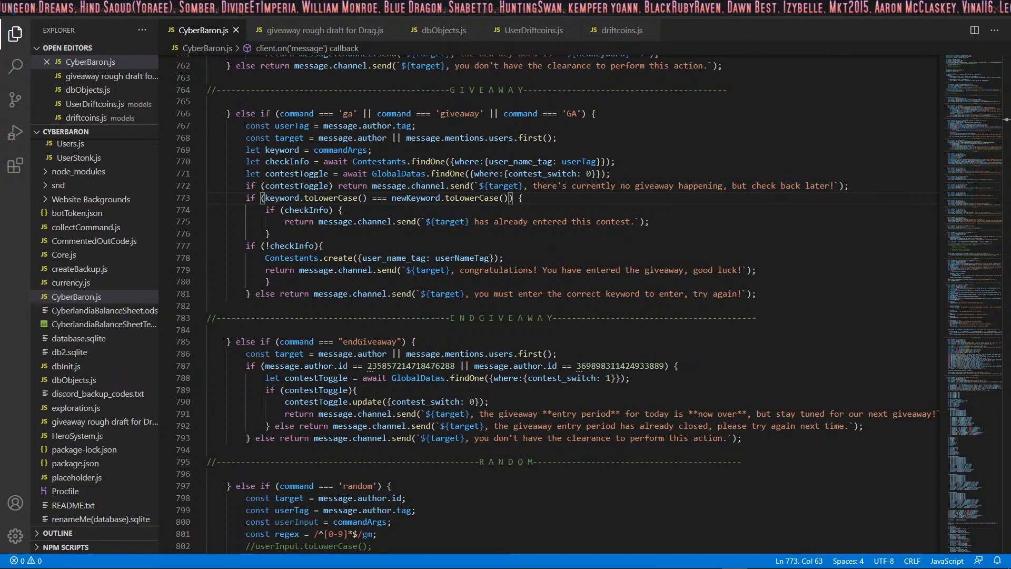
Switch to Discord and open the official_content channel of the Driftwood Gaming server
{"action": "mouse_move", "coordinate": [683, 561]}
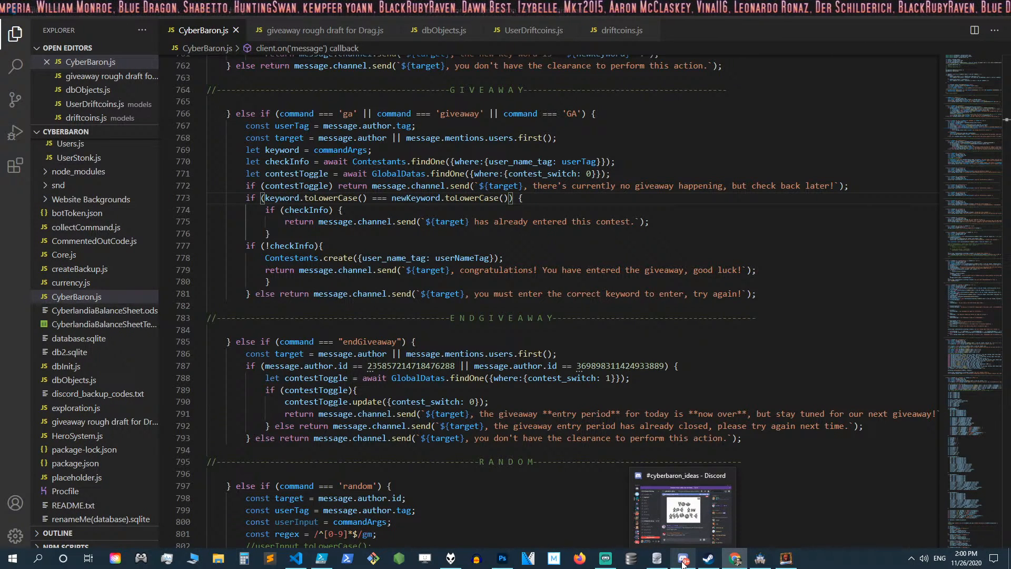
{"action": "left_click", "coordinate": [683, 561]}
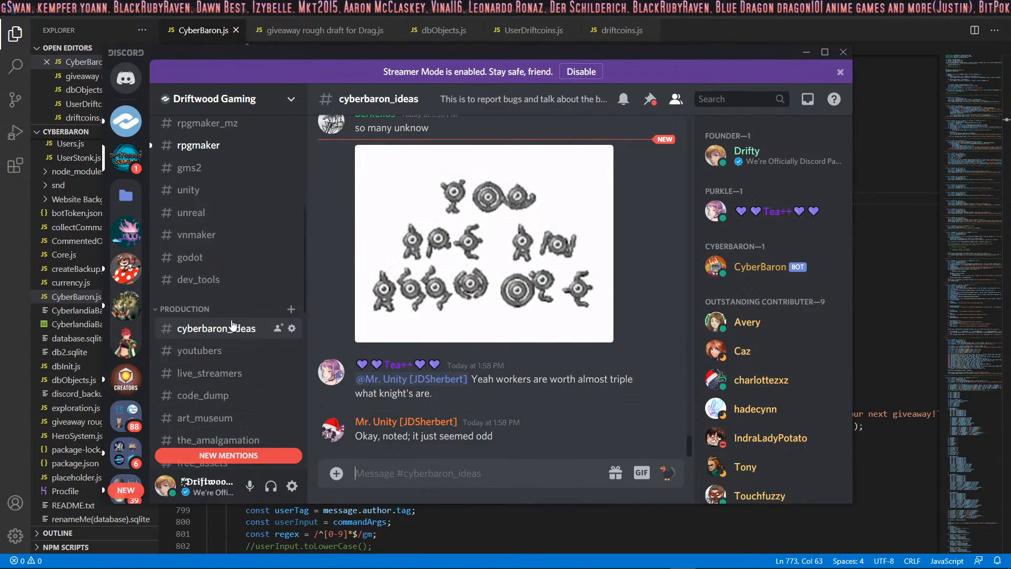
{"action": "scroll", "coordinate": [228, 316], "scroll_direction": "down", "scroll_amount": 5}
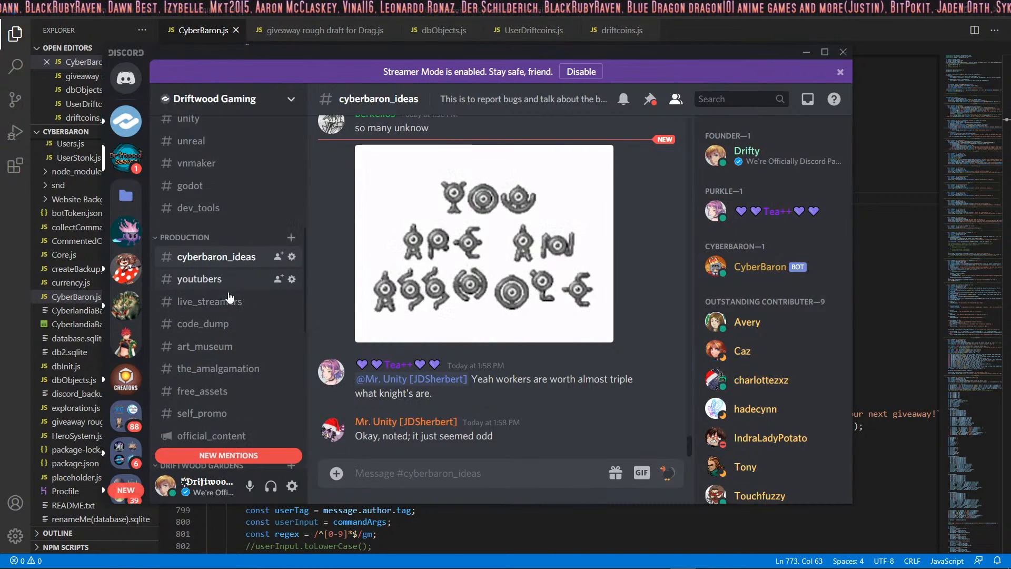
{"action": "scroll", "coordinate": [224, 337], "scroll_direction": "up", "scroll_amount": 1}
{"action": "left_click", "coordinate": [210, 191]}
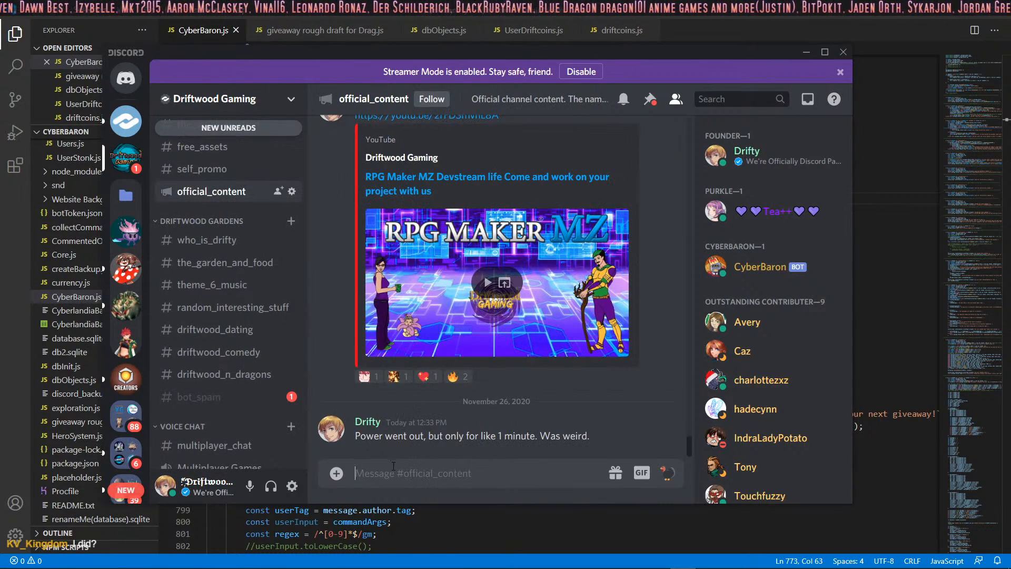
{"action": "right_click", "coordinate": [401, 466]}
{"action": "left_click", "coordinate": [427, 454]}
{"action": "key", "text": "Return"}
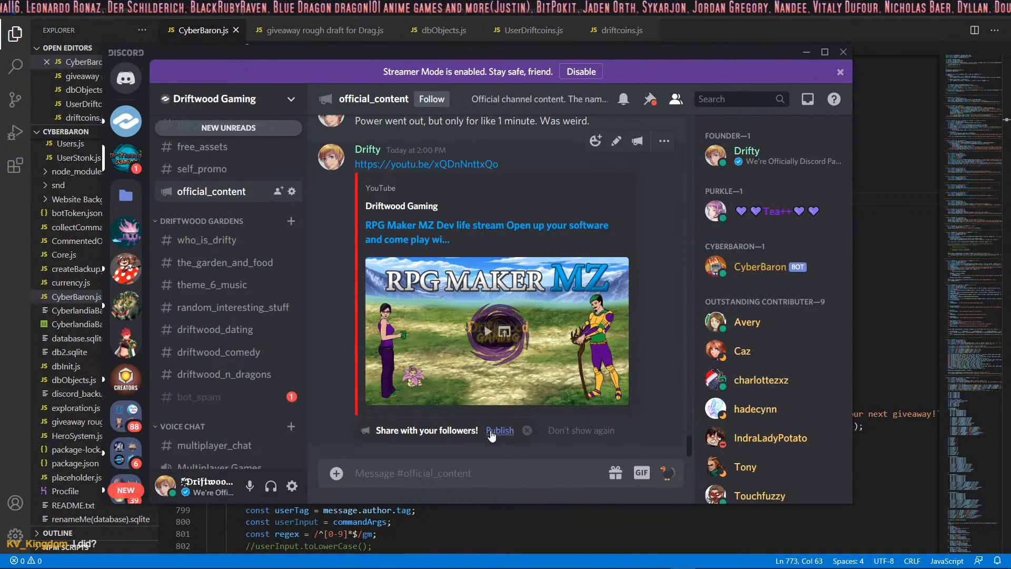
{"action": "left_click", "coordinate": [496, 430]}
{"action": "left_click", "coordinate": [575, 332]}
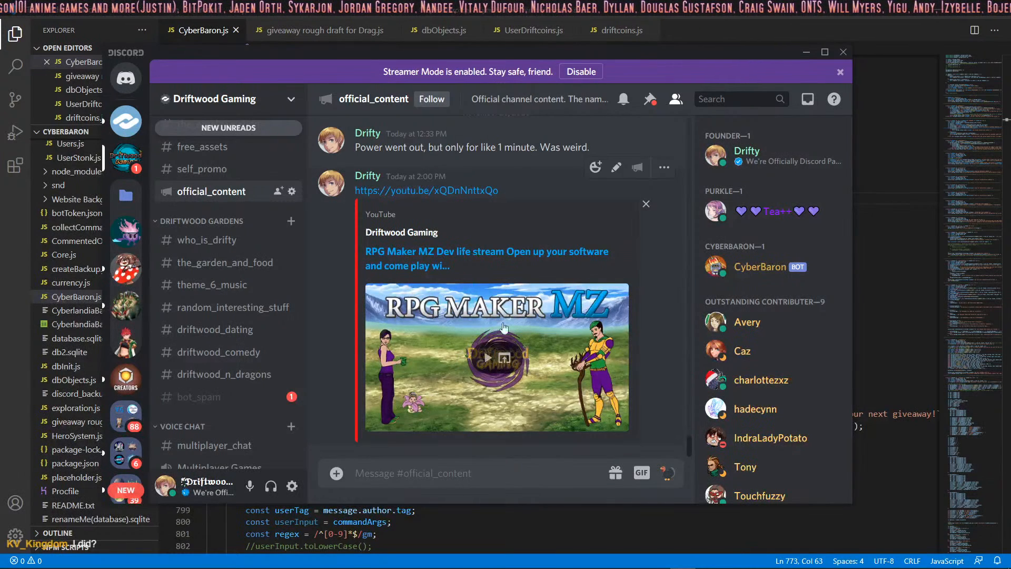
Mark the bot_spam channel as read and minimize Discord
{"action": "right_click", "coordinate": [248, 398]}
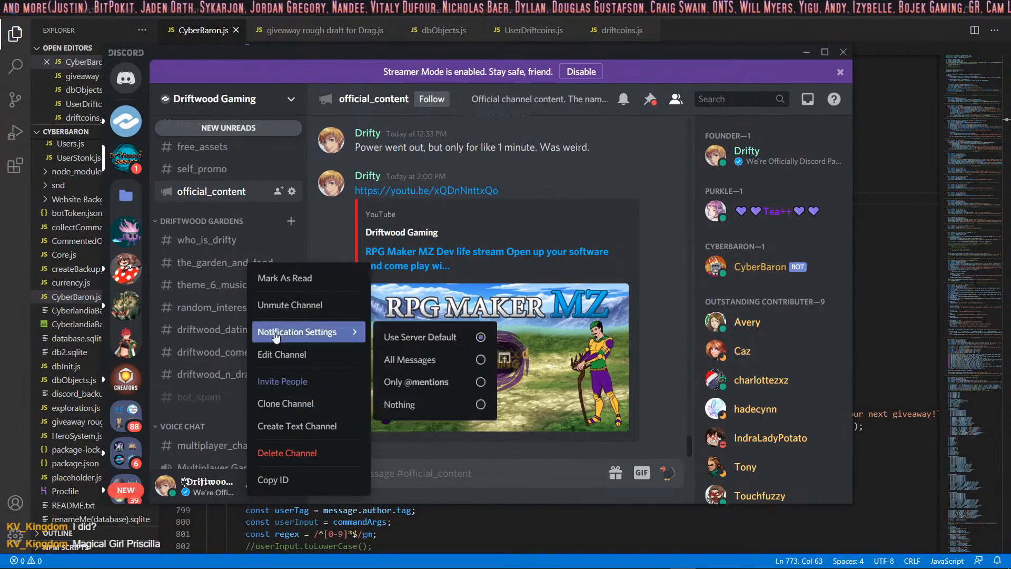
{"action": "left_click", "coordinate": [285, 282]}
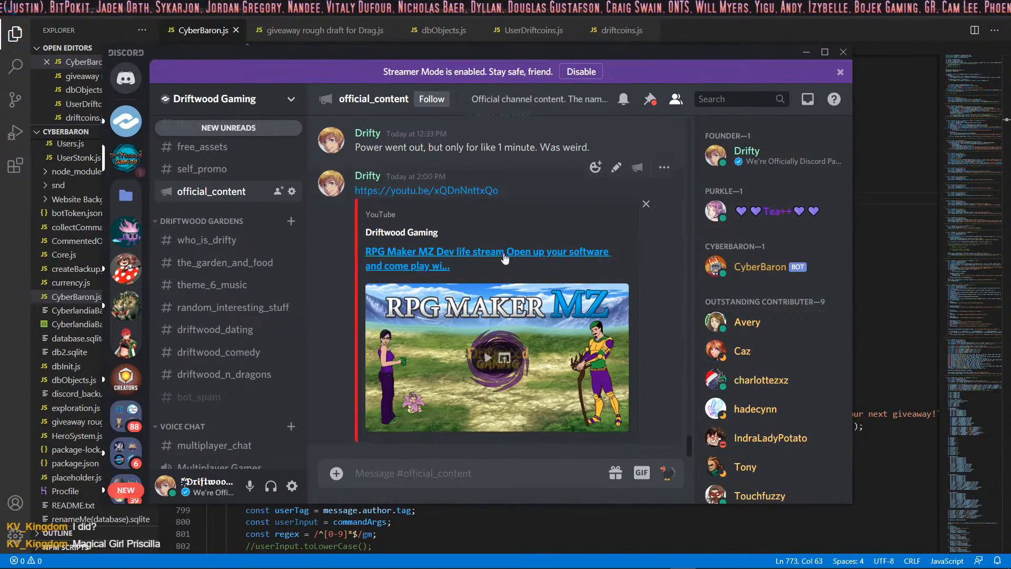
{"action": "left_click", "coordinate": [807, 53]}
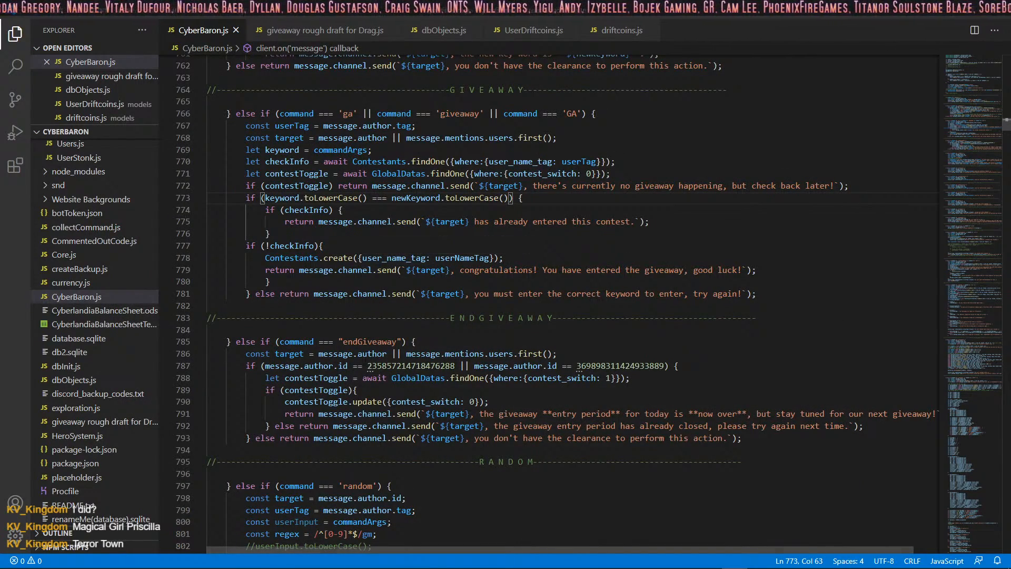
Switch to HUD Maker Ultra, view the Button HUD layout, and return to the RPG Maker MZ map editor
{"action": "scroll", "coordinate": [558, 303], "scroll_direction": "down", "scroll_amount": 1}
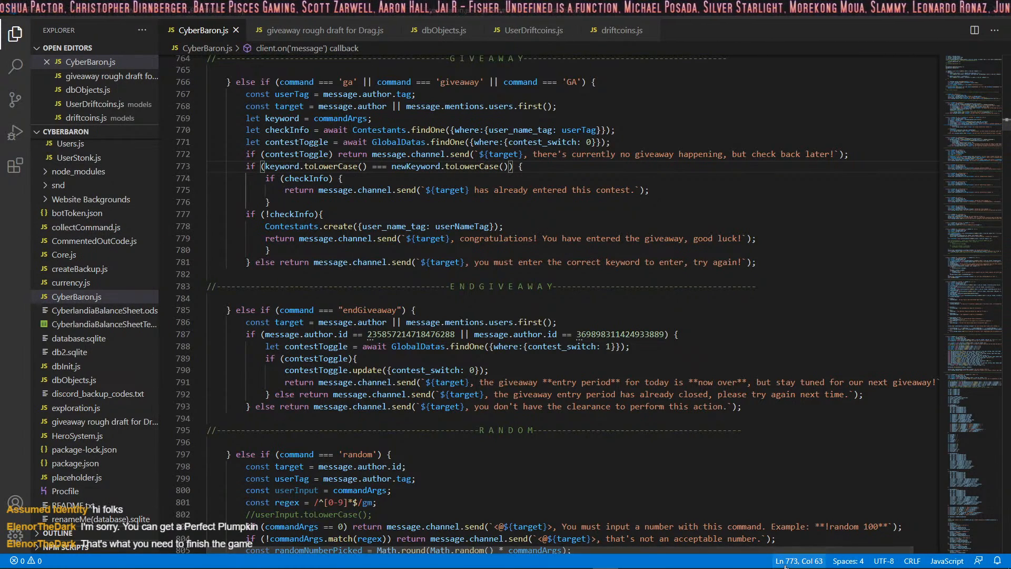
{"action": "left_click", "coordinate": [760, 558]}
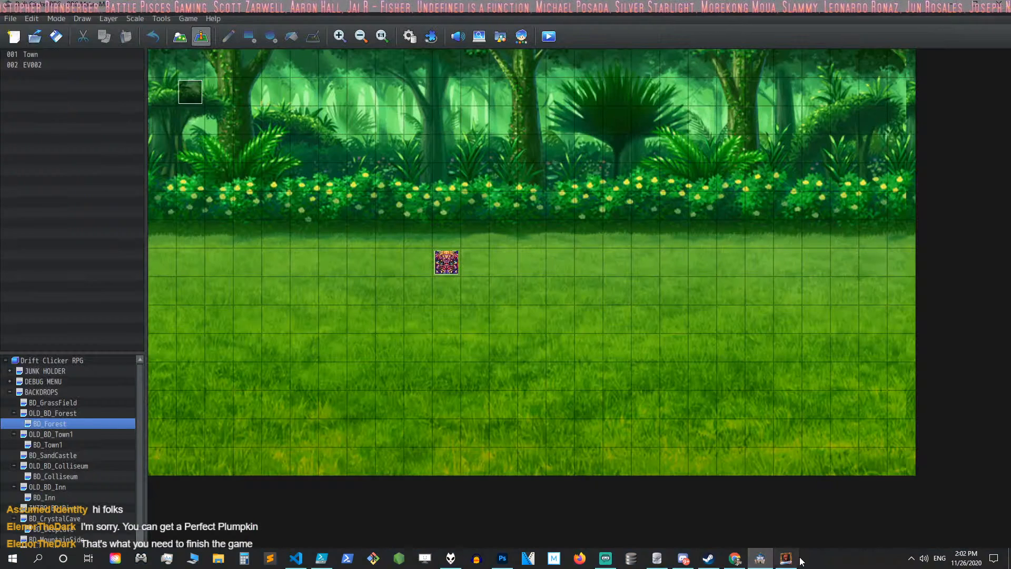
{"action": "left_click", "coordinate": [785, 558]}
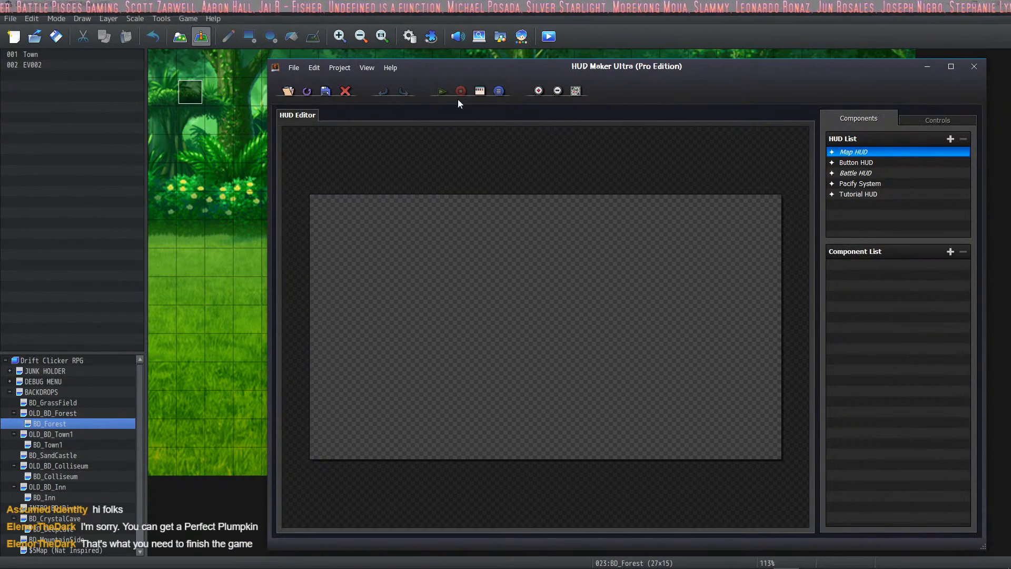
{"action": "left_click", "coordinate": [857, 162]}
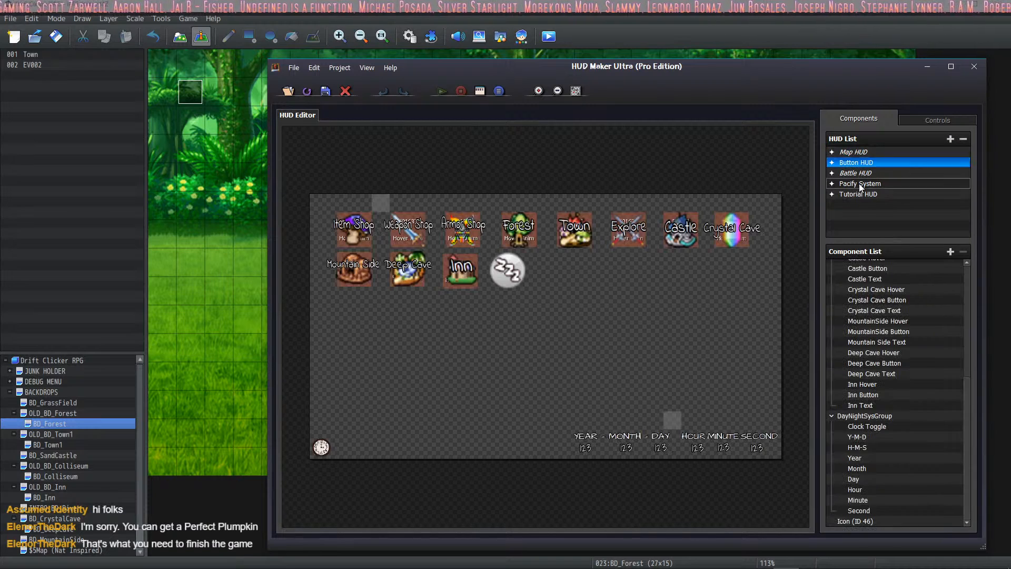
{"action": "left_click", "coordinate": [981, 3]}
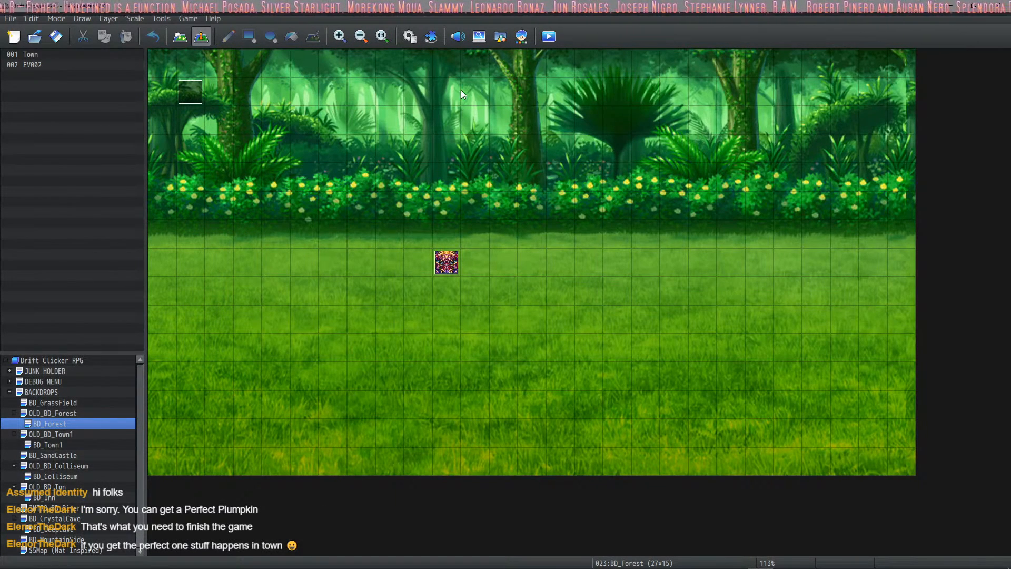
Open the database and browse the actor list to display Euphrea's settings
{"action": "left_click", "coordinate": [409, 37]}
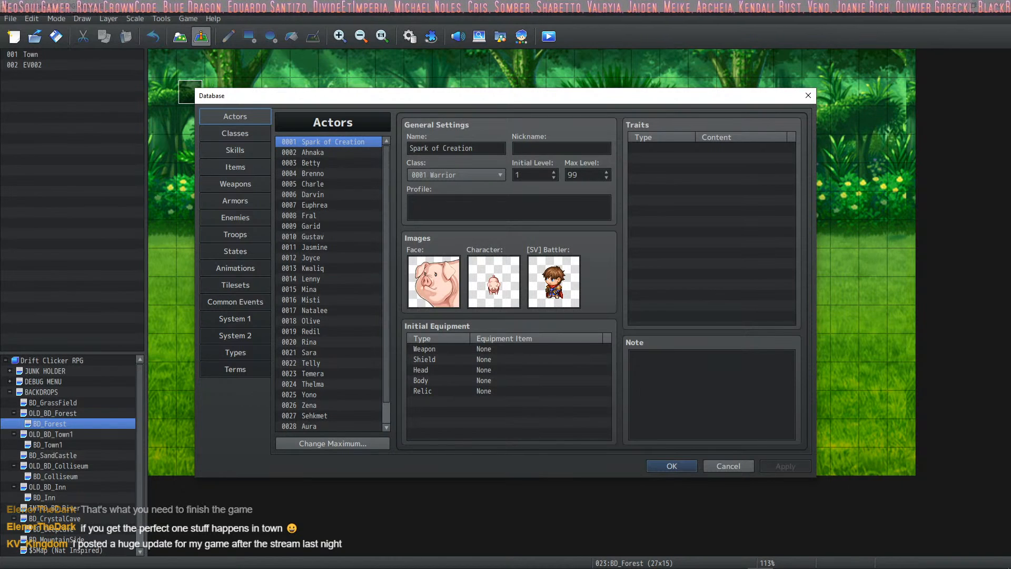
{"action": "left_click", "coordinate": [479, 219]}
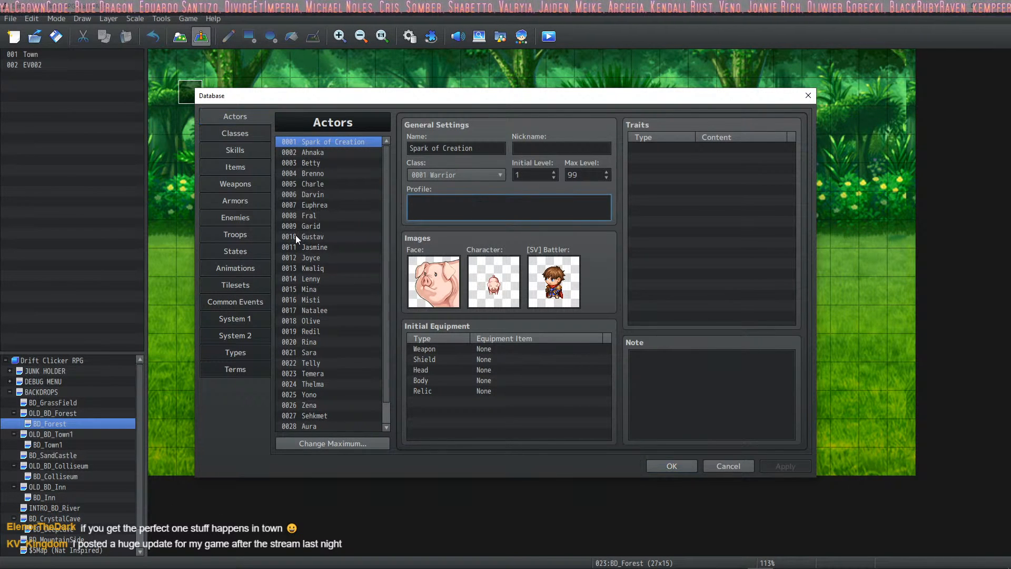
{"action": "scroll", "coordinate": [337, 204], "scroll_direction": "down", "scroll_amount": 1}
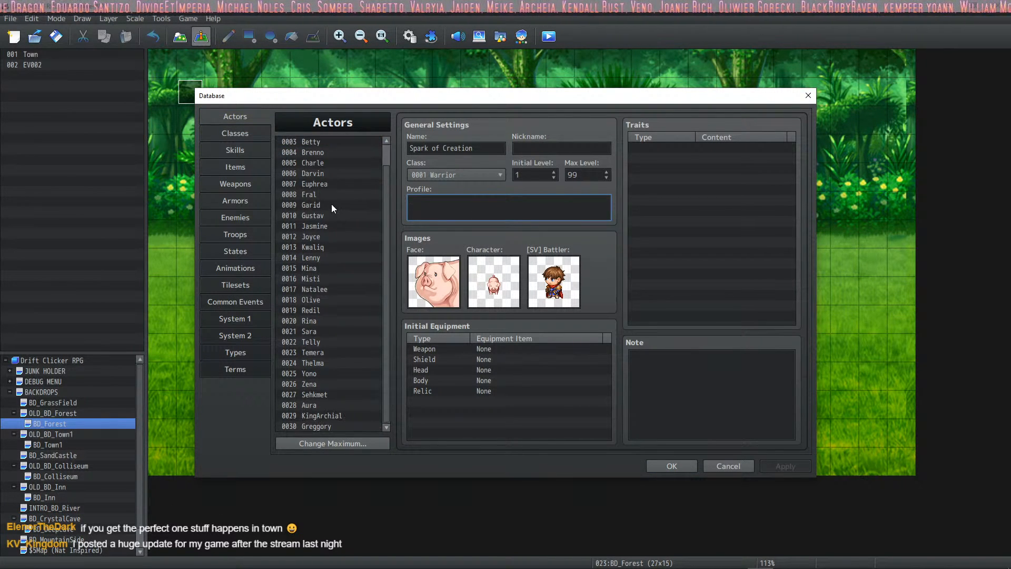
{"action": "scroll", "coordinate": [330, 204], "scroll_direction": "up", "scroll_amount": 1}
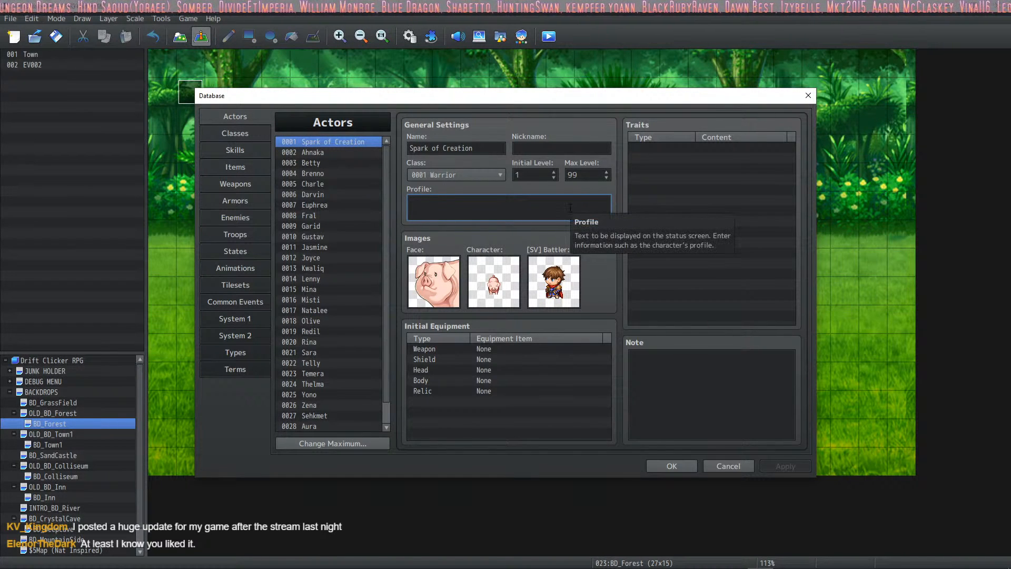
{"action": "left_click", "coordinate": [573, 208]}
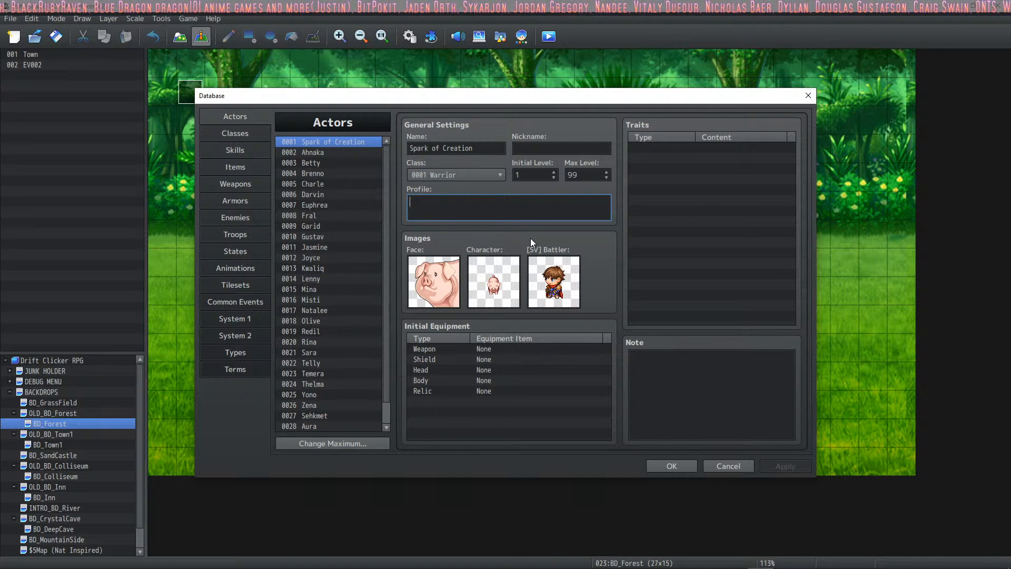
{"action": "scroll", "coordinate": [351, 205], "scroll_direction": "down", "scroll_amount": 1}
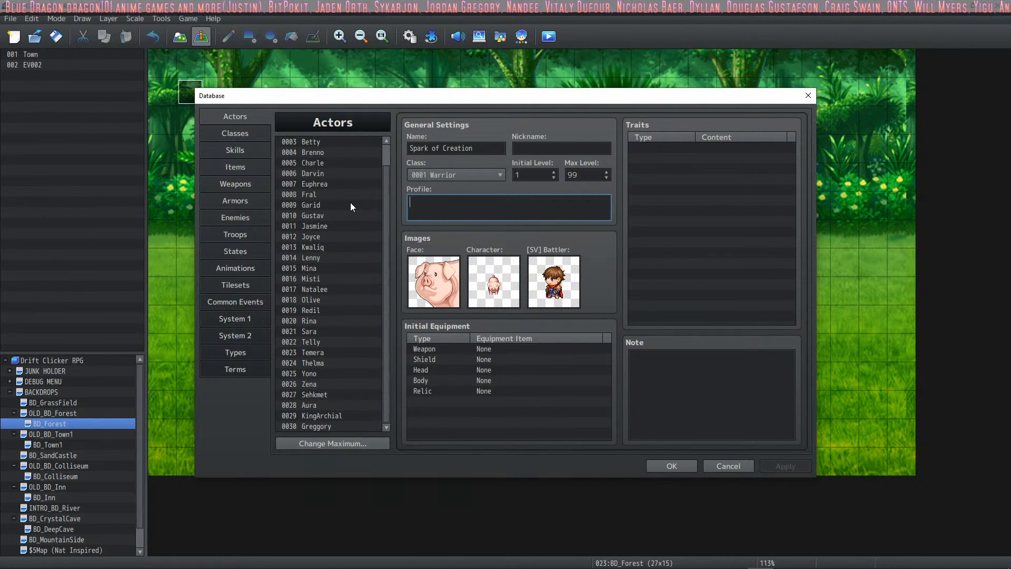
{"action": "left_click", "coordinate": [330, 193]}
{"action": "left_click", "coordinate": [331, 185]}
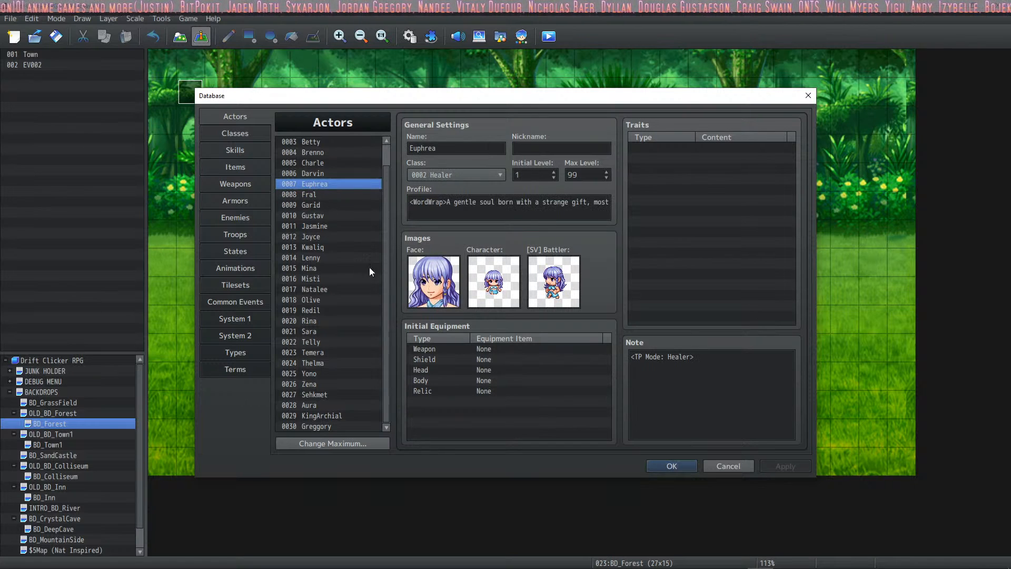
Open the plugin help from Euphrea's note and display the VisuMZ_1_MessageCore documentation
{"action": "left_click", "coordinate": [690, 357]}
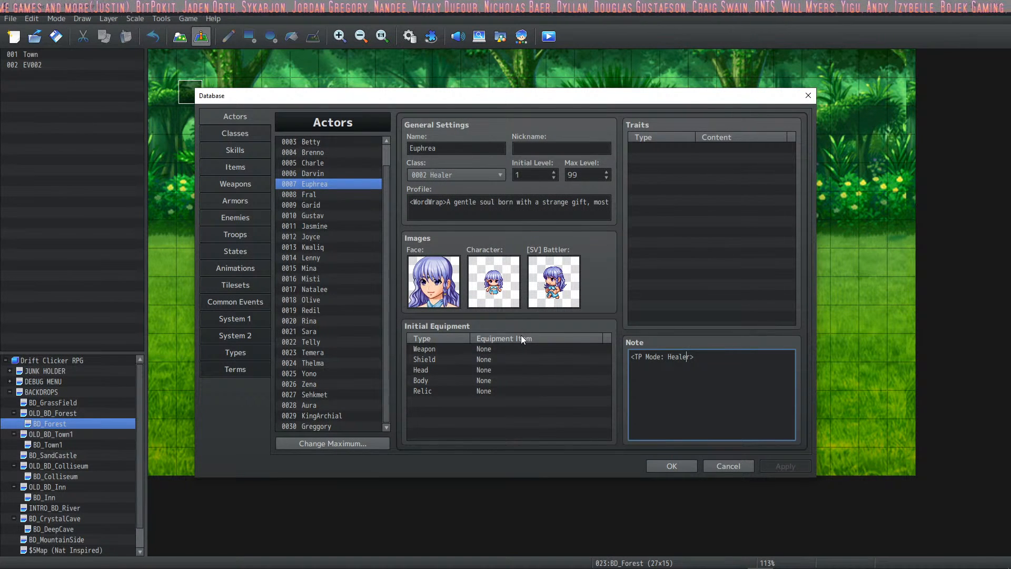
{"action": "right_click", "coordinate": [695, 365]}
{"action": "left_click", "coordinate": [718, 463]}
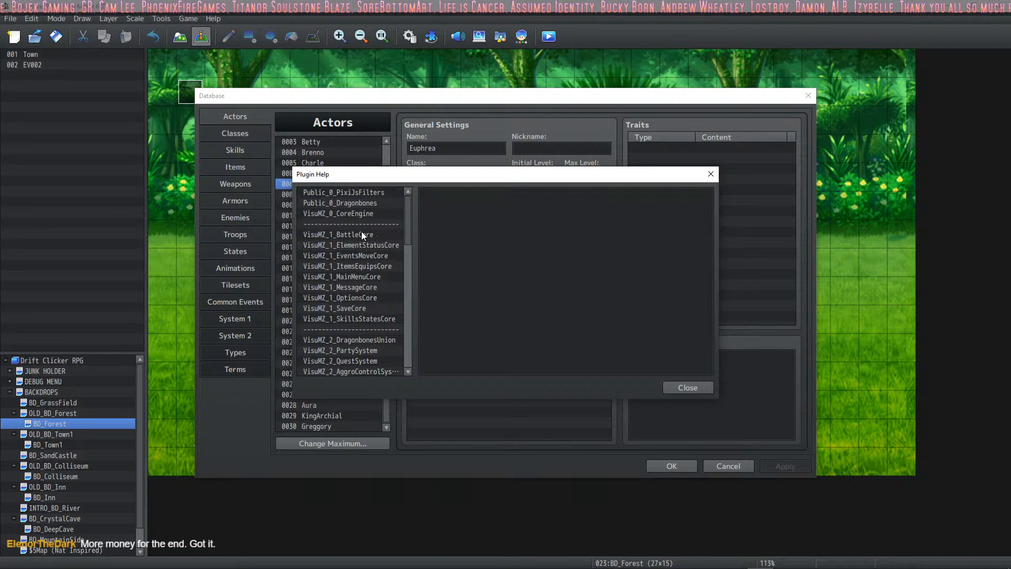
{"action": "scroll", "coordinate": [369, 232], "scroll_direction": "down", "scroll_amount": 4}
{"action": "scroll", "coordinate": [364, 241], "scroll_direction": "up", "scroll_amount": 4}
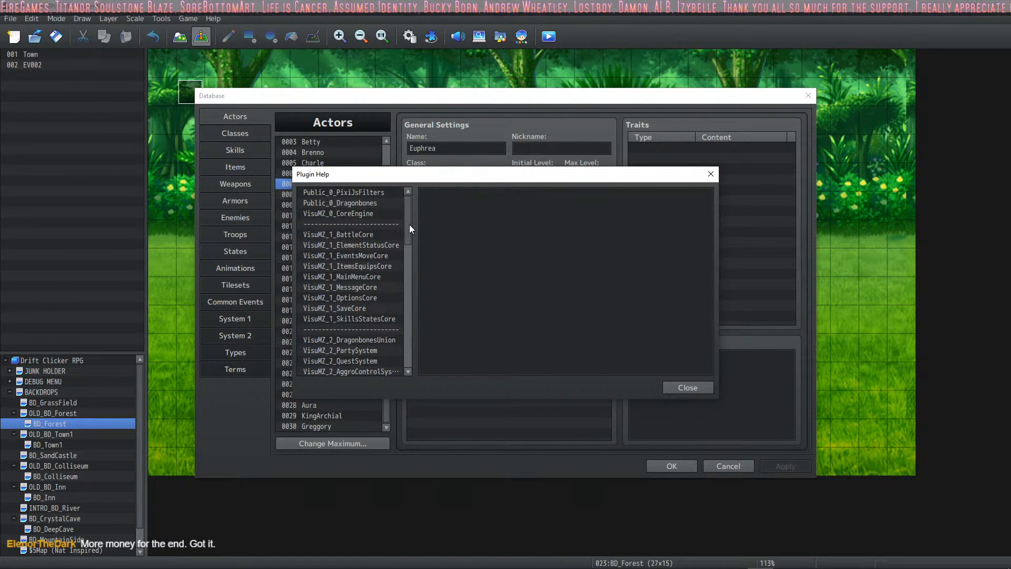
{"action": "scroll", "coordinate": [409, 225], "scroll_direction": "down", "scroll_amount": 2}
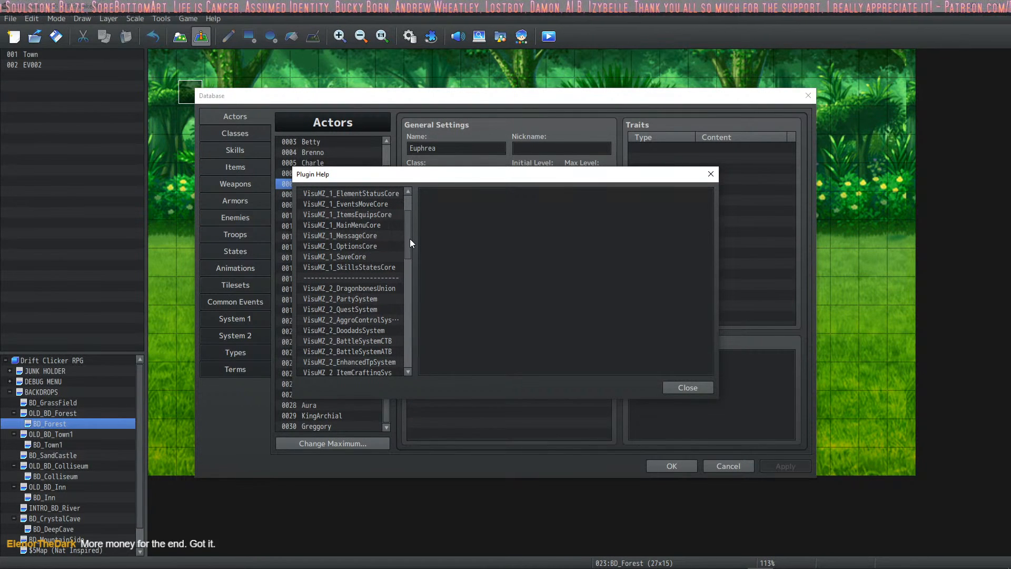
{"action": "left_click_drag", "start_coordinate": [409, 238], "coordinate": [409, 236]}
{"action": "left_click", "coordinate": [372, 243]}
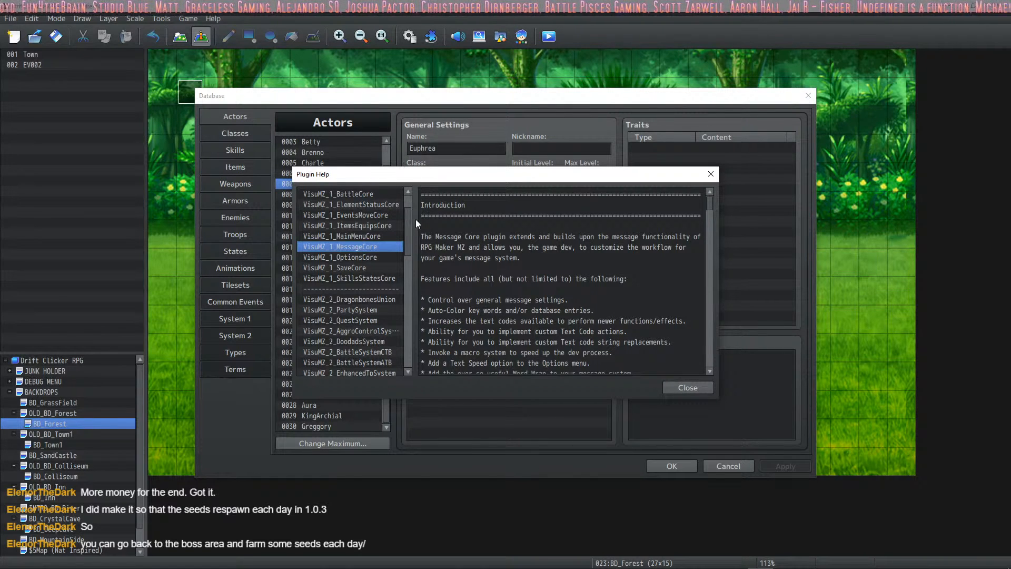
Search the plugin help list for VisuMZ_2_EnhancedTpSystem and open its documentation
{"action": "scroll", "coordinate": [386, 288], "scroll_direction": "down", "scroll_amount": 4}
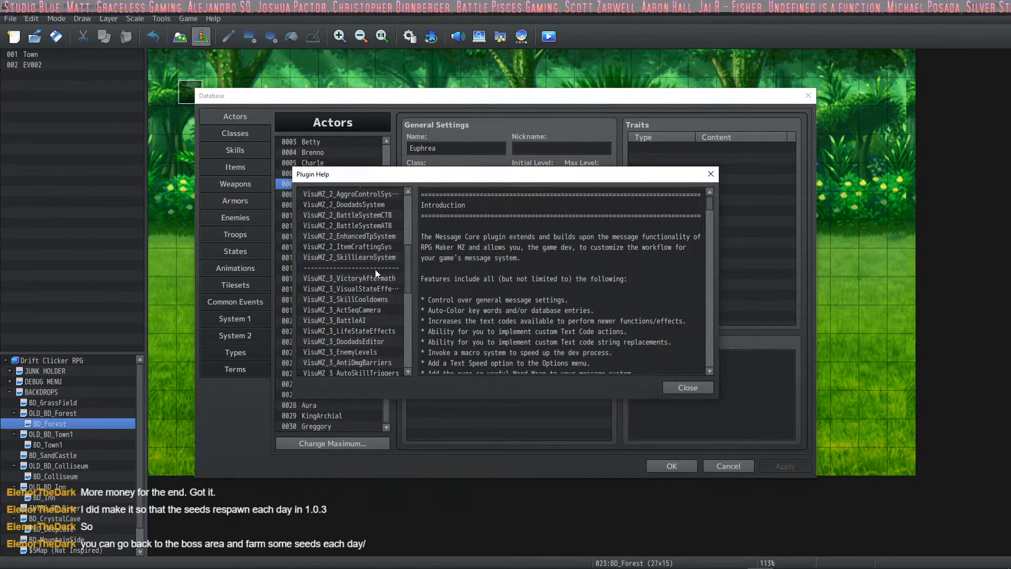
{"action": "scroll", "coordinate": [375, 270], "scroll_direction": "down", "scroll_amount": 8}
{"action": "scroll", "coordinate": [373, 276], "scroll_direction": "up", "scroll_amount": 3}
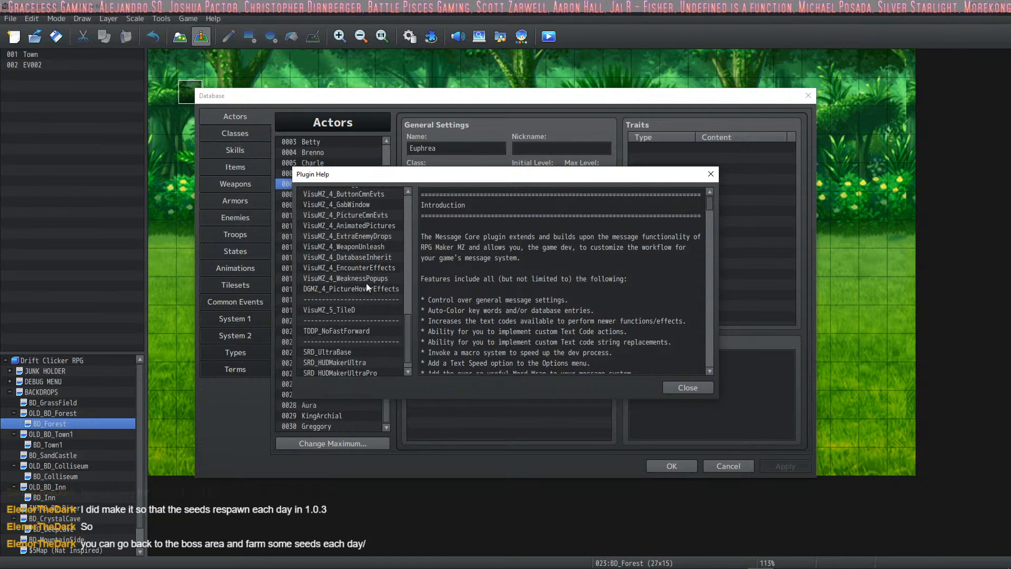
{"action": "left_click", "coordinate": [377, 247]}
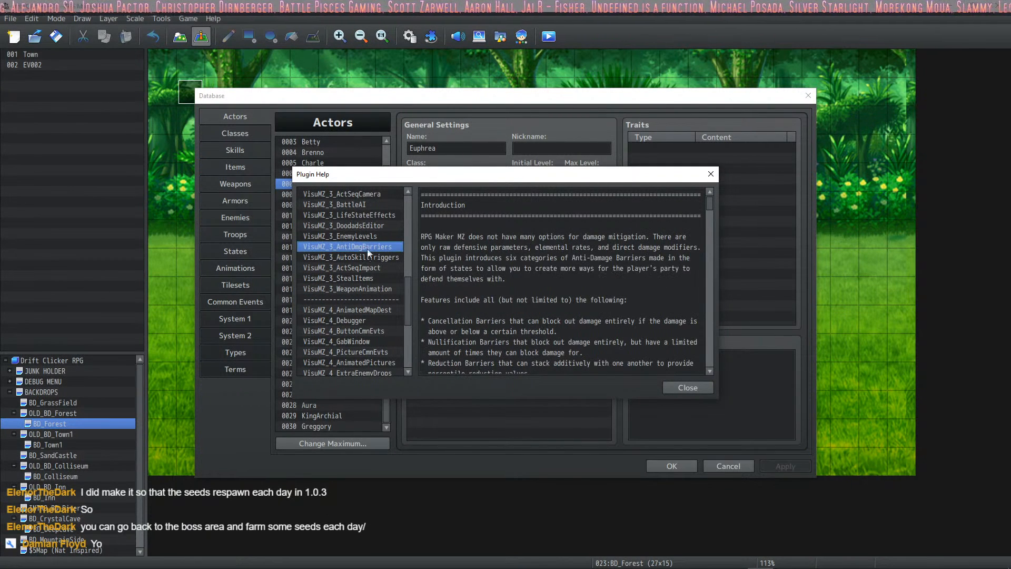
{"action": "left_click", "coordinate": [362, 266]}
{"action": "scroll", "coordinate": [362, 264], "scroll_direction": "up", "scroll_amount": 3}
{"action": "scroll", "coordinate": [368, 251], "scroll_direction": "up", "scroll_amount": 1}
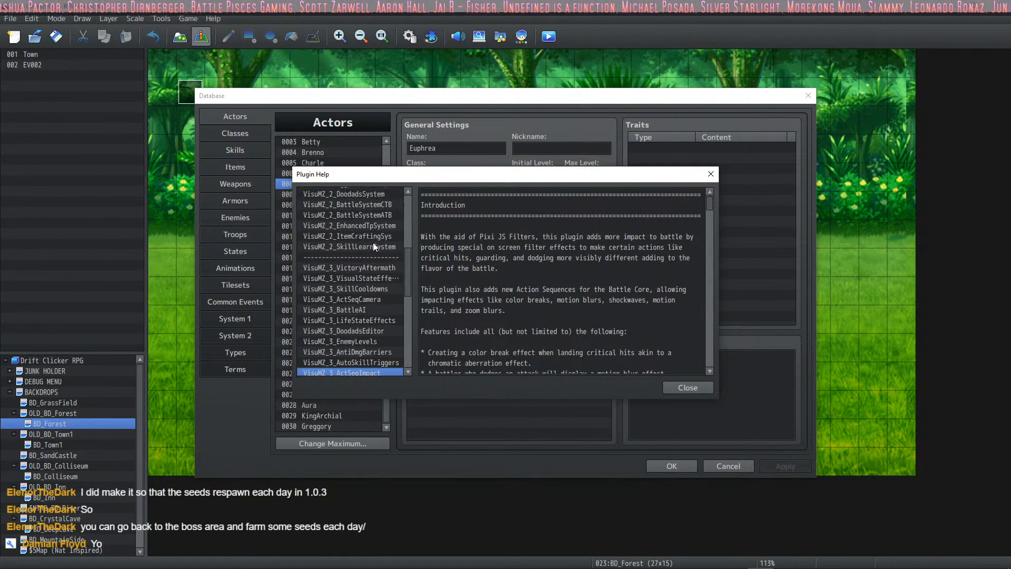
{"action": "left_click", "coordinate": [373, 245]}
{"action": "scroll", "coordinate": [376, 238], "scroll_direction": "up", "scroll_amount": 1}
{"action": "left_click", "coordinate": [372, 248]}
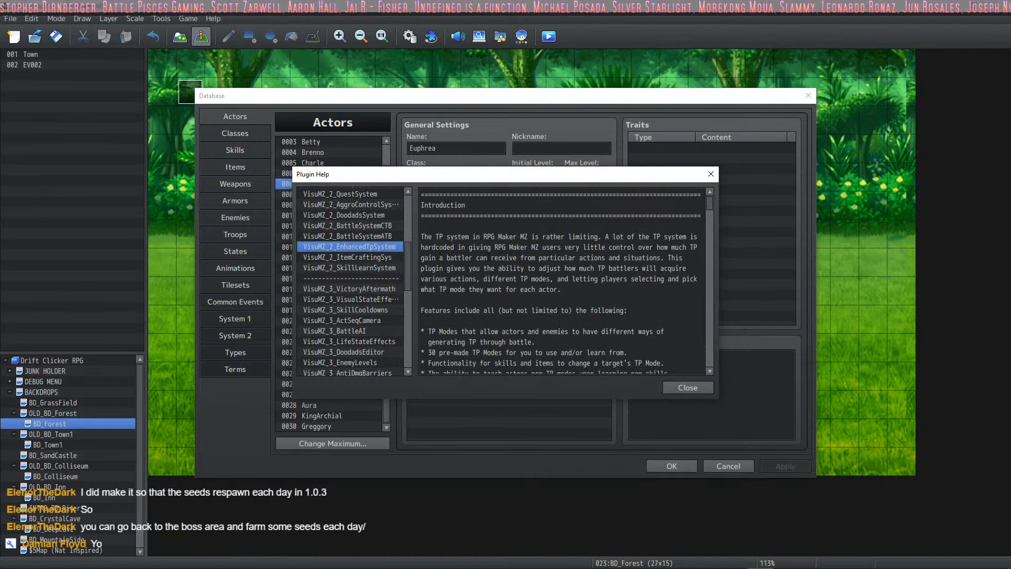
Read the TP Mode notetags in the VisuMZ_2_EnhancedTpSystem help and close the plugin help
{"action": "scroll", "coordinate": [606, 256], "scroll_direction": "down", "scroll_amount": 10}
{"action": "scroll", "coordinate": [704, 229], "scroll_direction": "down", "scroll_amount": 10}
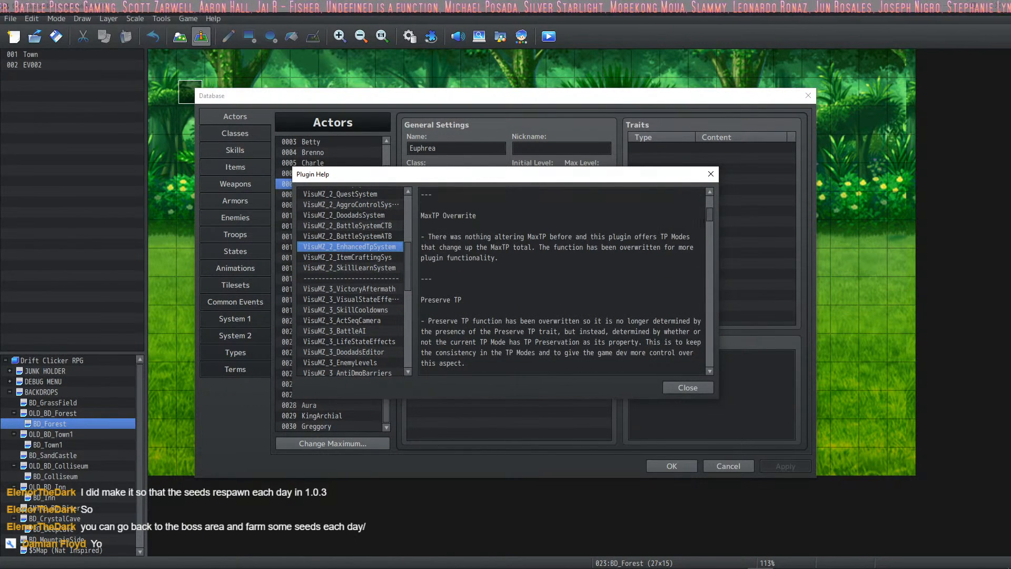
{"action": "scroll", "coordinate": [701, 238], "scroll_direction": "down", "scroll_amount": 5}
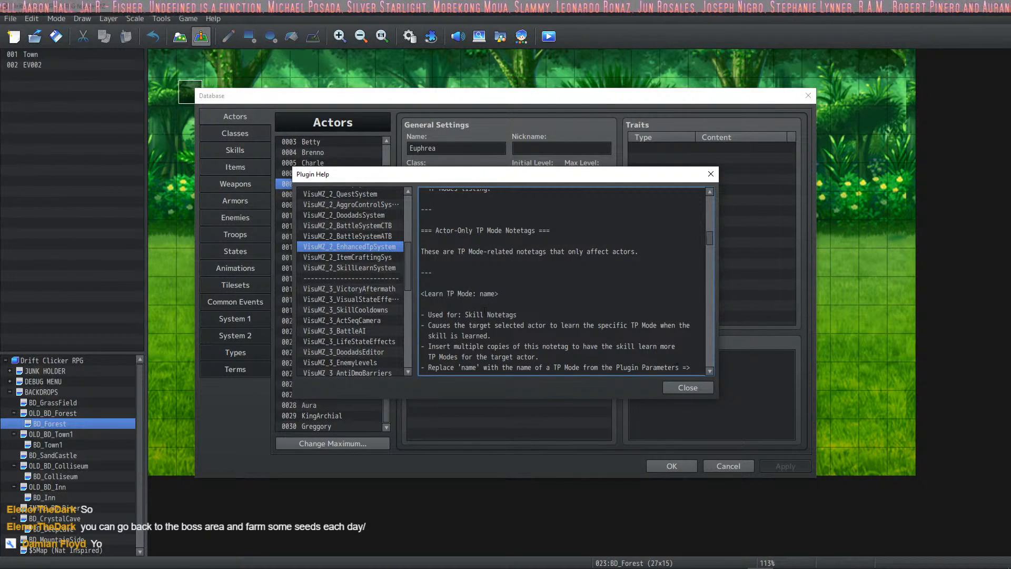
{"action": "scroll", "coordinate": [552, 293], "scroll_direction": "down", "scroll_amount": 7}
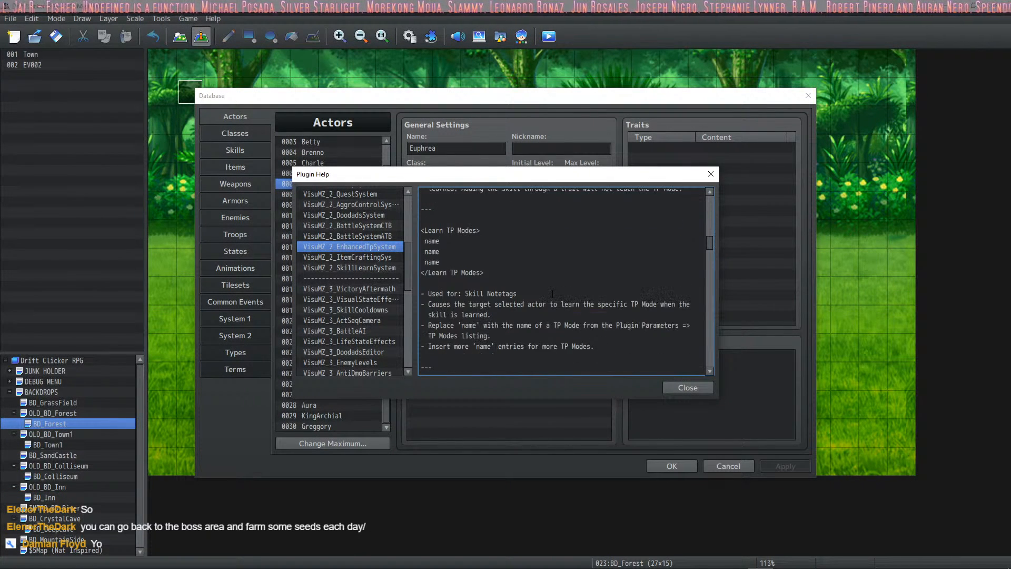
{"action": "left_click", "coordinate": [679, 386]}
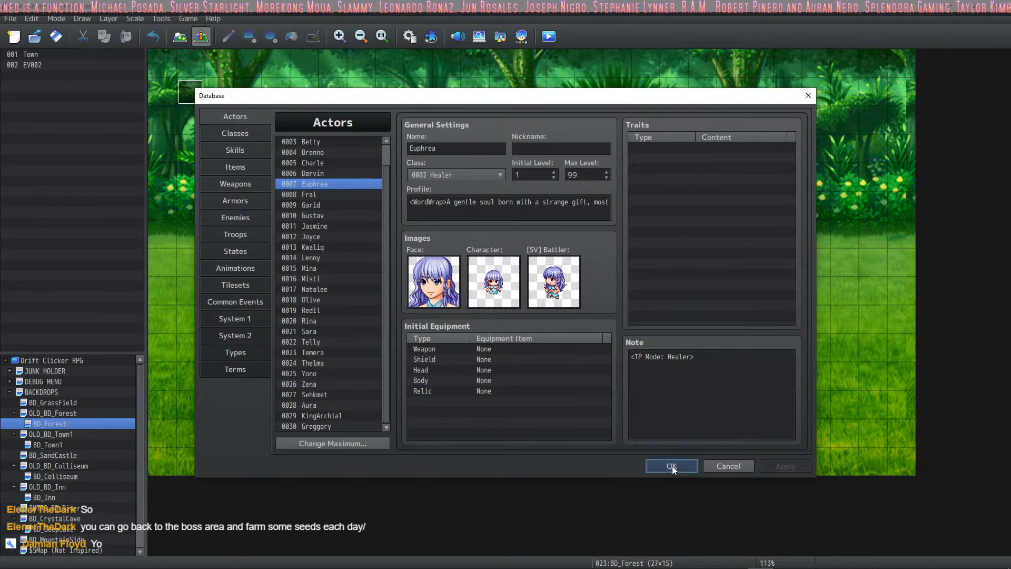
Confirm the database, start a playtest of Drift Clicker RPG and open the in-game main menu in Town
{"action": "left_click", "coordinate": [671, 465]}
{"action": "left_click", "coordinate": [548, 35]}
{"action": "left_click", "coordinate": [497, 301]}
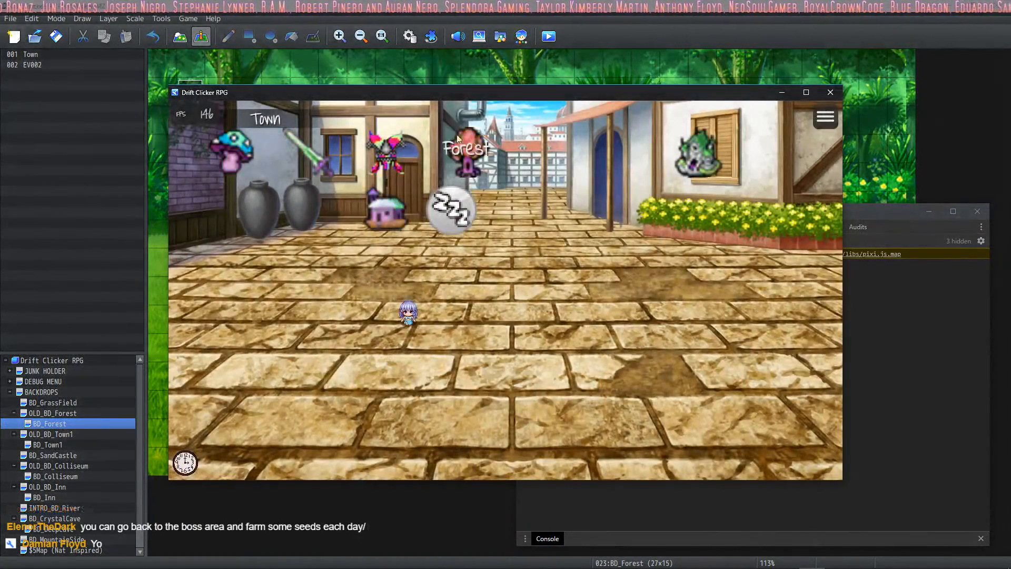
{"action": "right_click", "coordinate": [459, 355]}
{"action": "scroll", "coordinate": [538, 167], "scroll_direction": "down", "scroll_amount": 1}
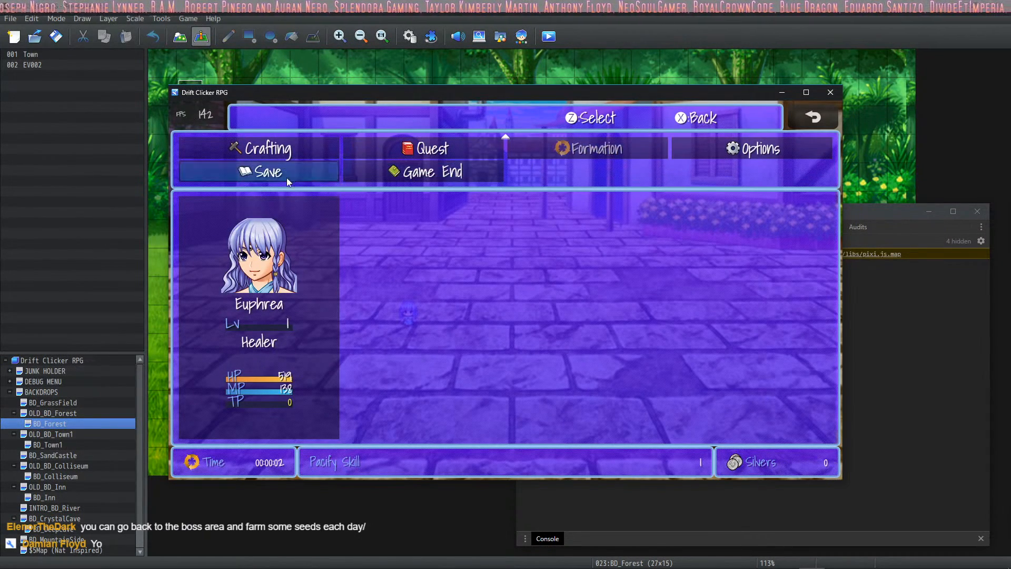
Display the TP modes available to Euphrea in the in-game skill menu and end the playtest
{"action": "scroll", "coordinate": [288, 176], "scroll_direction": "up", "scroll_amount": 1}
{"action": "left_click", "coordinate": [433, 149]}
{"action": "scroll", "coordinate": [277, 212], "scroll_direction": "down", "scroll_amount": 1}
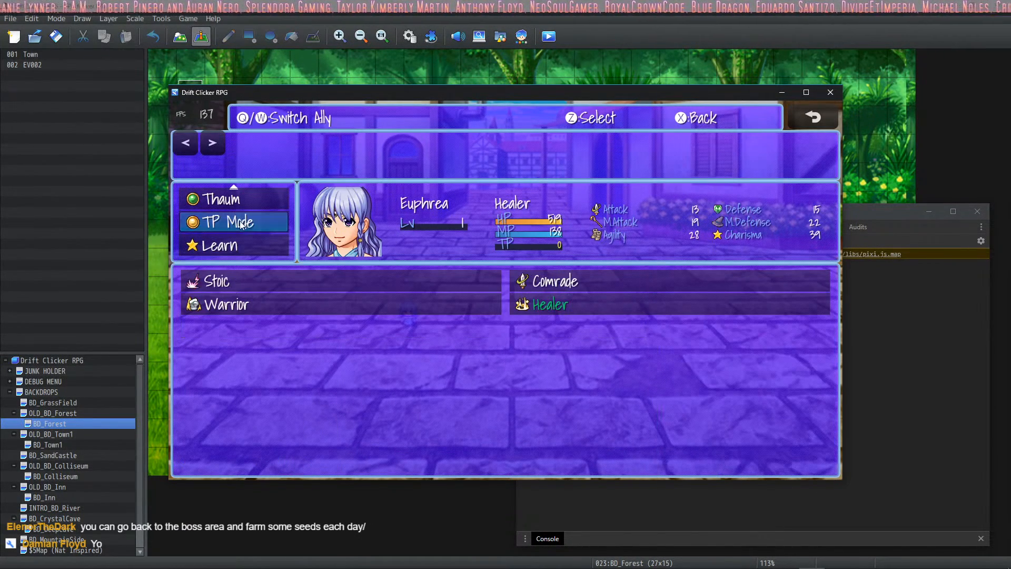
{"action": "left_click", "coordinate": [268, 223]}
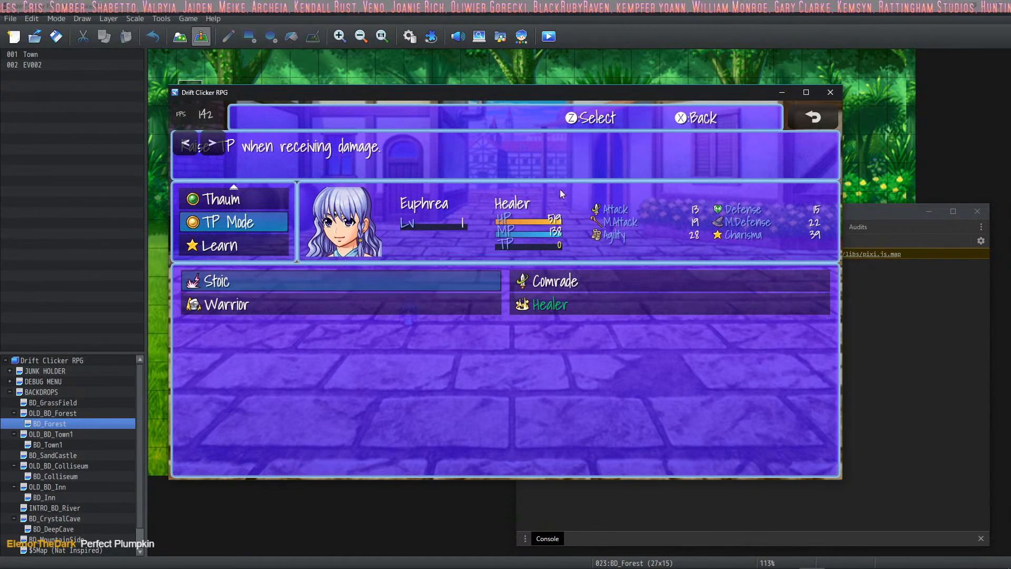
{"action": "left_click", "coordinate": [830, 92]}
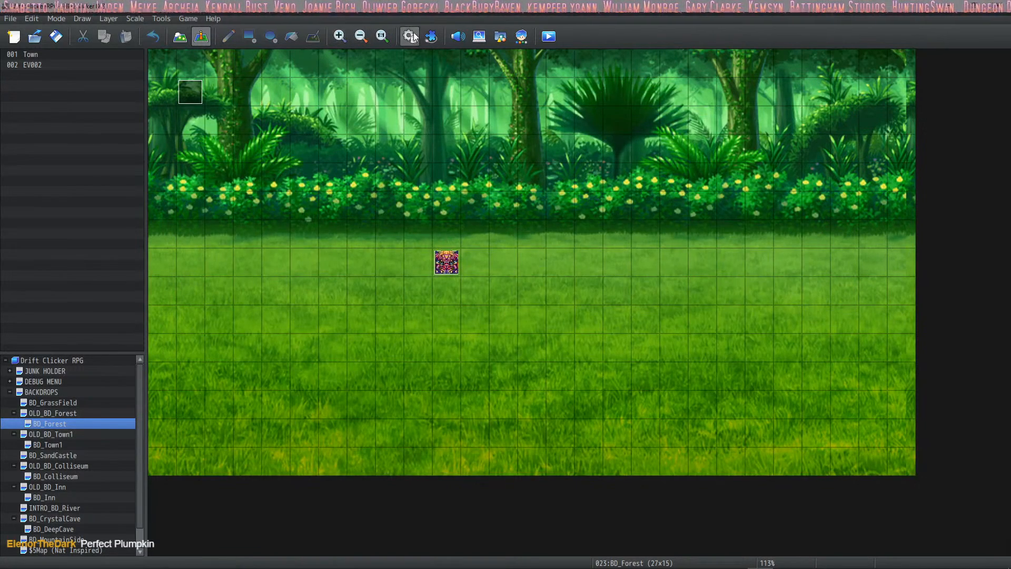
Reopen the database, change Euphrea's notetag to <TP Mode: Warrior> and apply the change
{"action": "left_click", "coordinate": [410, 37]}
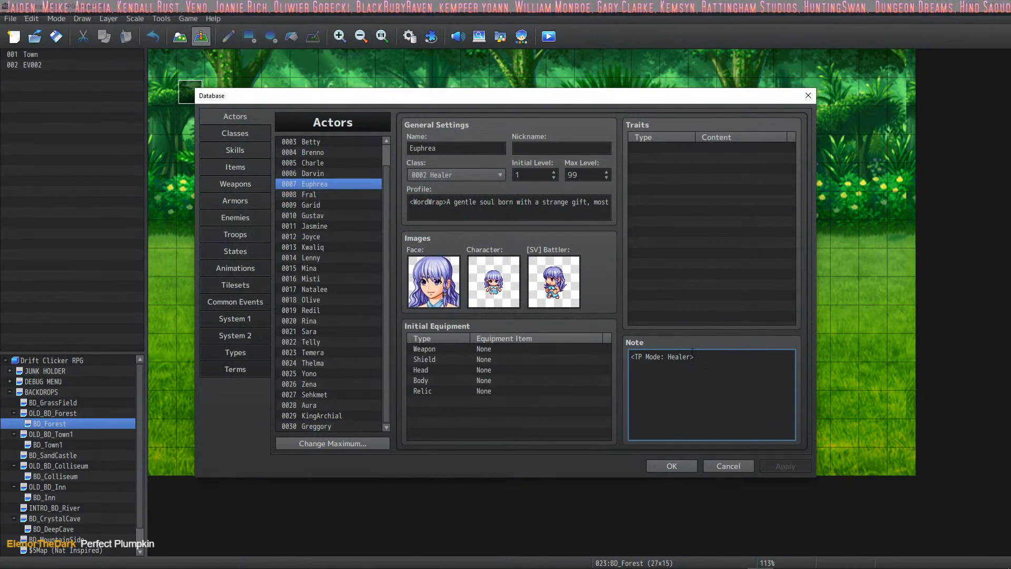
{"action": "left_click_drag", "start_coordinate": [691, 356], "coordinate": [666, 356]}
{"action": "key", "text": "BackSpace"}
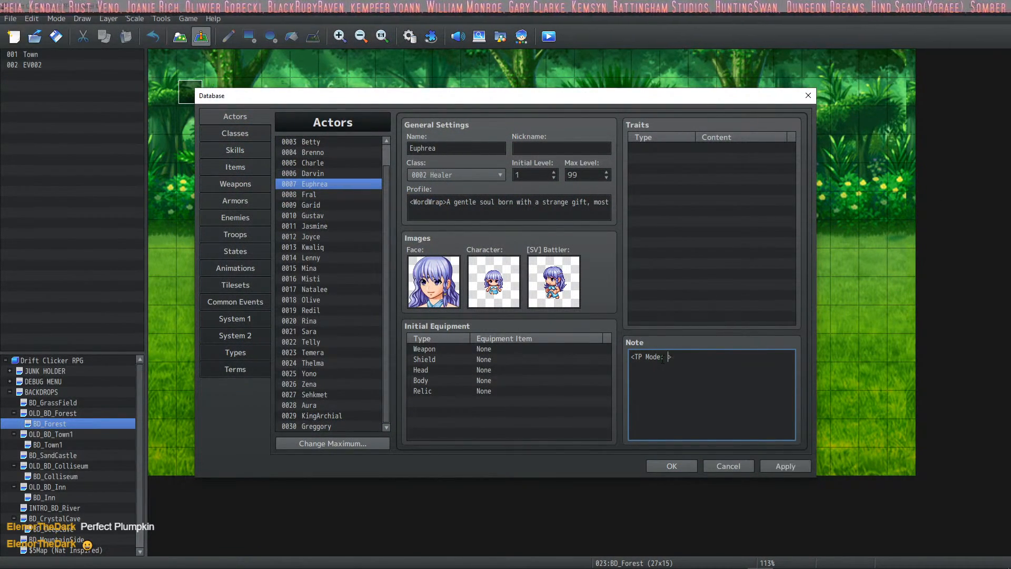
{"action": "type", "text": "Warrior"}
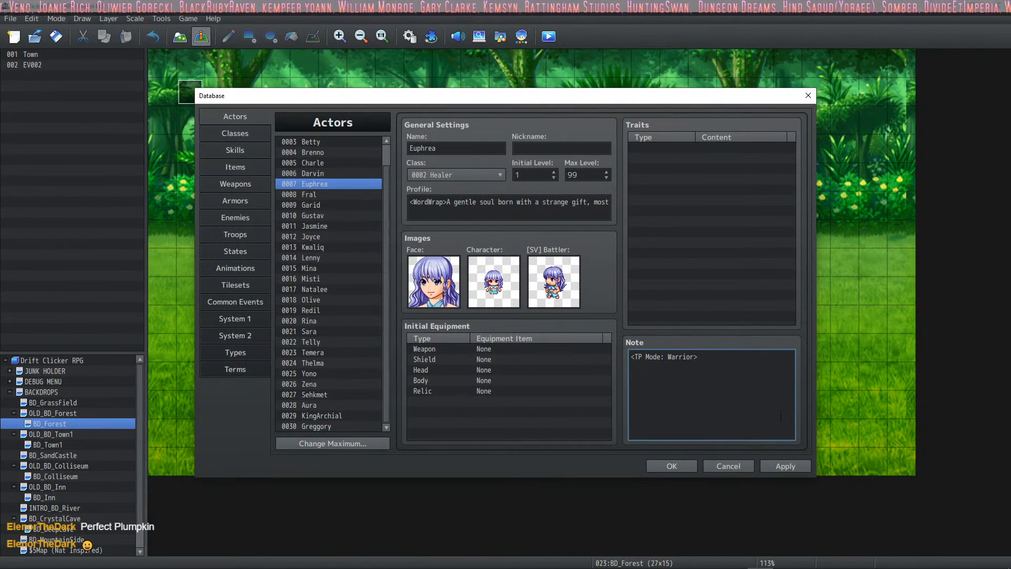
{"action": "left_click", "coordinate": [772, 466]}
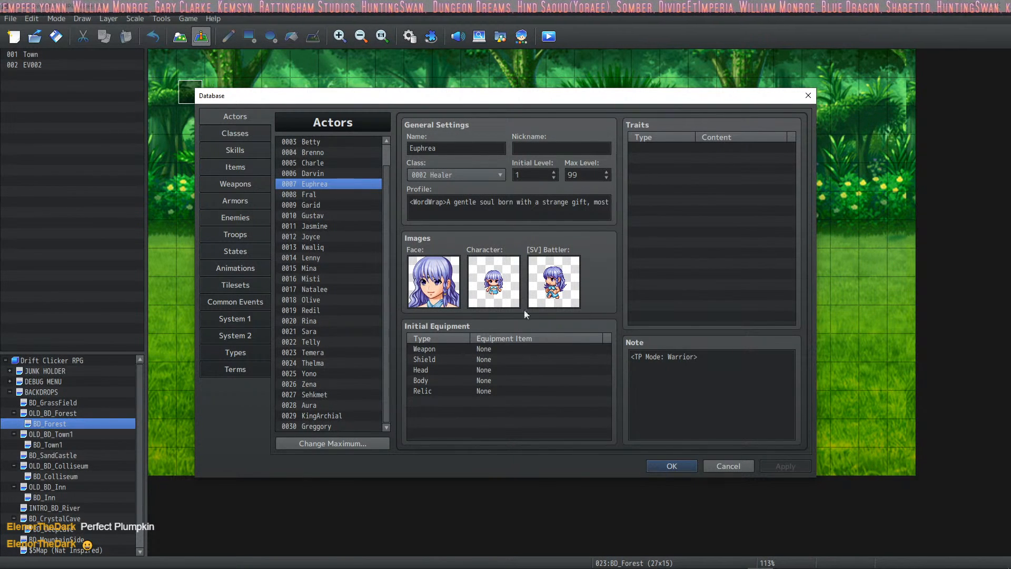
{"action": "left_click", "coordinate": [668, 352]}
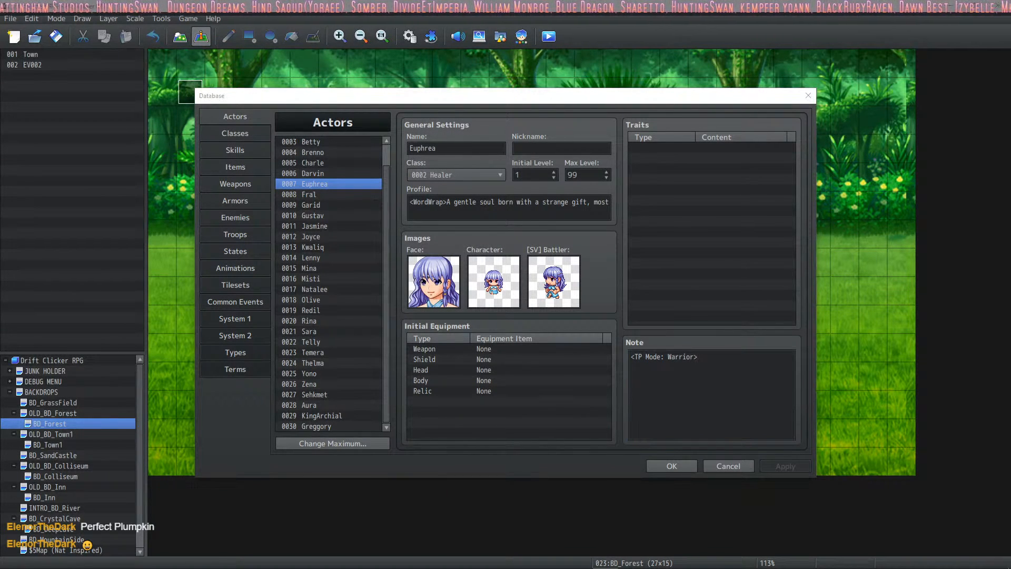
Switch to foobar2000, check the RPG Maker MZ music playlist and minimize the player
{"action": "mouse_move", "coordinate": [527, 565]}
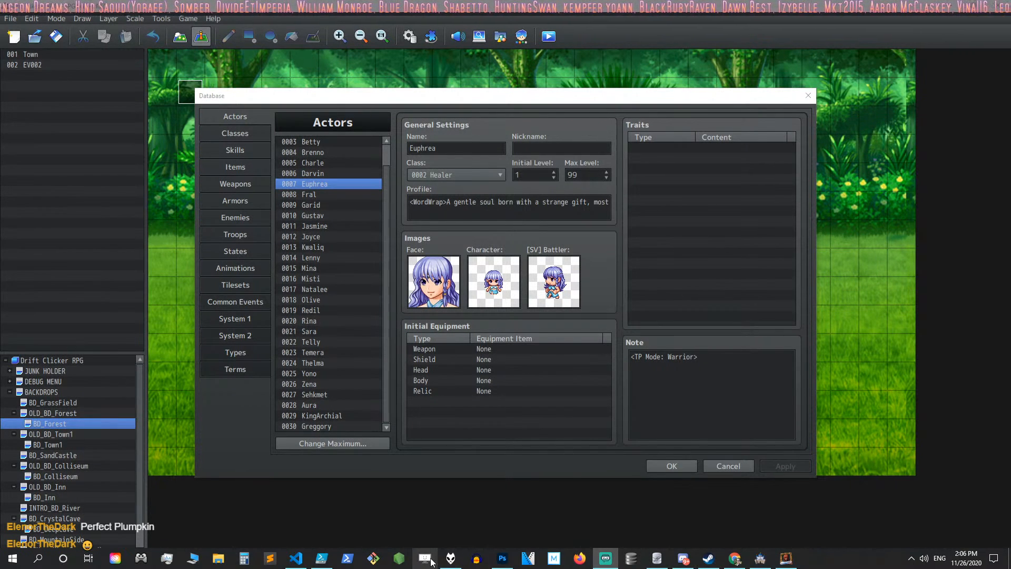
{"action": "left_click", "coordinate": [448, 560]}
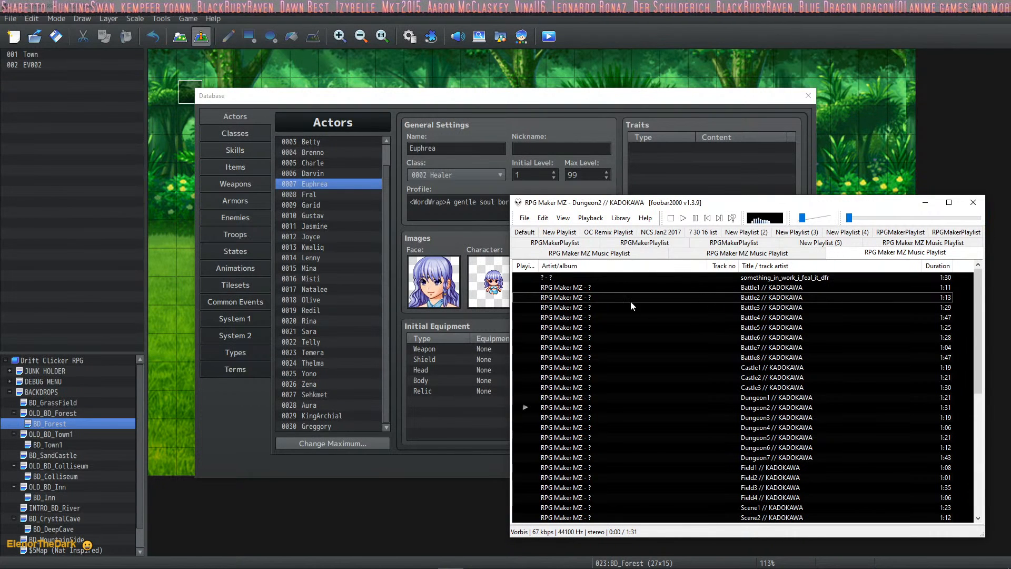
{"action": "left_click", "coordinate": [925, 202]}
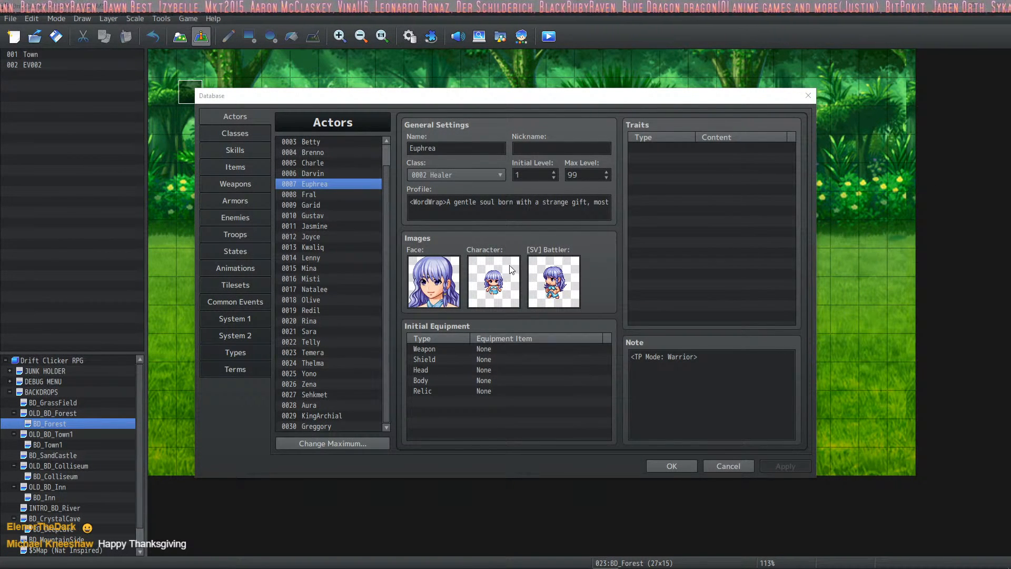
Return to the database and view the Classes data followed by the Skills data
{"action": "left_click", "coordinate": [678, 329]}
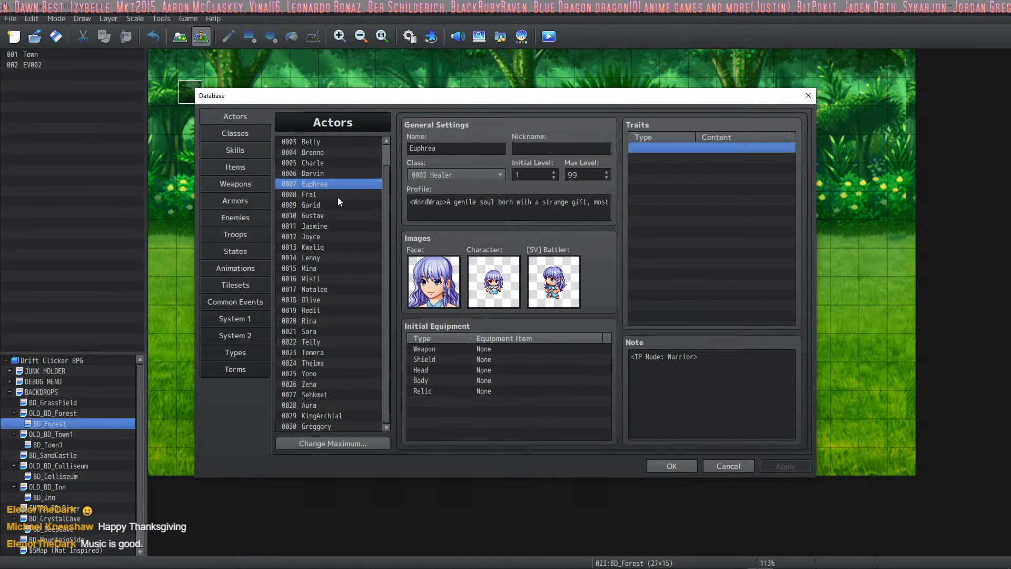
{"action": "left_click", "coordinate": [235, 133]}
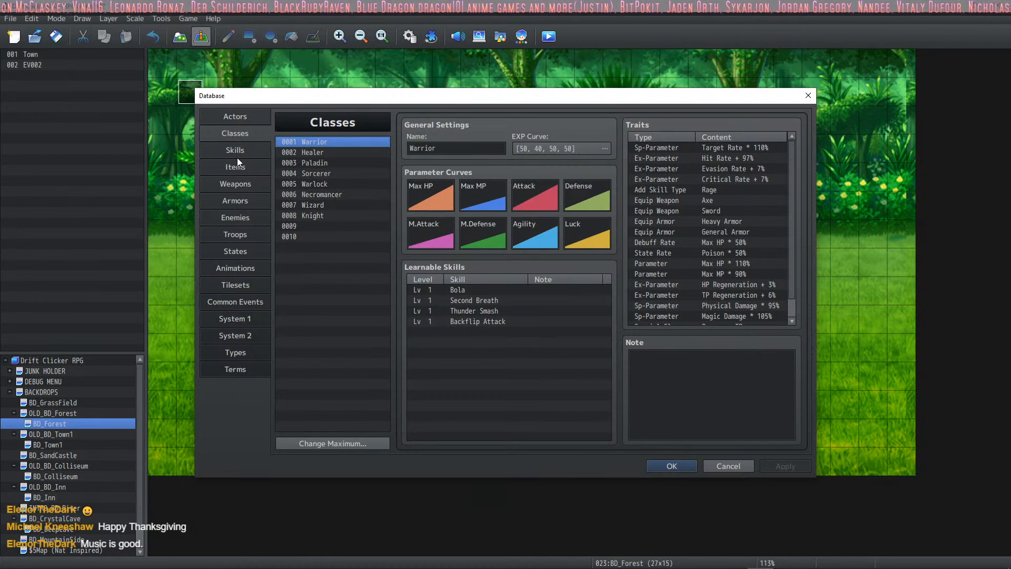
{"action": "left_click", "coordinate": [230, 152]}
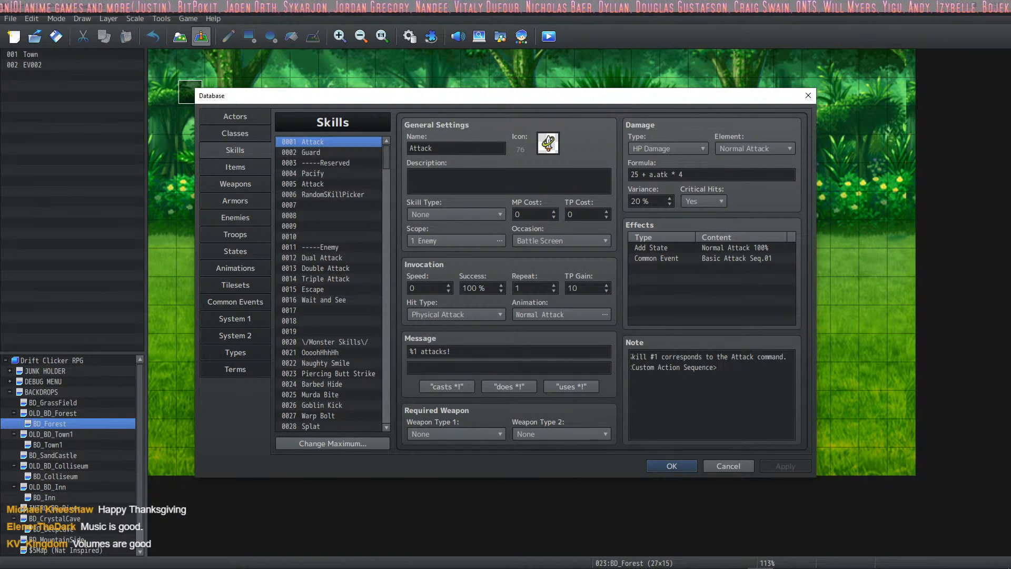
Switch to Visual Studio Code and review the giveaway command code in CyberBaron.js
{"action": "mouse_move", "coordinate": [480, 560]}
{"action": "left_click", "coordinate": [306, 563]}
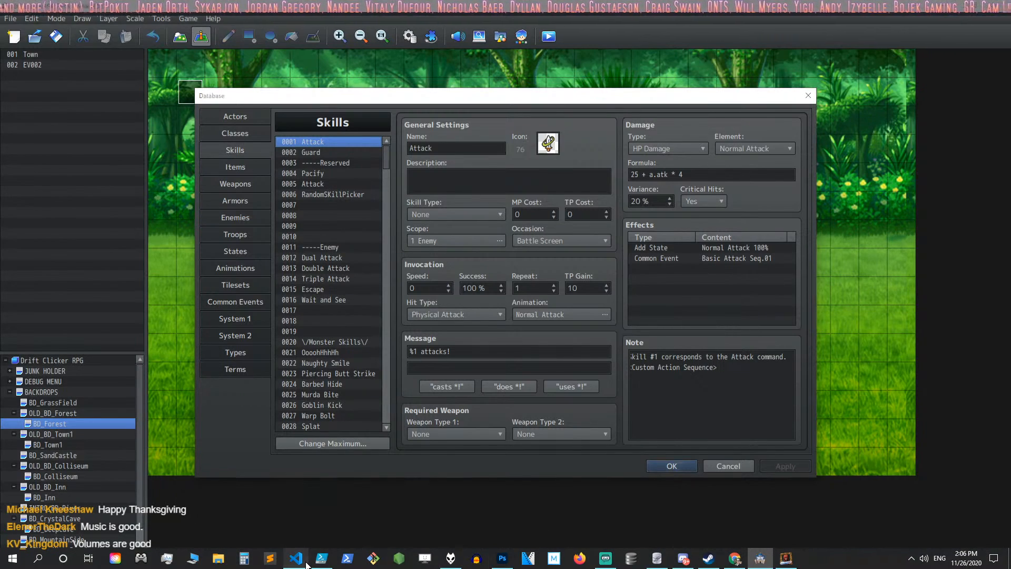
{"action": "scroll", "coordinate": [473, 311], "scroll_direction": "up", "scroll_amount": 1}
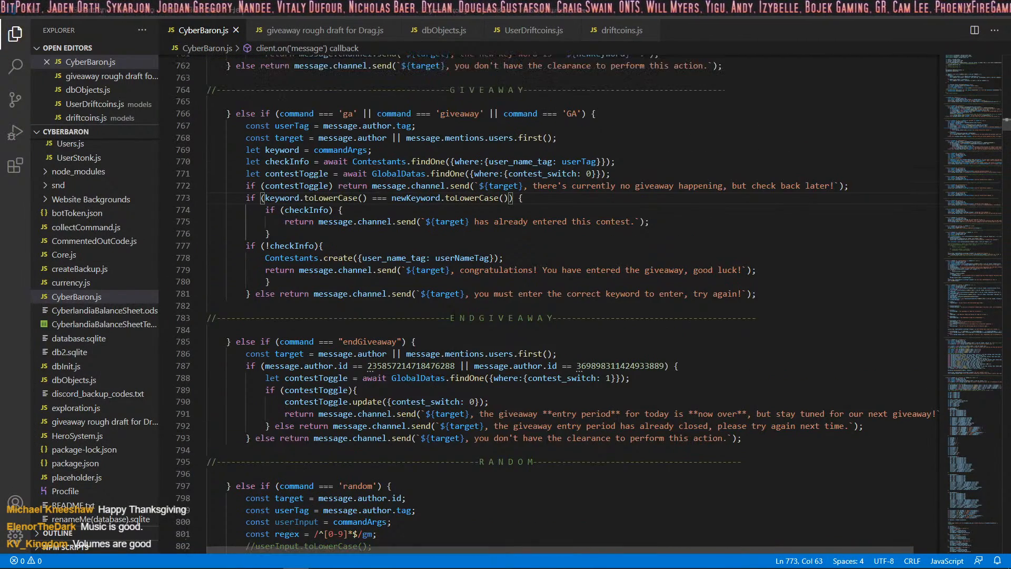
{"action": "scroll", "coordinate": [454, 316], "scroll_direction": "down", "scroll_amount": 1}
{"action": "scroll", "coordinate": [526, 316], "scroll_direction": "down", "scroll_amount": 1}
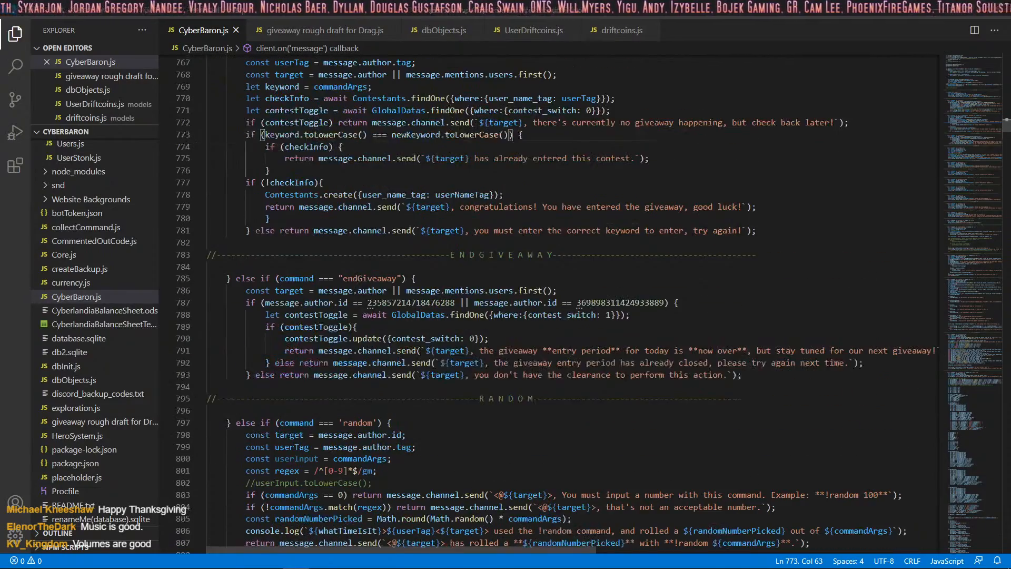
Switch to SQLiteStudio, examine the user balances in the users table and minimize the window
{"action": "left_click", "coordinate": [656, 558]}
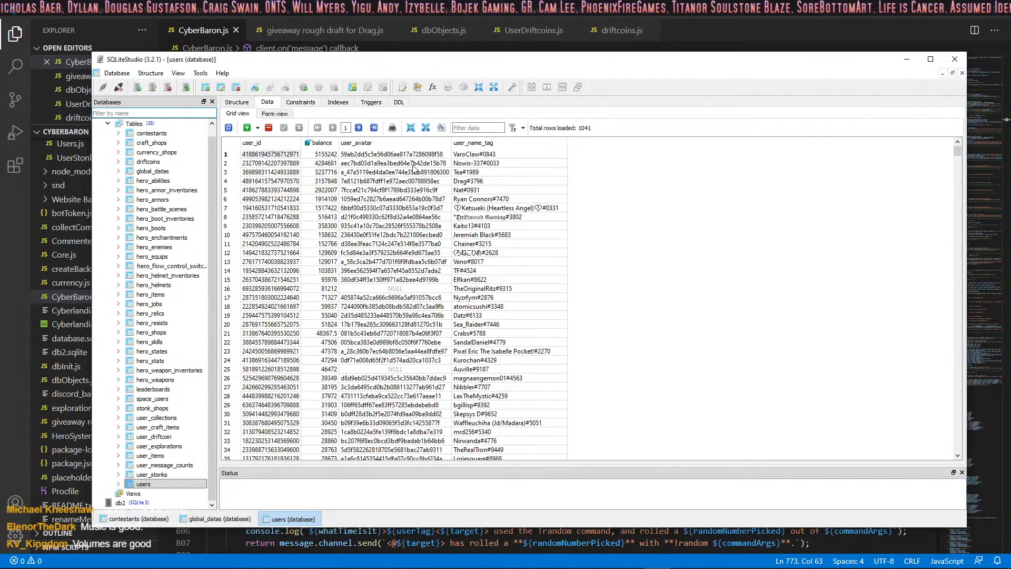
{"action": "left_click", "coordinate": [392, 164]}
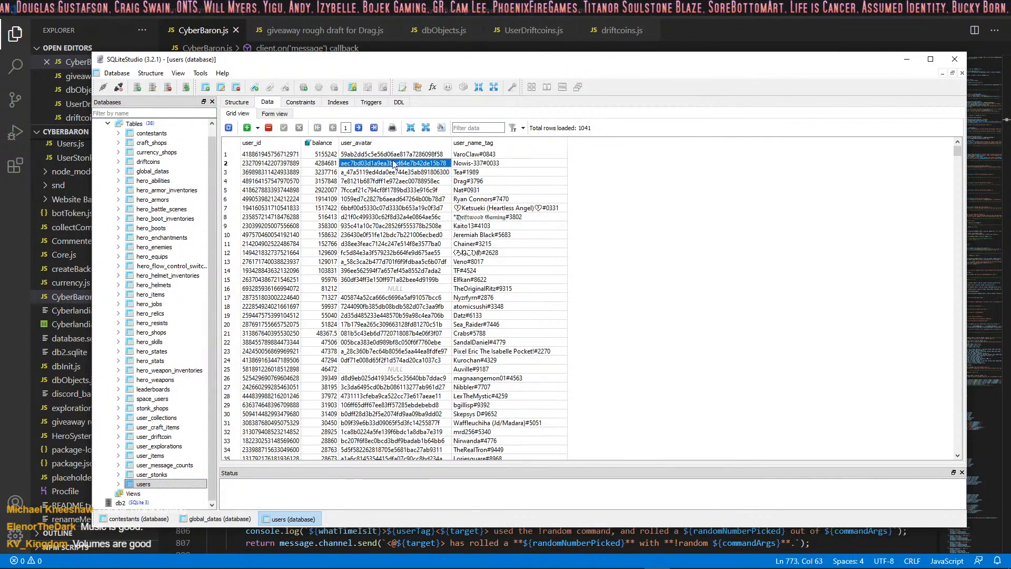
{"action": "key", "text": "Up"}
{"action": "key", "text": "Right"}
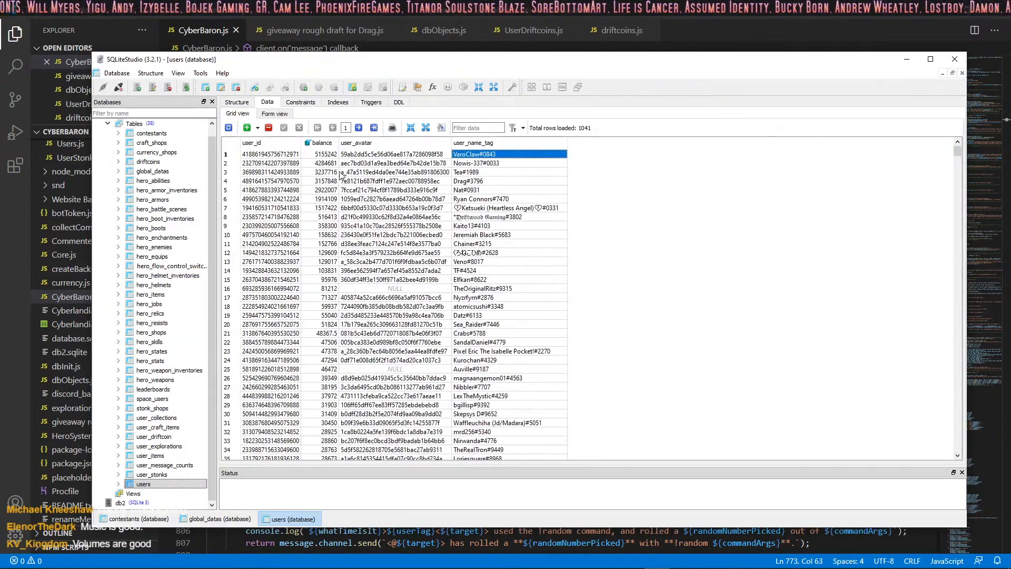
{"action": "left_click", "coordinate": [329, 145]}
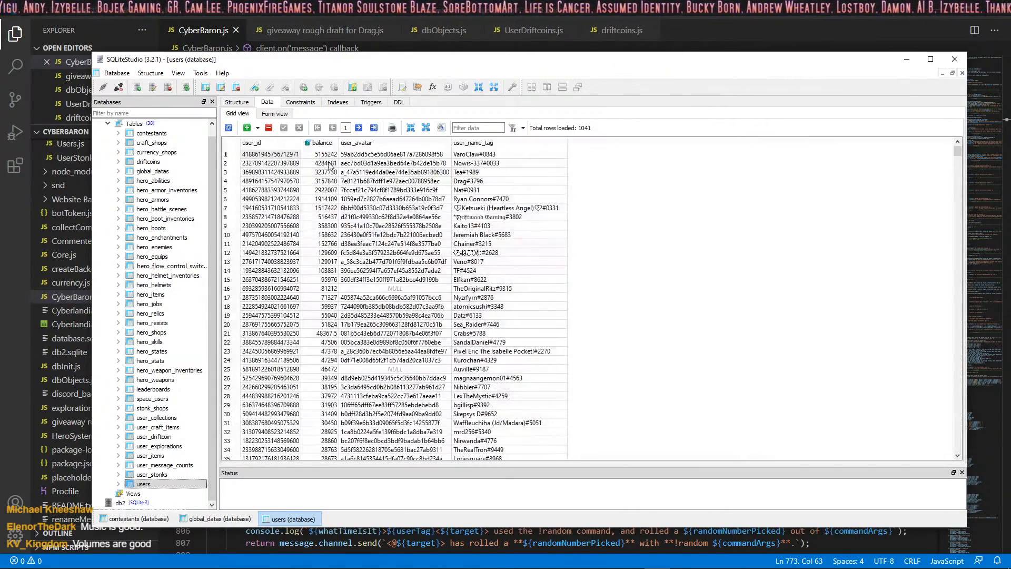
{"action": "scroll", "coordinate": [316, 252], "scroll_direction": "down", "scroll_amount": 20}
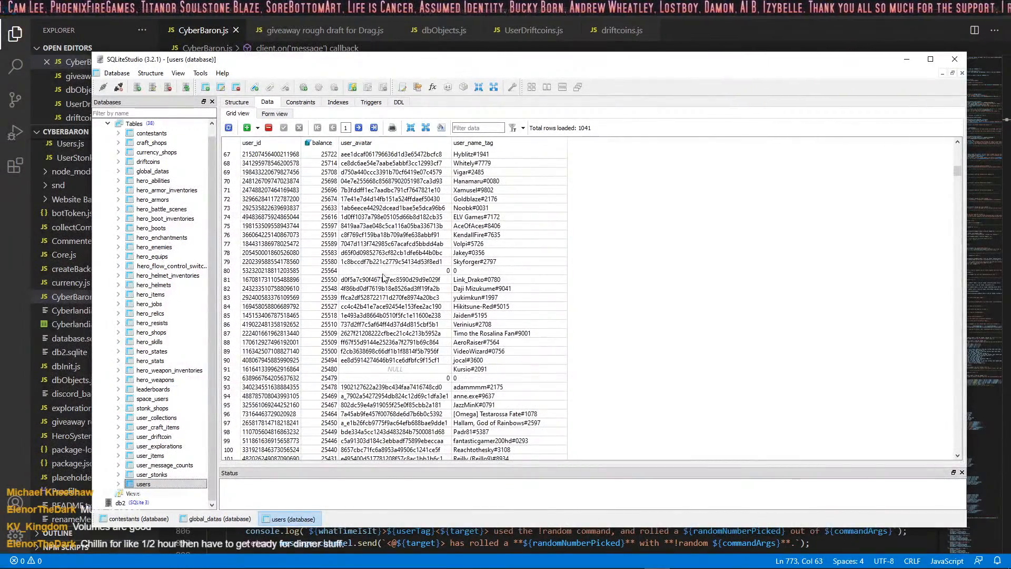
{"action": "left_click", "coordinate": [906, 59]}
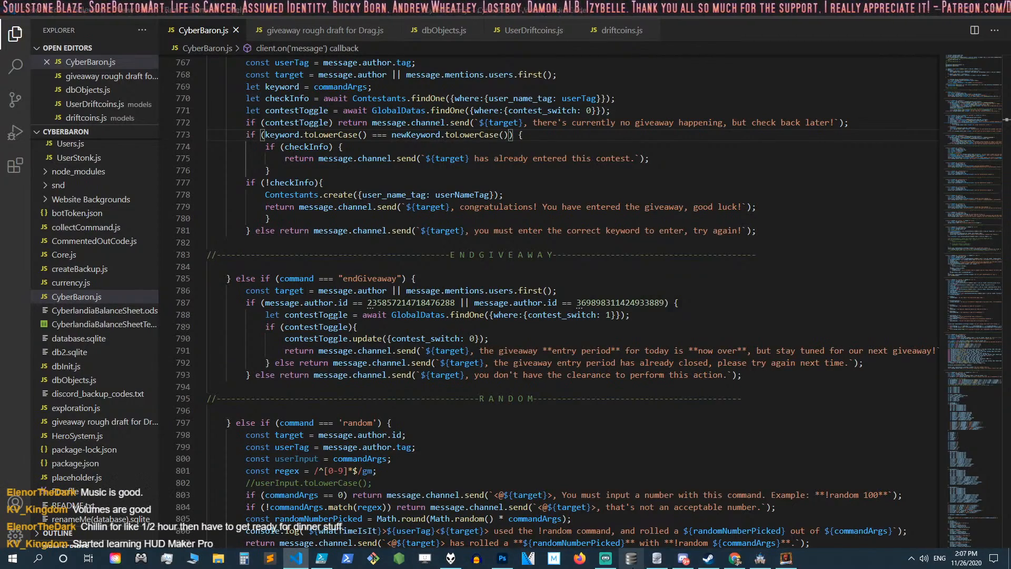
Switch to Discord and open the cyberbaron_ideas channel of the Driftwood Gaming server
{"action": "left_click", "coordinate": [682, 558]}
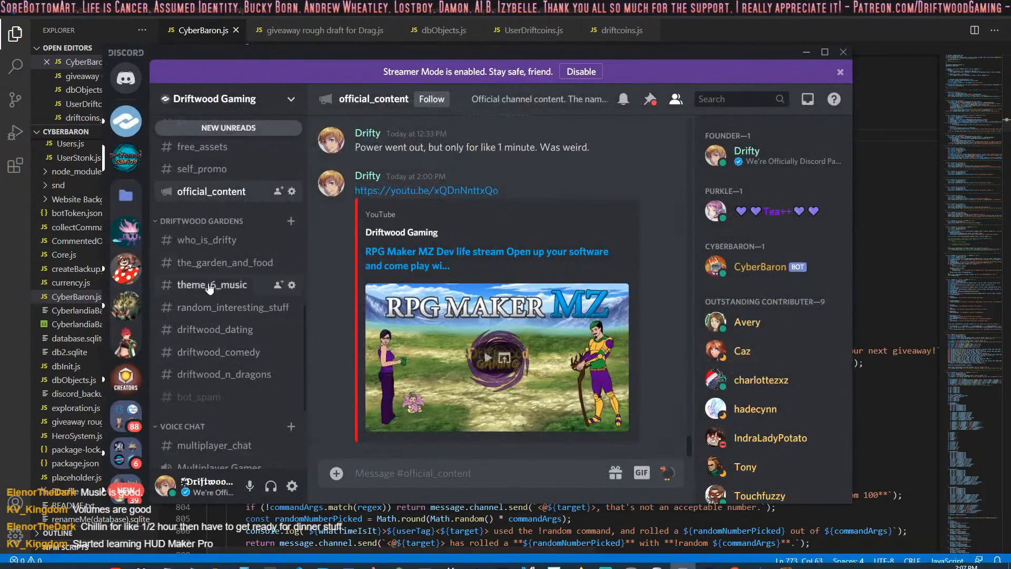
{"action": "scroll", "coordinate": [220, 259], "scroll_direction": "up", "scroll_amount": 5}
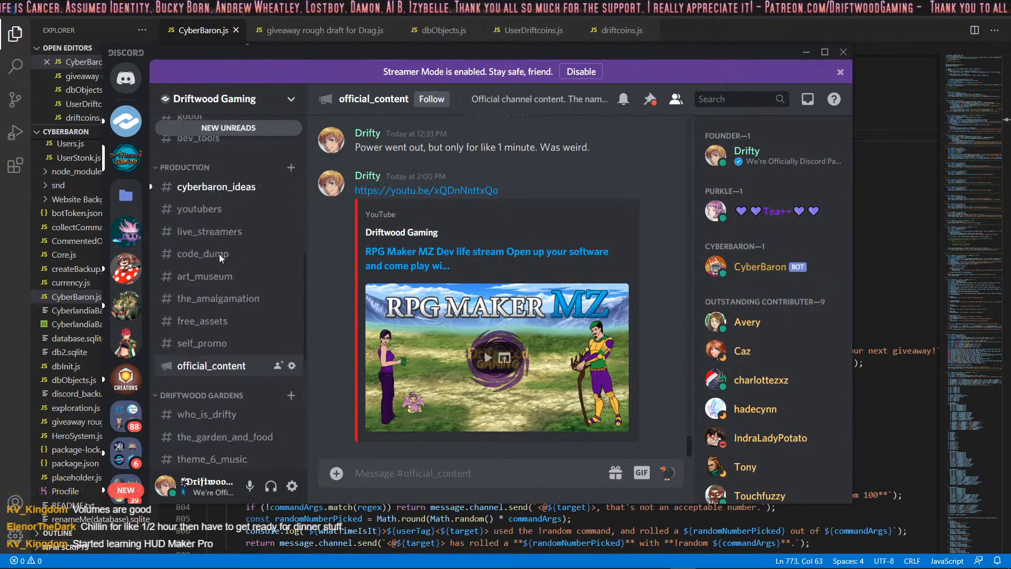
{"action": "left_click", "coordinate": [227, 223]}
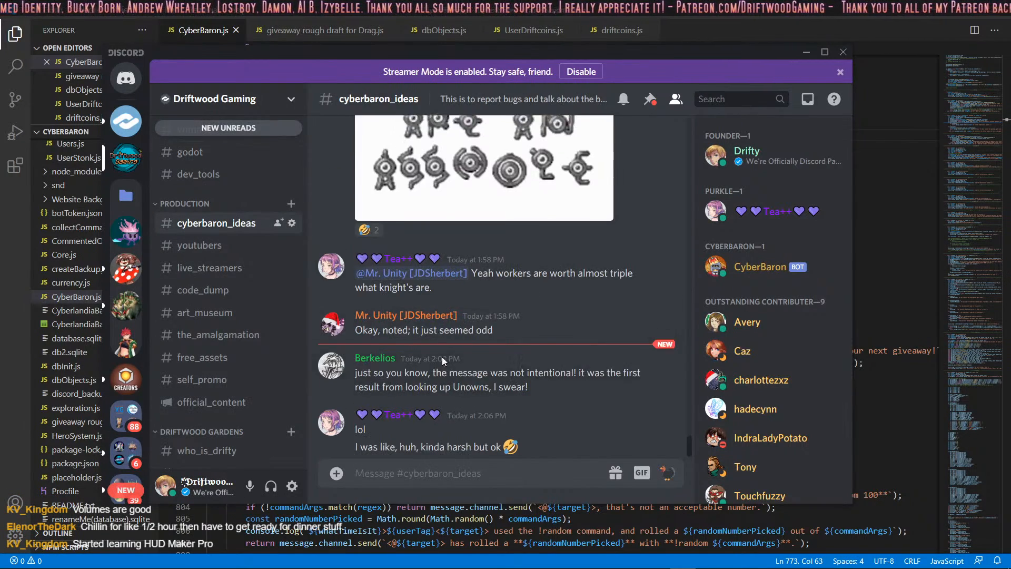
Read the CyberBaron bot's !networth output in the channel history and return to the latest messages
{"action": "scroll", "coordinate": [441, 356], "scroll_direction": "up", "scroll_amount": 15}
{"action": "left_click_drag", "start_coordinate": [405, 206], "coordinate": [421, 286]}
{"action": "scroll", "coordinate": [422, 322], "scroll_direction": "up", "scroll_amount": 3}
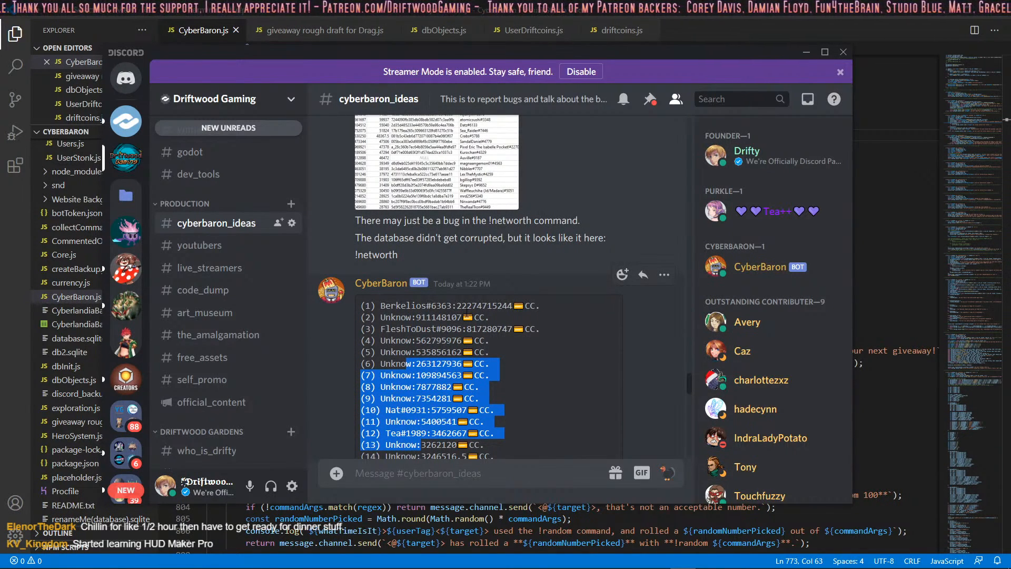
{"action": "left_click", "coordinate": [424, 328]}
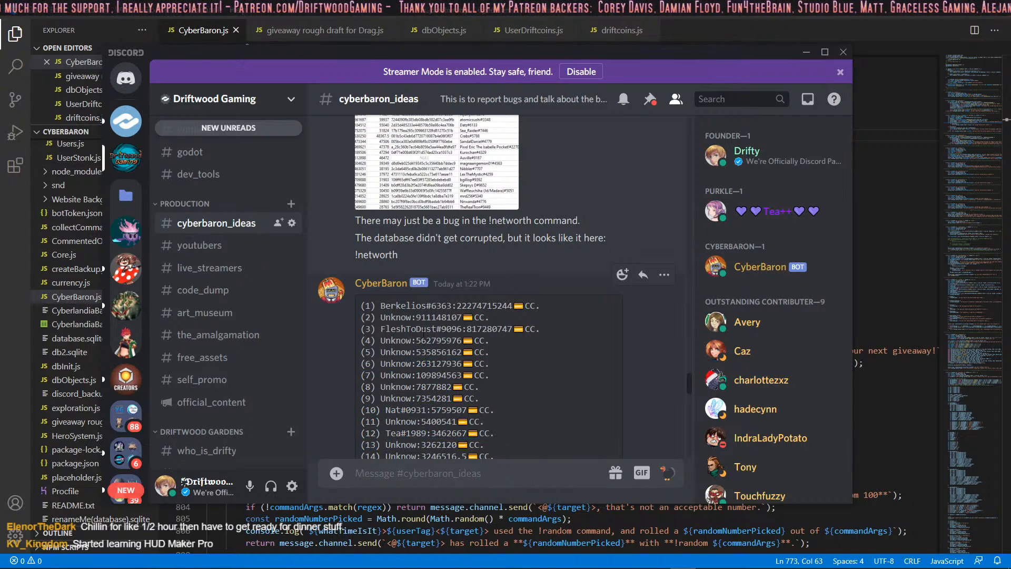
{"action": "scroll", "coordinate": [423, 340], "scroll_direction": "down", "scroll_amount": 10}
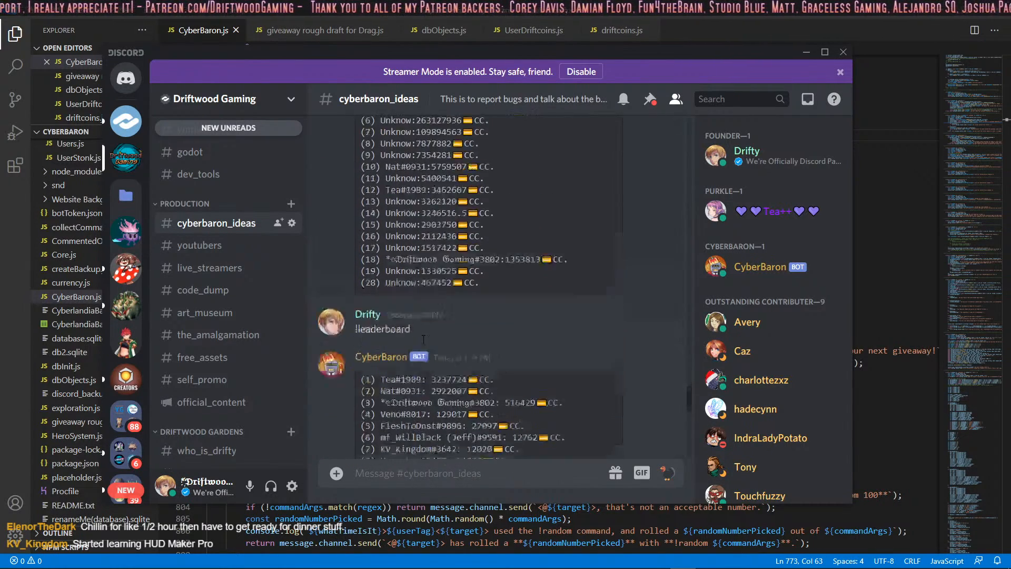
{"action": "scroll", "coordinate": [426, 337], "scroll_direction": "down", "scroll_amount": 1}
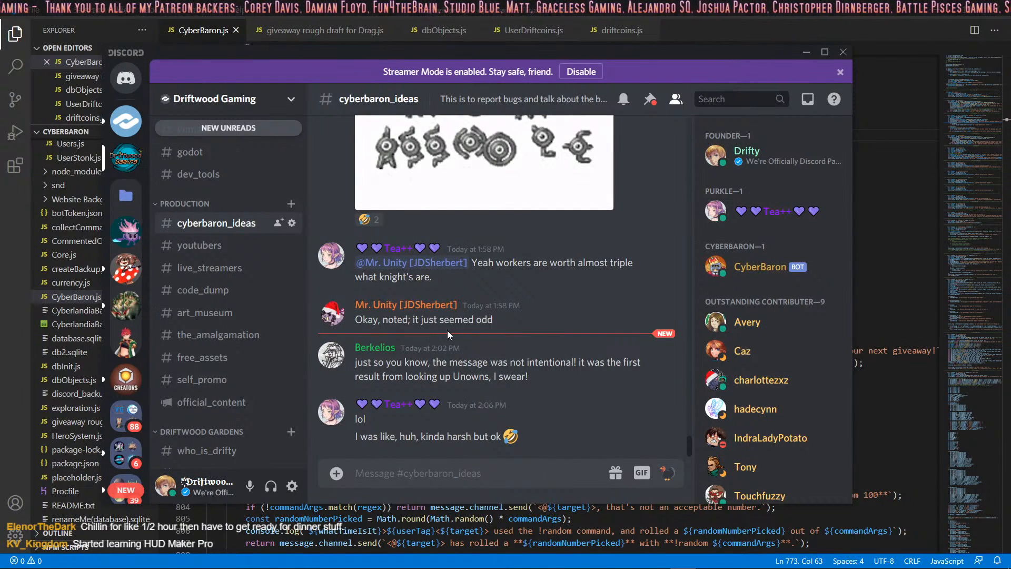
Open Windows PowerShell with administrator rights and allow it to make changes to the device
{"action": "mouse_move", "coordinate": [347, 562]}
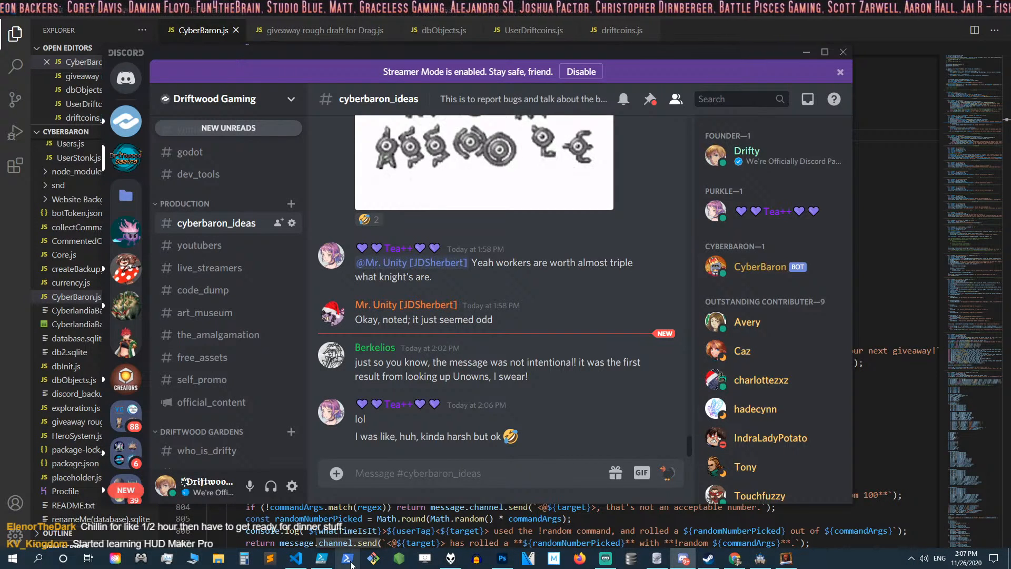
{"action": "right_click", "coordinate": [347, 559]}
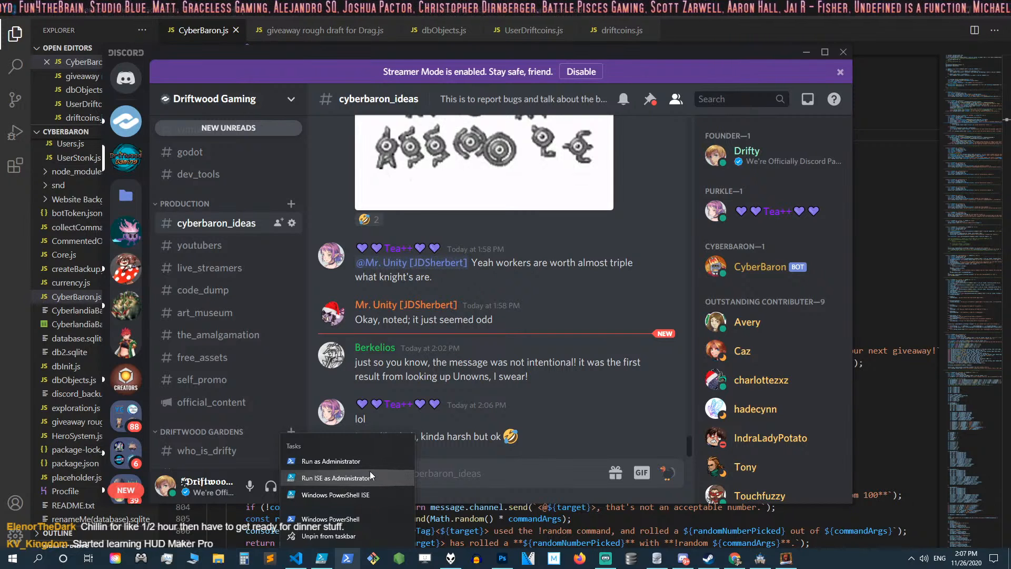
{"action": "left_click", "coordinate": [373, 463]}
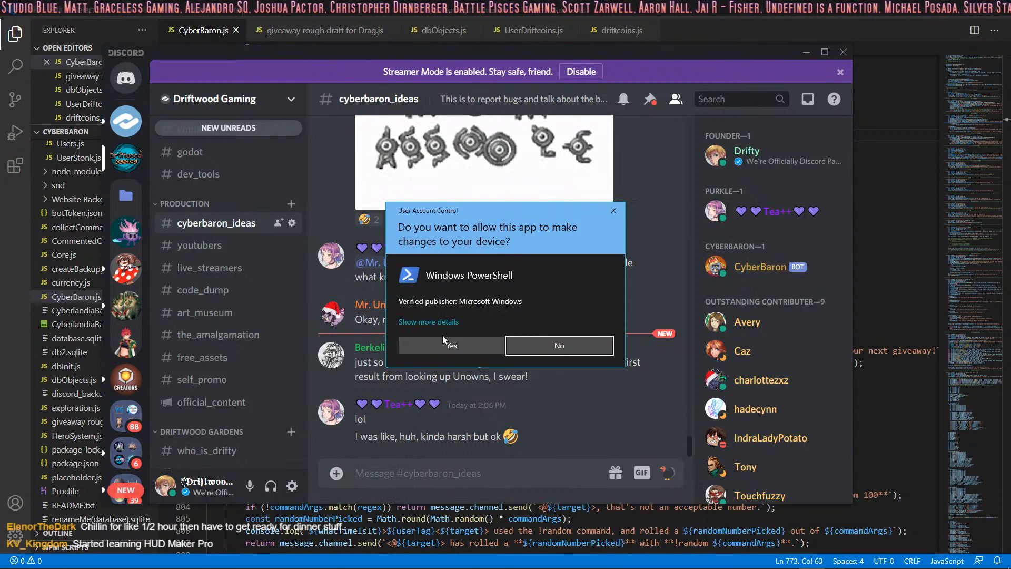
{"action": "left_click", "coordinate": [446, 340]}
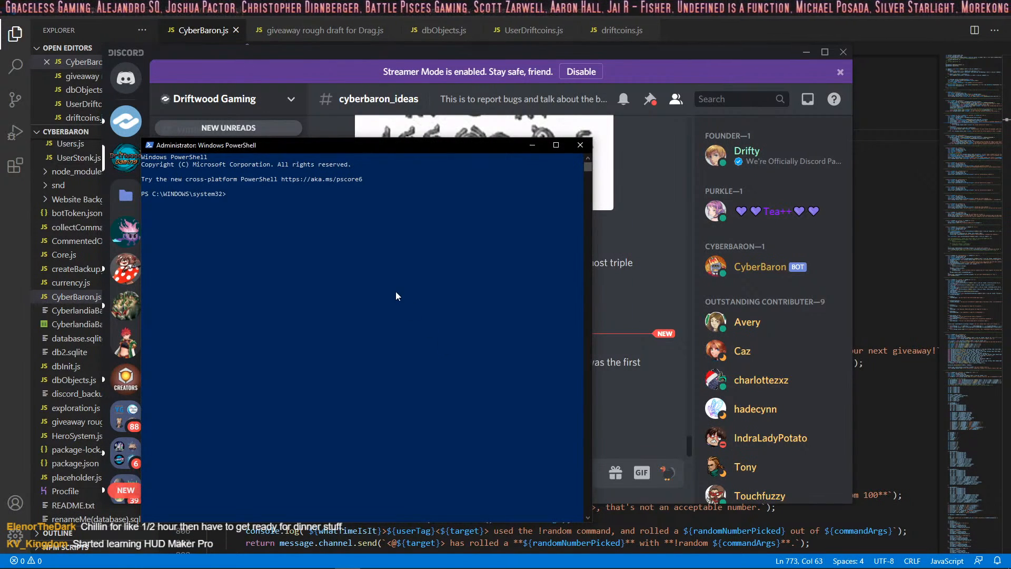
Go up to the root of the C: drive and change into the CyberBaron folder
{"action": "type", "text": "cd.."}
{"action": "key", "text": "Return"}
{"action": "type", "text": "cd.."}
{"action": "key", "text": "Return"}
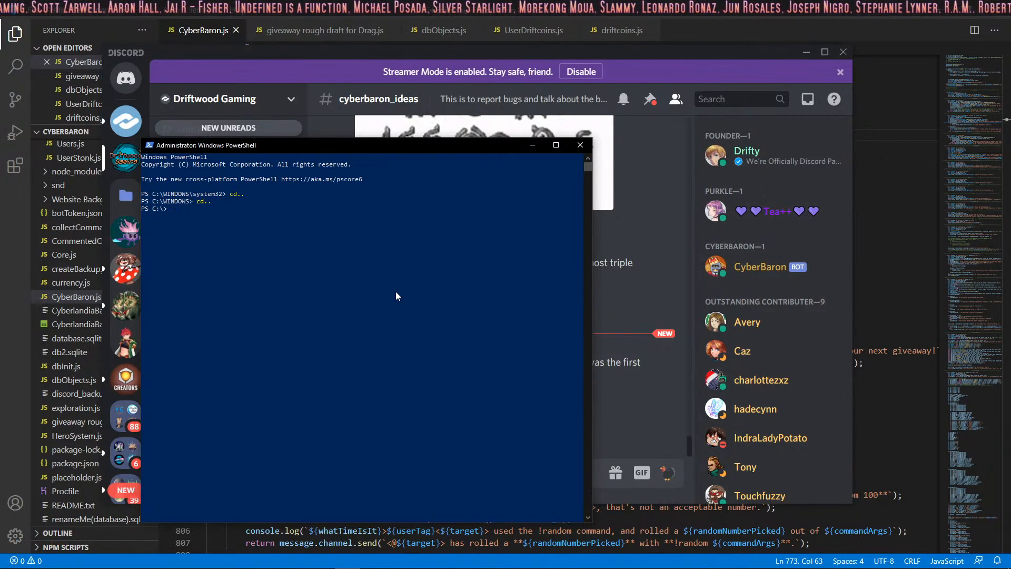
{"action": "type", "text": "cd CyberBaron"}
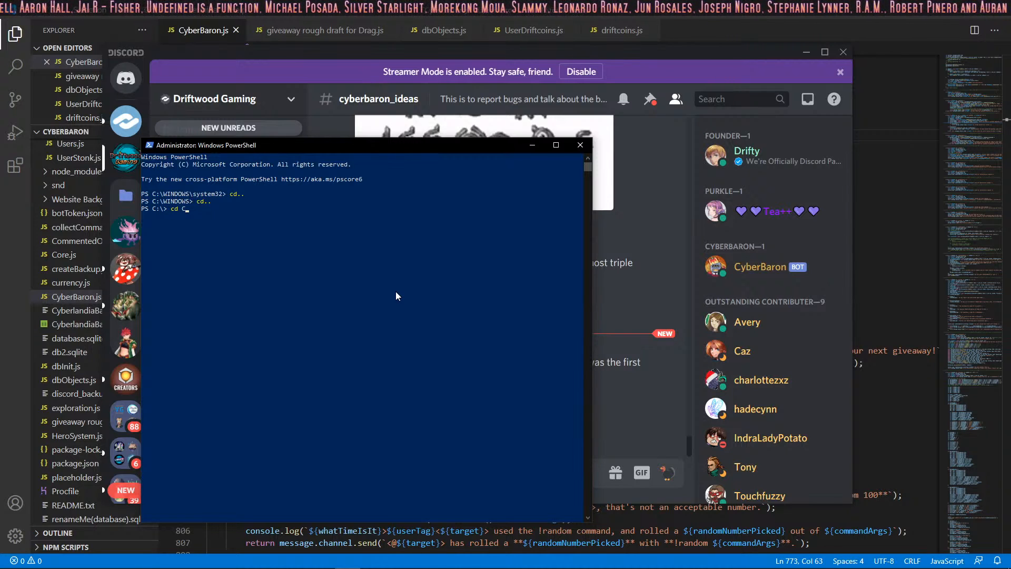
{"action": "key", "text": "Return"}
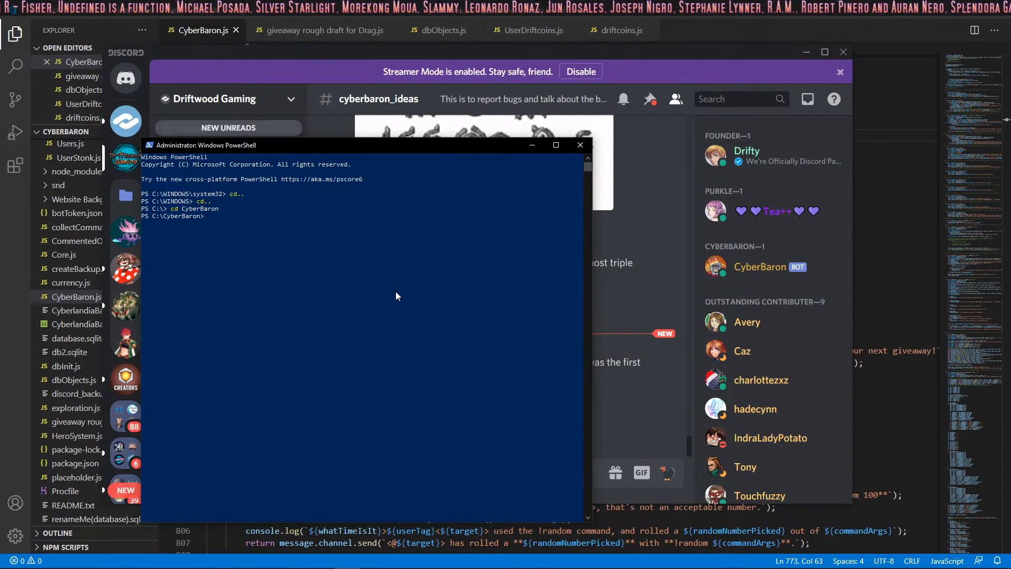
Check the bot project's installed Sequelize version with npm list sequelize
{"action": "type", "text": "npm"}
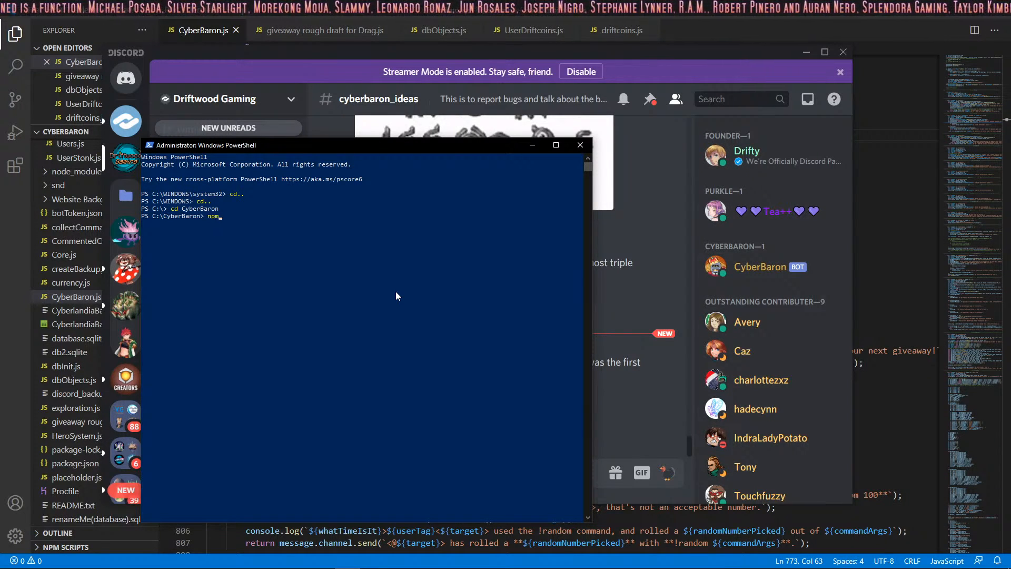
{"action": "type", "text": " list sequ"}
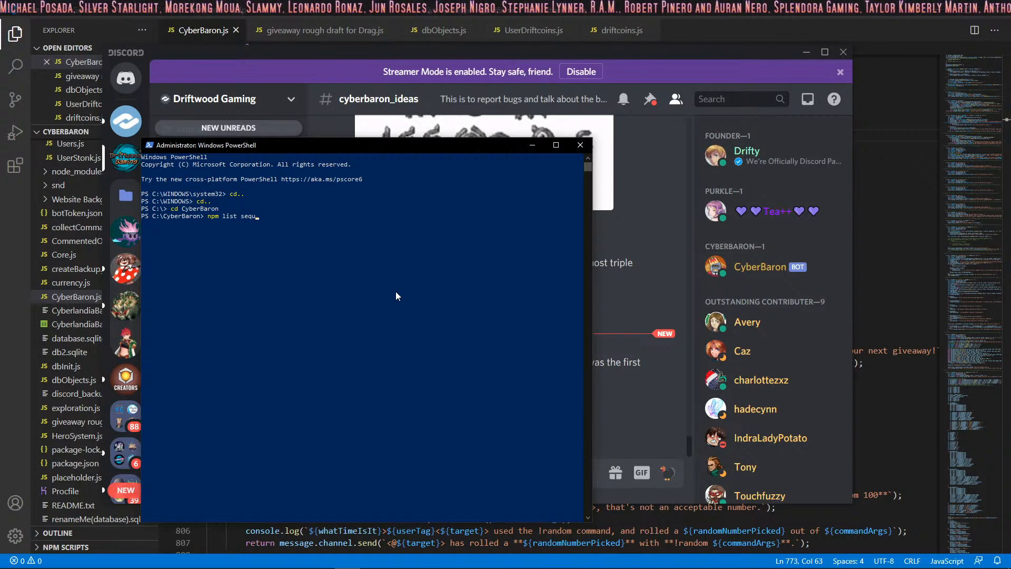
{"action": "type", "text": "elize"}
{"action": "key", "text": "Return"}
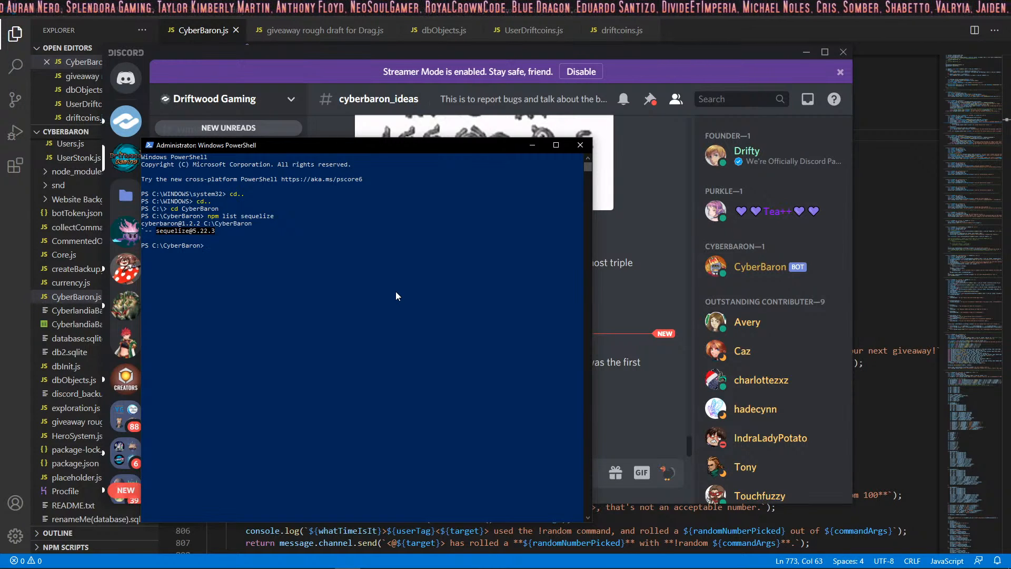
Check the bot project's installed SQLite3 version with npm list sqlite3
{"action": "type", "text": "npm list"}
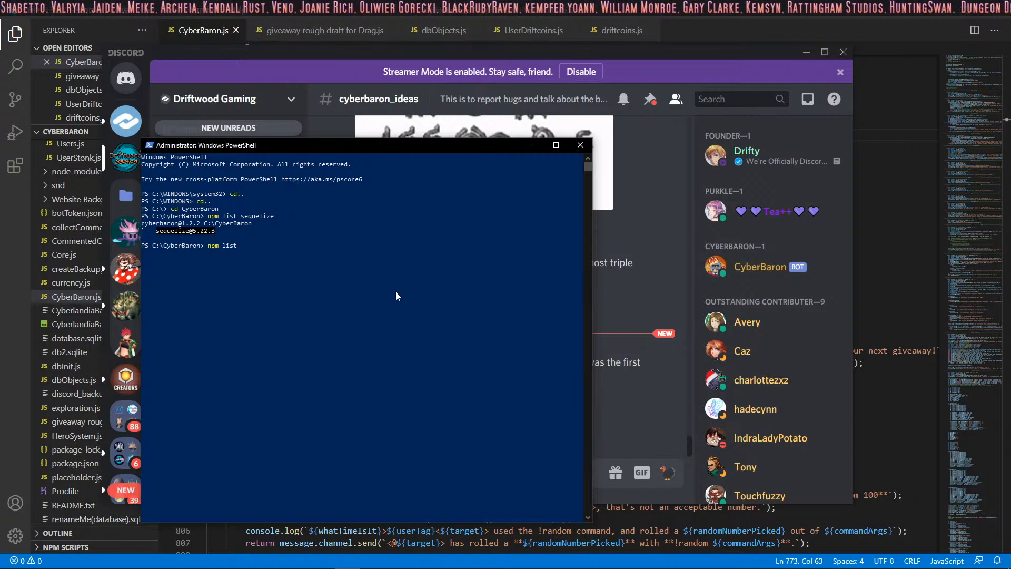
{"action": "type", "text": "sqlite"}
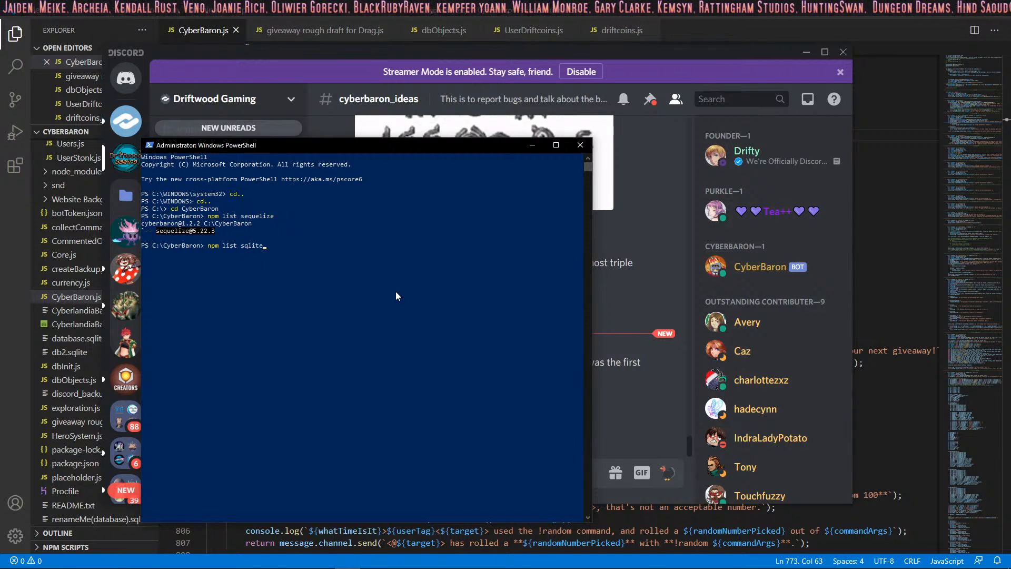
{"action": "type", "text": "3"}
{"action": "key", "text": "Return"}
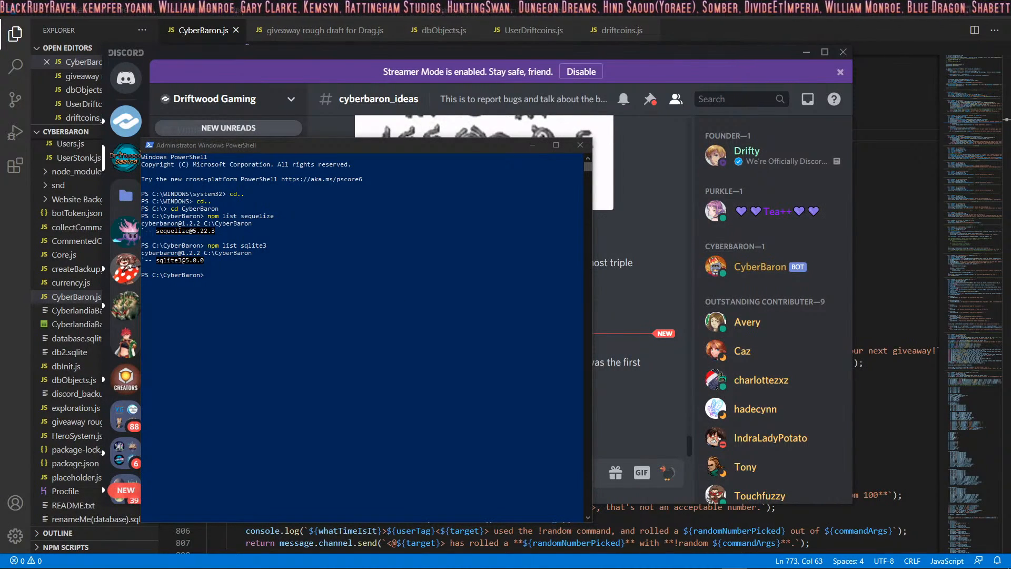
Switch to the Drifting through Space Google Doc, compare its listed Sequelize and SQLite3 versions, and return to PowerShell
{"action": "left_click_drag", "start_coordinate": [0, 123], "coordinate": [237, 1]}
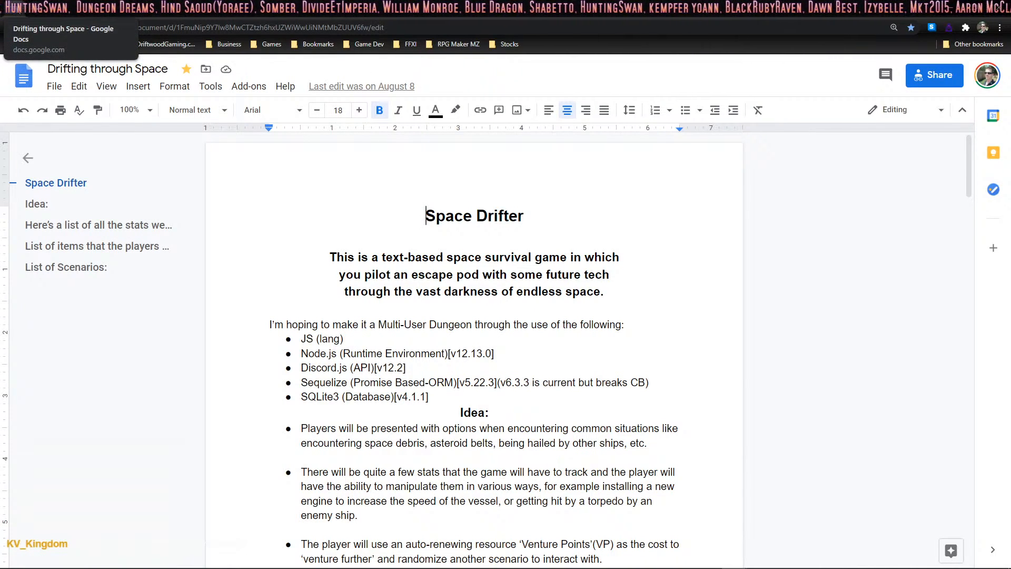
{"action": "left_click_drag", "start_coordinate": [36, 7], "coordinate": [0, 51]}
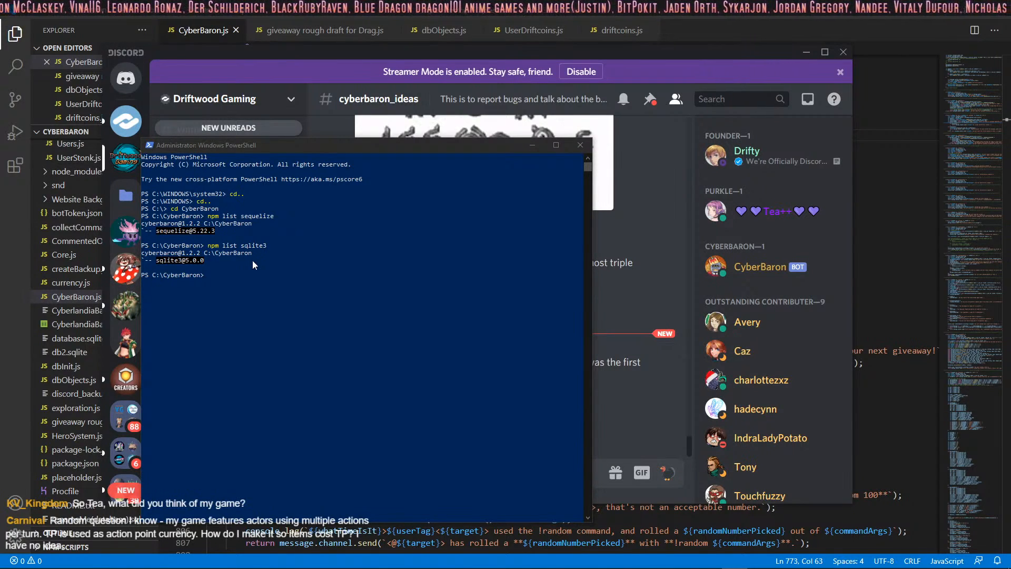
{"action": "left_click", "coordinate": [232, 283]}
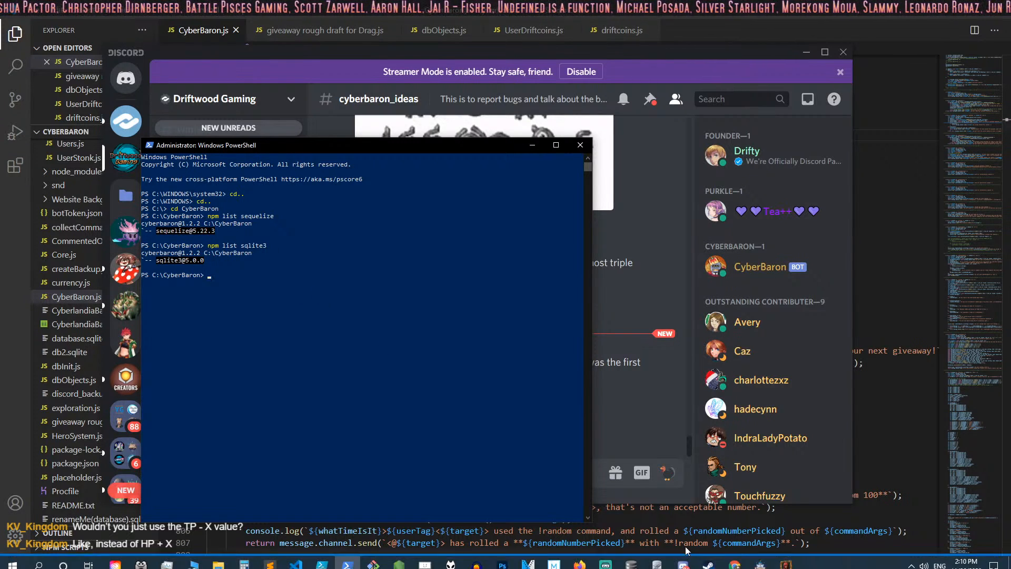
Switch to RPG Maker MZ, show the Items in the database and open Plugin Help from the item's Note
{"action": "left_click", "coordinate": [760, 557]}
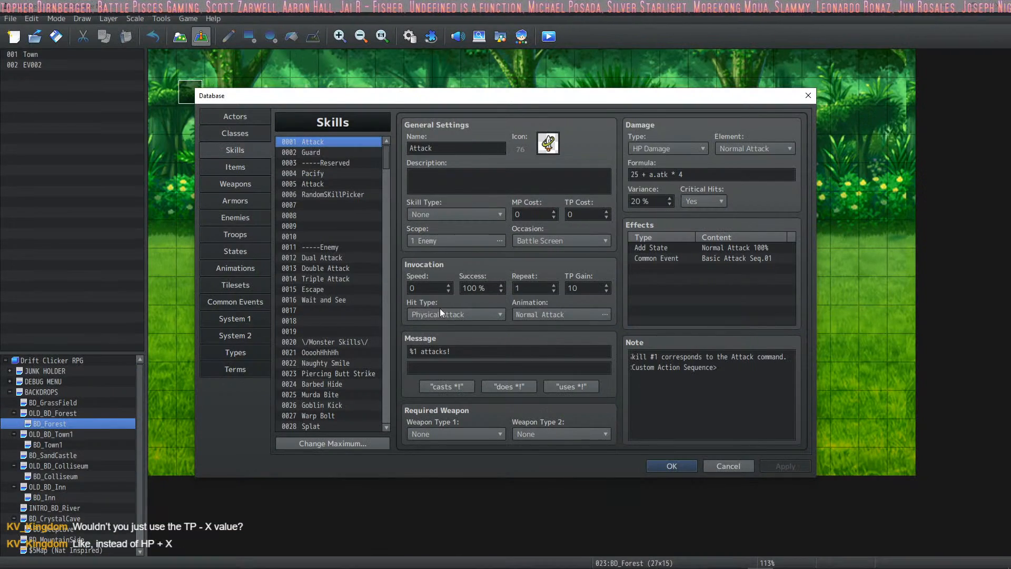
{"action": "left_click", "coordinate": [234, 167]}
{"action": "left_click", "coordinate": [672, 379]}
{"action": "right_click", "coordinate": [672, 379]}
{"action": "left_click", "coordinate": [712, 485]}
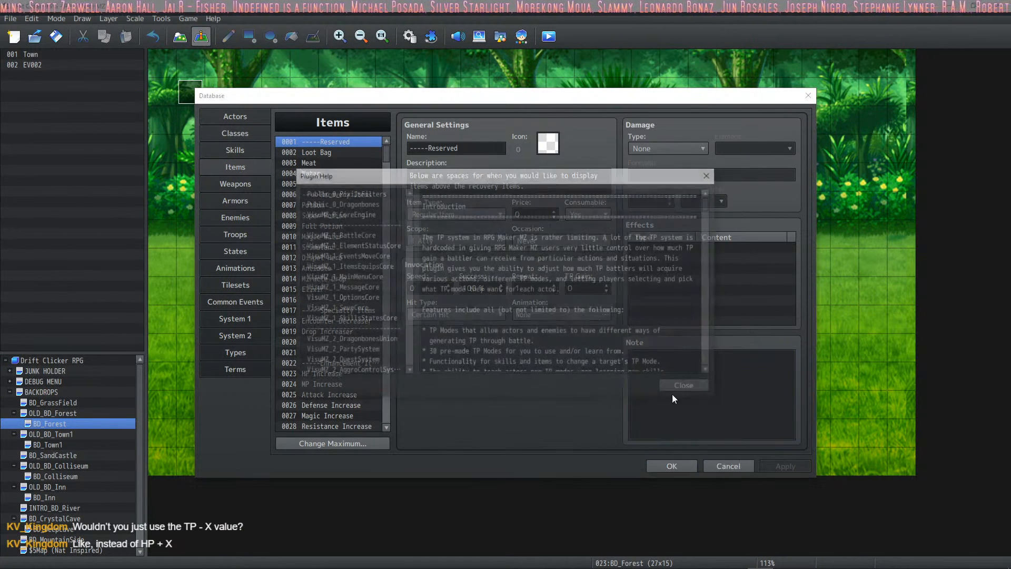
Skim the VisuMZ_1_BattleCore help for a way to give items a TP cost
{"action": "left_click", "coordinate": [375, 232]}
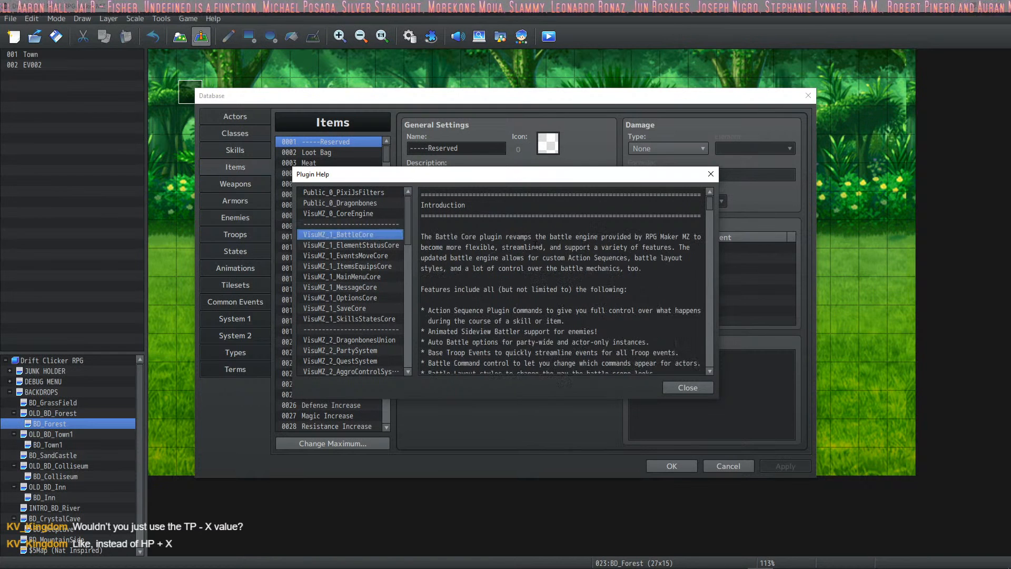
{"action": "scroll", "coordinate": [630, 242], "scroll_direction": "down", "scroll_amount": 9}
{"action": "scroll", "coordinate": [631, 242], "scroll_direction": "down", "scroll_amount": 15}
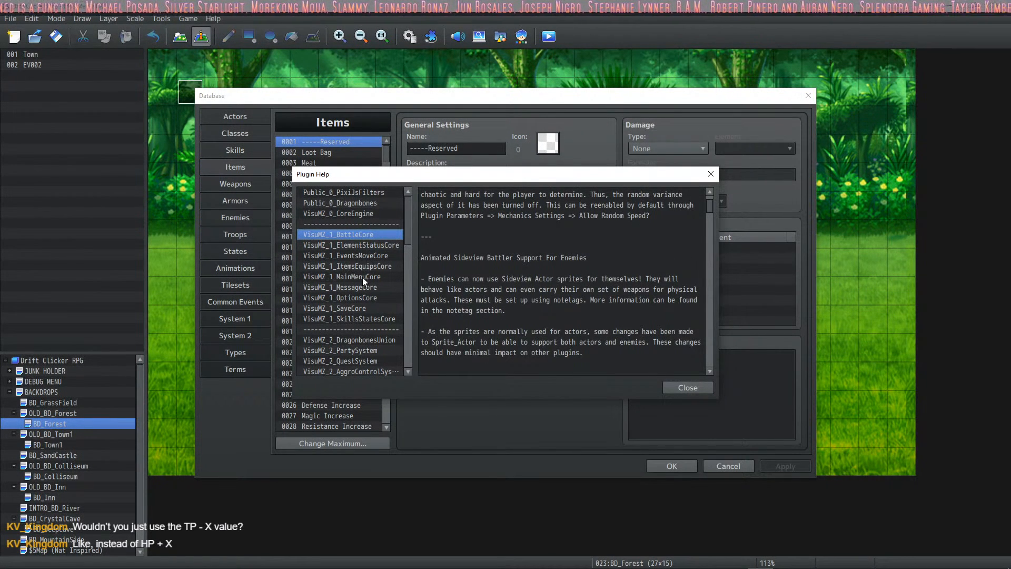
Skim the item, equipment, status window and shop notetags in the VisuMZ_1_ItemsEquipsCore help for an item TP cost option
{"action": "left_click", "coordinate": [372, 266]}
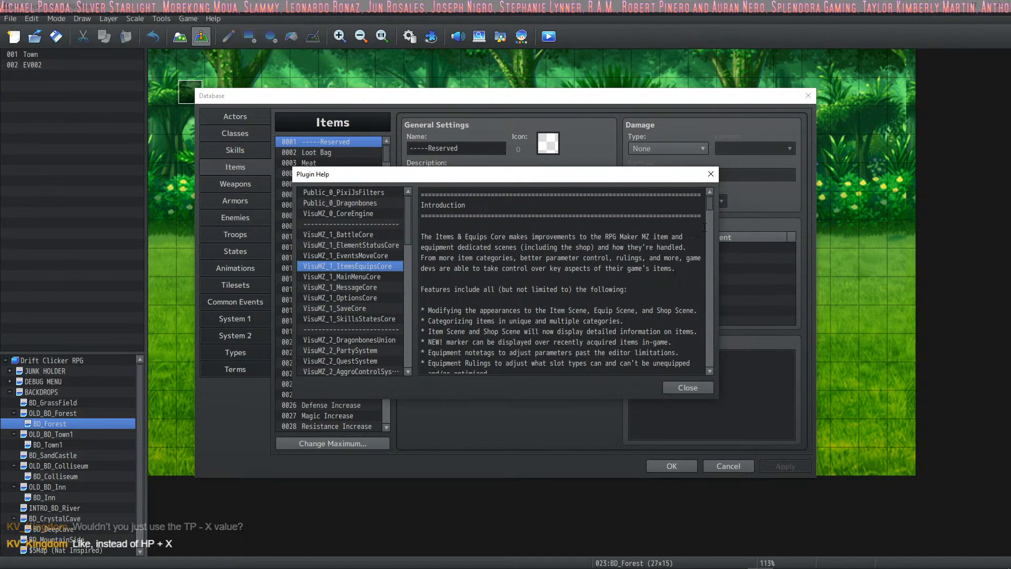
{"action": "scroll", "coordinate": [637, 261], "scroll_direction": "down", "scroll_amount": 10}
{"action": "scroll", "coordinate": [710, 263], "scroll_direction": "down", "scroll_amount": 2}
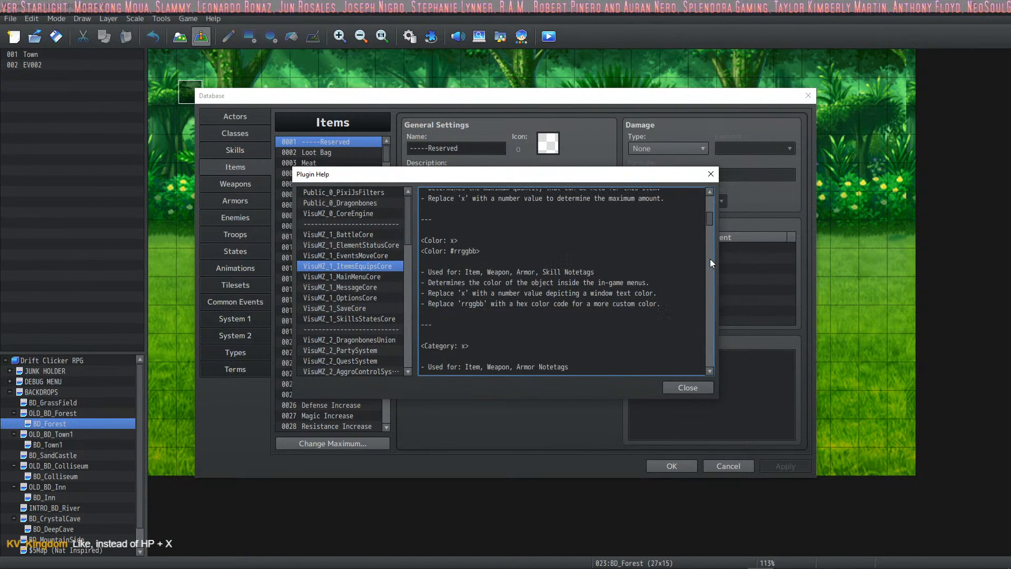
{"action": "scroll", "coordinate": [708, 263], "scroll_direction": "down", "scroll_amount": 12}
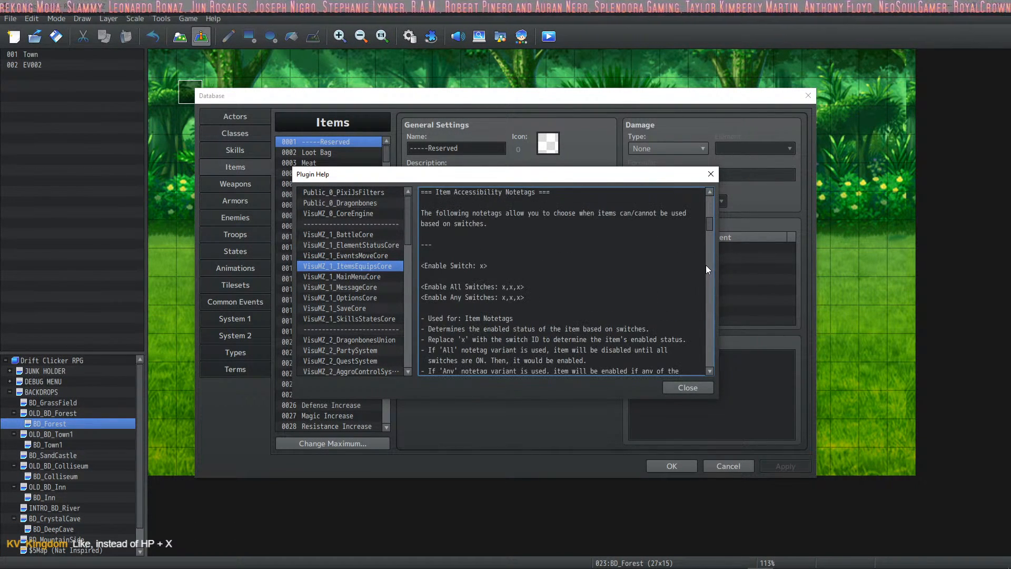
{"action": "scroll", "coordinate": [709, 287], "scroll_direction": "down", "scroll_amount": 6}
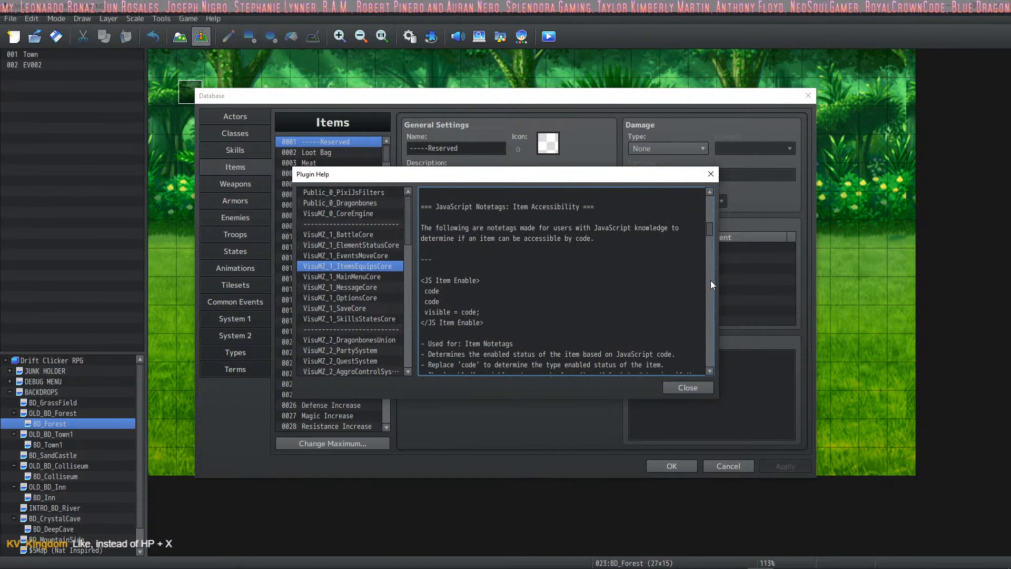
{"action": "scroll", "coordinate": [710, 281], "scroll_direction": "down", "scroll_amount": 10}
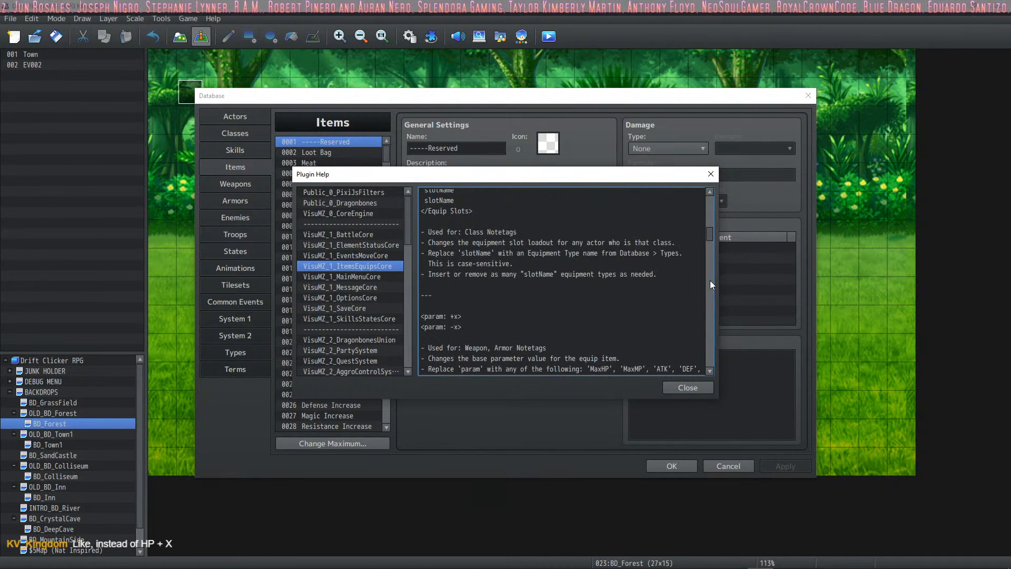
{"action": "scroll", "coordinate": [709, 281], "scroll_direction": "down", "scroll_amount": 8}
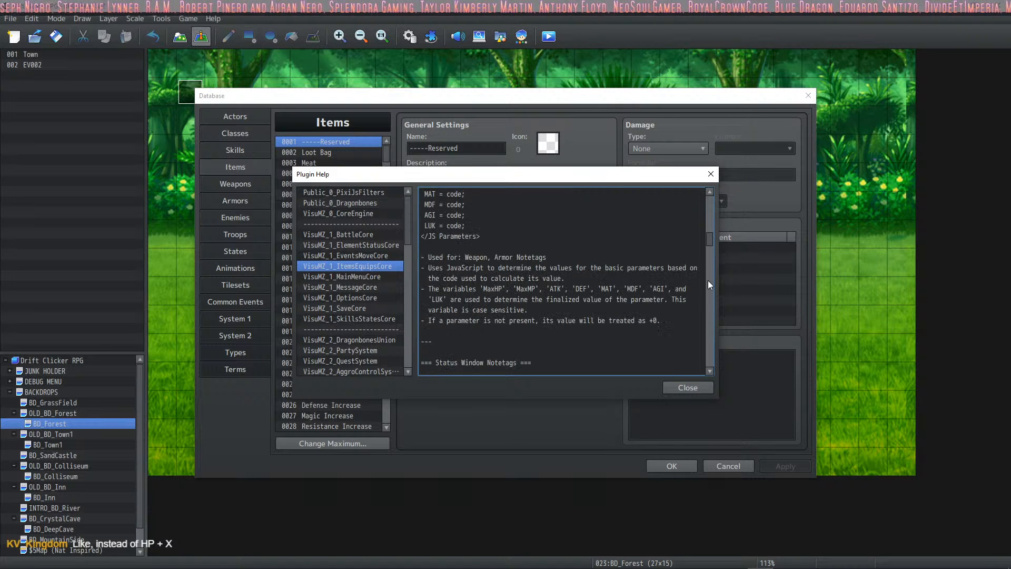
{"action": "scroll", "coordinate": [707, 281], "scroll_direction": "down", "scroll_amount": 8}
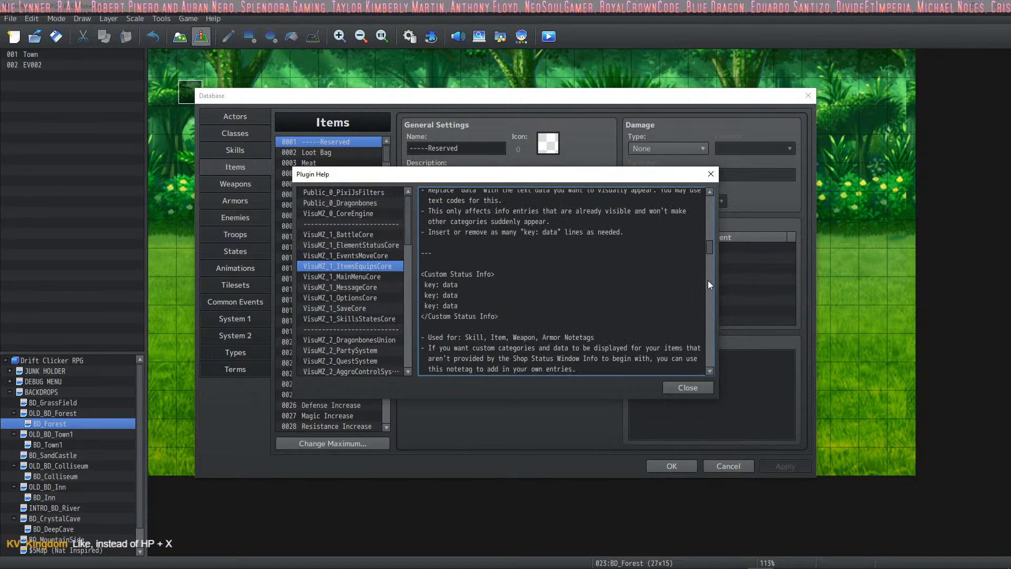
{"action": "scroll", "coordinate": [708, 280], "scroll_direction": "down", "scroll_amount": 7}
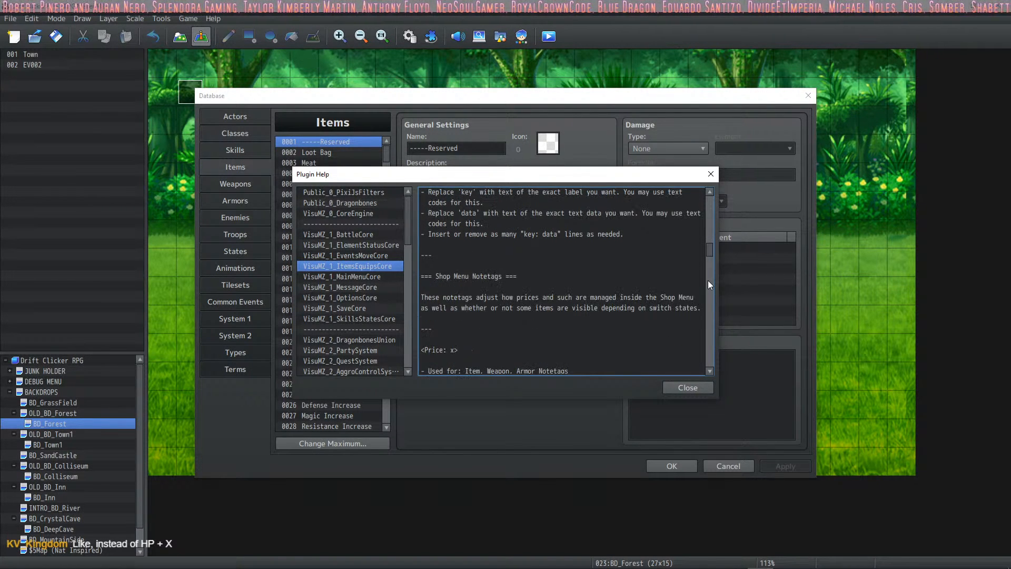
{"action": "scroll", "coordinate": [708, 280], "scroll_direction": "down", "scroll_amount": 6}
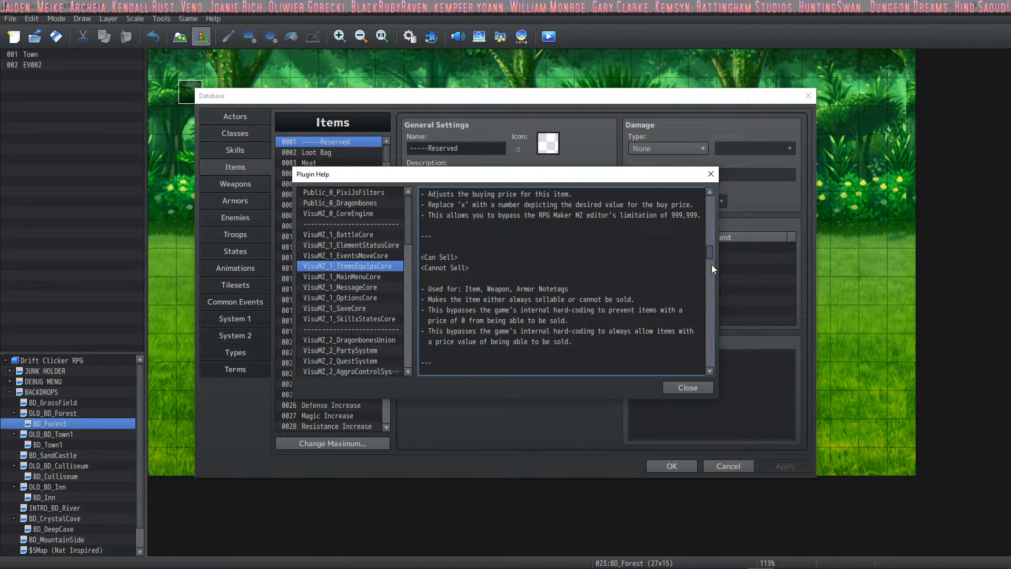
{"action": "scroll", "coordinate": [712, 265], "scroll_direction": "down", "scroll_amount": 5}
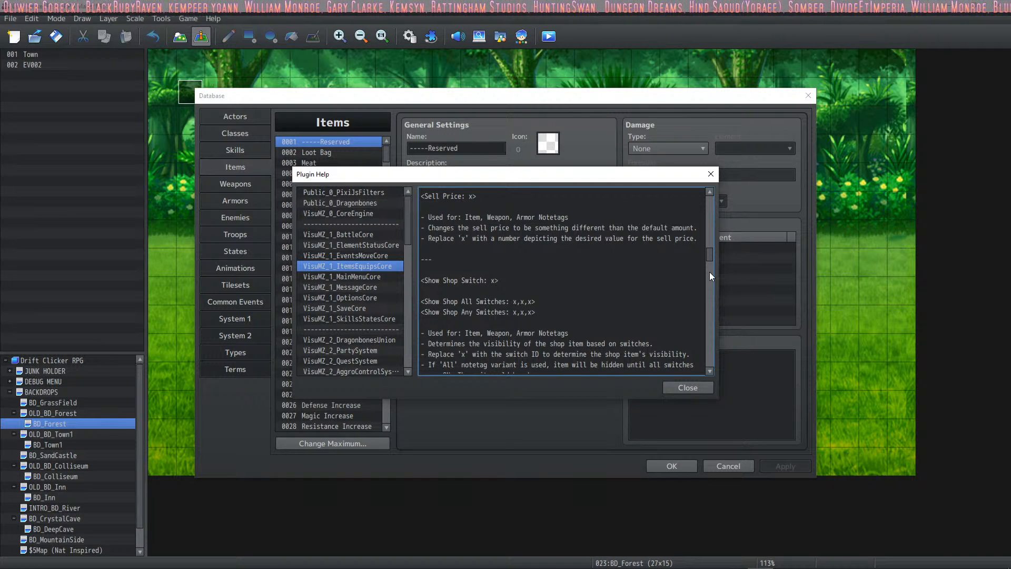
{"action": "scroll", "coordinate": [707, 272], "scroll_direction": "down", "scroll_amount": 6}
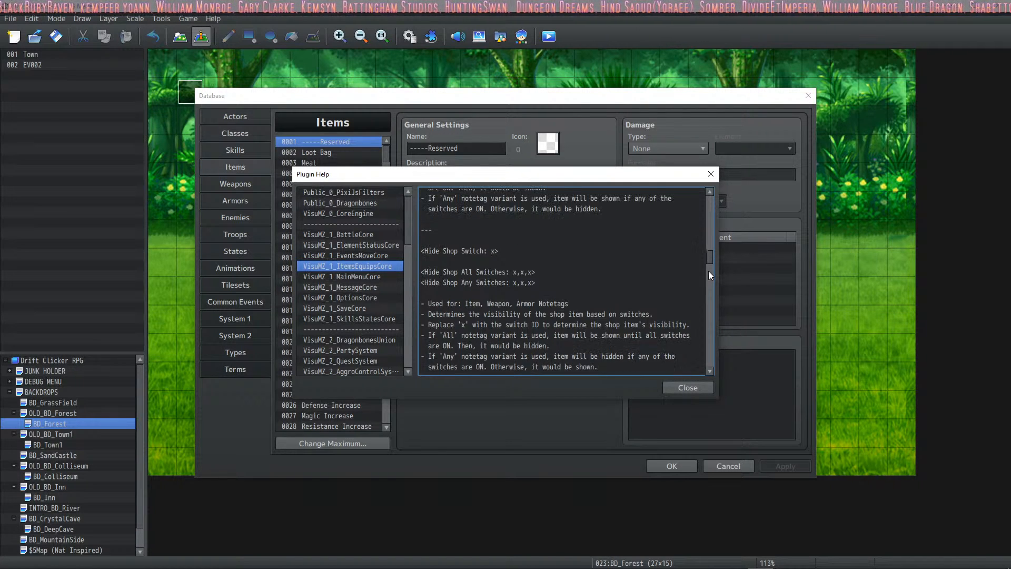
{"action": "scroll", "coordinate": [709, 272], "scroll_direction": "down", "scroll_amount": 6}
{"action": "scroll", "coordinate": [709, 270], "scroll_direction": "down", "scroll_amount": 6}
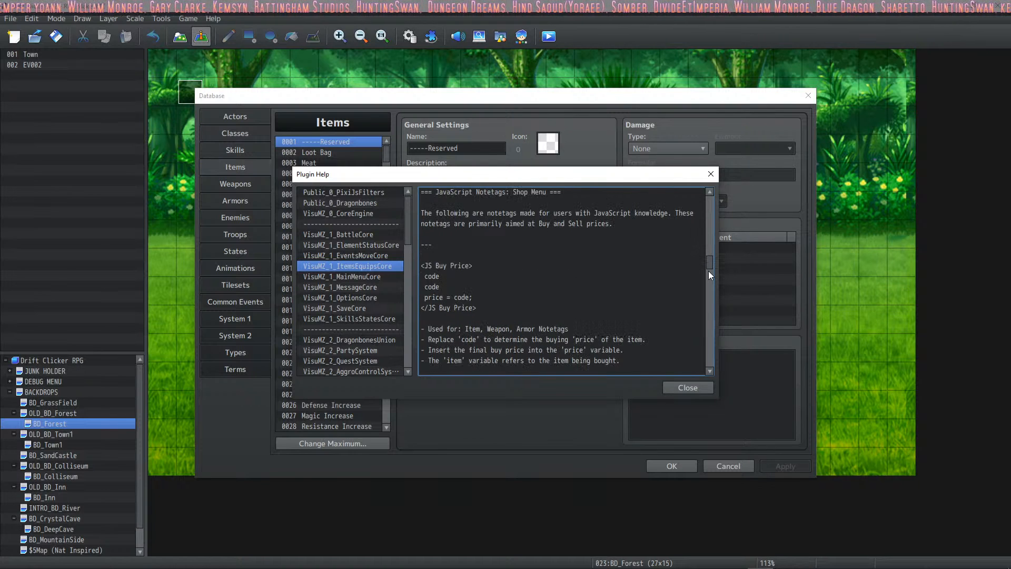
{"action": "scroll", "coordinate": [708, 279], "scroll_direction": "down", "scroll_amount": 6}
Check the VisuMZ_1_ItemsEquipsCore plugin commands and parameters through to the changelog for a TP cost setting, and close the help
{"action": "scroll", "coordinate": [708, 295], "scroll_direction": "down", "scroll_amount": 5}
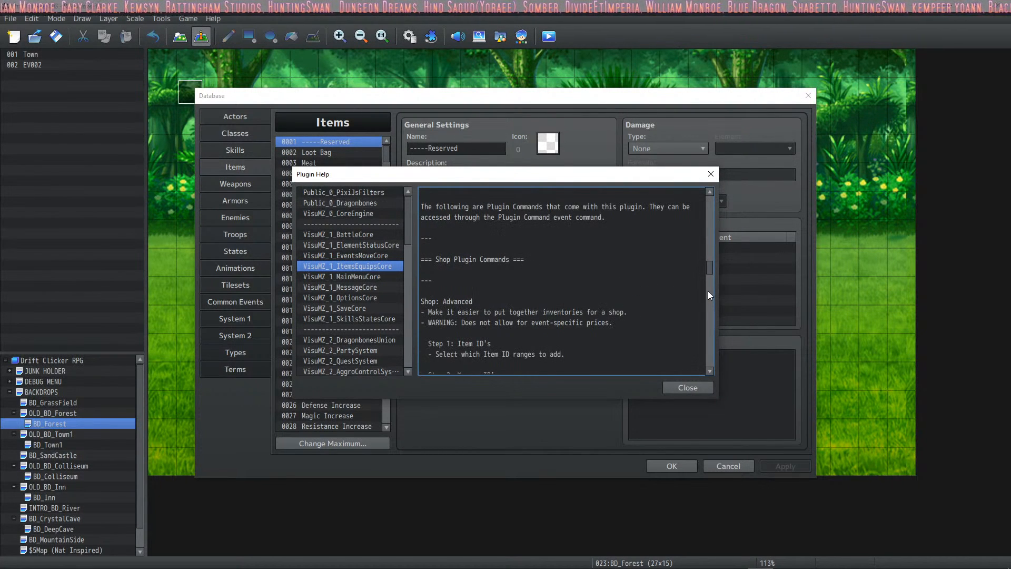
{"action": "scroll", "coordinate": [707, 294], "scroll_direction": "down", "scroll_amount": 5}
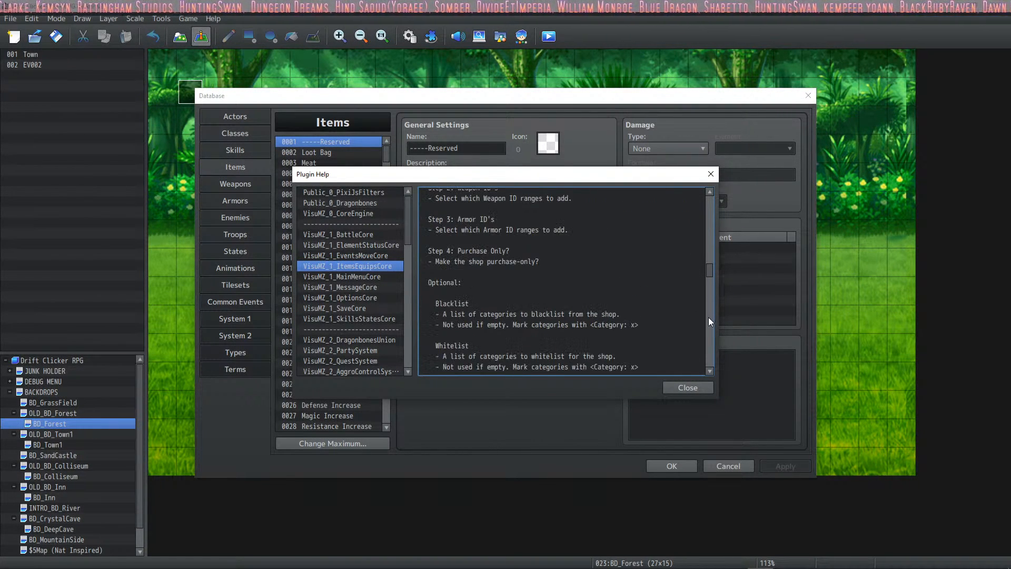
{"action": "scroll", "coordinate": [708, 317], "scroll_direction": "down", "scroll_amount": 5}
{"action": "scroll", "coordinate": [709, 319], "scroll_direction": "down", "scroll_amount": 5}
{"action": "scroll", "coordinate": [709, 318], "scroll_direction": "down", "scroll_amount": 3}
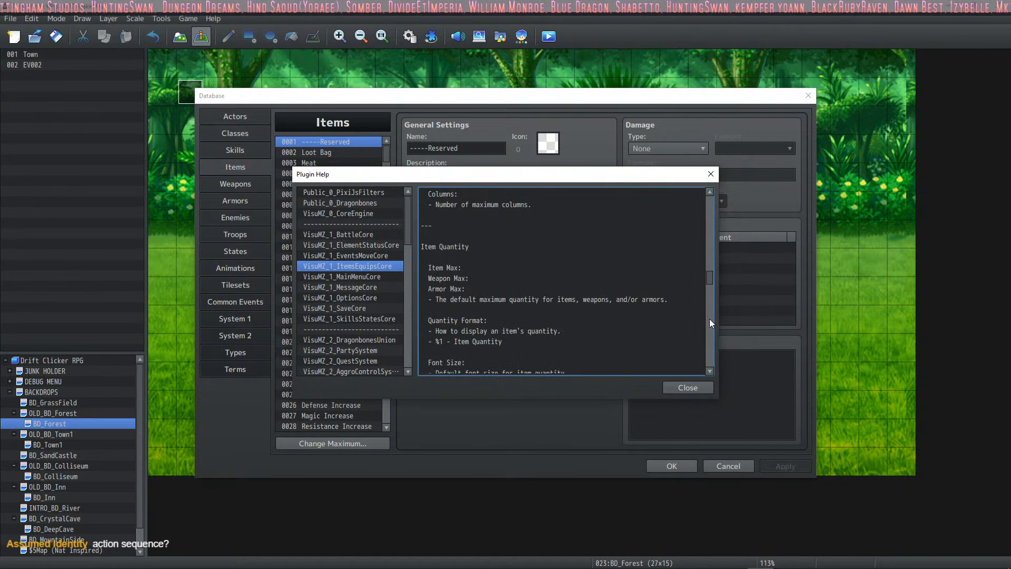
{"action": "scroll", "coordinate": [711, 315], "scroll_direction": "down", "scroll_amount": 3}
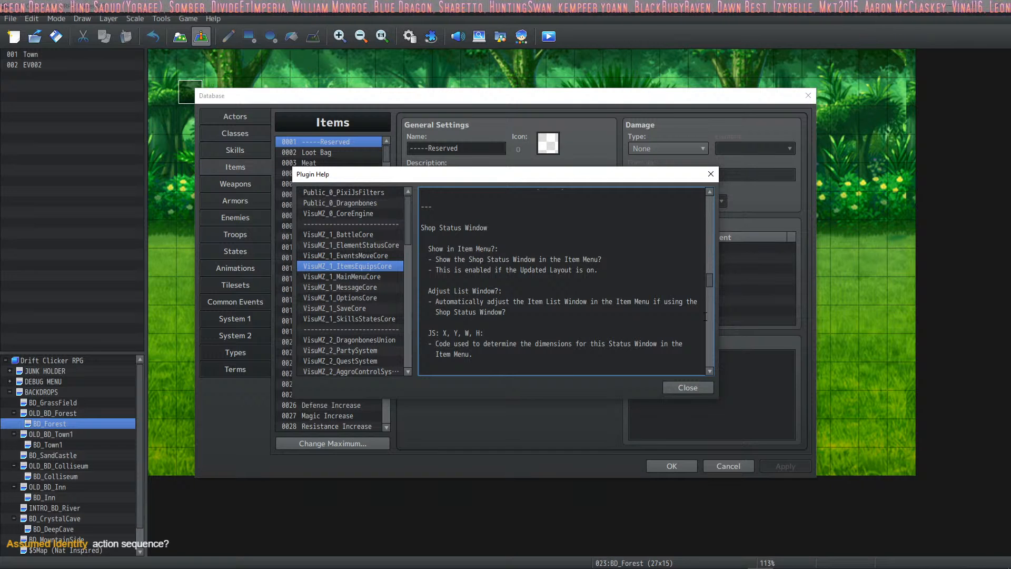
{"action": "scroll", "coordinate": [709, 309], "scroll_direction": "down", "scroll_amount": 3}
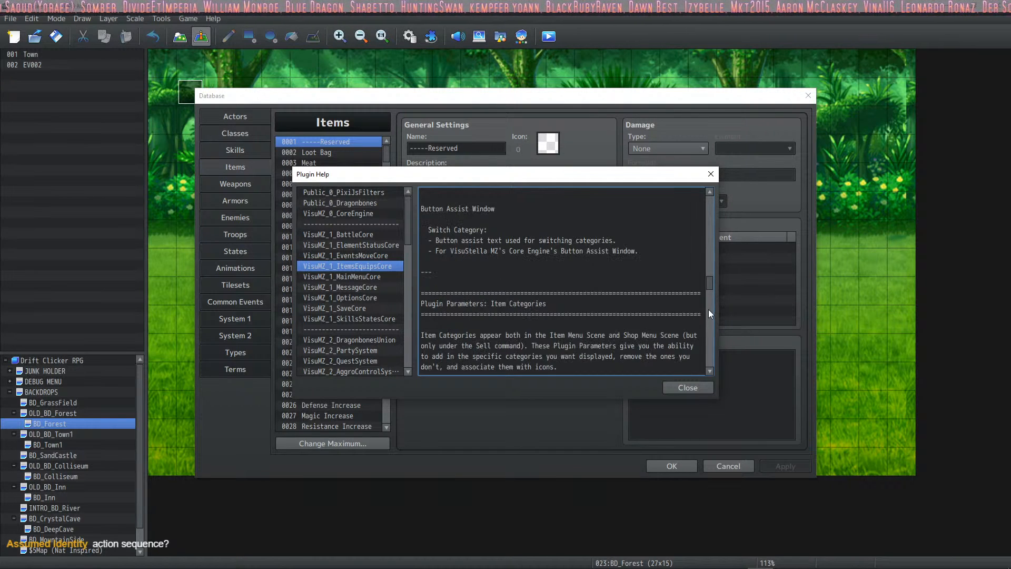
{"action": "scroll", "coordinate": [709, 309], "scroll_direction": "down", "scroll_amount": 3}
{"action": "scroll", "coordinate": [709, 310], "scroll_direction": "down", "scroll_amount": 3}
{"action": "scroll", "coordinate": [705, 312], "scroll_direction": "down", "scroll_amount": 5}
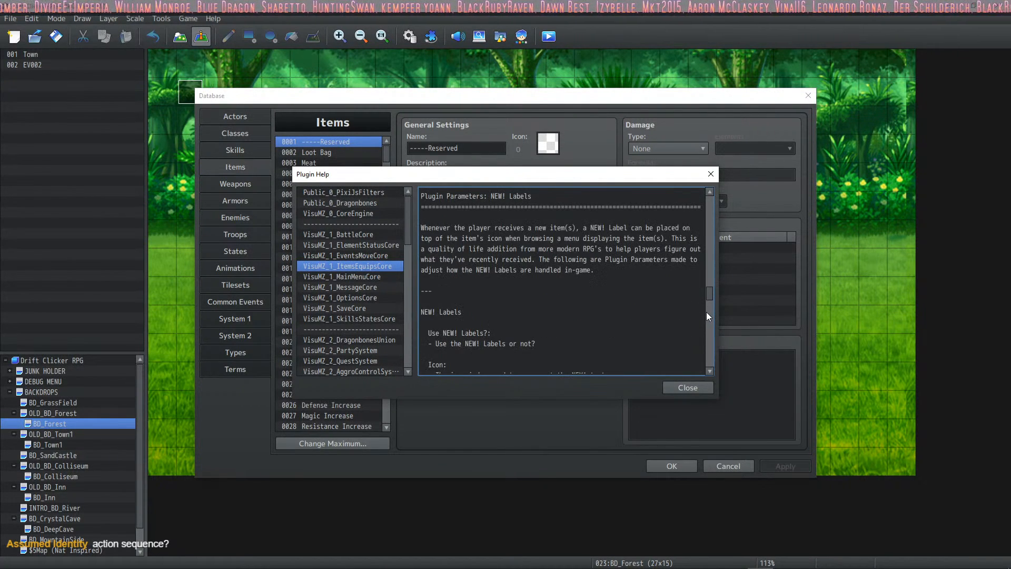
{"action": "scroll", "coordinate": [709, 318], "scroll_direction": "down", "scroll_amount": 3}
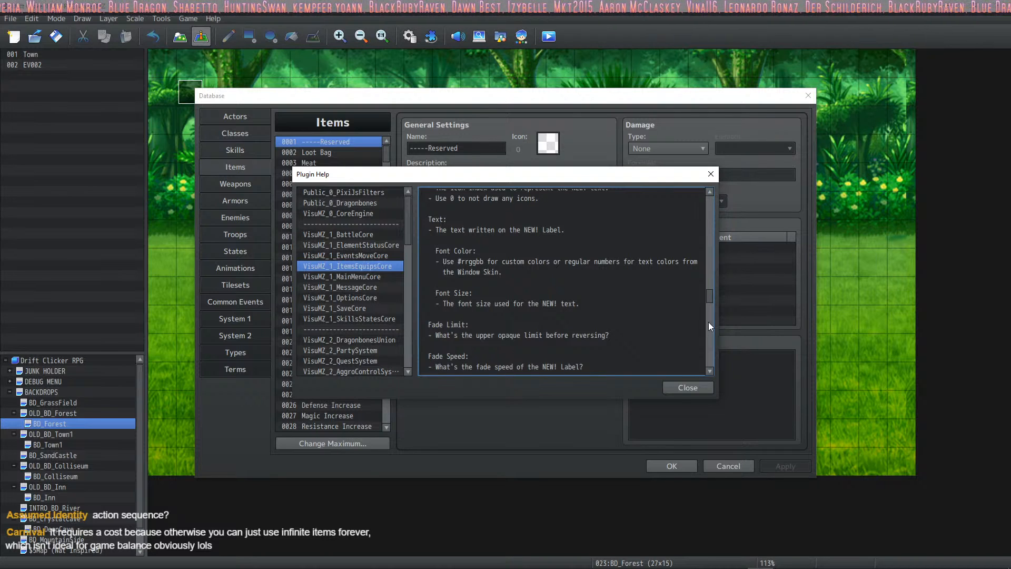
{"action": "scroll", "coordinate": [709, 322], "scroll_direction": "down", "scroll_amount": 5}
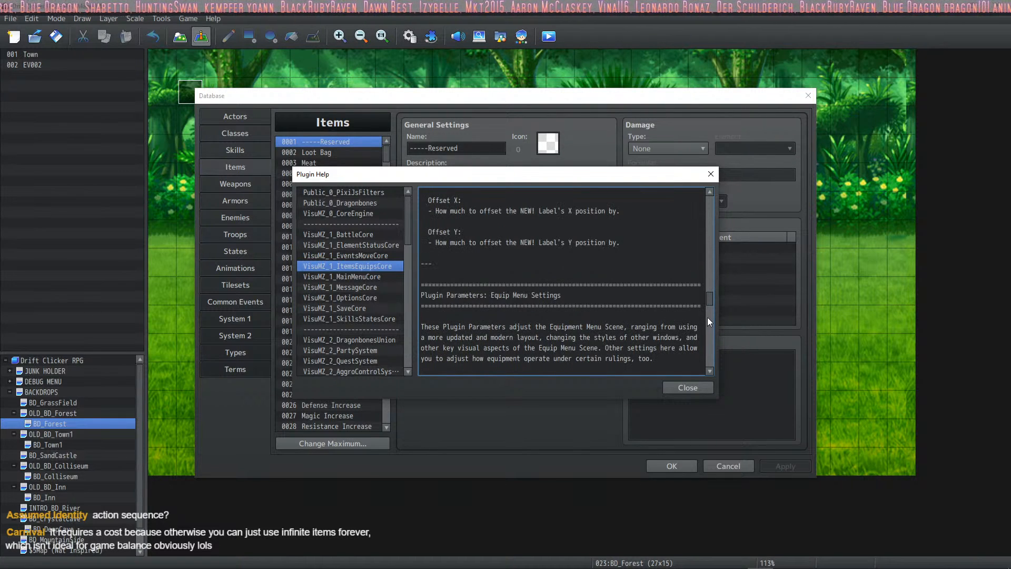
{"action": "scroll", "coordinate": [708, 320], "scroll_direction": "down", "scroll_amount": 5}
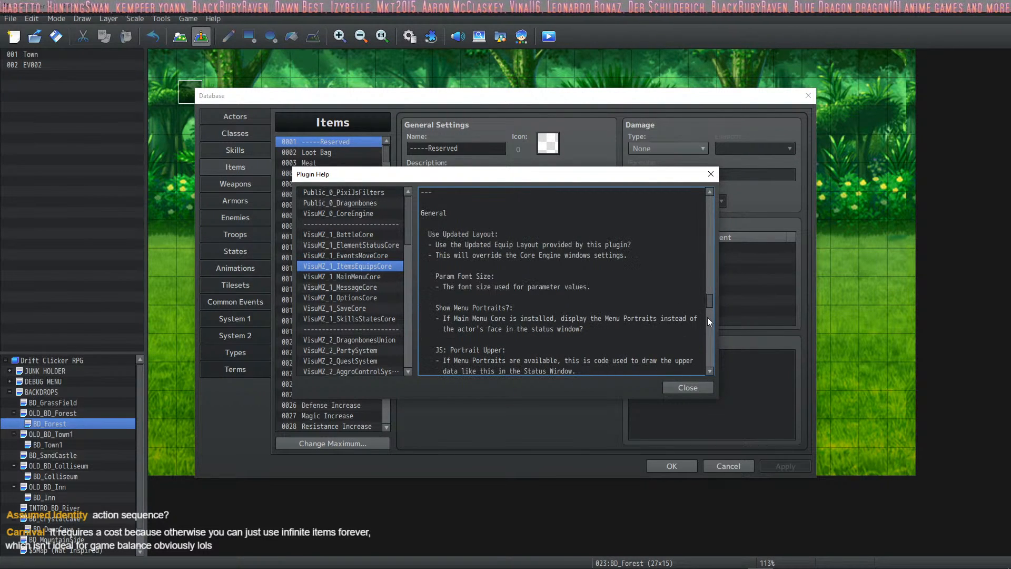
{"action": "scroll", "coordinate": [708, 319], "scroll_direction": "down", "scroll_amount": 6}
{"action": "scroll", "coordinate": [708, 321], "scroll_direction": "down", "scroll_amount": 5}
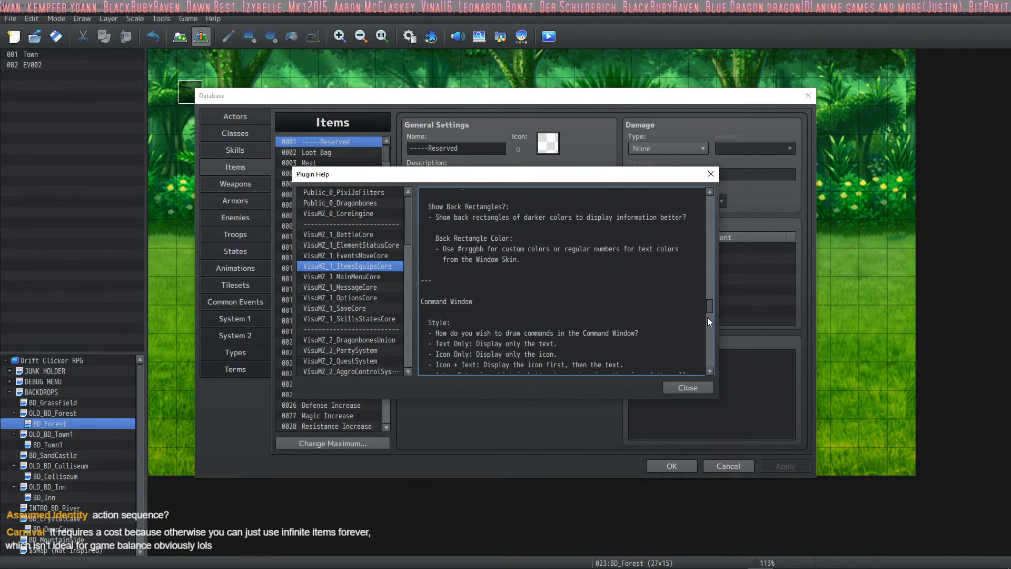
{"action": "scroll", "coordinate": [708, 322], "scroll_direction": "down", "scroll_amount": 5}
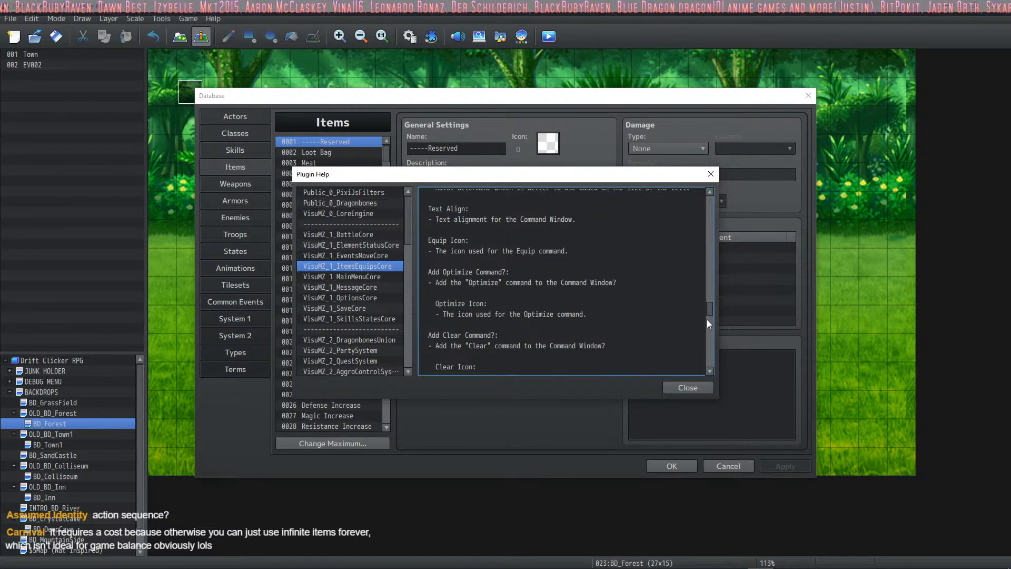
{"action": "scroll", "coordinate": [706, 322], "scroll_direction": "down", "scroll_amount": 6}
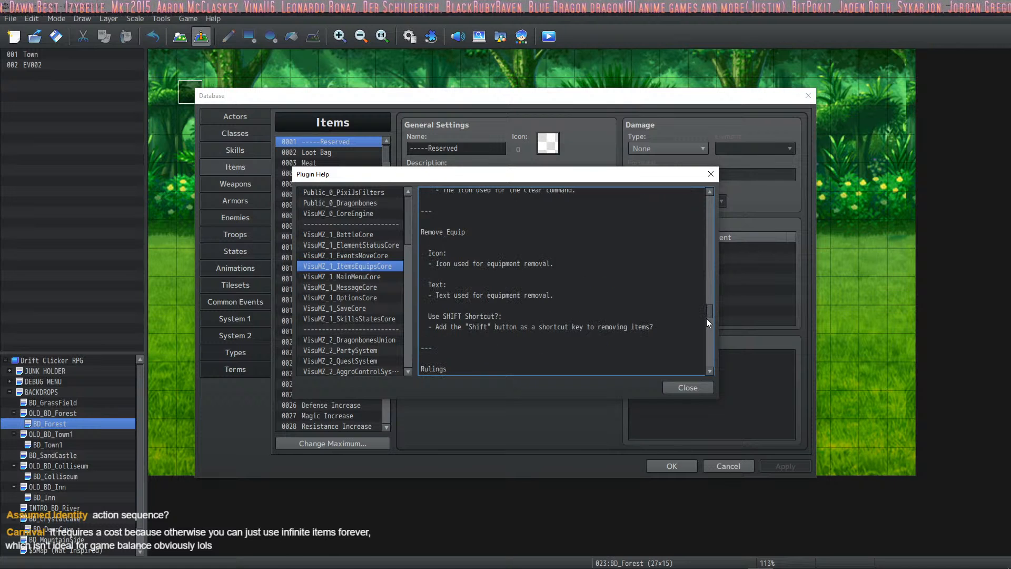
{"action": "scroll", "coordinate": [707, 321], "scroll_direction": "down", "scroll_amount": 5}
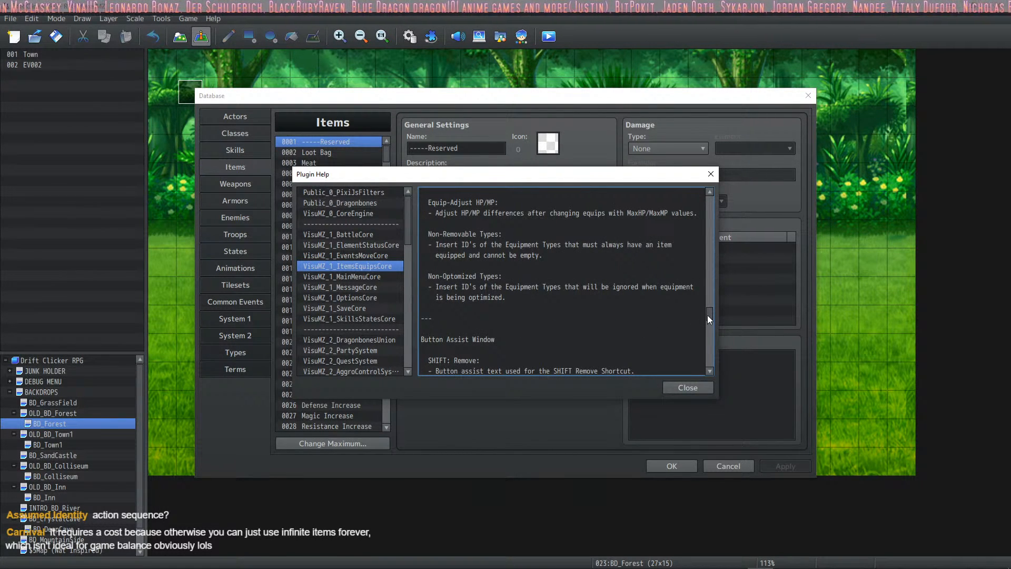
{"action": "scroll", "coordinate": [706, 324], "scroll_direction": "down", "scroll_amount": 6}
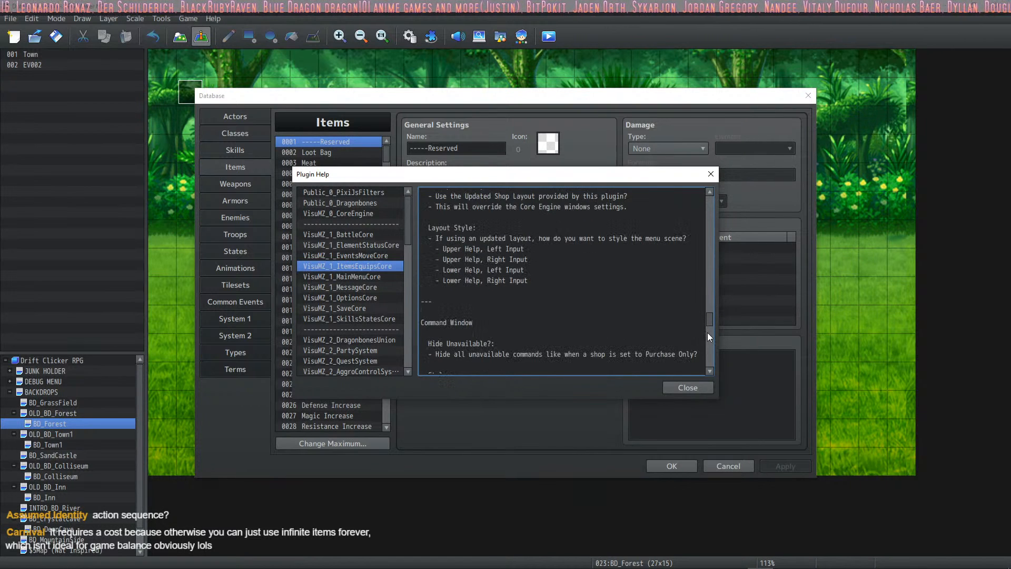
{"action": "scroll", "coordinate": [707, 337], "scroll_direction": "down", "scroll_amount": 6}
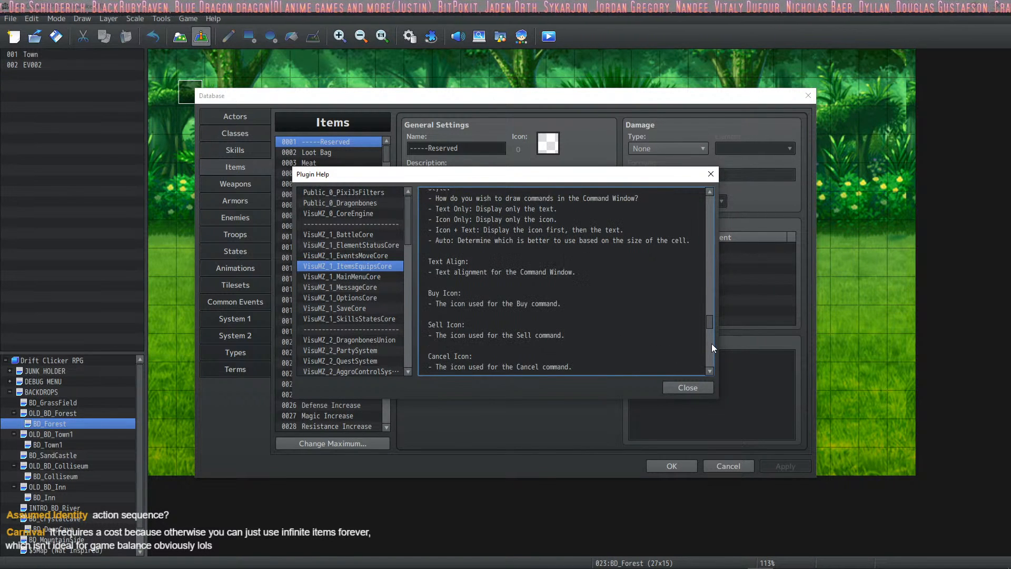
{"action": "scroll", "coordinate": [712, 345], "scroll_direction": "down", "scroll_amount": 5}
{"action": "scroll", "coordinate": [712, 340], "scroll_direction": "down", "scroll_amount": 5}
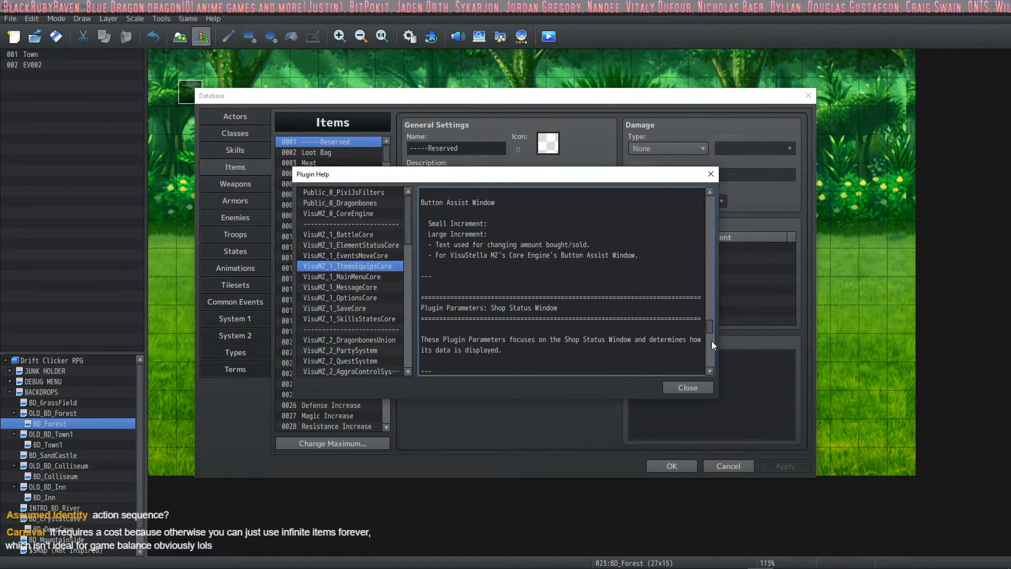
{"action": "scroll", "coordinate": [712, 340], "scroll_direction": "down", "scroll_amount": 5}
{"action": "scroll", "coordinate": [712, 344], "scroll_direction": "down", "scroll_amount": 5}
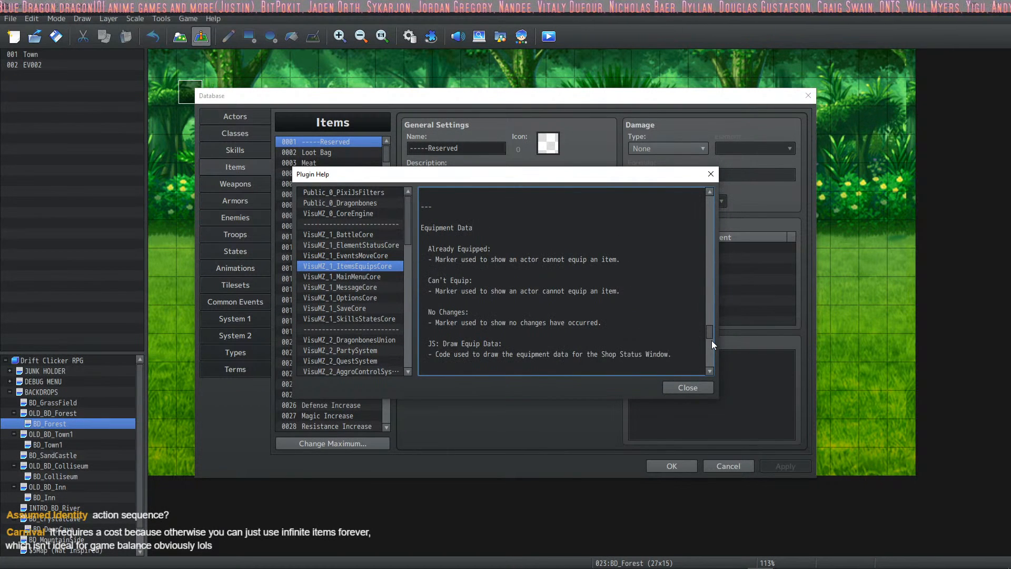
{"action": "scroll", "coordinate": [711, 341], "scroll_direction": "down", "scroll_amount": 5}
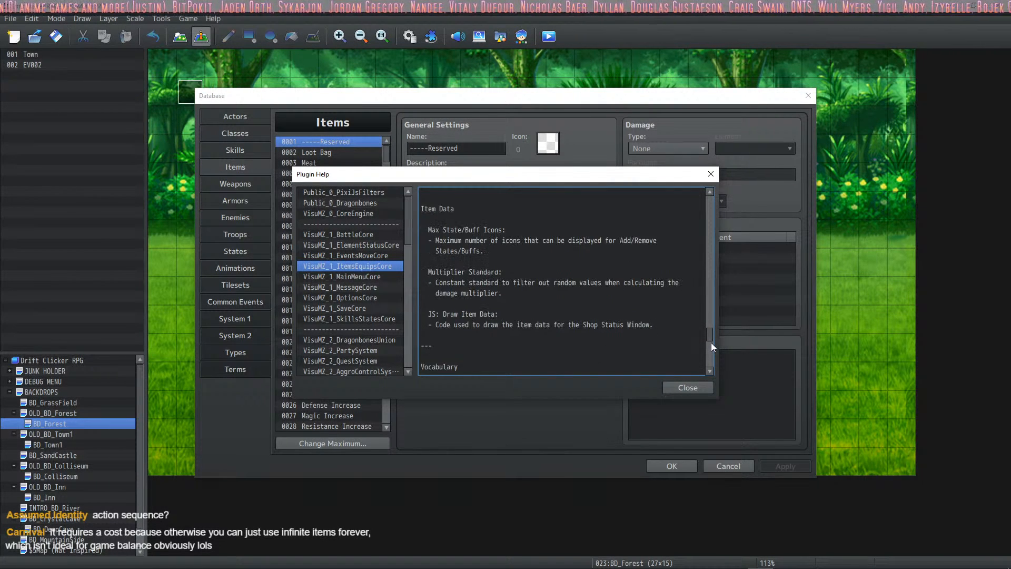
{"action": "scroll", "coordinate": [709, 355], "scroll_direction": "down", "scroll_amount": 5}
{"action": "scroll", "coordinate": [709, 354], "scroll_direction": "down", "scroll_amount": 5}
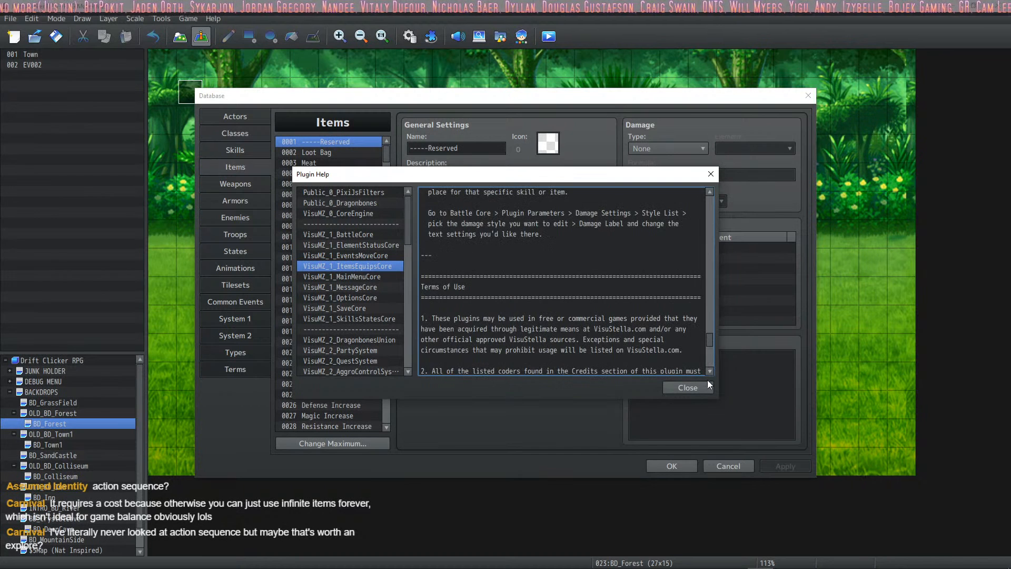
{"action": "scroll", "coordinate": [709, 355], "scroll_direction": "down", "scroll_amount": 5}
{"action": "scroll", "coordinate": [710, 355], "scroll_direction": "down", "scroll_amount": 5}
{"action": "scroll", "coordinate": [710, 354], "scroll_direction": "down", "scroll_amount": 5}
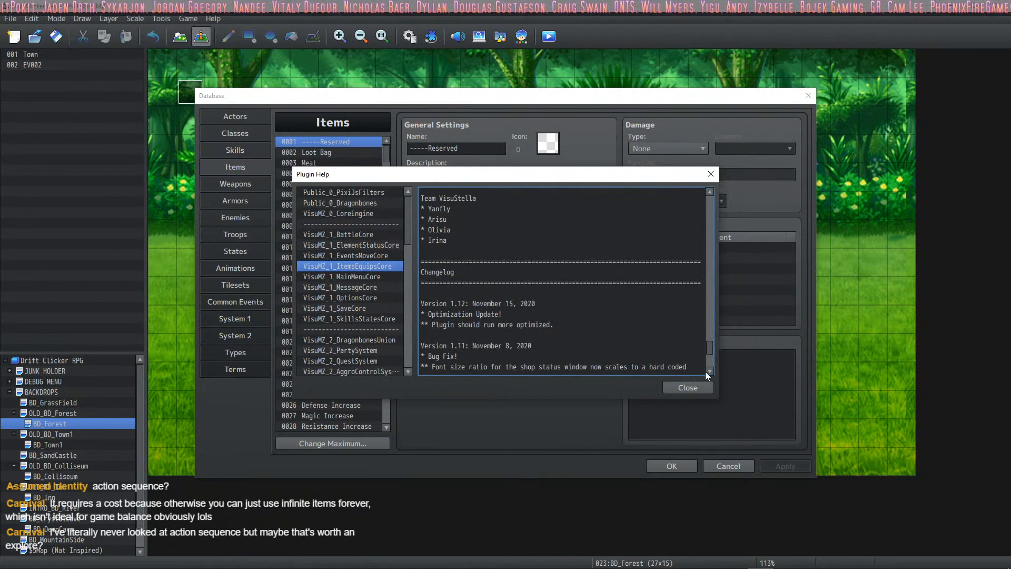
{"action": "left_click", "coordinate": [695, 387]}
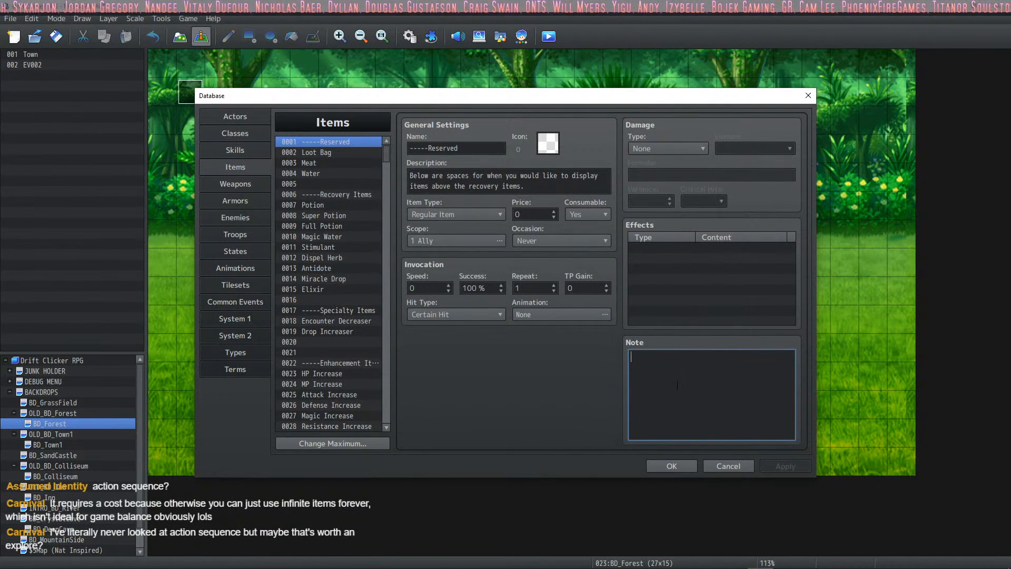
Name the empty item slot 0005, just below Water, "TP"
{"action": "left_click", "coordinate": [321, 173]}
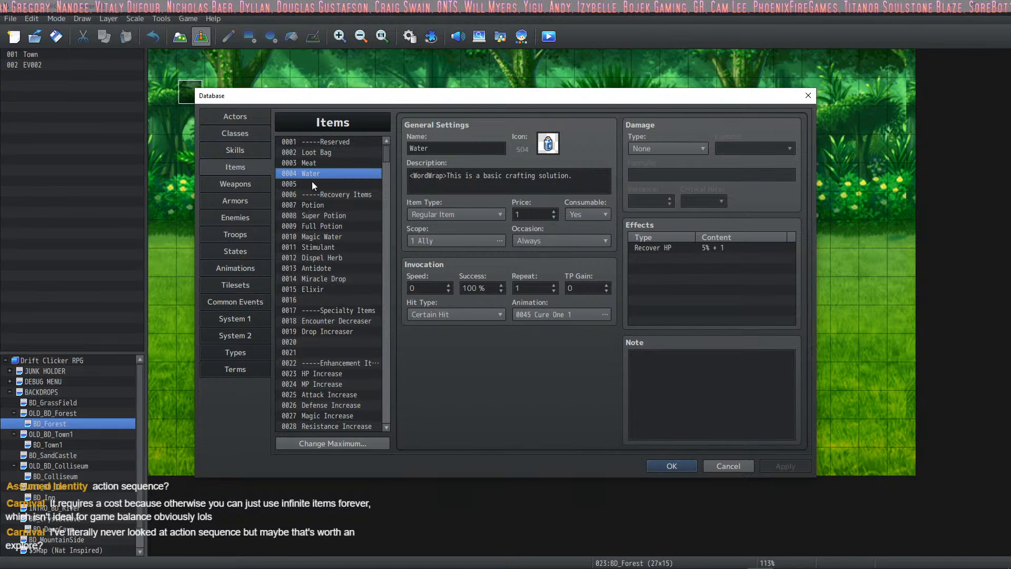
{"action": "left_click", "coordinate": [311, 185]}
{"action": "left_click", "coordinate": [439, 146]}
{"action": "type", "text": "TP"}
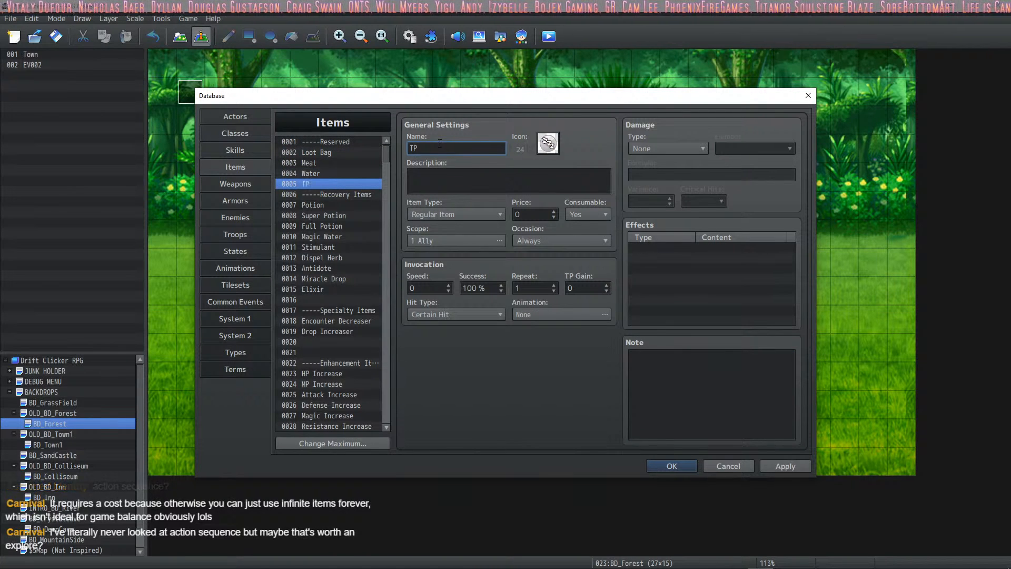
Rename item 0005 to "ITEM TP COST"
{"action": "key", "text": "BackSpace"}
{"action": "key", "text": "BackSpace"}
{"action": "type", "text": "ITEM TP COST"}
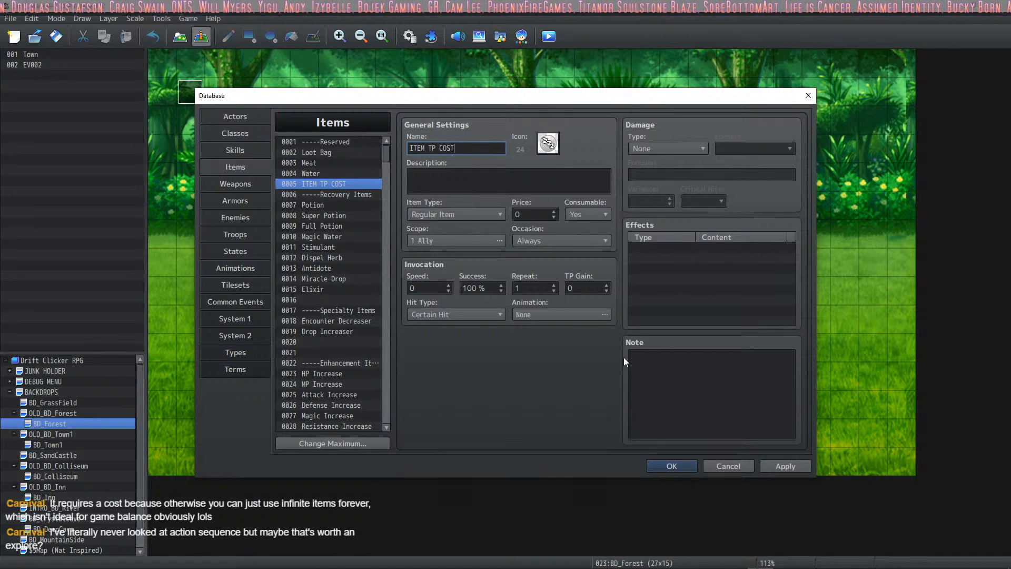
Give the ITEM TP COST item the notetag <TP Cost: 10> and save the database changes
{"action": "left_click", "coordinate": [681, 408]}
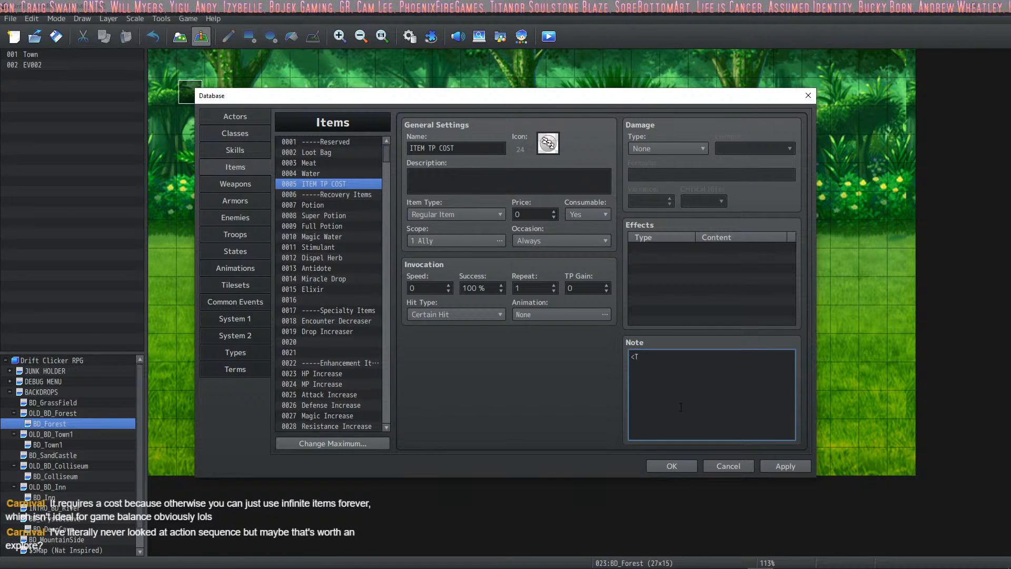
{"action": "type", "text": "<TP Cost"}
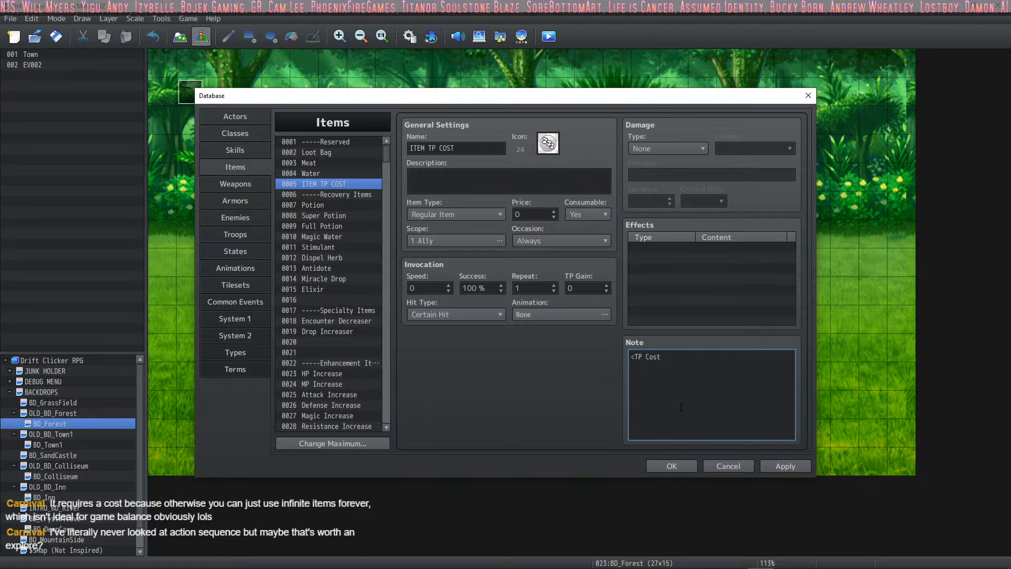
{"action": "type", "text": ": 10>"}
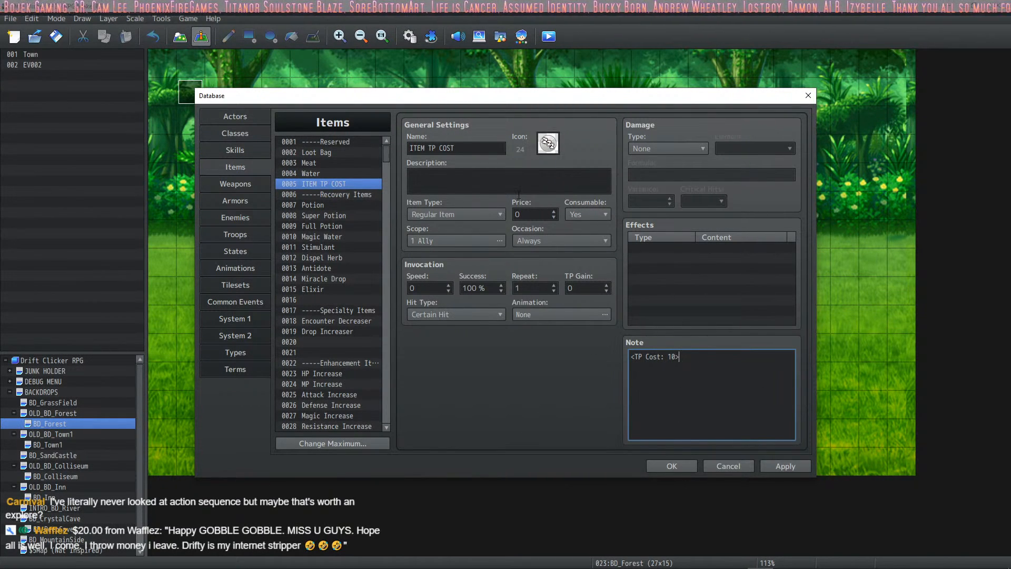
{"action": "left_click", "coordinate": [785, 467]}
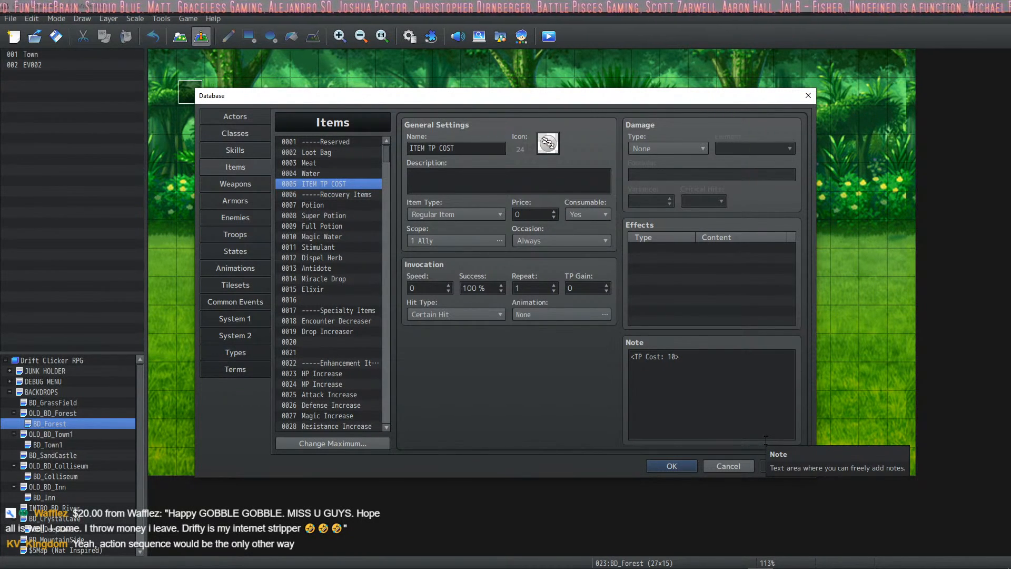
{"action": "left_click", "coordinate": [696, 364]}
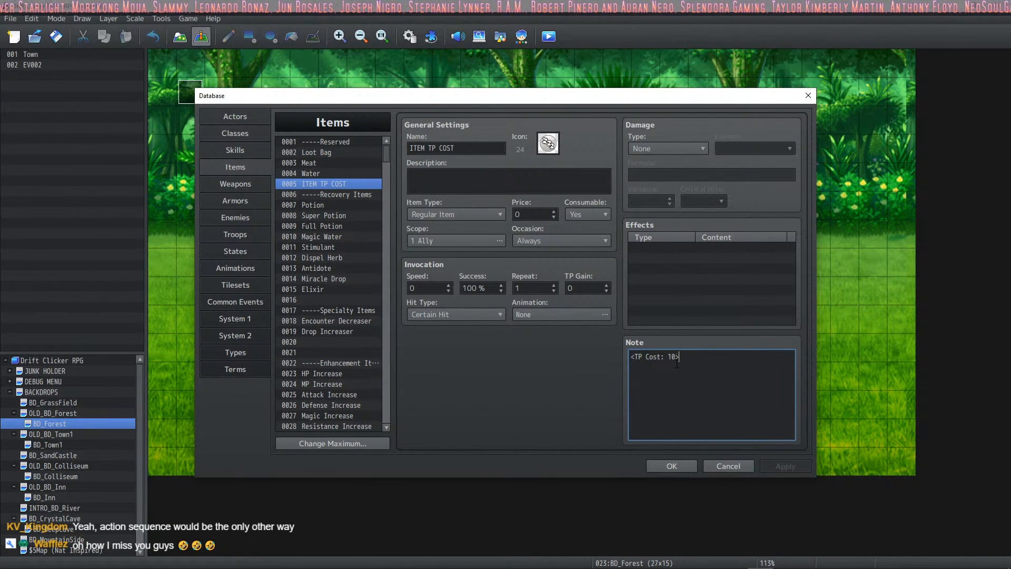
{"action": "left_click", "coordinate": [668, 467]}
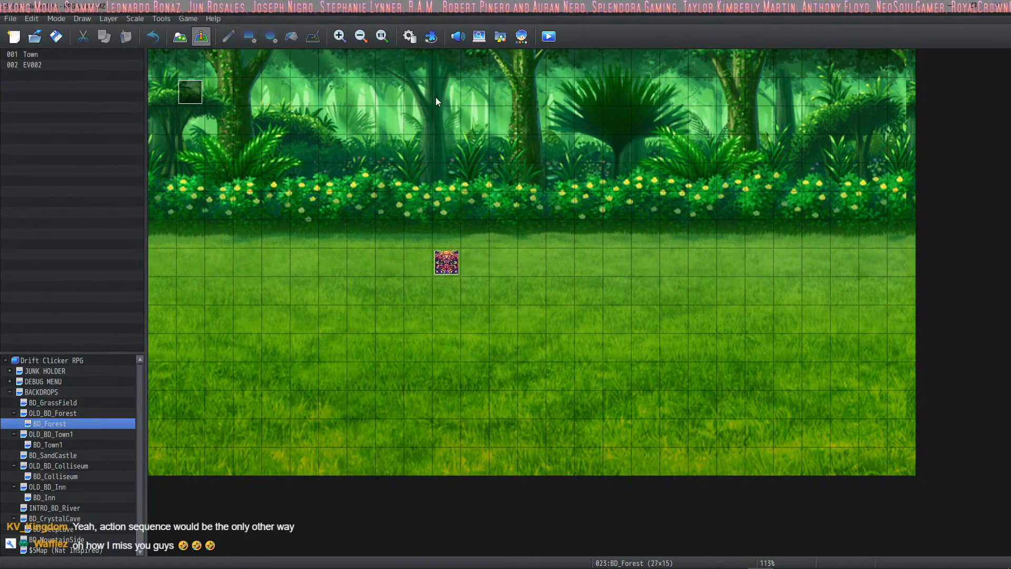
Open the INITIALIZE NEW GAME common event in the database and check its starting item commands
{"action": "left_click", "coordinate": [410, 36]}
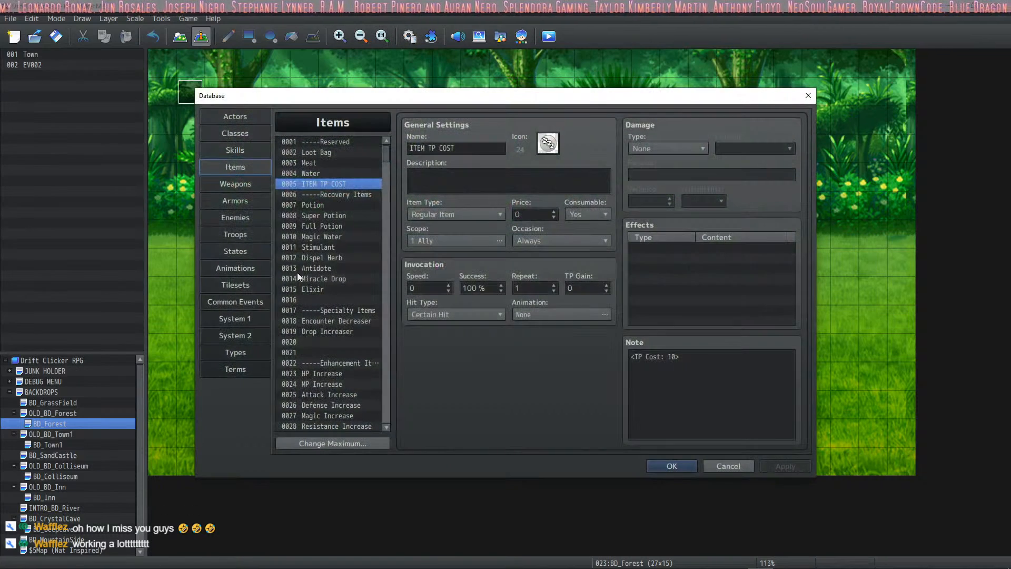
{"action": "left_click", "coordinate": [237, 271]}
{"action": "left_click", "coordinate": [247, 303]}
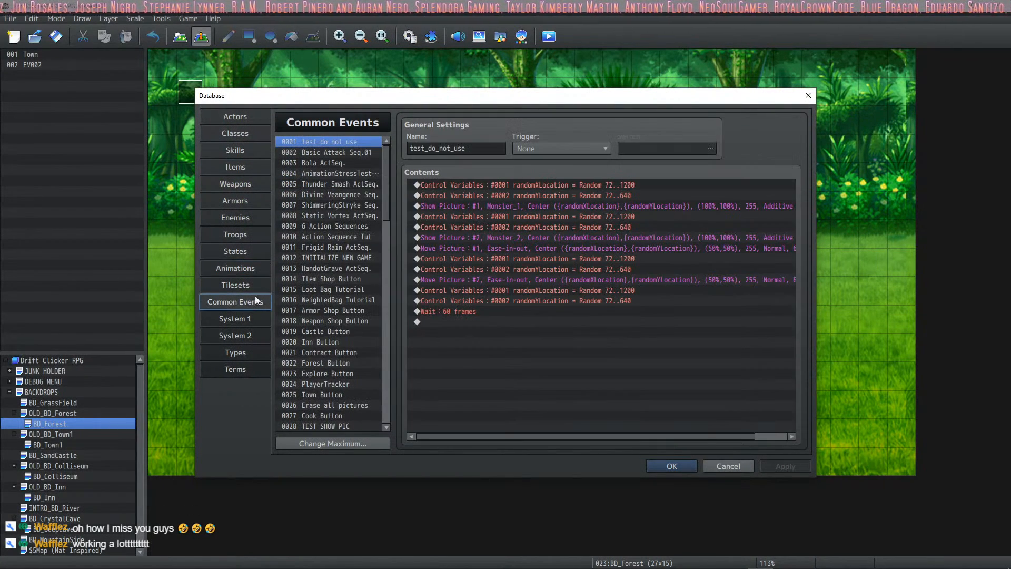
{"action": "scroll", "coordinate": [350, 272], "scroll_direction": "down", "scroll_amount": 1}
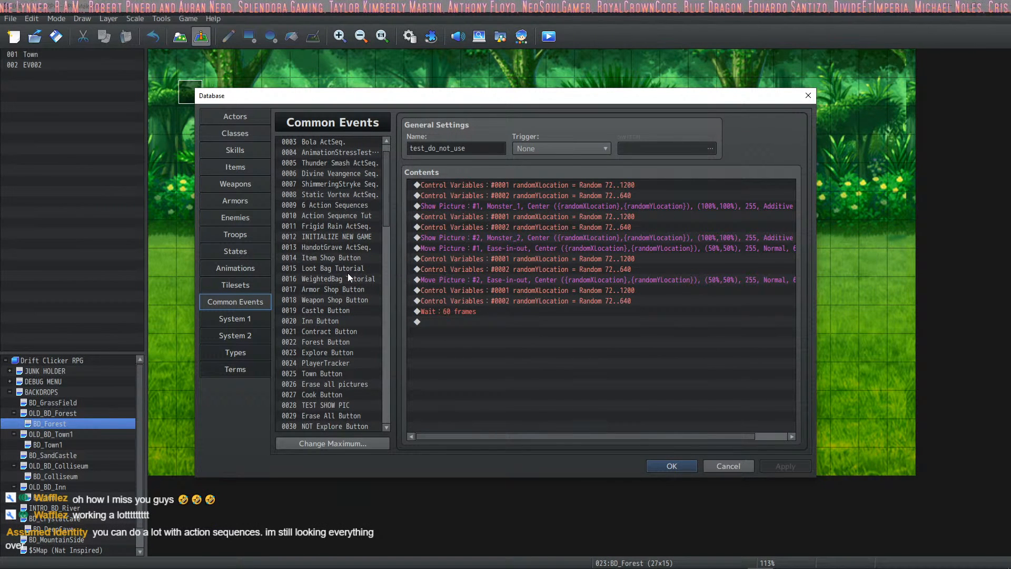
{"action": "left_click", "coordinate": [348, 237]}
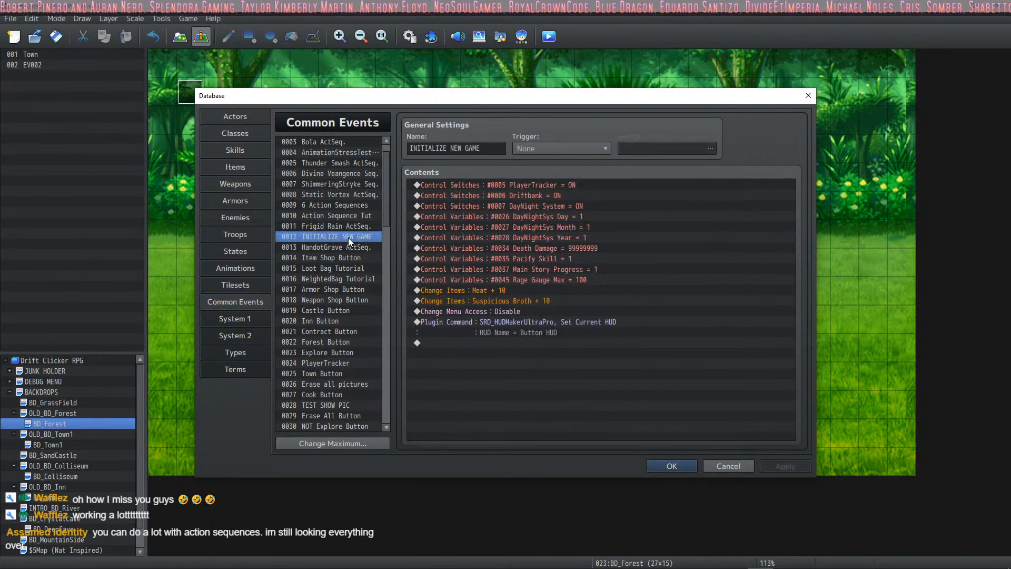
{"action": "left_click", "coordinate": [519, 260]}
{"action": "left_click", "coordinate": [507, 290]}
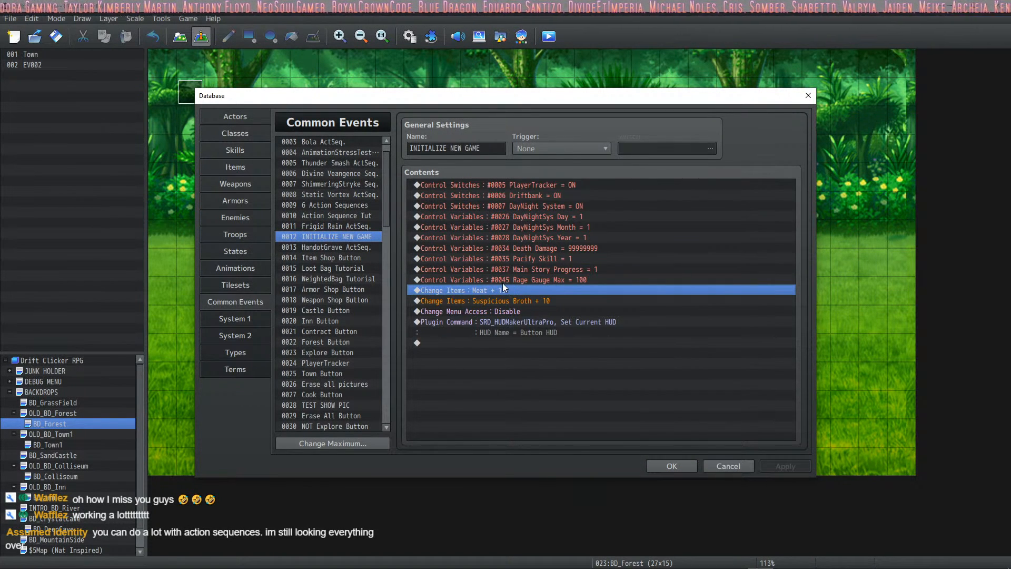
Add a Change Items command at the end of INITIALIZE NEW GAME that increases ITEM TP COST by 6
{"action": "double_click", "coordinate": [482, 356]}
{"action": "left_click", "coordinate": [635, 194]}
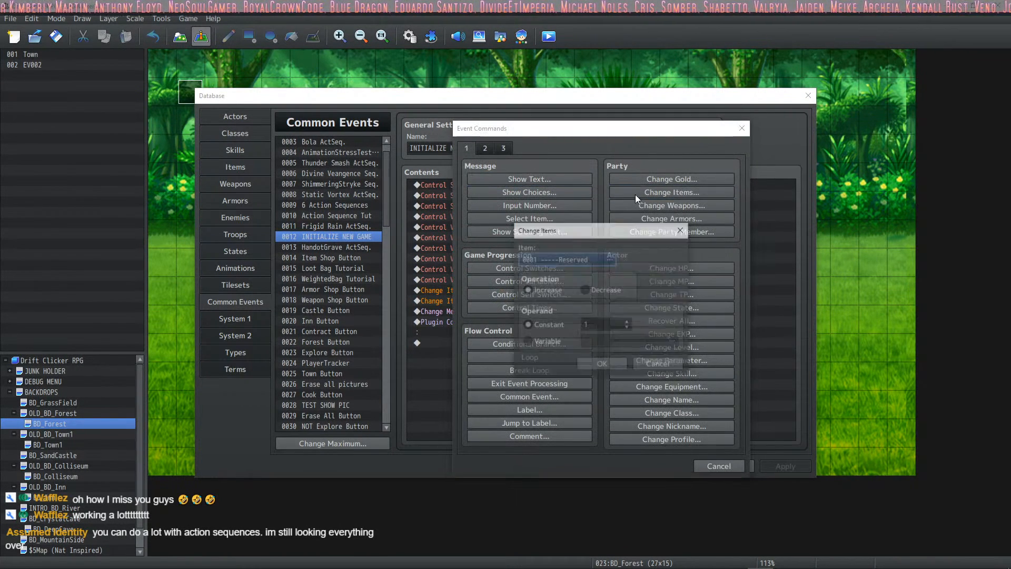
{"action": "left_click", "coordinate": [610, 261]}
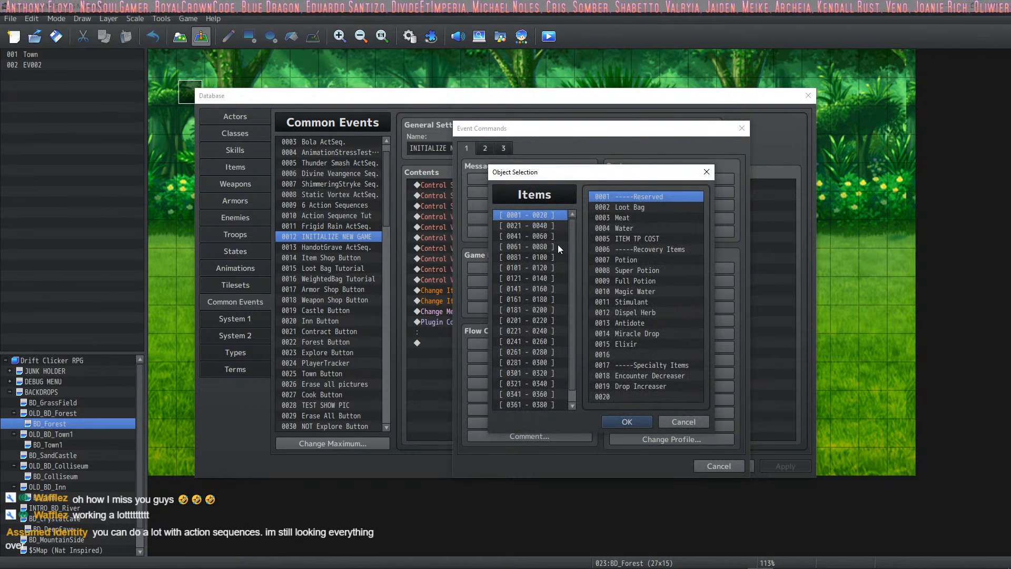
{"action": "left_click", "coordinate": [641, 228]}
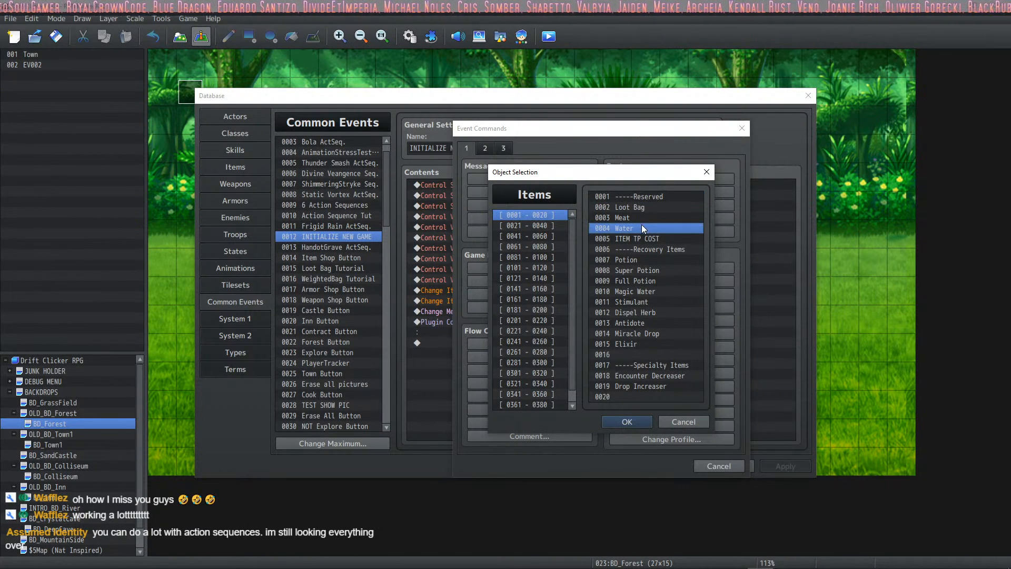
{"action": "left_click", "coordinate": [644, 239]}
{"action": "left_click", "coordinate": [628, 423]}
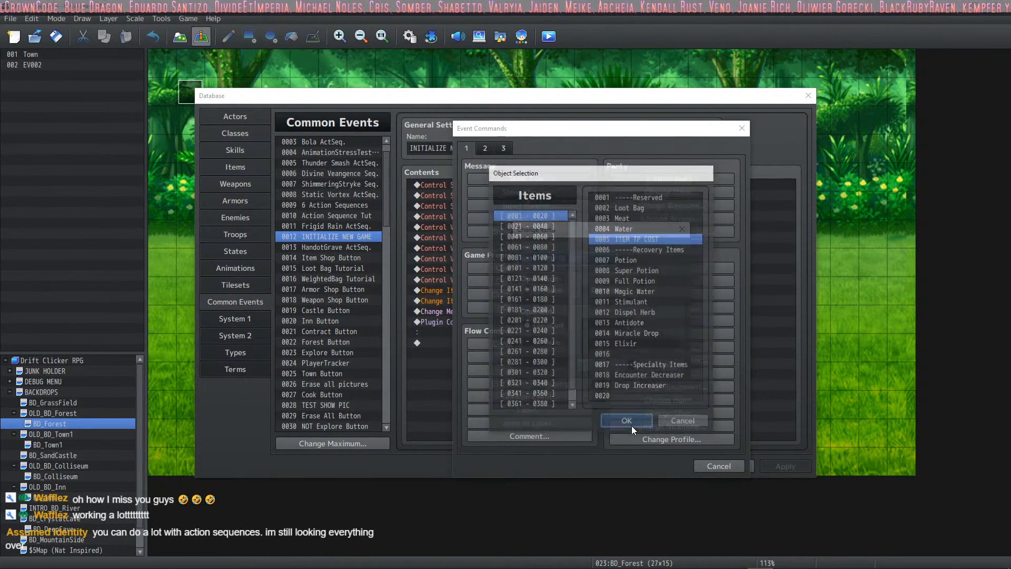
{"action": "key", "text": "Tab"}
{"action": "key", "text": "Tab"}
{"action": "key", "text": "Tab"}
{"action": "type", "text": "6"}
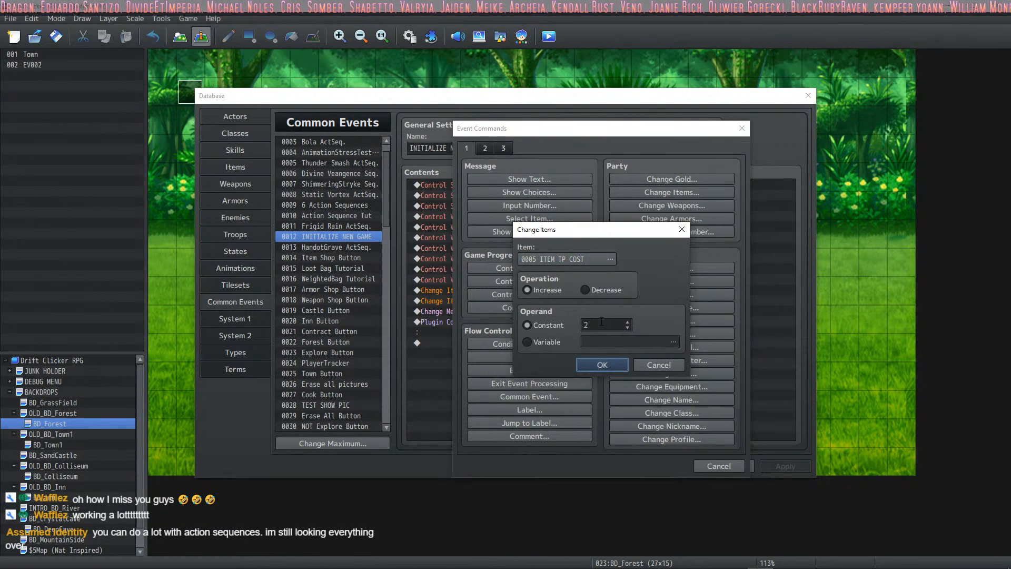
{"action": "left_click", "coordinate": [617, 368]}
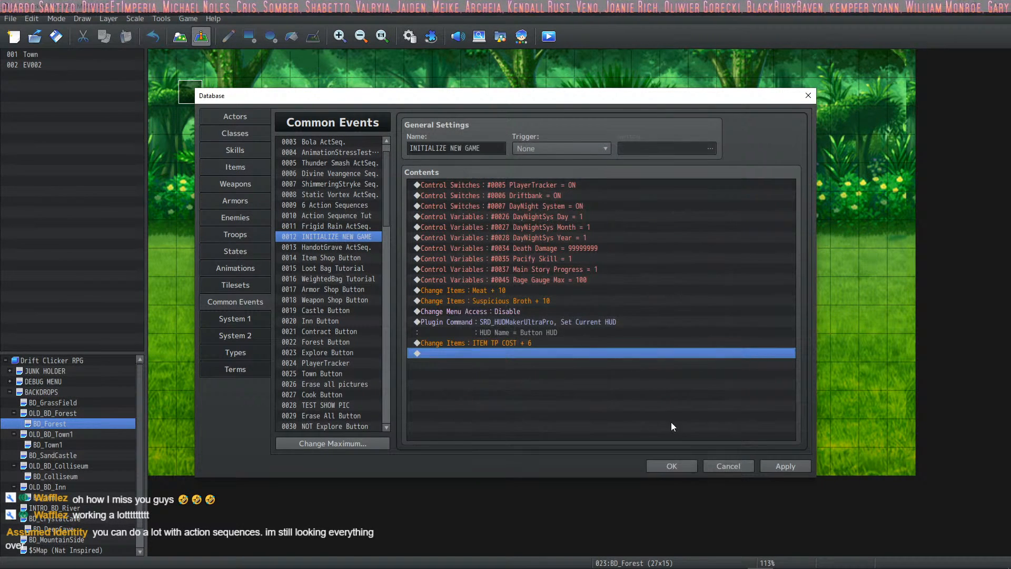
Move the ITEM TP COST + 6 command directly below the Suspicious Broth command and save the database changes
{"action": "left_click", "coordinate": [504, 329]}
{"action": "left_click", "coordinate": [502, 342]}
{"action": "key", "text": "Delete"}
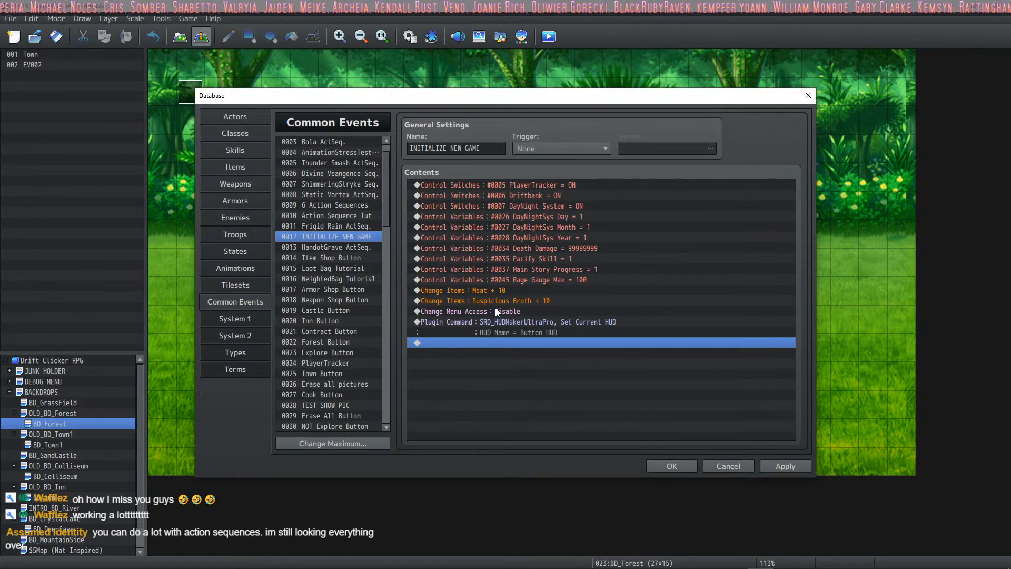
{"action": "left_click", "coordinate": [497, 311]}
{"action": "key", "text": "ctrl+v"}
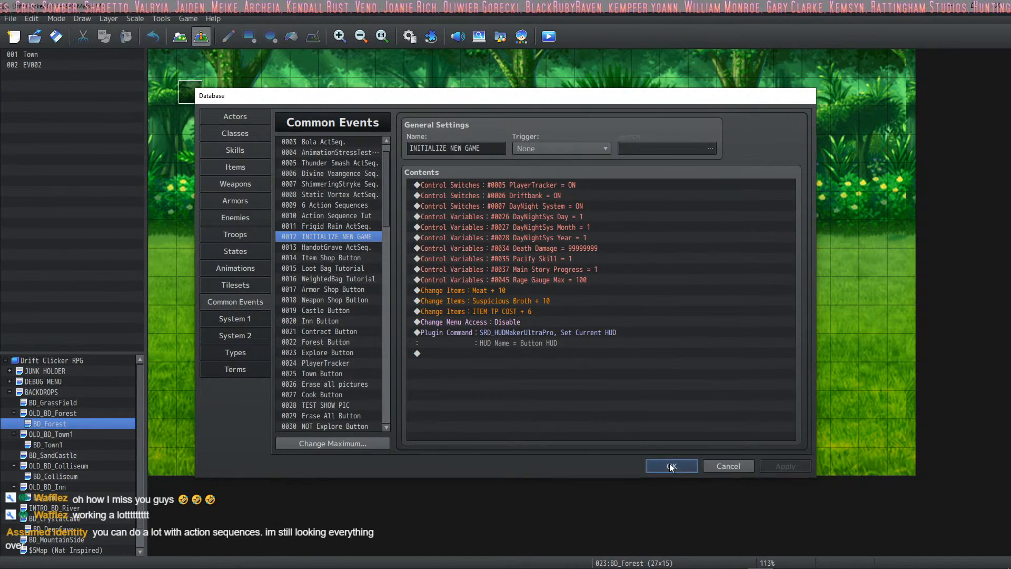
{"action": "left_click", "coordinate": [672, 466]}
Playtest the game, travel from town to the Forest and start a battle there
{"action": "left_click", "coordinate": [548, 36]}
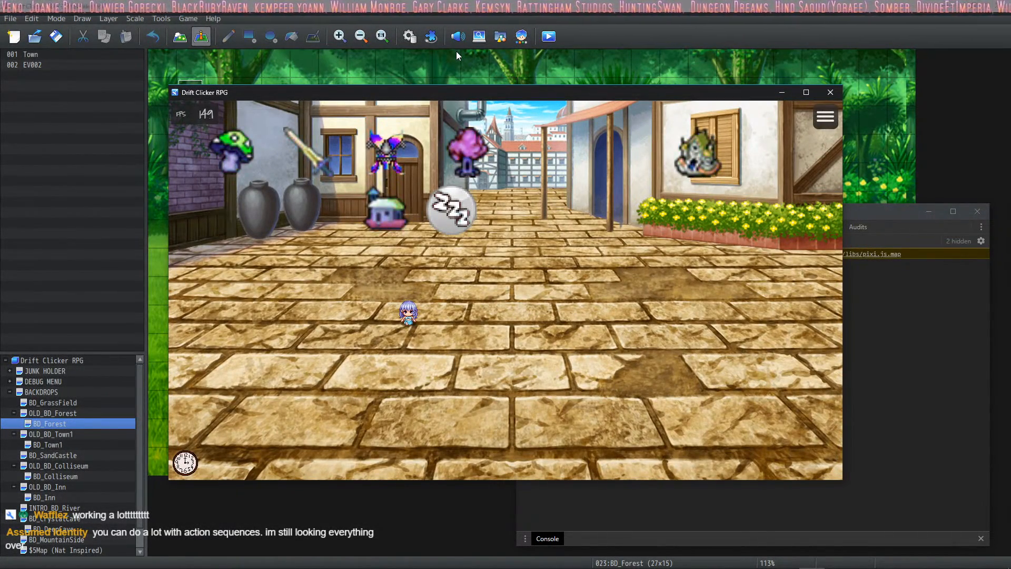
{"action": "key", "text": "Up"}
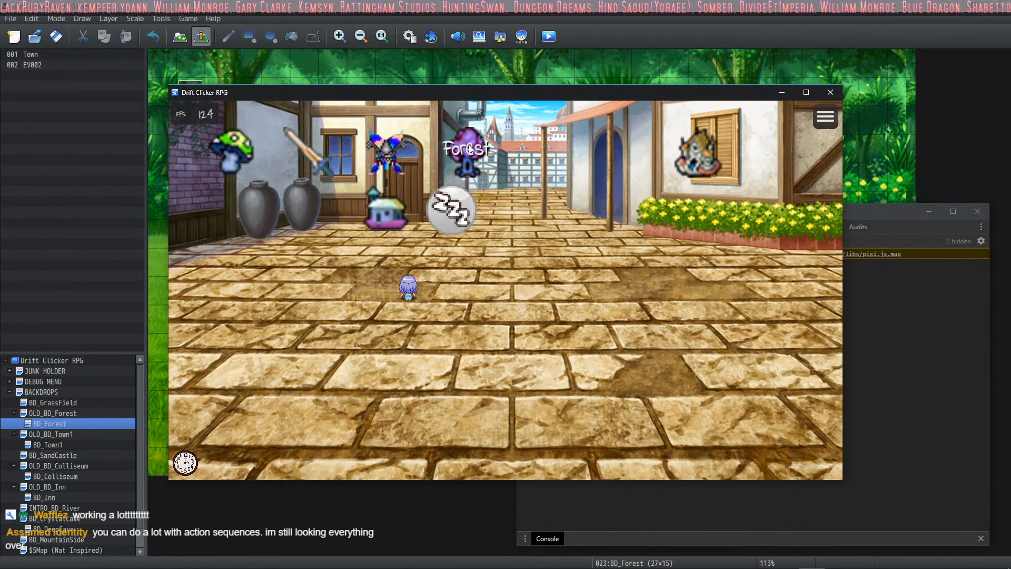
{"action": "left_click", "coordinate": [466, 162]}
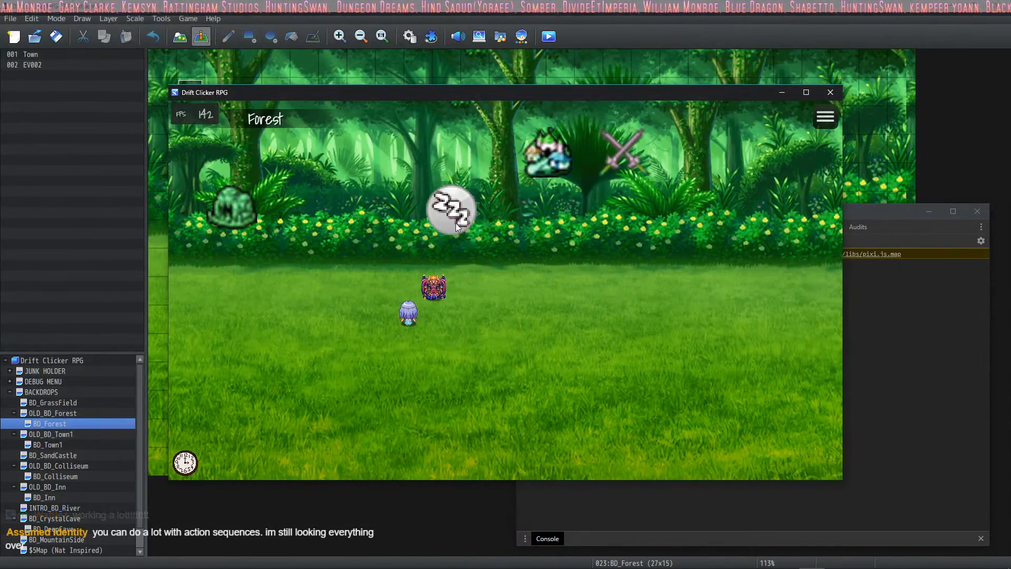
{"action": "left_click", "coordinate": [630, 154]}
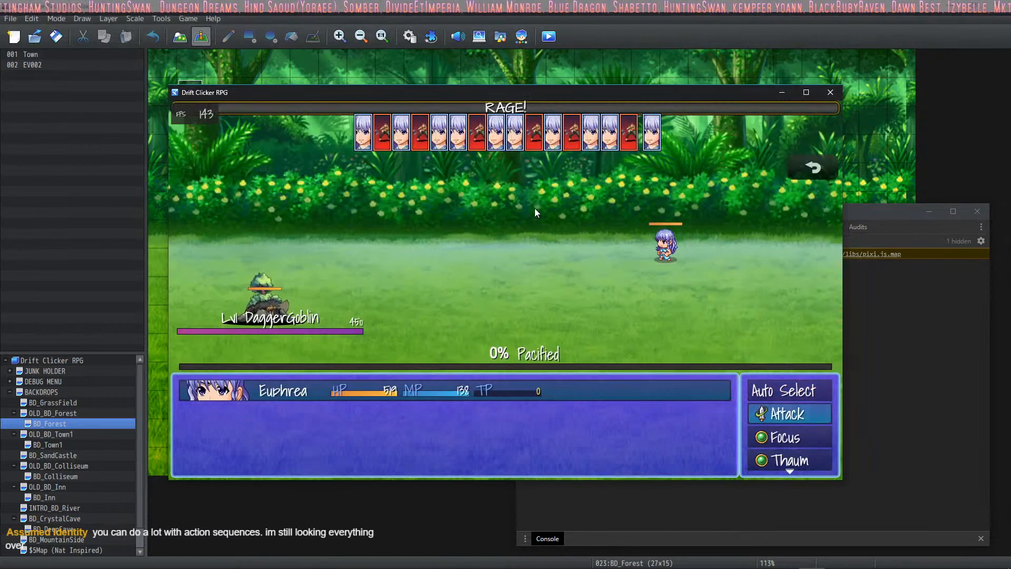
Open the battle item list and compare the ITEM TP COST entry with Meat to check whether the TP cost applies
{"action": "key", "text": "Down"}
{"action": "key", "text": "Down"}
{"action": "key", "text": "Return"}
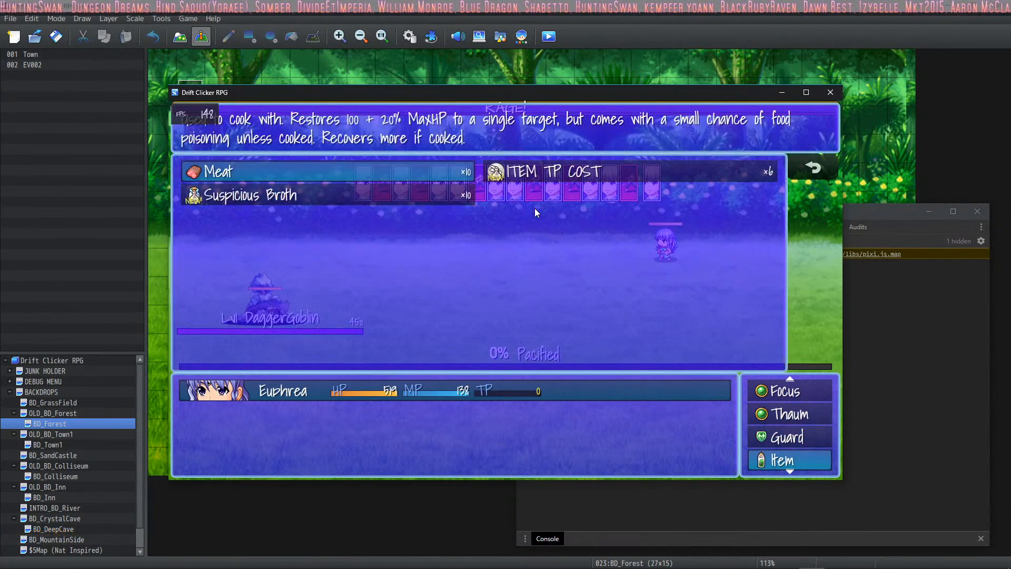
{"action": "key", "text": "Down"}
{"action": "key", "text": "Up"}
{"action": "key", "text": "Right"}
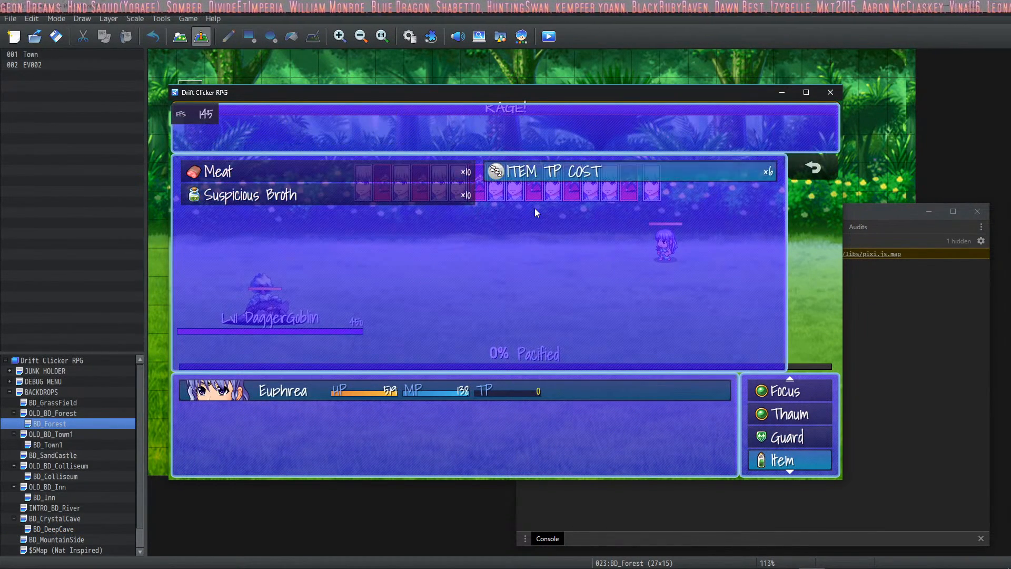
{"action": "key", "text": "Left"}
{"action": "key", "text": "Right"}
{"action": "key", "text": "Left"}
{"action": "key", "text": "Right"}
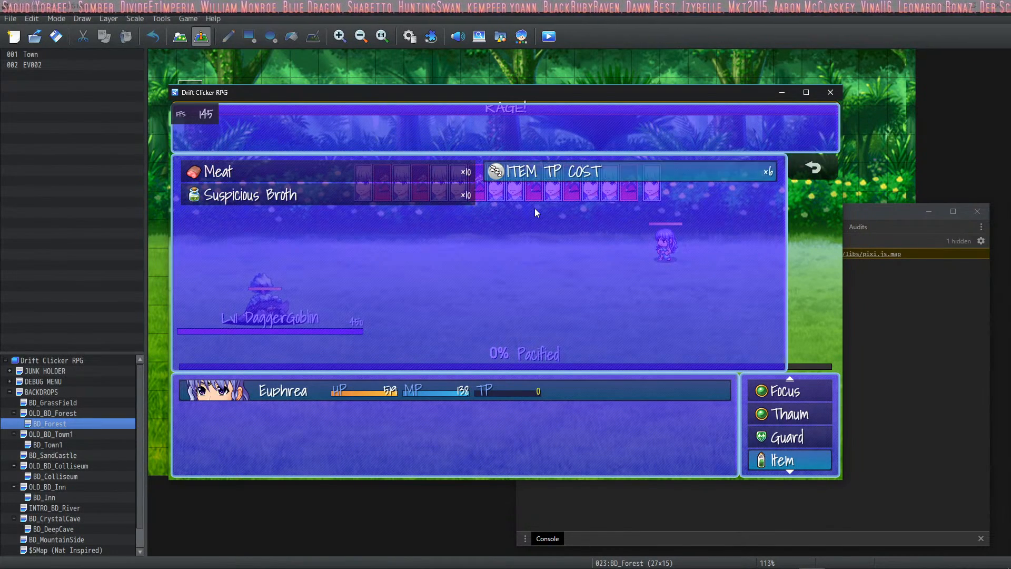
Leave the battle item list, have Euphrea guard and end the playtest
{"action": "key", "text": "Escape"}
{"action": "key", "text": "Up"}
{"action": "key", "text": "Return"}
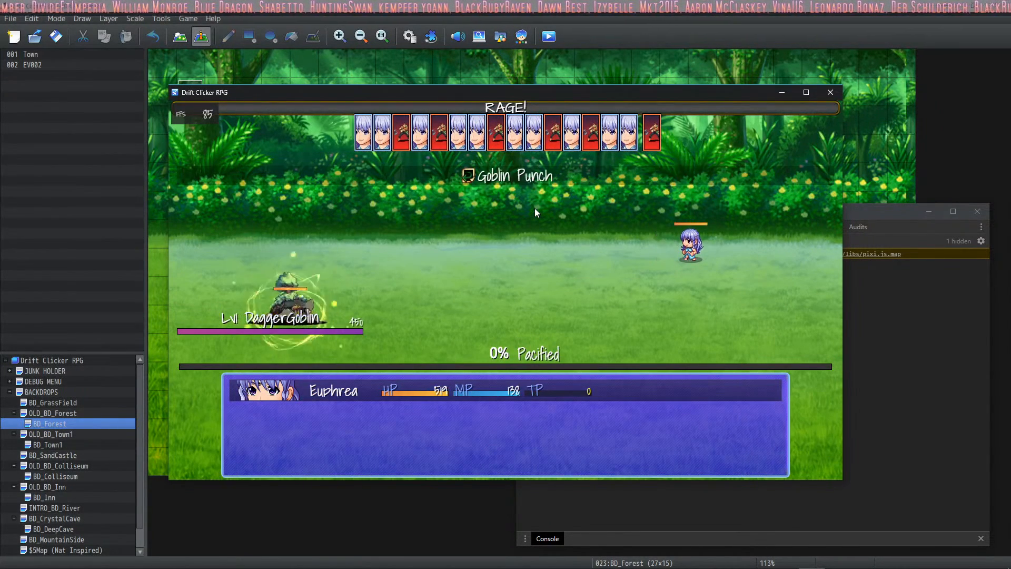
{"action": "left_click", "coordinate": [830, 93]}
Replace the ITEM TP COST item's note with the notetag <Custom Action Sequence>
{"action": "left_click", "coordinate": [409, 38]}
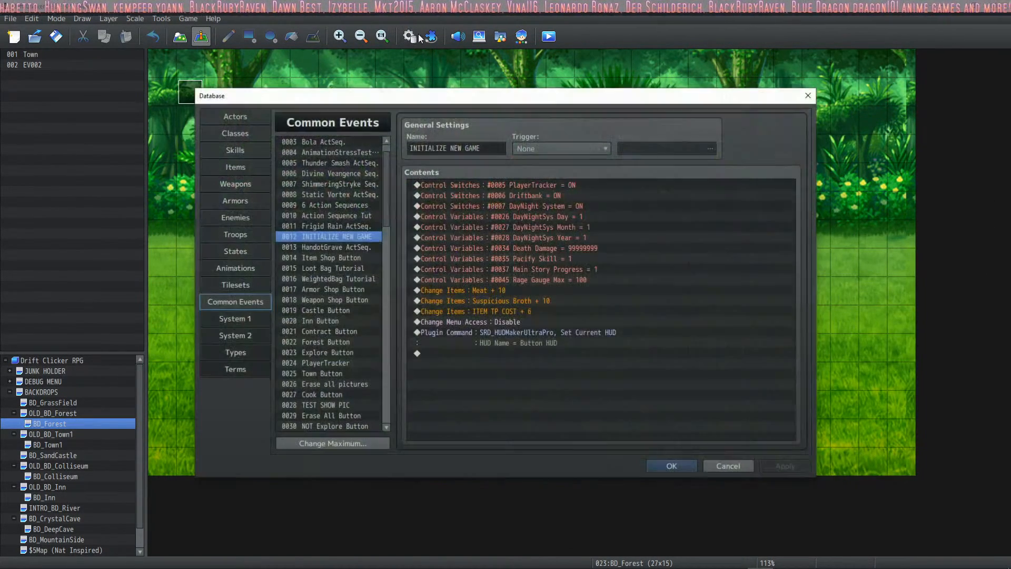
{"action": "left_click", "coordinate": [236, 166]}
{"action": "left_click", "coordinate": [711, 373]}
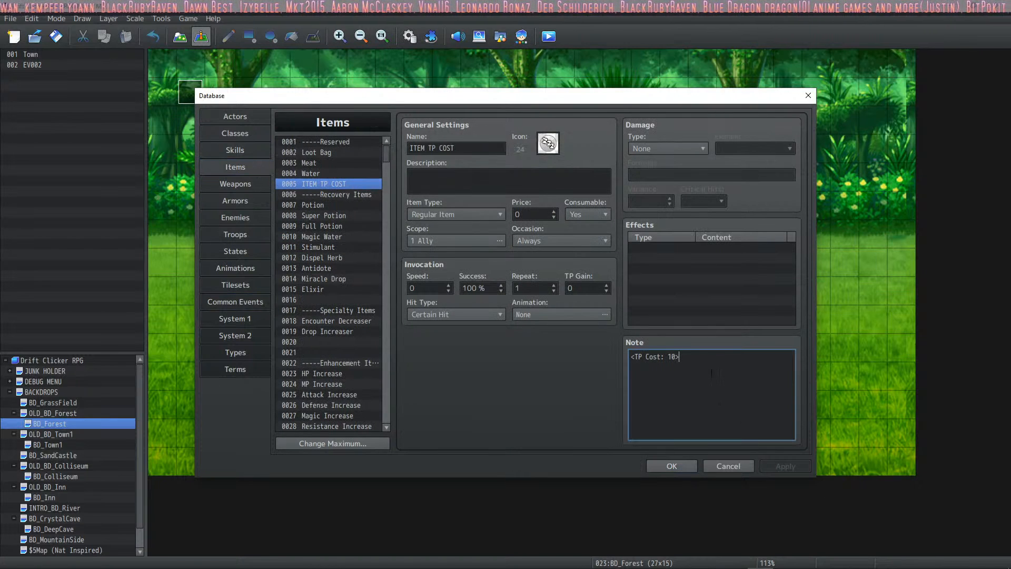
{"action": "right_click", "coordinate": [719, 362]}
{"action": "left_click", "coordinate": [764, 465]}
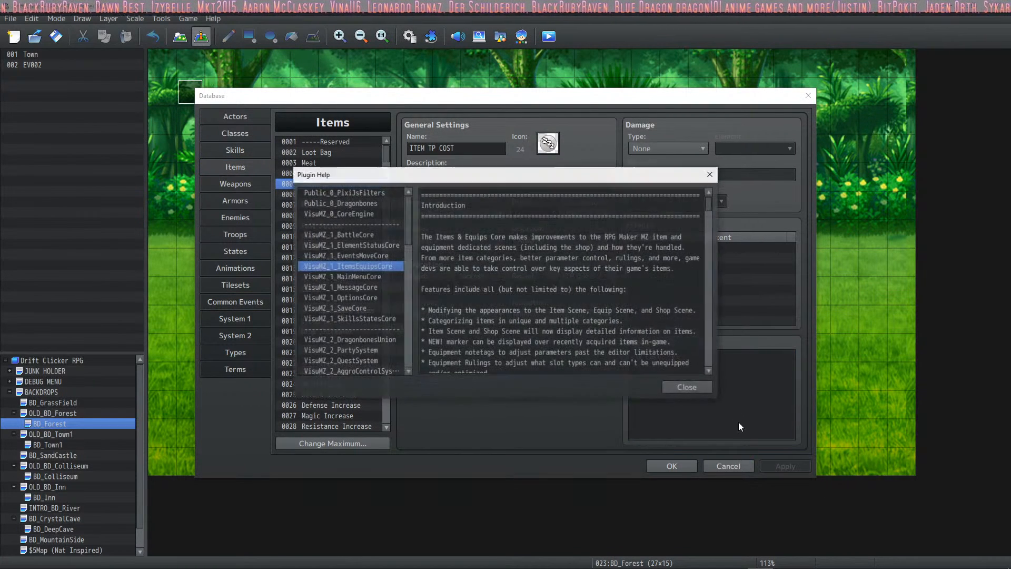
{"action": "left_click", "coordinate": [684, 387]}
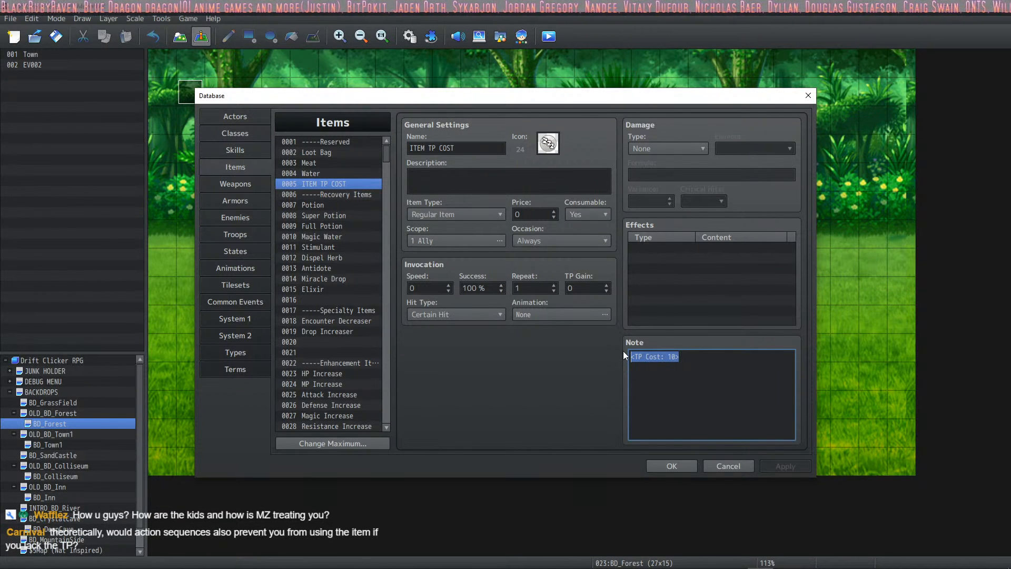
{"action": "type", "text": "<Custom Acti"}
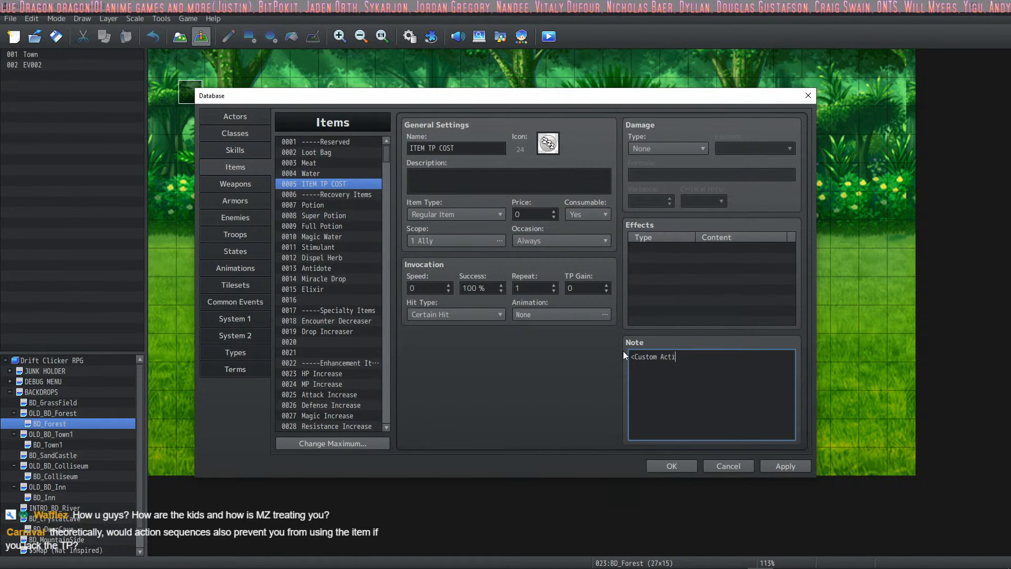
{"action": "type", "text": "on Sequence>"}
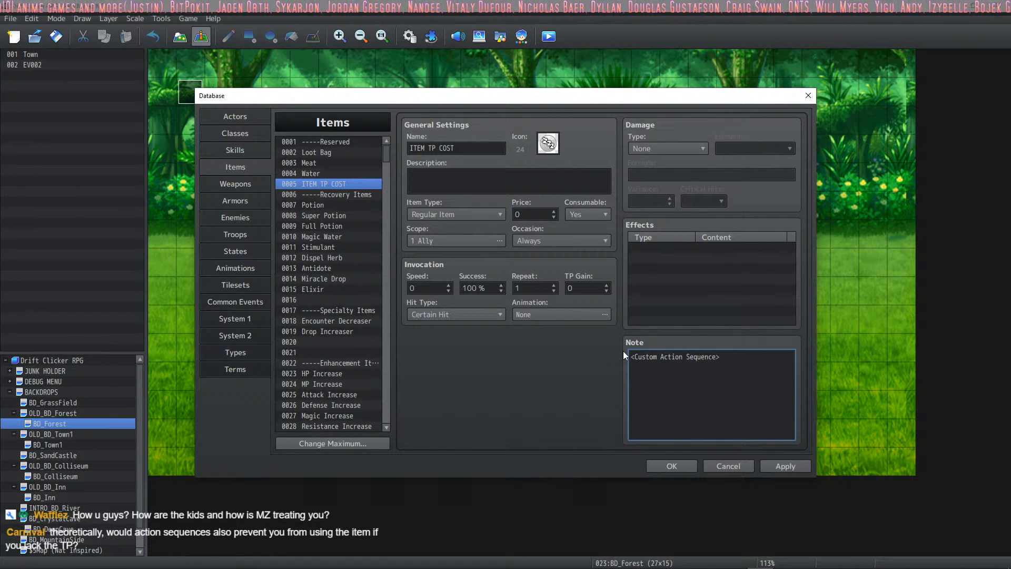
Add a Common Event effect calling common event 0048 to the ITEM TP COST item and apply it
{"action": "double_click", "coordinate": [703, 249]}
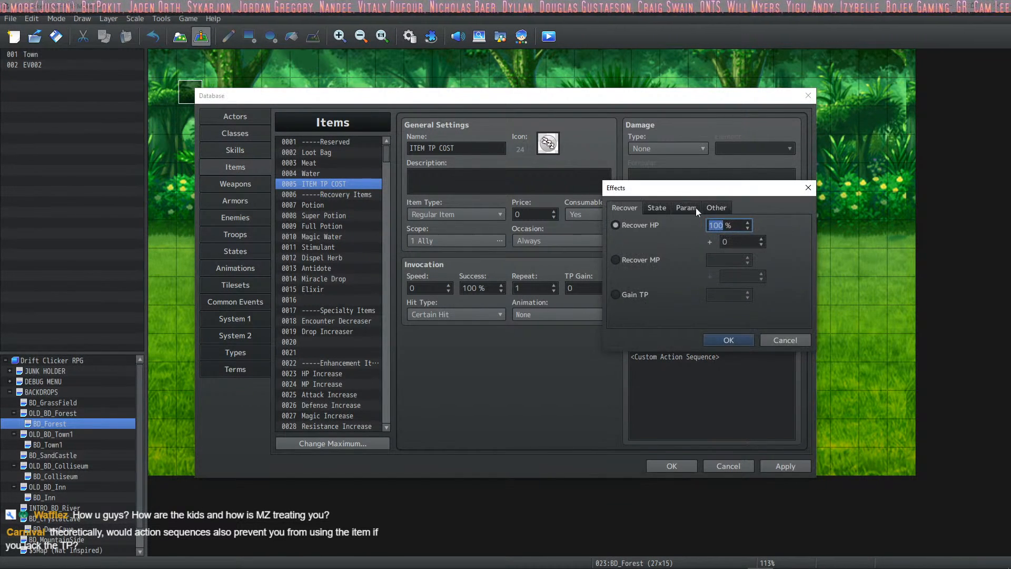
{"action": "left_click", "coordinate": [666, 296]}
{"action": "left_click", "coordinate": [735, 298]}
{"action": "left_click", "coordinate": [657, 191]}
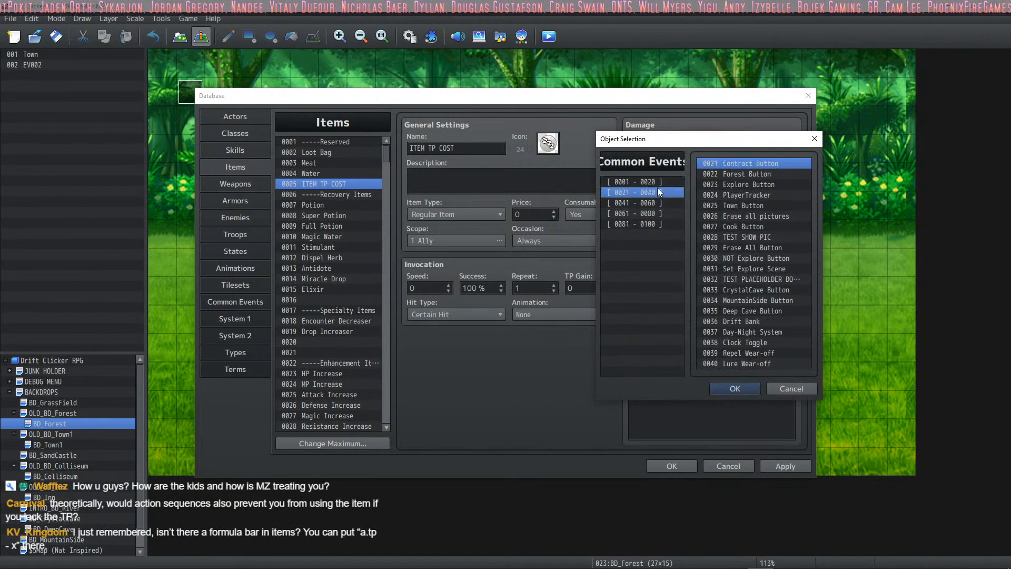
{"action": "left_click", "coordinate": [663, 202]}
{"action": "left_click", "coordinate": [756, 238]}
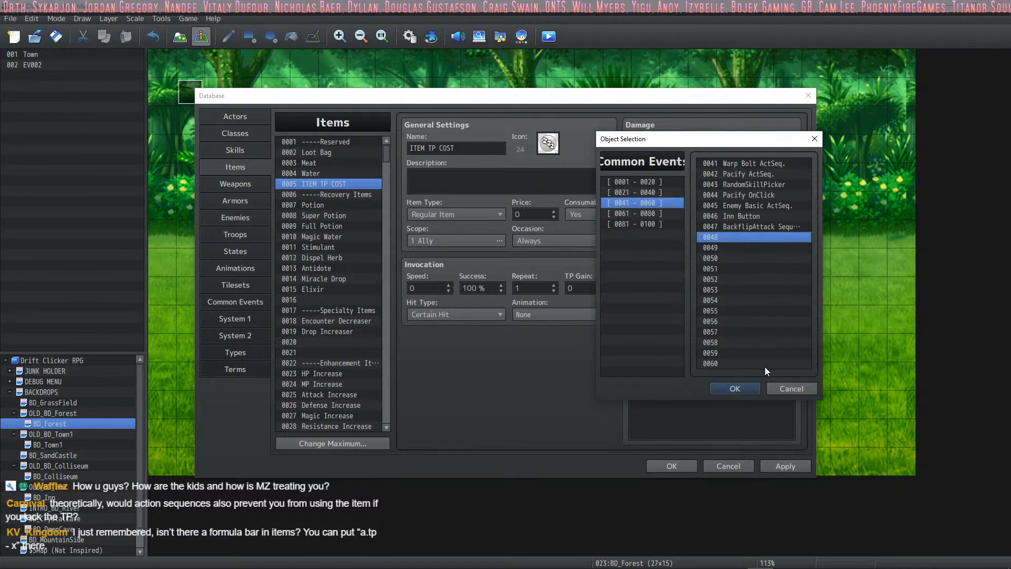
{"action": "left_click", "coordinate": [737, 389]}
{"action": "left_click", "coordinate": [728, 340]}
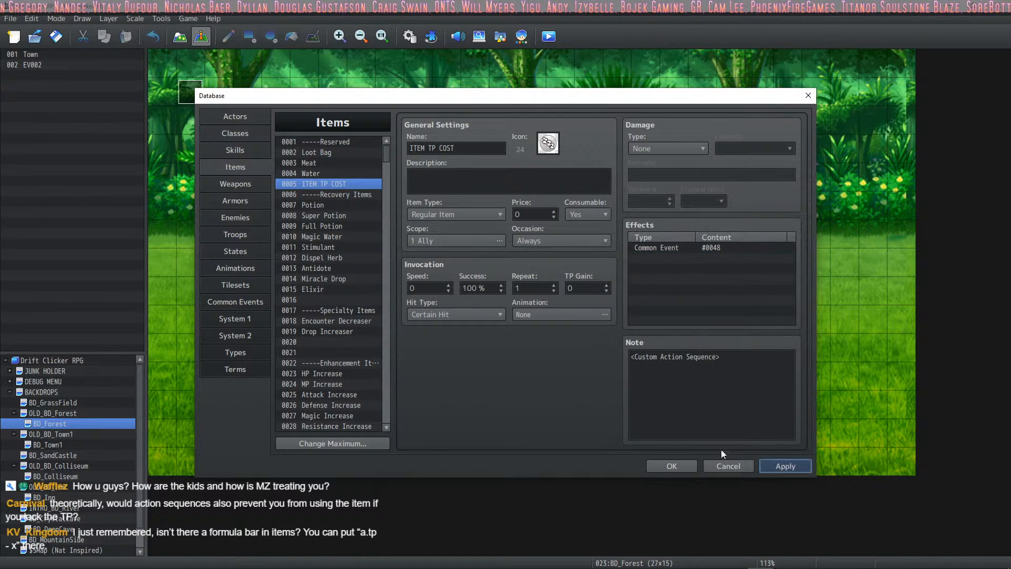
{"action": "left_click", "coordinate": [785, 466]}
Name common event 0048 "Custom Act Seq. test" and apply the change
{"action": "left_click", "coordinate": [261, 304]}
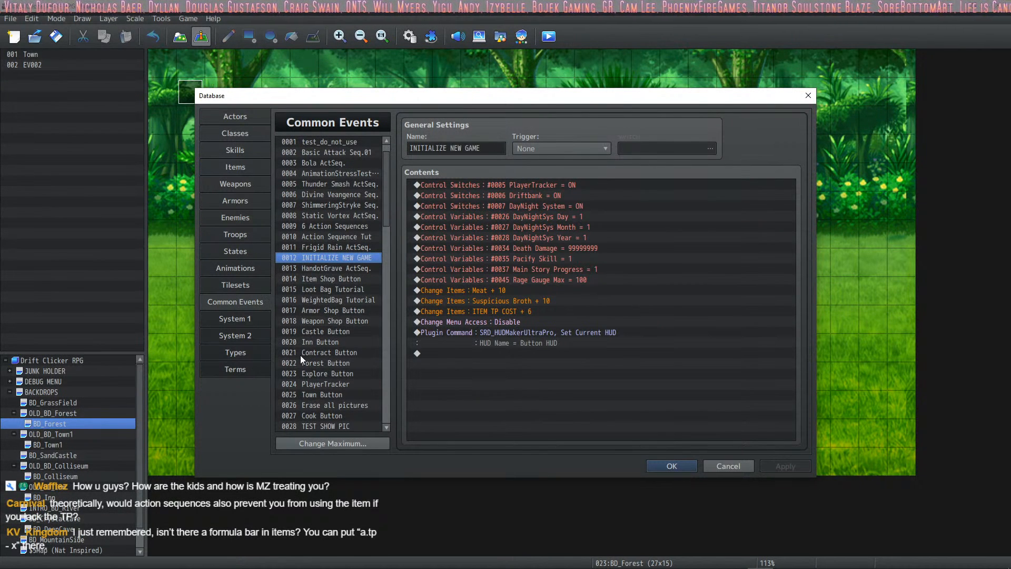
{"action": "scroll", "coordinate": [300, 354], "scroll_direction": "down", "scroll_amount": 7}
{"action": "left_click", "coordinate": [309, 405]}
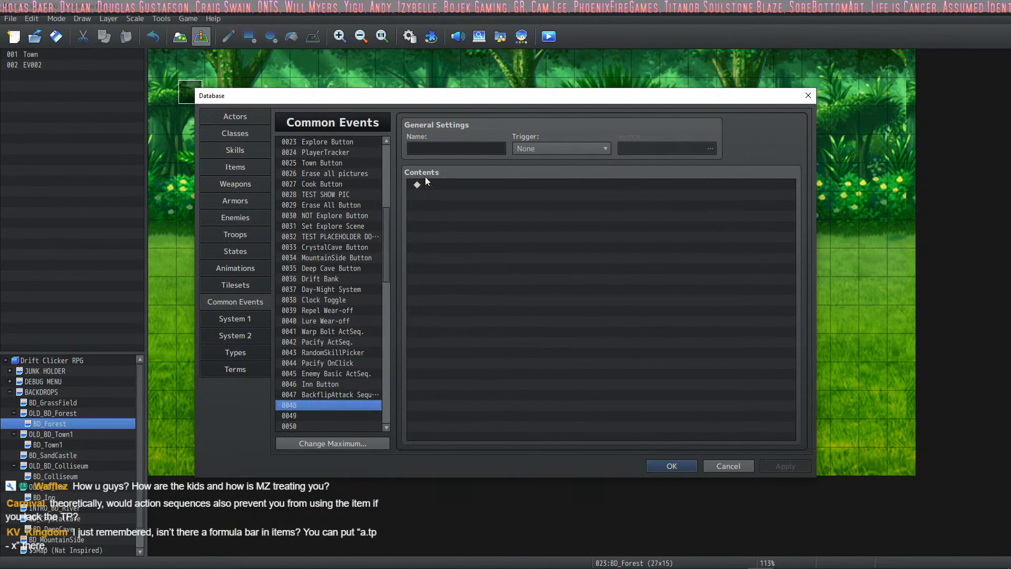
{"action": "left_click", "coordinate": [448, 147]}
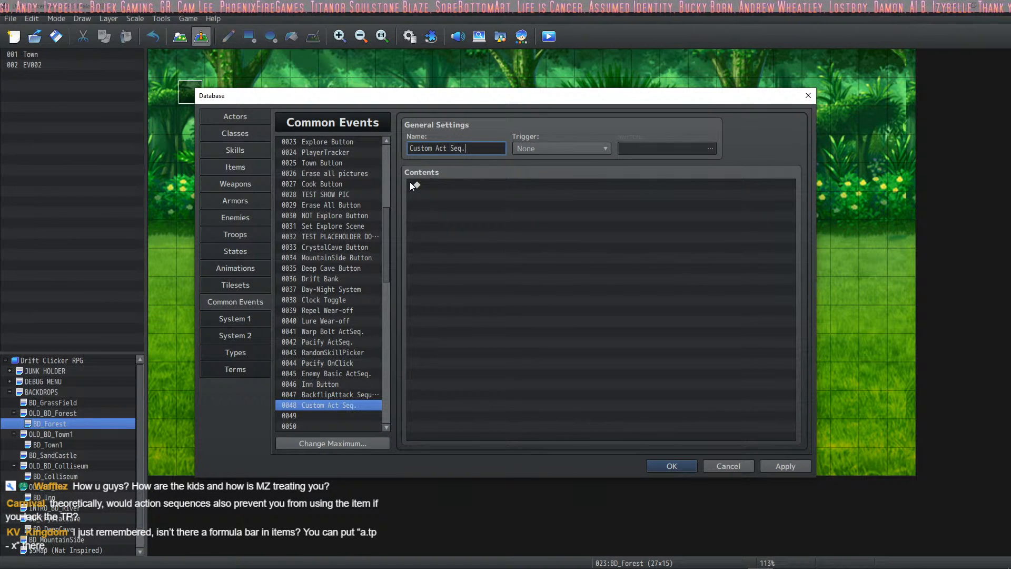
{"action": "type", "text": "st"}
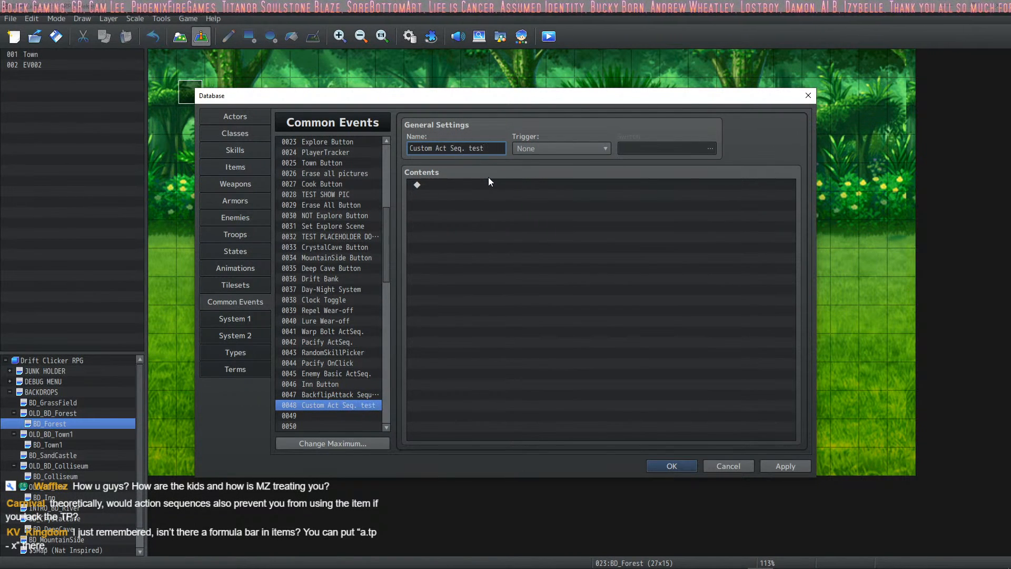
{"action": "left_click", "coordinate": [487, 191]}
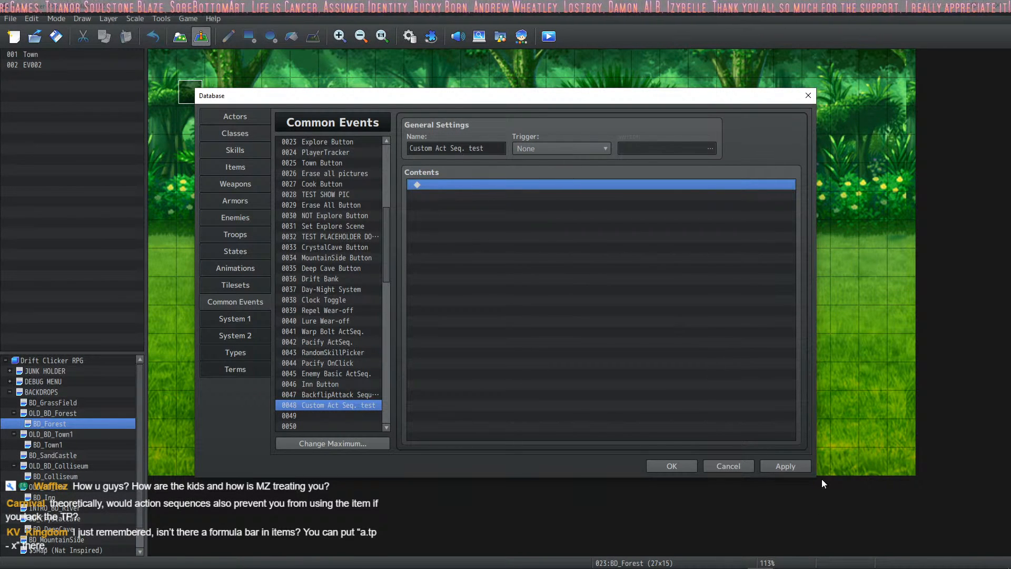
{"action": "left_click", "coordinate": [783, 466]}
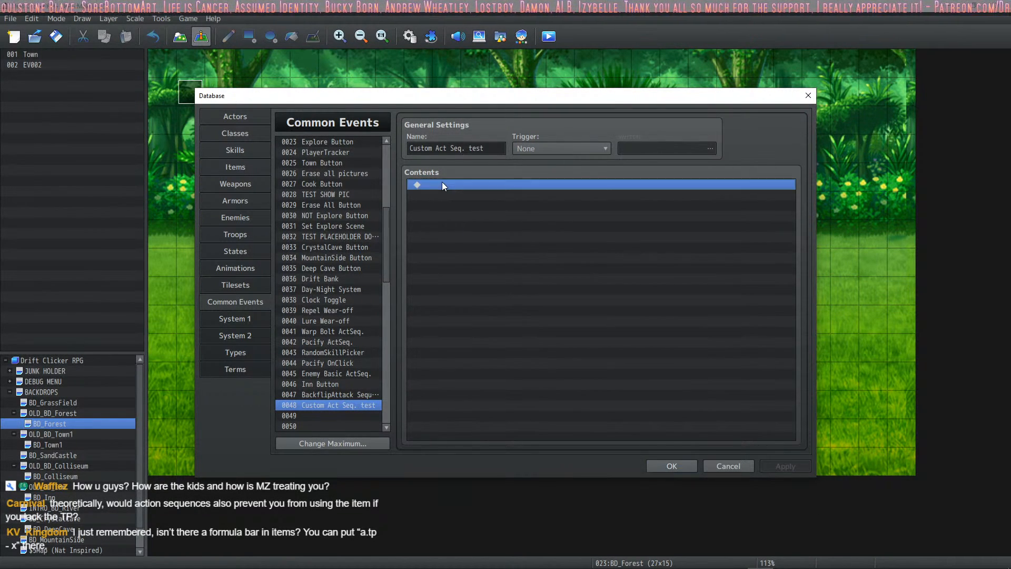
Add the VisuMZ_1_BattleCore plugin command ACSET: Setup Action Set with default arguments to the Custom Act Seq. test event
{"action": "double_click", "coordinate": [441, 183]}
{"action": "left_click", "coordinate": [500, 150]}
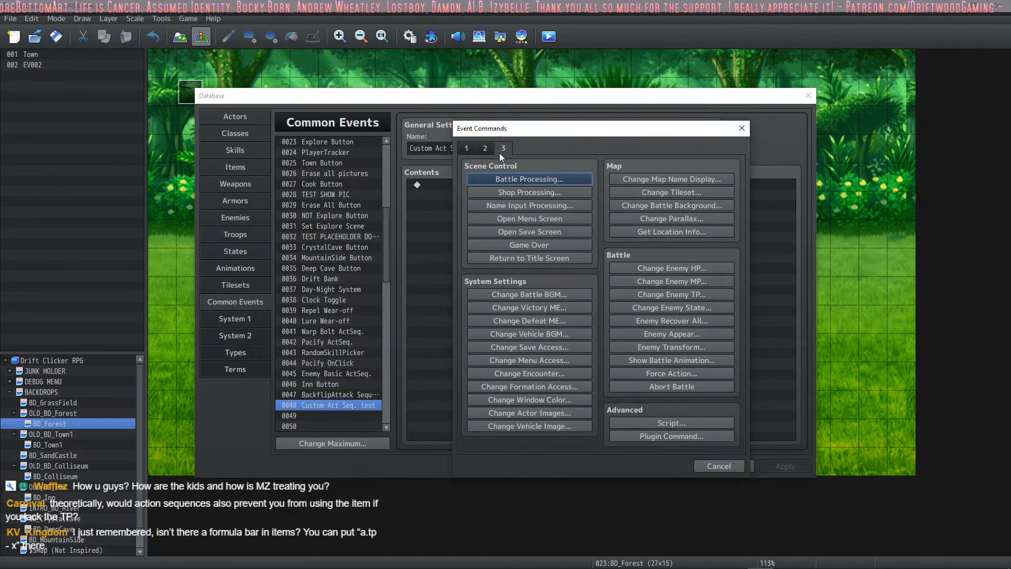
{"action": "left_click", "coordinate": [659, 435]}
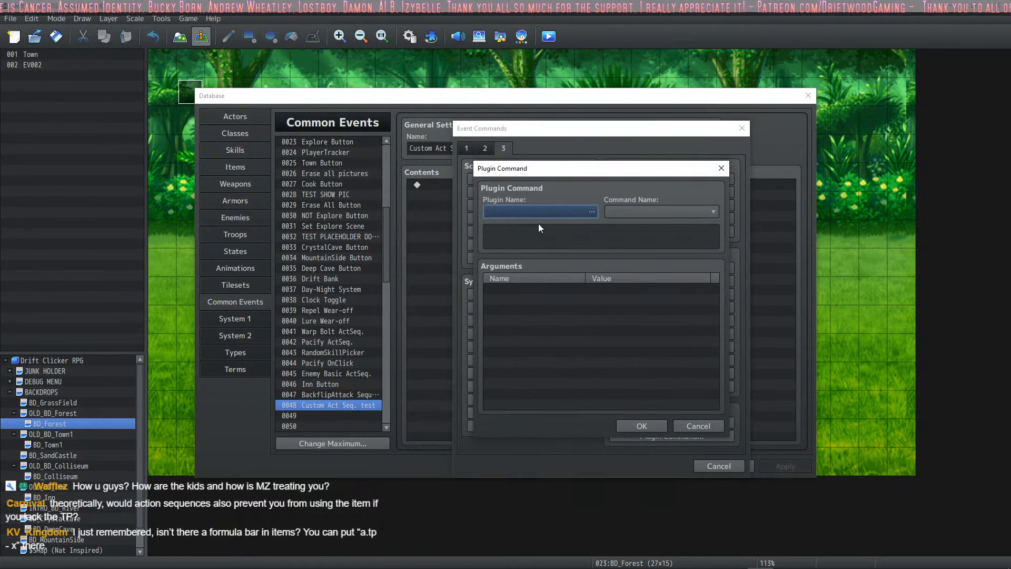
{"action": "left_click", "coordinate": [576, 215]}
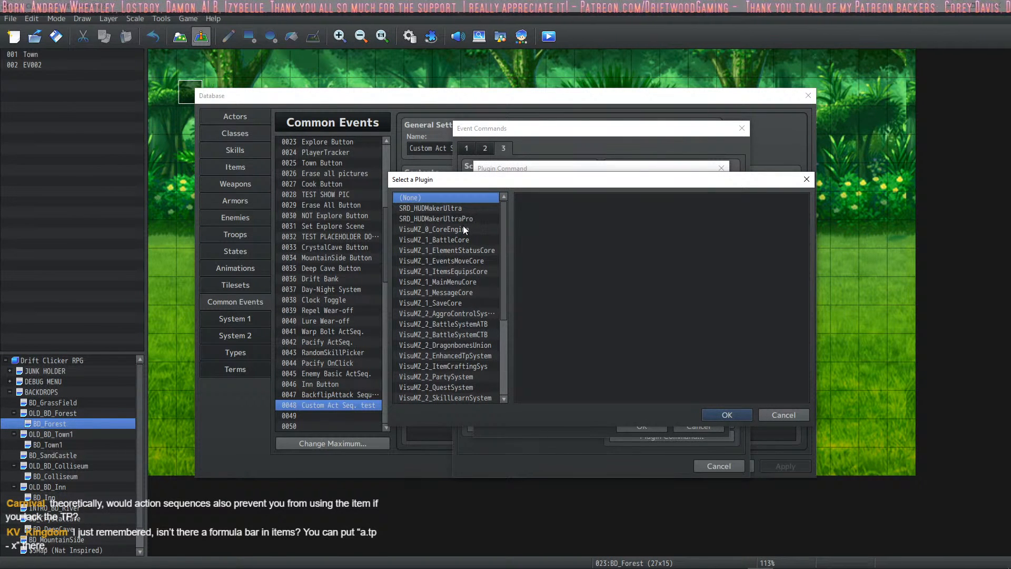
{"action": "left_click", "coordinate": [456, 240]}
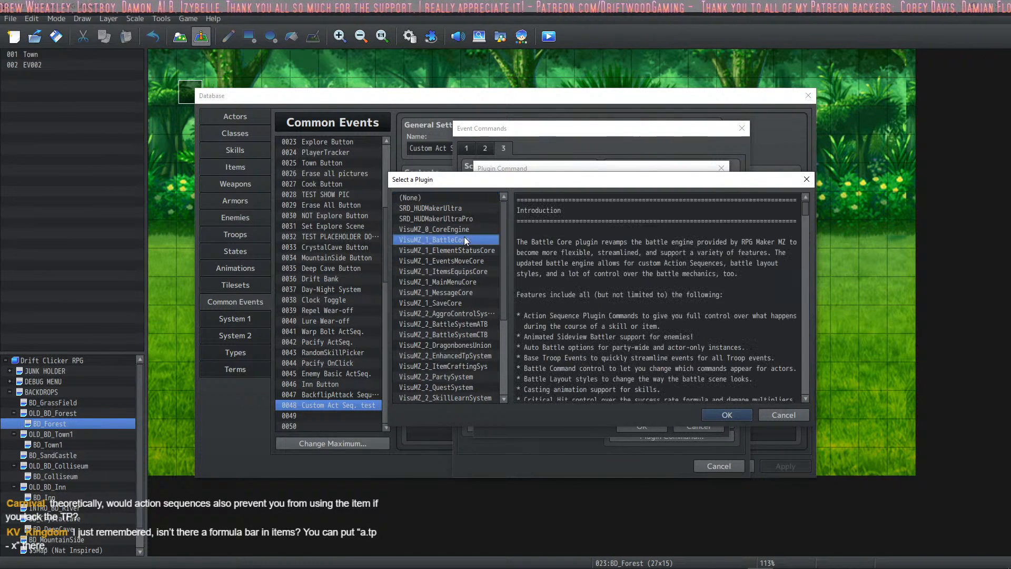
{"action": "left_click", "coordinate": [714, 416]}
{"action": "left_click", "coordinate": [662, 212]}
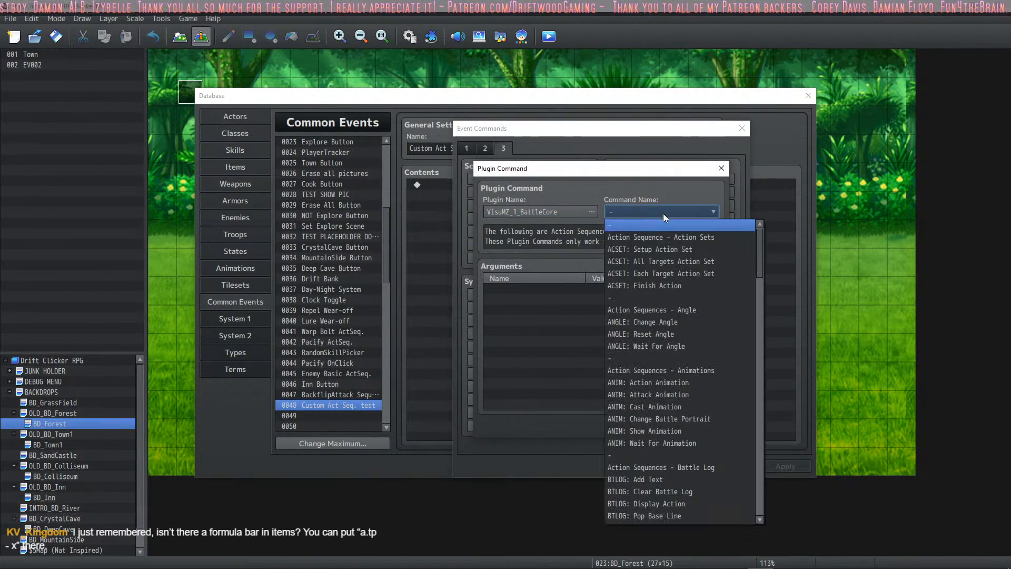
{"action": "left_click", "coordinate": [703, 248]}
{"action": "left_click", "coordinate": [646, 429]}
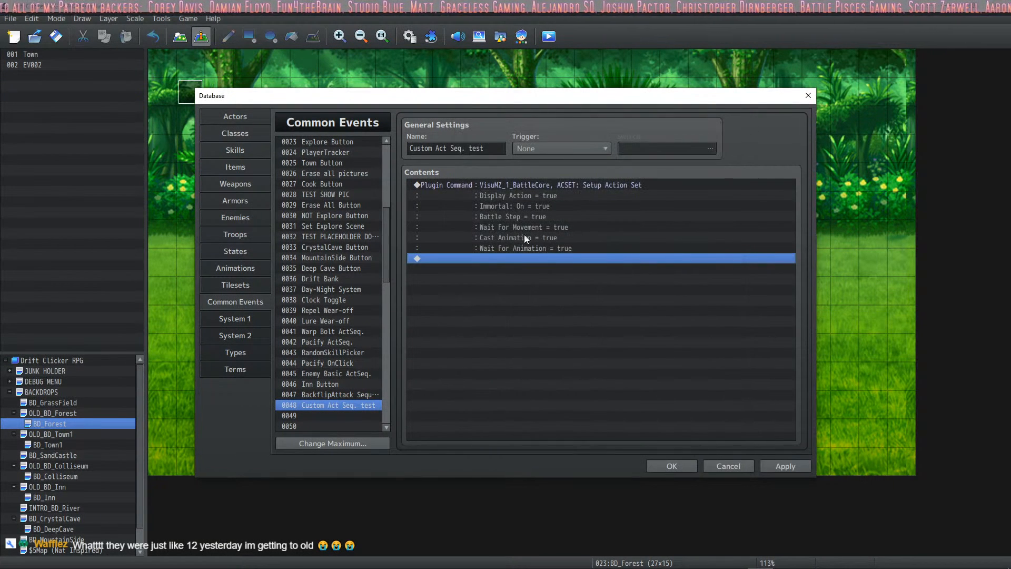
Add the VisuMZ_1_BattleCore plugin command ANIM: Action Animation with default arguments after the setup command and apply it
{"action": "double_click", "coordinate": [517, 259]}
{"action": "left_click", "coordinate": [664, 435]}
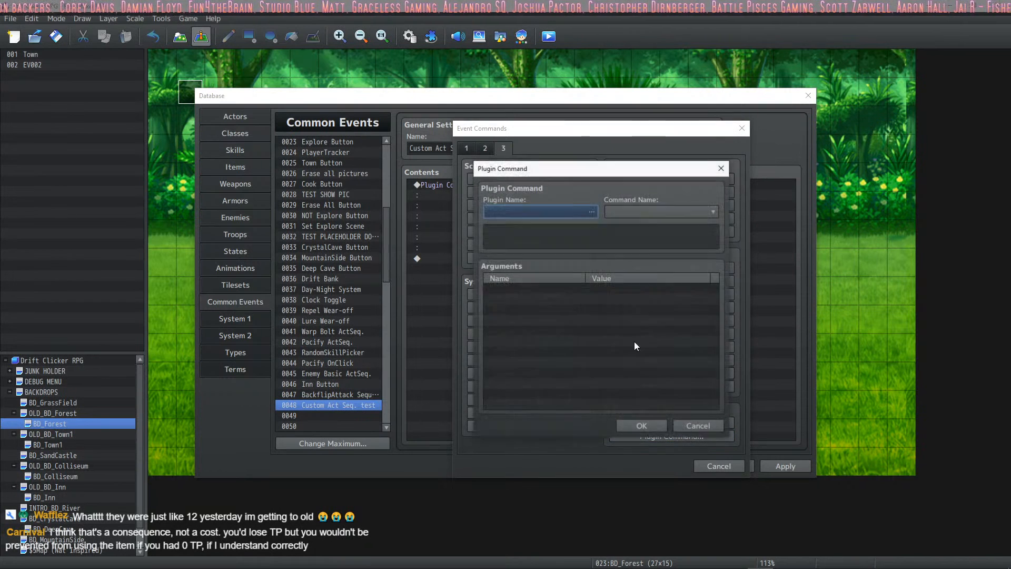
{"action": "left_click", "coordinate": [591, 211]}
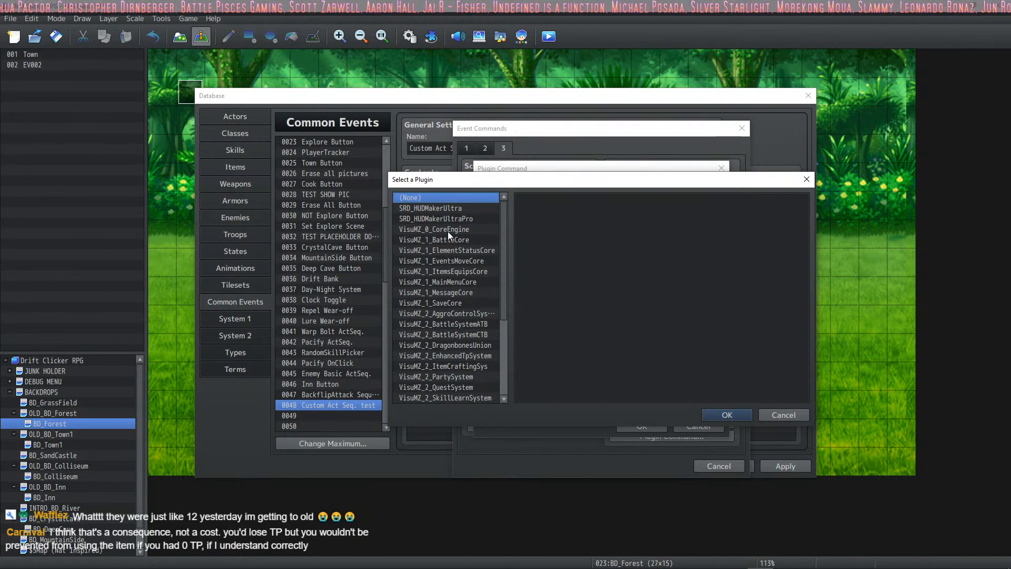
{"action": "left_click", "coordinate": [459, 240]}
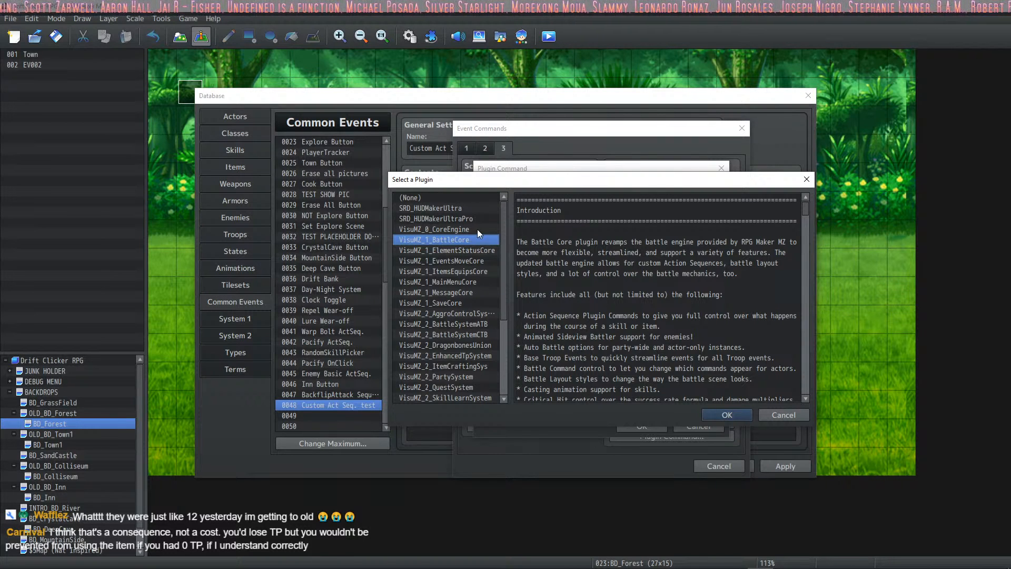
{"action": "left_click", "coordinate": [726, 414]}
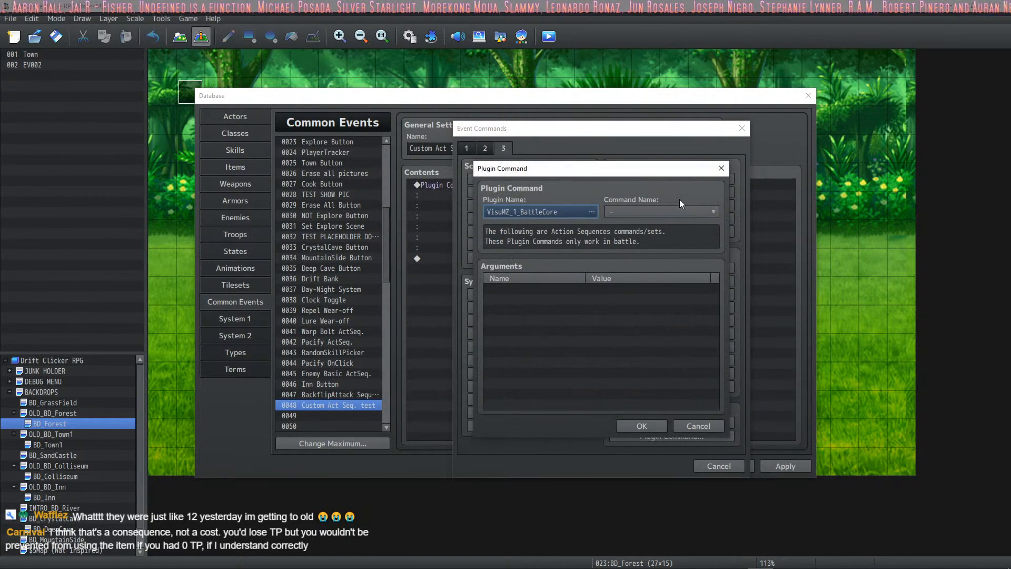
{"action": "left_click", "coordinate": [682, 211]}
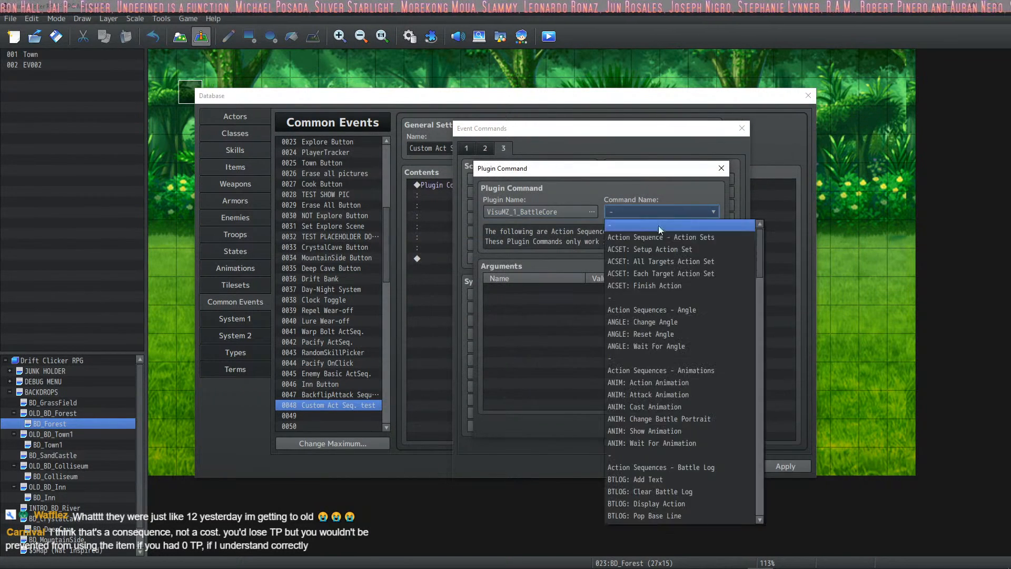
{"action": "left_click", "coordinate": [696, 383]}
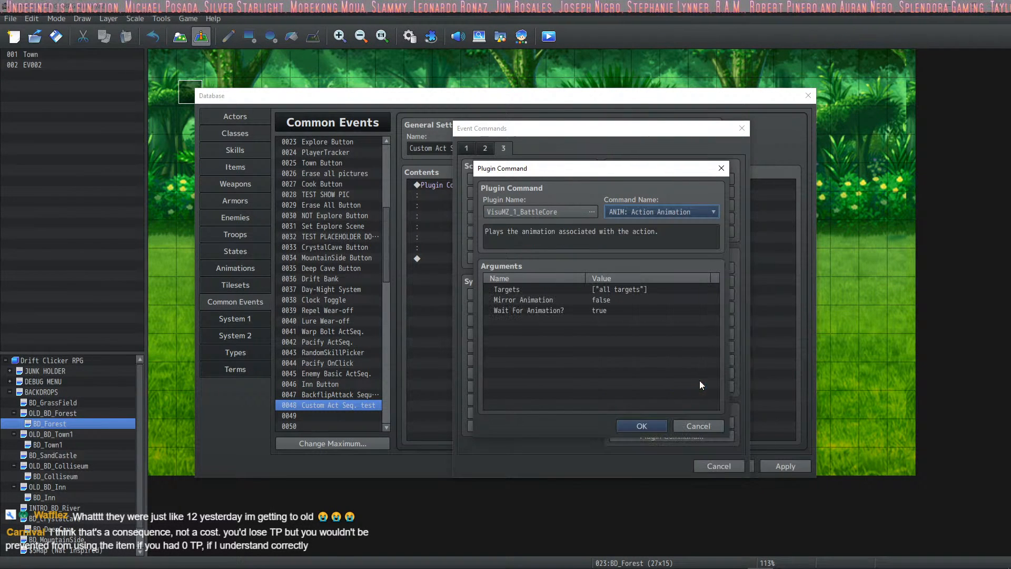
{"action": "left_click", "coordinate": [641, 425]}
{"action": "left_click", "coordinate": [789, 467]}
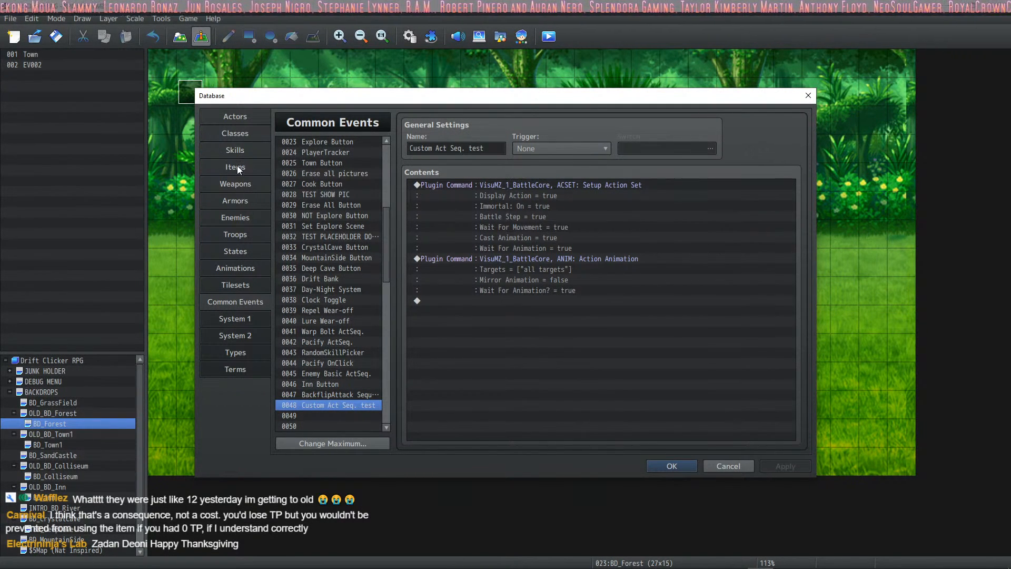
End the event with the VisuMZ_1_BattleCore plugin command ACSET: Finish Action, keeping its default arguments, and apply it
{"action": "double_click", "coordinate": [477, 299]}
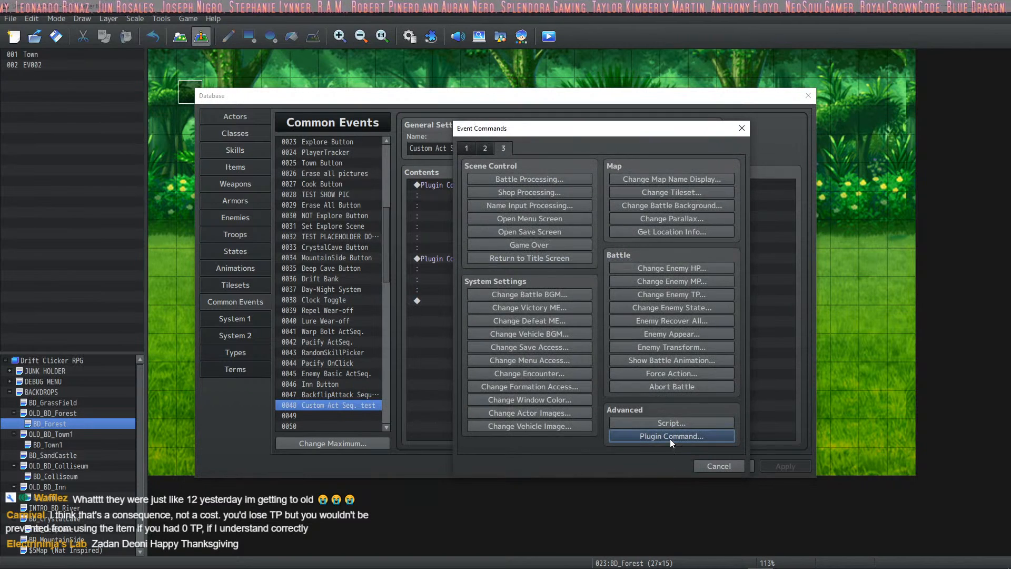
{"action": "left_click", "coordinate": [669, 437]}
{"action": "double_click", "coordinate": [541, 210]}
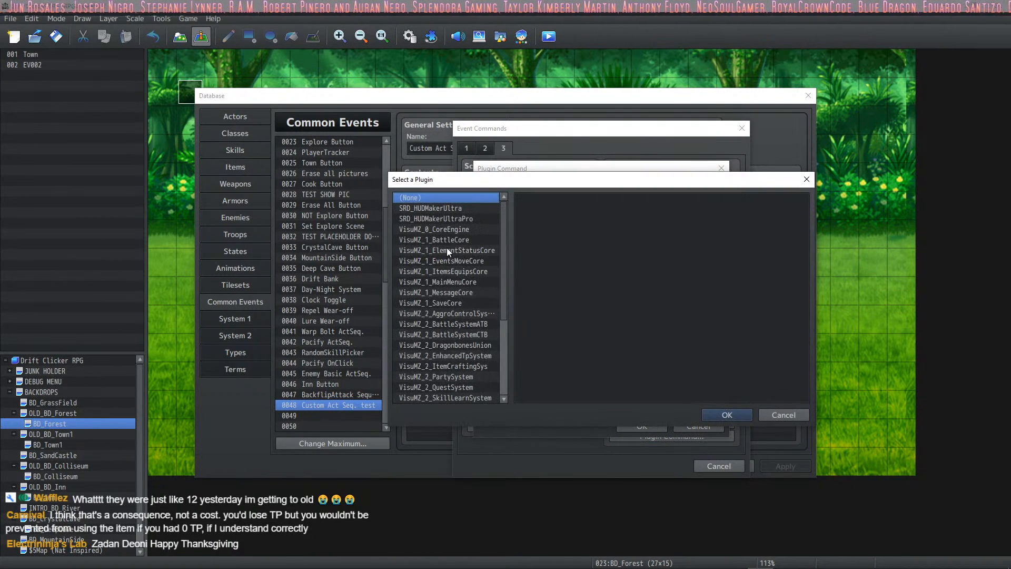
{"action": "left_click", "coordinate": [447, 240]}
{"action": "left_click", "coordinate": [726, 414]}
{"action": "left_click", "coordinate": [678, 213]}
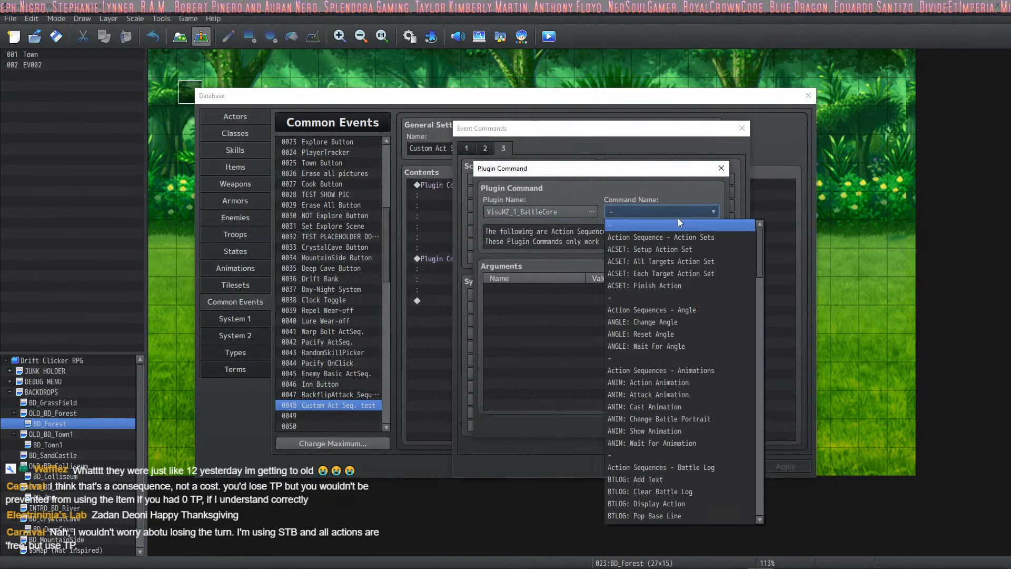
{"action": "left_click", "coordinate": [693, 284]}
{"action": "left_click", "coordinate": [646, 420]}
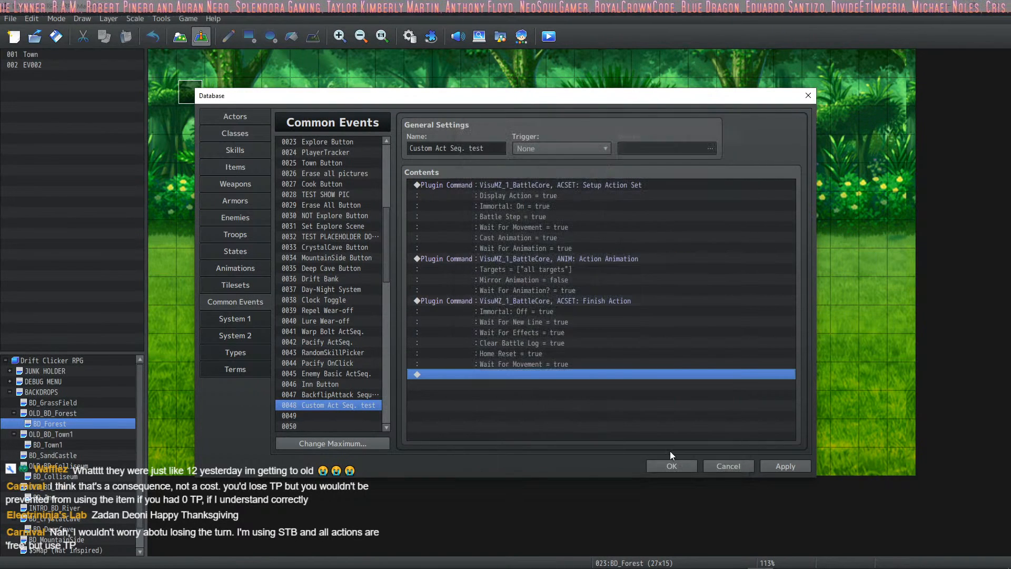
{"action": "left_click", "coordinate": [776, 469]}
Set the ITEM TP COST item's animation to 0013 Pierce Fire, apply it and close the database
{"action": "left_click", "coordinate": [235, 167]}
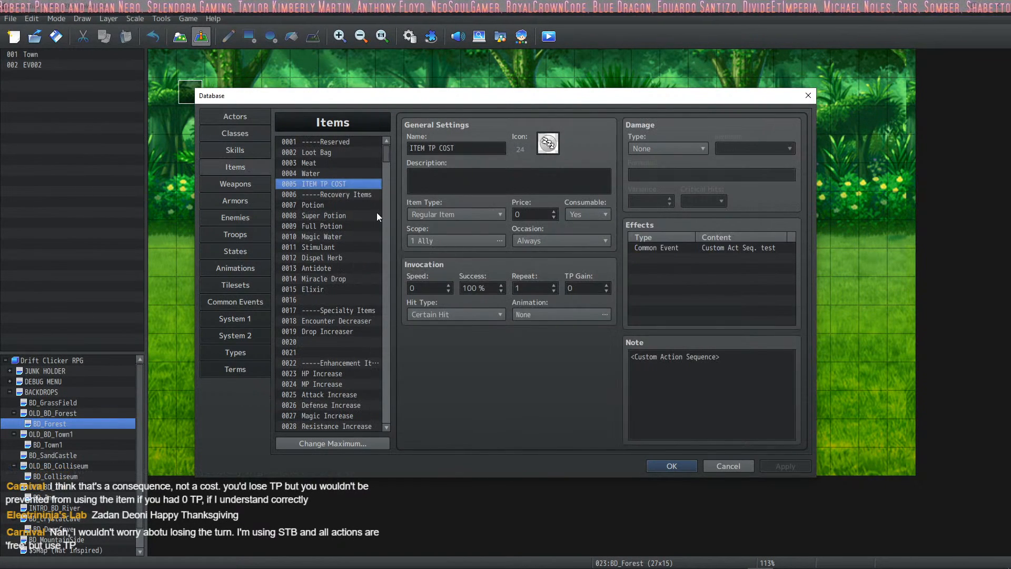
{"action": "left_click", "coordinate": [582, 314]}
{"action": "left_click", "coordinate": [402, 285]}
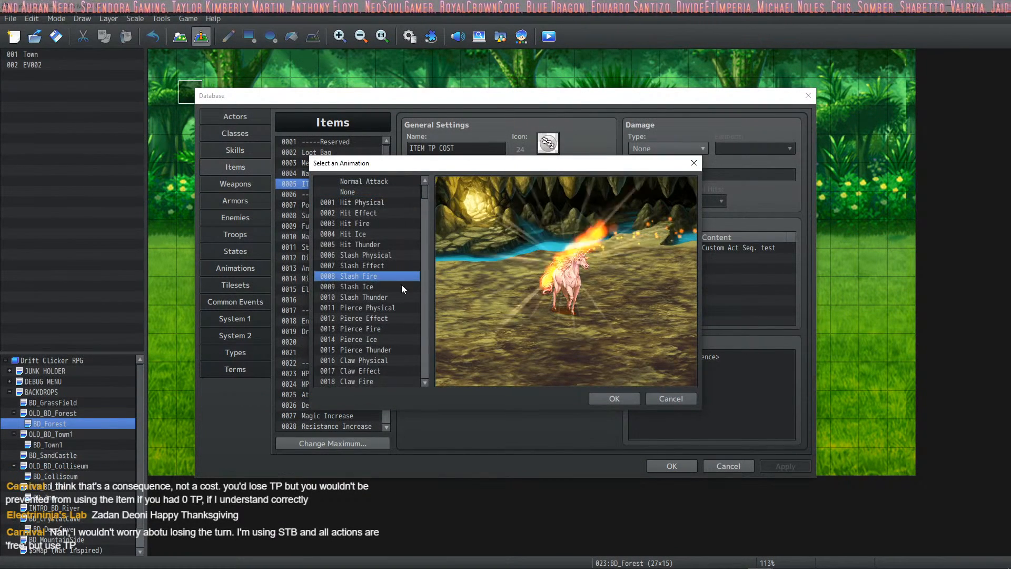
{"action": "left_click", "coordinate": [344, 329]}
{"action": "left_click", "coordinate": [615, 400]}
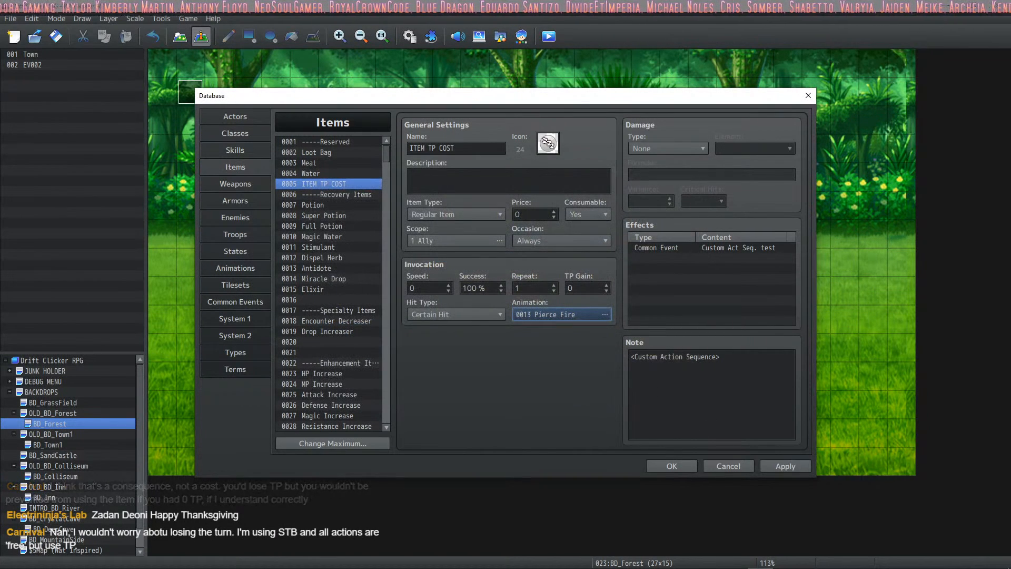
{"action": "left_click", "coordinate": [779, 463]}
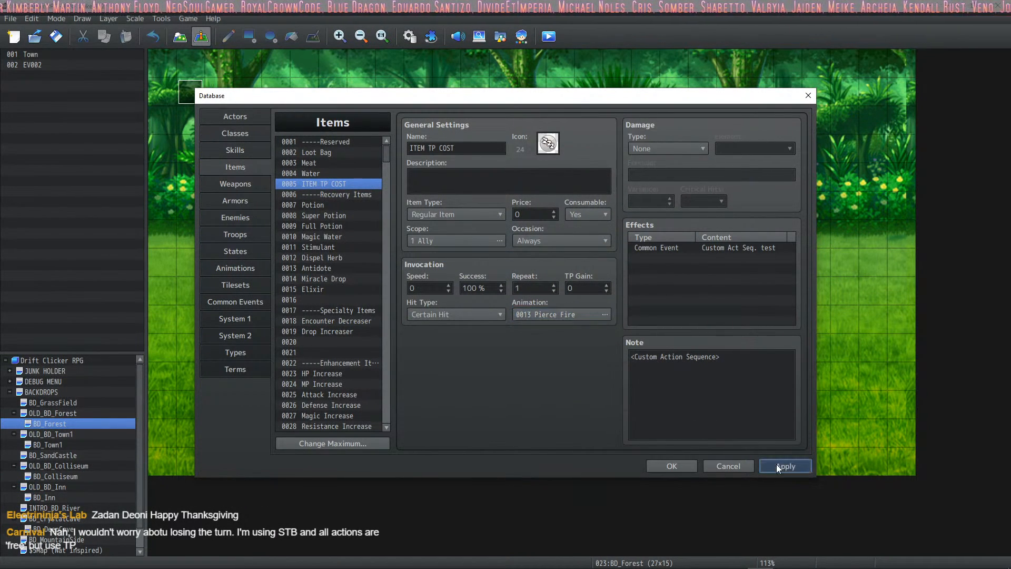
{"action": "left_click", "coordinate": [651, 465]}
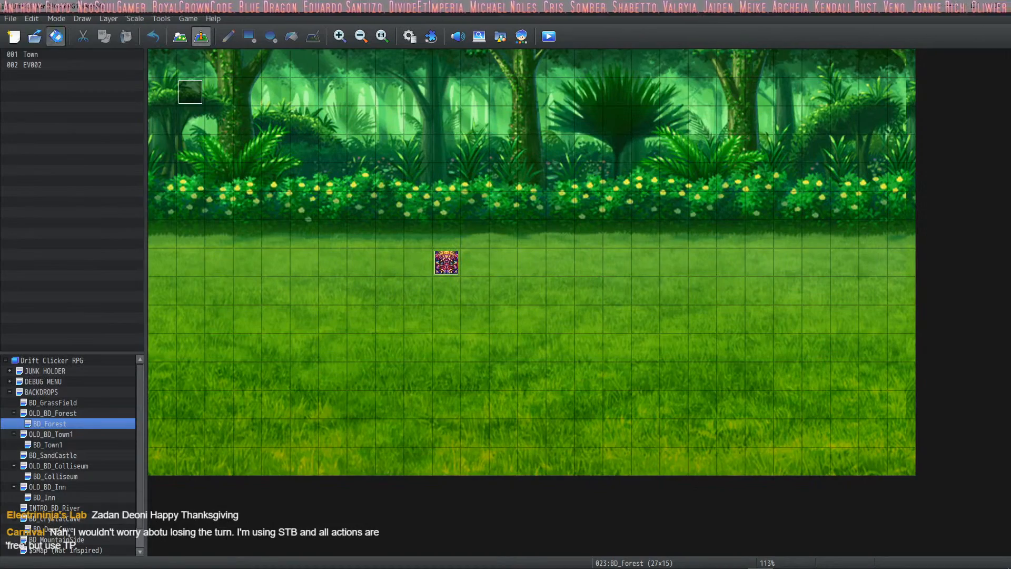
Playtest the game again, go from town to the Forest and explore to start a battle
{"action": "left_click", "coordinate": [548, 37]}
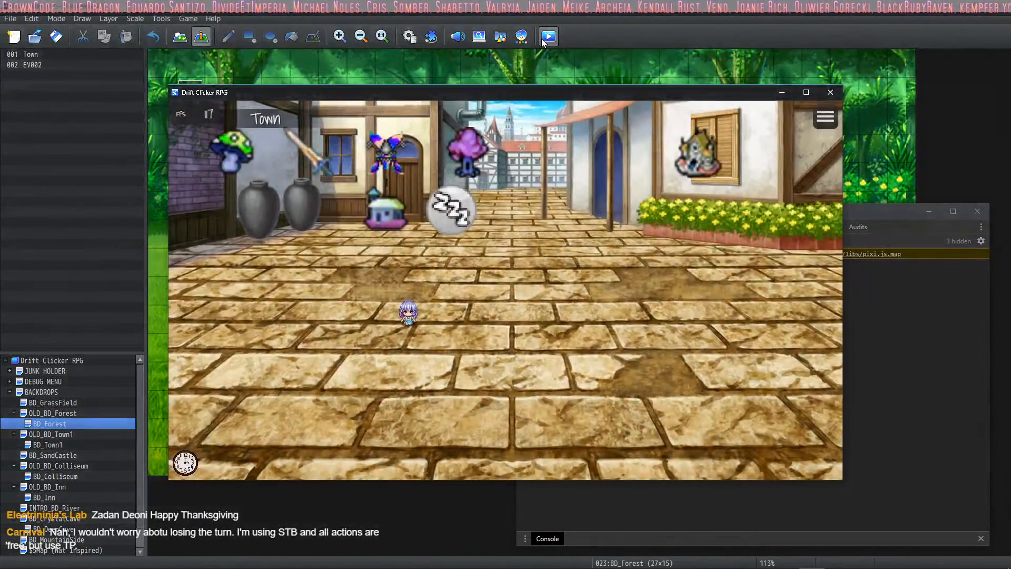
{"action": "left_click", "coordinate": [469, 150]}
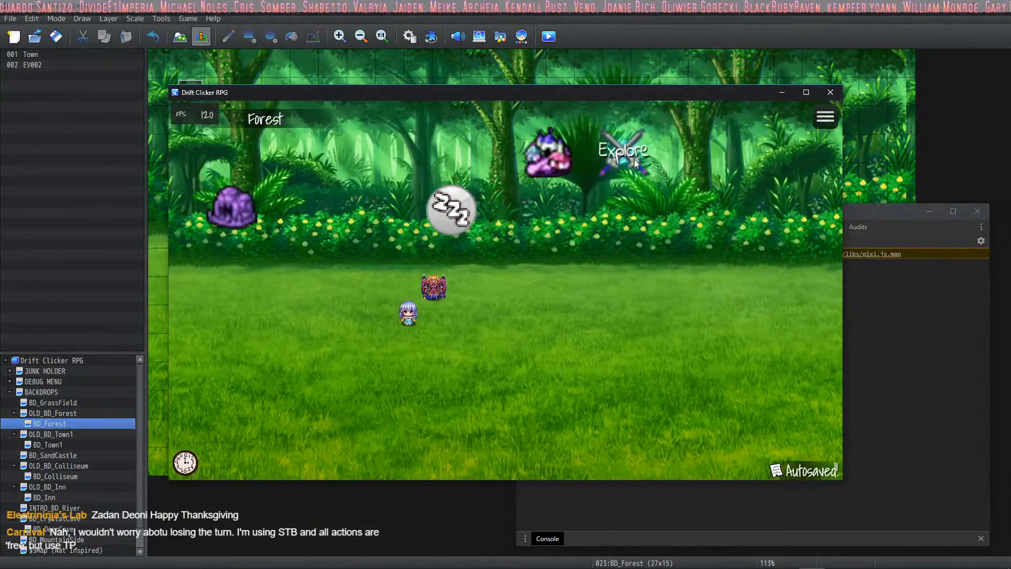
{"action": "left_click", "coordinate": [626, 155]}
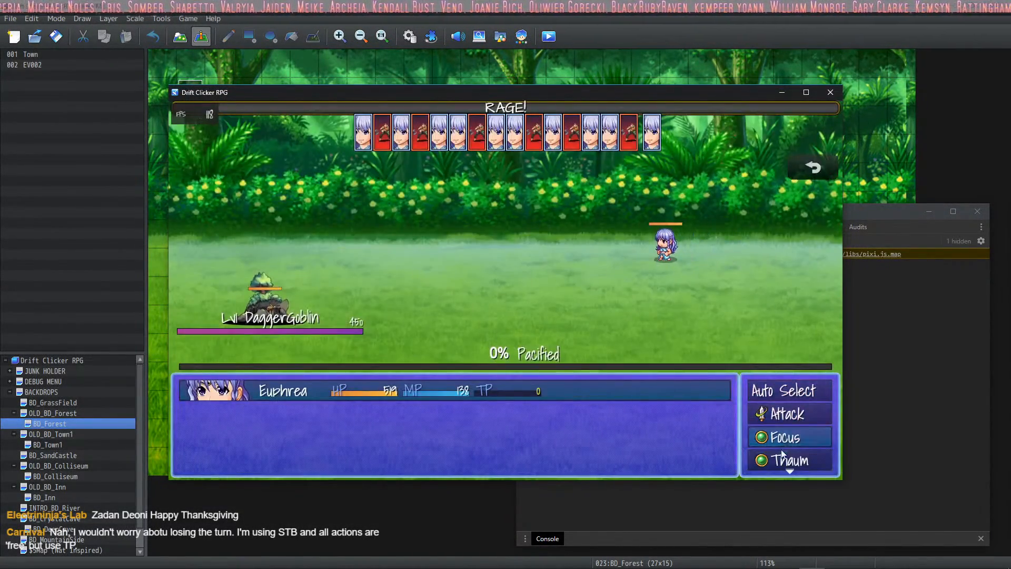
Use the ITEM TP COST item on the player character twice in the Forest battle to test its action sequence
{"action": "scroll", "coordinate": [784, 455], "scroll_direction": "down", "scroll_amount": 2}
{"action": "left_click", "coordinate": [789, 460]}
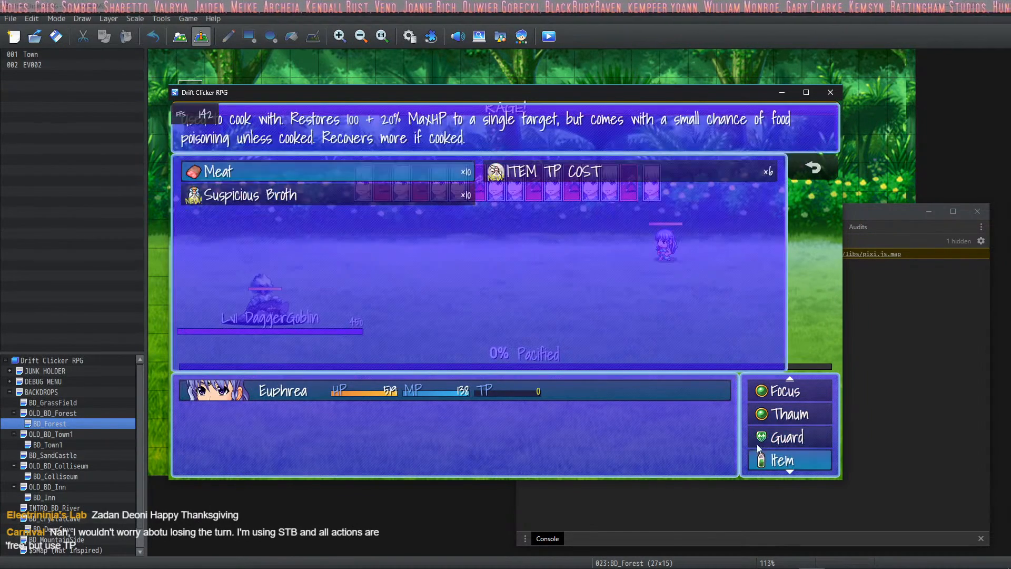
{"action": "left_click", "coordinate": [356, 195]}
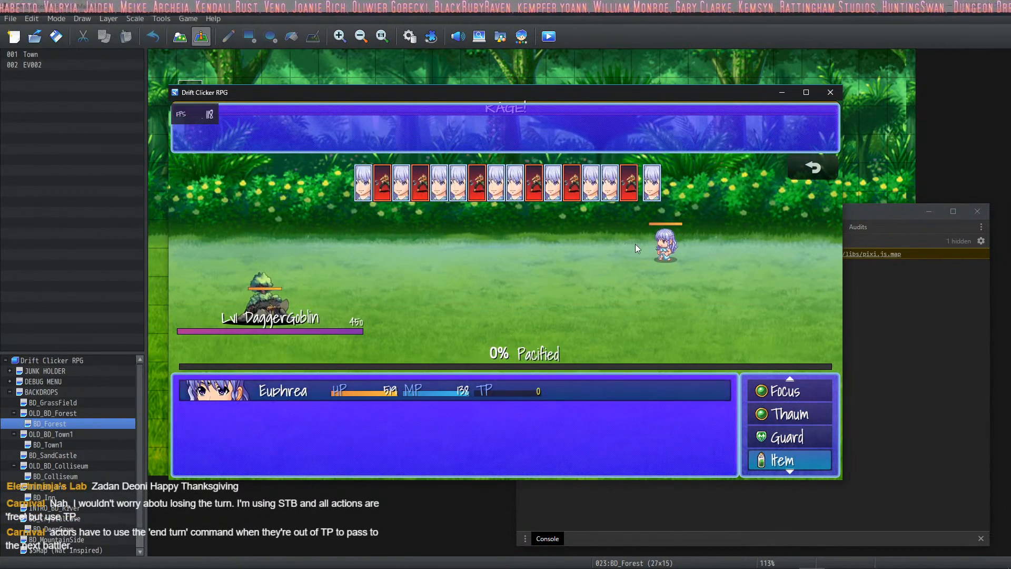
{"action": "left_click", "coordinate": [637, 248]}
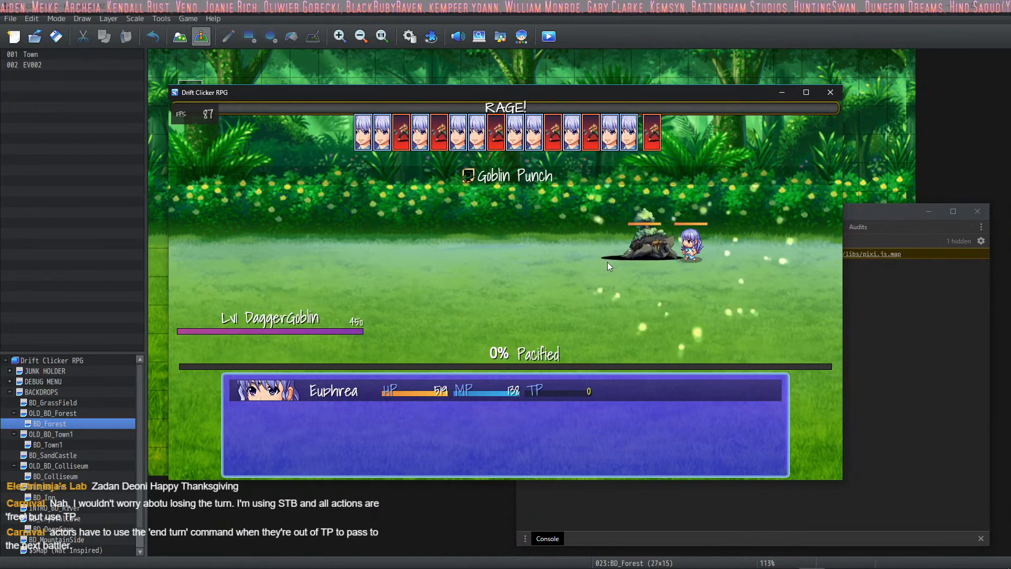
{"action": "left_click", "coordinate": [789, 460]}
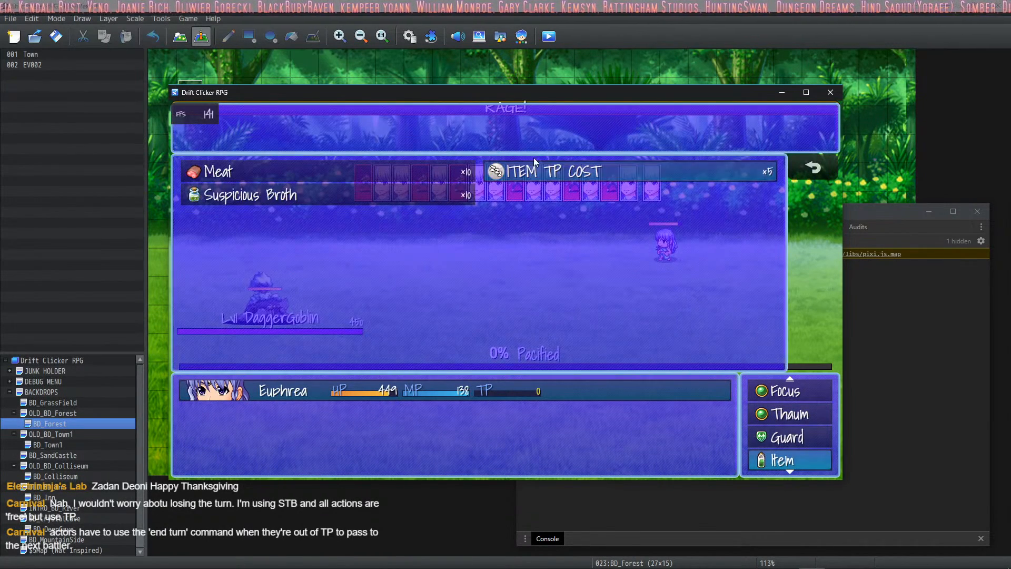
{"action": "left_click", "coordinate": [534, 163]}
{"action": "left_click", "coordinate": [655, 243]}
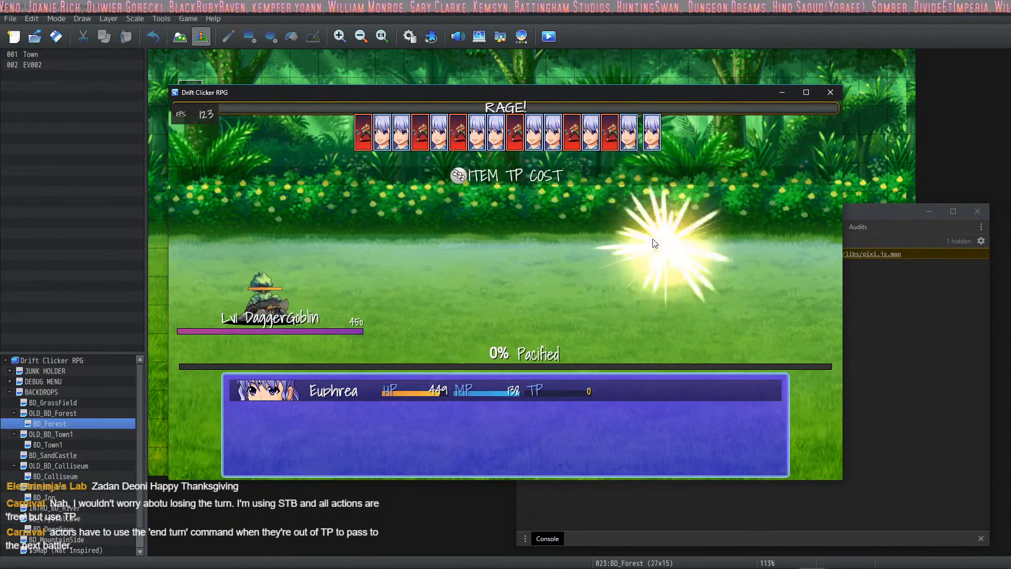
End the playtest, dismiss the Plugin Manager and open the Custom Act Seq. test common event in the database
{"action": "left_click", "coordinate": [830, 92]}
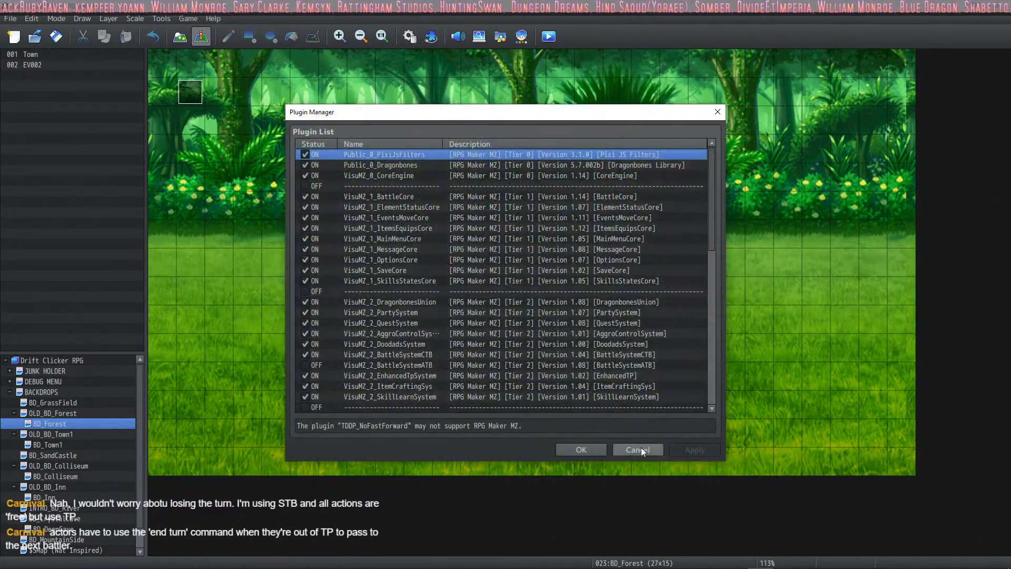
{"action": "left_click", "coordinate": [640, 446]}
{"action": "left_click", "coordinate": [409, 37]}
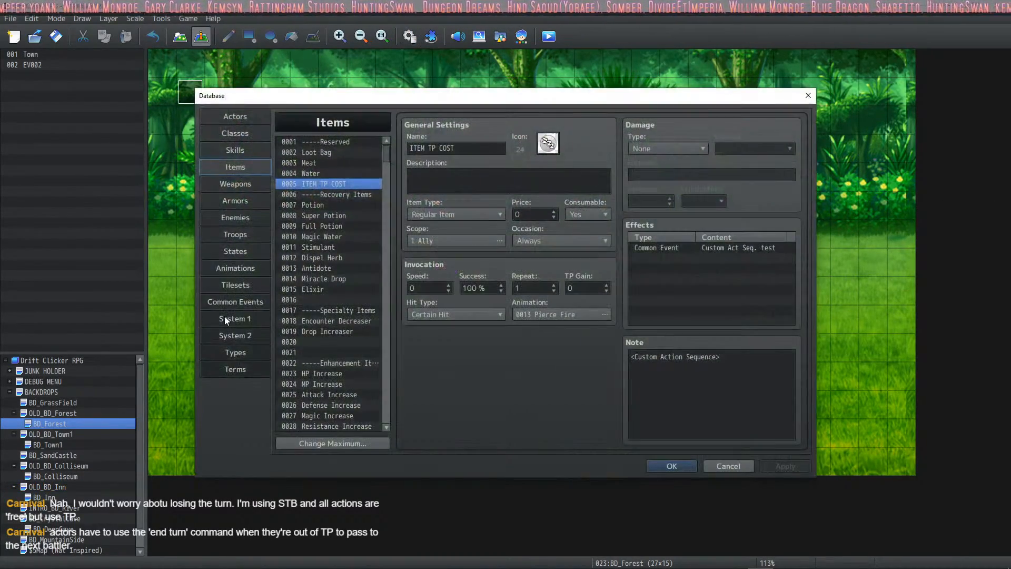
{"action": "left_click", "coordinate": [235, 303]}
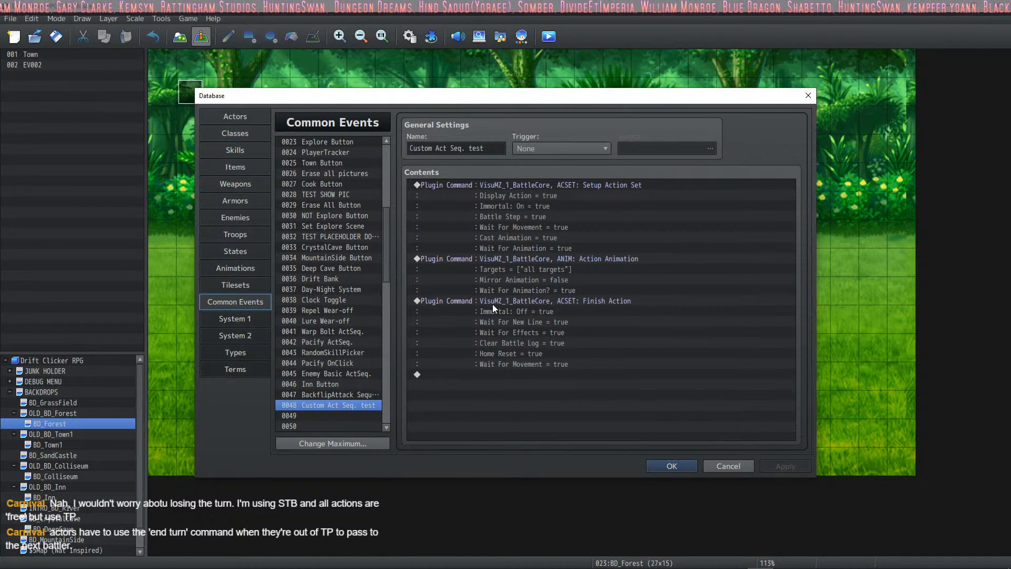
Append the VisuMZ_1_BattleCore plugin command IMPACT: Color Break to the common event, keeping its default arguments
{"action": "double_click", "coordinate": [475, 376]}
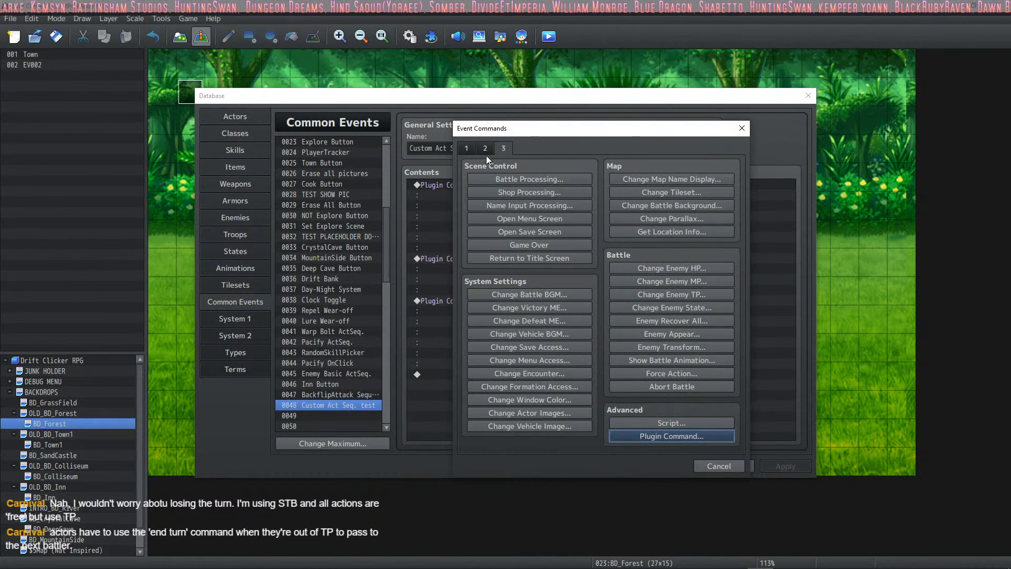
{"action": "left_click", "coordinate": [670, 436]}
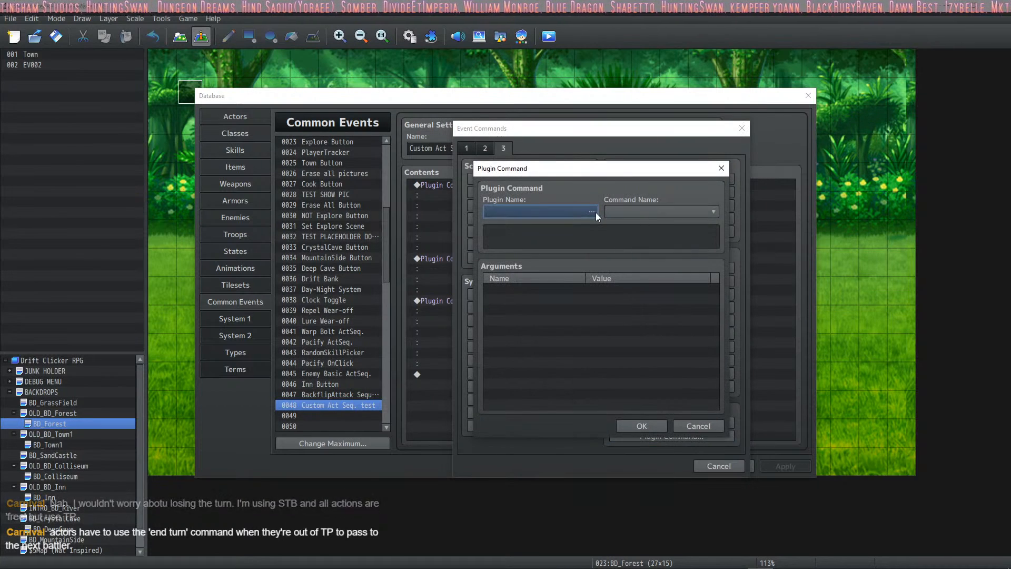
{"action": "double_click", "coordinate": [578, 212]}
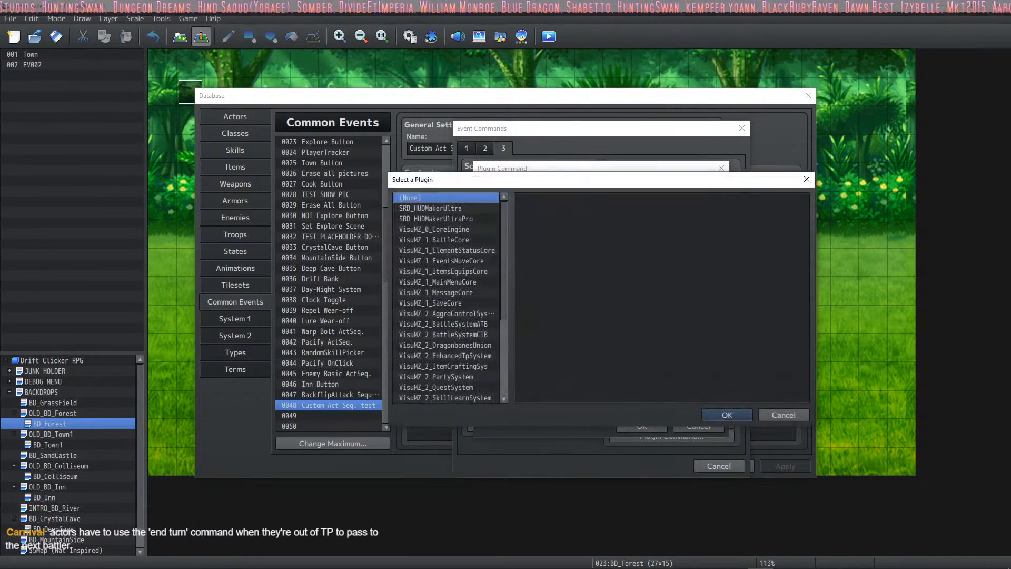
{"action": "left_click", "coordinate": [464, 241]}
{"action": "left_click", "coordinate": [709, 412]}
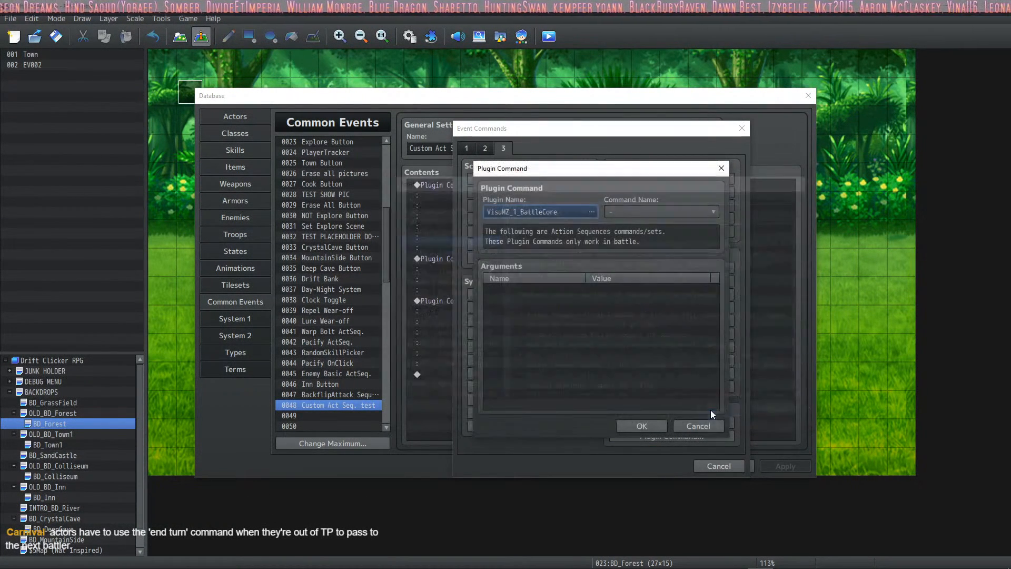
{"action": "left_click", "coordinate": [688, 213]}
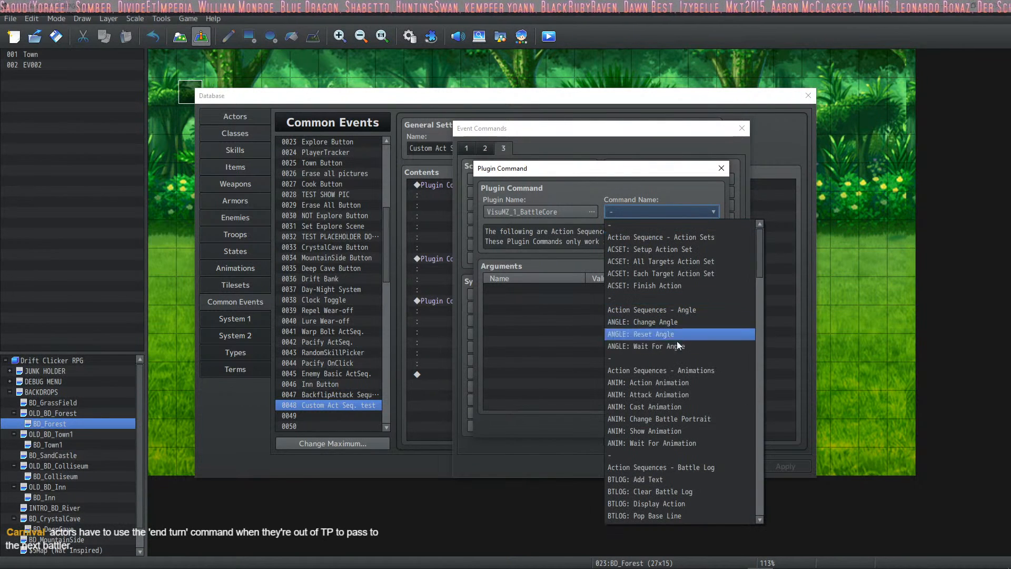
{"action": "scroll", "coordinate": [684, 381], "scroll_direction": "down", "scroll_amount": 2}
{"action": "scroll", "coordinate": [696, 369], "scroll_direction": "down", "scroll_amount": 7}
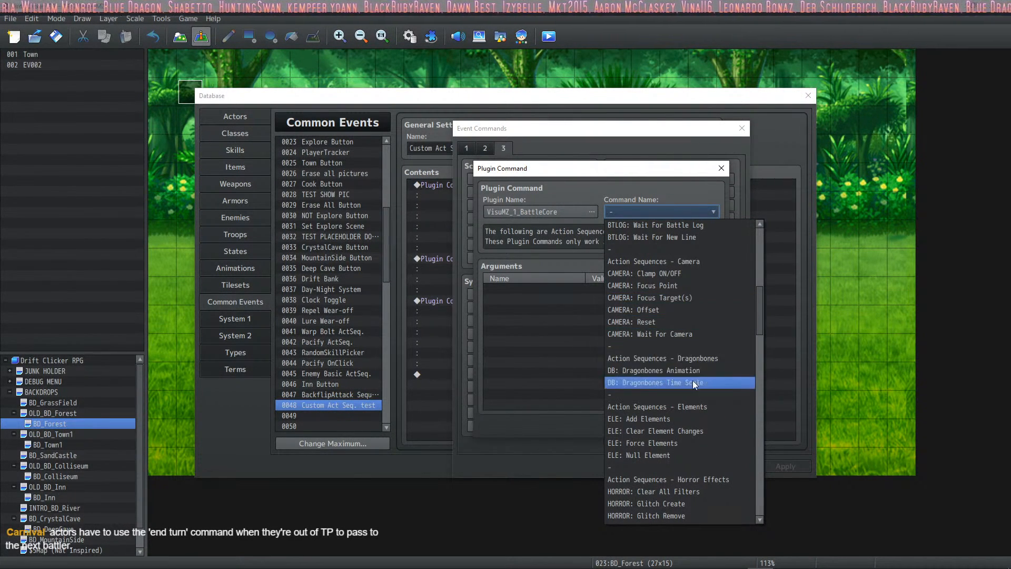
{"action": "scroll", "coordinate": [700, 405], "scroll_direction": "down", "scroll_amount": 4}
{"action": "scroll", "coordinate": [704, 410], "scroll_direction": "down", "scroll_amount": 2}
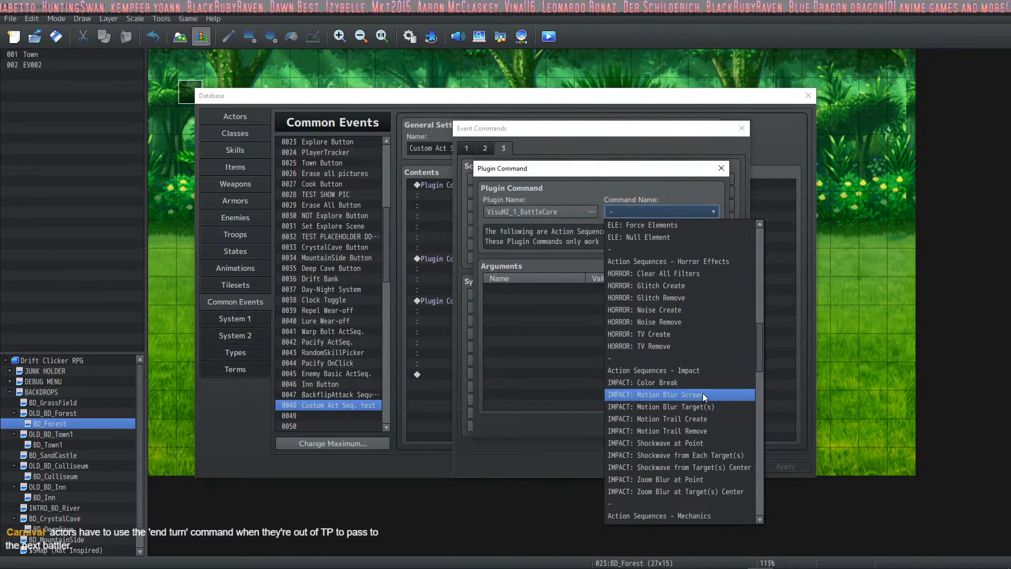
{"action": "left_click", "coordinate": [692, 381]}
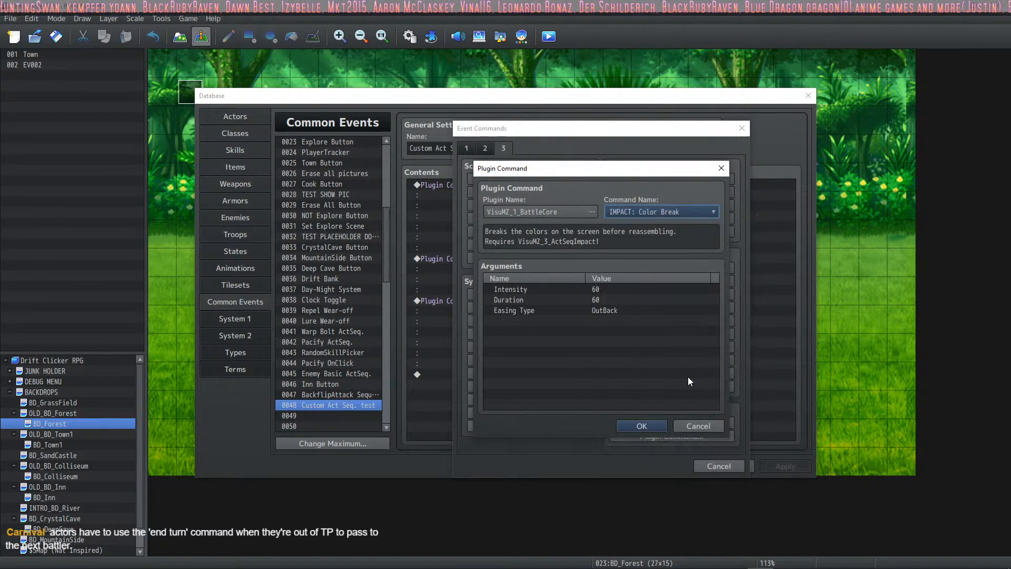
{"action": "left_click", "coordinate": [642, 426]}
Move the IMPACT: Color Break command directly before the ACSET: Finish Action command
{"action": "left_click", "coordinate": [567, 374]}
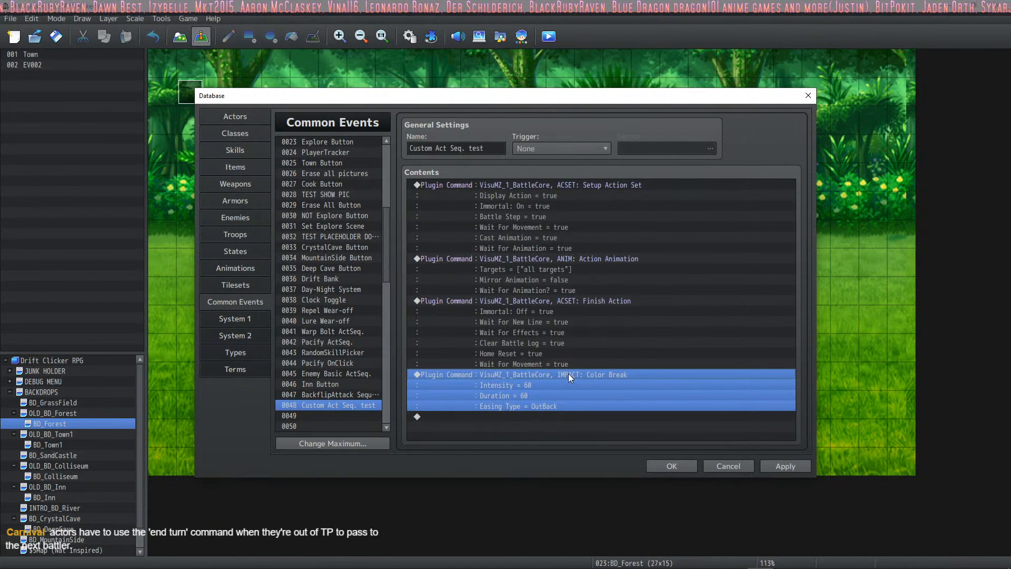
{"action": "key", "text": "ctrl+x"}
{"action": "left_click", "coordinate": [565, 302]}
{"action": "key", "text": "ctrl+v"}
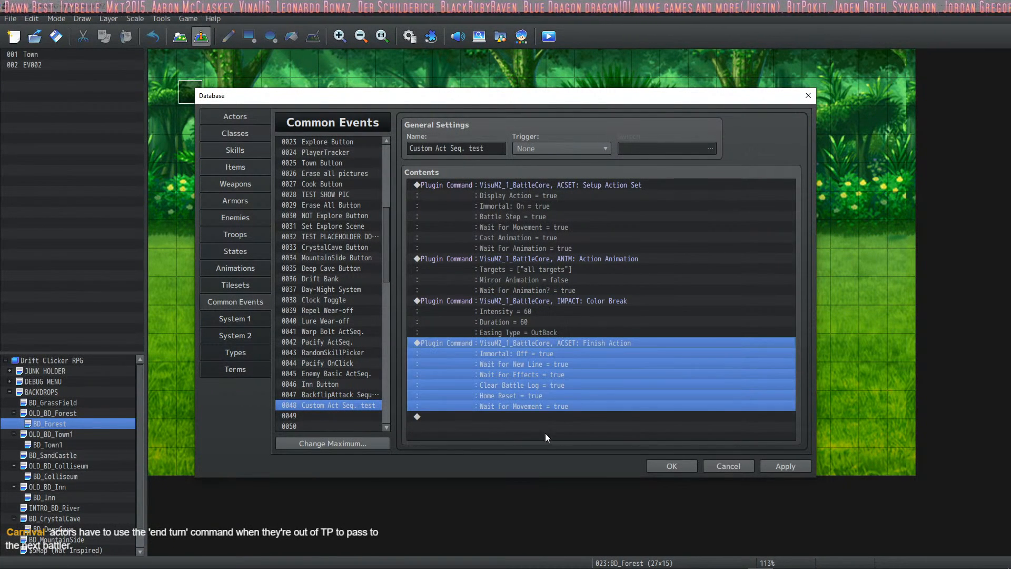
Append the VisuMZ_1_BattleCore plugin command IMPACT: Shockwave at Point to the common event, keeping its default arguments
{"action": "double_click", "coordinate": [545, 415]}
{"action": "left_click", "coordinate": [646, 437]}
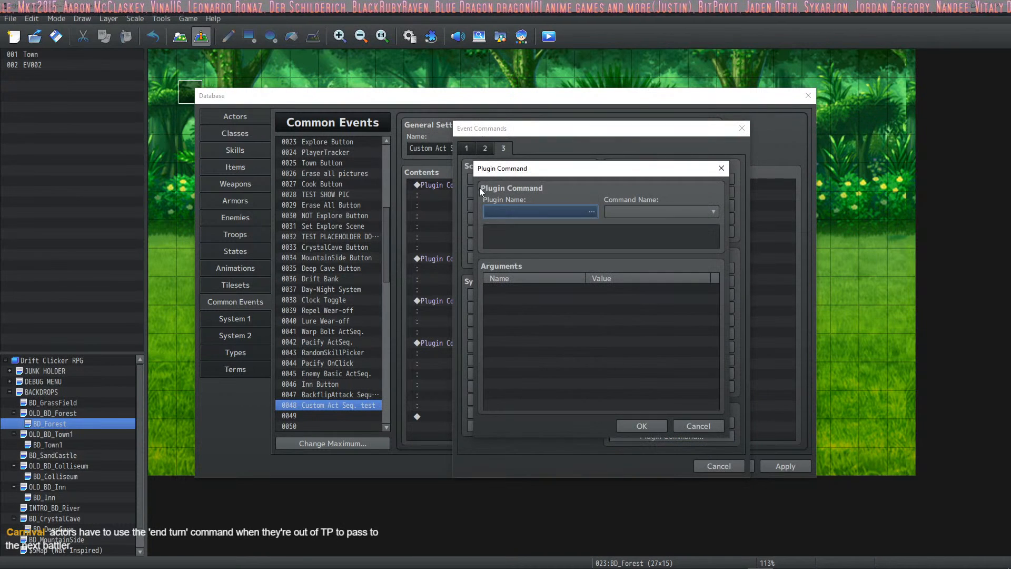
{"action": "left_click", "coordinate": [591, 211]}
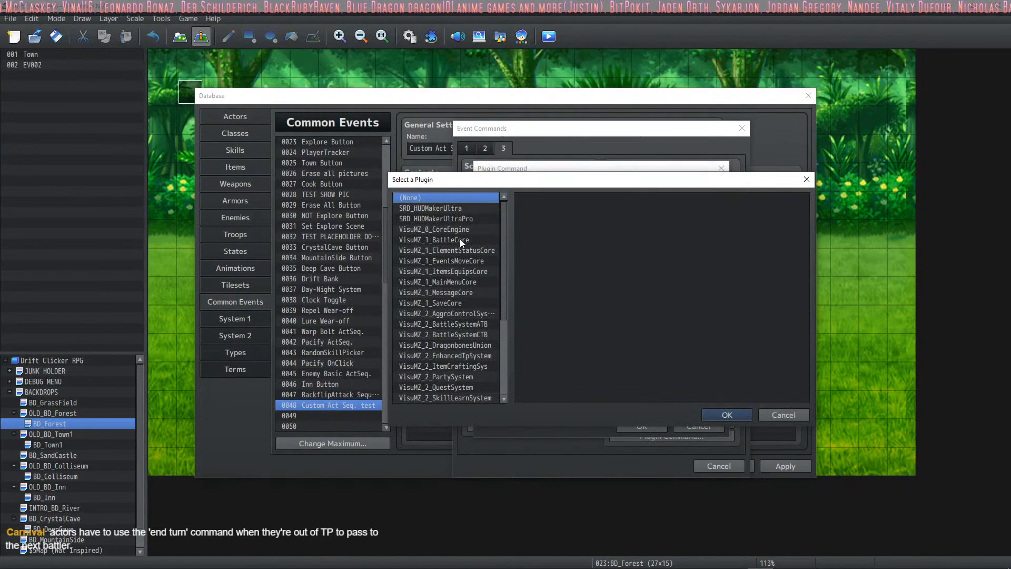
{"action": "key", "text": "Down"}
{"action": "key", "text": "Down"}
{"action": "key", "text": "Down"}
{"action": "key", "text": "Down"}
{"action": "left_click", "coordinate": [721, 415]}
{"action": "left_click", "coordinate": [696, 214]}
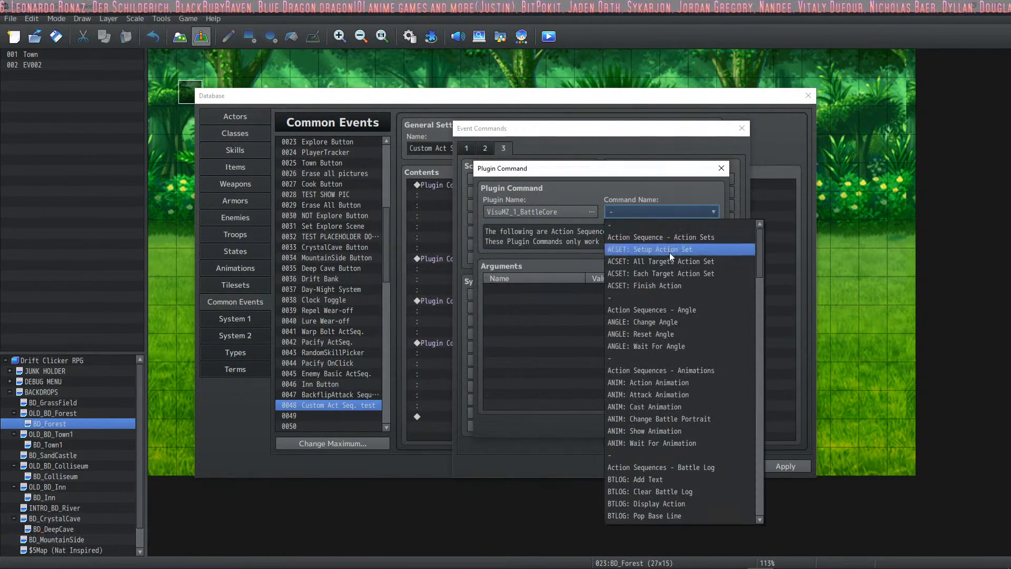
{"action": "scroll", "coordinate": [700, 332], "scroll_direction": "down", "scroll_amount": 15}
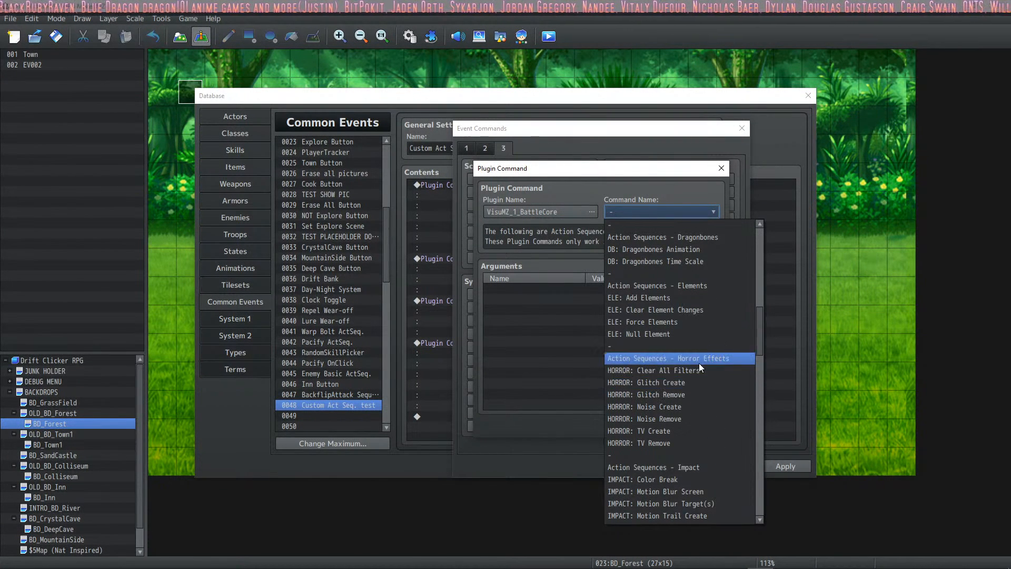
{"action": "scroll", "coordinate": [694, 427], "scroll_direction": "down", "scroll_amount": 2}
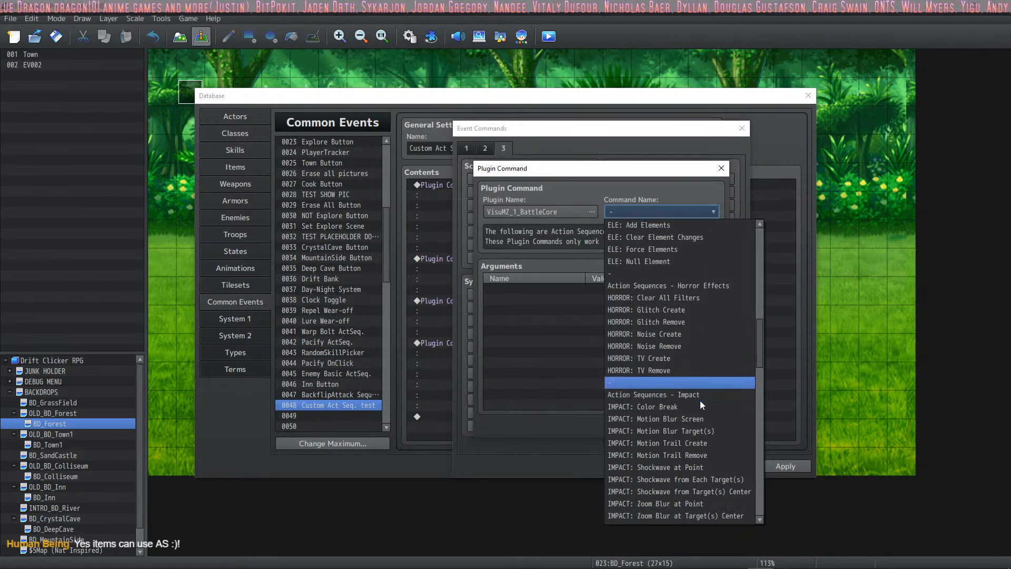
{"action": "scroll", "coordinate": [700, 400], "scroll_direction": "down", "scroll_amount": 1}
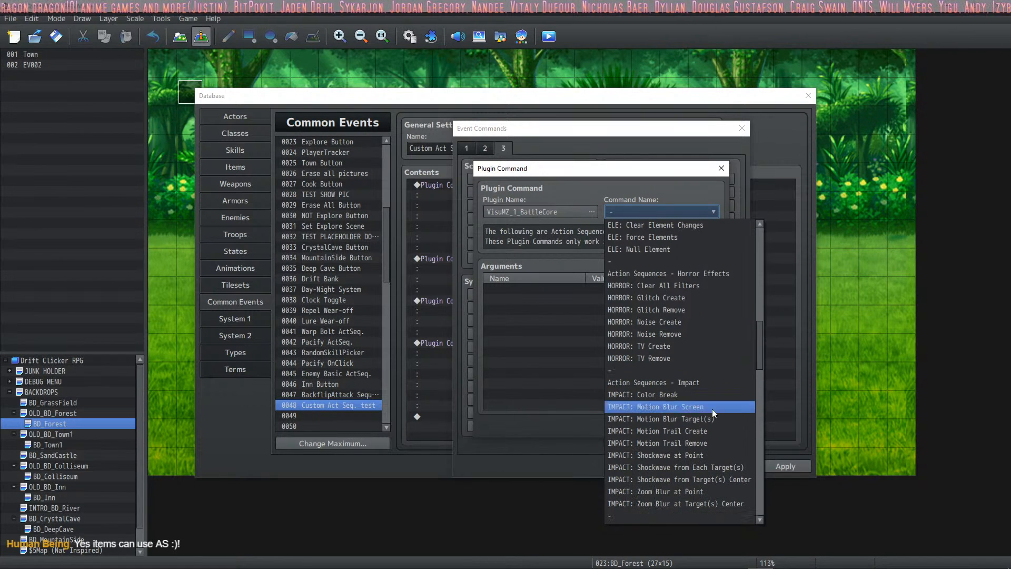
{"action": "left_click", "coordinate": [721, 457]}
{"action": "left_click", "coordinate": [642, 426]}
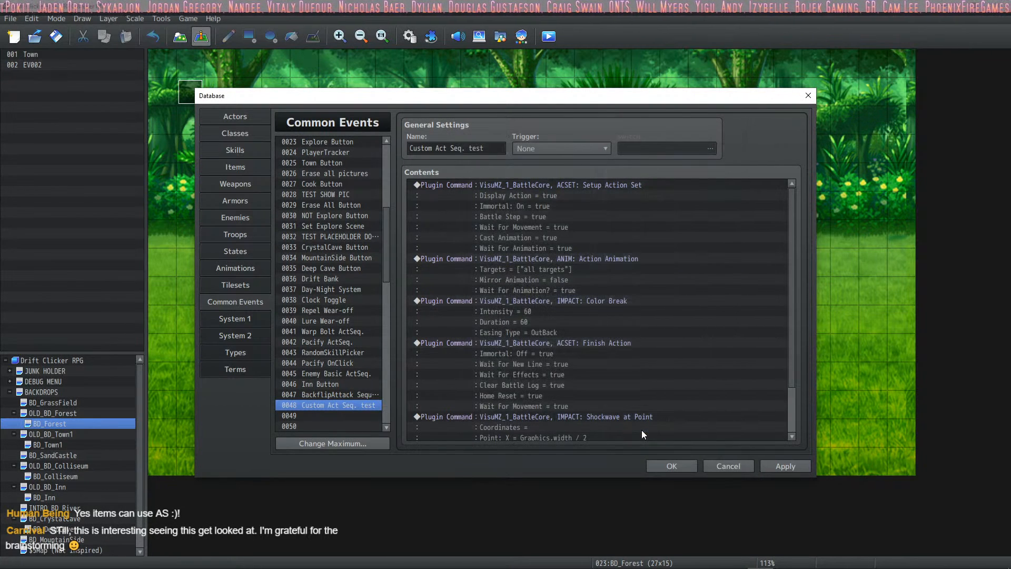
Move the Shockwave at Point command directly before Color Break, apply the change and close the database
{"action": "left_click", "coordinate": [596, 422]}
{"action": "key", "text": "Delete"}
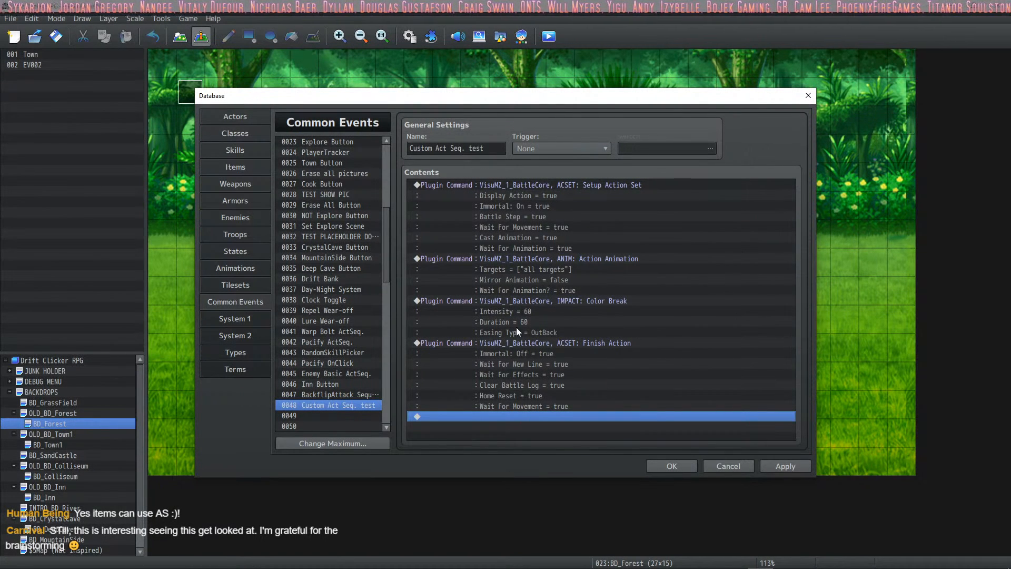
{"action": "left_click", "coordinate": [556, 298]}
{"action": "key", "text": "ctrl+v"}
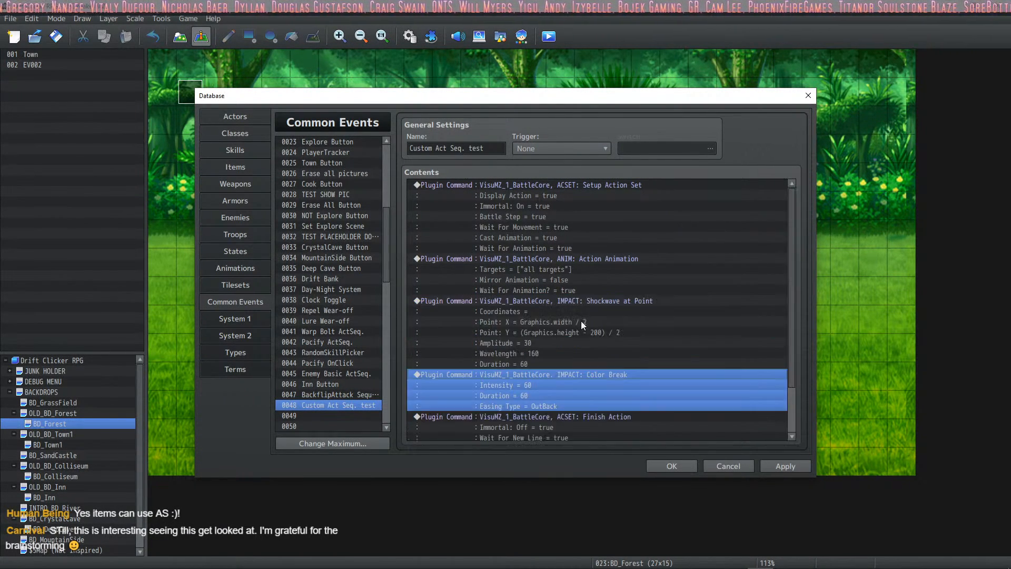
{"action": "left_click", "coordinate": [783, 468]}
{"action": "left_click", "coordinate": [658, 468]}
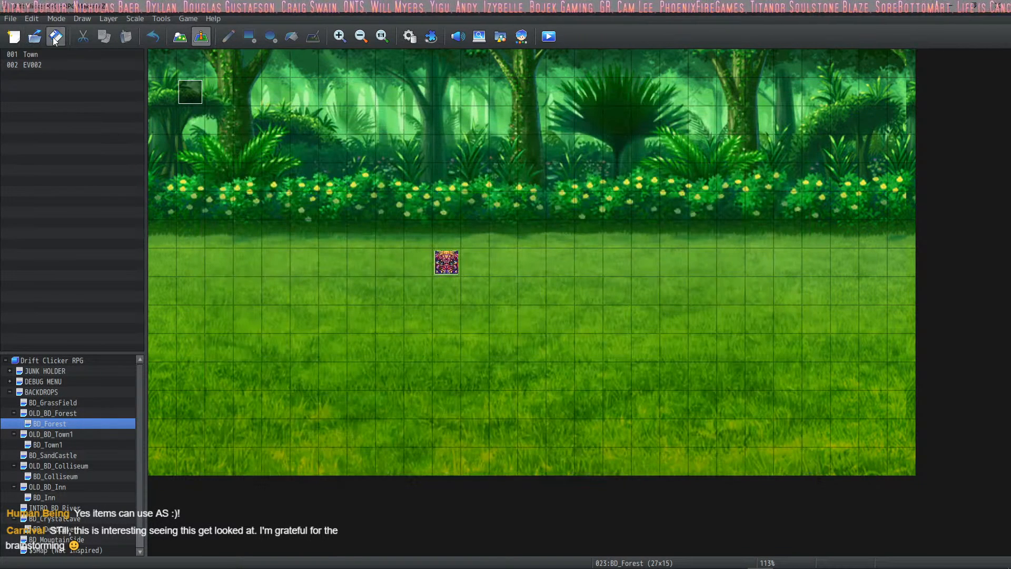
Playtest the game again and use the ITEM TP COST item on the player character twice in a Forest battle
{"action": "left_click", "coordinate": [549, 36]}
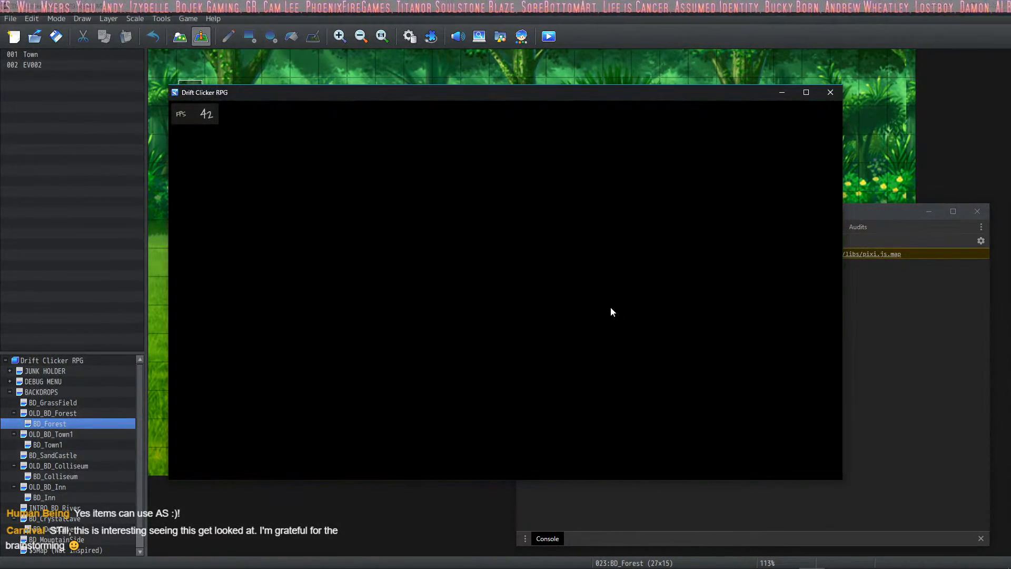
{"action": "scroll", "coordinate": [784, 458], "scroll_direction": "down", "scroll_amount": 2}
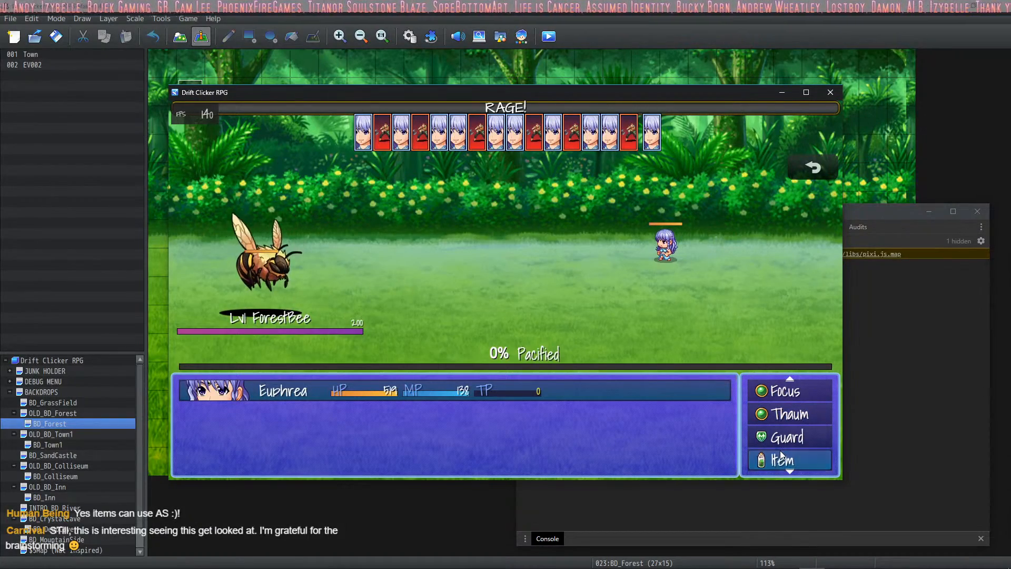
{"action": "left_click", "coordinate": [790, 461]}
{"action": "left_click", "coordinate": [605, 391]}
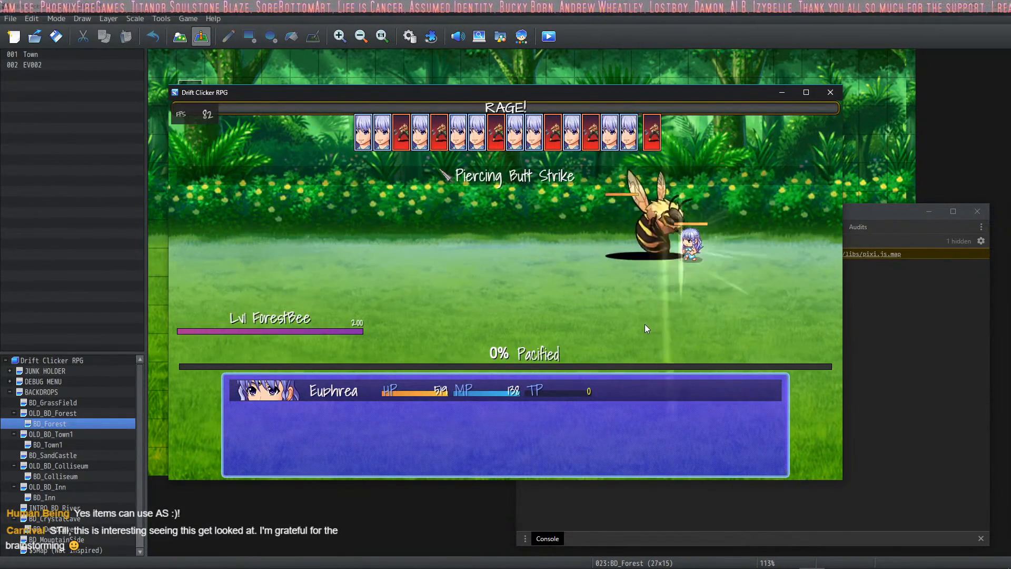
{"action": "left_click", "coordinate": [788, 459]}
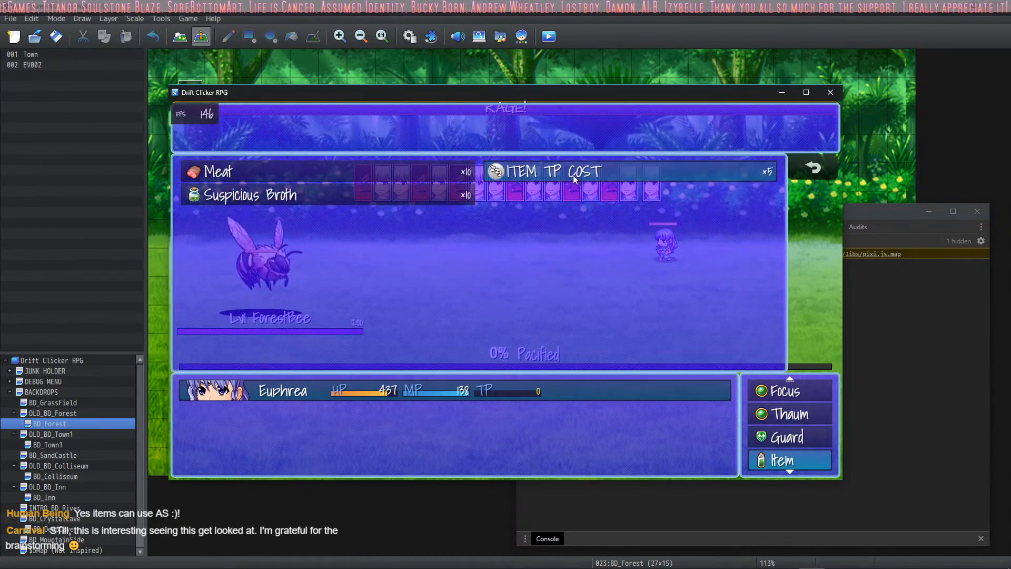
{"action": "left_click", "coordinate": [553, 171]}
{"action": "left_click", "coordinate": [605, 390]}
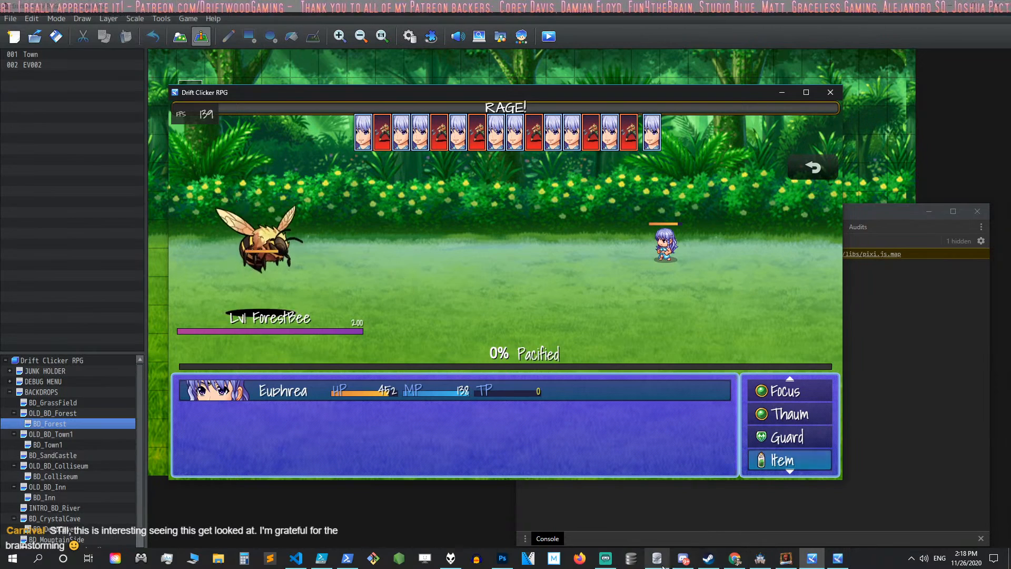
Switch to foobar2000, play the Battle8 track from the RPG Maker MZ Music Playlist and select Battle6
{"action": "left_click", "coordinate": [442, 553]}
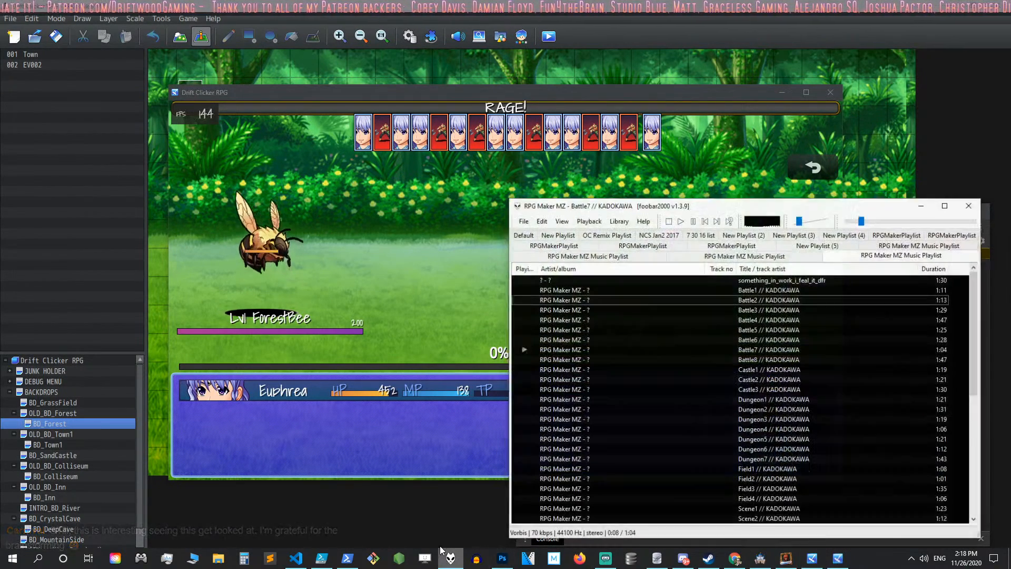
{"action": "double_click", "coordinate": [566, 360]}
{"action": "left_click", "coordinate": [567, 341]}
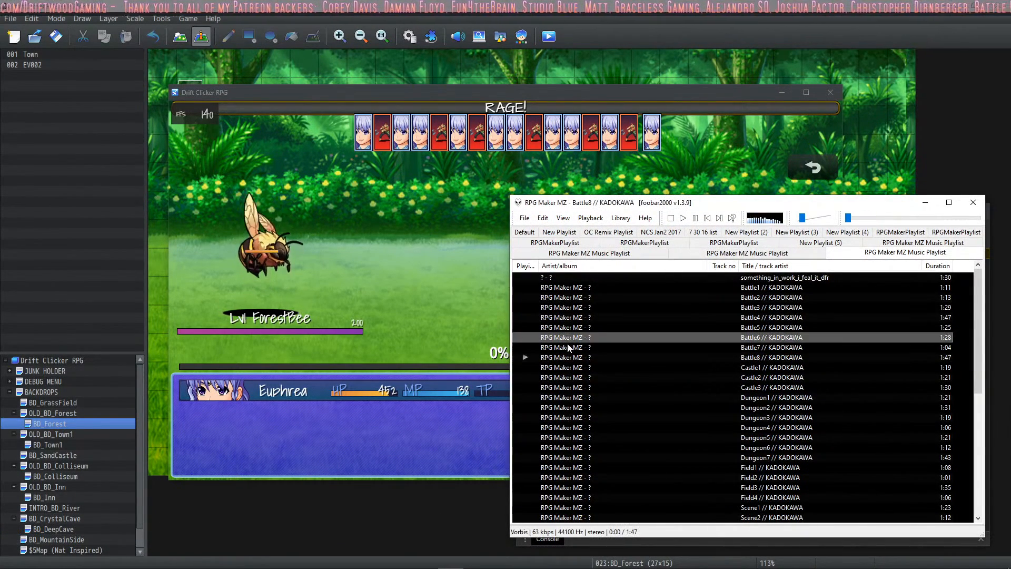
Remove the Battle7 track from the RPG Maker MZ Music Playlist and minimize foobar2000
{"action": "right_click", "coordinate": [568, 347]}
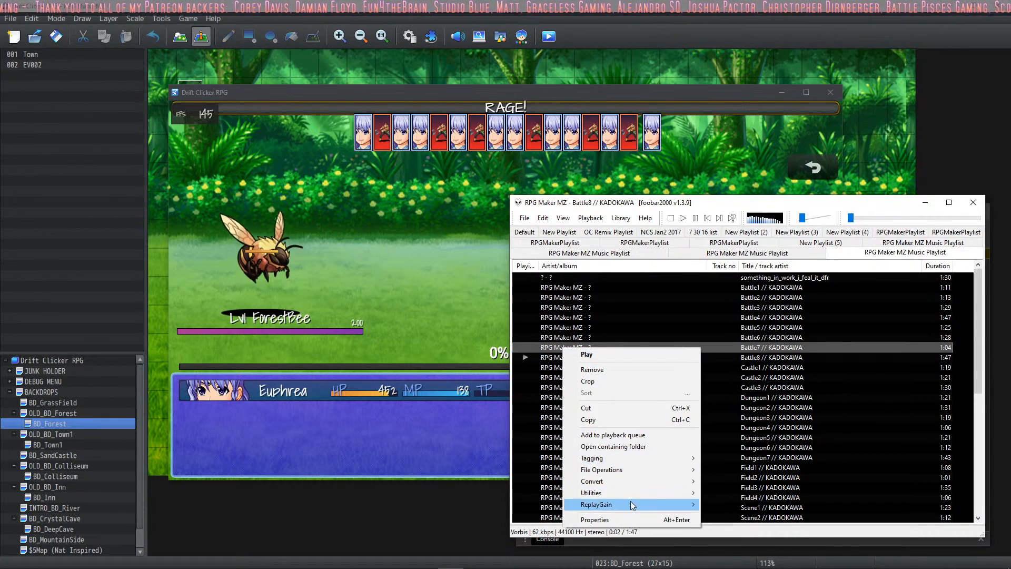
{"action": "left_click", "coordinate": [623, 370]}
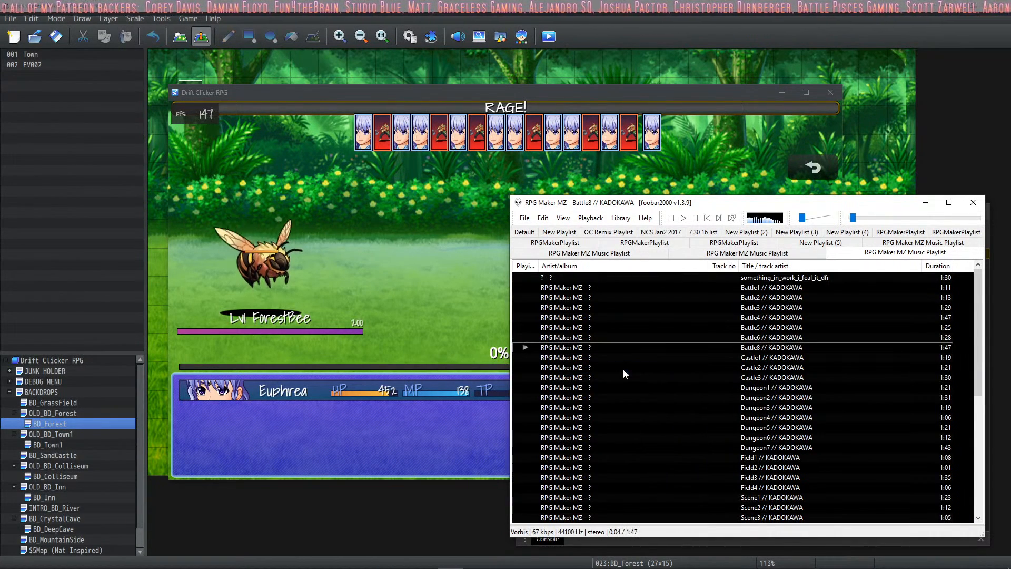
{"action": "left_click", "coordinate": [933, 203]}
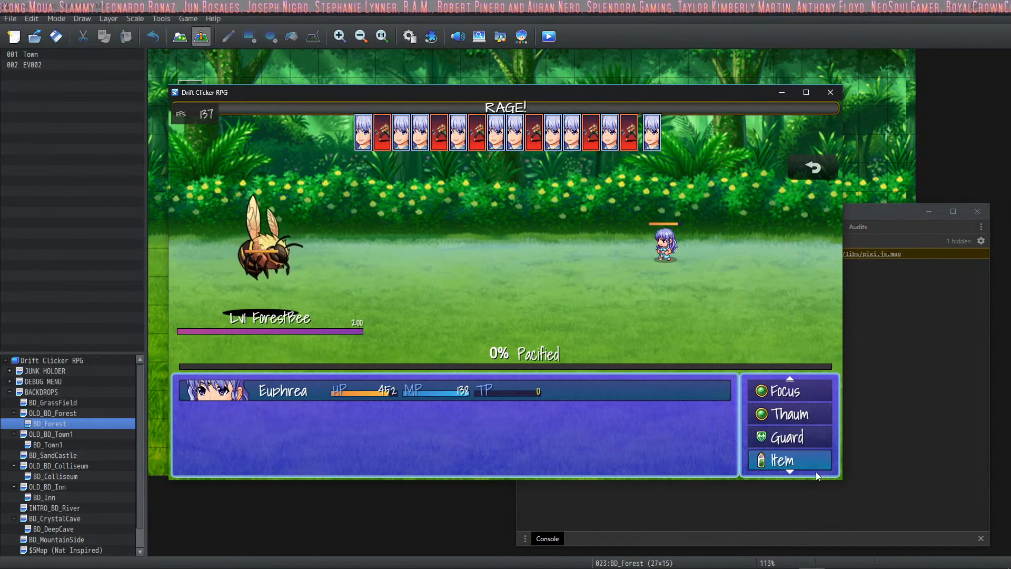
Close the playtest and name the empty common event 0049 "Item: Tonic" in the database
{"action": "left_click", "coordinate": [819, 96]}
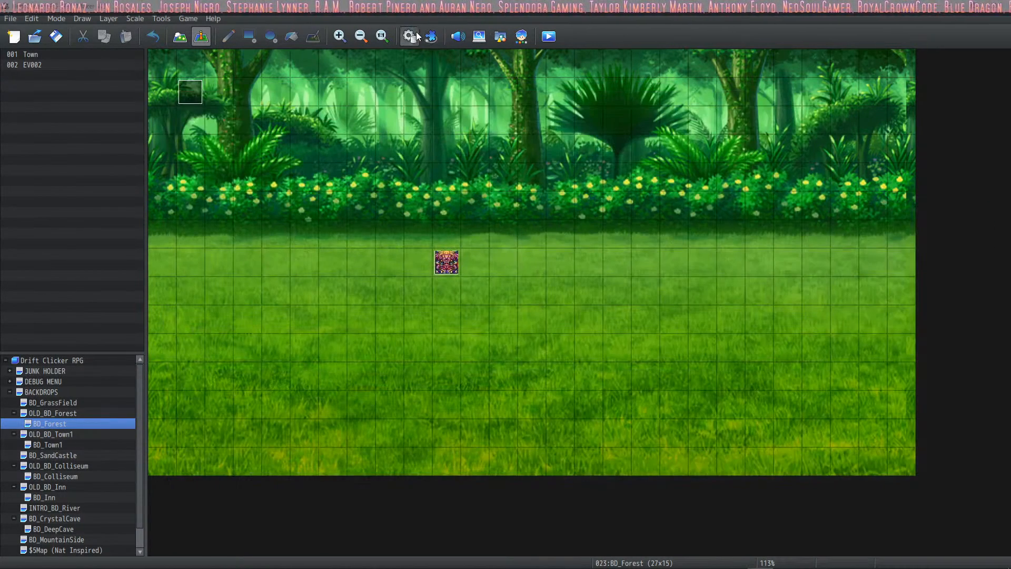
{"action": "left_click", "coordinate": [411, 34]}
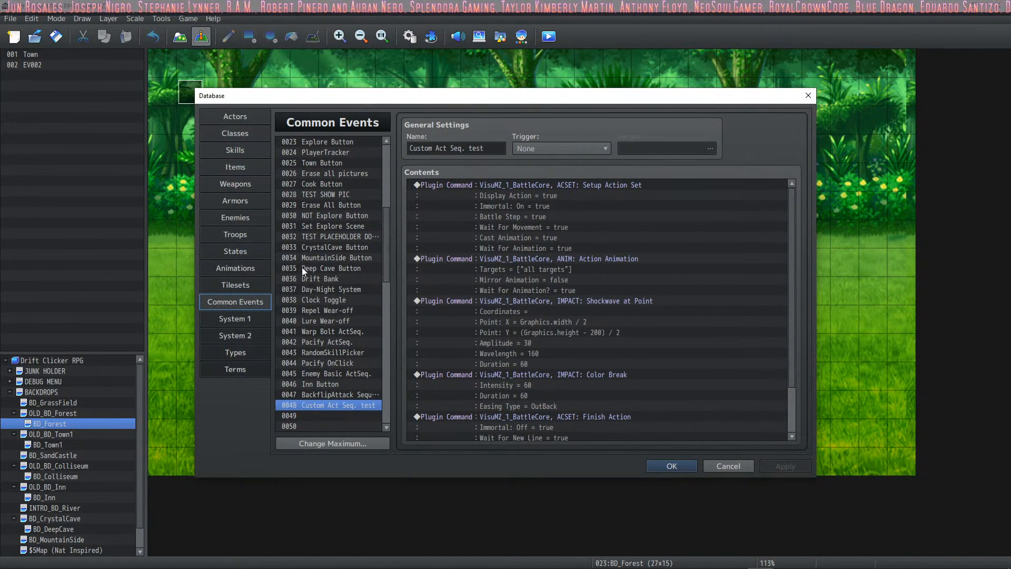
{"action": "left_click", "coordinate": [322, 415]}
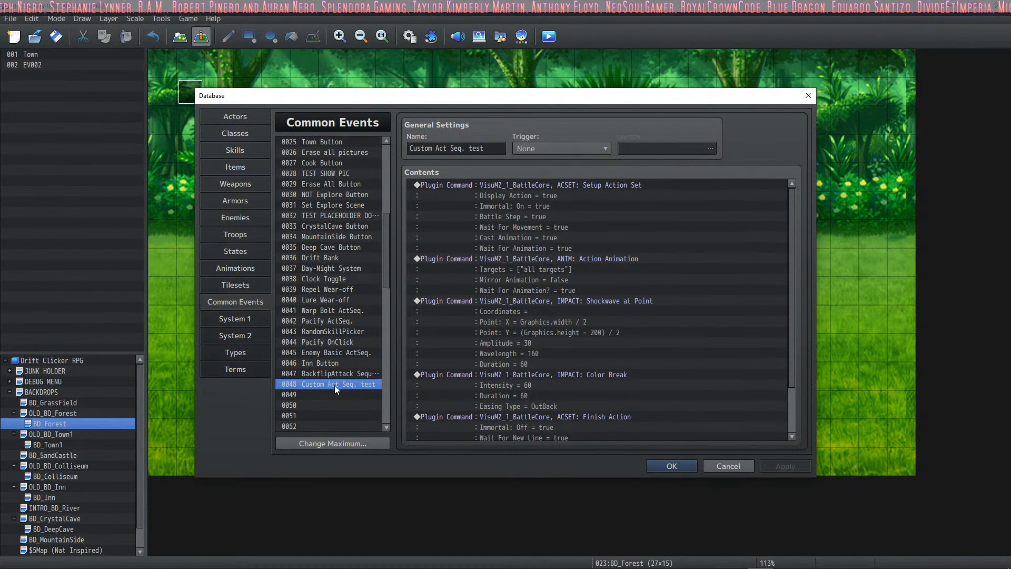
{"action": "left_click", "coordinate": [478, 152]}
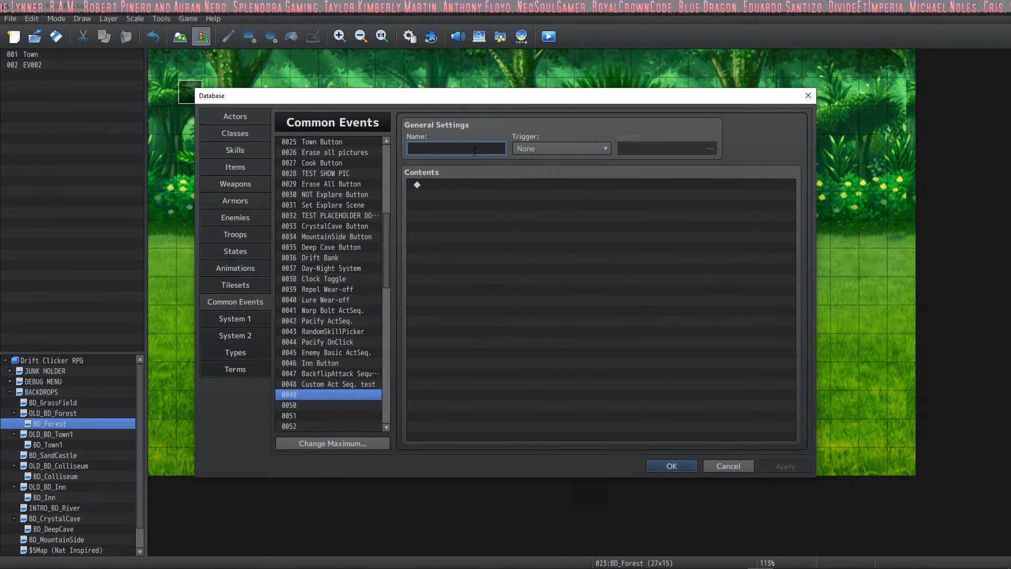
{"action": "type", "text": "Use"}
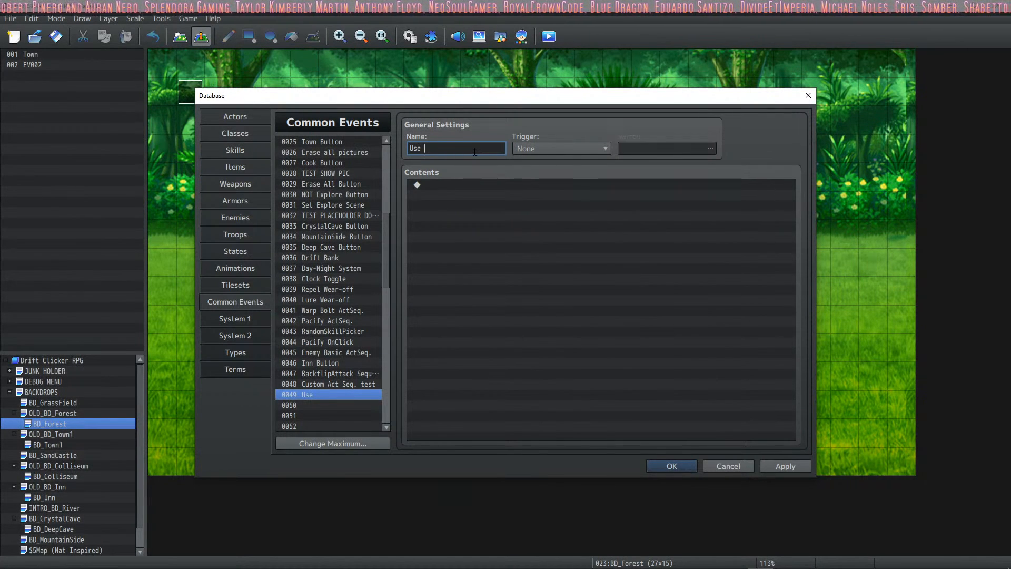
{"action": "key", "text": "BackSpace"}
{"action": "key", "text": "BackSpace"}
{"action": "key", "text": "BackSpace"}
{"action": "key", "text": "BackSpace"}
{"action": "key", "text": "BackSpace"}
{"action": "key", "text": "BackSpace"}
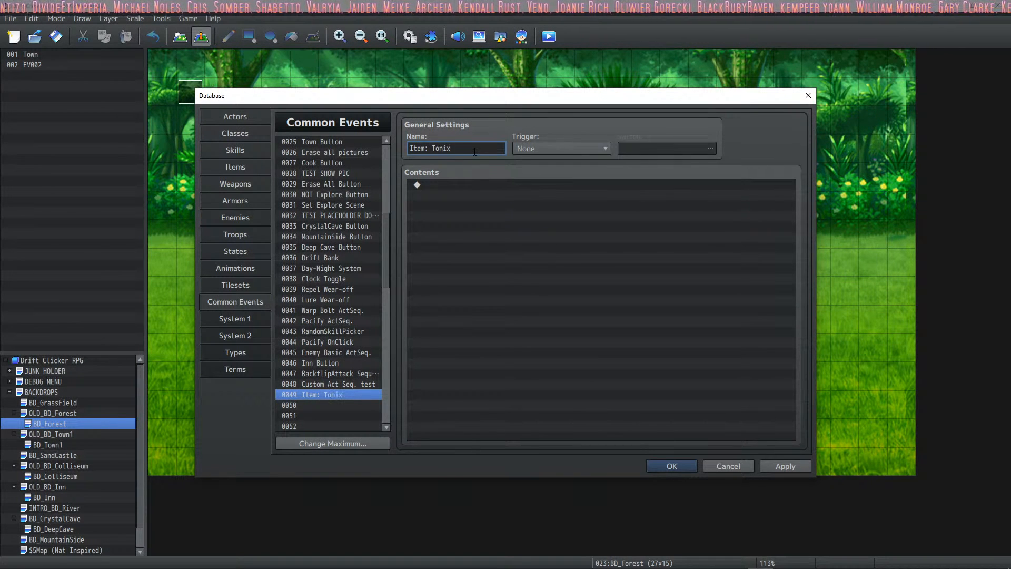
Start a Conditional Branch in the Item: Tonic common event with a Script condition reading $gameActors.actor
{"action": "left_click", "coordinate": [485, 189]}
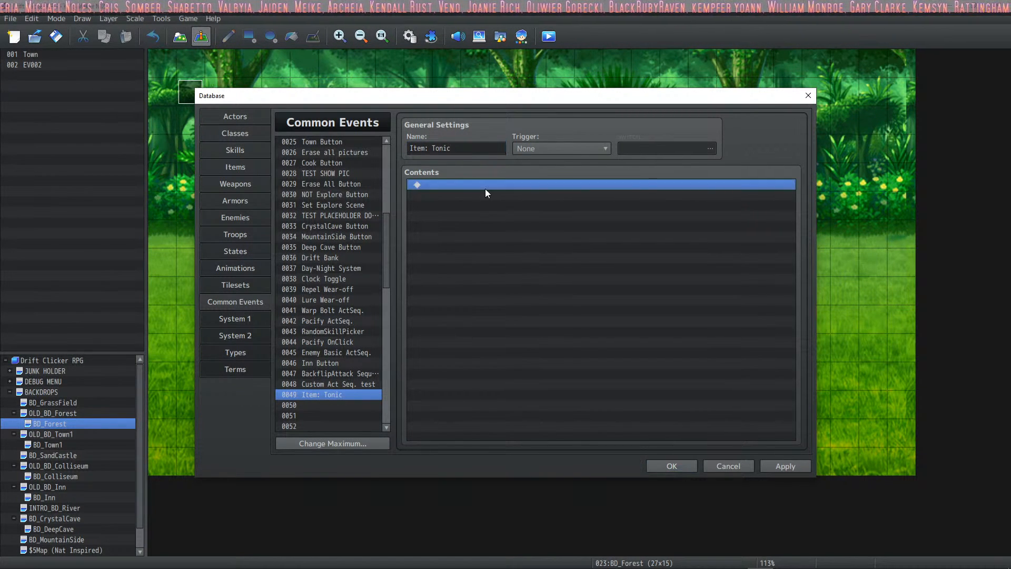
{"action": "double_click", "coordinate": [560, 185]}
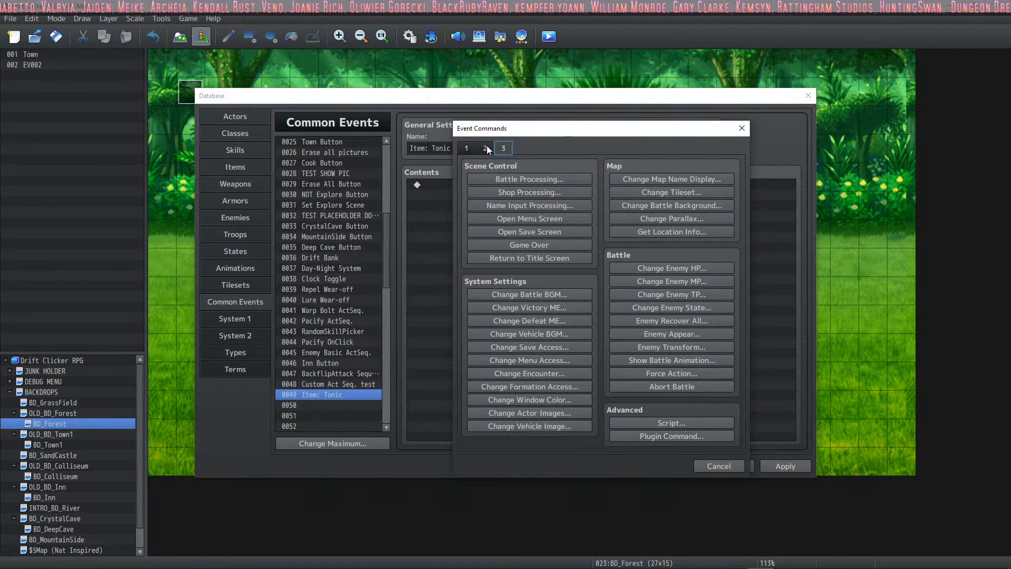
{"action": "left_click", "coordinate": [466, 148]}
{"action": "left_click", "coordinate": [529, 343]}
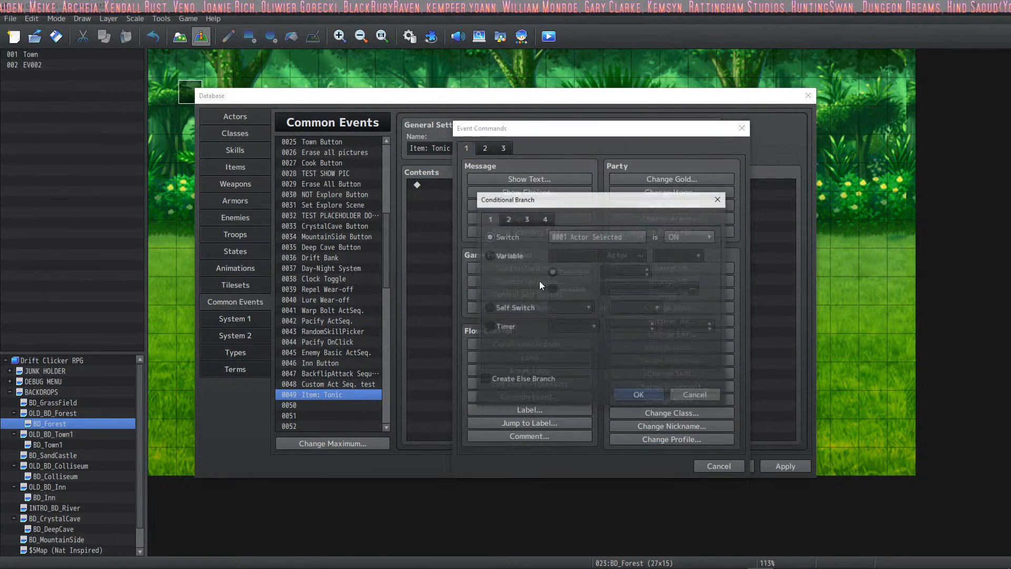
{"action": "left_click", "coordinate": [508, 219]}
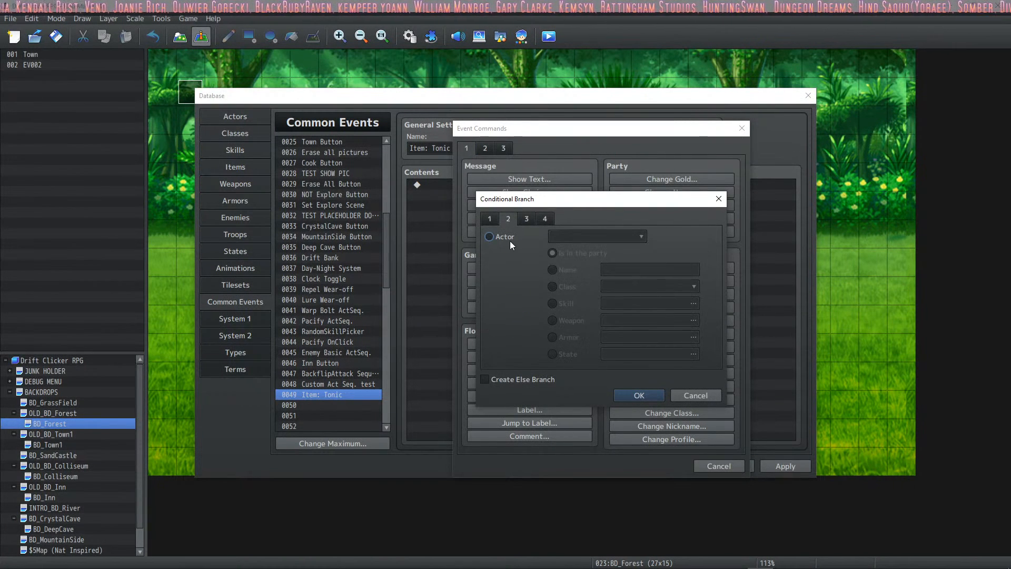
{"action": "left_click", "coordinate": [507, 237]}
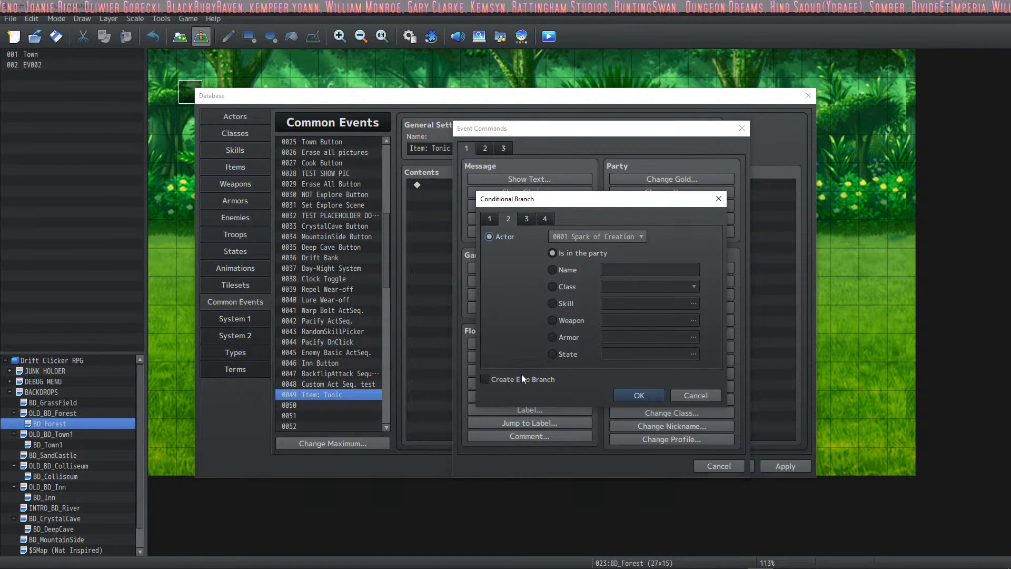
{"action": "left_click", "coordinate": [527, 219]}
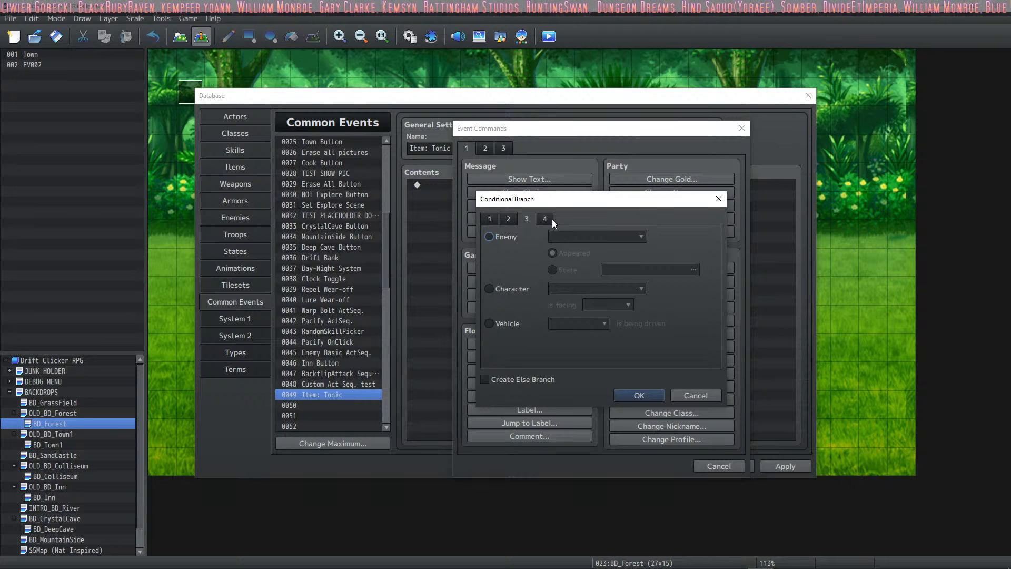
{"action": "left_click", "coordinate": [544, 218]}
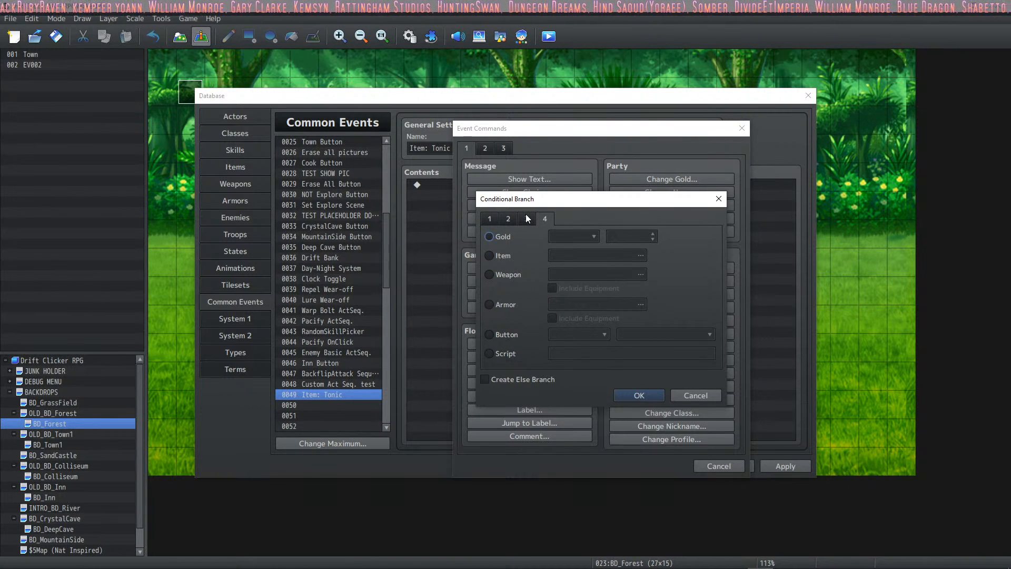
{"action": "left_click", "coordinate": [525, 214]}
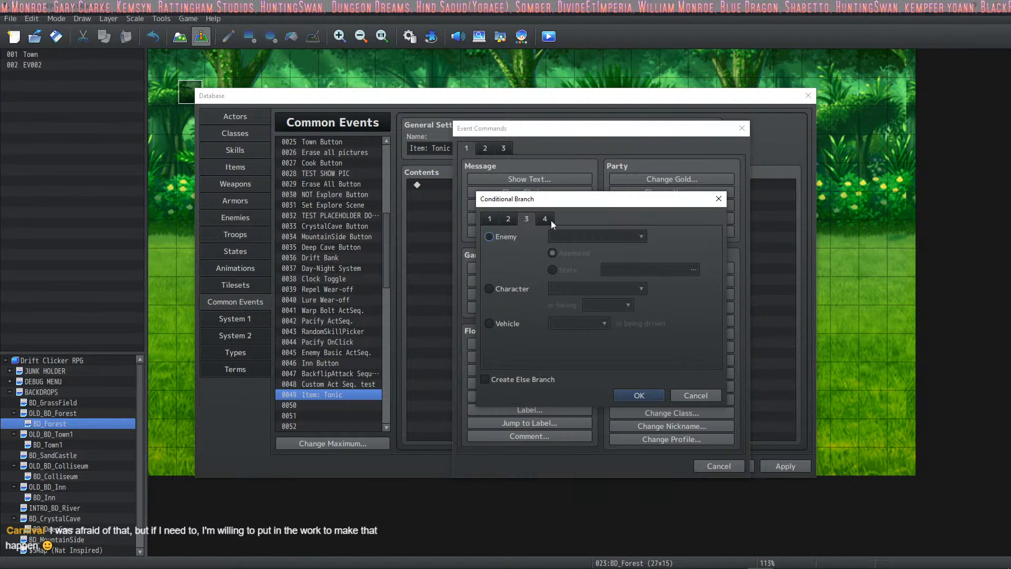
{"action": "left_click", "coordinate": [551, 219]}
{"action": "left_click", "coordinate": [505, 353]}
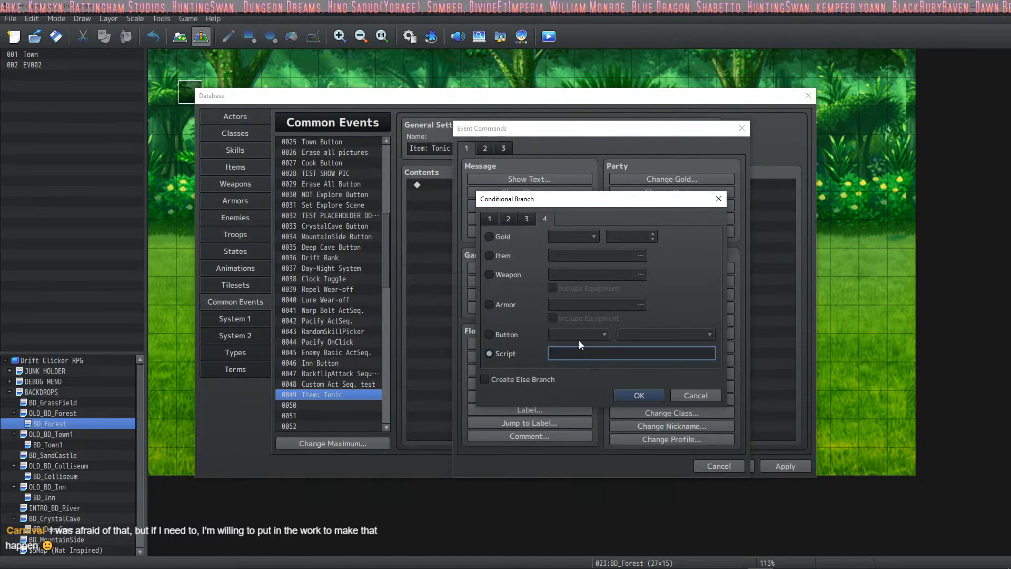
{"action": "type", "text": "$gameActors.actor"}
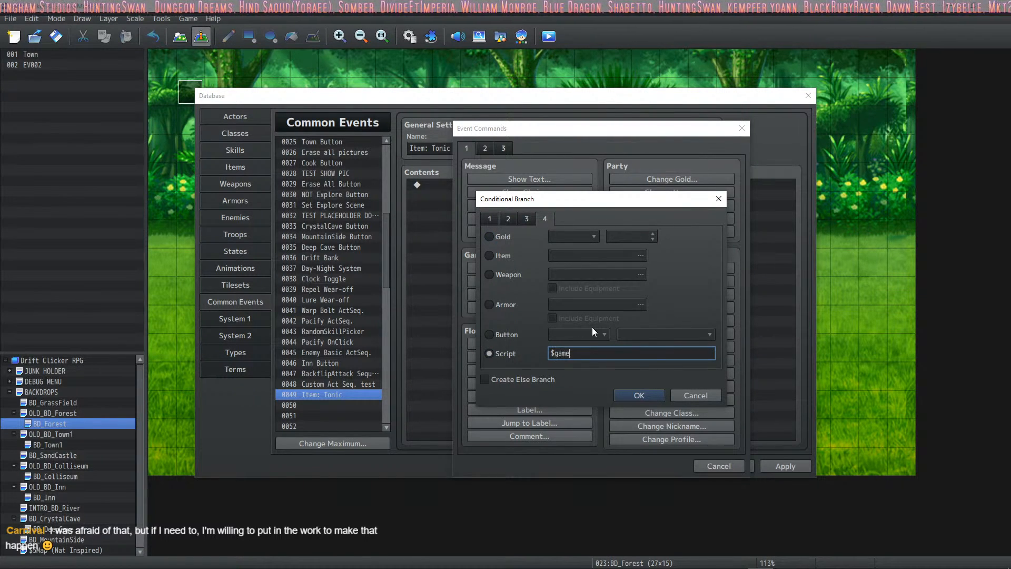
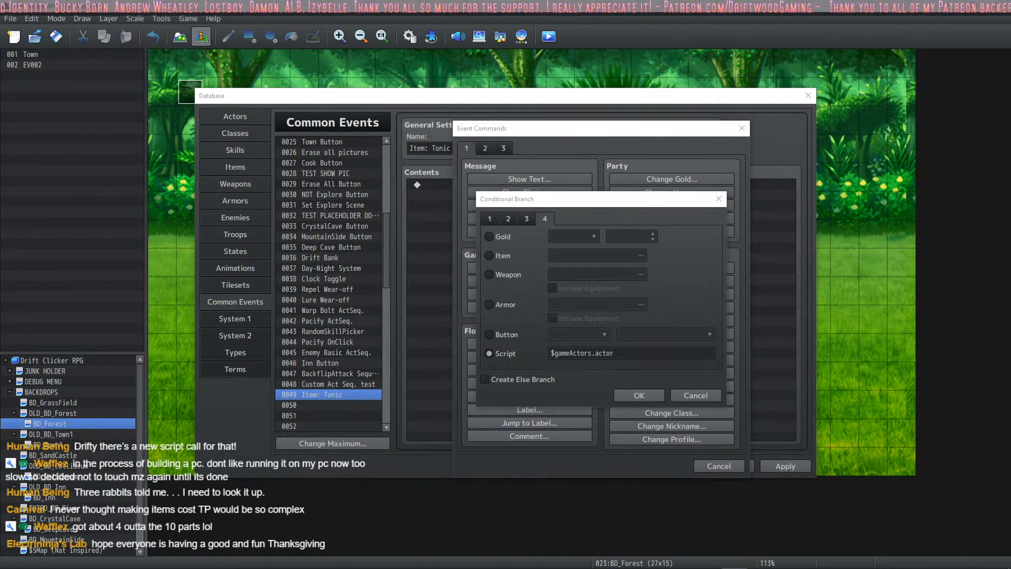
Switch to the RPG Maker MZ Script Call Reference spreadsheet, look through its Database script calls and return to the editor
{"action": "key", "text": "alt+Tab"}
{"action": "scroll", "coordinate": [506, 216], "scroll_direction": "down", "scroll_amount": 4}
{"action": "scroll", "coordinate": [493, 223], "scroll_direction": "up", "scroll_amount": 4}
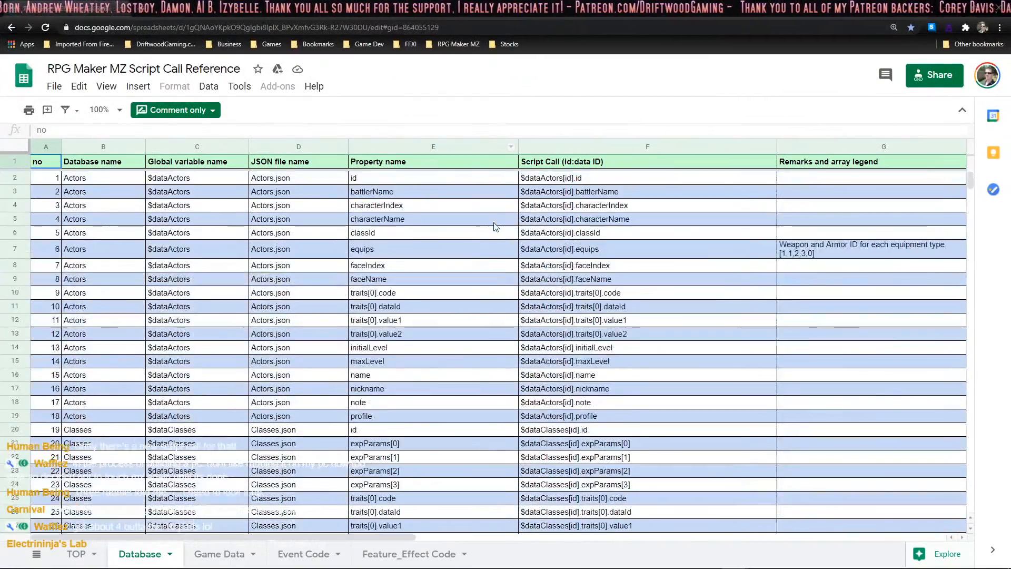
{"action": "scroll", "coordinate": [494, 226], "scroll_direction": "down", "scroll_amount": 20}
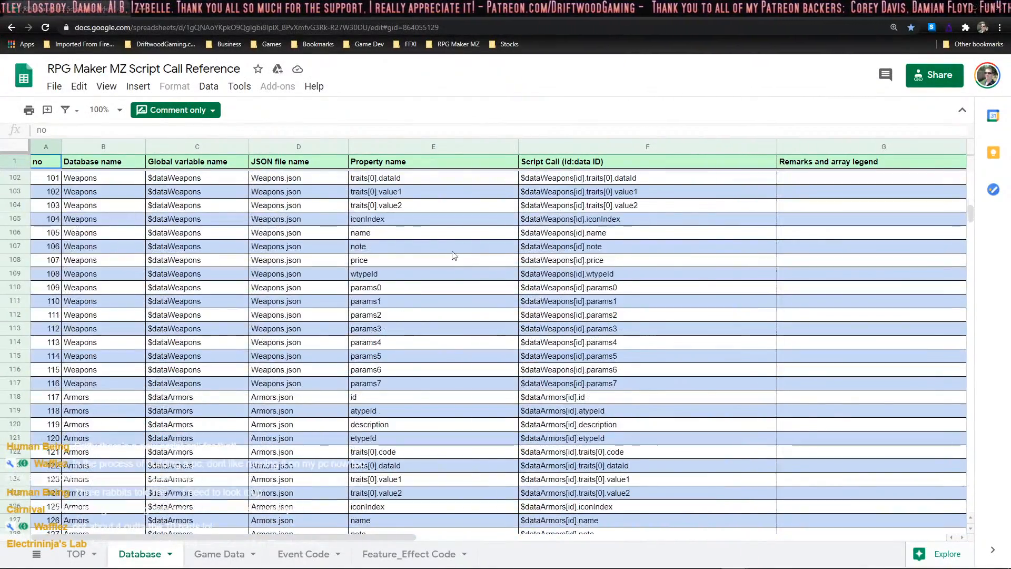
{"action": "scroll", "coordinate": [454, 255], "scroll_direction": "down", "scroll_amount": 11}
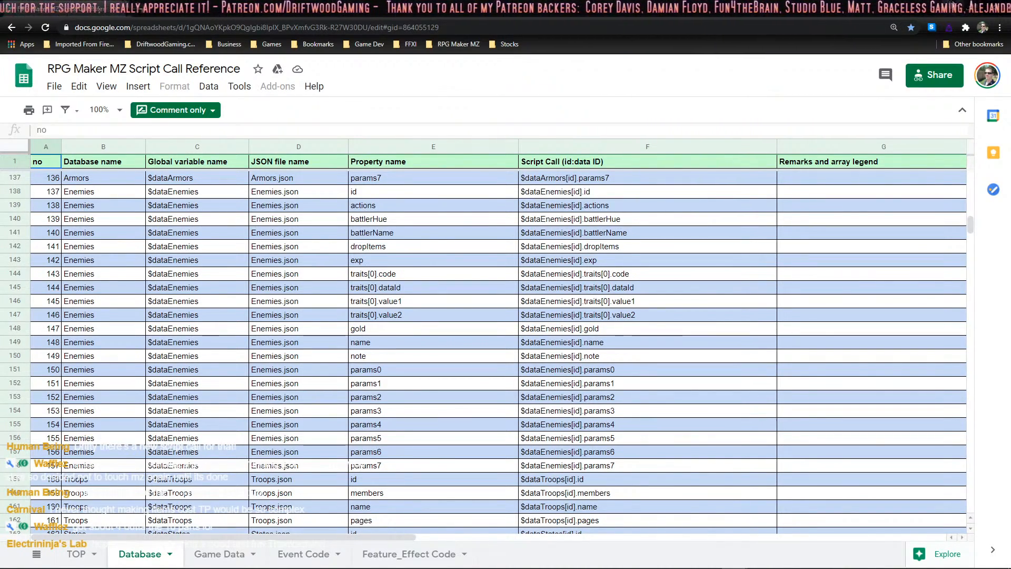
{"action": "key", "text": "alt+Tab"}
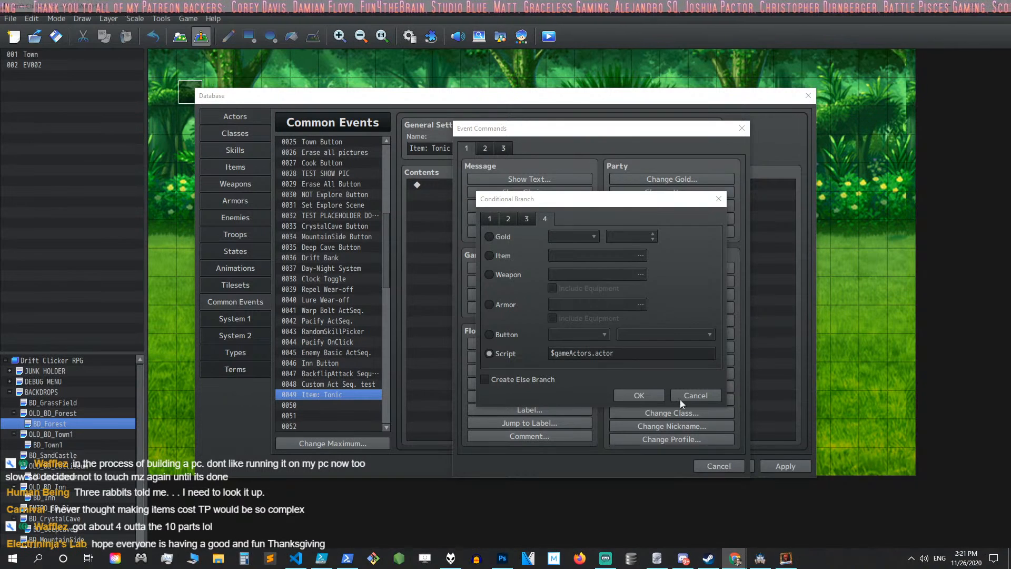
Complete the branch's script condition as $gameActors.actor(x).tp >= 10
{"action": "left_click", "coordinate": [635, 353]}
{"action": "left_click", "coordinate": [634, 353]}
{"action": "type", "text": "()"}
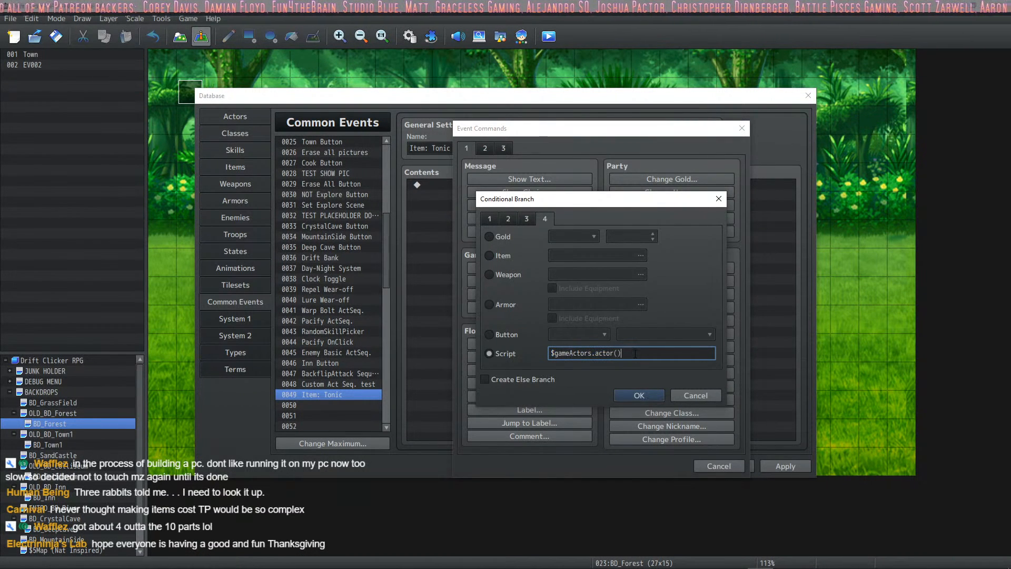
{"action": "key", "text": "Left"}
{"action": "type", "text": "x"}
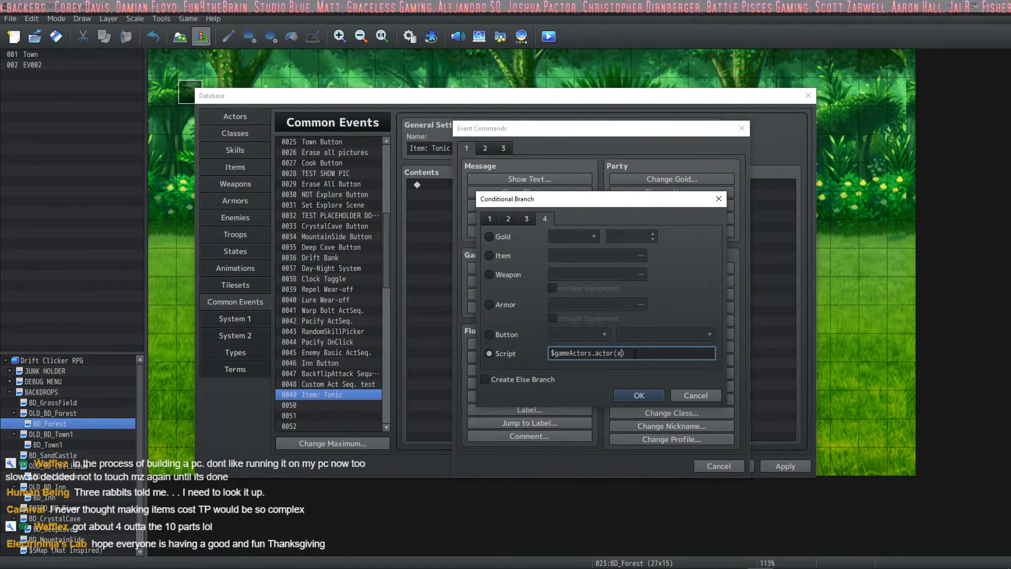
{"action": "key", "text": "shift+Left"}
{"action": "key", "text": "Right"}
{"action": "key", "text": "Right"}
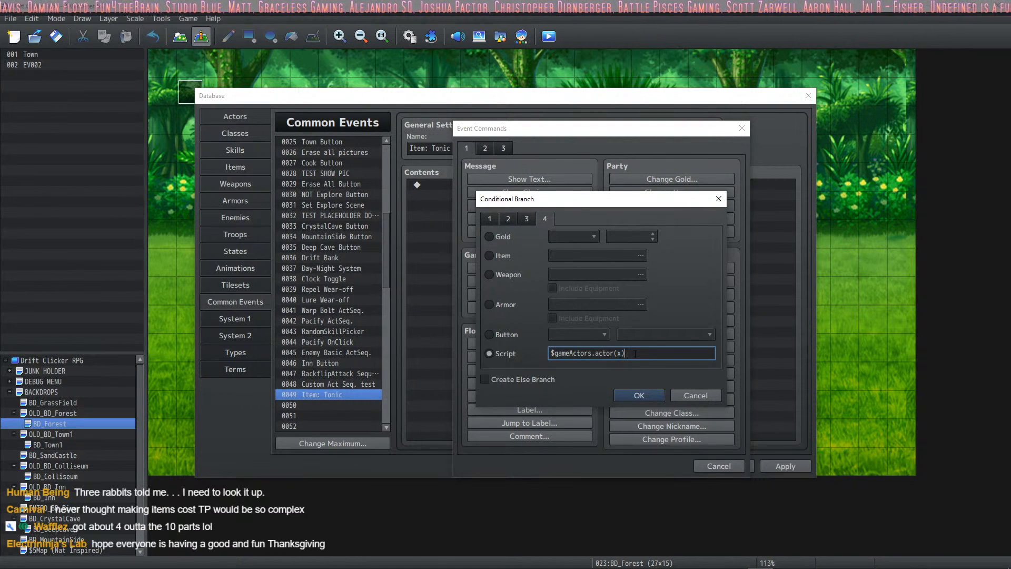
{"action": "type", "text": ".tp"}
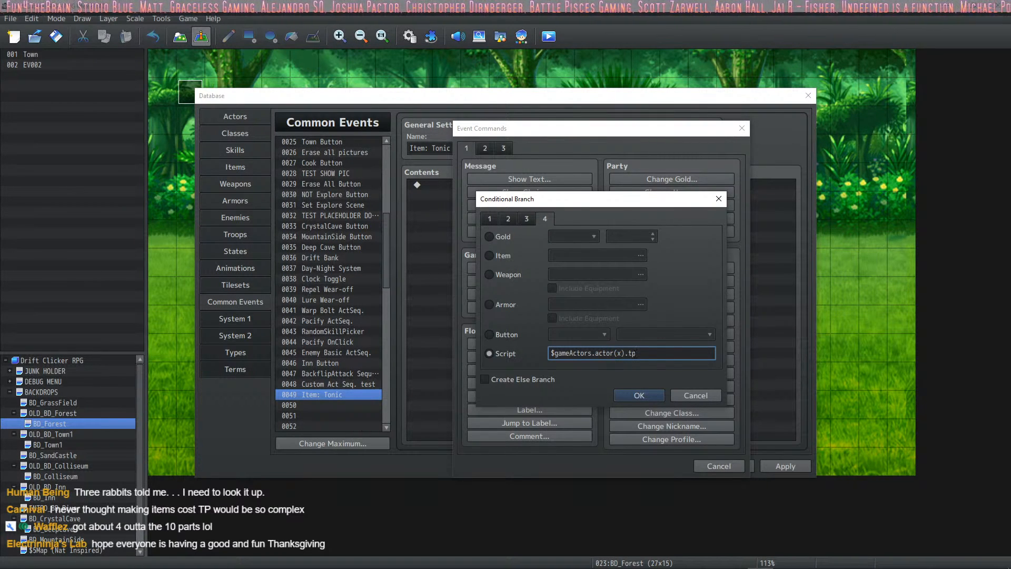
{"action": "type", "text": " >"}
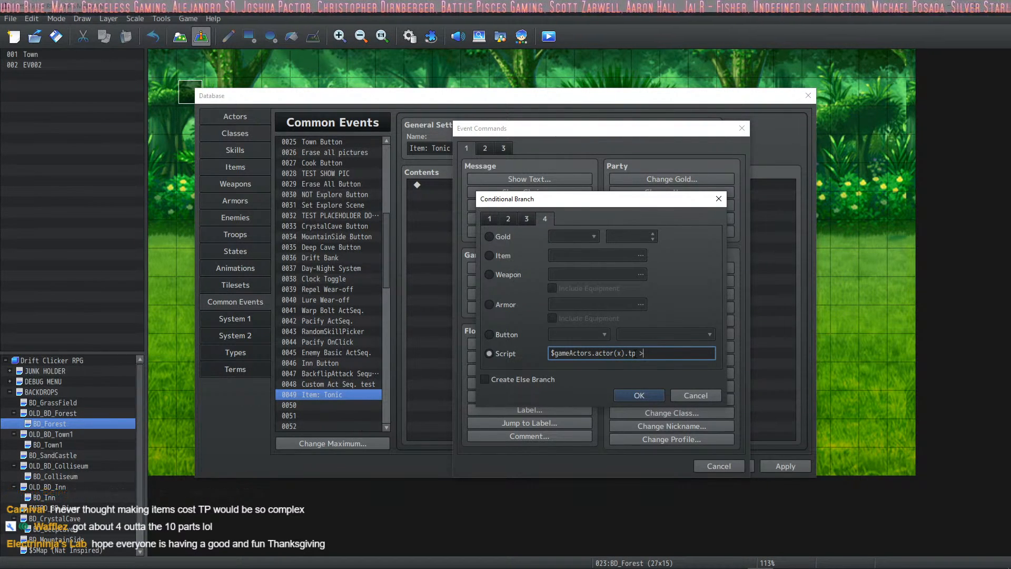
{"action": "type", "text": "= y"}
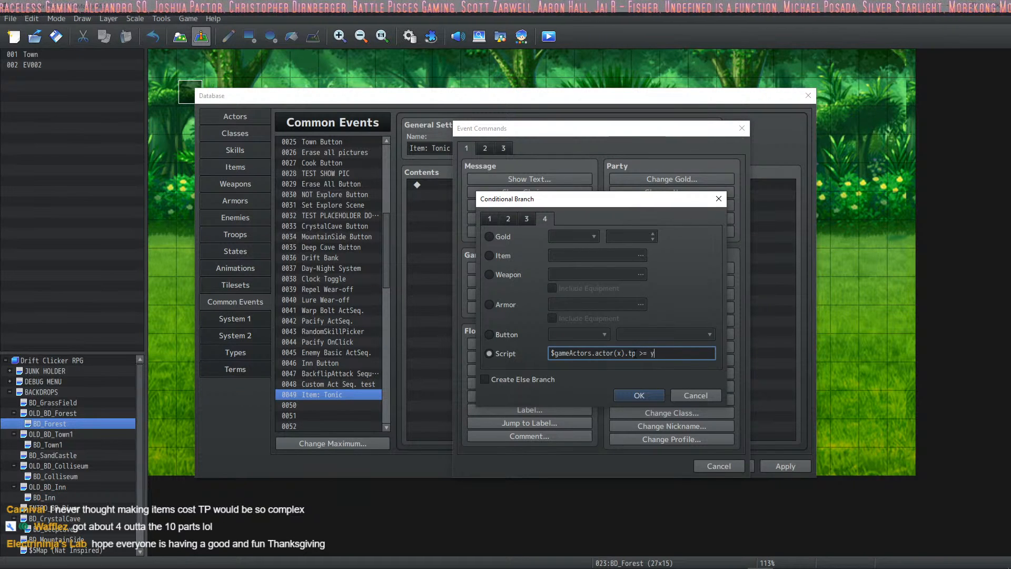
{"action": "key", "text": "BackSpace"}
{"action": "type", "text": "10"}
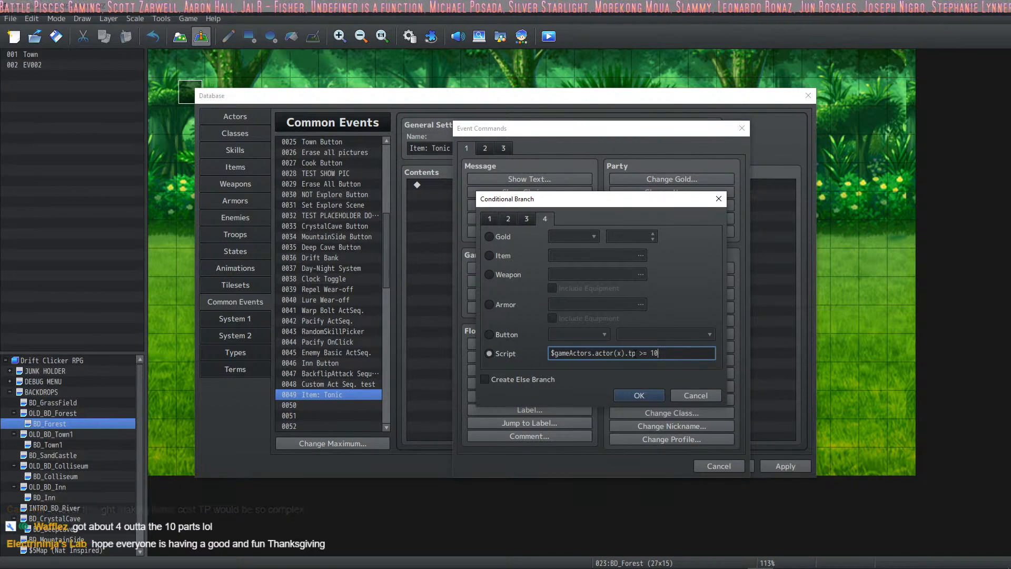
Switch to foobar2000, check the name of the track being played and minimize the player
{"action": "mouse_move", "coordinate": [630, 563]}
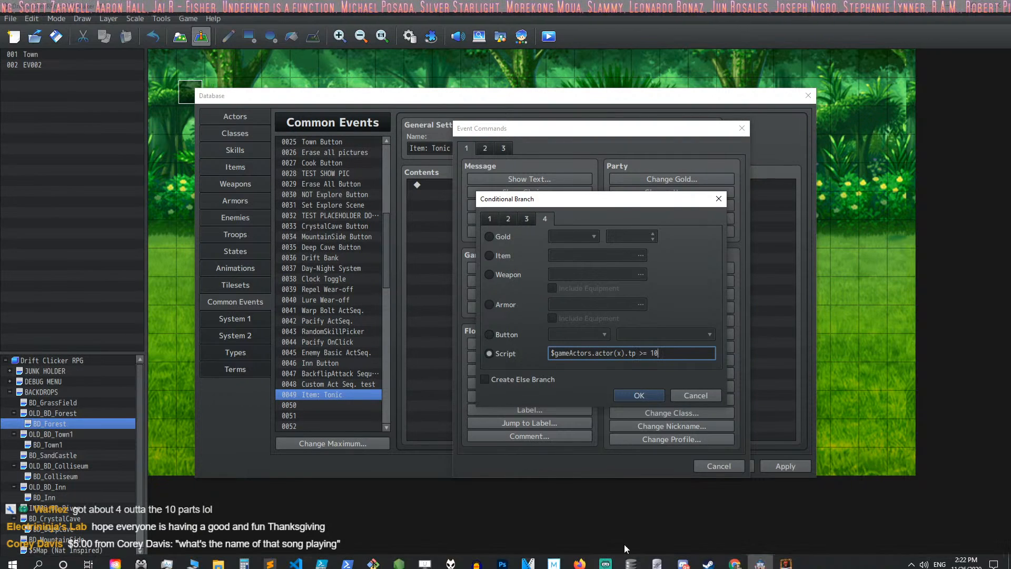
{"action": "left_click", "coordinate": [450, 558]}
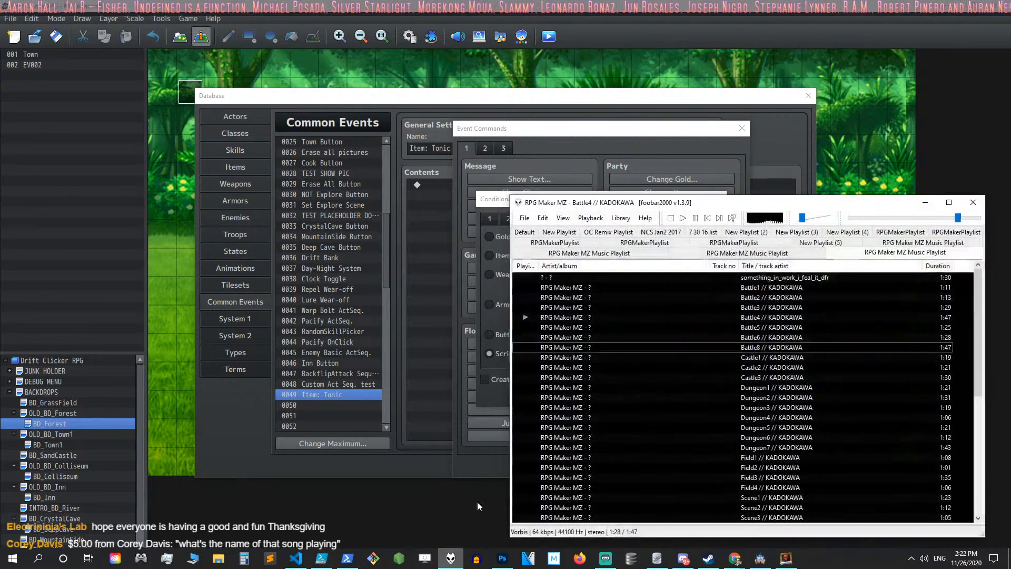
{"action": "left_click", "coordinate": [687, 323]}
{"action": "left_click", "coordinate": [698, 316]}
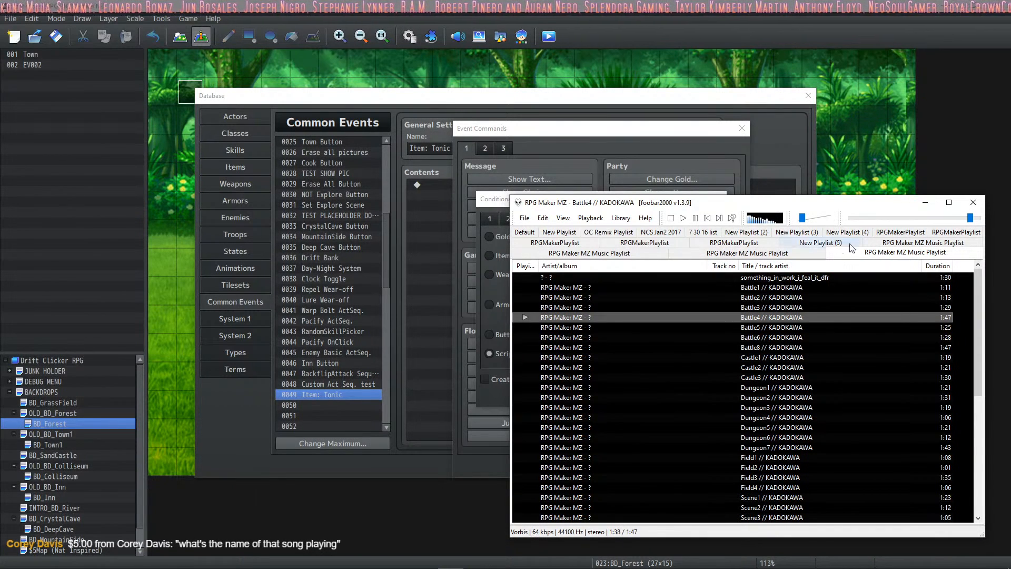
{"action": "left_click", "coordinate": [927, 200]}
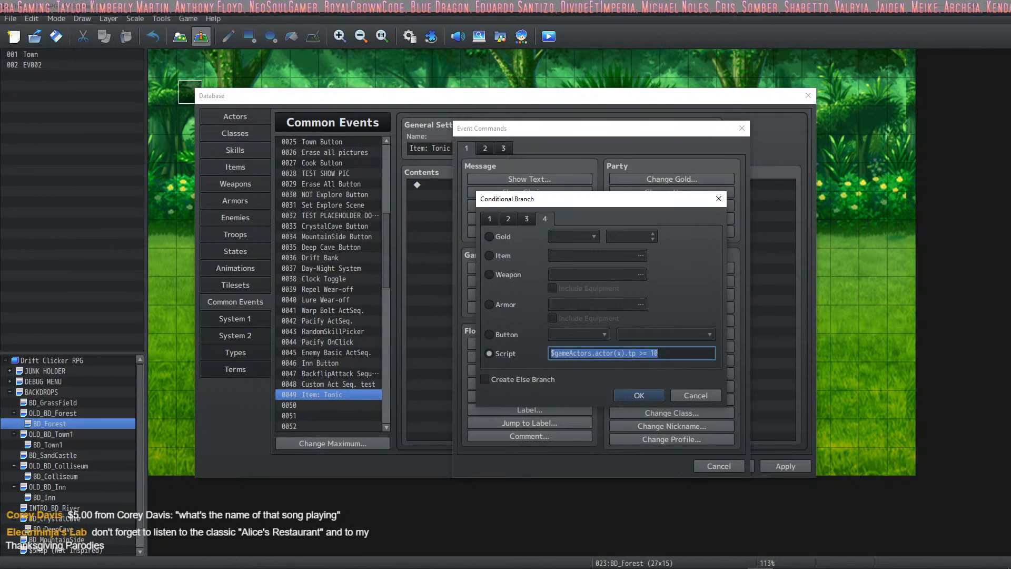
Discard the scripted Conditional Branch without adding it to the Item: Tonic common event
{"action": "left_click", "coordinate": [682, 350]}
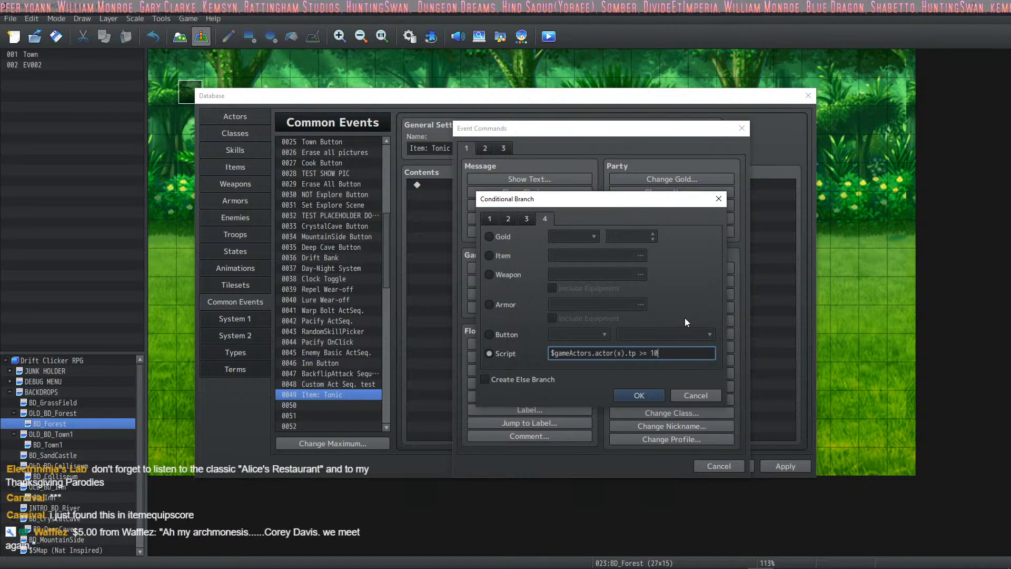
{"action": "left_click", "coordinate": [705, 397]}
{"action": "left_click", "coordinate": [719, 465]}
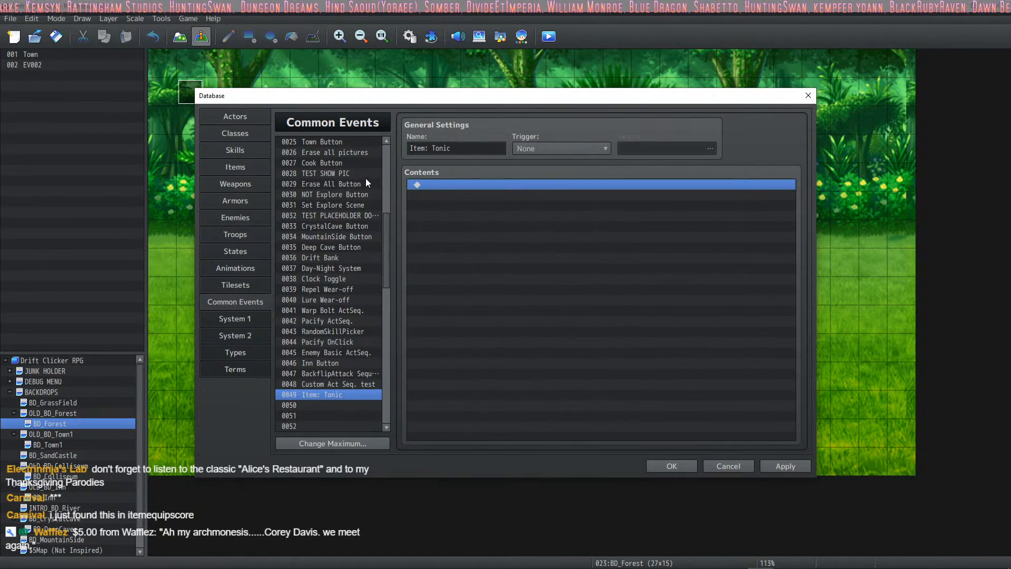
Remove the Custom Act Seq. test common event effect and the <Custom Action Sequence> notetag from the ITEM TP COST item
{"action": "left_click", "coordinate": [245, 166]}
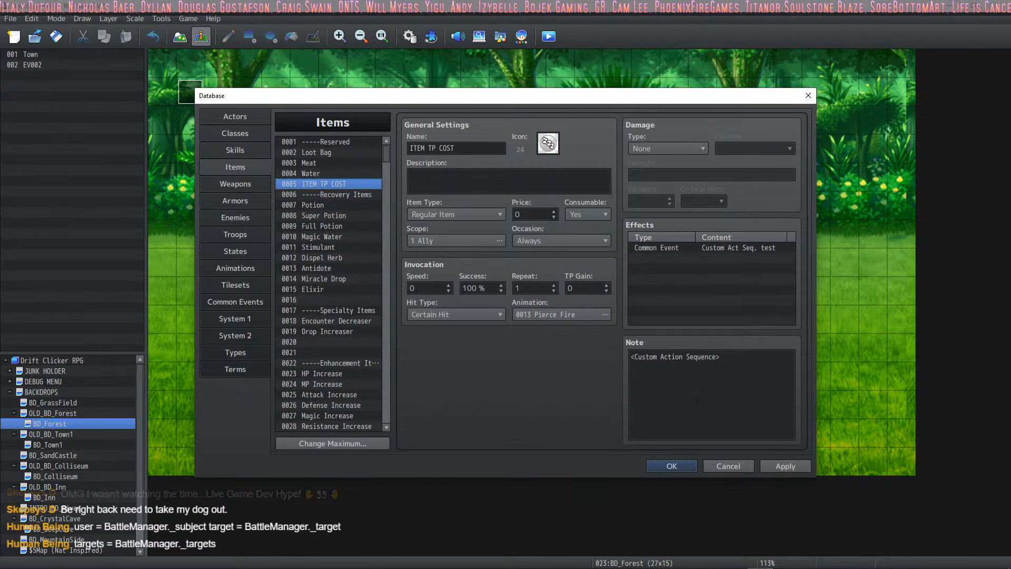
{"action": "left_click", "coordinate": [716, 251]}
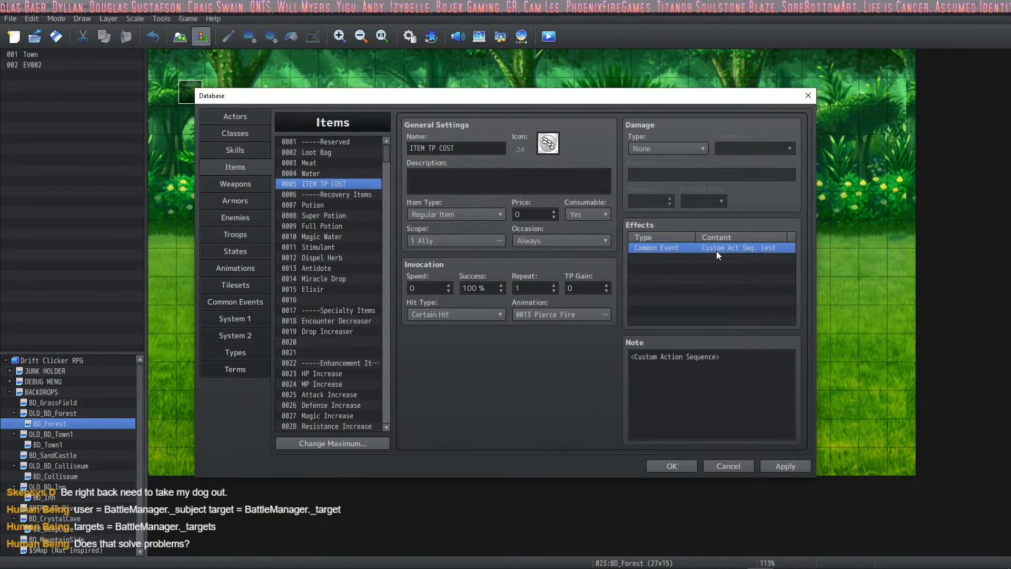
{"action": "key", "text": "Delete"}
{"action": "left_click", "coordinate": [639, 361]}
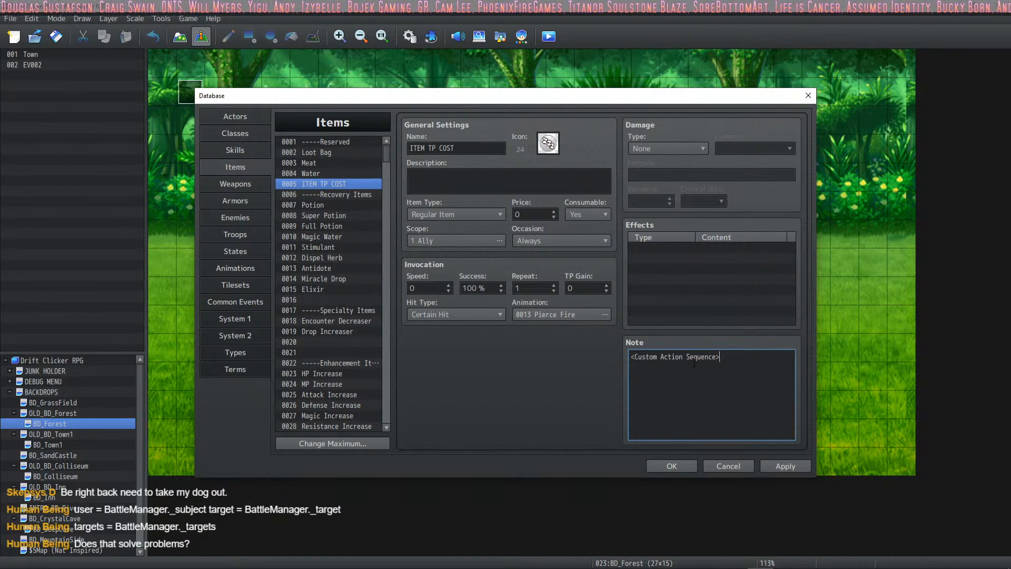
{"action": "left_click_drag", "start_coordinate": [719, 356], "coordinate": [619, 355]}
{"action": "key", "text": "Delete"}
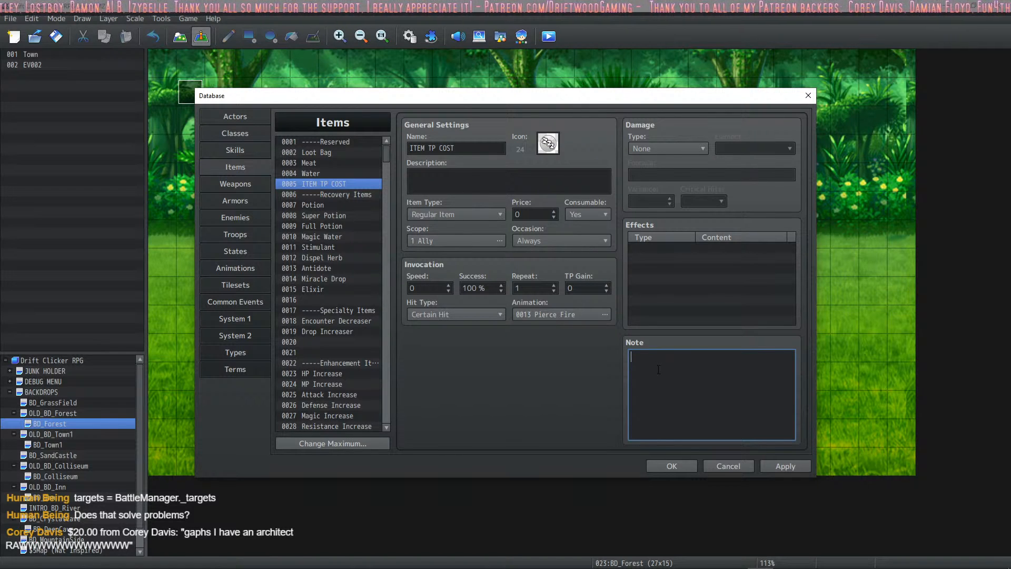
Add <JS Item Enable> and </JS Item Enable> notetags with a blank line between them to ITEM TP COST's note, and apply the change
{"action": "type", "text": "JS I"}
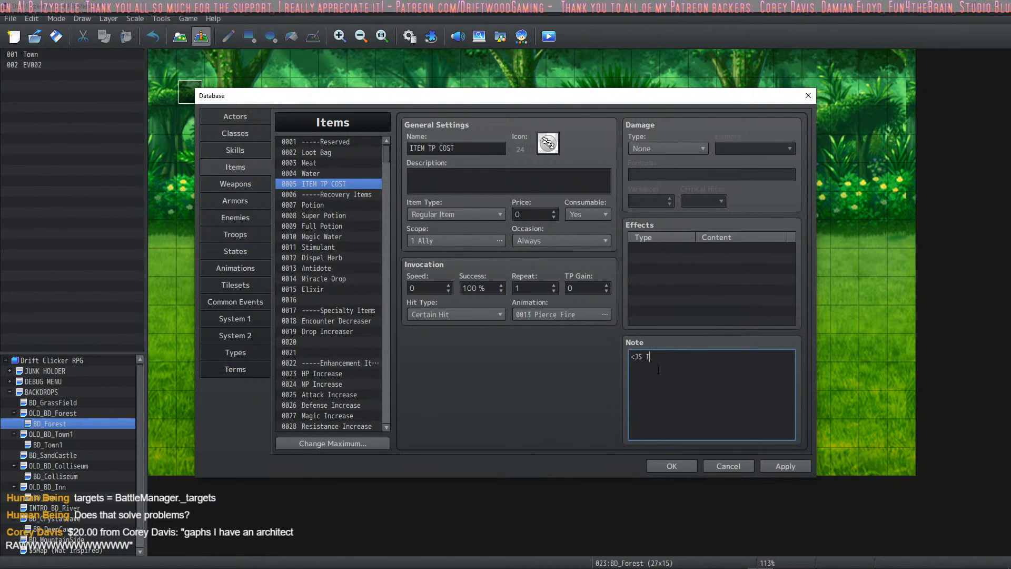
{"action": "type", "text": "tem Enable"}
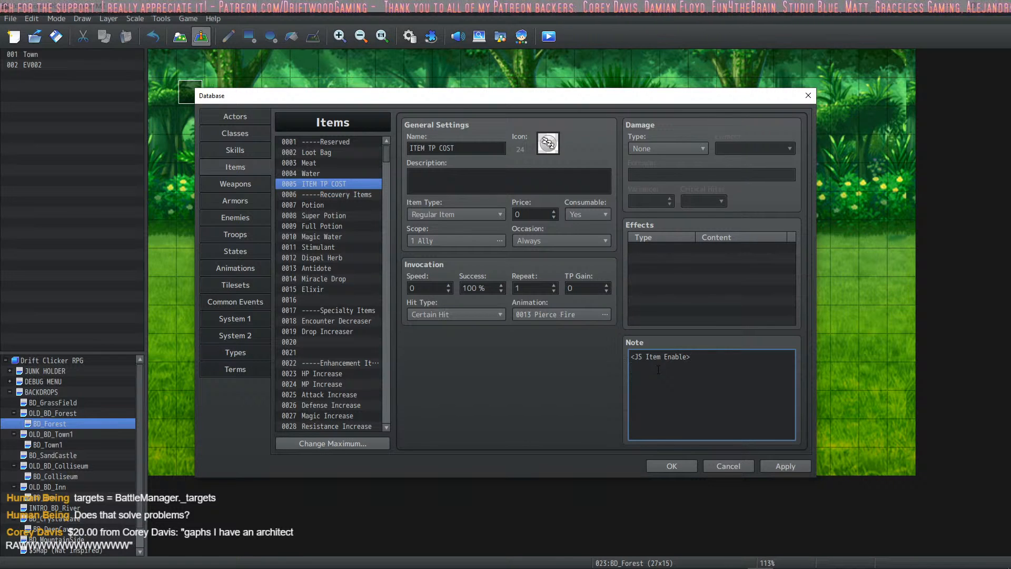
{"action": "type", "text": ">"}
{"action": "key", "text": "Return"}
{"action": "type", "text": "</JS I"}
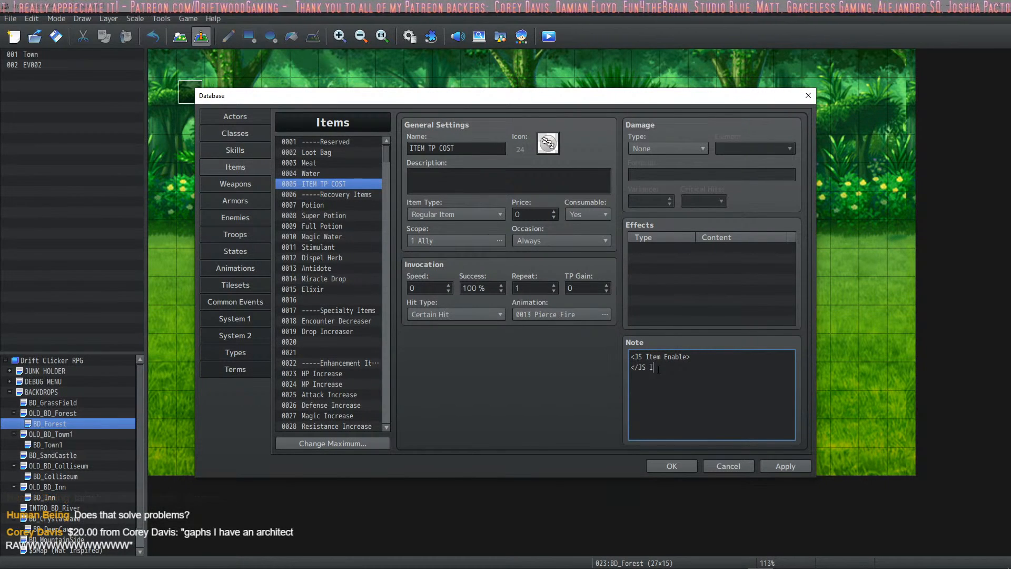
{"action": "type", "text": "tem Enable>?"}
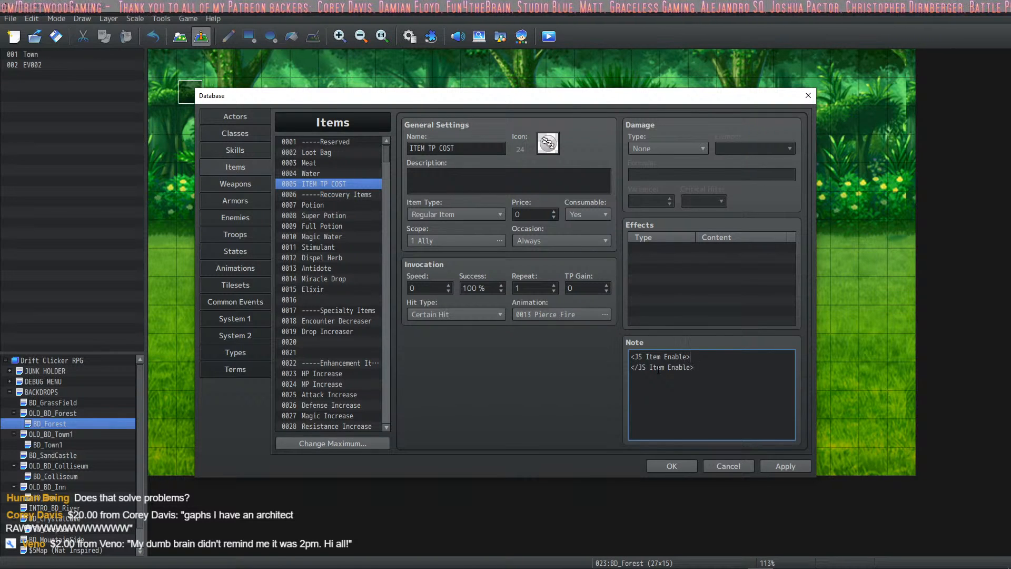
{"action": "key", "text": "Return"}
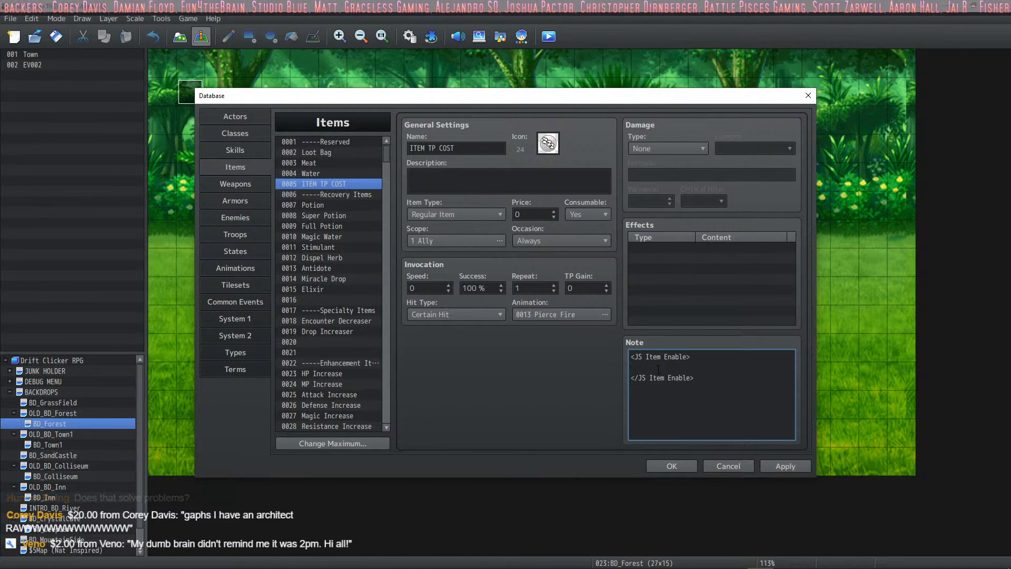
{"action": "left_click", "coordinate": [769, 465]}
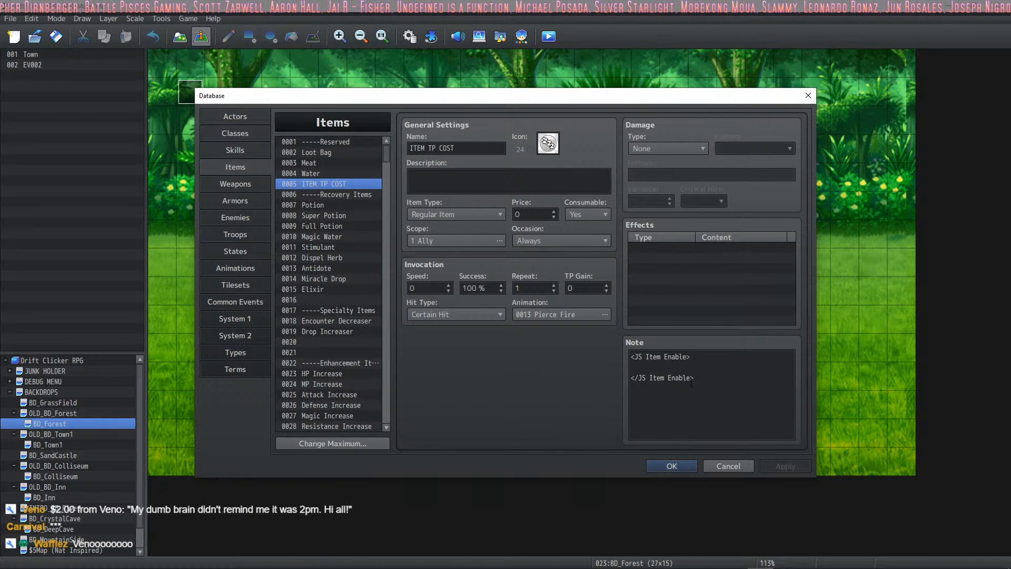
Open the plugin help from the item's note and look through the VisuMZ_1_ItemsEquipsCore documentation for the JS Item Enable notetag
{"action": "left_click", "coordinate": [682, 367]}
{"action": "right_click", "coordinate": [687, 367]}
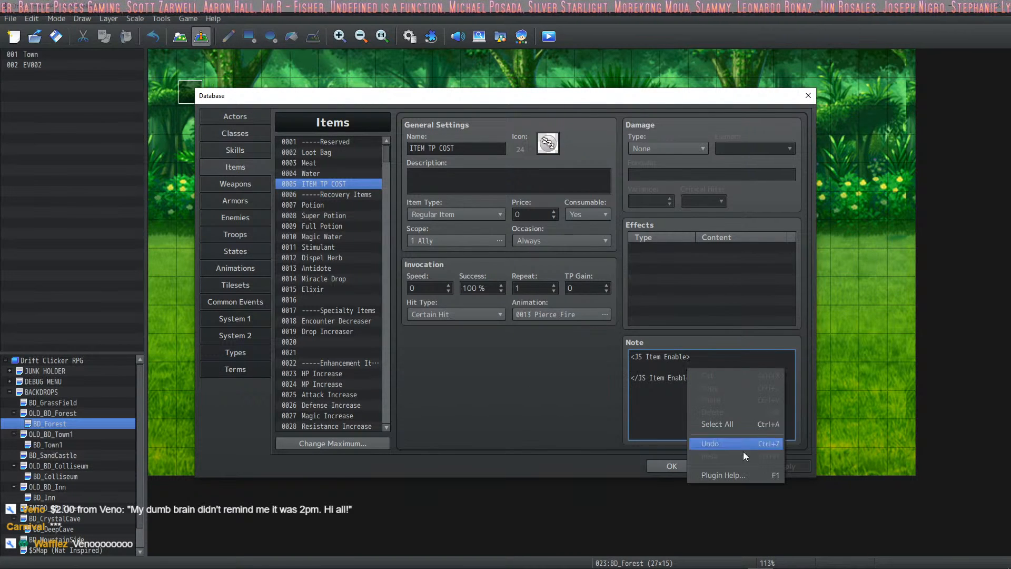
{"action": "left_click", "coordinate": [744, 479]}
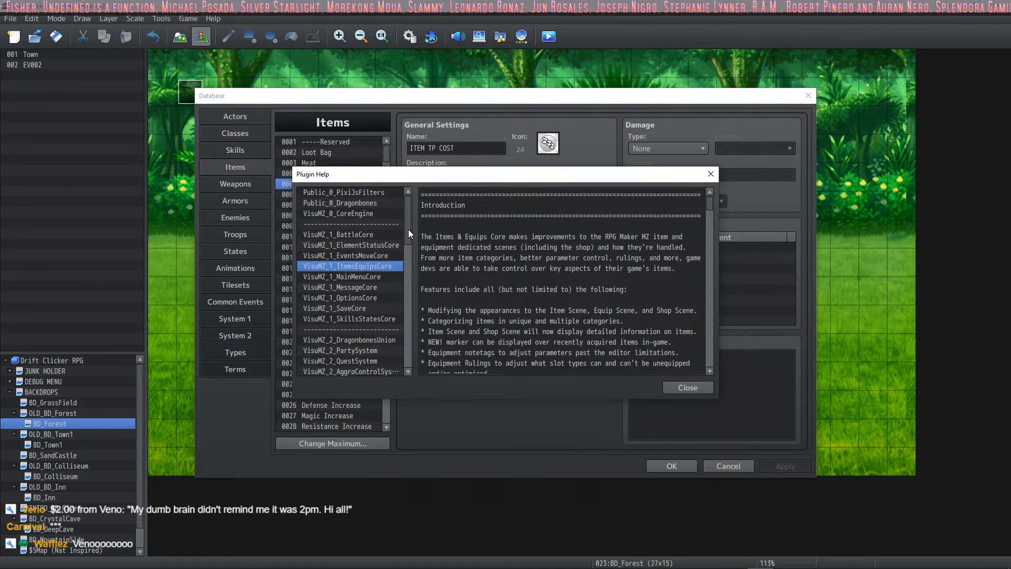
{"action": "scroll", "coordinate": [713, 230], "scroll_direction": "down", "scroll_amount": 7}
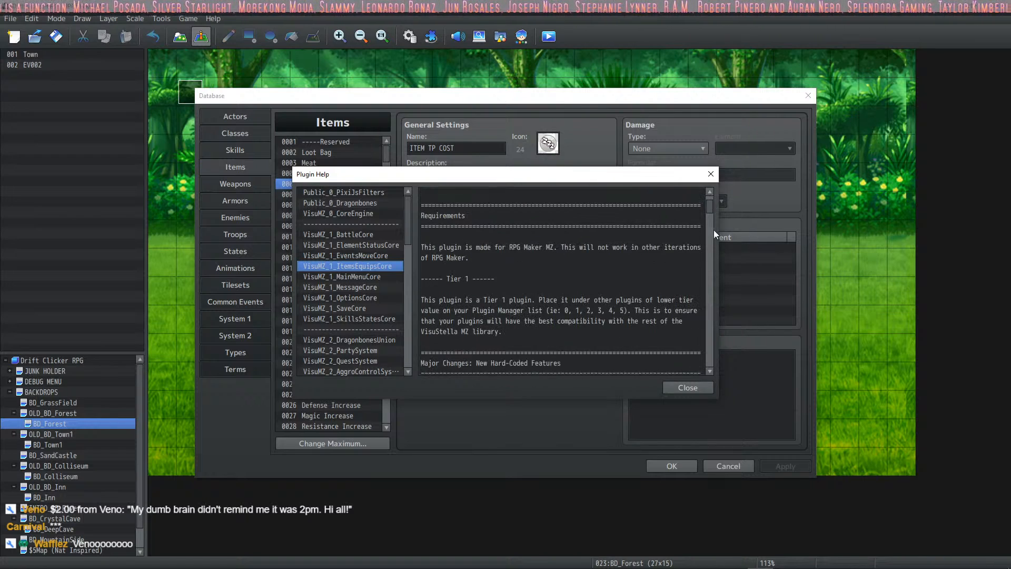
{"action": "left_click_drag", "start_coordinate": [706, 216], "coordinate": [696, 349]}
{"action": "scroll", "coordinate": [636, 290], "scroll_direction": "up", "scroll_amount": 10}
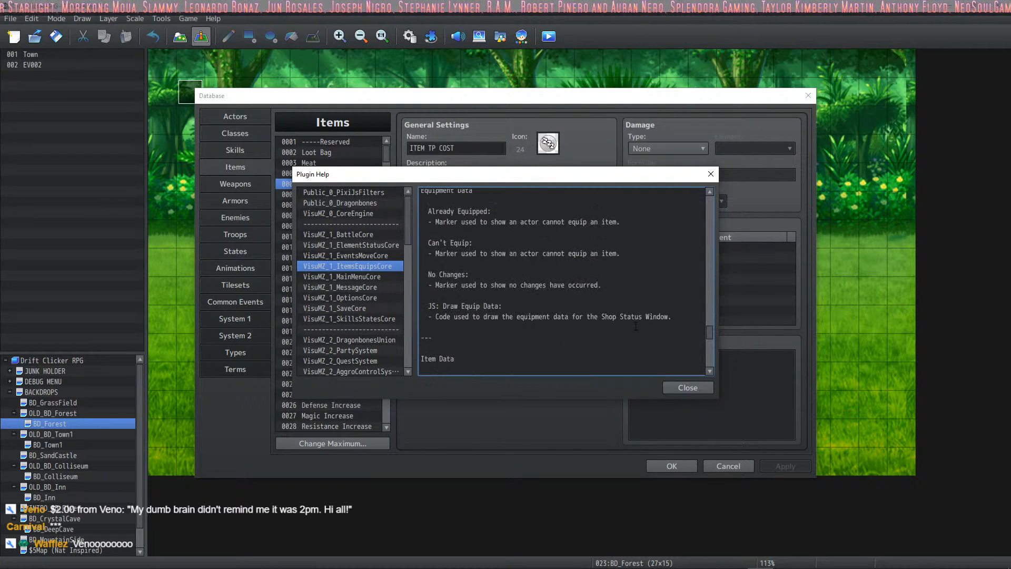
{"action": "scroll", "coordinate": [635, 286], "scroll_direction": "down", "scroll_amount": 2}
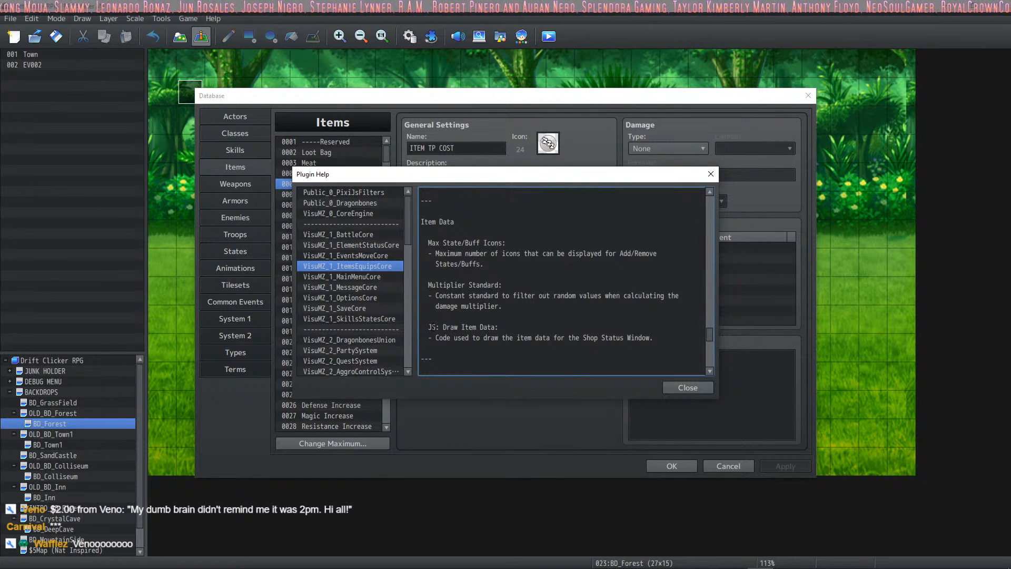
{"action": "scroll", "coordinate": [475, 293], "scroll_direction": "up", "scroll_amount": 4}
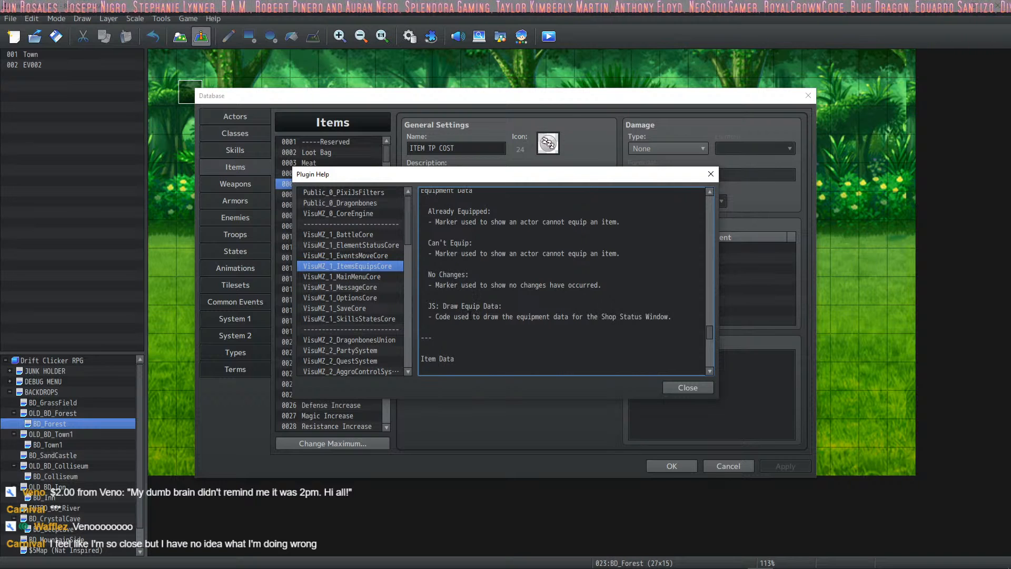
{"action": "scroll", "coordinate": [483, 310], "scroll_direction": "up", "scroll_amount": 2}
{"action": "scroll", "coordinate": [482, 312], "scroll_direction": "up", "scroll_amount": 6}
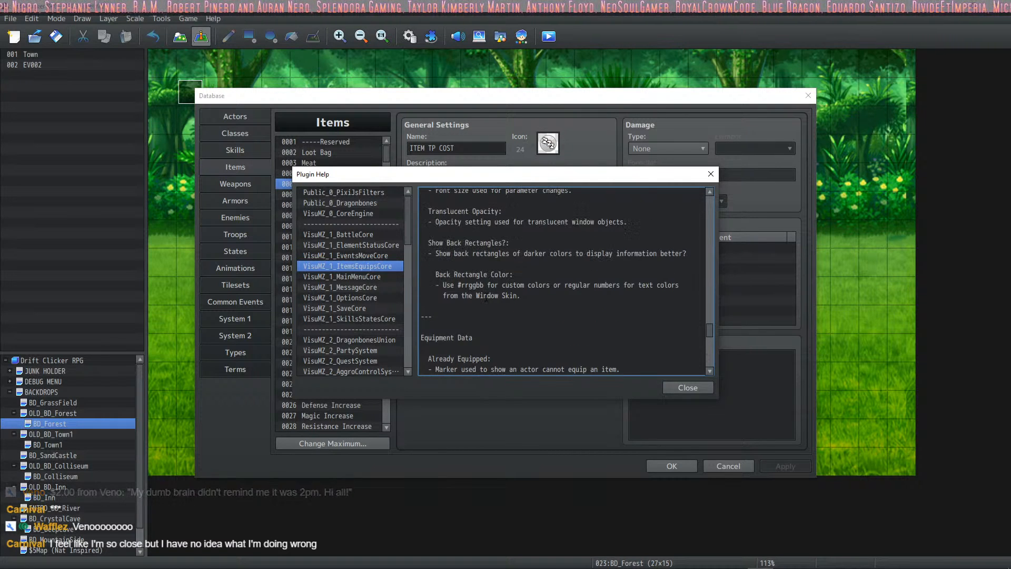
{"action": "scroll", "coordinate": [486, 295], "scroll_direction": "up", "scroll_amount": 8}
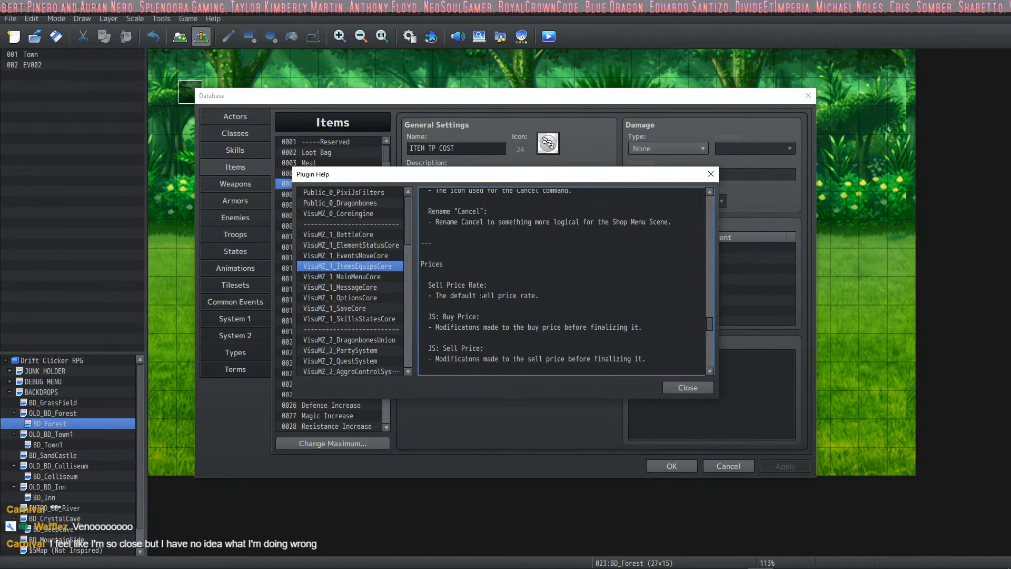
{"action": "scroll", "coordinate": [481, 296], "scroll_direction": "up", "scroll_amount": 8}
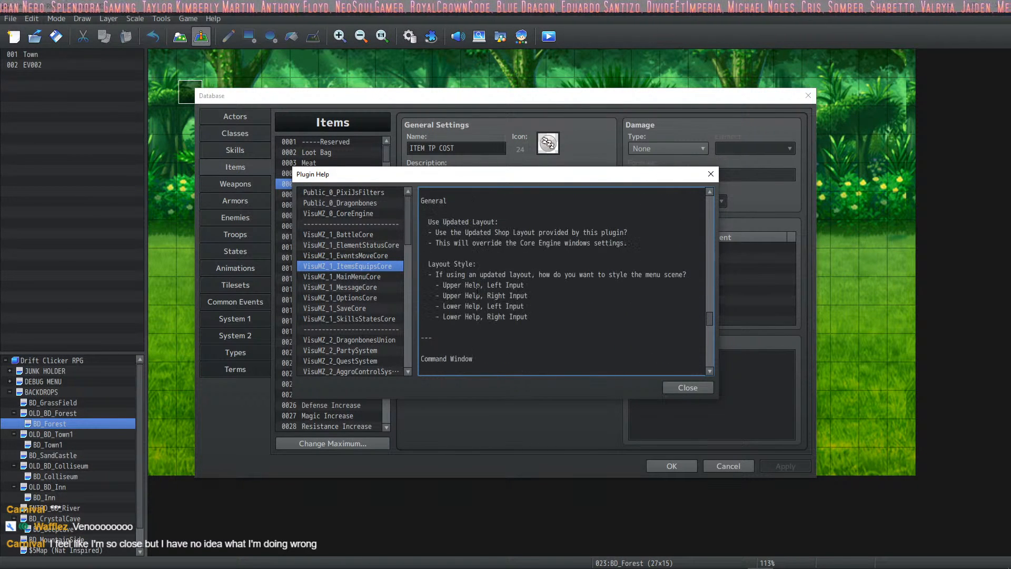
{"action": "scroll", "coordinate": [477, 288], "scroll_direction": "up", "scroll_amount": 7}
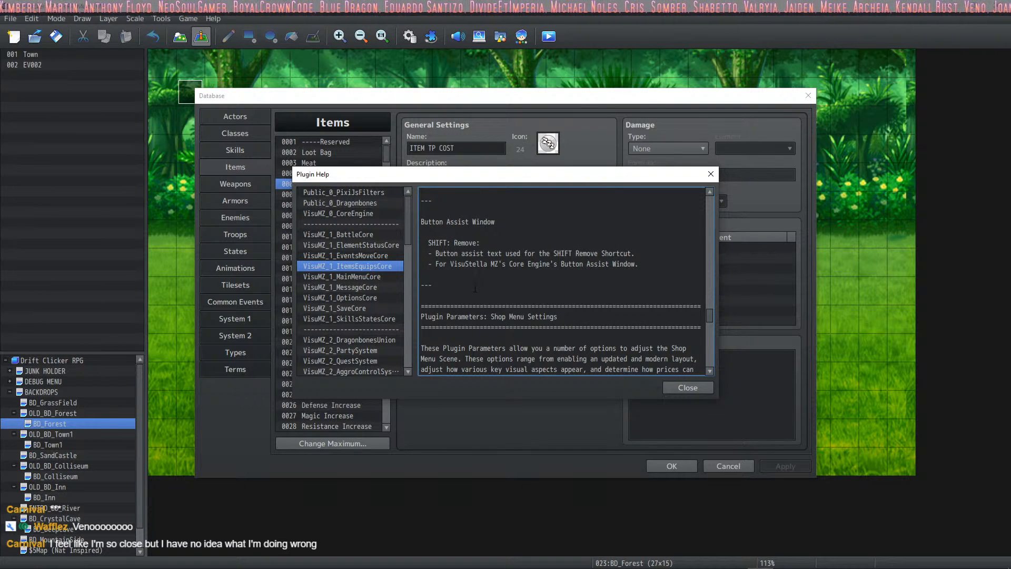
{"action": "scroll", "coordinate": [475, 287], "scroll_direction": "up", "scroll_amount": 2}
{"action": "scroll", "coordinate": [479, 297], "scroll_direction": "up", "scroll_amount": 12}
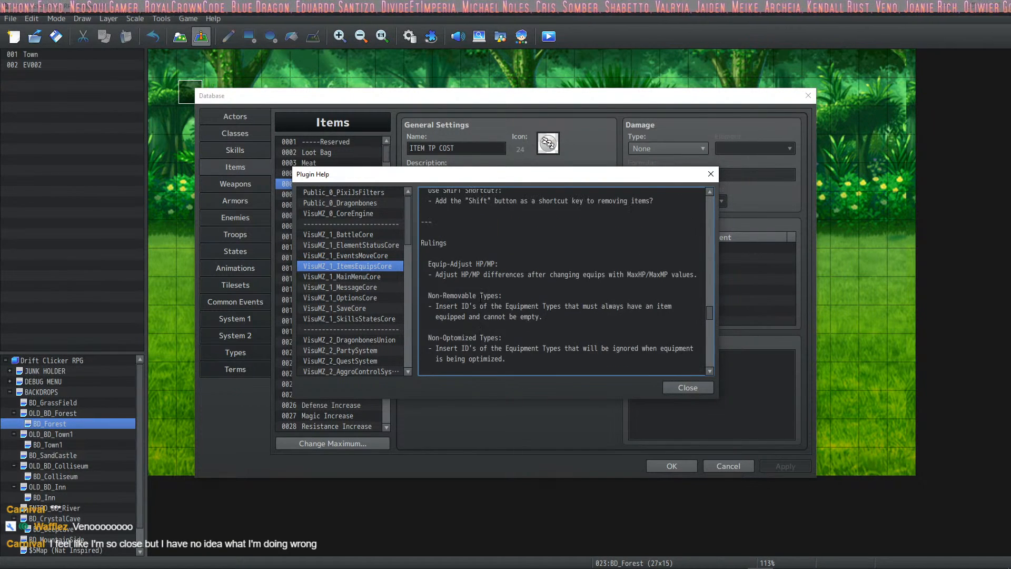
{"action": "scroll", "coordinate": [461, 297], "scroll_direction": "up", "scroll_amount": 4}
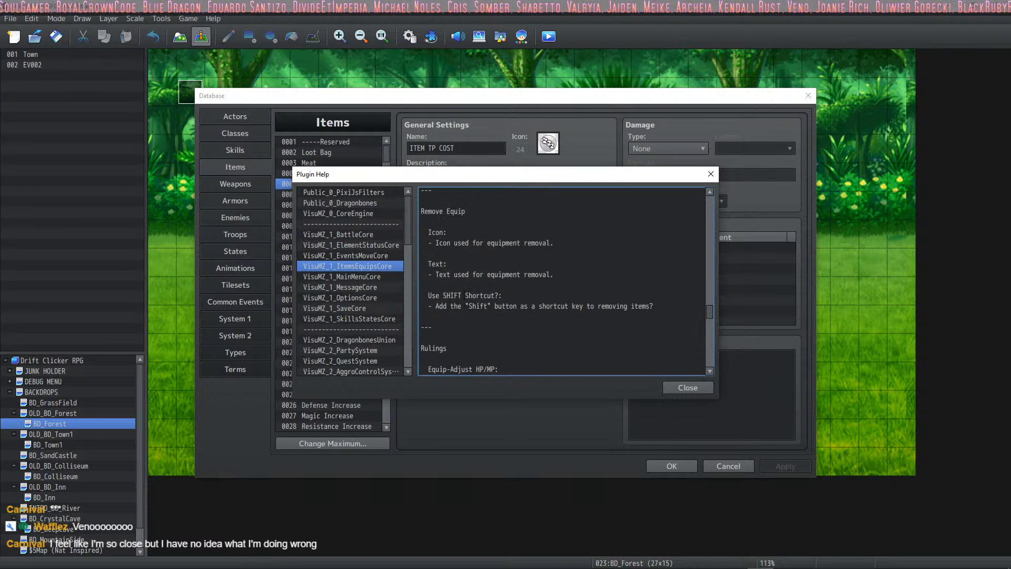
{"action": "scroll", "coordinate": [461, 326], "scroll_direction": "up", "scroll_amount": 14}
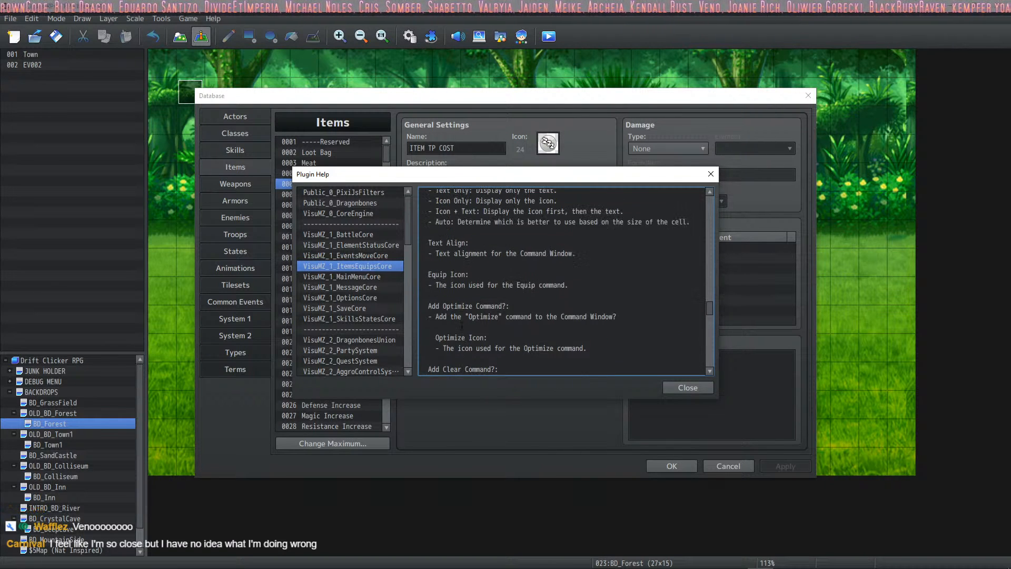
{"action": "scroll", "coordinate": [461, 325], "scroll_direction": "up", "scroll_amount": 5}
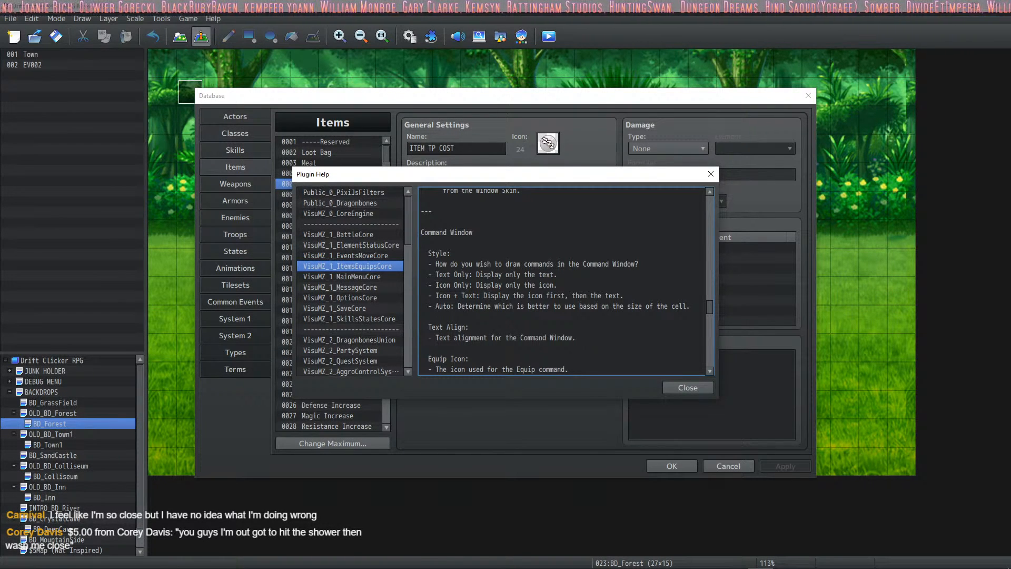
{"action": "scroll", "coordinate": [482, 301], "scroll_direction": "up", "scroll_amount": 1}
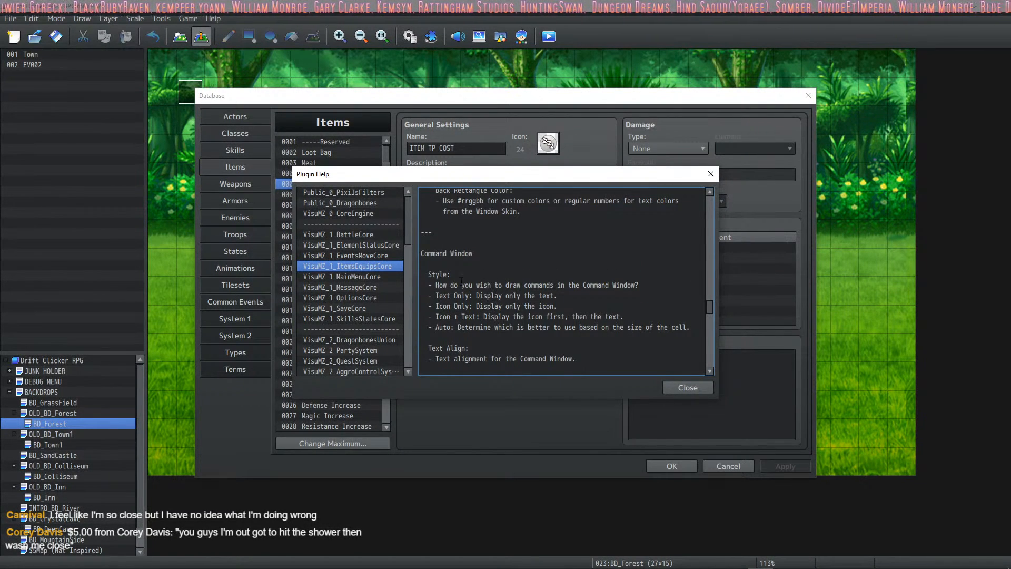
{"action": "scroll", "coordinate": [492, 298], "scroll_direction": "up", "scroll_amount": 12}
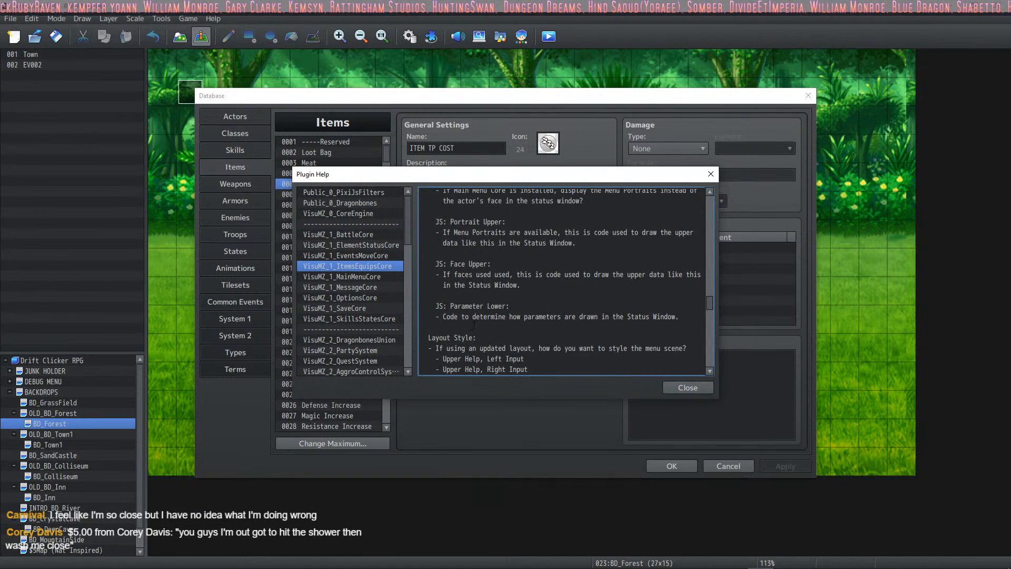
{"action": "scroll", "coordinate": [500, 274], "scroll_direction": "up", "scroll_amount": 10}
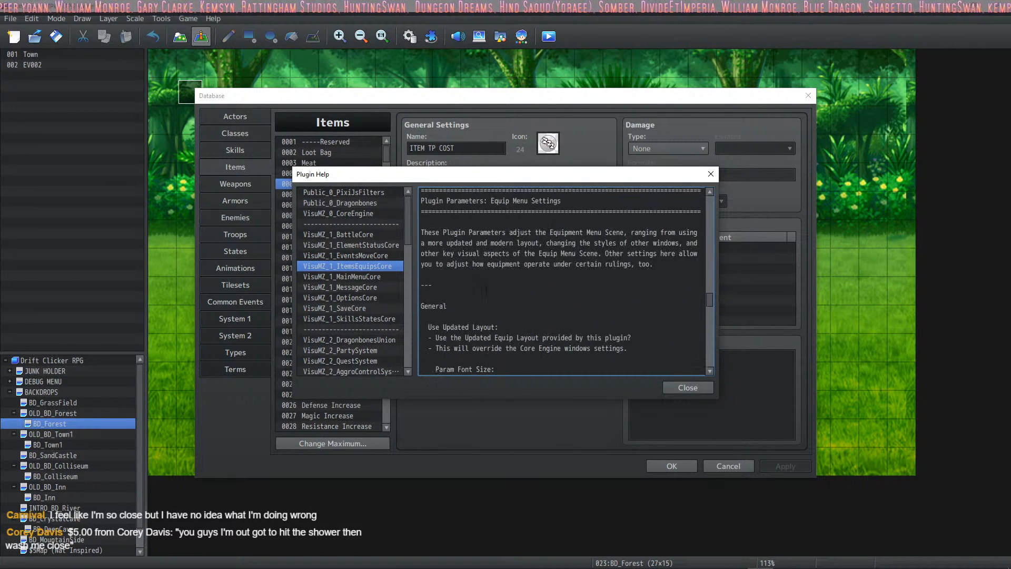
{"action": "scroll", "coordinate": [485, 289], "scroll_direction": "up", "scroll_amount": 5}
{"action": "scroll", "coordinate": [489, 284], "scroll_direction": "up", "scroll_amount": 6}
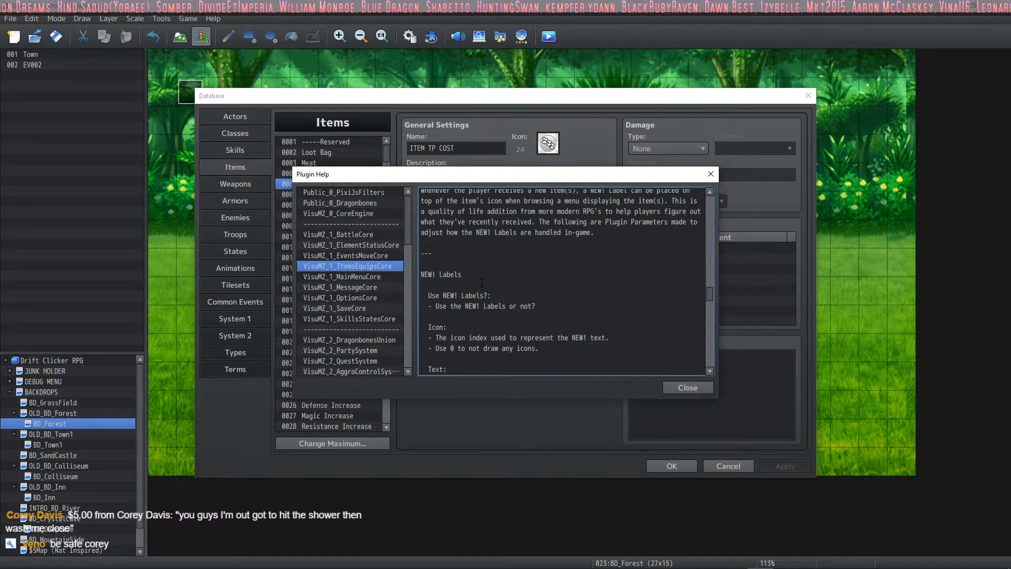
{"action": "scroll", "coordinate": [481, 282], "scroll_direction": "up", "scroll_amount": 6}
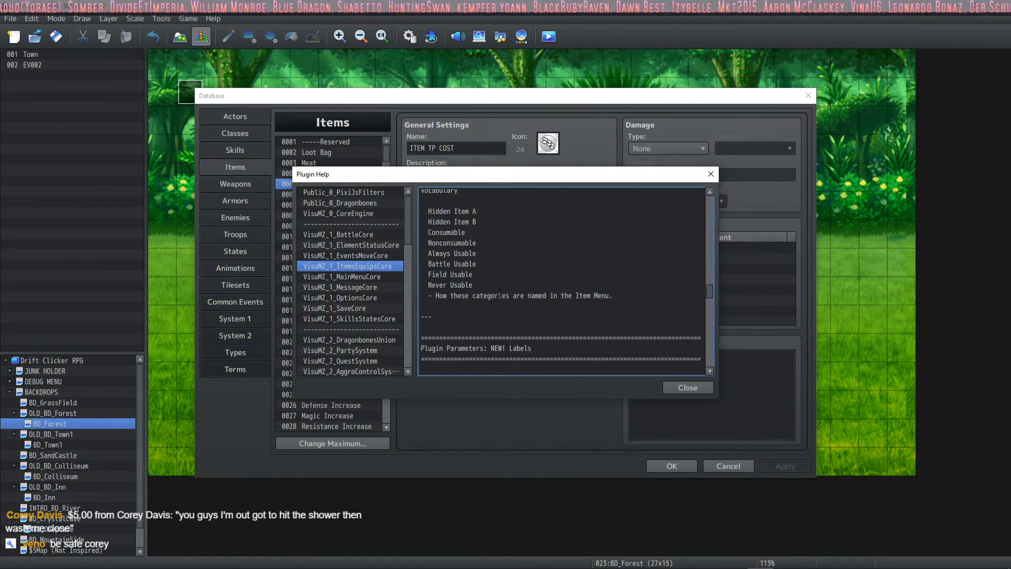
{"action": "scroll", "coordinate": [508, 284], "scroll_direction": "up", "scroll_amount": 2}
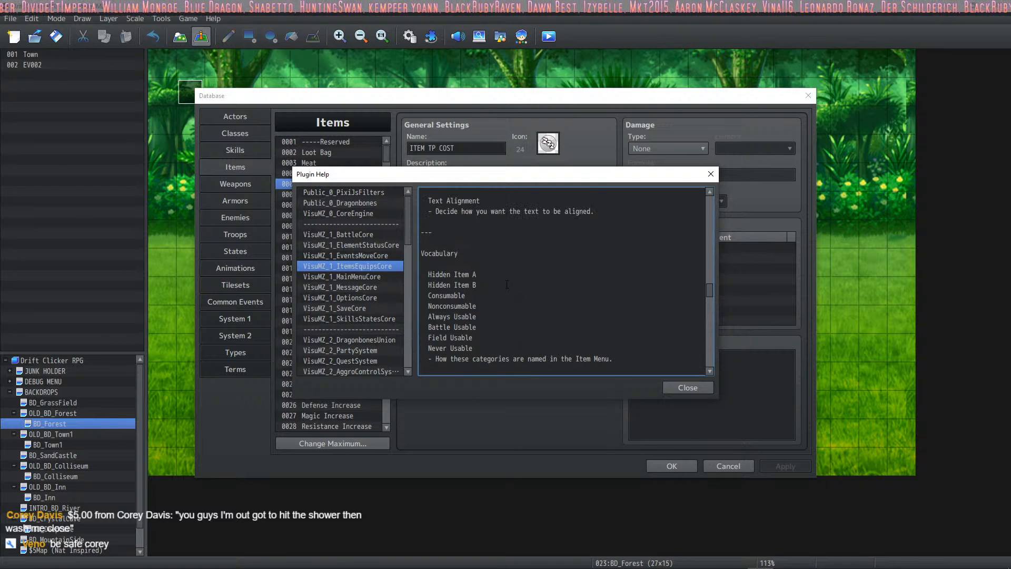
{"action": "scroll", "coordinate": [518, 275], "scroll_direction": "up", "scroll_amount": 1}
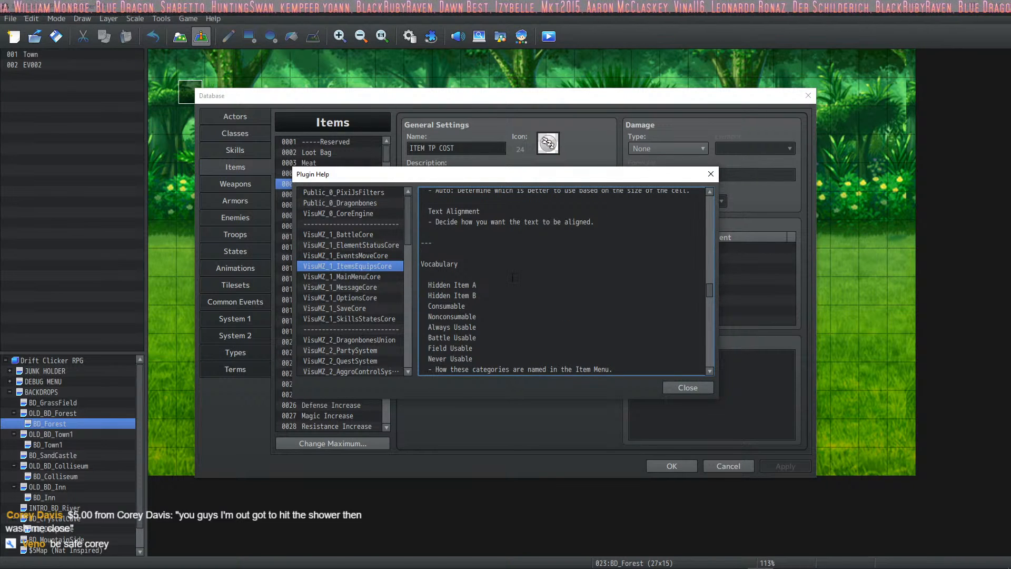
{"action": "scroll", "coordinate": [504, 283], "scroll_direction": "up", "scroll_amount": 10}
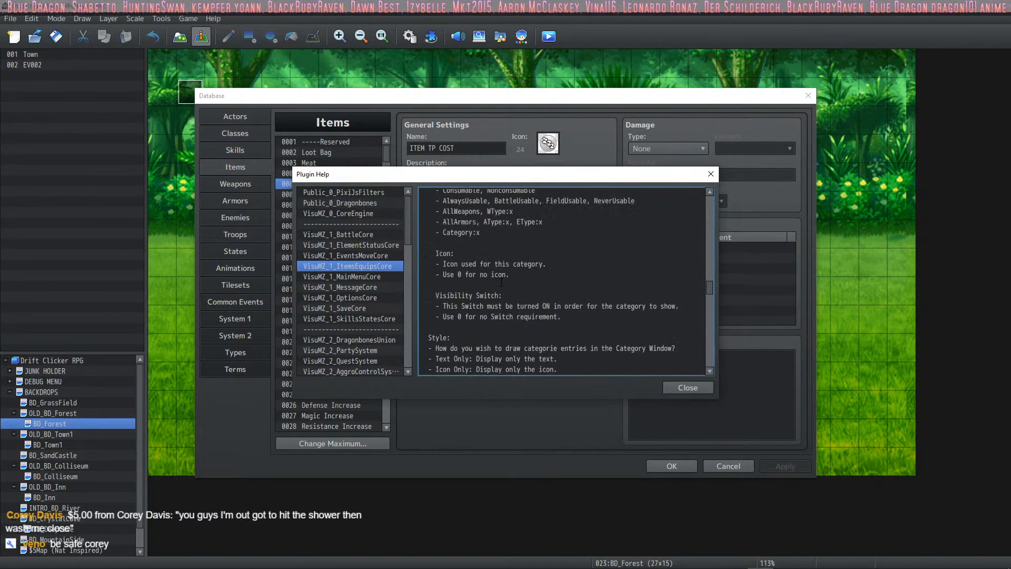
{"action": "scroll", "coordinate": [493, 285], "scroll_direction": "up", "scroll_amount": 8}
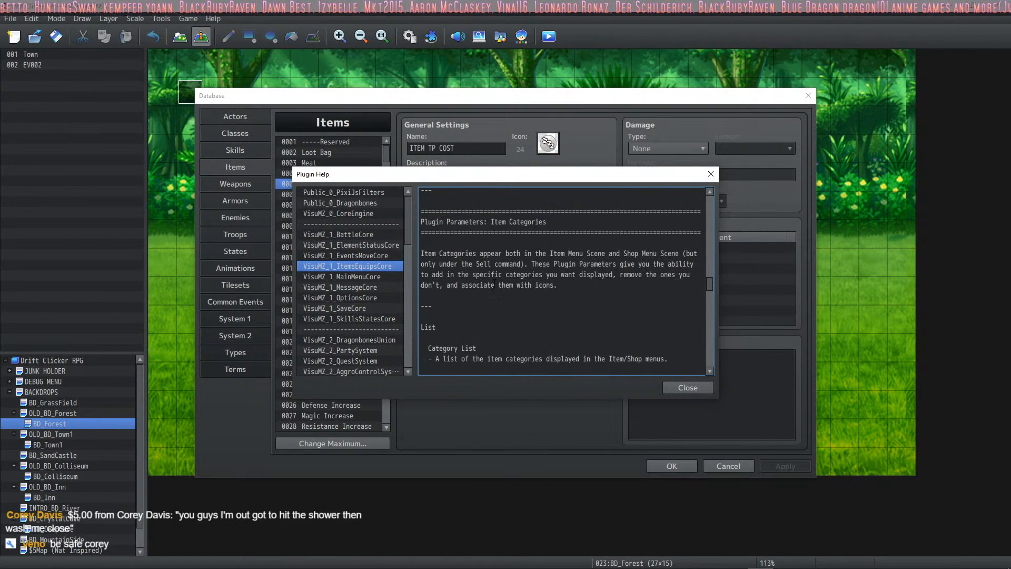
Look back through the VisuMZ_1_ItemsEquipsCore help, past the shop, status window and equipment sections, for the JavaScript item accessibility notetags
{"action": "scroll", "coordinate": [494, 283], "scroll_direction": "up", "scroll_amount": 3}
{"action": "scroll", "coordinate": [496, 287], "scroll_direction": "down", "scroll_amount": 3}
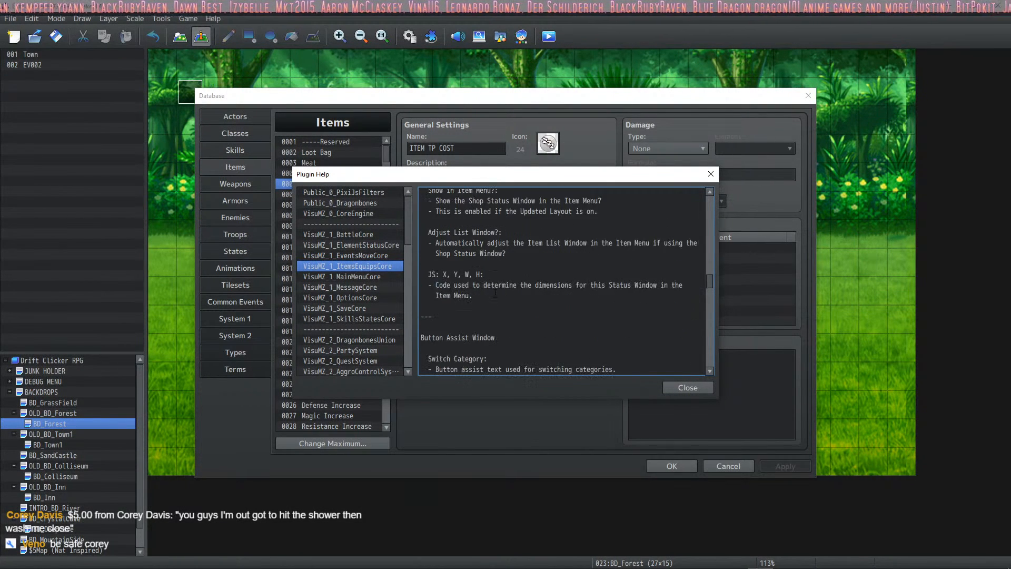
{"action": "scroll", "coordinate": [497, 289], "scroll_direction": "up", "scroll_amount": 2}
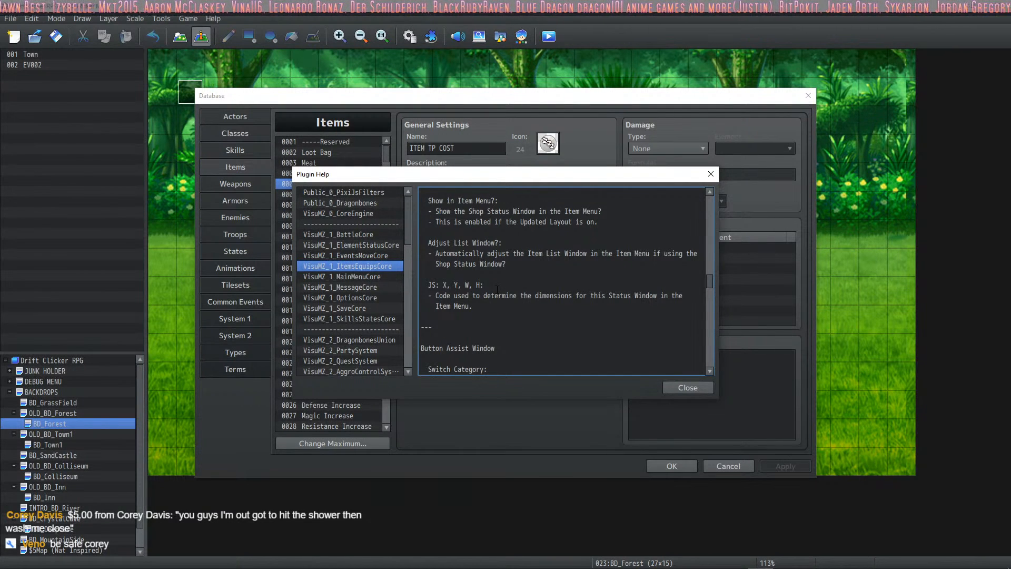
{"action": "scroll", "coordinate": [497, 289], "scroll_direction": "up", "scroll_amount": 2}
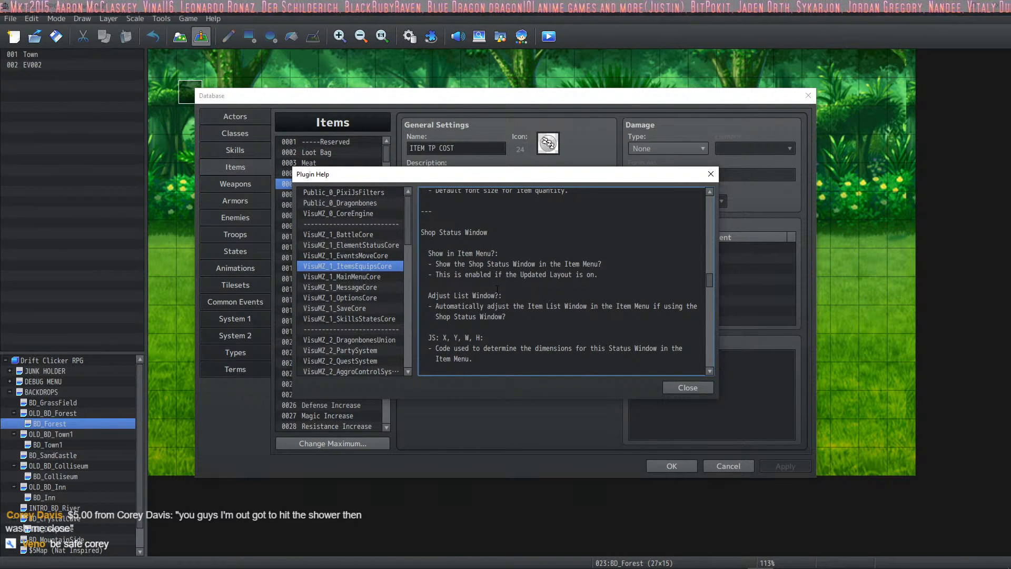
{"action": "scroll", "coordinate": [486, 294], "scroll_direction": "up", "scroll_amount": 1}
{"action": "scroll", "coordinate": [486, 293], "scroll_direction": "up", "scroll_amount": 4}
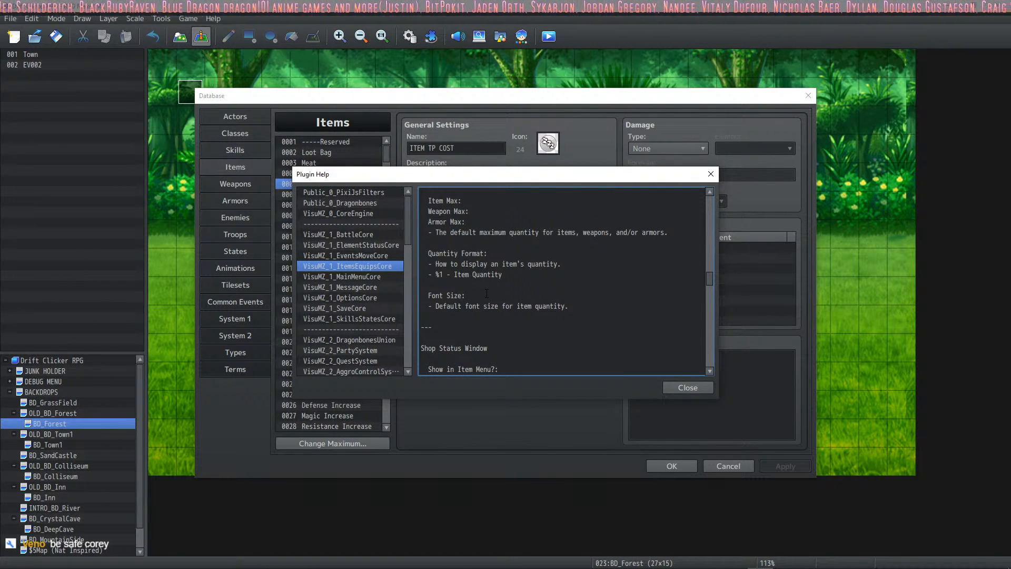
{"action": "scroll", "coordinate": [486, 293], "scroll_direction": "up", "scroll_amount": 4}
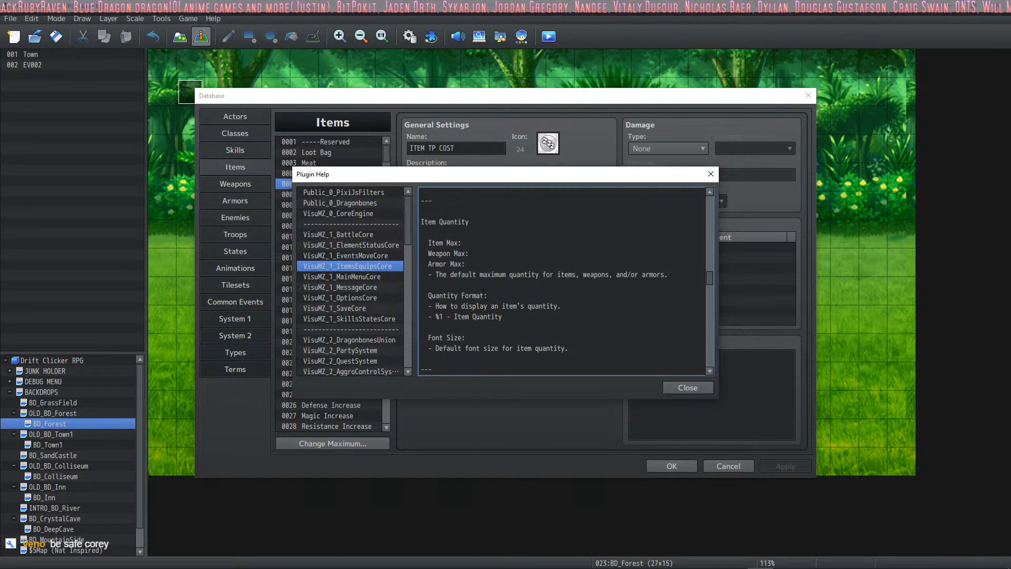
{"action": "scroll", "coordinate": [482, 295], "scroll_direction": "down", "scroll_amount": 4}
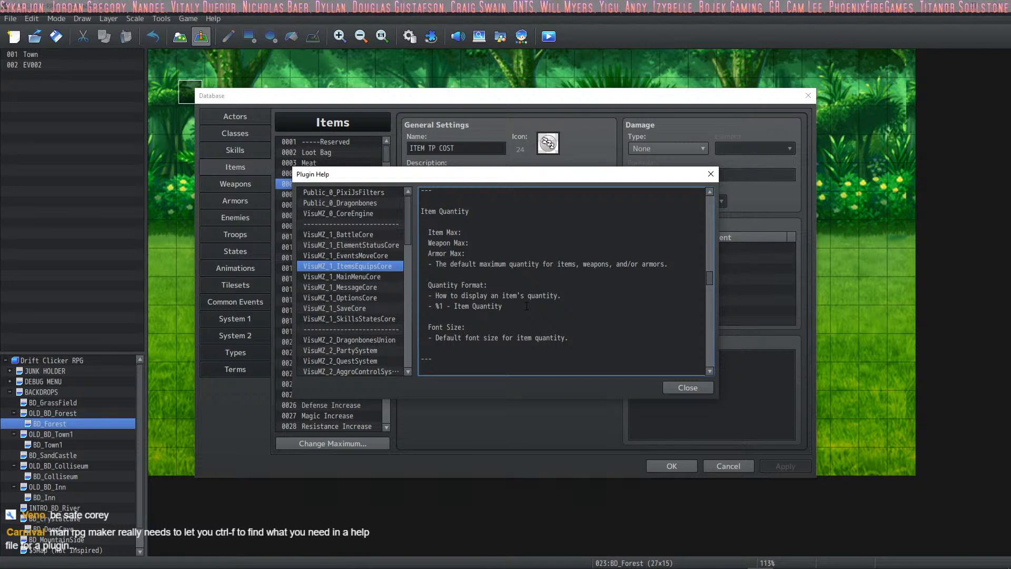
{"action": "scroll", "coordinate": [526, 306], "scroll_direction": "up", "scroll_amount": 1}
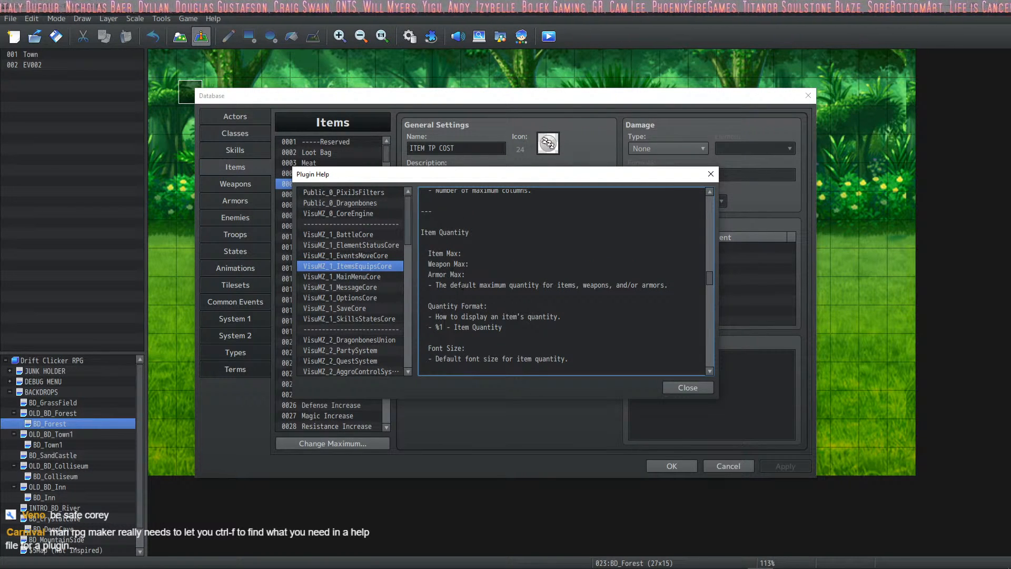
{"action": "scroll", "coordinate": [462, 285], "scroll_direction": "up", "scroll_amount": 12}
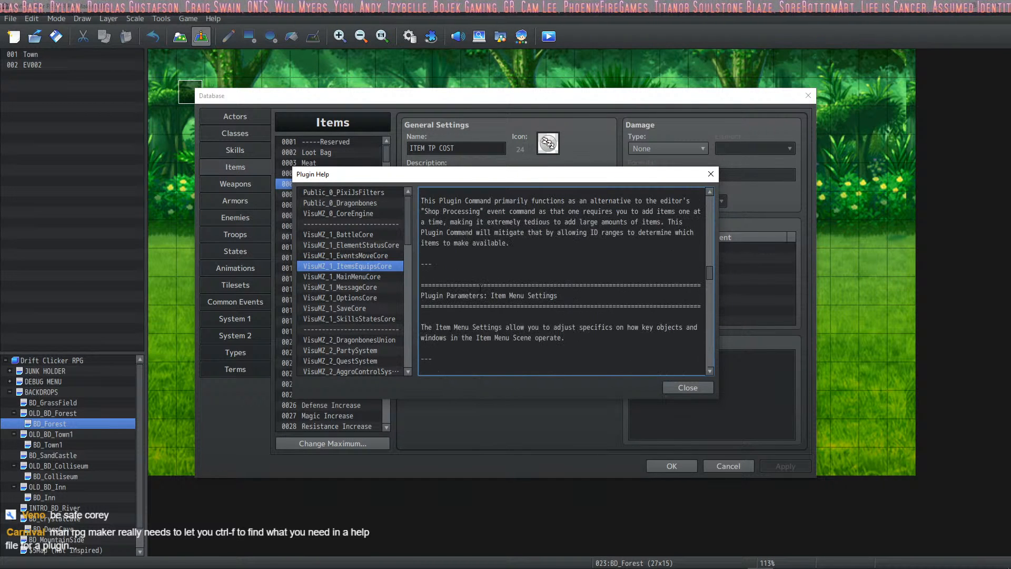
{"action": "scroll", "coordinate": [499, 305], "scroll_direction": "up", "scroll_amount": 15}
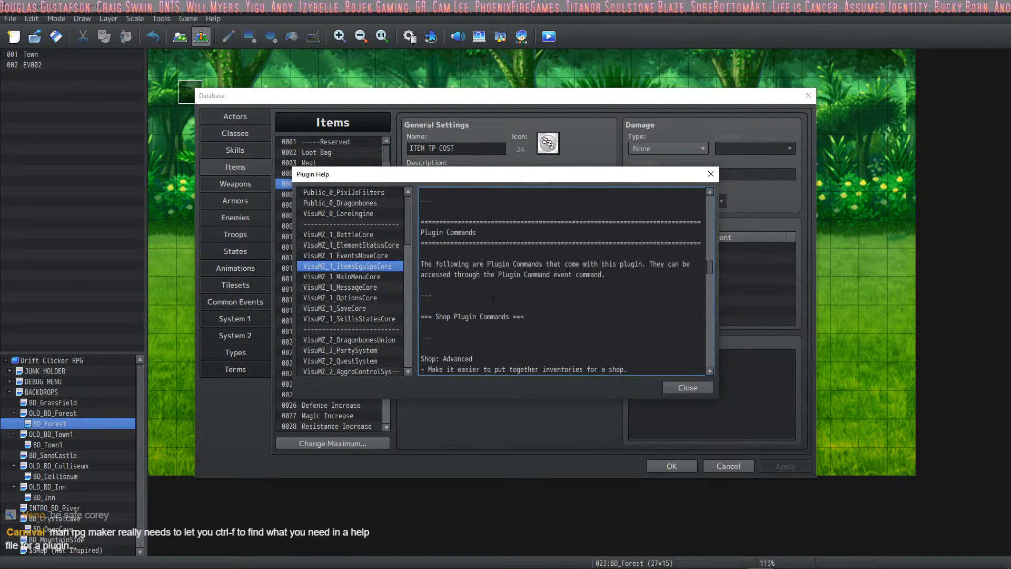
{"action": "scroll", "coordinate": [492, 307], "scroll_direction": "up", "scroll_amount": 5}
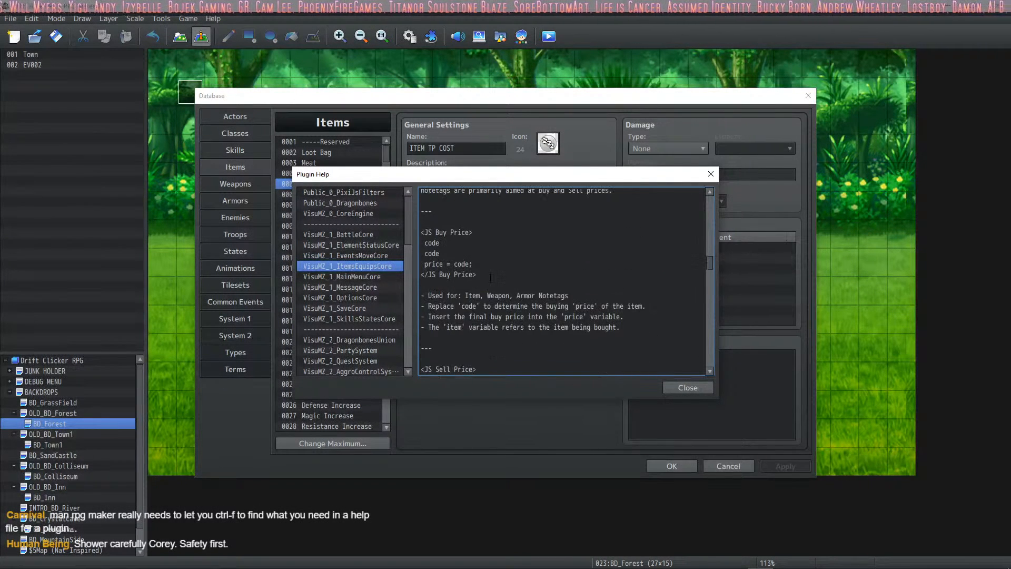
{"action": "scroll", "coordinate": [490, 277], "scroll_direction": "up", "scroll_amount": 6}
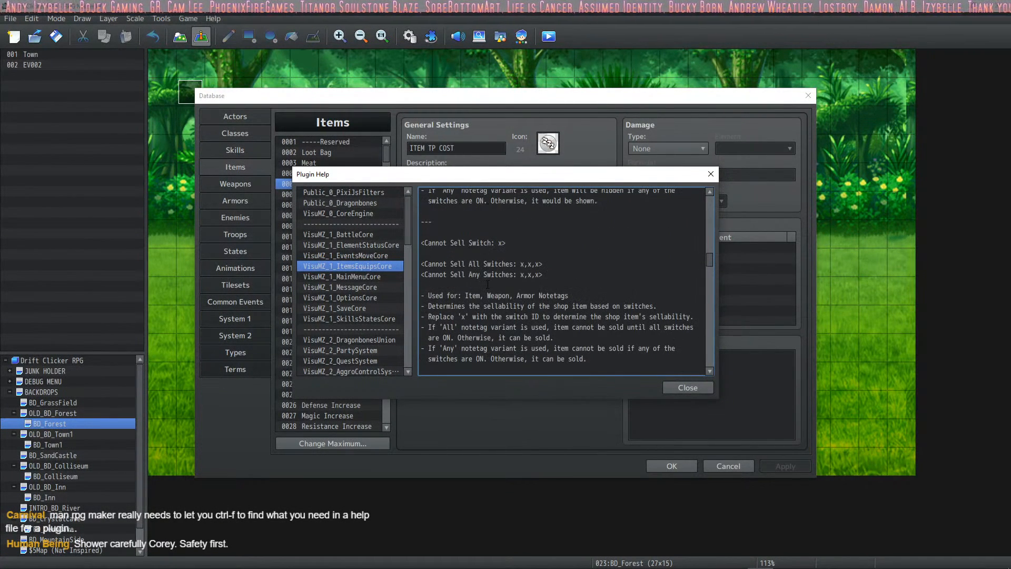
{"action": "scroll", "coordinate": [487, 285], "scroll_direction": "up", "scroll_amount": 5}
{"action": "scroll", "coordinate": [487, 283], "scroll_direction": "up", "scroll_amount": 6}
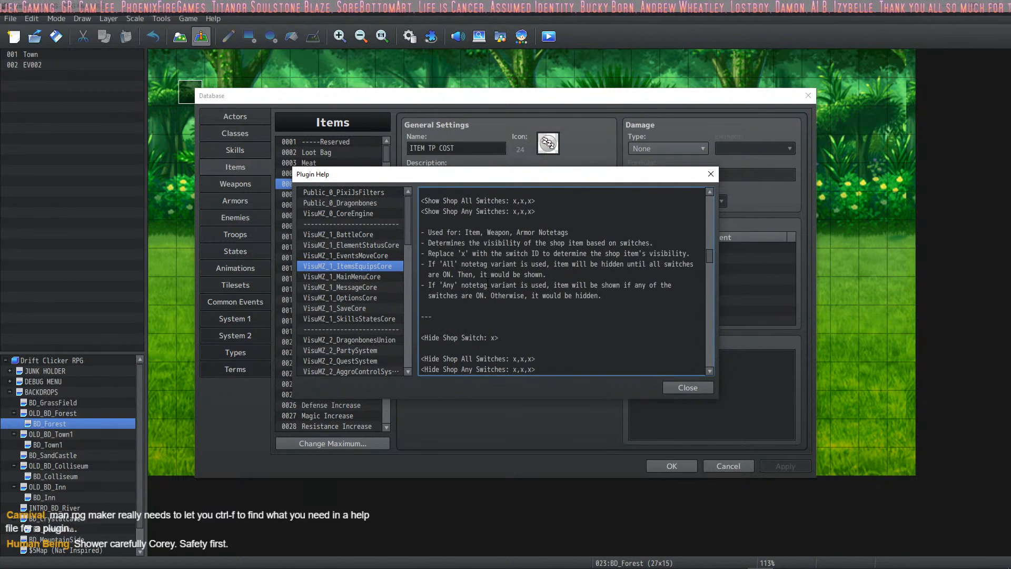
{"action": "scroll", "coordinate": [486, 281], "scroll_direction": "up", "scroll_amount": 8}
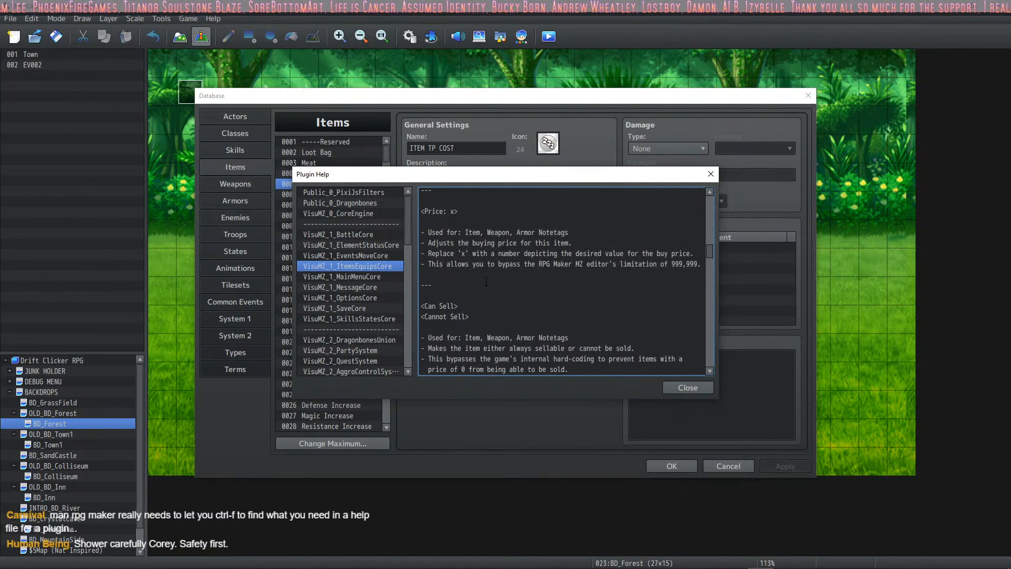
{"action": "scroll", "coordinate": [483, 281], "scroll_direction": "up", "scroll_amount": 1}
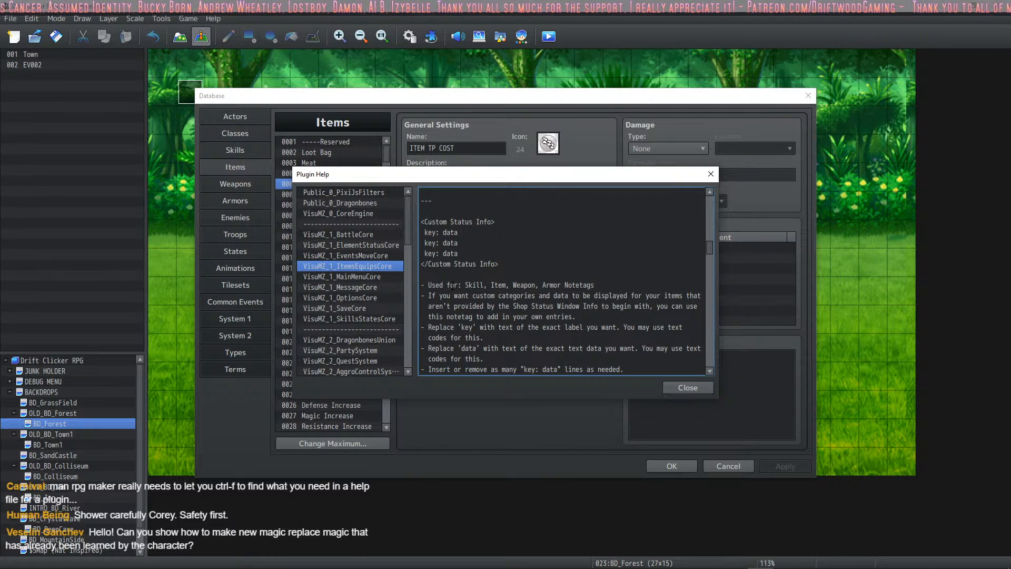
{"action": "scroll", "coordinate": [505, 287], "scroll_direction": "up", "scroll_amount": 10}
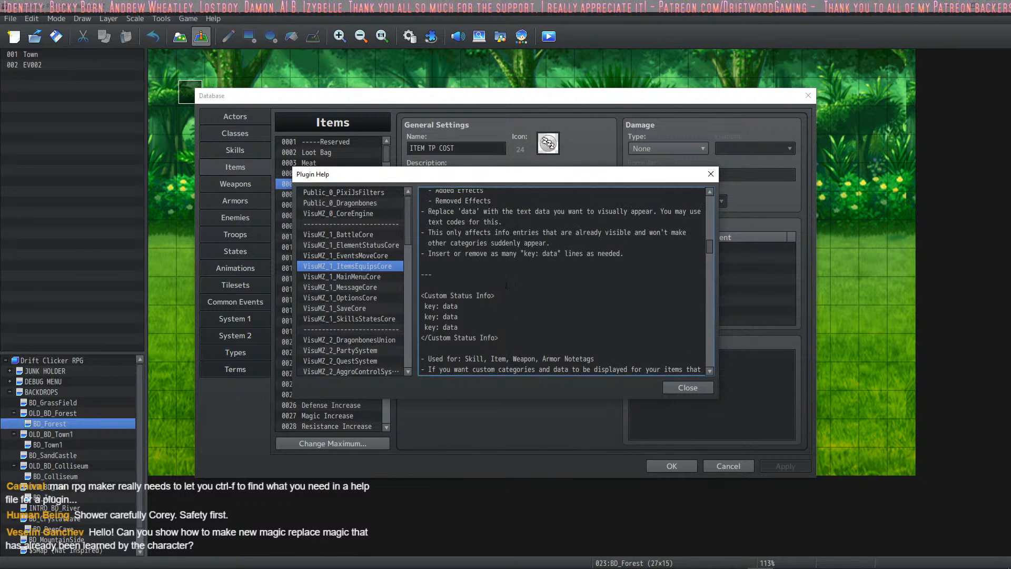
{"action": "scroll", "coordinate": [501, 288], "scroll_direction": "up", "scroll_amount": 5}
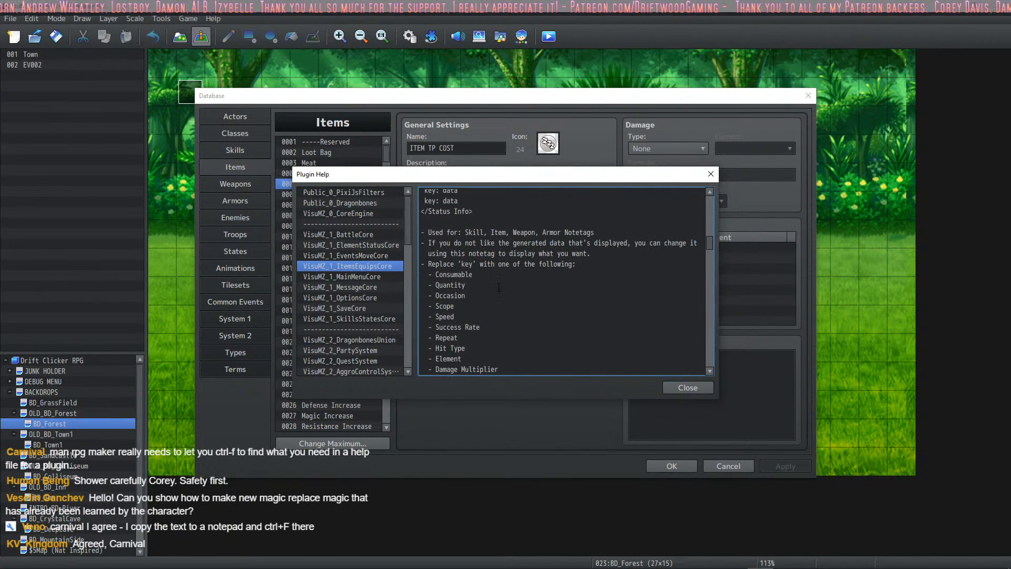
{"action": "scroll", "coordinate": [496, 286], "scroll_direction": "up", "scroll_amount": 5}
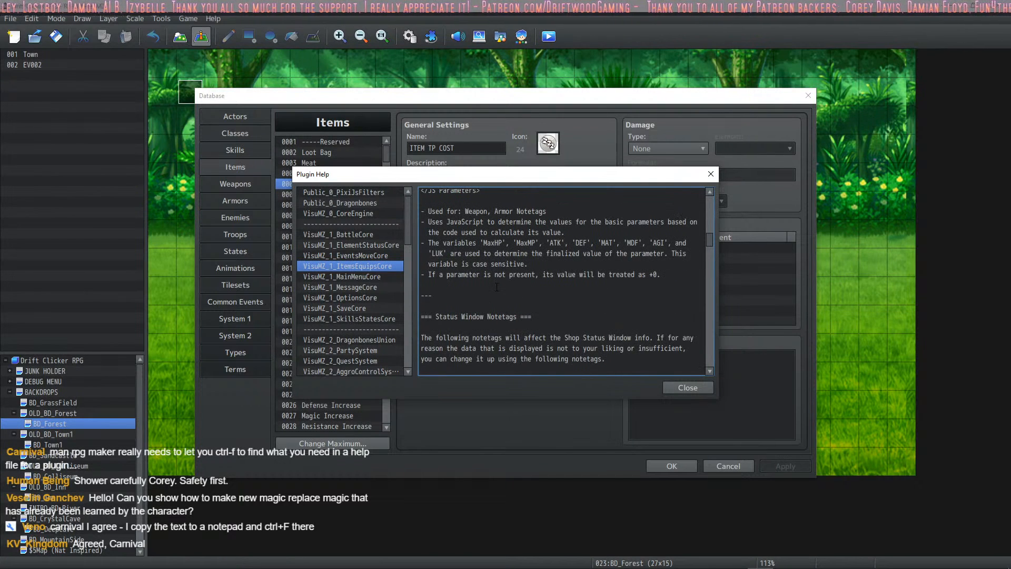
{"action": "scroll", "coordinate": [496, 287], "scroll_direction": "up", "scroll_amount": 5}
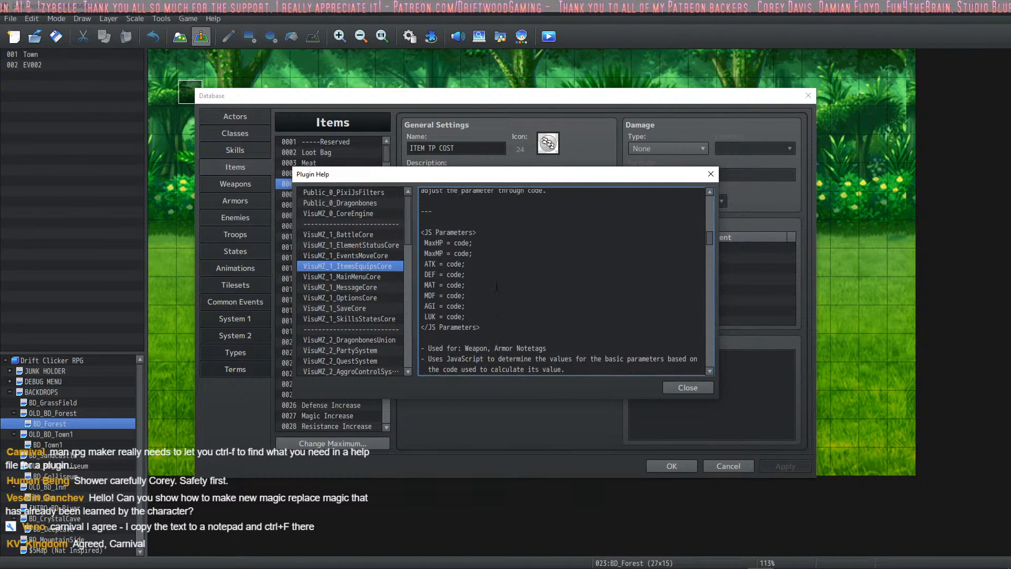
{"action": "scroll", "coordinate": [496, 287], "scroll_direction": "down", "scroll_amount": 1}
{"action": "scroll", "coordinate": [496, 286], "scroll_direction": "up", "scroll_amount": 5}
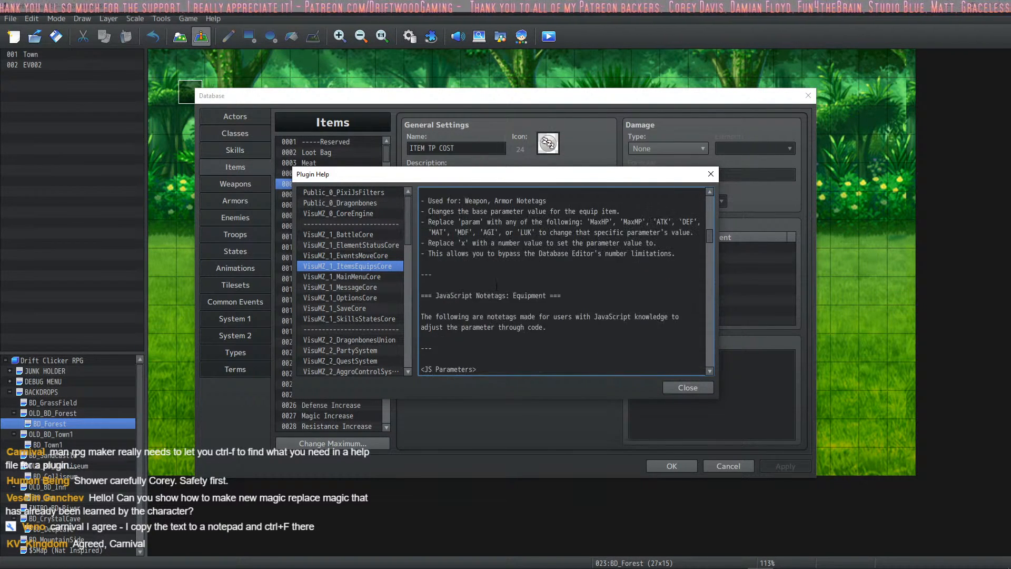
{"action": "scroll", "coordinate": [496, 287], "scroll_direction": "up", "scroll_amount": 6}
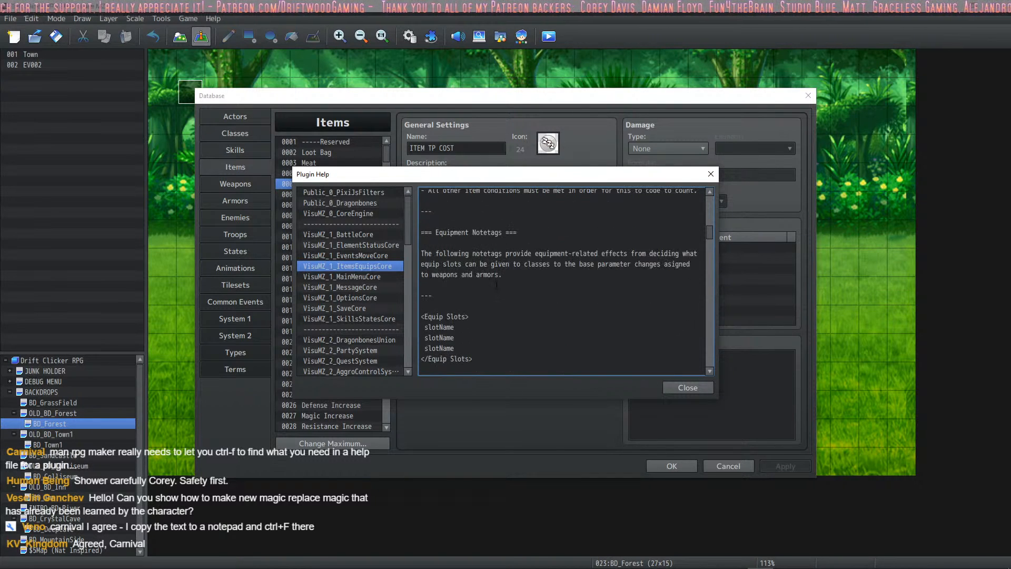
{"action": "scroll", "coordinate": [497, 285], "scroll_direction": "up", "scroll_amount": 3}
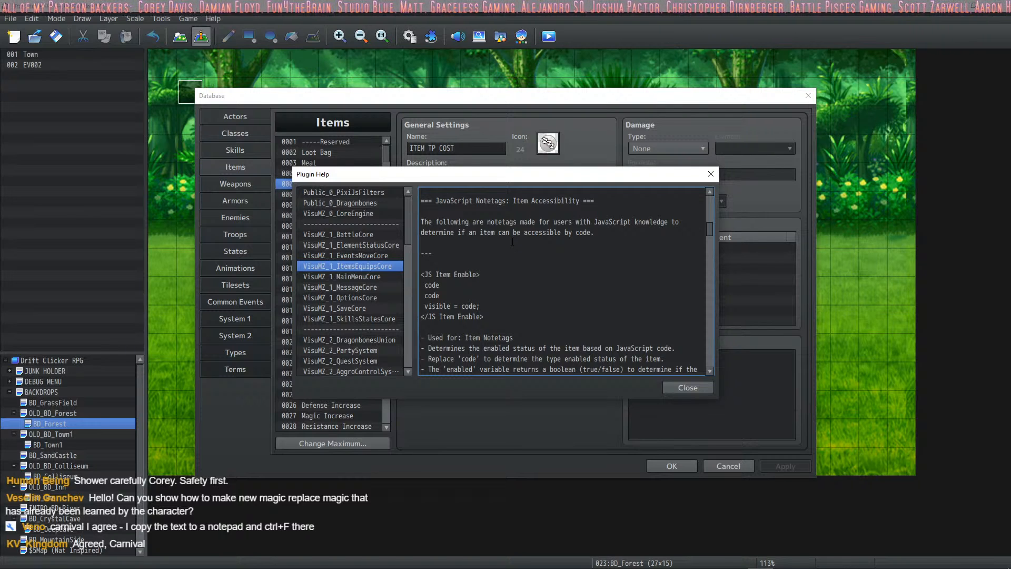
Copy the JS Item Enable entry with its usage notes from the plugin help into ITEM TP COST's note, below the existing notetags
{"action": "scroll", "coordinate": [512, 242], "scroll_direction": "down", "scroll_amount": 1}
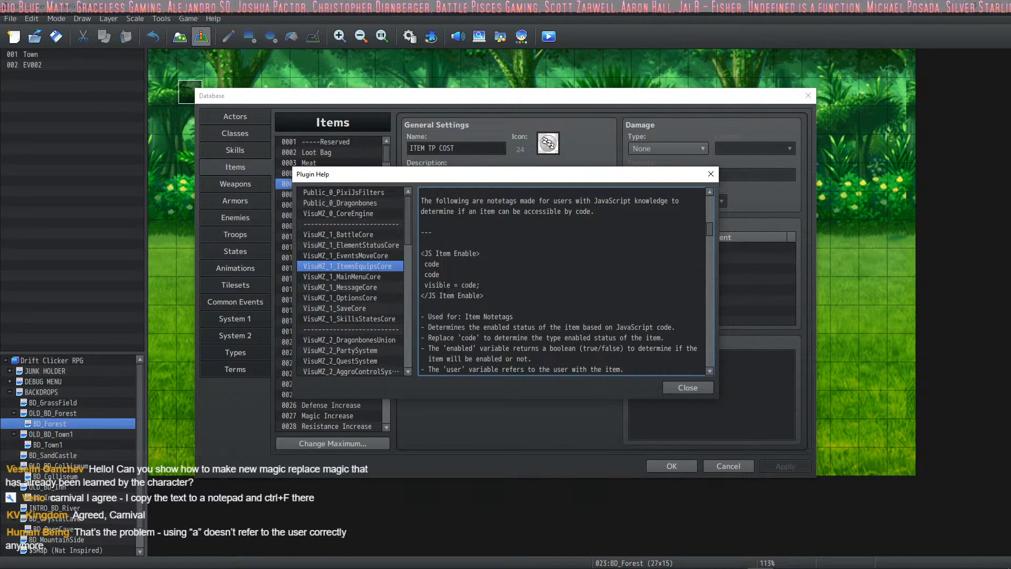
{"action": "scroll", "coordinate": [450, 293], "scroll_direction": "down", "scroll_amount": 1}
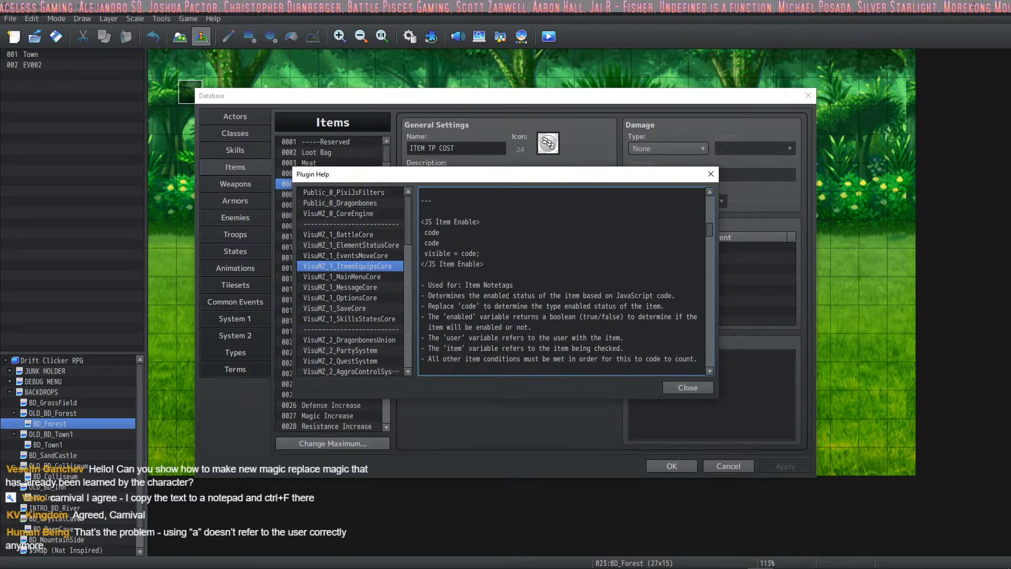
{"action": "scroll", "coordinate": [530, 285], "scroll_direction": "down", "scroll_amount": 1}
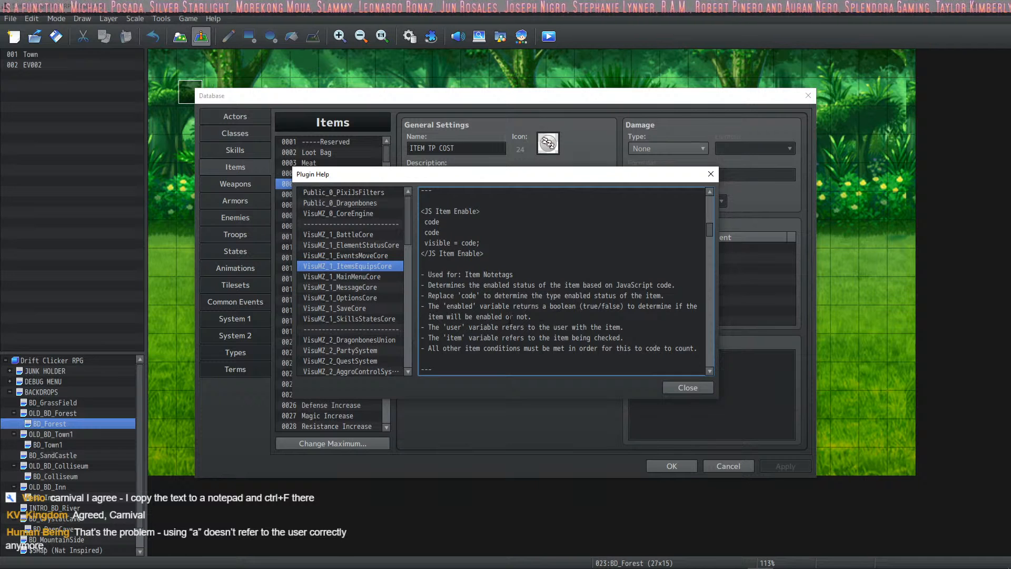
{"action": "left_click_drag", "start_coordinate": [472, 327], "coordinate": [531, 327]}
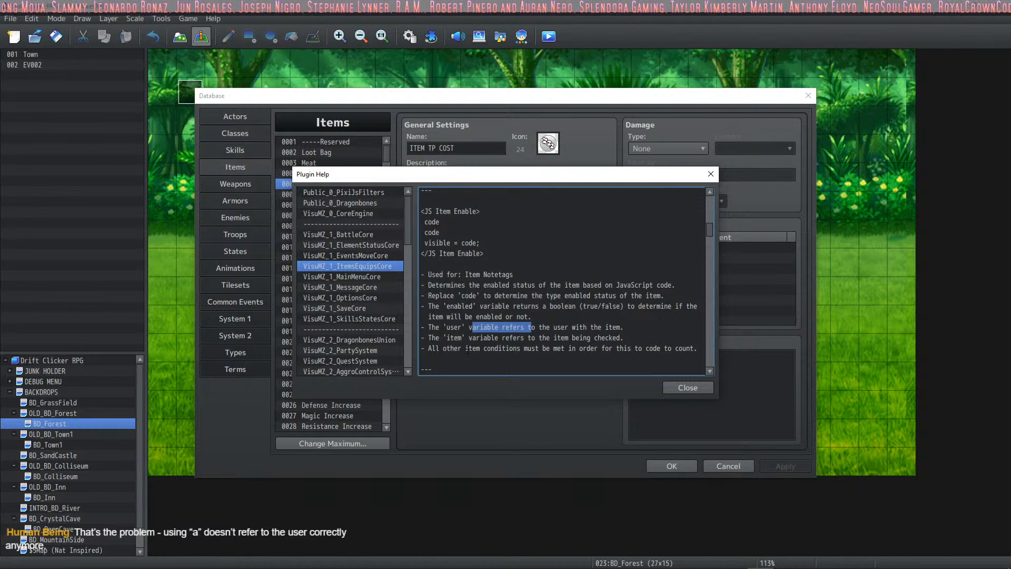
{"action": "left_click_drag", "start_coordinate": [698, 348], "coordinate": [409, 208]}
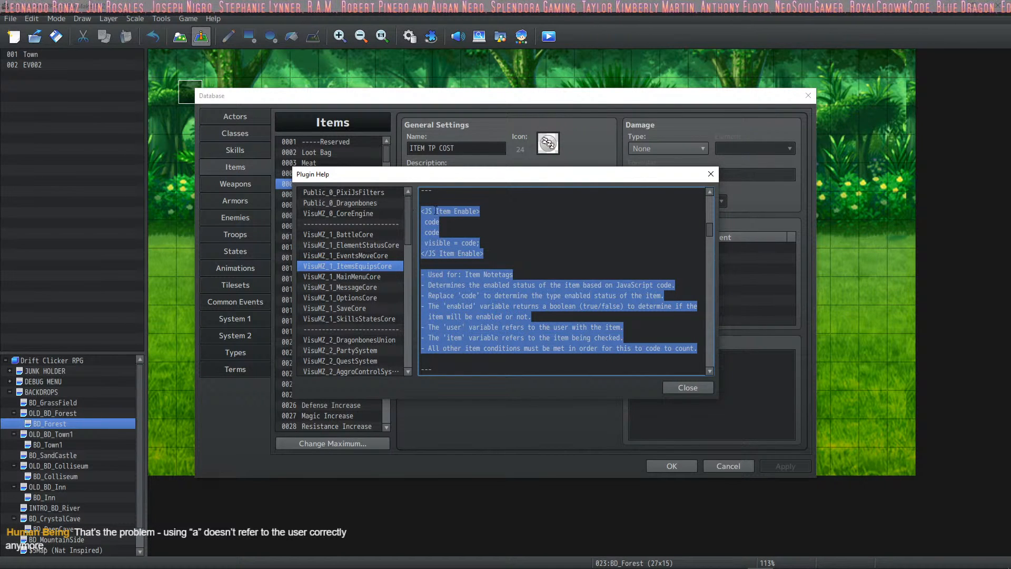
{"action": "left_click", "coordinate": [678, 390]}
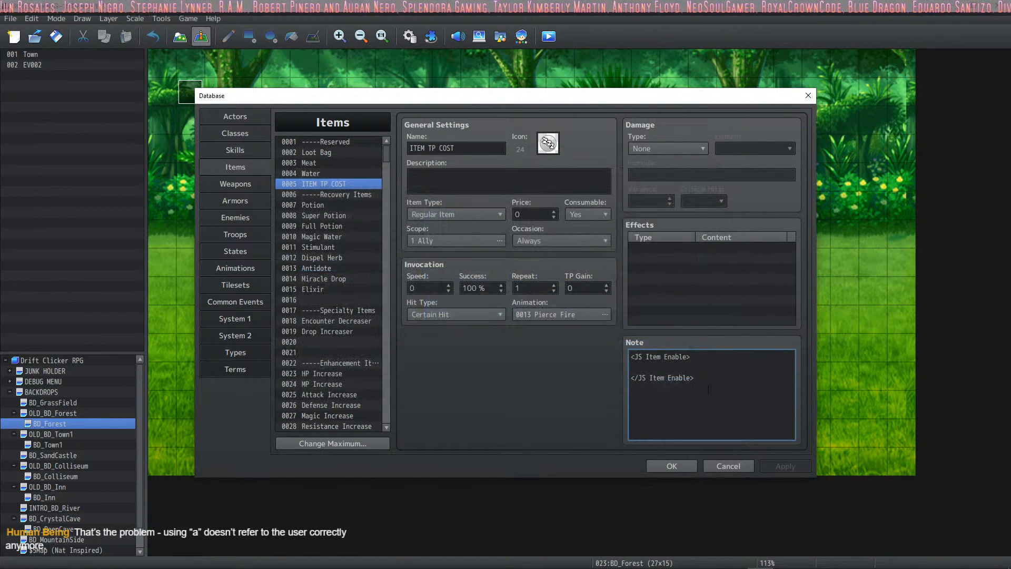
{"action": "key", "text": "ctrl+v"}
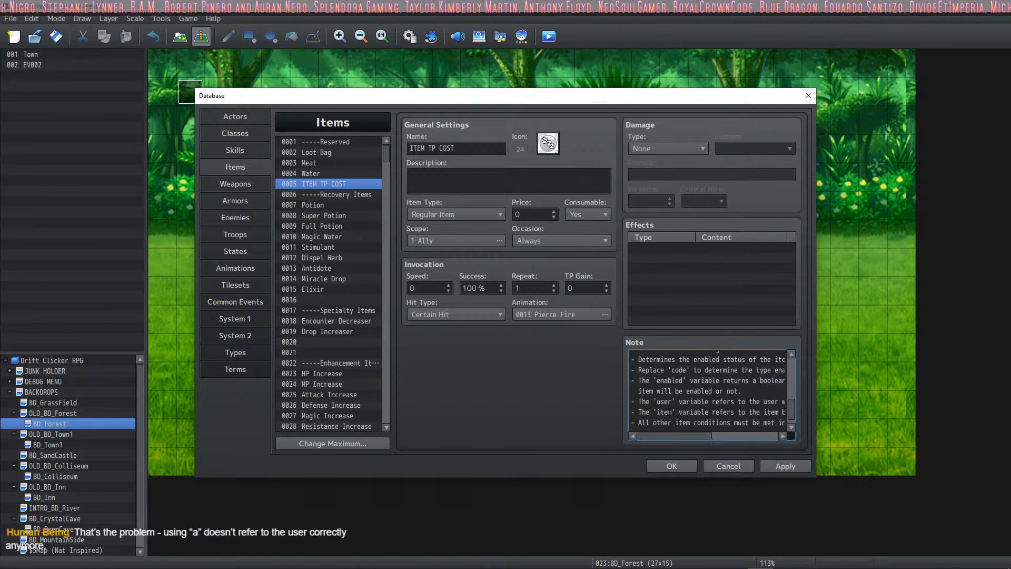
Write the line "var yes = user.tp >" between the first pair of JS Item Enable notetags in ITEM TP COST's note
{"action": "scroll", "coordinate": [672, 412], "scroll_direction": "up", "scroll_amount": 5}
{"action": "scroll", "coordinate": [684, 398], "scroll_direction": "down", "scroll_amount": 2}
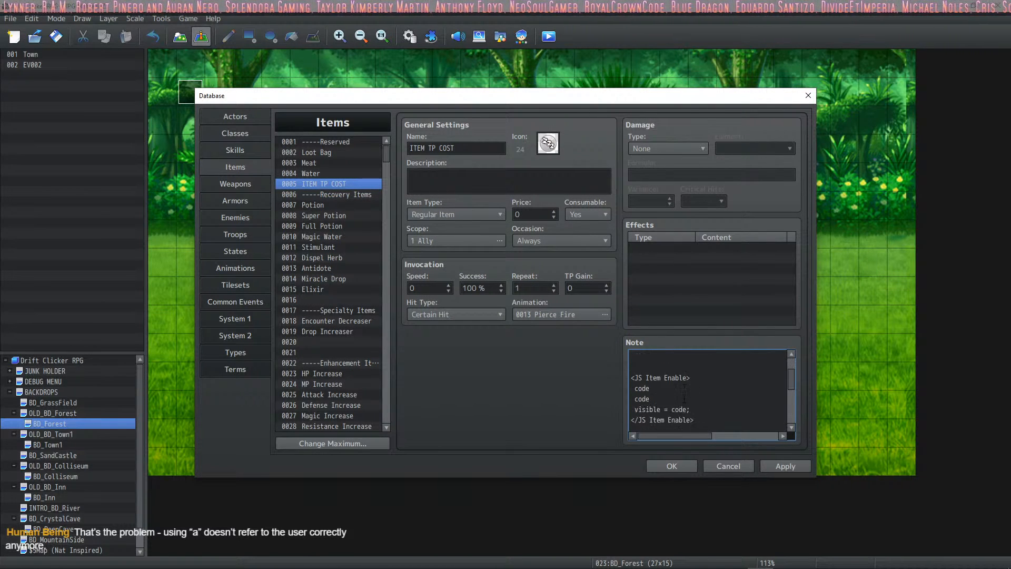
{"action": "scroll", "coordinate": [682, 384], "scroll_direction": "up", "scroll_amount": 2}
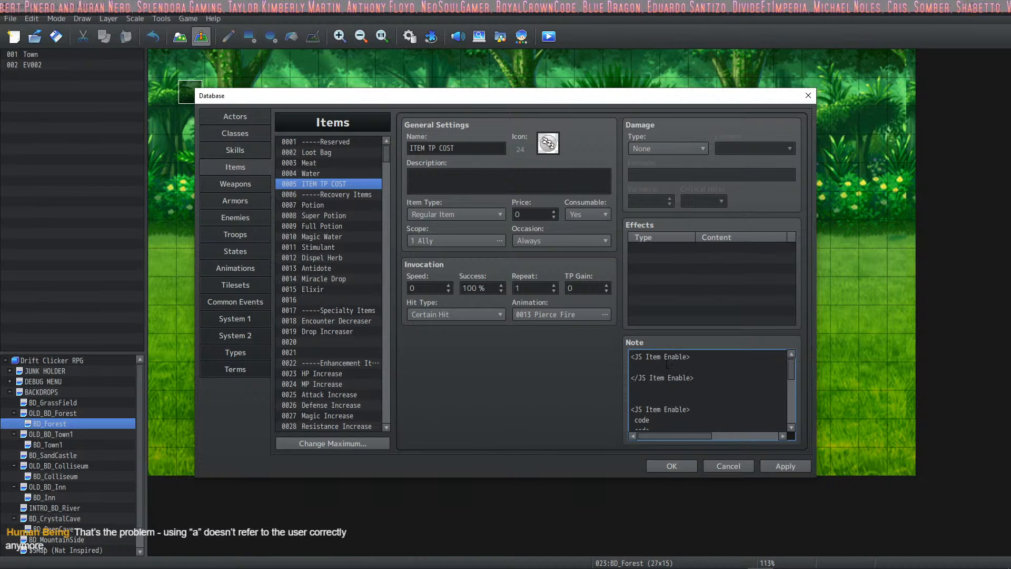
{"action": "left_click", "coordinate": [652, 368]}
{"action": "type", "text": "var x = "}
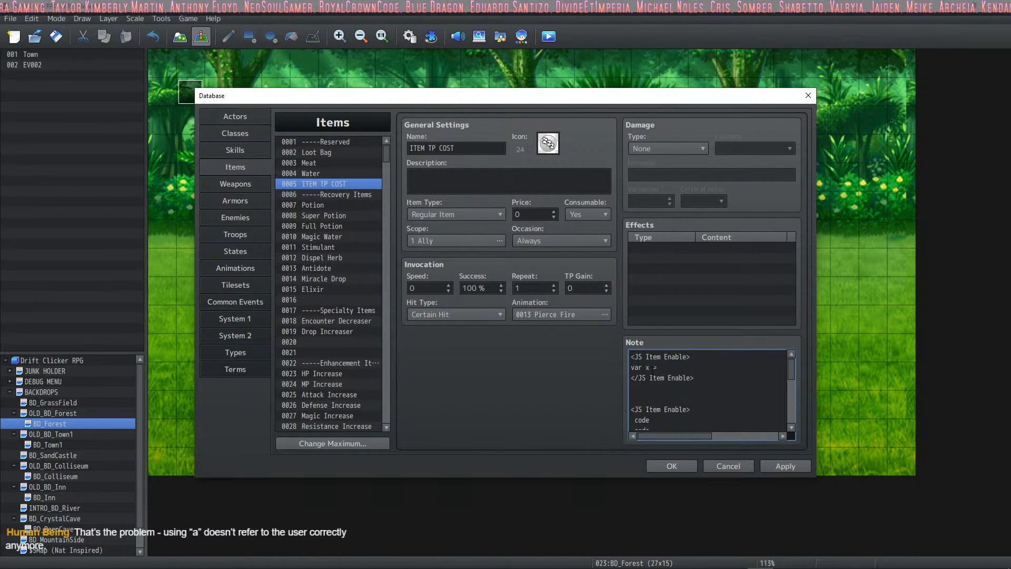
{"action": "type", "text": "user.tp"}
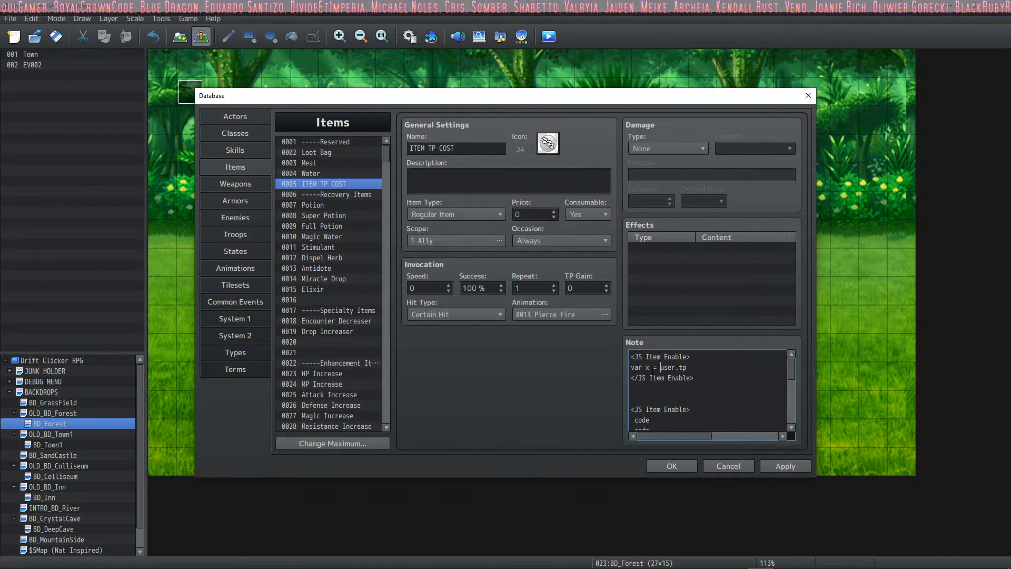
{"action": "left_click", "coordinate": [648, 367]}
{"action": "key", "text": "BackSpace"}
{"action": "type", "text": "yes"}
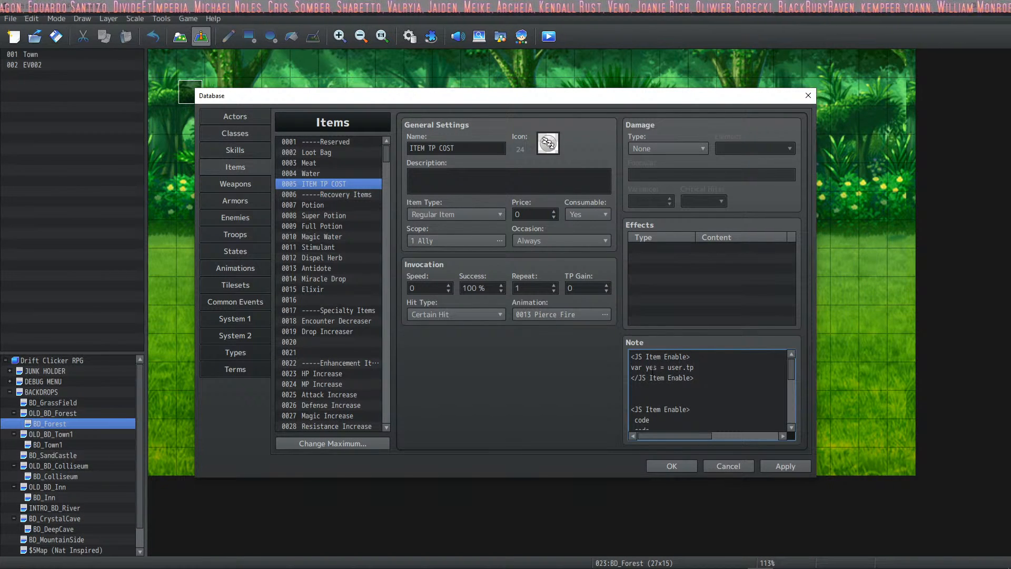
{"action": "key", "text": "End"}
{"action": "type", "text": ">"}
Rename the variable to gotTP in ITEM TP COST's note and complete its line as "var gotTP = user.tp >= 10;"
{"action": "key", "text": "Left"}
{"action": "key", "text": "Left"}
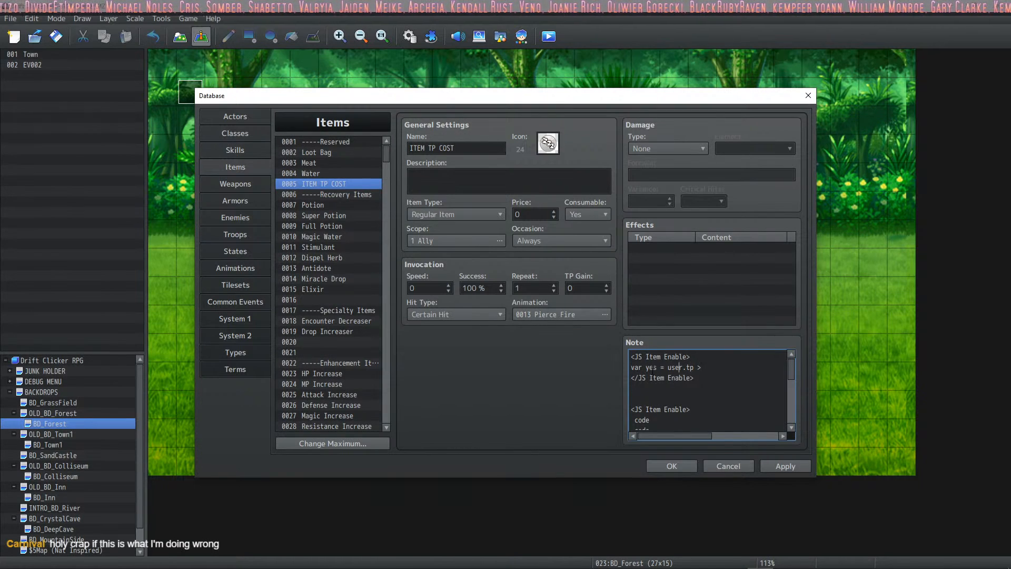
{"action": "key", "text": "BackSpace"}
{"action": "key", "text": "BackSpace"}
{"action": "key", "text": "BackSpace"}
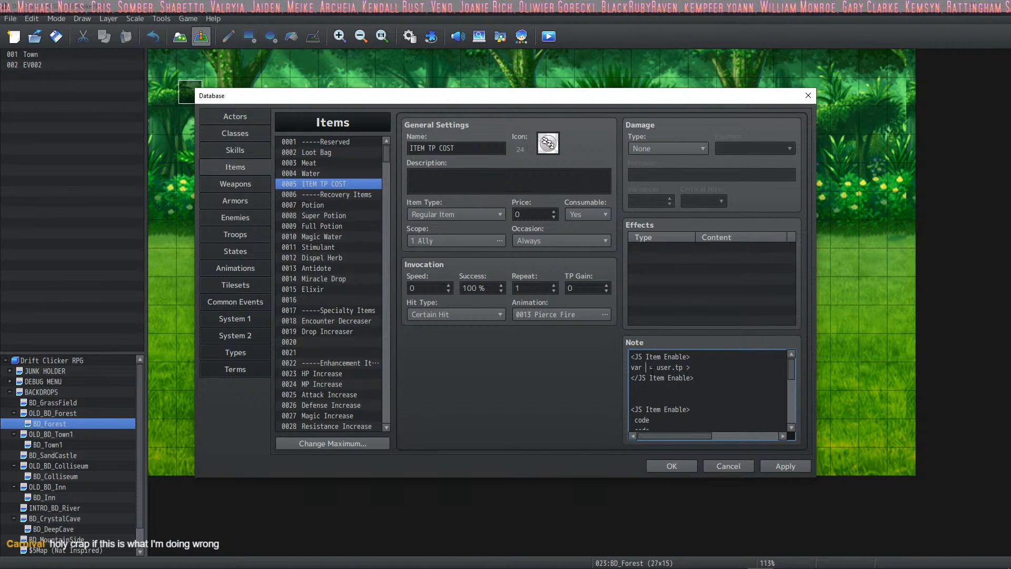
{"action": "type", "text": "gotTP"}
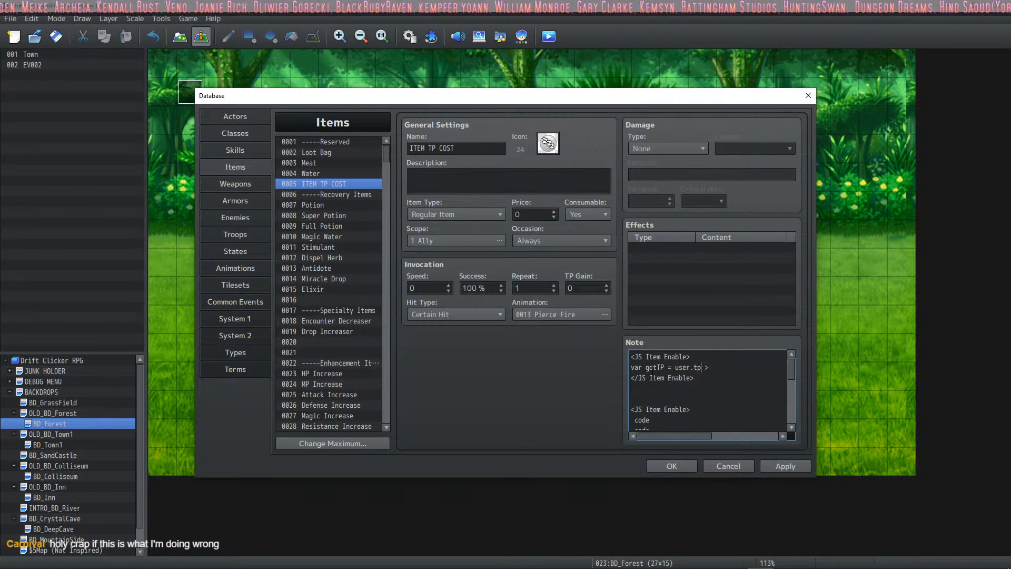
{"action": "type", "text": "= 10"}
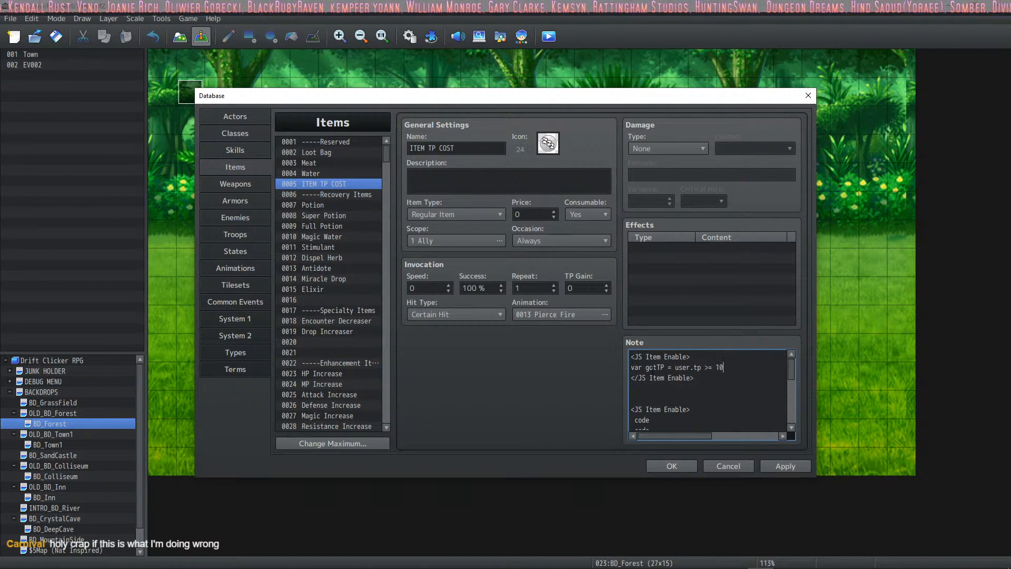
{"action": "type", "text": ";"}
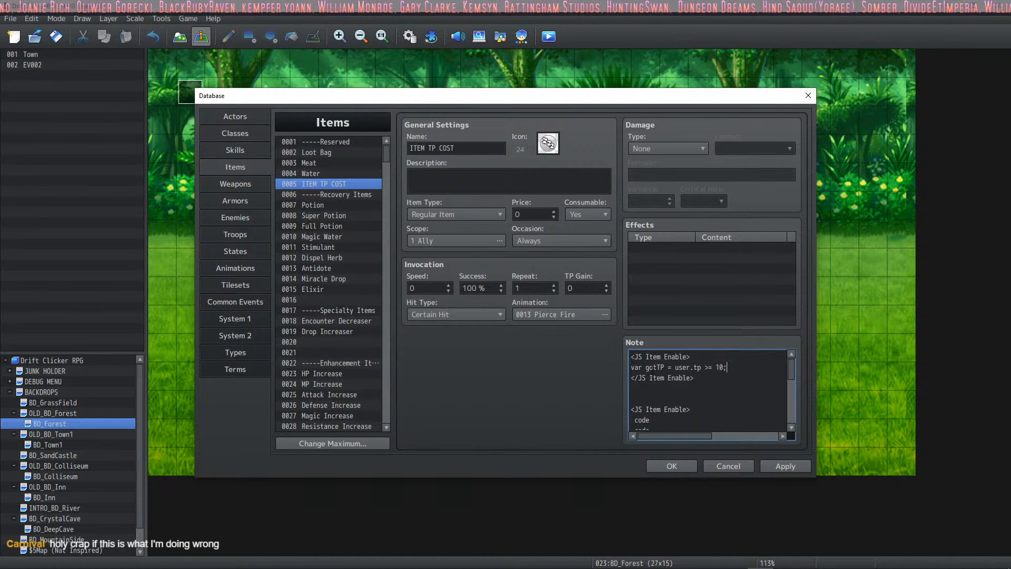
Add the line "visible = gotTP;" below the gotTP variable, inside the first pair of JS Item Enable notetags
{"action": "key", "text": "Return"}
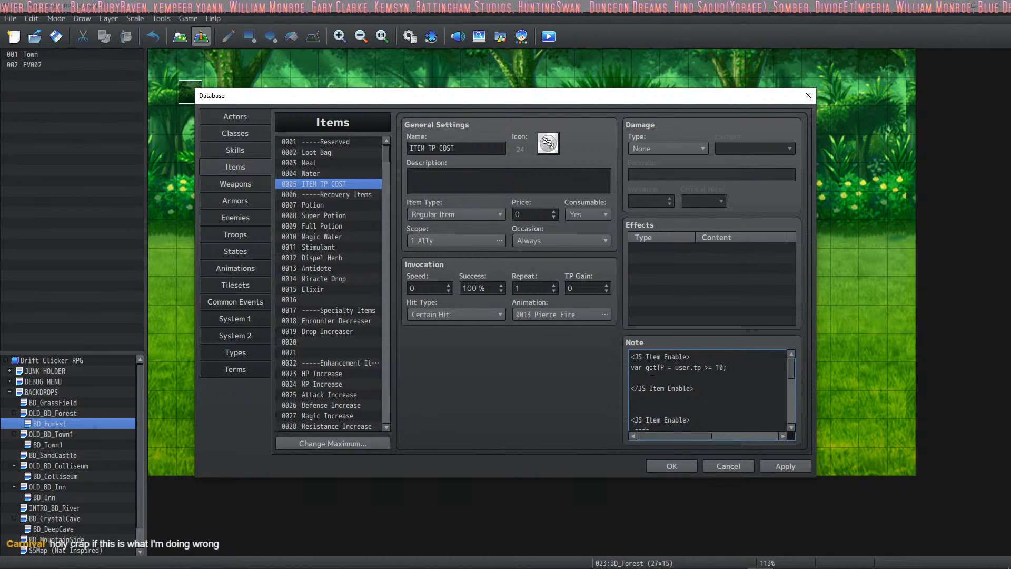
{"action": "scroll", "coordinate": [655, 374], "scroll_direction": "down", "scroll_amount": 2}
{"action": "type", "text": "c"}
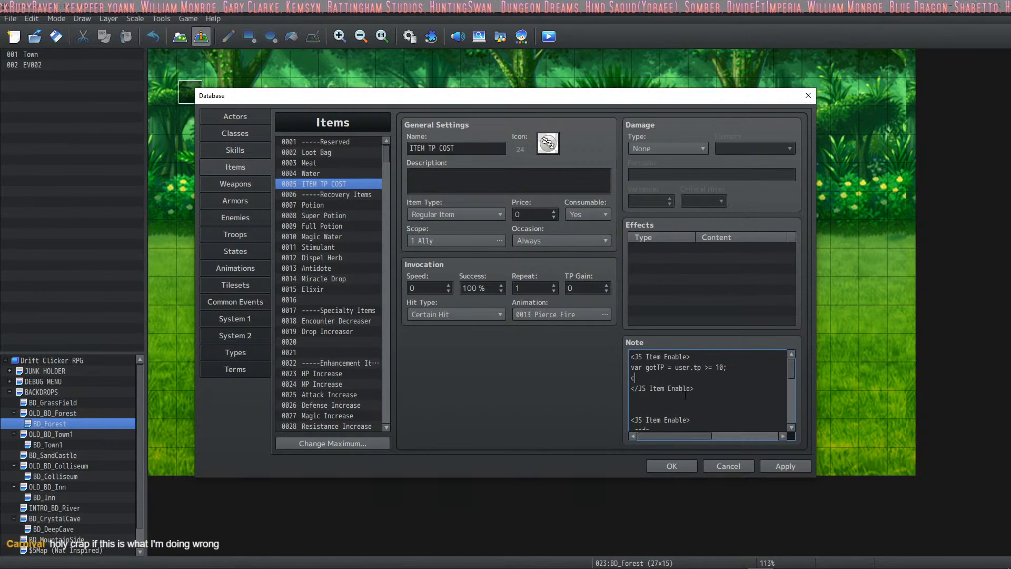
{"action": "key", "text": "BackSpace"}
{"action": "type", "text": "visible "}
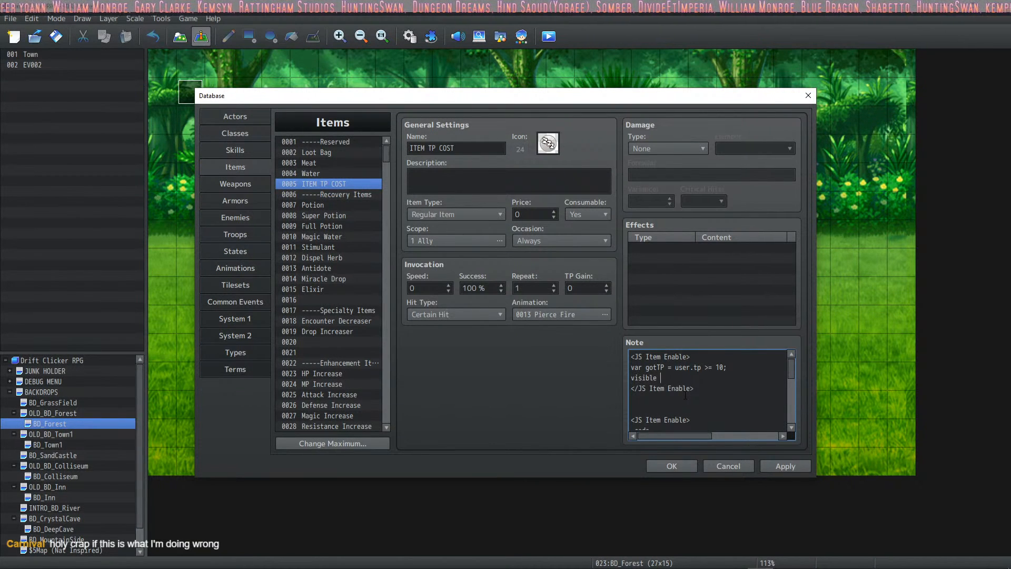
{"action": "type", "text": "= gotTP;"}
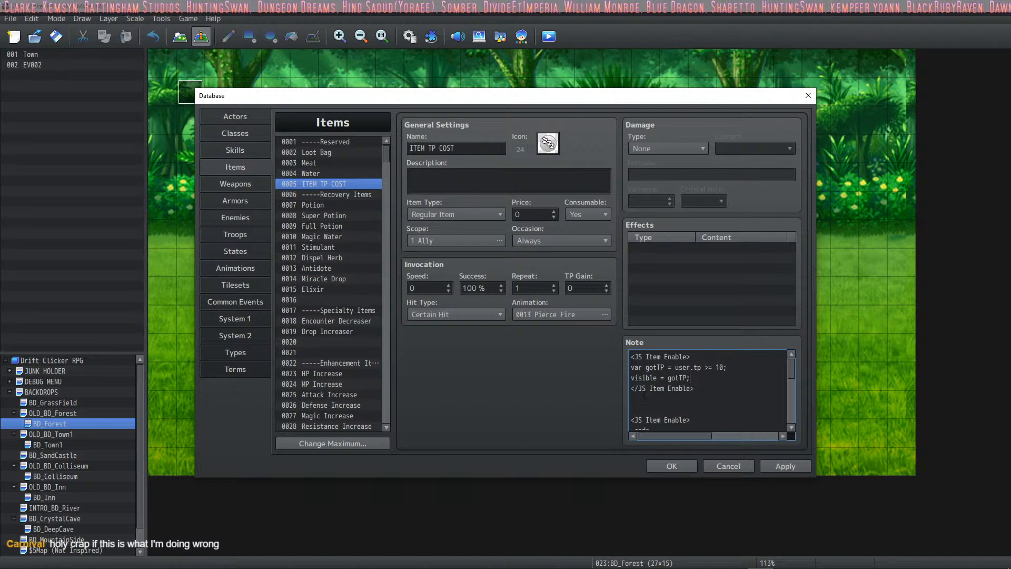
Compare the new notetag code with the JS Item Enable template and usage notes further down in ITEM TP COST's note
{"action": "scroll", "coordinate": [644, 395], "scroll_direction": "down", "scroll_amount": 3}
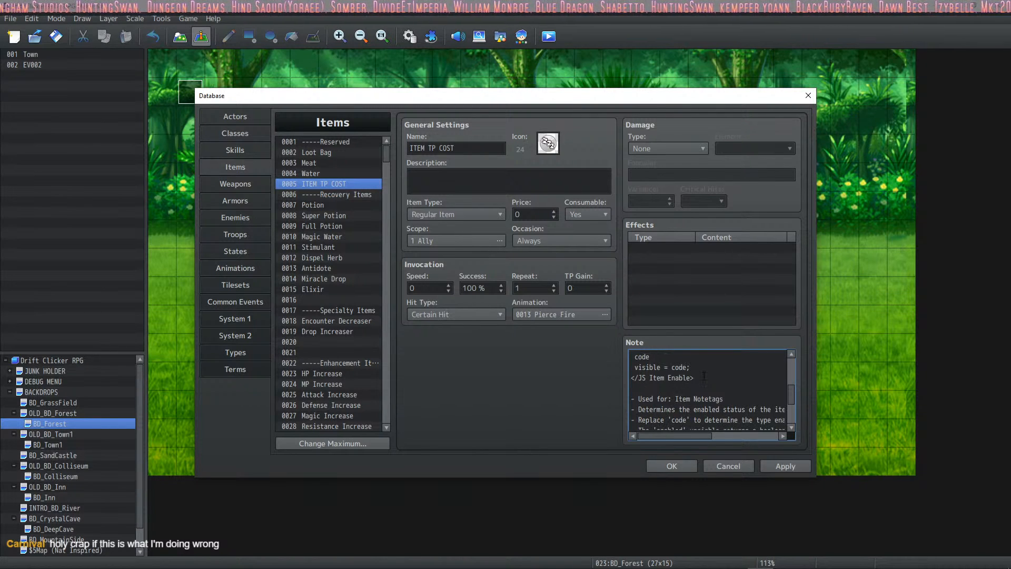
{"action": "scroll", "coordinate": [705, 375], "scroll_direction": "up", "scroll_amount": 3}
{"action": "scroll", "coordinate": [712, 370], "scroll_direction": "down", "scroll_amount": 3}
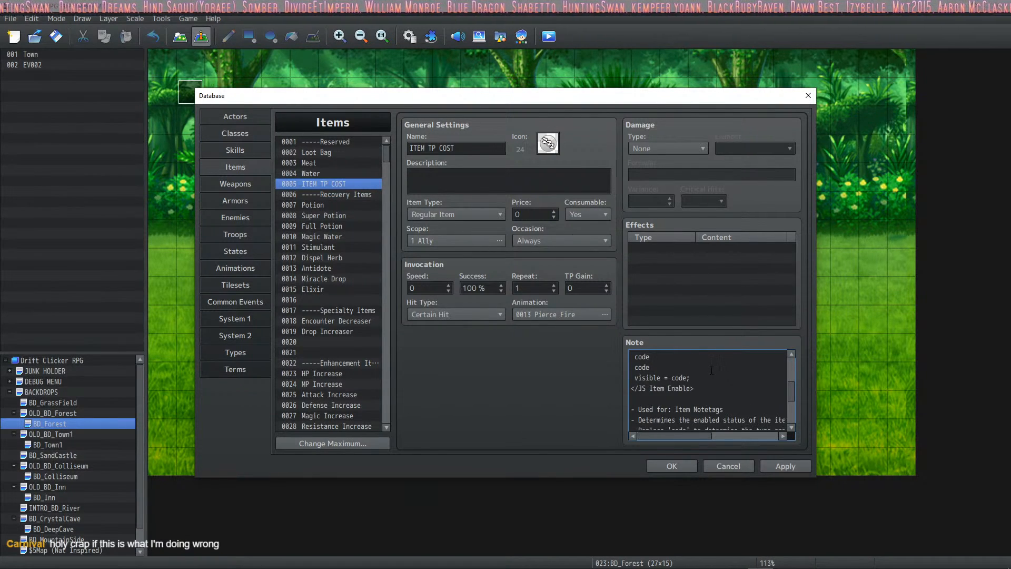
{"action": "scroll", "coordinate": [711, 370], "scroll_direction": "up", "scroll_amount": 3}
{"action": "scroll", "coordinate": [712, 371], "scroll_direction": "down", "scroll_amount": 3}
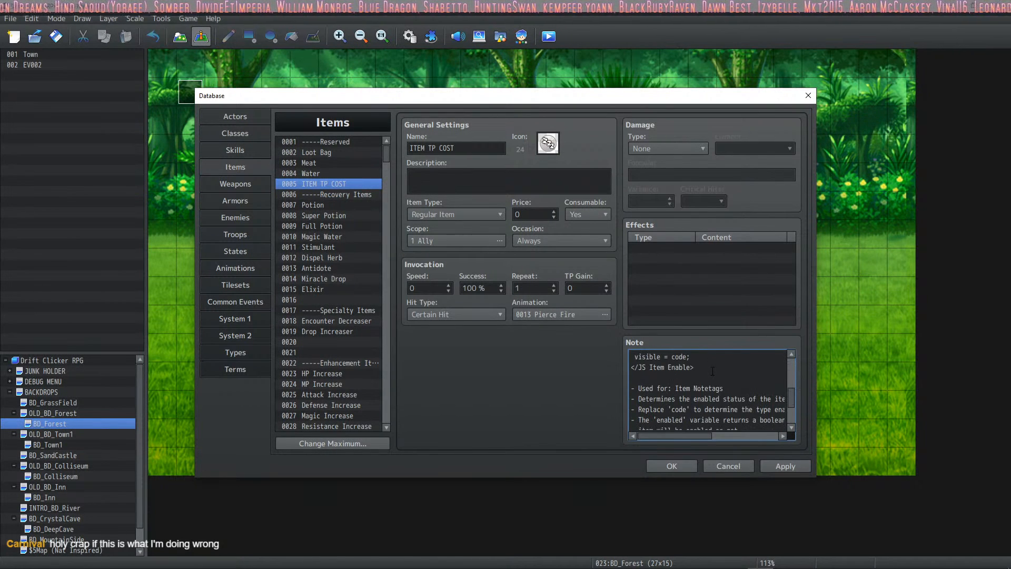
{"action": "scroll", "coordinate": [712, 371], "scroll_direction": "down", "scroll_amount": 3}
{"action": "scroll", "coordinate": [711, 388], "scroll_direction": "down", "scroll_amount": 1}
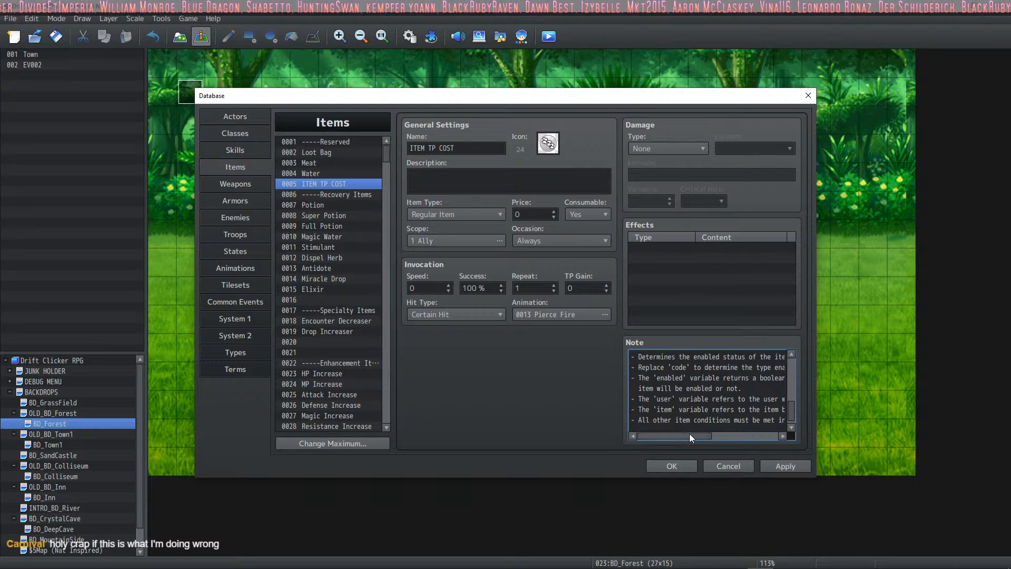
{"action": "mouse_move", "coordinate": [689, 435]}
{"action": "left_mouse_down"}
{"action": "mouse_move", "coordinate": [728, 436]}
{"action": "mouse_move", "coordinate": [686, 435]}
{"action": "left_mouse_up"}
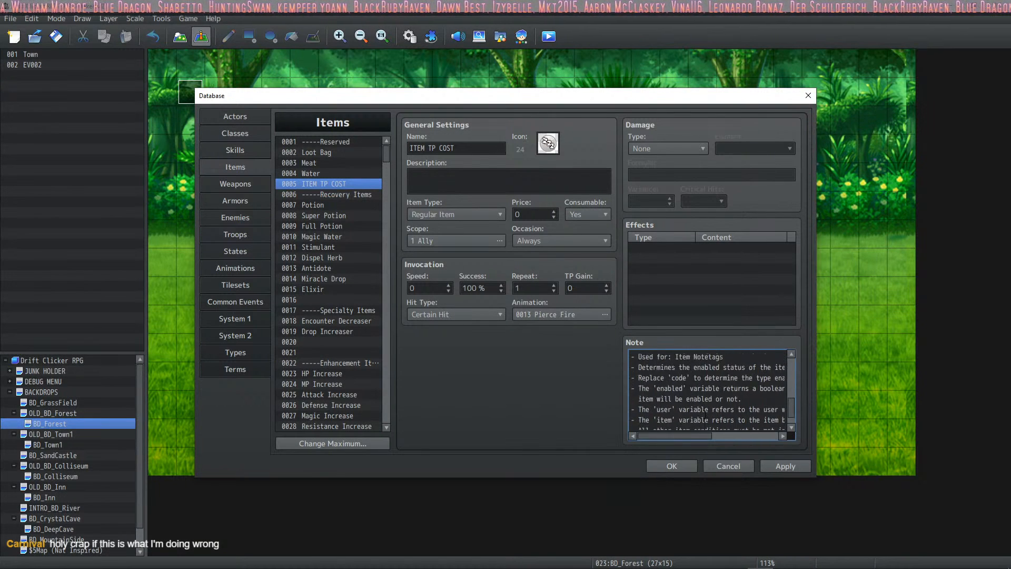
{"action": "scroll", "coordinate": [705, 414], "scroll_direction": "up", "scroll_amount": 6}
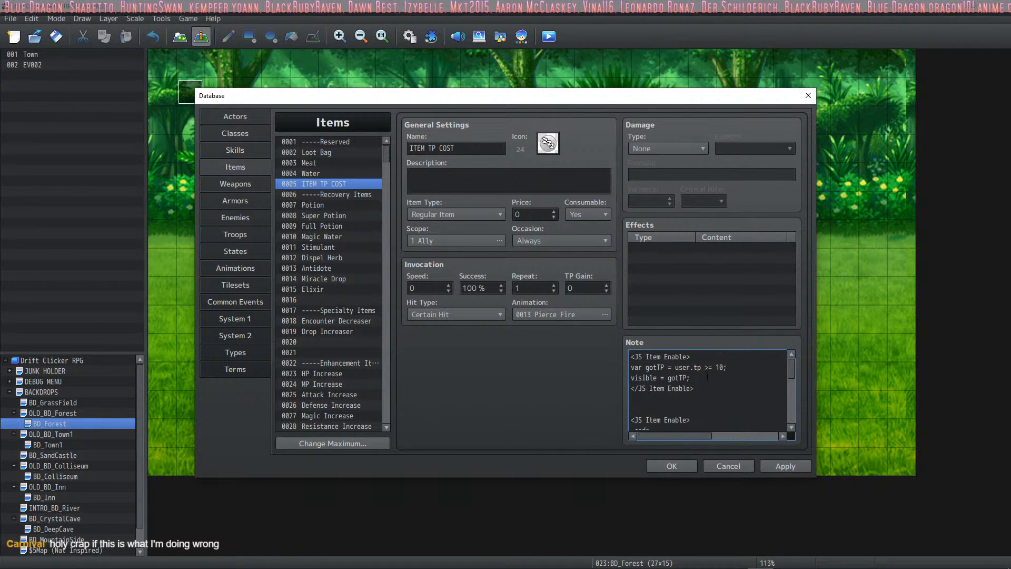
{"action": "scroll", "coordinate": [707, 376], "scroll_direction": "down", "scroll_amount": 7}
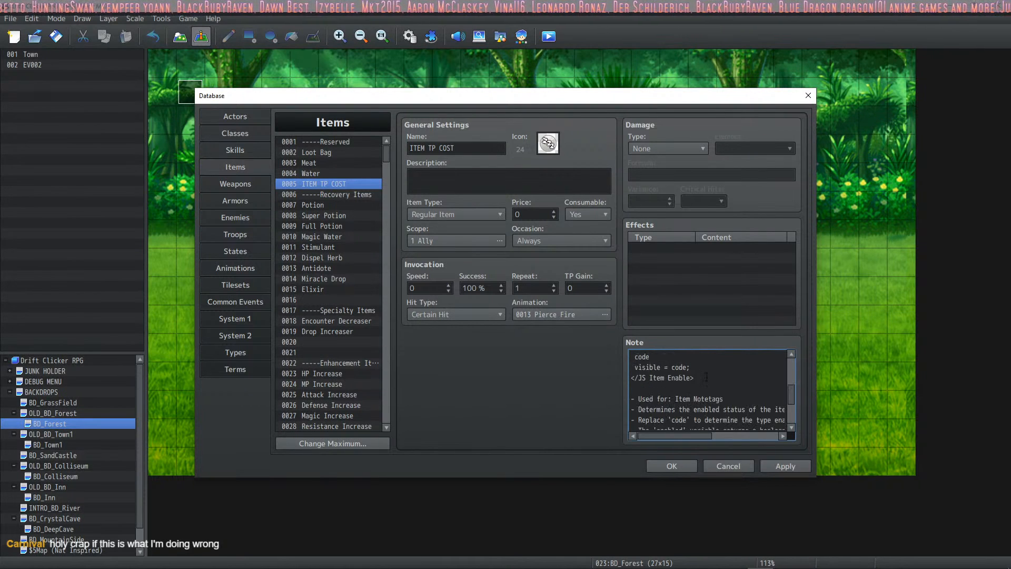
{"action": "scroll", "coordinate": [706, 377], "scroll_direction": "down", "scroll_amount": 5}
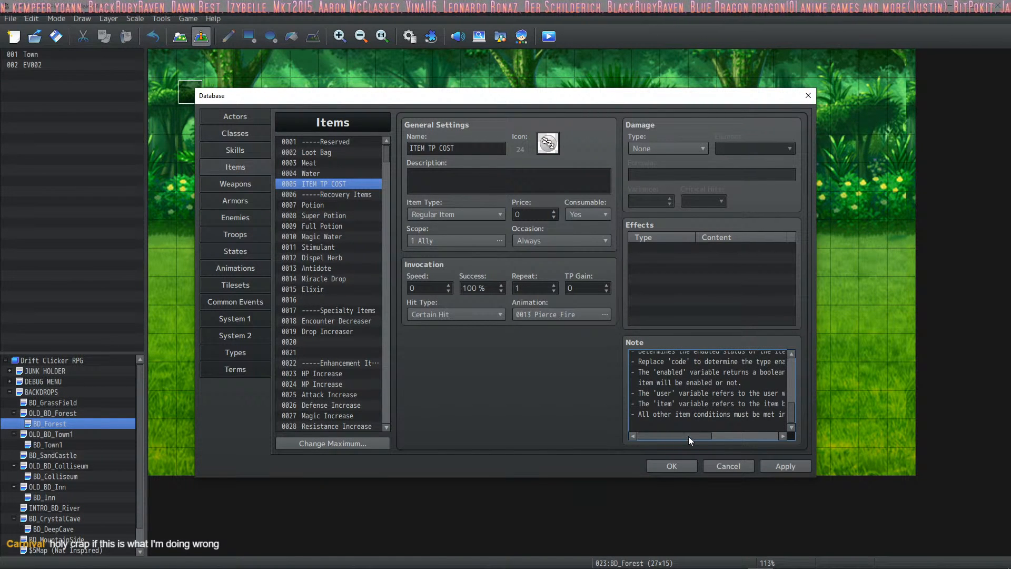
{"action": "scroll", "coordinate": [688, 436], "scroll_direction": "up", "scroll_amount": 10}
{"action": "type", "text": "<JS Item Enable> var gotTP = user.tp >= 10; visible = gotTP;"}
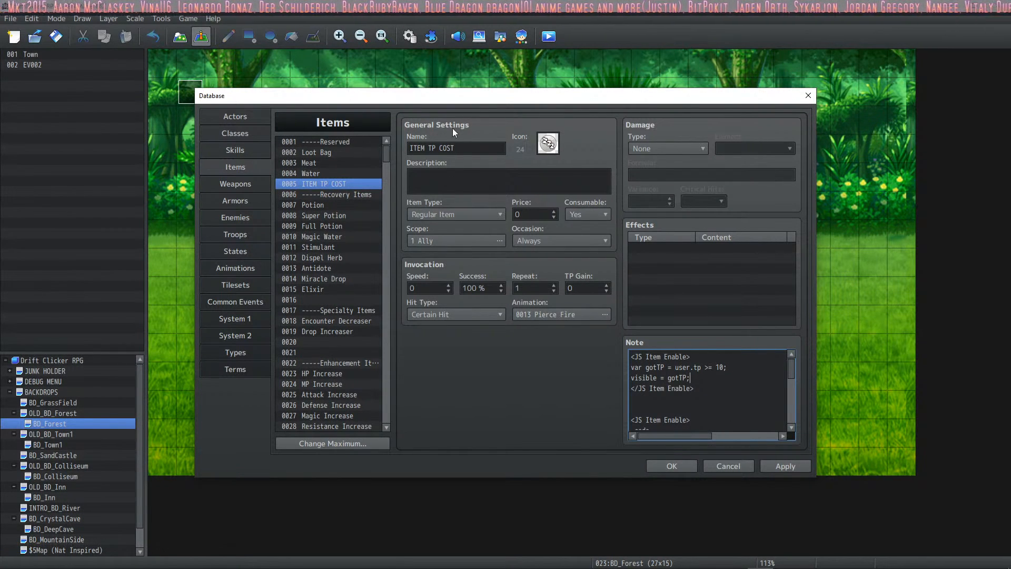
Describe ITEM TP COST as "Must have 10 tp to use this." and set its price to 100
{"action": "left_click", "coordinate": [458, 177]}
{"action": "type", "text": "Must have"}
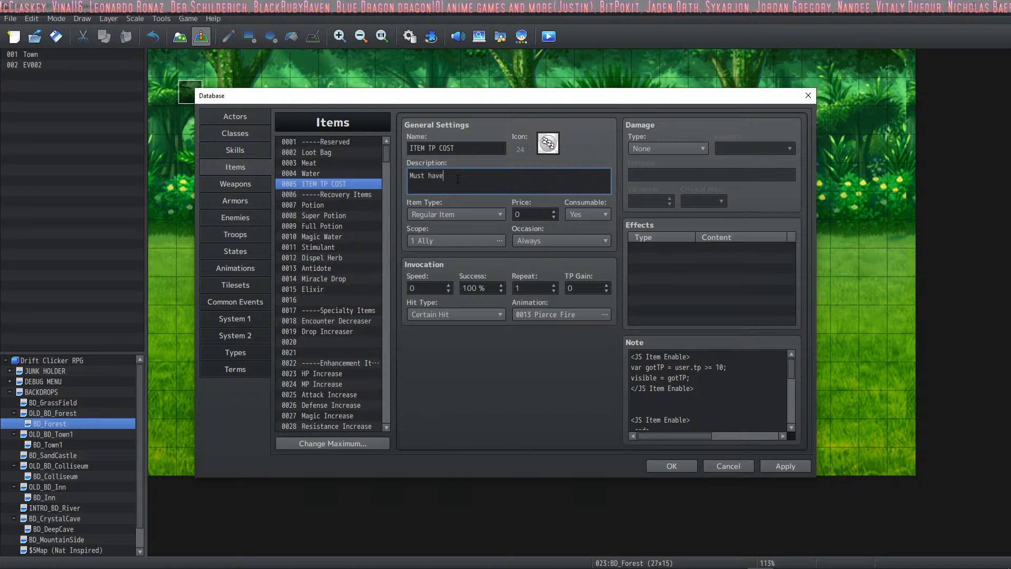
{"action": "type", "text": " 10 tp to use this."}
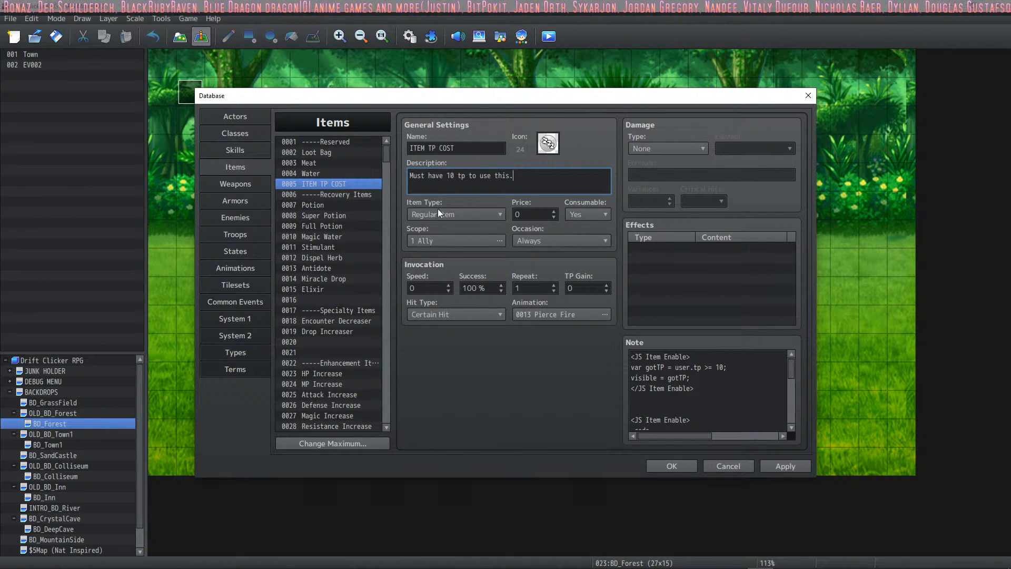
{"action": "left_click", "coordinate": [513, 215]}
{"action": "type", "text": "100"}
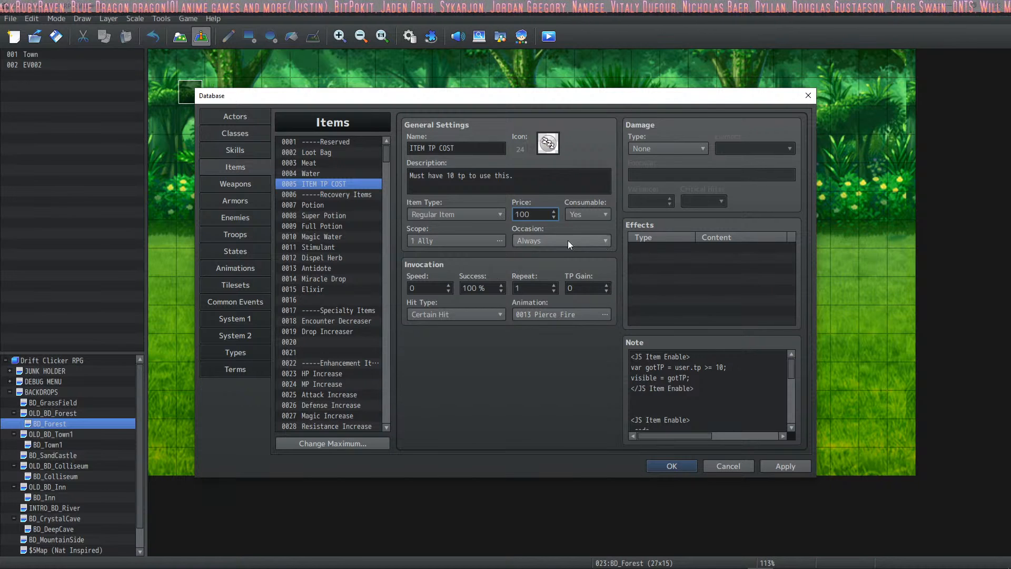
Add a Recover HP 100% effect to ITEM TP COST and apply the database changes
{"action": "double_click", "coordinate": [656, 252]}
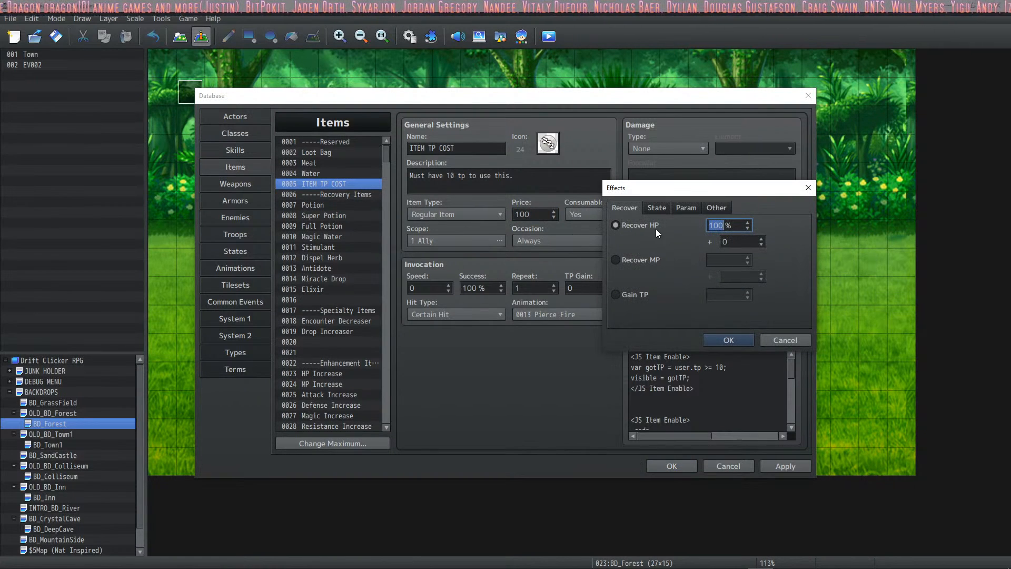
{"action": "key", "text": "Return"}
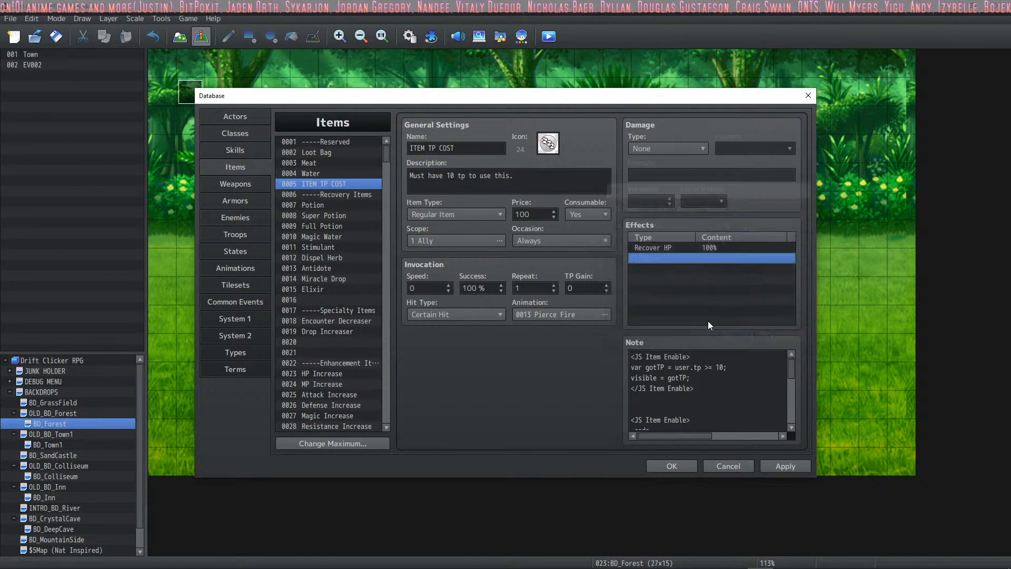
{"action": "left_click", "coordinate": [774, 465]}
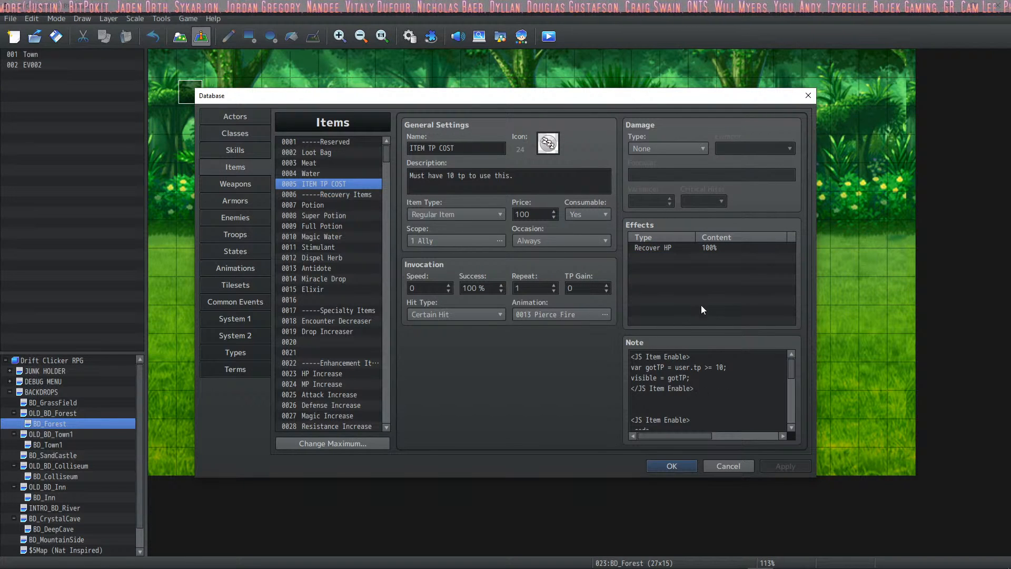
Delete the copied JS Item Enable template and its usage notes from ITEM TP COST's note, and apply the change
{"action": "scroll", "coordinate": [689, 401], "scroll_direction": "down", "scroll_amount": 1}
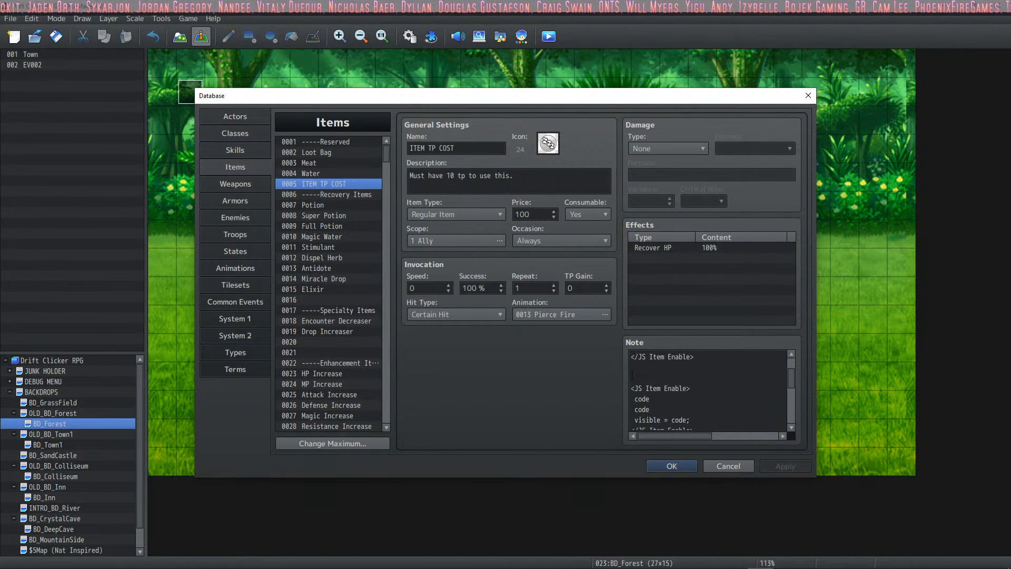
{"action": "left_click_drag", "start_coordinate": [630, 388], "coordinate": [762, 425]}
{"action": "scroll", "coordinate": [692, 405], "scroll_direction": "up", "scroll_amount": 2}
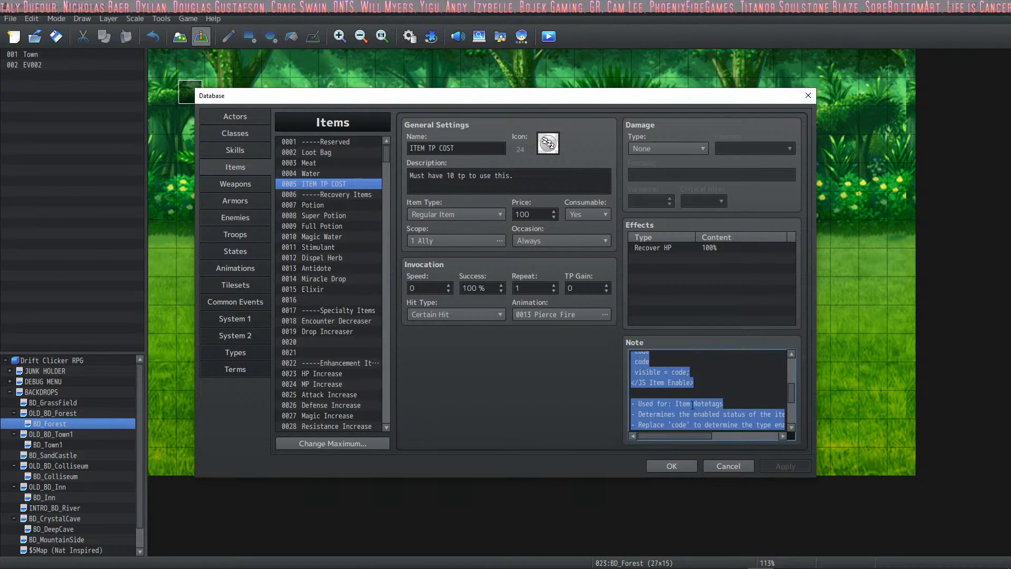
{"action": "scroll", "coordinate": [693, 404], "scroll_direction": "up", "scroll_amount": 2}
{"action": "scroll", "coordinate": [695, 415], "scroll_direction": "down", "scroll_amount": 4}
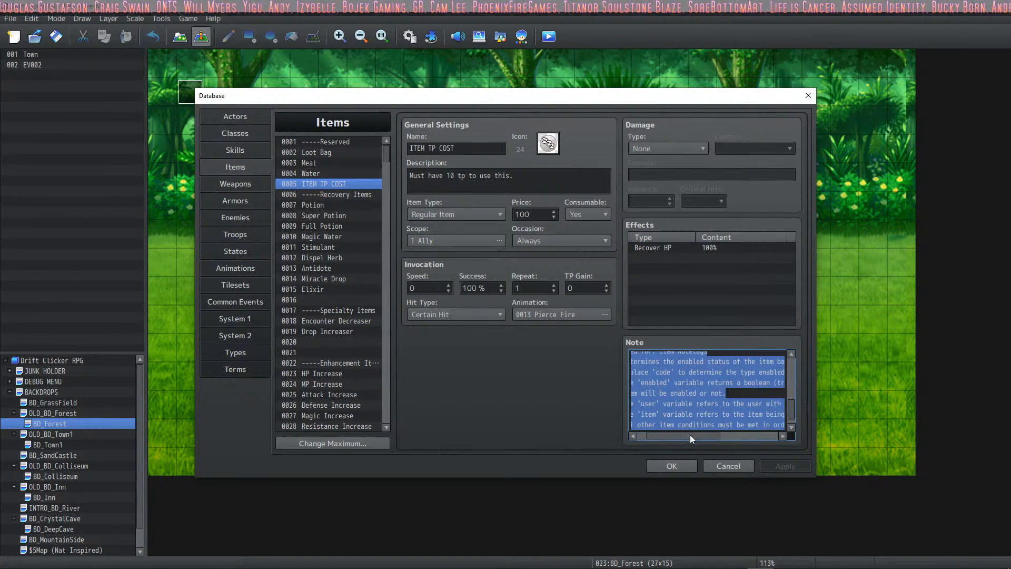
{"action": "scroll", "coordinate": [684, 421], "scroll_direction": "down", "scroll_amount": 1}
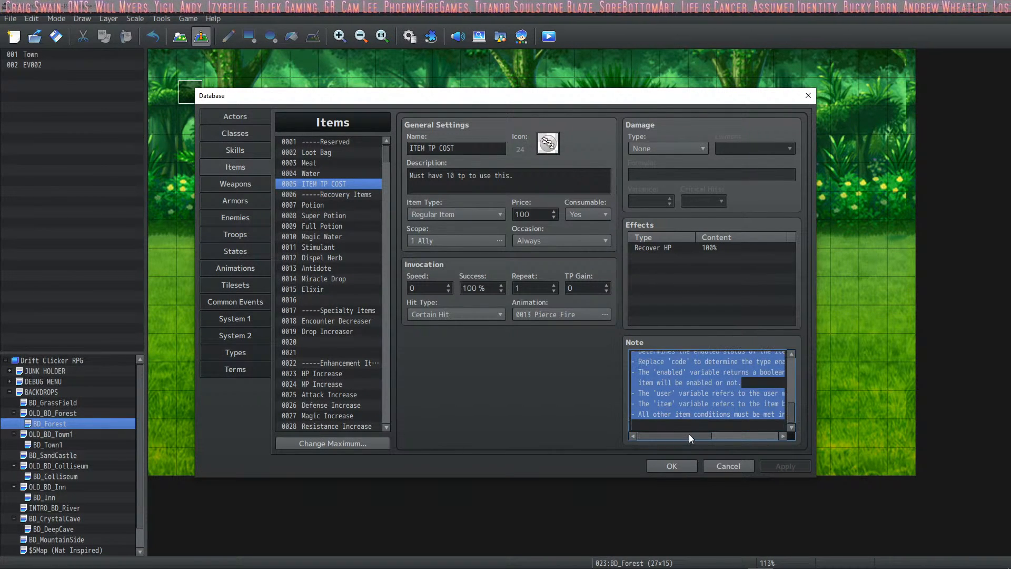
{"action": "mouse_move", "coordinate": [689, 434]}
{"action": "left_mouse_down"}
{"action": "mouse_move", "coordinate": [710, 436]}
{"action": "mouse_move", "coordinate": [674, 436]}
{"action": "left_mouse_up"}
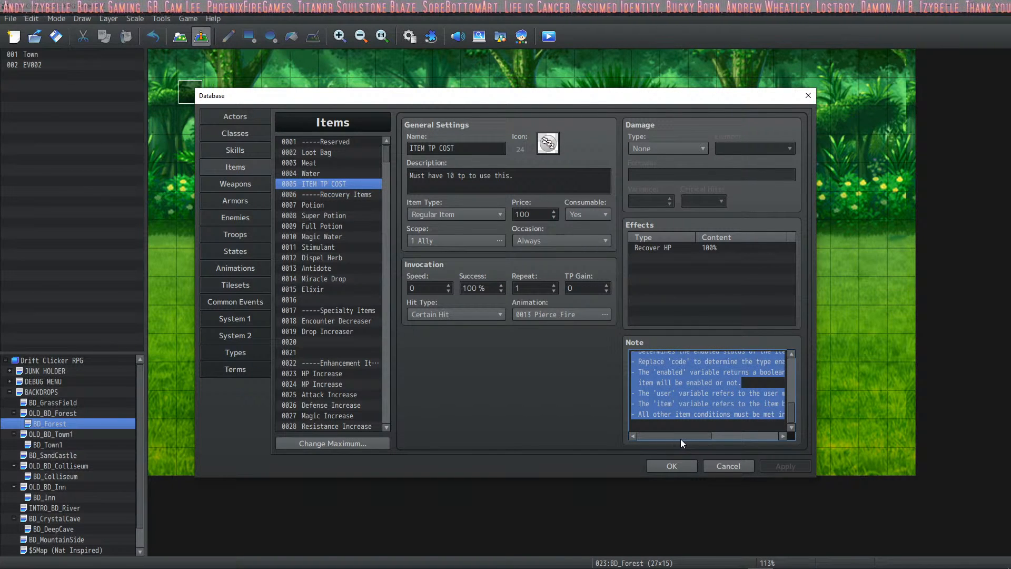
{"action": "left_click_drag", "start_coordinate": [680, 438], "coordinate": [639, 434]}
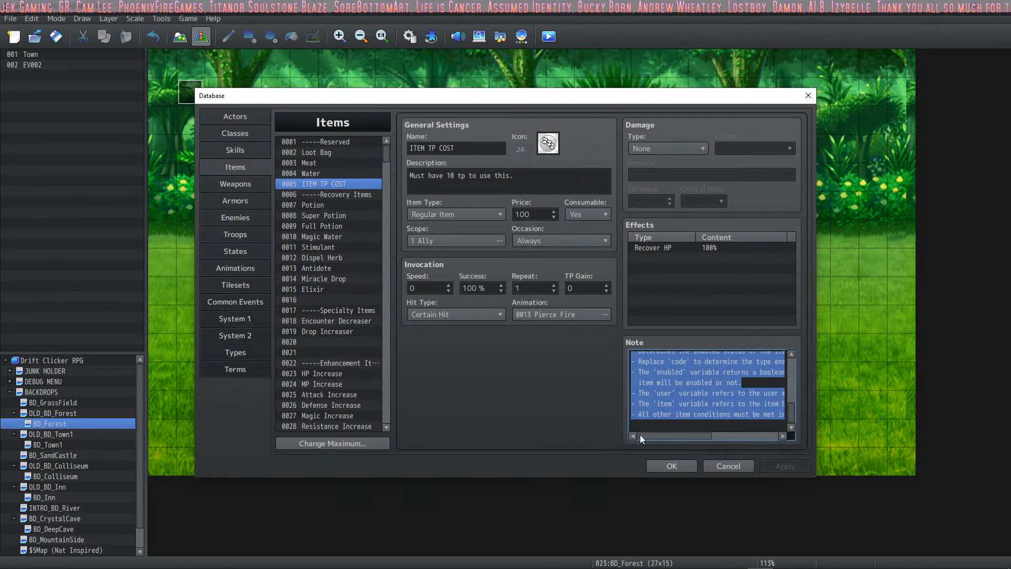
{"action": "scroll", "coordinate": [743, 410], "scroll_direction": "up", "scroll_amount": 2}
{"action": "type", "text": "<JS Item Enable> var gotTP = user.tp >= 10; visible = gotTP; </JS Item Enable>"}
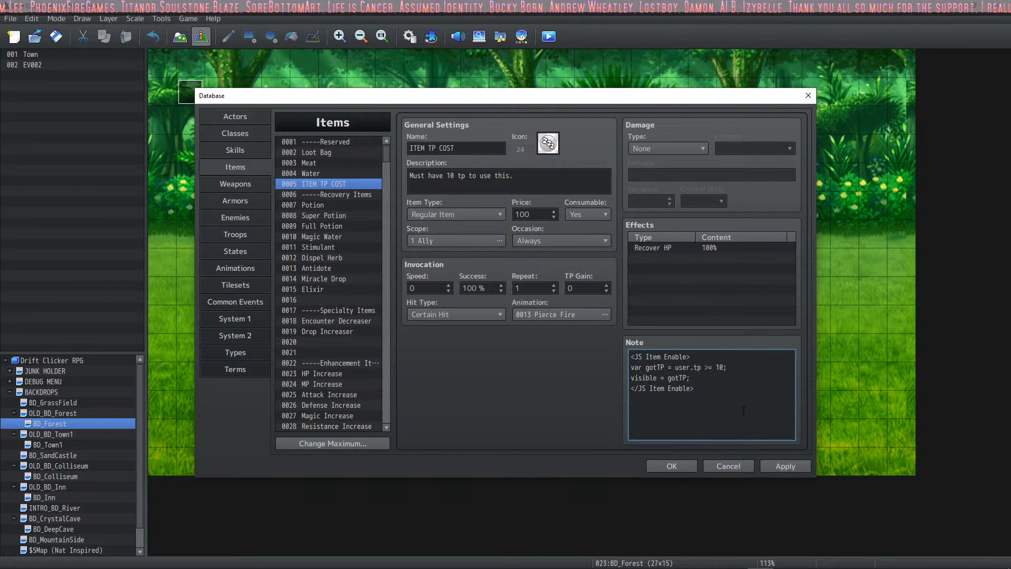
{"action": "left_click", "coordinate": [789, 466]}
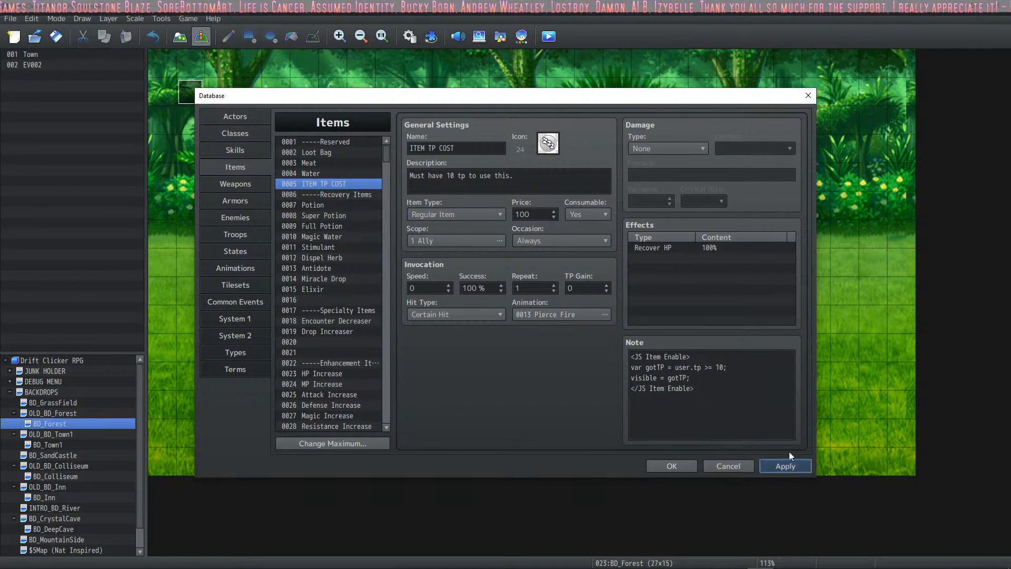
Review the user.tp condition, the gotTP variable and the visible assignment in ITEM TP COST's note
{"action": "left_click_drag", "start_coordinate": [701, 367], "coordinate": [669, 367]}
{"action": "left_click", "coordinate": [727, 367]}
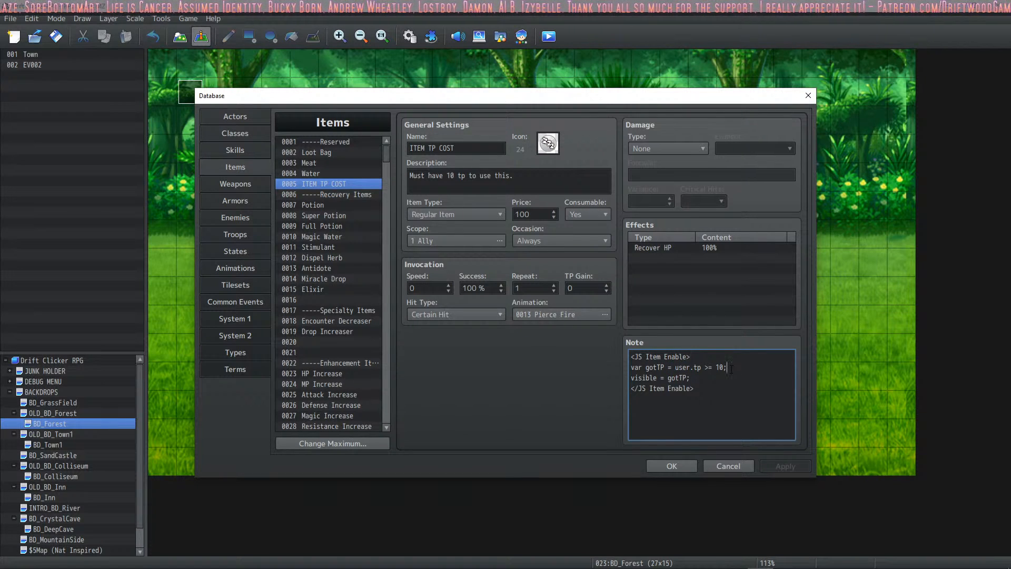
{"action": "double_click", "coordinate": [654, 367]}
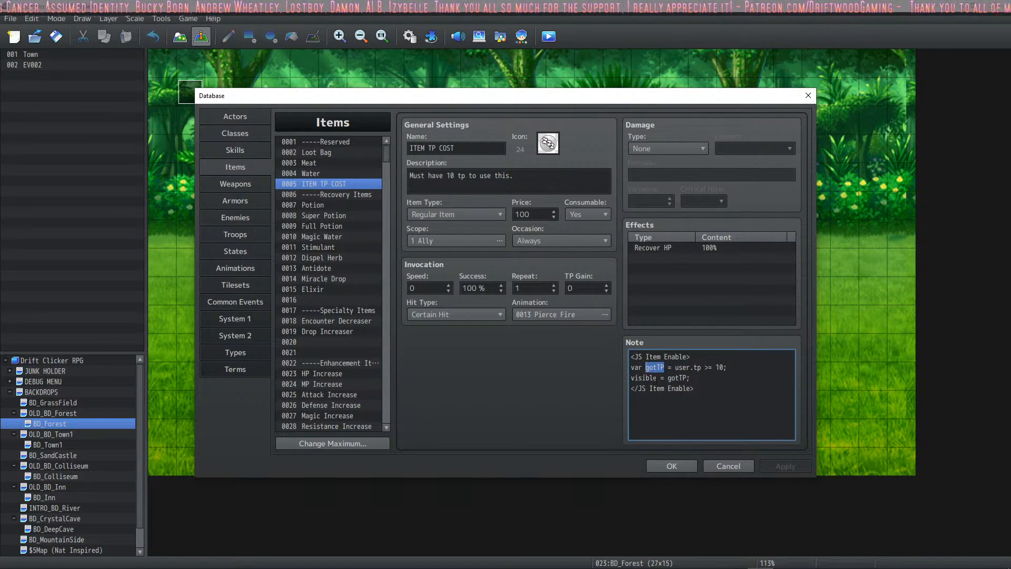
{"action": "double_click", "coordinate": [644, 378]}
{"action": "left_click", "coordinate": [685, 378]}
{"action": "left_click_drag", "start_coordinate": [675, 367], "coordinate": [726, 367]}
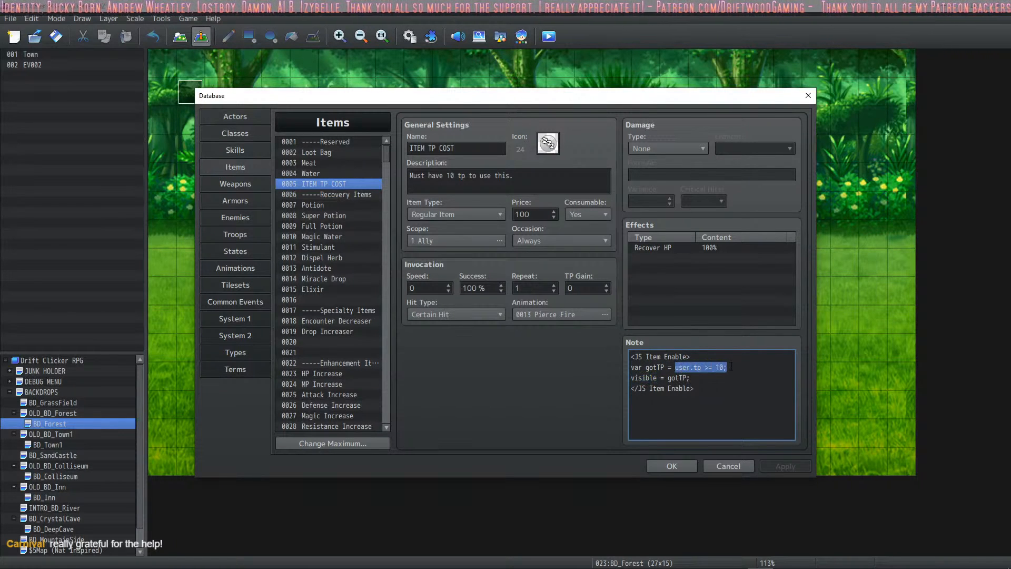
Close the database and start a playtest, travelling from Town to the Forest to enter a battle
{"action": "left_click", "coordinate": [699, 429]}
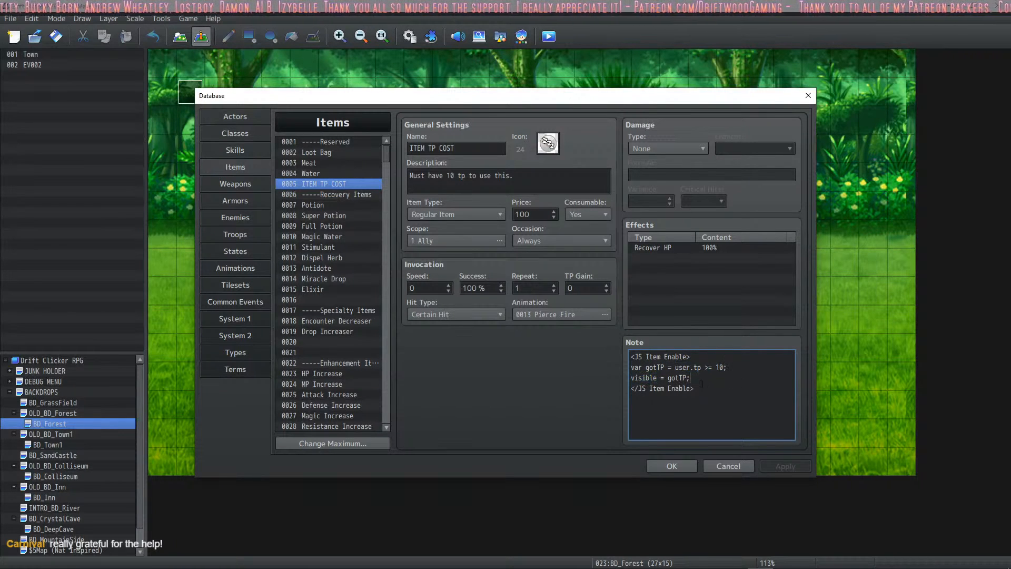
{"action": "left_click", "coordinate": [672, 466]}
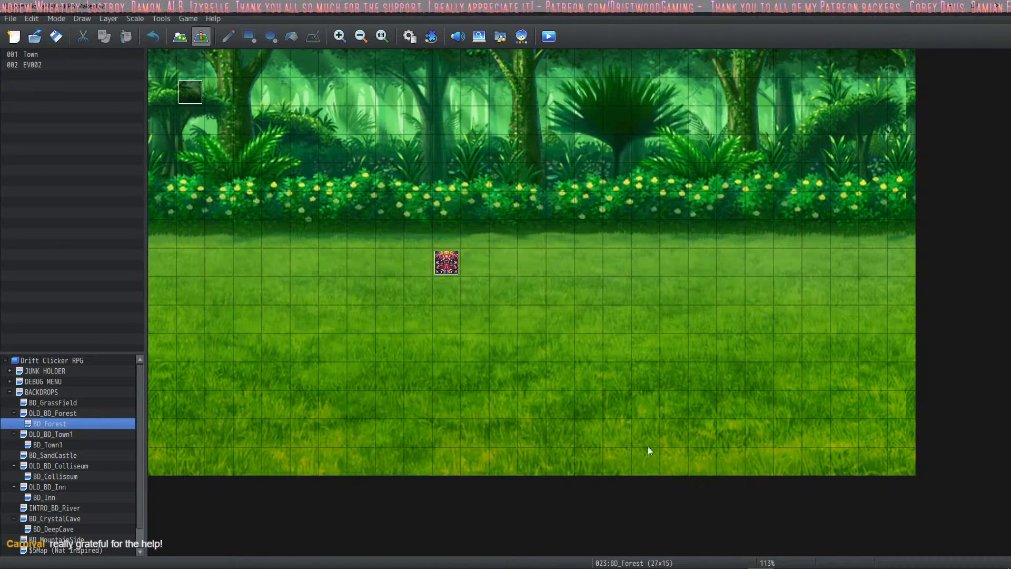
{"action": "left_click", "coordinate": [548, 37]}
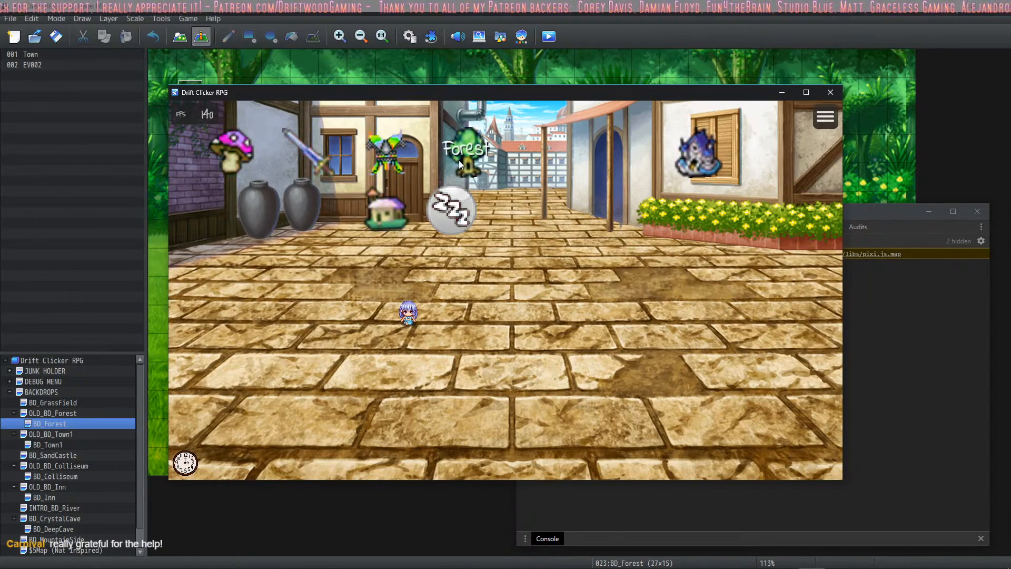
{"action": "left_click", "coordinate": [476, 165]}
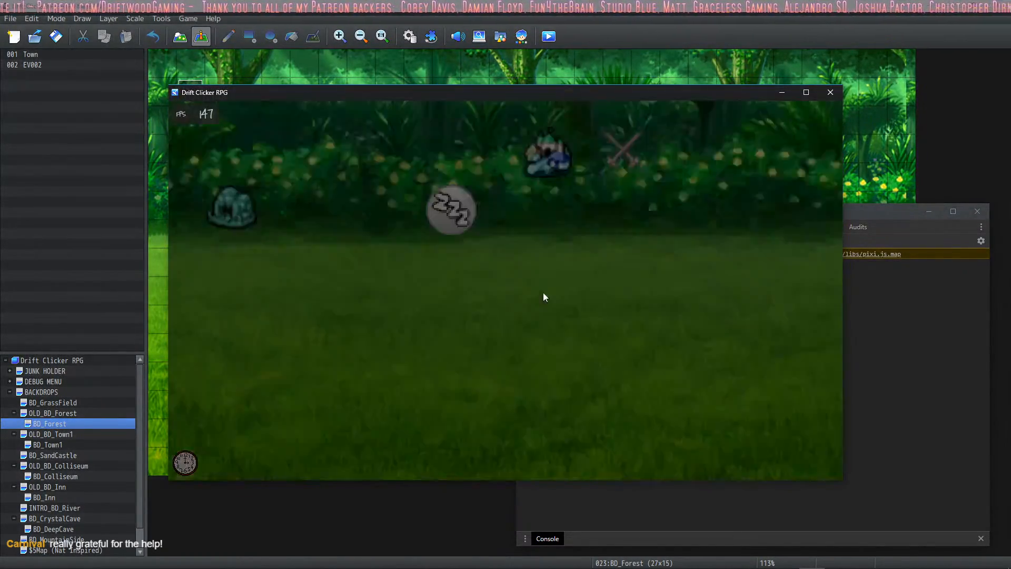
Test the gotTP condition by using ITEM TP COST from the item list in battle, and end the playtest
{"action": "key", "text": "Down"}
{"action": "key", "text": "Down"}
{"action": "key", "text": "Down"}
{"action": "key", "text": "Down"}
{"action": "key", "text": "Down"}
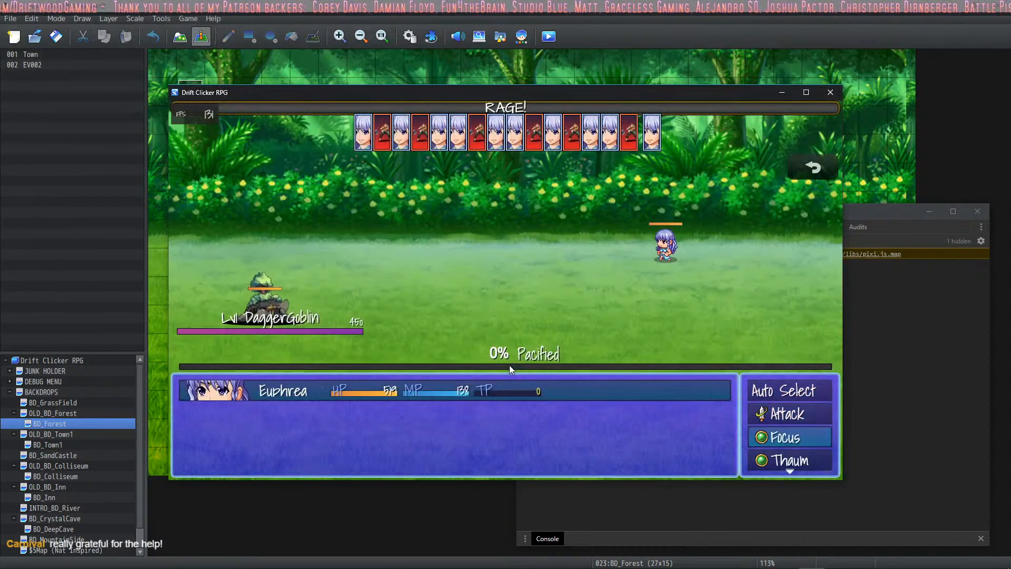
{"action": "key", "text": "Return"}
{"action": "key", "text": "Right"}
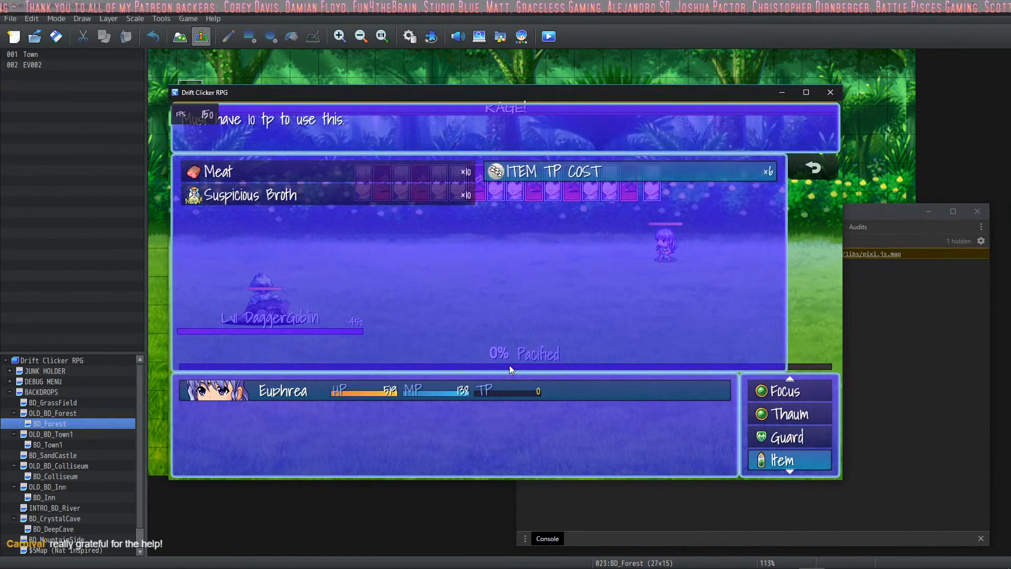
{"action": "key", "text": "Escape"}
{"action": "key", "text": "Return"}
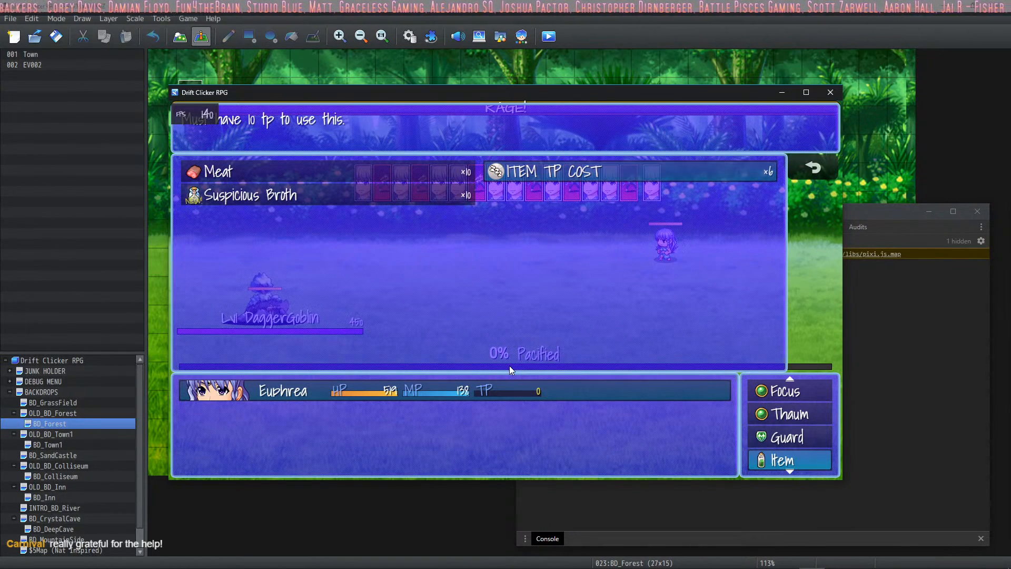
{"action": "key", "text": "Return"}
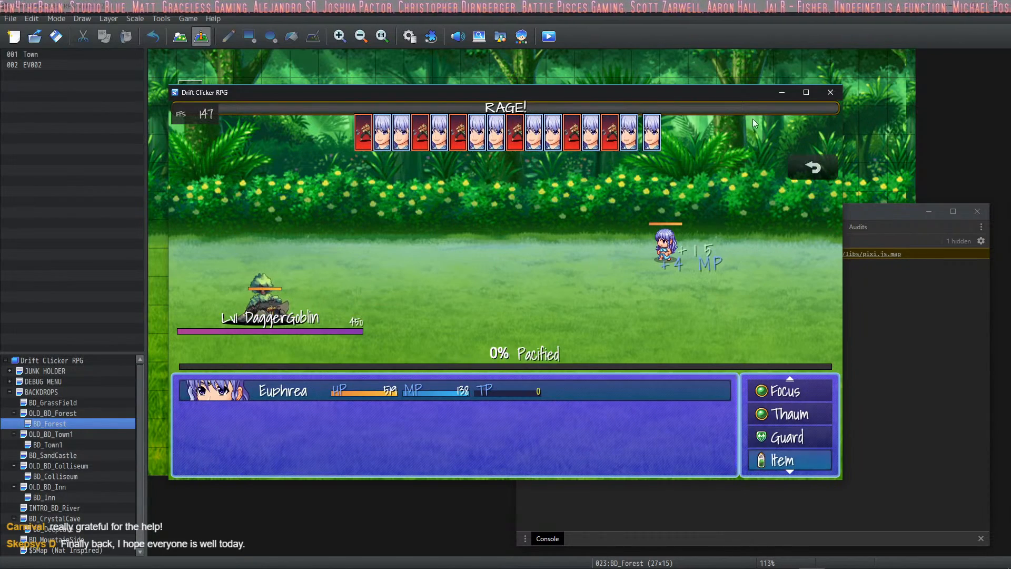
{"action": "left_click", "coordinate": [830, 93]}
Replace user with origin in the gotTP condition of ITEM TP COST's note, and apply and close the database
{"action": "left_click", "coordinate": [409, 35]}
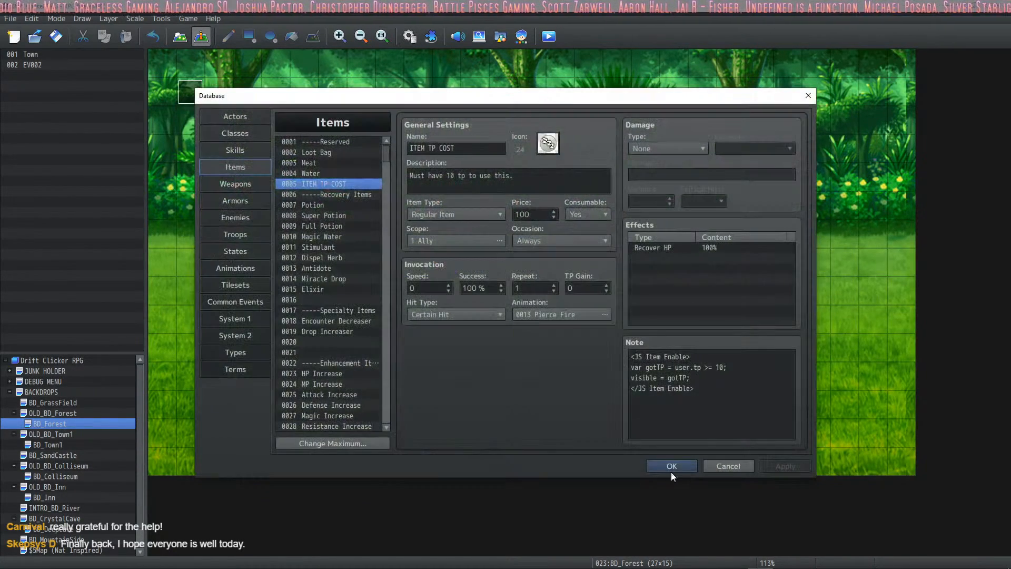
{"action": "left_click", "coordinate": [716, 392]}
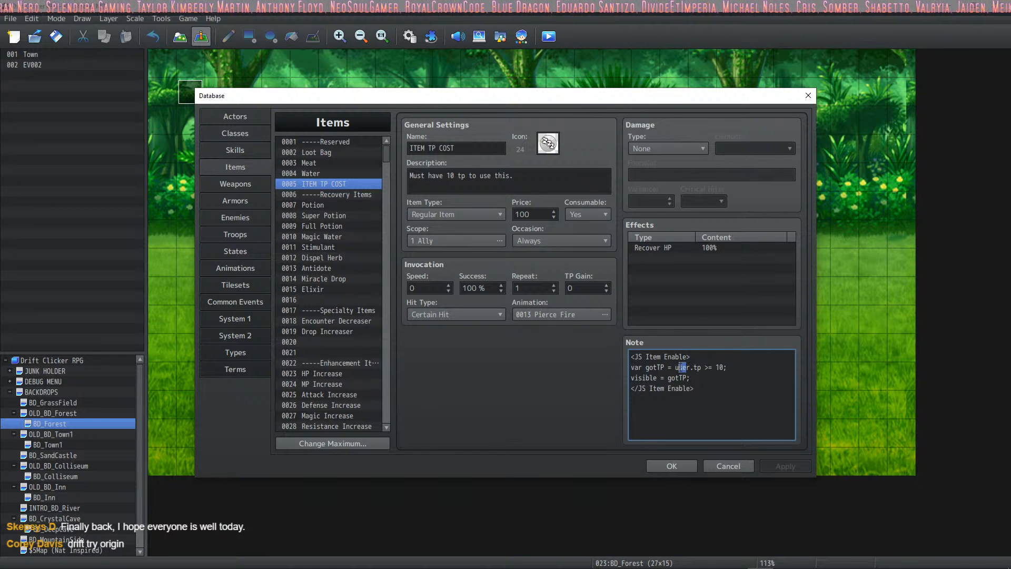
{"action": "left_click", "coordinate": [691, 367]}
{"action": "key", "text": "BackSpace"}
{"action": "key", "text": "BackSpace"}
{"action": "key", "text": "BackSpace"}
{"action": "key", "text": "BackSpace"}
{"action": "type", "text": "origin"}
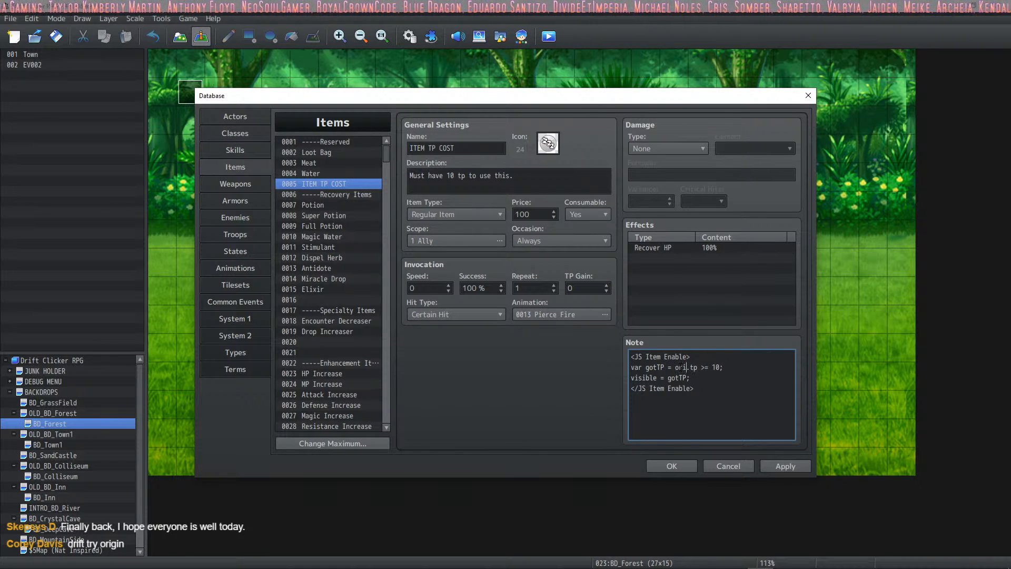
{"action": "left_click", "coordinate": [783, 464]}
{"action": "left_click", "coordinate": [674, 471]}
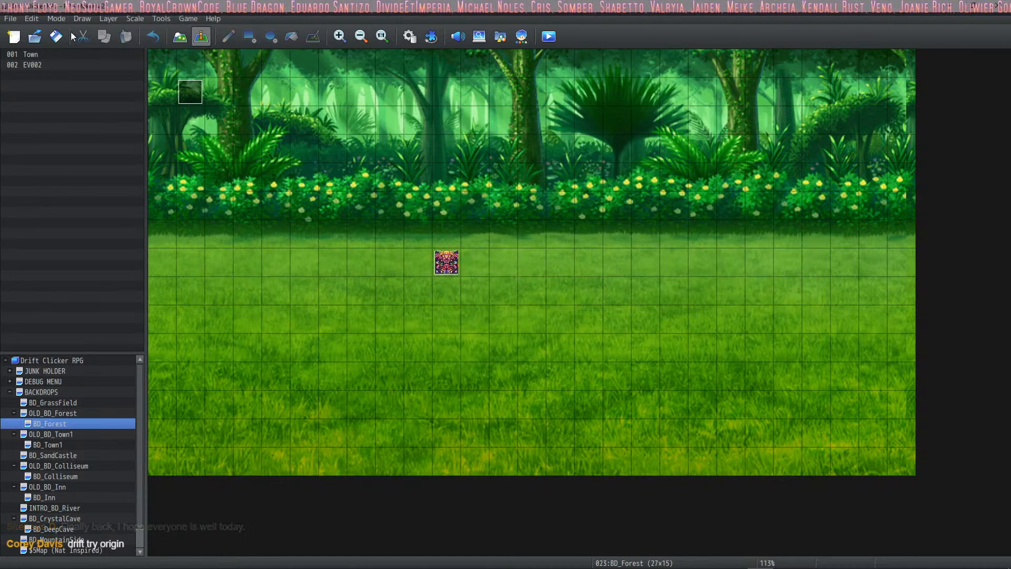
Run the game again with the origin.tp condition and explore the Forest to start a battle
{"action": "left_click", "coordinate": [548, 37]}
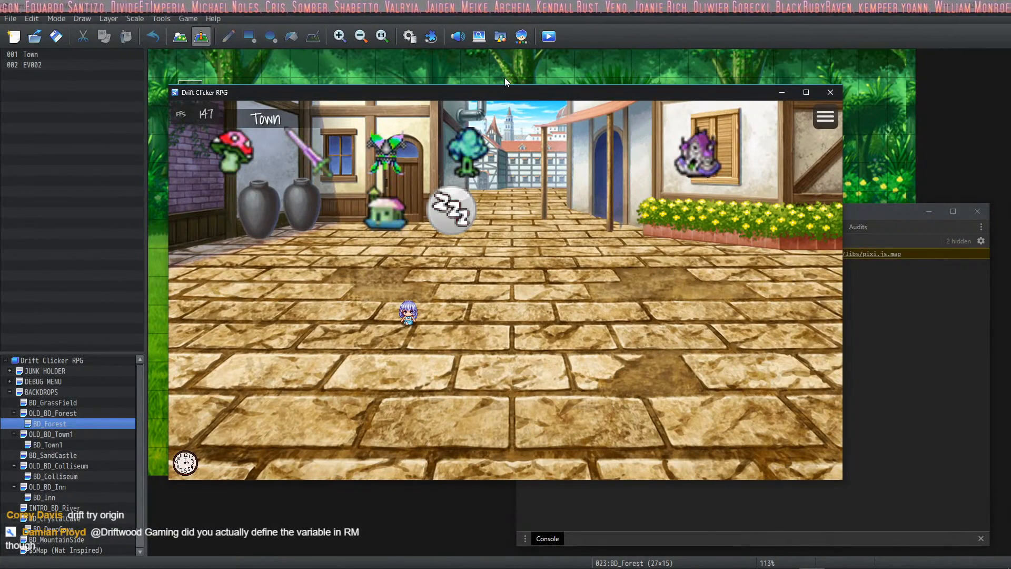
{"action": "left_click", "coordinate": [462, 155]}
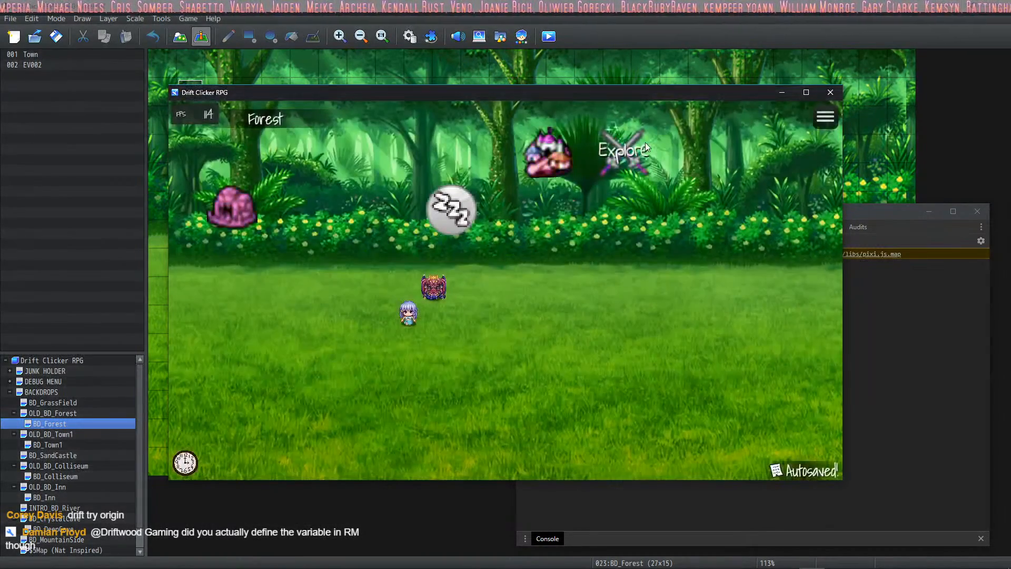
{"action": "left_click", "coordinate": [646, 143]}
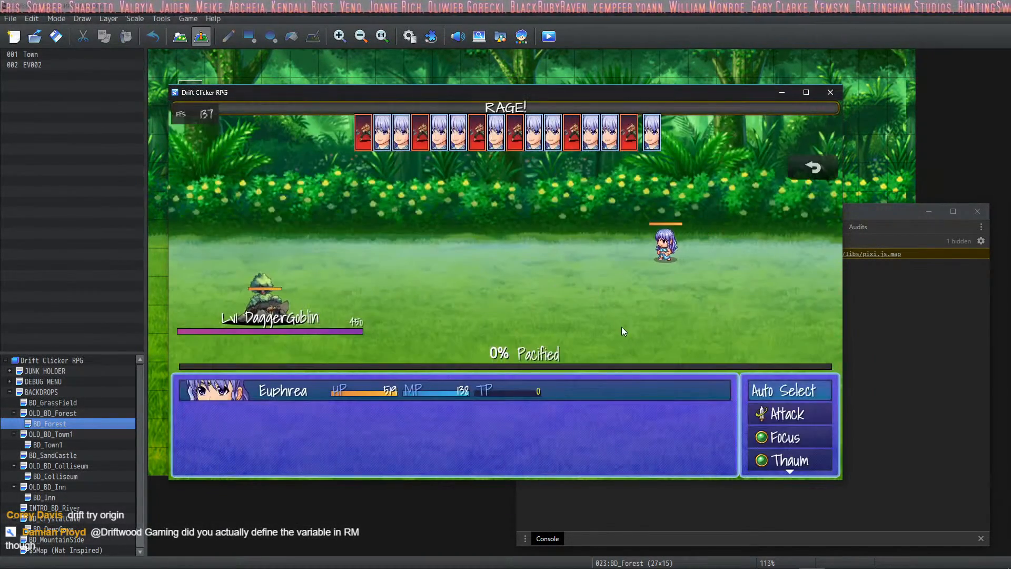
Test the origin.tp condition by using ITEM TP COST in the goblin battle, and close the game
{"action": "key", "text": "Down"}
{"action": "key", "text": "Down"}
{"action": "key", "text": "Down"}
{"action": "key", "text": "Down"}
{"action": "key", "text": "Down"}
{"action": "key", "text": "Return"}
{"action": "key", "text": "Right"}
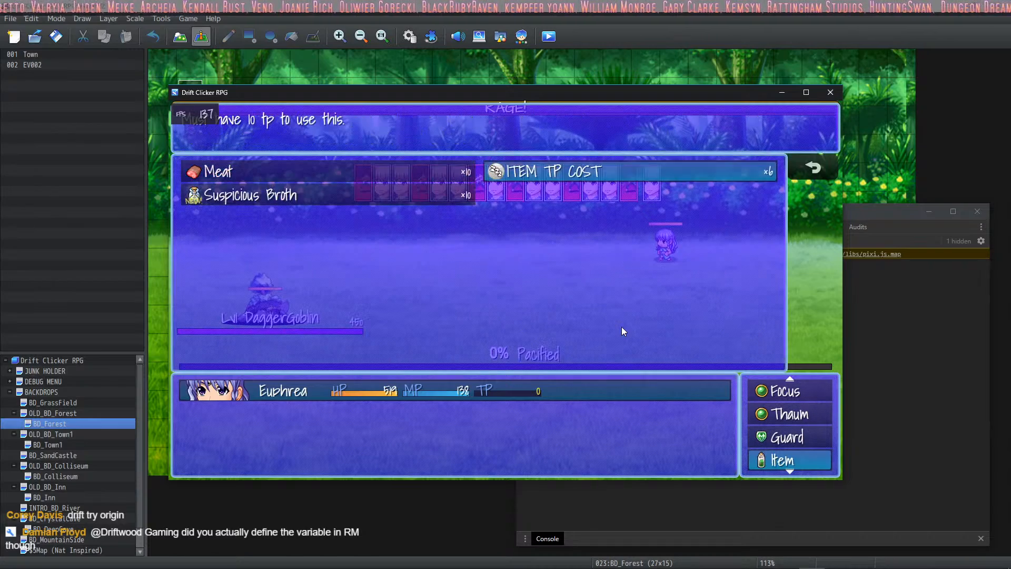
{"action": "key", "text": "Return"}
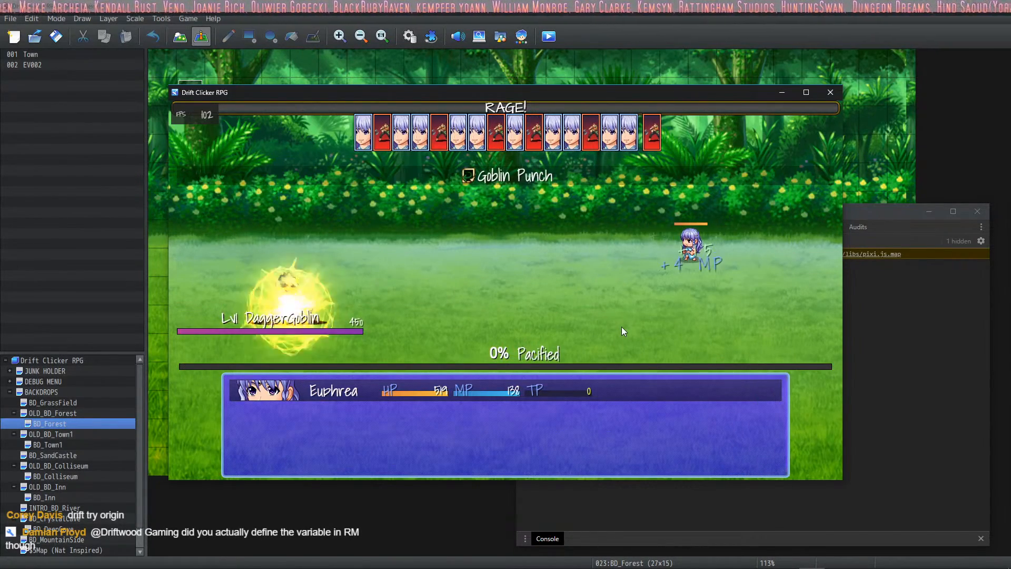
{"action": "left_click", "coordinate": [830, 92]}
Restore user in place of origin in the gotTP condition of ITEM TP COST's note
{"action": "left_click", "coordinate": [409, 37]}
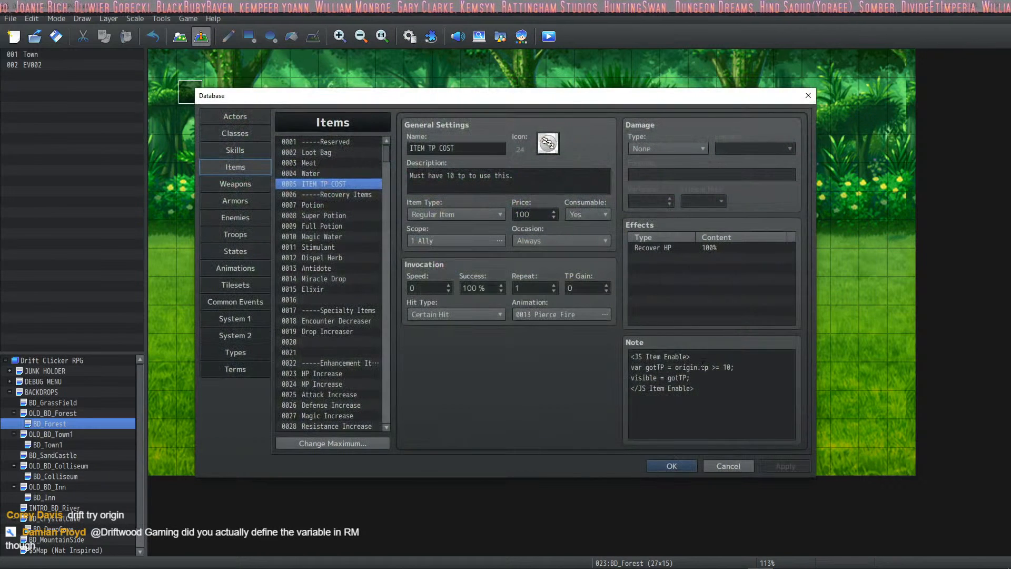
{"action": "double_click", "coordinate": [686, 367]}
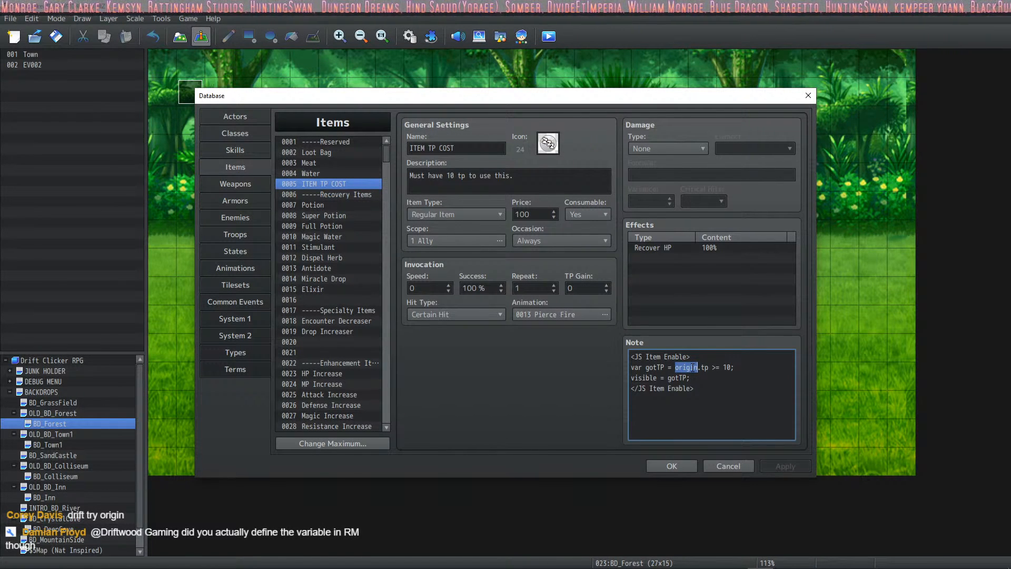
{"action": "type", "text": "user"}
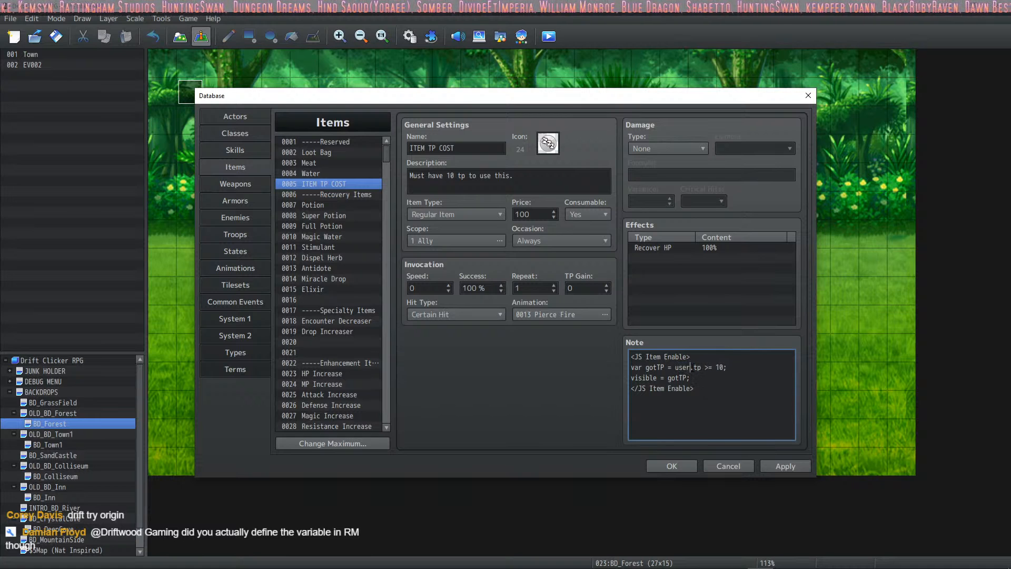
Assign user.tp >= 10 directly to visible in ITEM TP COST's note, remove the gotTP variable line, and save the database changes
{"action": "left_click", "coordinate": [721, 378]}
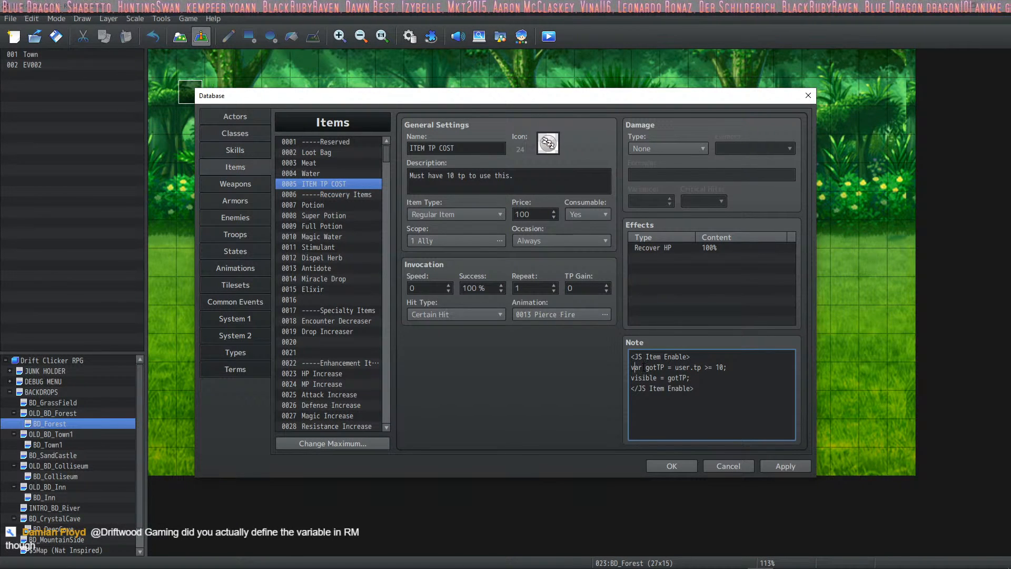
{"action": "left_click", "coordinate": [711, 376]}
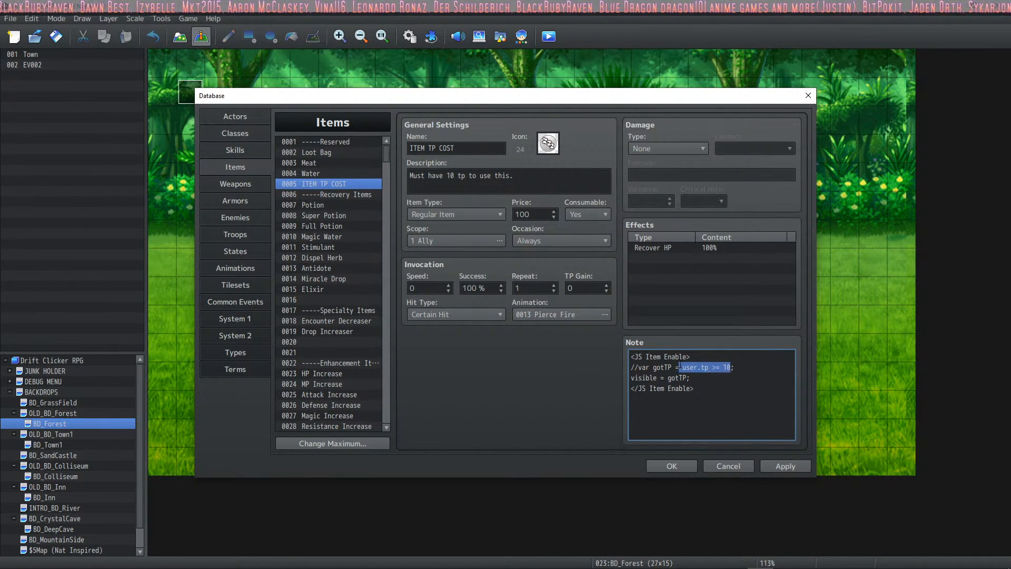
{"action": "key", "text": "BackSpace"}
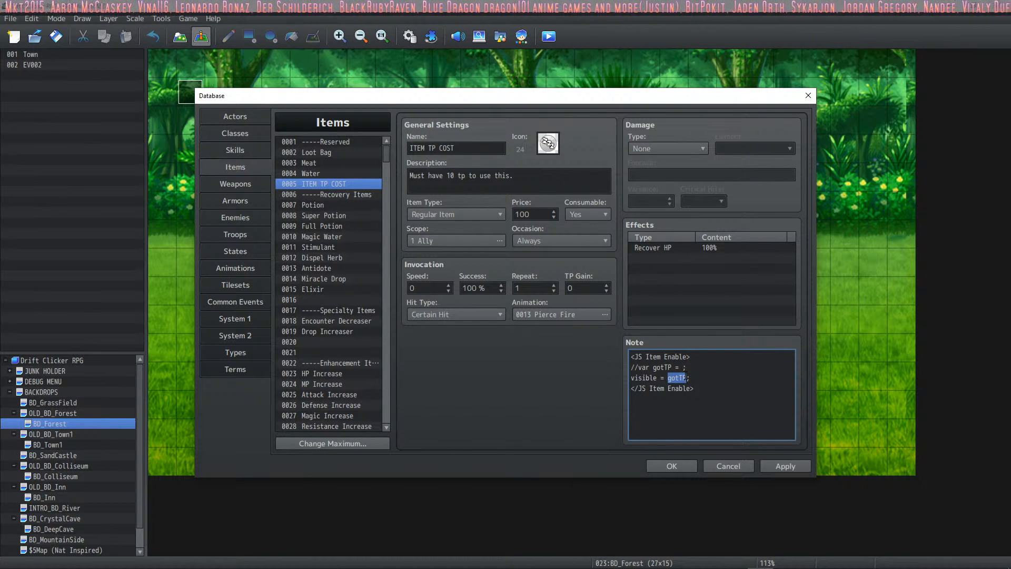
{"action": "left_click_drag", "start_coordinate": [684, 367], "coordinate": [617, 368]}
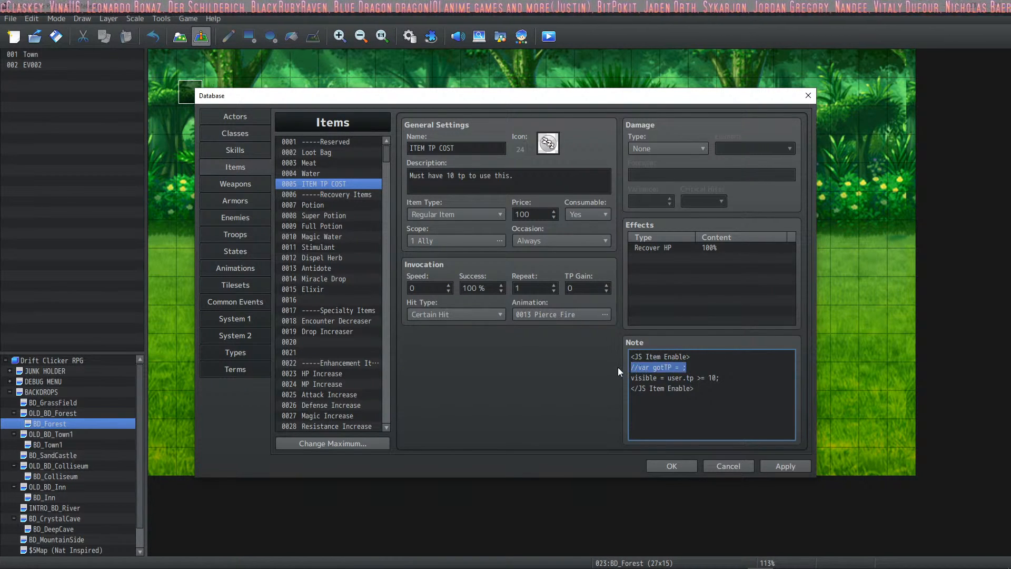
{"action": "key", "text": "BackSpace"}
{"action": "key", "text": "BackSpace"}
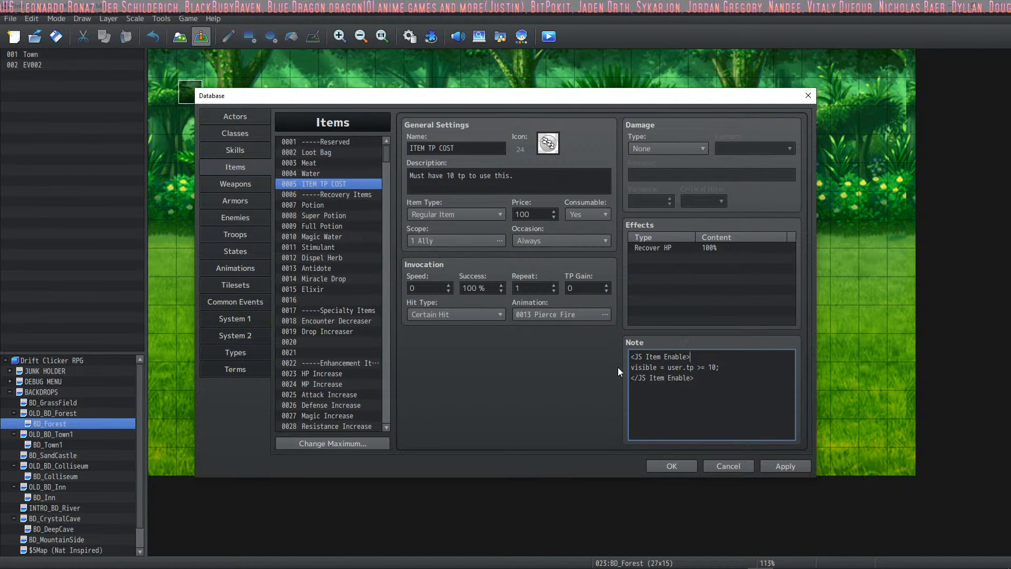
{"action": "left_click", "coordinate": [784, 466]}
{"action": "left_click", "coordinate": [656, 366]}
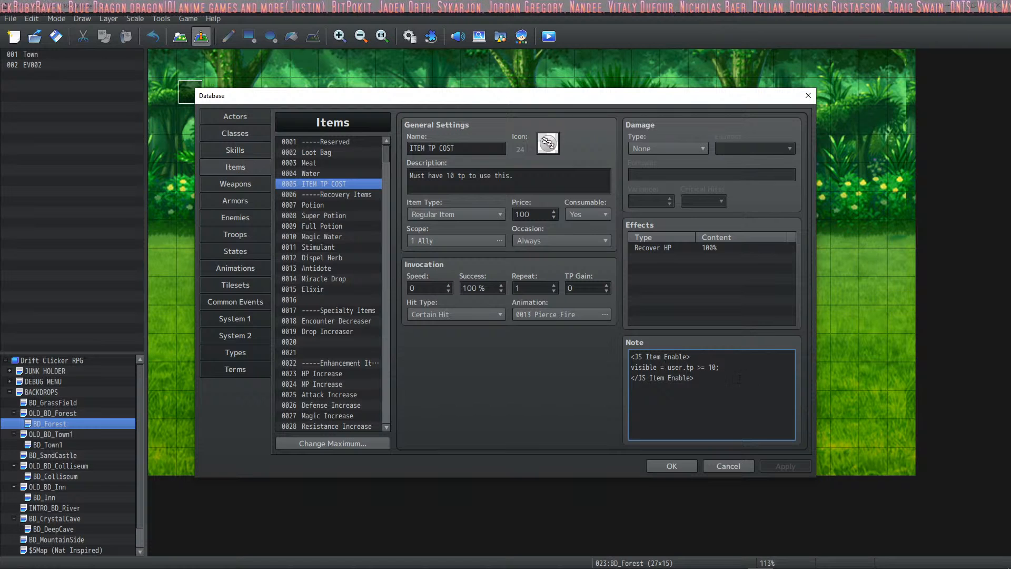
{"action": "left_click", "coordinate": [671, 466]}
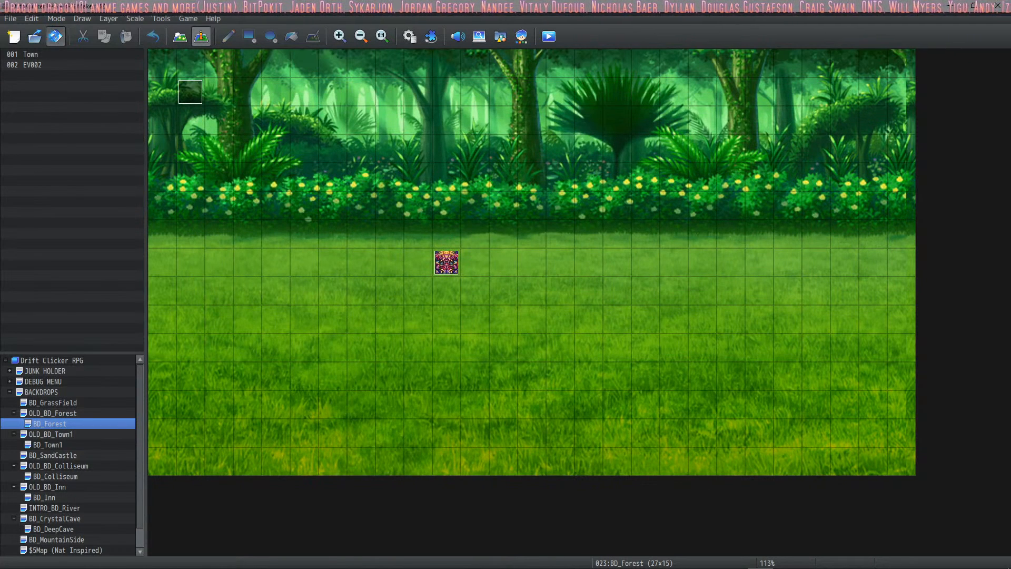
Launch a playtest of the simplified note and explore the Forest to start a battle
{"action": "left_click", "coordinate": [549, 36]}
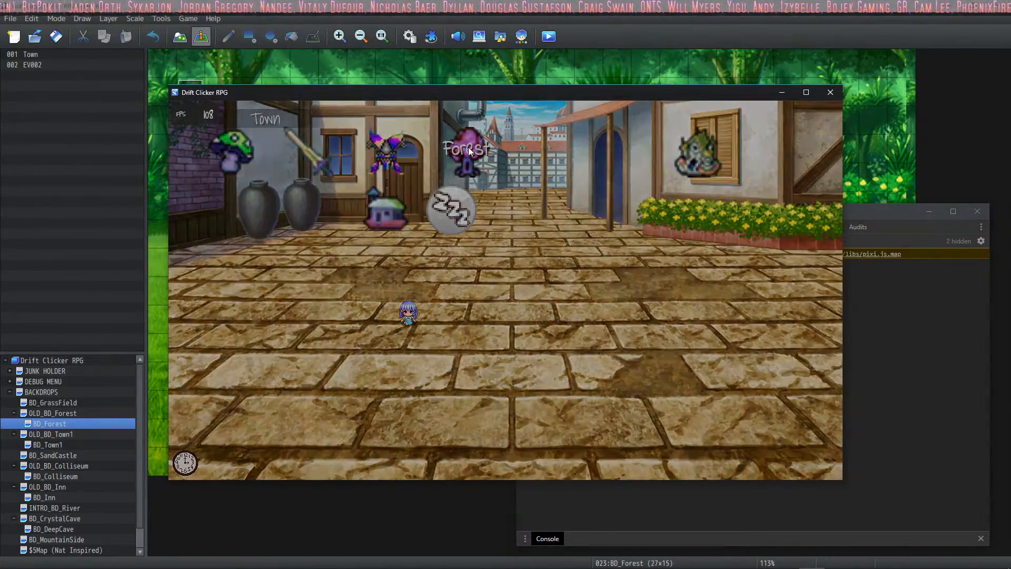
{"action": "left_click", "coordinate": [469, 146]}
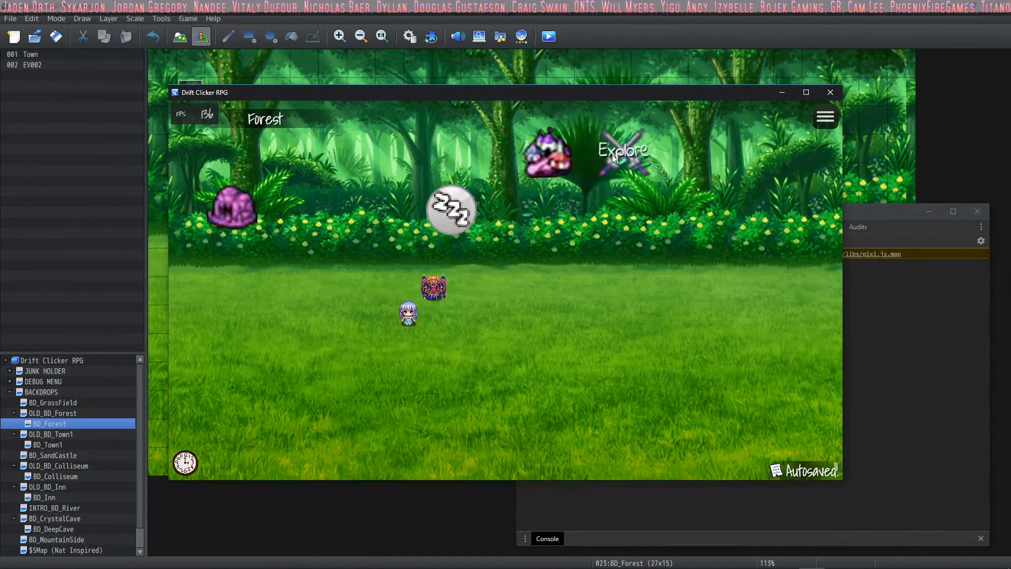
{"action": "left_click", "coordinate": [608, 153]}
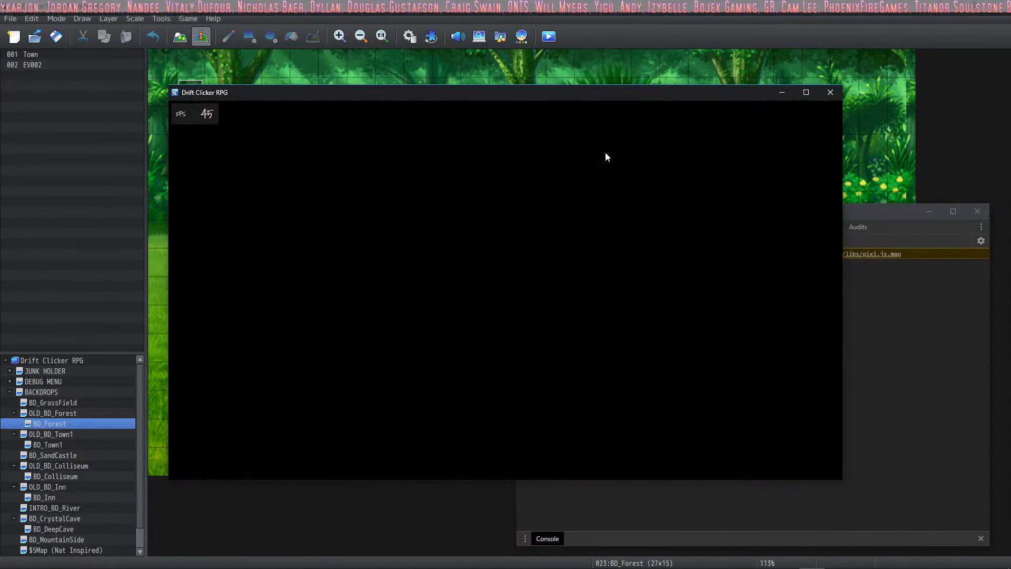
Test the direct visible condition by using ITEM TP COST in battle, and end the playtest
{"action": "key", "text": "Down"}
{"action": "key", "text": "Down"}
{"action": "key", "text": "Down"}
{"action": "key", "text": "Down"}
{"action": "key", "text": "Down"}
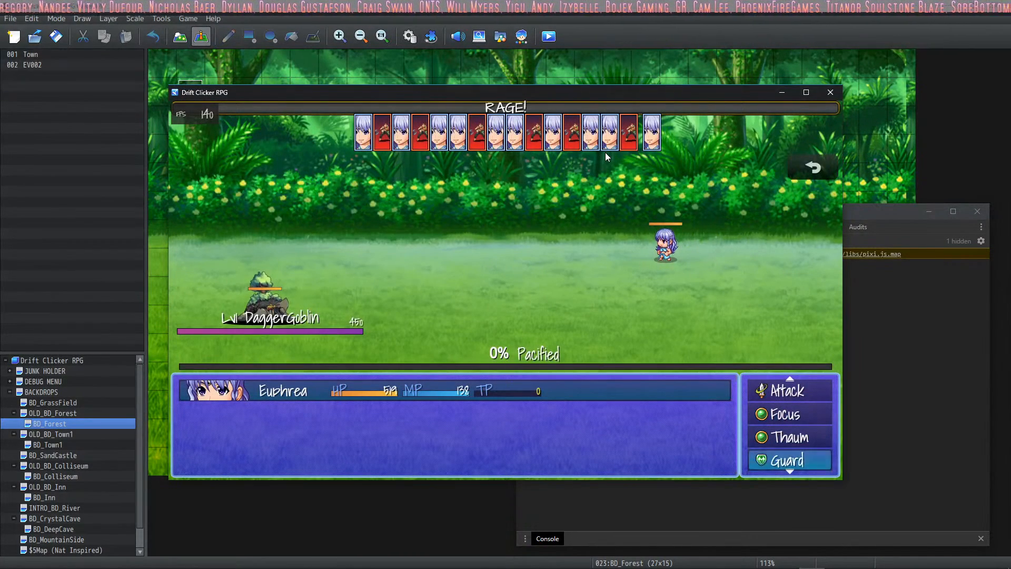
{"action": "key", "text": "Return"}
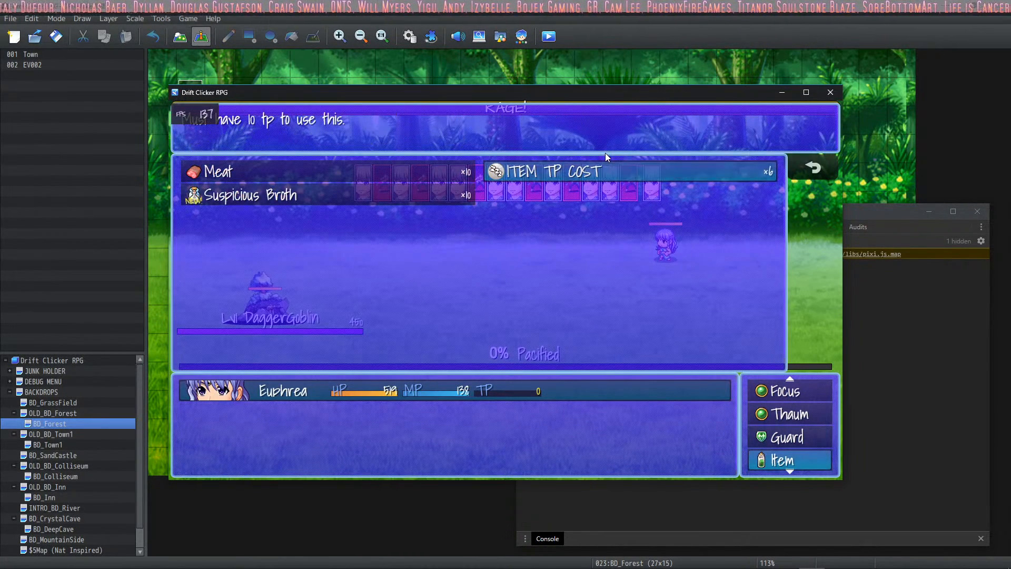
{"action": "key", "text": "Return"}
{"action": "key", "text": "Return"}
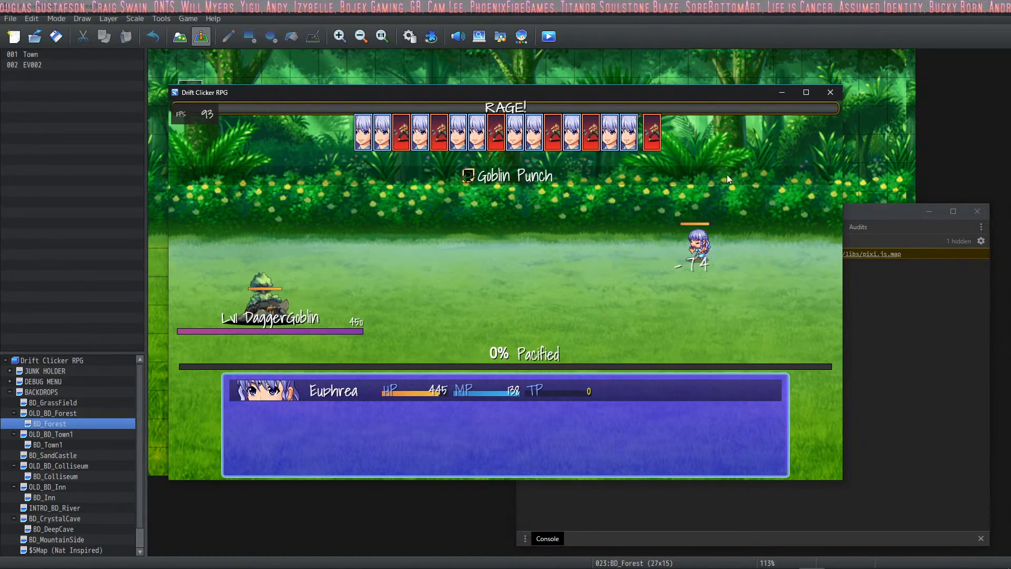
{"action": "left_click", "coordinate": [830, 92]}
Reopen ITEM TP COST's note in the database for editing
{"action": "left_click", "coordinate": [410, 36]}
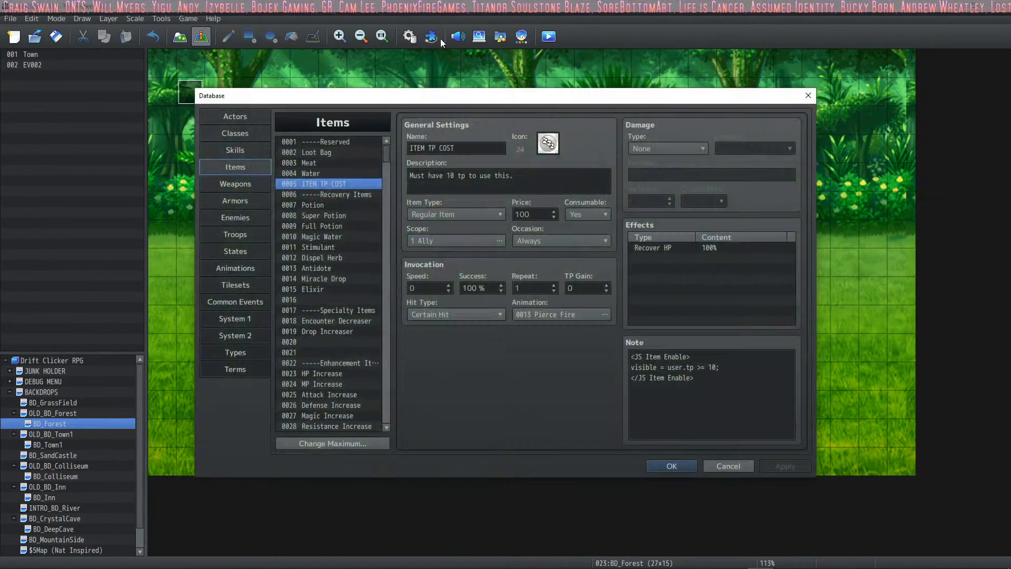
{"action": "left_click", "coordinate": [737, 386]}
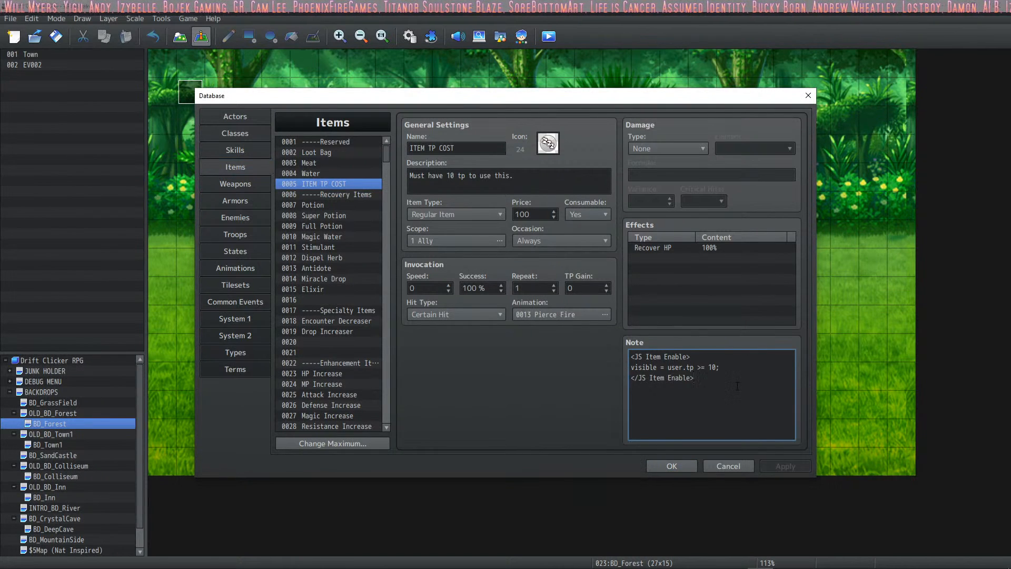
Open the plugin help for VisuMZ_1_ItemsEquipsCore and look through it for the JavaScript item accessibility notetags
{"action": "right_click", "coordinate": [734, 390]}
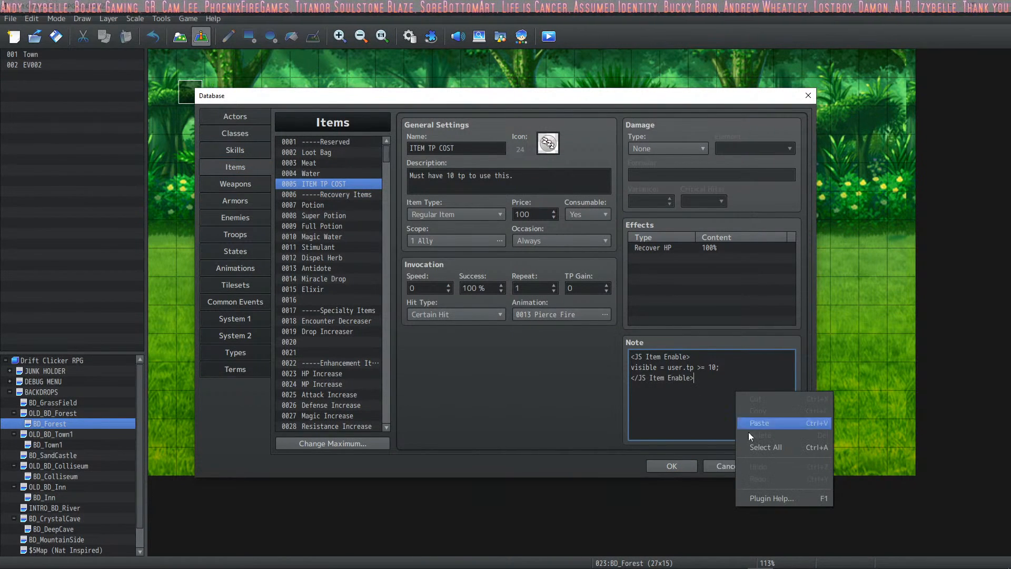
{"action": "left_click", "coordinate": [696, 399]}
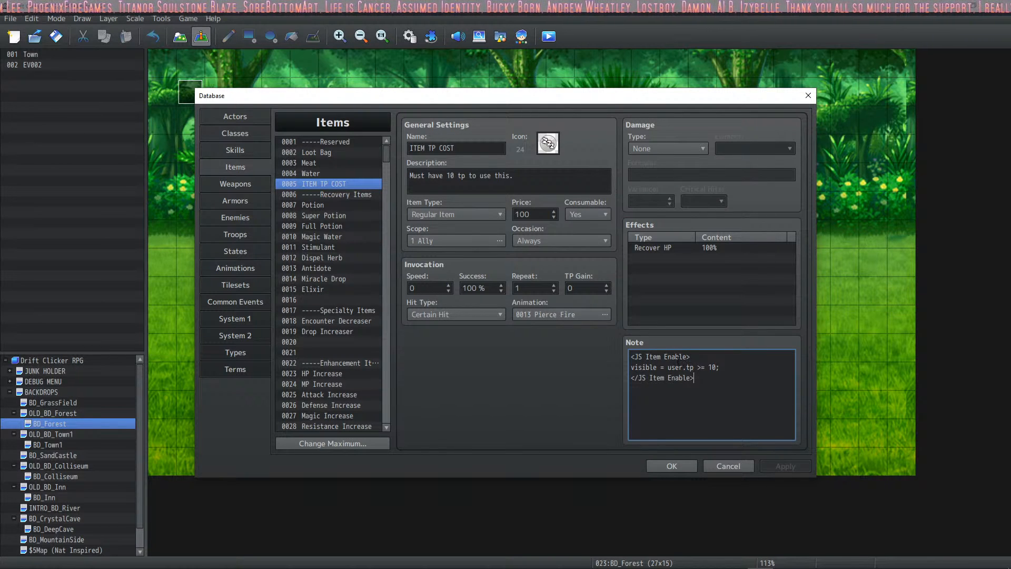
{"action": "right_click", "coordinate": [711, 384]}
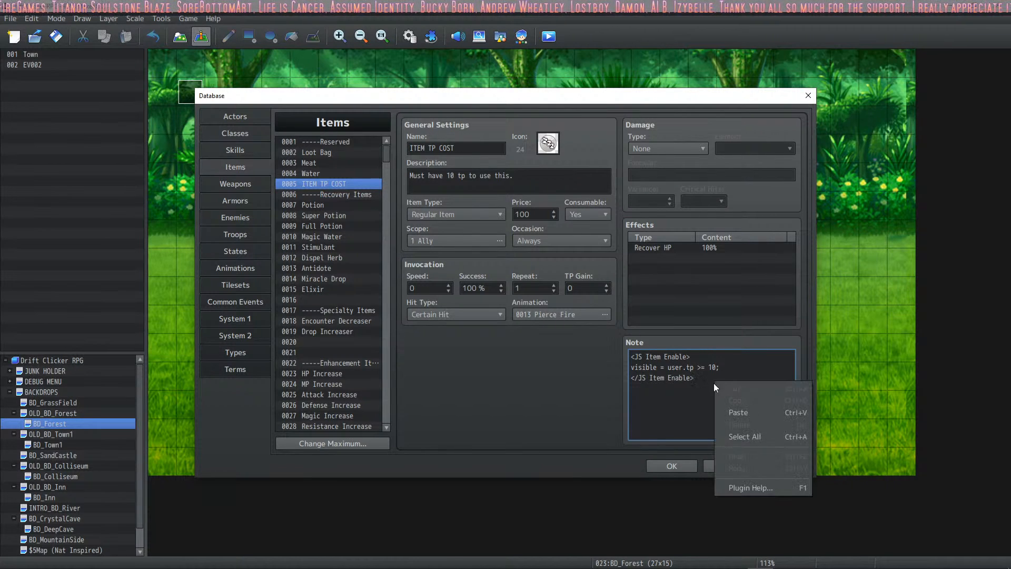
{"action": "left_click", "coordinate": [745, 484]}
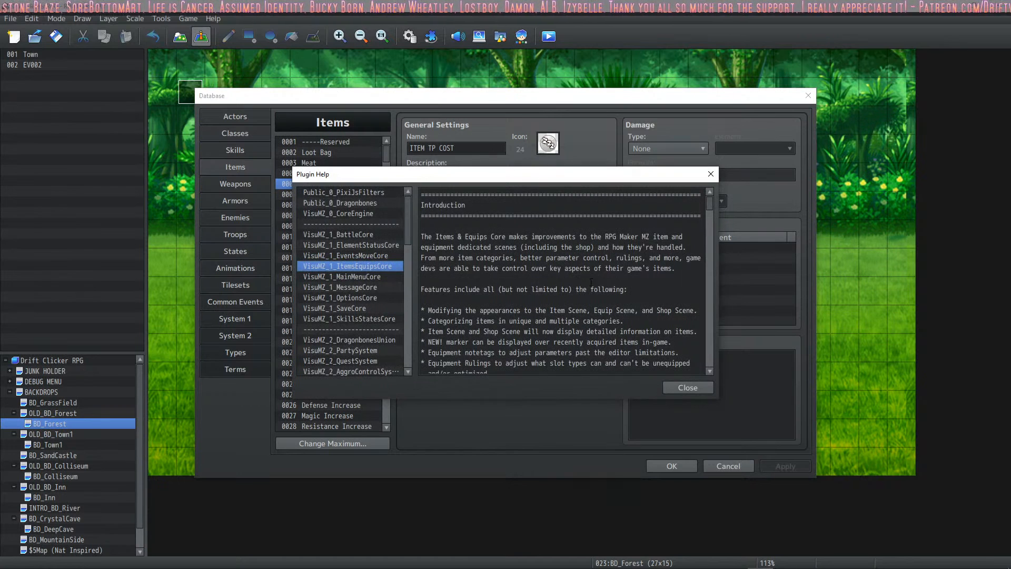
{"action": "scroll", "coordinate": [602, 312], "scroll_direction": "down", "scroll_amount": 3}
{"action": "scroll", "coordinate": [561, 280], "scroll_direction": "down", "scroll_amount": 12}
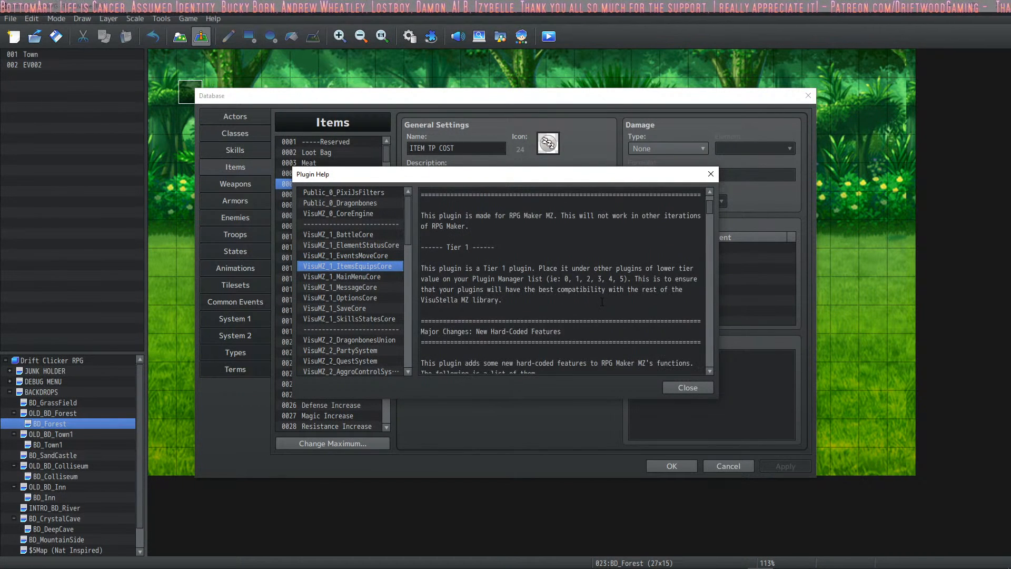
{"action": "scroll", "coordinate": [617, 277], "scroll_direction": "down", "scroll_amount": 15}
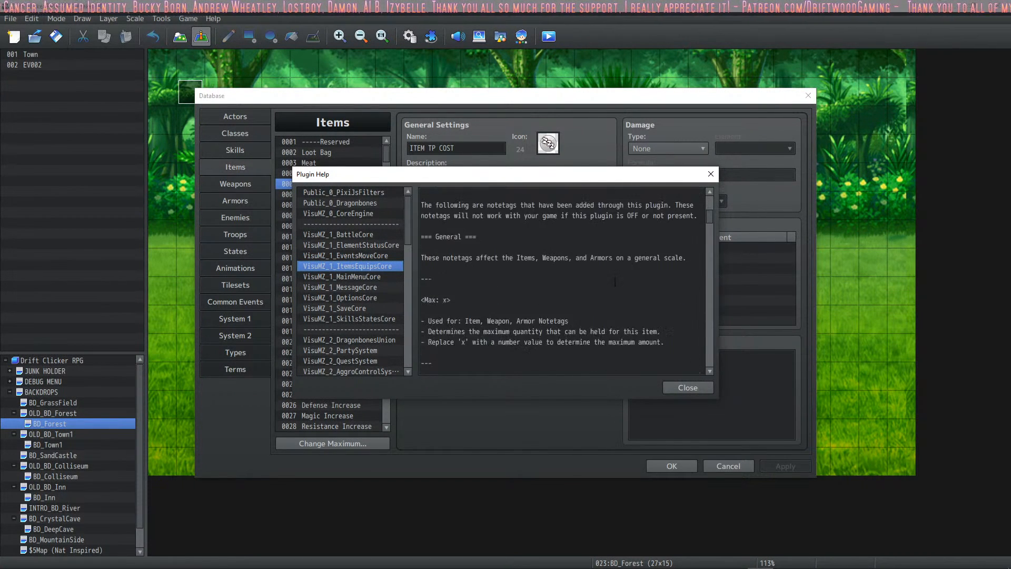
{"action": "scroll", "coordinate": [617, 277], "scroll_direction": "down", "scroll_amount": 5}
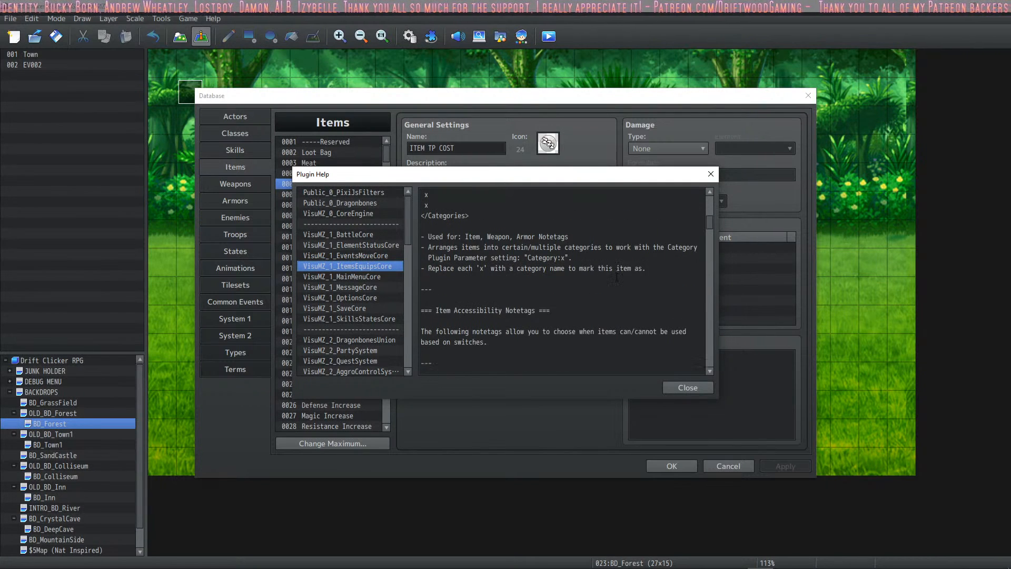
{"action": "scroll", "coordinate": [604, 273], "scroll_direction": "up", "scroll_amount": 6}
{"action": "scroll", "coordinate": [605, 273], "scroll_direction": "up", "scroll_amount": 5}
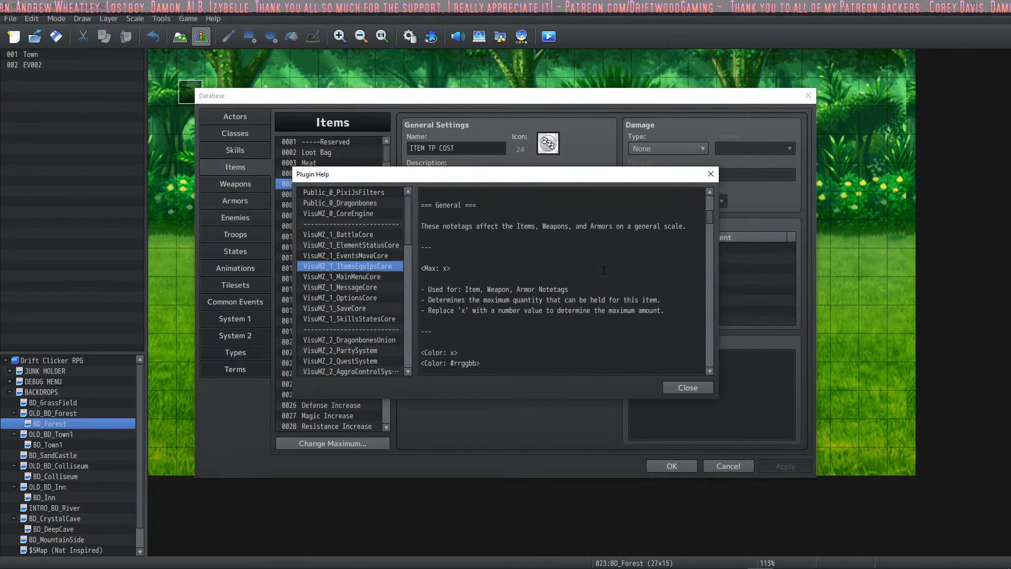
{"action": "scroll", "coordinate": [707, 268], "scroll_direction": "down", "scroll_amount": 6}
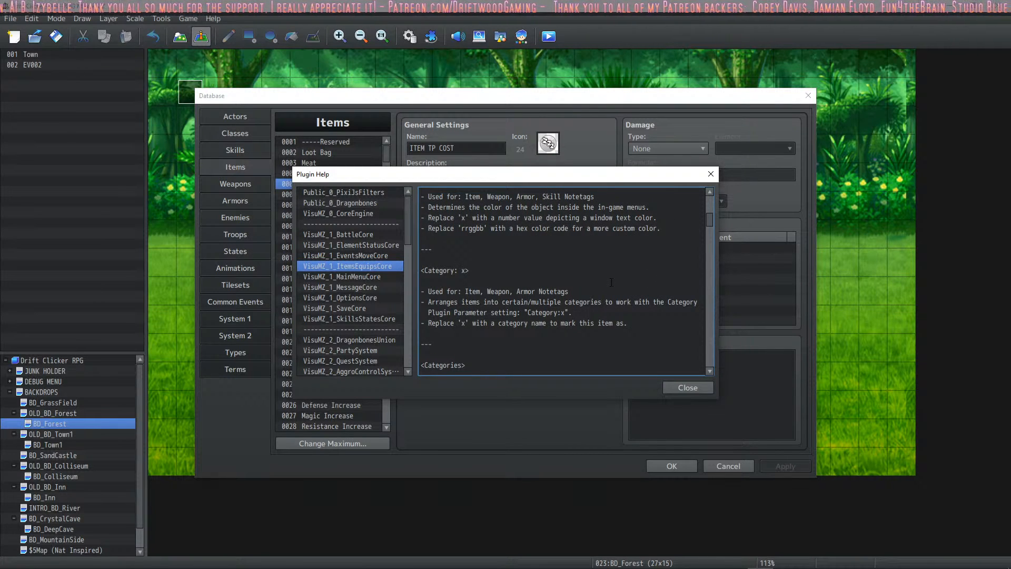
{"action": "scroll", "coordinate": [611, 282], "scroll_direction": "down", "scroll_amount": 6}
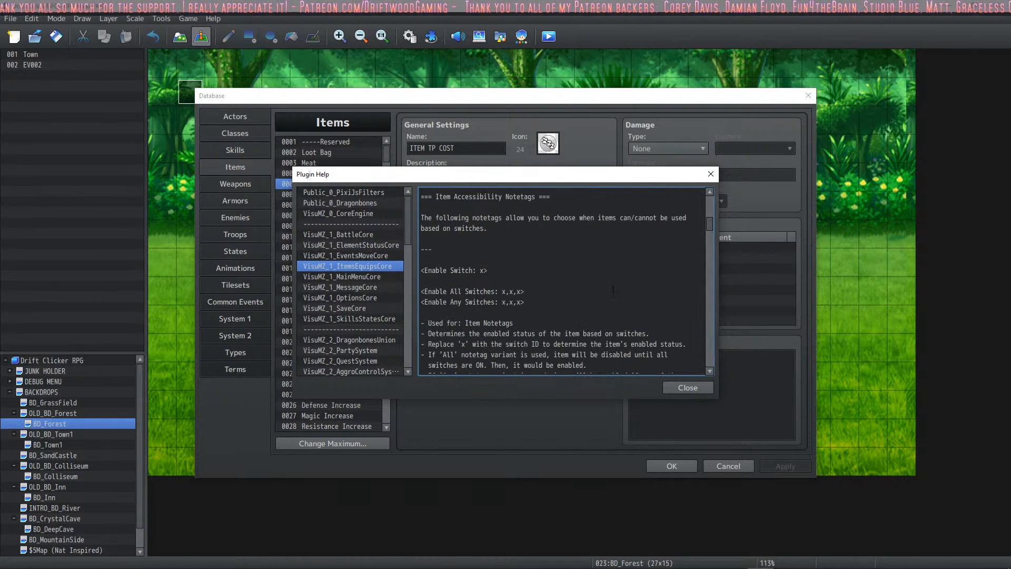
{"action": "scroll", "coordinate": [613, 289], "scroll_direction": "down", "scroll_amount": 2}
{"action": "scroll", "coordinate": [467, 266], "scroll_direction": "down", "scroll_amount": 3}
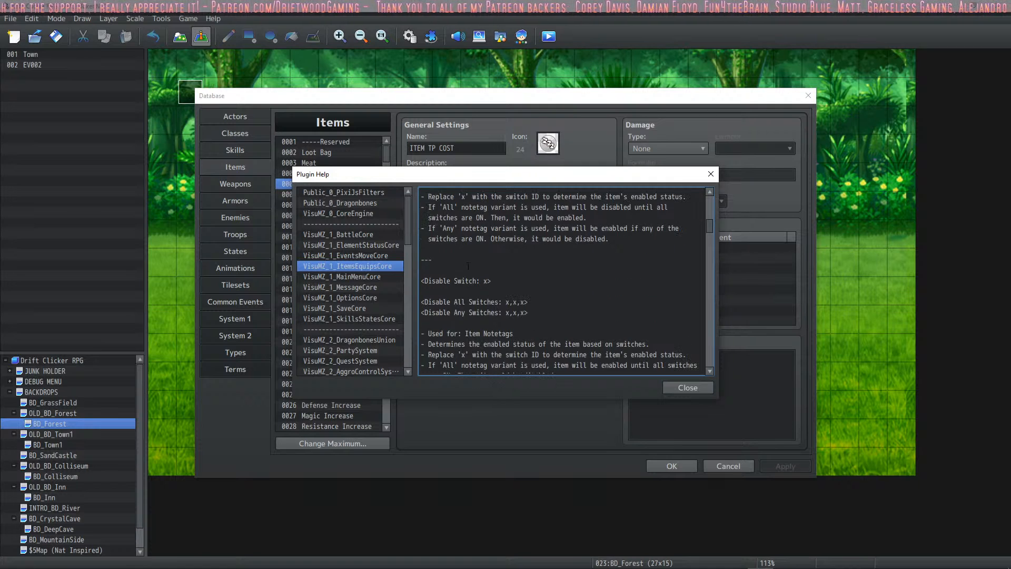
{"action": "scroll", "coordinate": [481, 263], "scroll_direction": "down", "scroll_amount": 6}
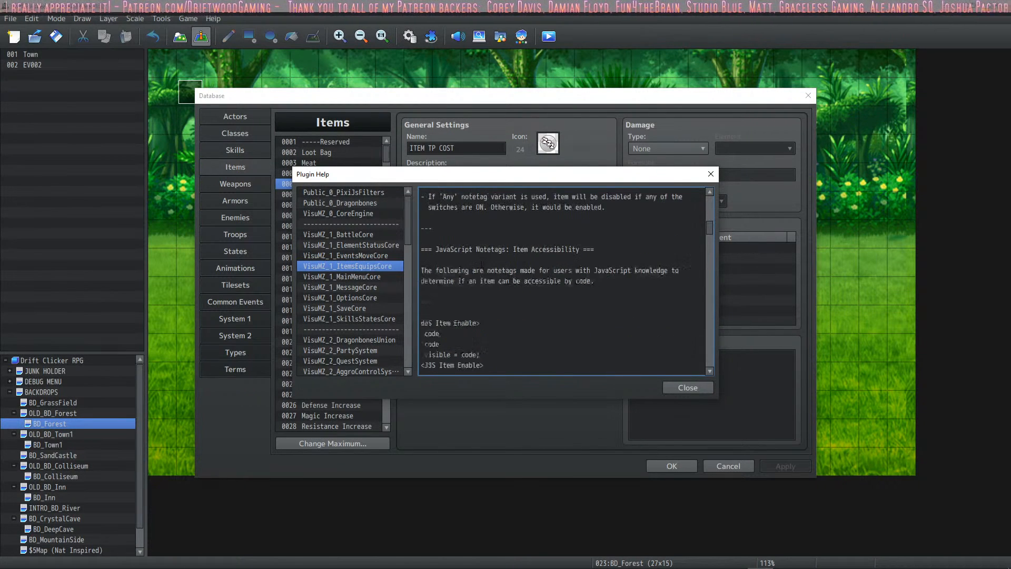
{"action": "scroll", "coordinate": [481, 263], "scroll_direction": "down", "scroll_amount": 2}
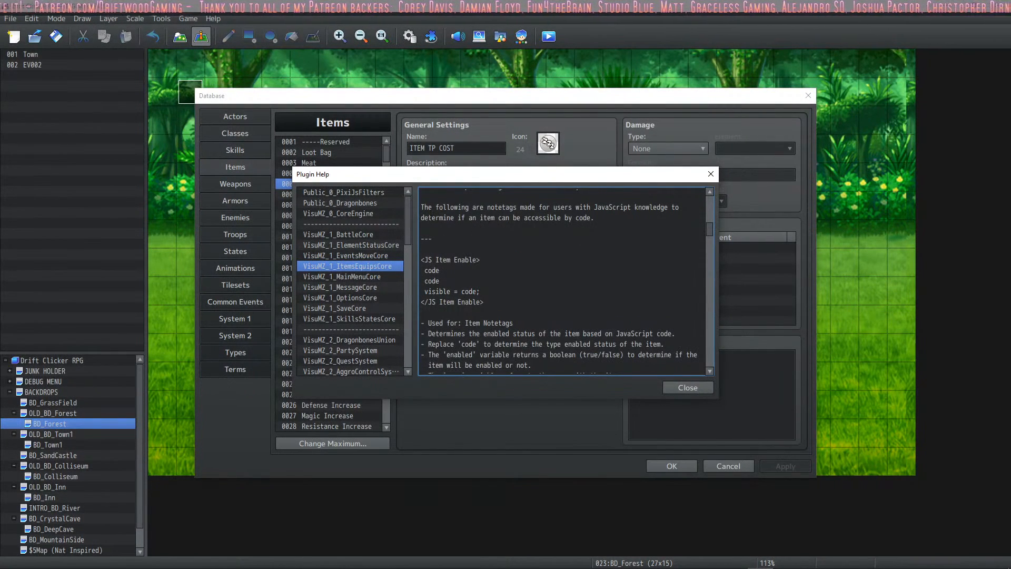
Examine the code format of the JS Item Enable notetag and close the plugin help
{"action": "left_click", "coordinate": [495, 217]}
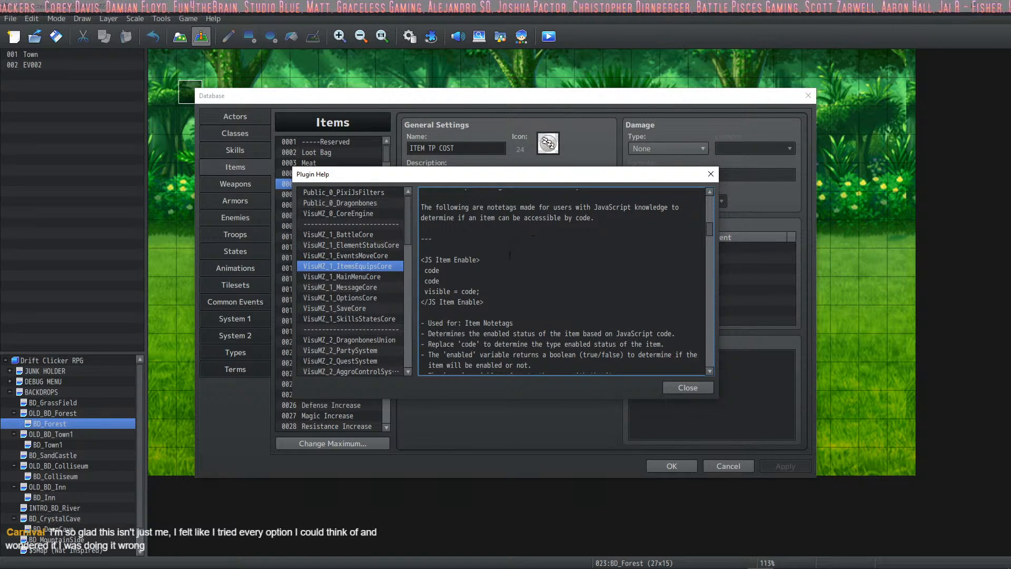
{"action": "left_click_drag", "start_coordinate": [491, 298], "coordinate": [431, 292]}
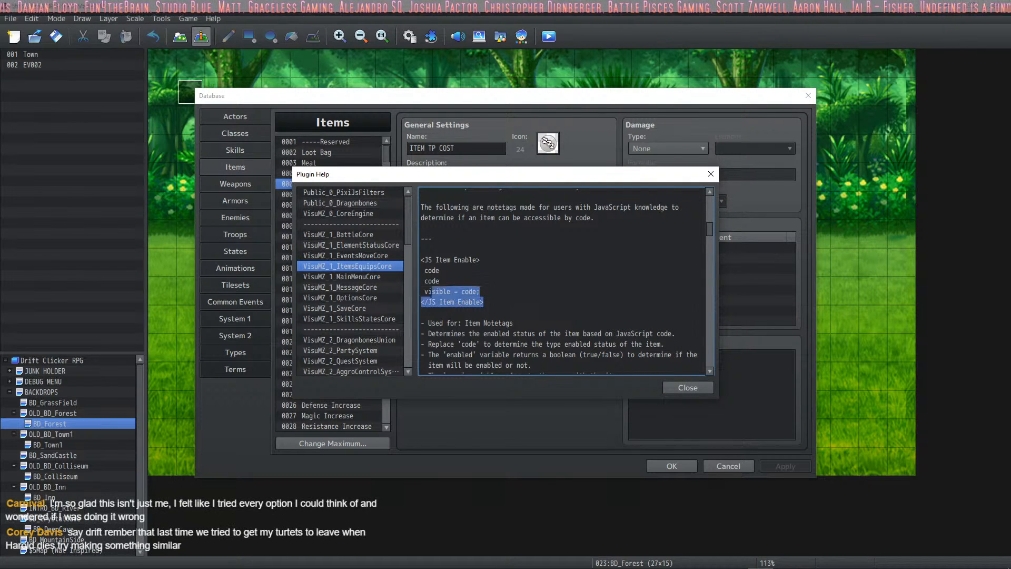
{"action": "left_click", "coordinate": [492, 282]}
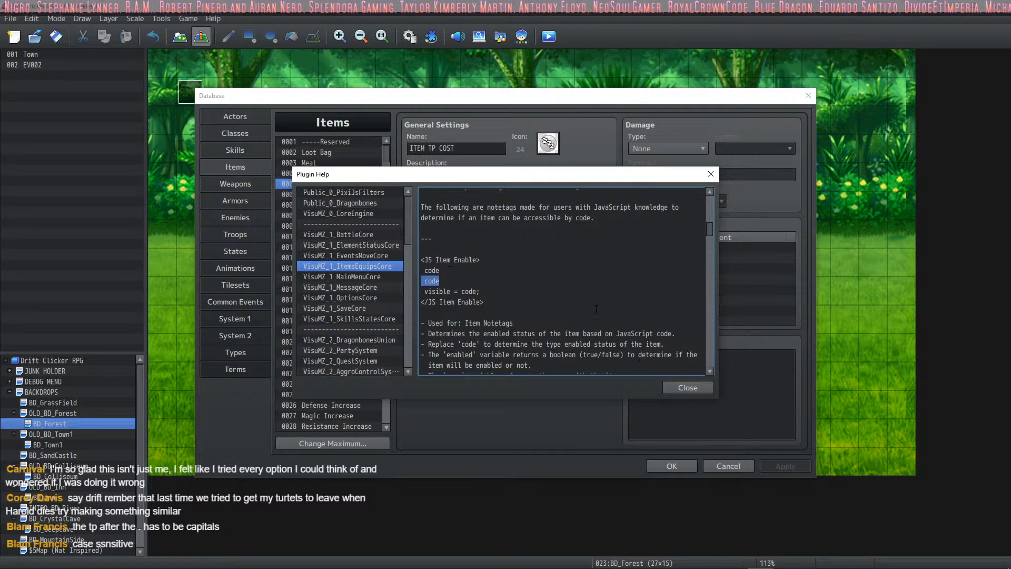
{"action": "scroll", "coordinate": [596, 308], "scroll_direction": "down", "scroll_amount": 9}
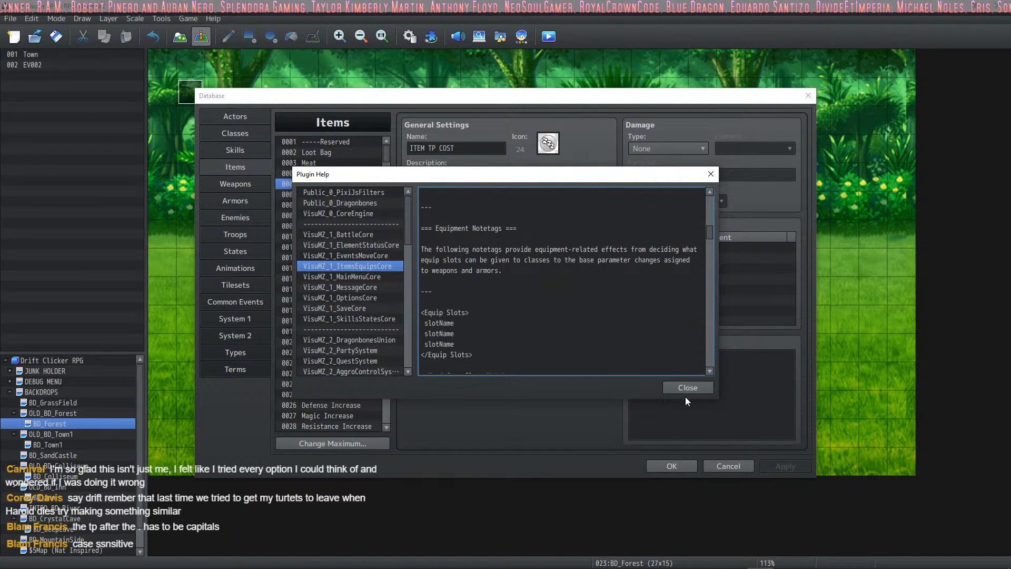
{"action": "left_click", "coordinate": [686, 389]}
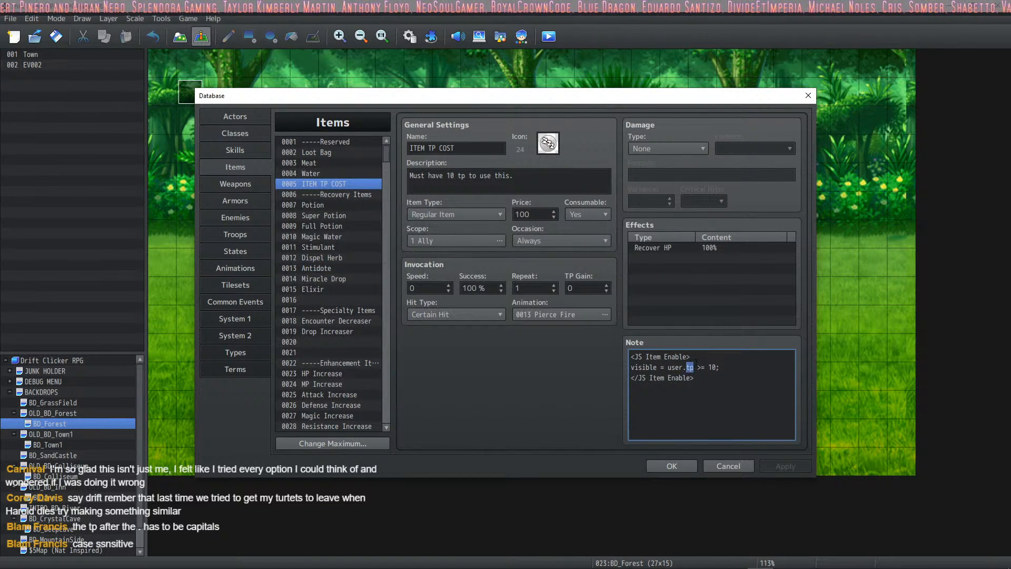
Change the condition in the ITEM TP COST note to user.TP >= 10 and confirm the database changes
{"action": "type", "text": "TP"}
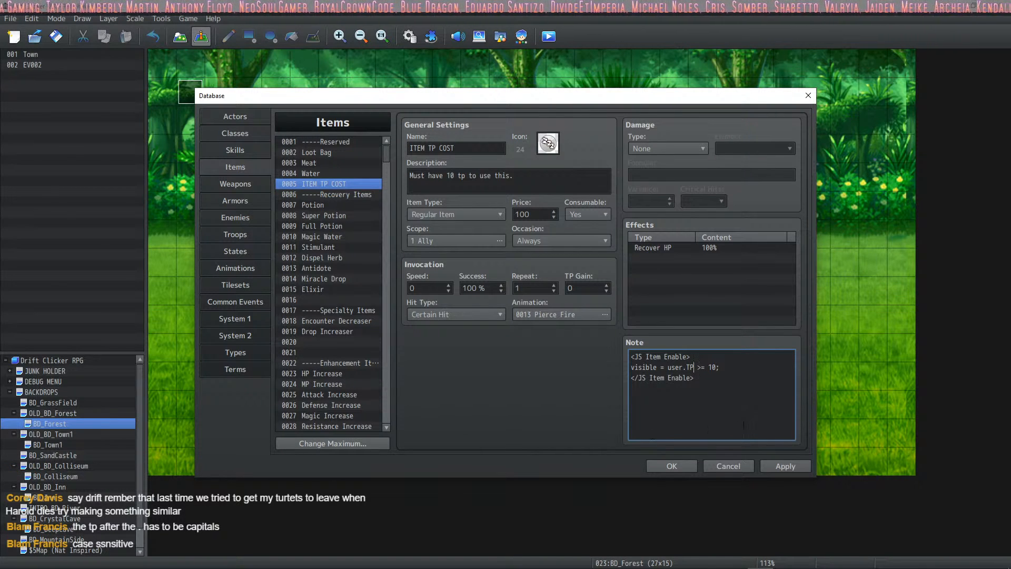
{"action": "left_click", "coordinate": [793, 466]}
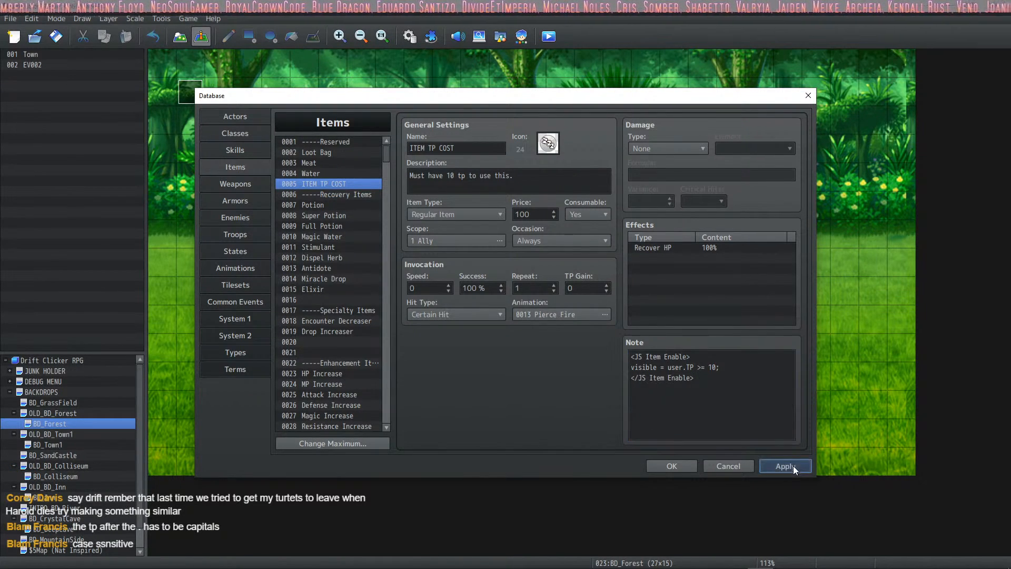
{"action": "left_click", "coordinate": [674, 464]}
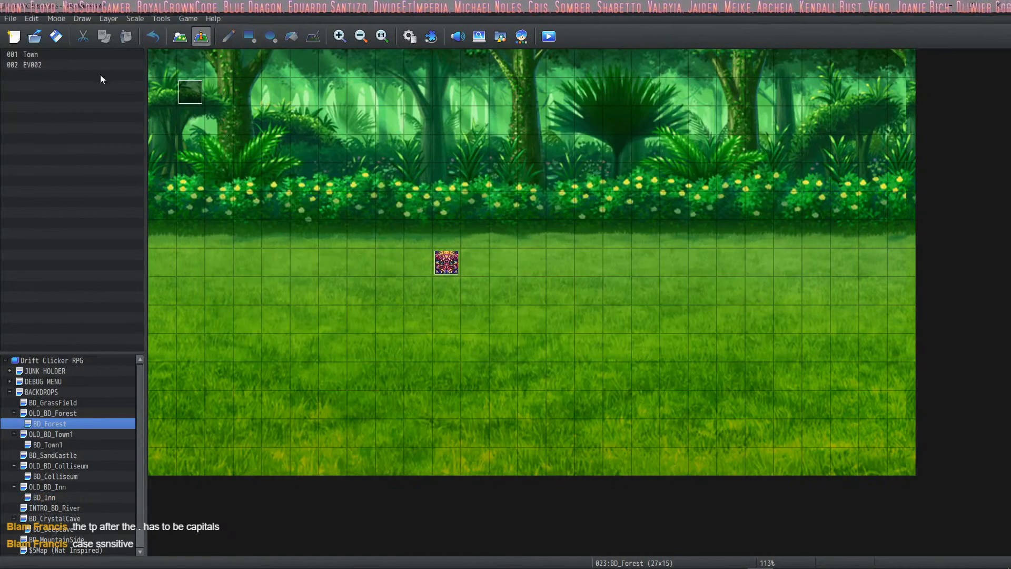
Playtest the game, try the Item command in a forest battle, and close the test
{"action": "left_click", "coordinate": [542, 36]}
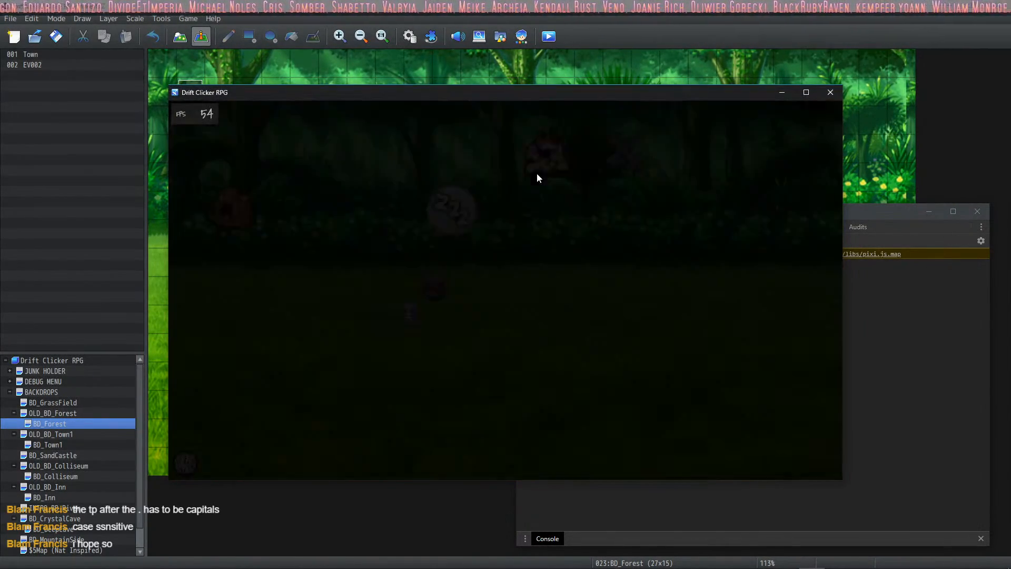
{"action": "left_click", "coordinate": [610, 155]}
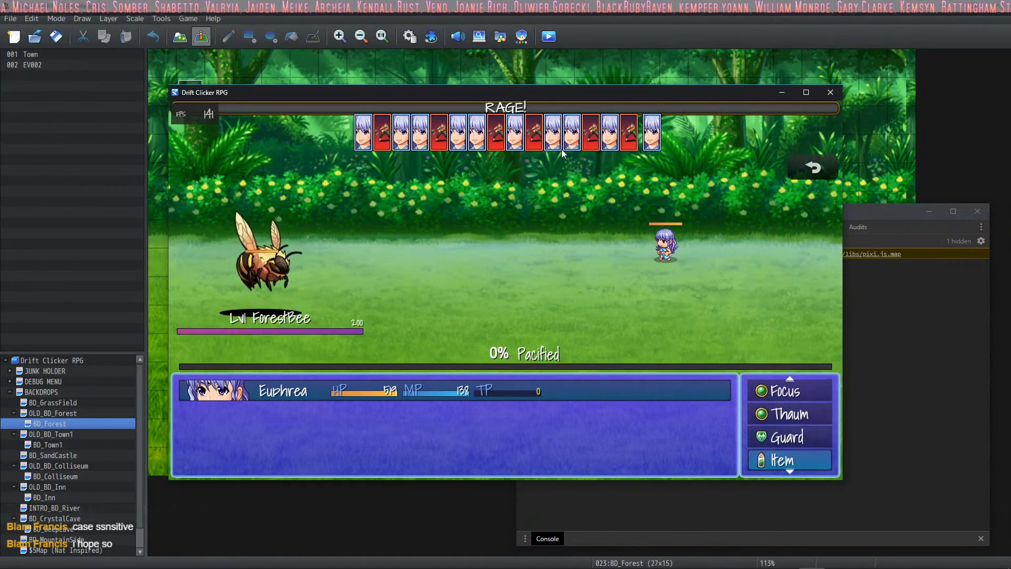
{"action": "key", "text": "Return"}
{"action": "key", "text": "Right"}
{"action": "key", "text": "Return"}
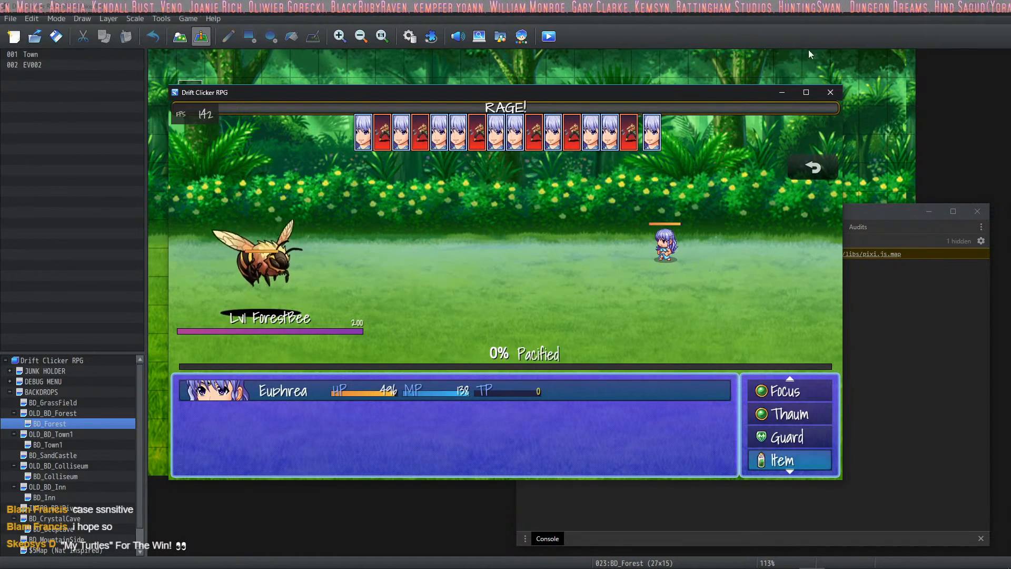
{"action": "left_click", "coordinate": [830, 93]}
Reopen the database and restore the lowercase tp property in the ITEM TP COST note
{"action": "left_click", "coordinate": [409, 37]}
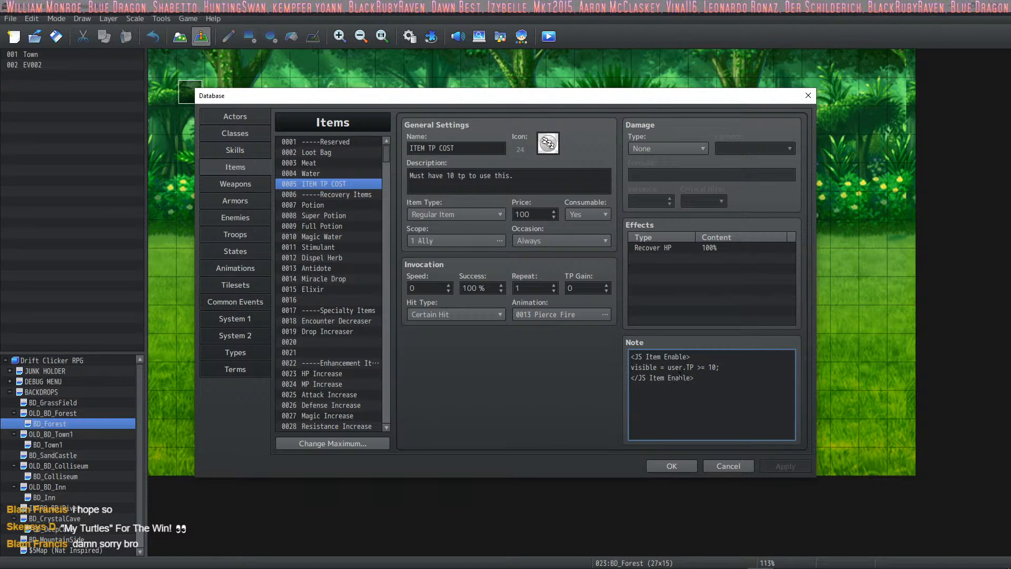
{"action": "key", "text": "BackSpace"}
{"action": "key", "text": "BackSpace"}
{"action": "type", "text": "tp"}
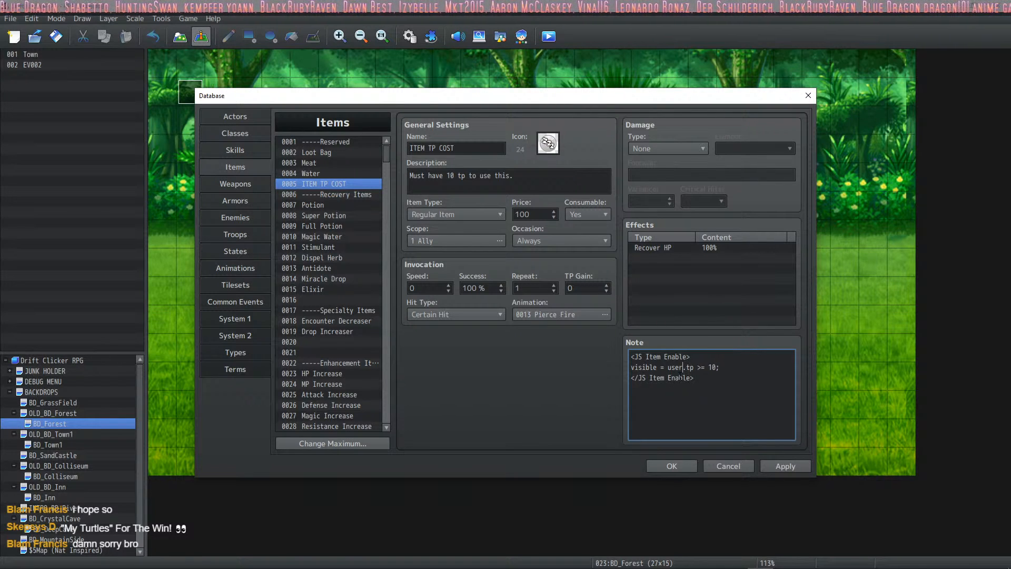
Replace user with $gameActors.actor(12) in the note's visible condition and confirm the database changes
{"action": "key", "text": "Left"}
{"action": "key", "text": "Left"}
{"action": "key", "text": "Left"}
{"action": "key", "text": "BackSpace"}
{"action": "key", "text": "BackSpace"}
{"action": "key", "text": "BackSpace"}
{"action": "key", "text": "BackSpace"}
{"action": "type", "text": "$"}
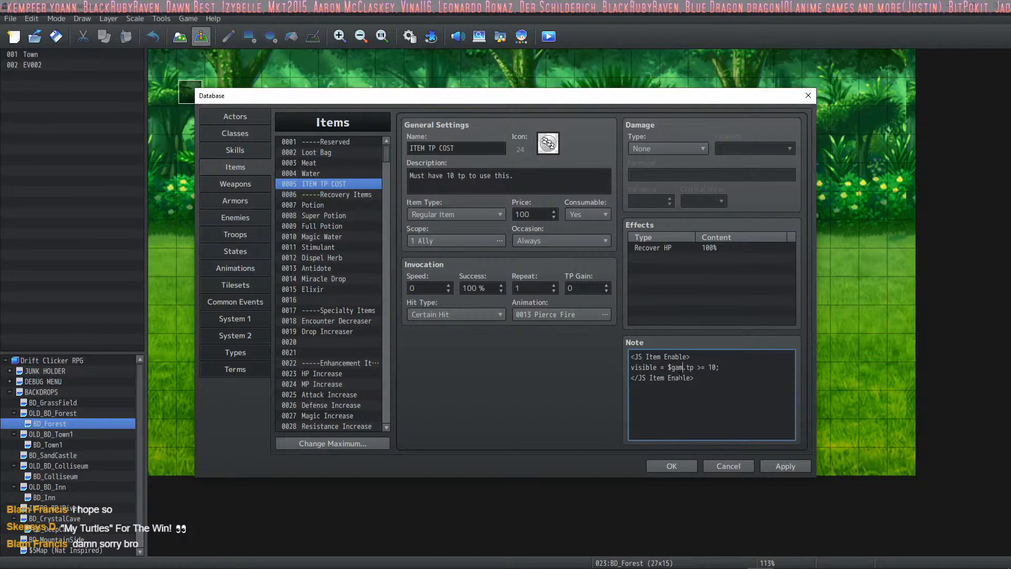
{"action": "type", "text": "gameActors."}
{"action": "type", "text": "actor"}
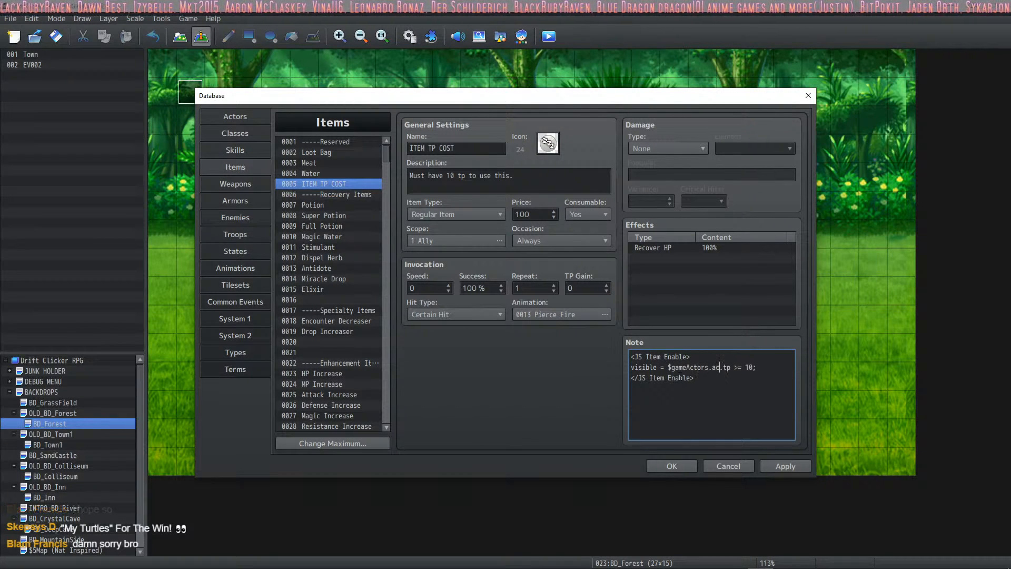
{"action": "type", "text": "(12)"}
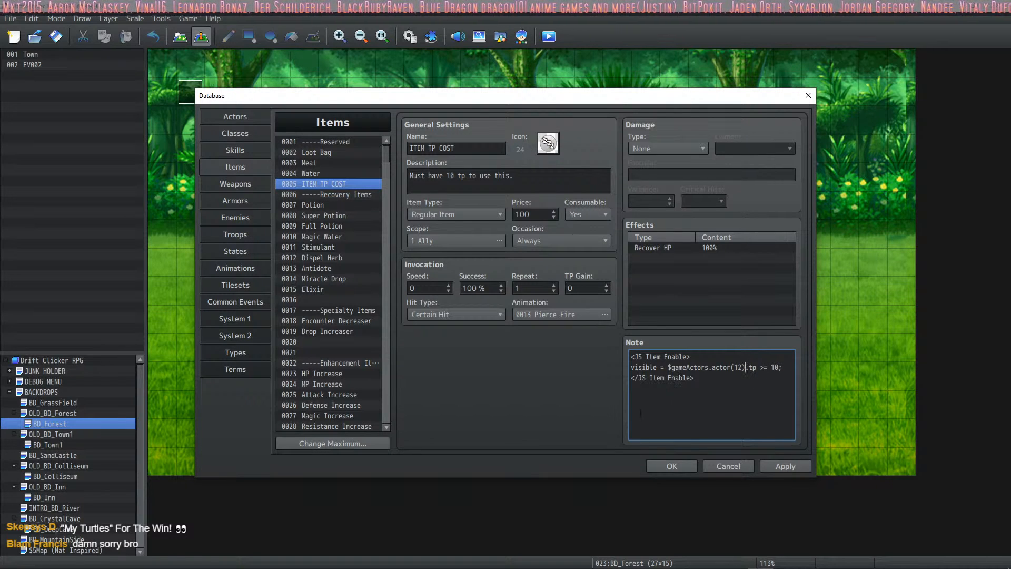
{"action": "left_click", "coordinate": [664, 467]}
Check the ID of the actor Euphrea in the database's actor list and close the database
{"action": "left_click", "coordinate": [410, 38]}
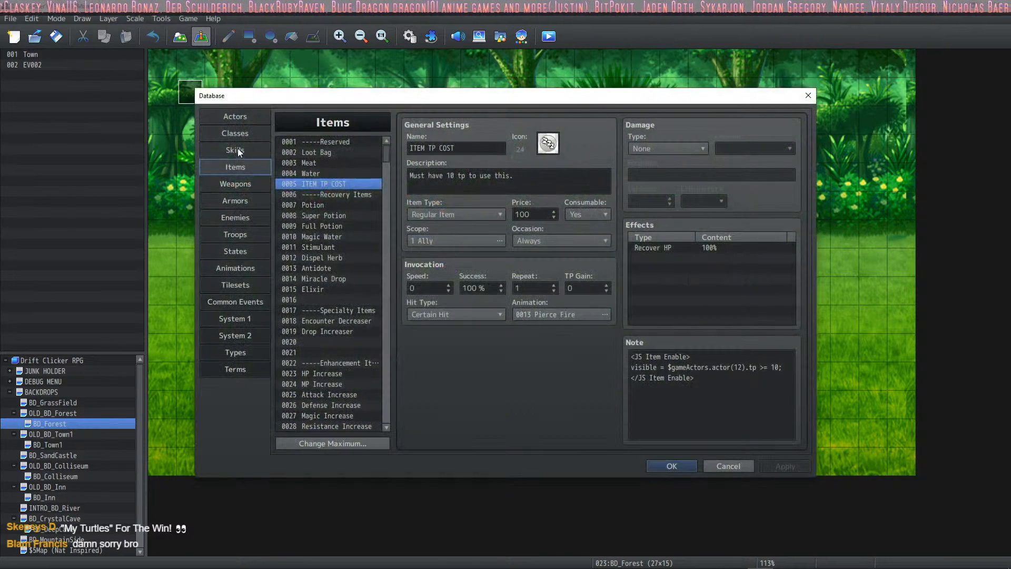
{"action": "left_click", "coordinate": [237, 118]}
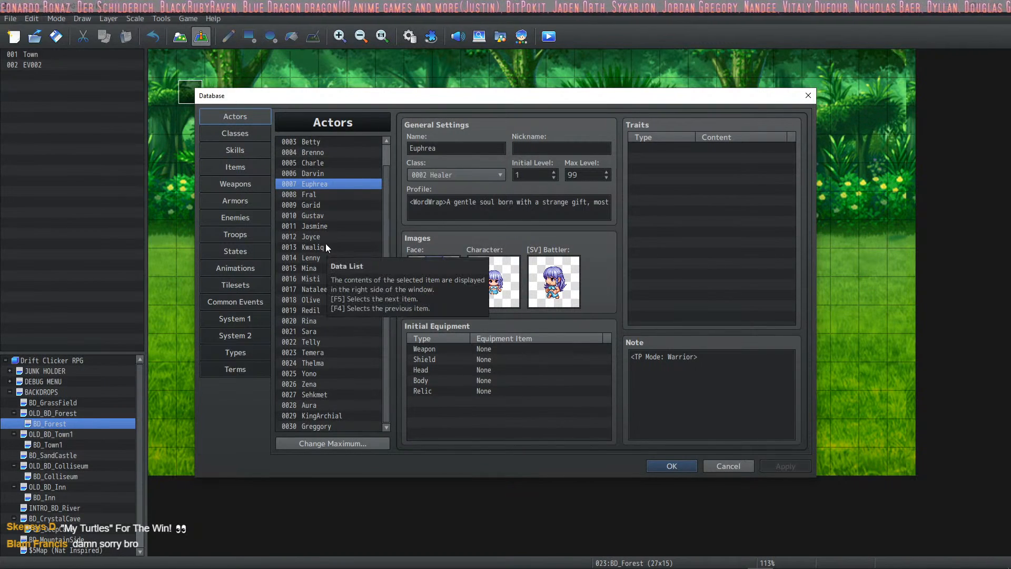
{"action": "left_click", "coordinate": [671, 466]}
Set the actor ID in the ITEM TP COST note's visible condition to 7
{"action": "left_click", "coordinate": [410, 36]}
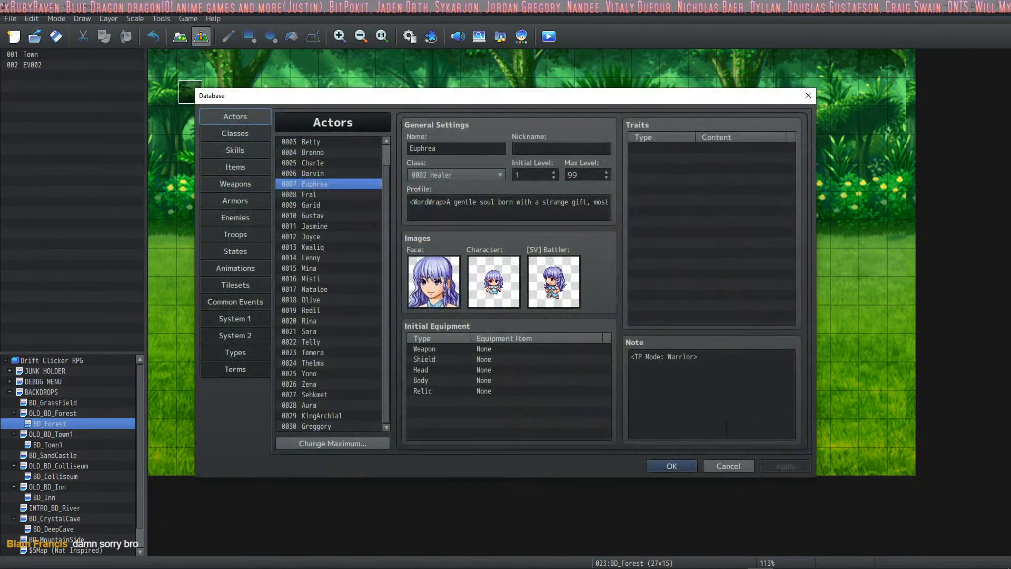
{"action": "left_click", "coordinate": [243, 166]}
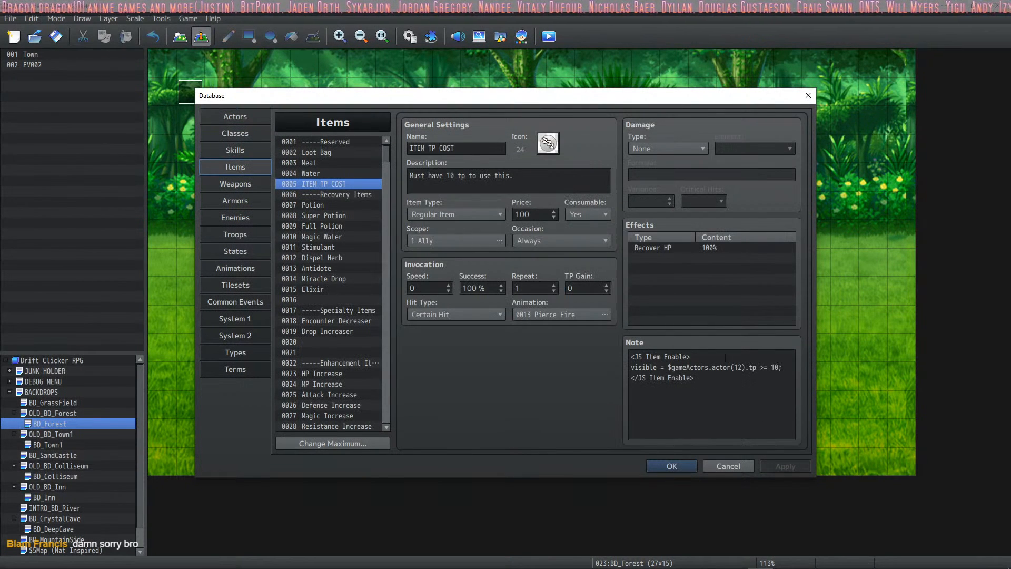
{"action": "left_click", "coordinate": [736, 367]}
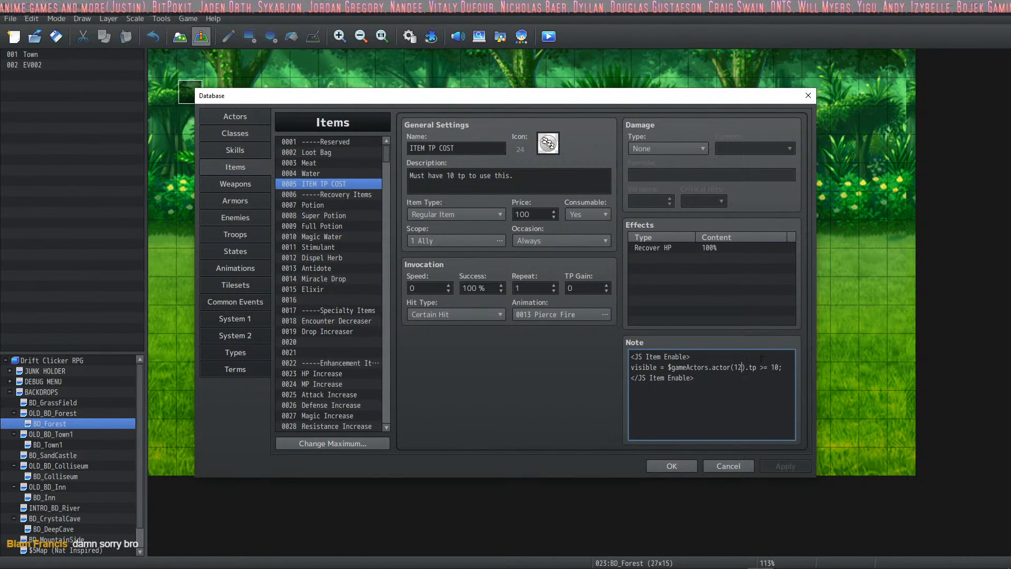
{"action": "key", "text": "Delete"}
{"action": "key", "text": "BackSpace"}
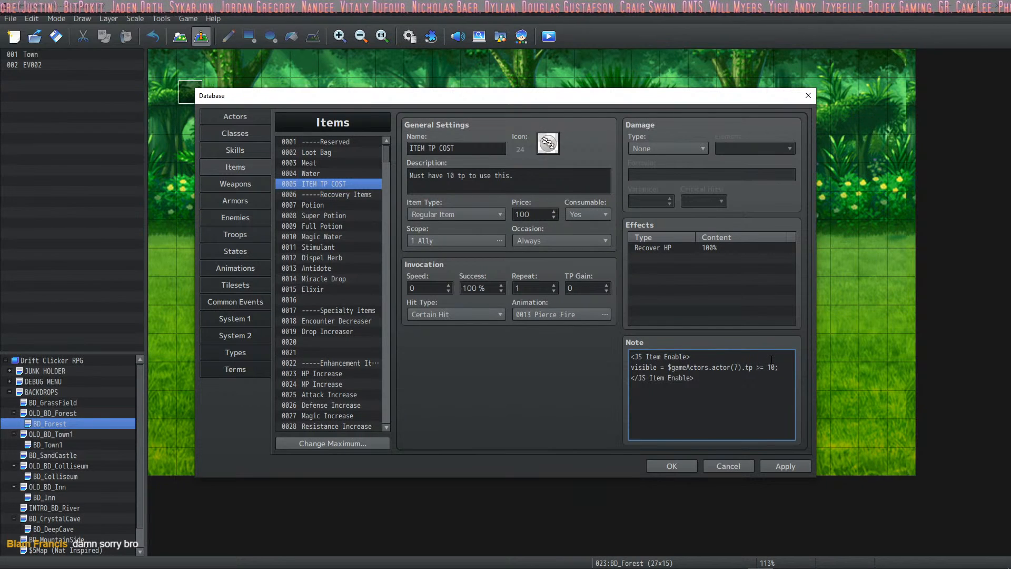
Finish the ITEM TP COST note's condition as visible = $gameActors.actor(7).tp >= 10; and confirm the database changes
{"action": "type", "text": "7"}
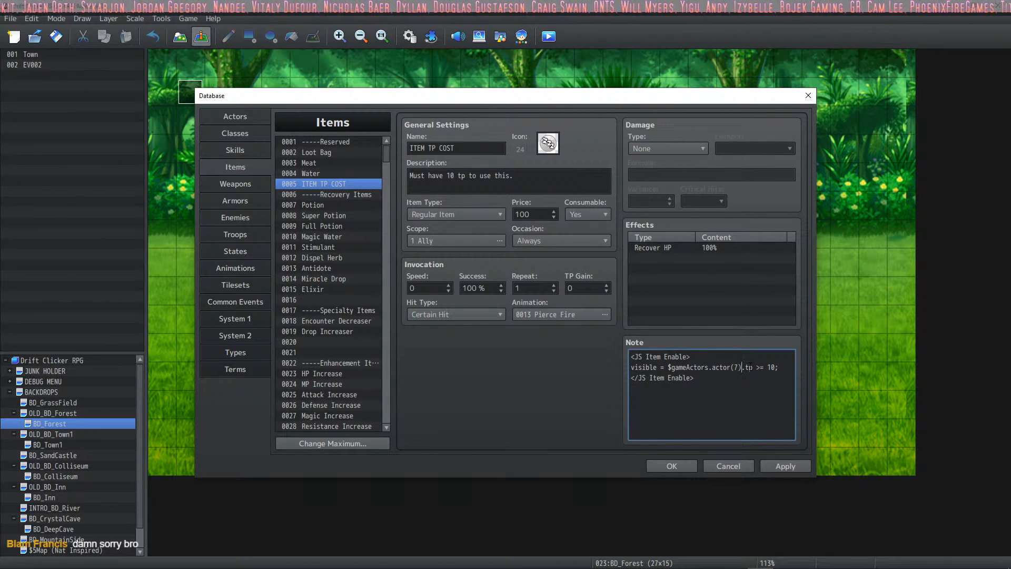
{"action": "left_click_drag", "start_coordinate": [760, 367], "coordinate": [716, 366]}
{"action": "left_click", "coordinate": [715, 367]}
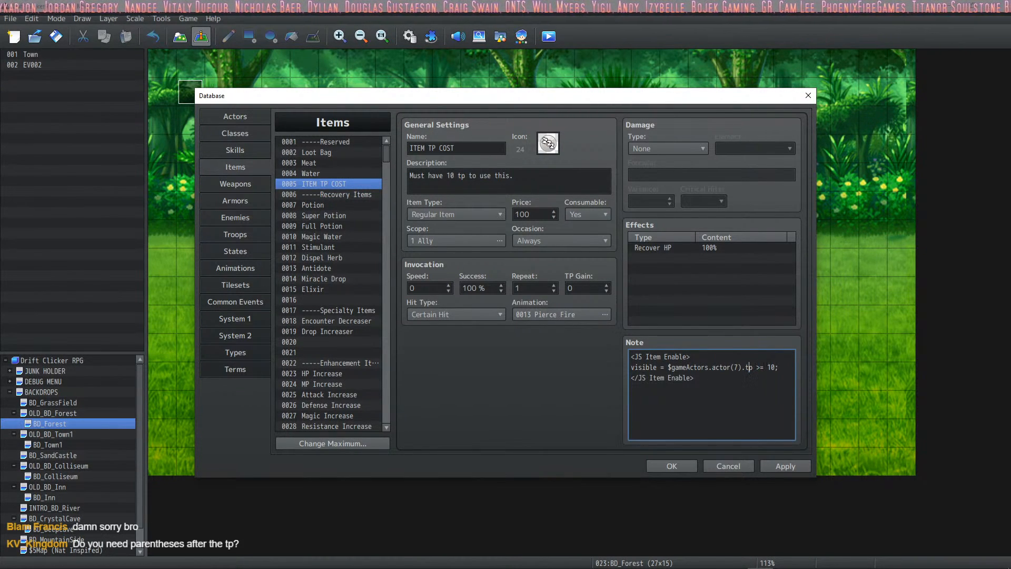
{"action": "left_click", "coordinate": [671, 466]}
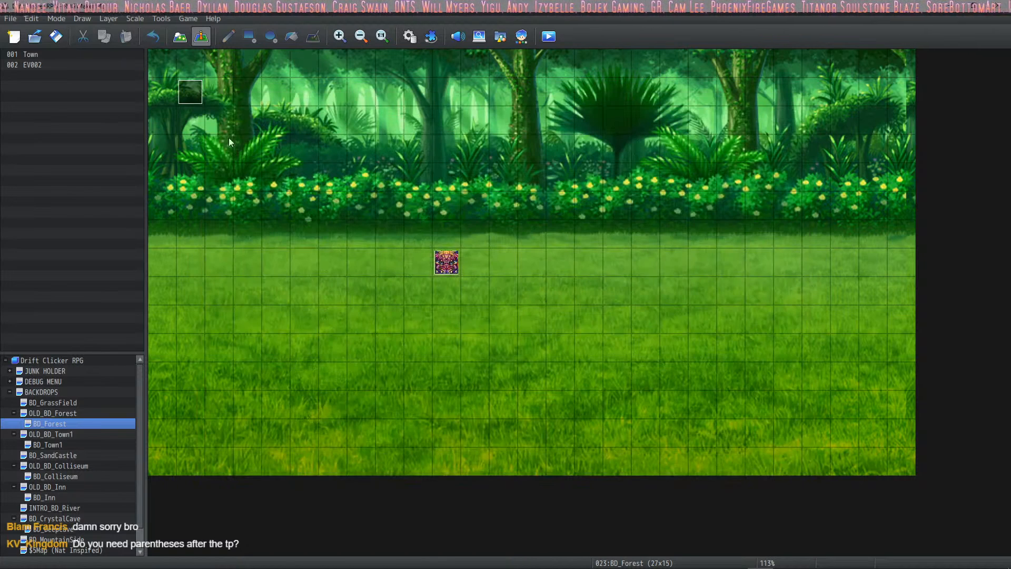
Playtest the game, try using the ITEM TP COST item in a Forest battle and close the game
{"action": "left_click", "coordinate": [548, 36]}
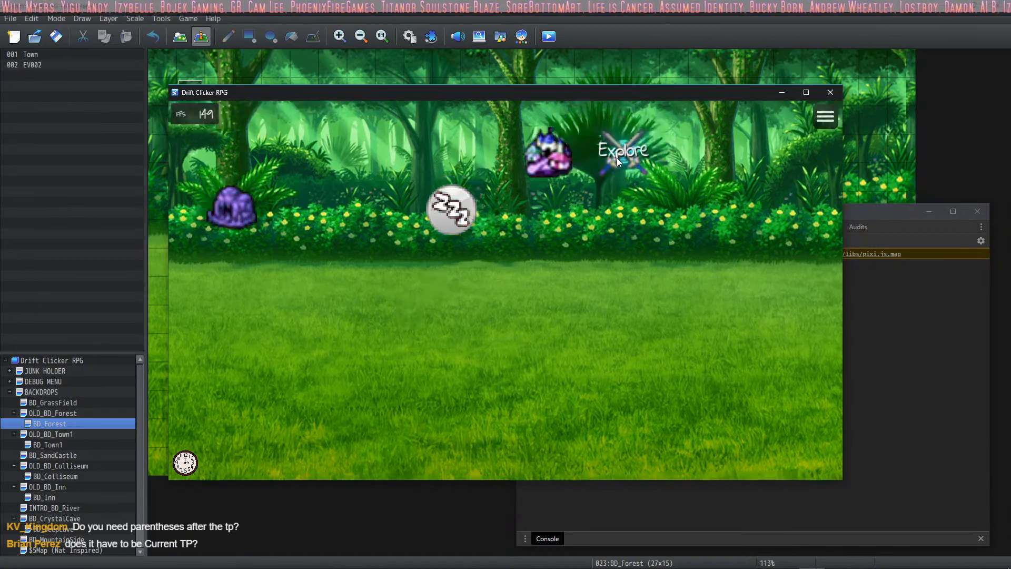
{"action": "left_click", "coordinate": [617, 157]}
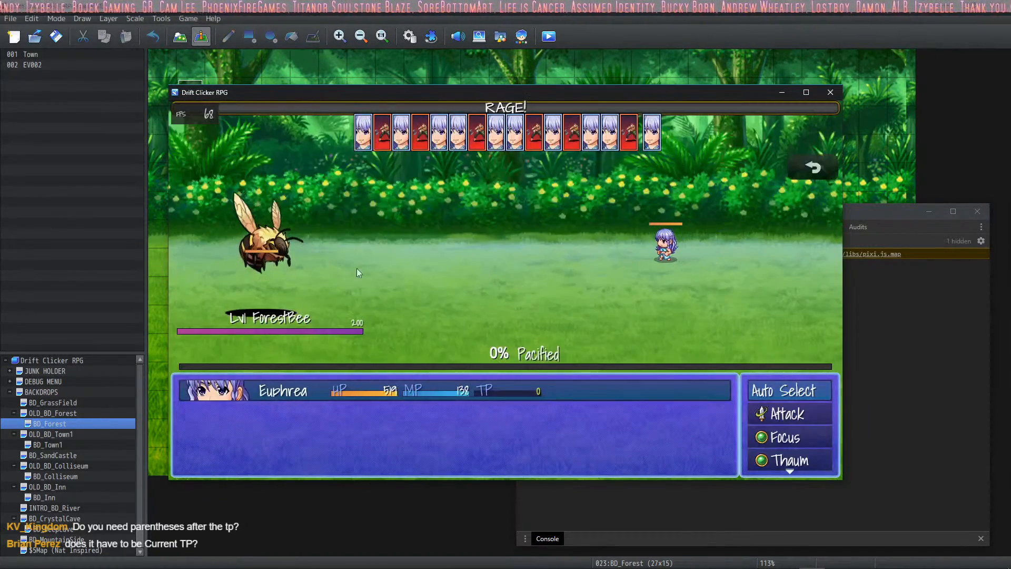
{"action": "scroll", "coordinate": [791, 457], "scroll_direction": "down", "scroll_amount": 2}
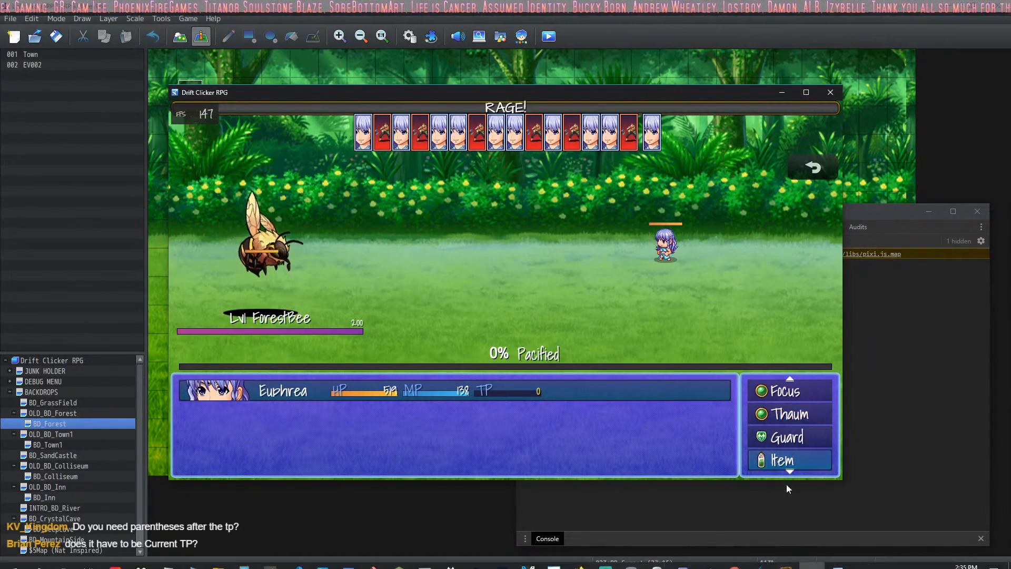
{"action": "left_click", "coordinate": [902, 387]}
{"action": "left_click", "coordinate": [586, 92]}
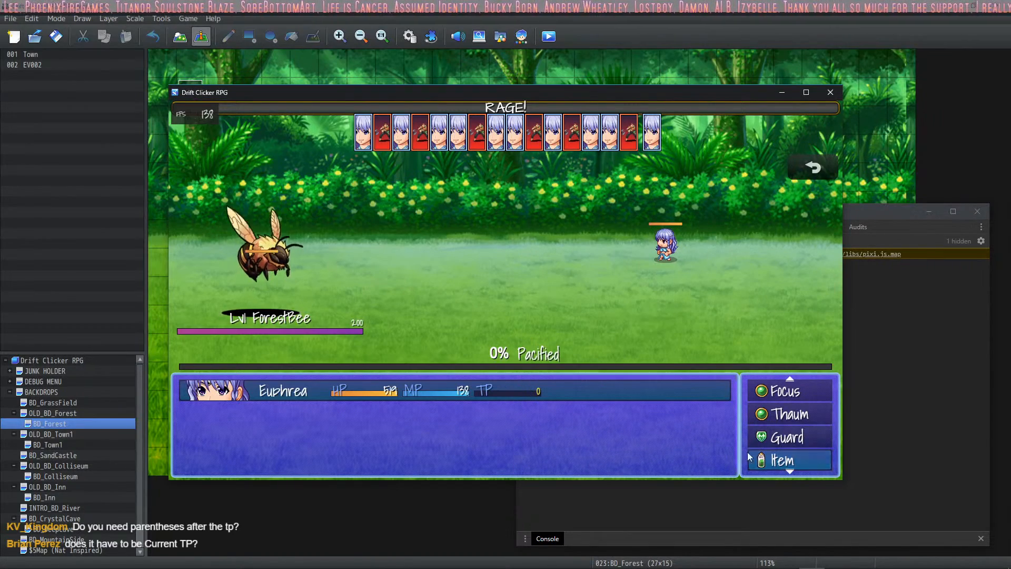
{"action": "left_click", "coordinate": [779, 459]}
{"action": "left_click", "coordinate": [543, 171]}
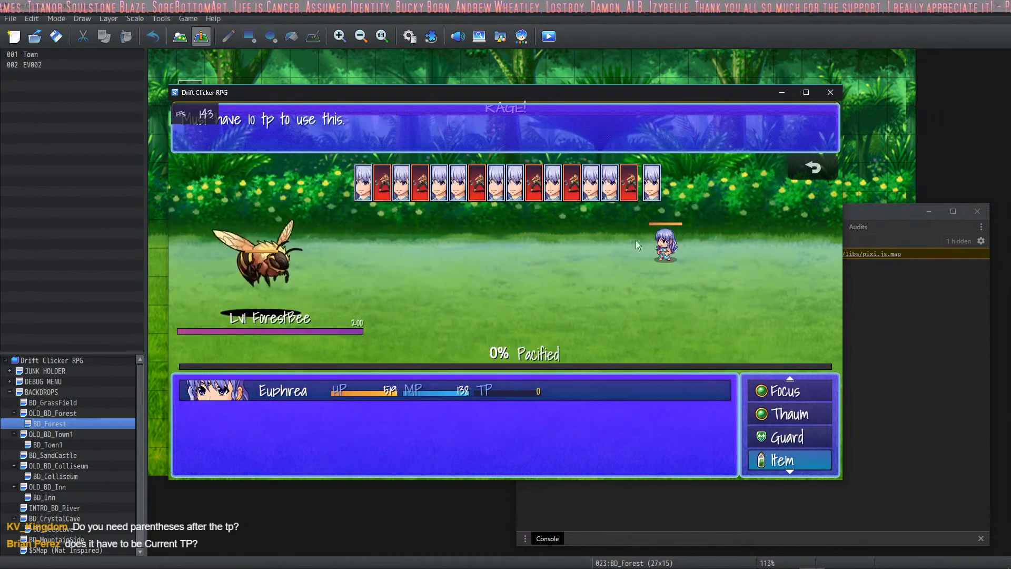
{"action": "left_click", "coordinate": [898, 334]}
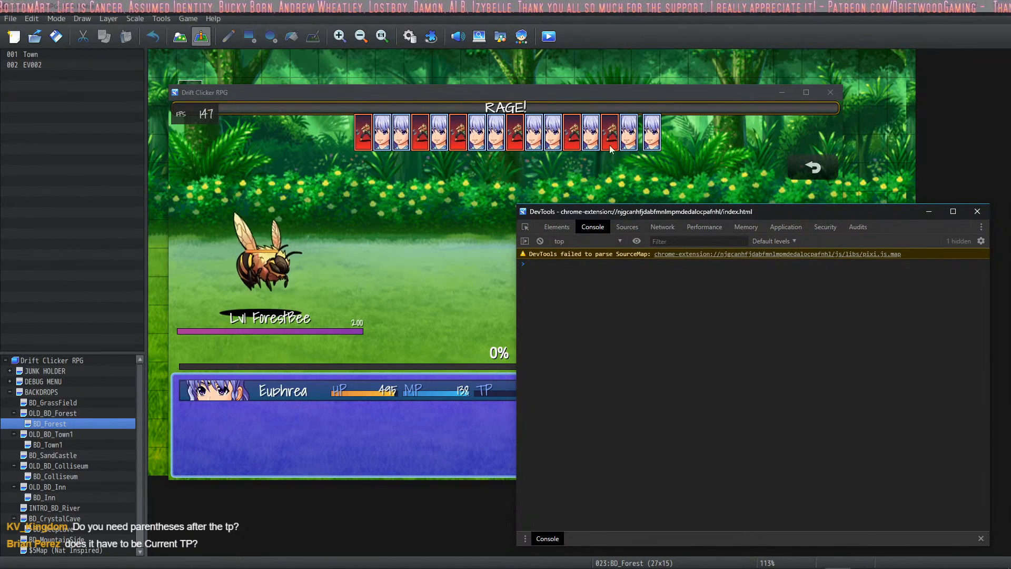
{"action": "left_click", "coordinate": [830, 92]}
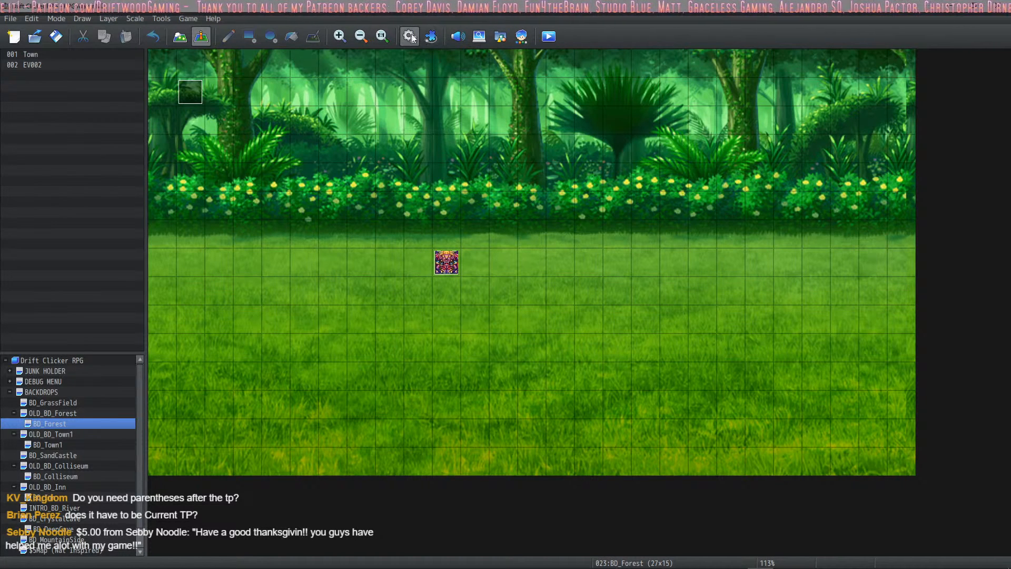
Reopen the database and bring up the VisuMZ_1_ItemsEquipsCore plugin help from the ITEM TP COST note
{"action": "left_click", "coordinate": [410, 36]}
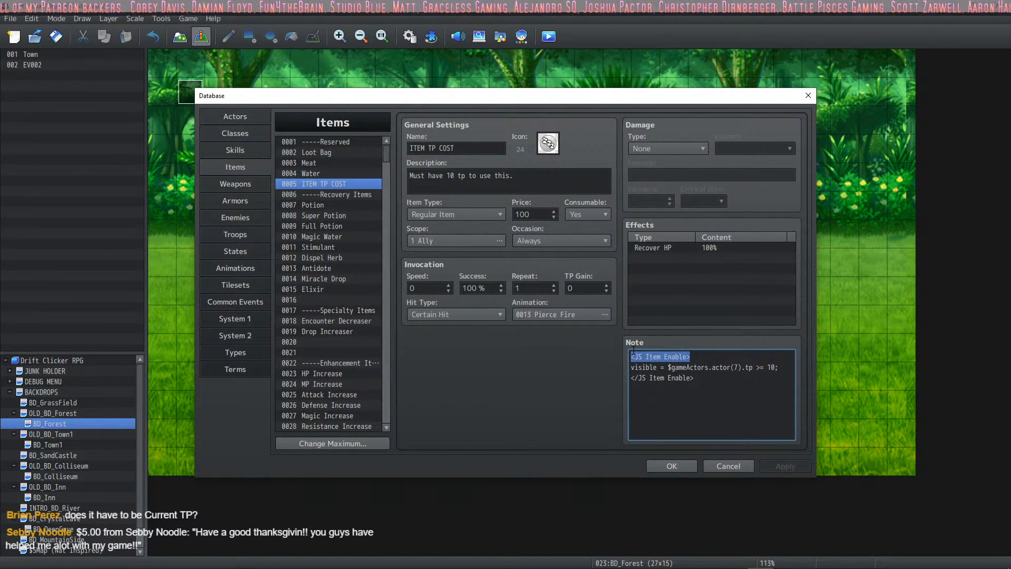
{"action": "right_click", "coordinate": [711, 382]}
{"action": "left_click", "coordinate": [664, 378]}
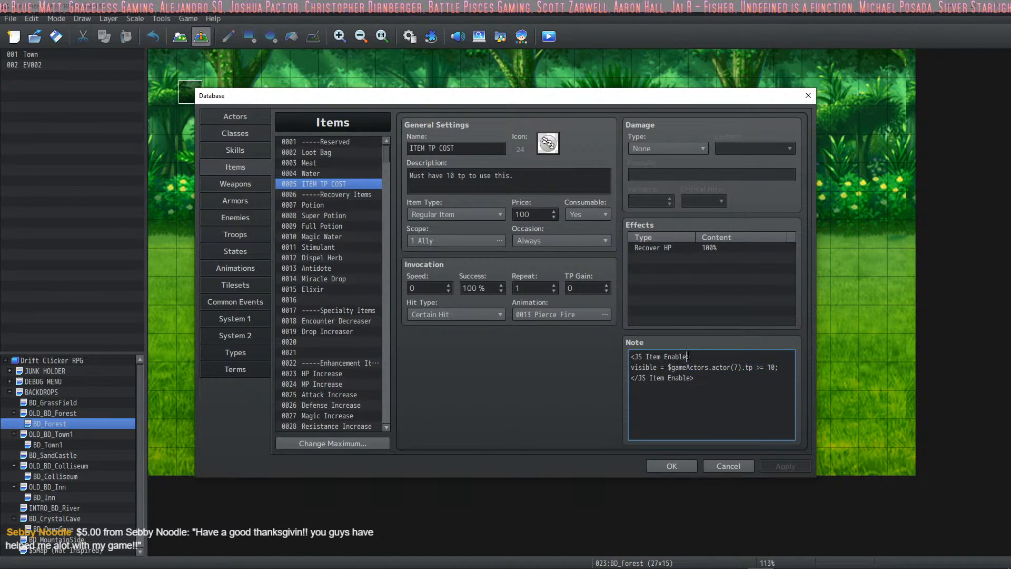
{"action": "right_click", "coordinate": [705, 381]}
{"action": "left_click", "coordinate": [741, 482]}
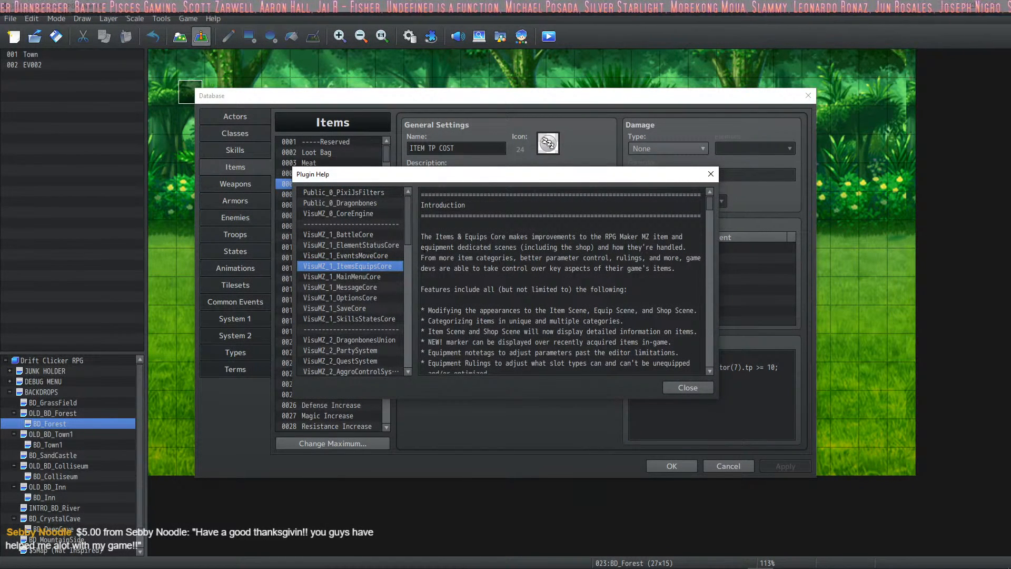
Look through the VisuMZ_1_ItemsEquipsCore help down to its general item notetags and close the help
{"action": "scroll", "coordinate": [679, 277], "scroll_direction": "down", "scroll_amount": 10}
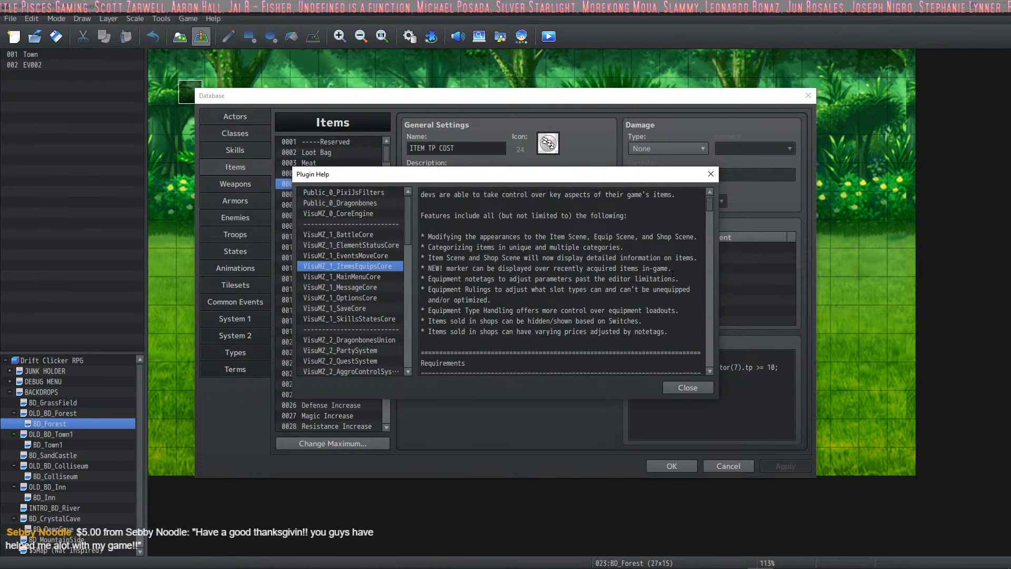
{"action": "scroll", "coordinate": [679, 277], "scroll_direction": "down", "scroll_amount": 12}
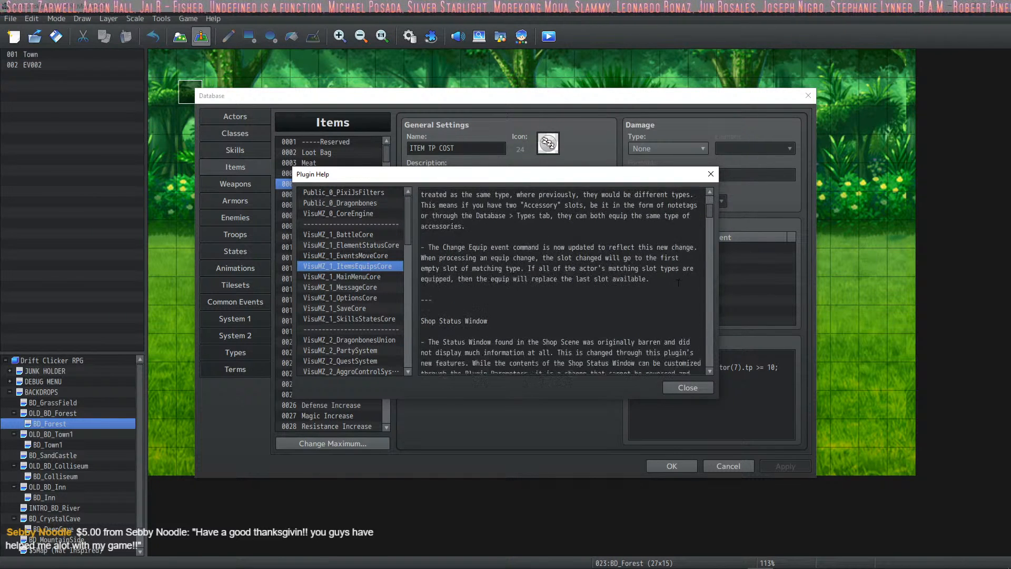
{"action": "scroll", "coordinate": [689, 275], "scroll_direction": "down", "scroll_amount": 1}
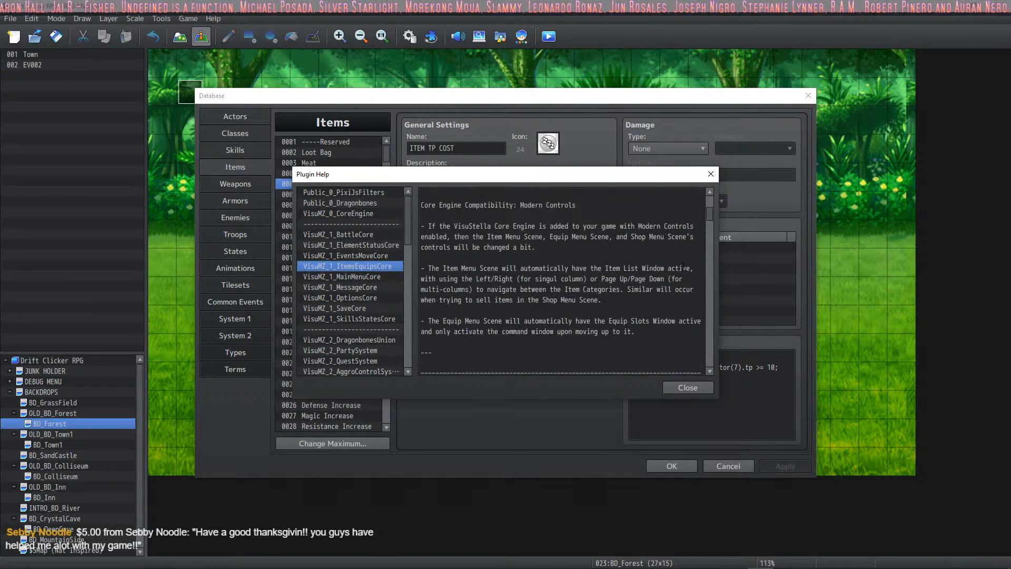
{"action": "scroll", "coordinate": [683, 264], "scroll_direction": "down", "scroll_amount": 8}
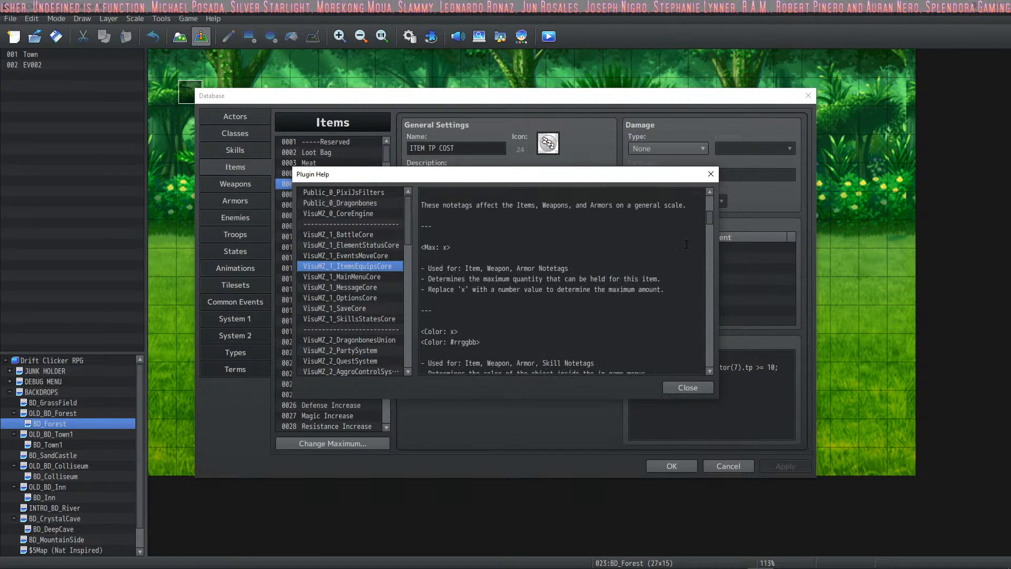
{"action": "scroll", "coordinate": [685, 244], "scroll_direction": "down", "scroll_amount": 2}
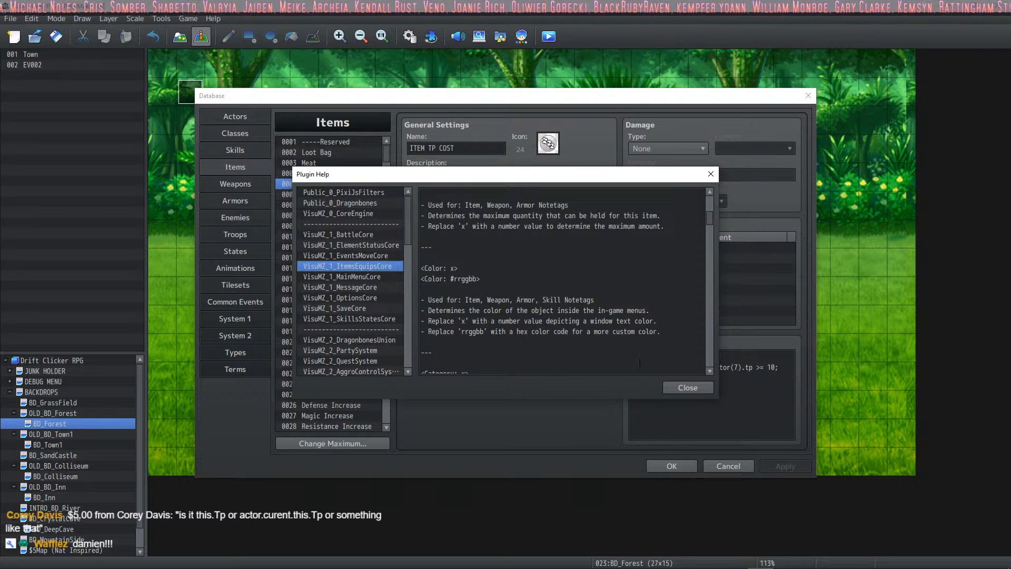
{"action": "left_click", "coordinate": [687, 388]}
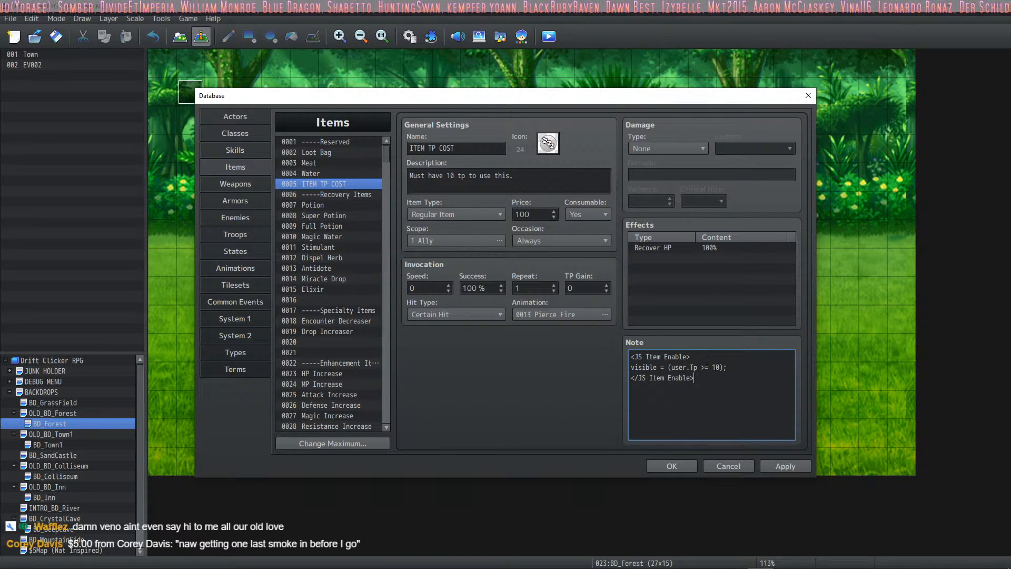
Apply the condition visible = (user.Tp >= 10); in the ITEM TP COST note and confirm the database changes
{"action": "left_click", "coordinate": [781, 466]}
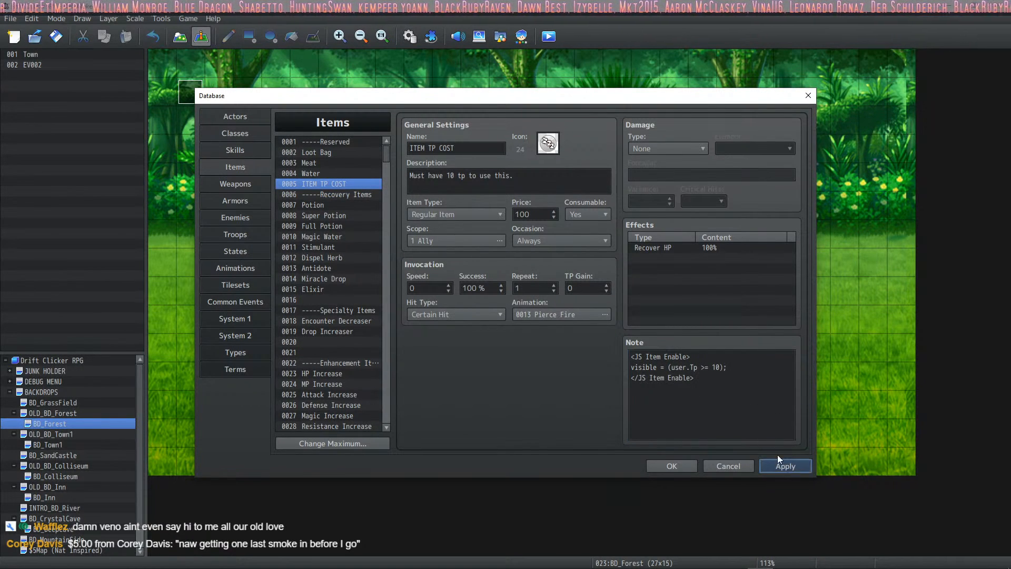
{"action": "double_click", "coordinate": [694, 367]}
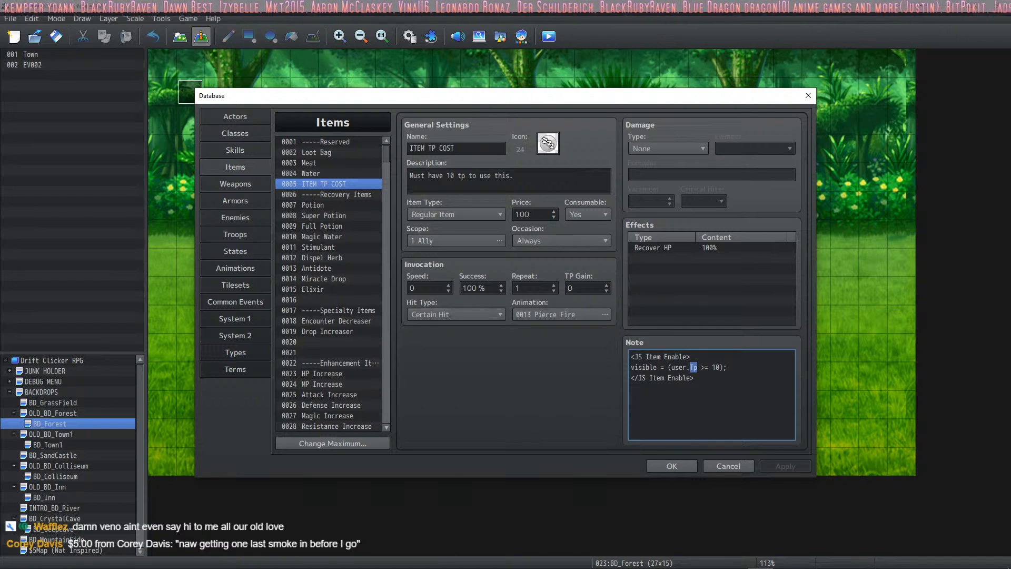
{"action": "left_click", "coordinate": [675, 465]}
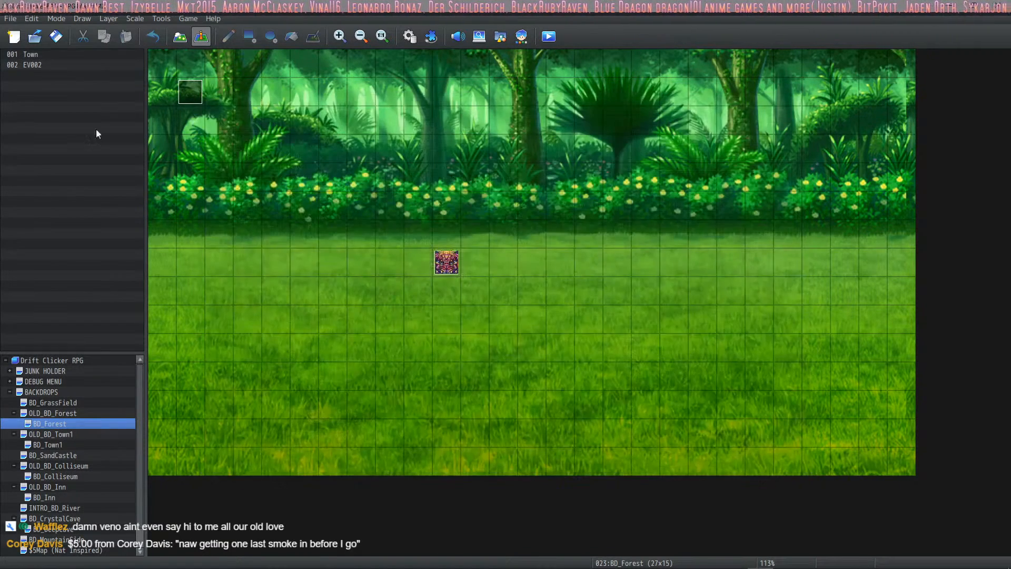
Playtest the game, travel from the town to the Forest and explore to start a battle
{"action": "left_click", "coordinate": [547, 36]}
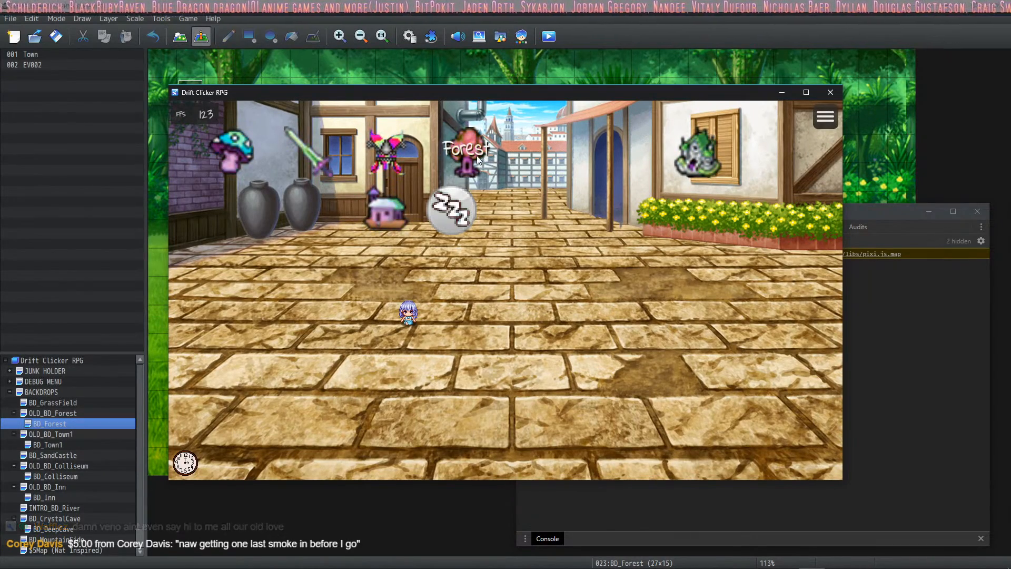
{"action": "left_click", "coordinate": [473, 157]}
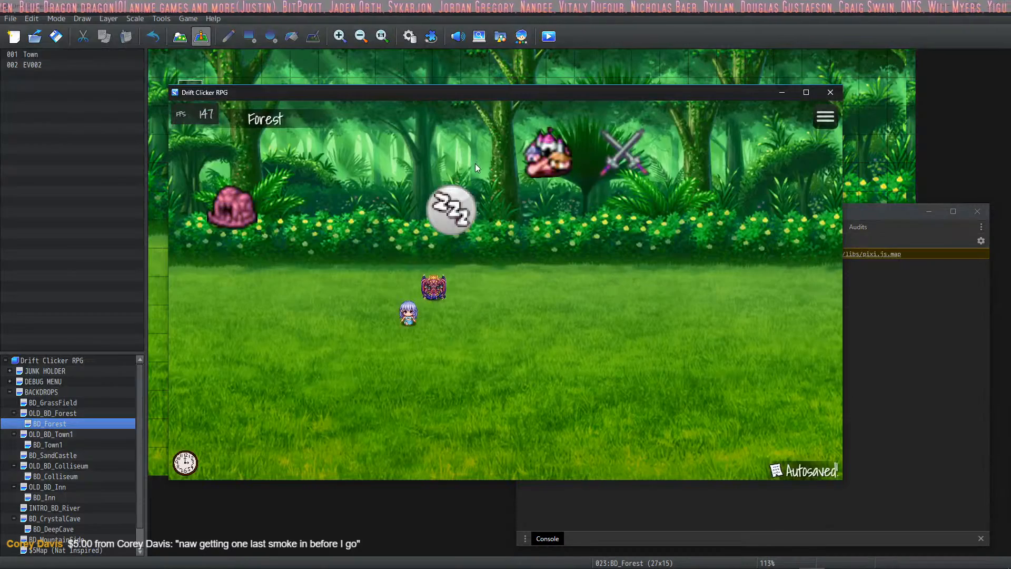
{"action": "left_click", "coordinate": [624, 158]}
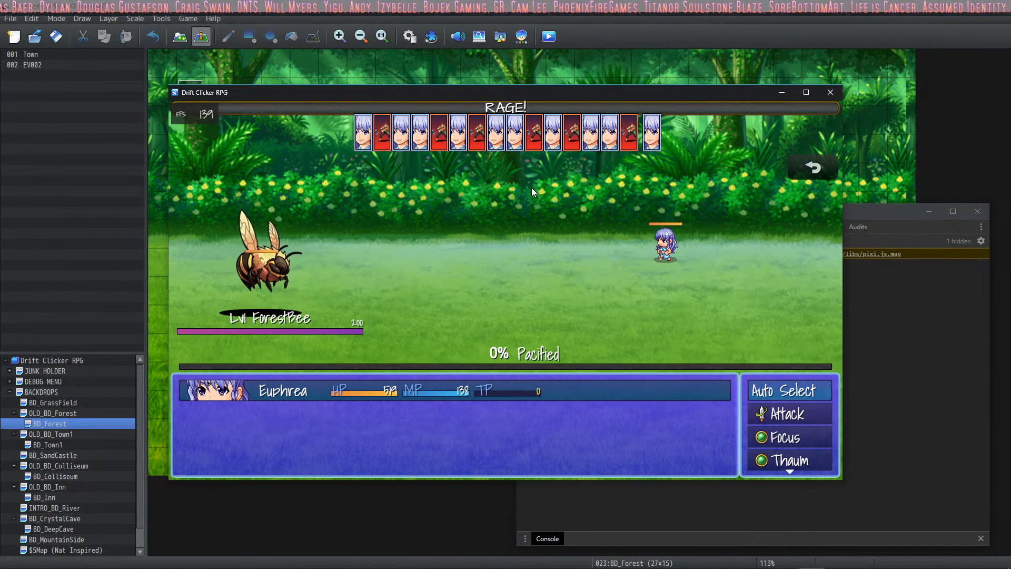
Try to use the ITEM TP COST item in the ForestBee battle and close the game
{"action": "key", "text": "Down"}
{"action": "key", "text": "Down"}
{"action": "key", "text": "Down"}
{"action": "key", "text": "Down"}
{"action": "key", "text": "Down"}
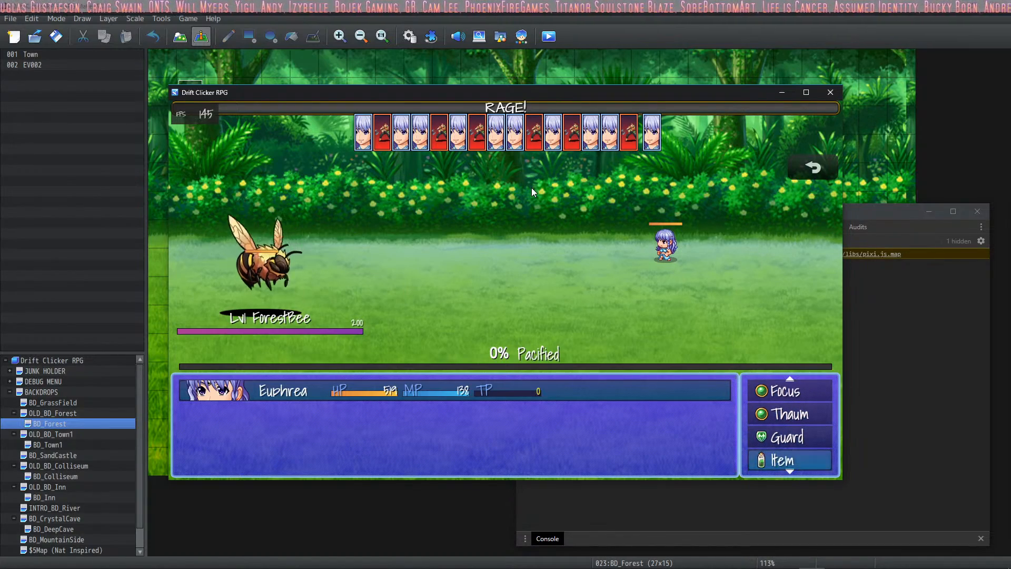
{"action": "key", "text": "Down"}
{"action": "key", "text": "Up"}
{"action": "key", "text": "Return"}
{"action": "key", "text": "Right"}
{"action": "key", "text": "Return"}
{"action": "key", "text": "Return"}
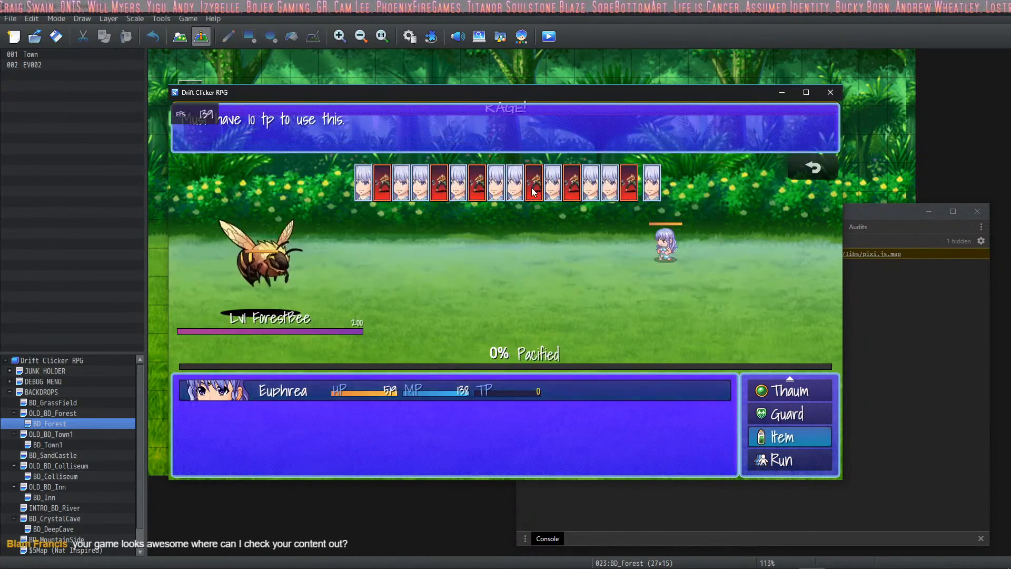
{"action": "left_click", "coordinate": [830, 92]}
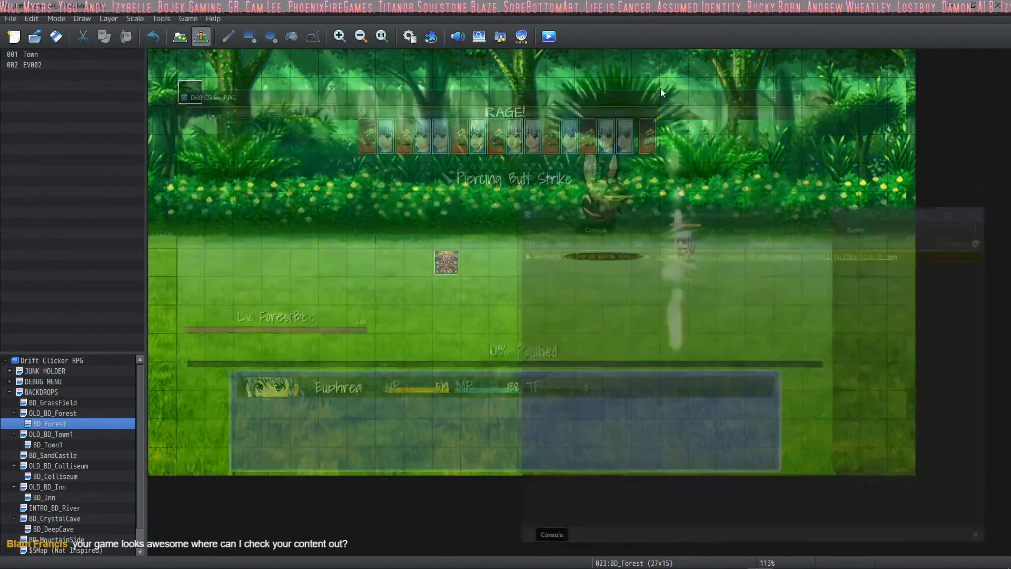
Change the comparison in the ITEM TP COST note's visible condition to <= and confirm the database changes
{"action": "left_click", "coordinate": [409, 37]}
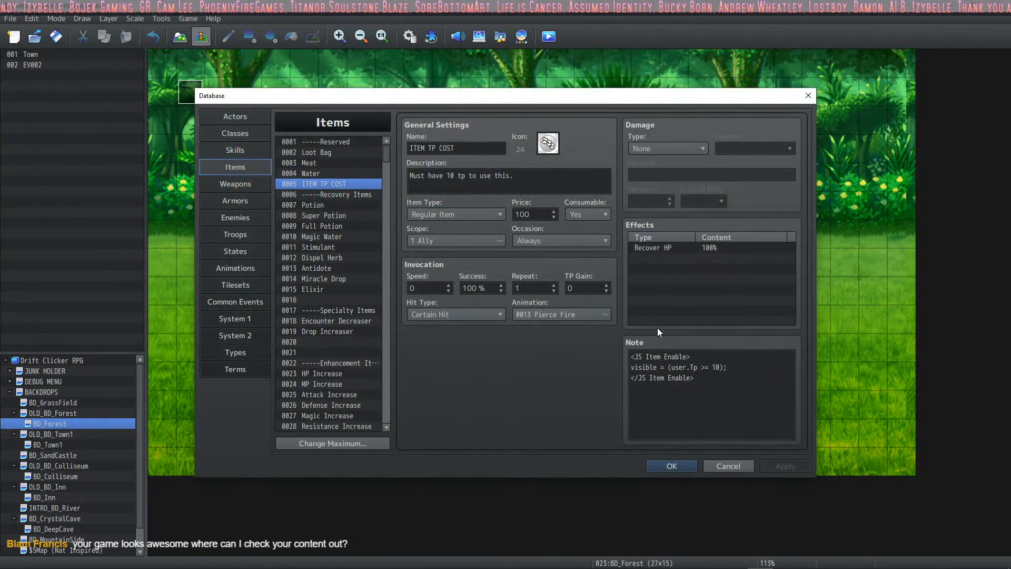
{"action": "left_click", "coordinate": [705, 367]}
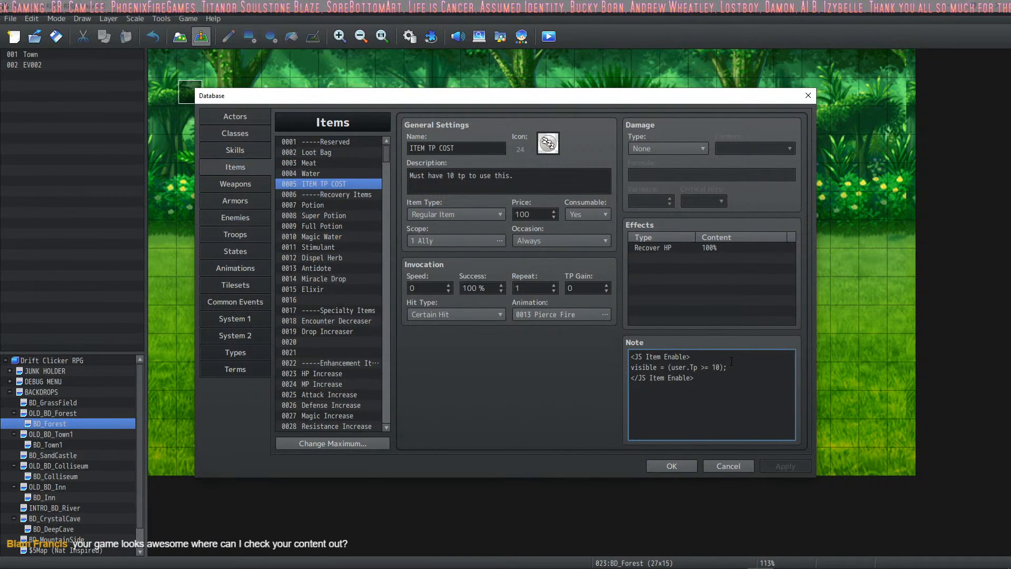
{"action": "key", "text": "BackSpace"}
{"action": "type", "text": "<"}
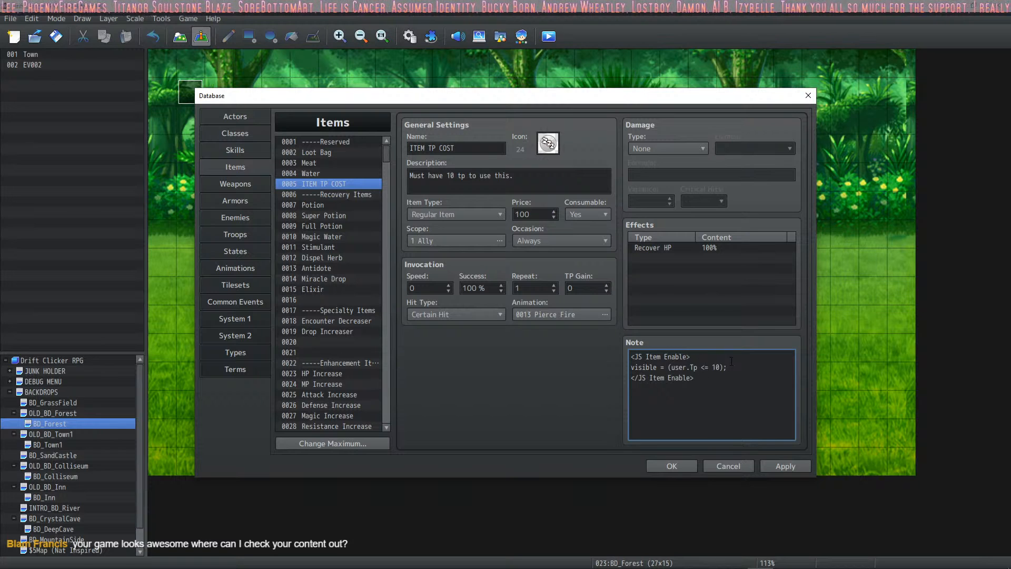
{"action": "left_click", "coordinate": [668, 468]}
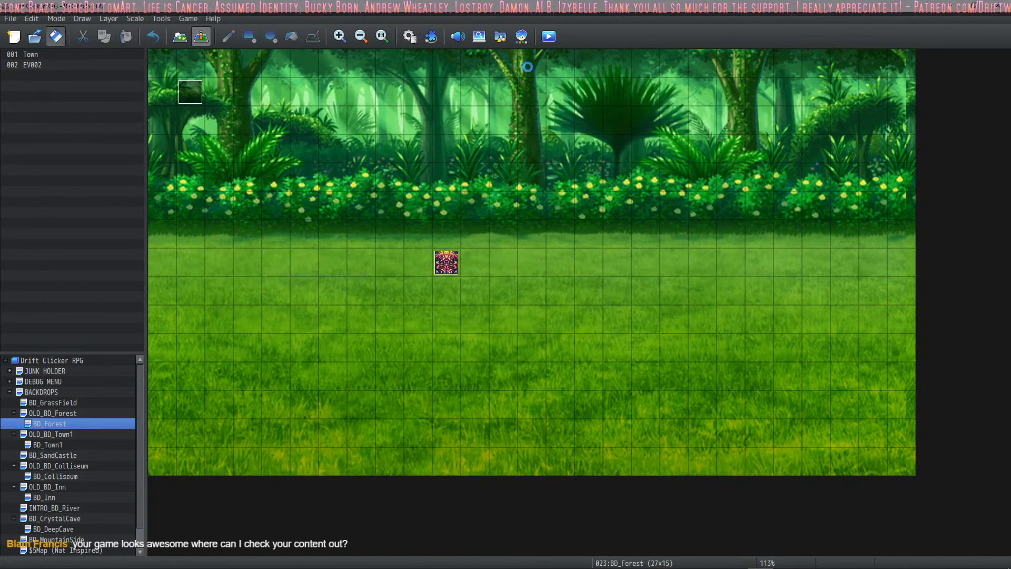
Playtest the reversed TP condition by entering the Forest and starting a battle through Explore
{"action": "left_click", "coordinate": [548, 36]}
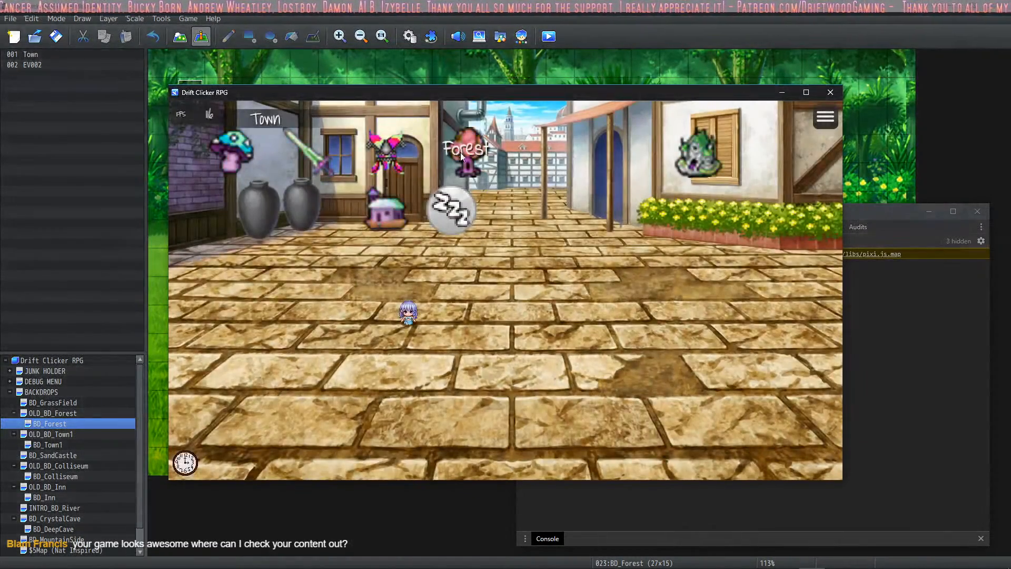
{"action": "left_click", "coordinate": [463, 152]}
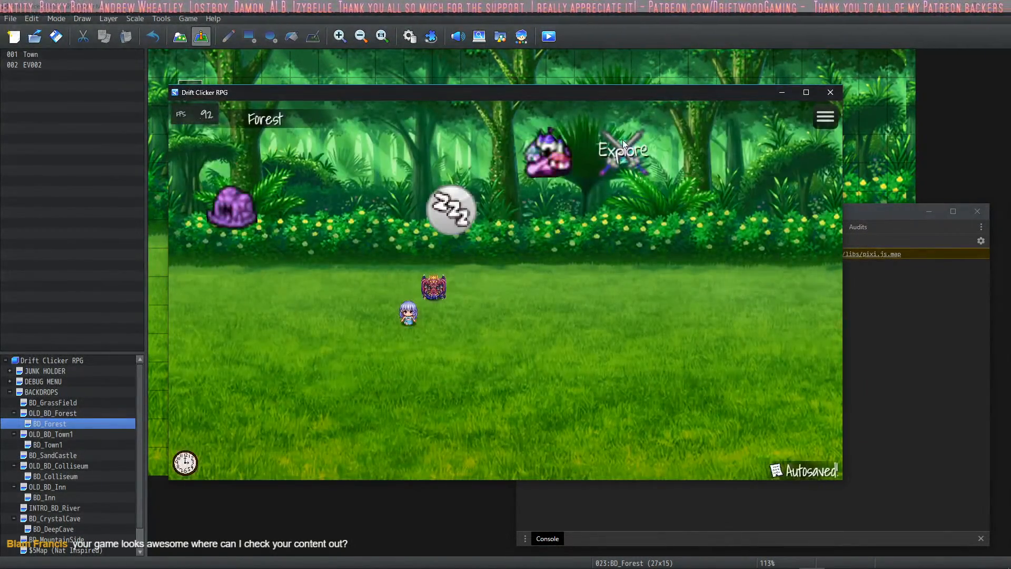
{"action": "left_click", "coordinate": [622, 141]}
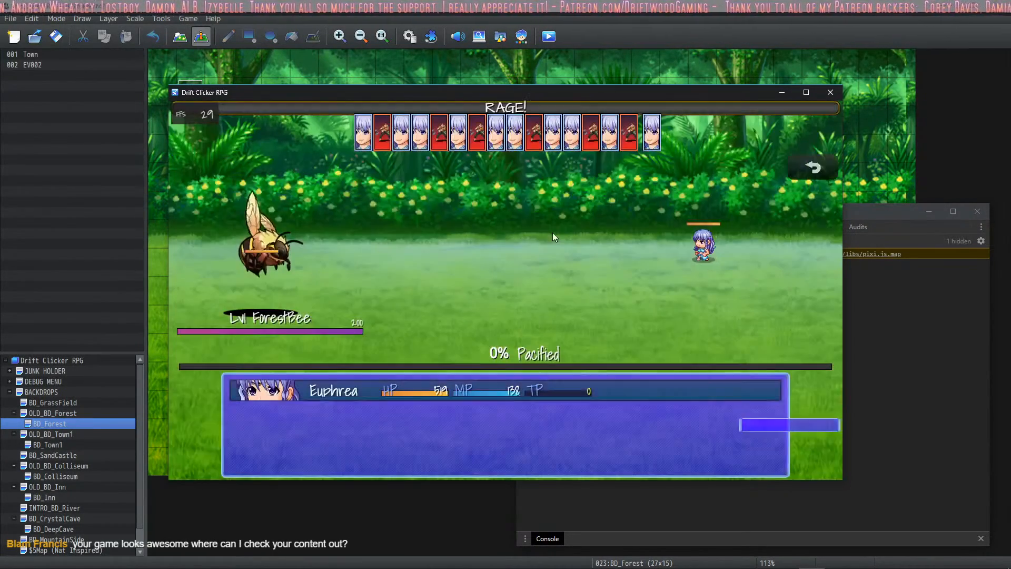
Use the ITEM TP COST item on Euphrea in the ForestBee battle and close the game
{"action": "scroll", "coordinate": [790, 454], "scroll_direction": "down", "scroll_amount": 3}
{"action": "left_click", "coordinate": [790, 442]}
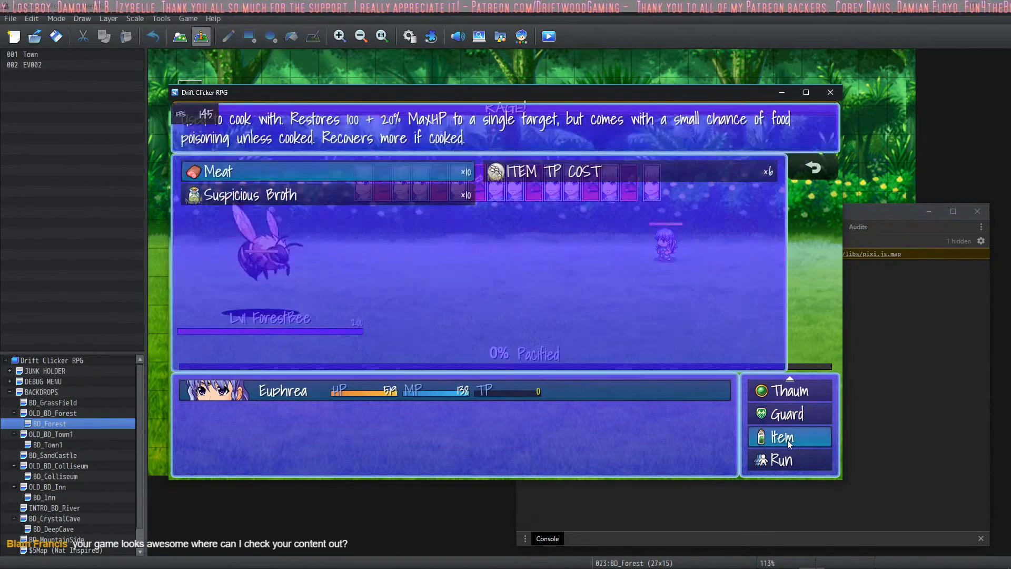
{"action": "right_click", "coordinate": [677, 246]}
{"action": "left_click", "coordinate": [677, 246]}
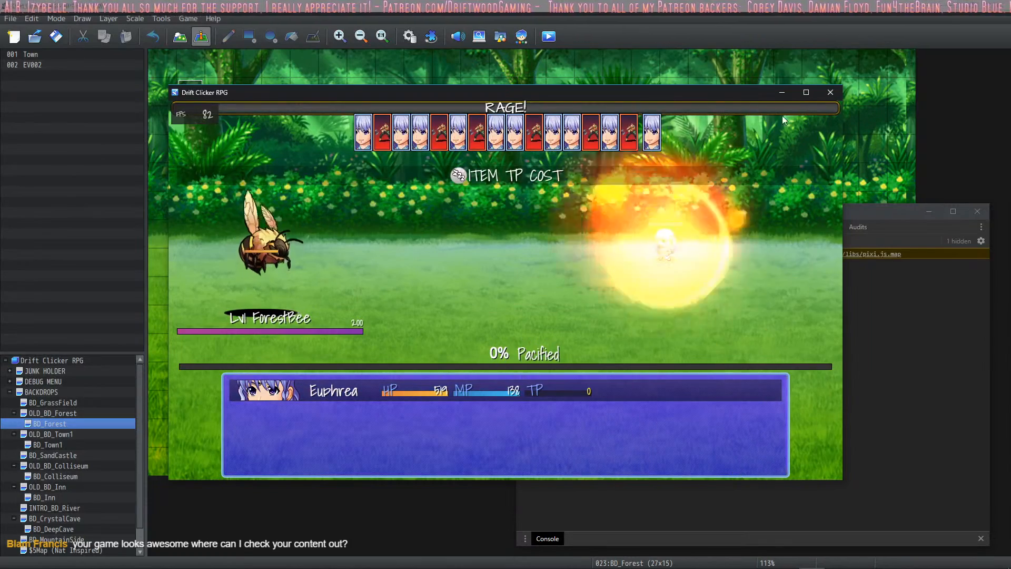
{"action": "left_click", "coordinate": [830, 92]}
Change user.Tp to user.tp in the ITEM TP COST note's visible condition and confirm the database changes
{"action": "left_click", "coordinate": [409, 36]}
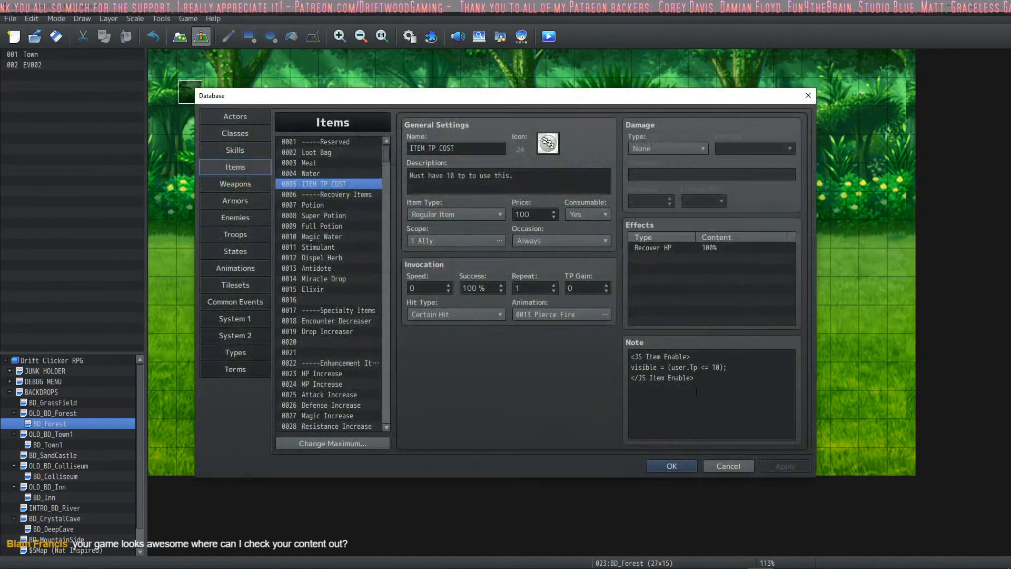
{"action": "left_click", "coordinate": [691, 366]}
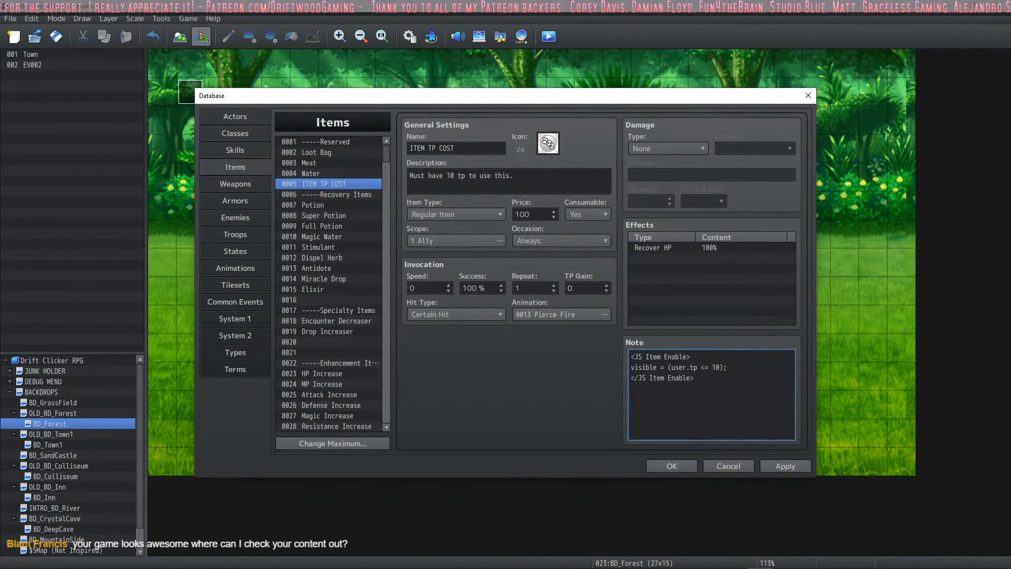
{"action": "left_click", "coordinate": [670, 465]}
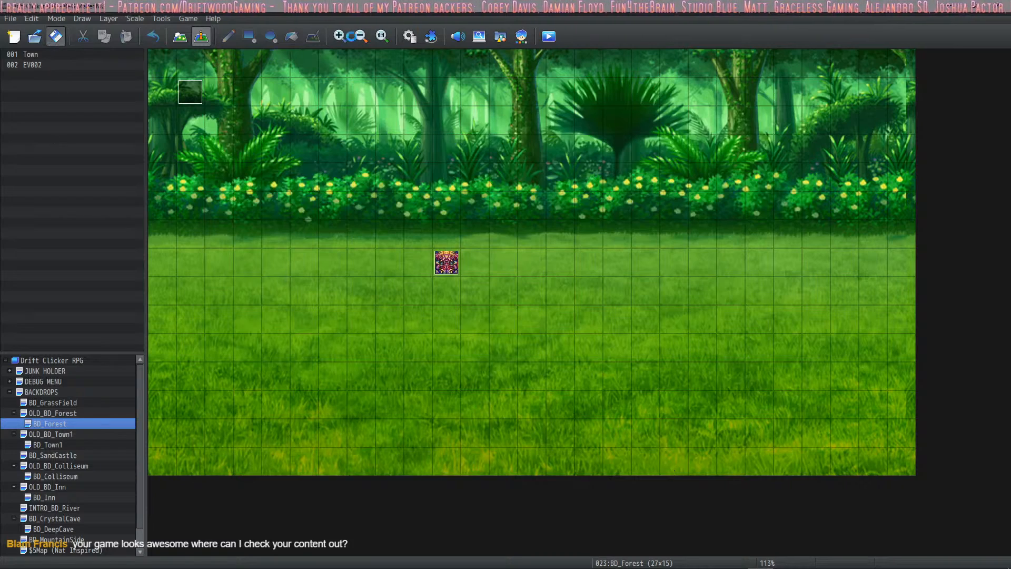
Playtest the lowercase user.tp condition by travelling from the town to the Forest and exploring to start a battle
{"action": "left_click", "coordinate": [551, 40]}
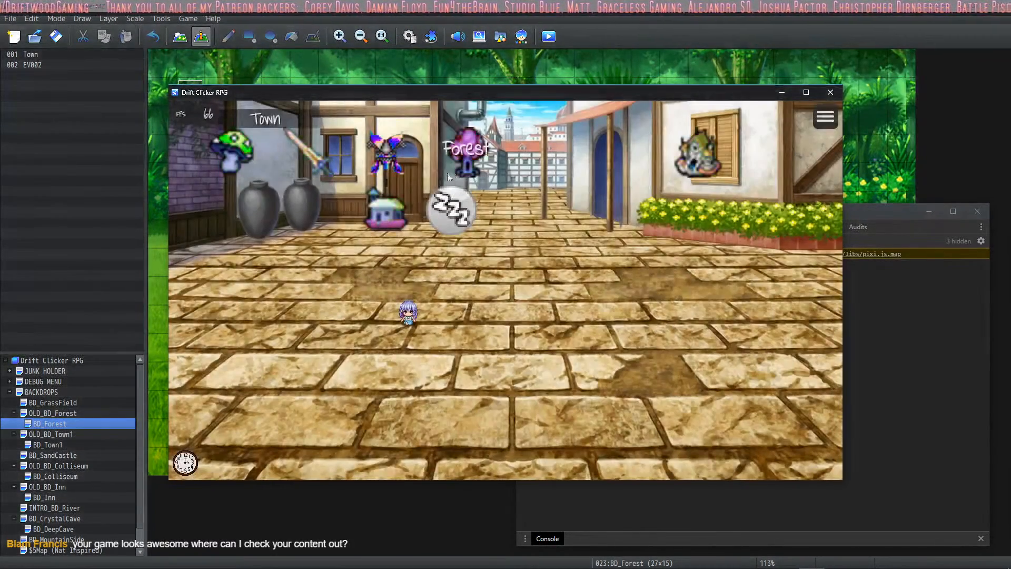
{"action": "left_click", "coordinate": [463, 158]}
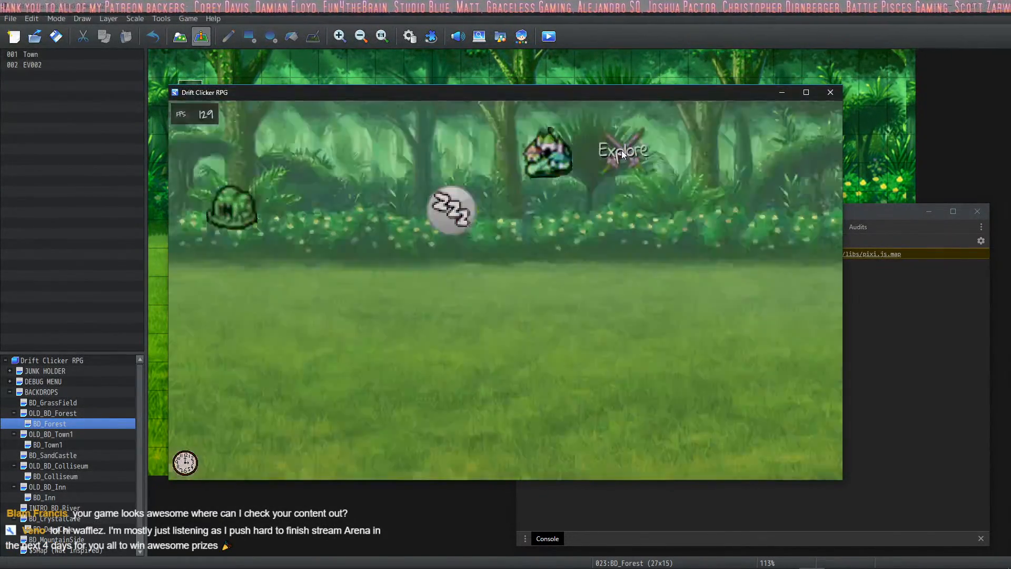
{"action": "left_click", "coordinate": [620, 153]}
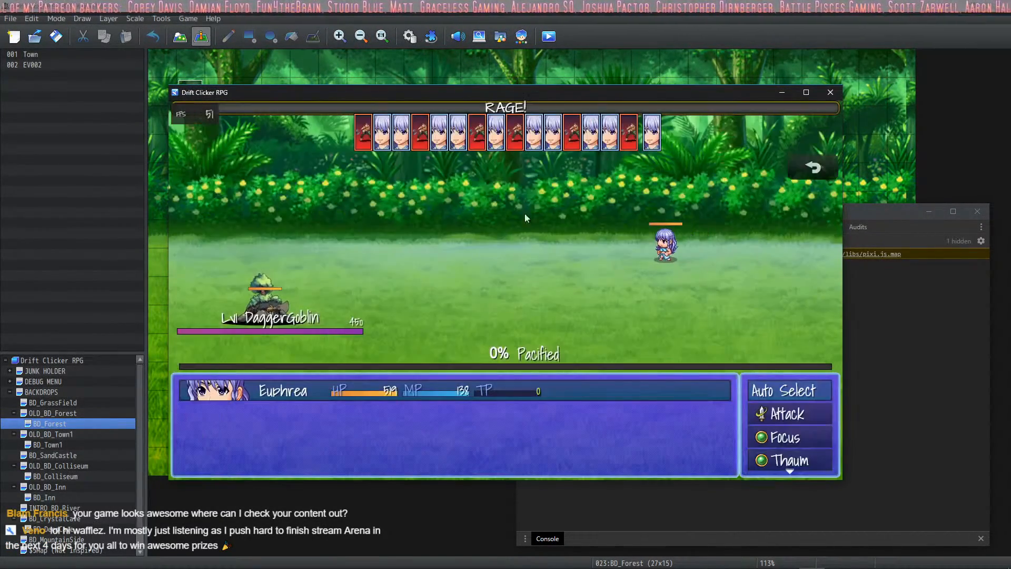
Use the ITEM TP COST item on Euphrea in the DaggerGoblin battle and close the game
{"action": "left_click", "coordinate": [793, 462]}
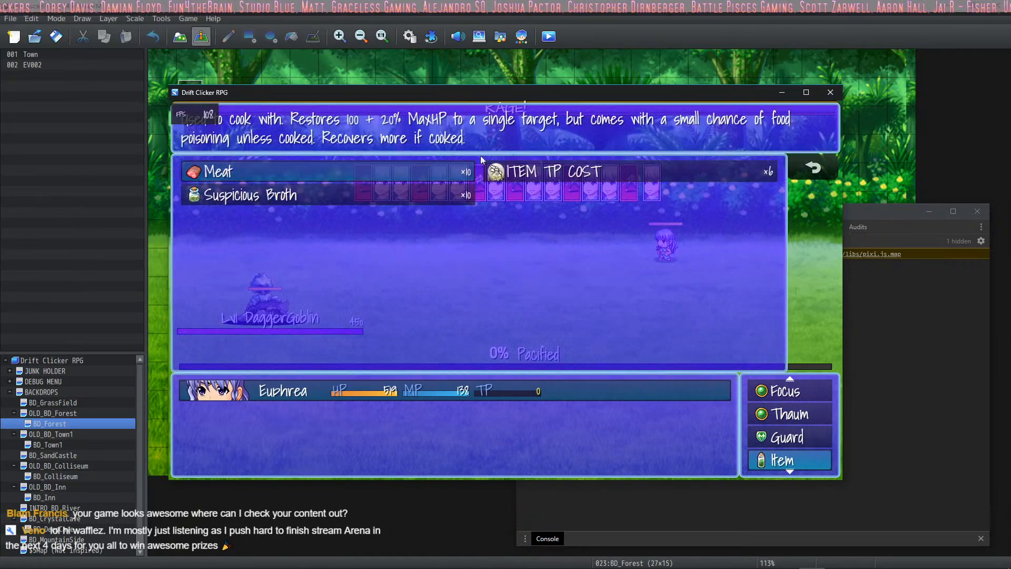
{"action": "right_click", "coordinate": [666, 248]}
{"action": "left_click", "coordinate": [666, 250]}
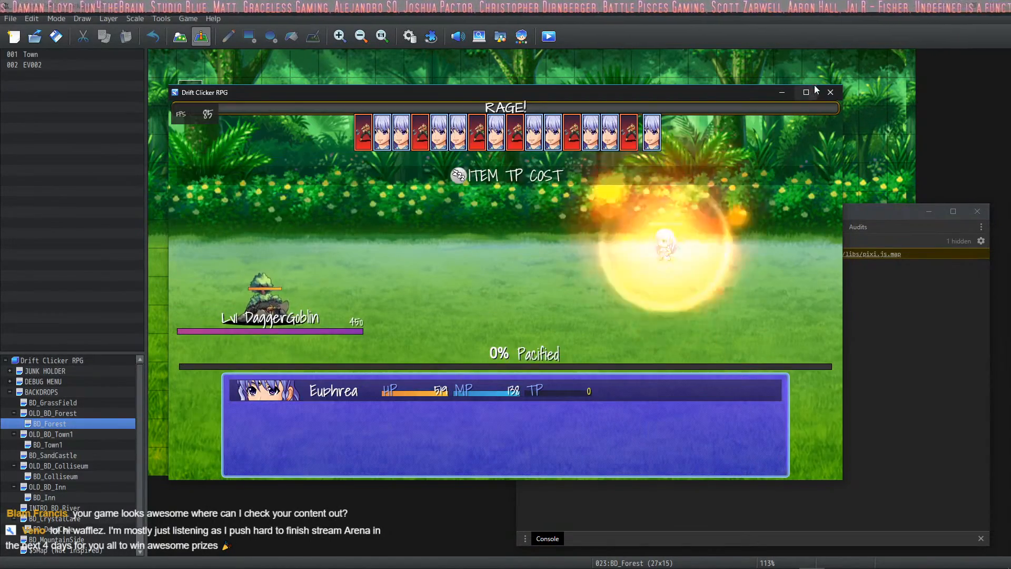
{"action": "left_click", "coordinate": [830, 93]}
Set the comparison in the ITEM TP COST note back to >= so the condition reads visible = (user.tp >= 10);
{"action": "left_click", "coordinate": [416, 35]}
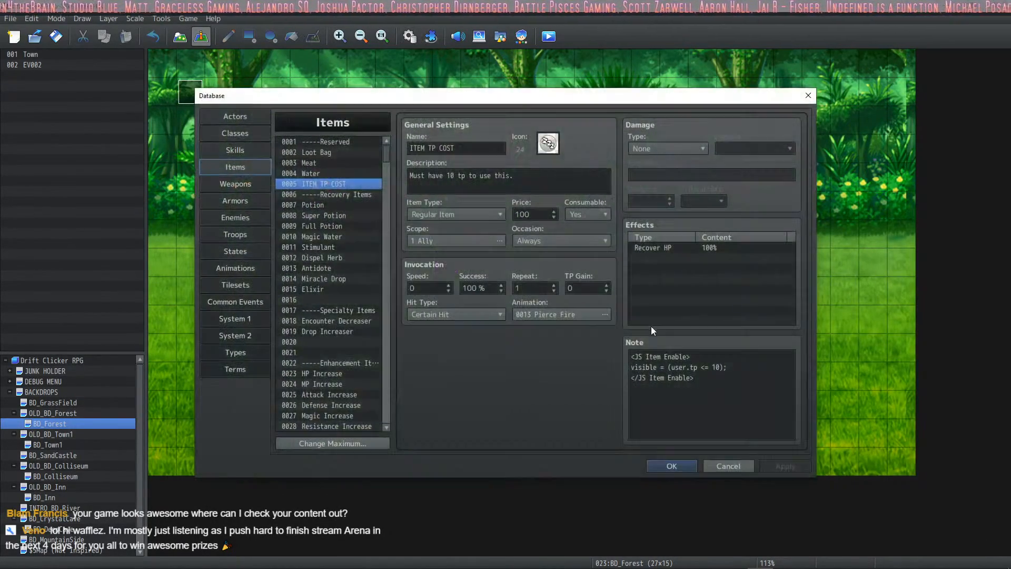
{"action": "key", "text": "BackSpace"}
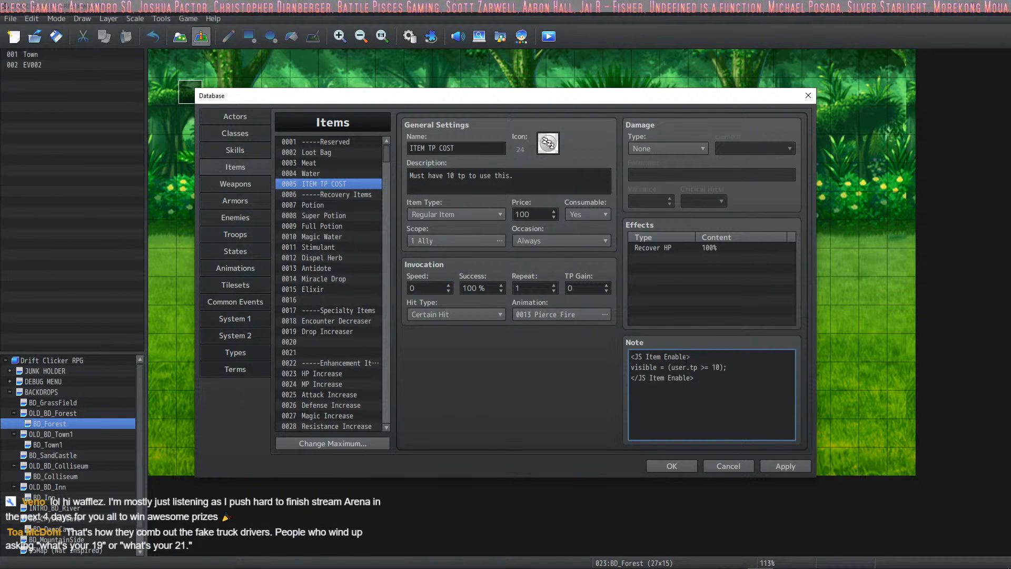
{"action": "type", "text": ">"}
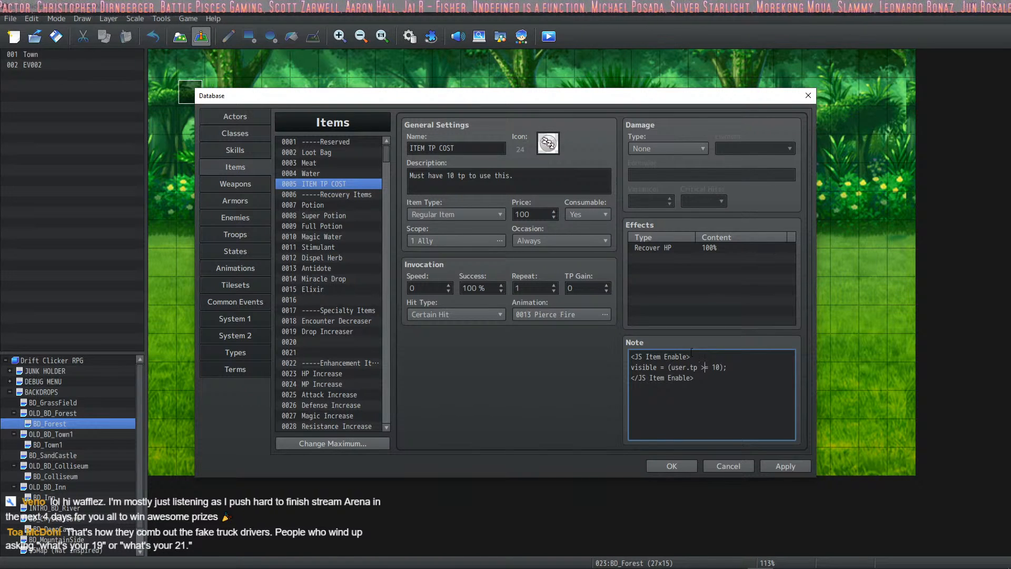
{"action": "left_click_drag", "start_coordinate": [693, 378], "coordinate": [619, 375]}
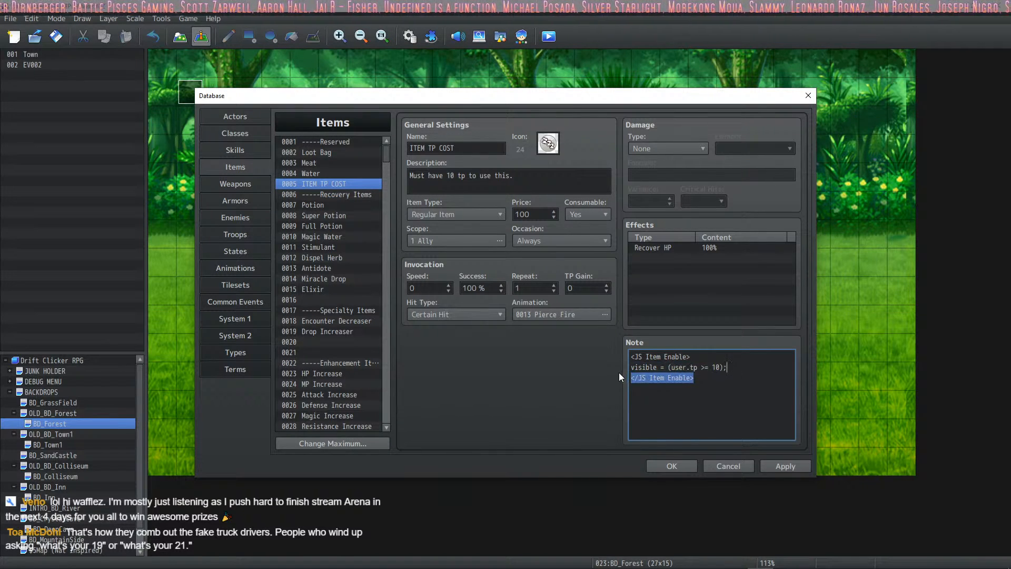
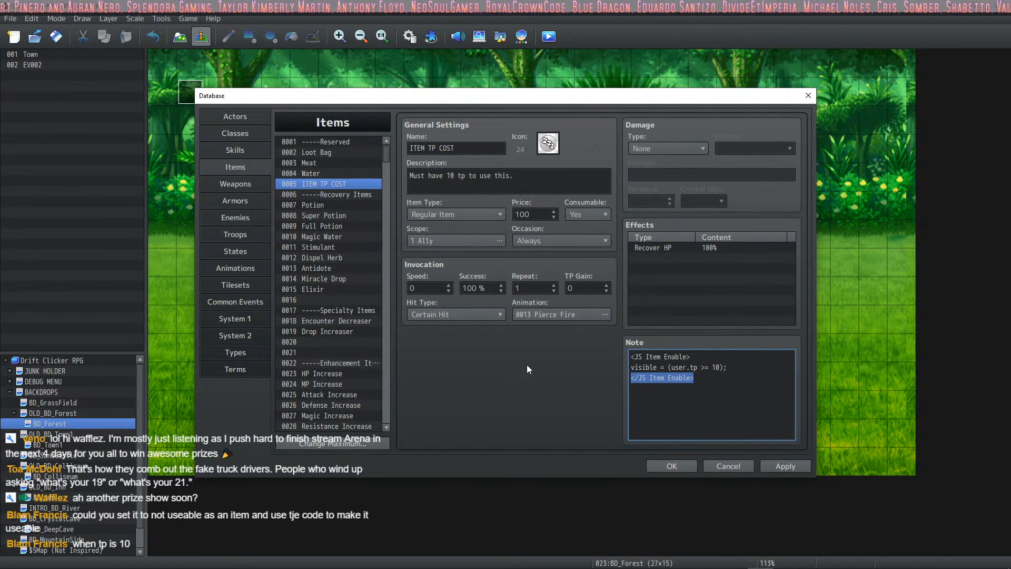
Set the ITEM TP COST item's Consumable option to No, then apply and confirm the database changes
{"action": "left_click", "coordinate": [585, 212]}
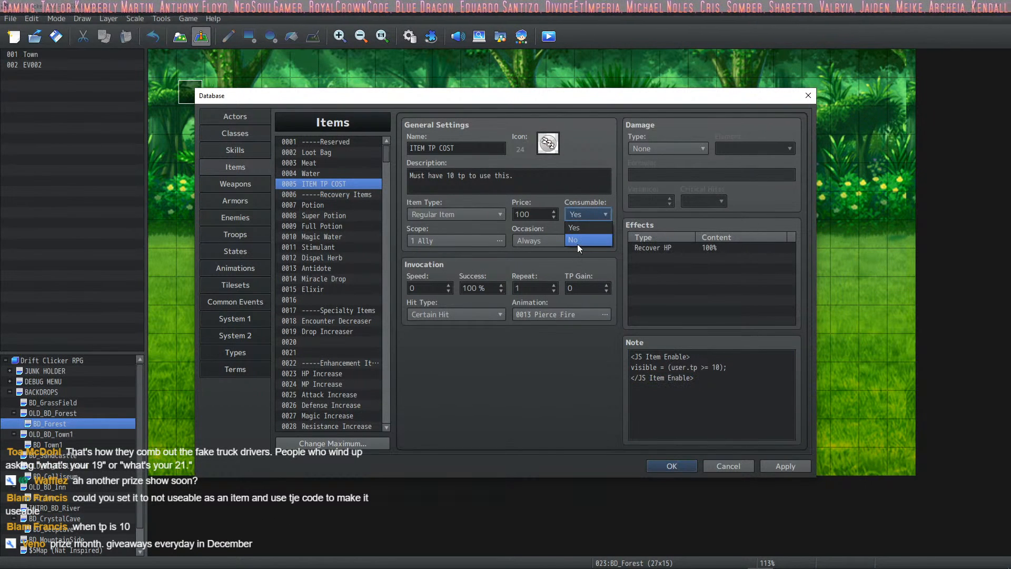
{"action": "left_click", "coordinate": [577, 241]}
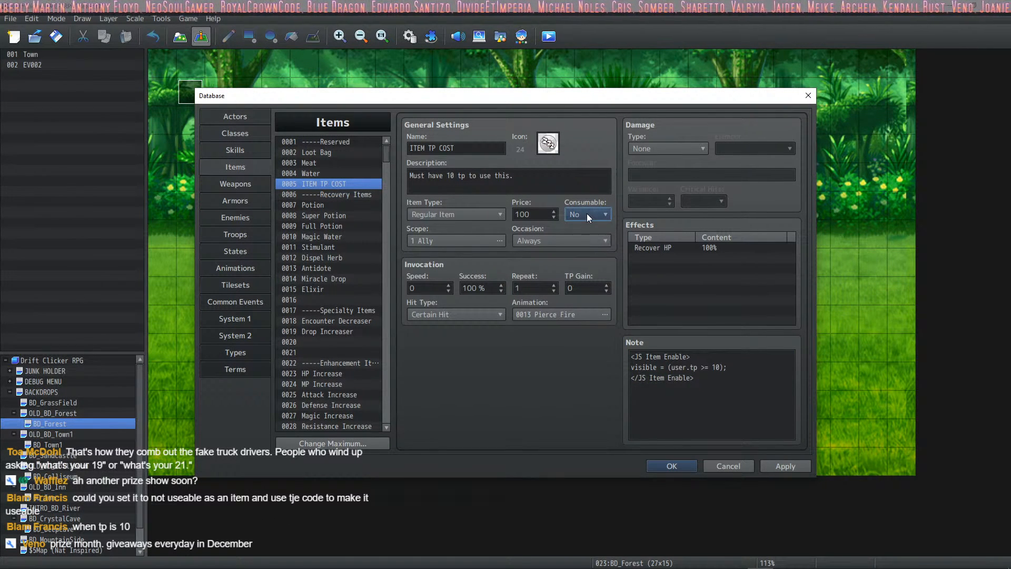
{"action": "left_click", "coordinate": [725, 367]}
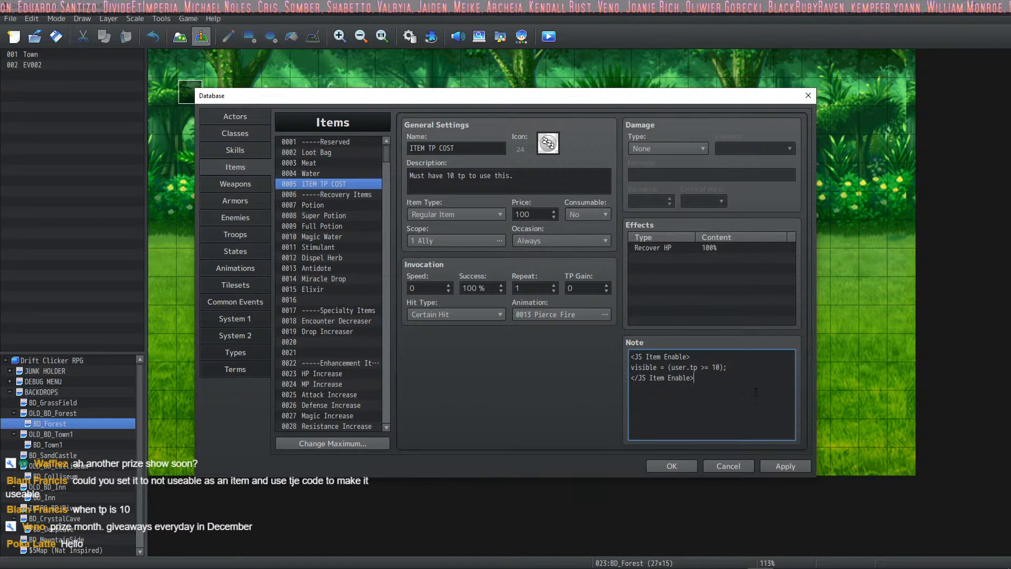
{"action": "left_click", "coordinate": [784, 466]}
{"action": "left_click", "coordinate": [669, 467]}
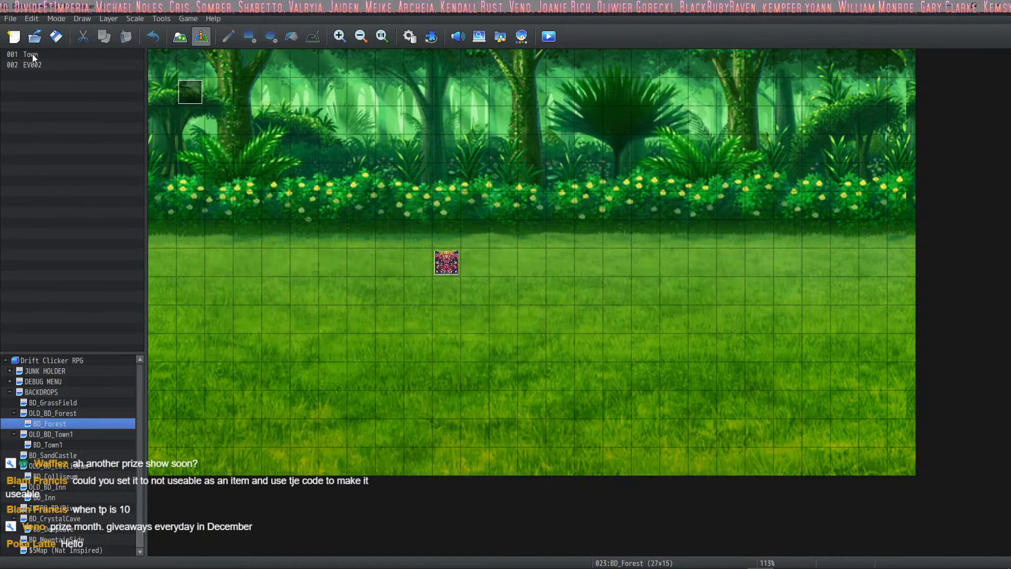
Playtest the non-consumable item setup by entering the Forest from the town and exploring to start a battle
{"action": "left_click", "coordinate": [548, 36]}
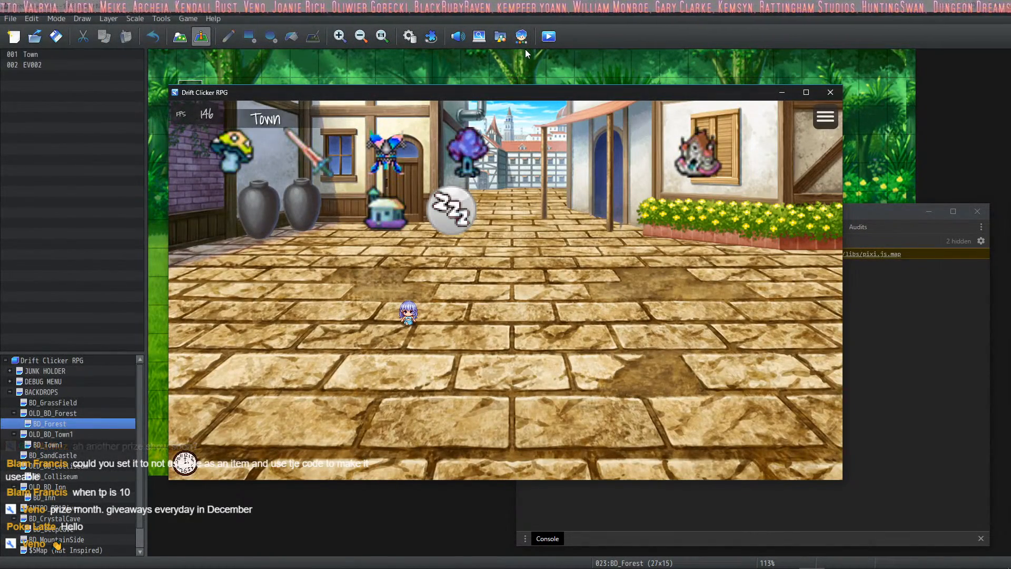
{"action": "left_click", "coordinate": [479, 154]}
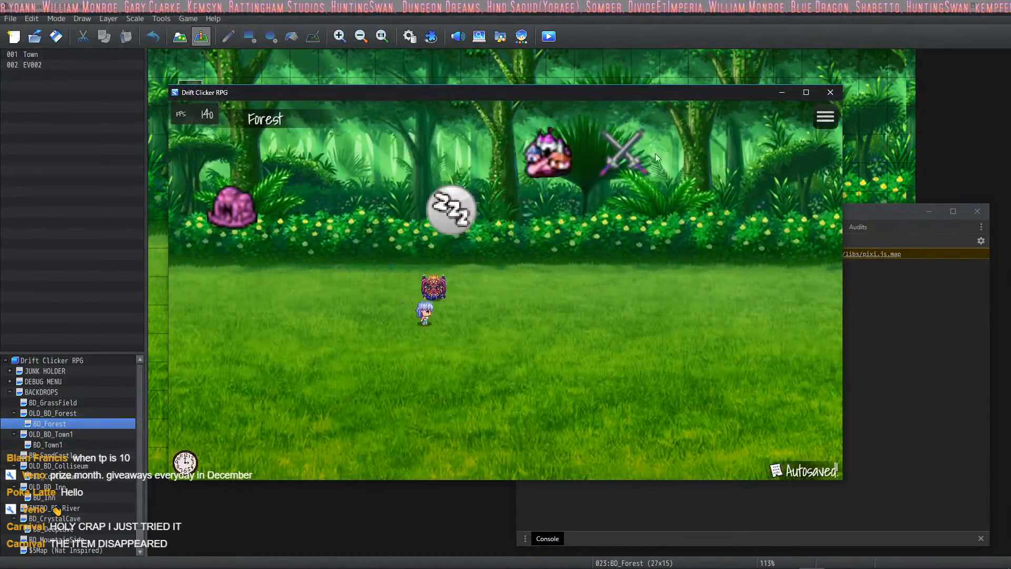
{"action": "left_click", "coordinate": [633, 155]}
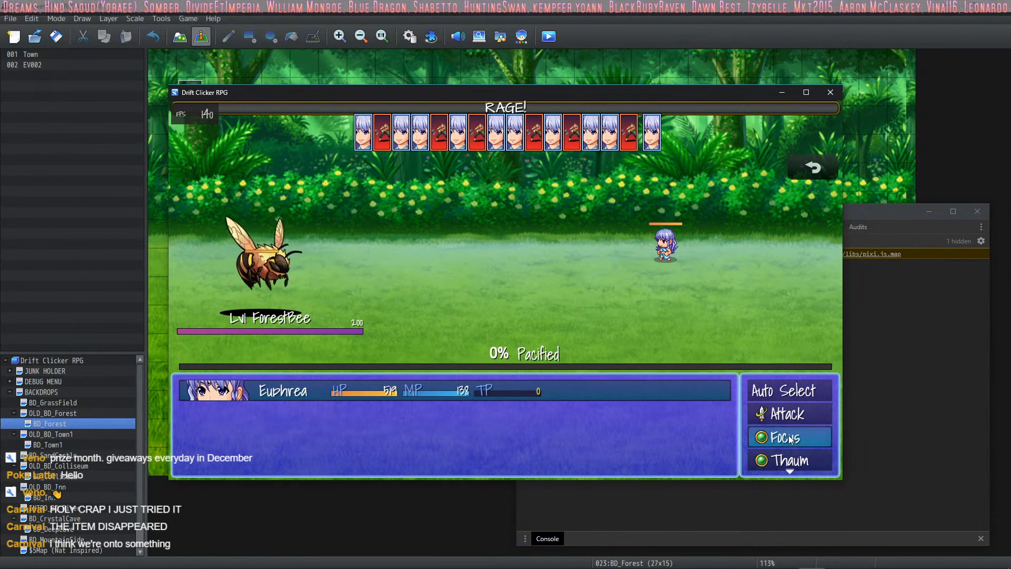
Use the non-consumable ITEM TP COST item on Euphrea at 0 TP against the ForestBee and close the game
{"action": "scroll", "coordinate": [797, 425], "scroll_direction": "down", "scroll_amount": 2}
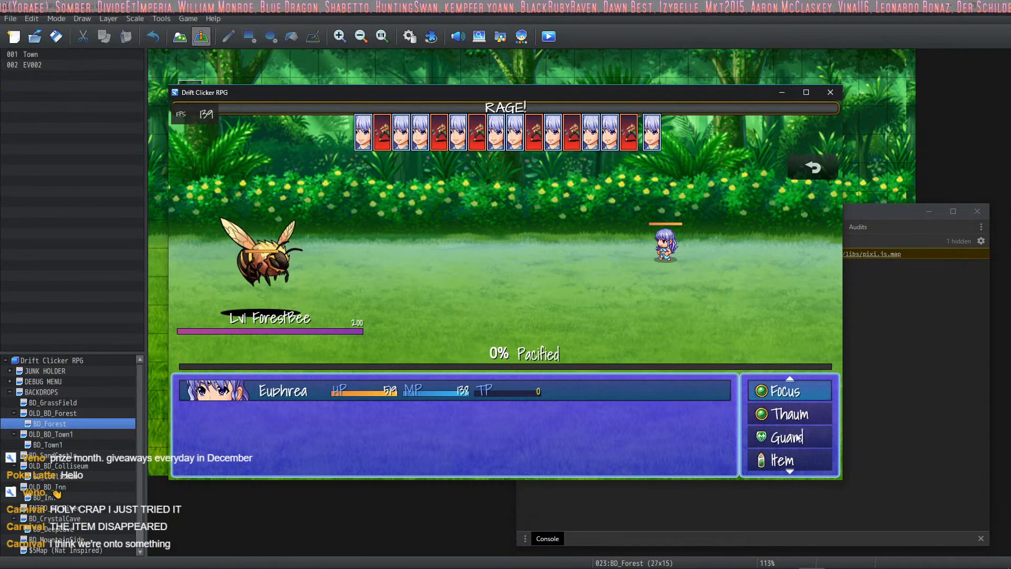
{"action": "key", "text": "Down"}
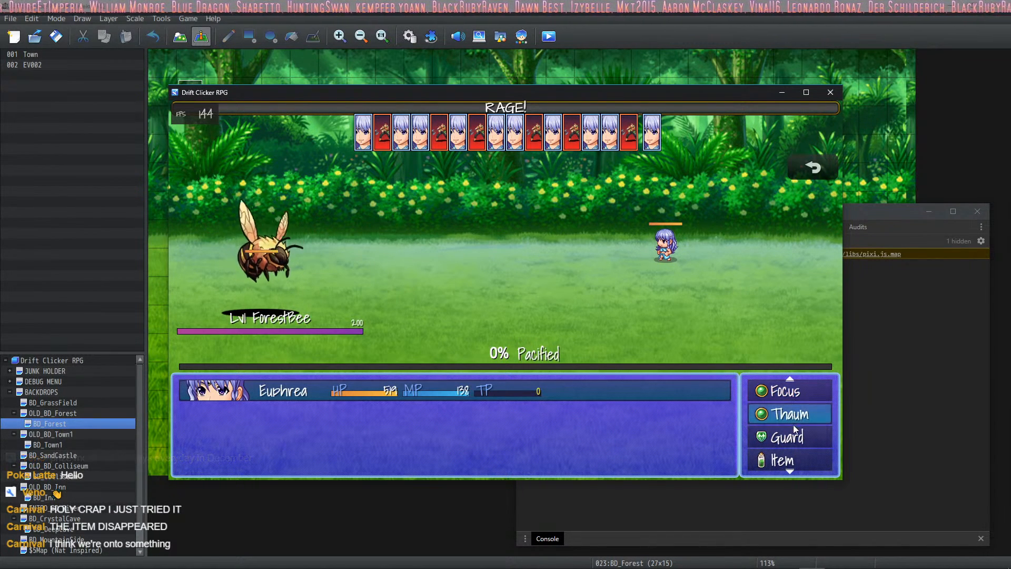
{"action": "key", "text": "Down"}
{"action": "key", "text": "Down"}
{"action": "key", "text": "Return"}
{"action": "key", "text": "Right"}
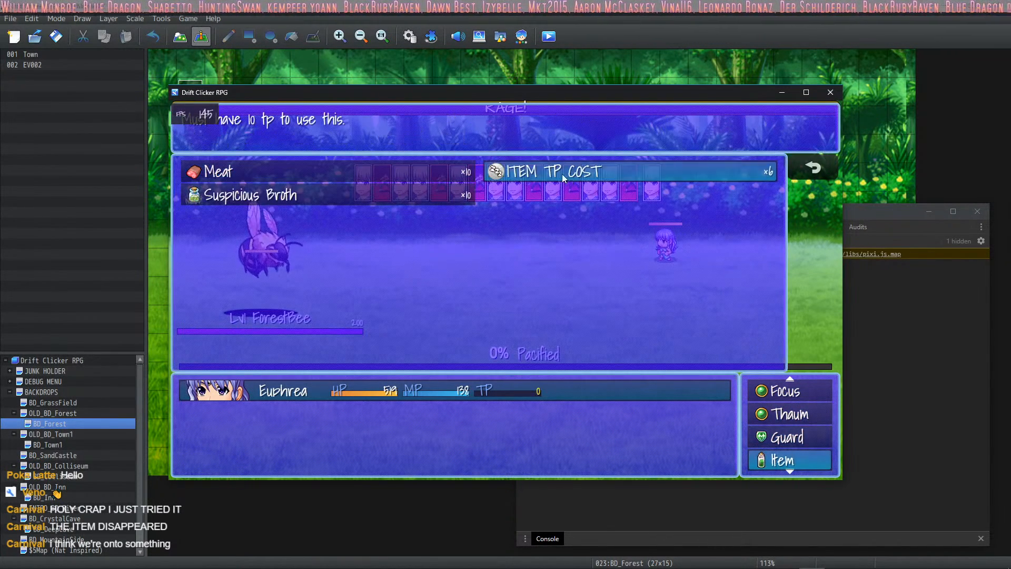
{"action": "key", "text": "Return"}
{"action": "left_click", "coordinate": [662, 242]}
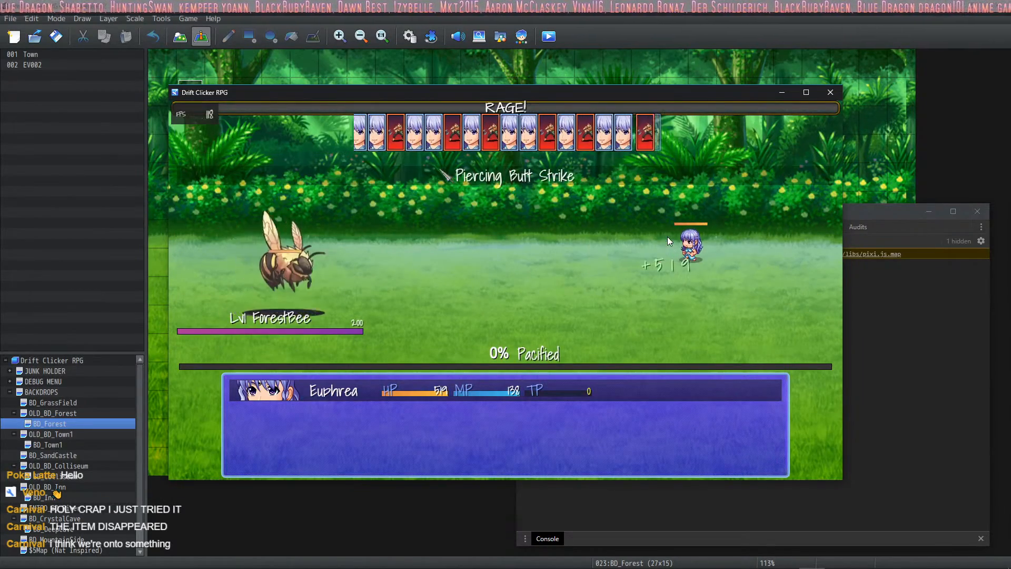
{"action": "left_click", "coordinate": [830, 93]}
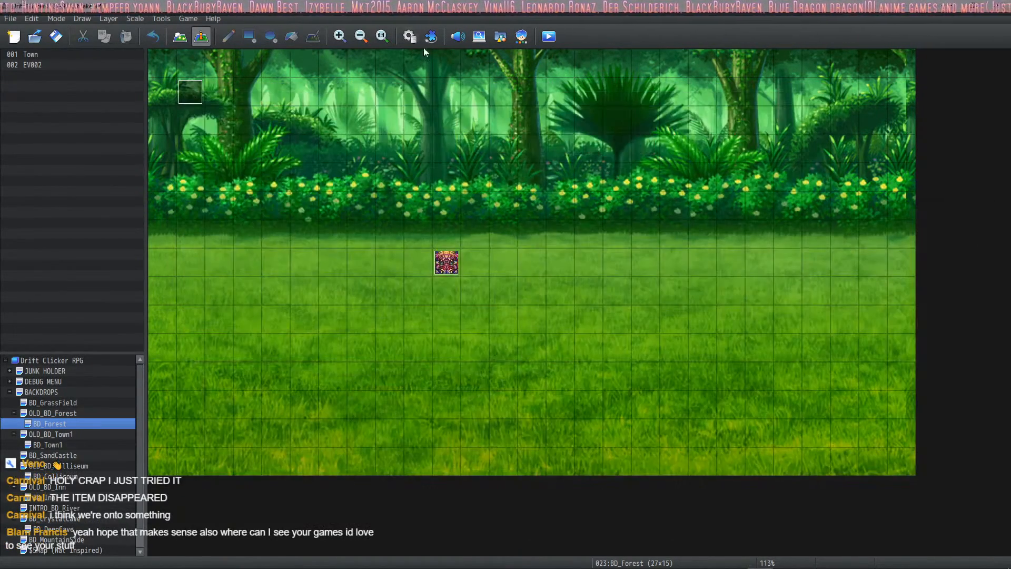
Change the ITEM TP COST item's icon to the green leaf icon 181, then apply and confirm the database changes
{"action": "left_click", "coordinate": [408, 38]}
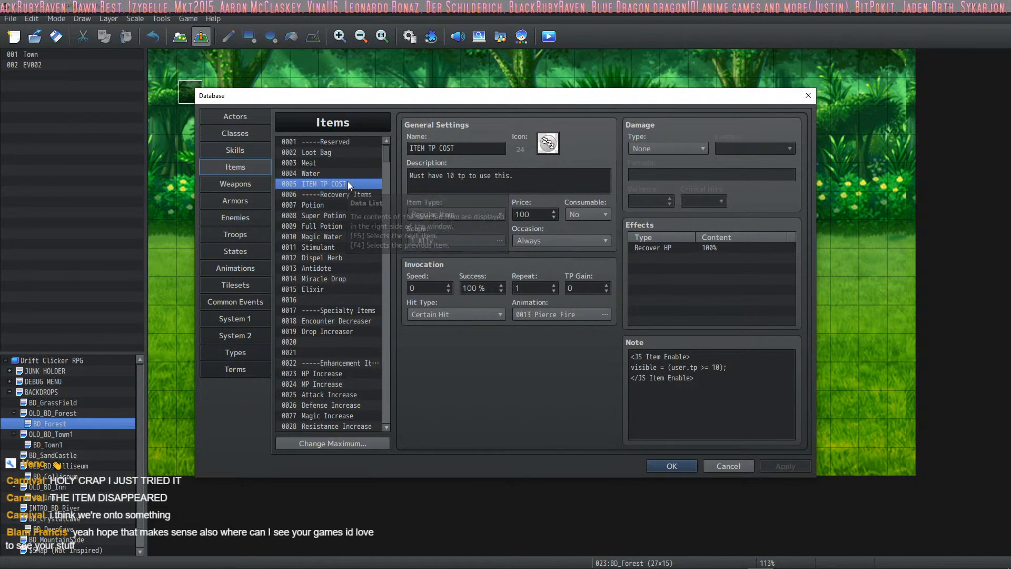
{"action": "double_click", "coordinate": [552, 143]}
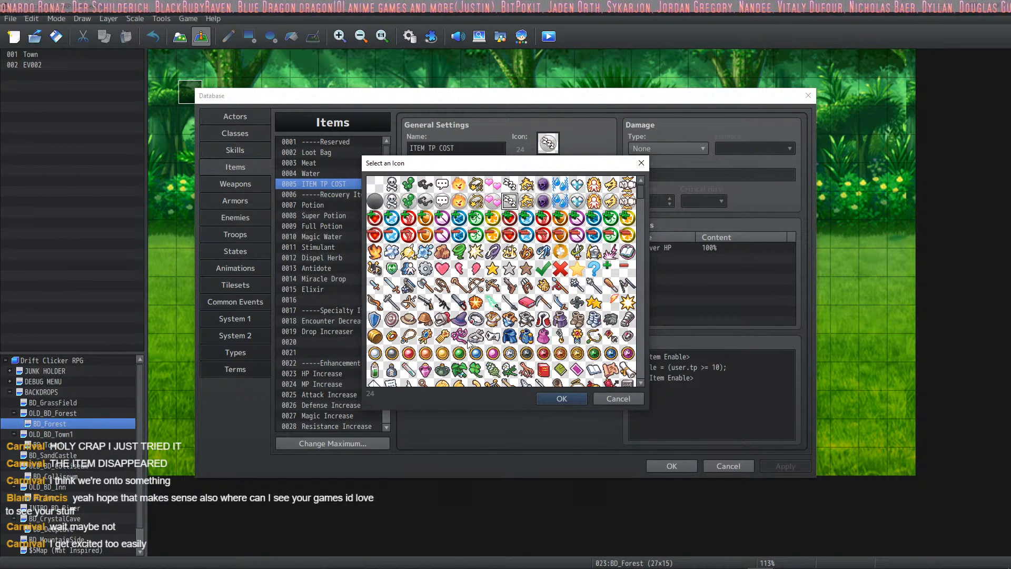
{"action": "double_click", "coordinate": [459, 370]}
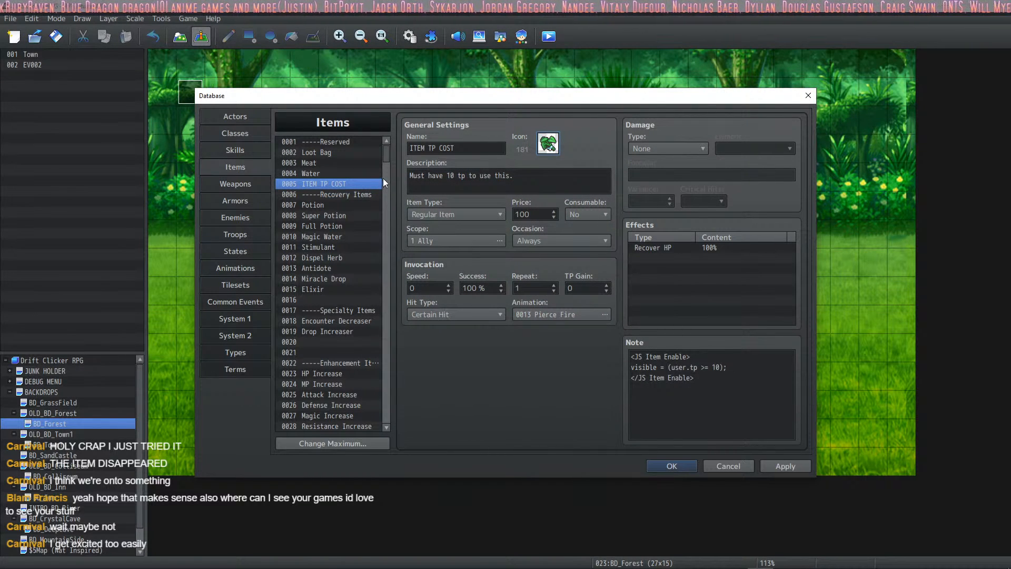
{"action": "left_click", "coordinate": [646, 367]}
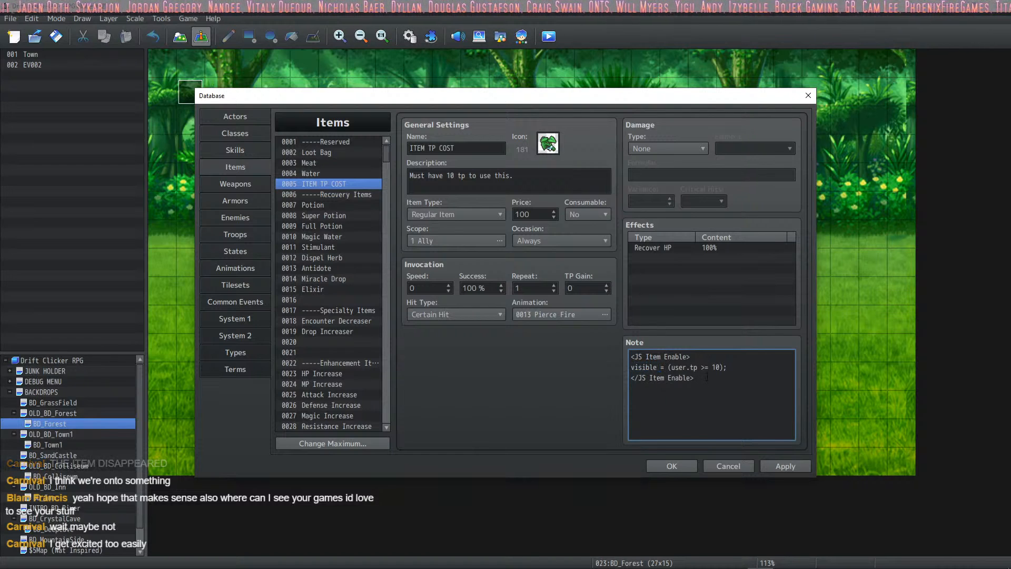
{"action": "left_click", "coordinate": [769, 464]}
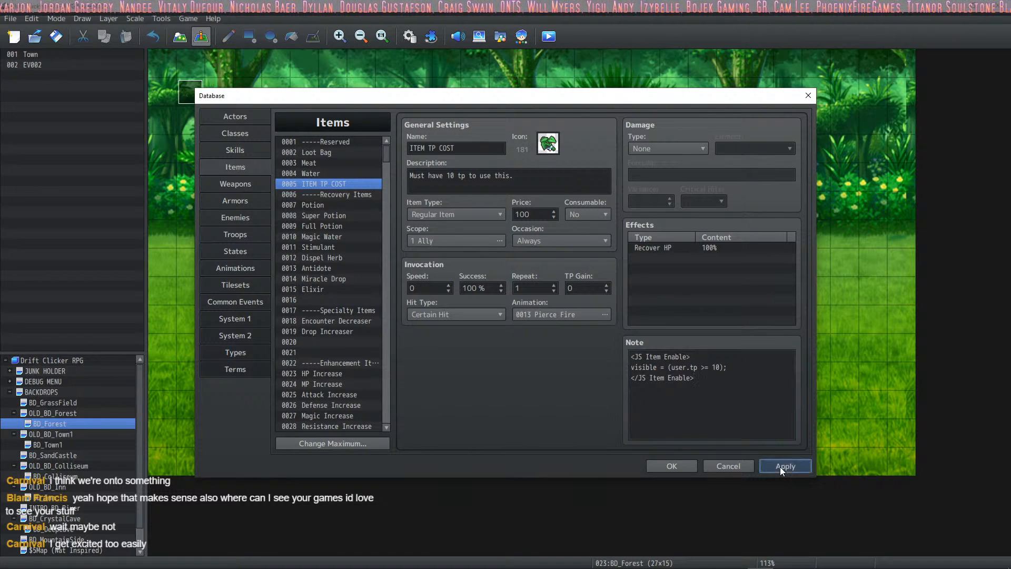
{"action": "left_click", "coordinate": [665, 467]}
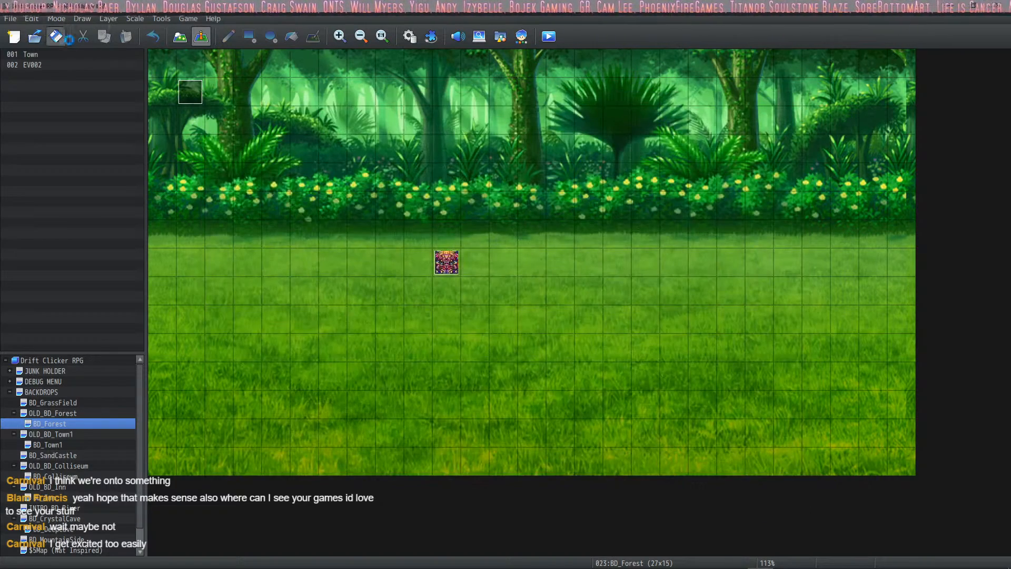
Playtest the game with the changed item icon, entering the Forest from the town and exploring to start a battle
{"action": "left_click", "coordinate": [547, 36]}
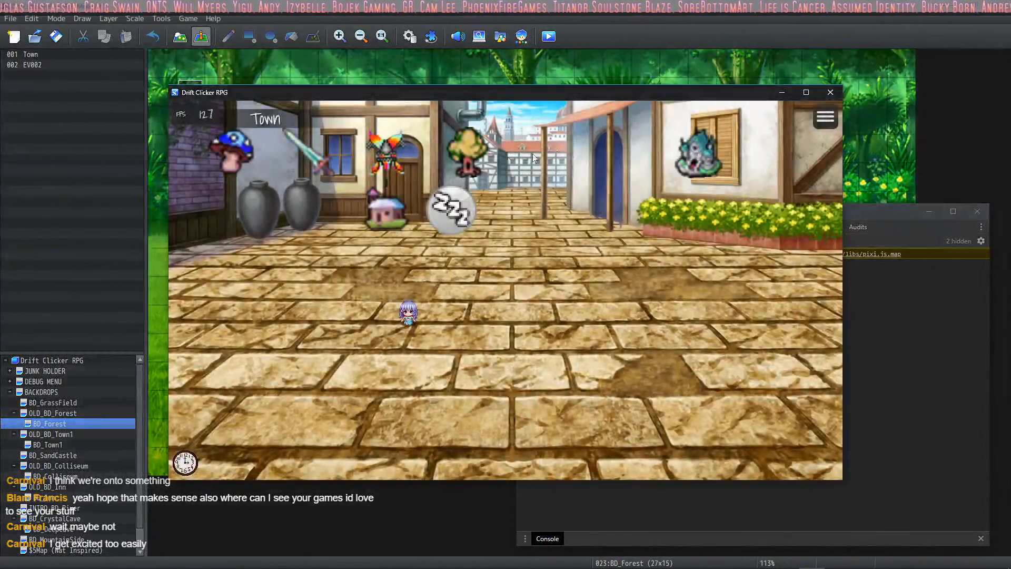
{"action": "left_click", "coordinate": [479, 157]}
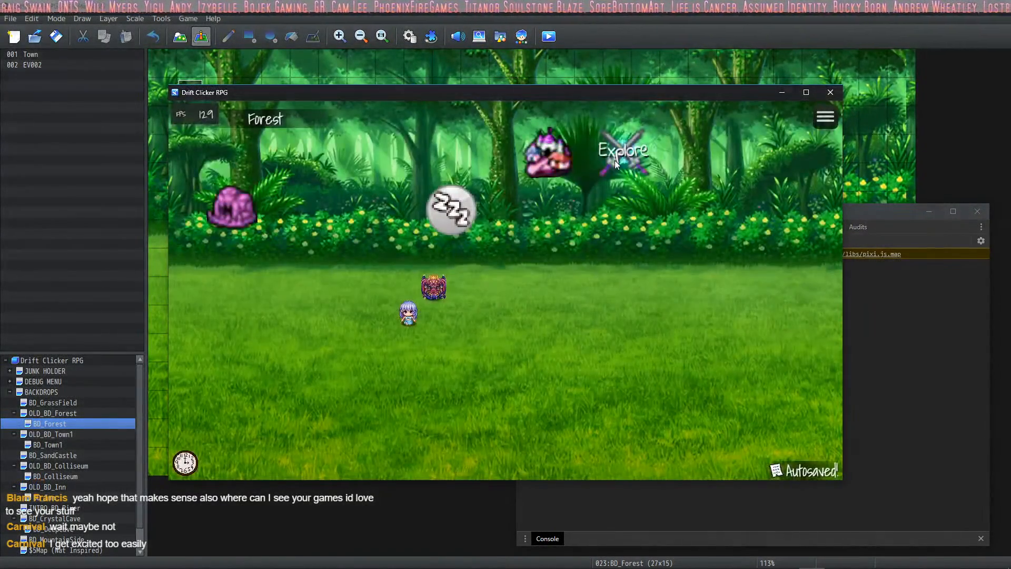
{"action": "left_click", "coordinate": [614, 160]}
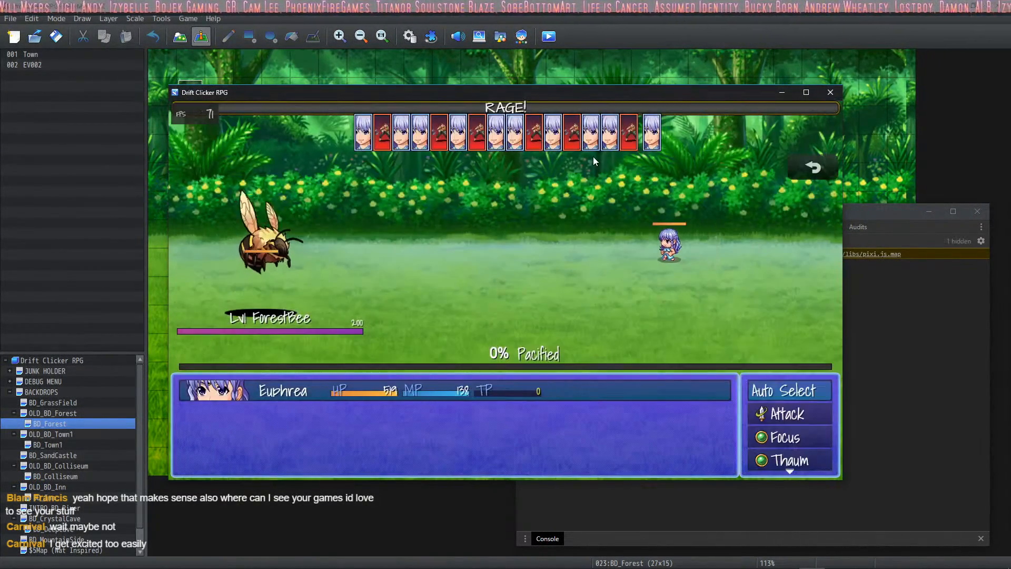
Use the leaf-icon ITEM TP COST item at 0 TP in the ForestBee battle, then close the game
{"action": "key", "text": "Down"}
{"action": "key", "text": "Down"}
{"action": "key", "text": "Down"}
{"action": "key", "text": "Return"}
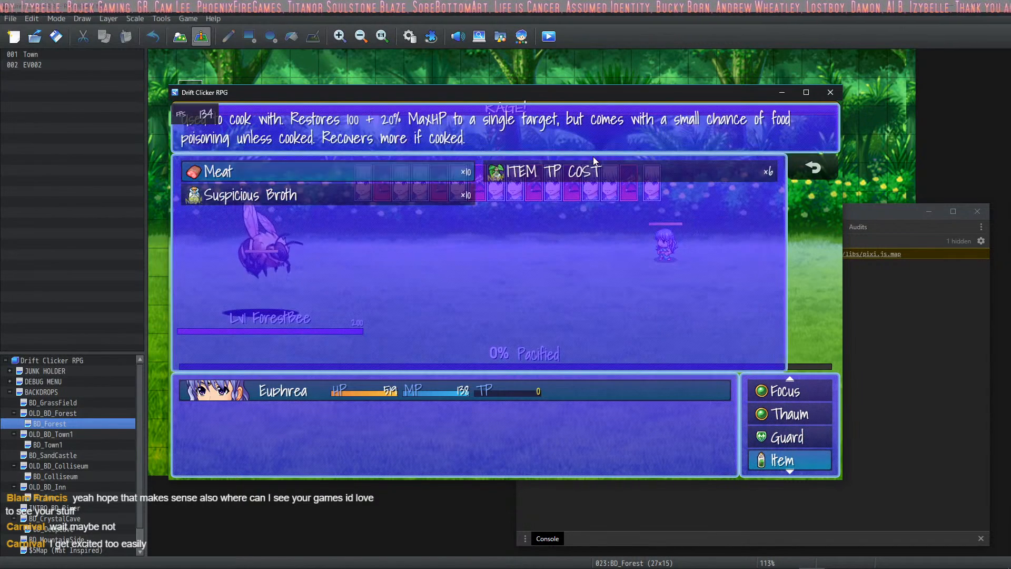
{"action": "key", "text": "Right"}
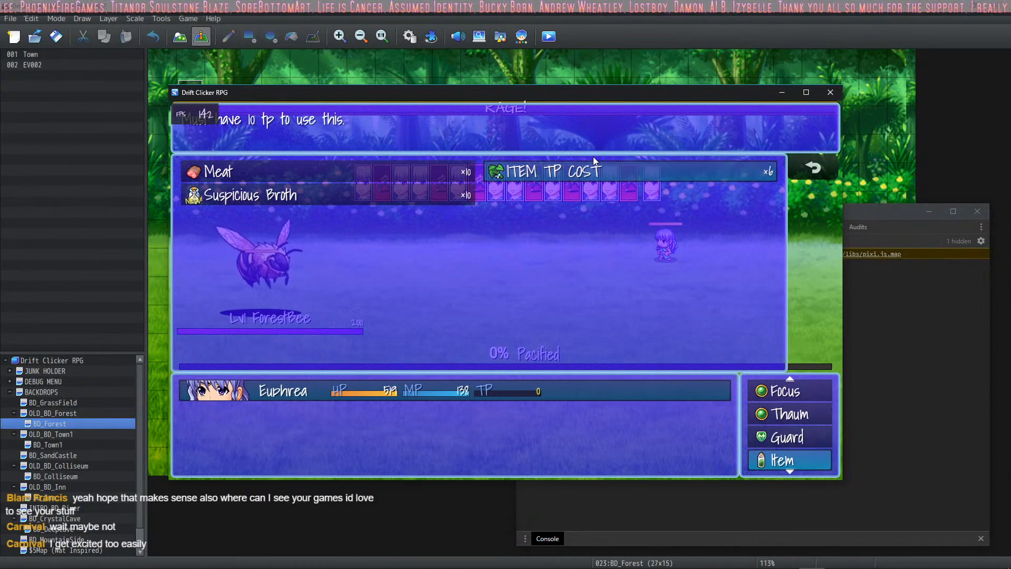
{"action": "key", "text": "Return"}
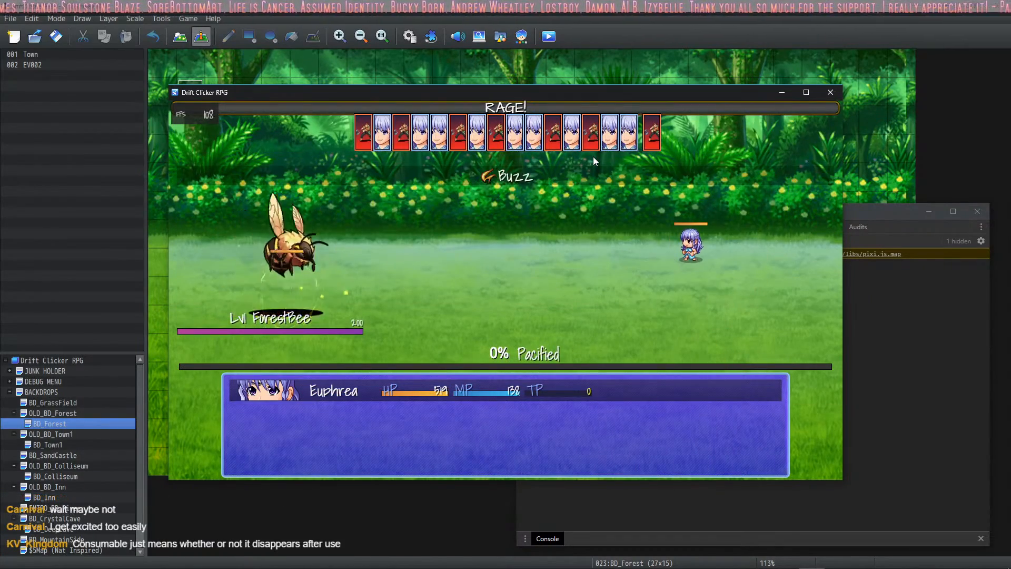
{"action": "left_click", "coordinate": [830, 92]}
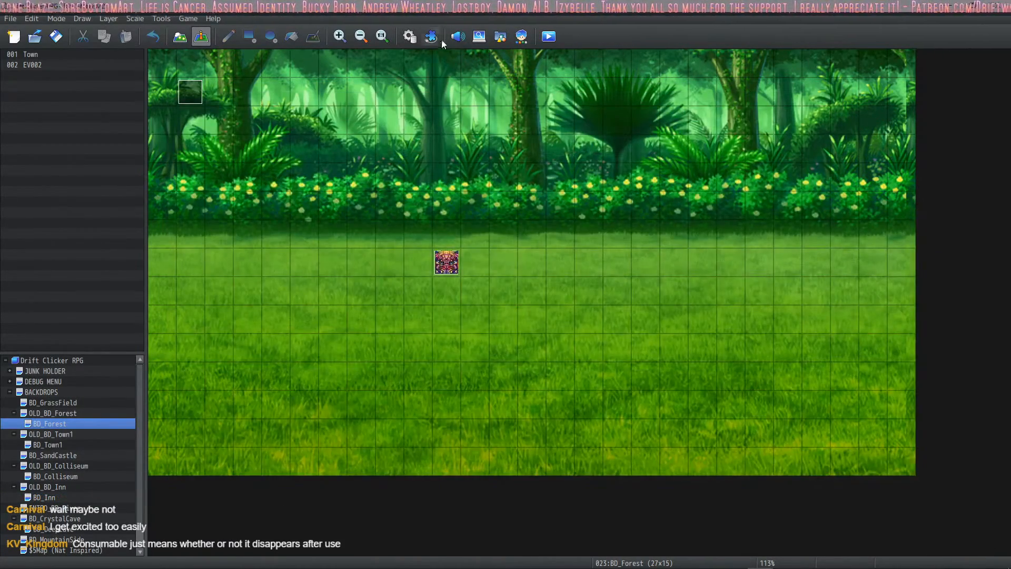
Cut the whole JS Item Enable notetag out of the ITEM TP COST item's note in the database
{"action": "left_click", "coordinate": [412, 40]}
{"action": "left_click_drag", "start_coordinate": [737, 394], "coordinate": [609, 342]}
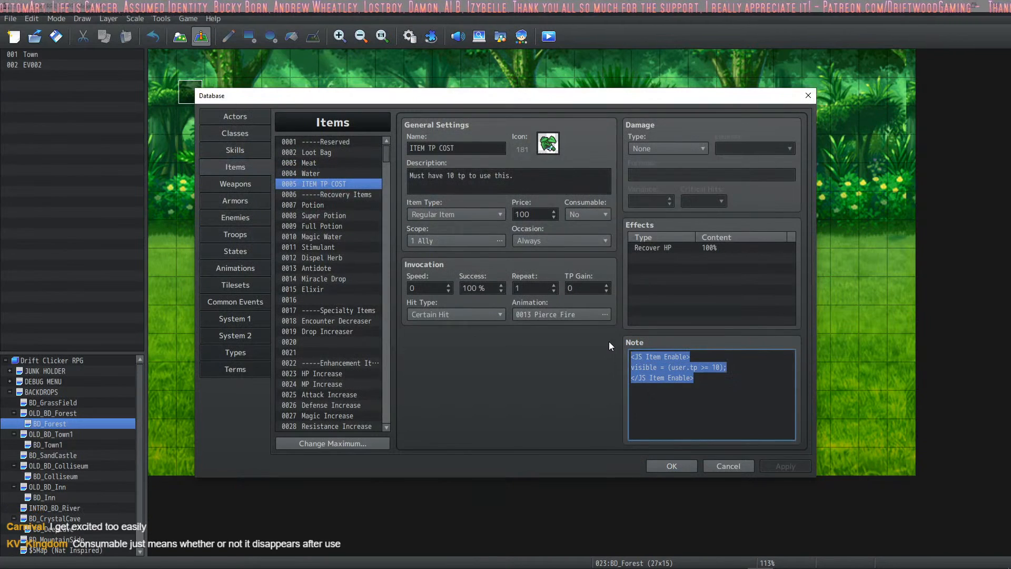
{"action": "key", "text": "ctrl+x"}
Switch to Visual Studio Code, paste the notetag into a new file, then return to RPG Maker MZ and confirm the database
{"action": "mouse_move", "coordinate": [612, 566]}
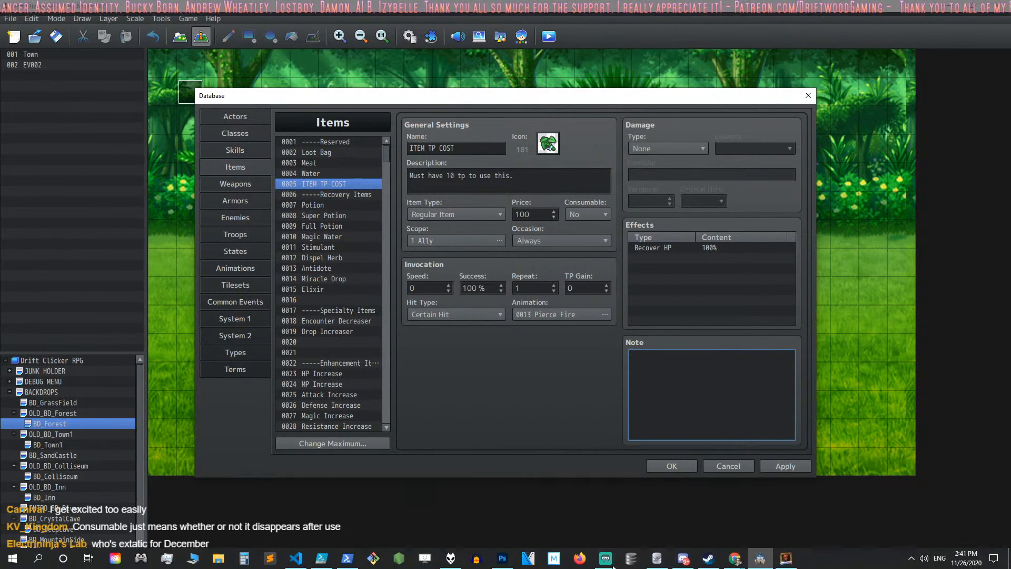
{"action": "left_click", "coordinate": [298, 555]}
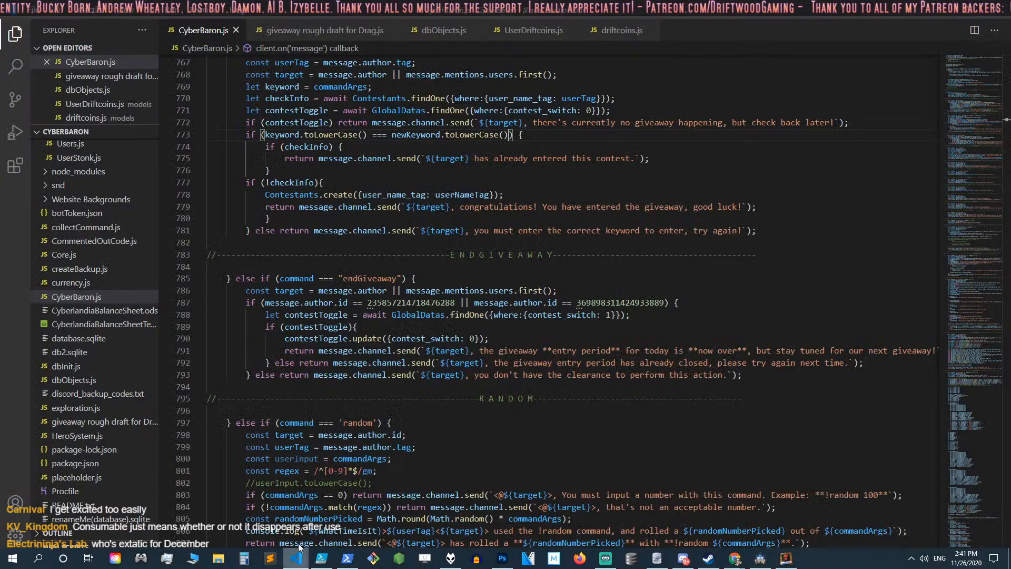
{"action": "left_click", "coordinate": [37, 8]}
{"action": "left_click", "coordinate": [45, 26]}
{"action": "key", "text": "ctrl+v"}
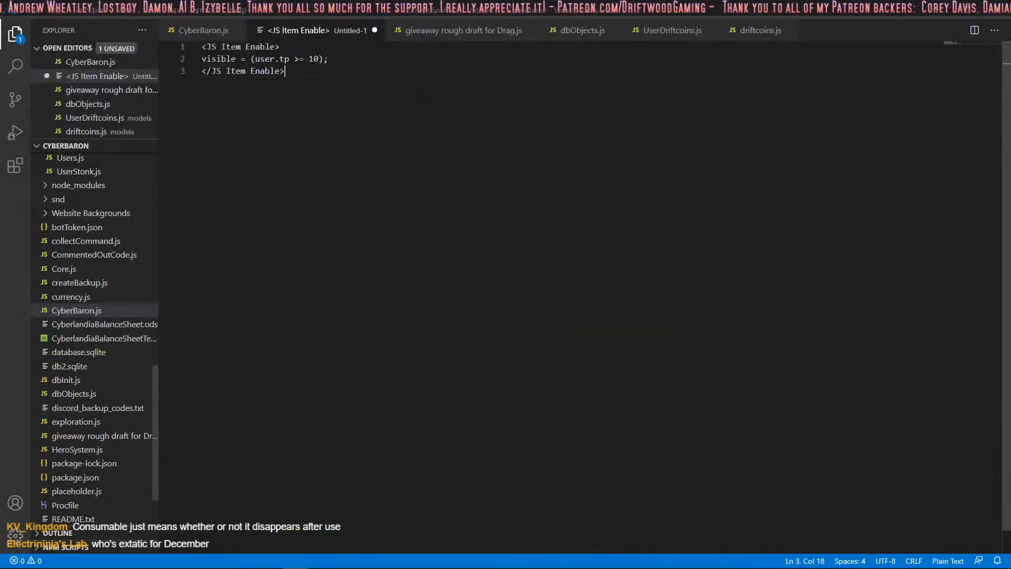
{"action": "key", "text": "alt+Tab"}
{"action": "left_click", "coordinate": [671, 465]}
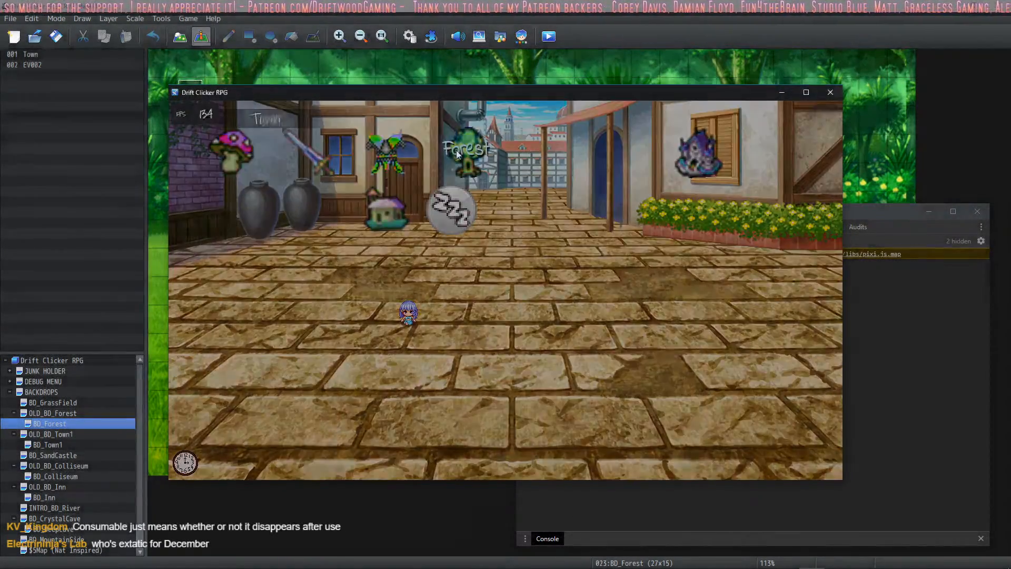
Test the item without its notetag by using it on Euphrea in a Forest battle against the DaggerGoblin, then close the game
{"action": "left_click", "coordinate": [457, 150]}
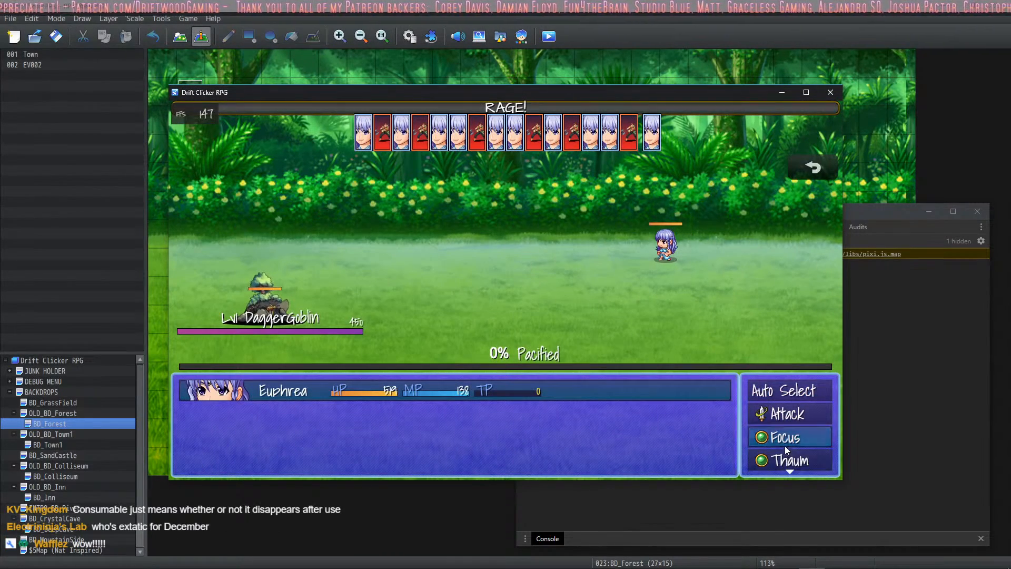
{"action": "scroll", "coordinate": [785, 445], "scroll_direction": "down", "scroll_amount": 2}
{"action": "left_click", "coordinate": [785, 445]}
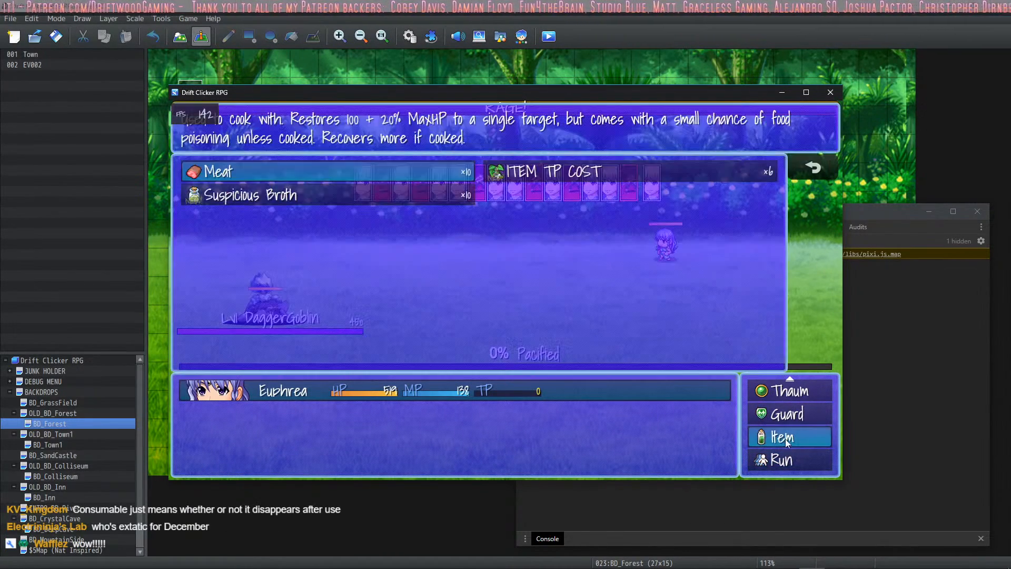
{"action": "left_click", "coordinate": [605, 172]}
{"action": "left_click", "coordinate": [668, 242]}
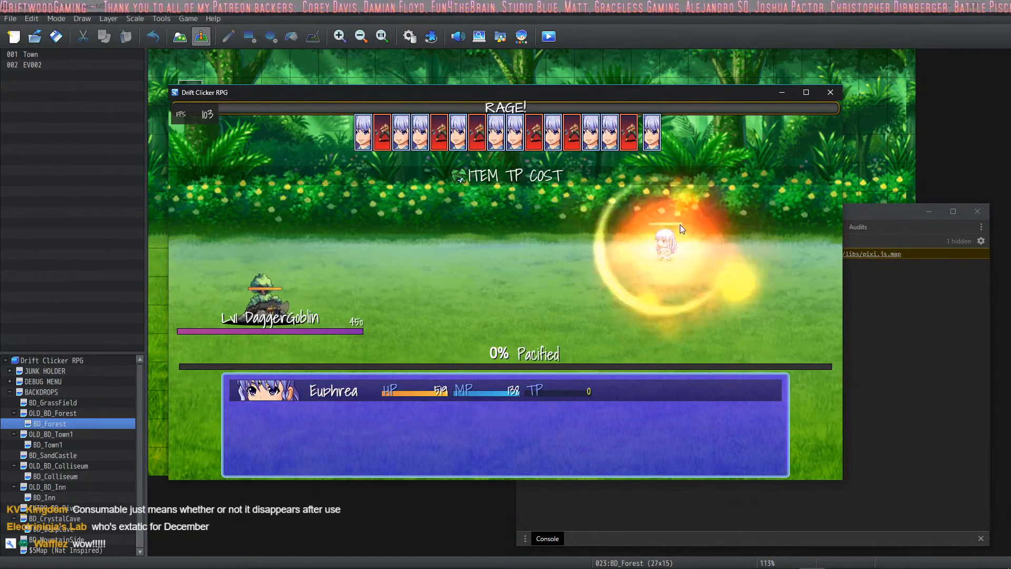
{"action": "left_click", "coordinate": [831, 91]}
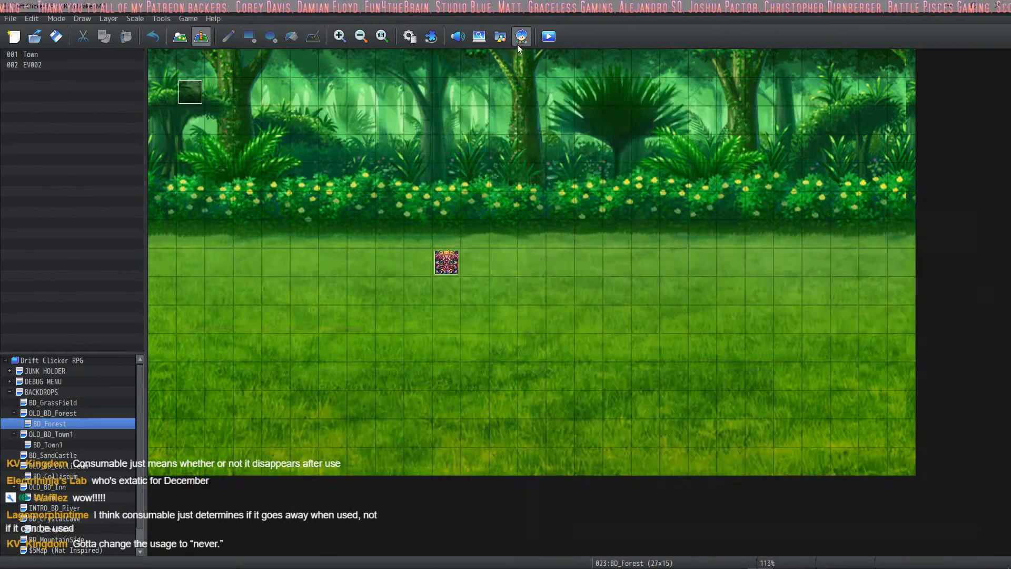
Set the ITEM TP COST item's Occasion to Never and its Scope to None, then apply and confirm the database changes
{"action": "left_click", "coordinate": [409, 36]}
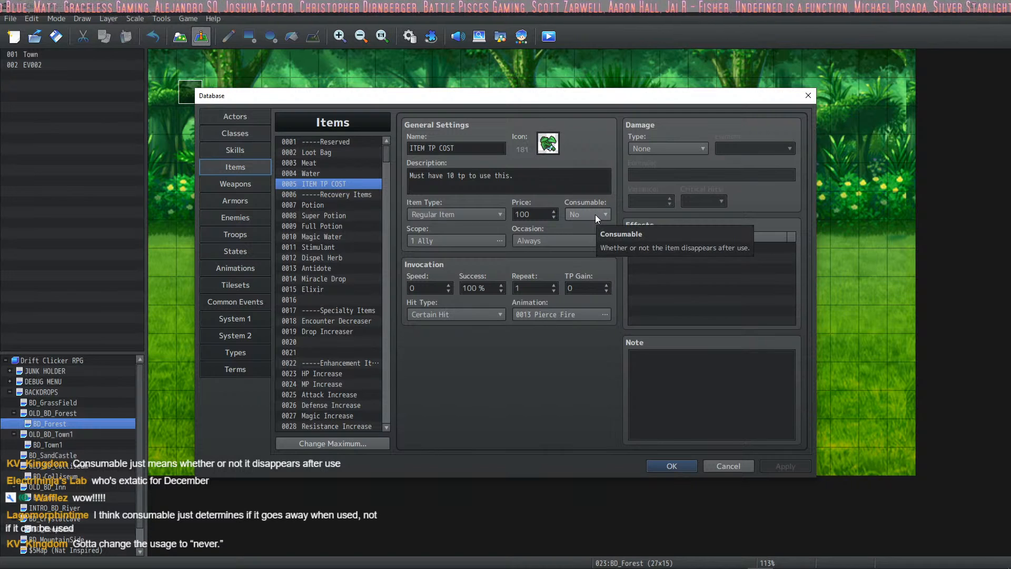
{"action": "left_click", "coordinate": [548, 240]}
{"action": "left_click", "coordinate": [526, 290]}
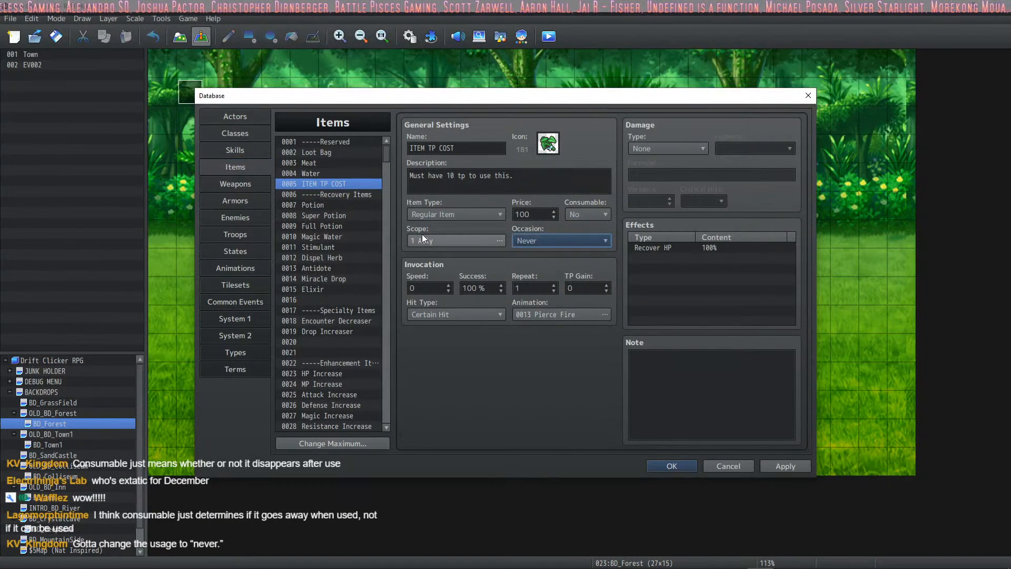
{"action": "left_click", "coordinate": [422, 237]}
{"action": "left_click", "coordinate": [544, 327]}
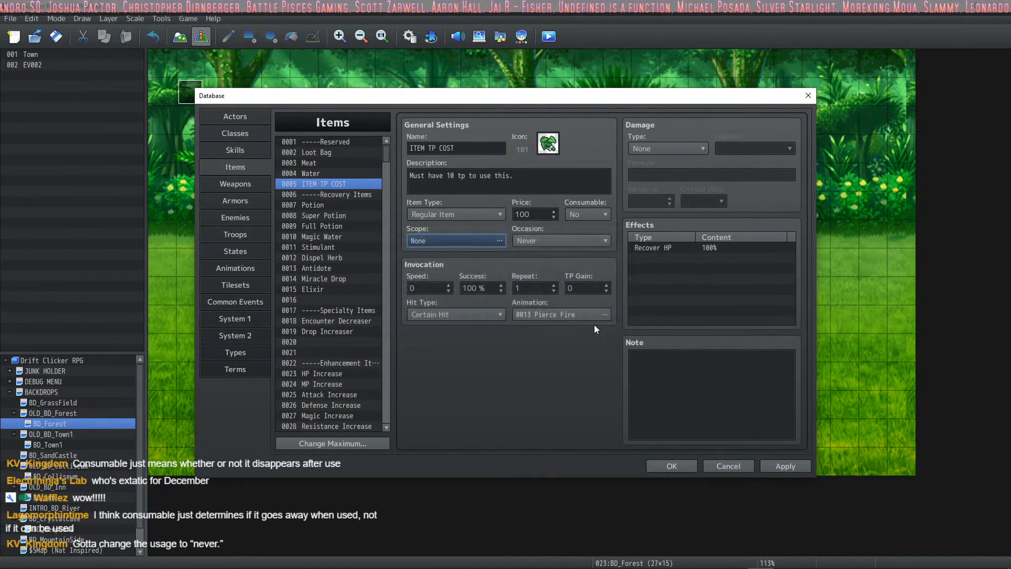
{"action": "left_click", "coordinate": [788, 466]}
{"action": "left_click", "coordinate": [680, 467]}
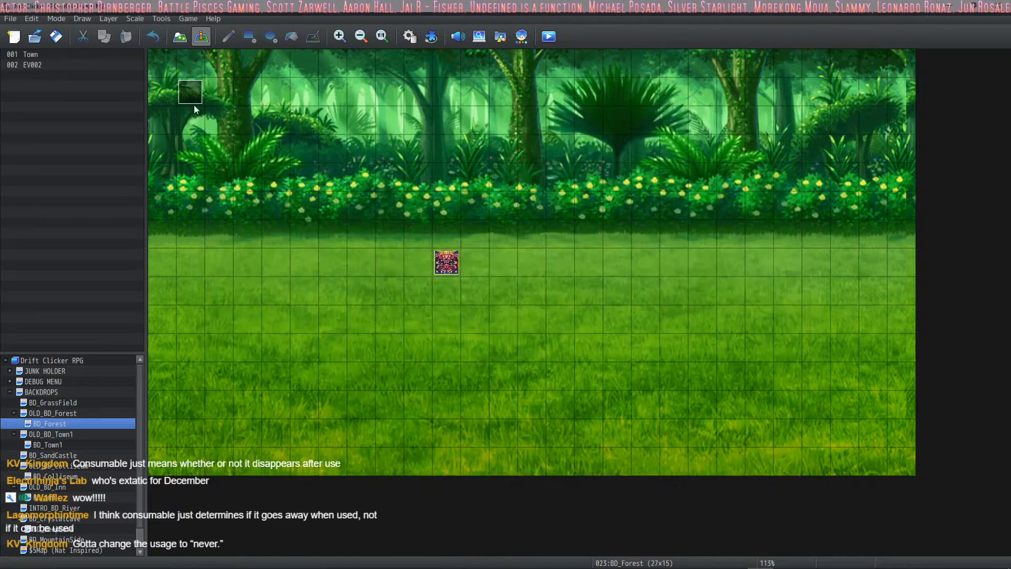
Playtest a Forest battle to check whether ITEM TP COST is listed among the battle items, then close the game
{"action": "left_click", "coordinate": [552, 40]}
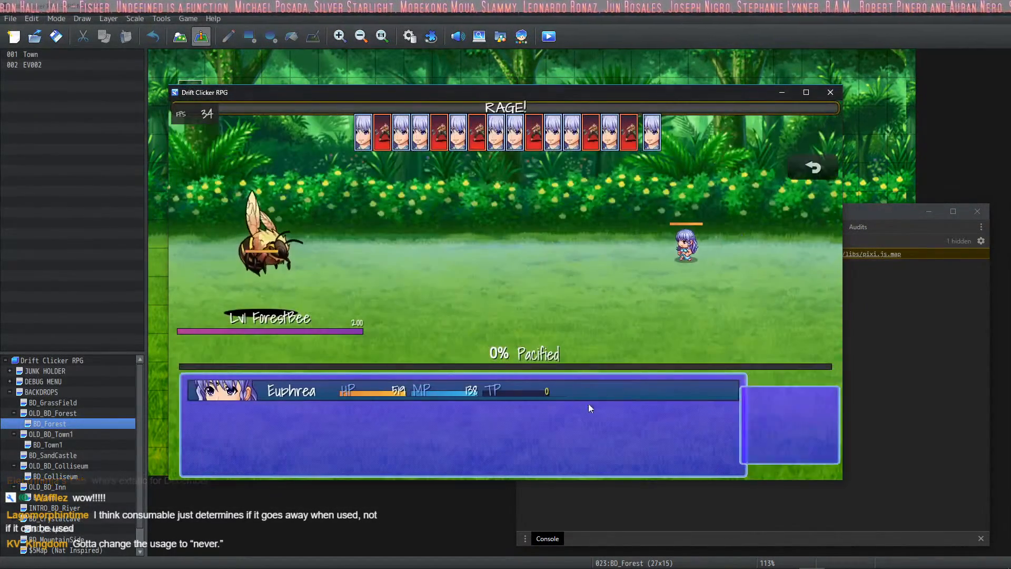
{"action": "scroll", "coordinate": [798, 447], "scroll_direction": "down", "scroll_amount": 2}
{"action": "left_click", "coordinate": [795, 459]}
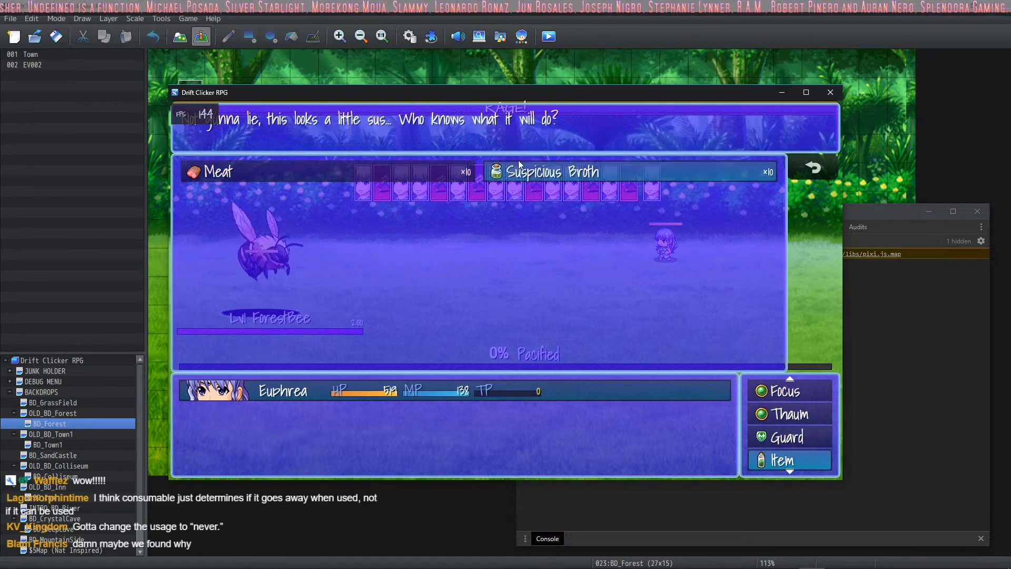
{"action": "left_click", "coordinate": [841, 97]}
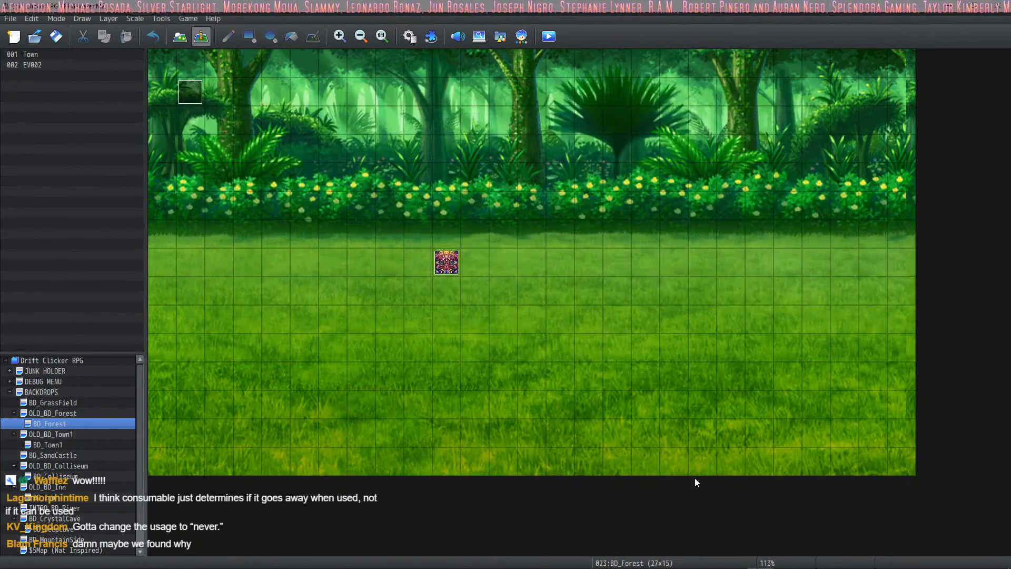
Move the JS Item Enable notetag from the Visual Studio Code file back into the ITEM TP COST item's note
{"action": "key", "text": "alt+Tab"}
{"action": "left_click_drag", "start_coordinate": [285, 70], "coordinate": [202, 48]}
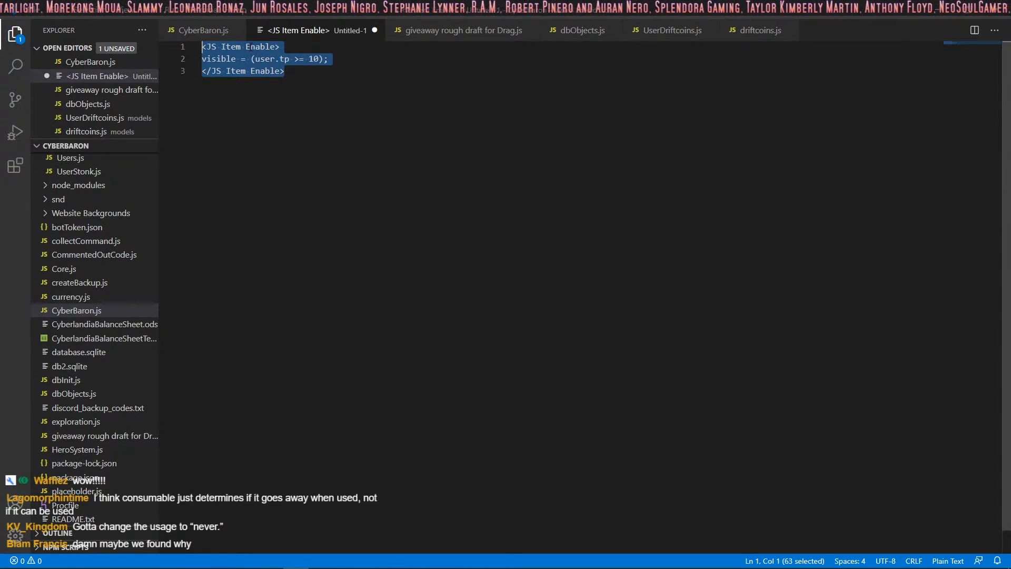
{"action": "key", "text": "ctrl+x"}
{"action": "key", "text": "alt+Tab"}
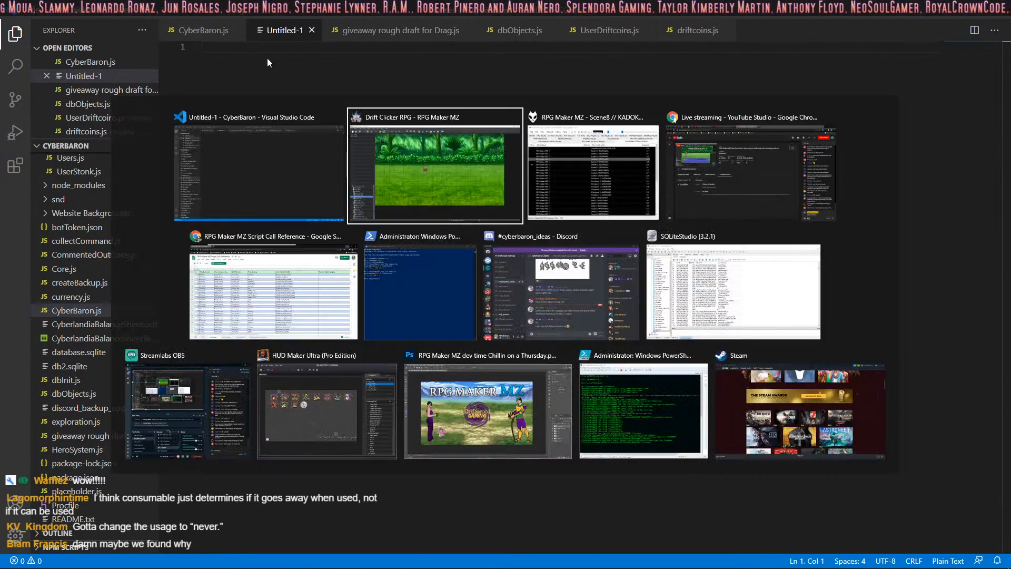
{"action": "left_click", "coordinate": [409, 36]}
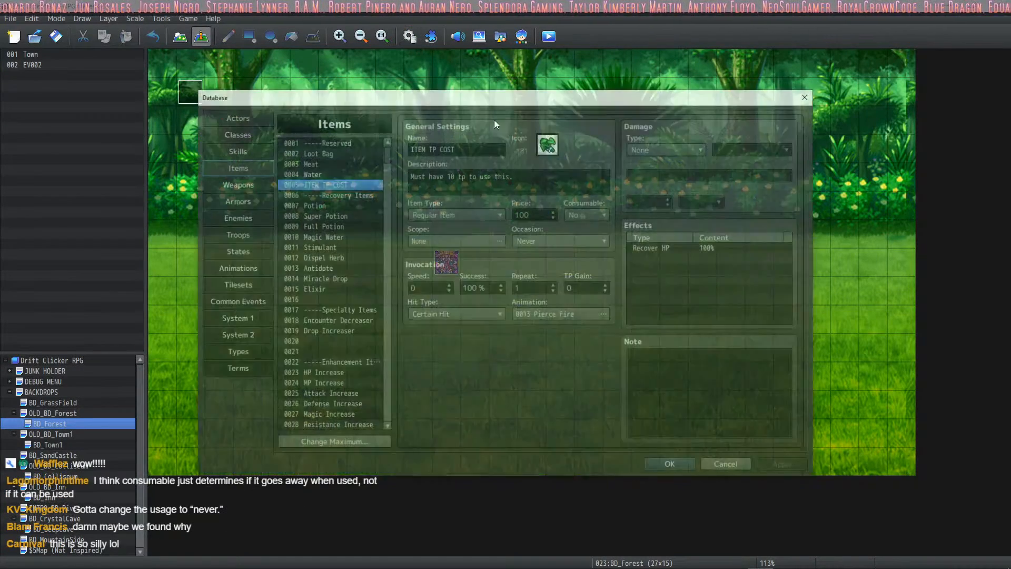
{"action": "left_click", "coordinate": [686, 380]}
{"action": "key", "text": "ctrl+v"}
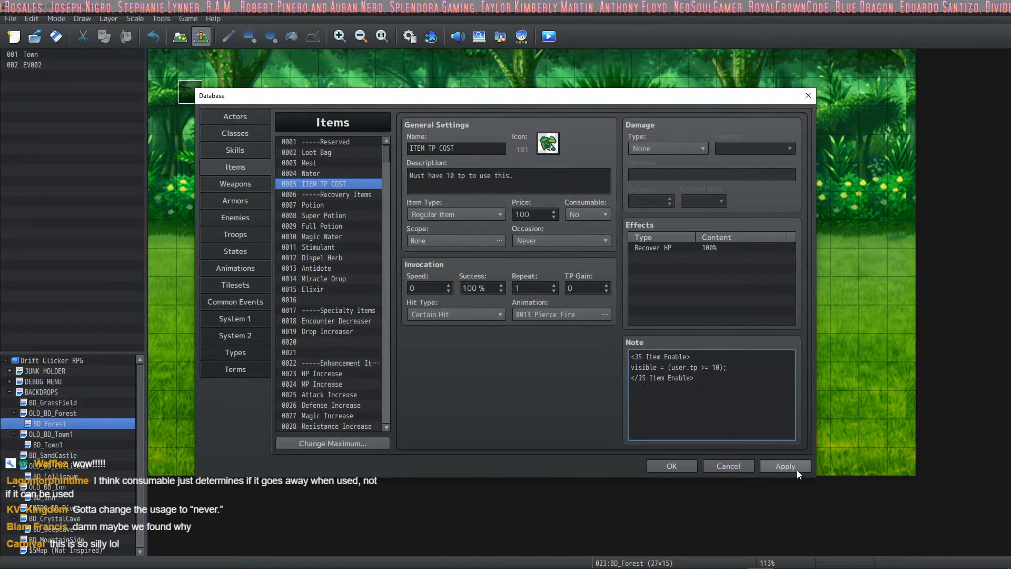
Set the ITEM TP COST item's Scope to one living ally, keep Consumable at No, and apply and confirm the database changes
{"action": "left_click", "coordinate": [452, 241]}
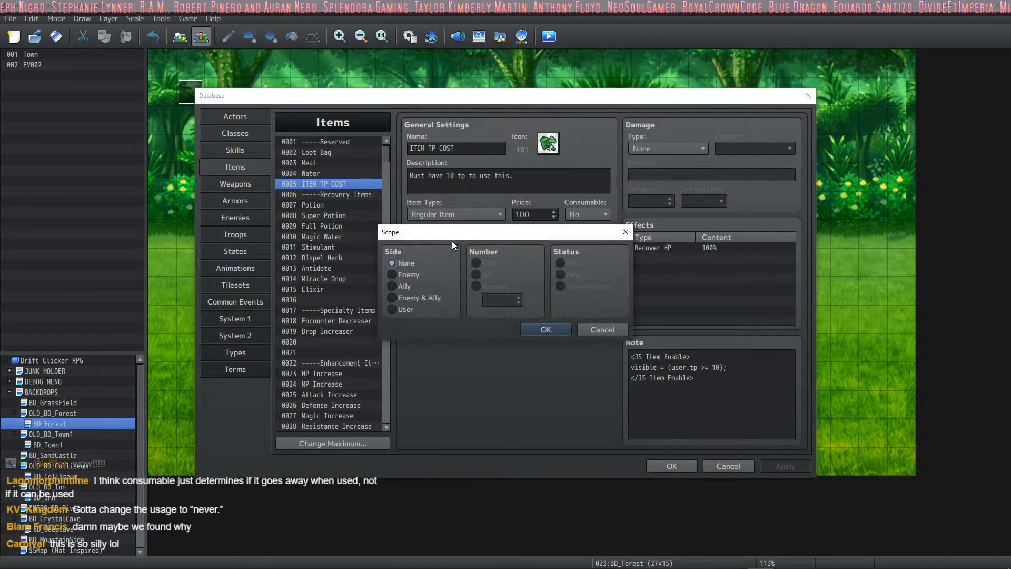
{"action": "left_click", "coordinate": [402, 288]}
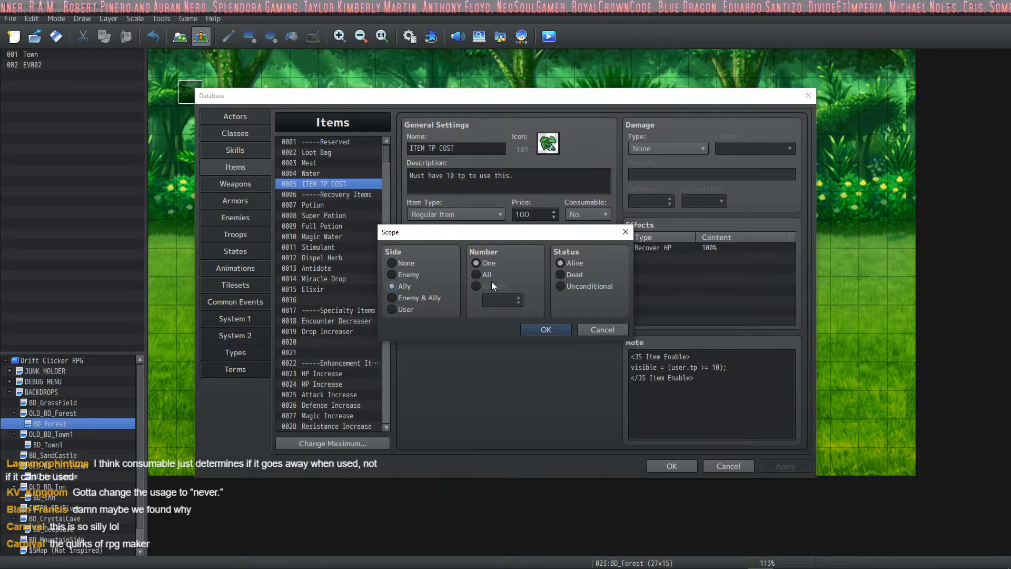
{"action": "left_click", "coordinate": [546, 329]}
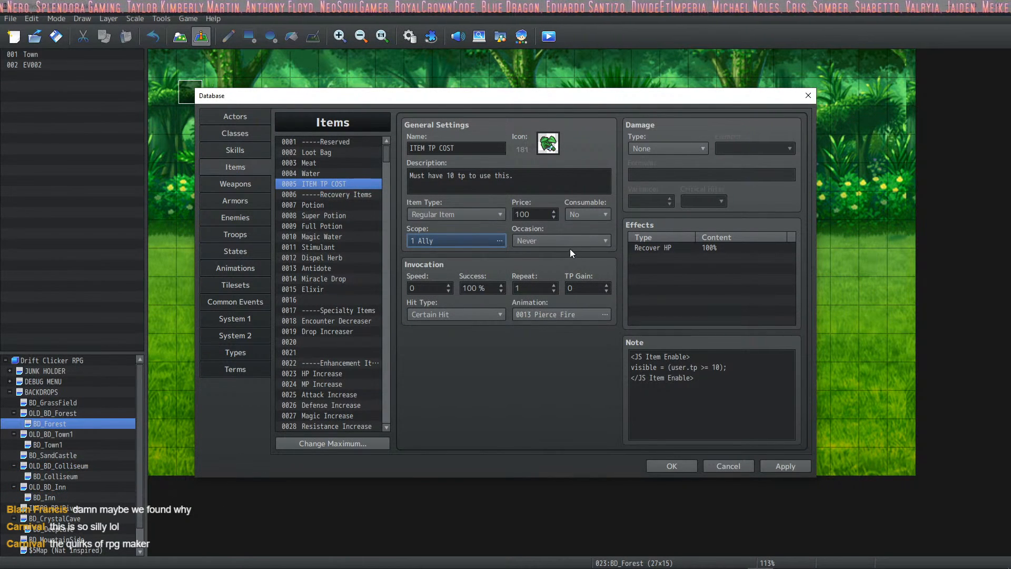
{"action": "left_click", "coordinate": [584, 210]}
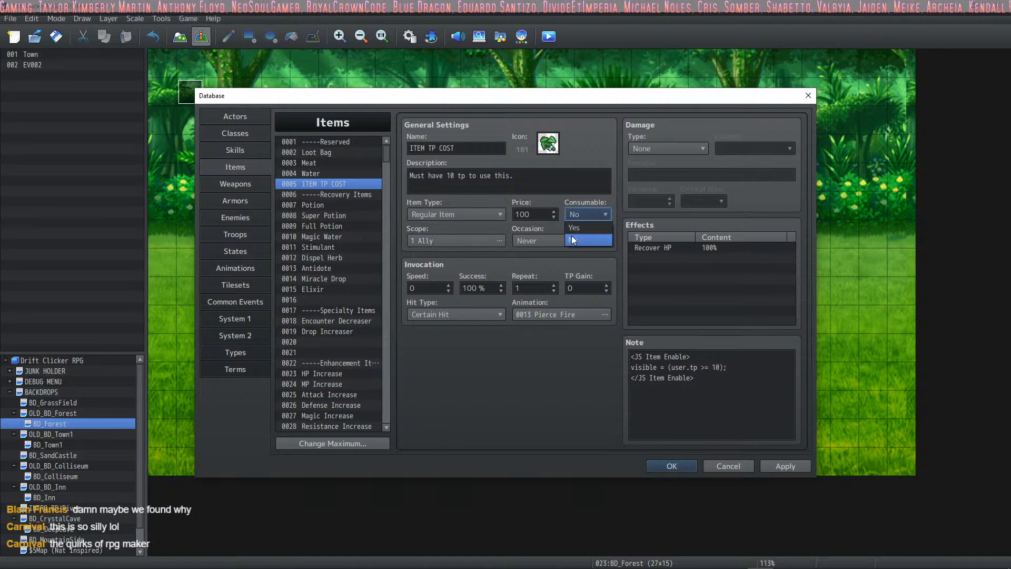
{"action": "left_click", "coordinate": [571, 236]}
{"action": "left_click", "coordinate": [794, 467]}
{"action": "left_click", "coordinate": [671, 466]}
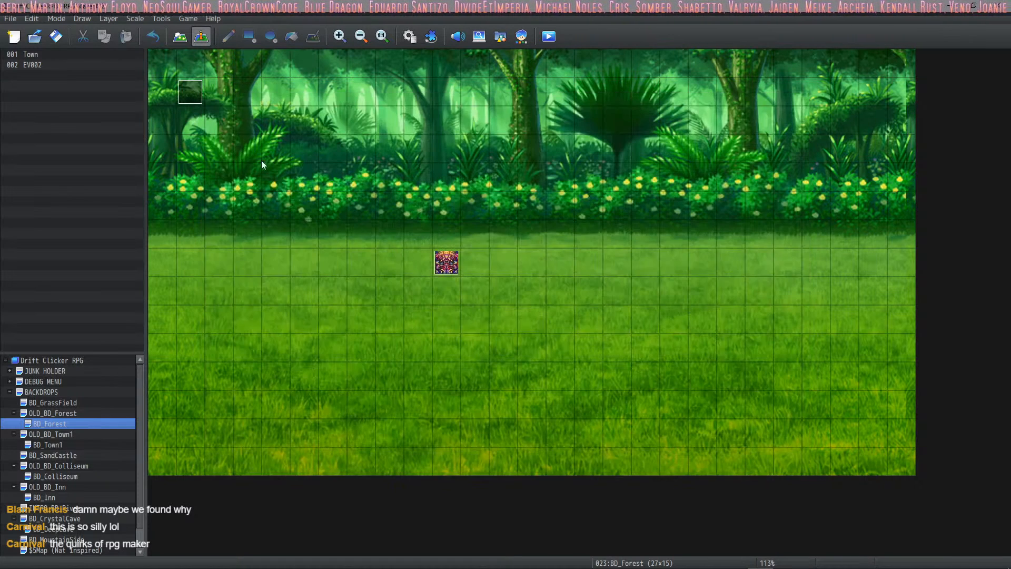
Playtest the item with Occasion Never and the notetag restored, entering the Forest and exploring to start a battle
{"action": "left_click", "coordinate": [548, 36]}
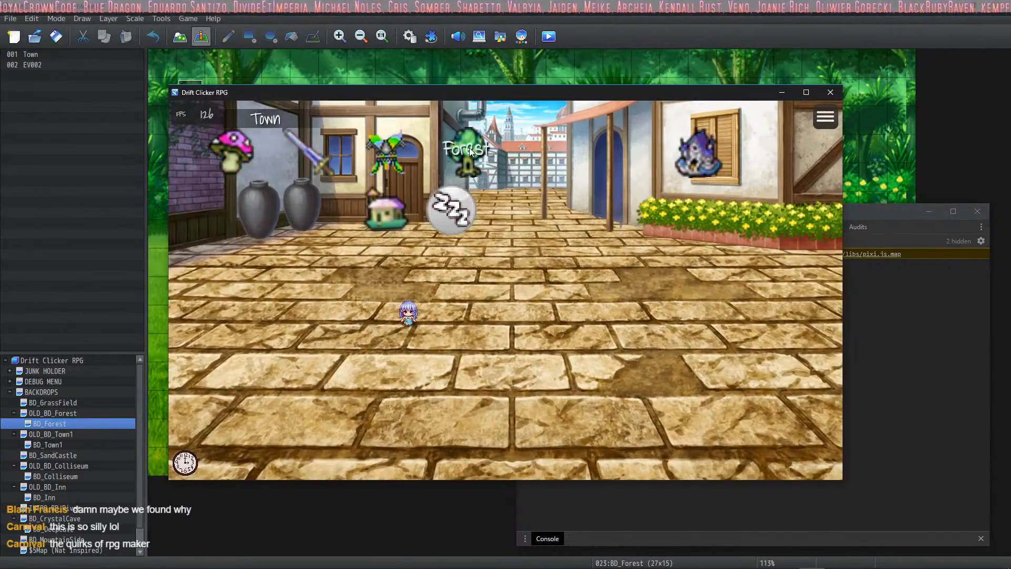
{"action": "left_click", "coordinate": [470, 152]}
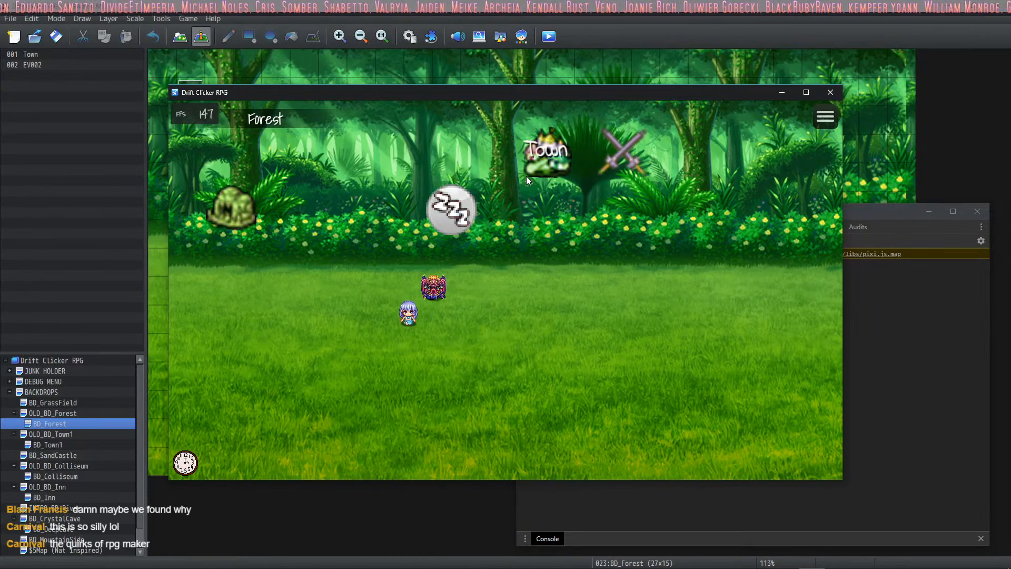
{"action": "left_click", "coordinate": [633, 149]}
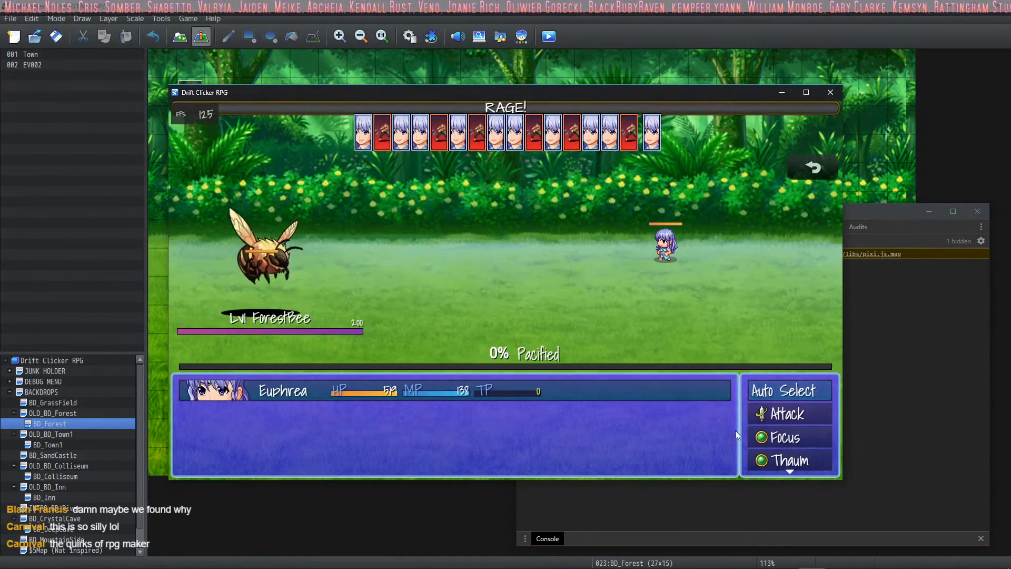
Check the battle item list for ITEM TP COST at 0 TP and again after guarding for a turn, then close the game
{"action": "scroll", "coordinate": [790, 432], "scroll_direction": "down", "scroll_amount": 3}
{"action": "left_click", "coordinate": [792, 436]}
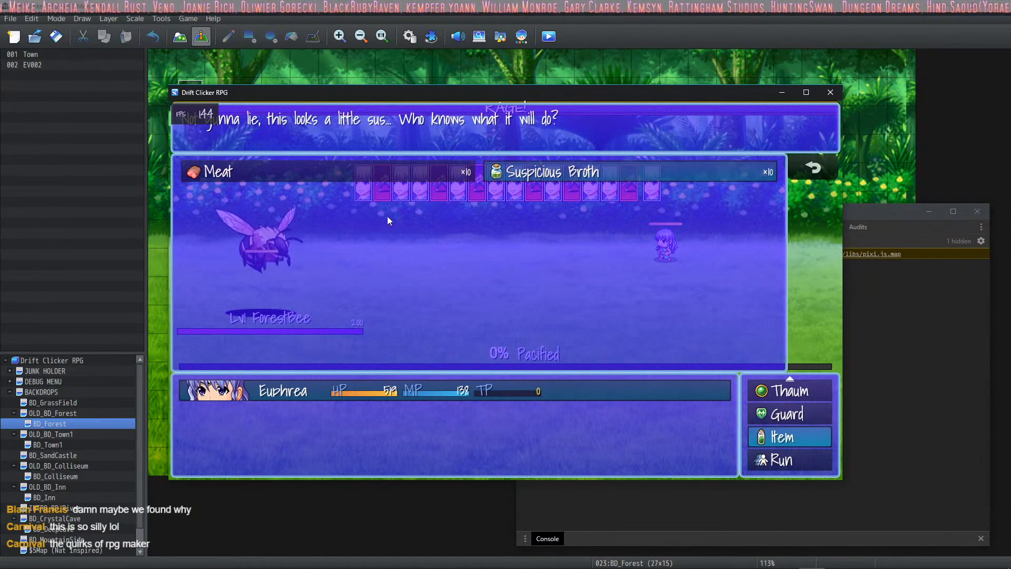
{"action": "right_click", "coordinate": [502, 223]}
{"action": "key", "text": "Up"}
{"action": "key", "text": "Return"}
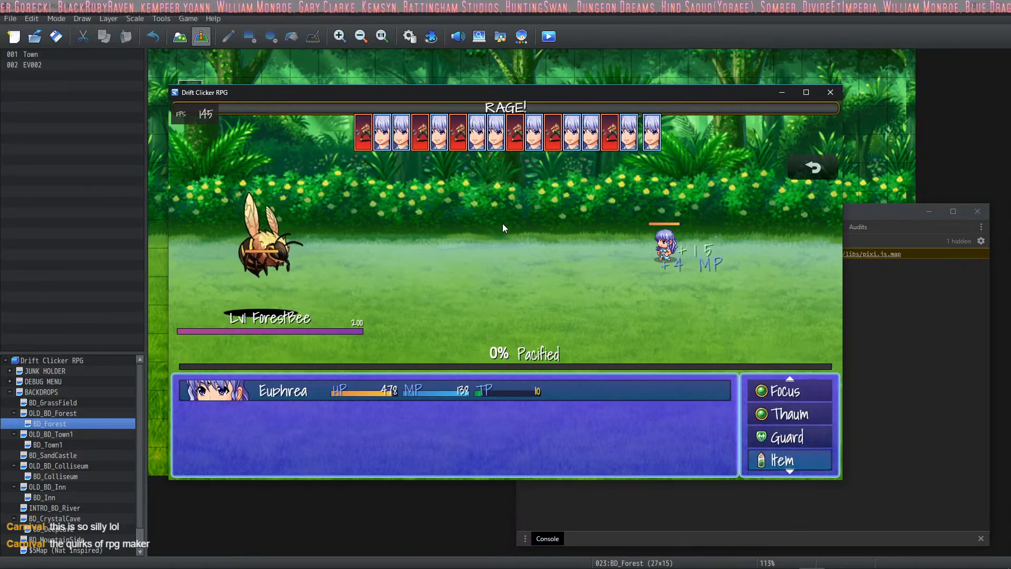
{"action": "key", "text": "Return"}
{"action": "key", "text": "Right"}
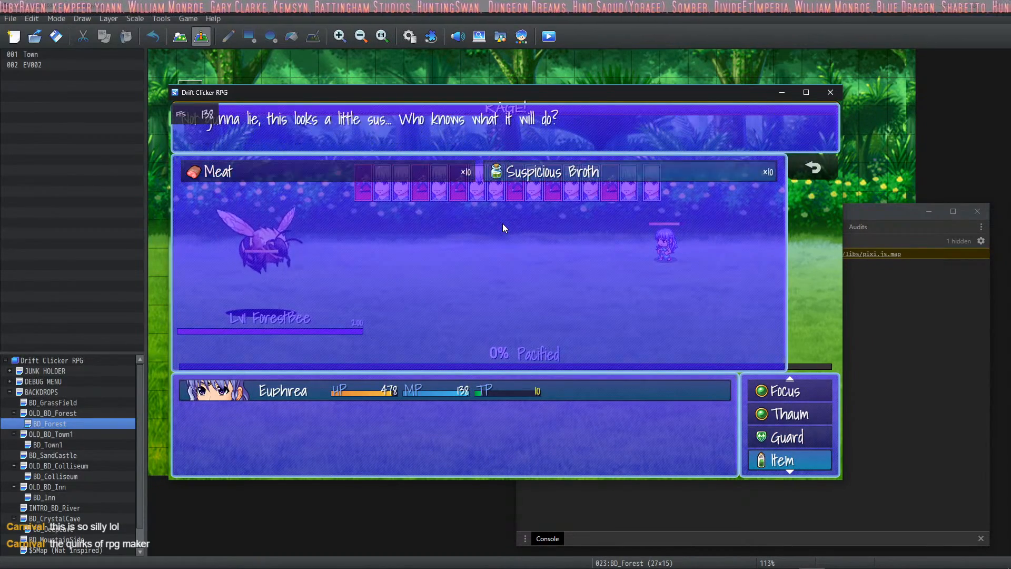
{"action": "left_click", "coordinate": [830, 92]}
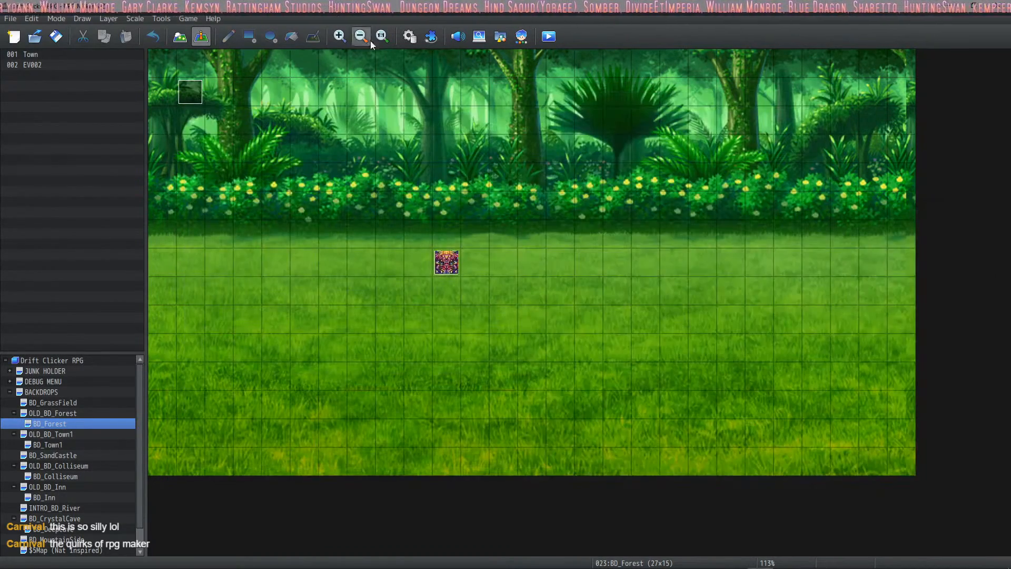
Set the ITEM TP COST item's Occasion to Battle Screen in the database
{"action": "left_click", "coordinate": [410, 36]}
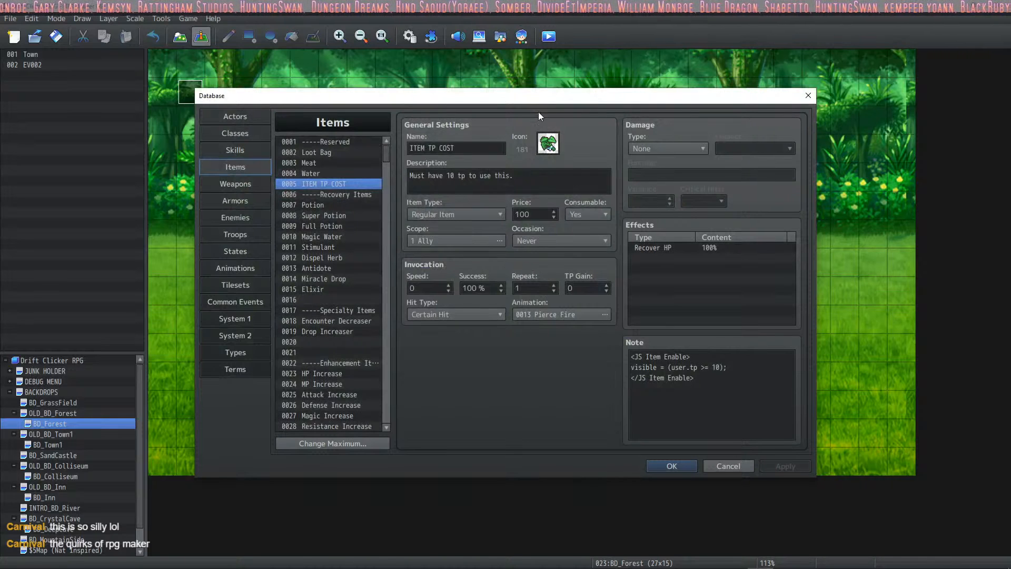
{"action": "left_click", "coordinate": [570, 238]}
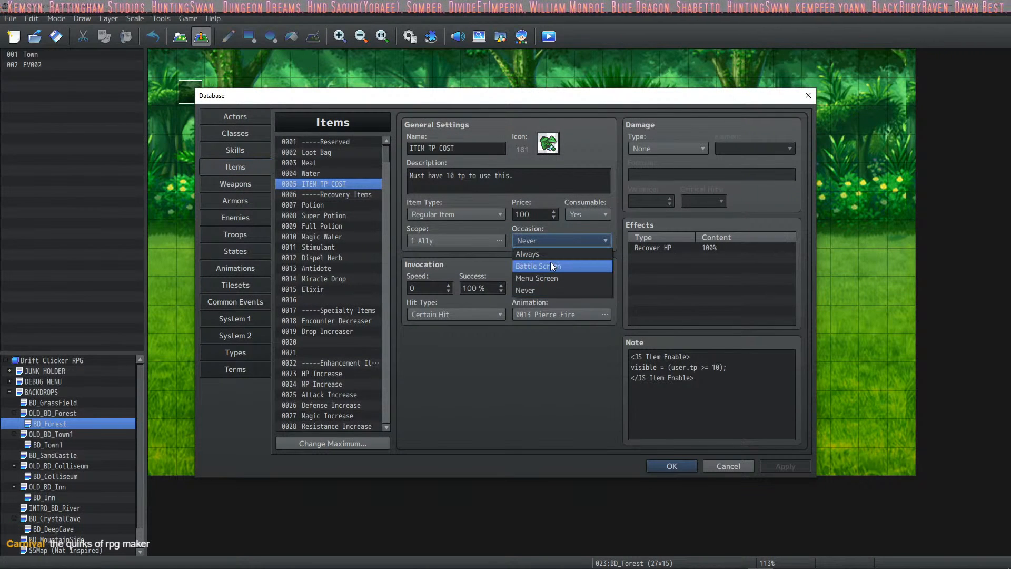
{"action": "left_click", "coordinate": [550, 262]}
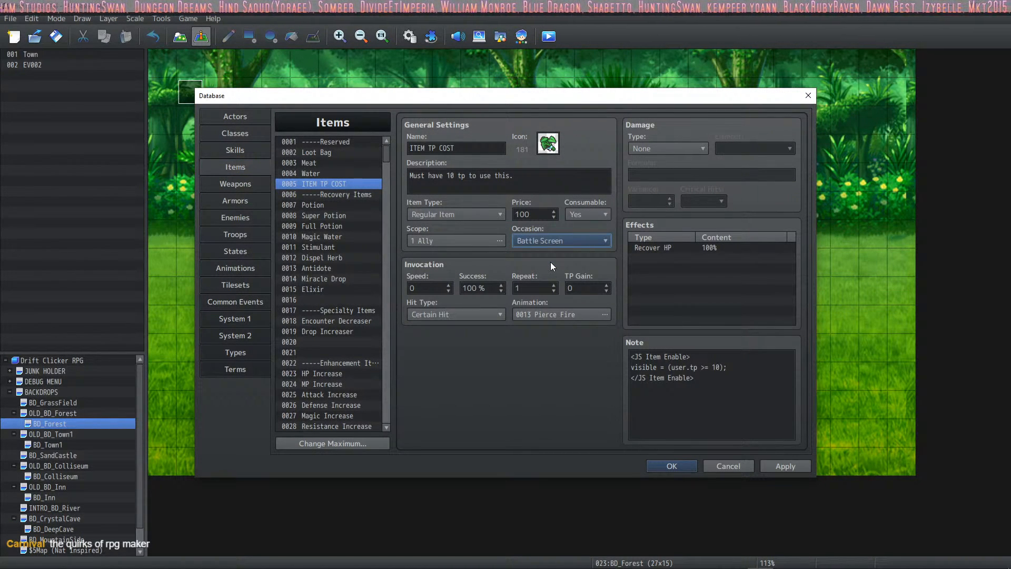
Review the Other, Param, State and Recover effect options available for ITEM TP COST, then leave the Effects dialog
{"action": "double_click", "coordinate": [699, 259]}
{"action": "left_click", "coordinate": [715, 208]}
{"action": "left_click", "coordinate": [680, 210]}
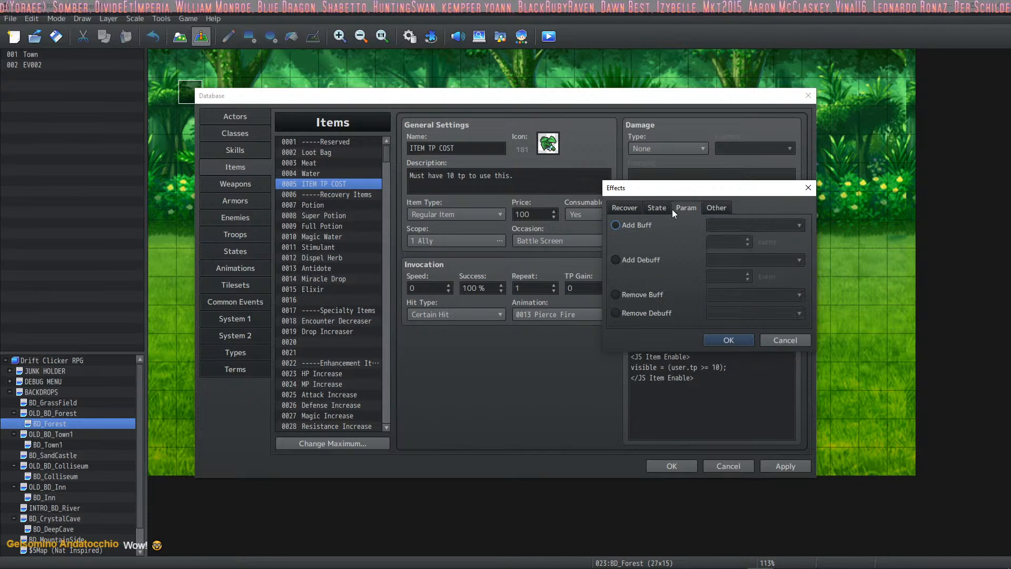
{"action": "left_click", "coordinate": [658, 207]}
{"action": "left_click", "coordinate": [637, 204]}
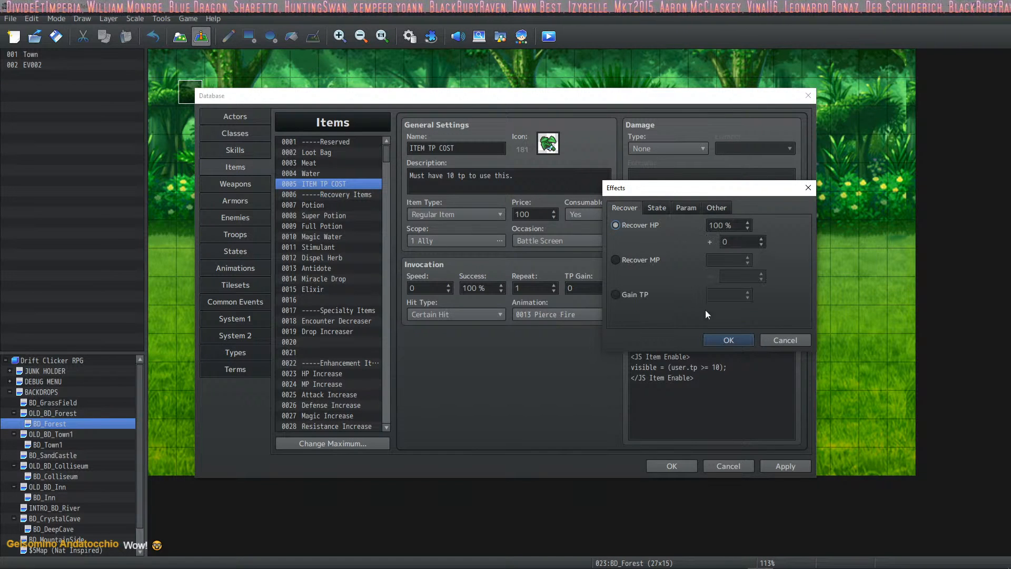
{"action": "key", "text": "Return"}
Open Plugin Help from the item's note and look through the installed plugins, including the VisuMZ_3_SkillCooldowns help, for a relevant feature
{"action": "left_click", "coordinate": [711, 393]}
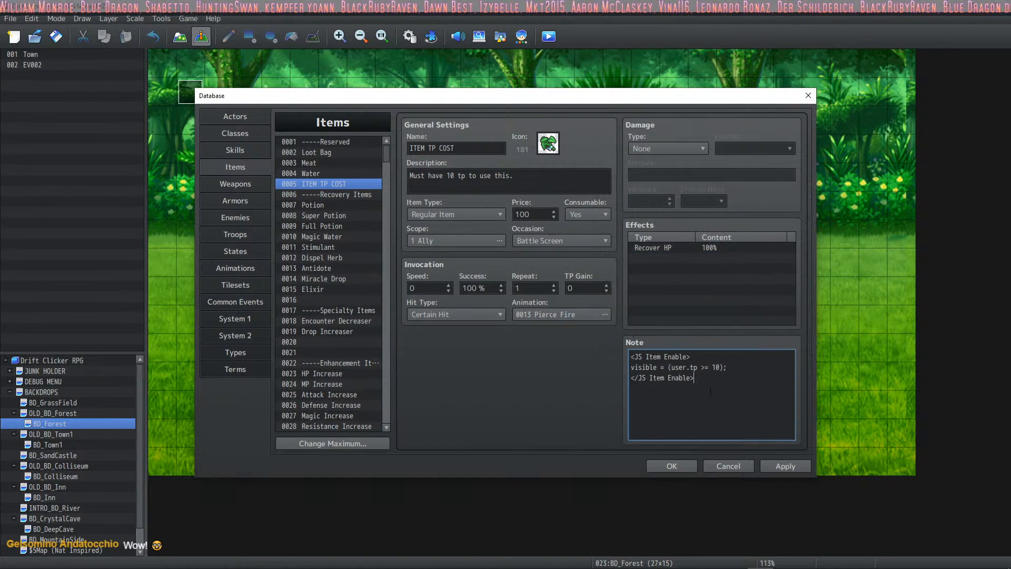
{"action": "right_click", "coordinate": [726, 396]}
{"action": "left_click", "coordinate": [774, 503]}
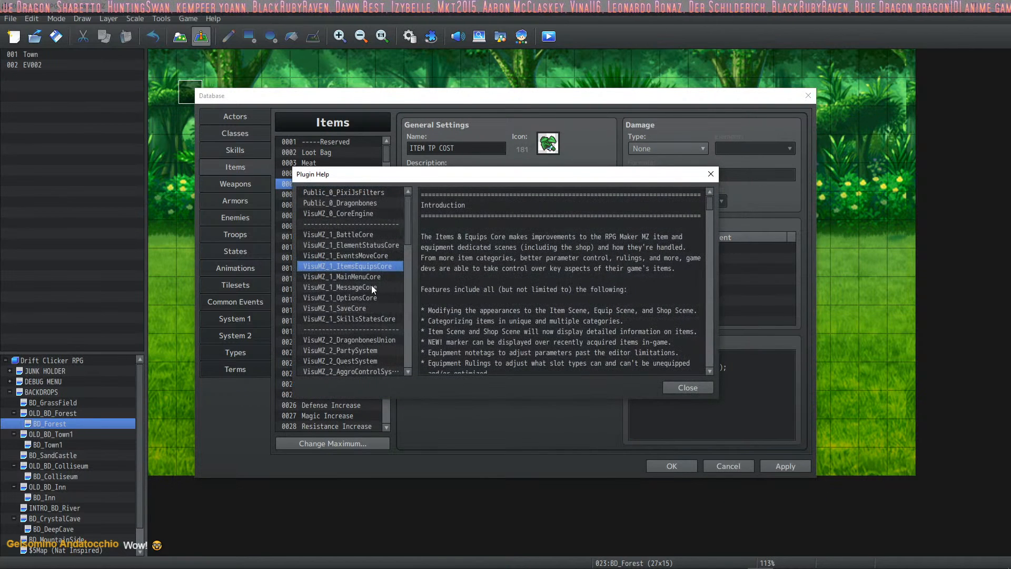
{"action": "scroll", "coordinate": [376, 283], "scroll_direction": "down", "scroll_amount": 2}
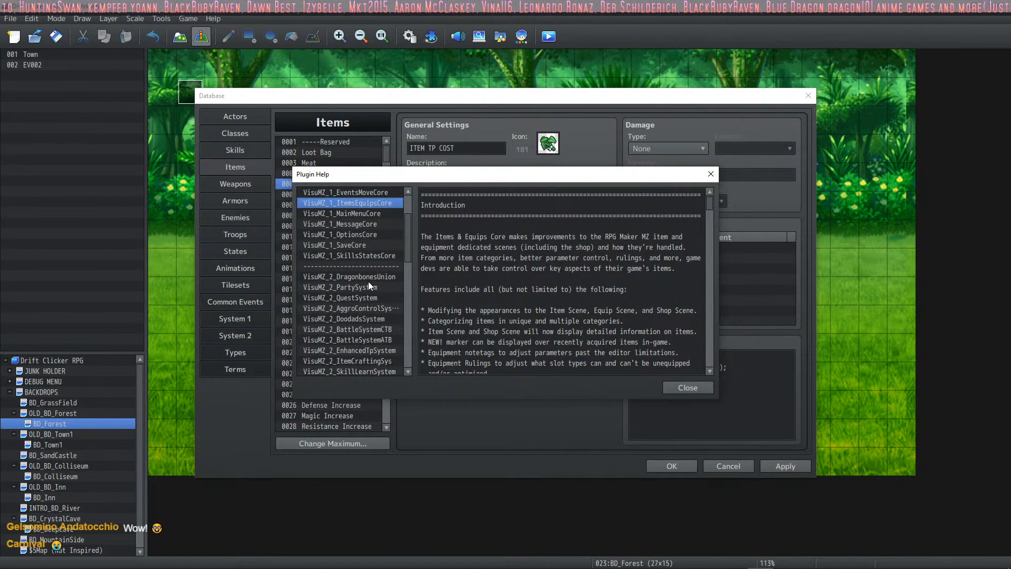
{"action": "scroll", "coordinate": [368, 283], "scroll_direction": "down", "scroll_amount": 2}
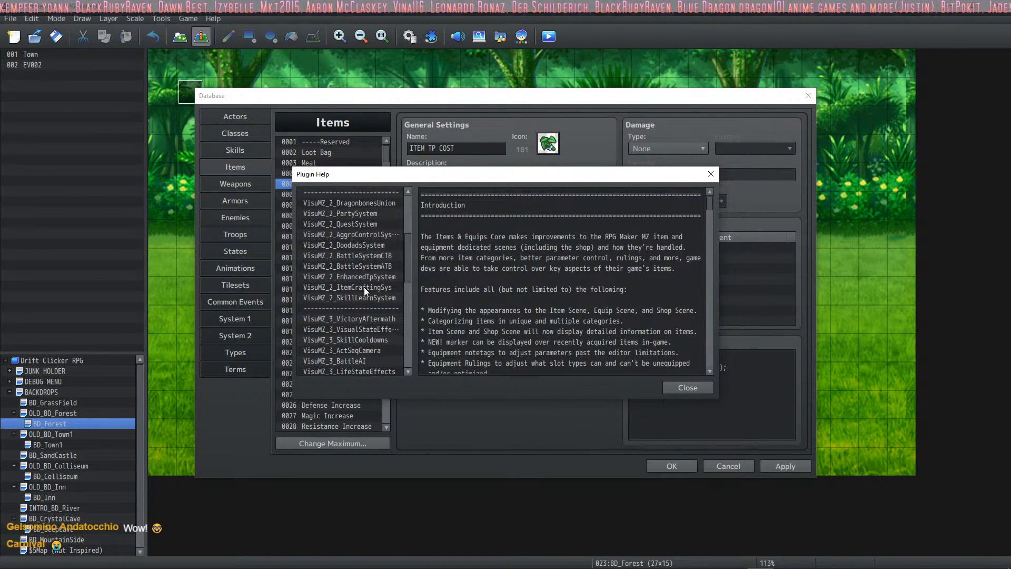
{"action": "scroll", "coordinate": [364, 286], "scroll_direction": "down", "scroll_amount": 1}
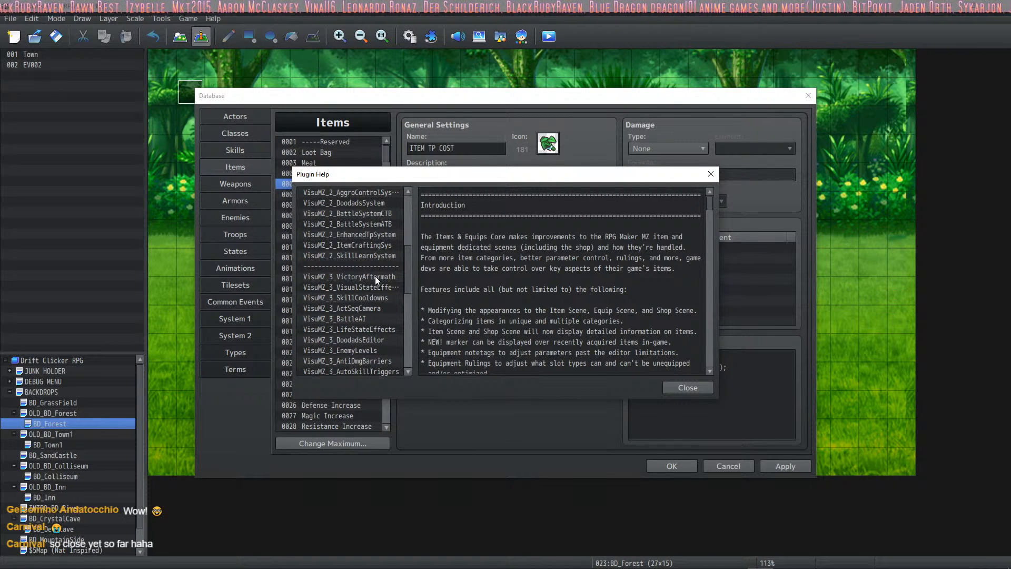
{"action": "scroll", "coordinate": [375, 276], "scroll_direction": "down", "scroll_amount": 2}
{"action": "left_click", "coordinate": [377, 243]}
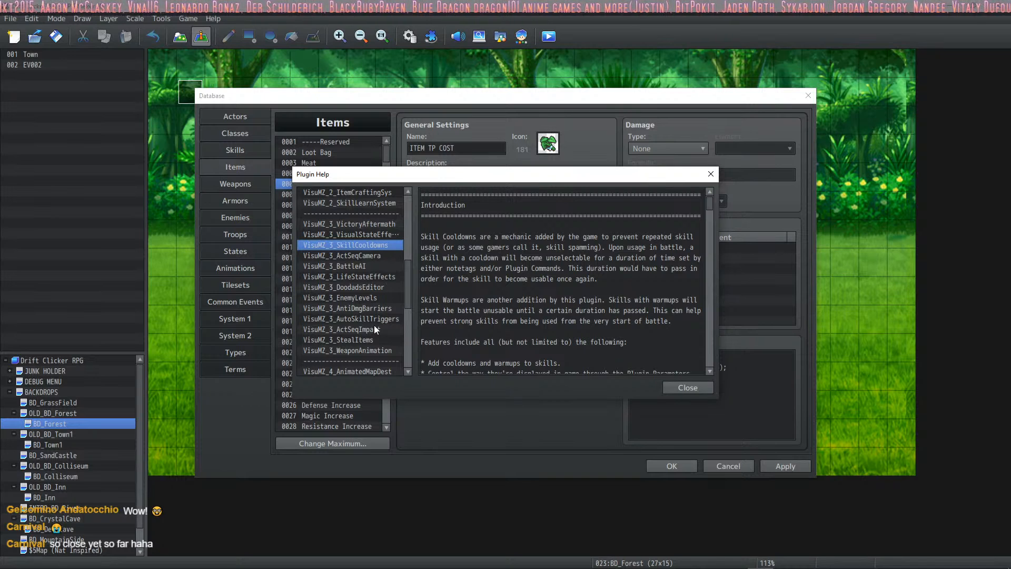
{"action": "scroll", "coordinate": [374, 327], "scroll_direction": "down", "scroll_amount": 5}
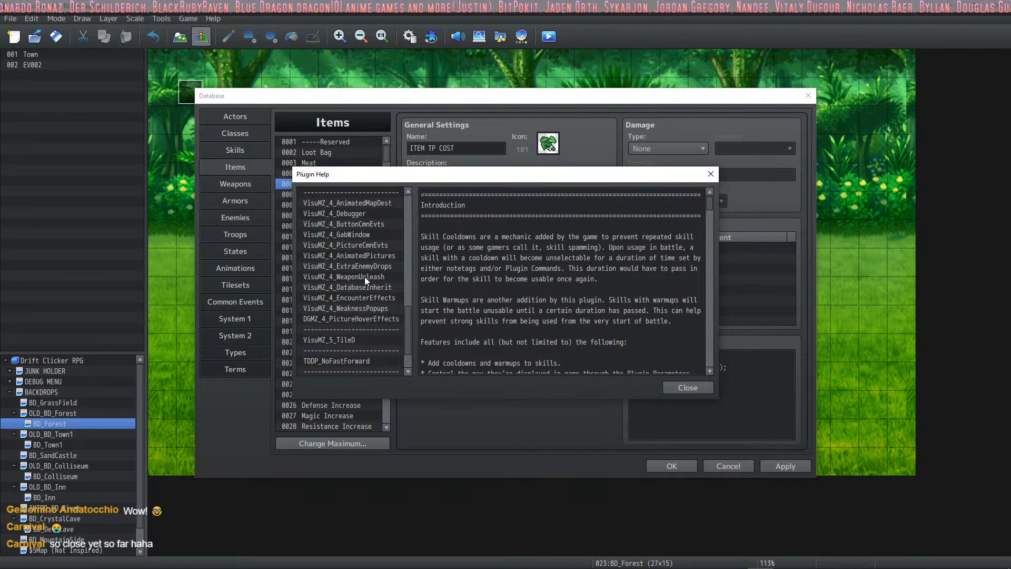
{"action": "scroll", "coordinate": [368, 324], "scroll_direction": "down", "scroll_amount": 2}
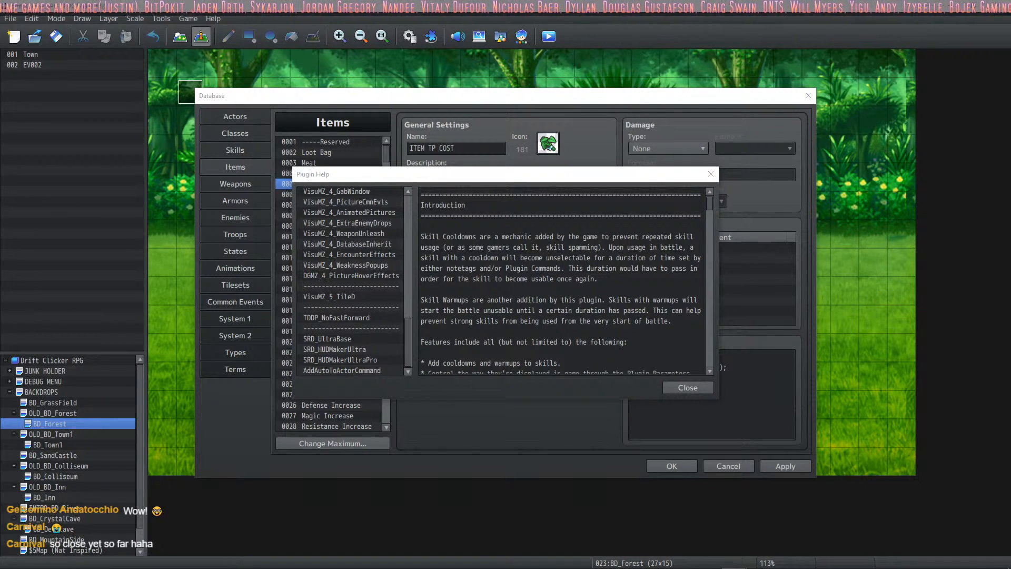
Switch to itch.io in the browser, search for "visu" and look over the results
{"action": "left_click", "coordinate": [73, 316]}
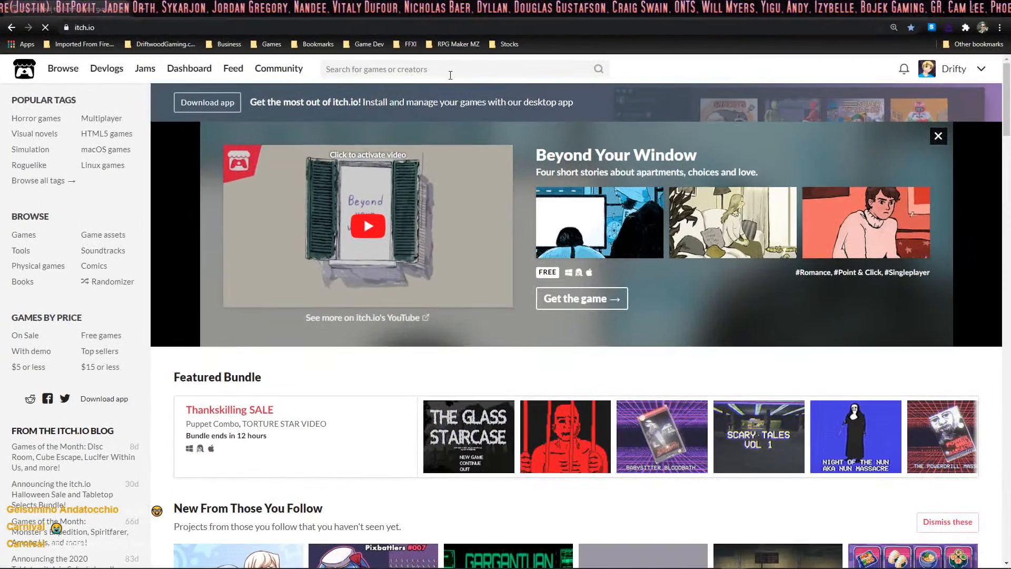
{"action": "left_click", "coordinate": [478, 69]}
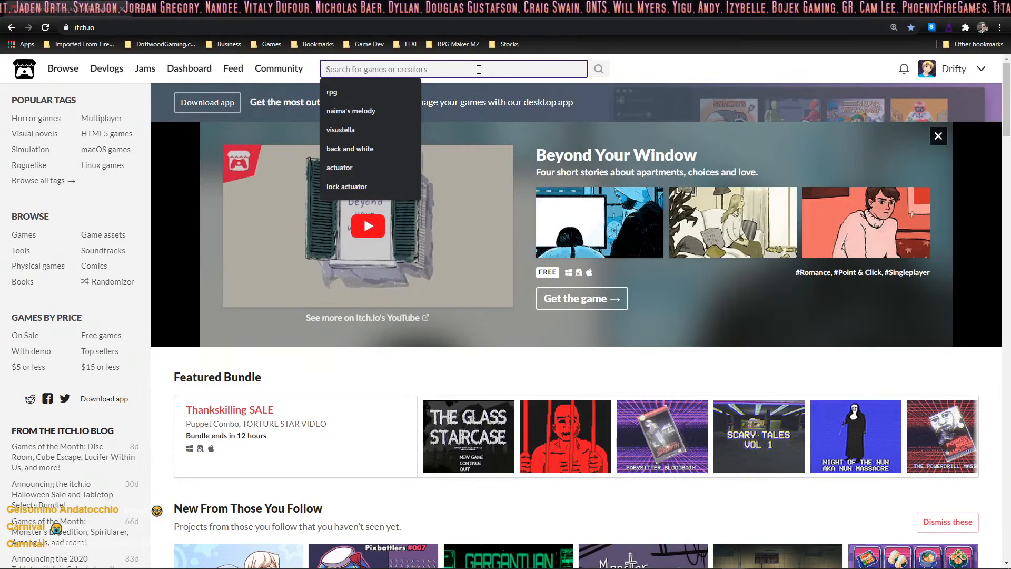
{"action": "type", "text": "visu"}
{"action": "key", "text": "Return"}
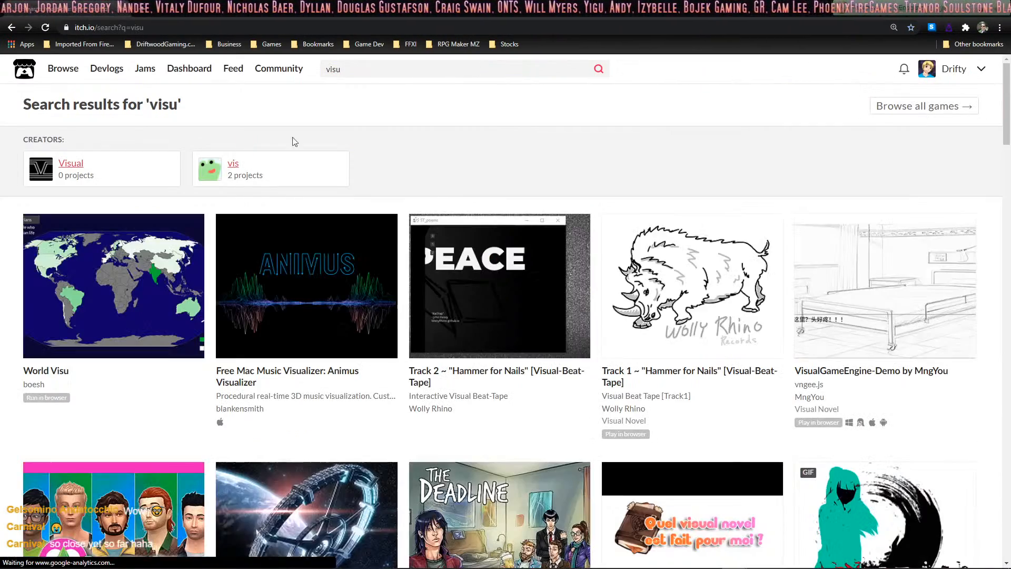
{"action": "scroll", "coordinate": [440, 249], "scroll_direction": "down", "scroll_amount": 5}
{"action": "scroll", "coordinate": [440, 249], "scroll_direction": "up", "scroll_amount": 5}
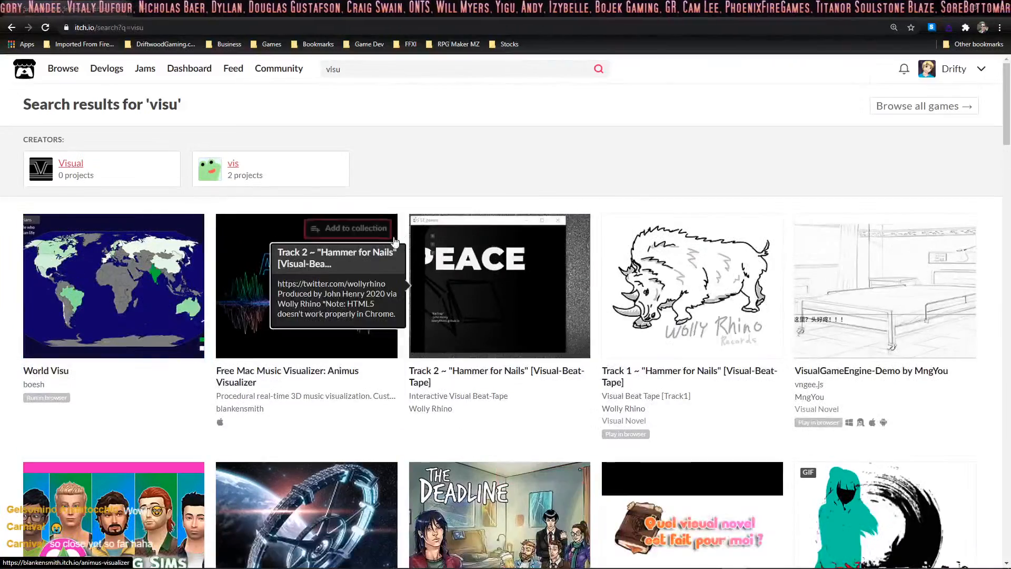
Search itch.io for "visustella"
{"action": "left_click", "coordinate": [356, 75]}
{"action": "left_click", "coordinate": [376, 73]}
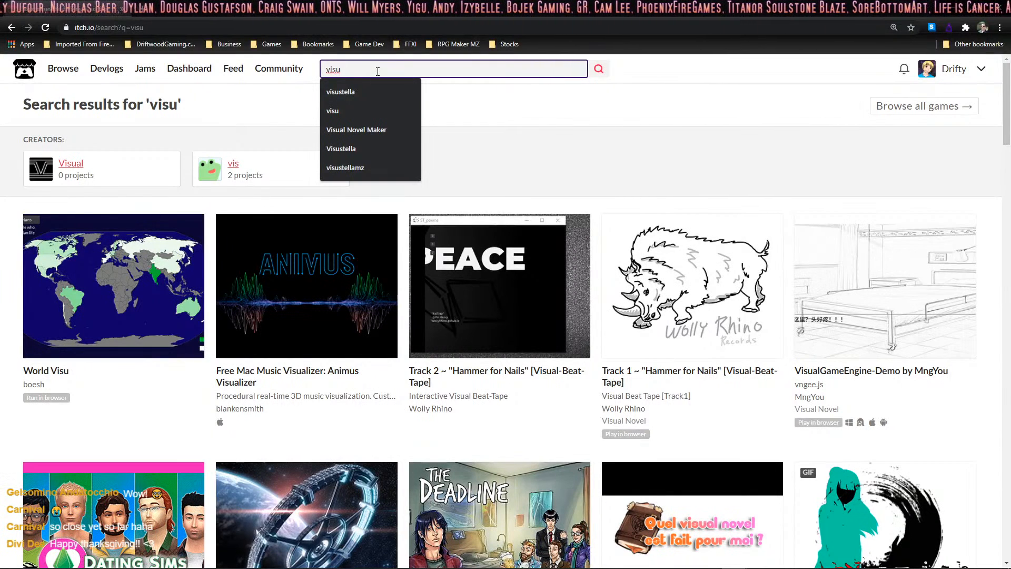
{"action": "key", "text": "Down"}
{"action": "key", "text": "Return"}
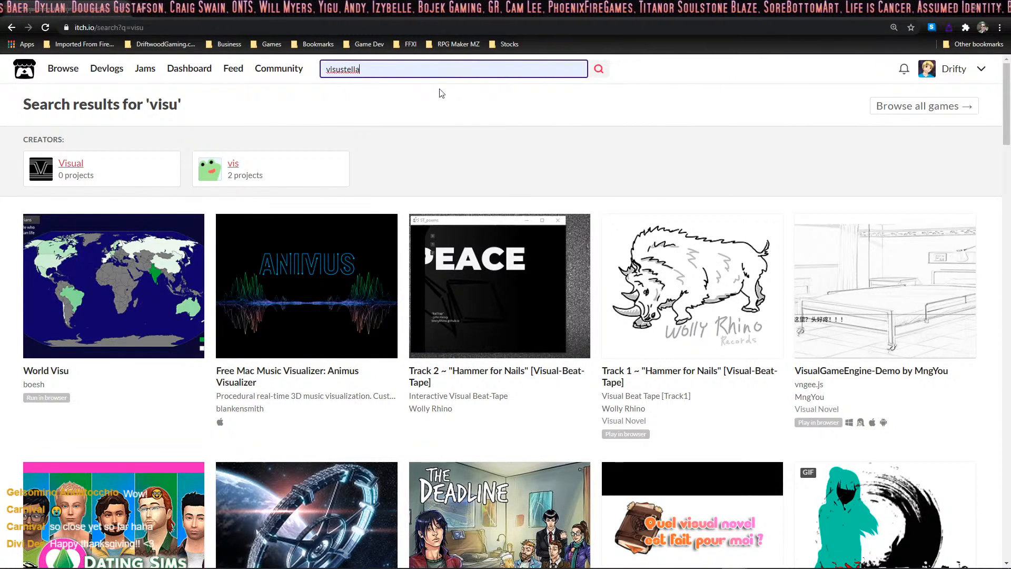
{"action": "key", "text": "Return"}
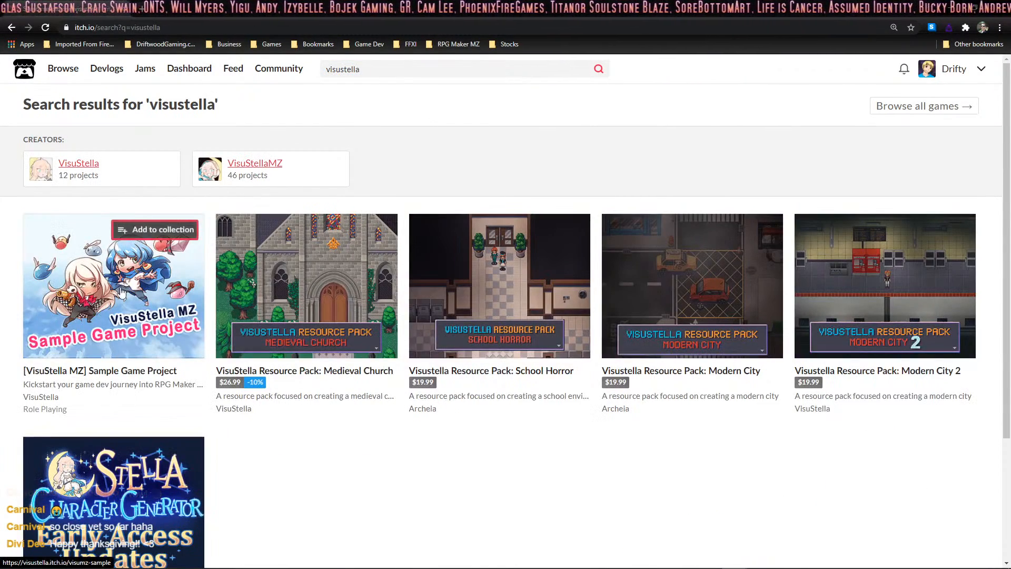
Open the VisuStella MZ Sample Game Project page, then view all VisuStella projects and look through the resource packs
{"action": "left_click", "coordinate": [126, 330]}
{"action": "scroll", "coordinate": [487, 266], "scroll_direction": "down", "scroll_amount": 20}
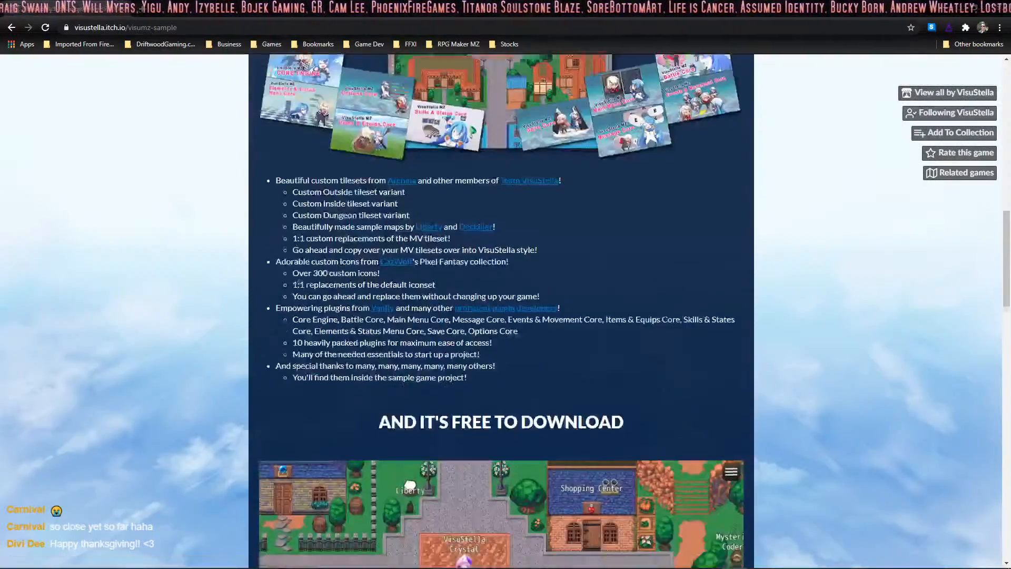
{"action": "scroll", "coordinate": [498, 269], "scroll_direction": "up", "scroll_amount": 10}
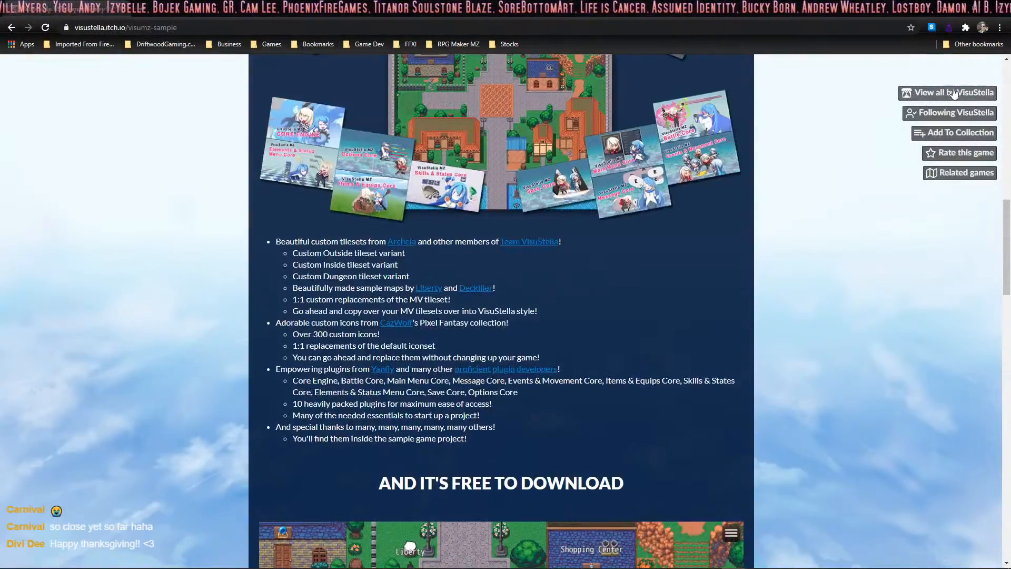
{"action": "left_click", "coordinate": [948, 92]}
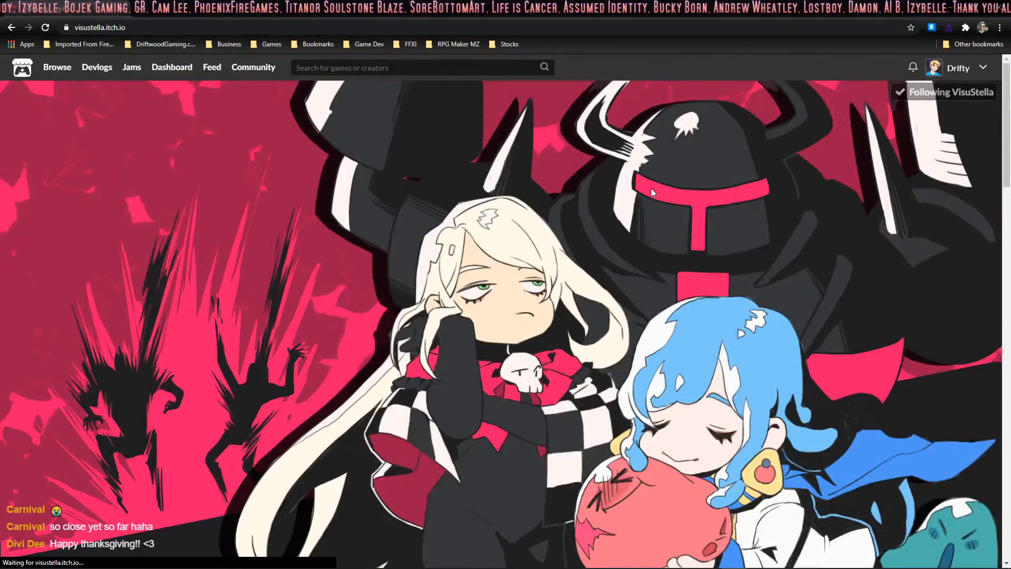
{"action": "scroll", "coordinate": [650, 187], "scroll_direction": "down", "scroll_amount": 10}
{"action": "scroll", "coordinate": [618, 225], "scroll_direction": "down", "scroll_amount": 9}
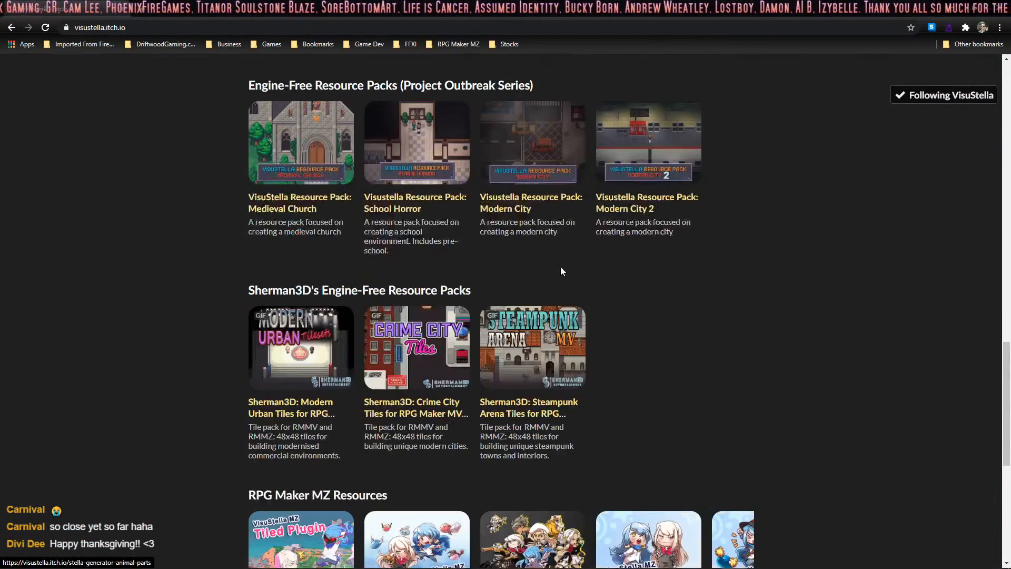
Go to visustellamz.itch.io and look through its plugin listings
{"action": "left_click", "coordinate": [106, 28]}
{"action": "left_click", "coordinate": [107, 27]}
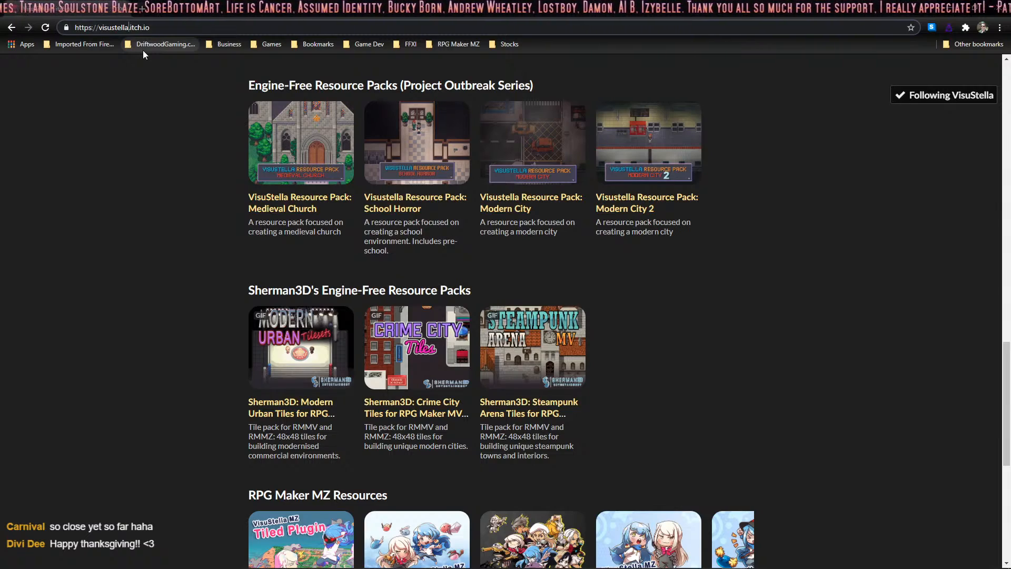
{"action": "type", "text": "mz"}
{"action": "key", "text": "Return"}
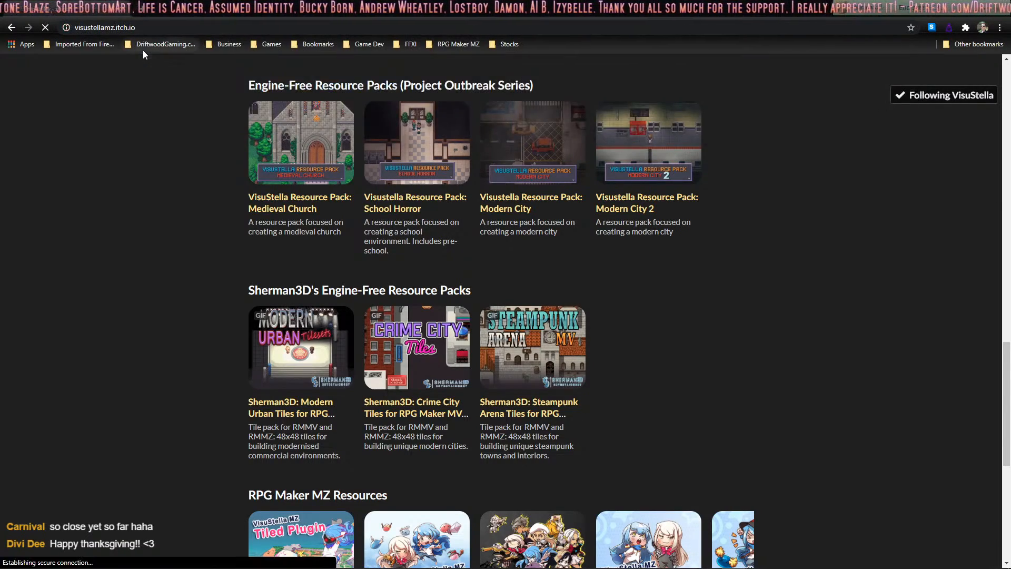
{"action": "scroll", "coordinate": [426, 202], "scroll_direction": "down", "scroll_amount": 3}
{"action": "scroll", "coordinate": [447, 205], "scroll_direction": "down", "scroll_amount": 7}
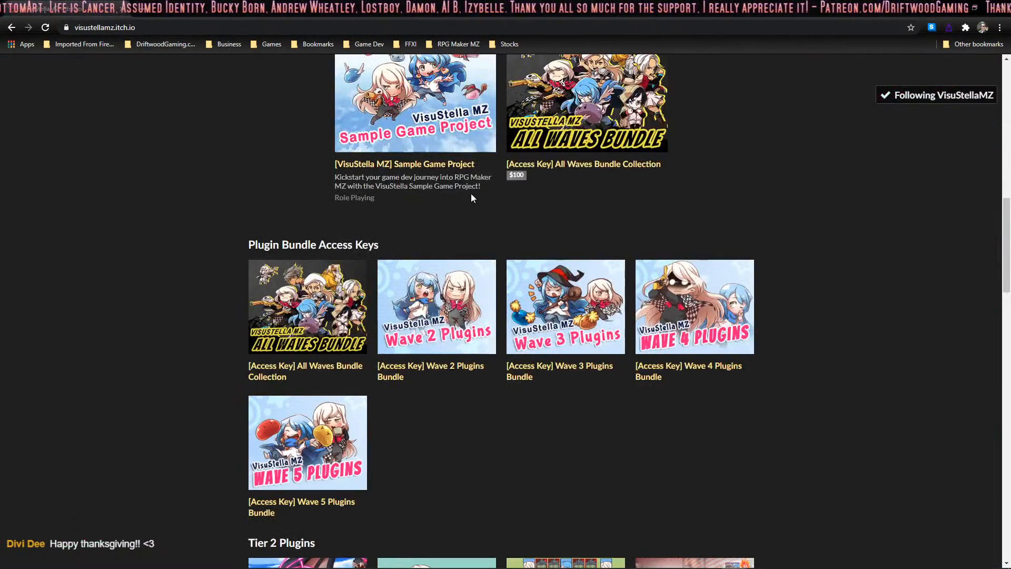
{"action": "scroll", "coordinate": [469, 198], "scroll_direction": "down", "scroll_amount": 6}
Find "skill" on the VisuStellaMZ page and go through the matching plugins
{"action": "key", "text": "ctrl+f"}
{"action": "type", "text": "skills"}
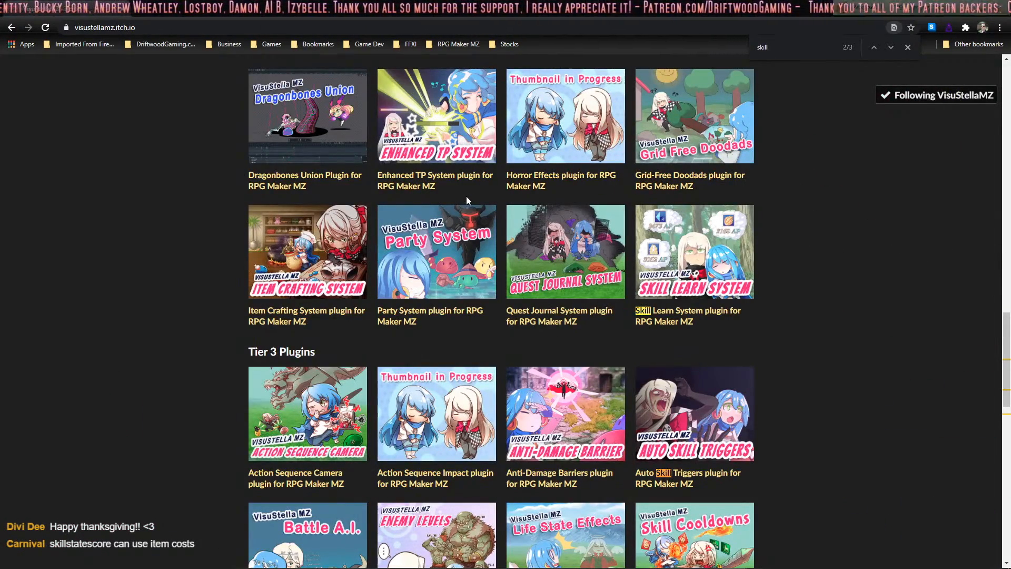
{"action": "key", "text": "BackSpace"}
{"action": "left_click", "coordinate": [874, 48]}
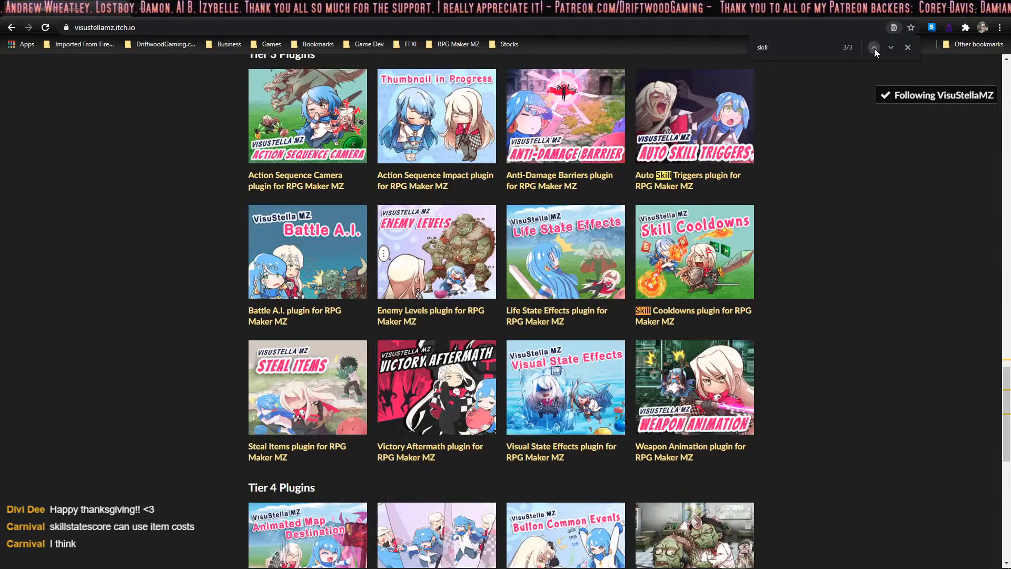
{"action": "left_click", "coordinate": [889, 48]}
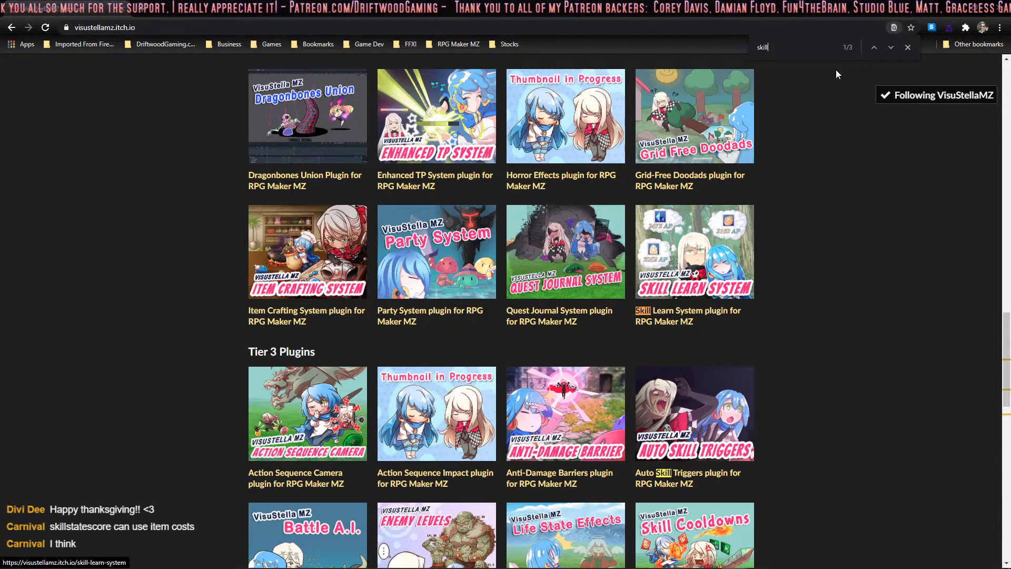
{"action": "left_click", "coordinate": [891, 48]}
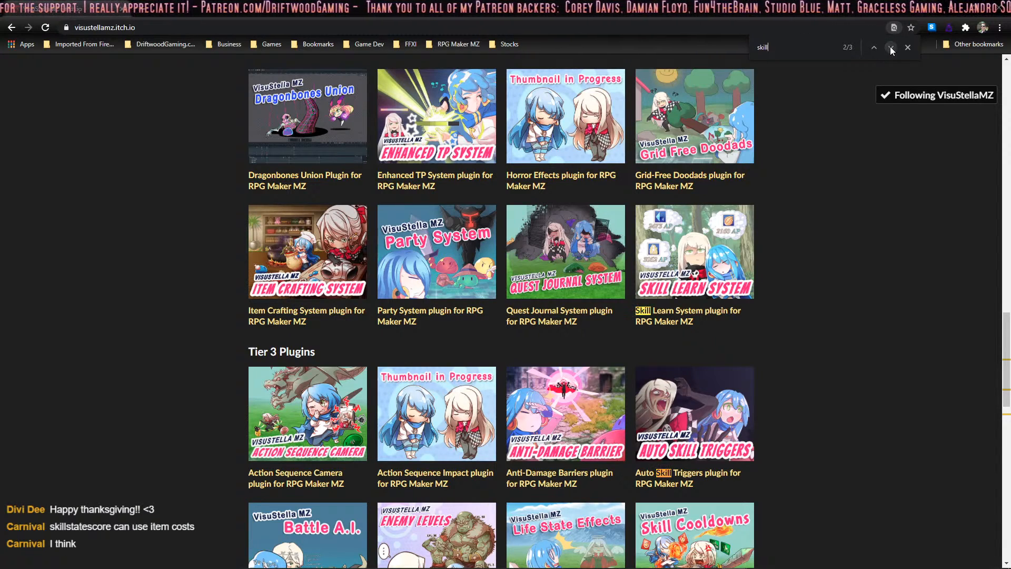
Check the last "skill" match, then switch to RPG Maker MZ and open the plugin help for VisuMZ_1_ItemsEquipsCore
{"action": "left_click", "coordinate": [890, 48]}
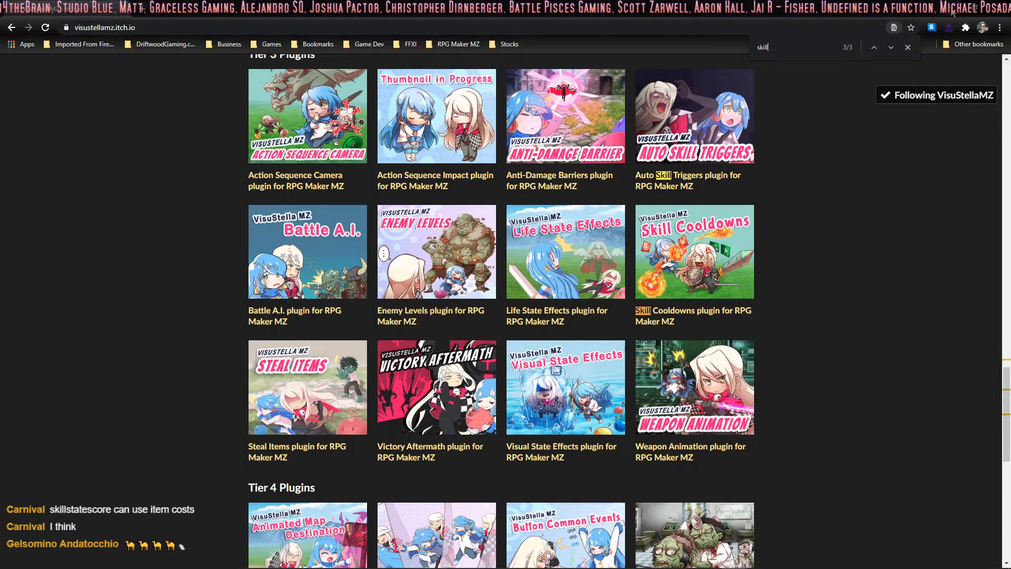
{"action": "left_click_drag", "start_coordinate": [46, 4], "coordinate": [0, 69]}
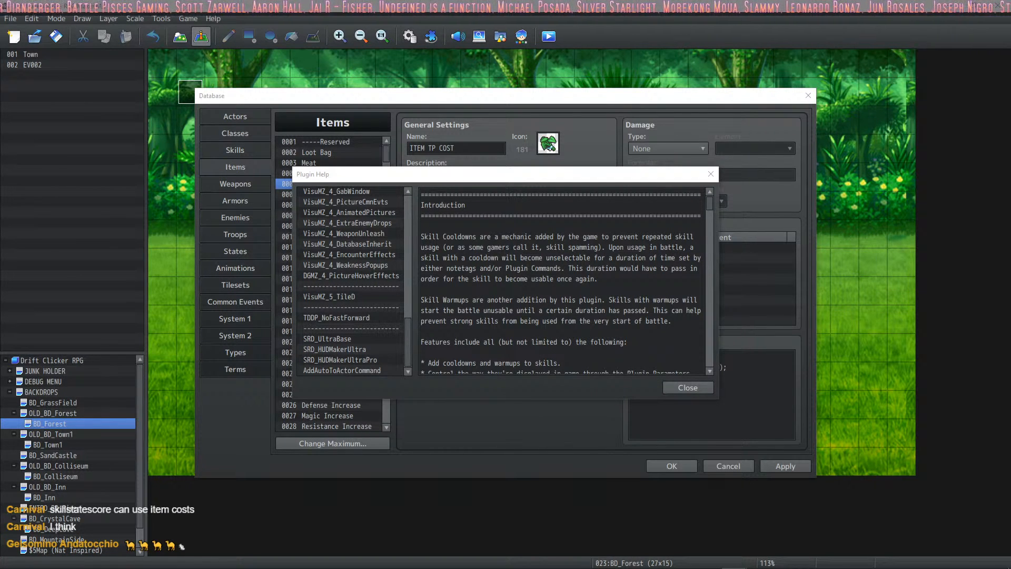
{"action": "scroll", "coordinate": [354, 306], "scroll_direction": "up", "scroll_amount": 15}
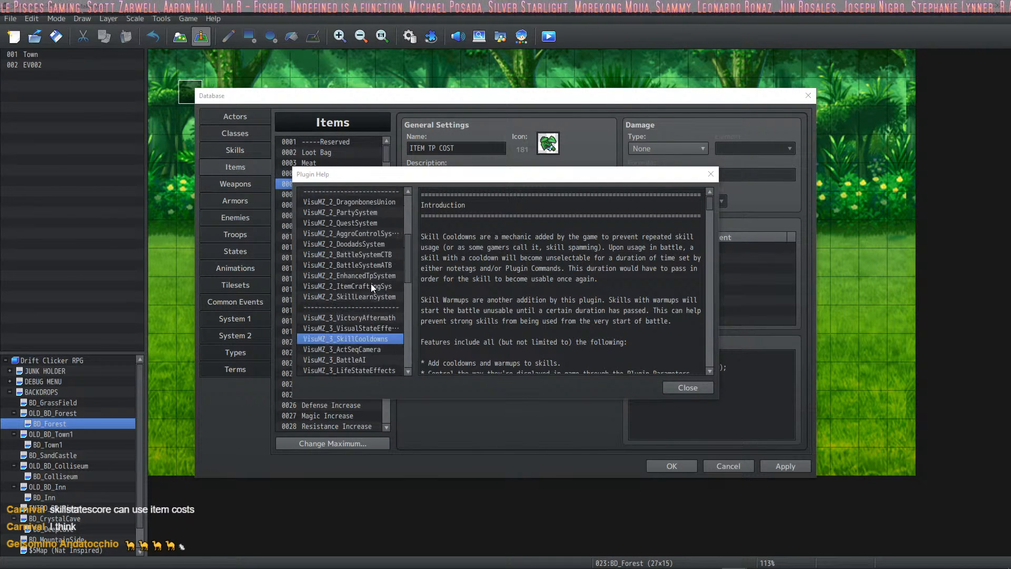
{"action": "scroll", "coordinate": [372, 251], "scroll_direction": "up", "scroll_amount": 1}
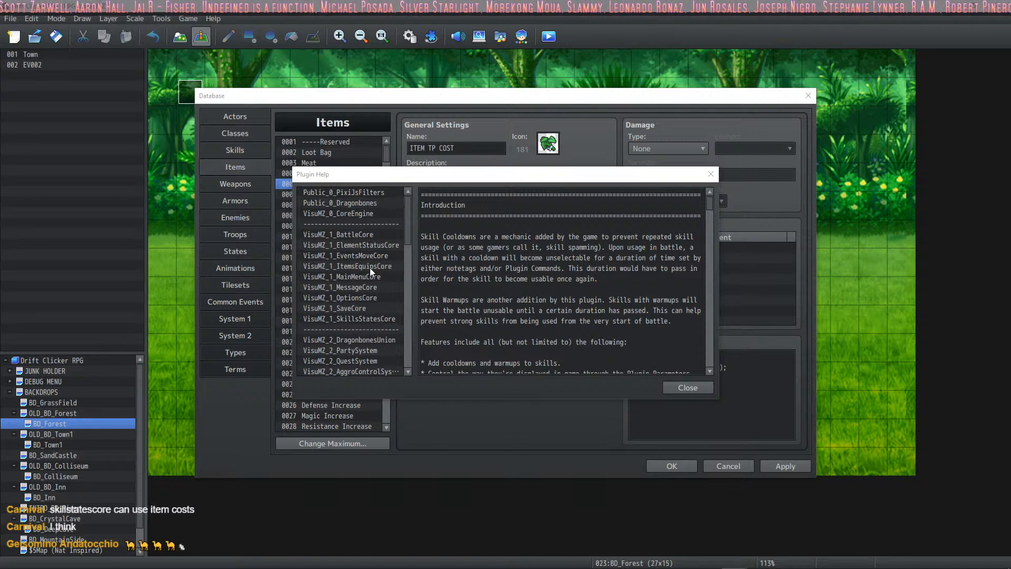
{"action": "left_click", "coordinate": [369, 268]}
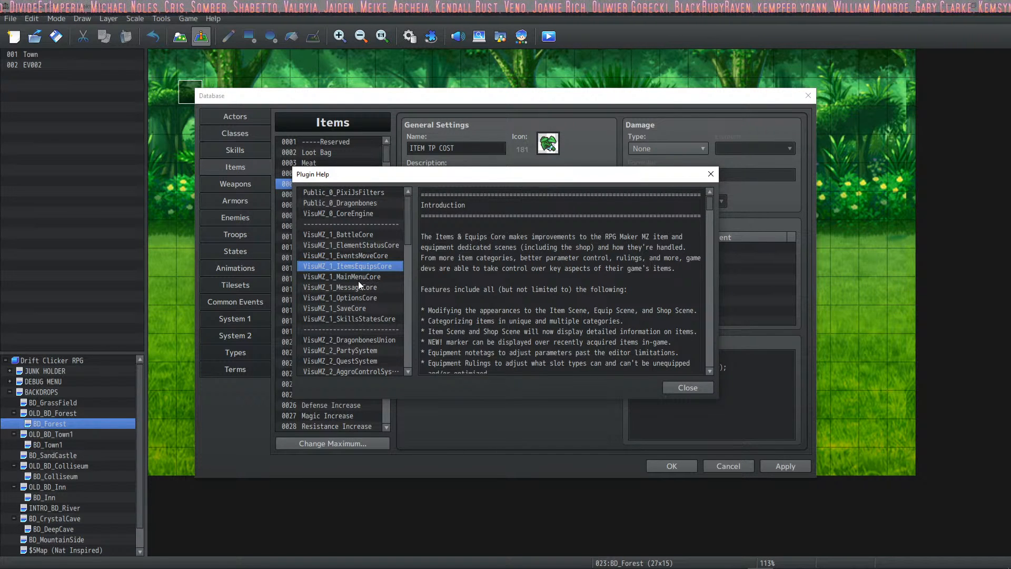
Look through the plugin help list and read the VisuMZ_2_ItemCraftingSys and VisuMZ_2_SkillLearnSystem introductions
{"action": "scroll", "coordinate": [357, 284], "scroll_direction": "down", "scroll_amount": 7}
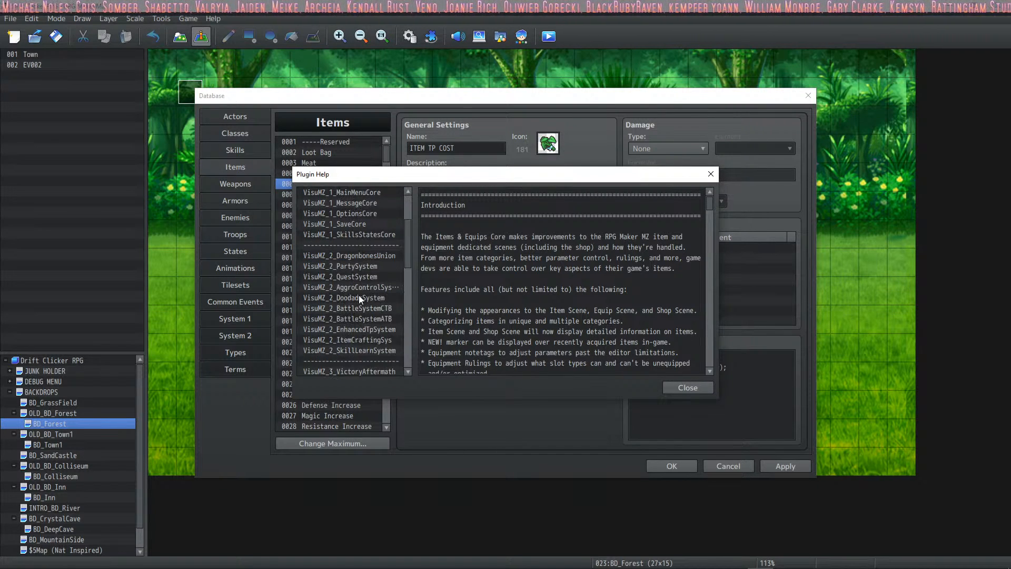
{"action": "scroll", "coordinate": [366, 291], "scroll_direction": "up", "scroll_amount": 7}
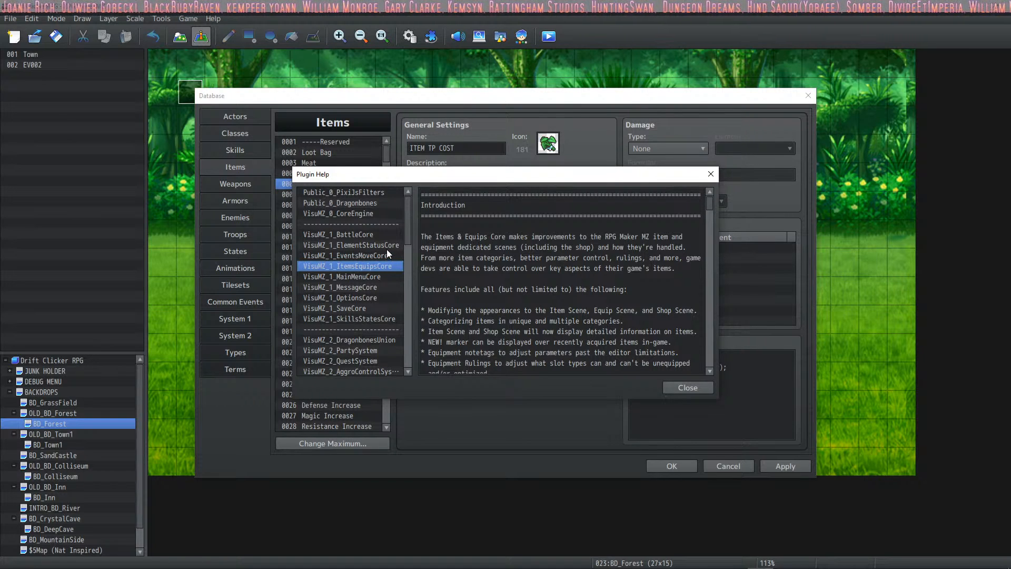
{"action": "scroll", "coordinate": [372, 283], "scroll_direction": "down", "scroll_amount": 3}
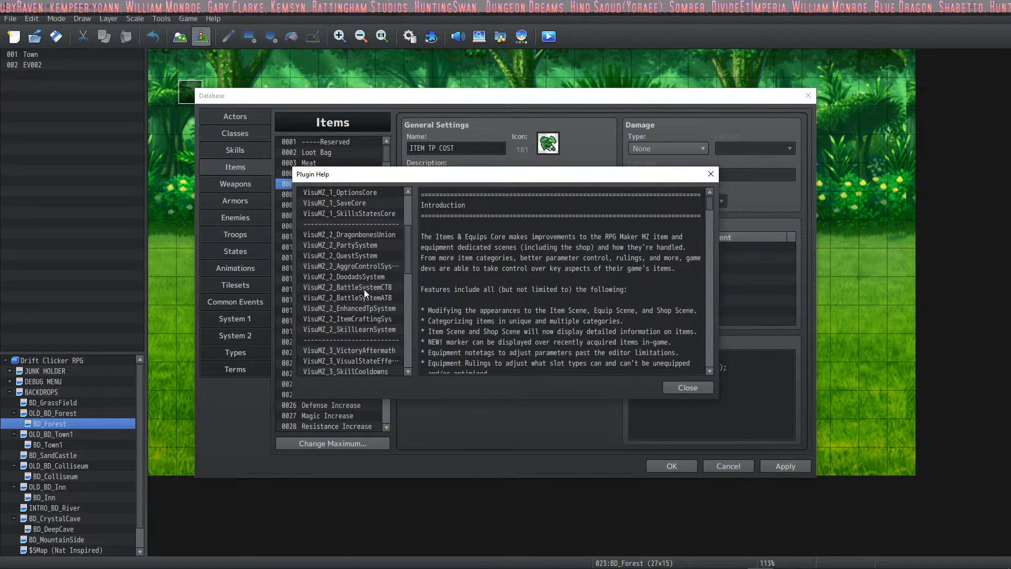
{"action": "left_click", "coordinate": [377, 316]}
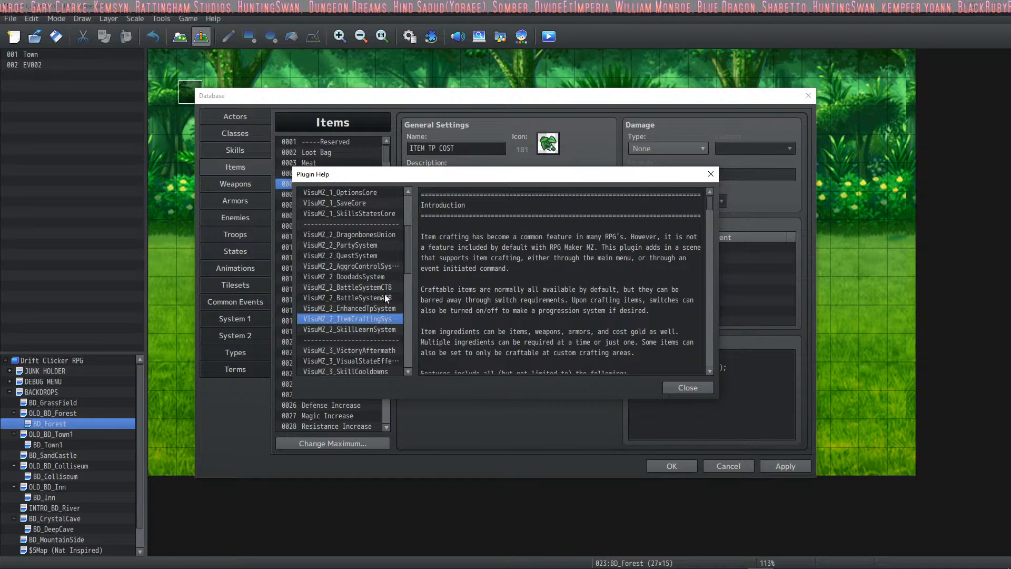
{"action": "scroll", "coordinate": [384, 289], "scroll_direction": "down", "scroll_amount": 1}
{"action": "left_click", "coordinate": [368, 317]}
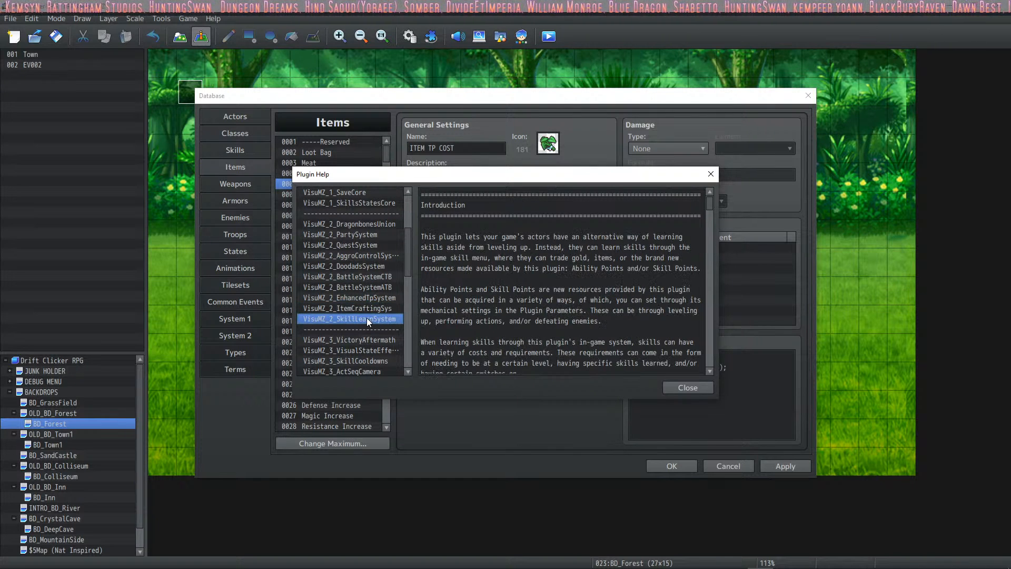
View the help for the VisuMZ_3 visual state effects plugin, return to VisuMZ_1_ItemsEquipsCore, and close the plugin help
{"action": "scroll", "coordinate": [367, 318], "scroll_direction": "down", "scroll_amount": 1}
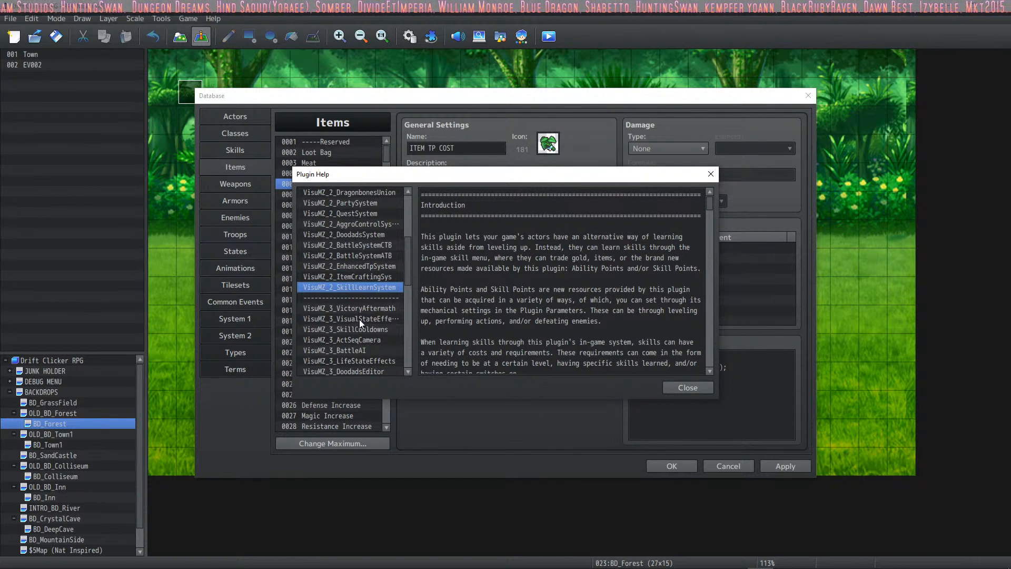
{"action": "scroll", "coordinate": [369, 336], "scroll_direction": "down", "scroll_amount": 2}
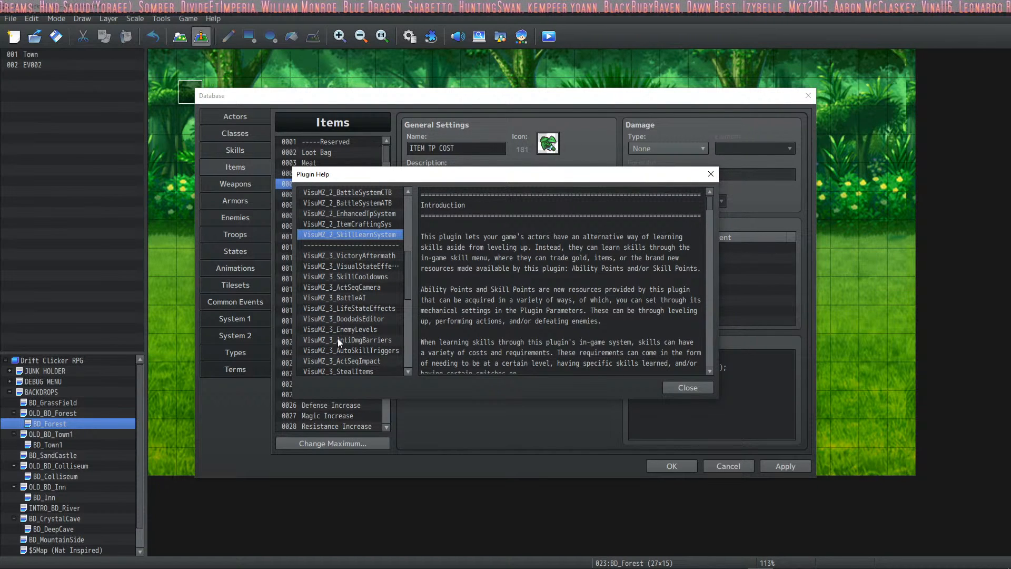
{"action": "left_click", "coordinate": [368, 288]}
{"action": "left_click", "coordinate": [378, 266]}
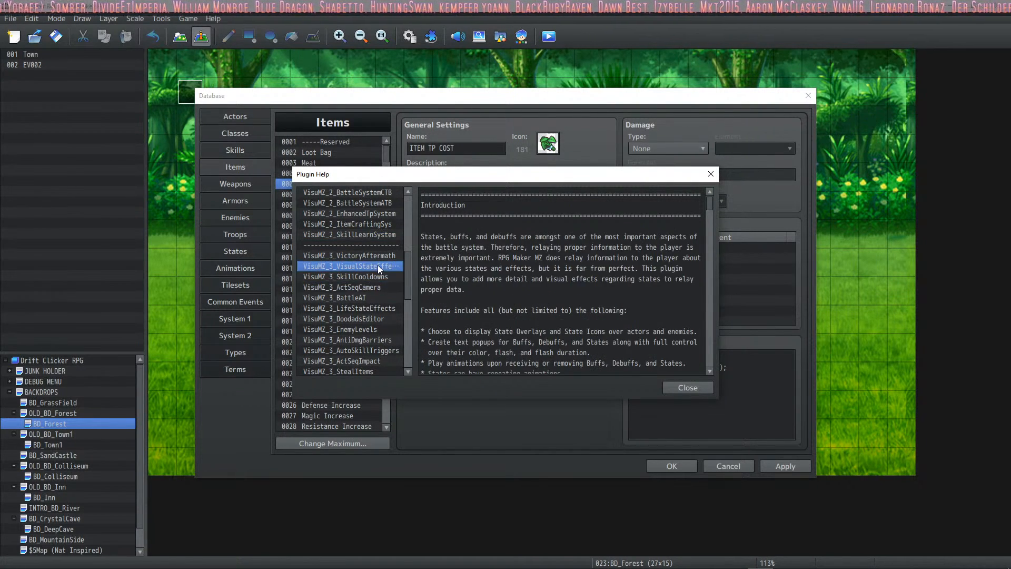
{"action": "scroll", "coordinate": [364, 346], "scroll_direction": "down", "scroll_amount": 2}
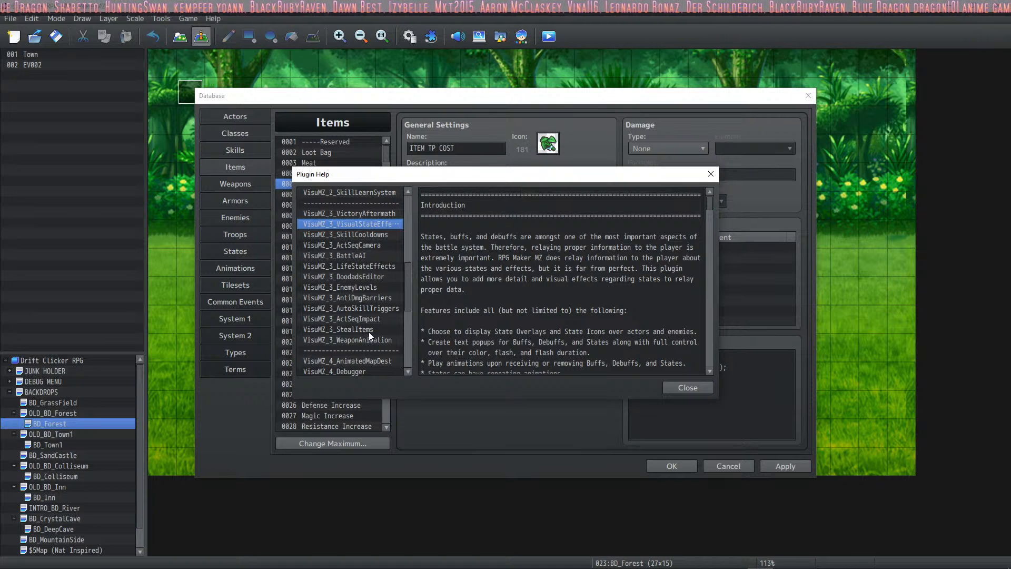
{"action": "scroll", "coordinate": [369, 319], "scroll_direction": "up", "scroll_amount": 7}
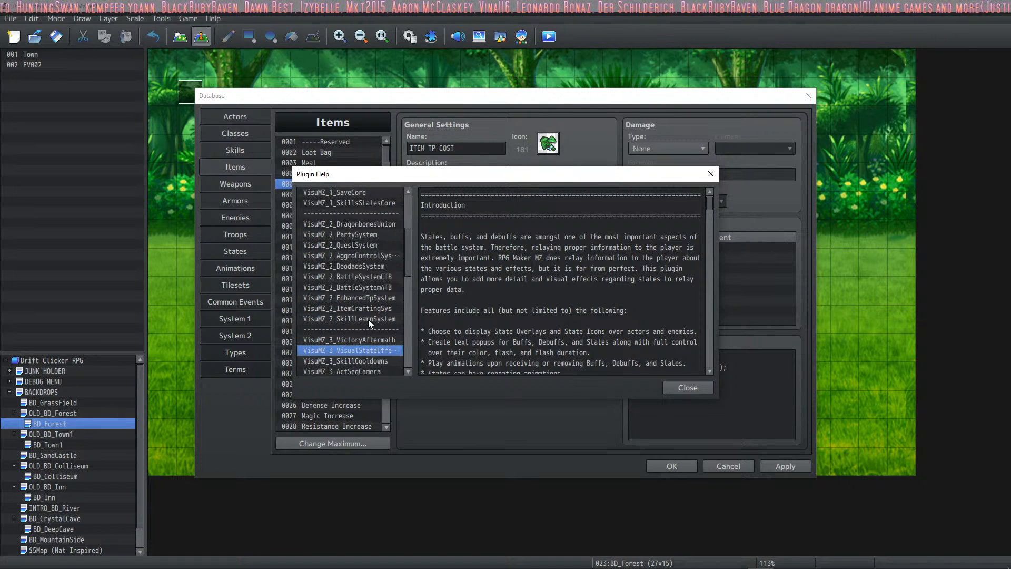
{"action": "left_click", "coordinate": [384, 235]}
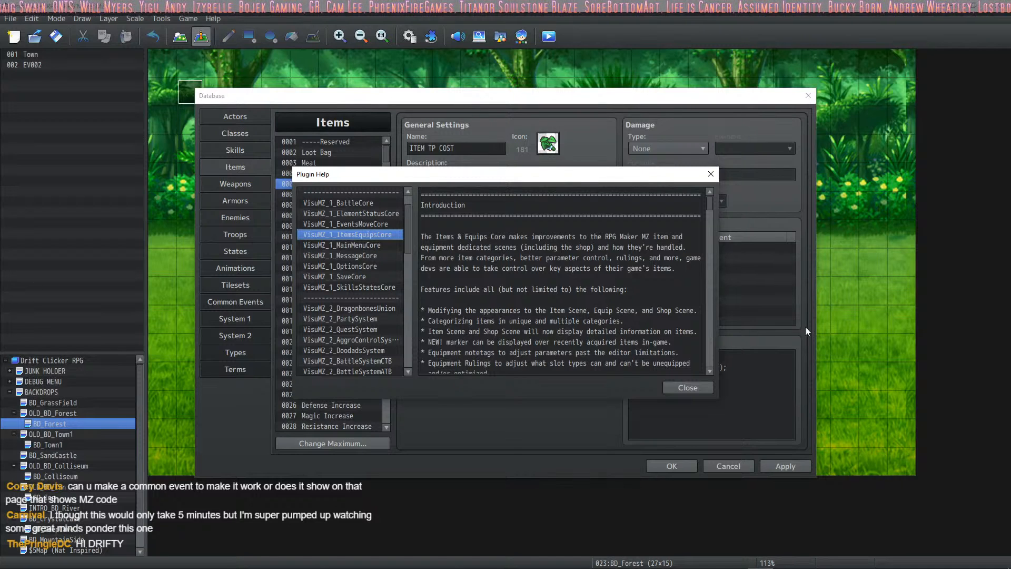
{"action": "left_click", "coordinate": [685, 387]}
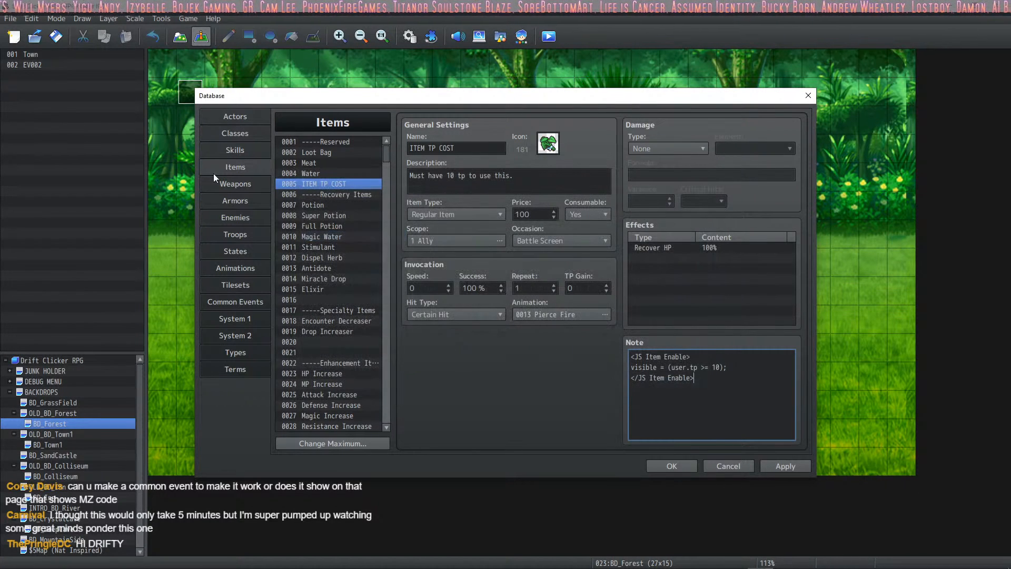
Start a Script command in the empty common event "Item: Tonic" with the line "user = BattleManager._subject;"
{"action": "left_click", "coordinate": [240, 307]}
{"action": "left_click", "coordinate": [466, 184]}
{"action": "right_click", "coordinate": [463, 185]}
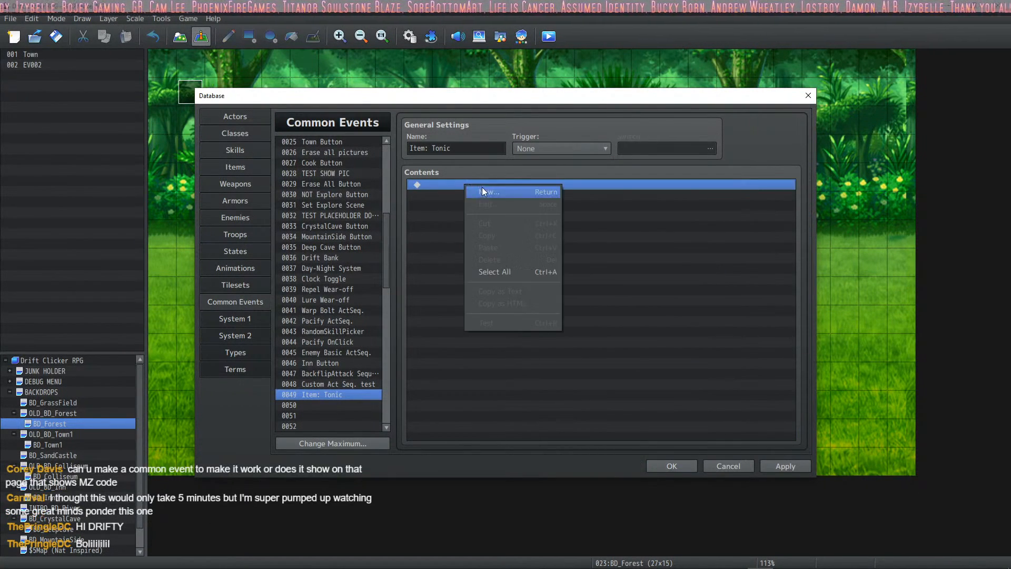
{"action": "left_click", "coordinate": [482, 188]}
{"action": "left_click", "coordinate": [673, 423]}
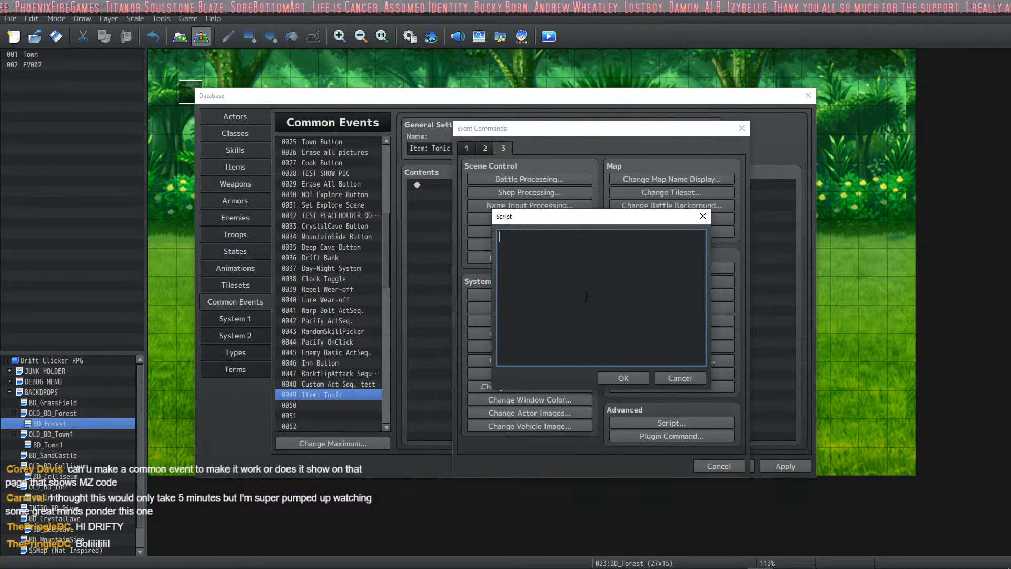
{"action": "type", "text": "user"}
{"action": "type", "text": "BattleManager."}
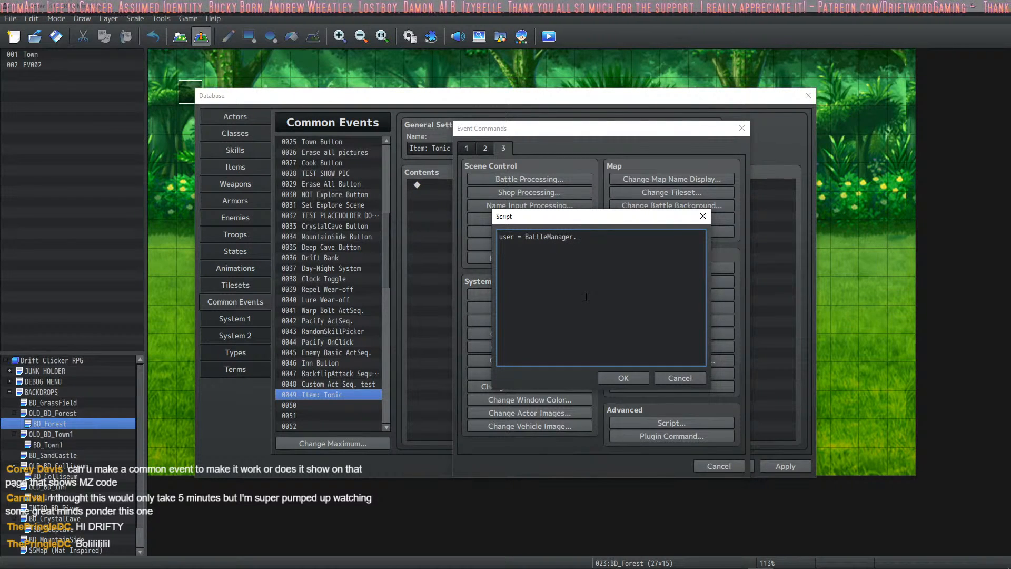
{"action": "type", "text": "_subject "}
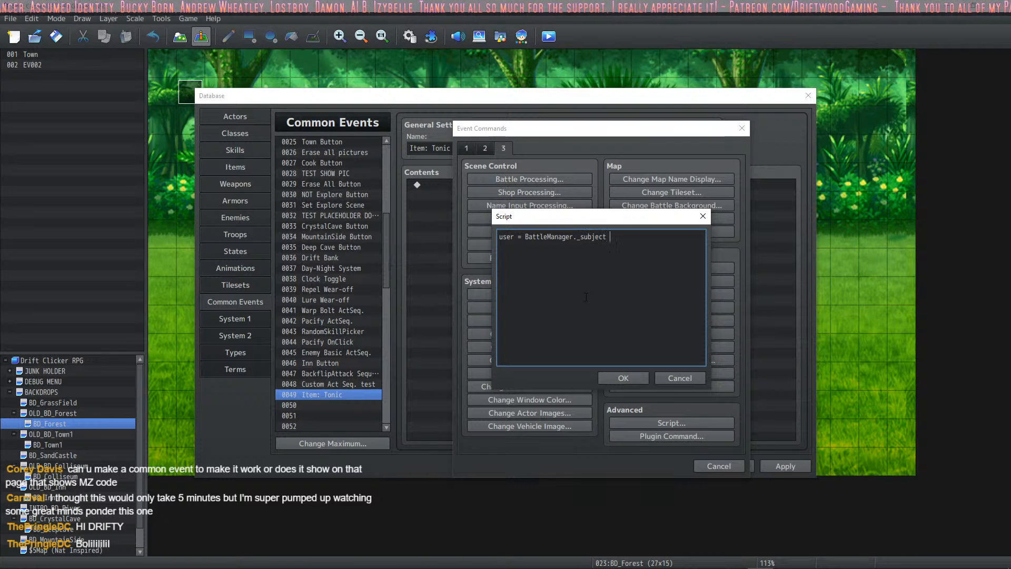
{"action": "type", "text": "tar"}
{"action": "key", "text": "BackSpace"}
{"action": "key", "text": "BackSpace"}
{"action": "key", "text": "BackSpace"}
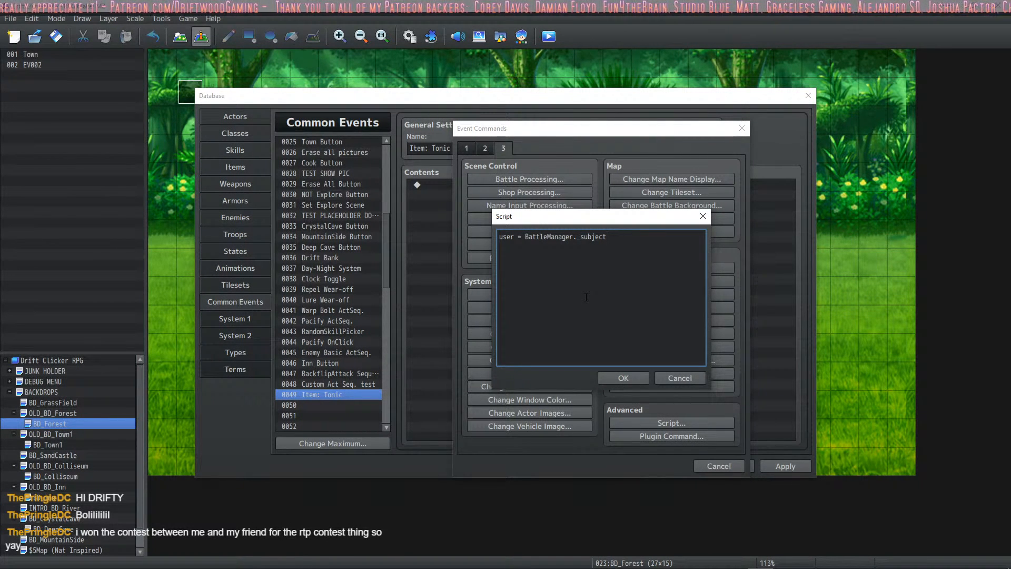
{"action": "type", "text": ";"}
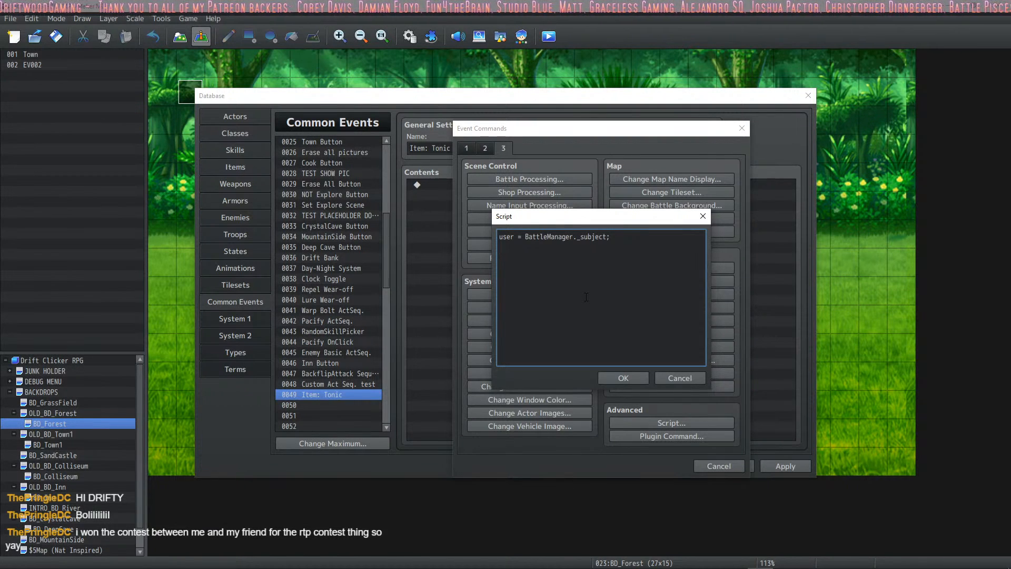
Add the script lines "target = BattleManager._target;" and "targets = BattleManager._targets;" and confirm the Script command
{"action": "type", "text": " target = "}
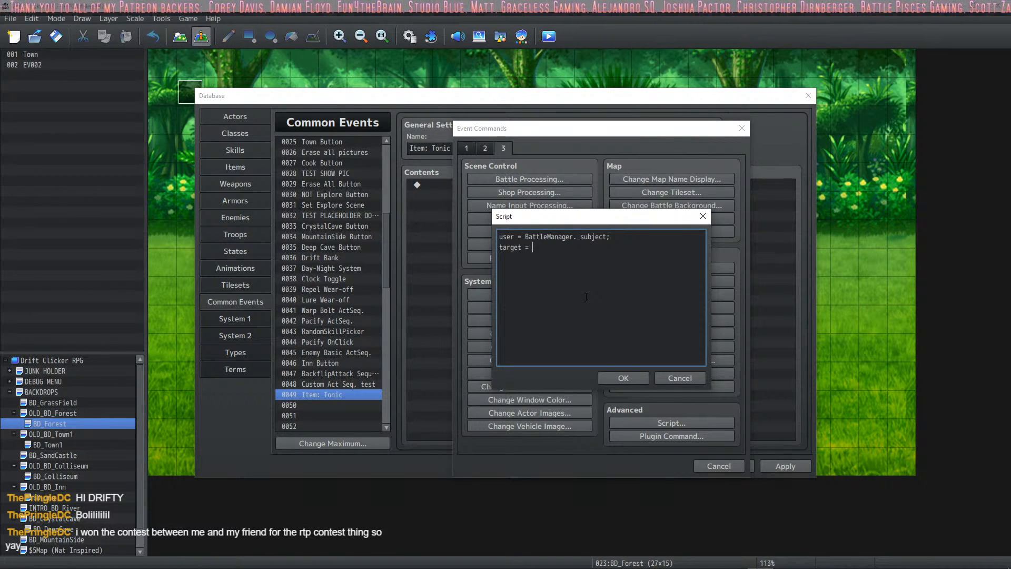
{"action": "type", "text": "BattleManager."}
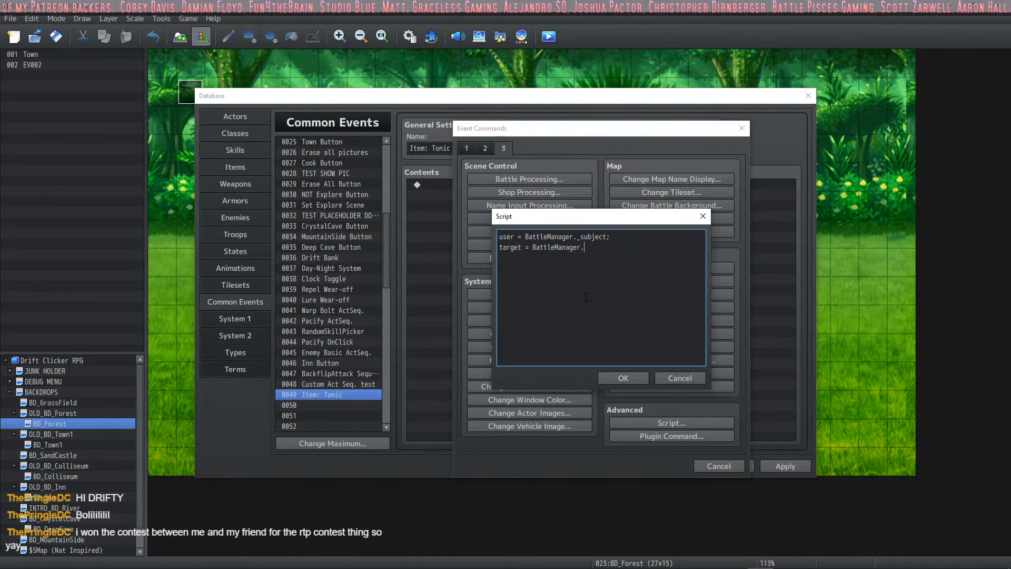
{"action": "type", "text": "_target;"}
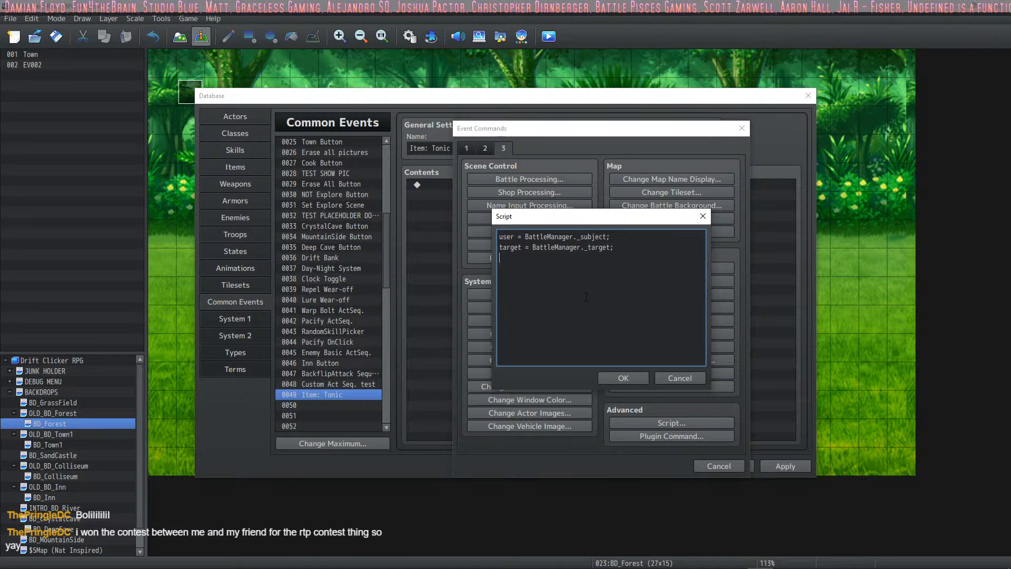
{"action": "key", "text": "Return"}
{"action": "type", "text": "targets "}
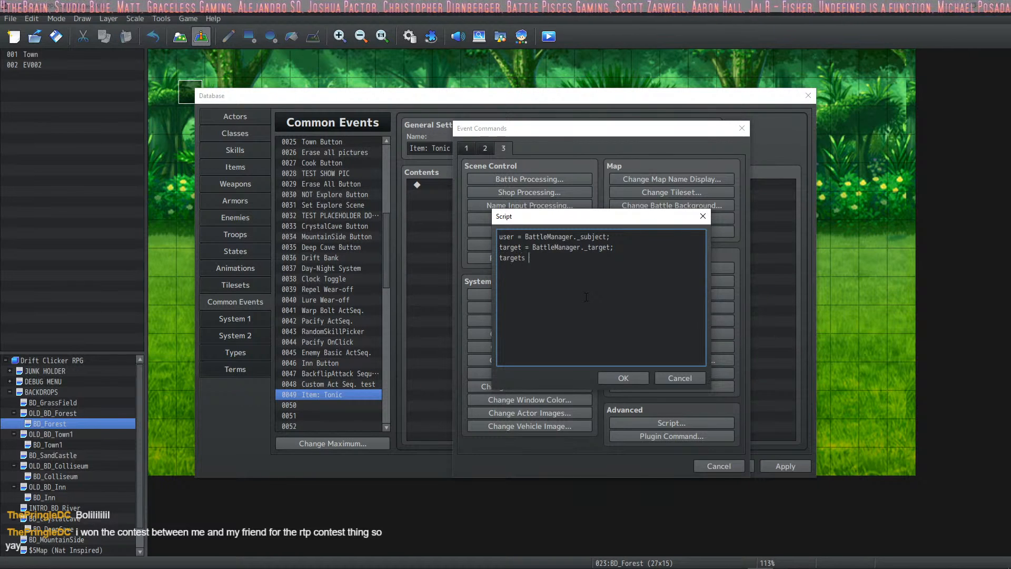
{"action": "type", "text": "= Battle"}
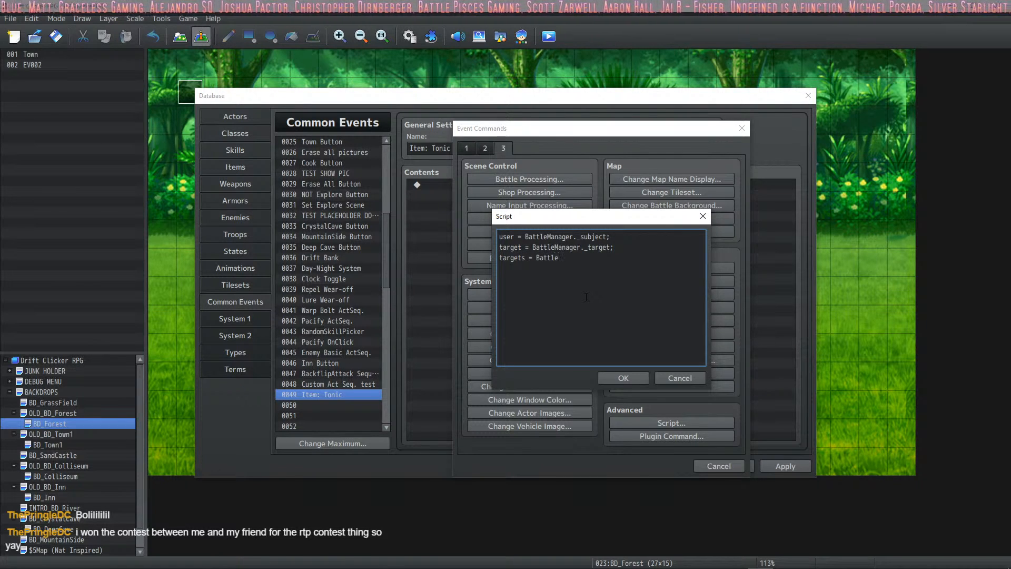
{"action": "type", "text": "Manager._"}
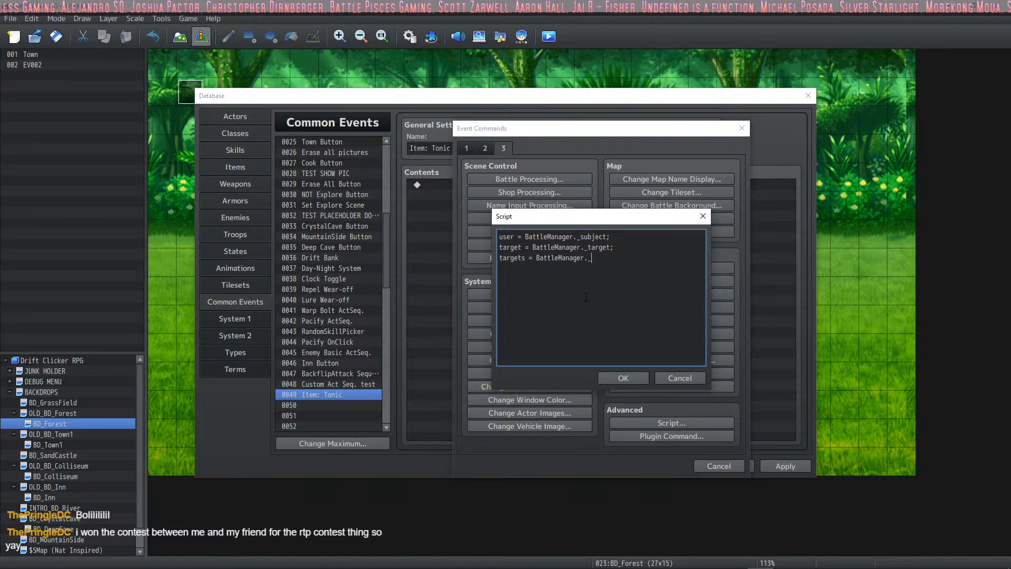
{"action": "type", "text": "targets"}
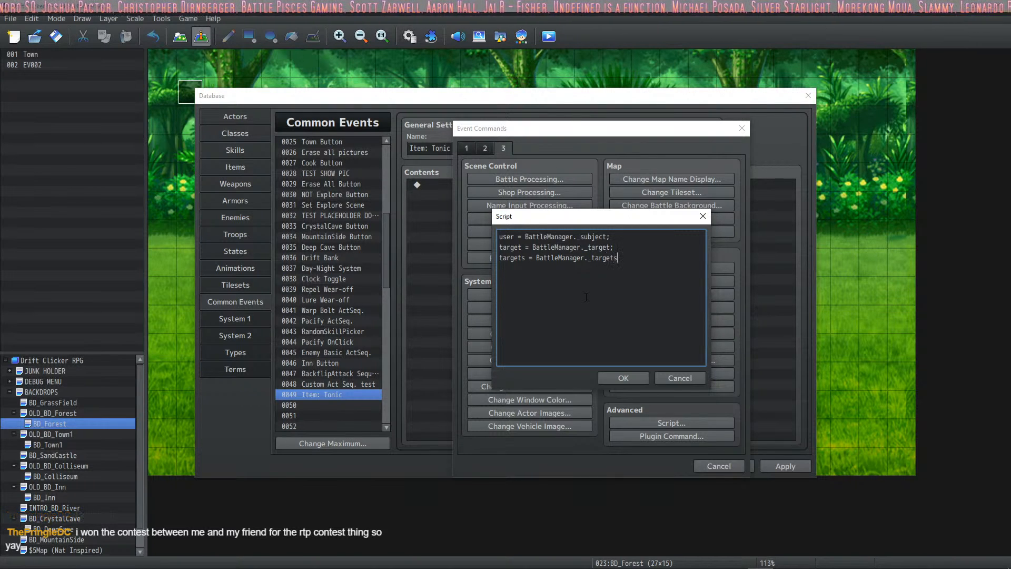
{"action": "type", "text": ";"}
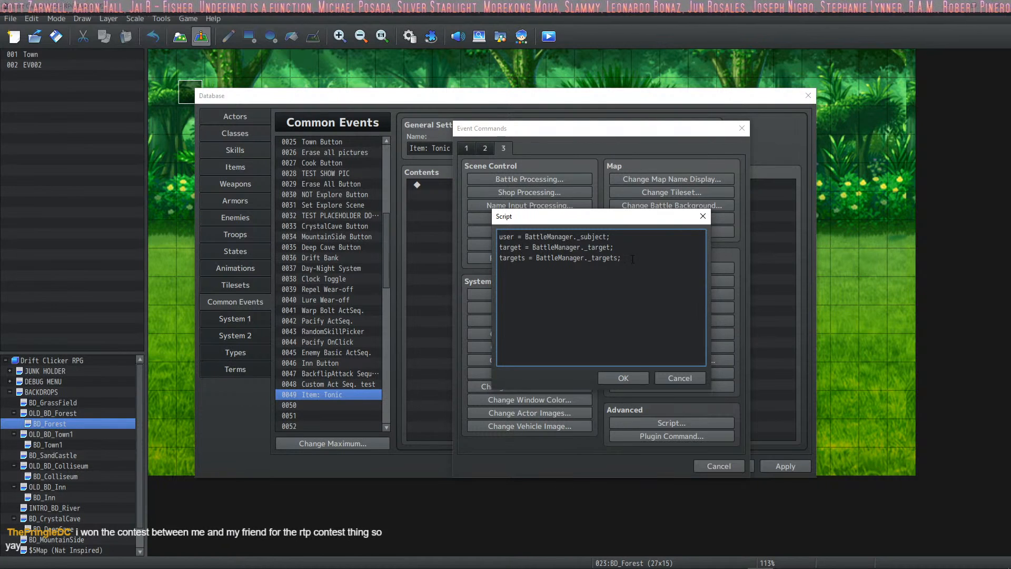
{"action": "left_click", "coordinate": [619, 379]}
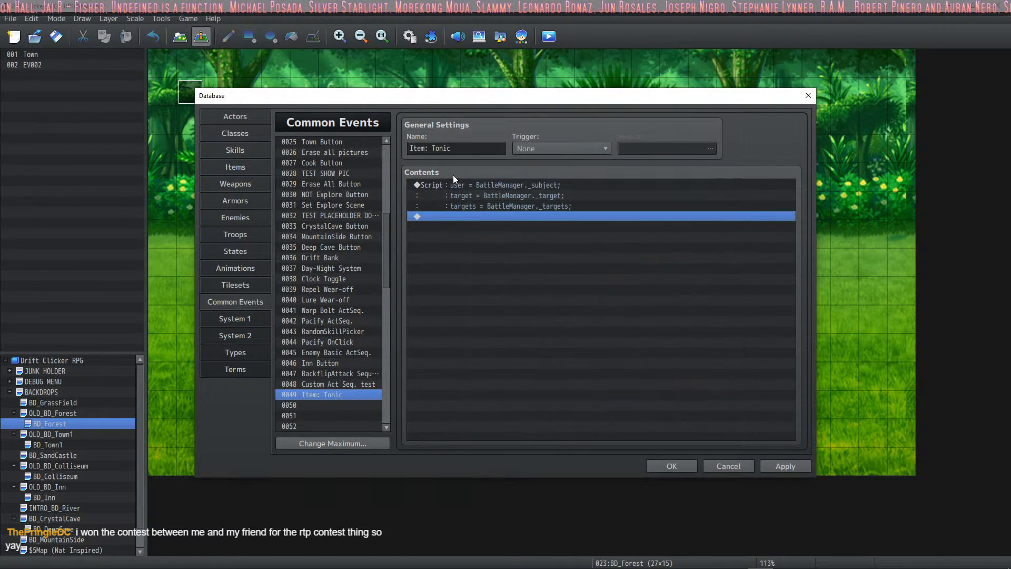
Rename common event 0049 to "Who Did it!" and apply the database changes
{"action": "left_click", "coordinate": [480, 148]}
{"action": "type", "text": "U"}
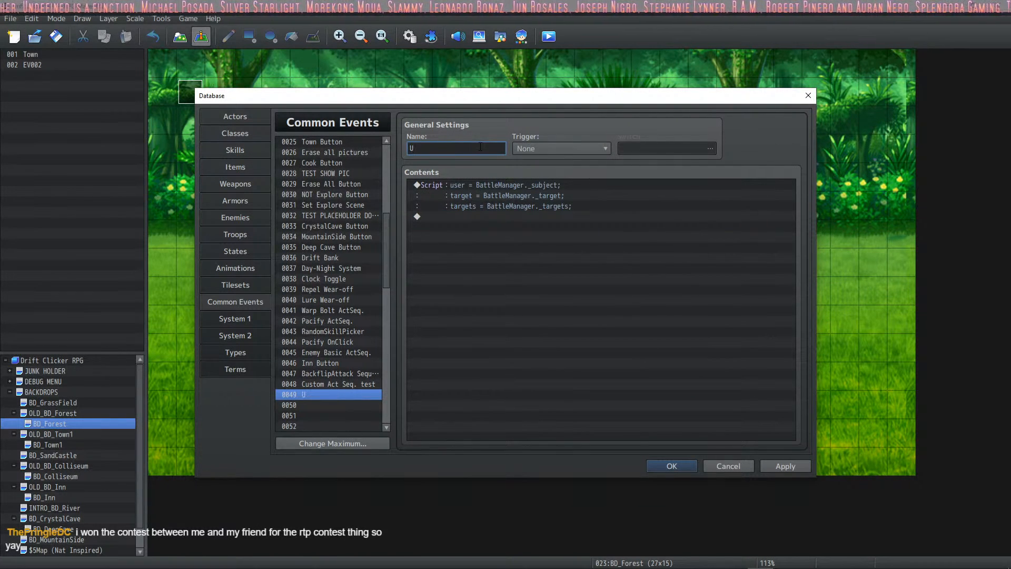
{"action": "type", "text": "Who Did it!"}
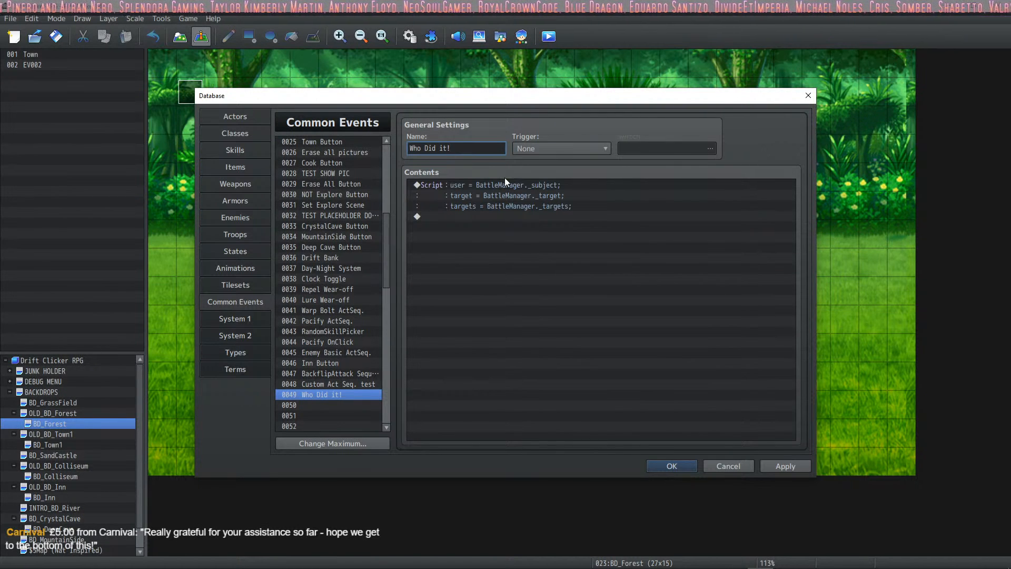
{"action": "left_click", "coordinate": [510, 194]}
{"action": "left_click", "coordinate": [791, 468]}
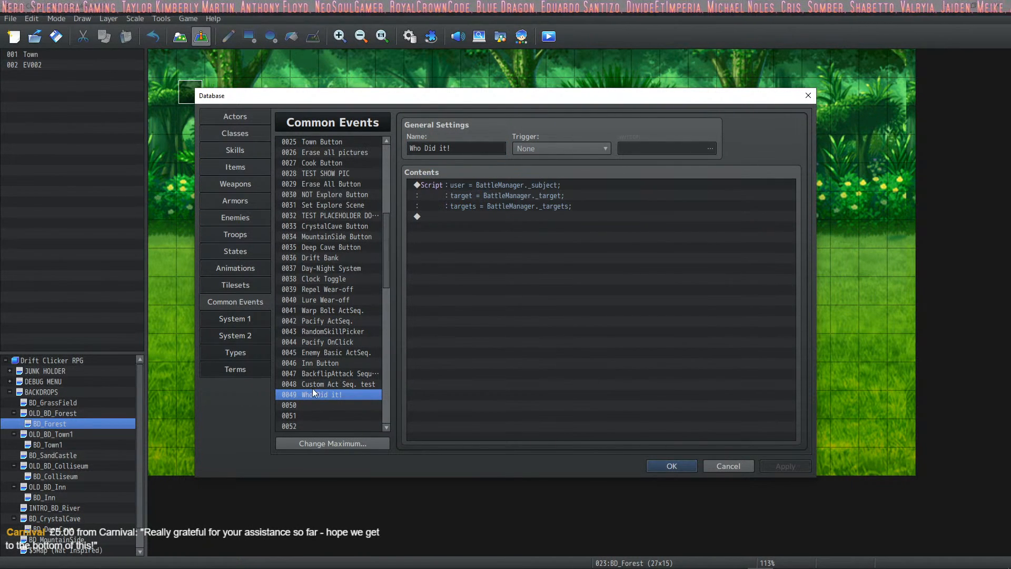
{"action": "left_click", "coordinate": [529, 185]}
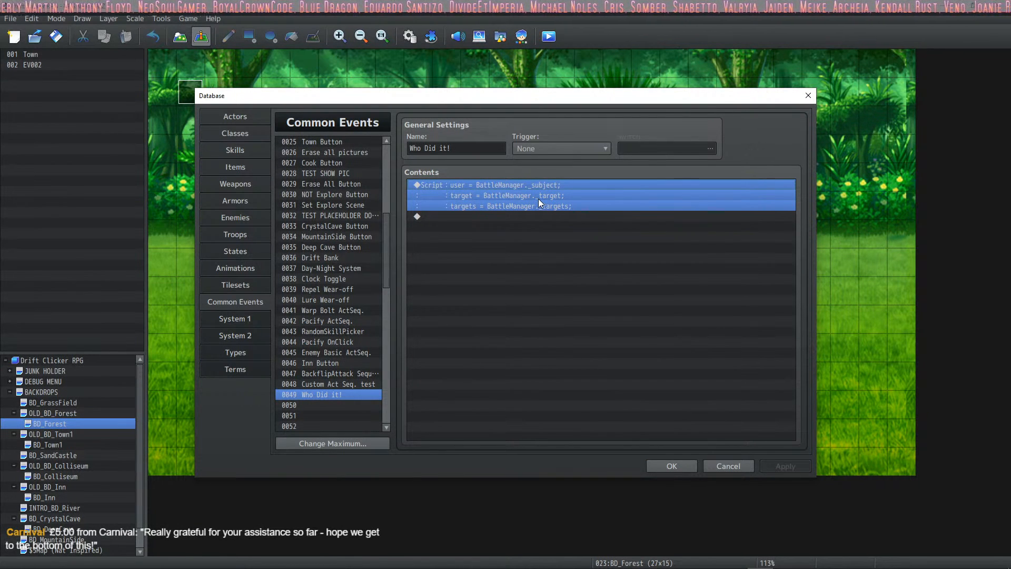
{"action": "left_click", "coordinate": [320, 405]}
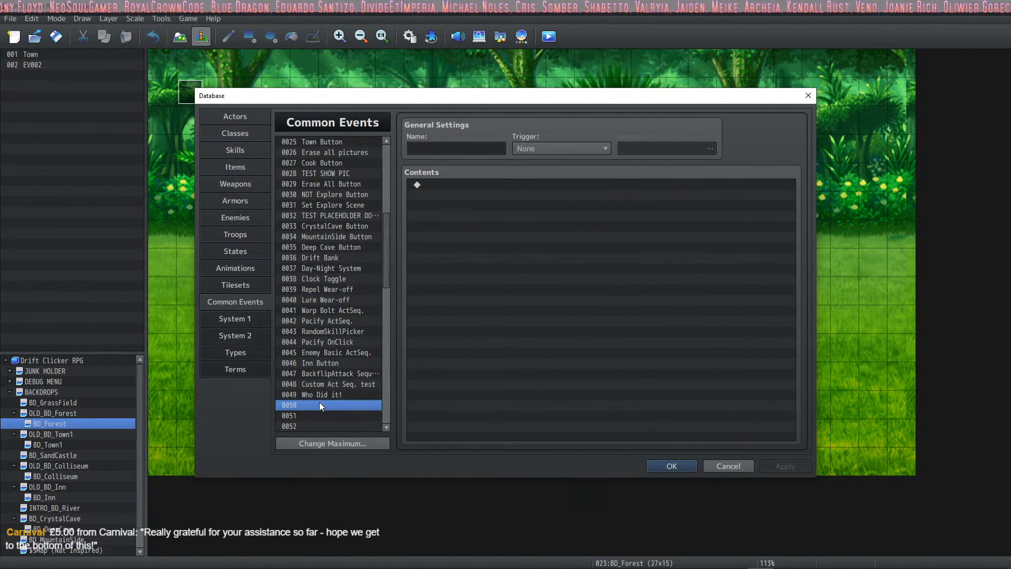
{"action": "right_click", "coordinate": [468, 207]}
{"action": "left_click", "coordinate": [500, 210]}
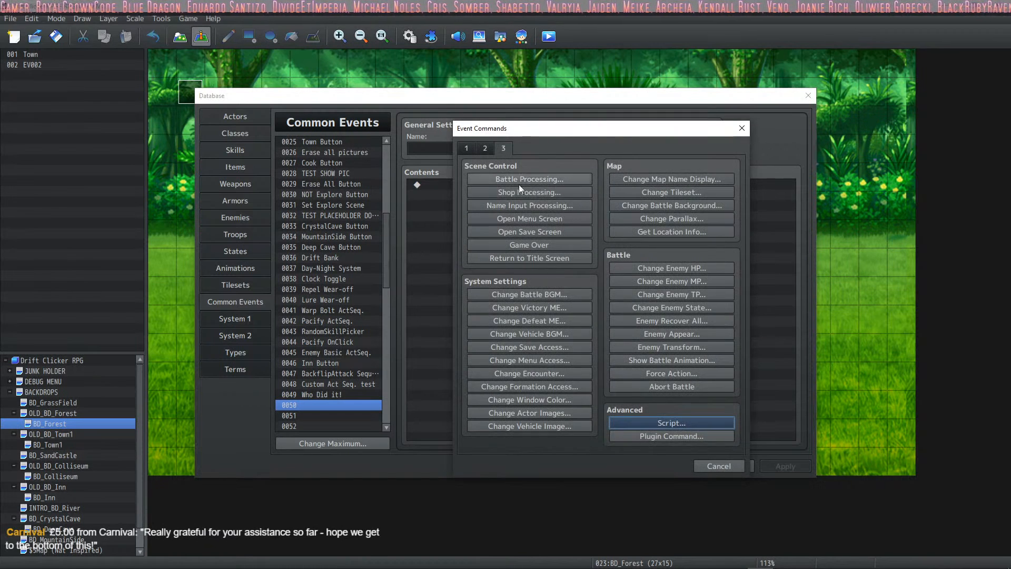
{"action": "left_click", "coordinate": [466, 148]}
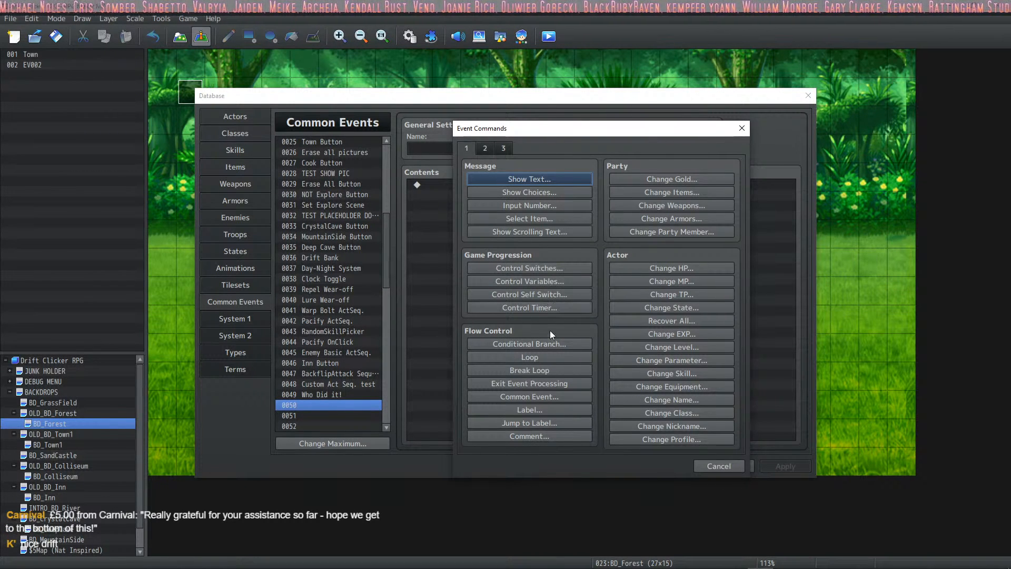
{"action": "left_click", "coordinate": [548, 344]}
{"action": "left_click", "coordinate": [543, 218]}
{"action": "left_click", "coordinate": [518, 352]}
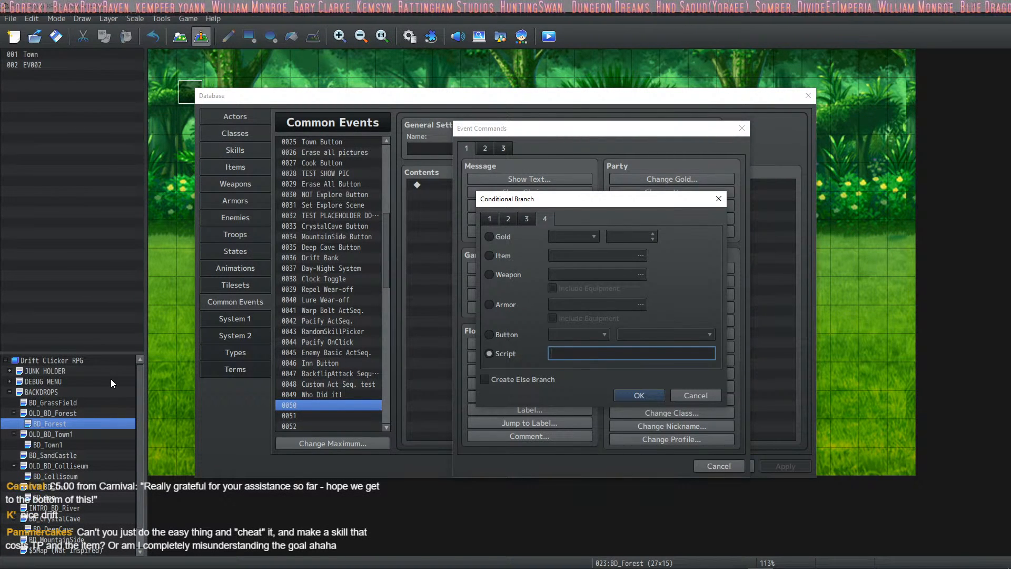
{"action": "left_click", "coordinate": [680, 394]}
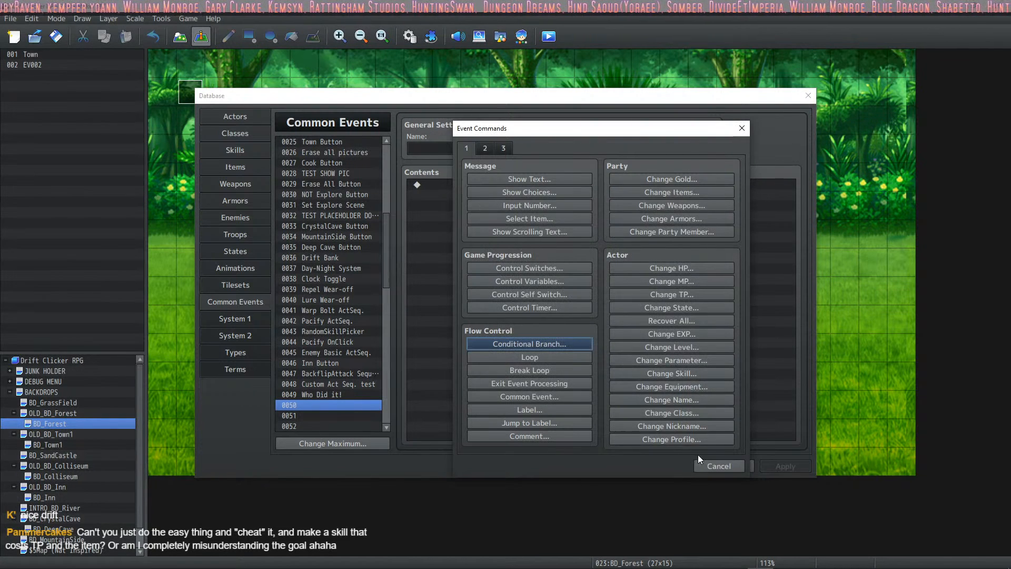
{"action": "left_click", "coordinate": [716, 465]}
Copy the line "user = BattleManager._subject;" from the Script command of common event "Who Did it!" and close the script
{"action": "left_click", "coordinate": [351, 395]}
{"action": "double_click", "coordinate": [489, 194]}
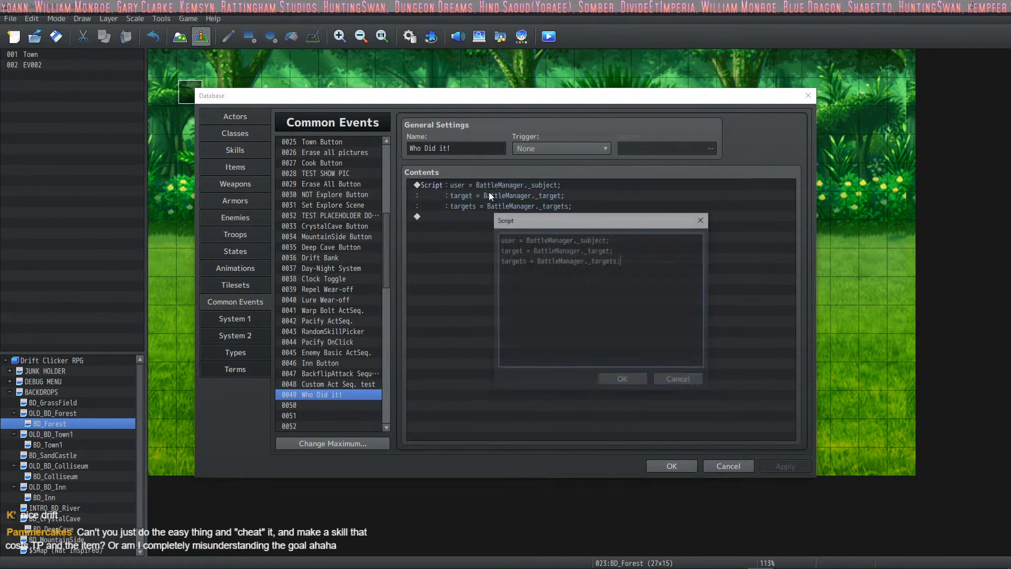
{"action": "left_click_drag", "start_coordinate": [613, 249], "coordinate": [497, 238]}
{"action": "key", "text": "ctrl+c"}
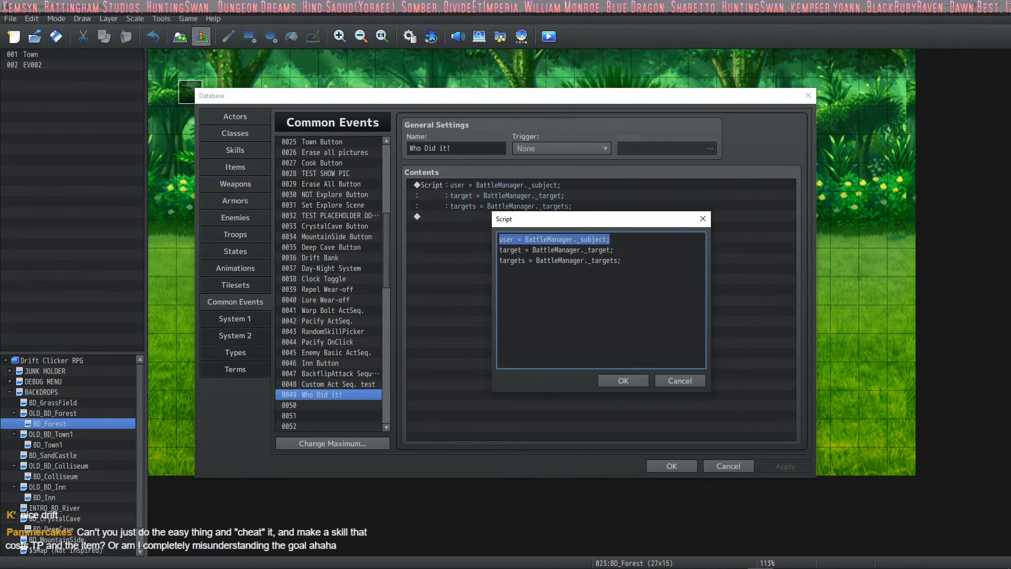
{"action": "left_click", "coordinate": [612, 380]}
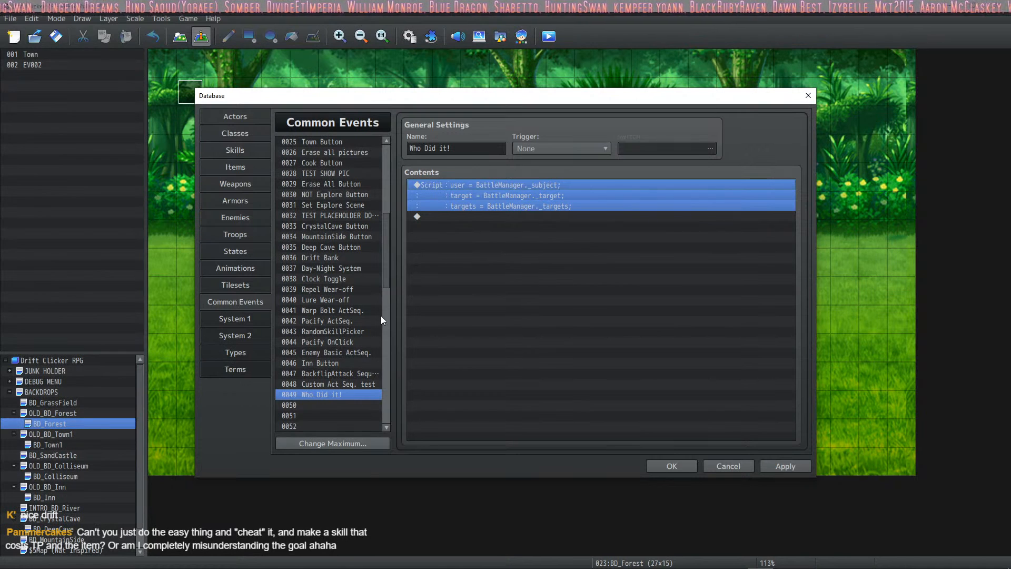
Start a Conditional Branch in empty common event 0050 with the copied line "user = BattleManager._subject;" as its script condition
{"action": "left_click", "coordinate": [314, 404]}
{"action": "left_click", "coordinate": [473, 200]}
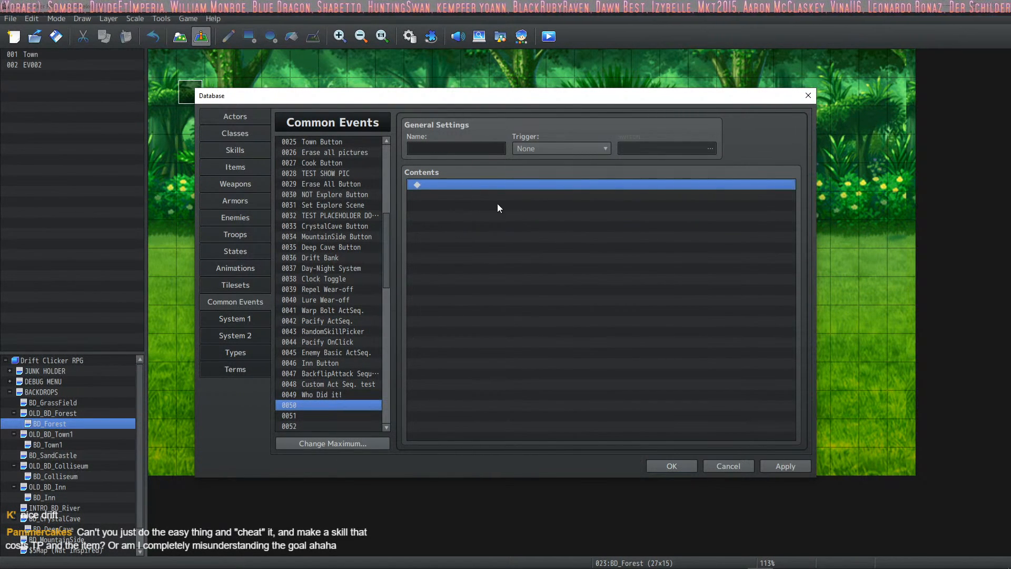
{"action": "right_click", "coordinate": [496, 195]}
{"action": "left_click", "coordinate": [524, 198]}
{"action": "left_click", "coordinate": [522, 343]}
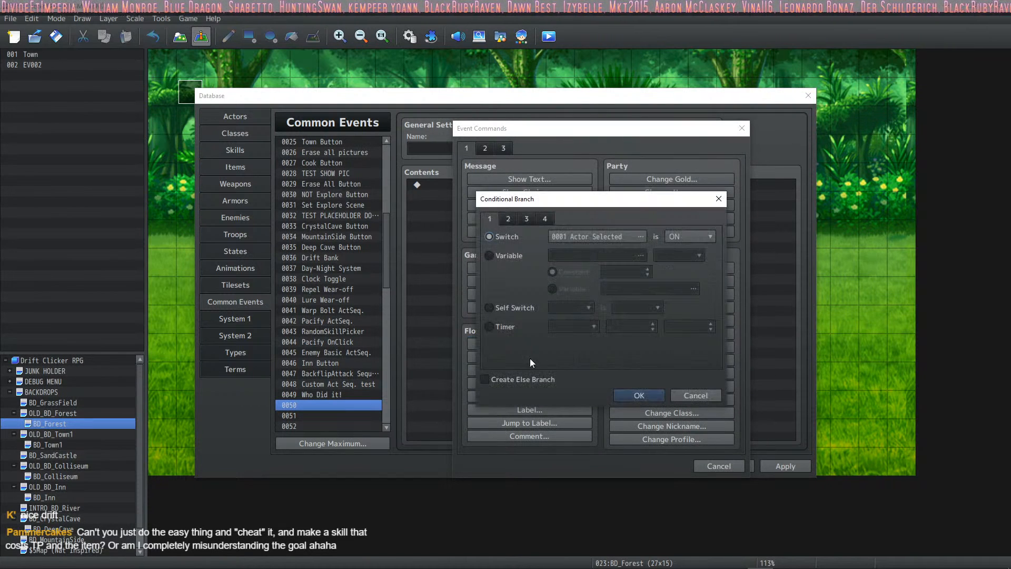
{"action": "left_click", "coordinate": [544, 219]}
{"action": "left_click", "coordinate": [506, 354]}
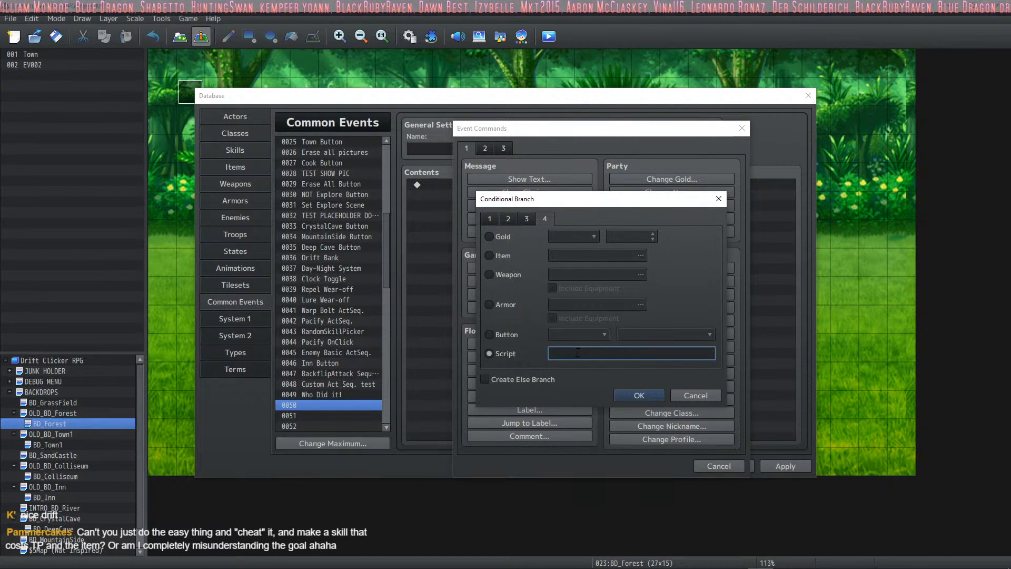
{"action": "key", "text": "ctrl+v"}
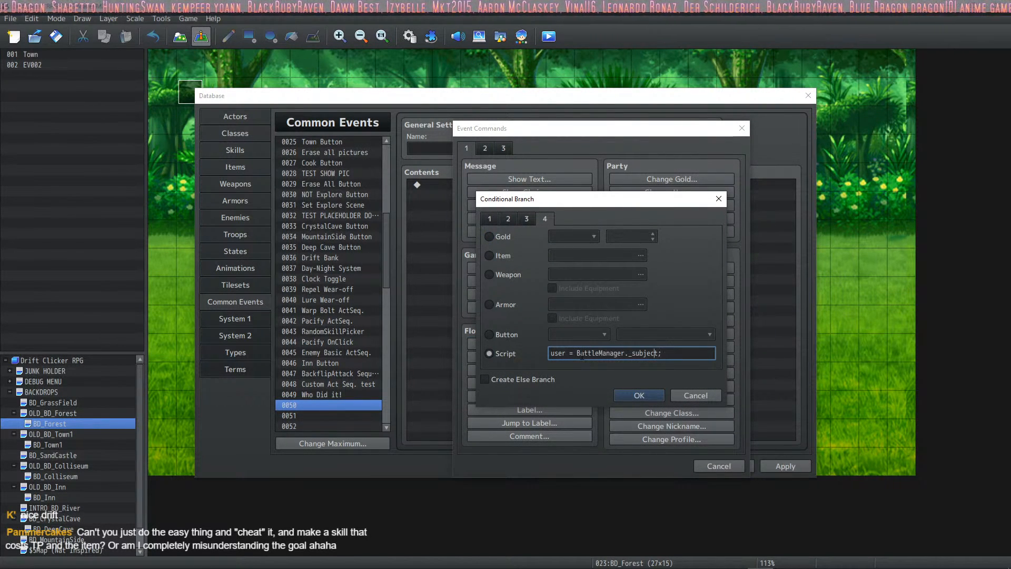
Change the script condition to "BattleManager._subject.tp >= 10;", include an Else branch, confirm the Conditional Branch and apply the changes
{"action": "key", "text": "BackSpace"}
{"action": "key", "text": "BackSpace"}
{"action": "key", "text": "BackSpace"}
{"action": "key", "text": "BackSpace"}
{"action": "key", "text": "BackSpace"}
{"action": "key", "text": "BackSpace"}
{"action": "key", "text": "BackSpace"}
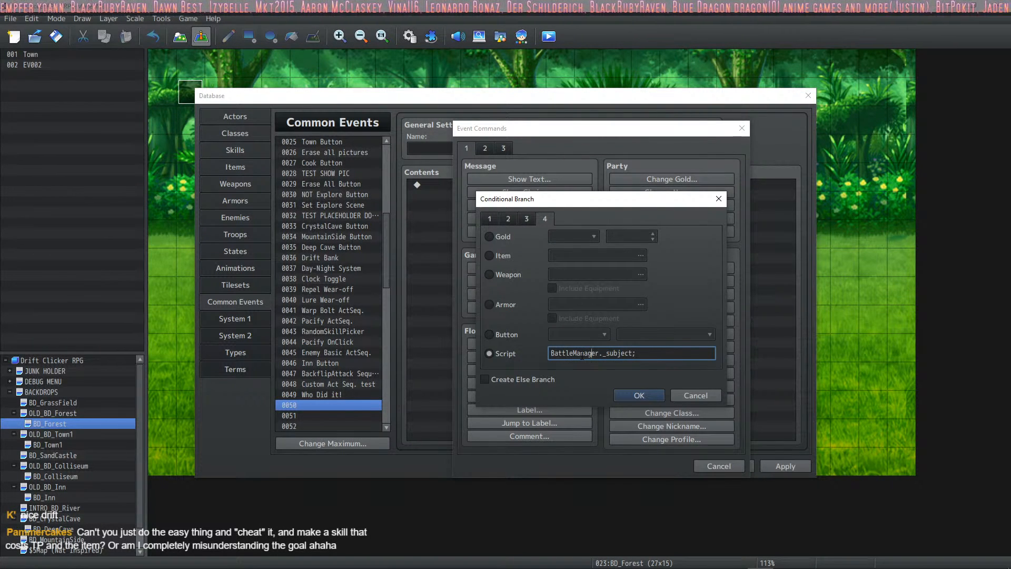
{"action": "type", "text": ".tp >="}
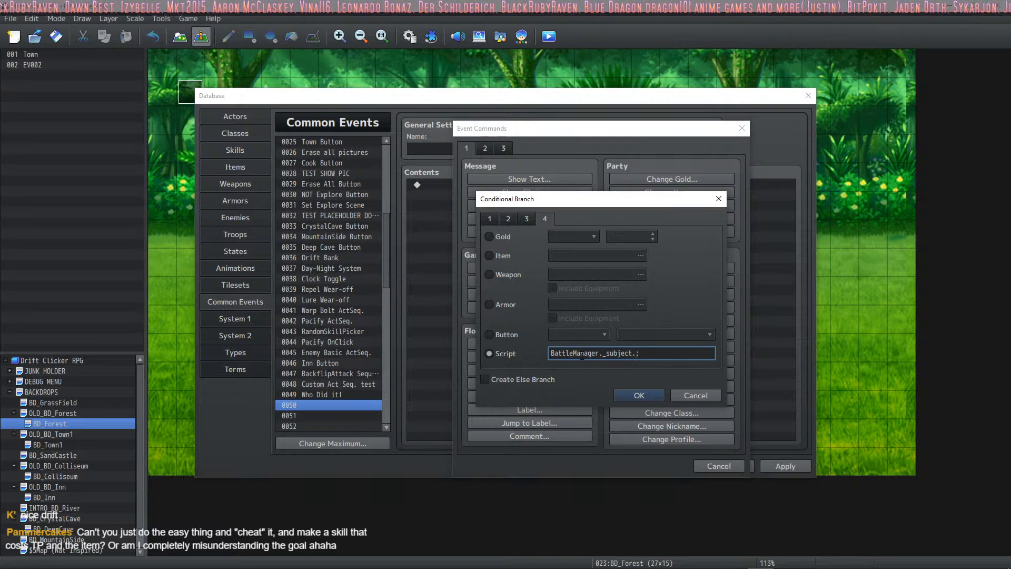
{"action": "type", "text": " 10"}
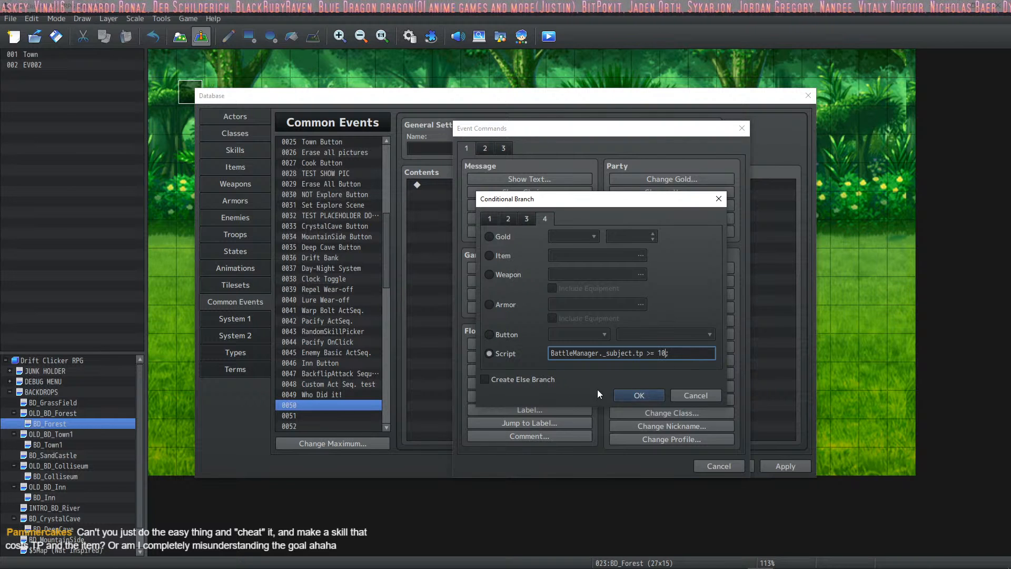
{"action": "left_click", "coordinate": [485, 379]}
{"action": "left_click", "coordinate": [640, 396]}
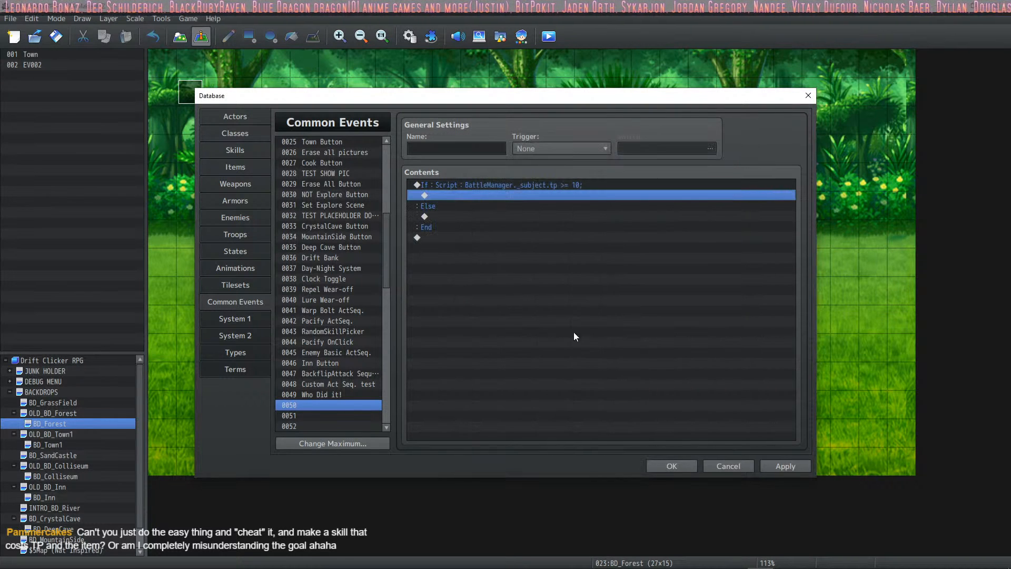
{"action": "left_click", "coordinate": [784, 466]}
{"action": "left_click", "coordinate": [481, 196]}
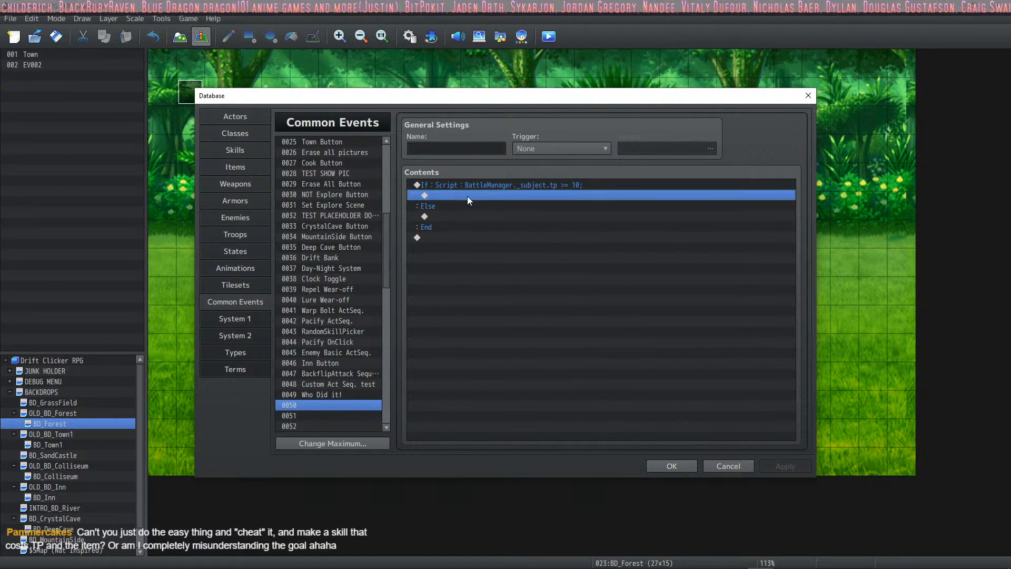
{"action": "right_click", "coordinate": [484, 195]}
{"action": "left_click", "coordinate": [462, 198]}
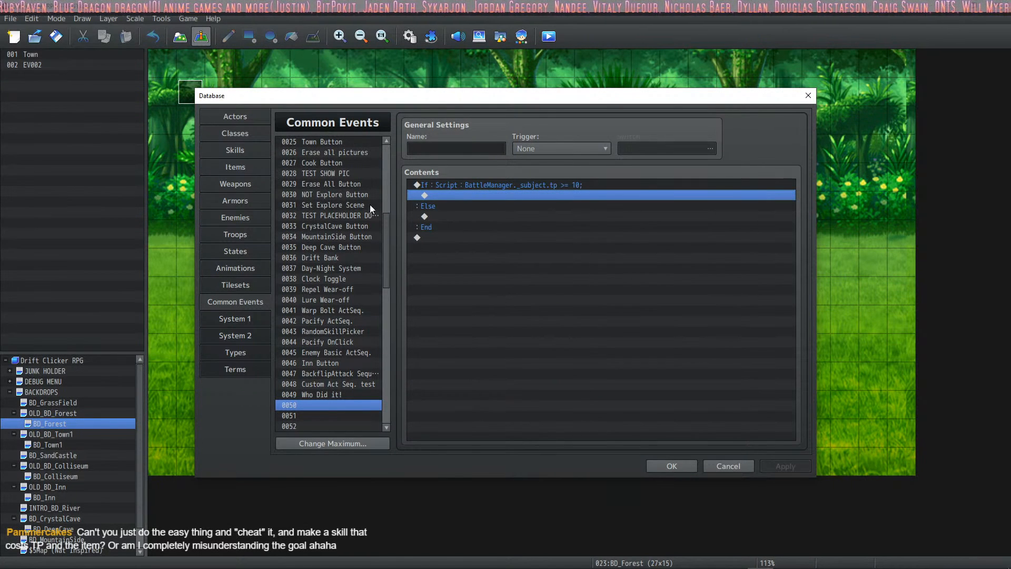
Delete the 100% HP recovery effect from the item ITEM TP COST and apply the change
{"action": "left_click", "coordinate": [249, 167]}
{"action": "left_click", "coordinate": [671, 246]}
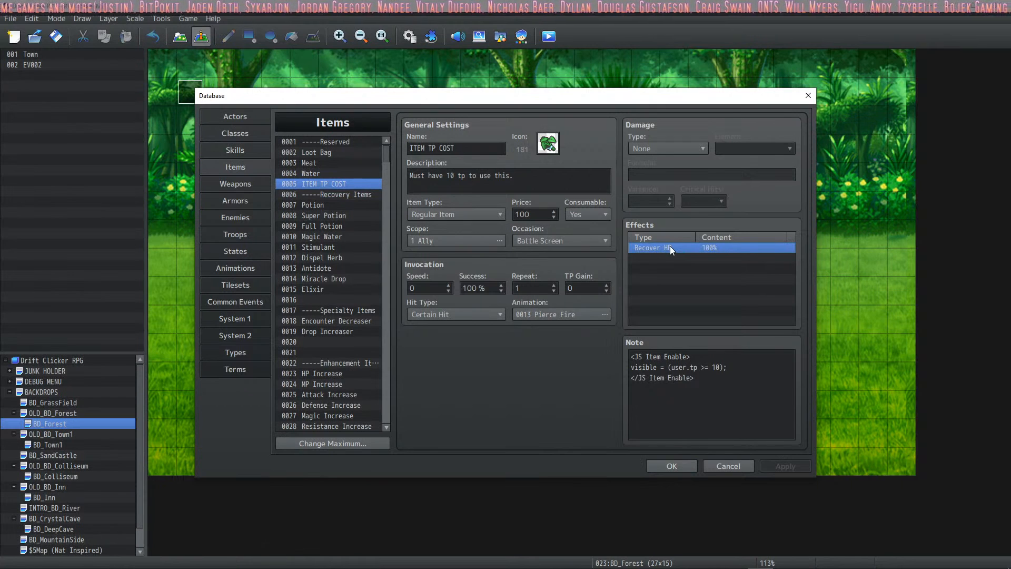
{"action": "key", "text": "Delete"}
{"action": "left_click", "coordinate": [794, 466]}
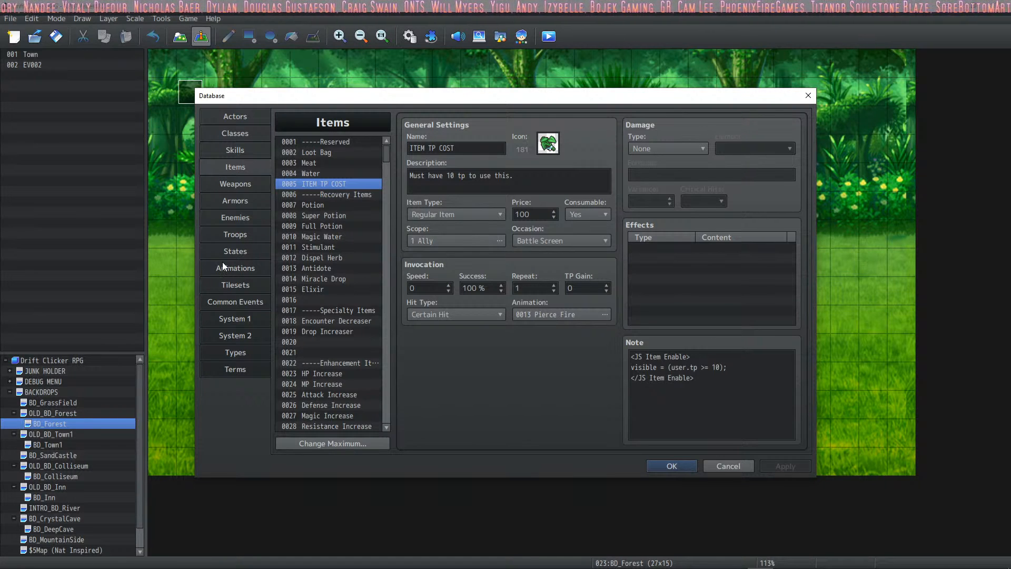
Add a Change Items command to the Else branch of common event 0050 that increases ITEM TP COST by 1, and apply
{"action": "left_click", "coordinate": [238, 303]}
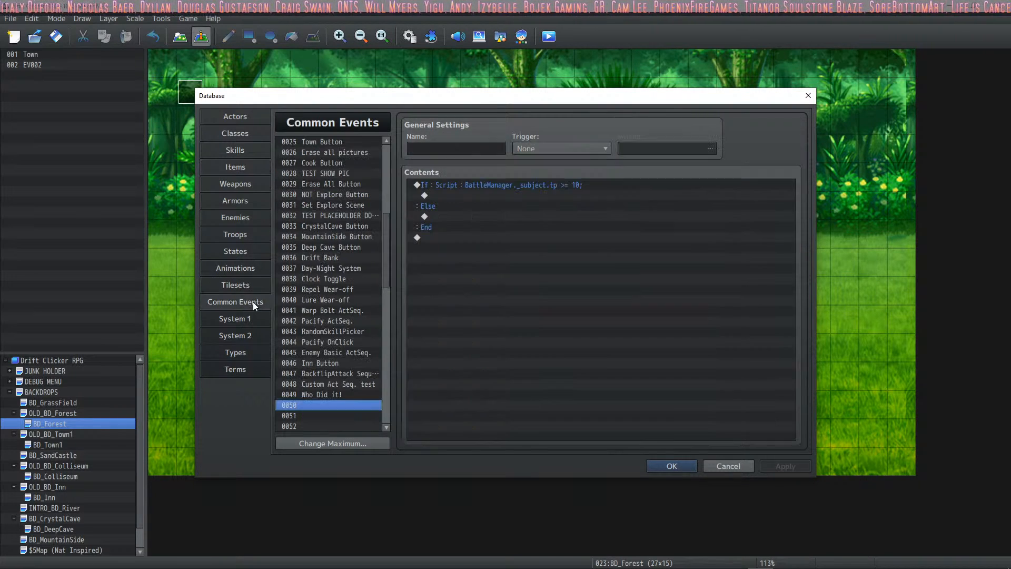
{"action": "left_click", "coordinate": [463, 216]}
{"action": "right_click", "coordinate": [463, 216]}
{"action": "left_click", "coordinate": [482, 220]}
{"action": "left_click", "coordinate": [655, 192]}
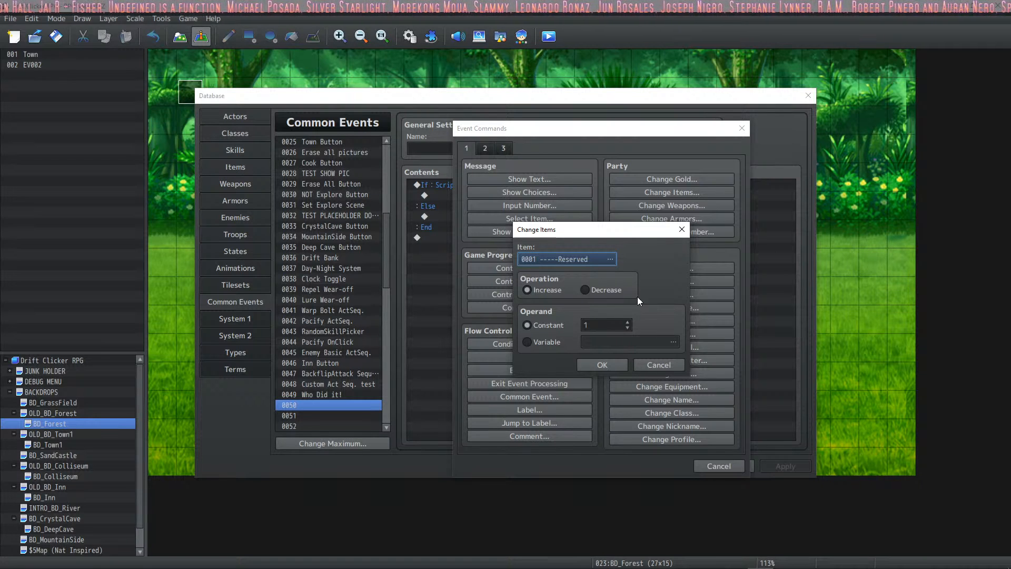
{"action": "left_click", "coordinate": [608, 259]}
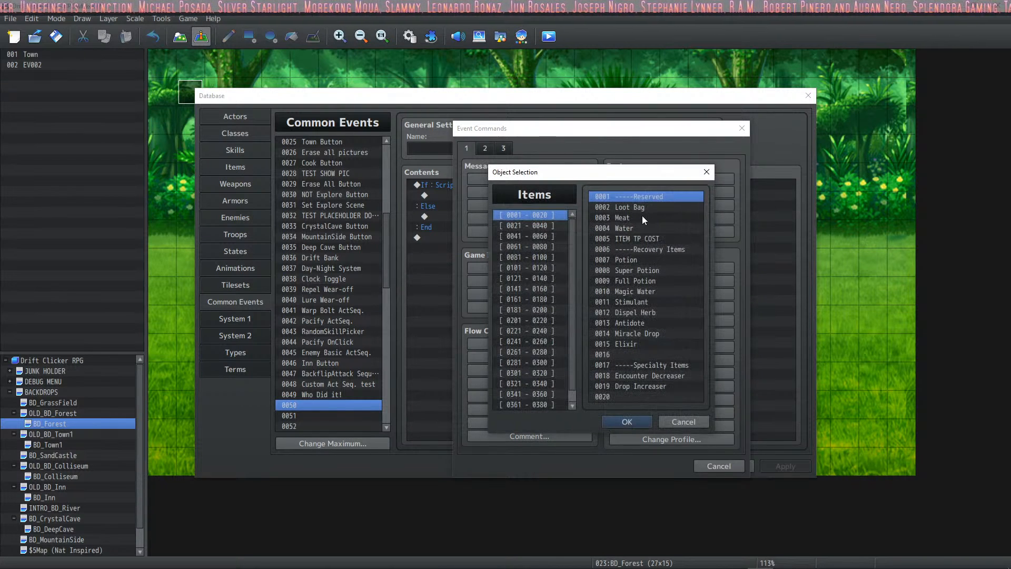
{"action": "left_click", "coordinate": [637, 239]}
{"action": "left_click", "coordinate": [627, 421]}
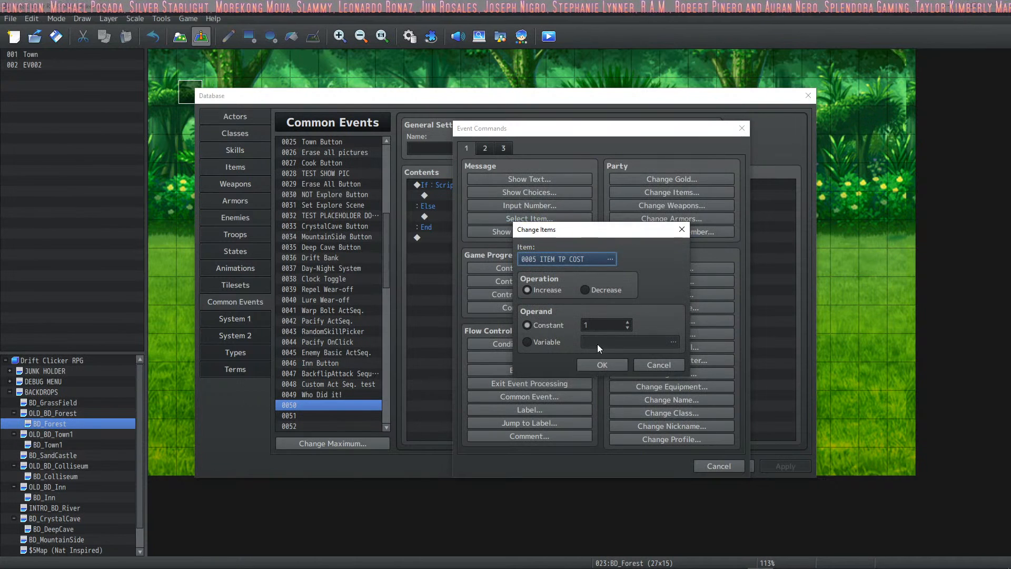
{"action": "left_click", "coordinate": [594, 364]}
{"action": "left_click", "coordinate": [541, 187]}
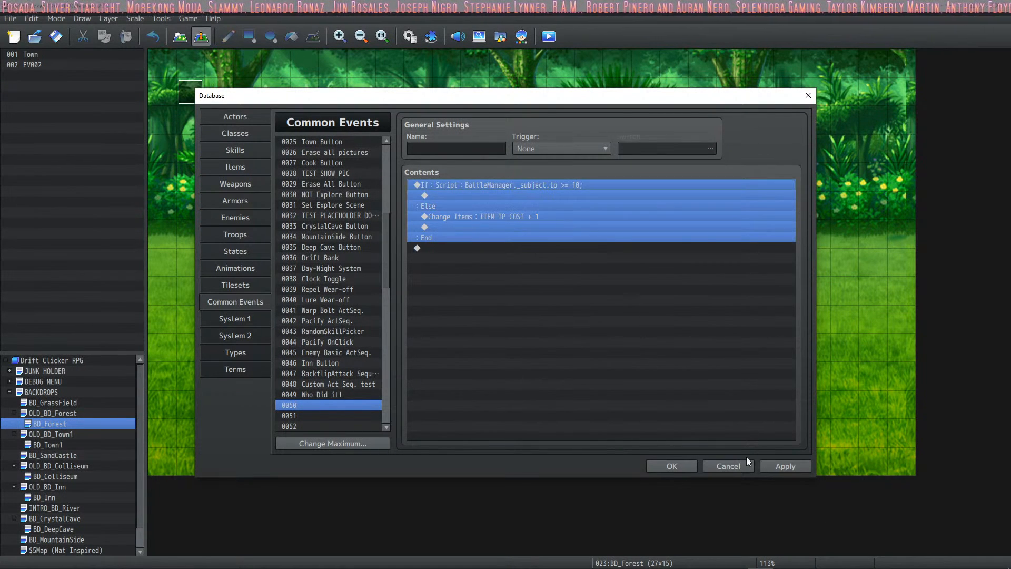
{"action": "left_click", "coordinate": [785, 466]}
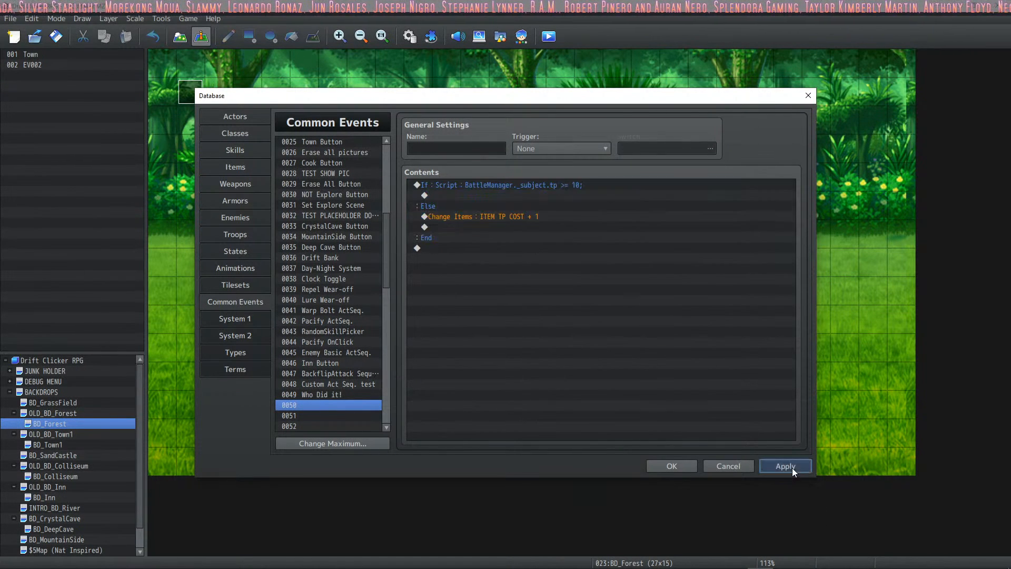
Start a Change HP command inside the If branch of common event 0050
{"action": "left_click", "coordinate": [529, 195]}
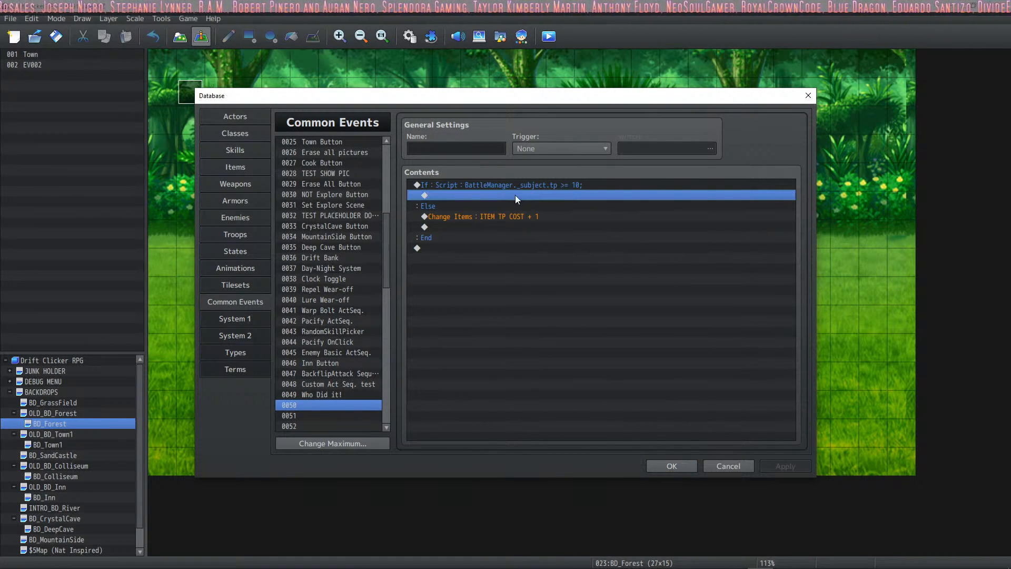
{"action": "right_click", "coordinate": [504, 199]}
{"action": "left_click", "coordinate": [510, 201]}
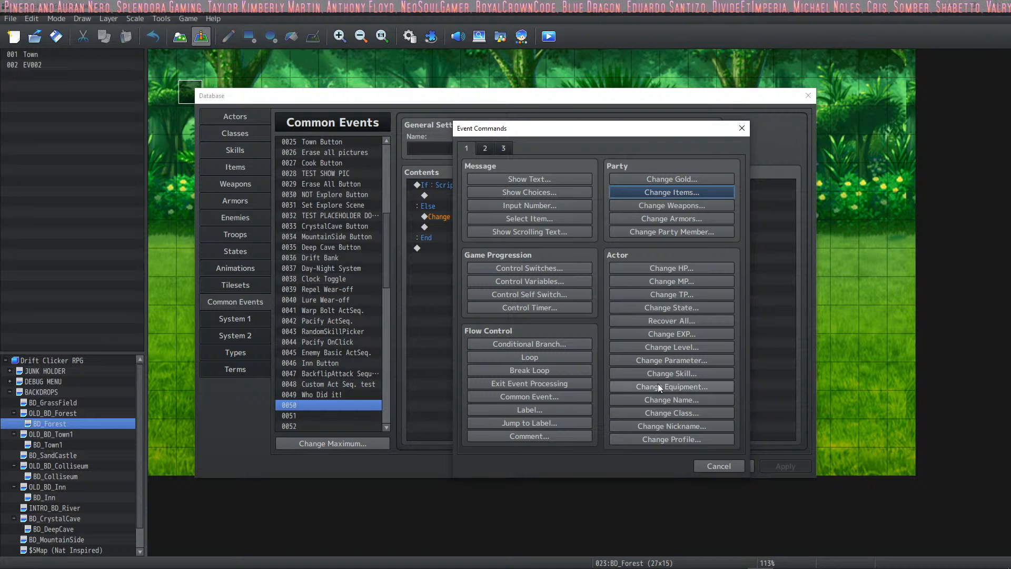
{"action": "left_click", "coordinate": [693, 268]}
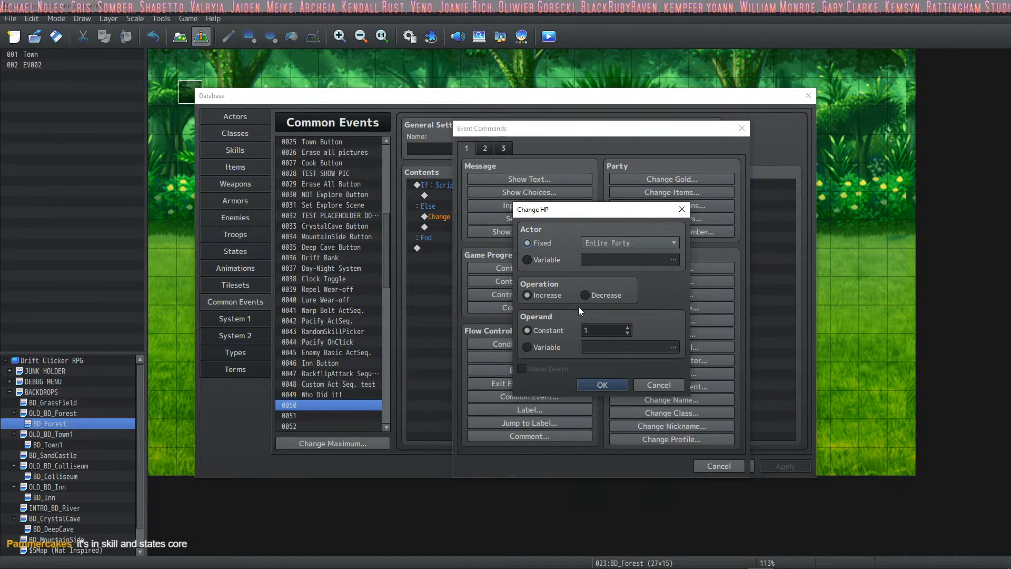
Examine the fixed and variable actor options of the Change HP command, keeping Entire Party as the target
{"action": "left_click", "coordinate": [671, 241]}
{"action": "left_click", "coordinate": [671, 241]}
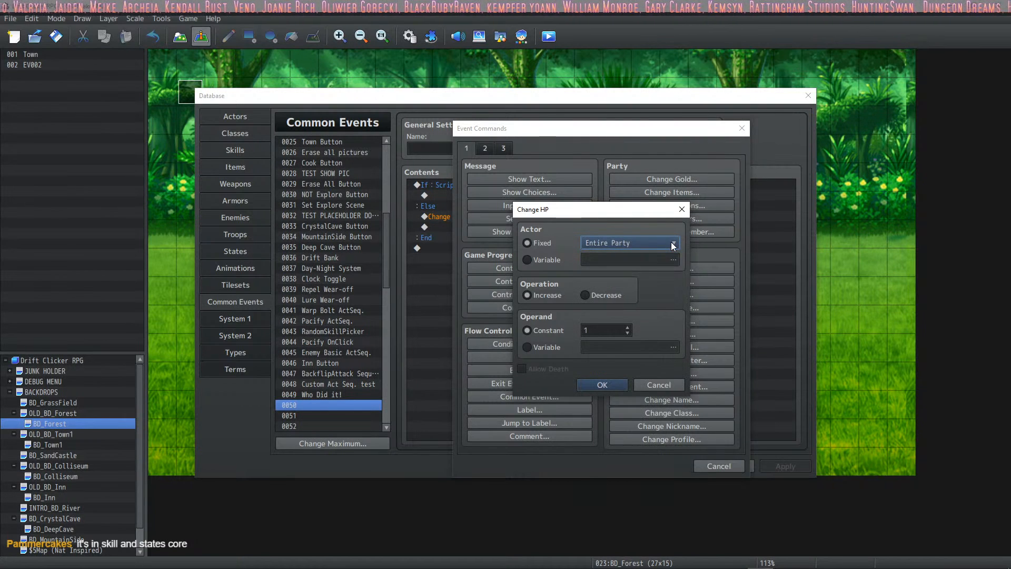
{"action": "left_click", "coordinate": [673, 244]}
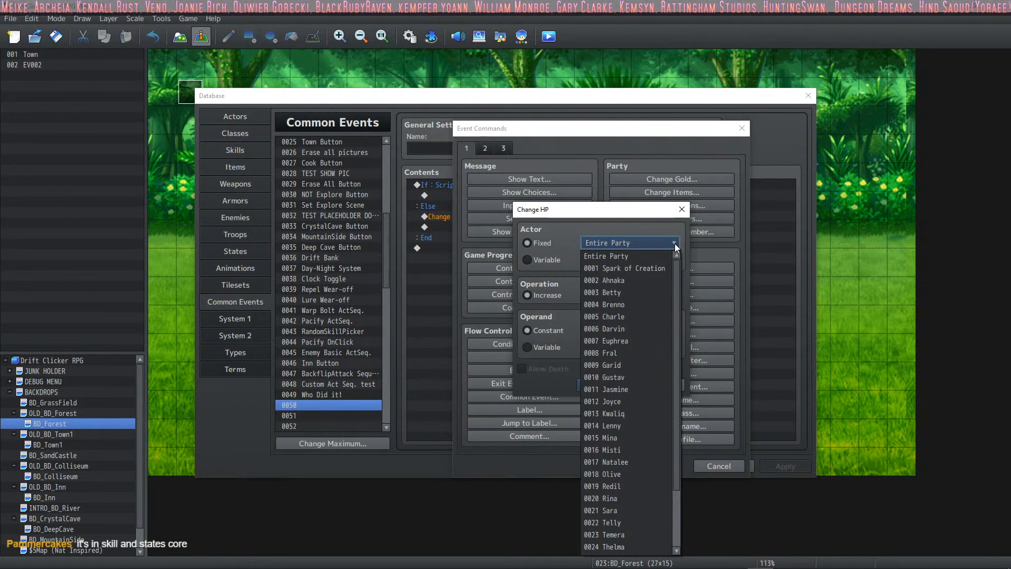
{"action": "left_click", "coordinate": [675, 244]}
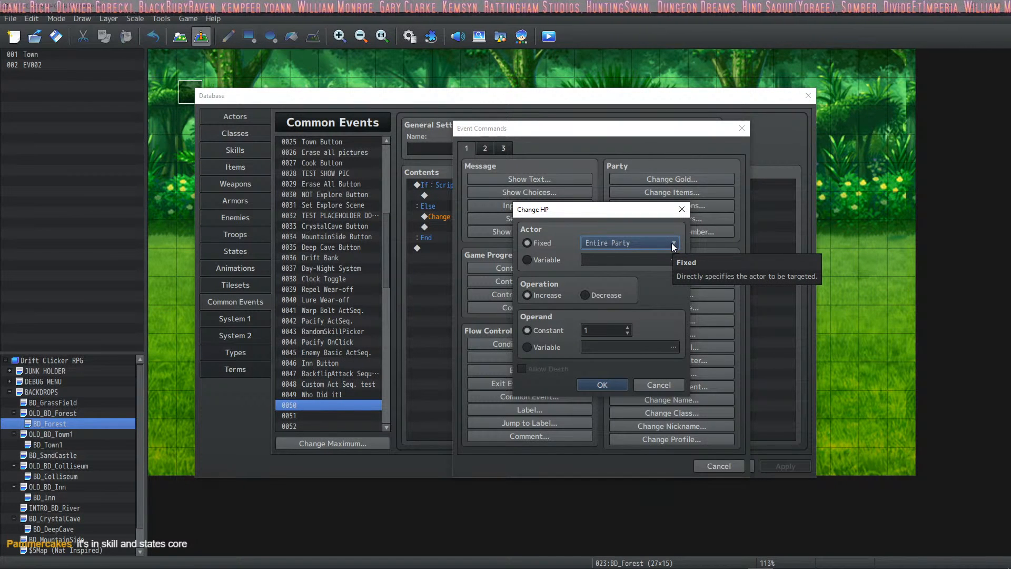
{"action": "left_click", "coordinate": [671, 243]}
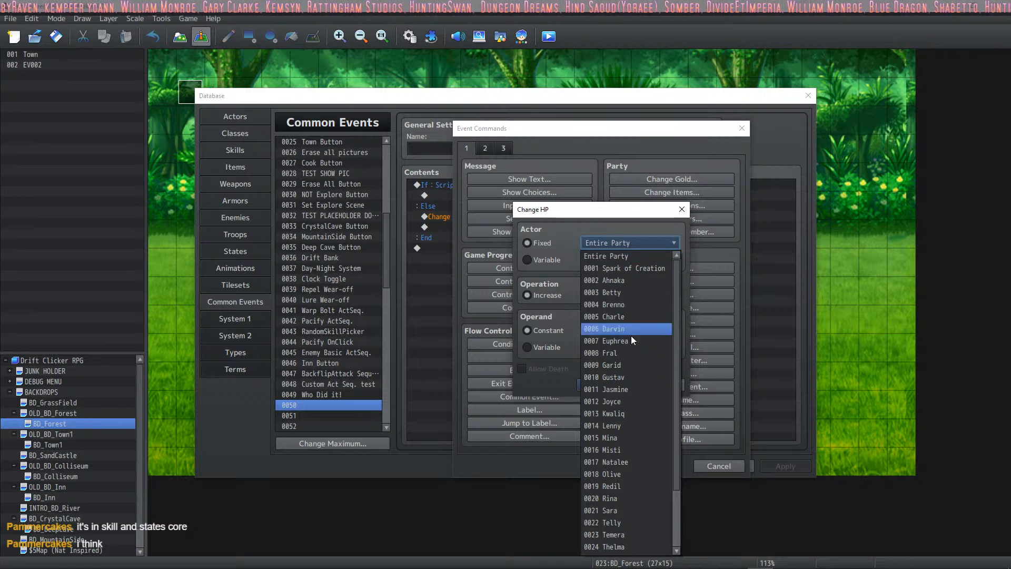
{"action": "left_click", "coordinate": [636, 242]}
{"action": "left_click", "coordinate": [547, 260]}
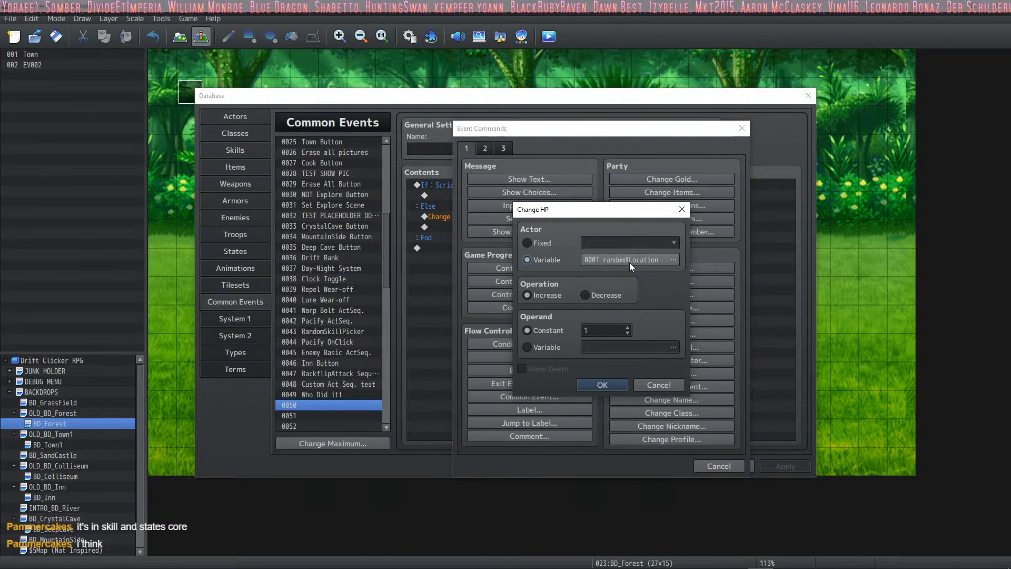
{"action": "left_click", "coordinate": [545, 241]}
{"action": "left_click", "coordinate": [646, 236]}
{"action": "left_click", "coordinate": [643, 237]}
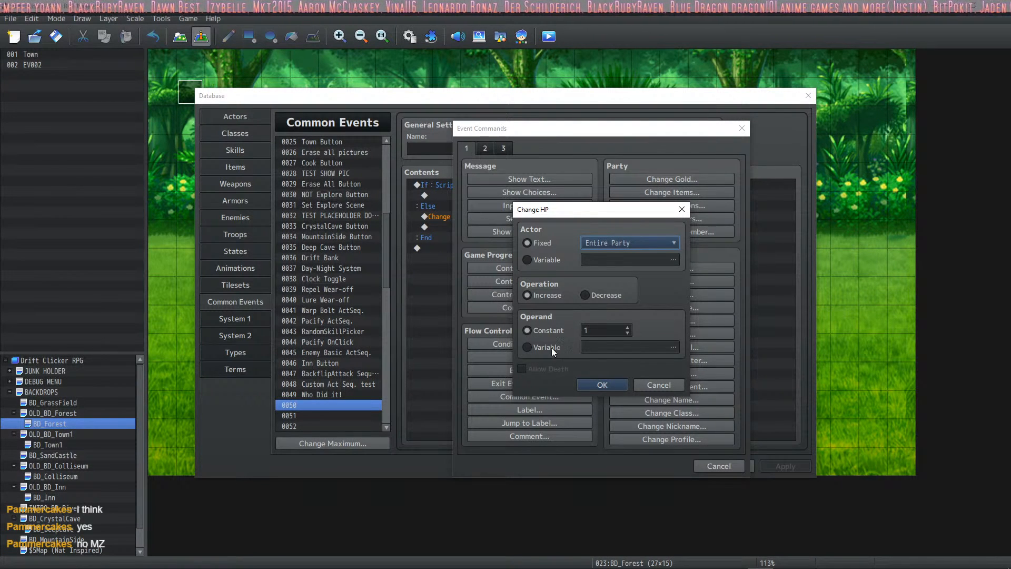
{"action": "double_click", "coordinate": [600, 325]}
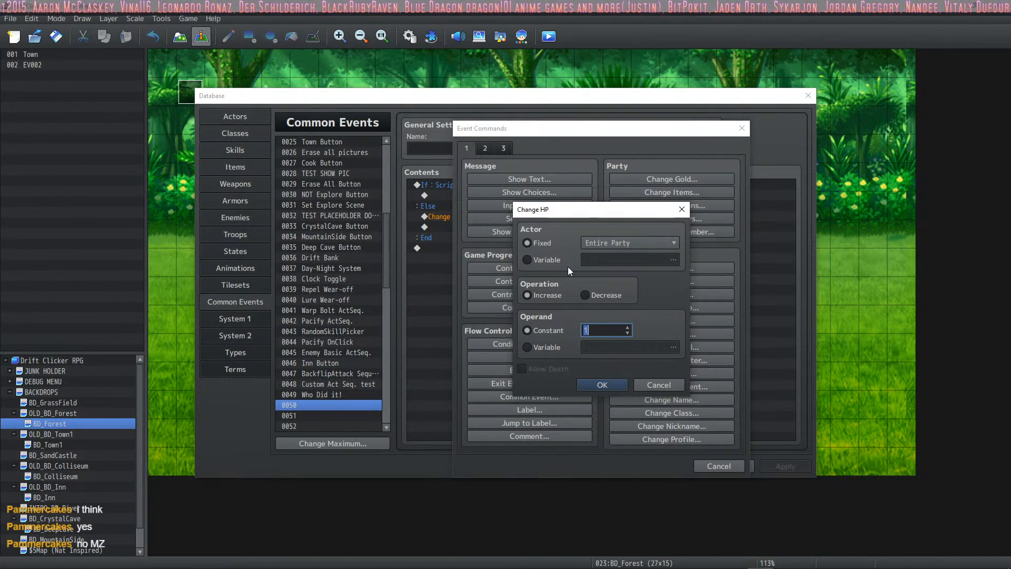
{"action": "left_click", "coordinate": [530, 258]}
{"action": "left_click", "coordinate": [542, 243]}
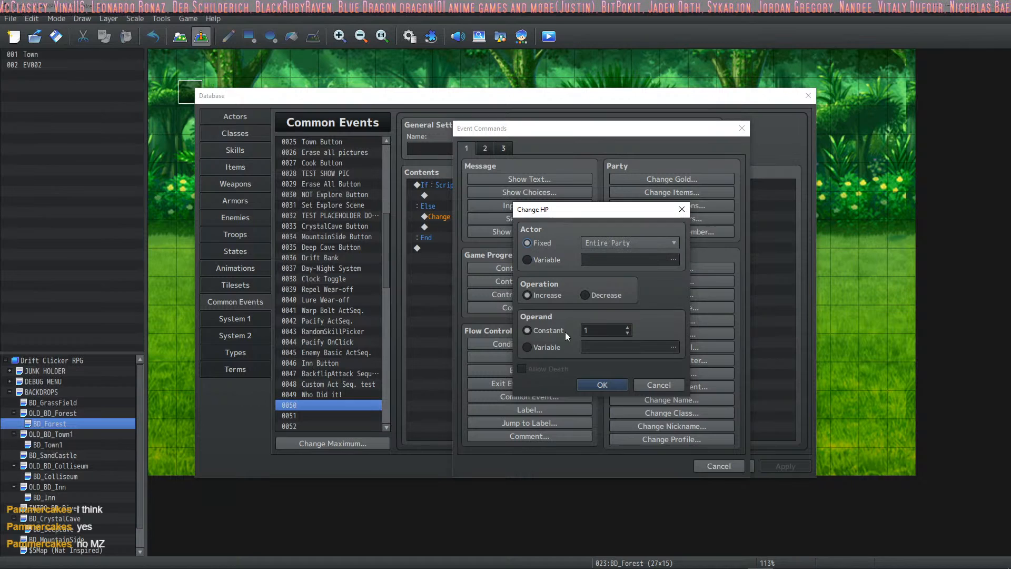
Set the Change HP command to increase the entire party's HP by a constant 9999, confirm it and apply the changes
{"action": "double_click", "coordinate": [598, 327]}
{"action": "type", "text": "9999"}
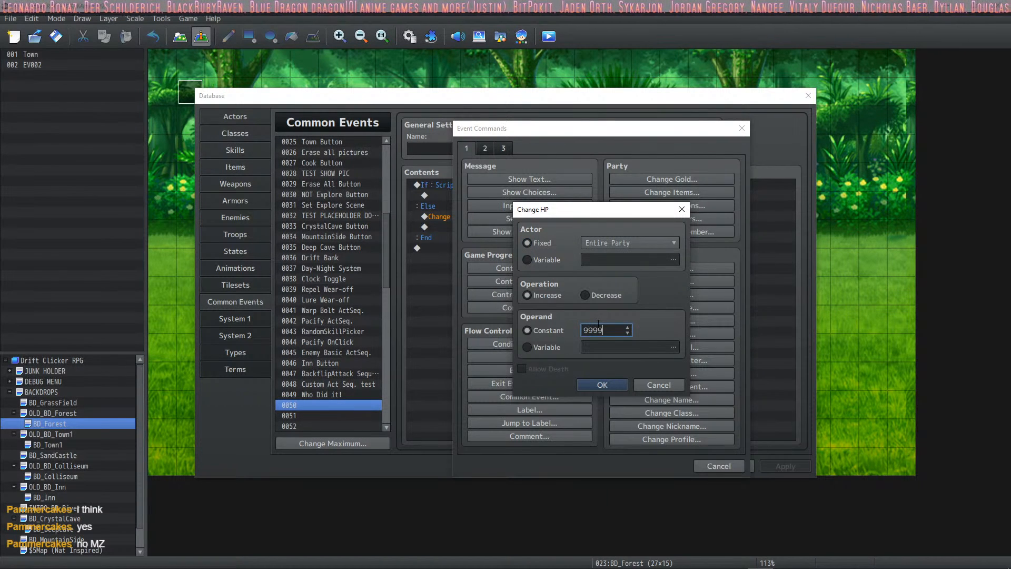
{"action": "left_click", "coordinate": [594, 386]}
{"action": "left_click", "coordinate": [775, 466]}
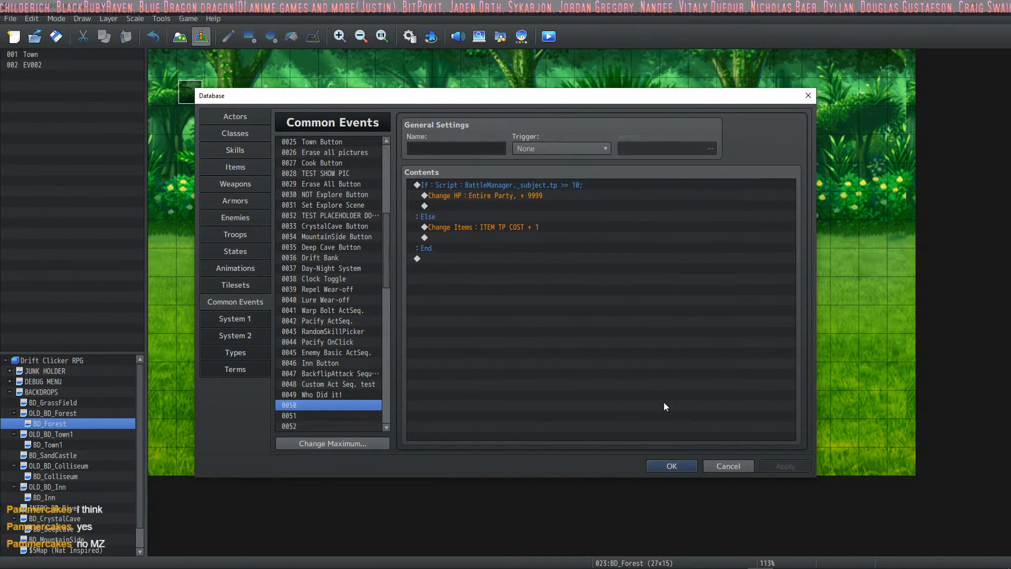
Name common event 0050 "Cost 10 TP" and apply the change
{"action": "left_click", "coordinate": [537, 209]}
{"action": "left_click", "coordinate": [569, 258]}
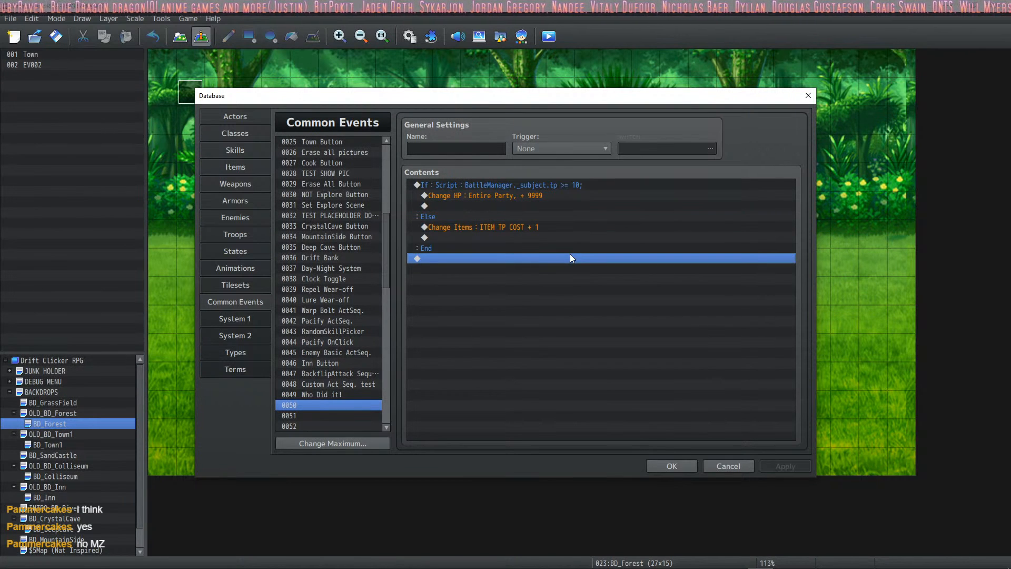
{"action": "left_click", "coordinate": [449, 152]}
{"action": "type", "text": "Cost 1"}
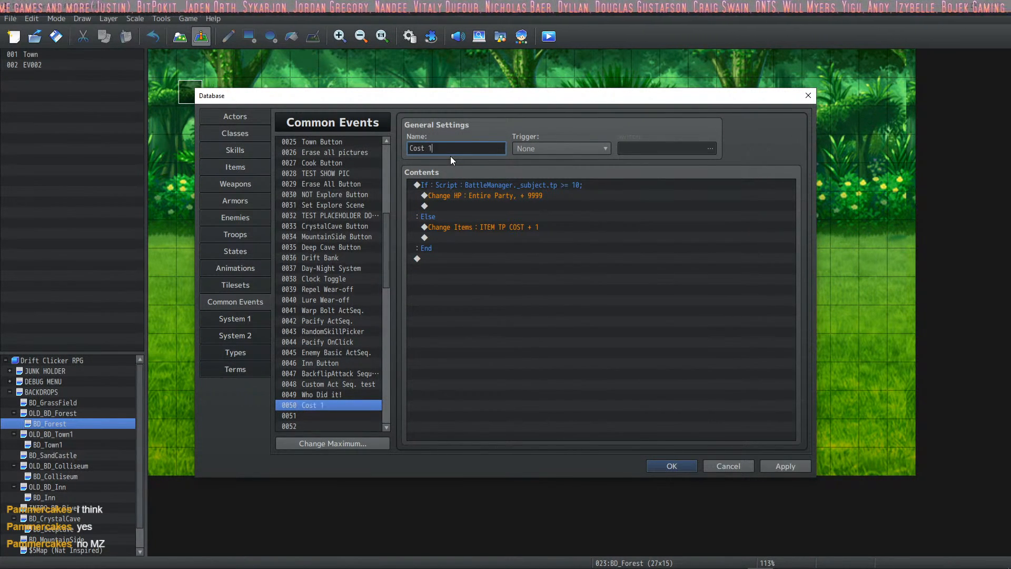
{"action": "type", "text": "0 TP"}
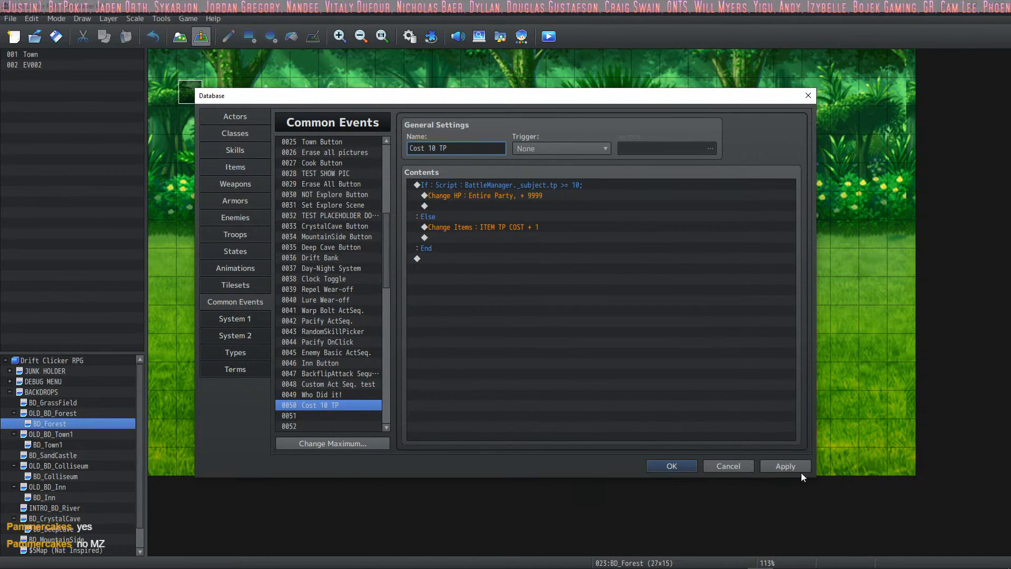
{"action": "left_click", "coordinate": [800, 471]}
Prefix the name of common event 0050 so it reads "Item: Cost 10 TP", and apply the change
{"action": "left_click", "coordinate": [420, 149]}
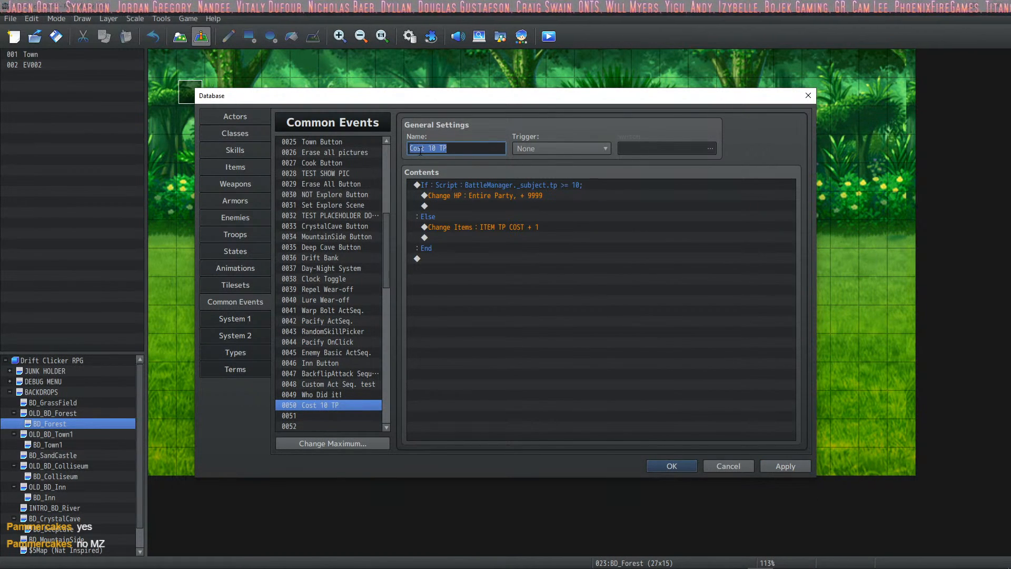
{"action": "key", "text": "Home"}
{"action": "type", "text": "T"}
{"action": "key", "text": "BackSpace"}
{"action": "type", "text": "Item:"}
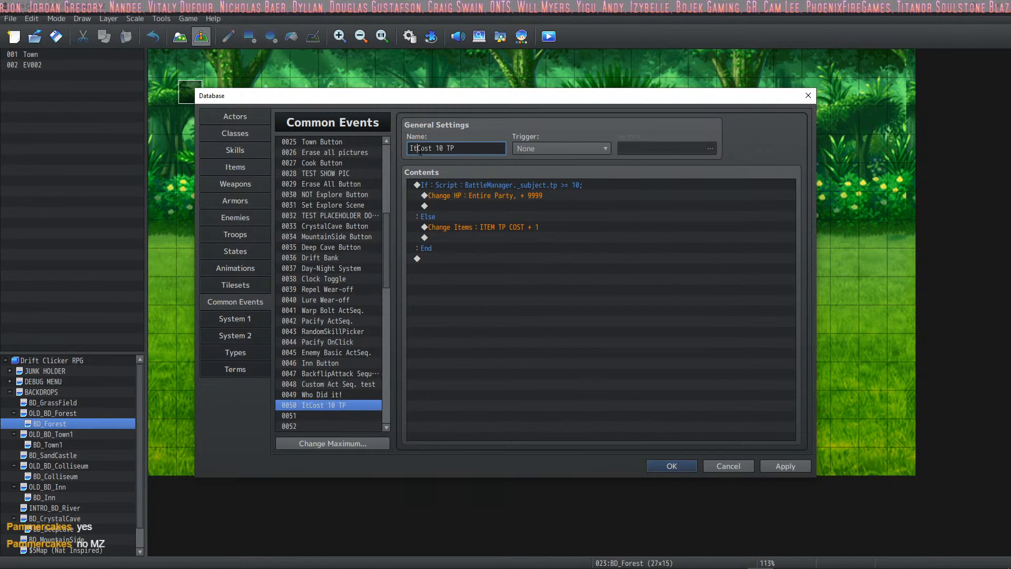
{"action": "left_click", "coordinate": [788, 466]}
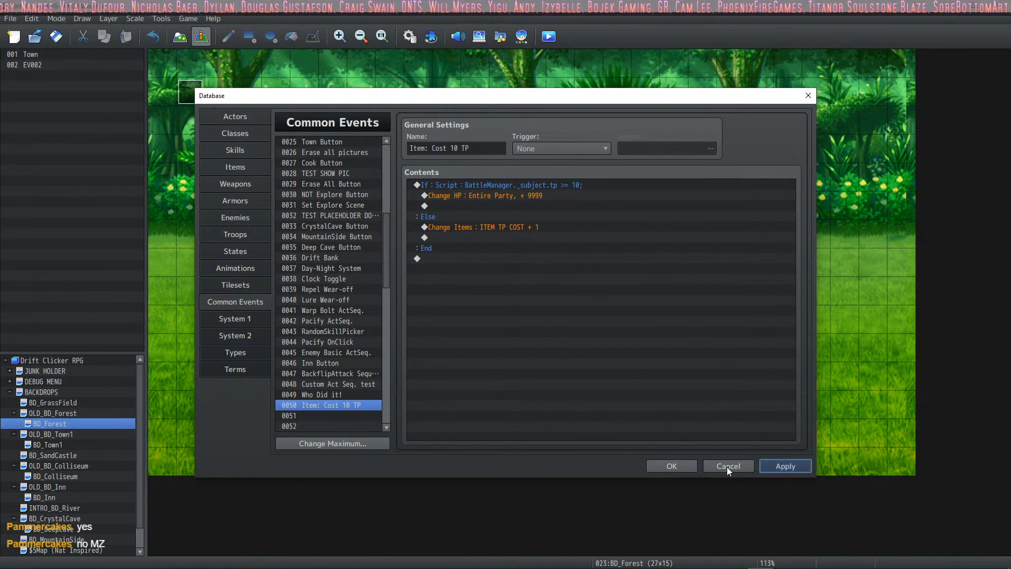
Copy the JS Item Enable code from the note of item ITEM TP COST and clear the note
{"action": "left_click", "coordinate": [235, 167]}
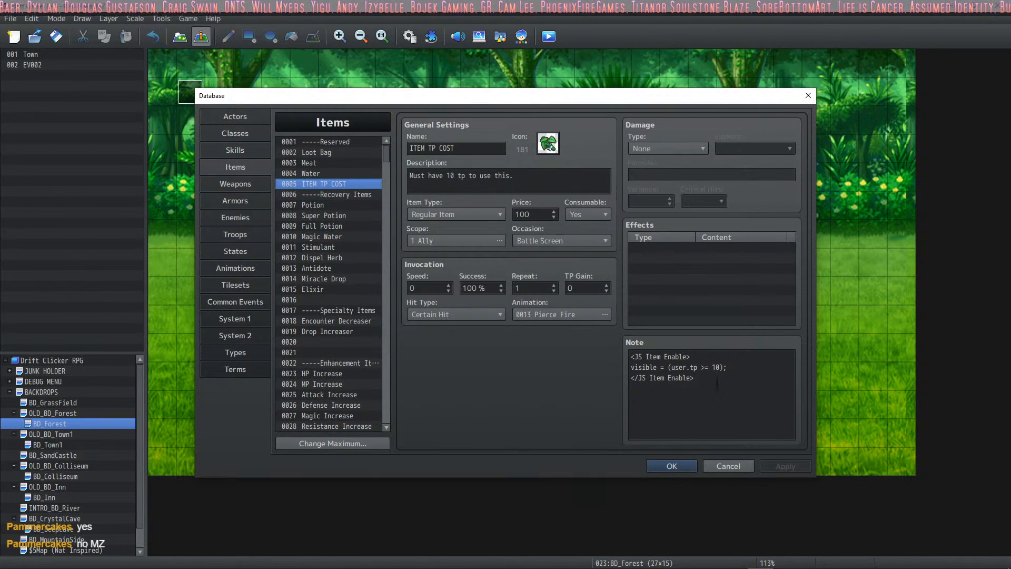
{"action": "left_click_drag", "start_coordinate": [717, 383], "coordinate": [577, 346]}
{"action": "key", "text": "ctrl+c"}
{"action": "key", "text": "Delete"}
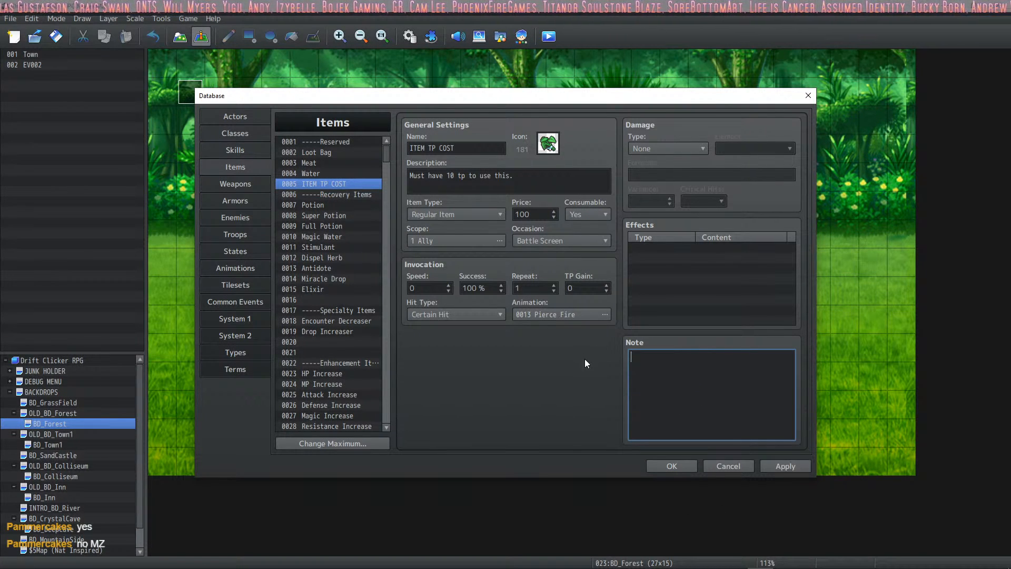
Switch to Visual Studio Code and paste the copied JS Item Enable code into the empty Untitled-1 file
{"action": "mouse_move", "coordinate": [684, 564]}
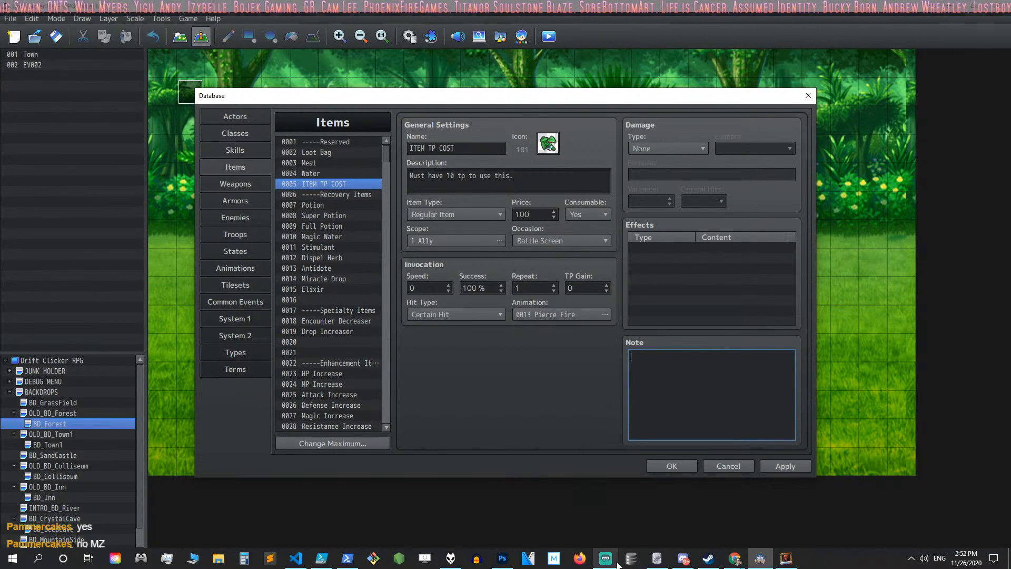
{"action": "left_click", "coordinate": [269, 558]}
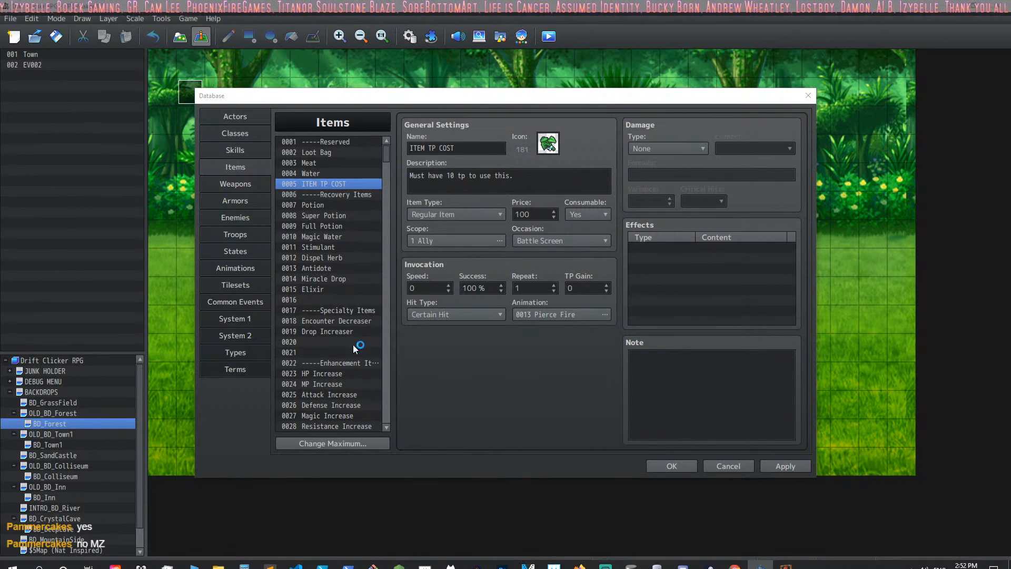
{"action": "left_click", "coordinate": [276, 559]}
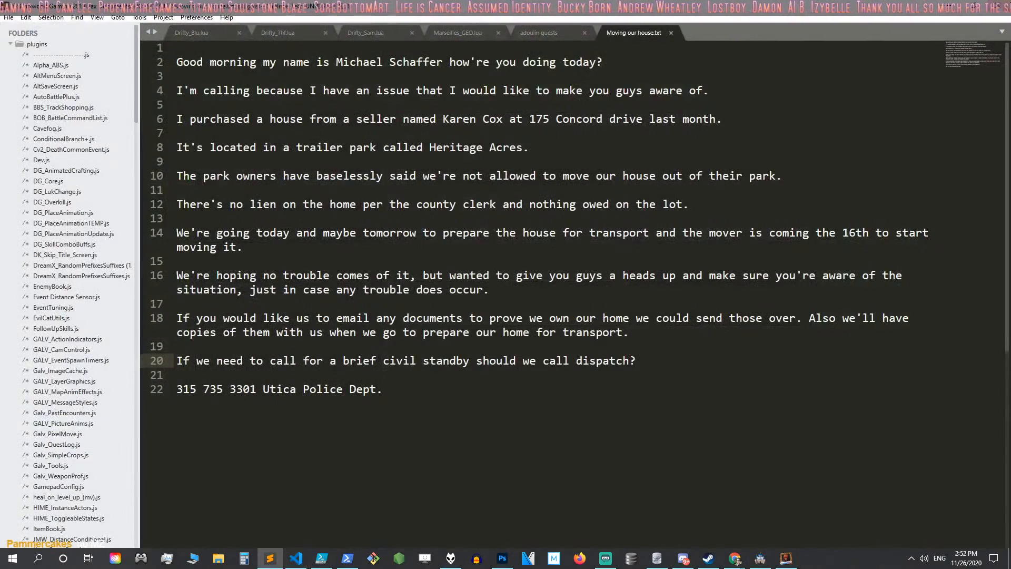
{"action": "left_click", "coordinate": [950, 5]}
{"action": "left_click", "coordinate": [298, 561]}
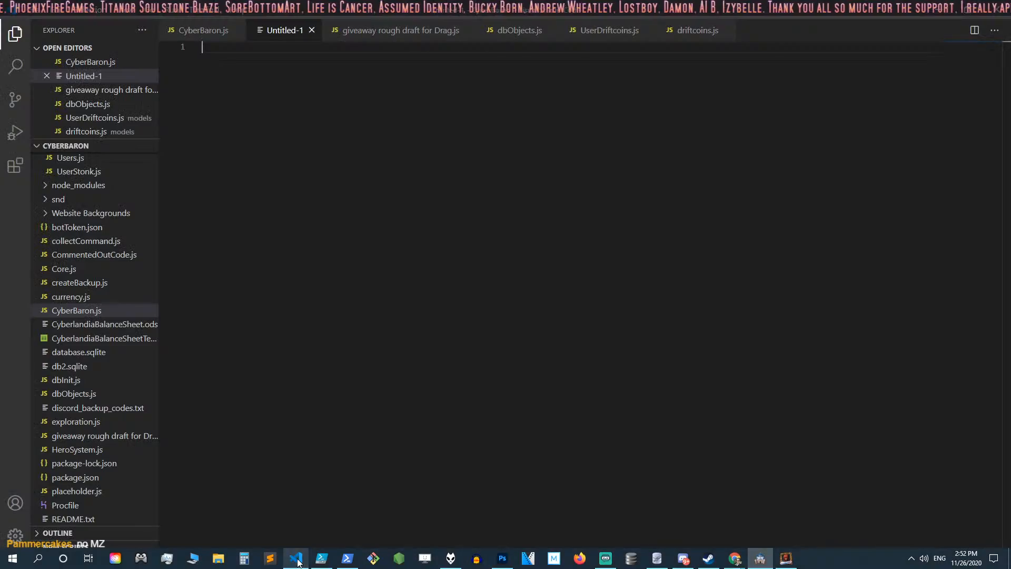
{"action": "key", "text": "ctrl+v"}
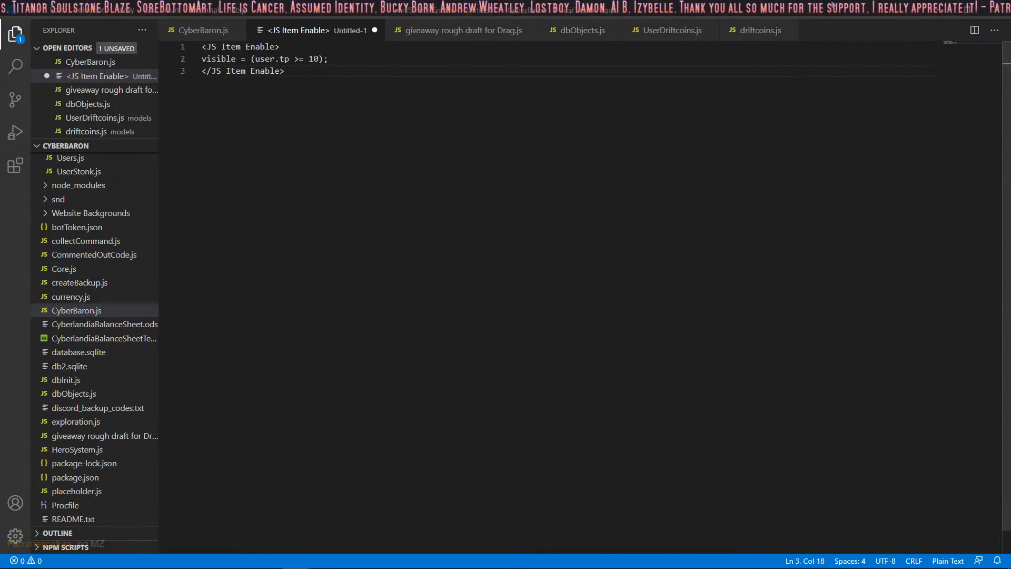
Return to RPG Maker MZ, apply the item changes and close the database, and start a playtest
{"action": "left_click", "coordinate": [939, 5]}
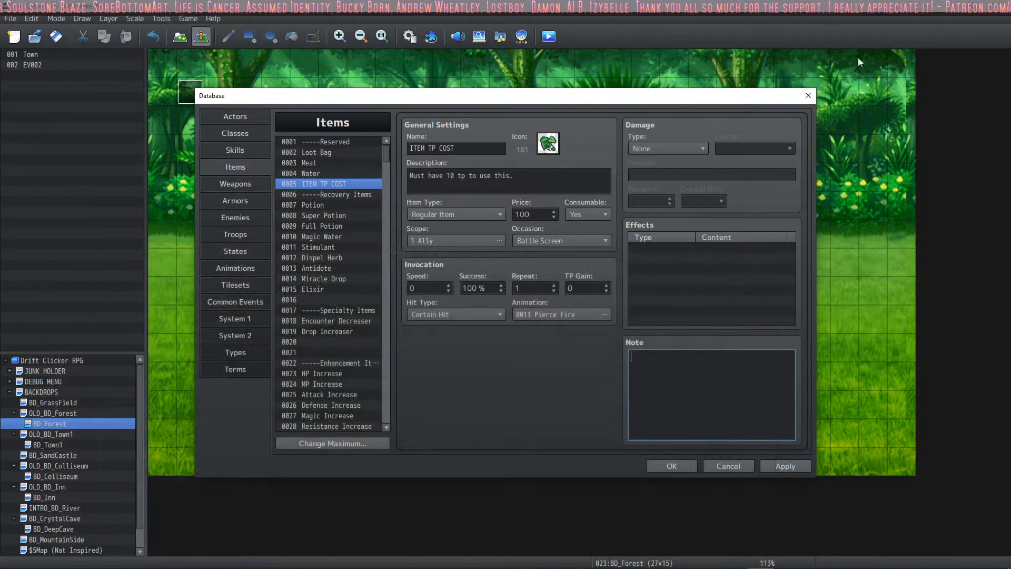
{"action": "left_click", "coordinate": [784, 466]}
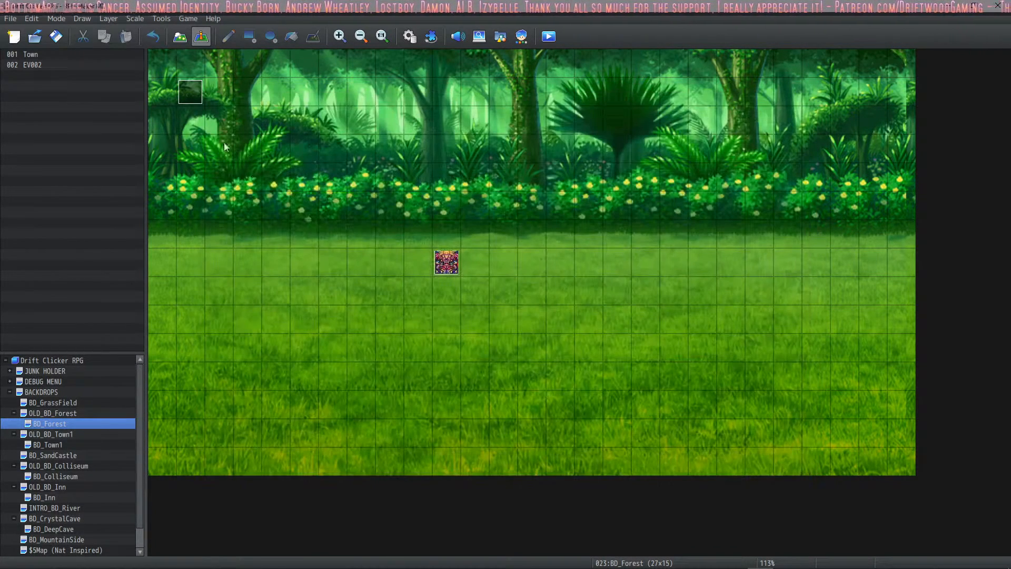
{"action": "left_click", "coordinate": [677, 473]}
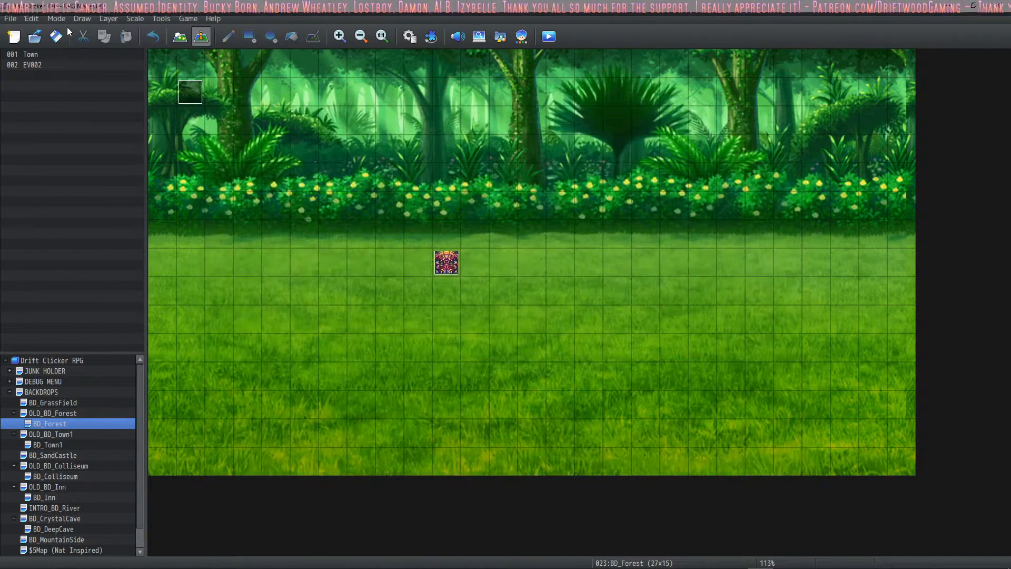
{"action": "left_click", "coordinate": [548, 36]}
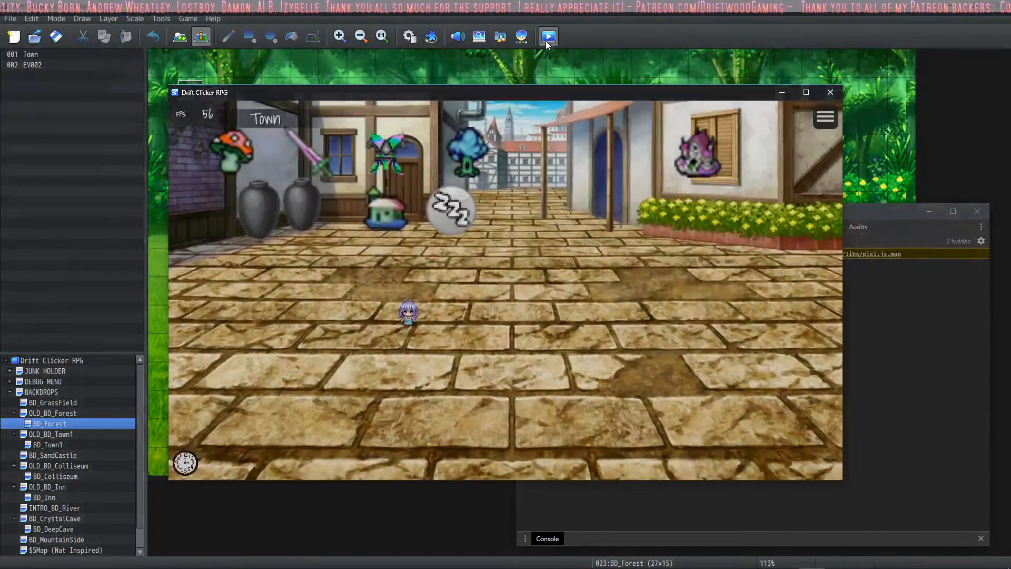
In the playtest, explore the Forest to enter a battle and use ITEM TP COST on Euphrea
{"action": "left_click", "coordinate": [462, 150]}
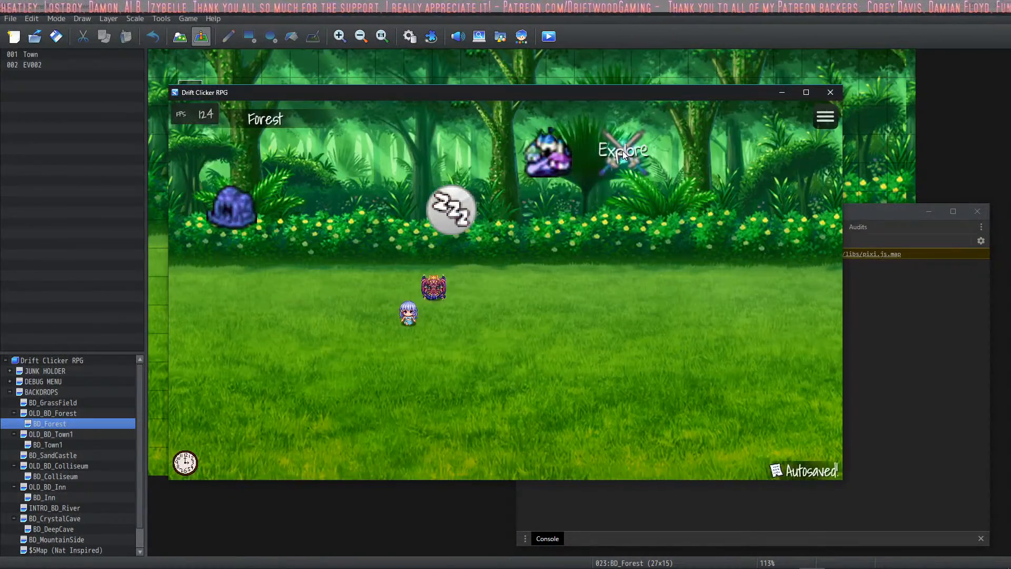
{"action": "left_click", "coordinate": [621, 152]}
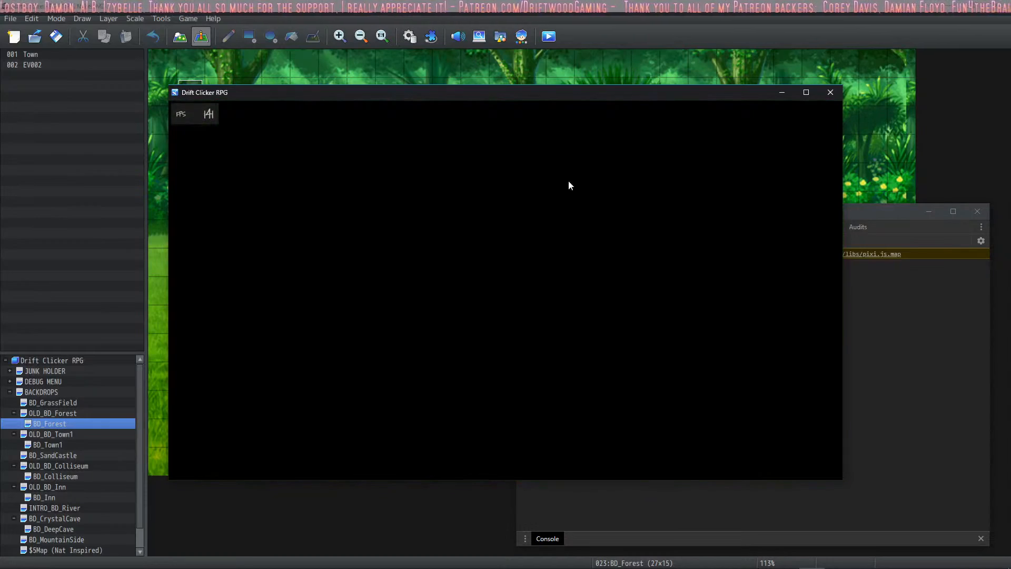
{"action": "scroll", "coordinate": [784, 445], "scroll_direction": "down", "scroll_amount": 3}
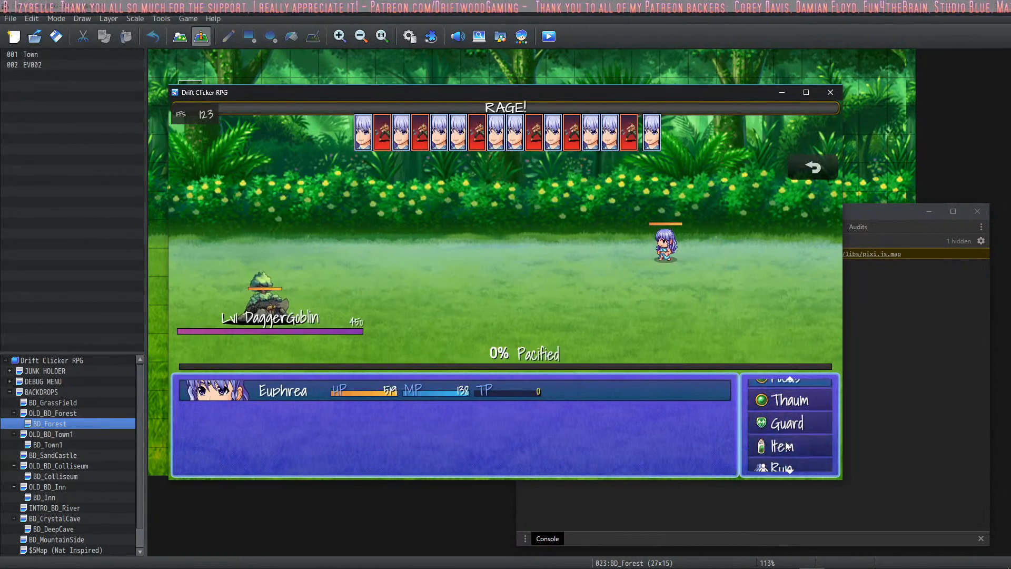
{"action": "left_click", "coordinate": [786, 442]}
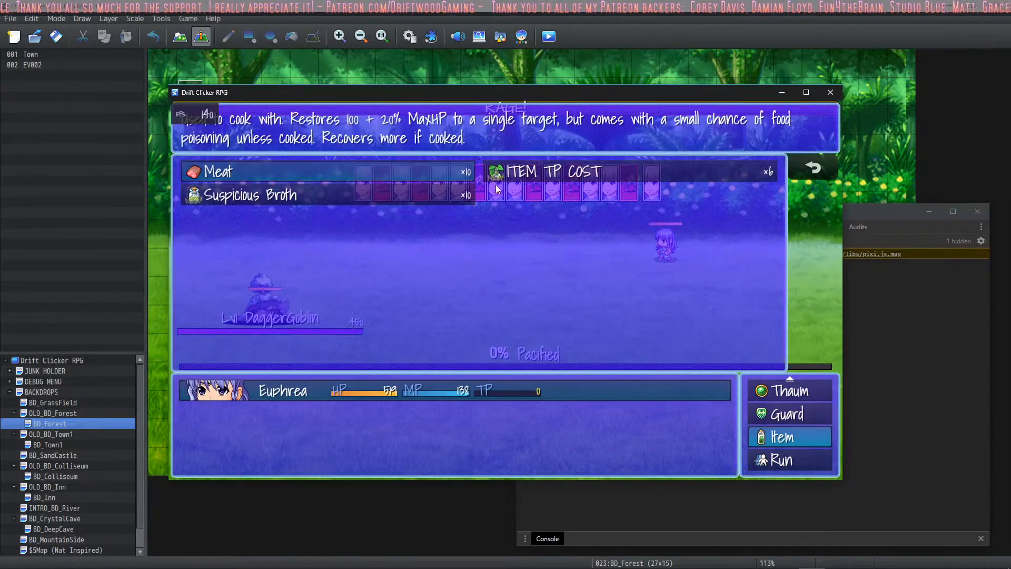
{"action": "left_click", "coordinate": [546, 173]}
{"action": "left_click", "coordinate": [664, 247]}
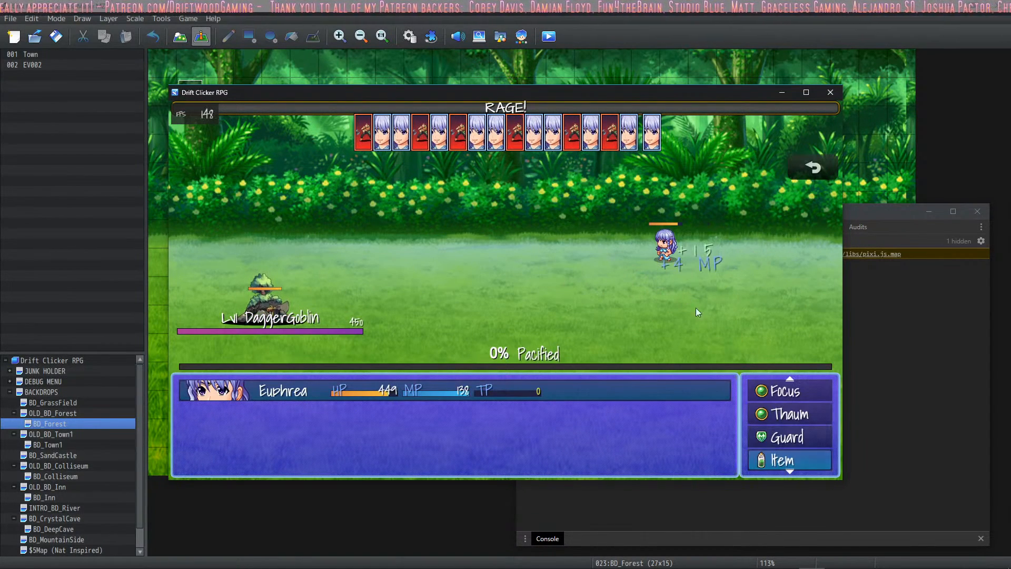
Attack the DaggerGoblin once to gain TP, test ITEM TP COST on Euphrea, and close the playtest
{"action": "scroll", "coordinate": [787, 408], "scroll_direction": "up", "scroll_amount": 3}
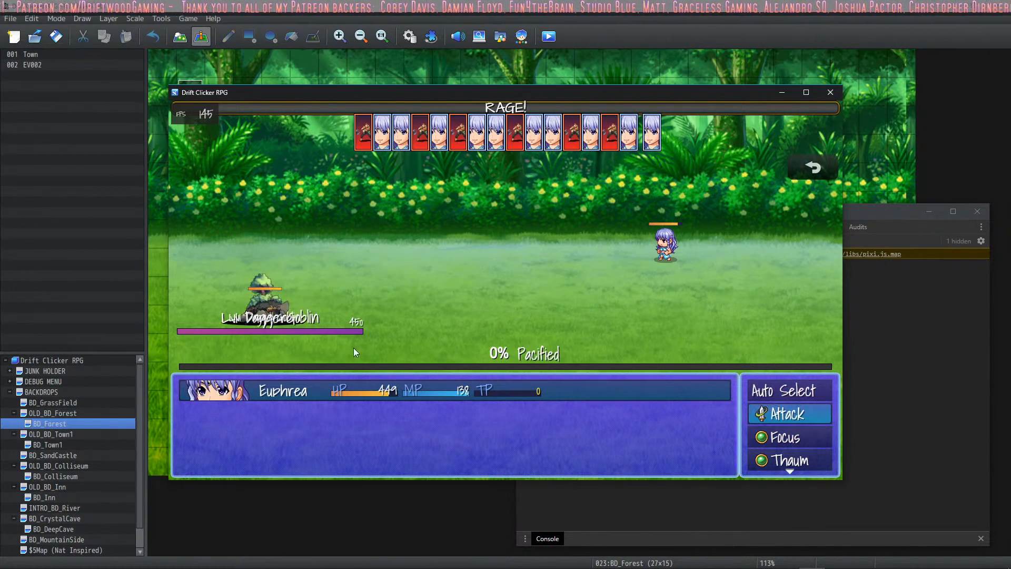
{"action": "left_click", "coordinate": [272, 305]}
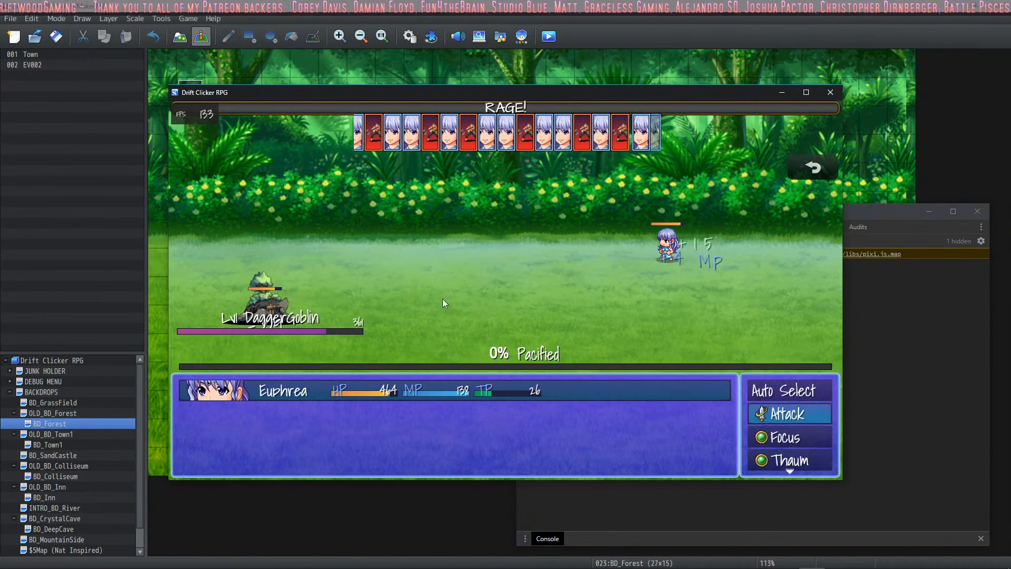
{"action": "scroll", "coordinate": [789, 447], "scroll_direction": "down", "scroll_amount": 2}
{"action": "left_click", "coordinate": [789, 438]}
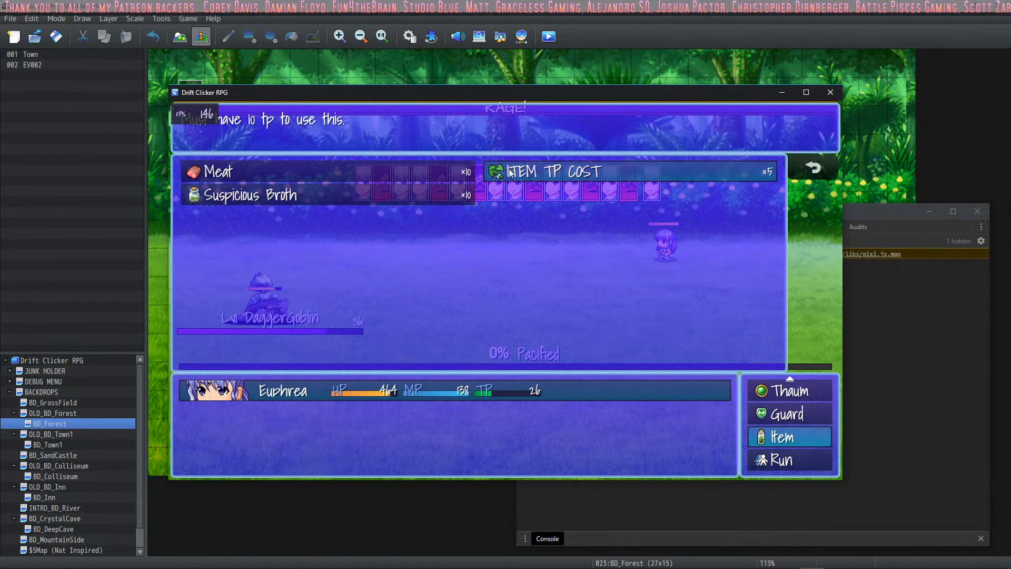
{"action": "left_click", "coordinate": [544, 175]}
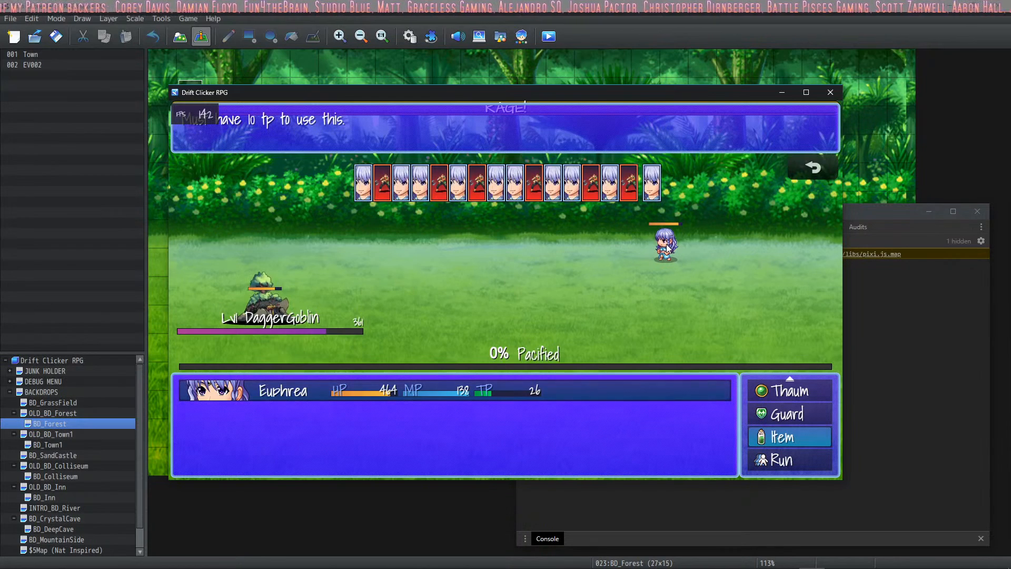
{"action": "left_click", "coordinate": [665, 246]}
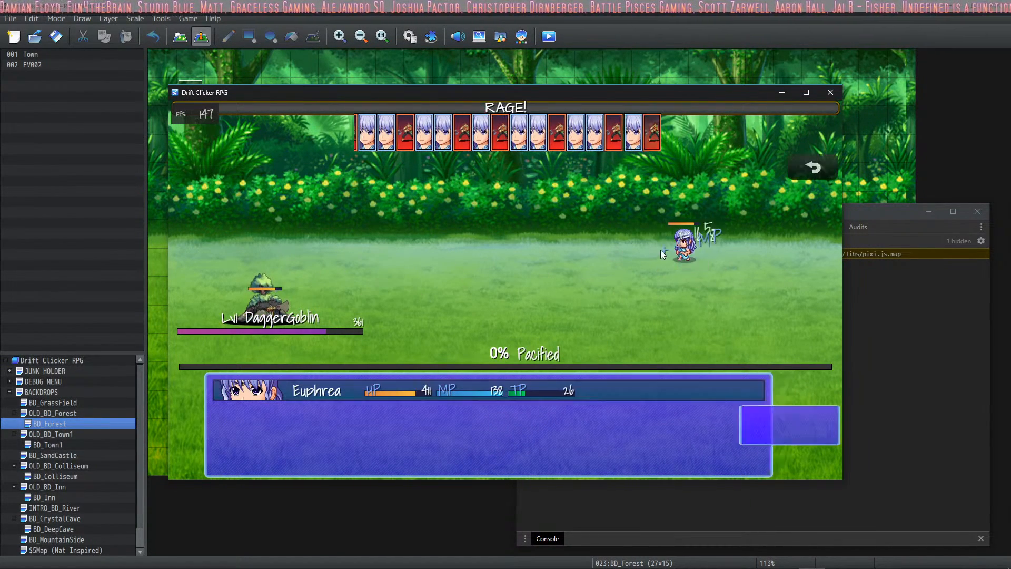
{"action": "left_click", "coordinate": [830, 93]}
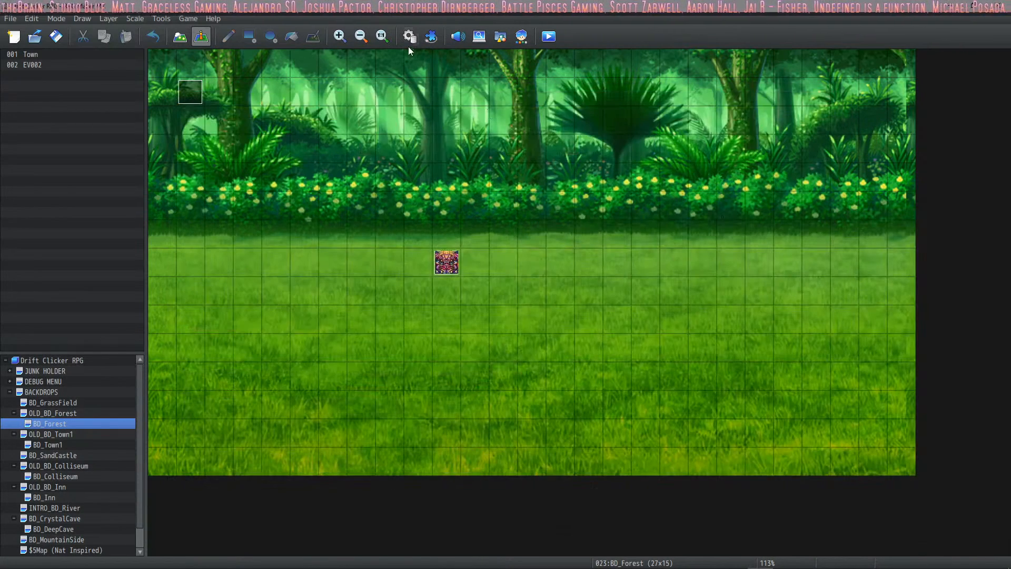
Reopen the database and paste the JS Item Enable code with visible = (user.tp >= 10); into the note of ITEM TP COST
{"action": "left_click", "coordinate": [409, 38]}
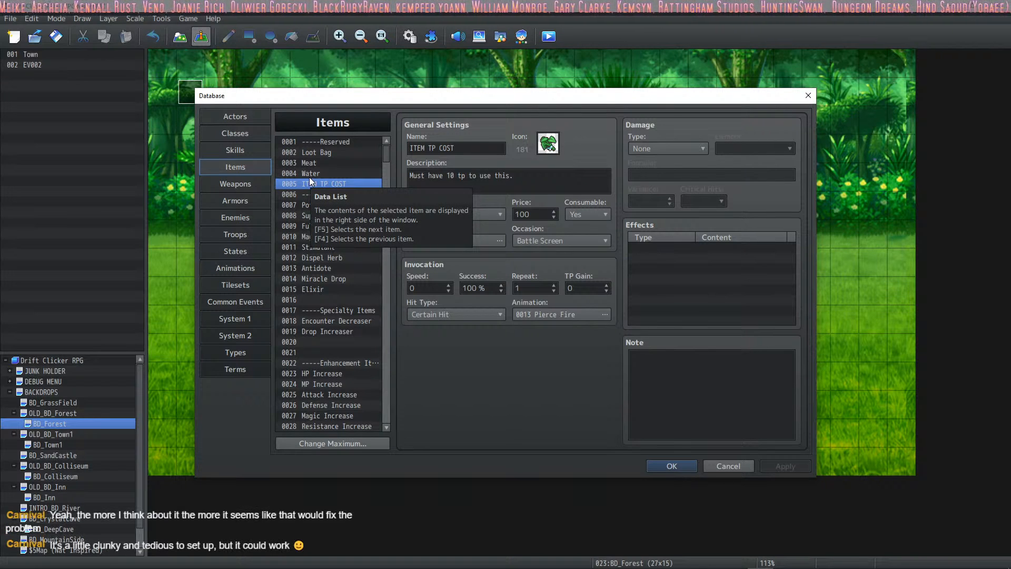
{"action": "right_click", "coordinate": [699, 381]}
{"action": "left_click", "coordinate": [716, 403]}
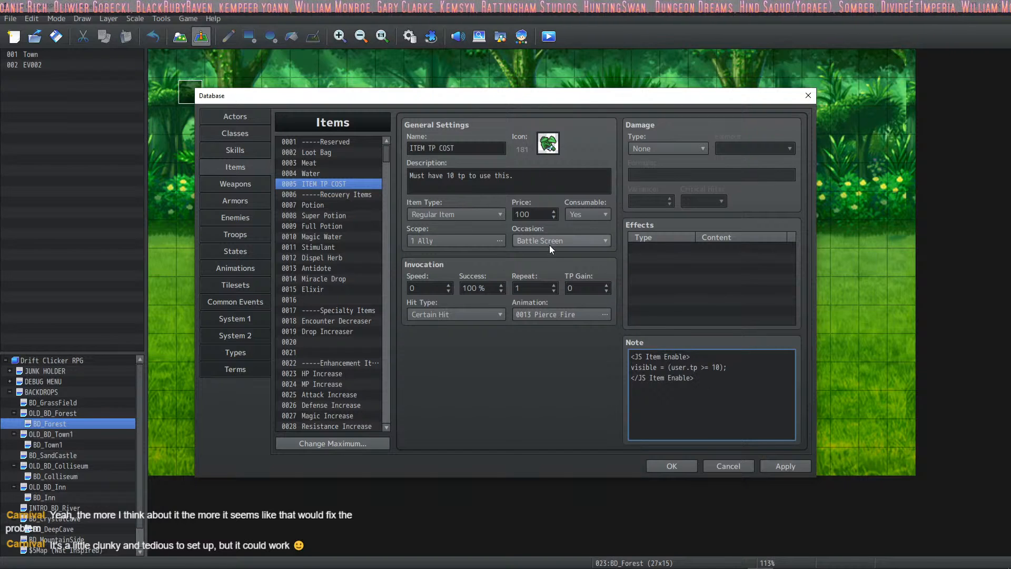
{"action": "left_click_drag", "start_coordinate": [756, 373], "coordinate": [613, 365]}
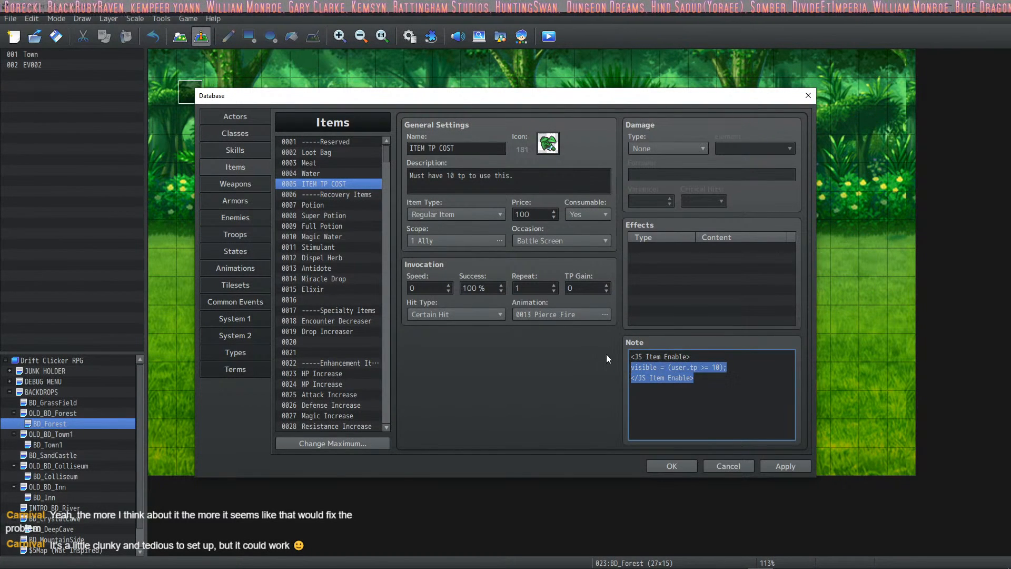
{"action": "left_click", "coordinate": [716, 368]}
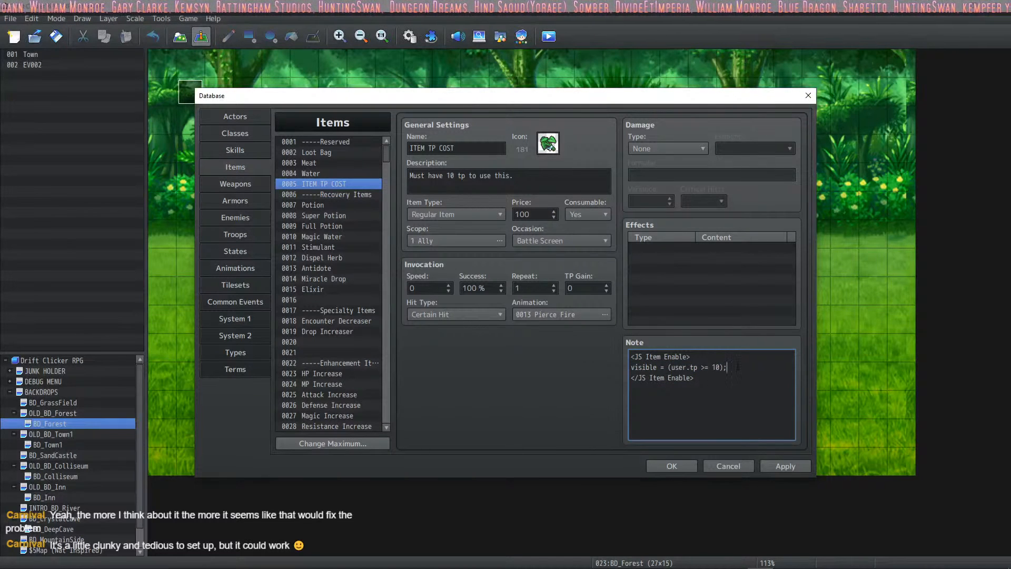
{"action": "left_click_drag", "start_coordinate": [738, 366], "coordinate": [588, 344]}
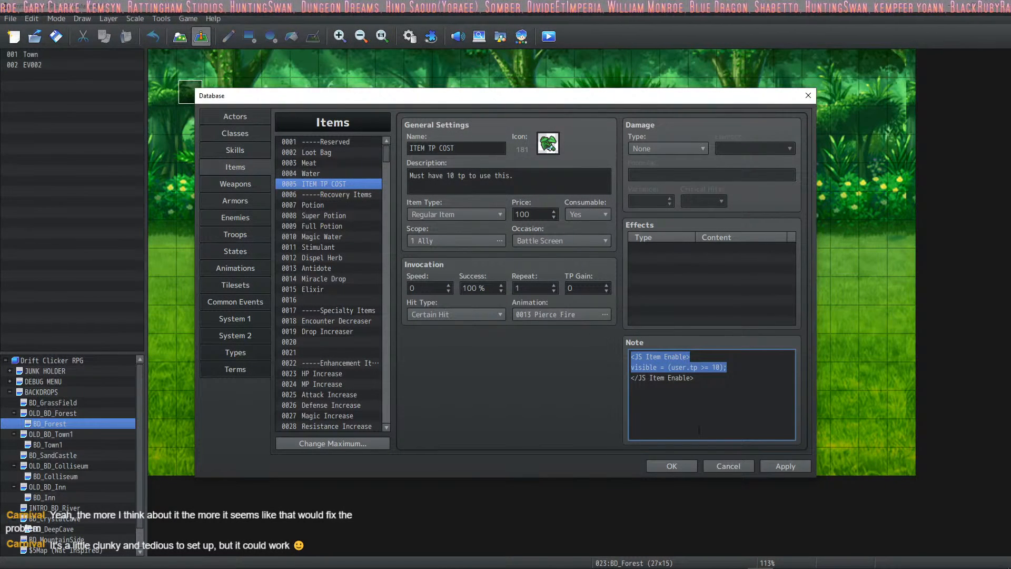
{"action": "left_click", "coordinate": [722, 381]}
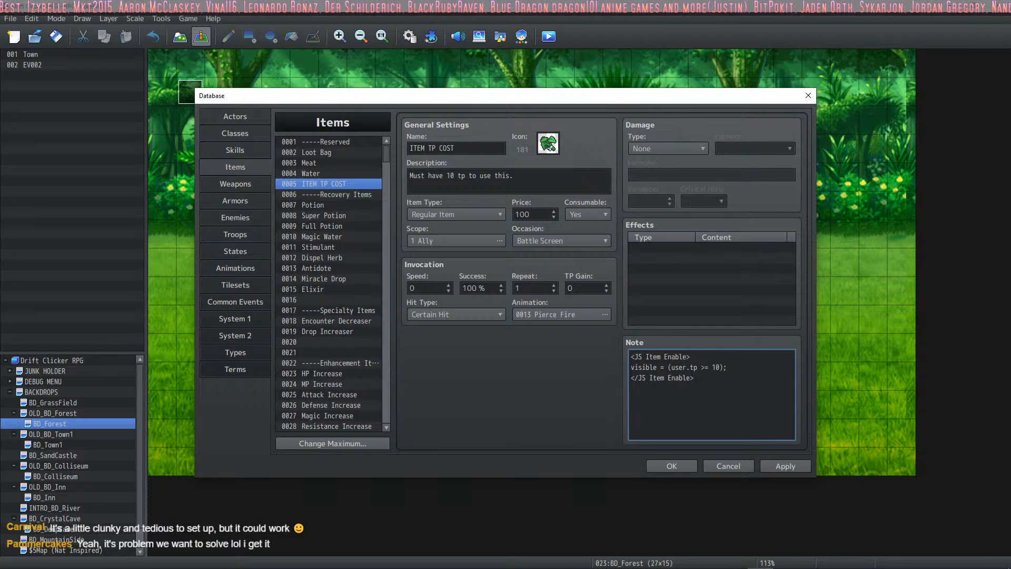
Open the plugin help for VisuMZ_1_SkillsStatesCore from the item's note and find the Skill Cost Notetags section
{"action": "key", "text": "alt+Tab"}
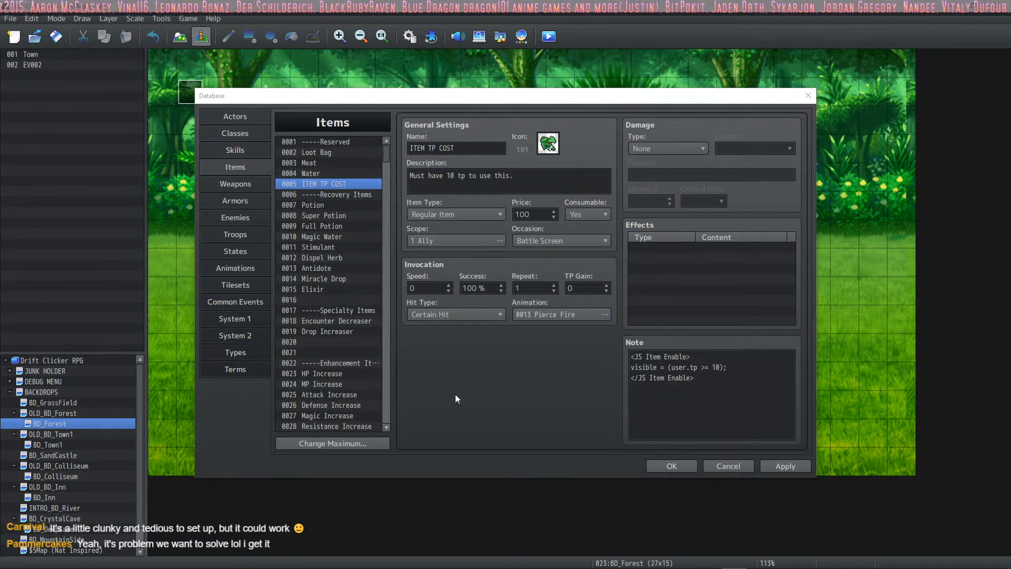
{"action": "left_click", "coordinate": [679, 408]}
{"action": "right_click", "coordinate": [720, 400]}
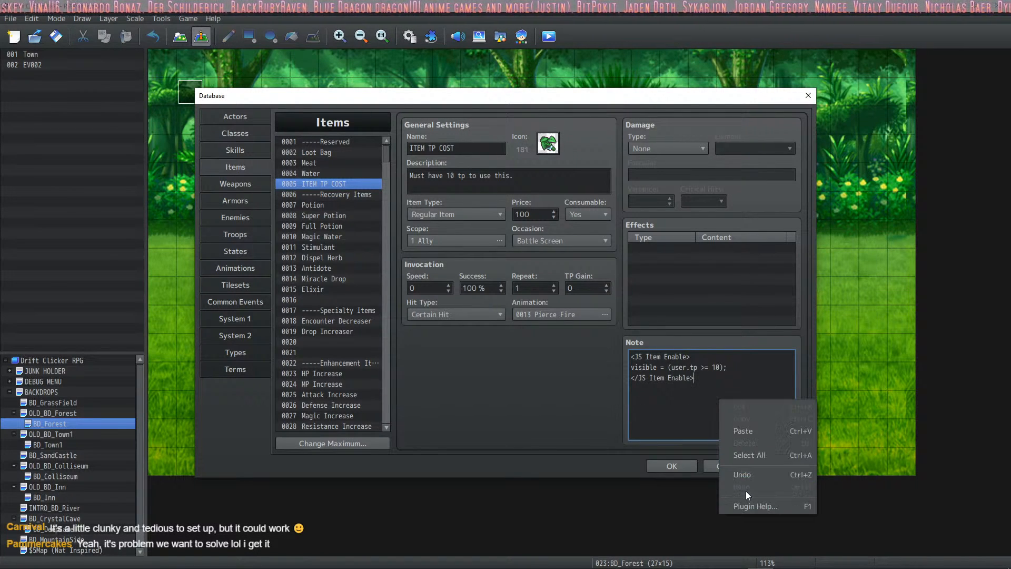
{"action": "left_click", "coordinate": [747, 504]}
{"action": "scroll", "coordinate": [362, 259], "scroll_direction": "down", "scroll_amount": 5}
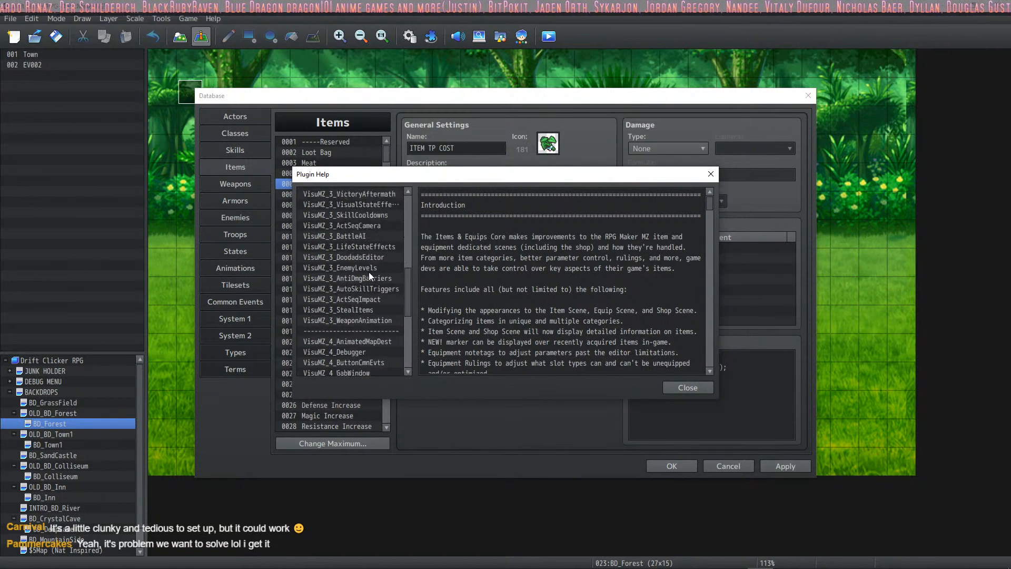
{"action": "scroll", "coordinate": [369, 272], "scroll_direction": "up", "scroll_amount": 8}
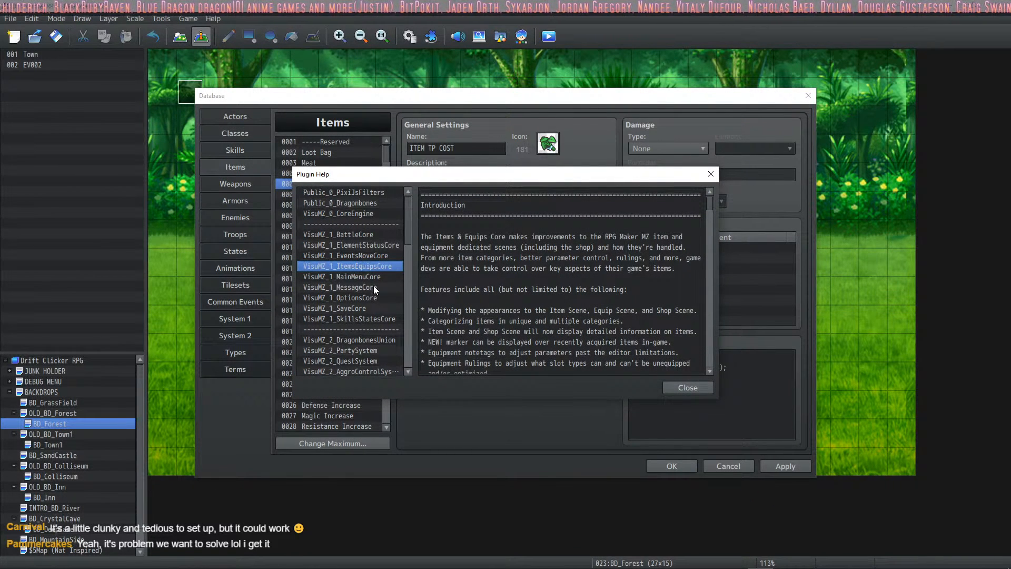
{"action": "left_click", "coordinate": [368, 318]}
{"action": "scroll", "coordinate": [544, 299], "scroll_direction": "down", "scroll_amount": 14}
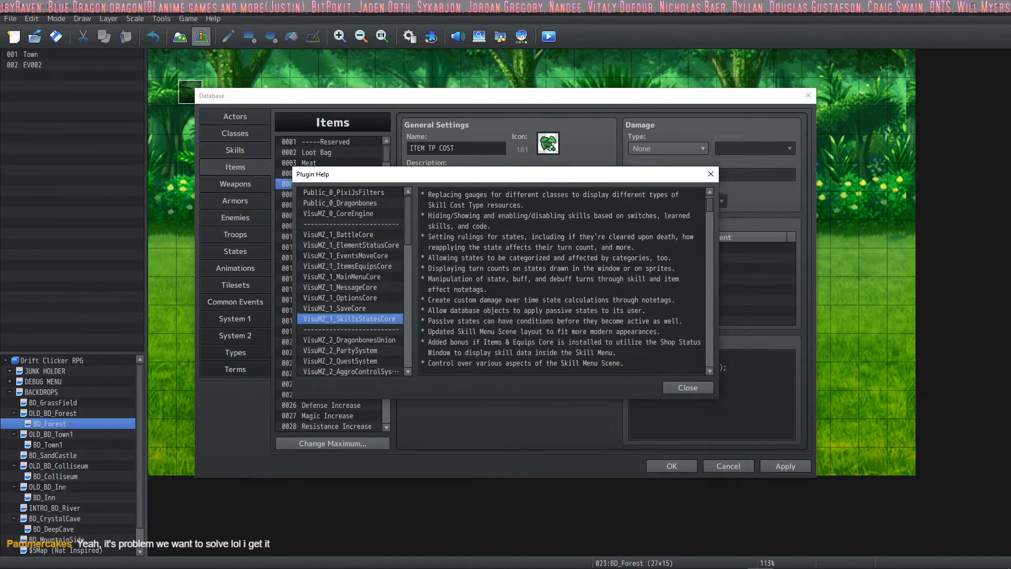
{"action": "scroll", "coordinate": [595, 250], "scroll_direction": "down", "scroll_amount": 10}
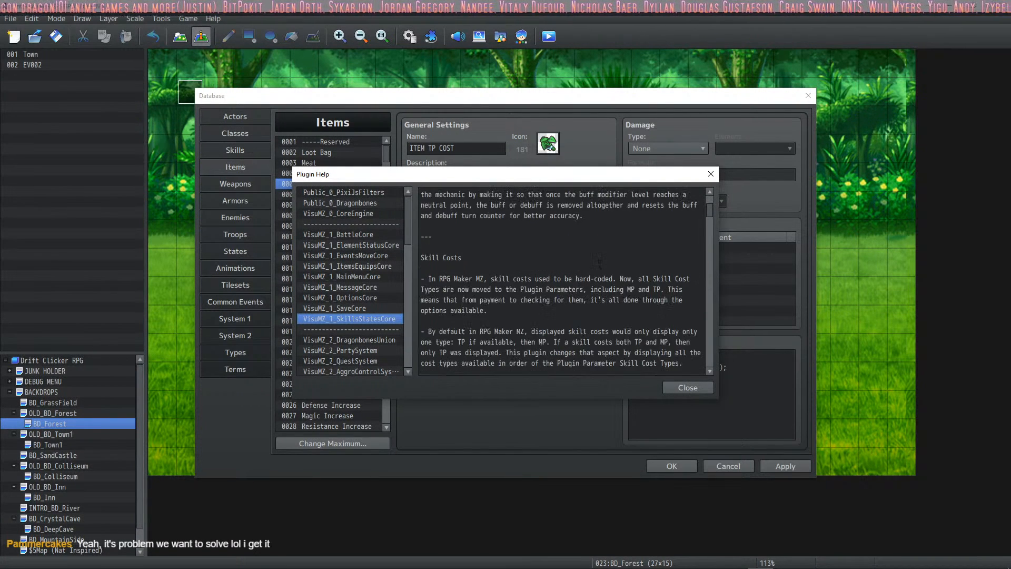
{"action": "scroll", "coordinate": [599, 268], "scroll_direction": "down", "scroll_amount": 6}
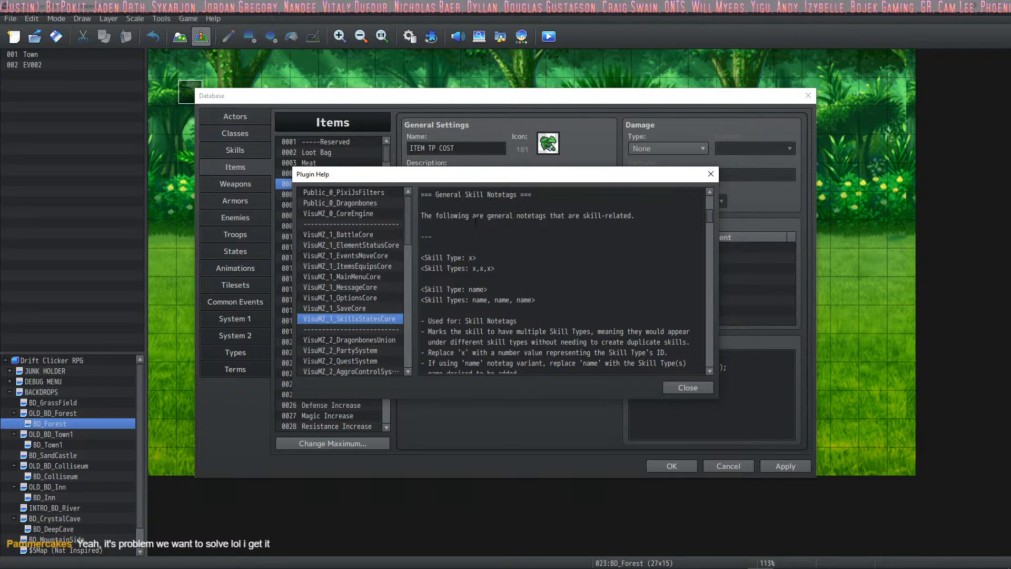
{"action": "scroll", "coordinate": [511, 299], "scroll_direction": "down", "scroll_amount": 7}
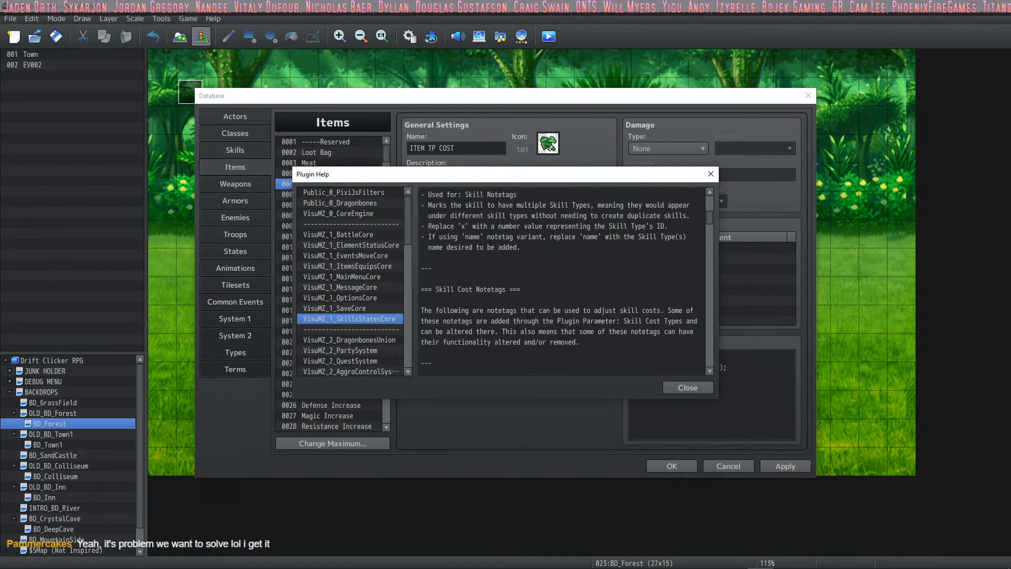
{"action": "left_click", "coordinate": [435, 211]}
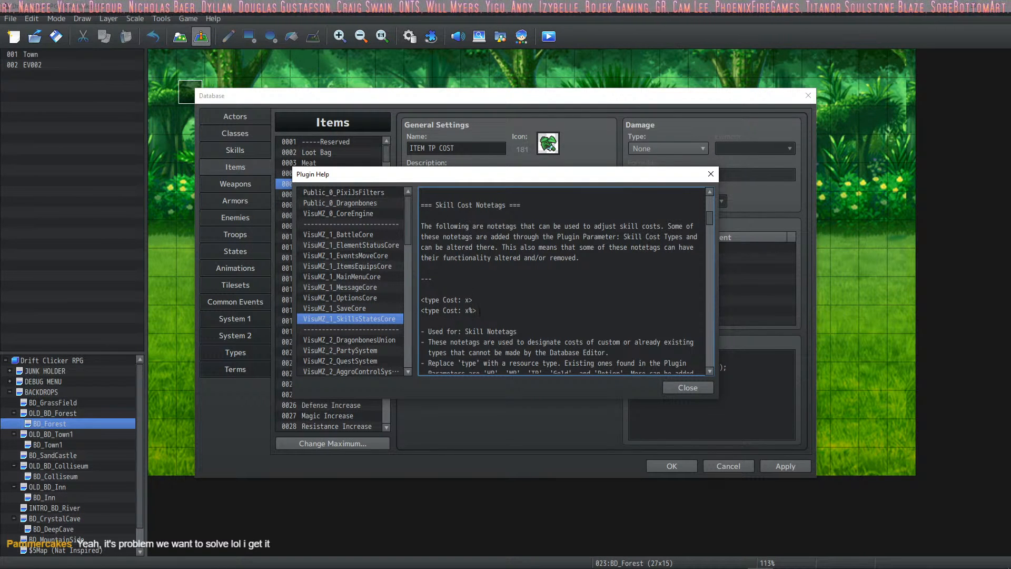
Read the usage notes and examples of the <type Cost: x> and <type Cost: x%> notetags
{"action": "scroll", "coordinate": [479, 311], "scroll_direction": "down", "scroll_amount": 1}
{"action": "scroll", "coordinate": [473, 284], "scroll_direction": "down", "scroll_amount": 2}
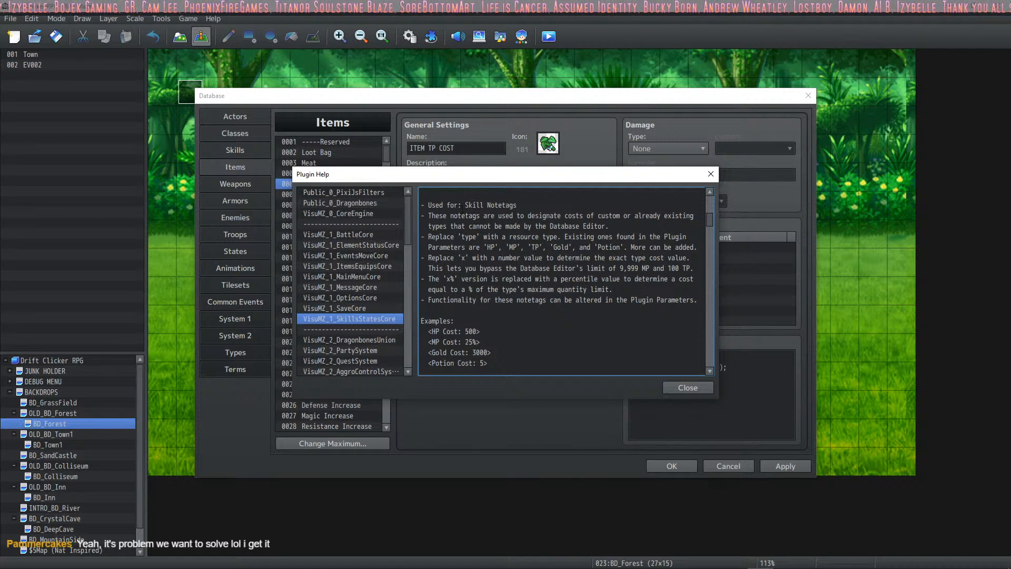
{"action": "left_click_drag", "start_coordinate": [498, 216], "coordinate": [526, 364]}
{"action": "left_click", "coordinate": [534, 316]}
{"action": "scroll", "coordinate": [533, 289], "scroll_direction": "down", "scroll_amount": 3}
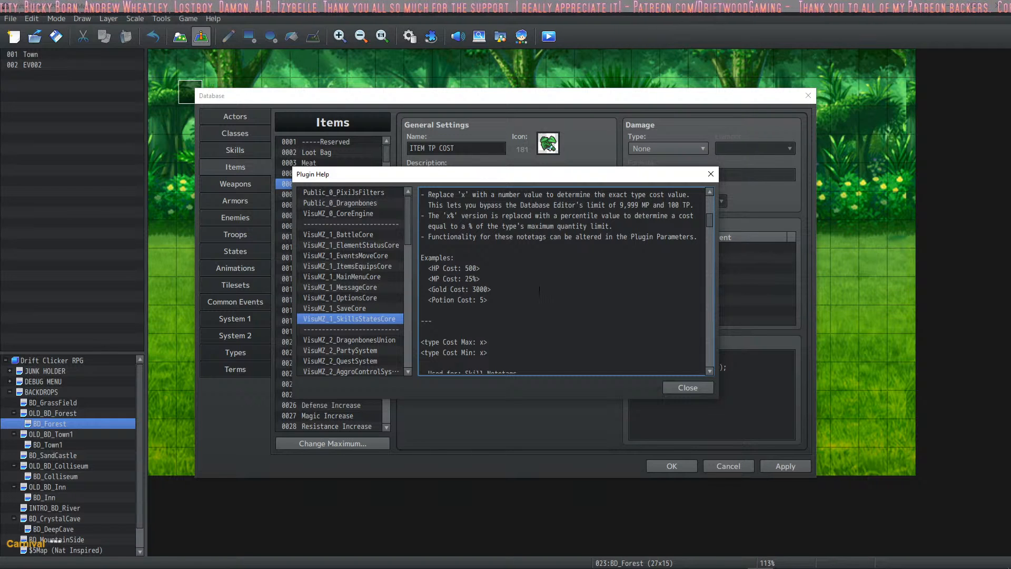
{"action": "scroll", "coordinate": [487, 321], "scroll_direction": "down", "scroll_amount": 2}
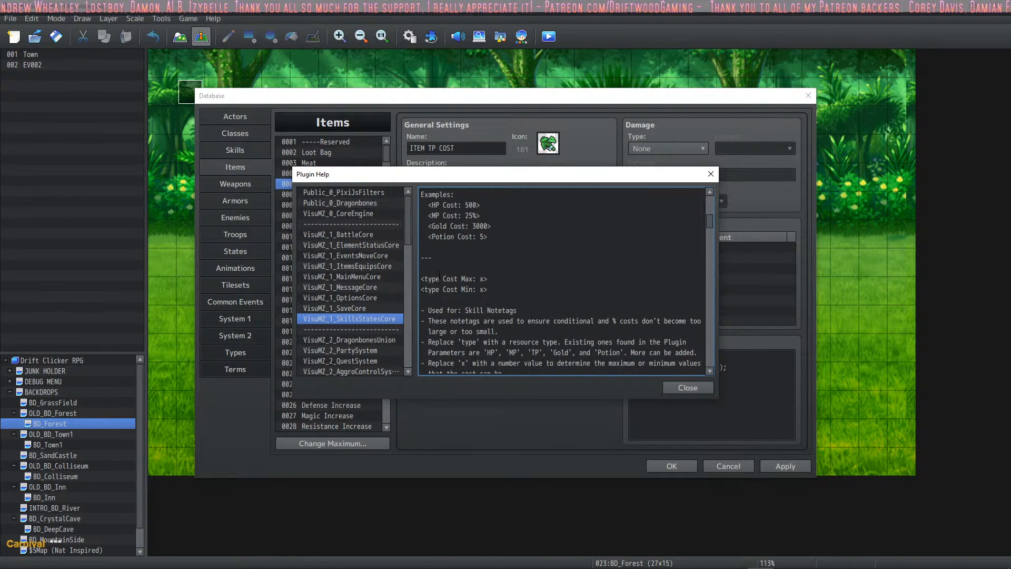
{"action": "double_click", "coordinate": [439, 278]}
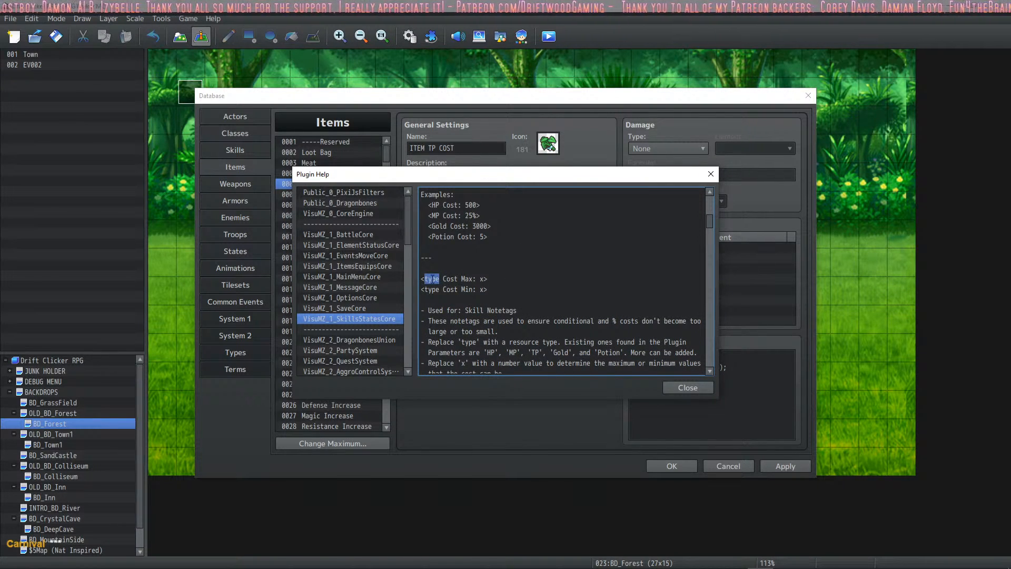
{"action": "scroll", "coordinate": [481, 276], "scroll_direction": "up", "scroll_amount": 1}
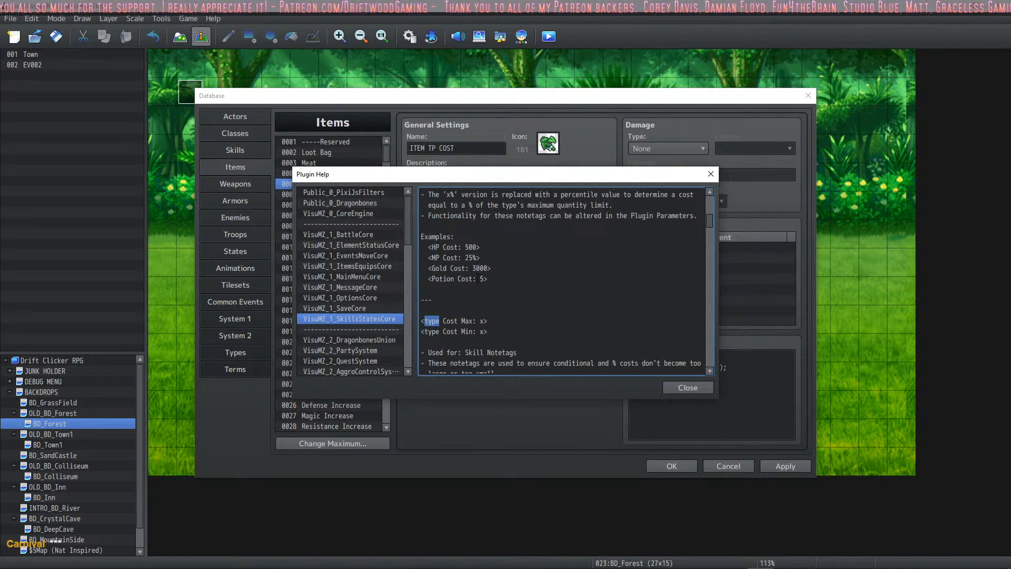
Examine the Cost Max, Cost Min and +x/-x cost adjustment notetags, including which objects and resource types they support
{"action": "scroll", "coordinate": [480, 280], "scroll_direction": "down", "scroll_amount": 2}
{"action": "scroll", "coordinate": [477, 282], "scroll_direction": "down", "scroll_amount": 7}
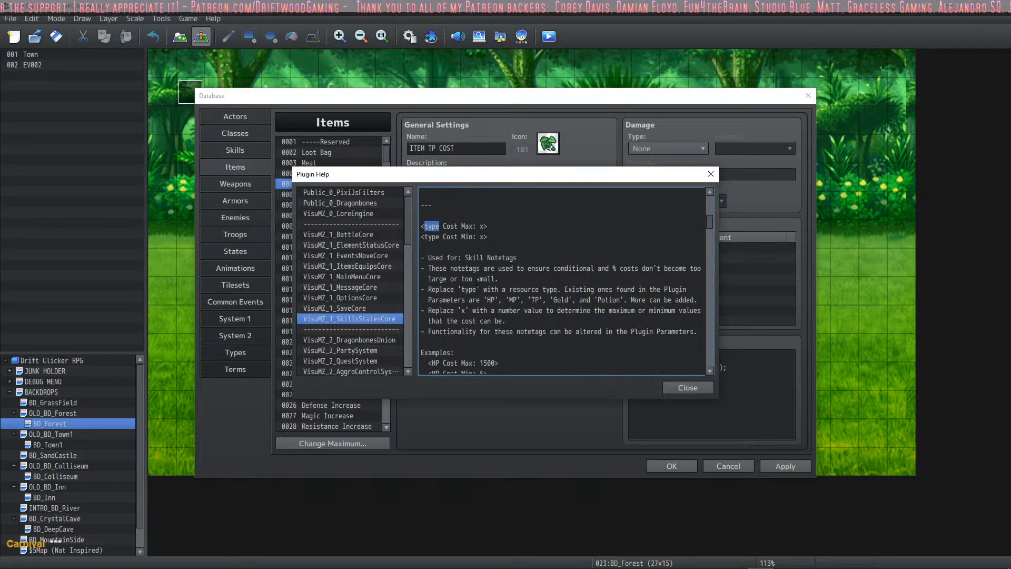
{"action": "scroll", "coordinate": [486, 279], "scroll_direction": "up", "scroll_amount": 2}
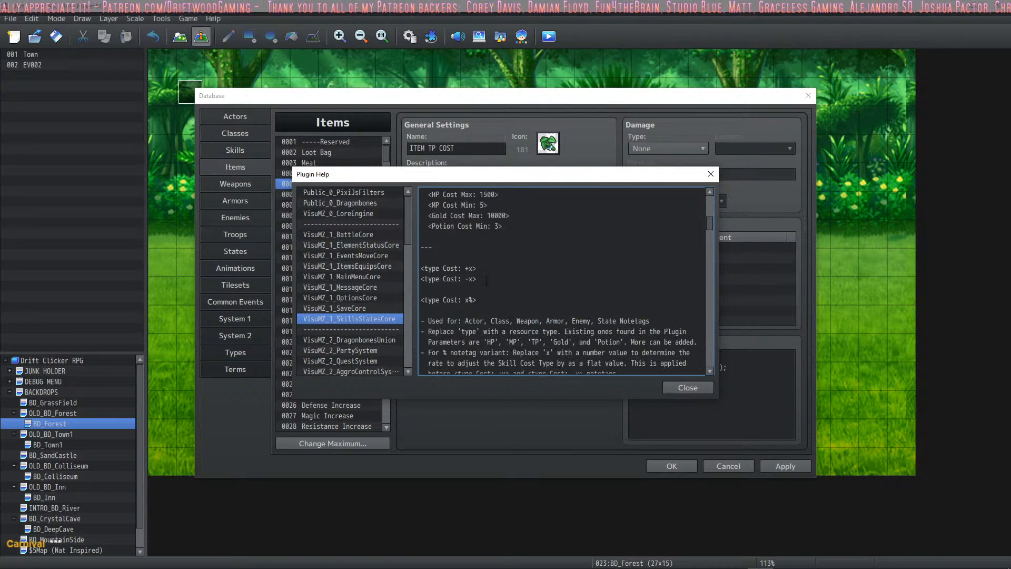
{"action": "scroll", "coordinate": [487, 280], "scroll_direction": "down", "scroll_amount": 1}
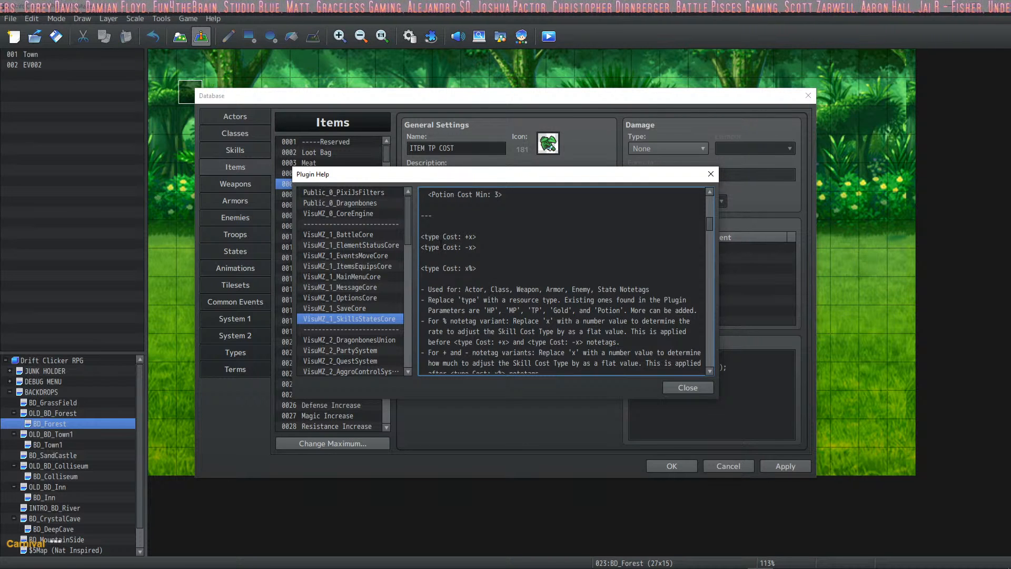
{"action": "scroll", "coordinate": [433, 237], "scroll_direction": "down", "scroll_amount": 2}
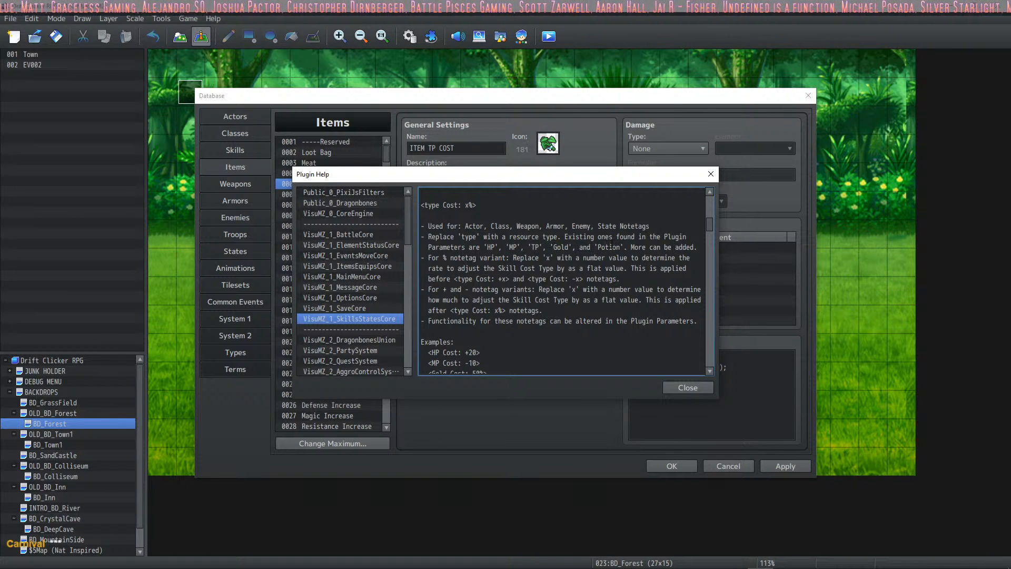
{"action": "double_click", "coordinate": [608, 247]}
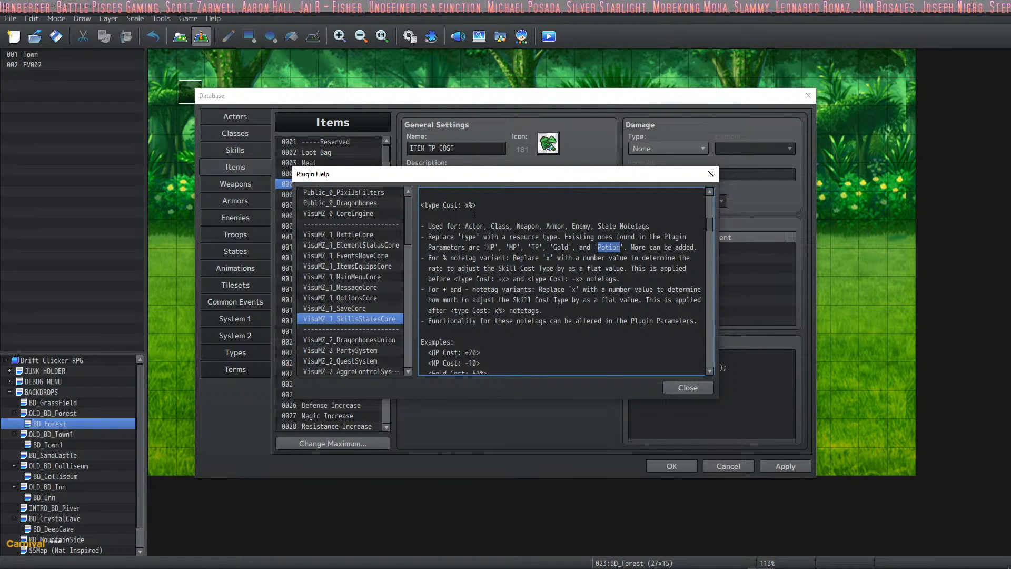
Recheck the skill cost notetags in reverse order, back to the start of the Notetags section
{"action": "scroll", "coordinate": [473, 215], "scroll_direction": "up", "scroll_amount": 5}
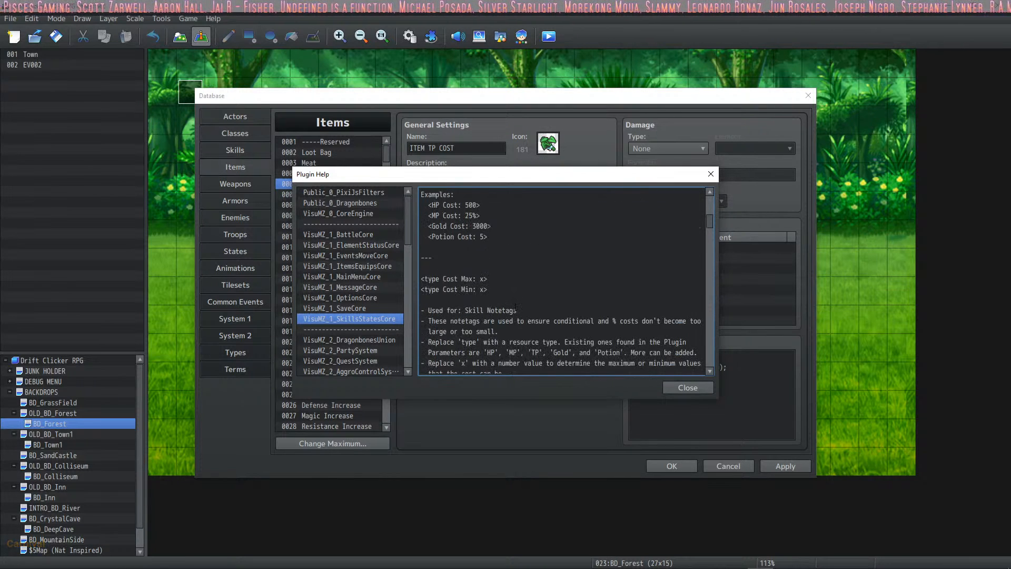
{"action": "scroll", "coordinate": [515, 307], "scroll_direction": "down", "scroll_amount": 2}
{"action": "scroll", "coordinate": [518, 323], "scroll_direction": "up", "scroll_amount": 5}
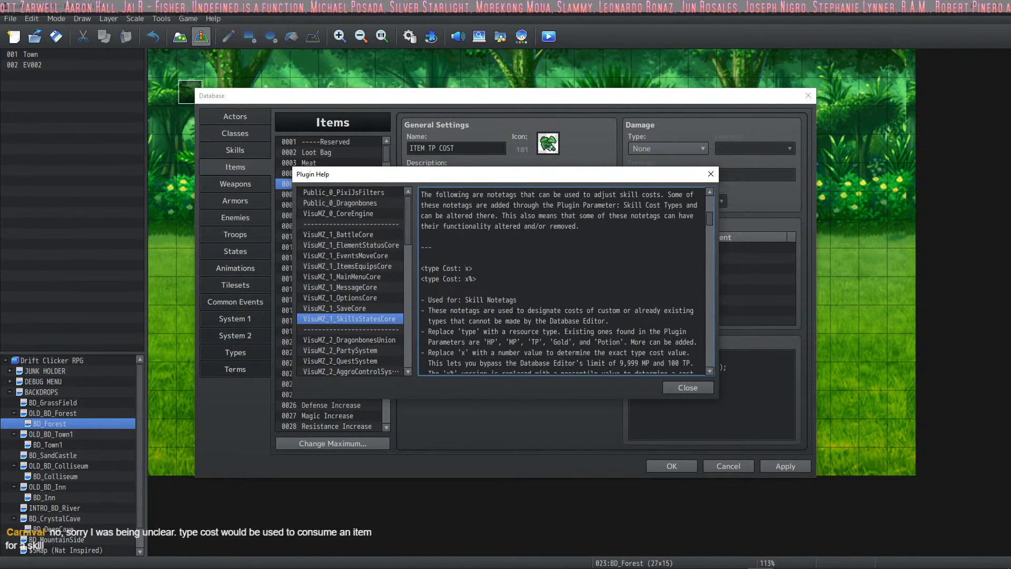
{"action": "scroll", "coordinate": [514, 318], "scroll_direction": "up", "scroll_amount": 7}
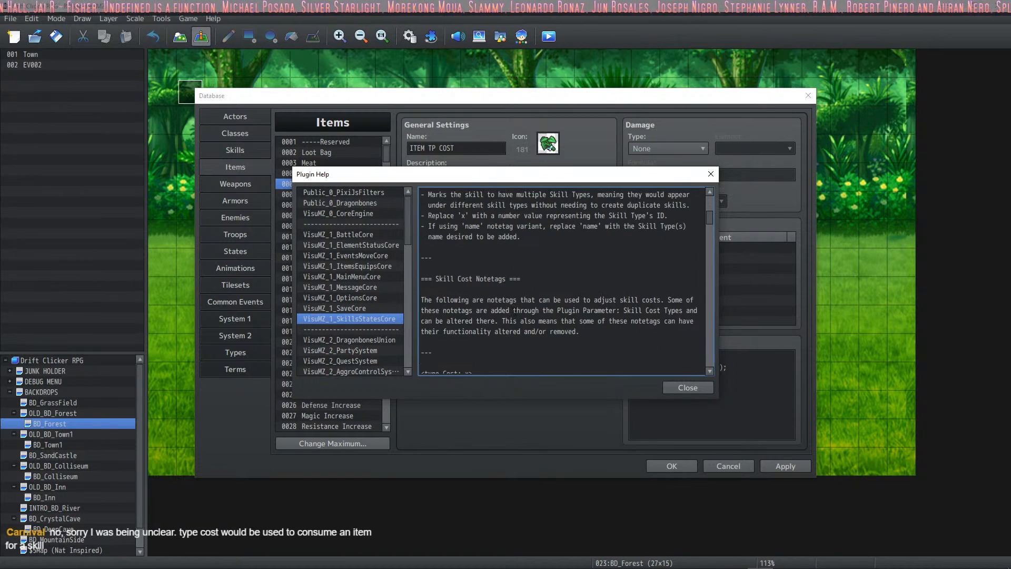
{"action": "scroll", "coordinate": [516, 314], "scroll_direction": "up", "scroll_amount": 3}
{"action": "scroll", "coordinate": [512, 316], "scroll_direction": "up", "scroll_amount": 3}
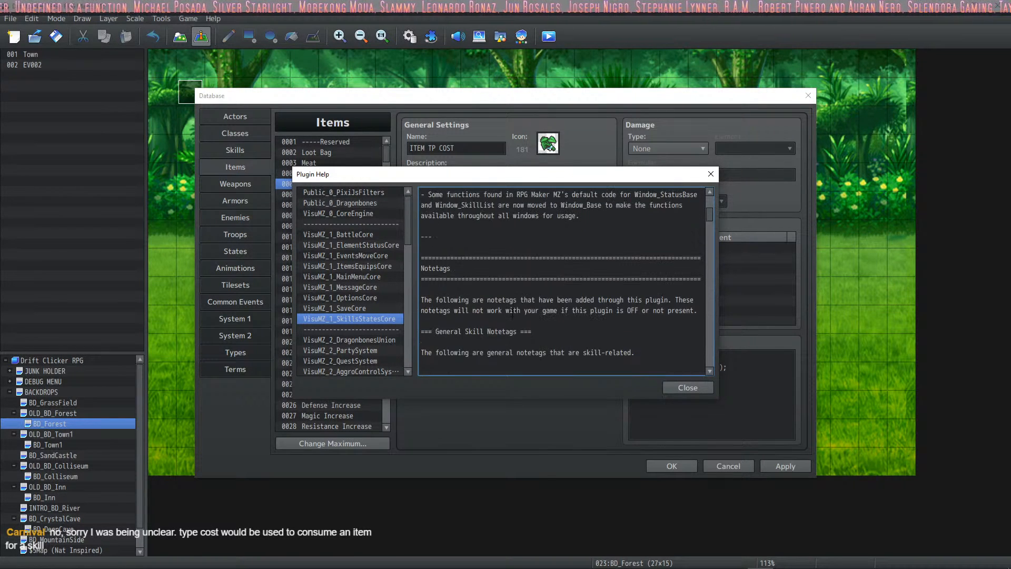
Go back to the plugin help's Introduction and examine the feature entry about making custom Skill Cost Types
{"action": "scroll", "coordinate": [516, 317], "scroll_direction": "up", "scroll_amount": 3}
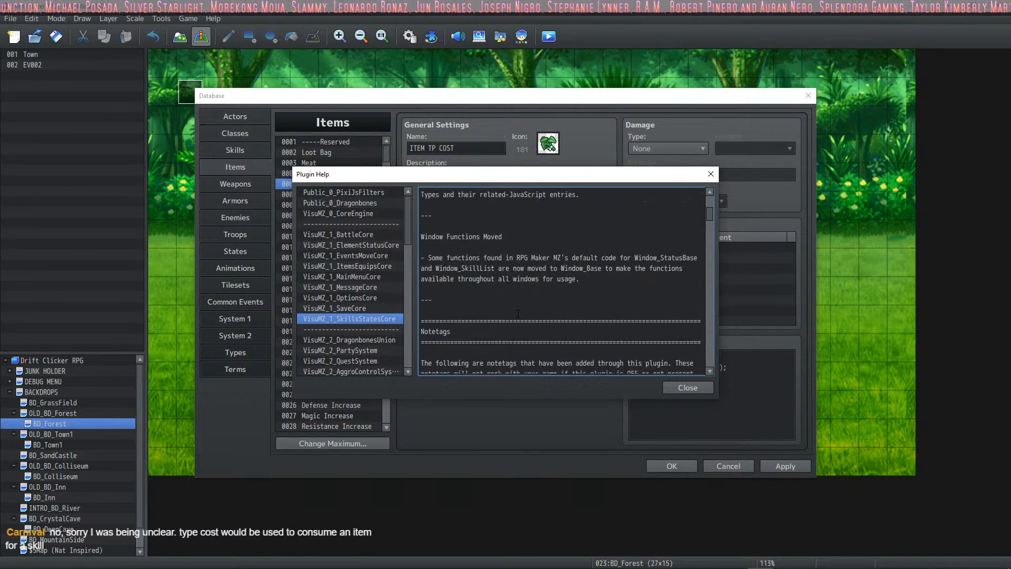
{"action": "scroll", "coordinate": [517, 313], "scroll_direction": "up", "scroll_amount": 12}
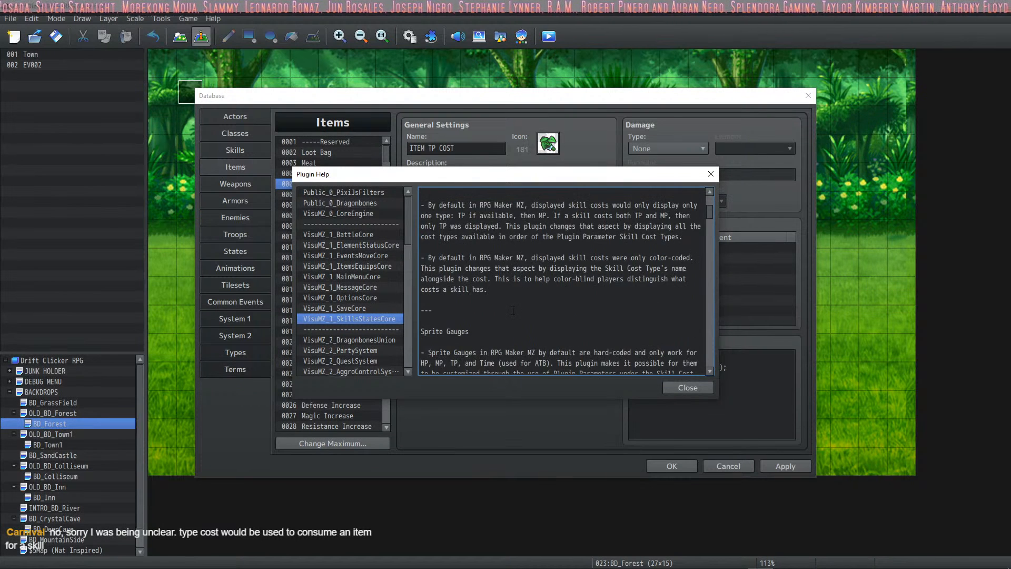
{"action": "scroll", "coordinate": [509, 309], "scroll_direction": "up", "scroll_amount": 8}
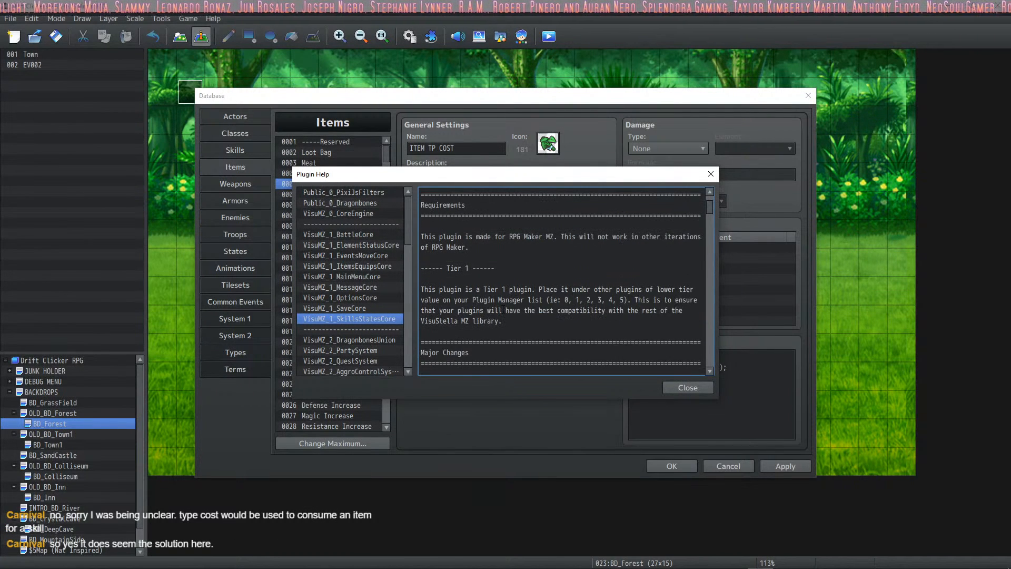
{"action": "scroll", "coordinate": [505, 308], "scroll_direction": "up", "scroll_amount": 8}
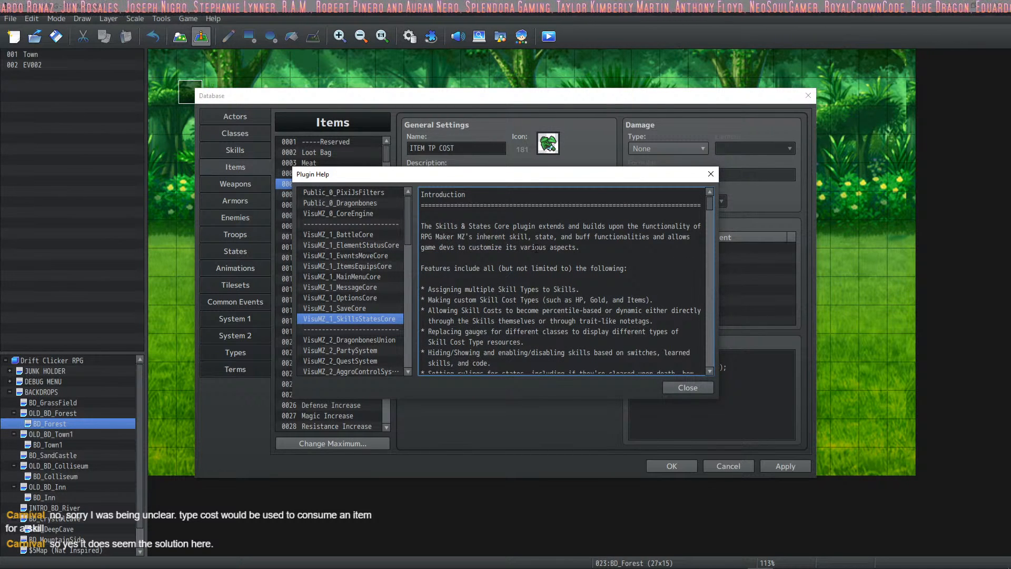
{"action": "scroll", "coordinate": [529, 252], "scroll_direction": "up", "scroll_amount": 1}
{"action": "scroll", "coordinate": [455, 304], "scroll_direction": "down", "scroll_amount": 4}
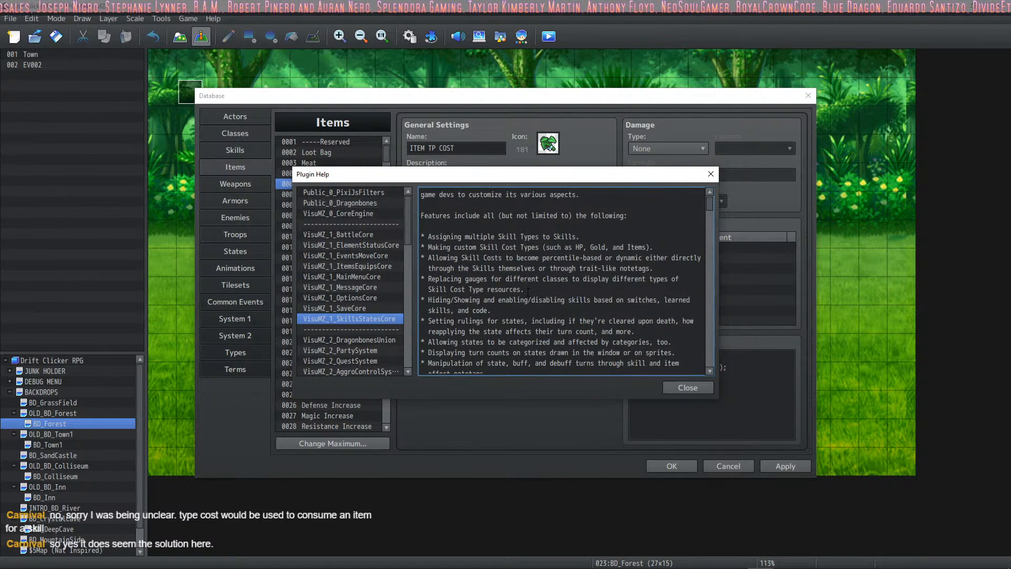
{"action": "scroll", "coordinate": [596, 239], "scroll_direction": "up", "scroll_amount": 2}
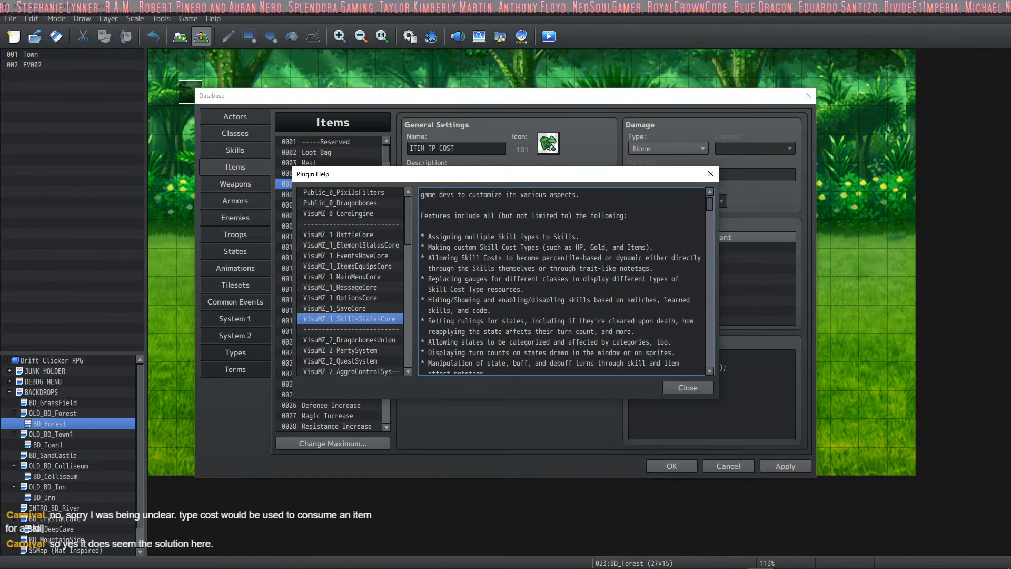
{"action": "left_click_drag", "start_coordinate": [439, 248], "coordinate": [528, 247]}
{"action": "left_click", "coordinate": [531, 246]}
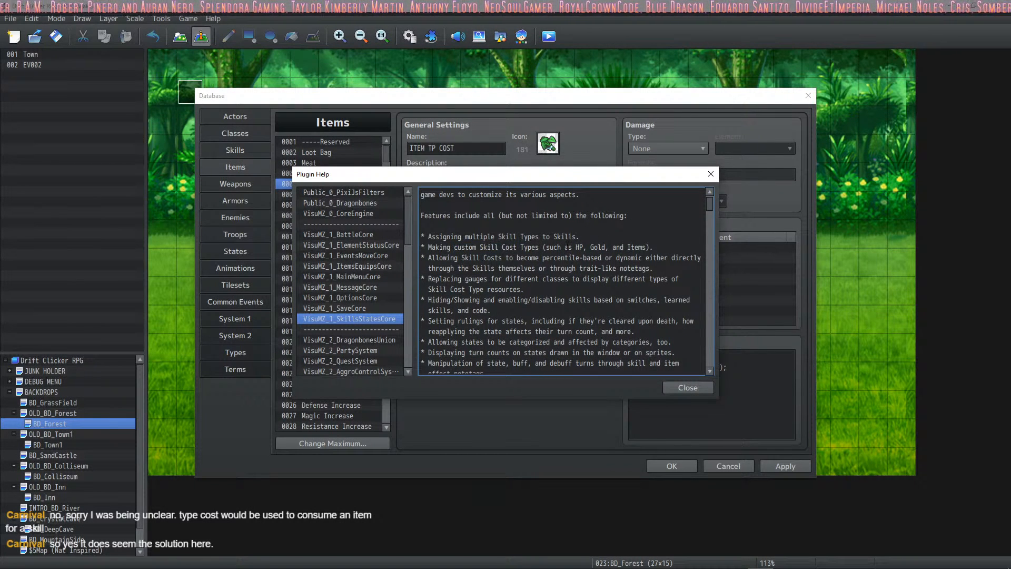
{"action": "left_click_drag", "start_coordinate": [647, 247], "coordinate": [554, 239]}
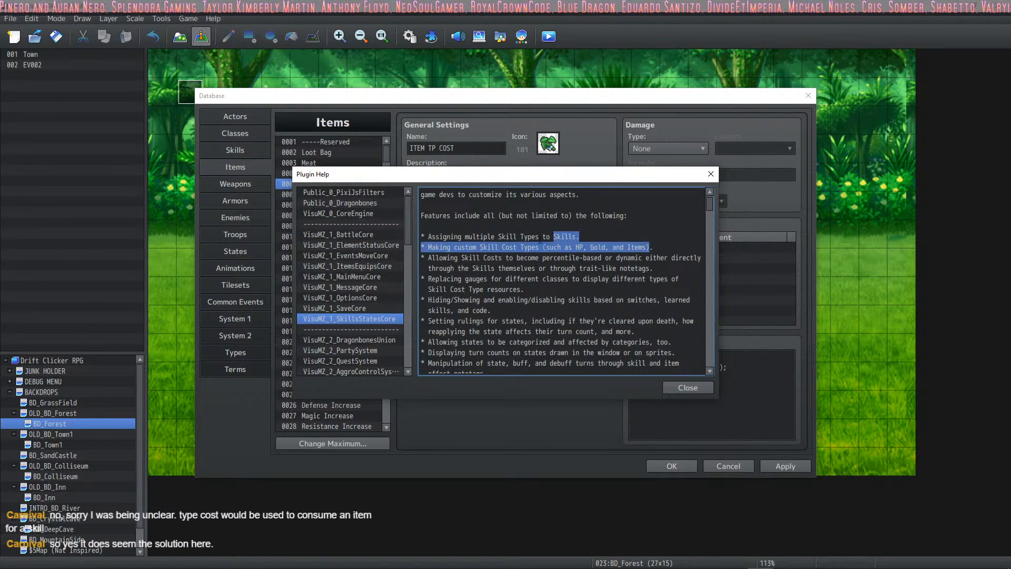
{"action": "left_click", "coordinate": [551, 241]}
{"action": "left_click_drag", "start_coordinate": [475, 247], "coordinate": [479, 247]}
{"action": "left_click", "coordinate": [519, 245]}
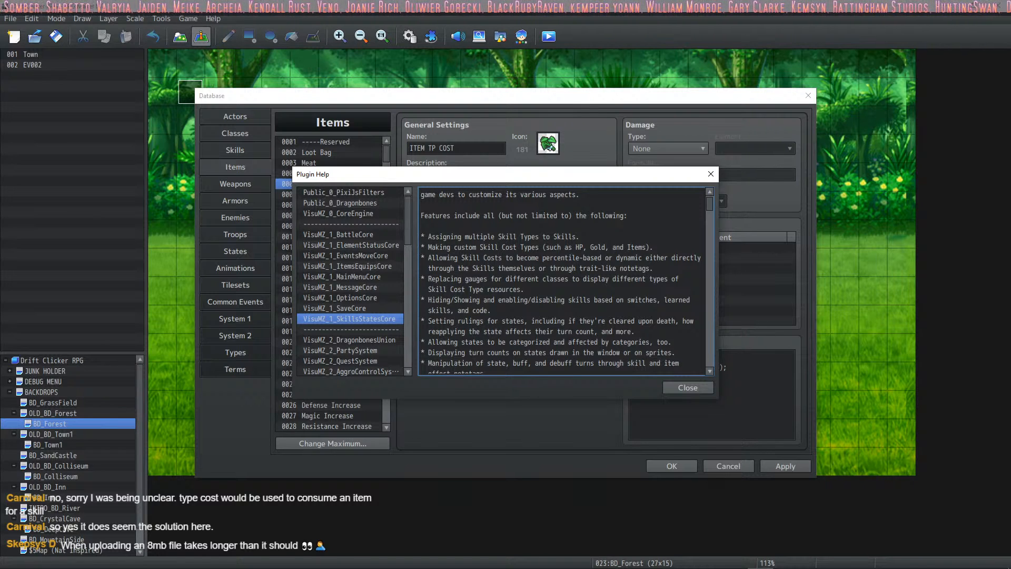
Read on through the Major Changes and General Skill Notetags sections to the <type Cost: x> usage notes
{"action": "scroll", "coordinate": [560, 282], "scroll_direction": "down", "scroll_amount": 3}
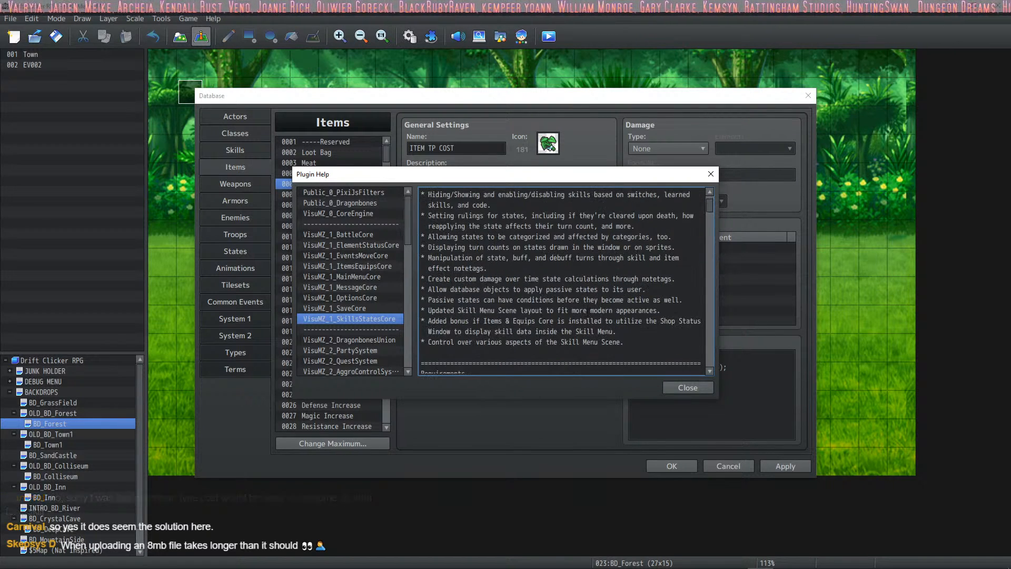
{"action": "scroll", "coordinate": [575, 321], "scroll_direction": "down", "scroll_amount": 6}
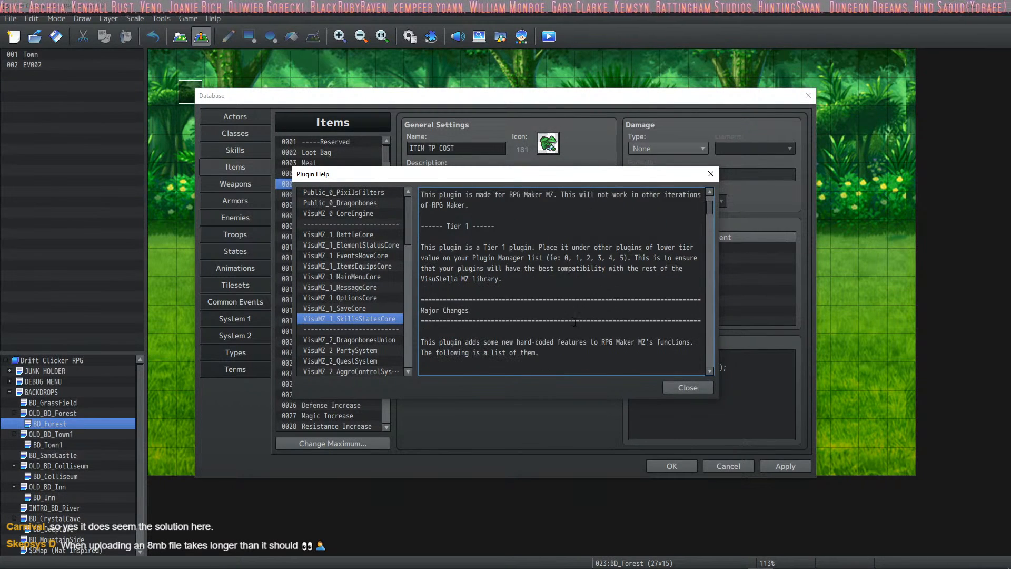
{"action": "scroll", "coordinate": [575, 322], "scroll_direction": "down", "scroll_amount": 10}
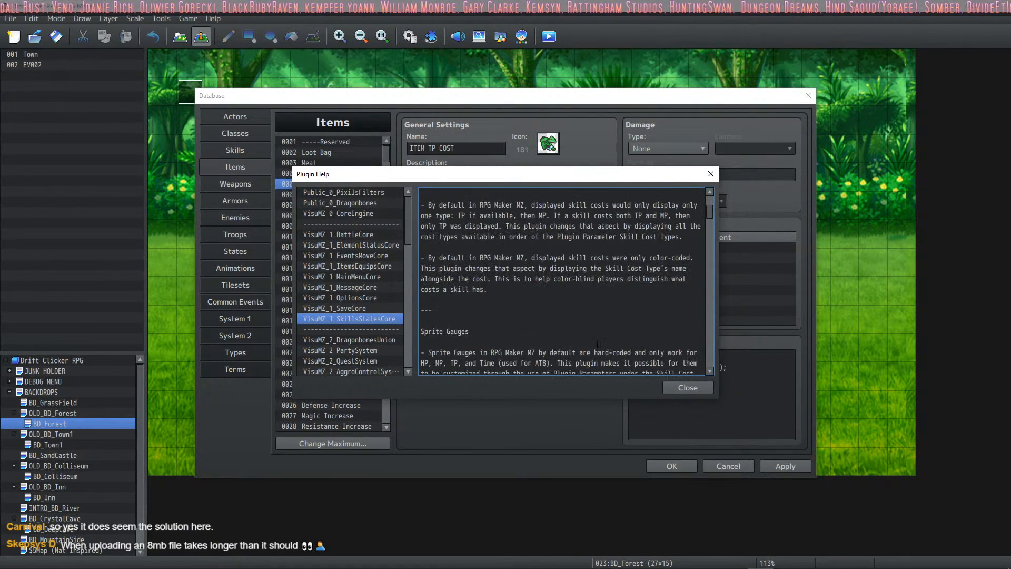
{"action": "scroll", "coordinate": [597, 343], "scroll_direction": "down", "scroll_amount": 6}
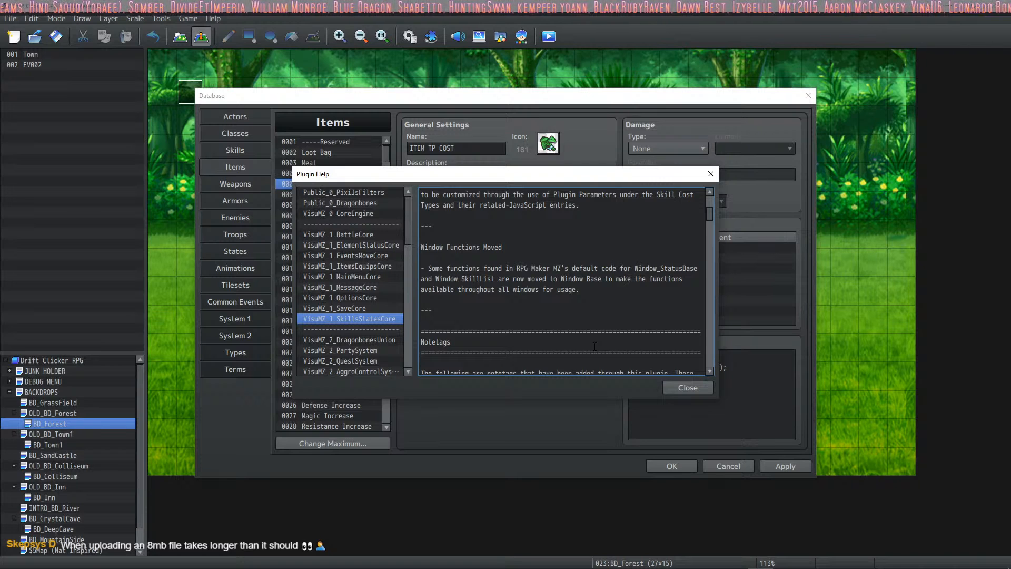
{"action": "scroll", "coordinate": [532, 293], "scroll_direction": "down", "scroll_amount": 6}
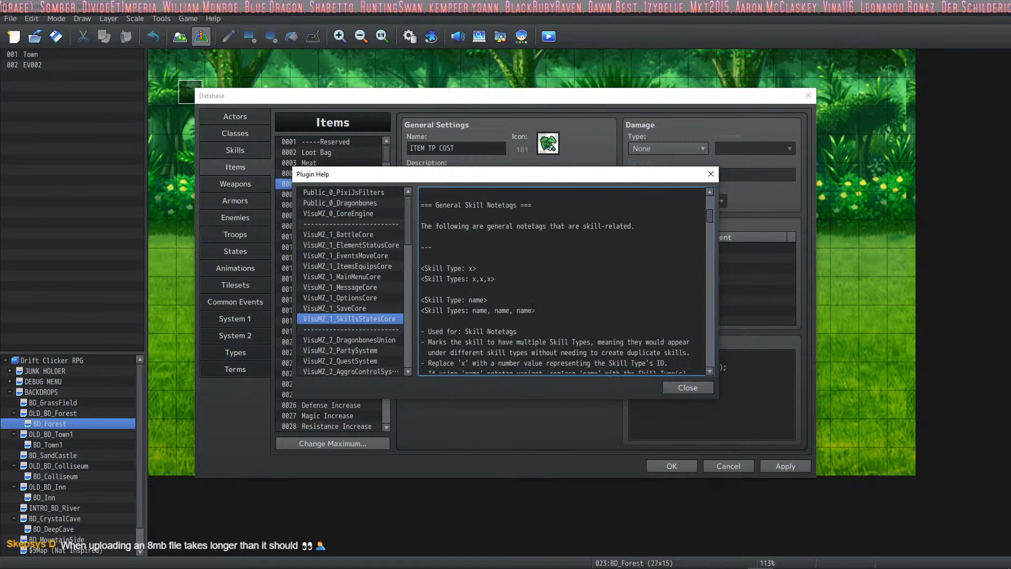
{"action": "scroll", "coordinate": [532, 305], "scroll_direction": "down", "scroll_amount": 4}
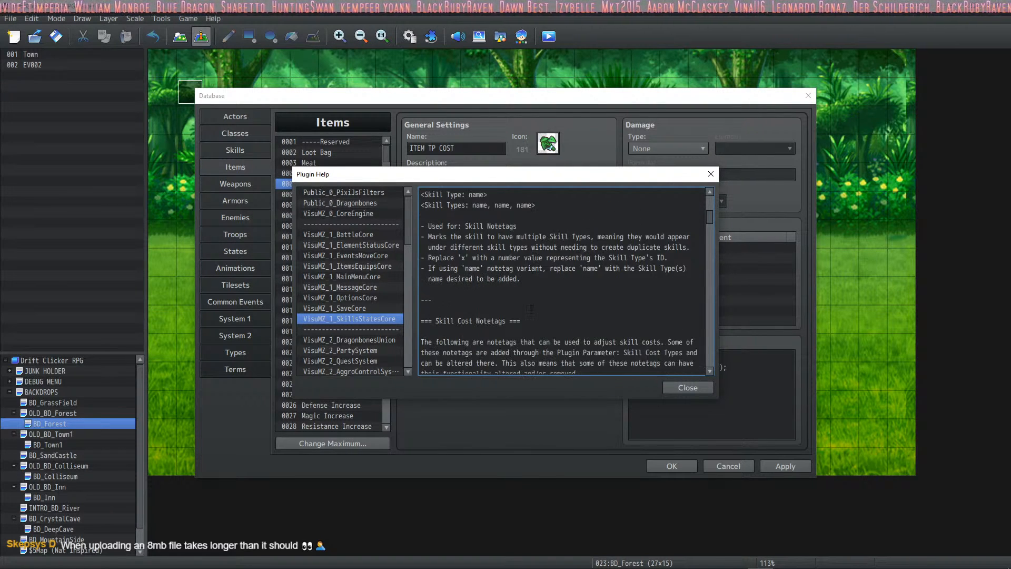
{"action": "scroll", "coordinate": [534, 319], "scroll_direction": "down", "scroll_amount": 6}
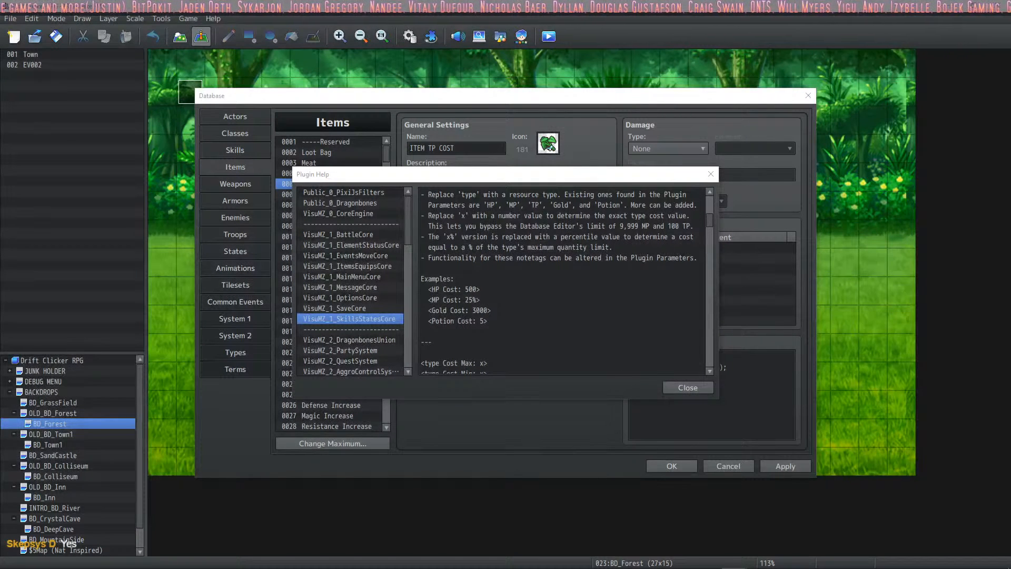
Review the remaining skill cost notetags through the <JS type Cost> usage notes and close the plugin help
{"action": "left_click", "coordinate": [615, 295]}
{"action": "scroll", "coordinate": [590, 300], "scroll_direction": "down", "scroll_amount": 5}
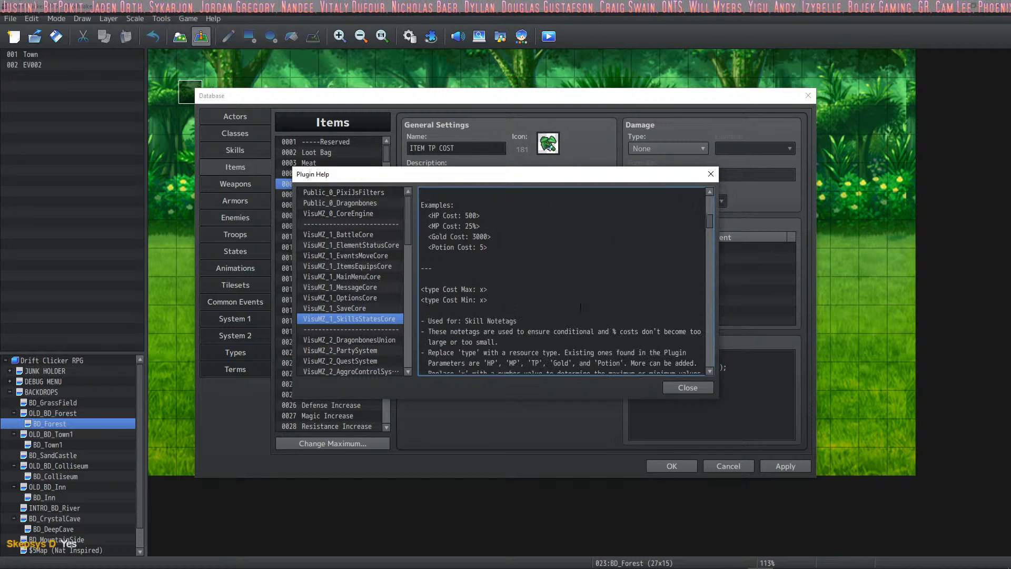
{"action": "scroll", "coordinate": [532, 280], "scroll_direction": "down", "scroll_amount": 7}
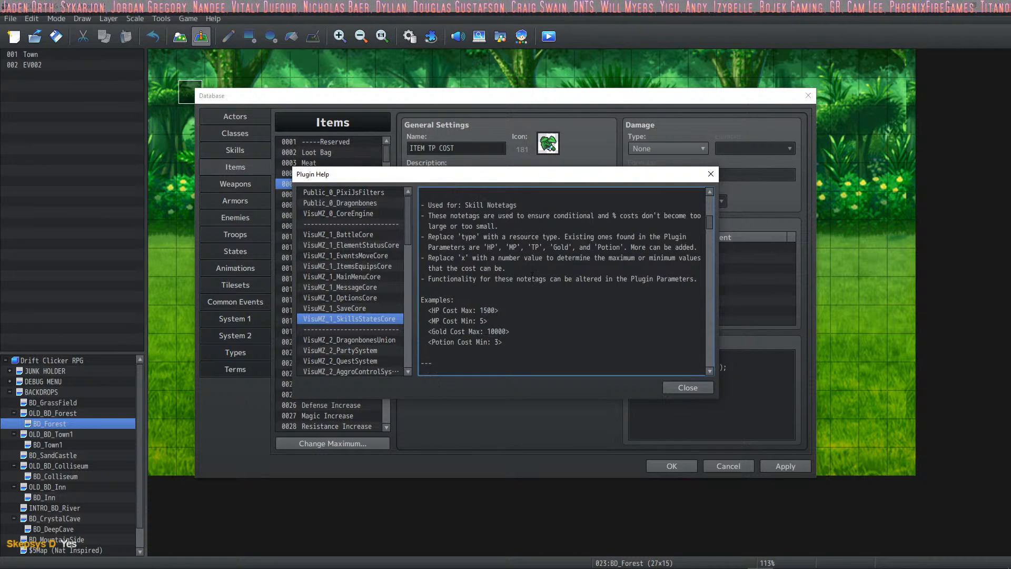
{"action": "scroll", "coordinate": [527, 287], "scroll_direction": "down", "scroll_amount": 8}
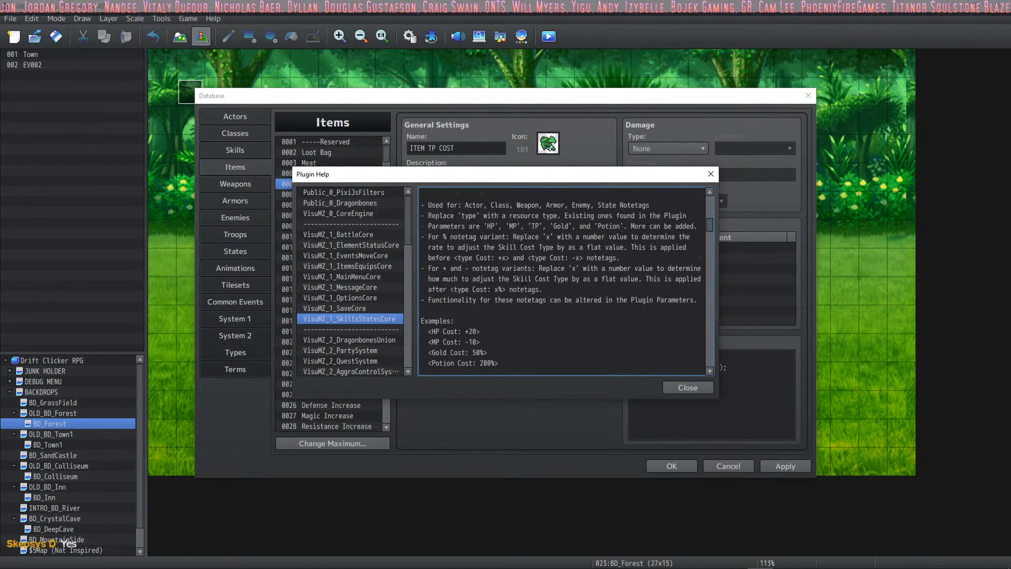
{"action": "scroll", "coordinate": [498, 290], "scroll_direction": "down", "scroll_amount": 6}
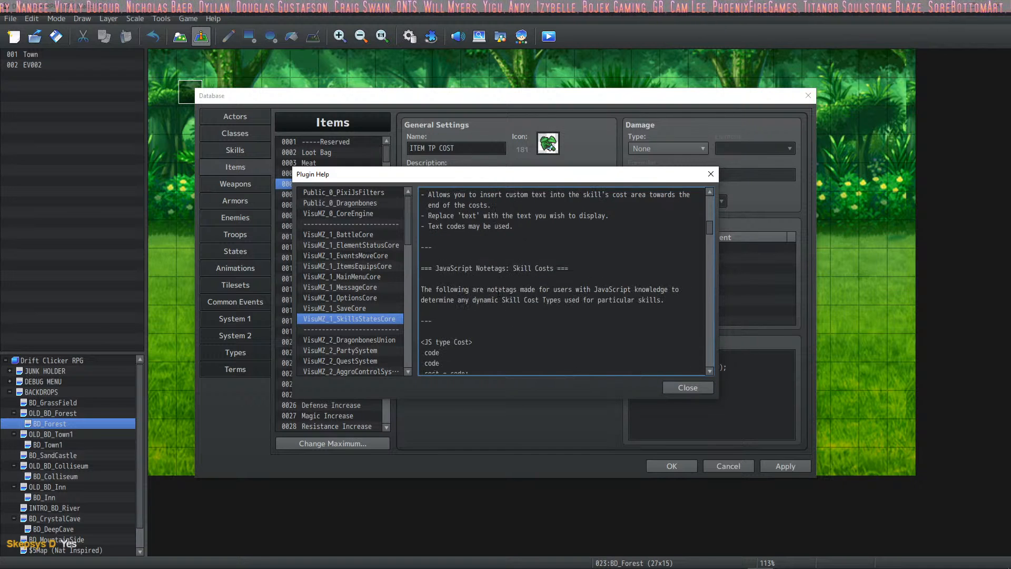
{"action": "scroll", "coordinate": [507, 281], "scroll_direction": "up", "scroll_amount": 1}
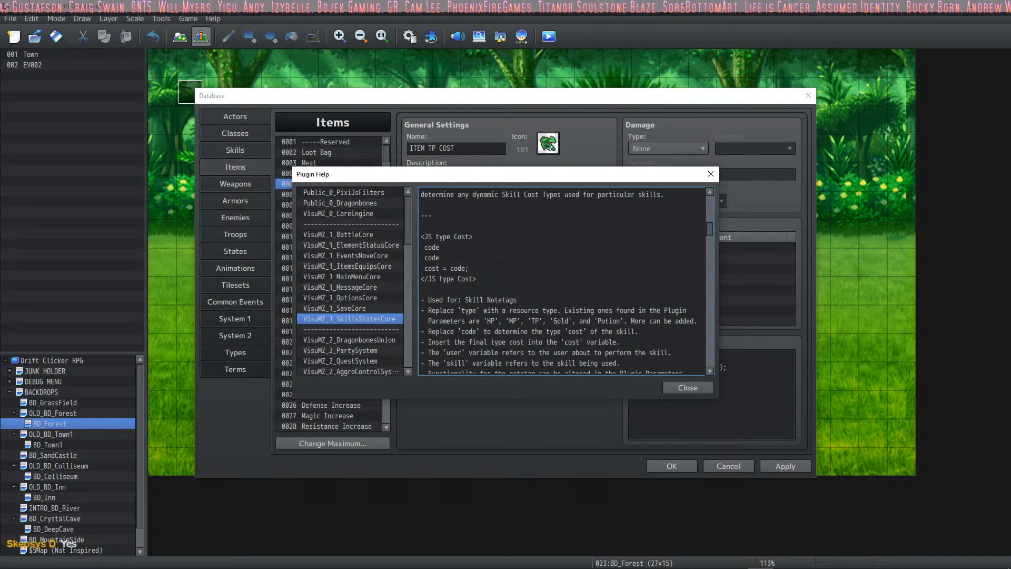
{"action": "scroll", "coordinate": [500, 271], "scroll_direction": "down", "scroll_amount": 1}
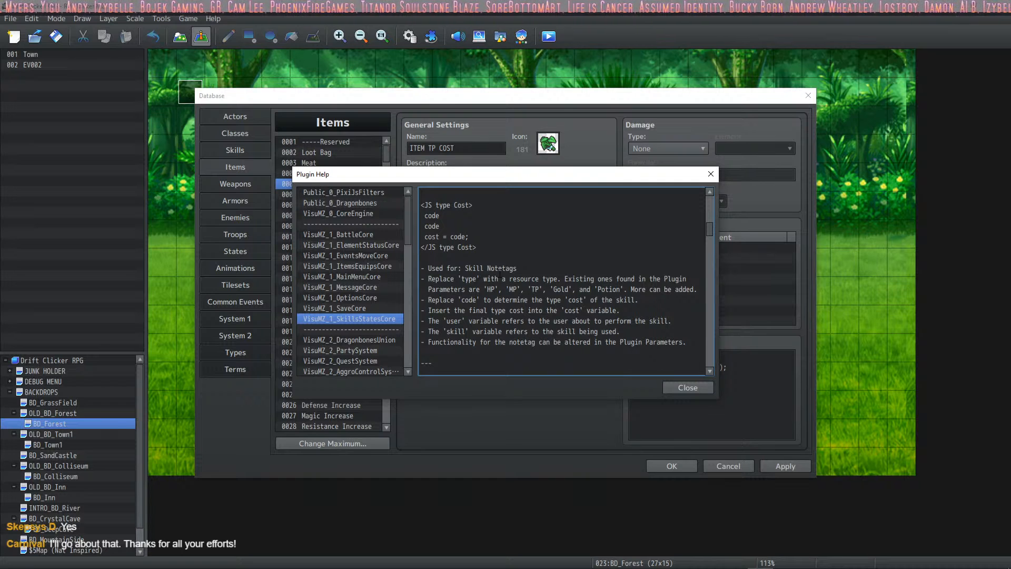
{"action": "left_click", "coordinate": [700, 387]}
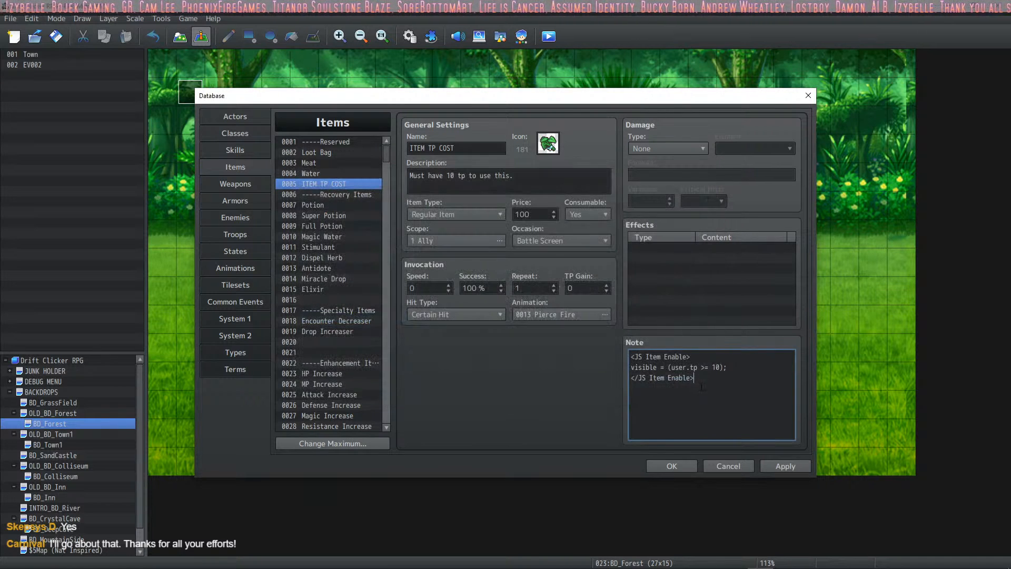
Replace the JS Item Enable notetag in ITEM TP COST's note with <TP Cost: 10> and apply the change
{"action": "left_click_drag", "start_coordinate": [719, 374], "coordinate": [617, 344]}
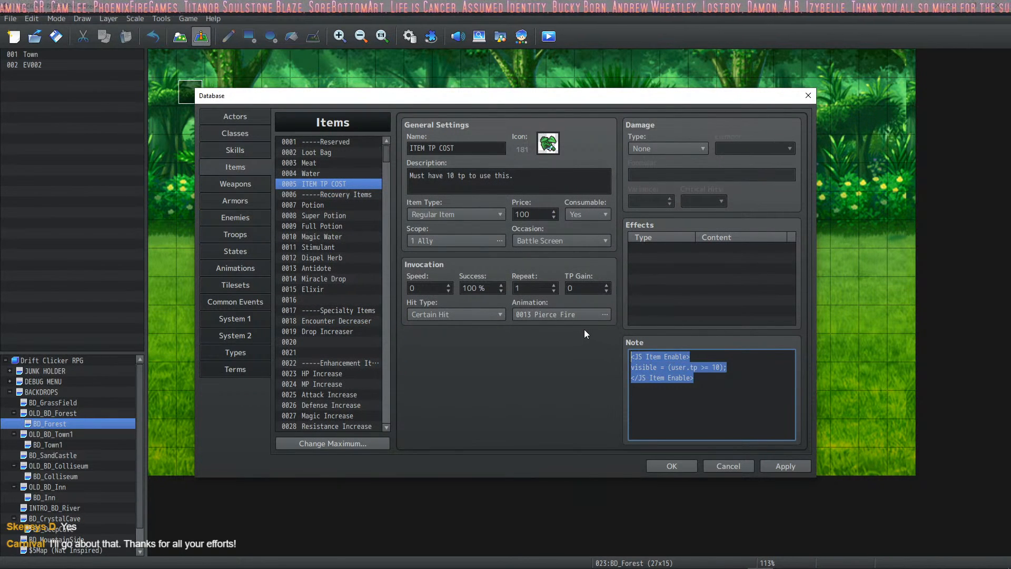
{"action": "type", "text": ">TP"}
{"action": "key", "text": "BackSpace"}
{"action": "key", "text": "BackSpace"}
{"action": "key", "text": "BackSpace"}
{"action": "key", "text": "BackSpace"}
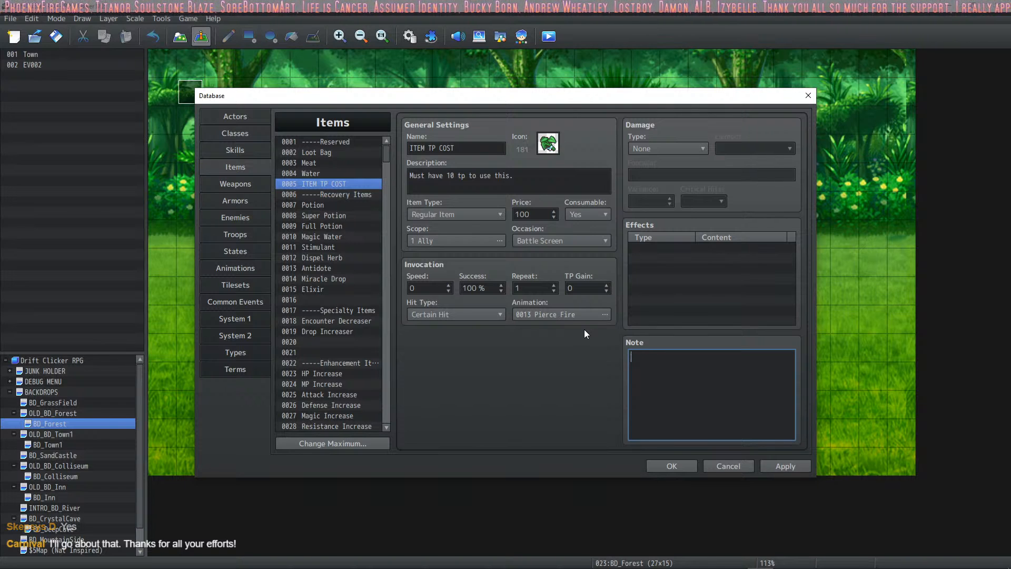
{"action": "type", "text": "<TP Cost 10-"}
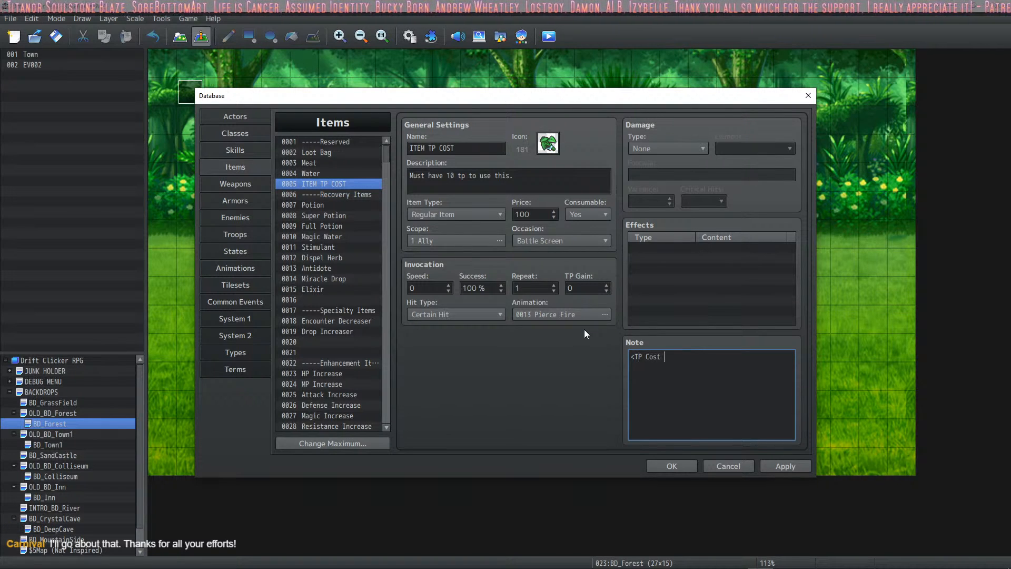
{"action": "key", "text": "BackSpace"}
{"action": "key", "text": "BackSpace"}
{"action": "key", "text": "BackSpace"}
{"action": "key", "text": "BackSpace"}
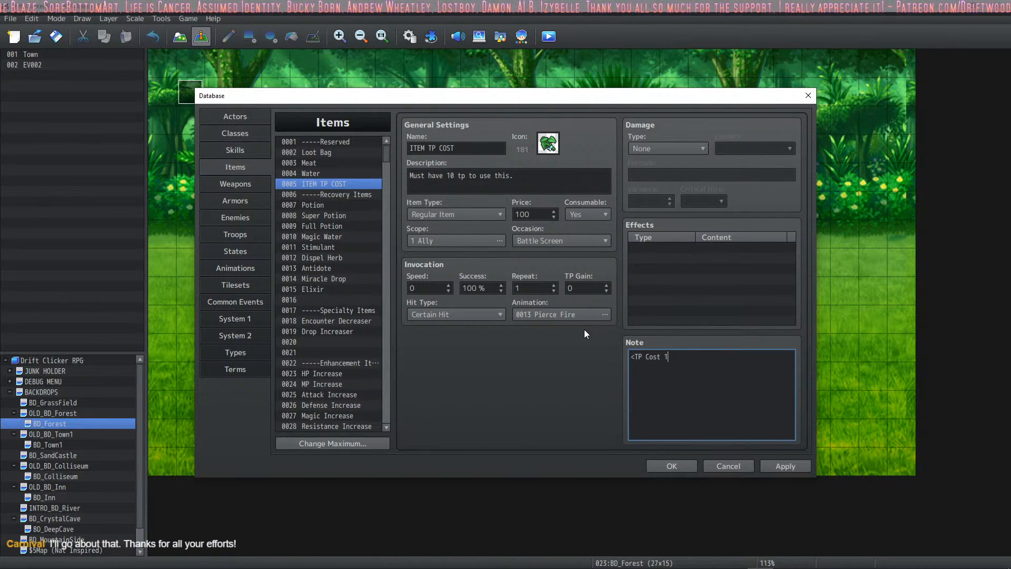
{"action": "type", "text": ": 10:"}
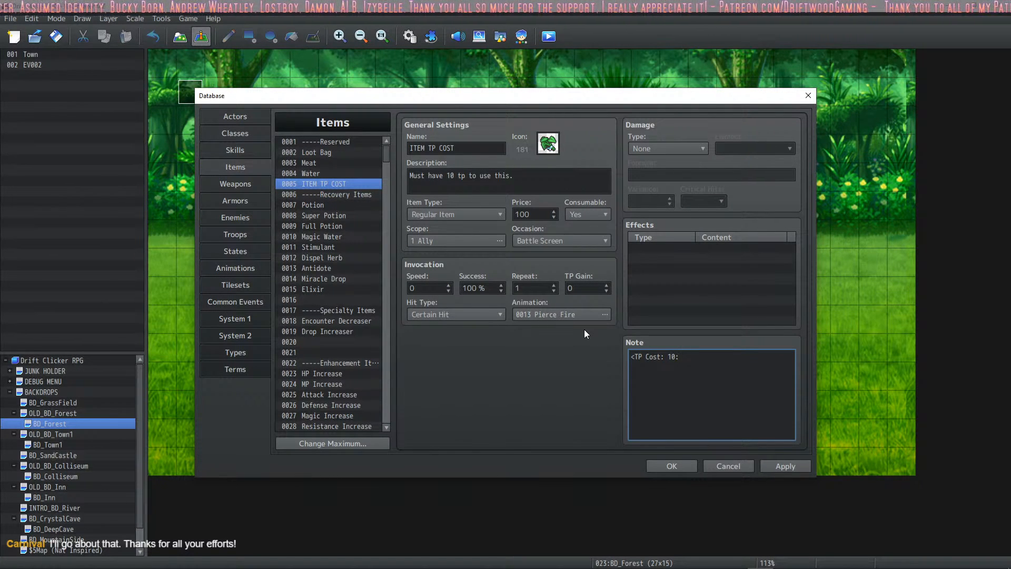
{"action": "key", "text": "BackSpace"}
{"action": "type", "text": ">"}
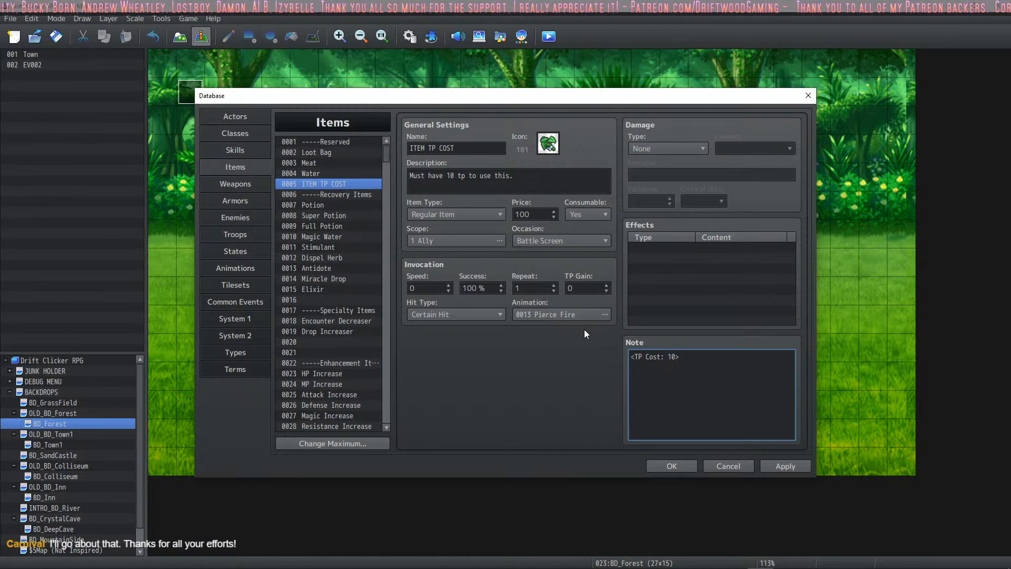
{"action": "right_click", "coordinate": [696, 362]}
{"action": "key", "text": "Escape"}
{"action": "left_click", "coordinate": [790, 465]}
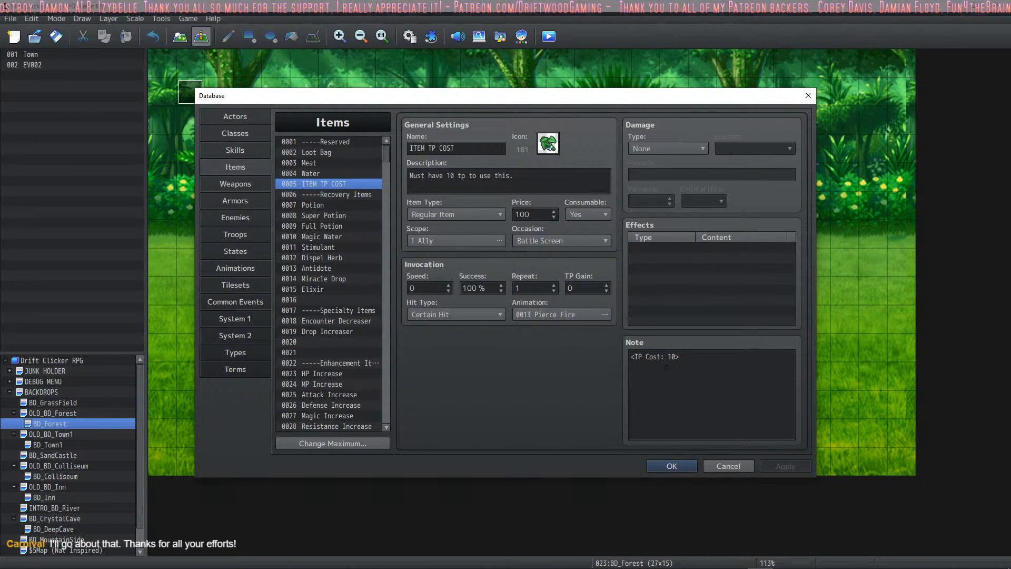
Confirm and close the database, and start a playtest of the game
{"action": "right_click", "coordinate": [696, 375]}
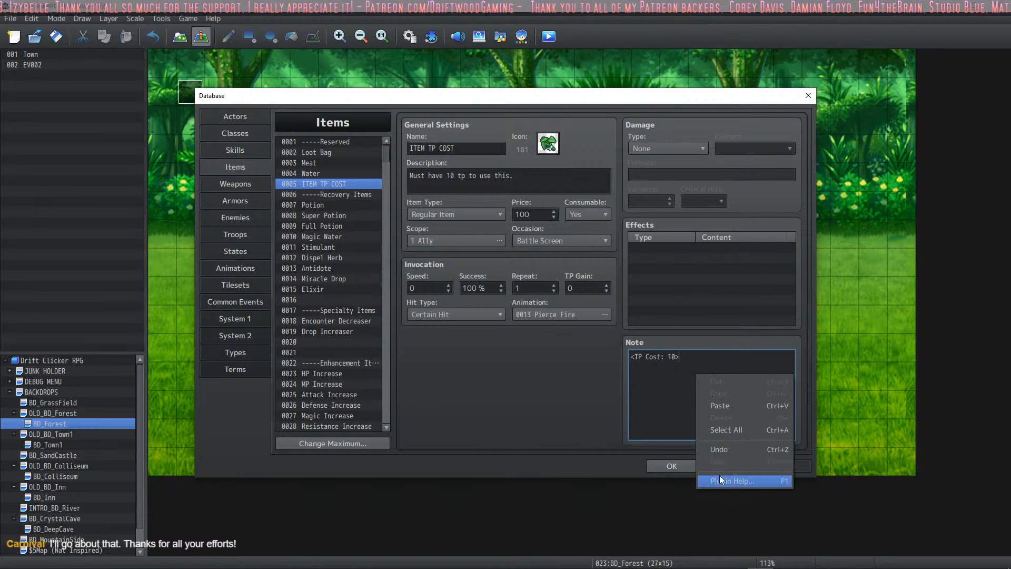
{"action": "left_click", "coordinate": [661, 465]}
{"action": "left_click", "coordinate": [548, 36]}
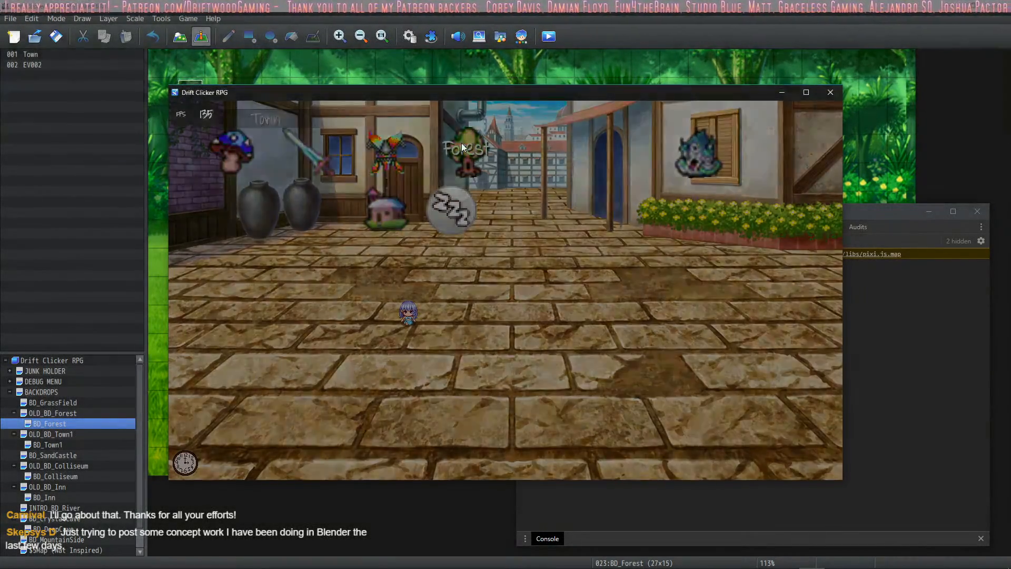
Enter the Forest battle and test using ITEM TP COST from the battle items
{"action": "left_click", "coordinate": [461, 143]}
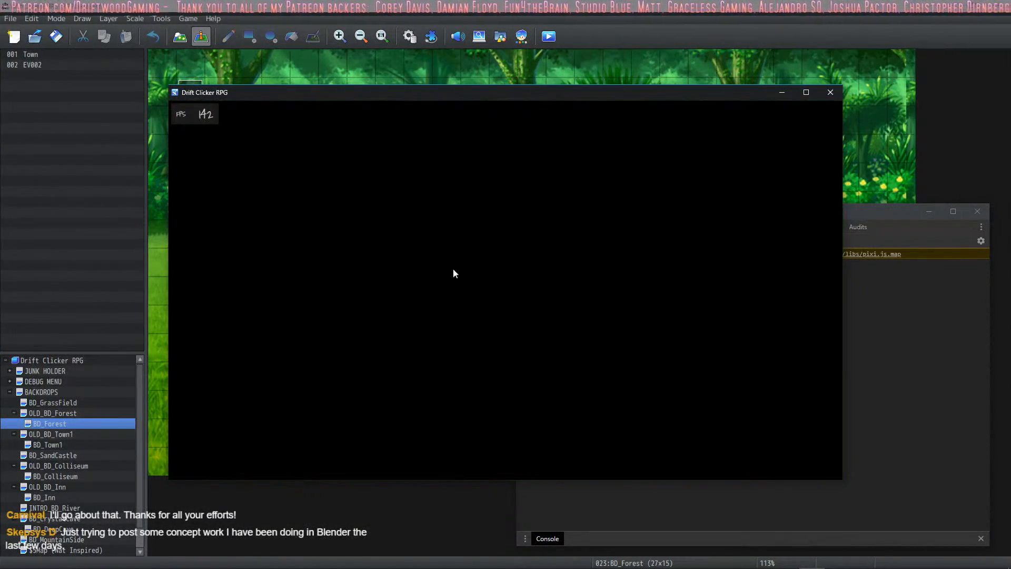
{"action": "scroll", "coordinate": [797, 431], "scroll_direction": "down", "scroll_amount": 3}
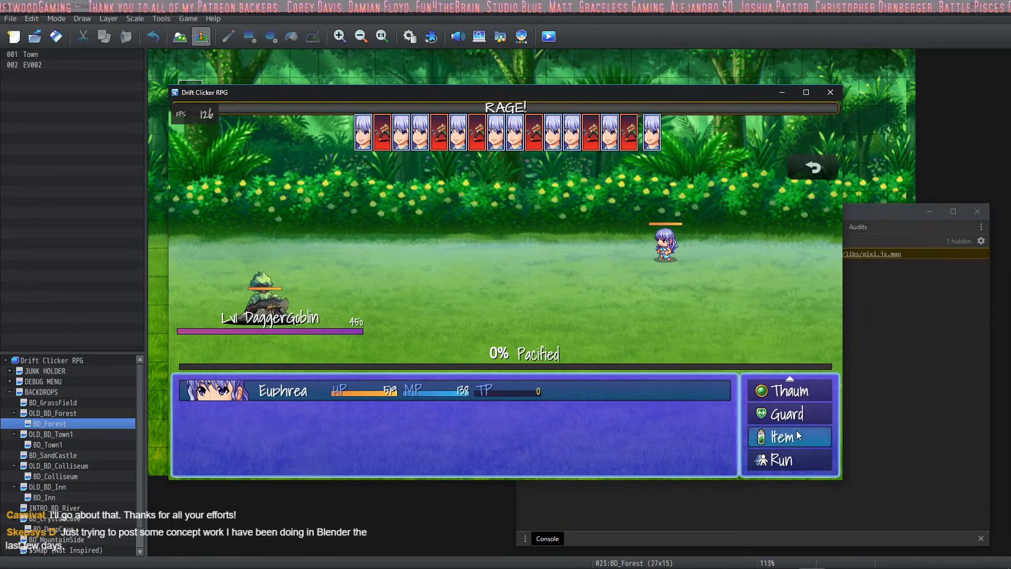
{"action": "left_click", "coordinate": [795, 431]}
{"action": "left_click", "coordinate": [536, 172]}
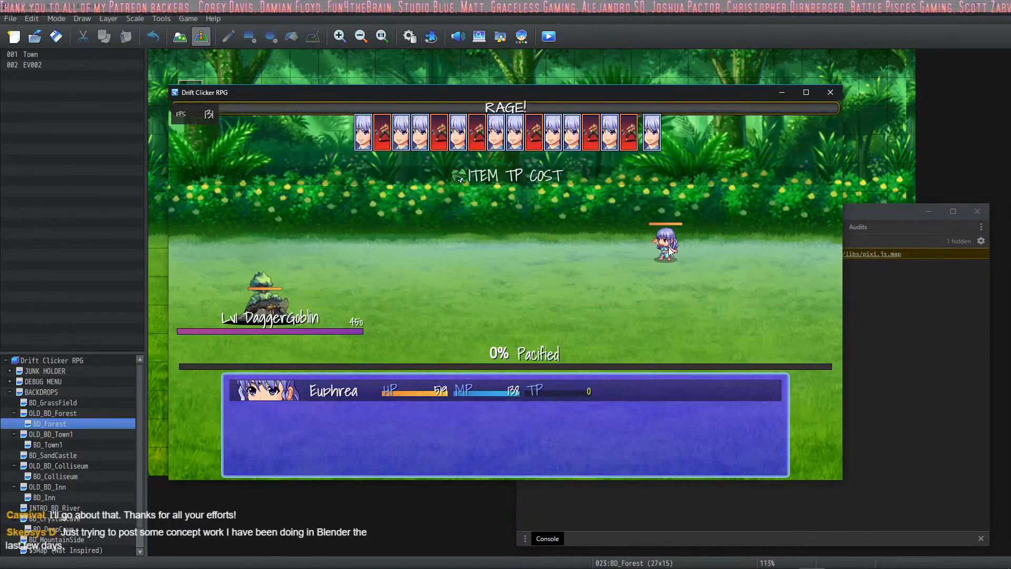
Close the playtest and open the empty skill slot 0007 in the database
{"action": "left_click", "coordinate": [830, 92]}
{"action": "left_click", "coordinate": [410, 36]}
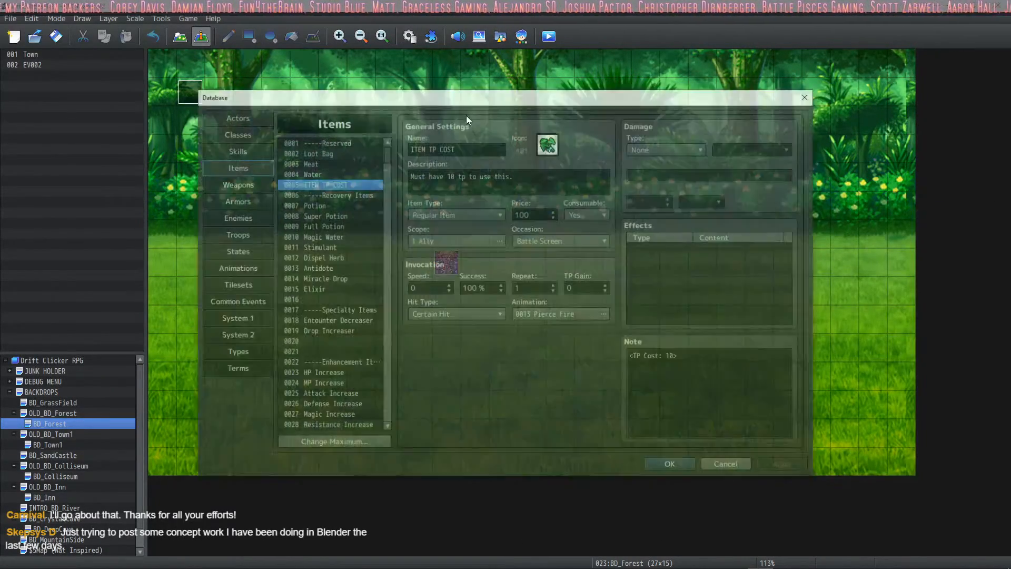
{"action": "left_click", "coordinate": [235, 151]}
{"action": "left_click", "coordinate": [330, 202]}
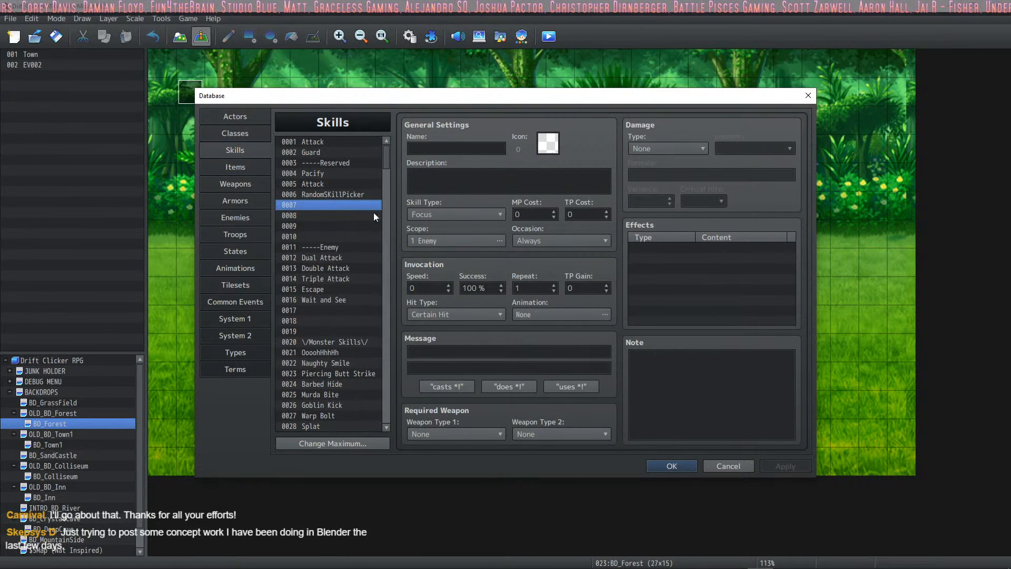
Draft the note text "Item Cost" for skill 0007
{"action": "left_click", "coordinate": [672, 362]}
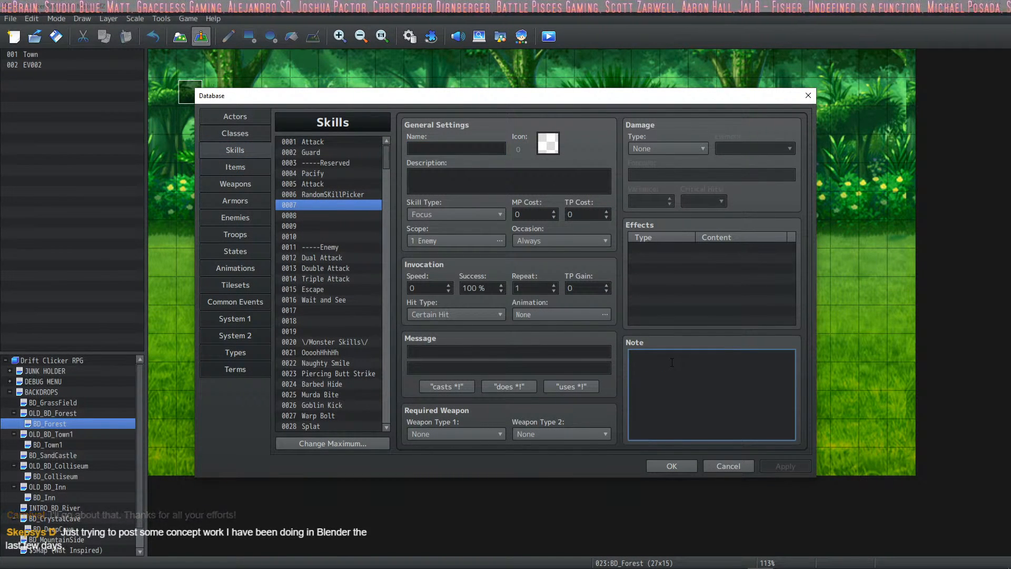
{"action": "type", "text": "Item Cost:"}
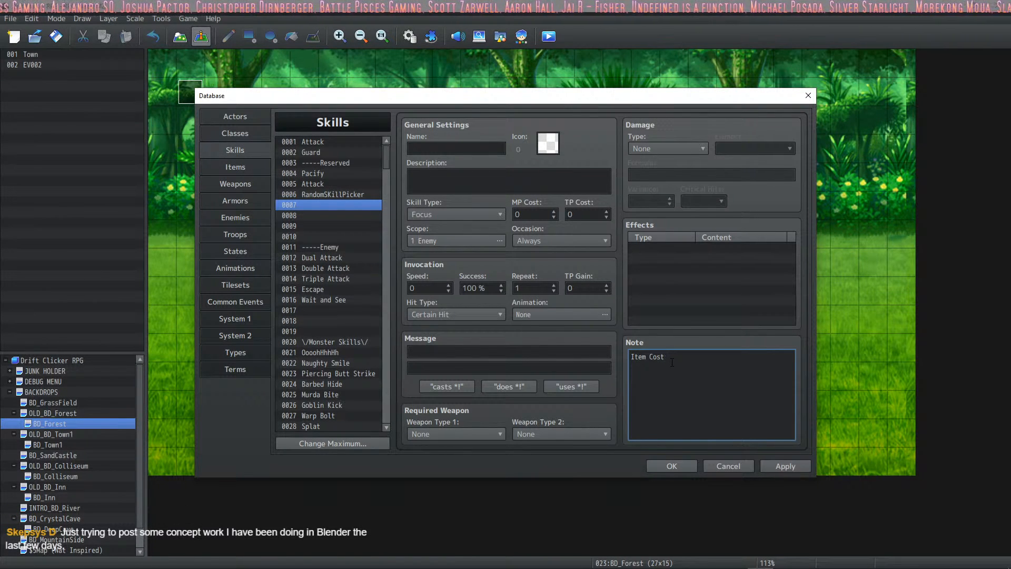
{"action": "key", "text": "BackSpace"}
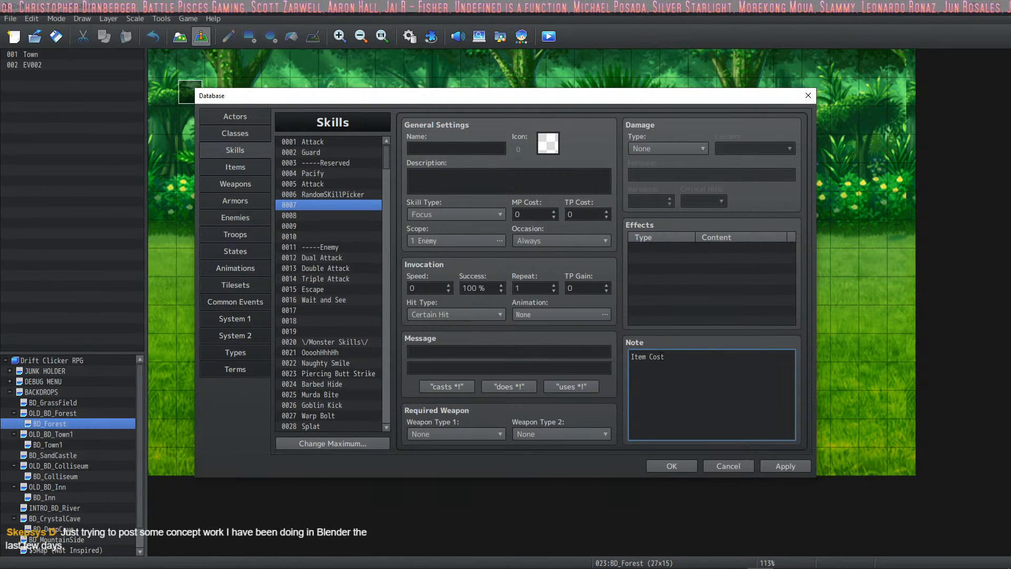
Read the VisuMZ_1_SkillsStatesCore plugin help from its introduction through the general Skill Type notetags
{"action": "right_click", "coordinate": [730, 376]}
{"action": "left_click", "coordinate": [776, 488]}
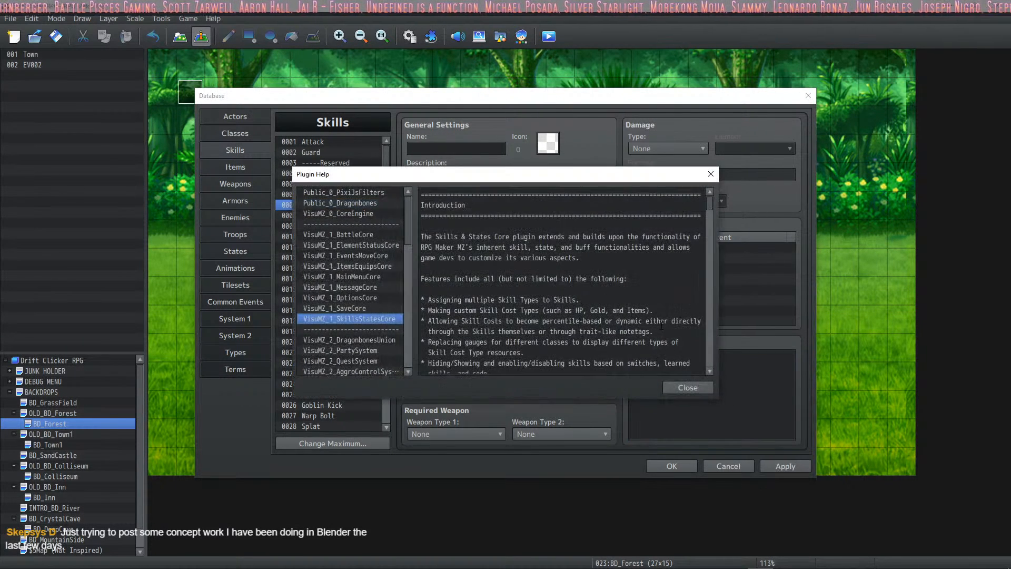
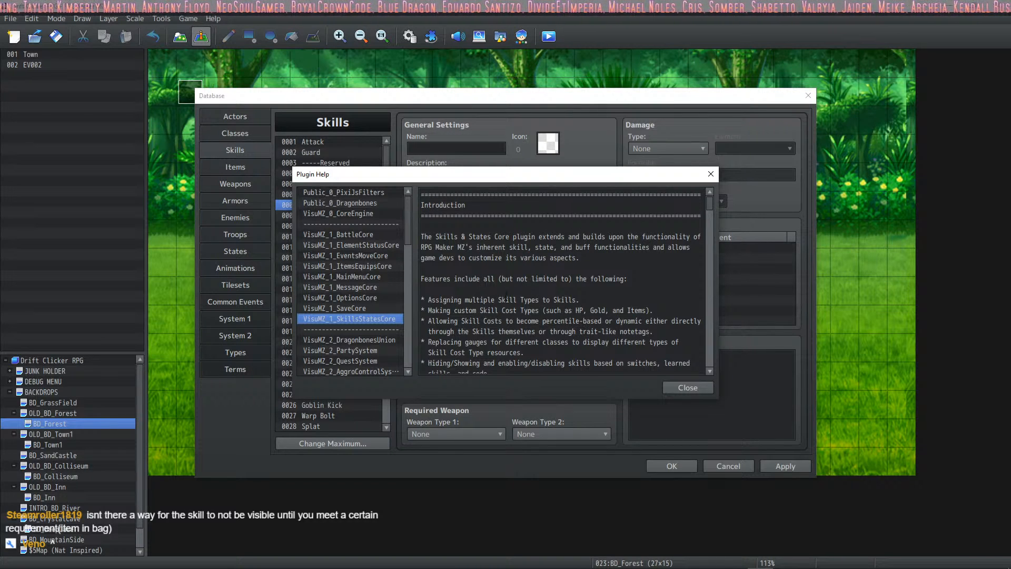
{"action": "scroll", "coordinate": [561, 283], "scroll_direction": "down", "scroll_amount": 10}
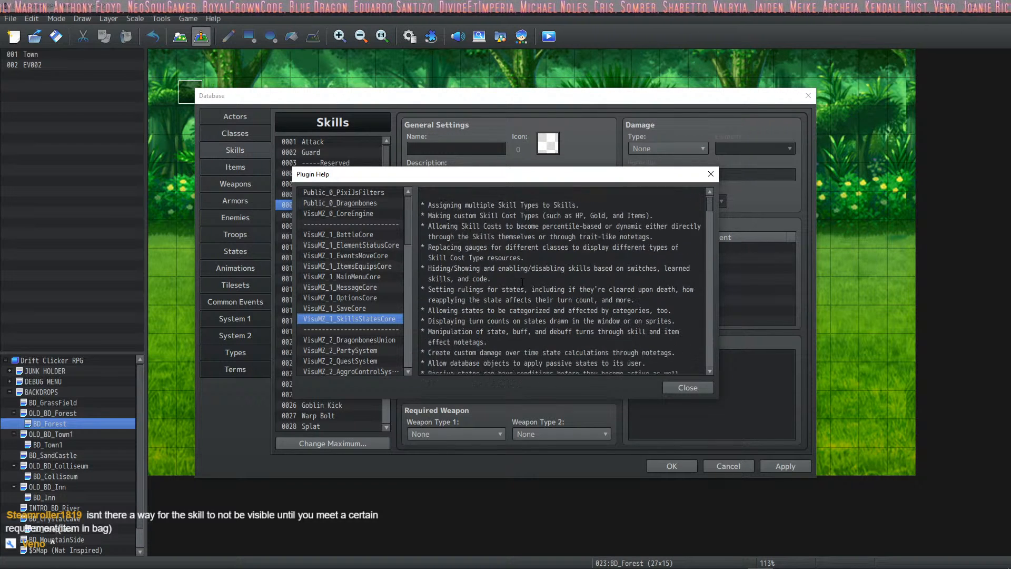
{"action": "scroll", "coordinate": [565, 270], "scroll_direction": "down", "scroll_amount": 8}
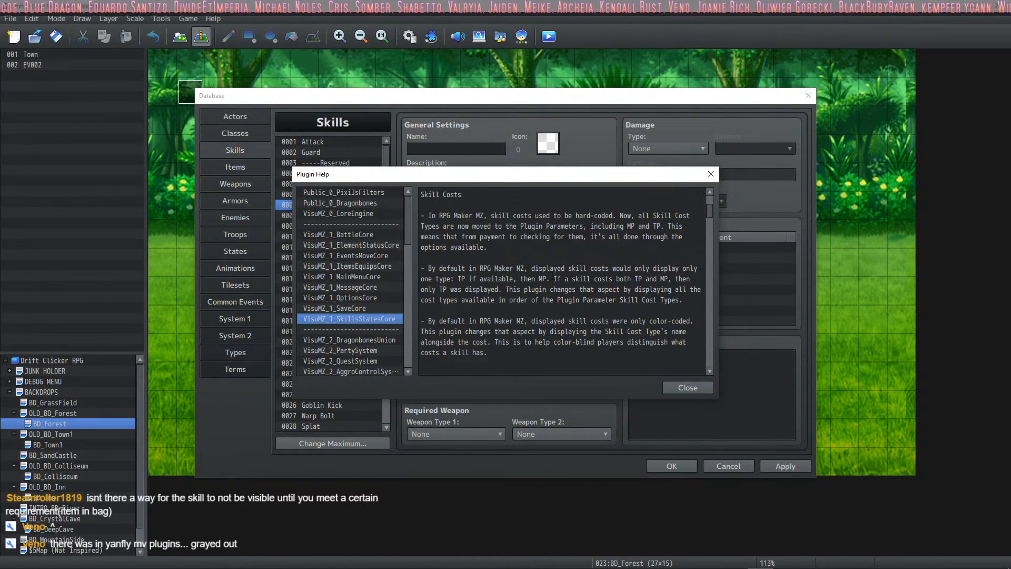
{"action": "scroll", "coordinate": [561, 278], "scroll_direction": "down", "scroll_amount": 10}
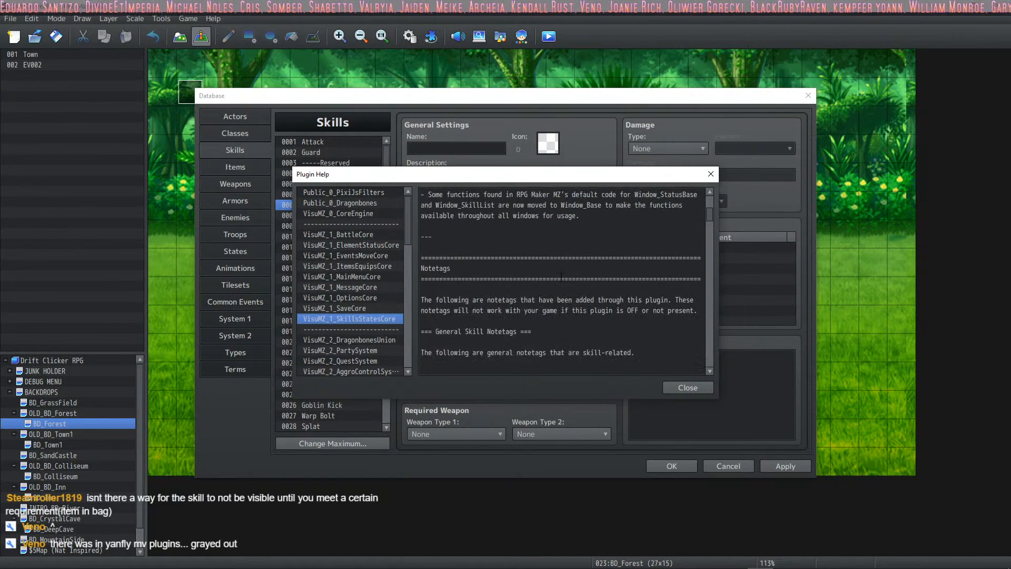
{"action": "scroll", "coordinate": [561, 278], "scroll_direction": "down", "scroll_amount": 5}
{"action": "scroll", "coordinate": [564, 266], "scroll_direction": "down", "scroll_amount": 2}
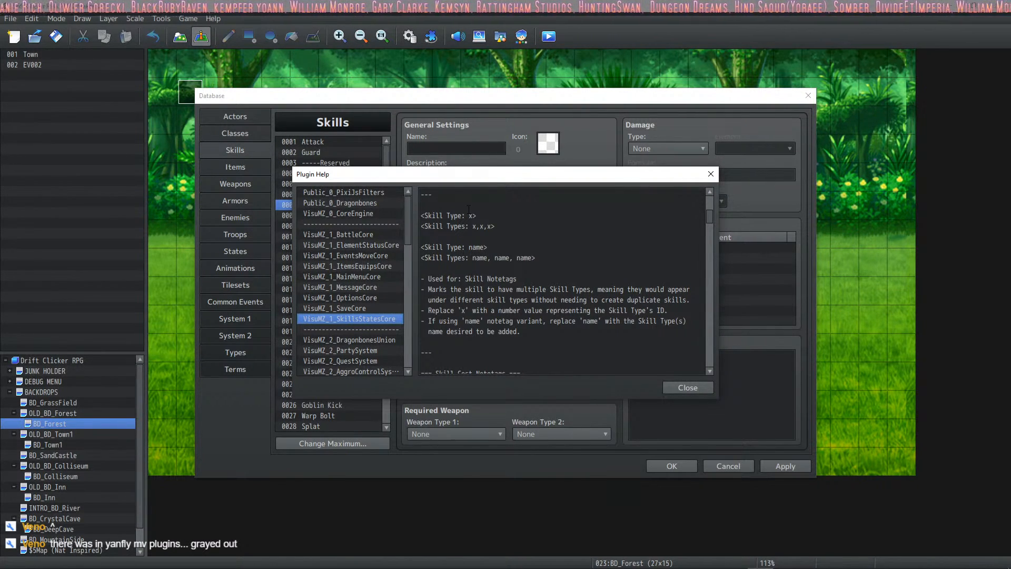
{"action": "scroll", "coordinate": [468, 243], "scroll_direction": "down", "scroll_amount": 1}
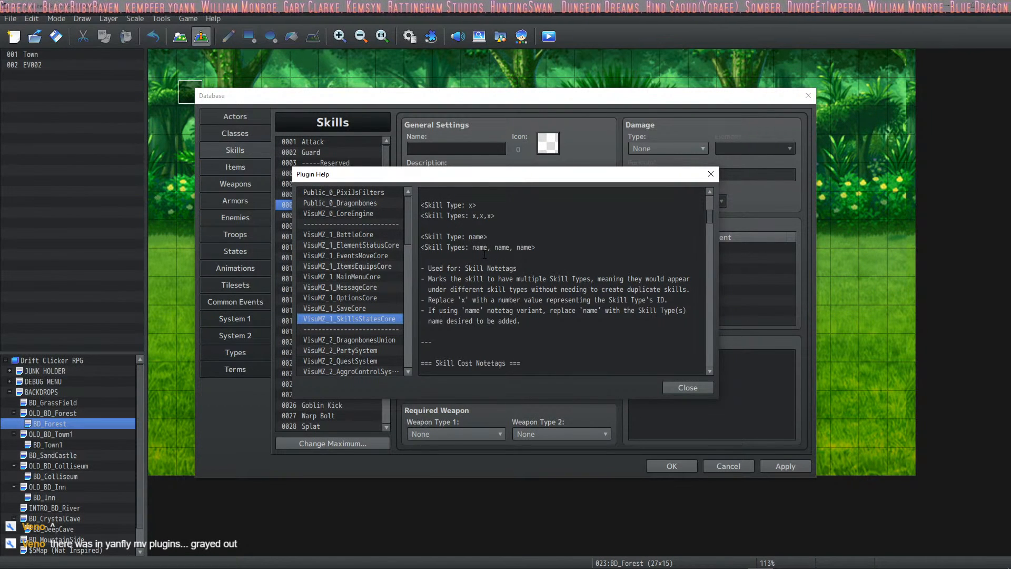
{"action": "scroll", "coordinate": [490, 245], "scroll_direction": "up", "scroll_amount": 2}
{"action": "left_click", "coordinate": [513, 247]}
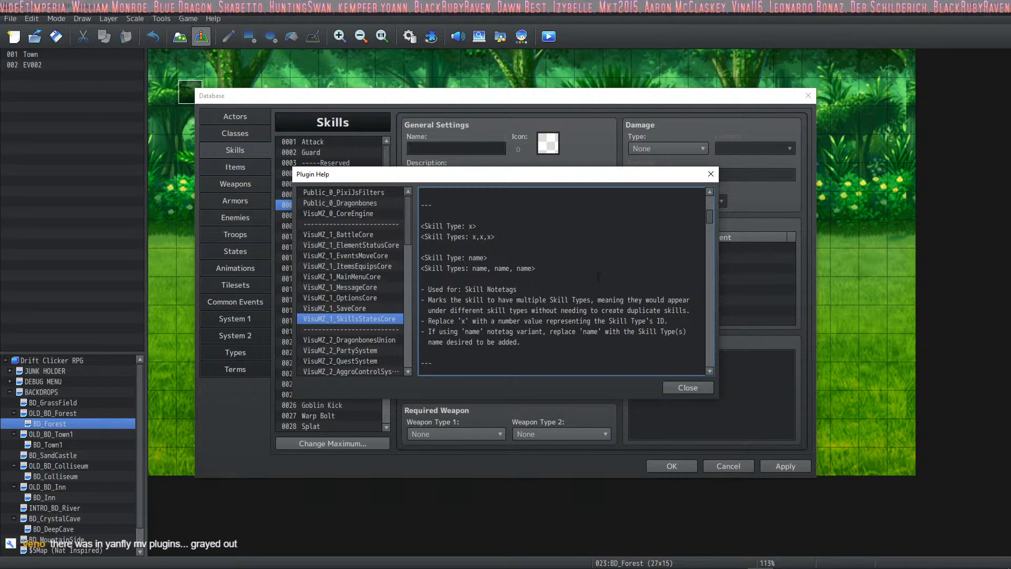
Check the <type Cost: x> skill cost notetag and its supported resource types, then close the plugin help
{"action": "scroll", "coordinate": [519, 241], "scroll_direction": "down", "scroll_amount": 2}
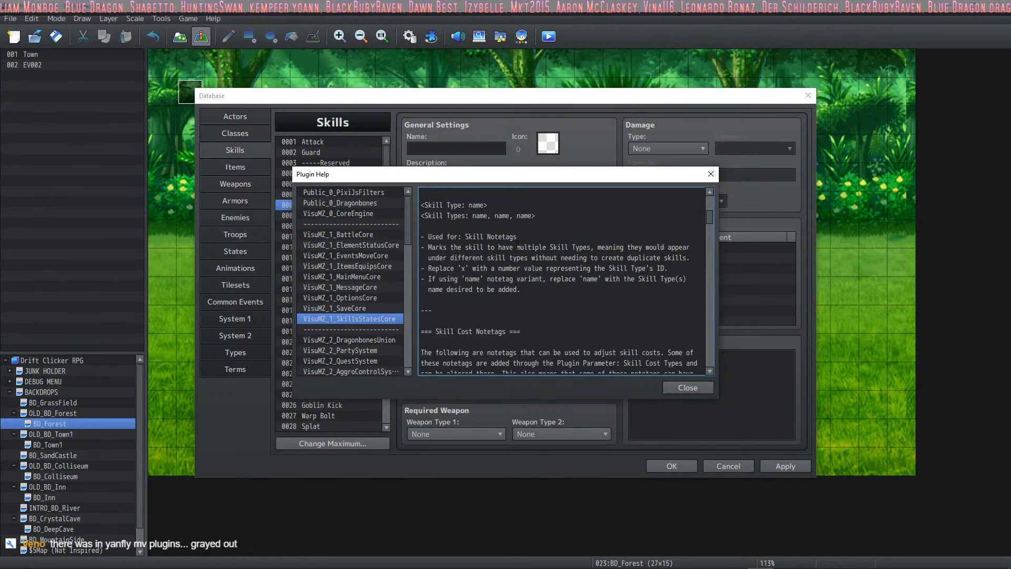
{"action": "scroll", "coordinate": [513, 258], "scroll_direction": "down", "scroll_amount": 5}
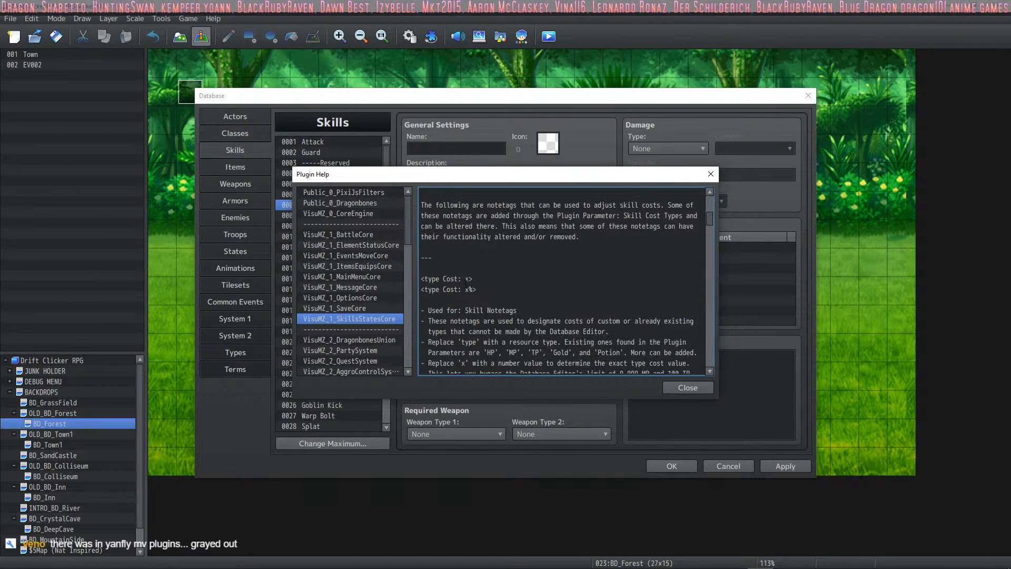
{"action": "scroll", "coordinate": [498, 282], "scroll_direction": "down", "scroll_amount": 1}
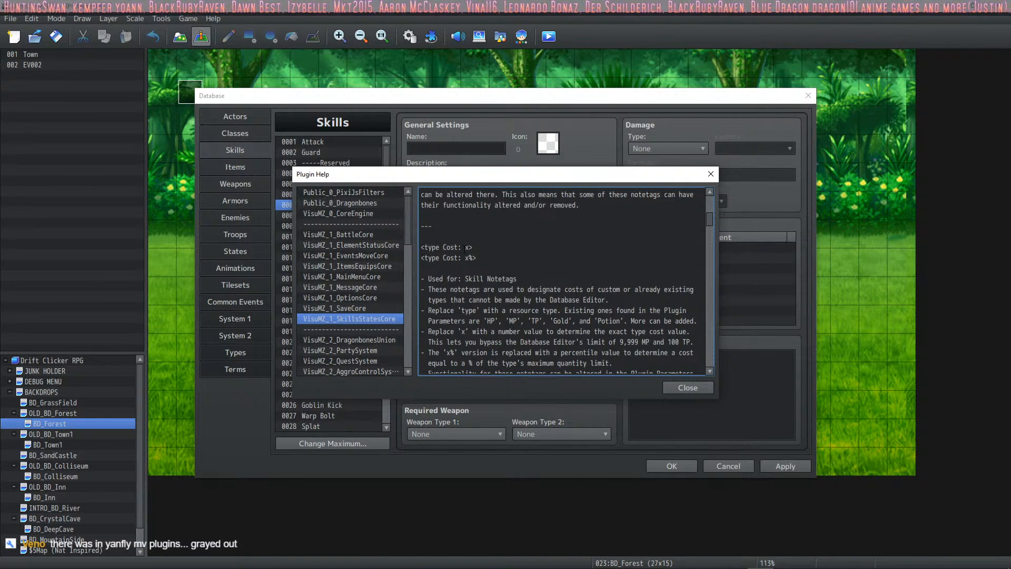
{"action": "scroll", "coordinate": [558, 283], "scroll_direction": "down", "scroll_amount": 1}
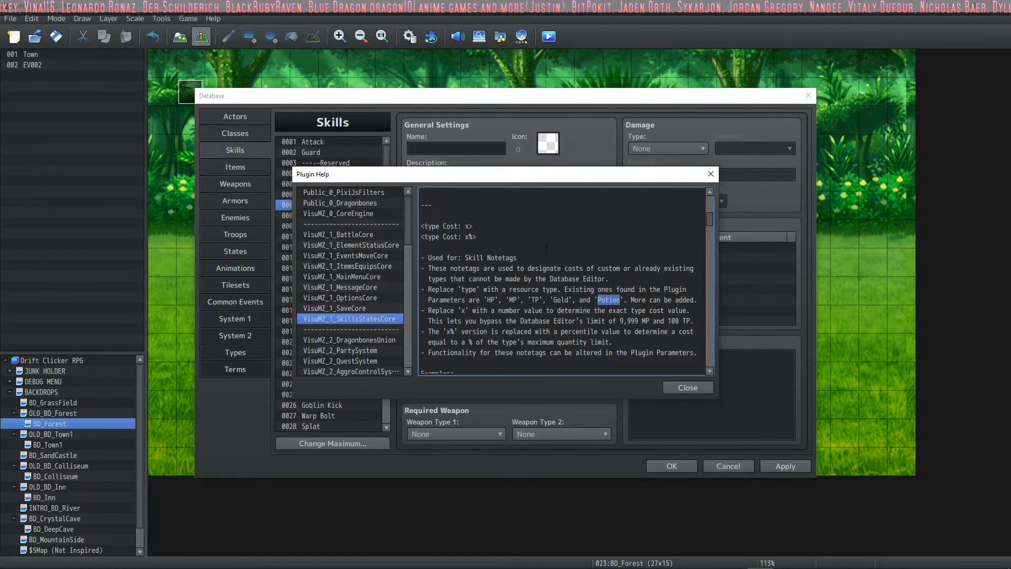
{"action": "left_click", "coordinate": [687, 388]}
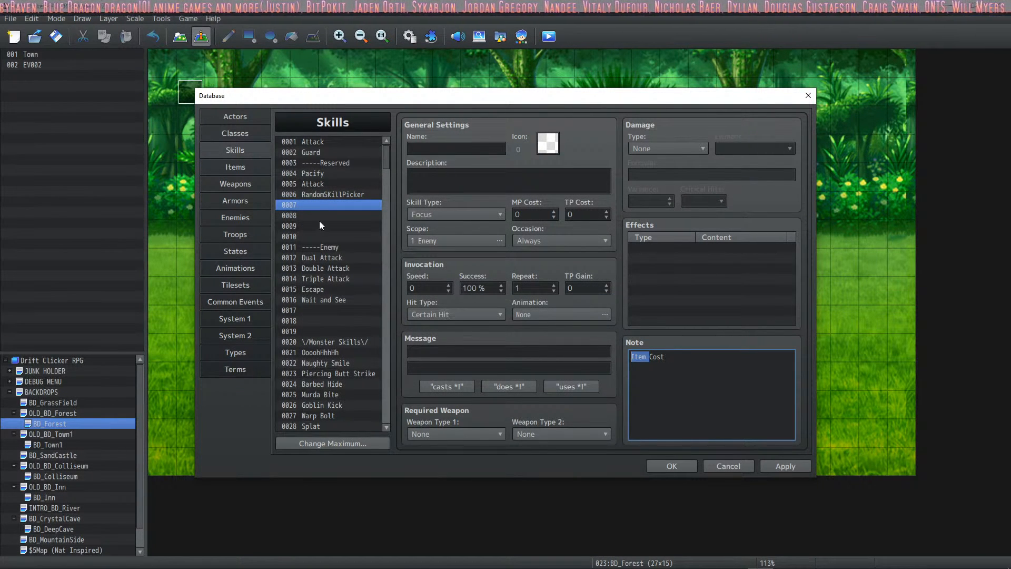
Rename item 0005 as Healeaf
{"action": "left_click", "coordinate": [236, 166]}
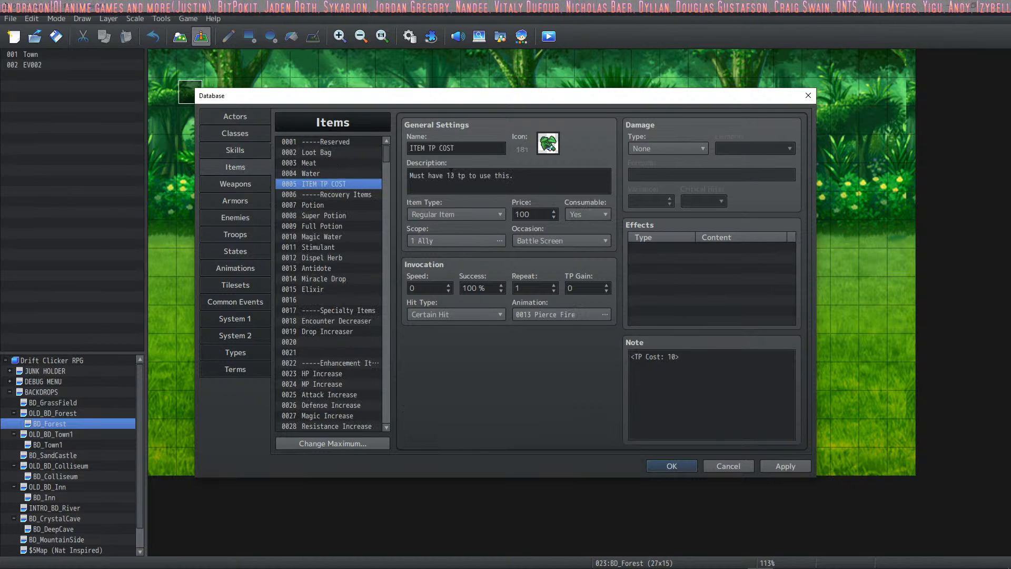
{"action": "triple_click", "coordinate": [467, 144]}
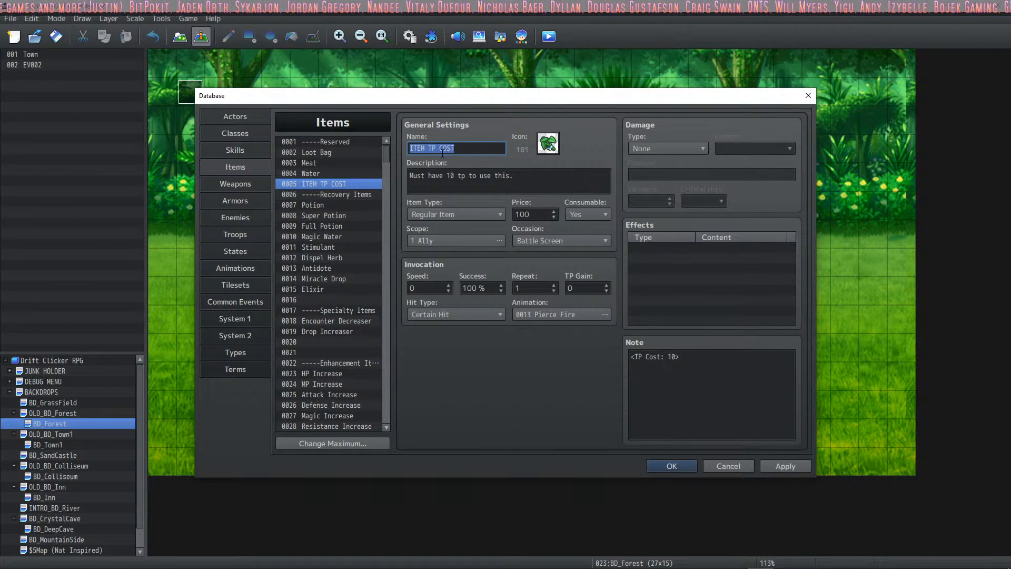
{"action": "type", "text": "H"}
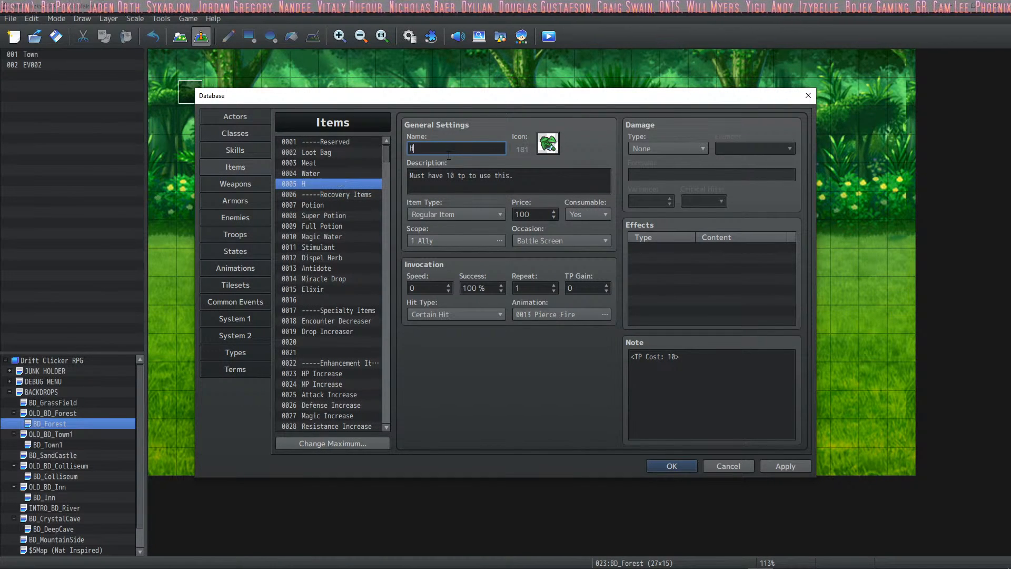
{"action": "type", "text": "eall"}
{"action": "key", "text": "BackSpace"}
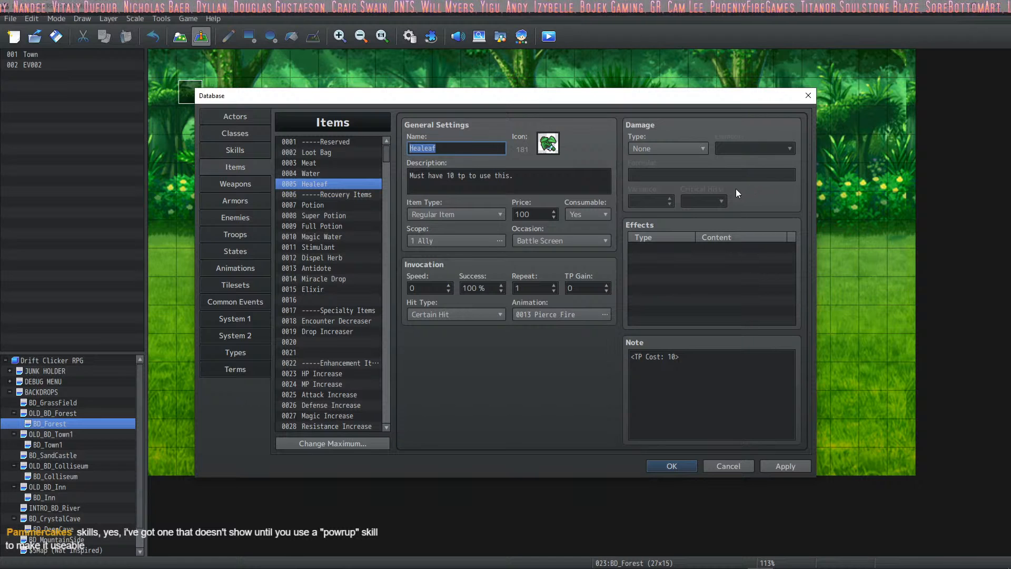
Change skill 0007's note to <Healeaf Cost: 1> and give the skill the green leaf icon 181
{"action": "left_click", "coordinate": [237, 149]}
{"action": "left_click", "coordinate": [695, 358]}
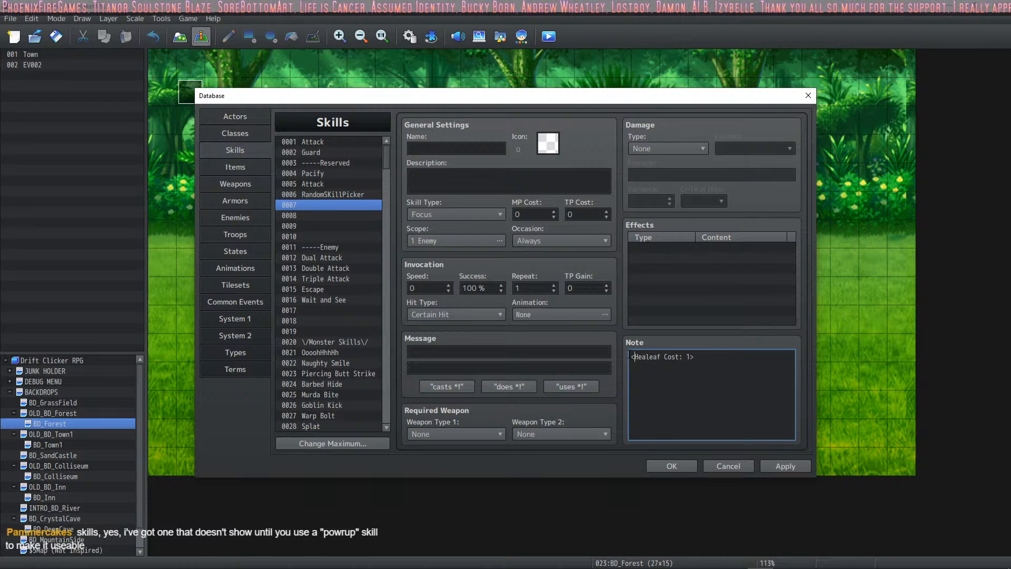
{"action": "left_click", "coordinate": [556, 144]}
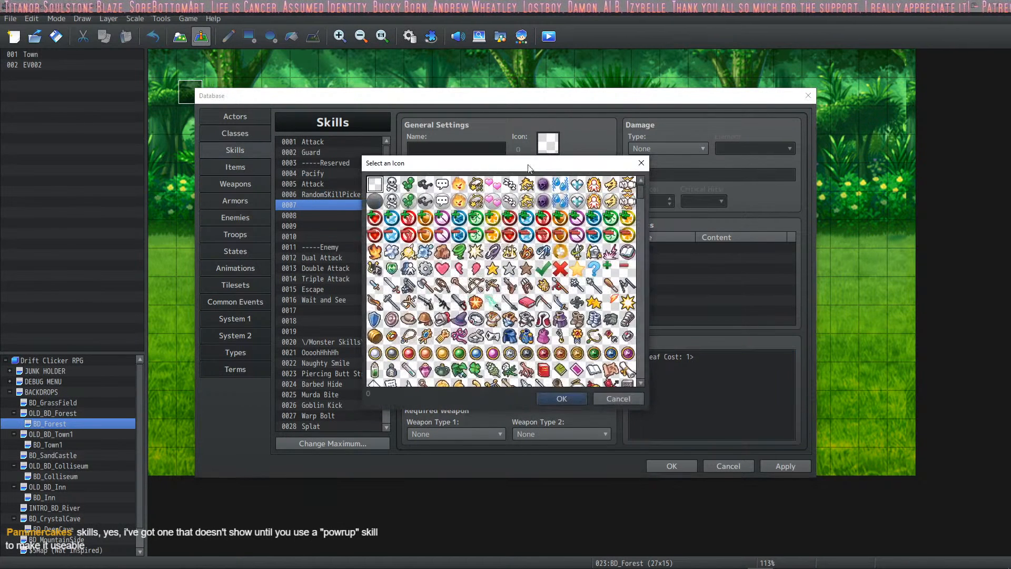
{"action": "double_click", "coordinate": [459, 370]}
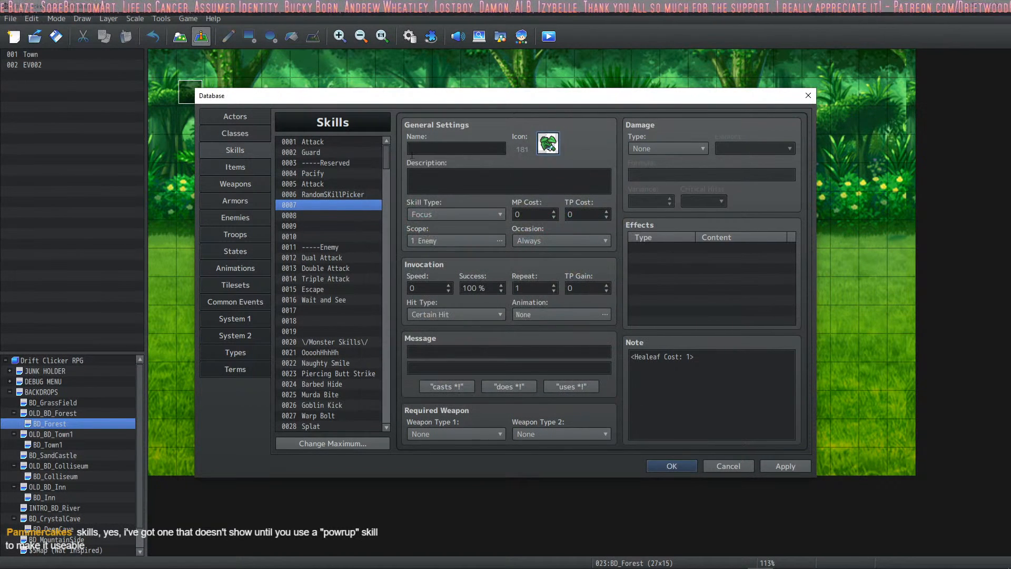
Name skill 0007 Healeaf and describe it as "Use a Healeaf in combat."
{"action": "left_click", "coordinate": [416, 149]}
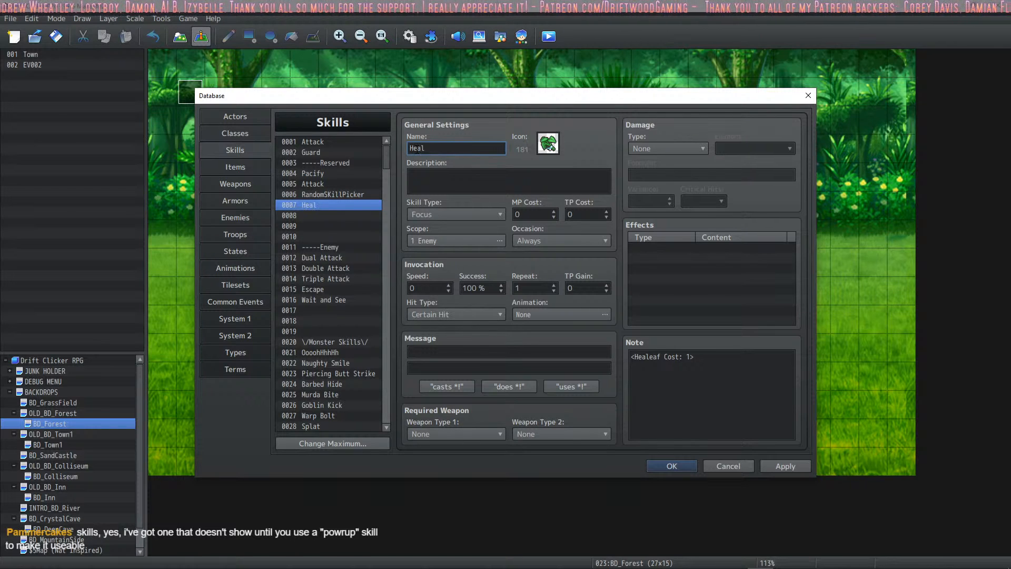
{"action": "left_click", "coordinate": [478, 185]}
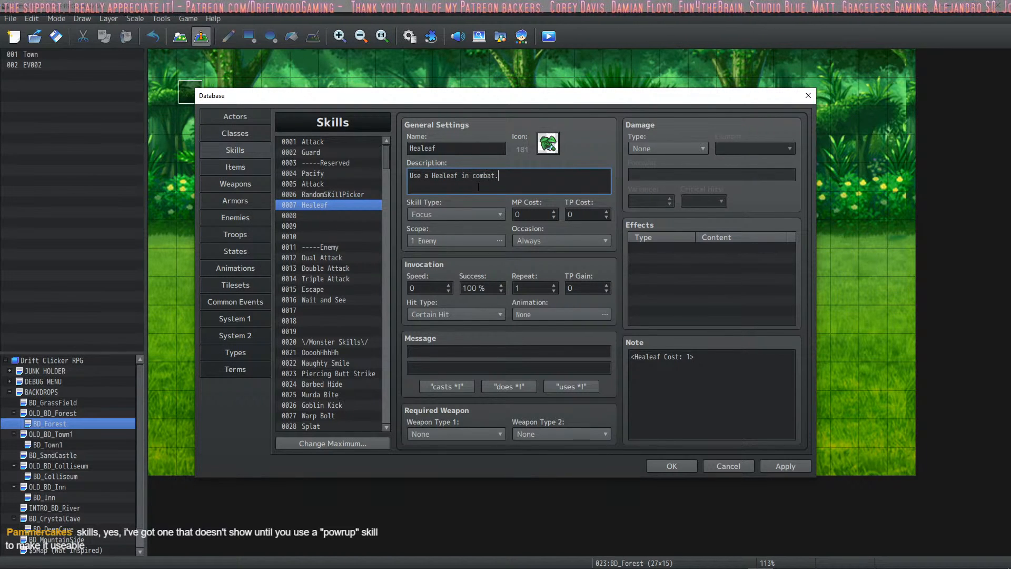
Set the Healeaf skill's TP cost to 10, occasion to Battle Screen and scope to 1 Ally, and apply the changes
{"action": "left_click", "coordinate": [575, 212]}
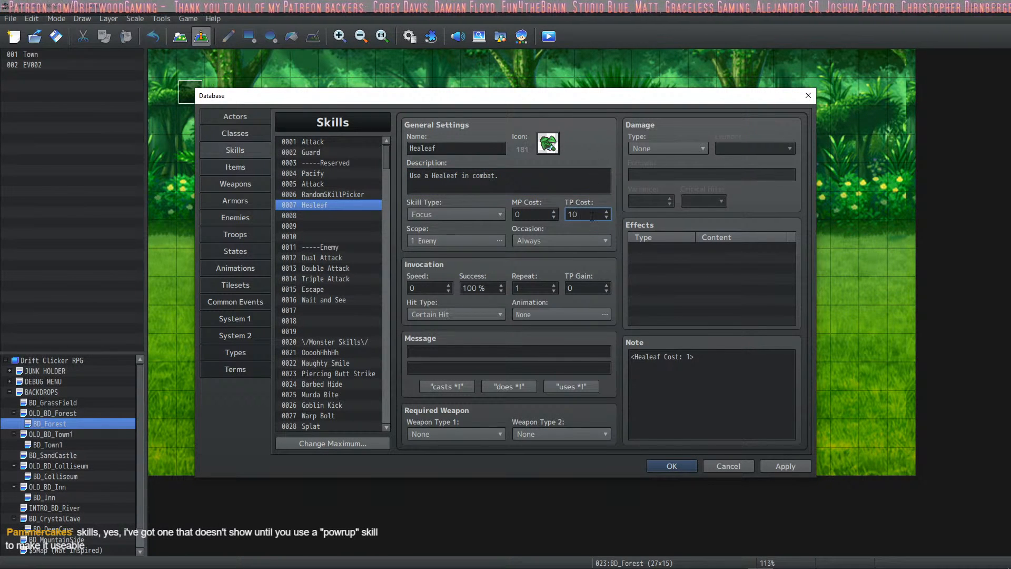
{"action": "left_click", "coordinate": [560, 240]}
{"action": "left_click", "coordinate": [536, 262]}
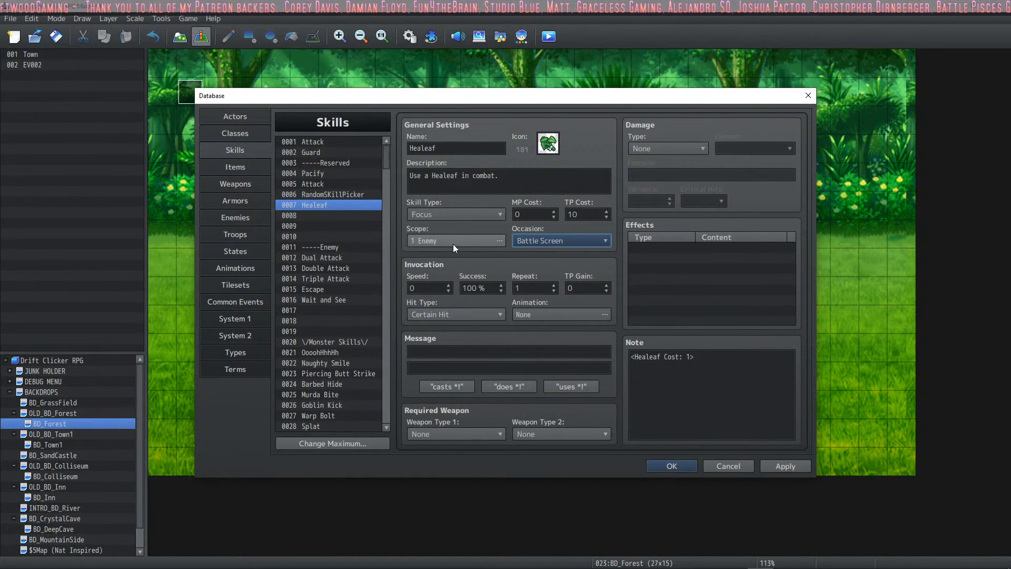
{"action": "left_click", "coordinate": [453, 244]}
{"action": "left_click", "coordinate": [405, 286]}
{"action": "left_click", "coordinate": [558, 327]}
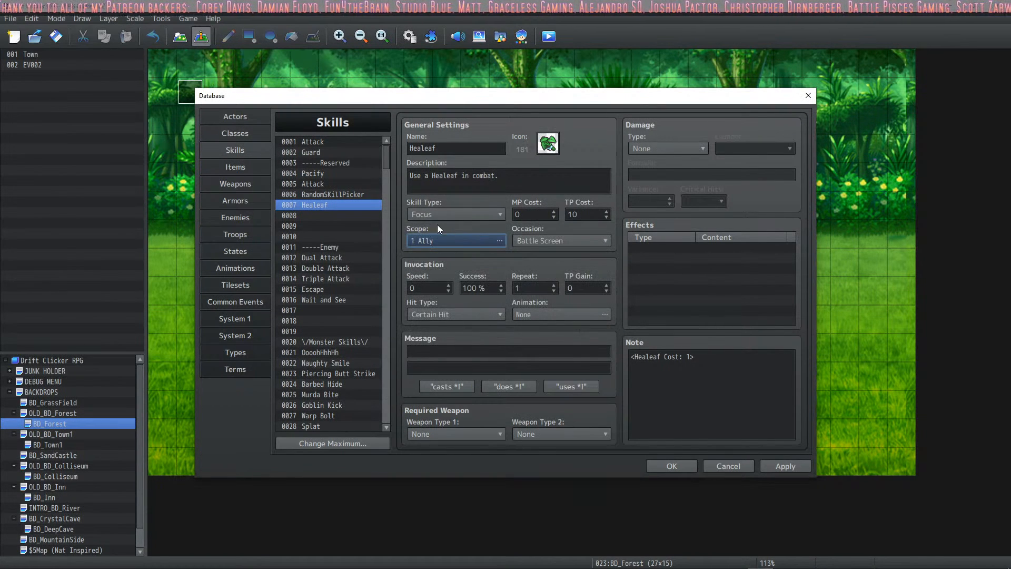
{"action": "left_click", "coordinate": [436, 213]}
{"action": "left_click", "coordinate": [436, 213]}
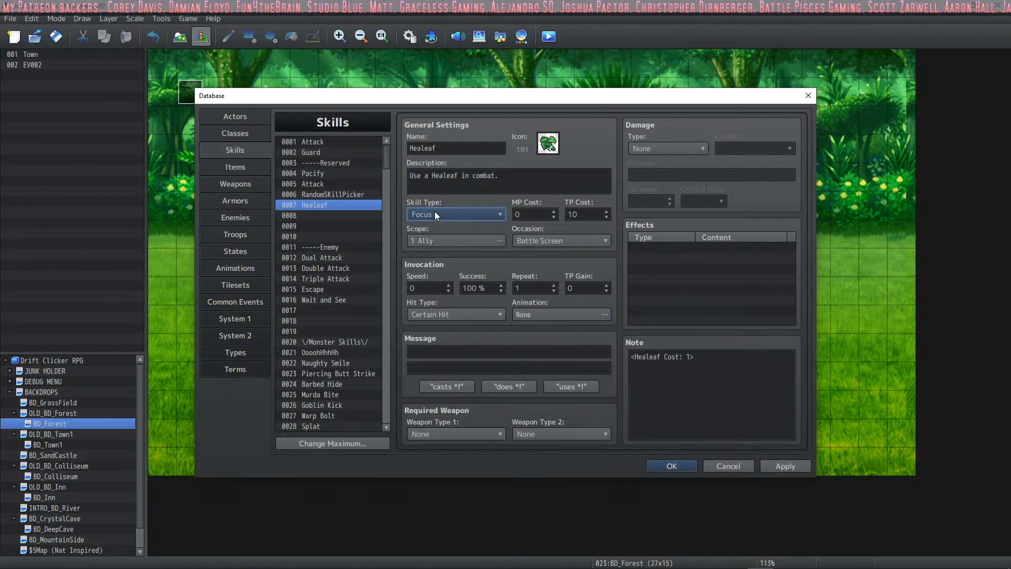
{"action": "left_click", "coordinate": [780, 463]}
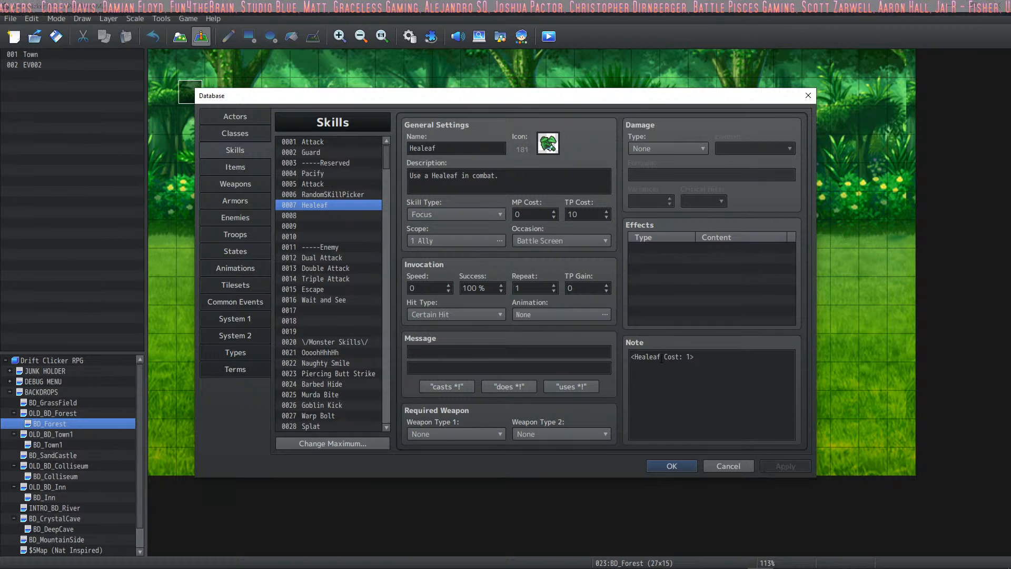
Add a Recover HP effect of 100% to the Healeaf skill
{"action": "left_click", "coordinate": [706, 358]}
{"action": "key", "text": "BackSpace"}
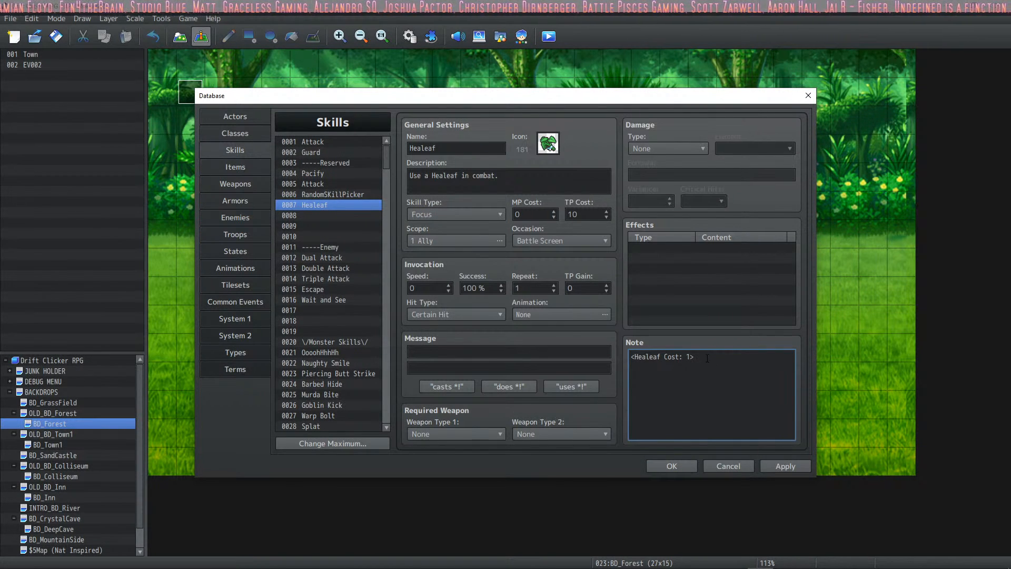
{"action": "left_click", "coordinate": [680, 148]}
{"action": "left_click", "coordinate": [680, 147]}
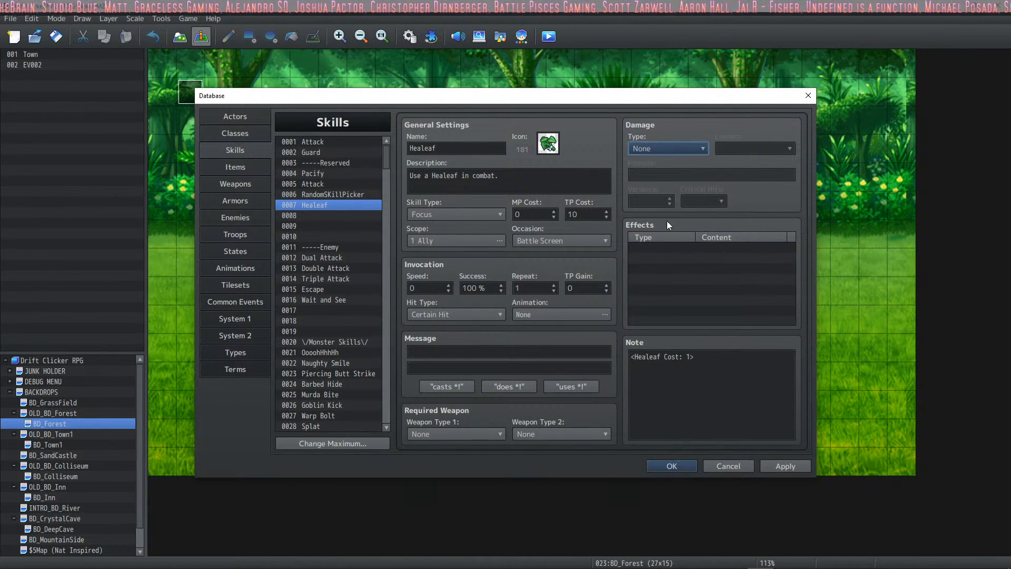
{"action": "double_click", "coordinate": [668, 249]}
{"action": "left_click", "coordinate": [728, 340]}
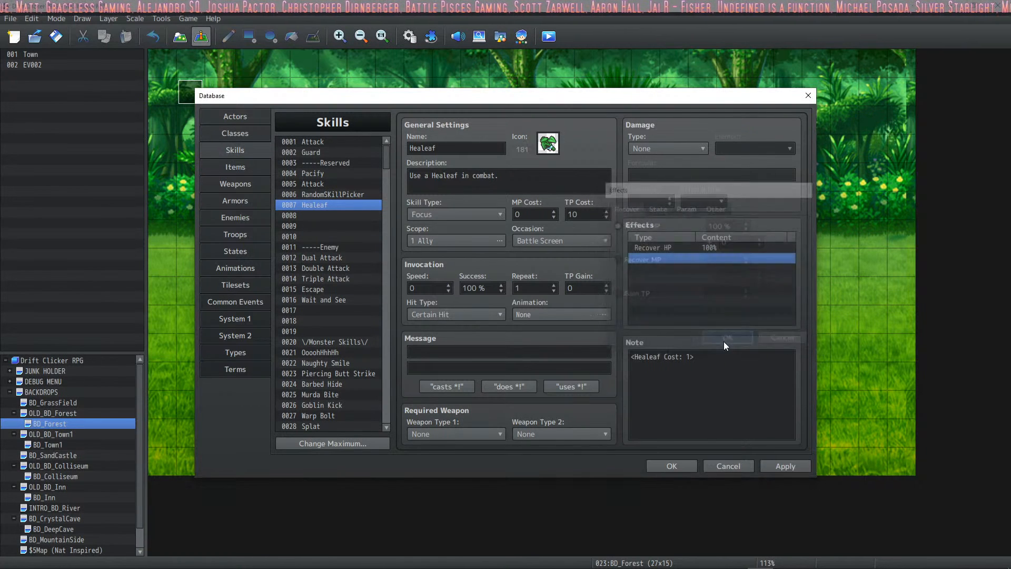
Set the Healeaf skill's animation to 0013 Pierce Fire and apply the change
{"action": "left_click", "coordinate": [552, 313]}
{"action": "left_click", "coordinate": [364, 297]}
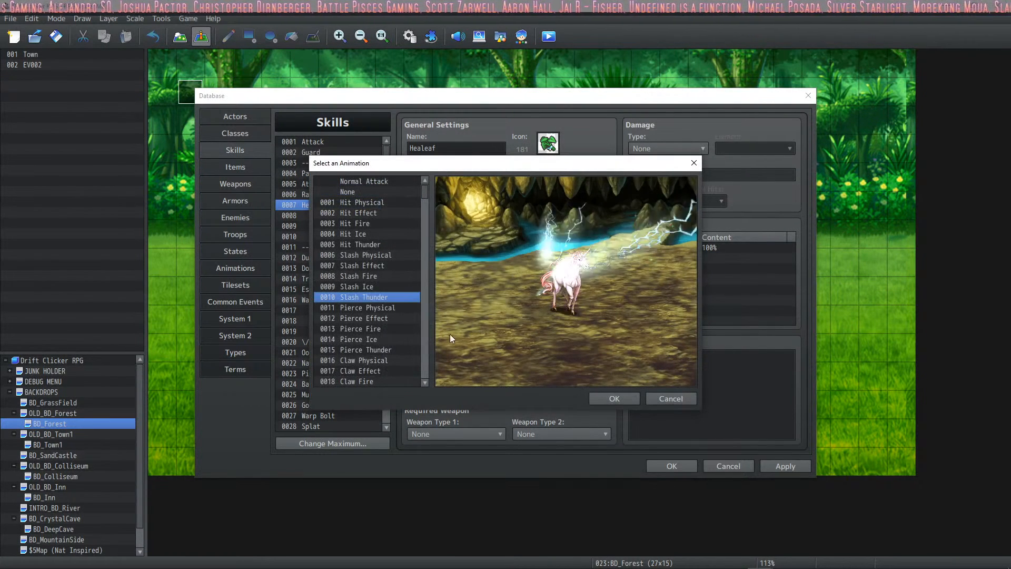
{"action": "left_click", "coordinate": [389, 329]}
{"action": "left_click", "coordinate": [614, 399]}
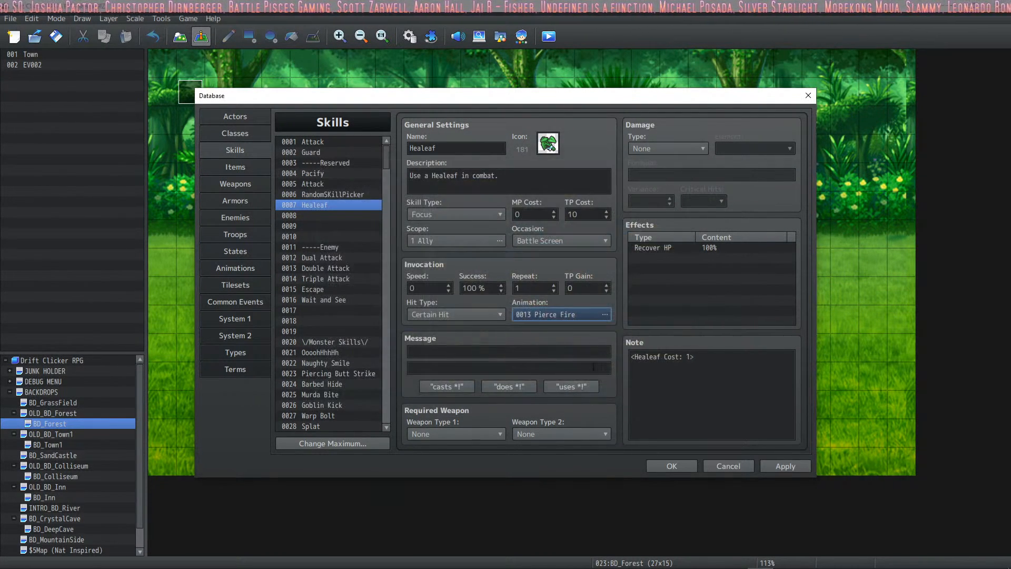
{"action": "left_click", "coordinate": [785, 466]}
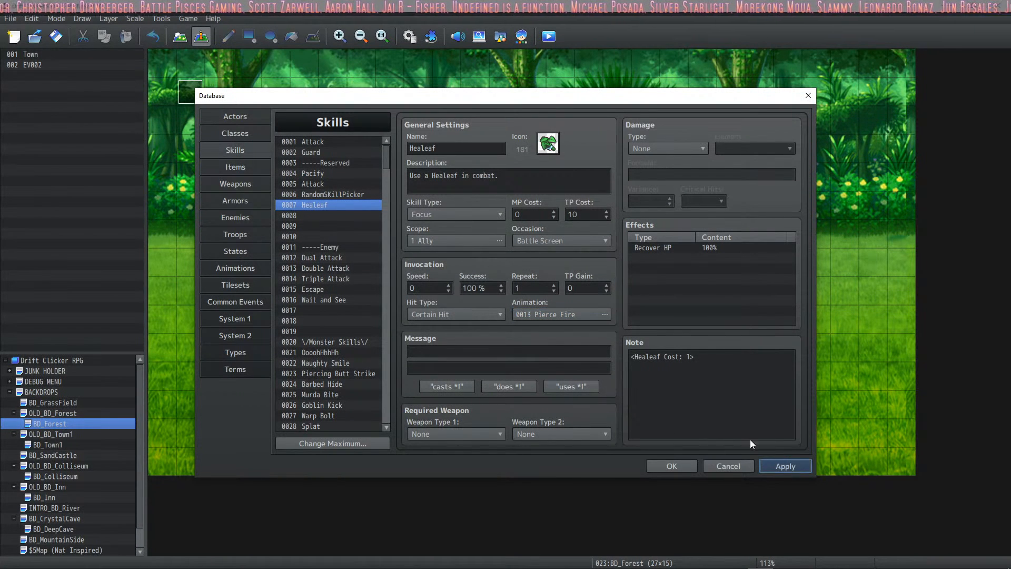
Give actor 0007 Euphrea an Add Skill trait for Healeaf and save the database
{"action": "left_click", "coordinate": [252, 117]}
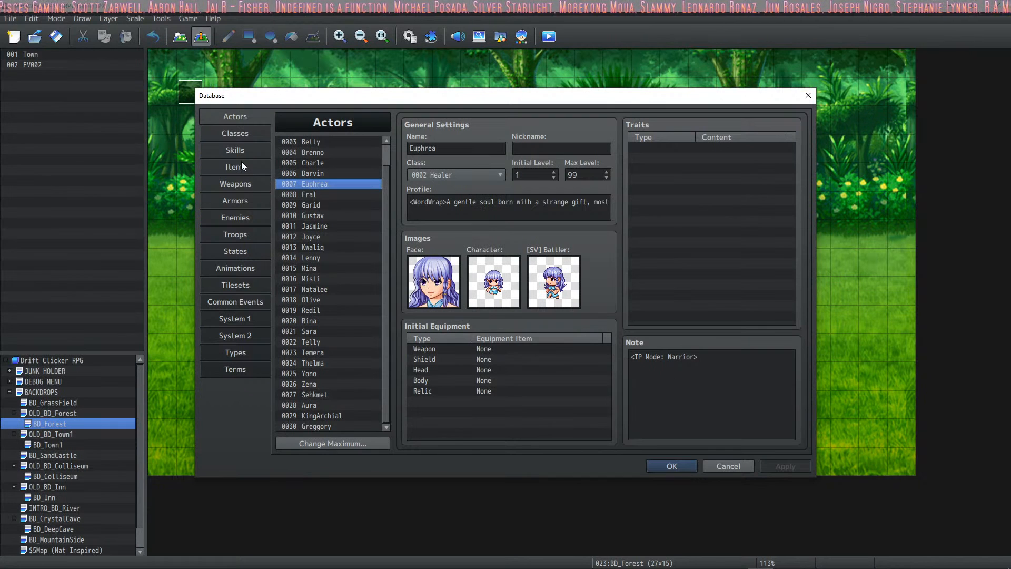
{"action": "double_click", "coordinate": [726, 174]}
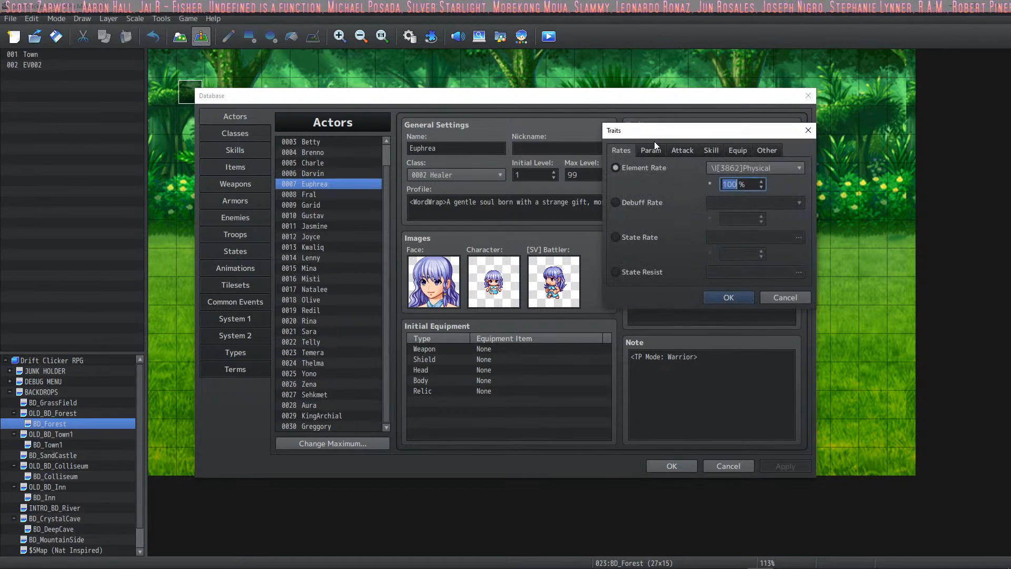
{"action": "left_click", "coordinate": [711, 150]}
{"action": "left_click", "coordinate": [639, 206]}
{"action": "left_click", "coordinate": [740, 204]}
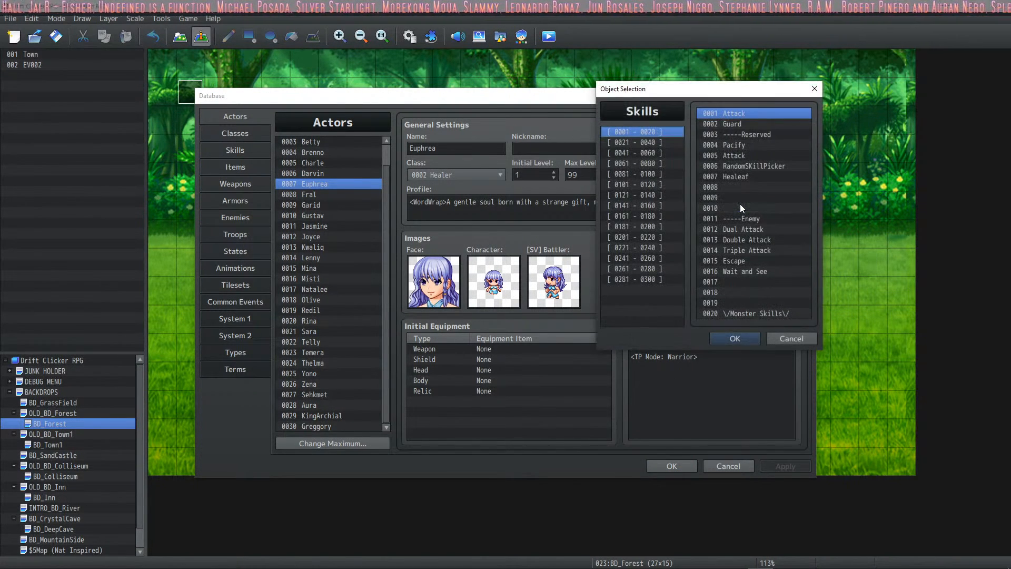
{"action": "left_click", "coordinate": [745, 175]}
{"action": "left_click", "coordinate": [745, 338]}
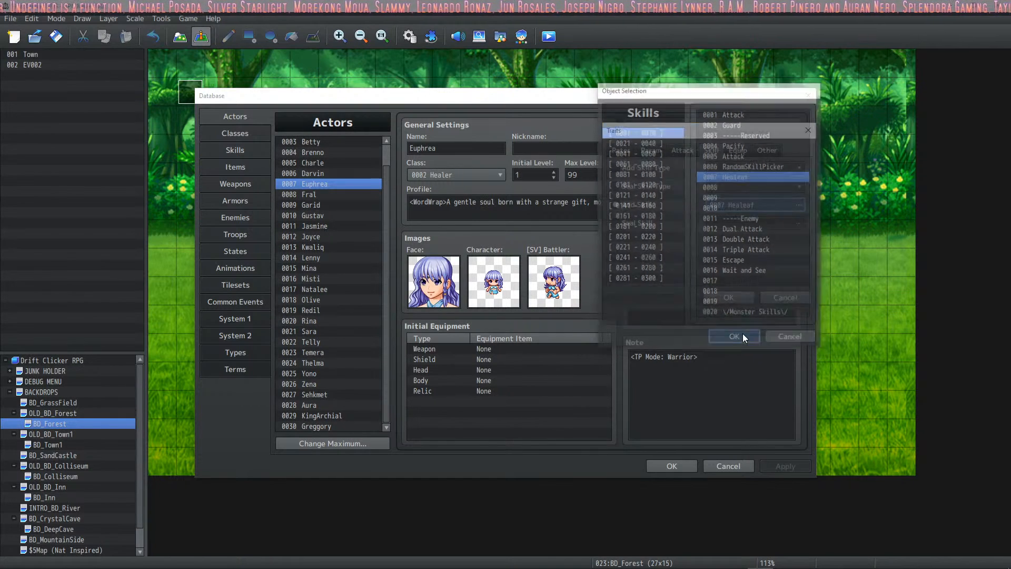
{"action": "left_click", "coordinate": [724, 300]}
{"action": "left_click", "coordinate": [765, 467]}
{"action": "left_click", "coordinate": [667, 465]}
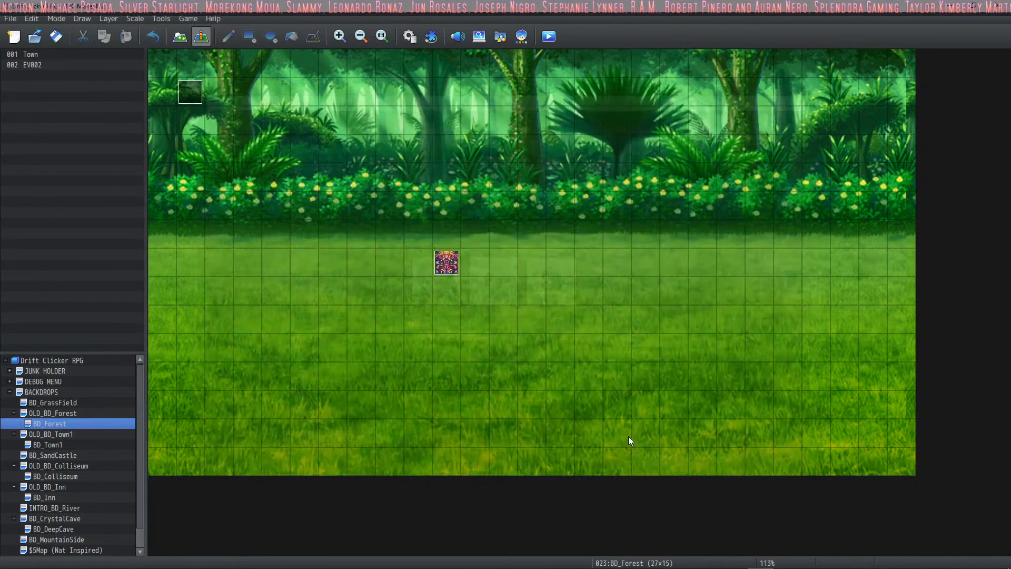
Playtest the game, enter a forest battle and check Euphrea's Focus skills for Healeaf
{"action": "left_click", "coordinate": [550, 40]}
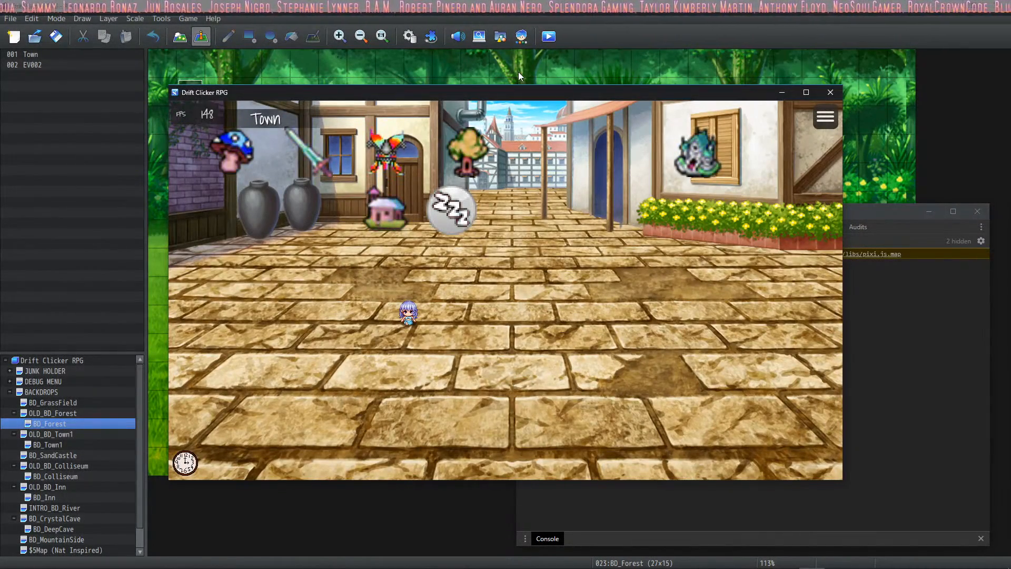
{"action": "left_click", "coordinate": [482, 152]}
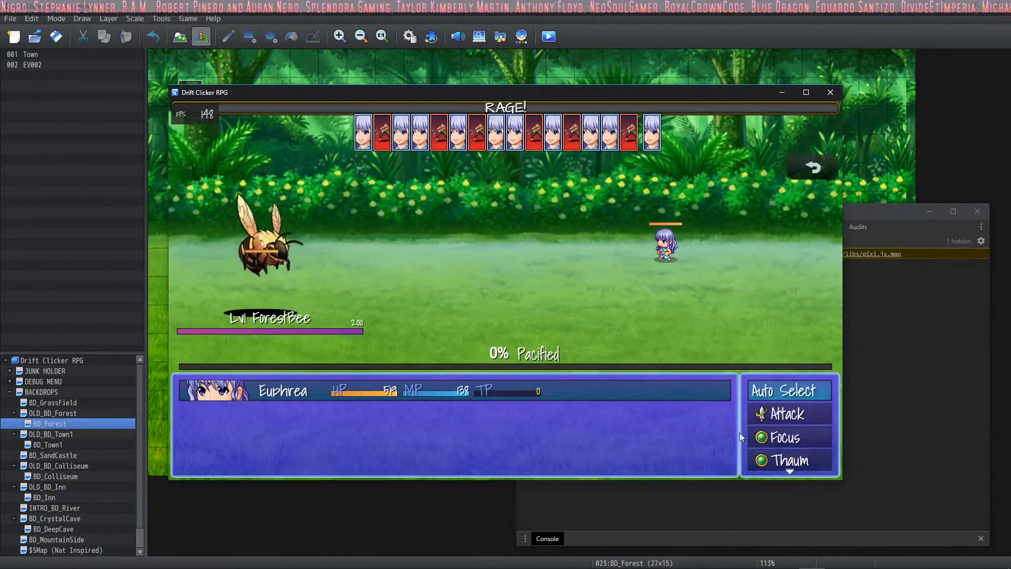
{"action": "left_click", "coordinate": [784, 437]}
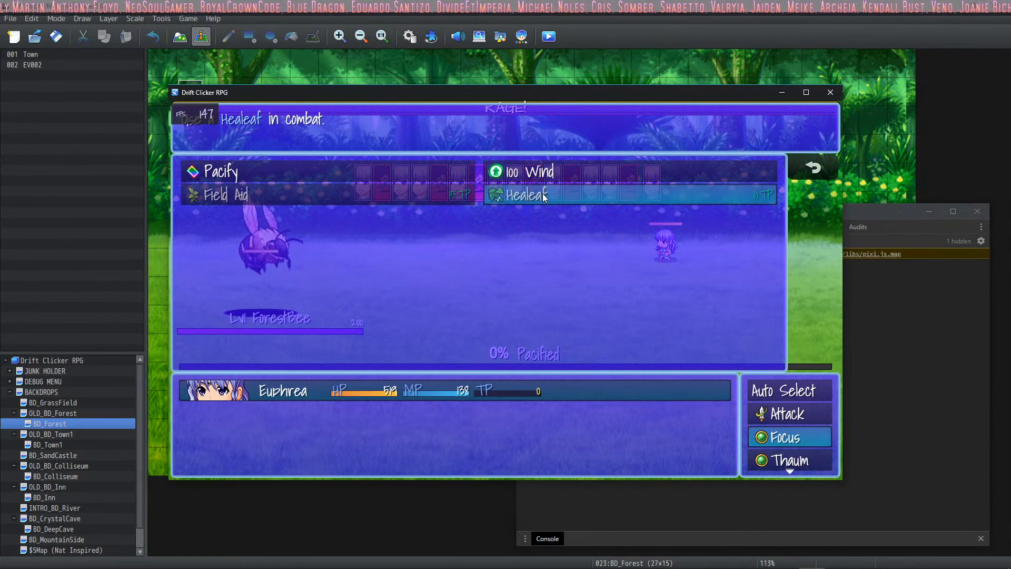
Leave the Focus skills and check the Healeaf entry among the battle items
{"action": "key", "text": "Escape"}
{"action": "key", "text": "Down"}
{"action": "key", "text": "Down"}
{"action": "key", "text": "Down"}
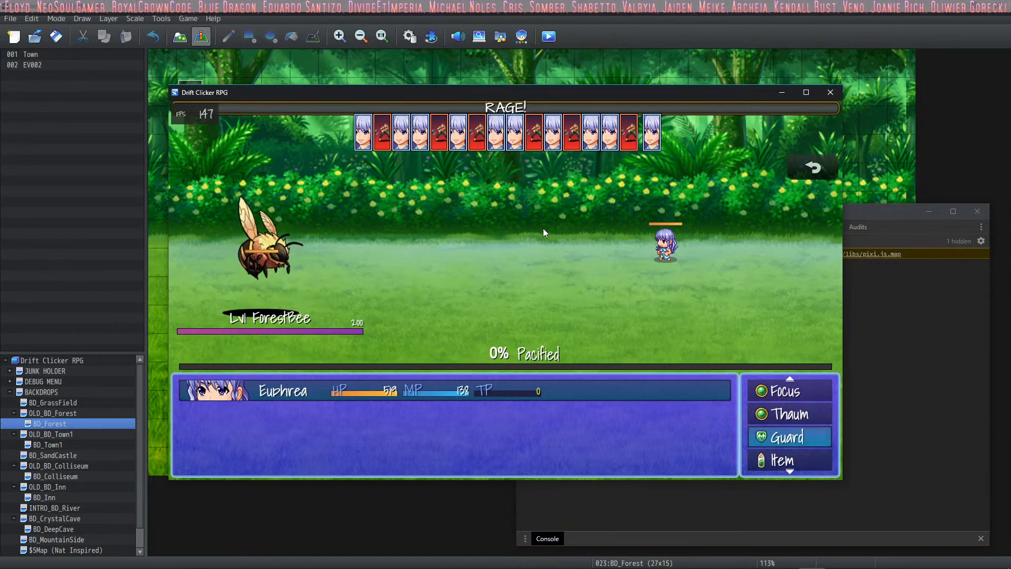
{"action": "key", "text": "Return"}
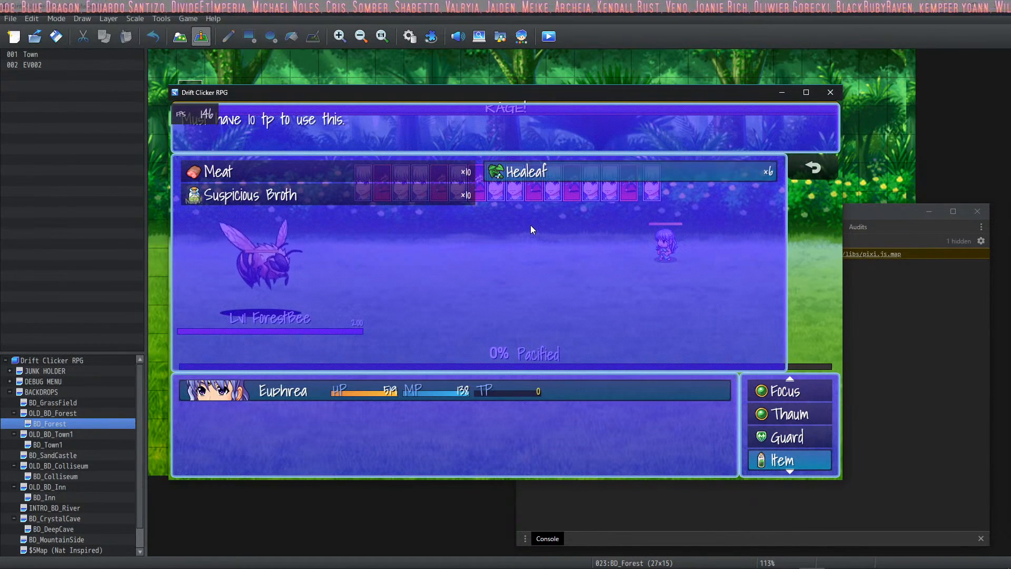
{"action": "key", "text": "Escape"}
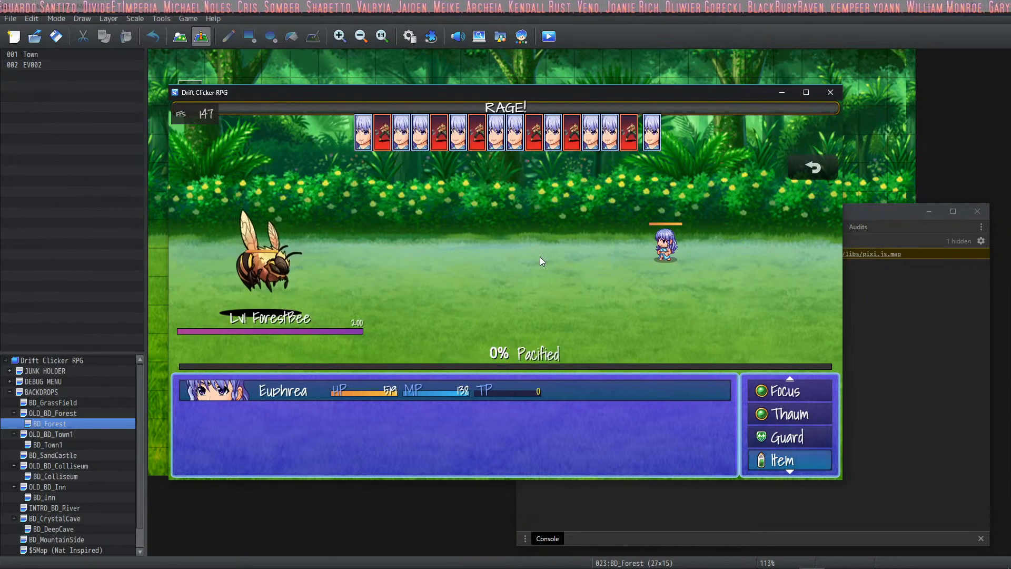
Inspect the Healeaf skill's entry and TP cost in the Focus skills again, and end the playtest
{"action": "key", "text": "Down"}
{"action": "key", "text": "Return"}
{"action": "key", "text": "Right"}
{"action": "key", "text": "Down"}
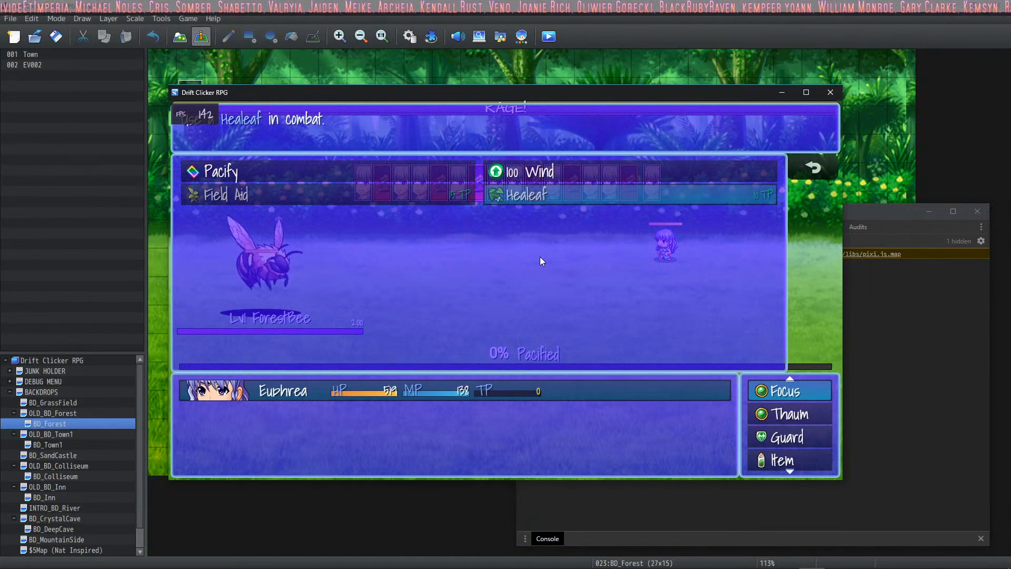
{"action": "key", "text": "Up"}
{"action": "key", "text": "Down"}
{"action": "key", "text": "Up"}
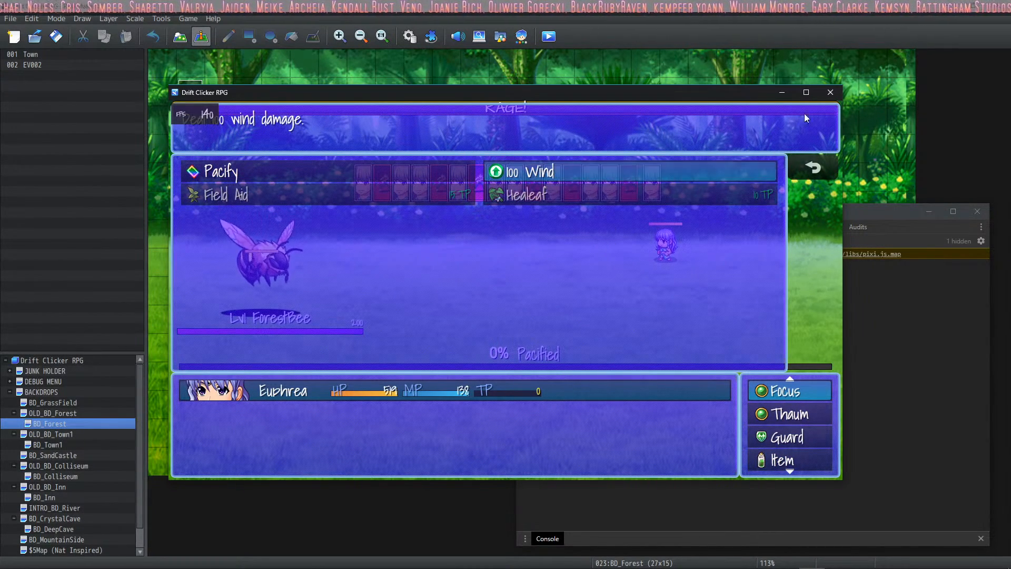
{"action": "left_click", "coordinate": [831, 92]}
Delete the <TP Cost: 10> notetag from the Healeaf item's note in the database and apply the change
{"action": "left_click", "coordinate": [410, 37]}
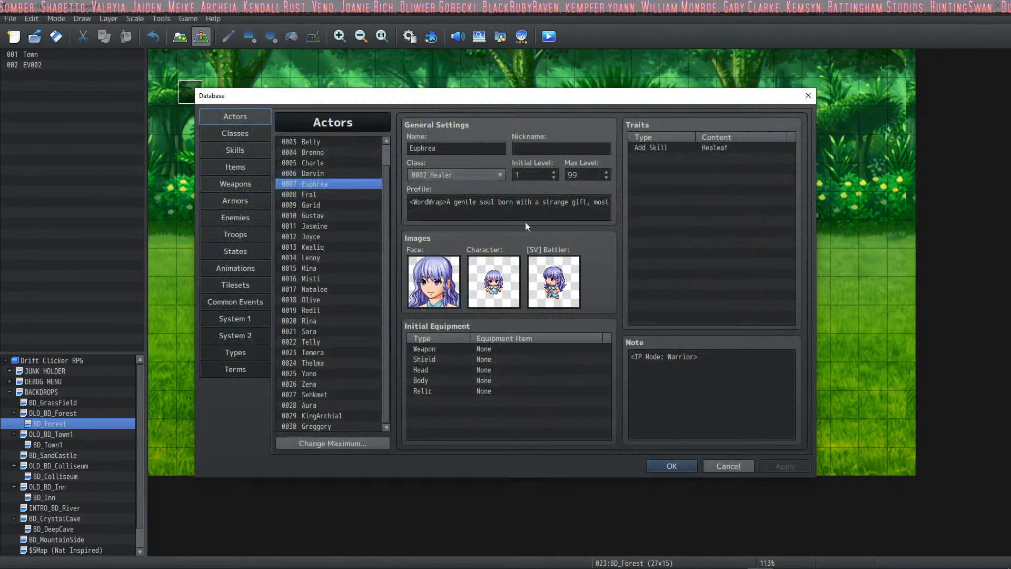
{"action": "left_click", "coordinate": [244, 150]}
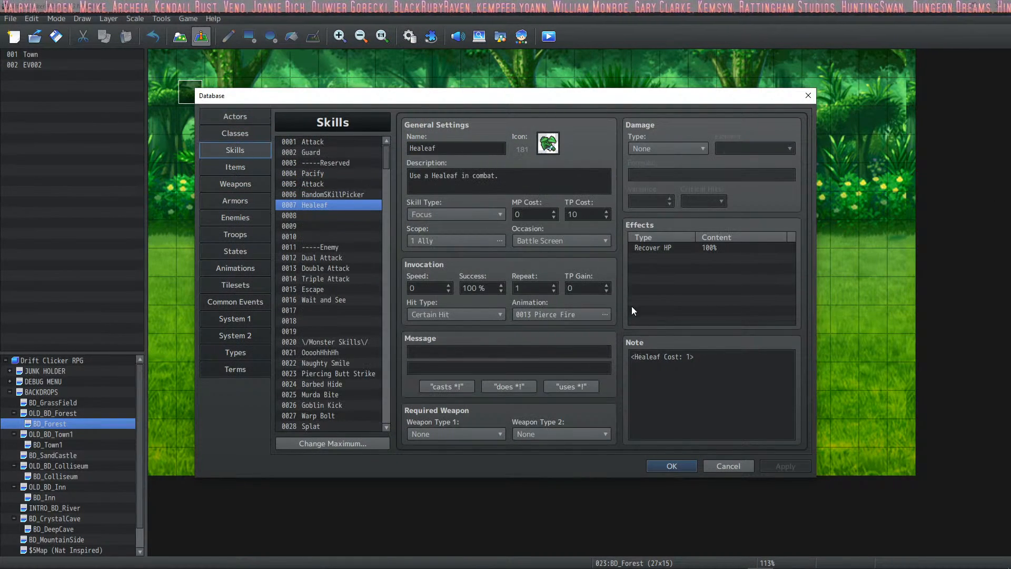
{"action": "left_click", "coordinate": [705, 362]}
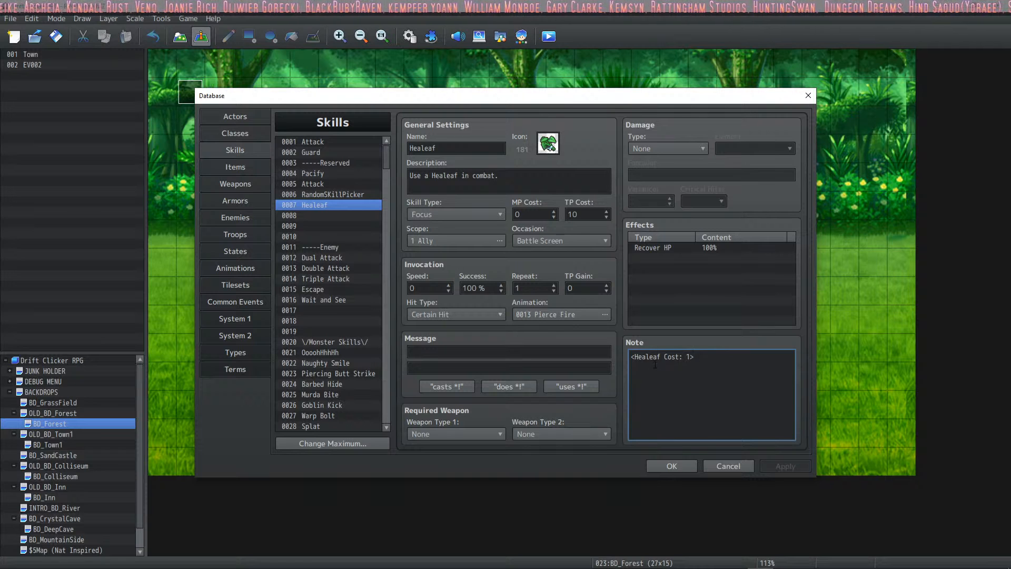
{"action": "left_click", "coordinate": [238, 165]}
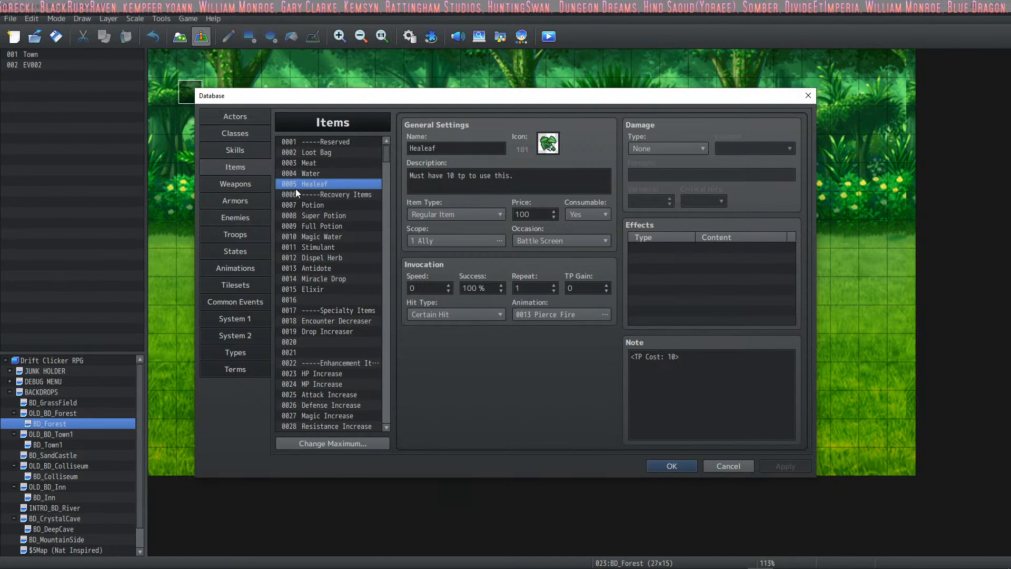
{"action": "key", "text": "Tab"}
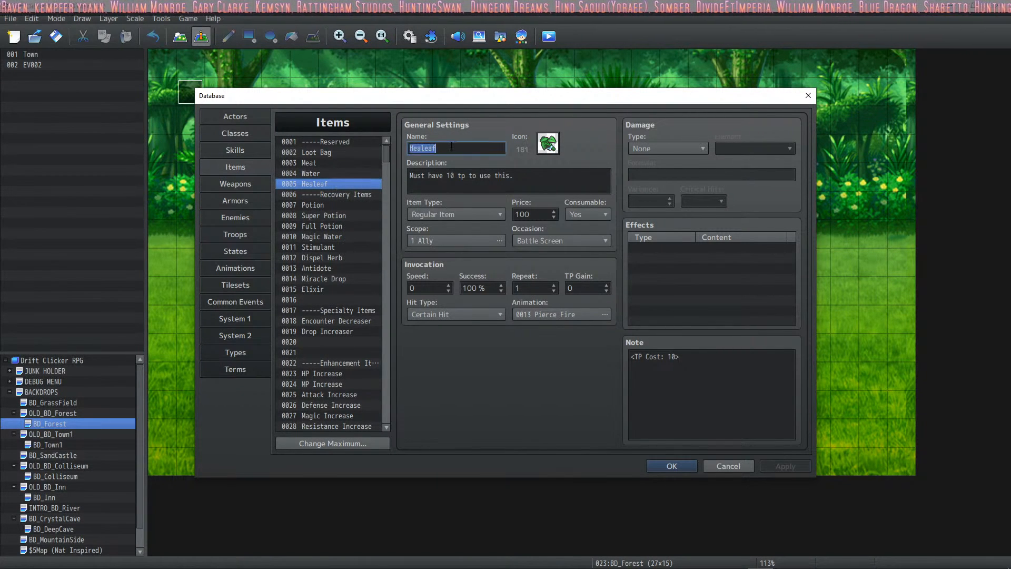
{"action": "left_click_drag", "start_coordinate": [684, 358], "coordinate": [600, 346]}
{"action": "key", "text": "Delete"}
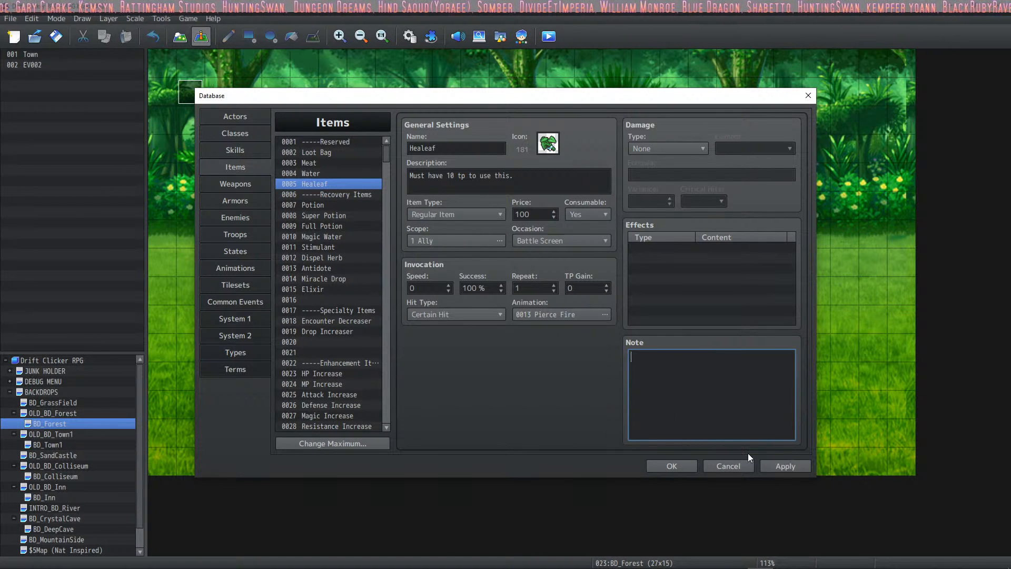
{"action": "left_click", "coordinate": [776, 463]}
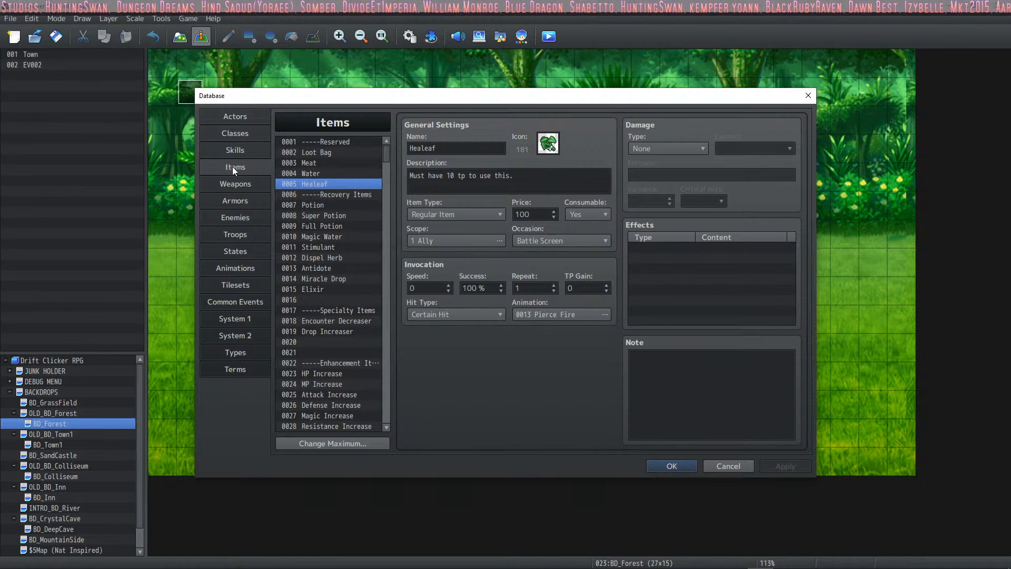
Open the consumable options of the Healeaf item
{"action": "left_click", "coordinate": [594, 216]}
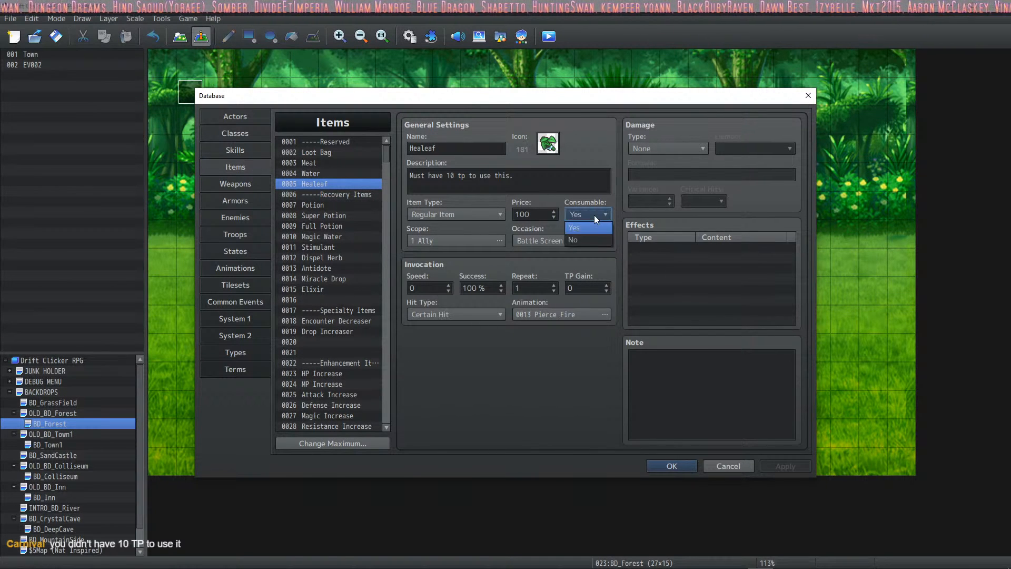
Make the Healeaf item non-consumable, with its occasion set to Never and its scope set to None
{"action": "left_click", "coordinate": [588, 240]}
{"action": "left_click", "coordinate": [551, 243]}
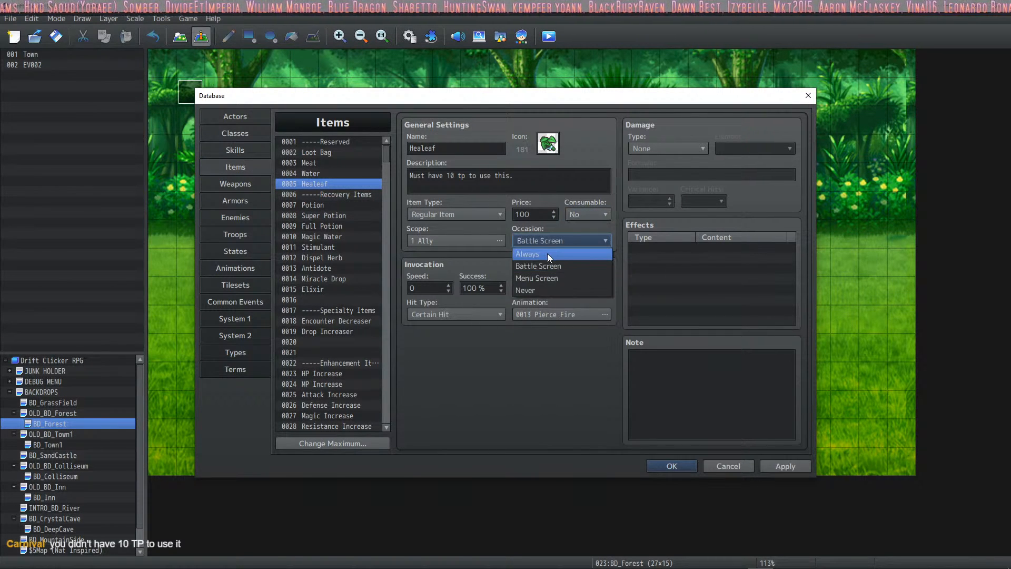
{"action": "left_click", "coordinate": [526, 290]}
{"action": "left_click", "coordinate": [495, 241]}
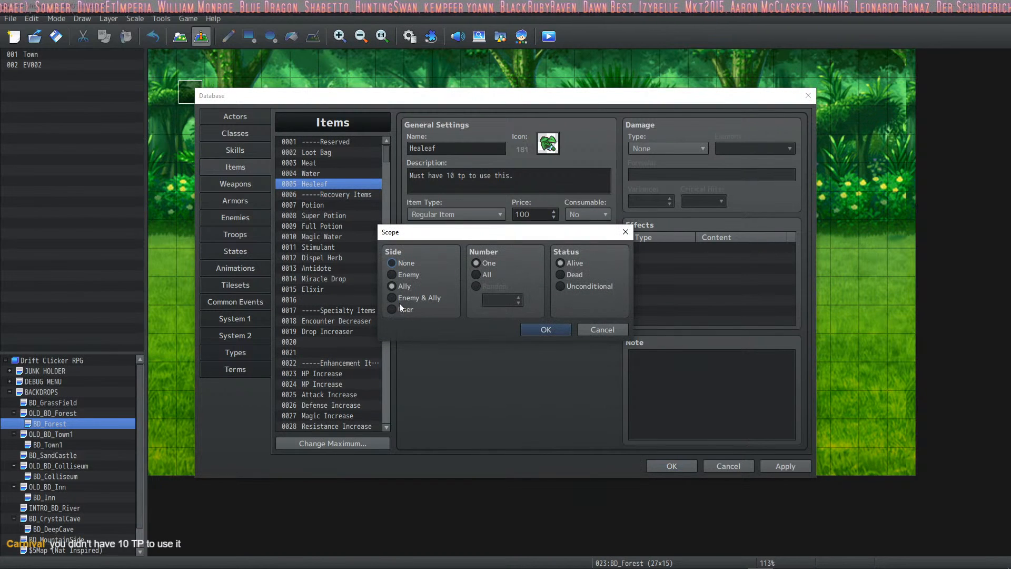
{"action": "left_click", "coordinate": [406, 263]}
{"action": "left_click", "coordinate": [547, 328]}
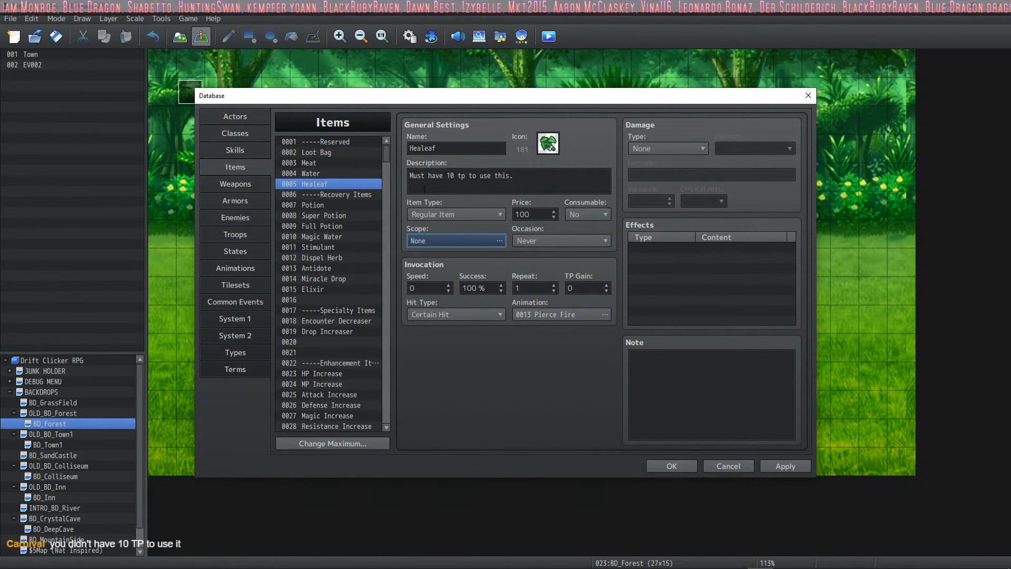
Review the note of the Healeaf skill and close the database, keeping the item changes
{"action": "left_click", "coordinate": [238, 149]}
{"action": "left_click", "coordinate": [706, 363]}
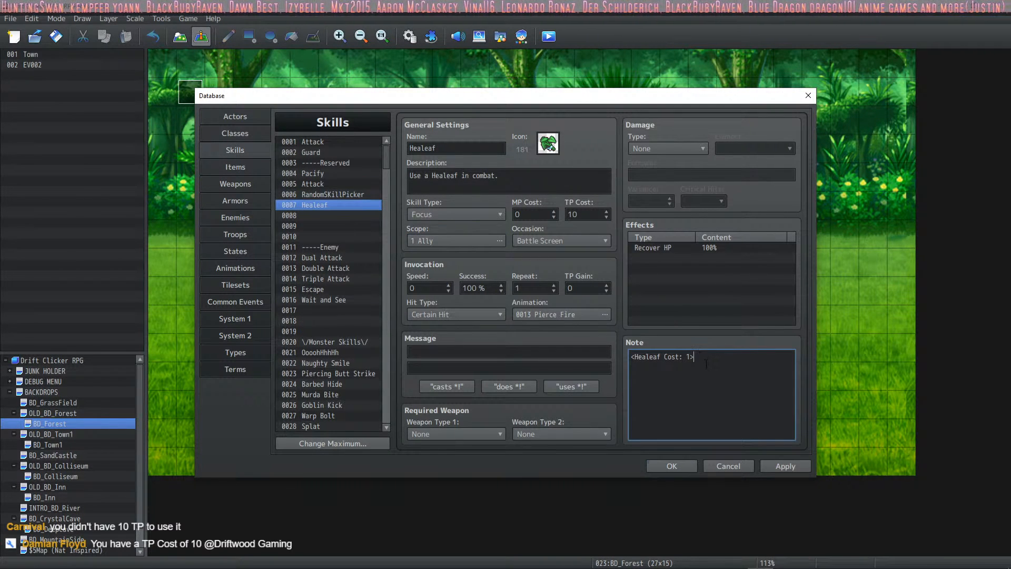
{"action": "left_click", "coordinate": [670, 458]}
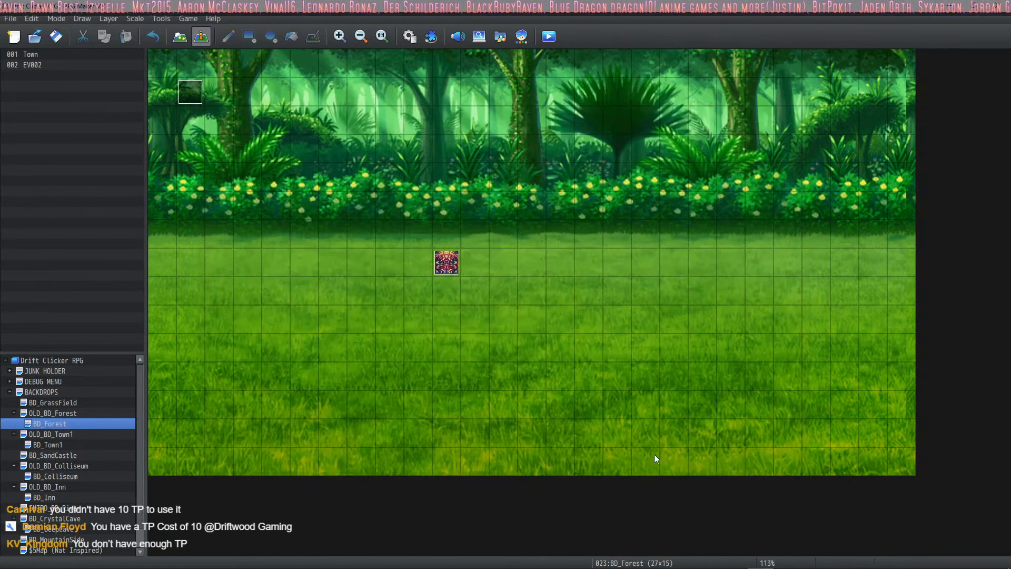
Launch a playtest, enter a battle in the forest and look through the battle's item list for Healeaf
{"action": "left_click", "coordinate": [541, 40]}
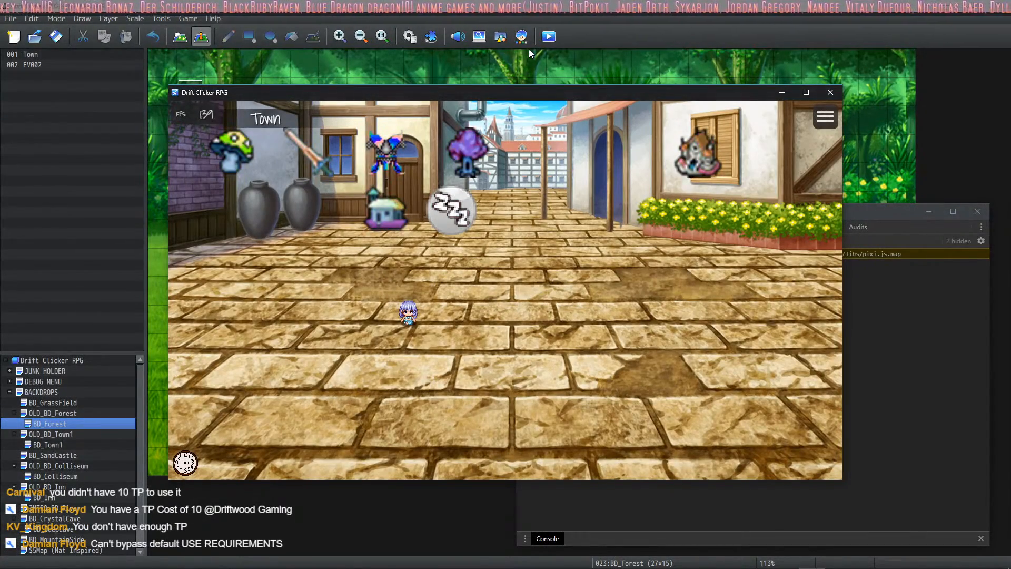
{"action": "left_click", "coordinate": [471, 155]}
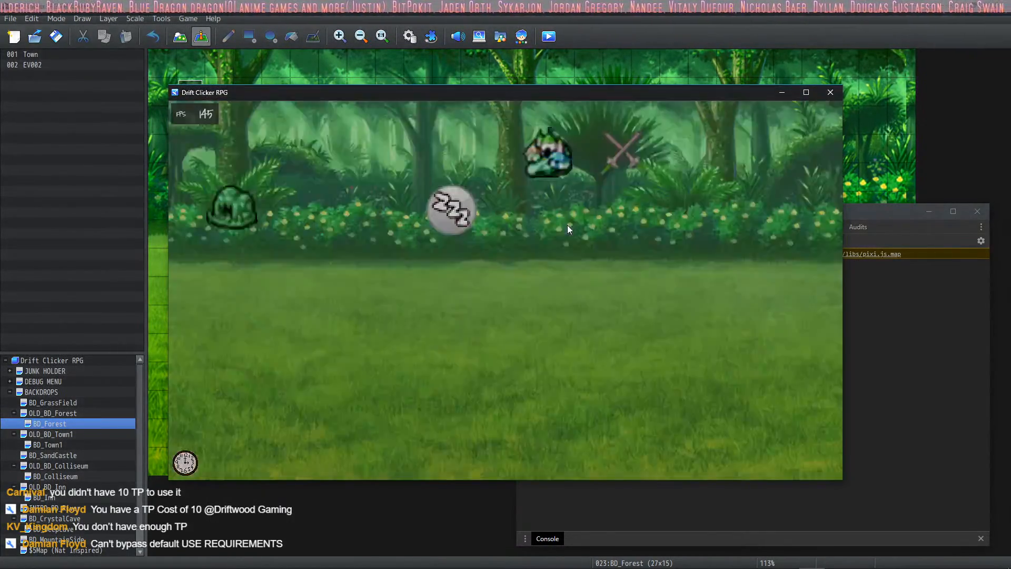
{"action": "key", "text": "Down"}
{"action": "key", "text": "Down"}
{"action": "key", "text": "Down"}
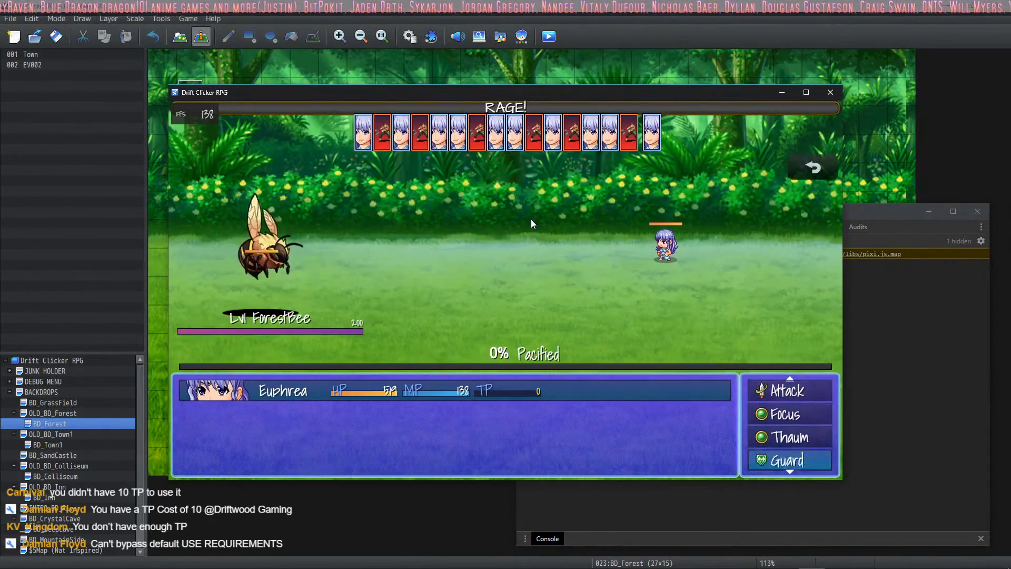
{"action": "key", "text": "Down"}
{"action": "key", "text": "Return"}
{"action": "key", "text": "Right"}
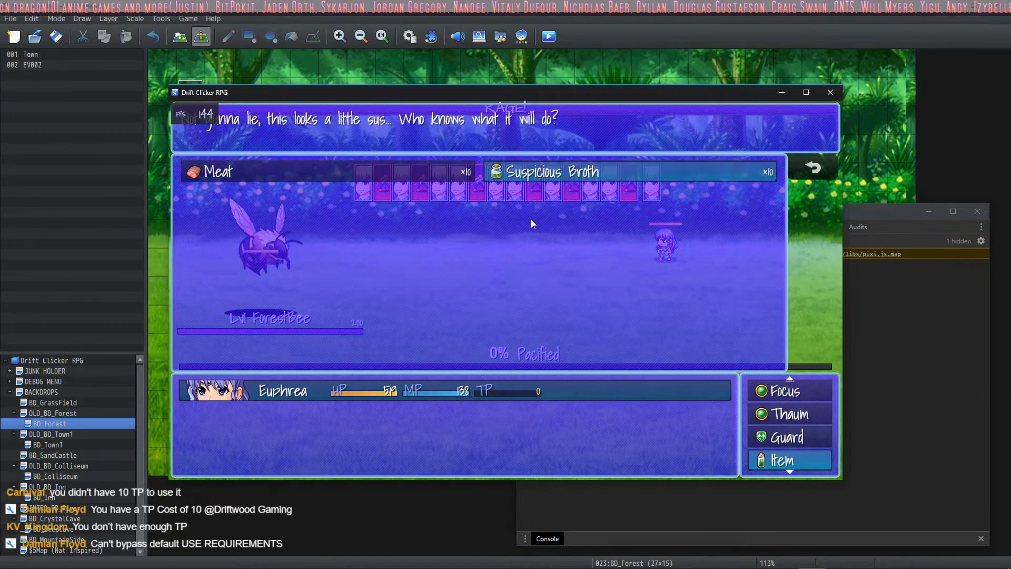
{"action": "key", "text": "Left"}
{"action": "key", "text": "Escape"}
Check in the Focus skill list whether Healeaf can be selected at the start of the battle
{"action": "key", "text": "Up"}
{"action": "key", "text": "Up"}
{"action": "key", "text": "Up"}
{"action": "key", "text": "Up"}
{"action": "key", "text": "Down"}
{"action": "key", "text": "Return"}
{"action": "key", "text": "Right"}
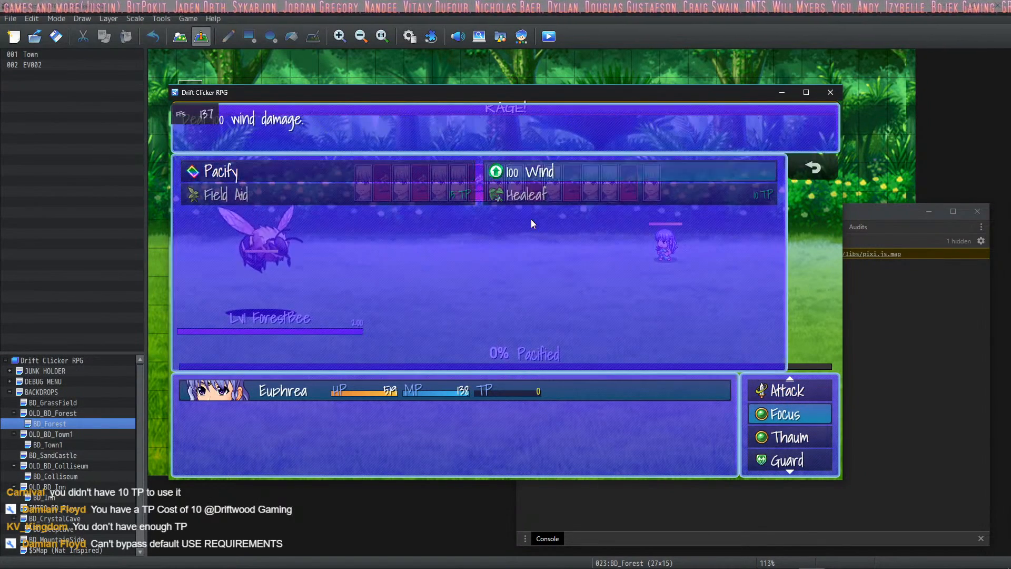
{"action": "key", "text": "Down"}
{"action": "key", "text": "Escape"}
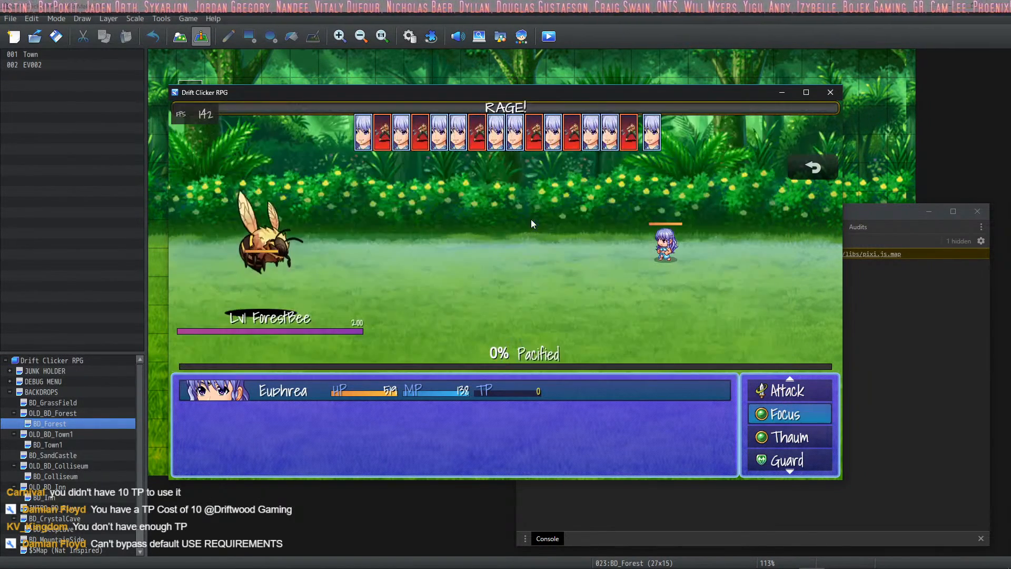
Attack the ForestBee once to build TP, and use Healeaf from the Focus skills on the following turn
{"action": "key", "text": "Up"}
{"action": "key", "text": "Return"}
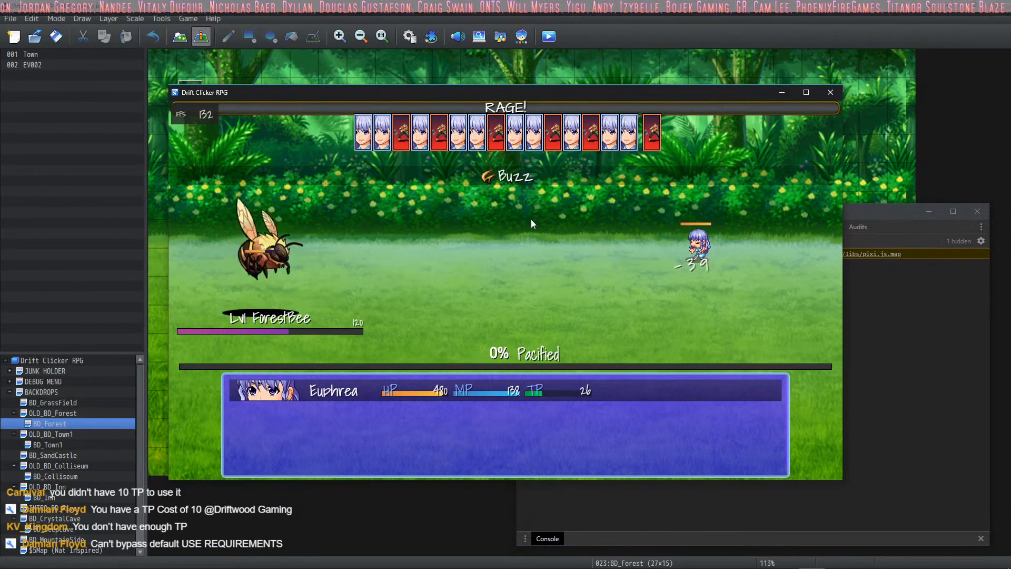
{"action": "key", "text": "Return"}
{"action": "key", "text": "Right"}
{"action": "key", "text": "Down"}
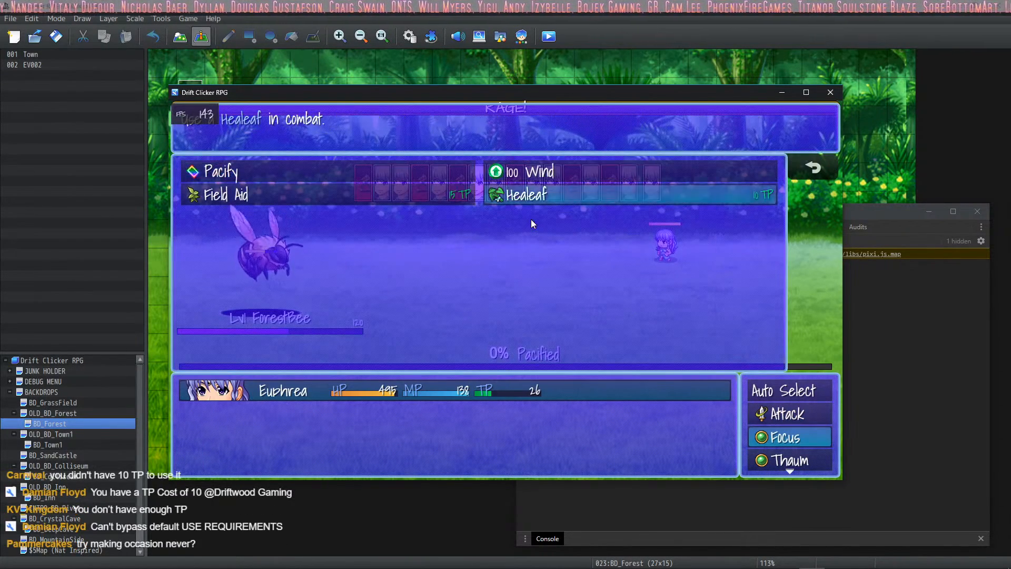
{"action": "key", "text": "Return"}
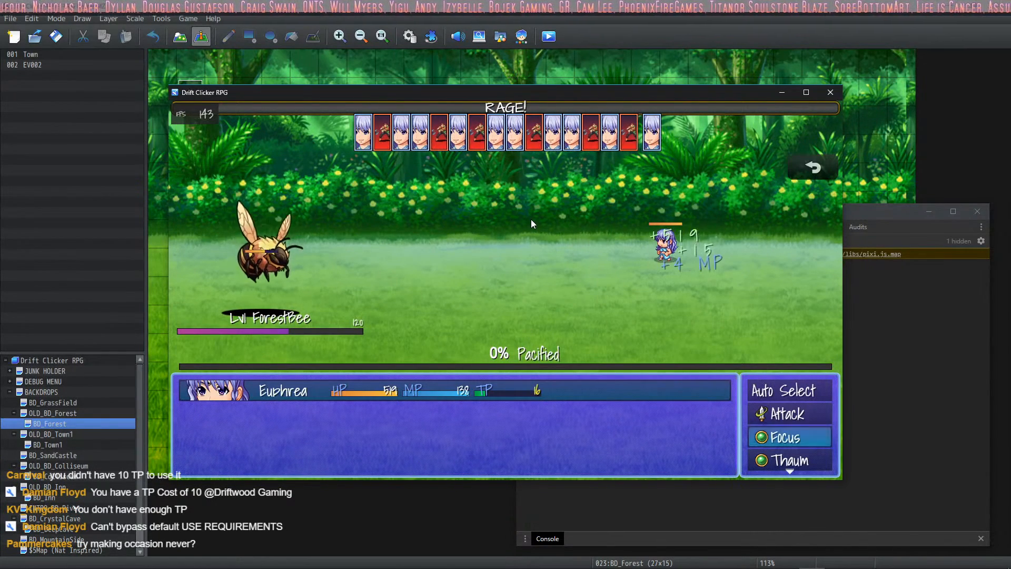
{"action": "key", "text": "Down"}
{"action": "key", "text": "Down"}
{"action": "key", "text": "Up"}
{"action": "key", "text": "Up"}
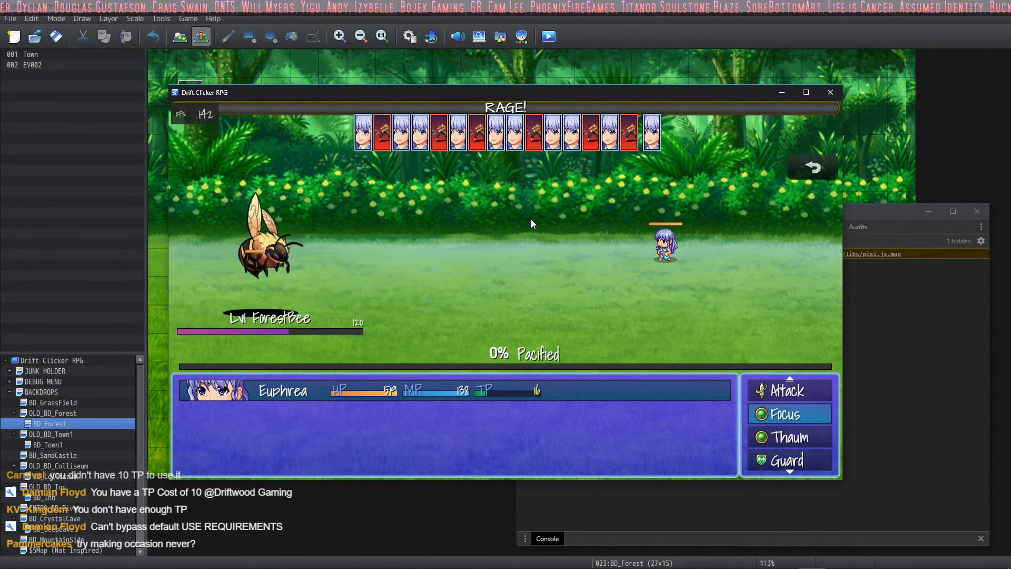
{"action": "key", "text": "Down"}
{"action": "key", "text": "Down"}
{"action": "key", "text": "Down"}
{"action": "key", "text": "Up"}
{"action": "key", "text": "Up"}
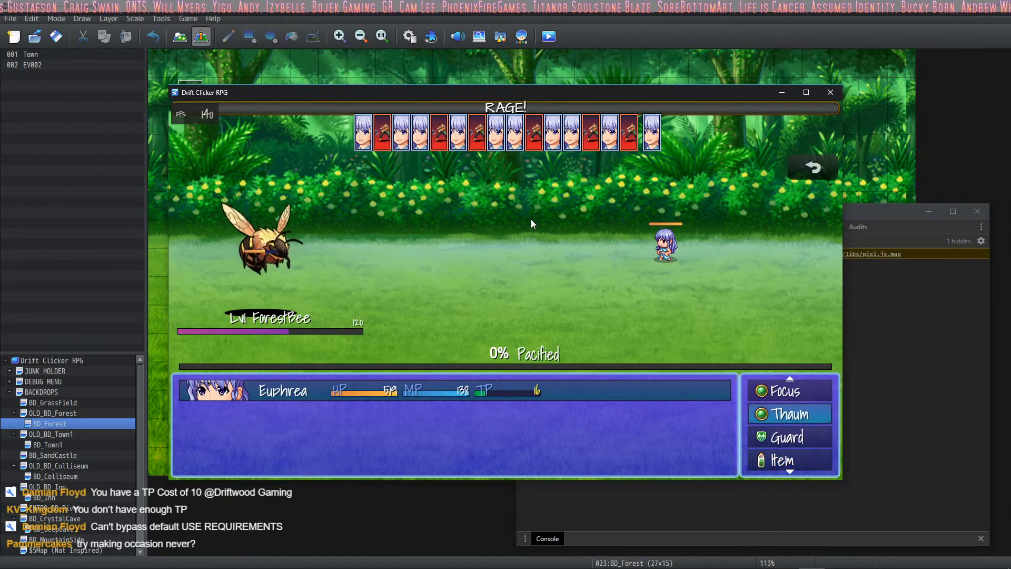
{"action": "key", "text": "Return"}
{"action": "key", "text": "Right"}
{"action": "key", "text": "Escape"}
Use Healeaf from the Focus skills again and recheck its availability on the following turn
{"action": "key", "text": "Up"}
{"action": "key", "text": "Return"}
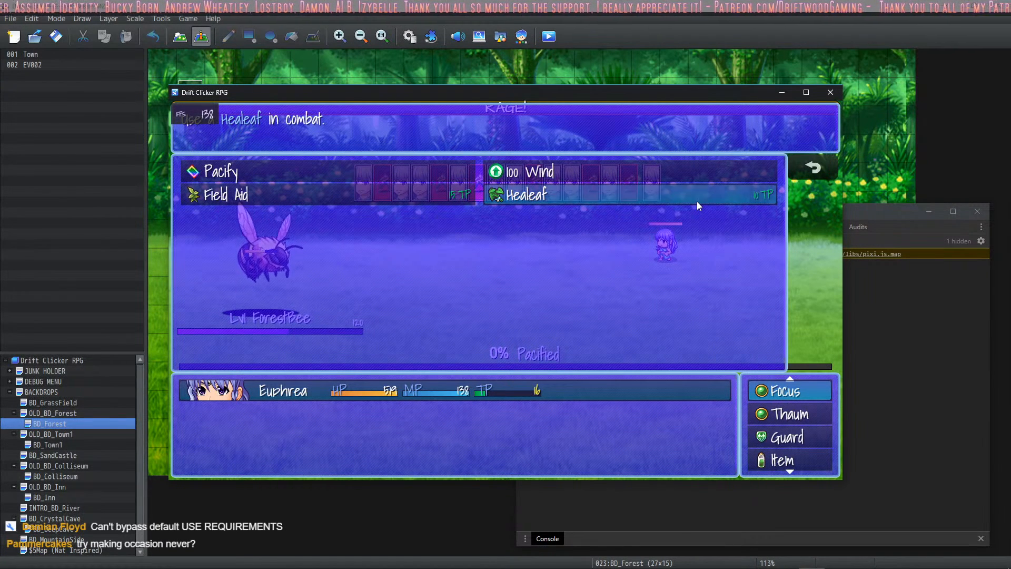
{"action": "left_click", "coordinate": [724, 195]}
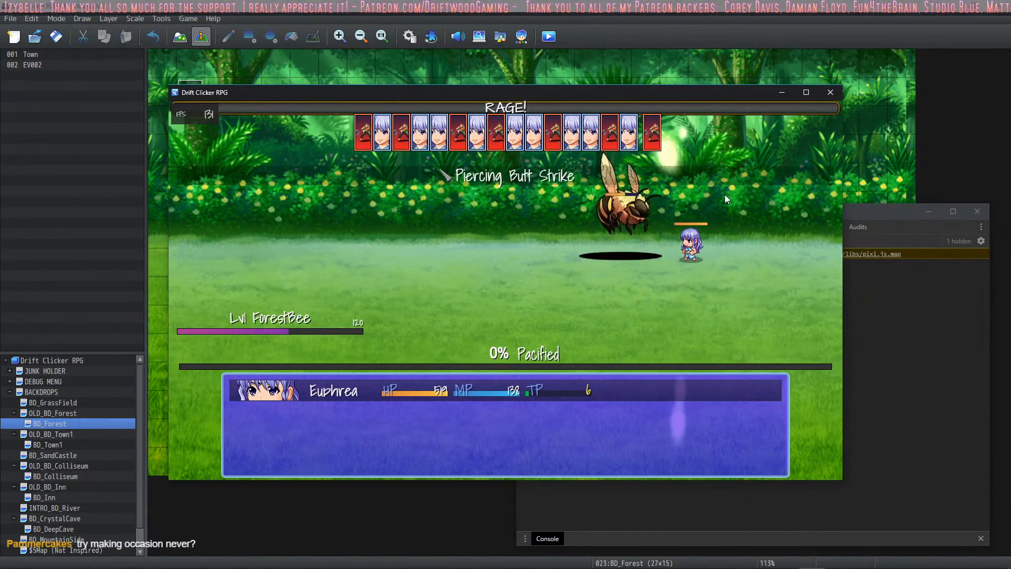
{"action": "key", "text": "Return"}
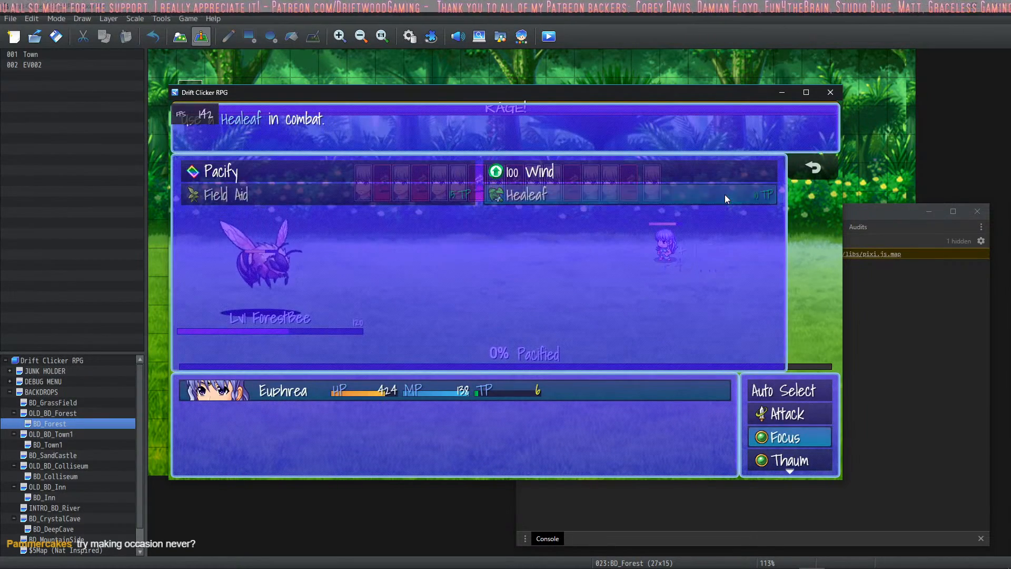
Defeat the ForestBee with normal attacks and dismiss the victory screen to return to the forest map
{"action": "key", "text": "Escape"}
{"action": "key", "text": "Up"}
{"action": "key", "text": "Return"}
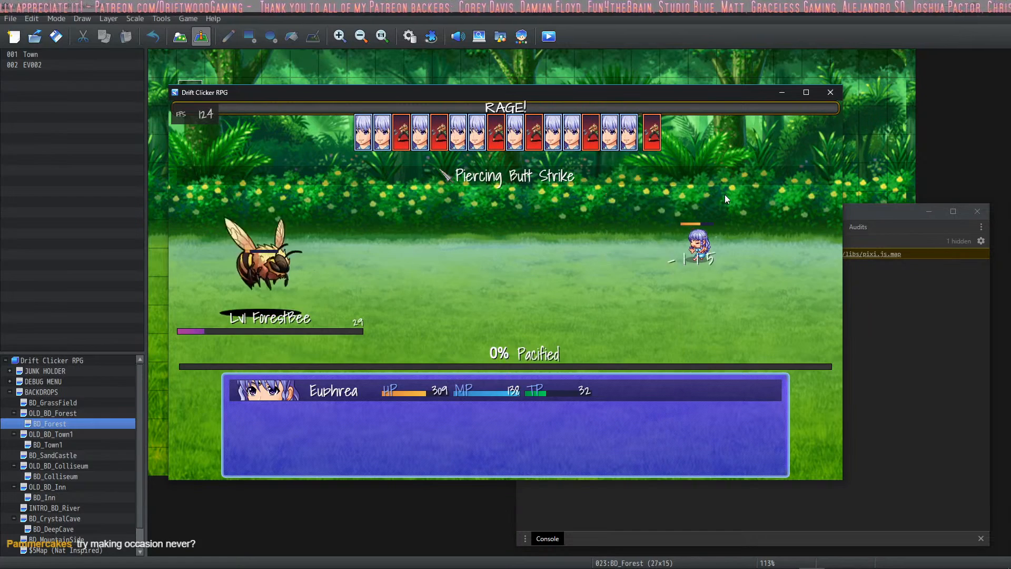
{"action": "key", "text": "Return"}
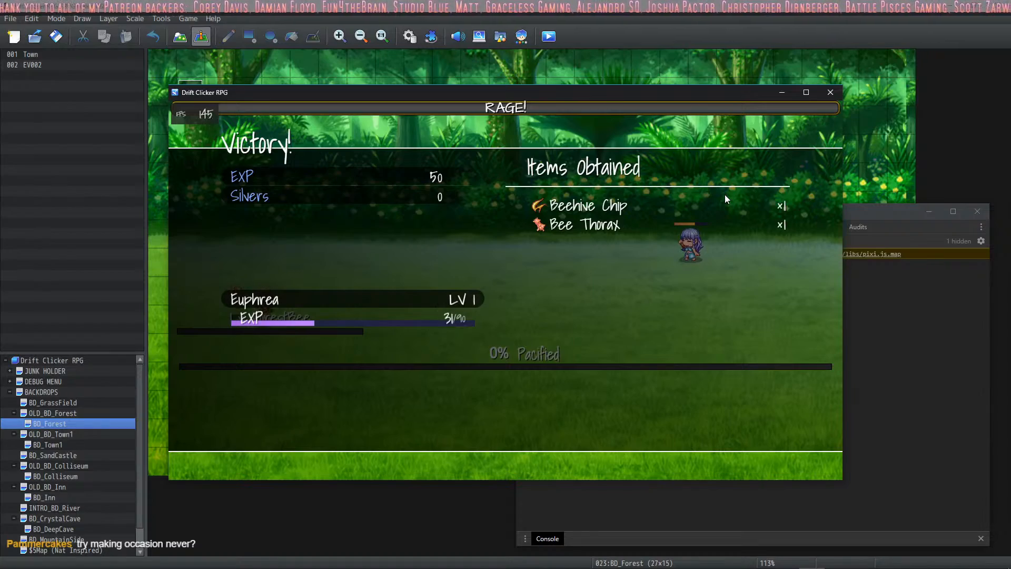
{"action": "key", "text": "Return"}
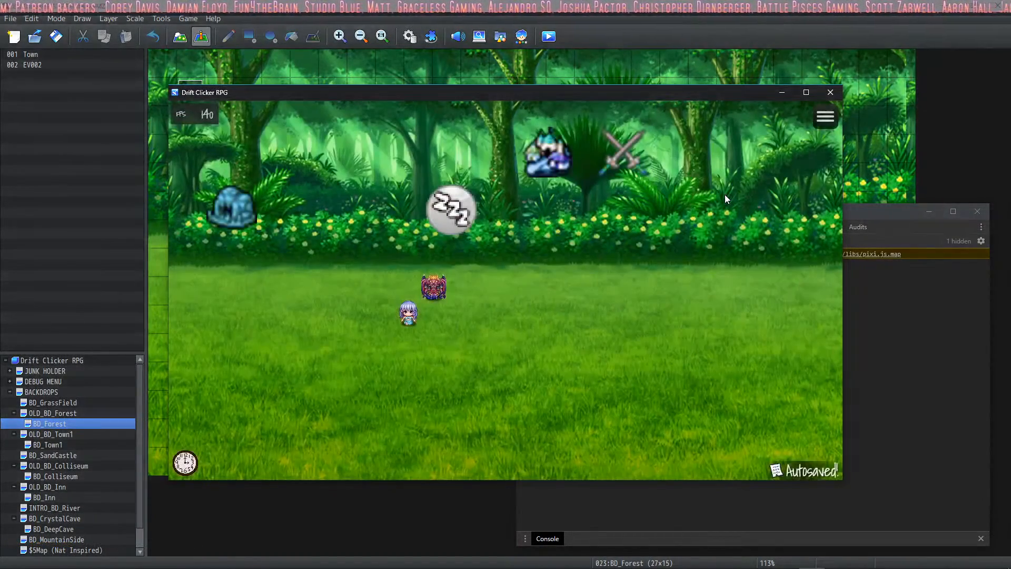
Start another forest battle and use Healeaf from the Focus skills on the first turn
{"action": "left_click", "coordinate": [604, 164]}
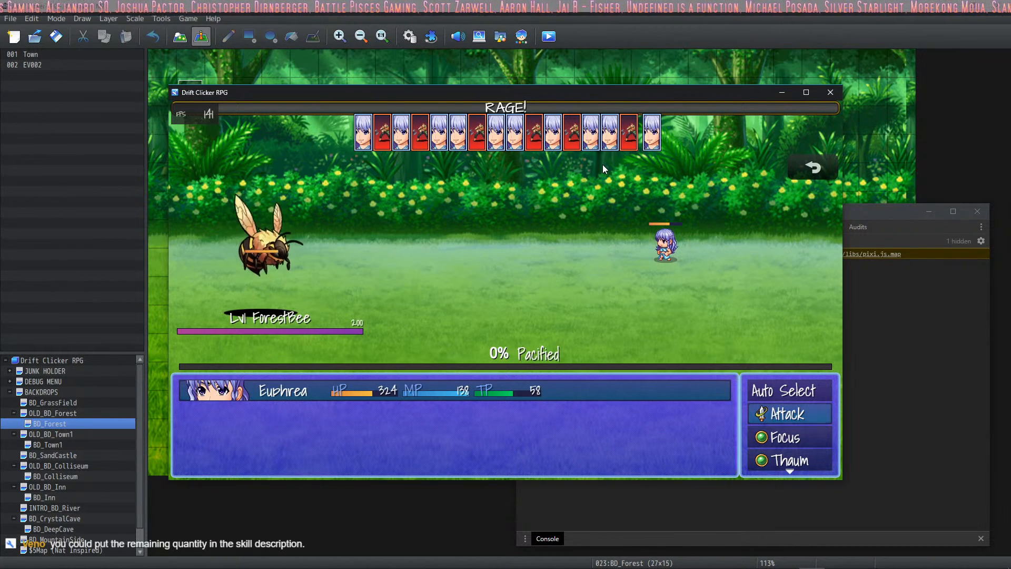
{"action": "key", "text": "Down"}
{"action": "key", "text": "Return"}
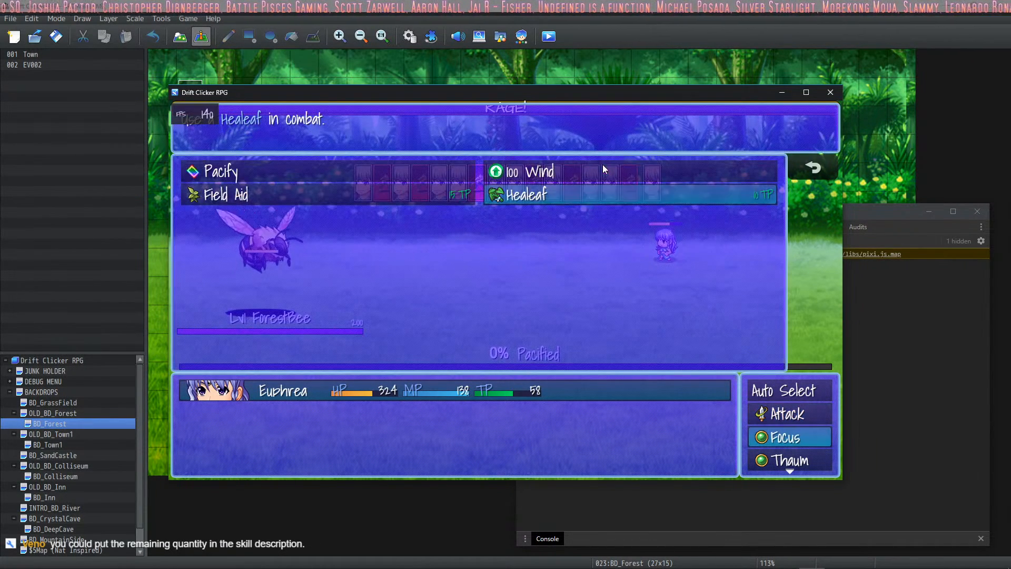
{"action": "key", "text": "Return"}
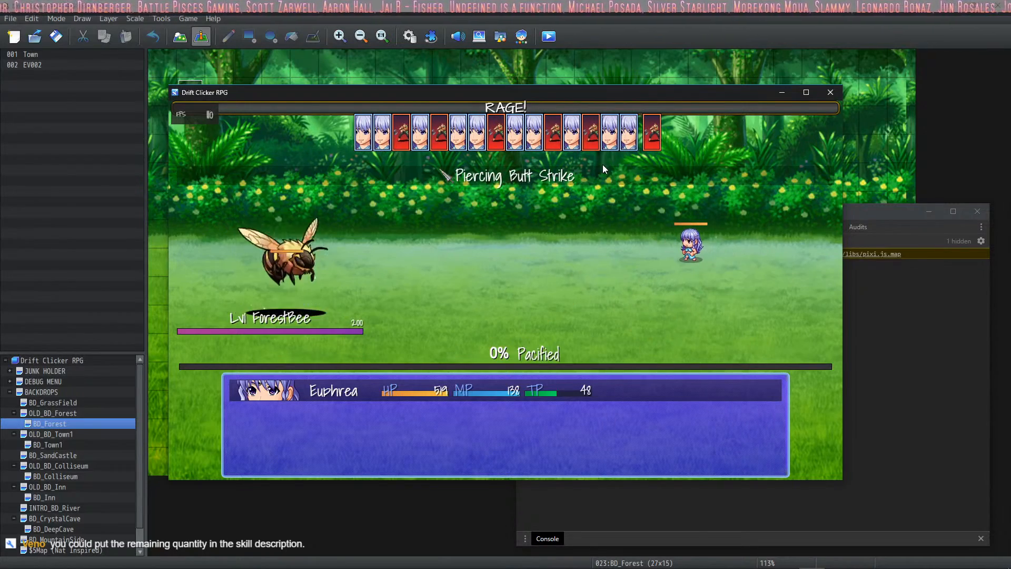
Use Healeaf four more times on consecutive turns and reopen the Focus skills to check whether it is still available
{"action": "key", "text": "Return"}
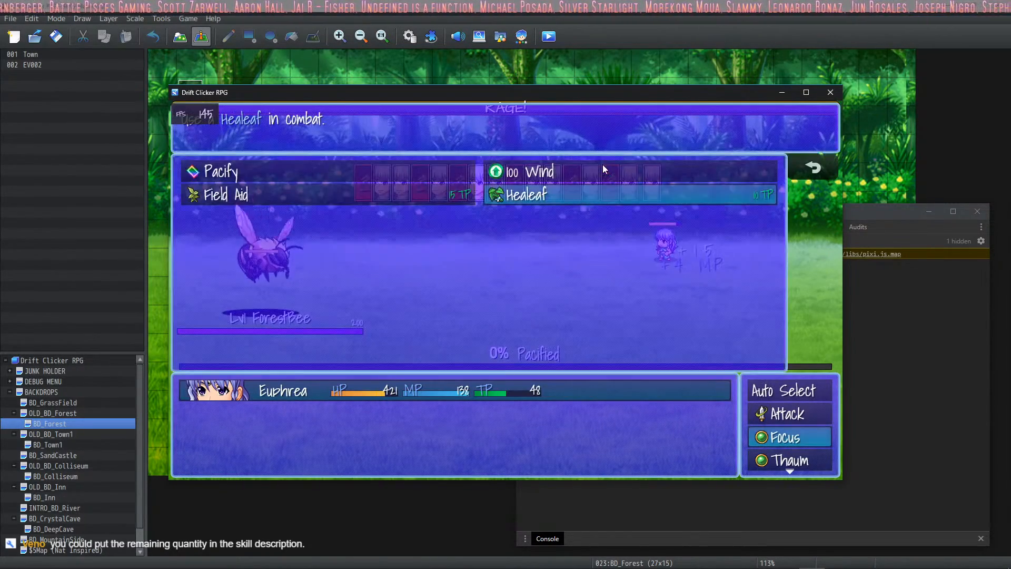
{"action": "key", "text": "Return"}
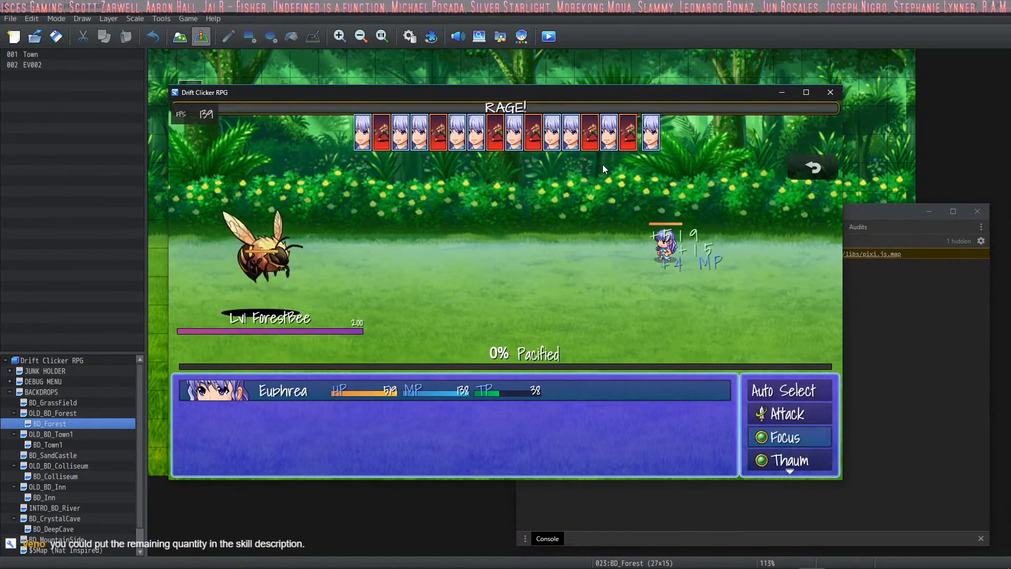
{"action": "key", "text": "Return"}
{"action": "key", "text": "Return"}
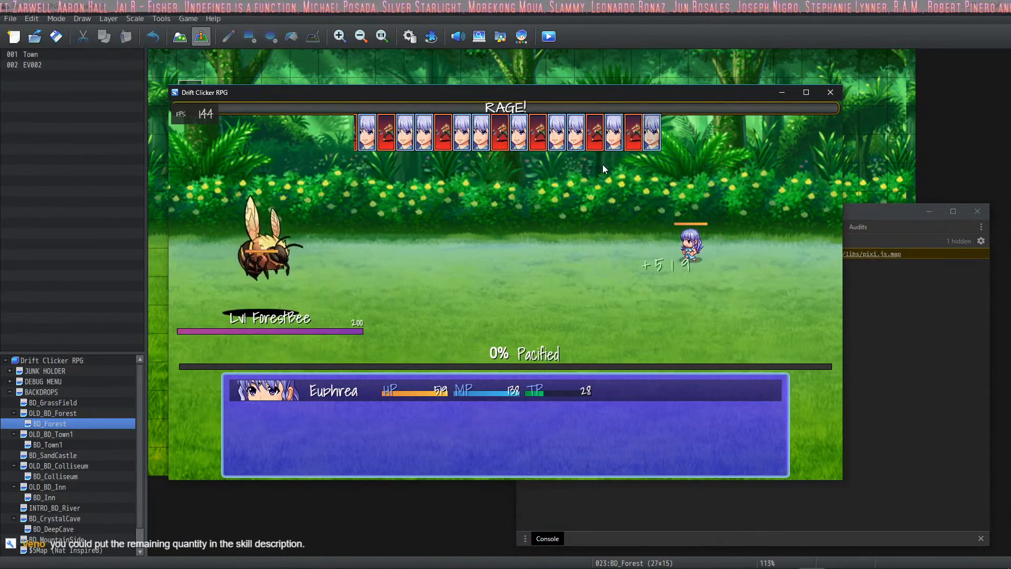
{"action": "key", "text": "Return"}
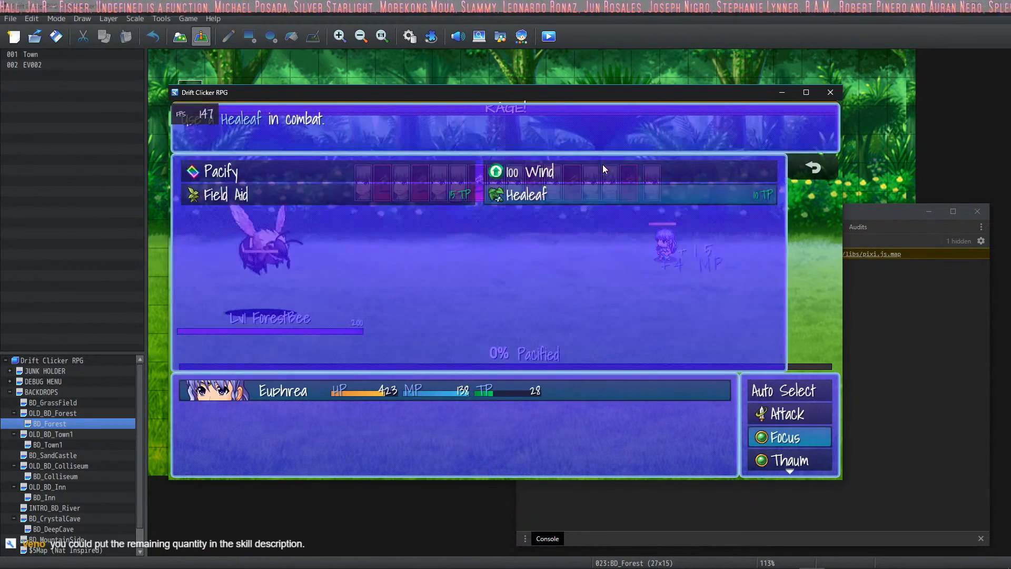
{"action": "key", "text": "Return"}
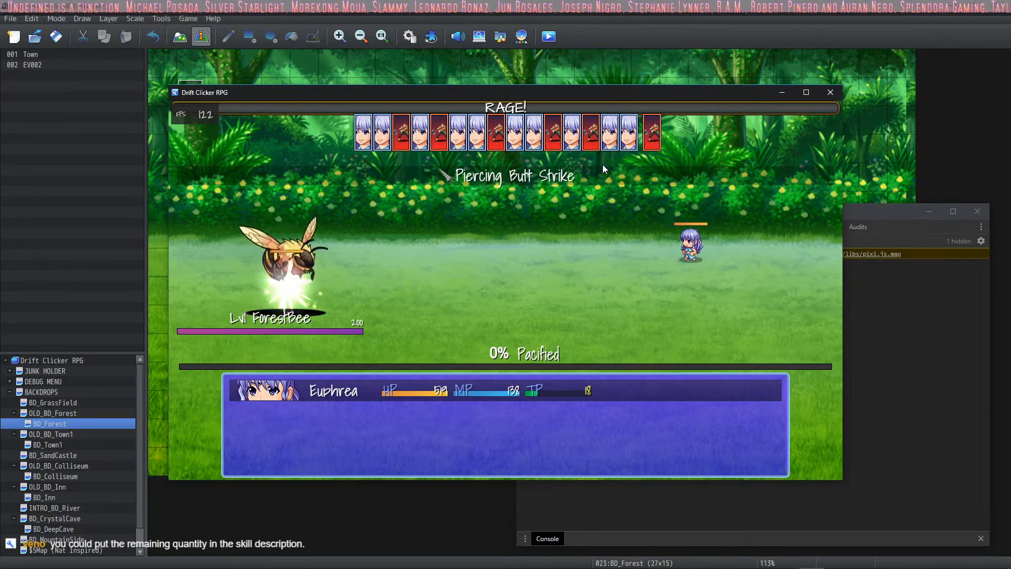
{"action": "key", "text": "Return"}
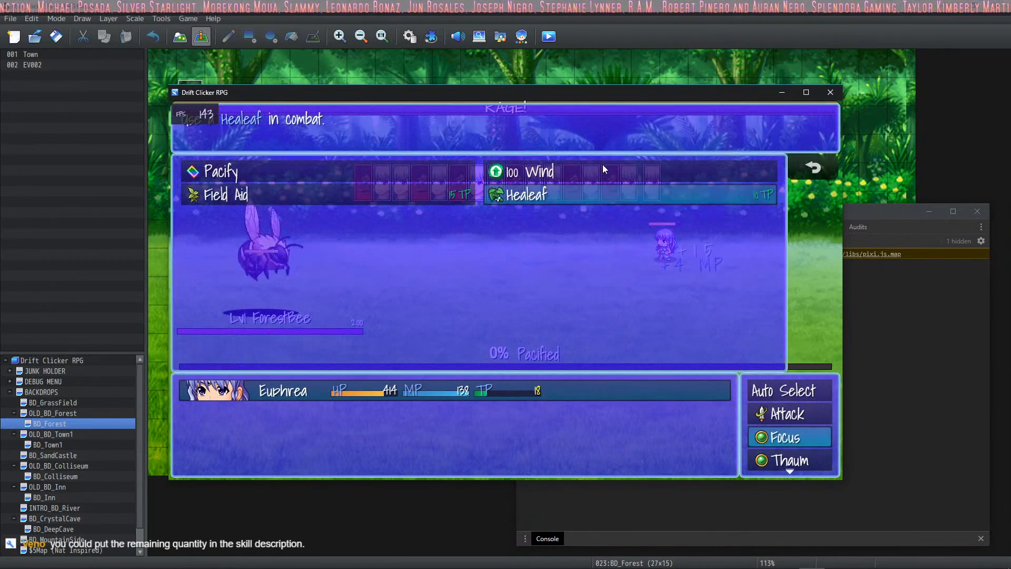
{"action": "key", "text": "Return"}
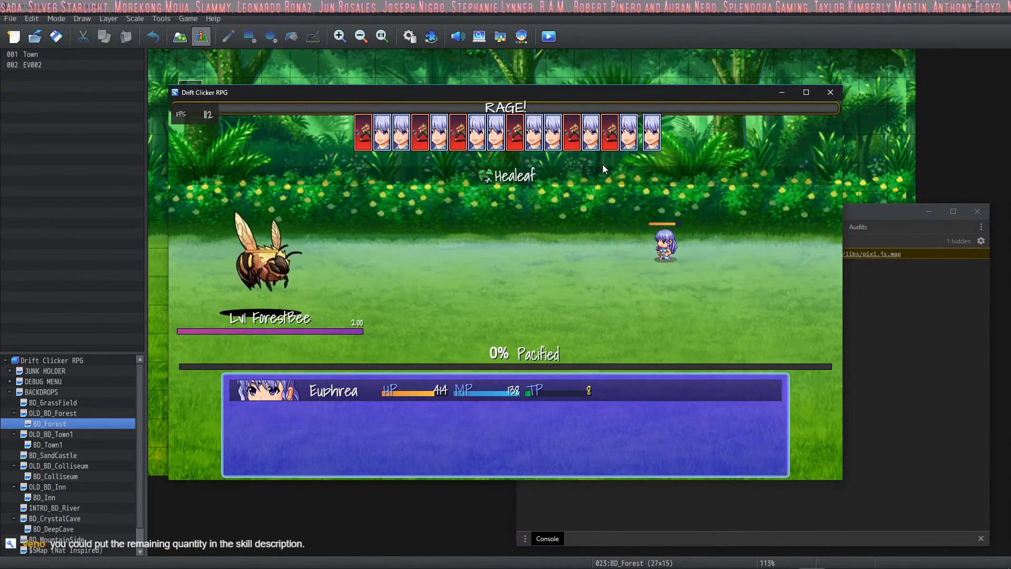
{"action": "key", "text": "Return"}
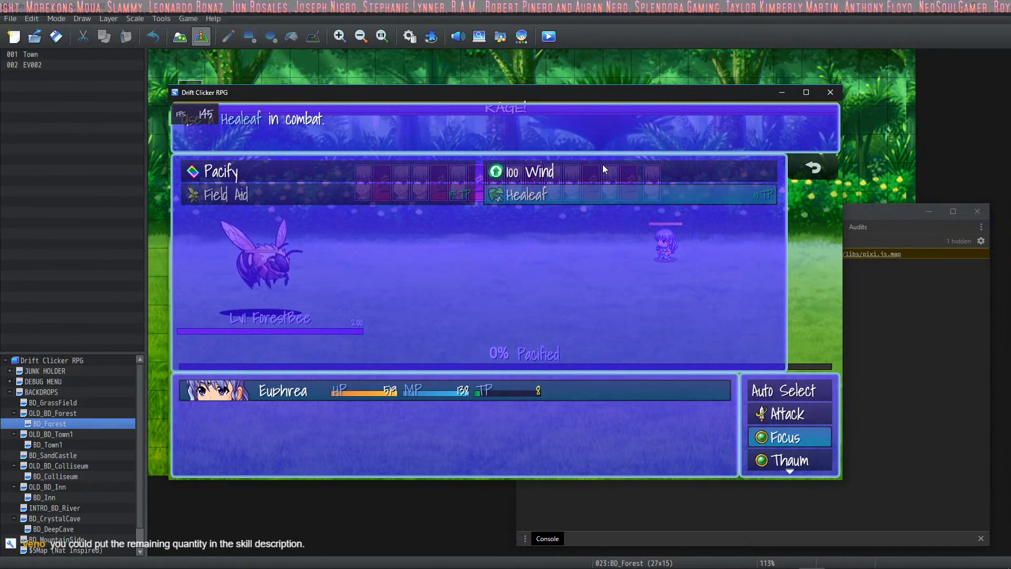
Leave the Focus skills and hit the ForestBee with two normal attacks to rebuild TP
{"action": "key", "text": "Escape"}
{"action": "key", "text": "Up"}
{"action": "key", "text": "Return"}
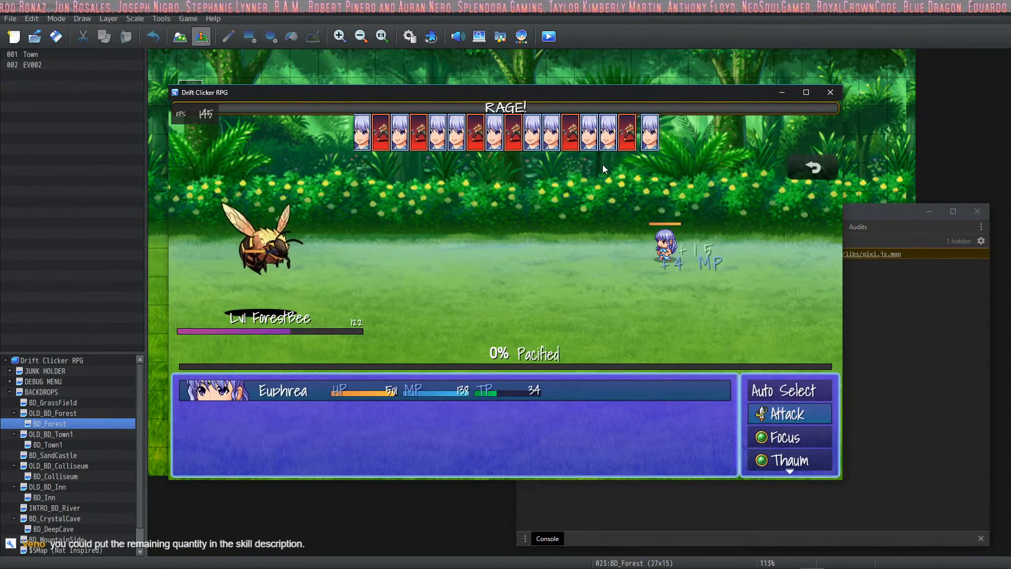
{"action": "key", "text": "Return"}
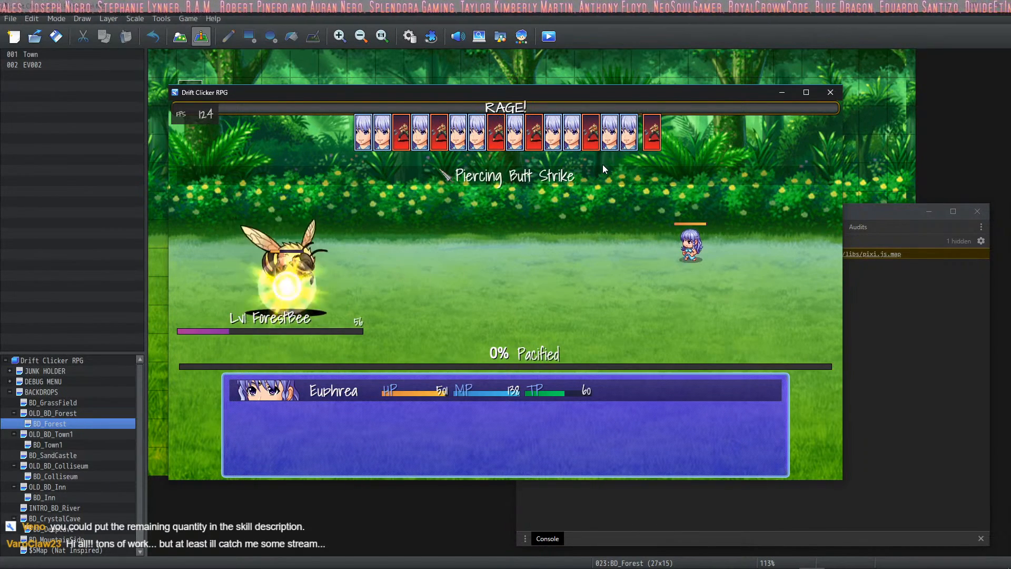
Use Healeaf from the Focus skills once more and reopen the Focus list to check whether it is still available
{"action": "key", "text": "Down"}
{"action": "key", "text": "Down"}
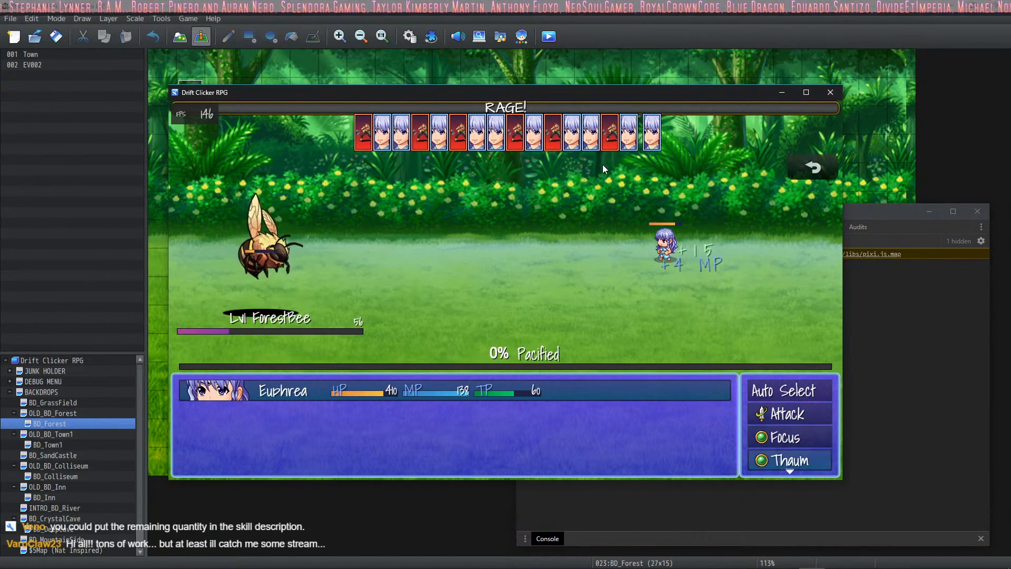
{"action": "key", "text": "Up"}
{"action": "key", "text": "Return"}
{"action": "key", "text": "Return"}
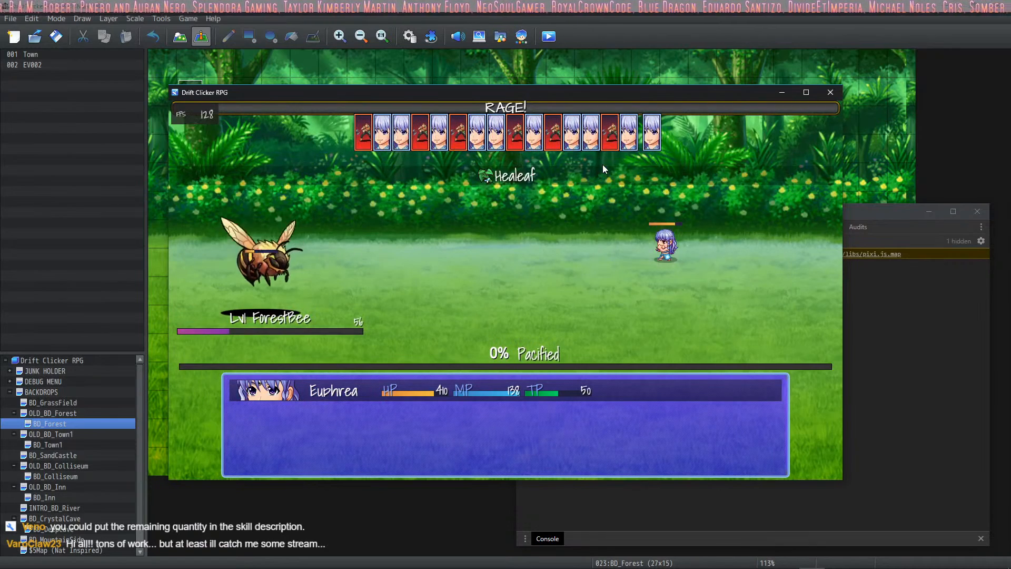
{"action": "key", "text": "Return"}
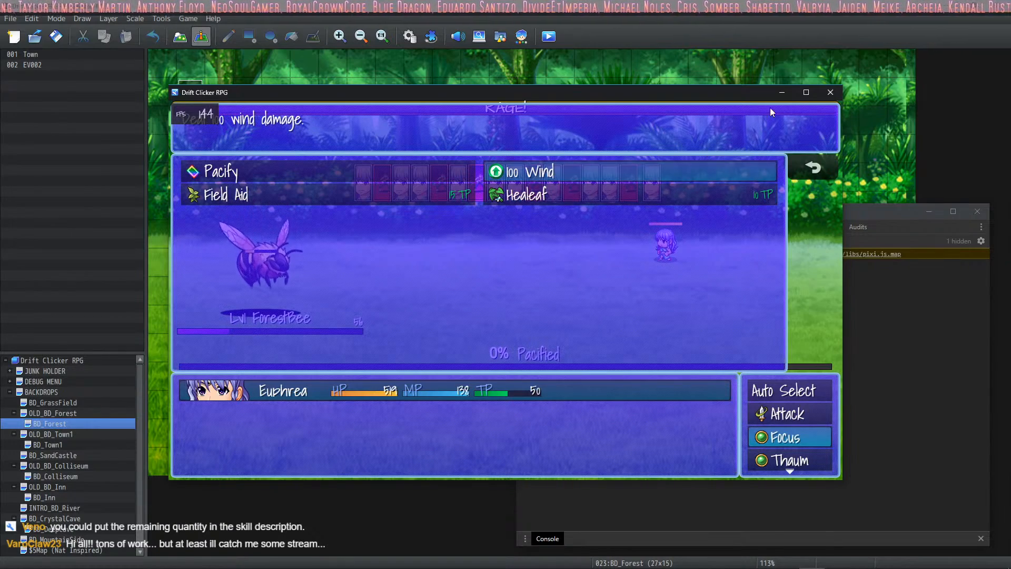
Close the playtest and review the item cost notetag of the Healeaf skill in the database
{"action": "left_click", "coordinate": [830, 93]}
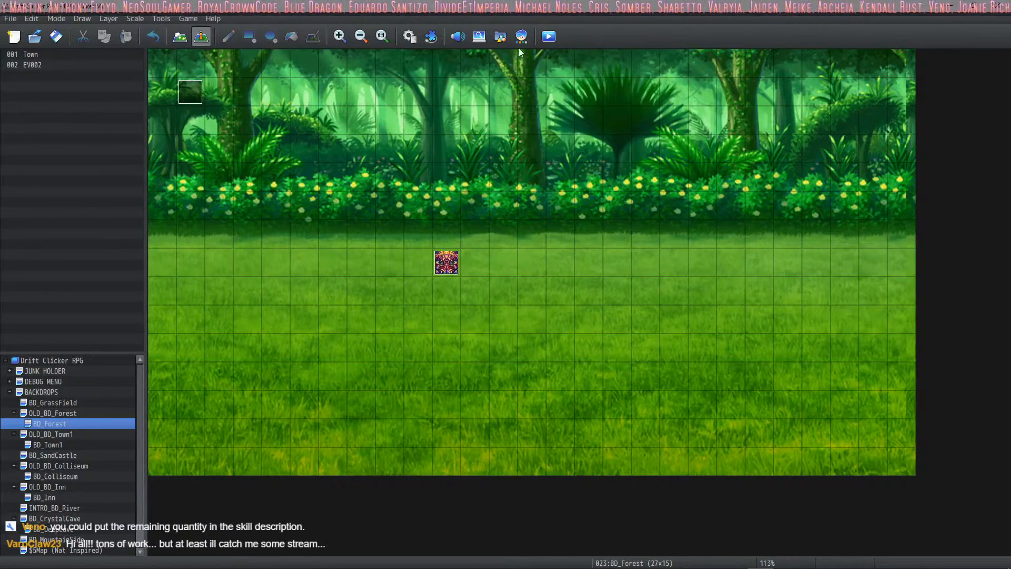
{"action": "left_click", "coordinate": [409, 37]}
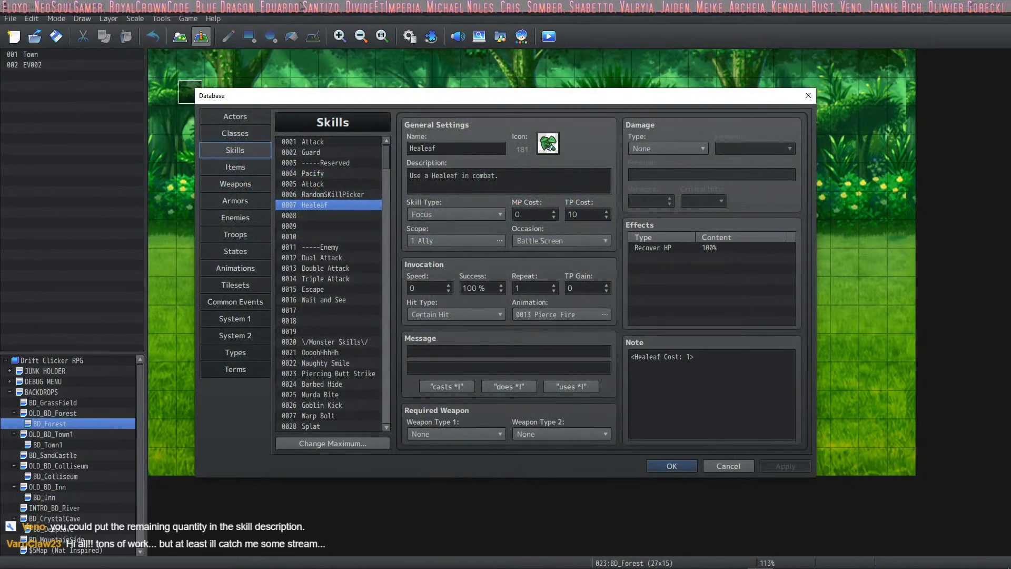
{"action": "left_click", "coordinate": [664, 357]}
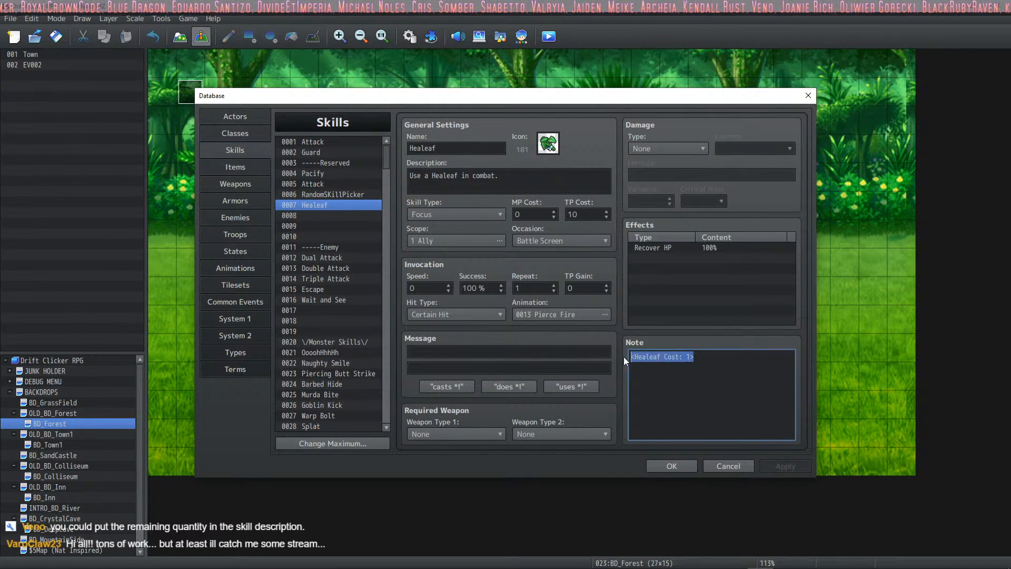
{"action": "left_click", "coordinate": [700, 358]}
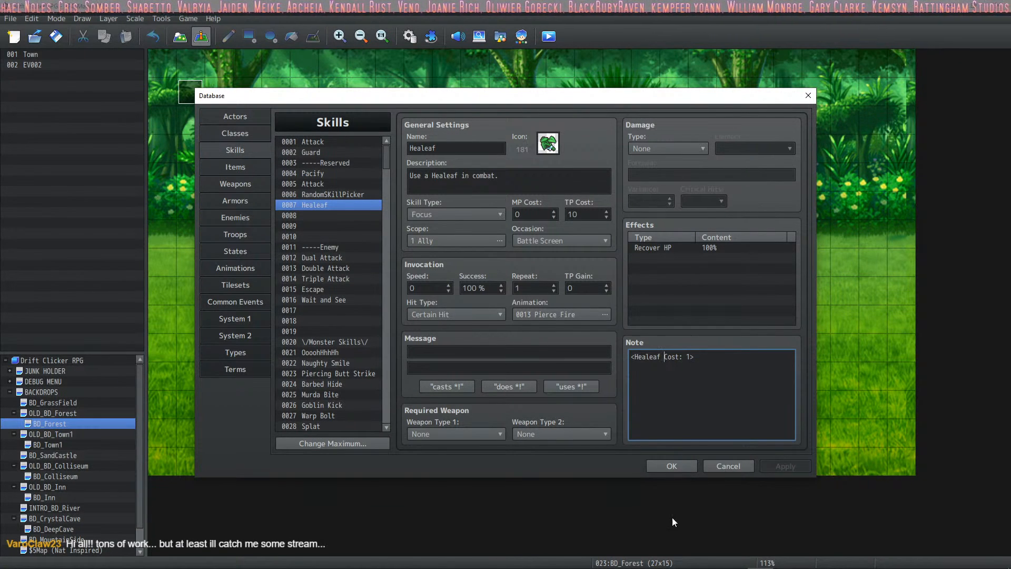
{"action": "left_click", "coordinate": [659, 462]}
Set the starting Healeaf amount to 1 in the INITIALIZE NEW GAME common event
{"action": "left_click", "coordinate": [409, 36]}
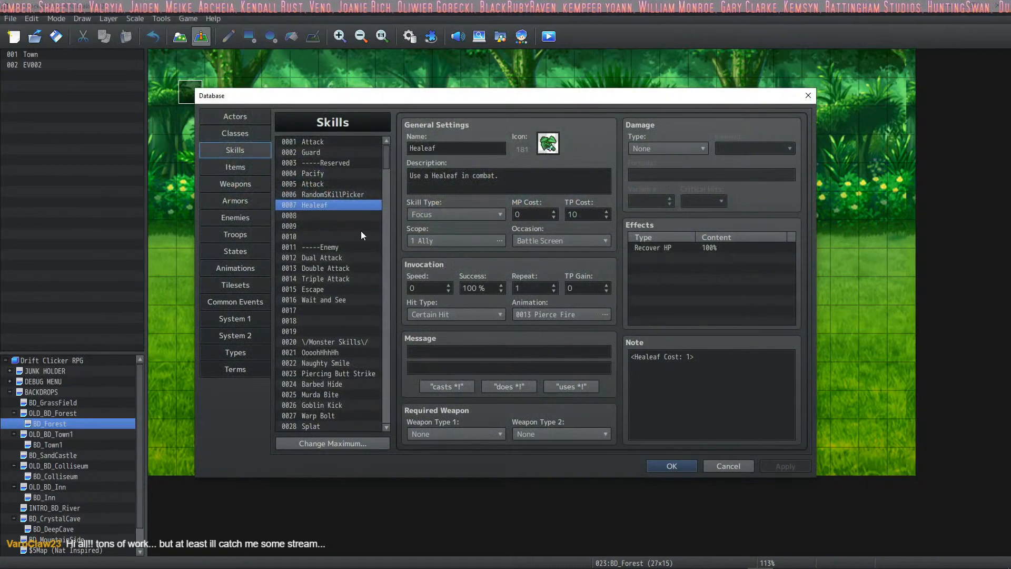
{"action": "left_click", "coordinate": [239, 303]}
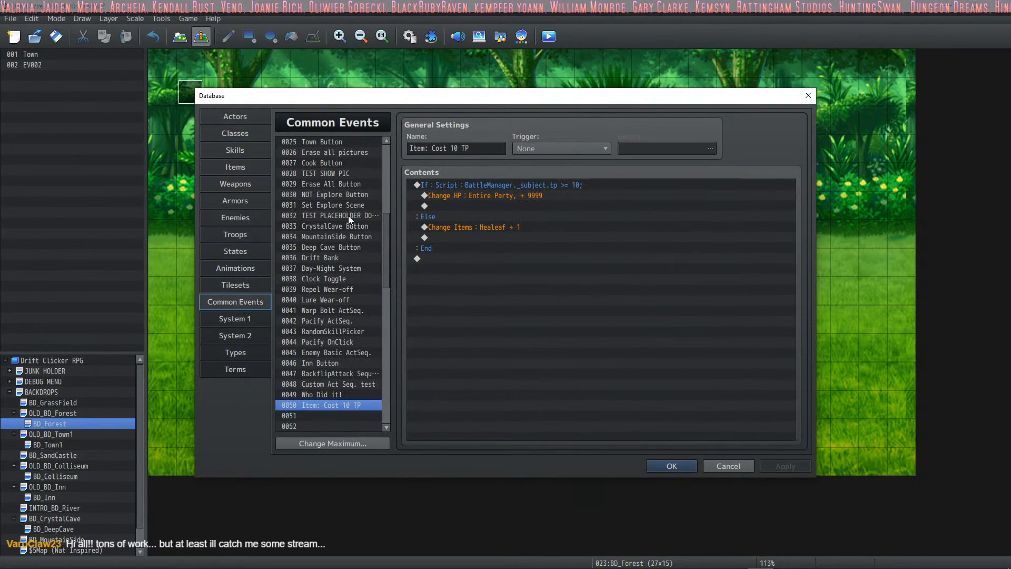
{"action": "scroll", "coordinate": [351, 187], "scroll_direction": "up", "scroll_amount": 8}
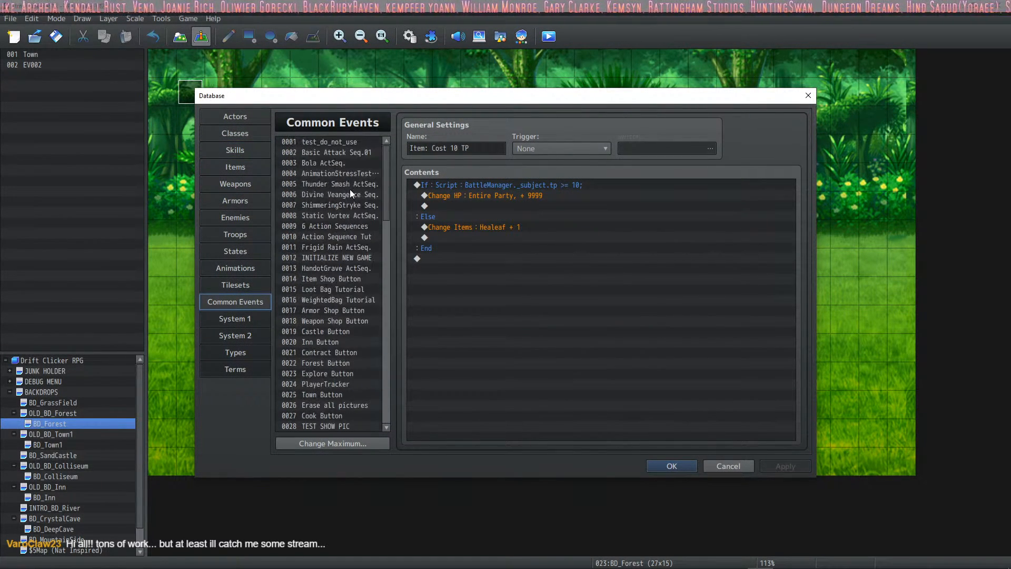
{"action": "left_click", "coordinate": [340, 257]}
{"action": "right_click", "coordinate": [499, 313]}
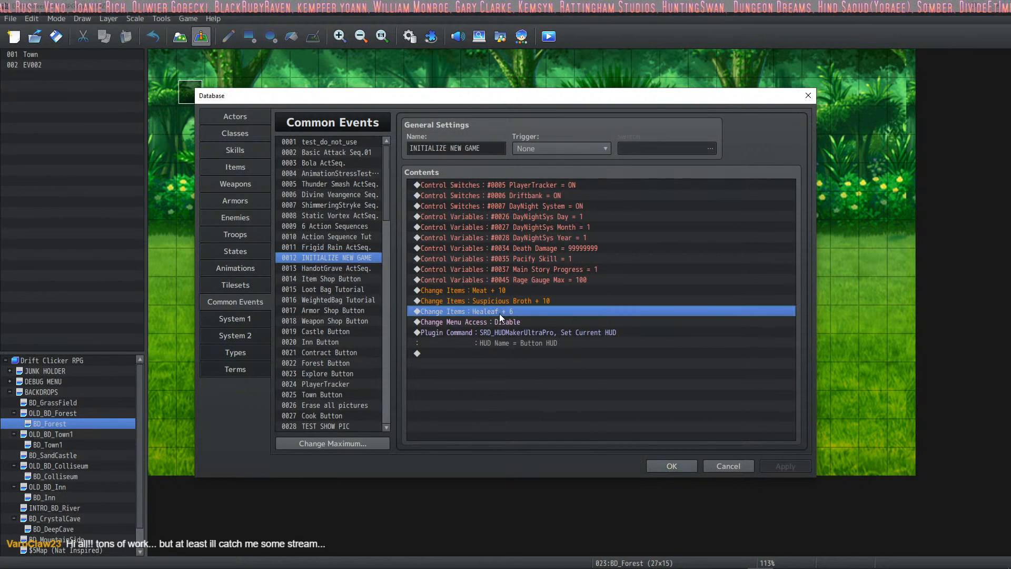
{"action": "left_click", "coordinate": [519, 334]}
{"action": "scroll", "coordinate": [586, 328], "scroll_direction": "down", "scroll_amount": 5}
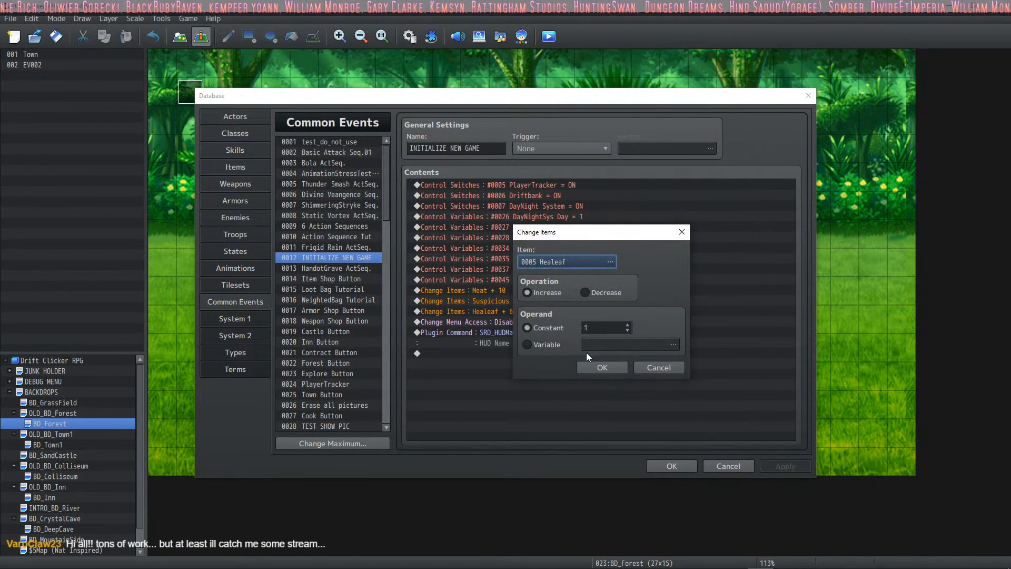
{"action": "left_click", "coordinate": [600, 366]}
{"action": "left_click", "coordinate": [679, 466]}
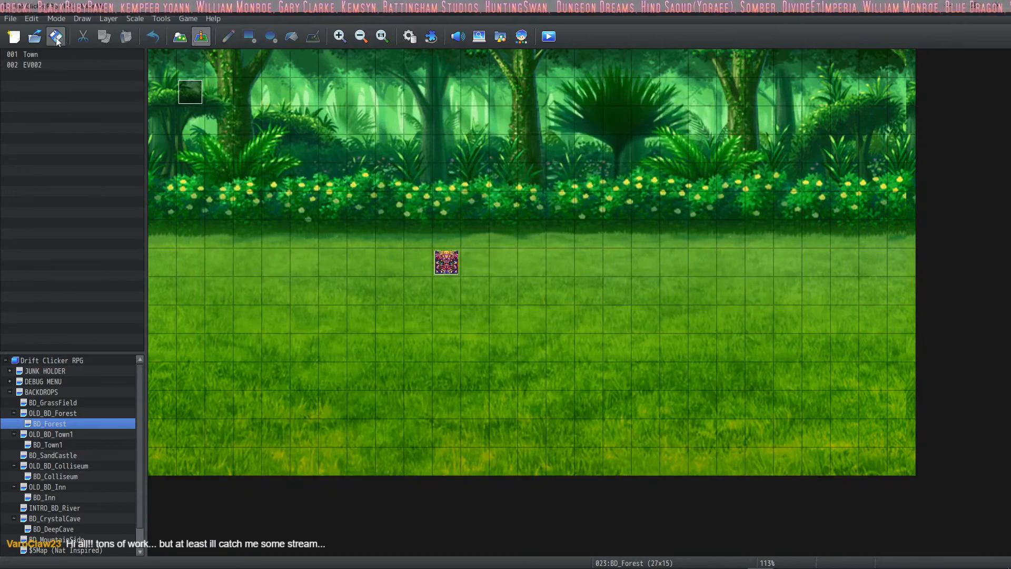
Run a new playtest, travel from the town to the forest and explore to start a battle
{"action": "left_click", "coordinate": [542, 43]}
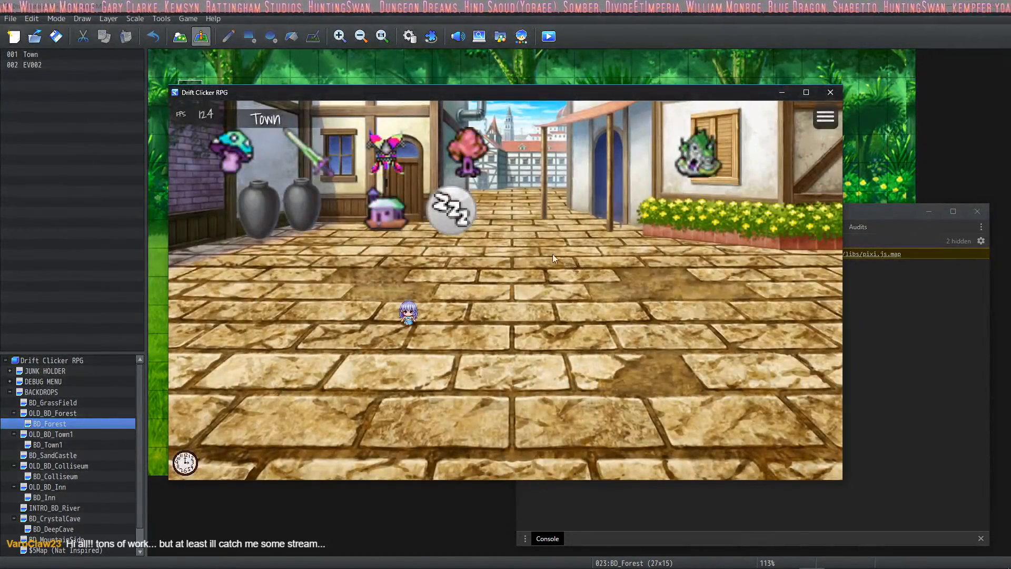
{"action": "left_click", "coordinate": [470, 157]}
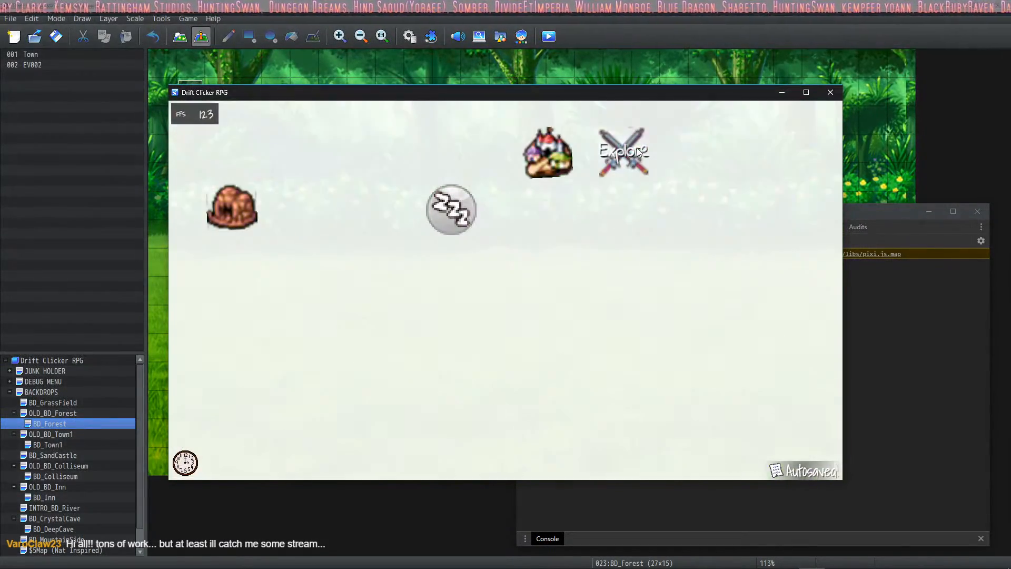
{"action": "left_click", "coordinate": [636, 151]}
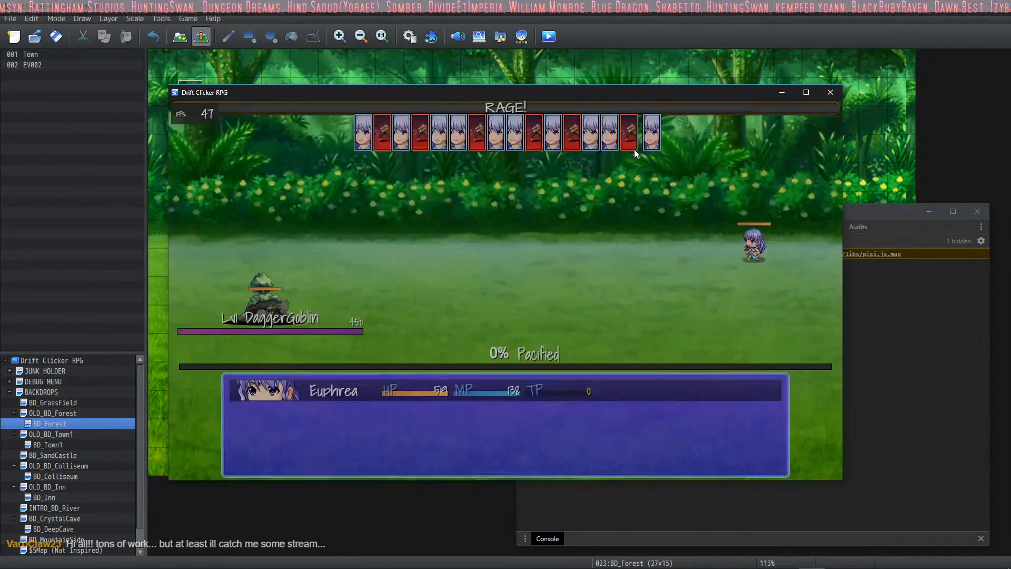
Guard on the first turn to gain TP and check the battle item list for Healeaf
{"action": "key", "text": "Down"}
{"action": "key", "text": "Down"}
{"action": "key", "text": "Down"}
{"action": "key", "text": "Down"}
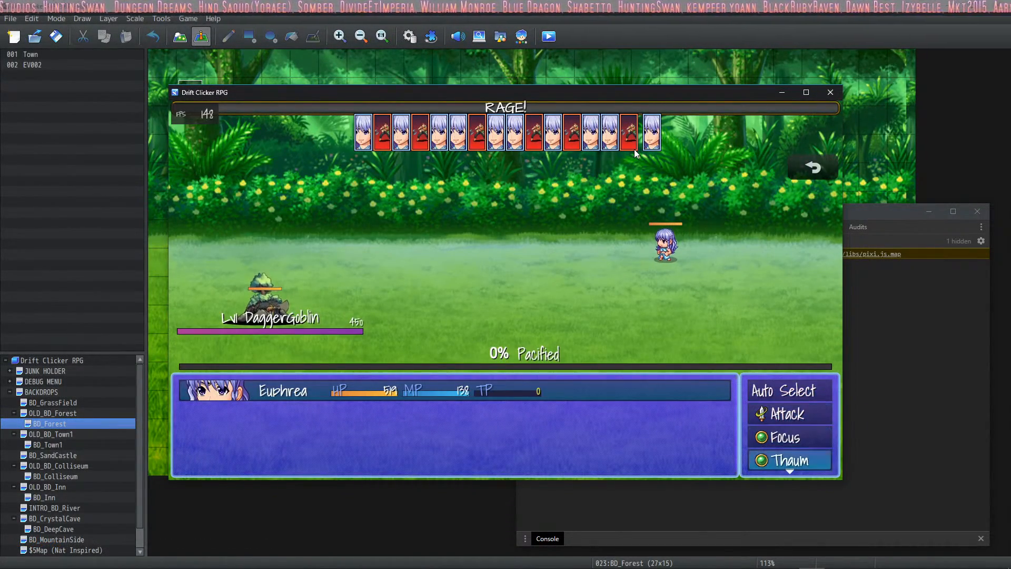
{"action": "key", "text": "Down"}
{"action": "key", "text": "Up"}
{"action": "key", "text": "Return"}
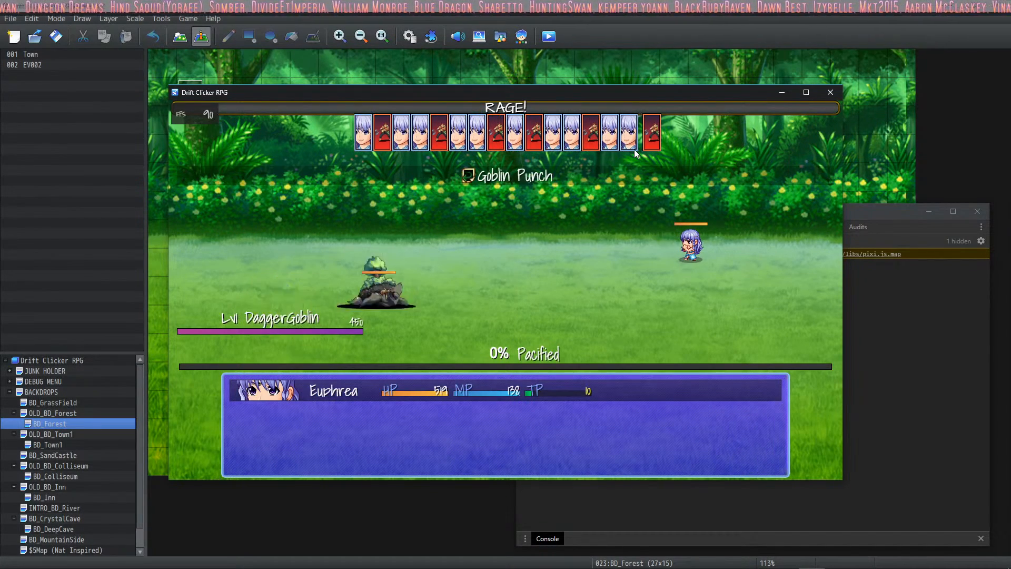
{"action": "key", "text": "Down"}
{"action": "key", "text": "Return"}
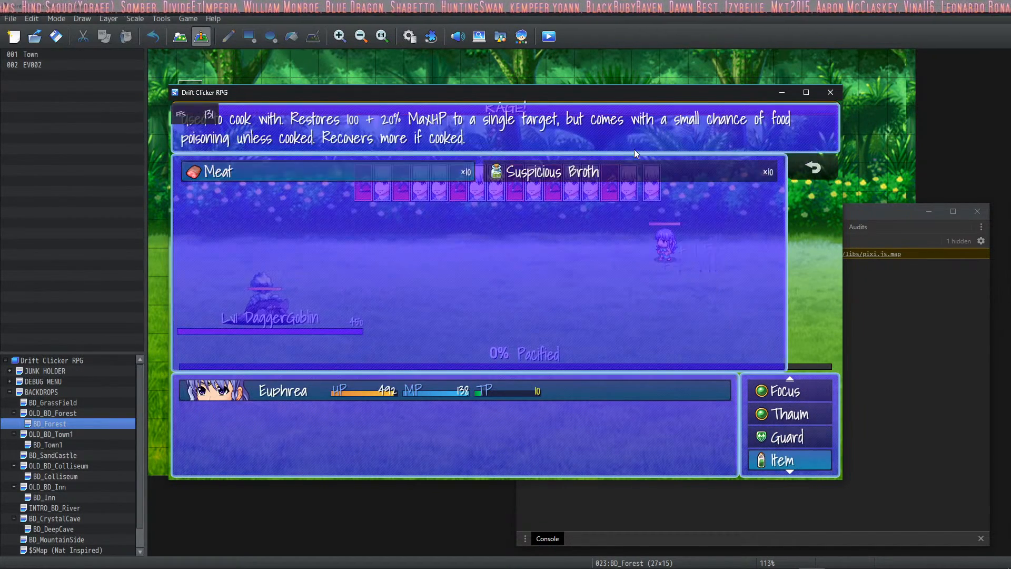
{"action": "key", "text": "Escape"}
Use Healeaf from the Focus skills to spend the only Healeaf item
{"action": "key", "text": "Up"}
{"action": "key", "text": "Up"}
{"action": "key", "text": "Up"}
{"action": "key", "text": "Return"}
{"action": "key", "text": "Right"}
{"action": "key", "text": "Down"}
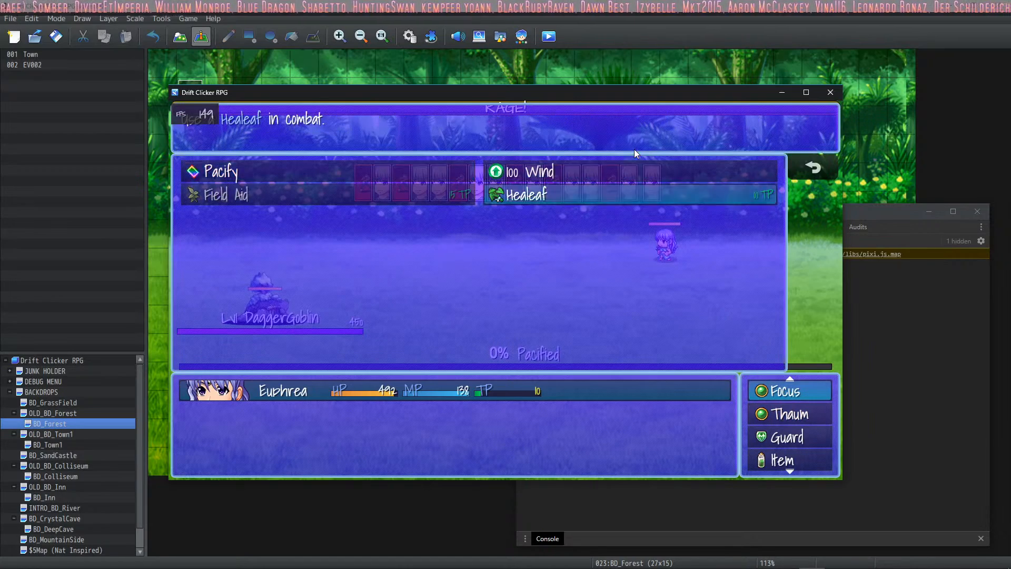
{"action": "key", "text": "Return"}
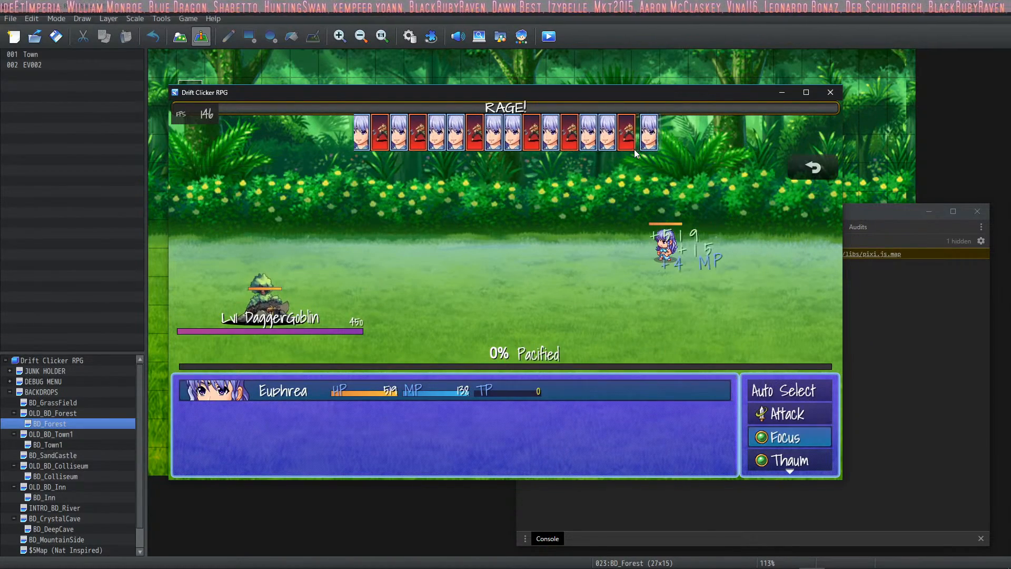
Guard another turn to regain TP and try using Healeaf again with no Healeaf items left
{"action": "key", "text": "Return"}
{"action": "key", "text": "Escape"}
{"action": "key", "text": "Down"}
{"action": "key", "text": "Down"}
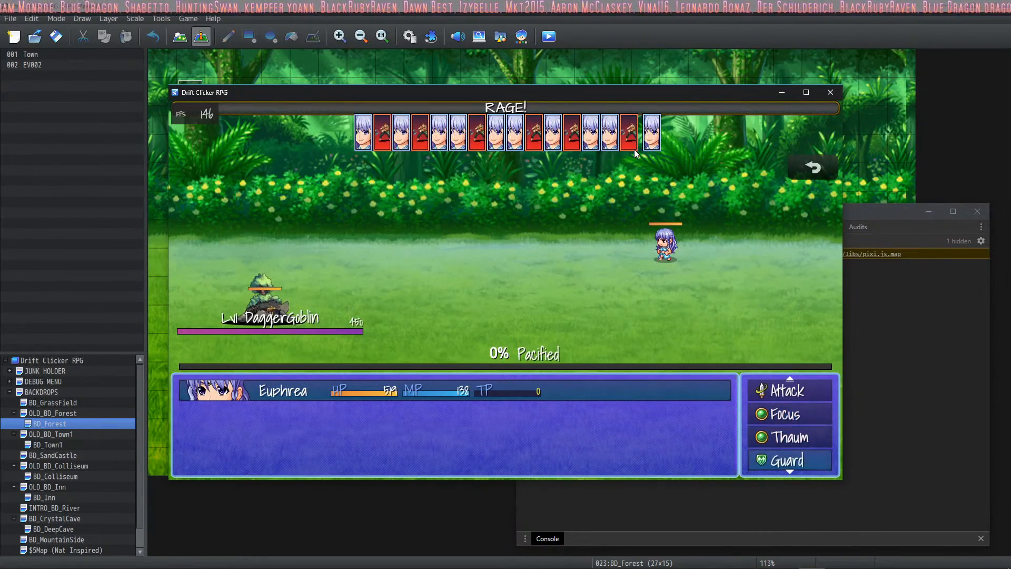
{"action": "key", "text": "Return"}
{"action": "key", "text": "Up"}
{"action": "key", "text": "Up"}
{"action": "key", "text": "Return"}
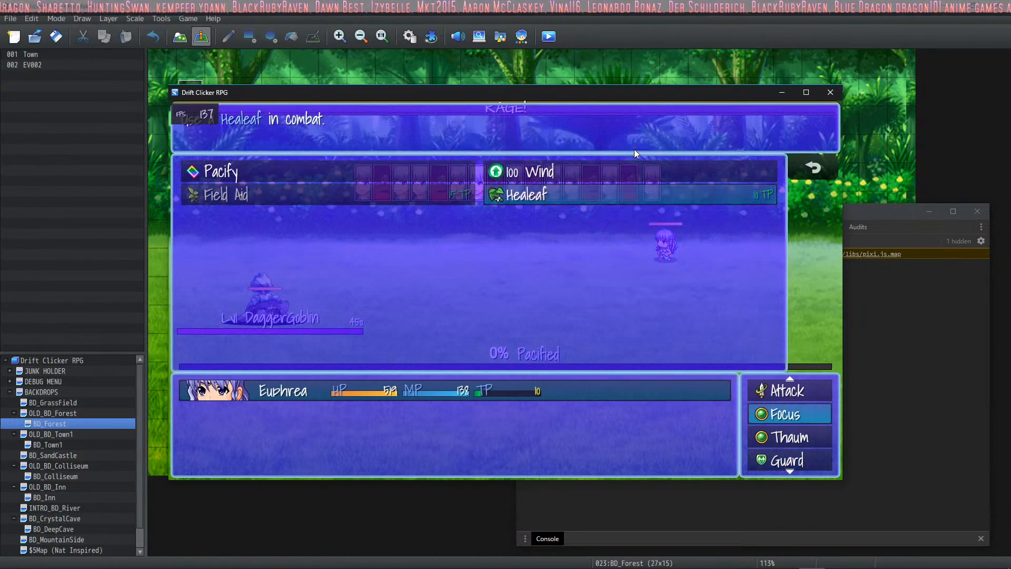
{"action": "key", "text": "Return"}
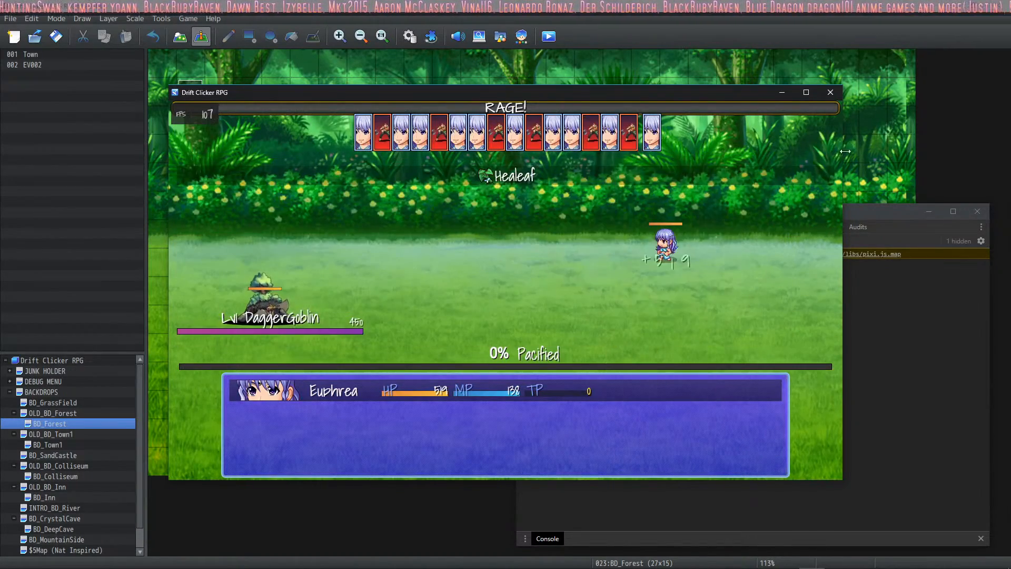
Close the playtest and open the VisuMZ_1_SkillsStatesCore plugin help from the Healeaf skill's note
{"action": "left_click", "coordinate": [828, 93]}
{"action": "left_click", "coordinate": [408, 36]}
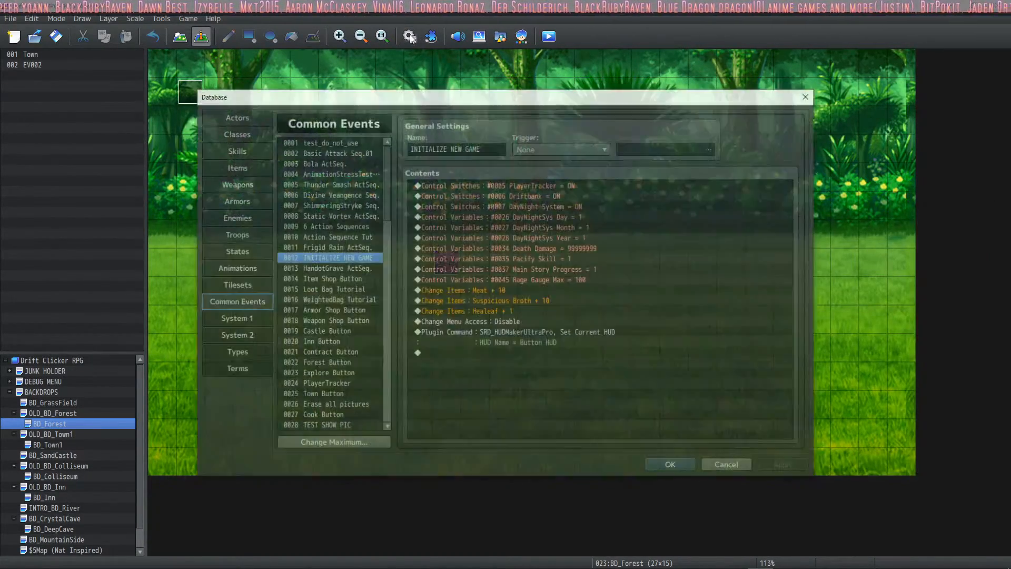
{"action": "left_click", "coordinate": [248, 154]}
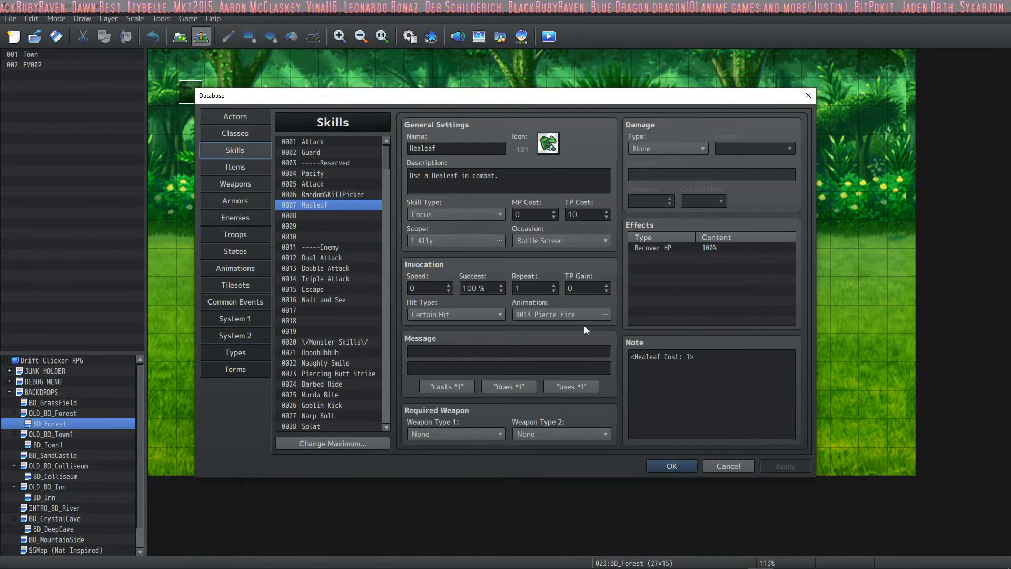
{"action": "right_click", "coordinate": [718, 361]}
{"action": "left_click", "coordinate": [767, 468]}
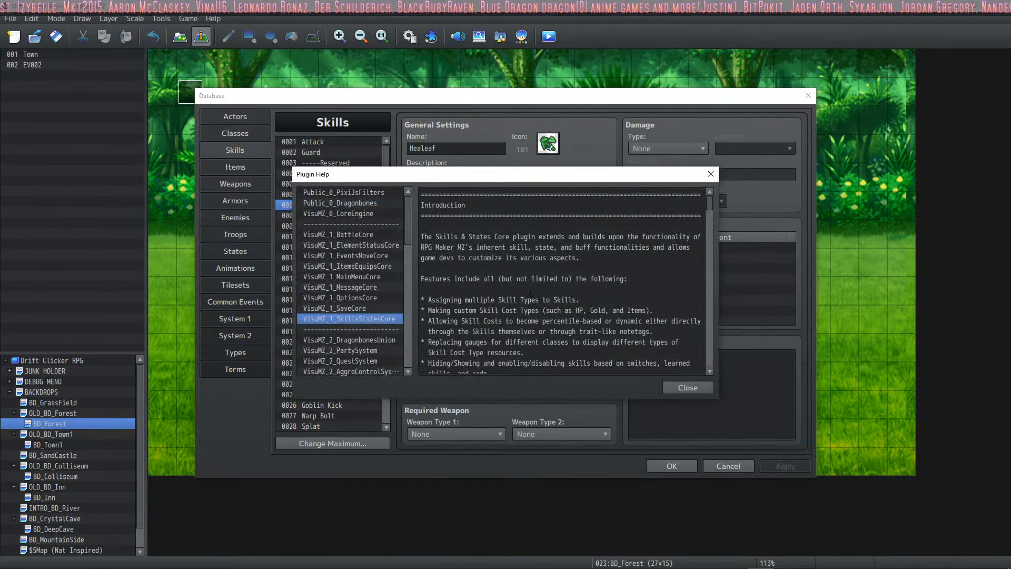
Read the Skill Cost Notetags help on <type Cost: x>, including its supported resource types and examples
{"action": "scroll", "coordinate": [542, 275], "scroll_direction": "down", "scroll_amount": 15}
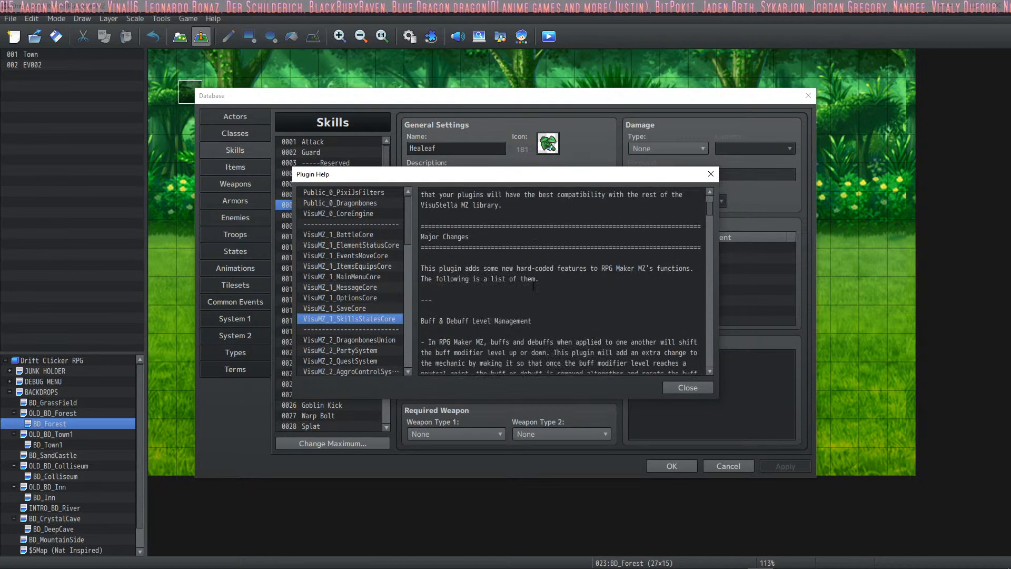
{"action": "scroll", "coordinate": [537, 282], "scroll_direction": "down", "scroll_amount": 15}
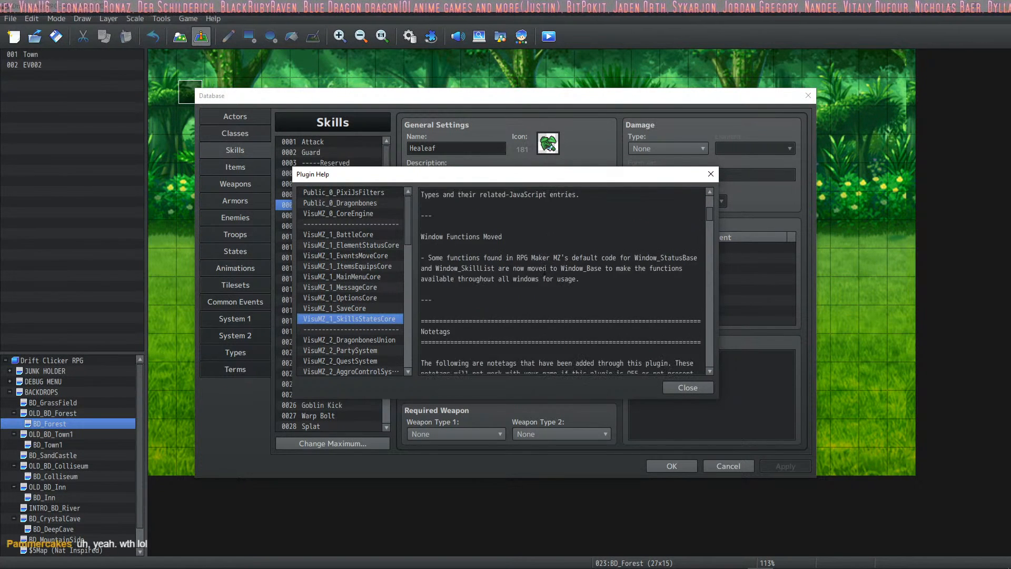
{"action": "scroll", "coordinate": [545, 271], "scroll_direction": "down", "scroll_amount": 6}
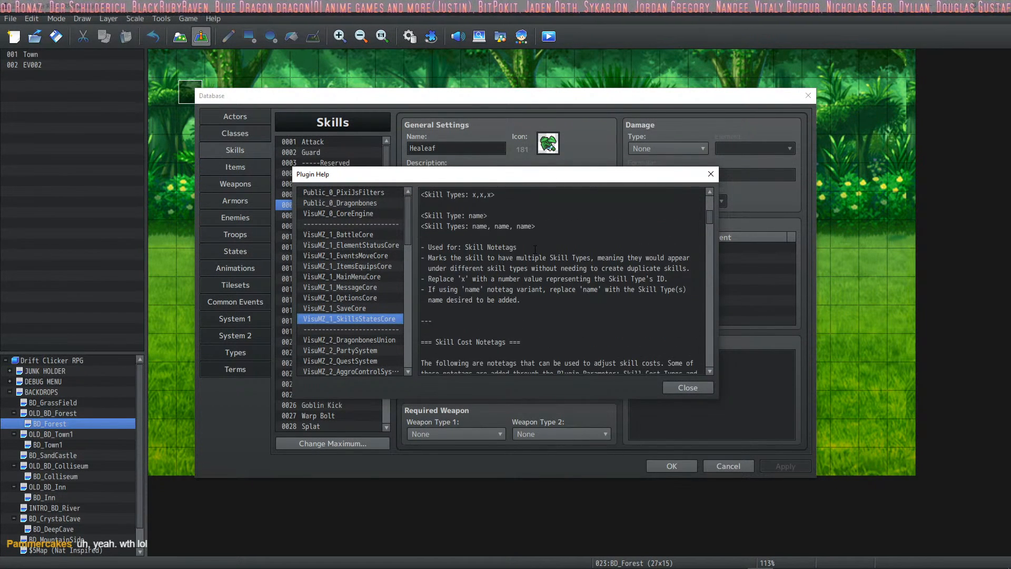
{"action": "scroll", "coordinate": [533, 251], "scroll_direction": "down", "scroll_amount": 4}
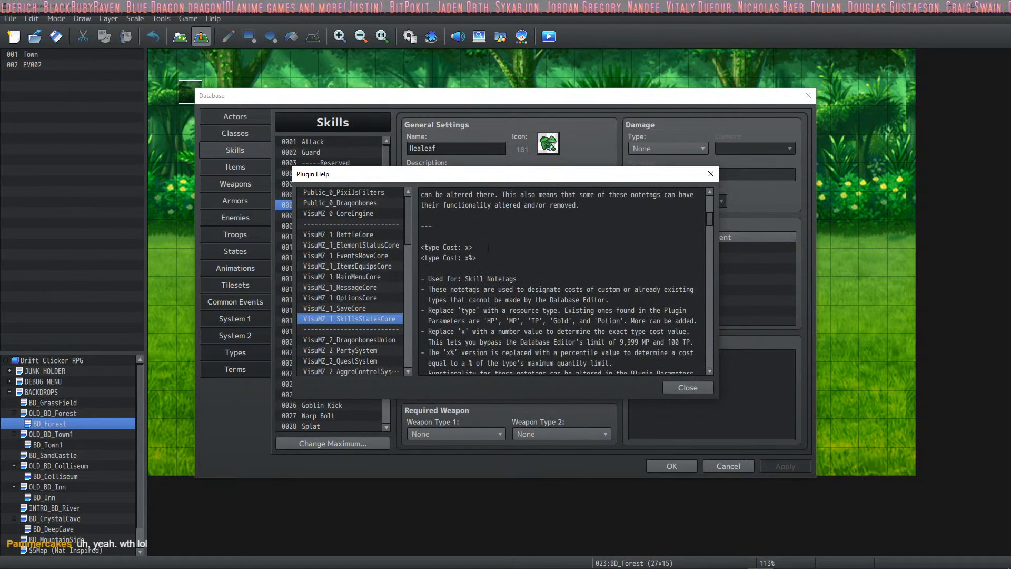
{"action": "scroll", "coordinate": [489, 263], "scroll_direction": "down", "scroll_amount": 2}
{"action": "scroll", "coordinate": [487, 263], "scroll_direction": "up", "scroll_amount": 2}
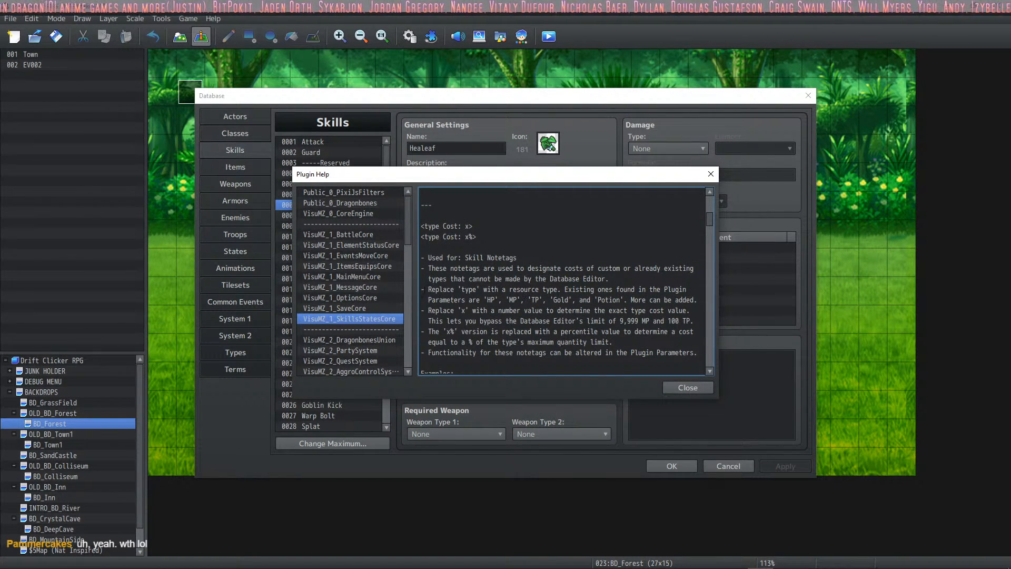
{"action": "left_click_drag", "start_coordinate": [427, 289], "coordinate": [543, 290]}
{"action": "left_click", "coordinate": [589, 289]}
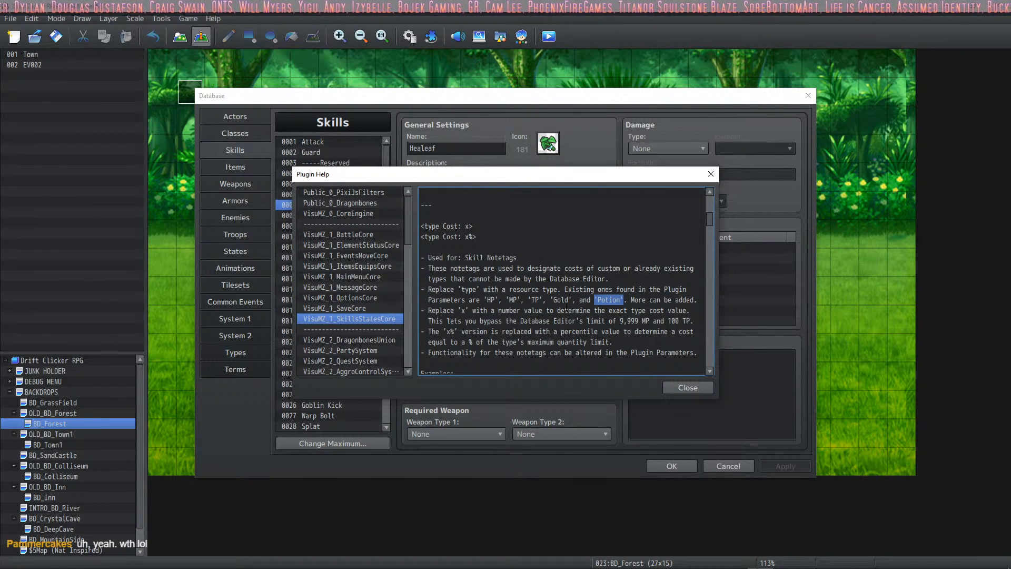
{"action": "scroll", "coordinate": [565, 306], "scroll_direction": "down", "scroll_amount": 1}
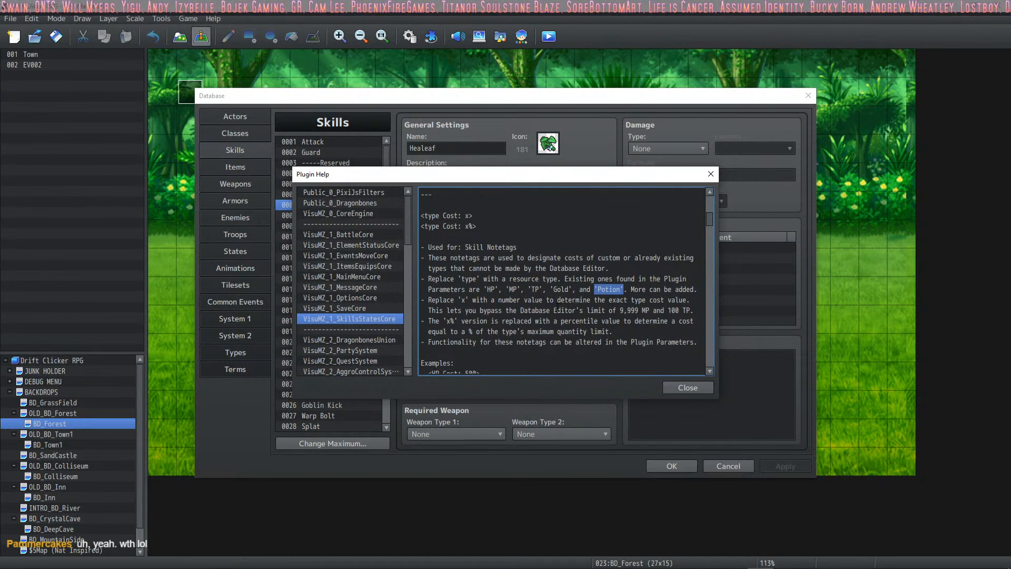
{"action": "scroll", "coordinate": [553, 308], "scroll_direction": "down", "scroll_amount": 4}
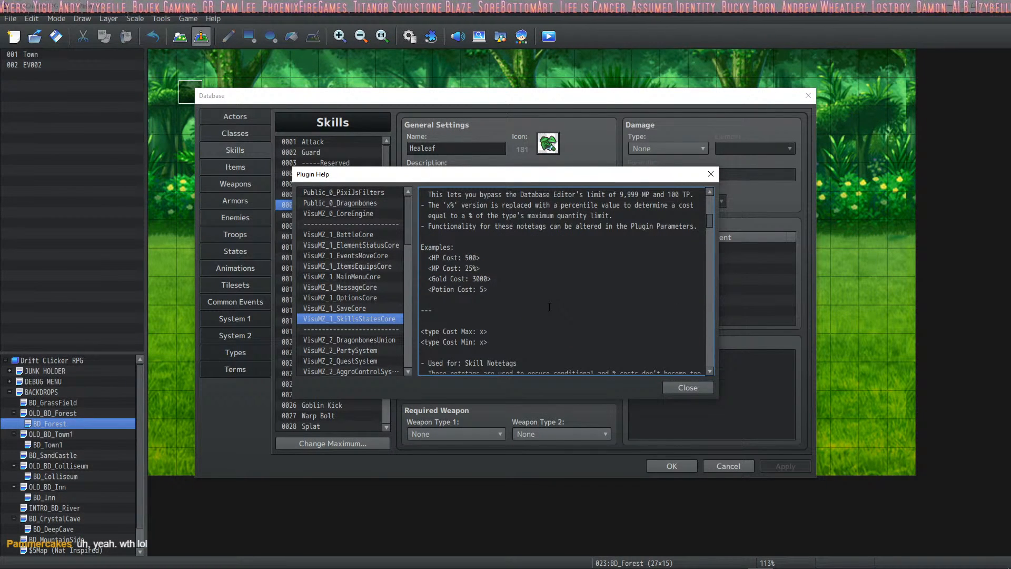
Read the help on the <type Cost Max: x> and <type Cost Min: x> notetags, including their examples
{"action": "scroll", "coordinate": [549, 307], "scroll_direction": "down", "scroll_amount": 1}
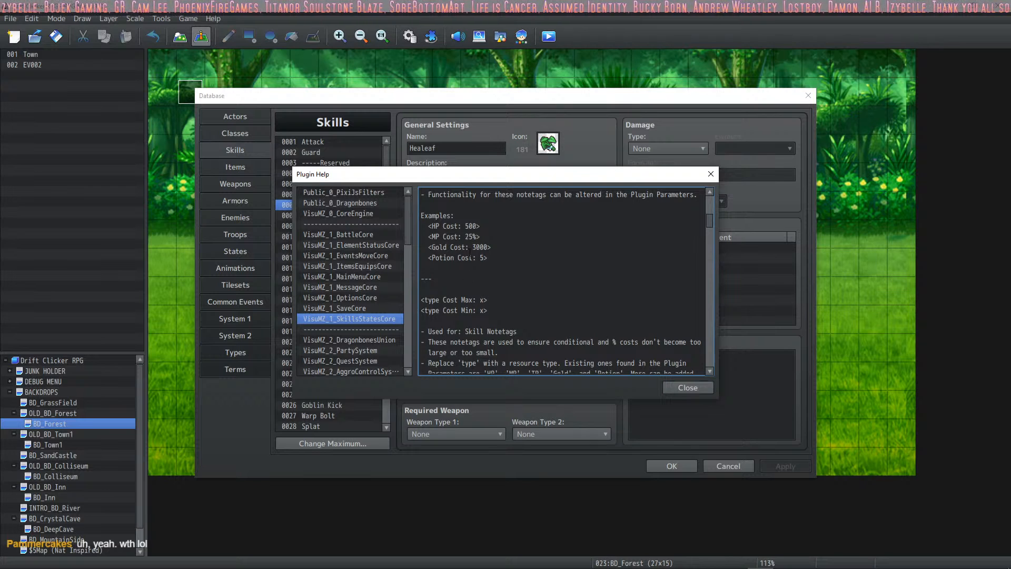
{"action": "scroll", "coordinate": [462, 304], "scroll_direction": "down", "scroll_amount": 3}
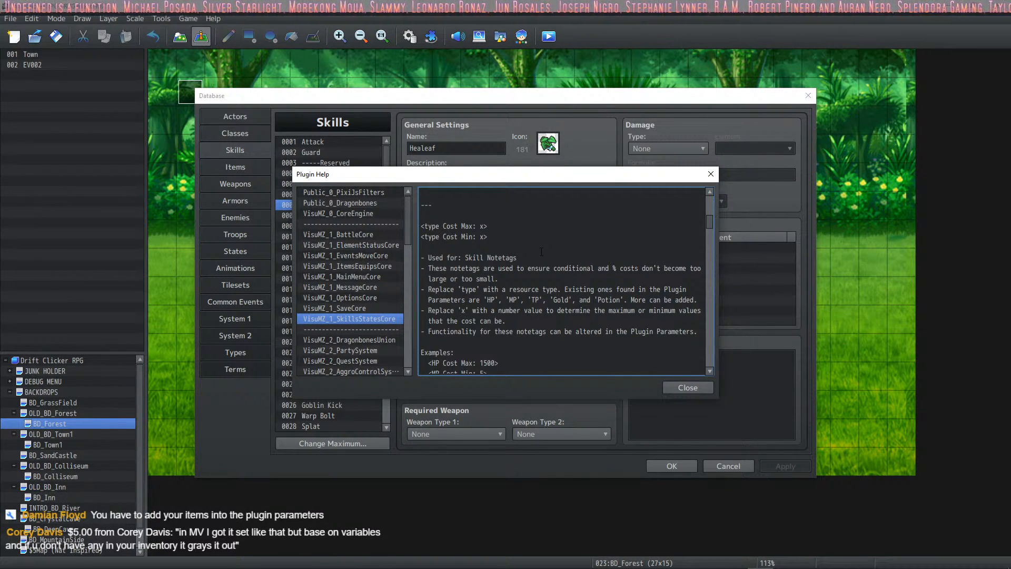
{"action": "scroll", "coordinate": [537, 258], "scroll_direction": "down", "scroll_amount": 1}
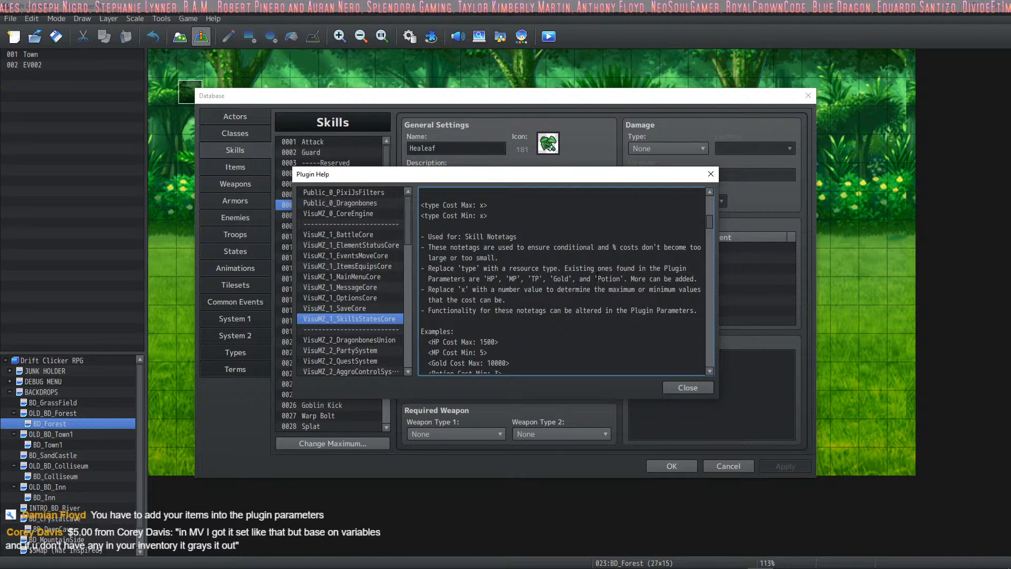
{"action": "left_click_drag", "start_coordinate": [597, 278], "coordinate": [623, 279]}
{"action": "left_click", "coordinate": [449, 304]}
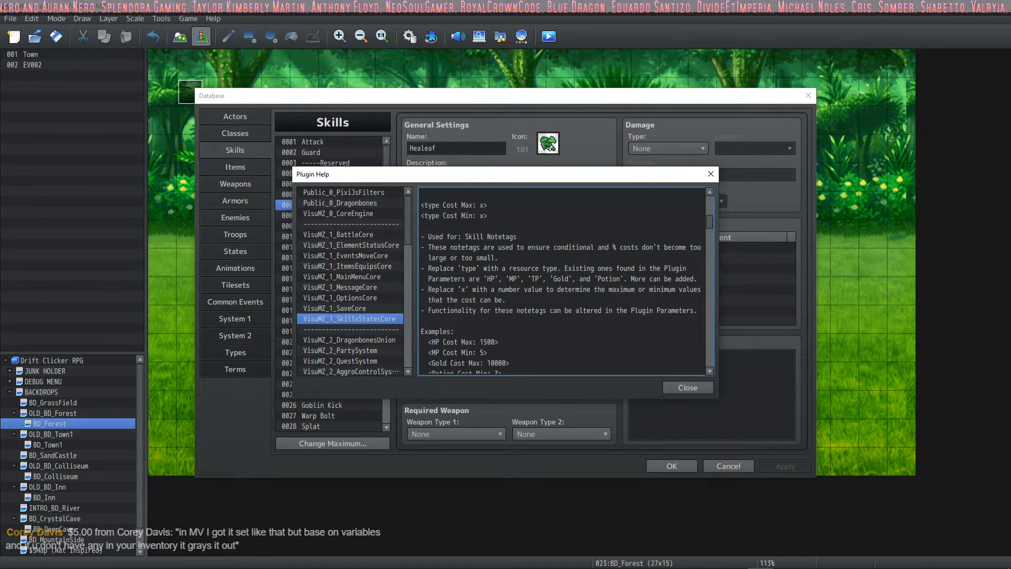
{"action": "scroll", "coordinate": [517, 316], "scroll_direction": "down", "scroll_amount": 1}
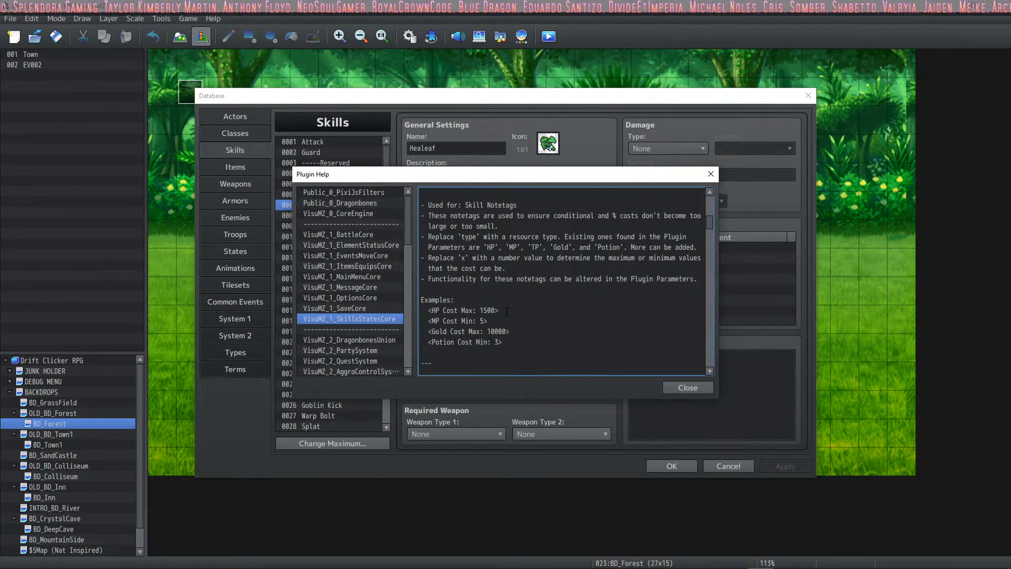
{"action": "scroll", "coordinate": [507, 311], "scroll_direction": "down", "scroll_amount": 1}
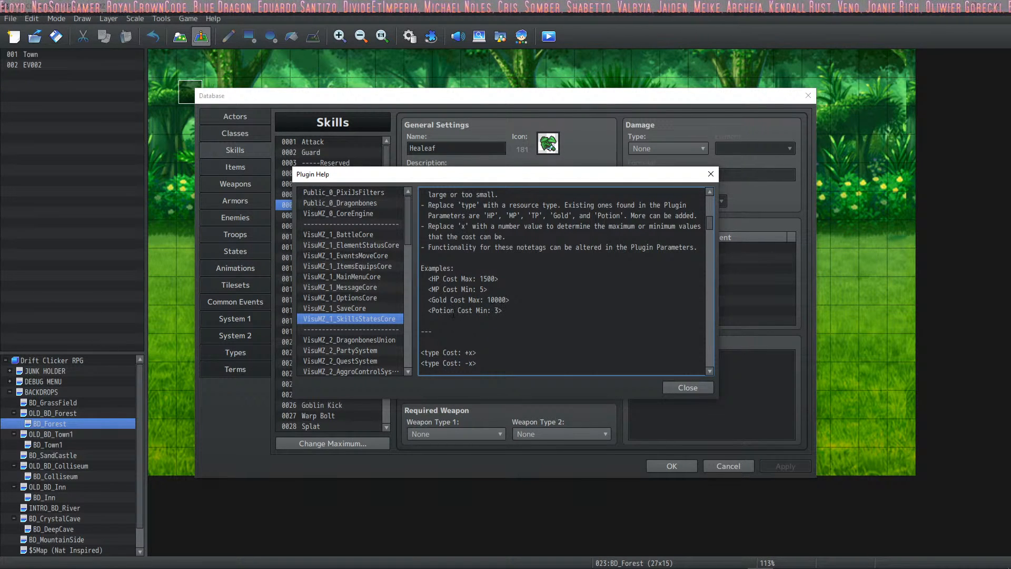
{"action": "scroll", "coordinate": [455, 310], "scroll_direction": "down", "scroll_amount": 2}
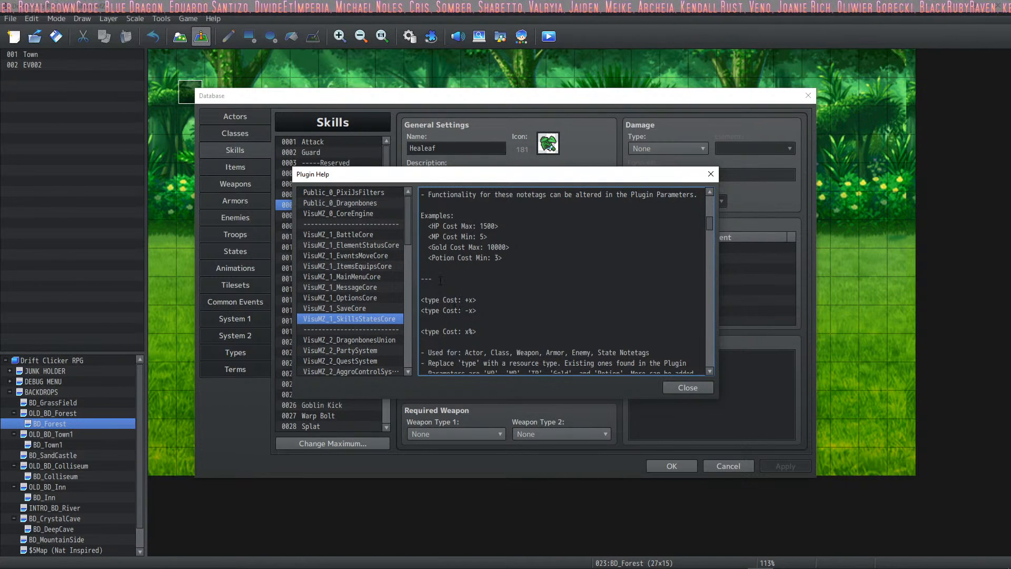
{"action": "left_click_drag", "start_coordinate": [454, 257], "coordinate": [432, 257]}
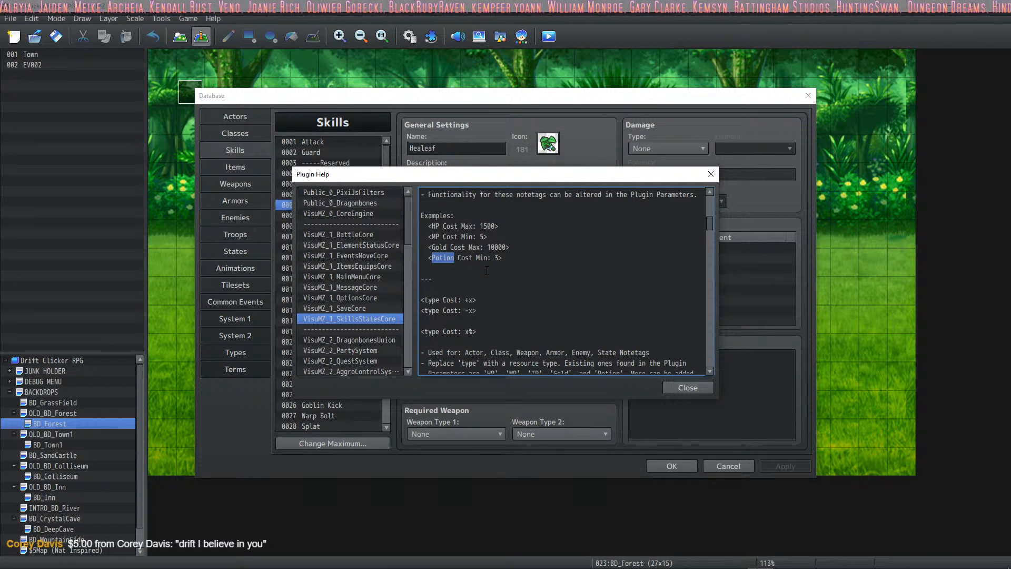
Read how the <type Cost: +x>, <type Cost: -x> and <type Cost: x%> notetags work and compare them with Healeaf's note
{"action": "scroll", "coordinate": [486, 271], "scroll_direction": "down", "scroll_amount": 3}
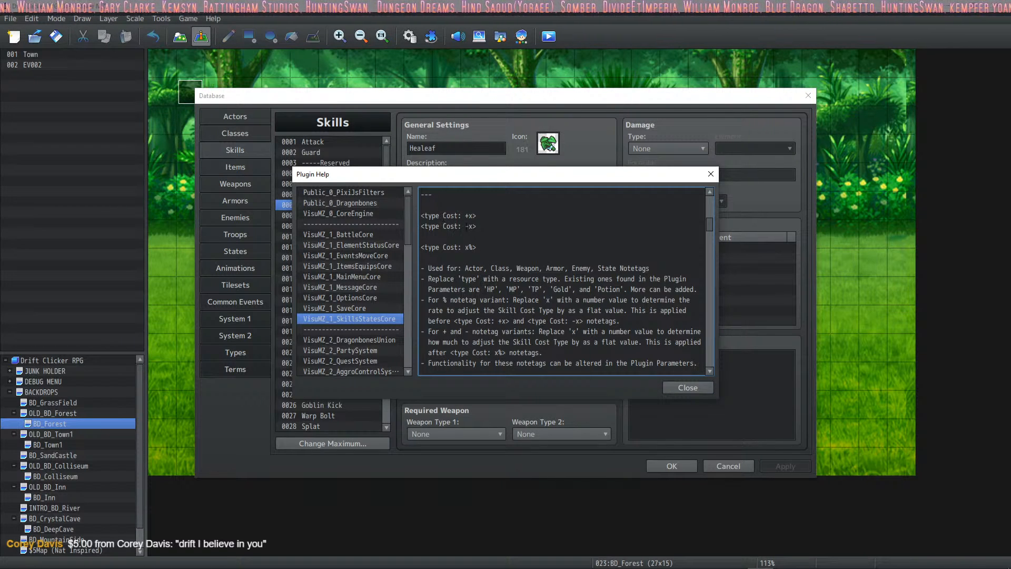
{"action": "left_click_drag", "start_coordinate": [477, 226], "coordinate": [420, 226]}
{"action": "left_click", "coordinate": [493, 248]}
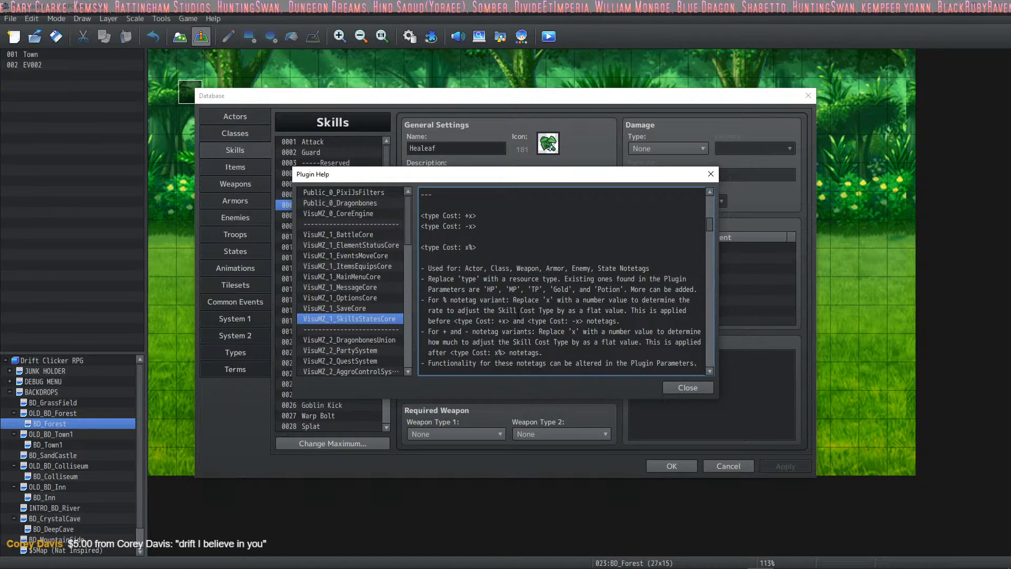
{"action": "left_click_drag", "start_coordinate": [611, 175], "coordinate": [582, 115]}
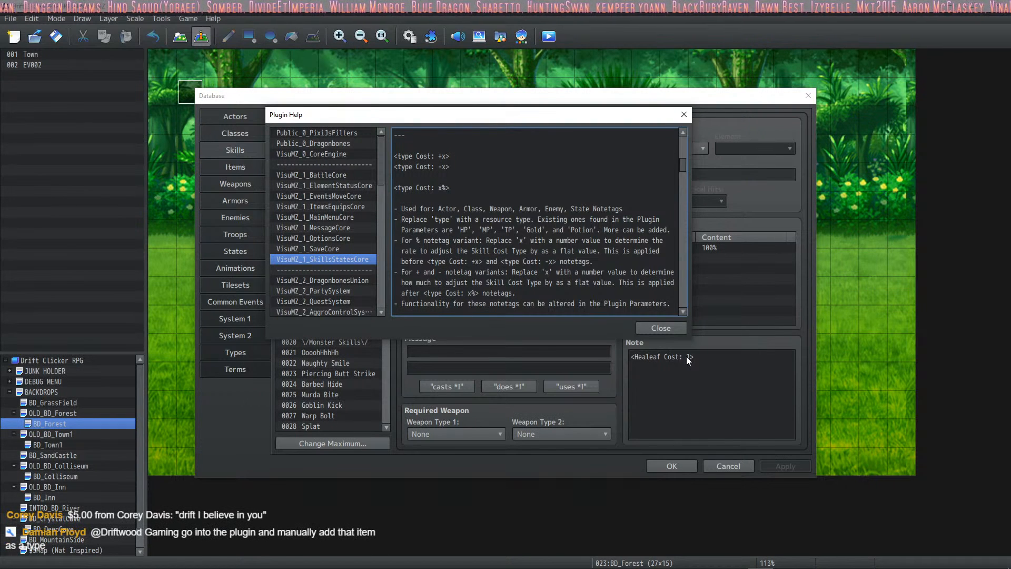
{"action": "left_click_drag", "start_coordinate": [461, 165], "coordinate": [397, 166]}
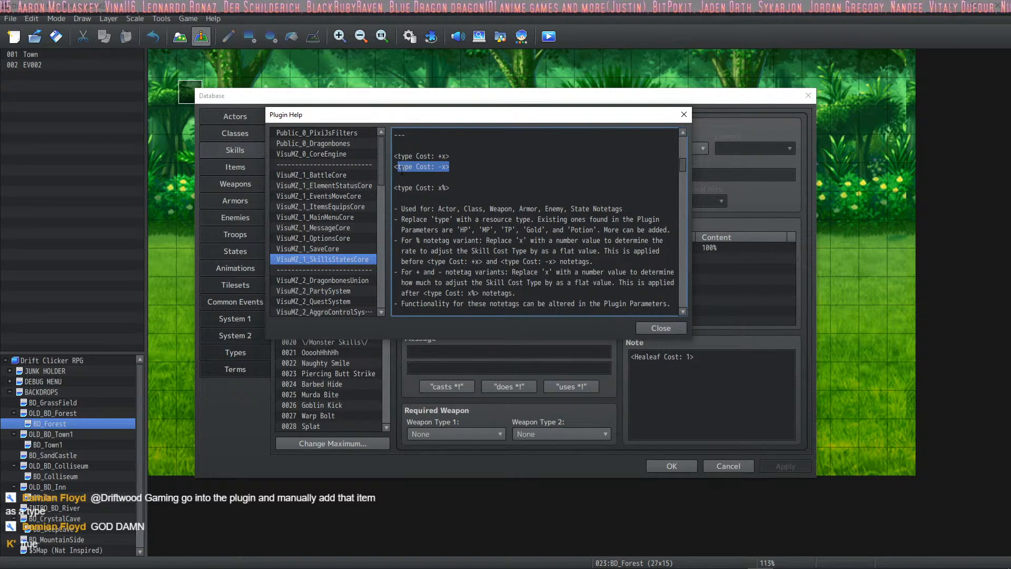
{"action": "scroll", "coordinate": [487, 172], "scroll_direction": "up", "scroll_amount": 1}
{"action": "scroll", "coordinate": [482, 174], "scroll_direction": "down", "scroll_amount": 1}
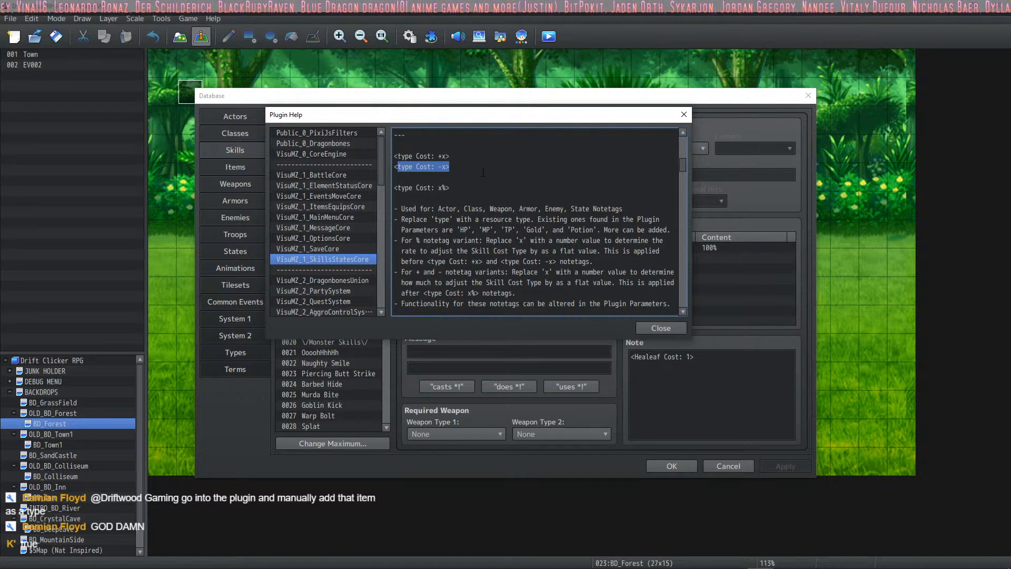
{"action": "scroll", "coordinate": [475, 177], "scroll_direction": "up", "scroll_amount": 1}
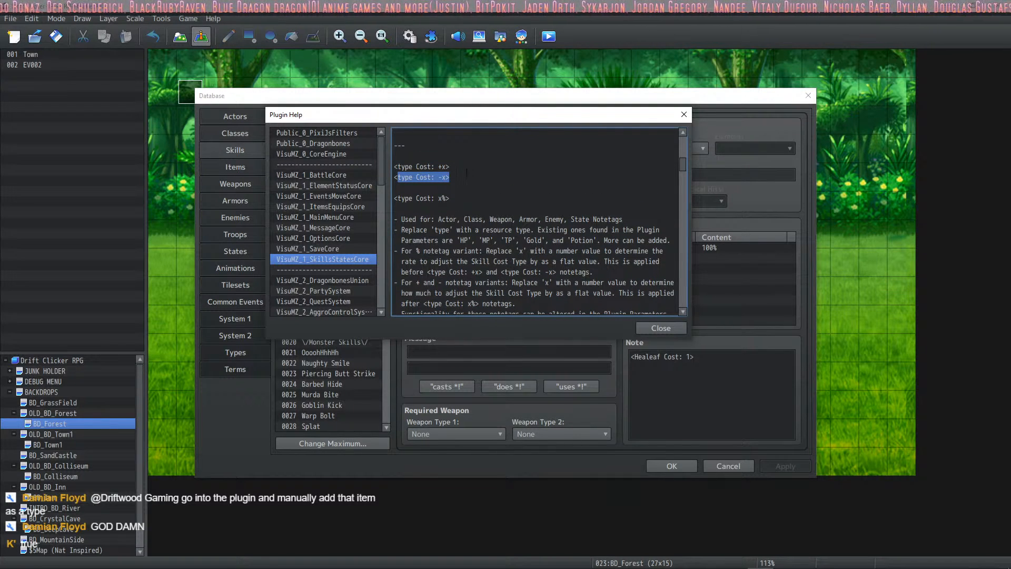
{"action": "scroll", "coordinate": [466, 173], "scroll_direction": "down", "scroll_amount": 7}
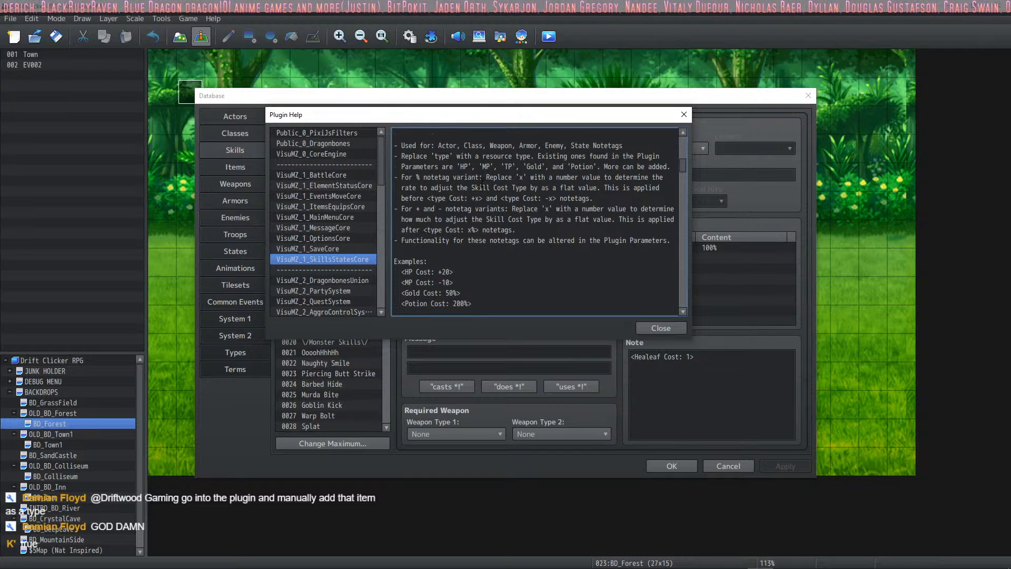
Examine the plus, minus and percentage cost notetag examples and the <Custom Cost Text> section in the help
{"action": "scroll", "coordinate": [481, 180], "scroll_direction": "up", "scroll_amount": 2}
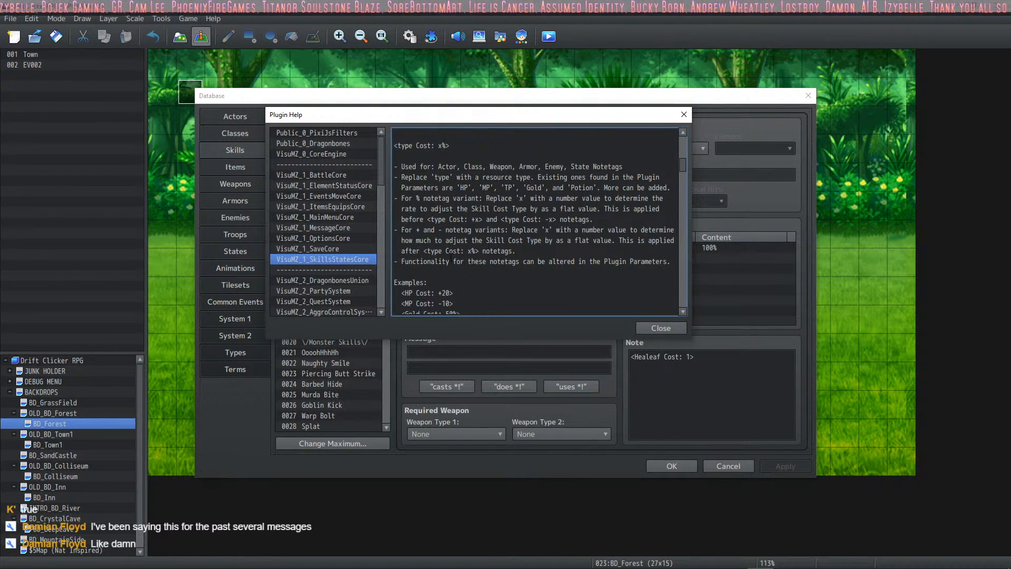
{"action": "scroll", "coordinate": [451, 256], "scroll_direction": "down", "scroll_amount": 1}
{"action": "left_click_drag", "start_coordinate": [500, 240], "coordinate": [663, 240]}
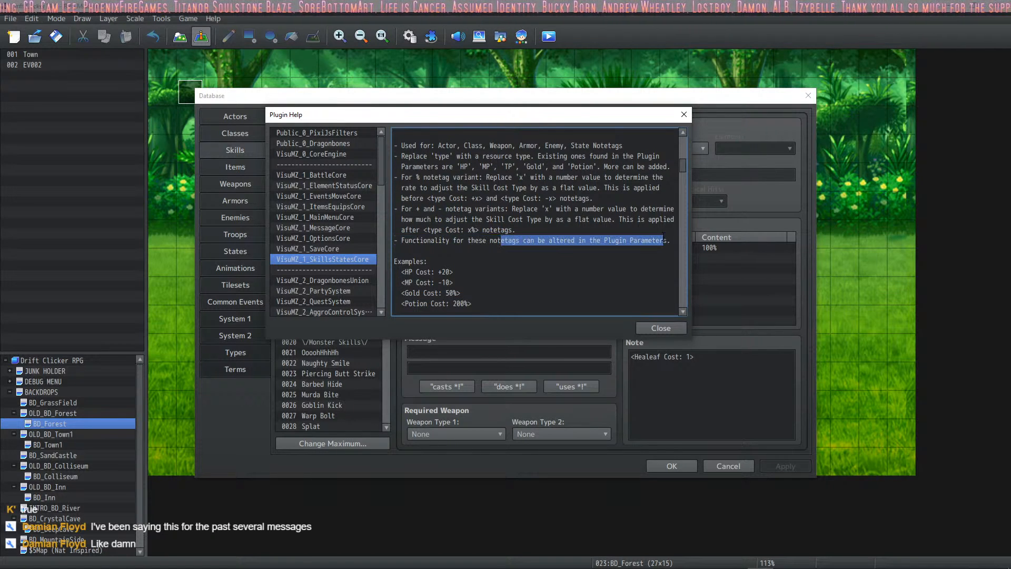
{"action": "scroll", "coordinate": [485, 227], "scroll_direction": "down", "scroll_amount": 3}
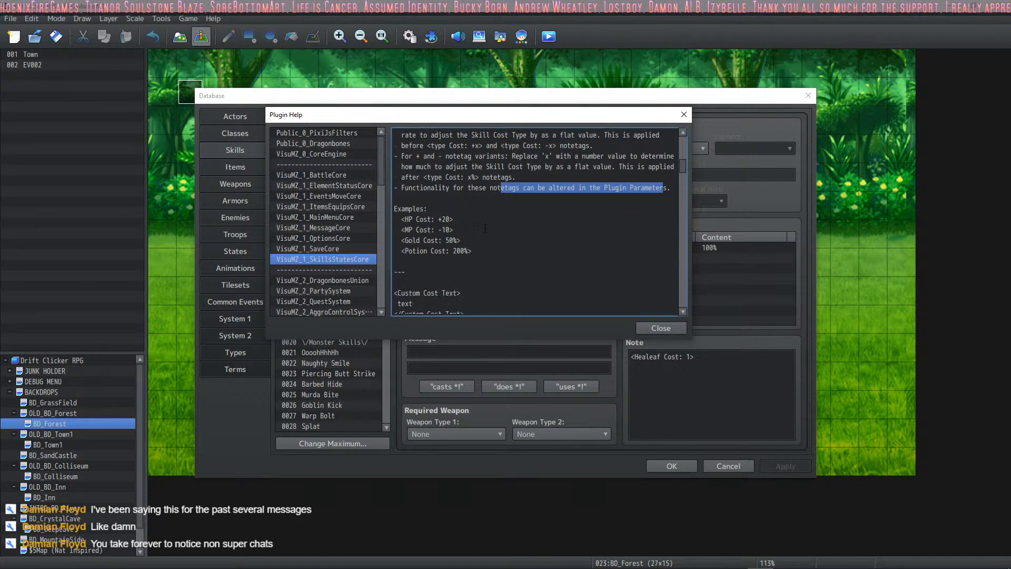
{"action": "scroll", "coordinate": [455, 227], "scroll_direction": "down", "scroll_amount": 1}
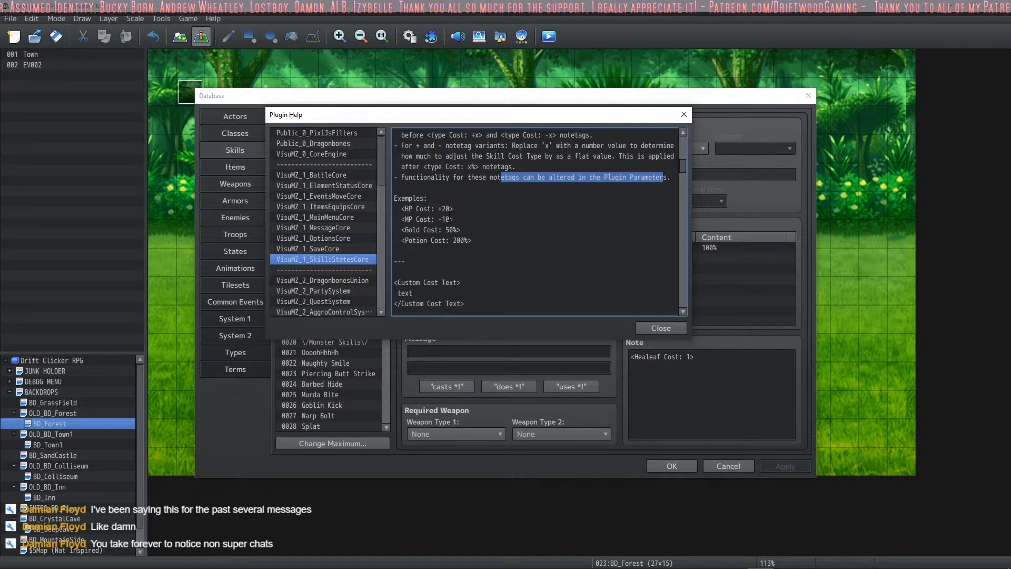
{"action": "left_click_drag", "start_coordinate": [453, 208], "coordinate": [390, 208]}
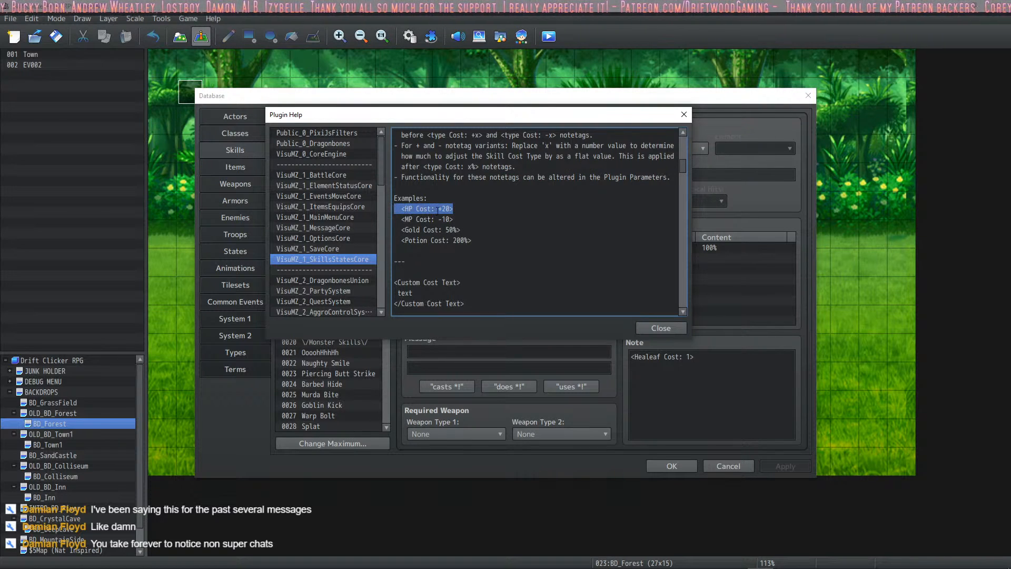
{"action": "mouse_move", "coordinate": [454, 219]}
{"action": "left_mouse_down"}
{"action": "mouse_move", "coordinate": [398, 219]}
{"action": "mouse_move", "coordinate": [453, 209]}
{"action": "mouse_move", "coordinate": [438, 209]}
{"action": "left_mouse_up"}
{"action": "left_click", "coordinate": [475, 210]}
{"action": "scroll", "coordinate": [472, 228], "scroll_direction": "down", "scroll_amount": 1}
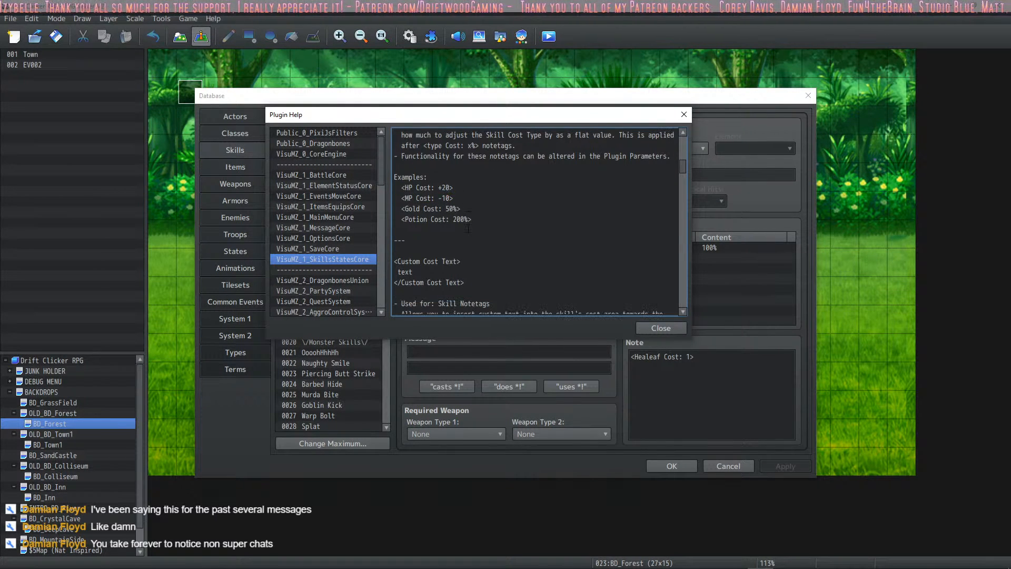
{"action": "triple_click", "coordinate": [440, 198]}
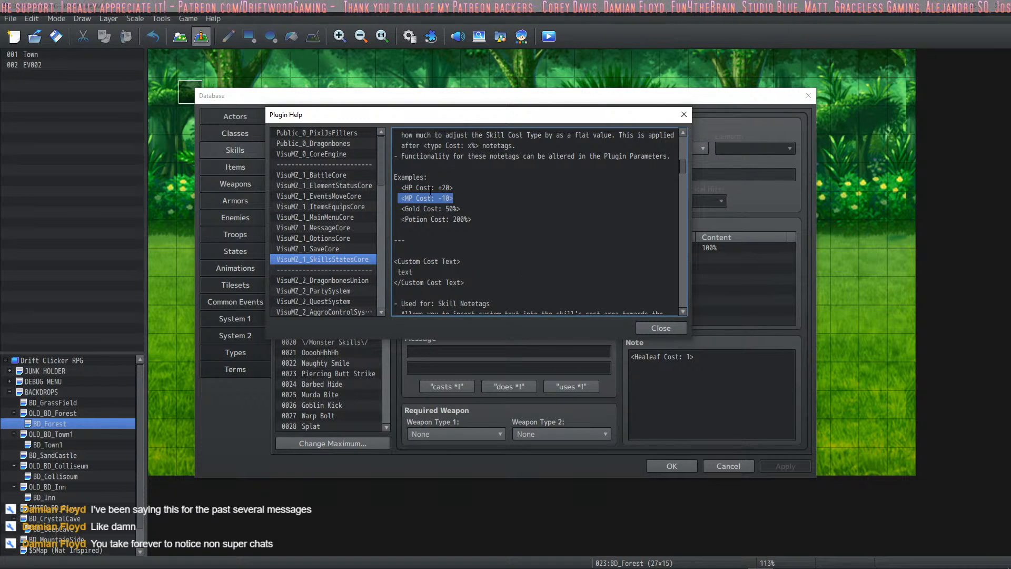
{"action": "scroll", "coordinate": [473, 222], "scroll_direction": "down", "scroll_amount": 2}
{"action": "scroll", "coordinate": [472, 222], "scroll_direction": "down", "scroll_amount": 1}
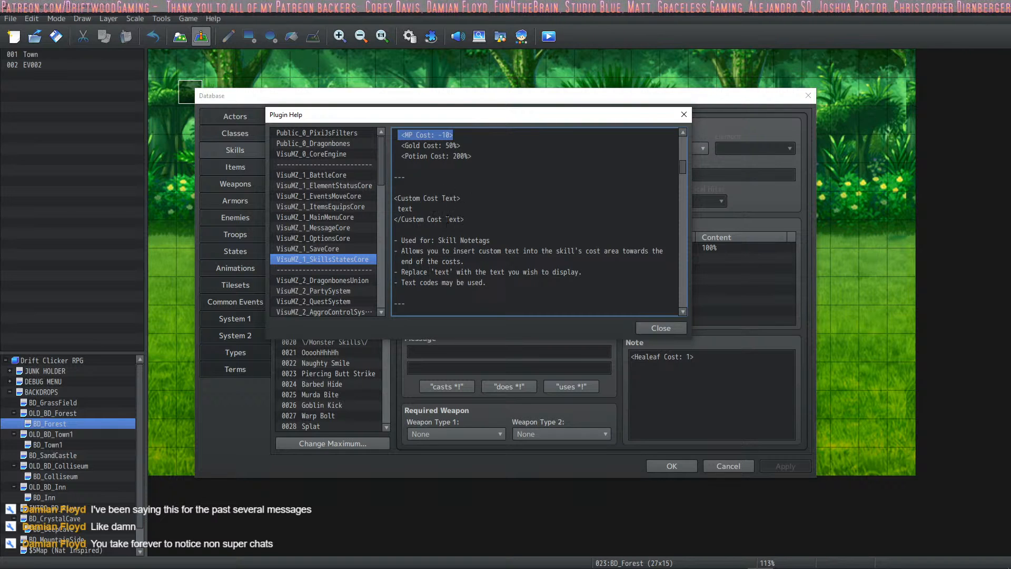
Close the plugin help, add a minus sign to the cost in Healeaf's notetag, and accept the database changes
{"action": "left_click", "coordinate": [658, 328]}
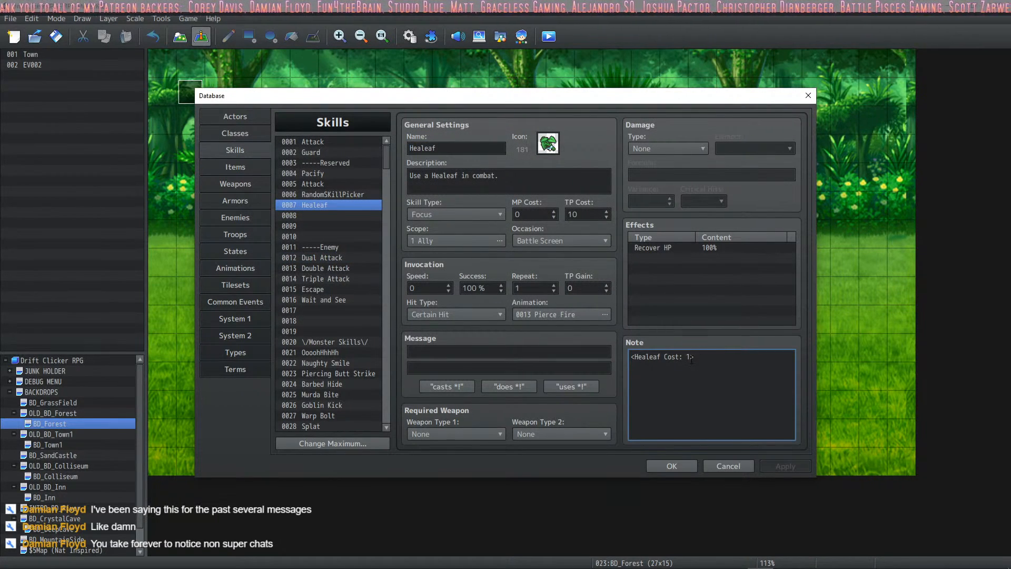
{"action": "type", "text": "-"}
{"action": "left_click", "coordinate": [672, 466]}
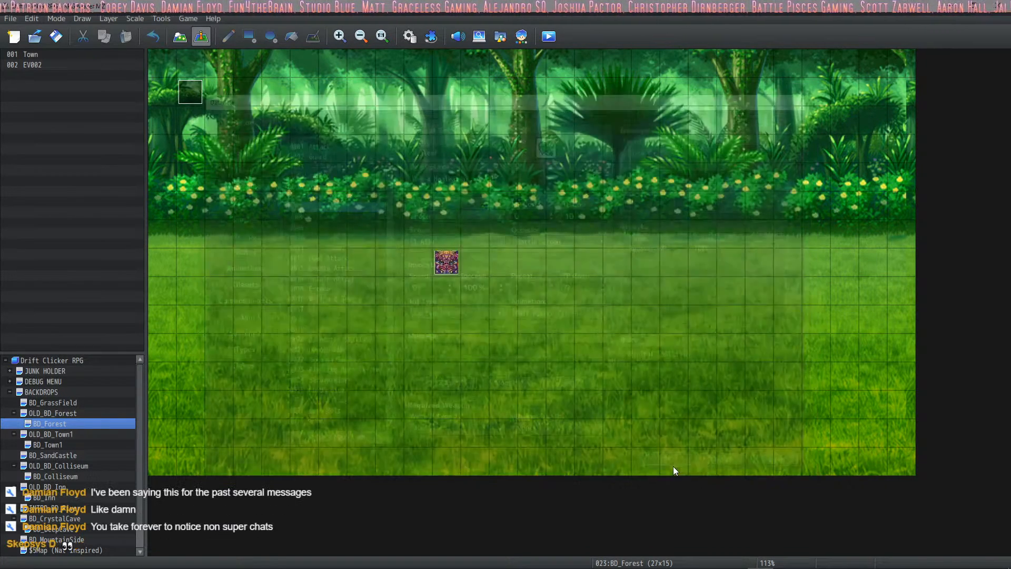
Open the Skill Cost Types parameter of the VisuMZ_1_SkillsStatesCore plugin
{"action": "left_click", "coordinate": [430, 36]}
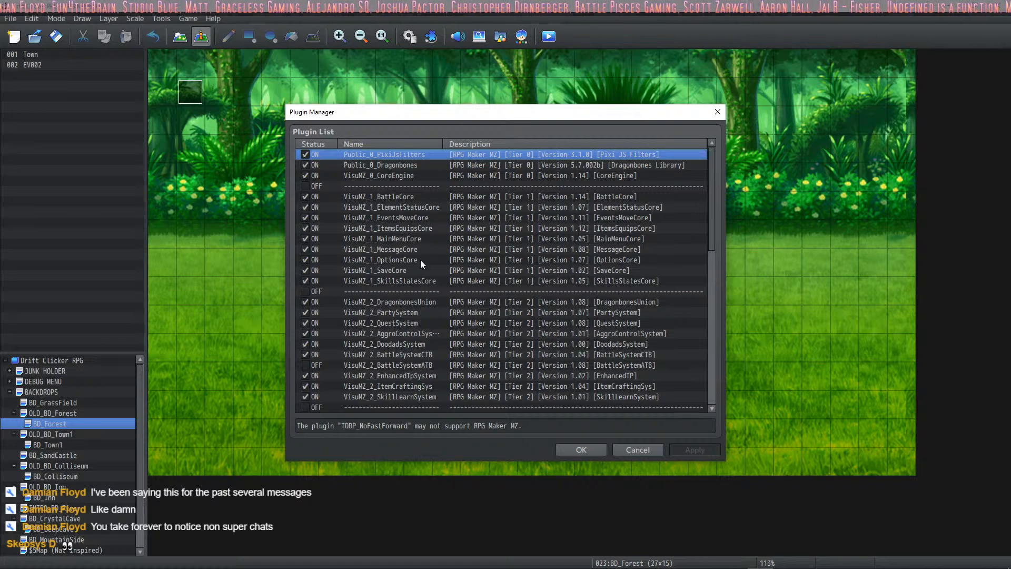
{"action": "left_click", "coordinate": [400, 282]}
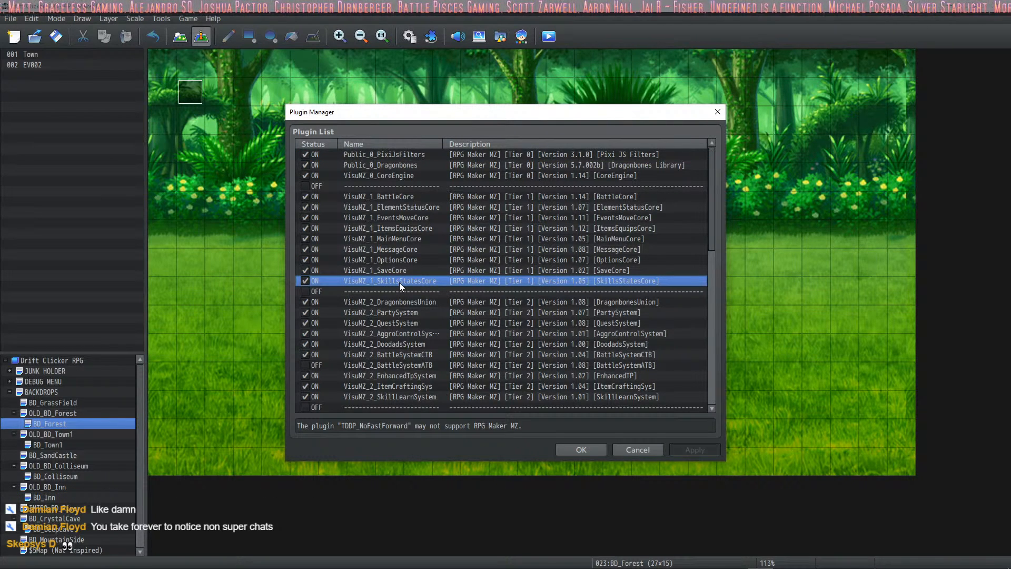
{"action": "double_click", "coordinate": [399, 282]}
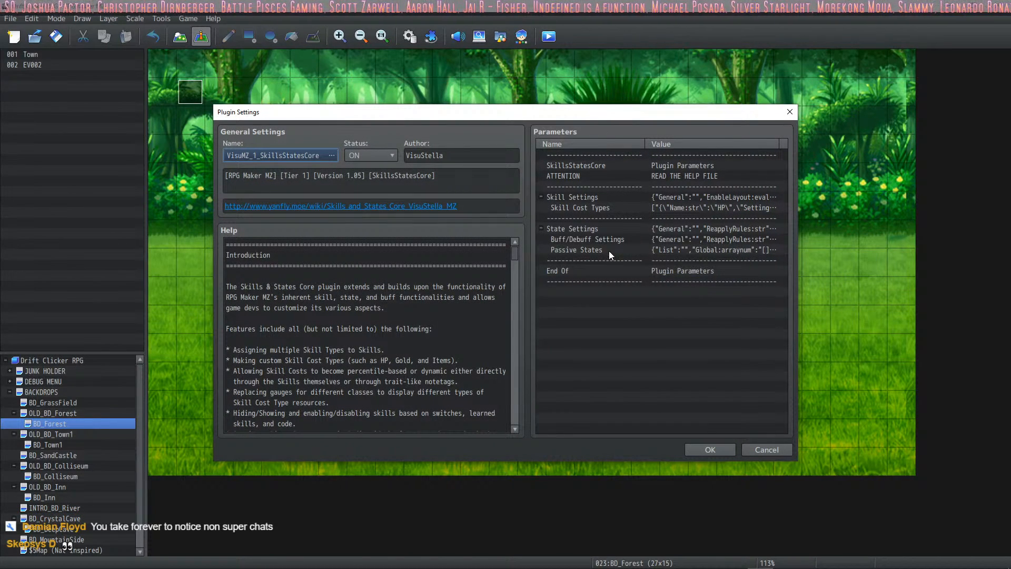
{"action": "double_click", "coordinate": [601, 209]}
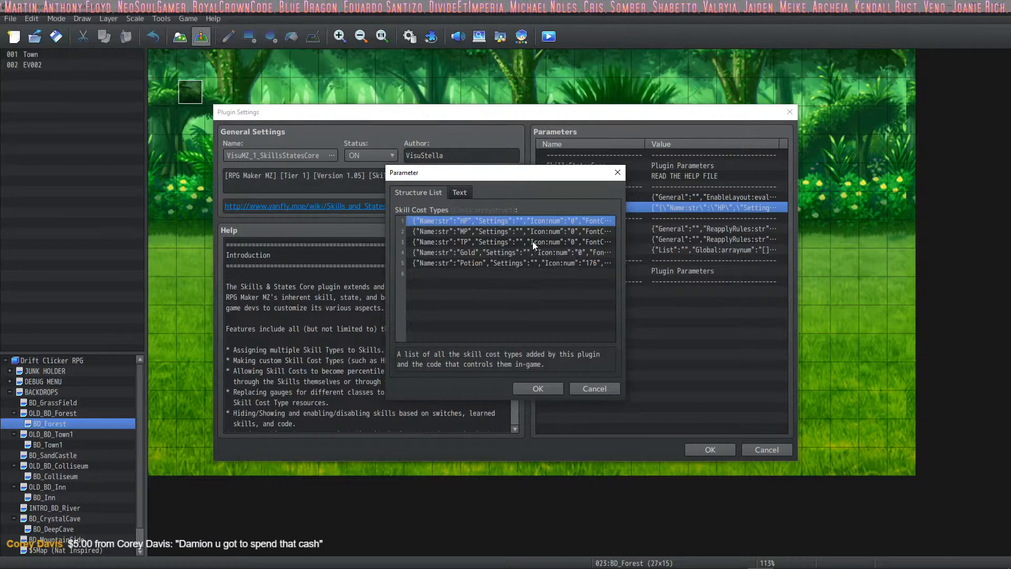
Duplicate the Potion skill cost type into the empty sixth row of the list
{"action": "left_click", "coordinate": [493, 253]}
{"action": "left_click", "coordinate": [500, 264]}
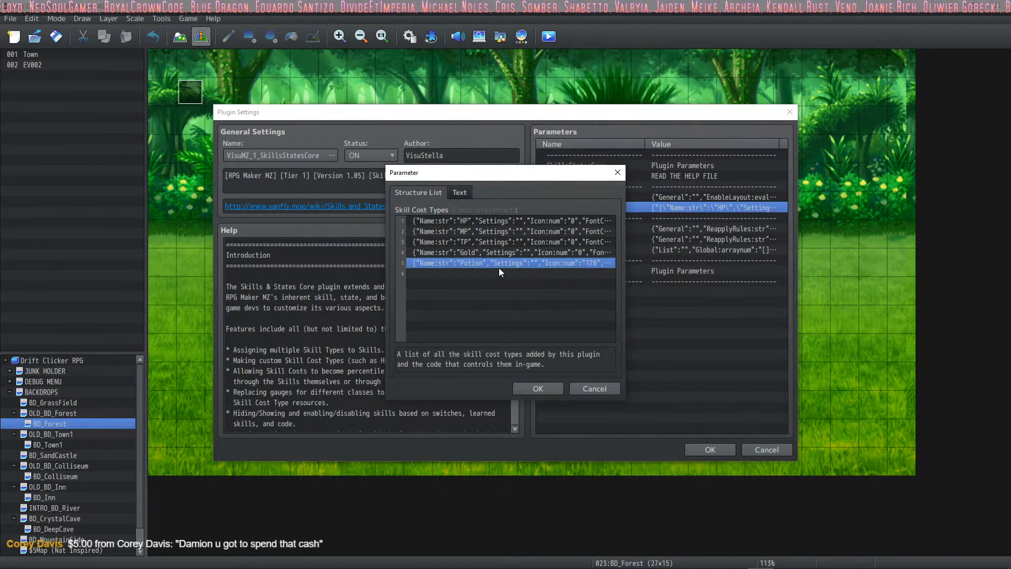
{"action": "double_click", "coordinate": [494, 271]}
{"action": "left_click", "coordinate": [585, 388]}
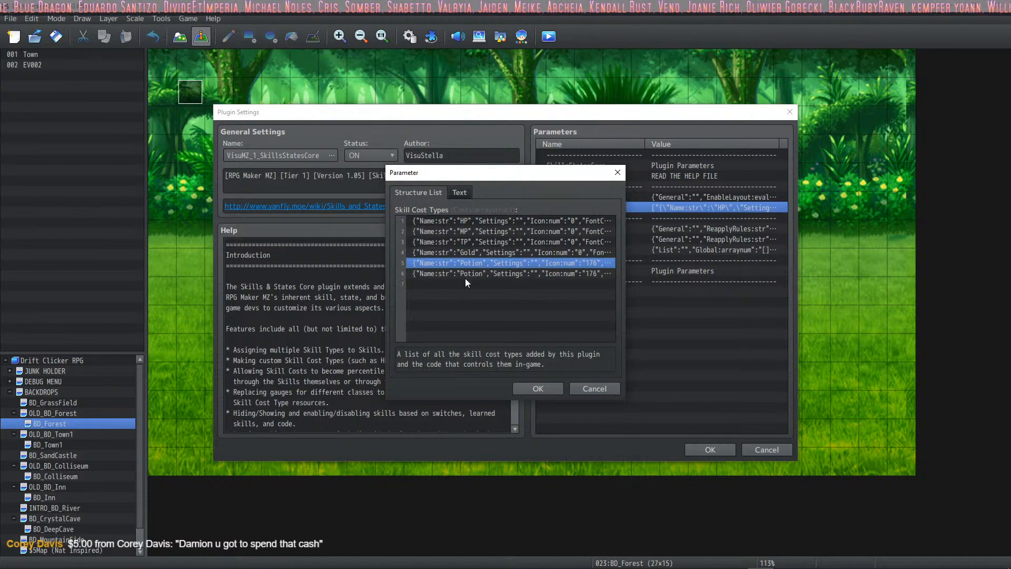
Rename the Potion skill cost type in the fifth row as Healeaf
{"action": "double_click", "coordinate": [475, 263]}
{"action": "double_click", "coordinate": [510, 232]}
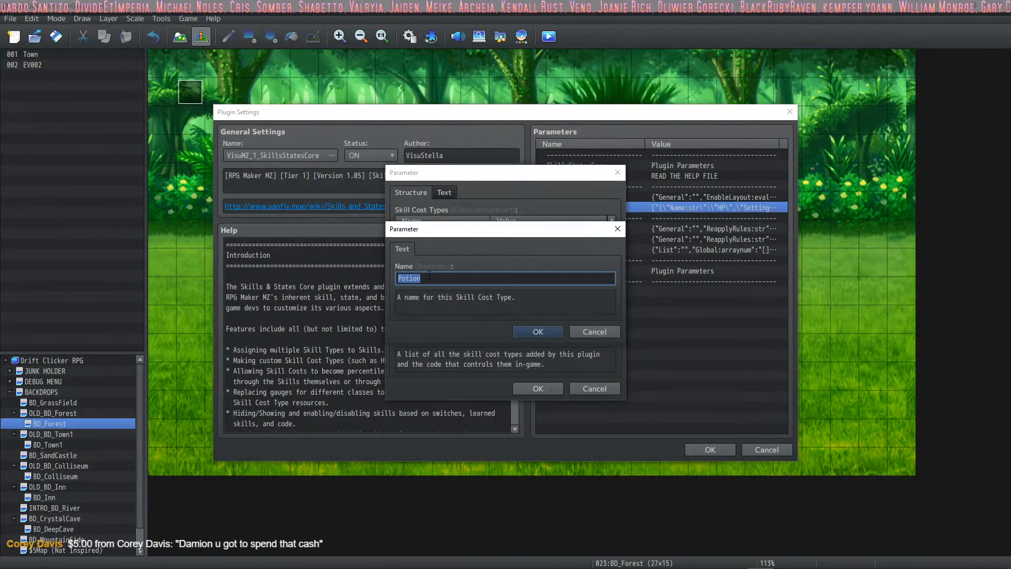
{"action": "type", "text": "Heal"}
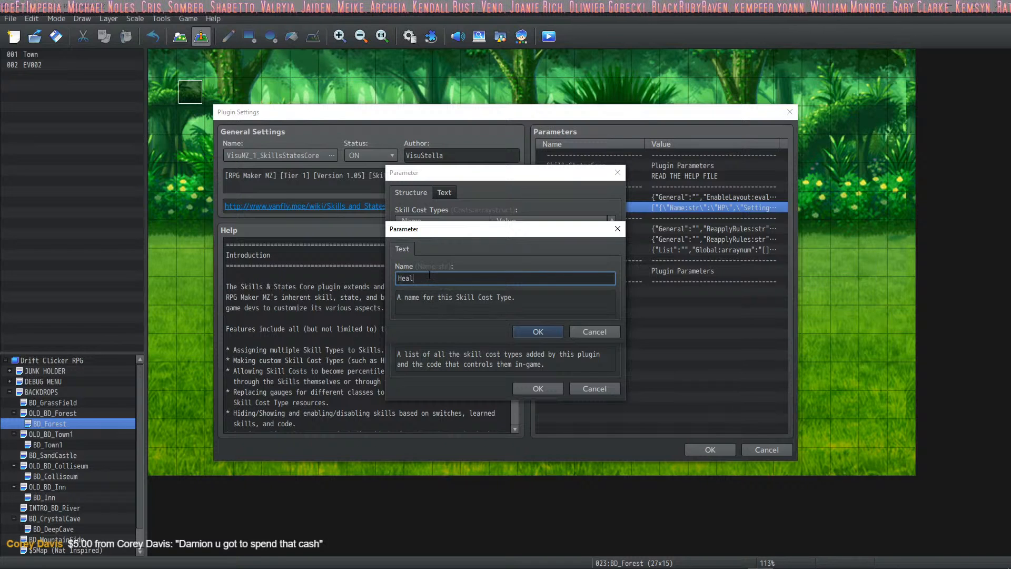
{"action": "type", "text": "eaf"}
{"action": "left_click", "coordinate": [551, 332]}
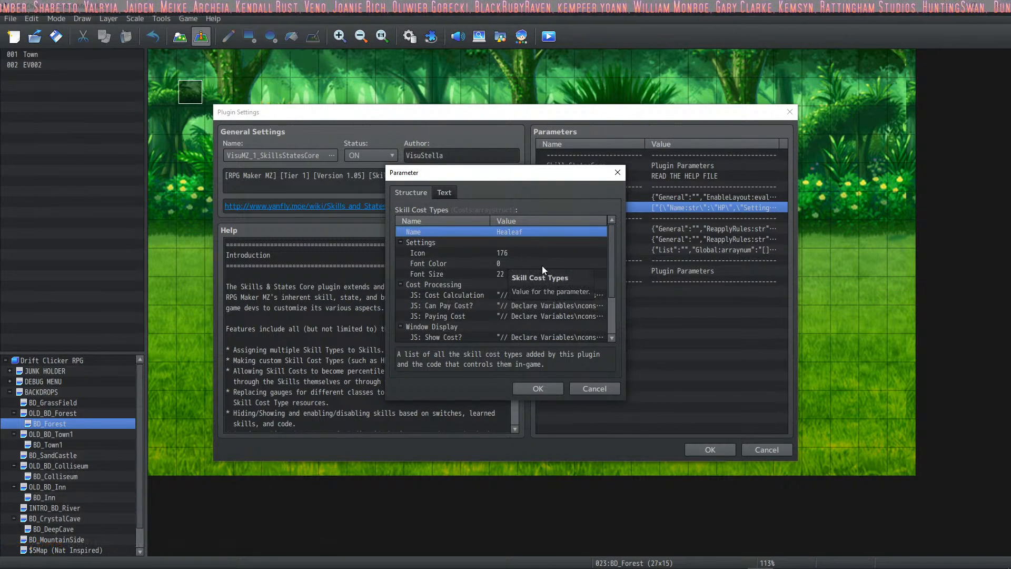
{"action": "scroll", "coordinate": [542, 273], "scroll_direction": "down", "scroll_amount": 2}
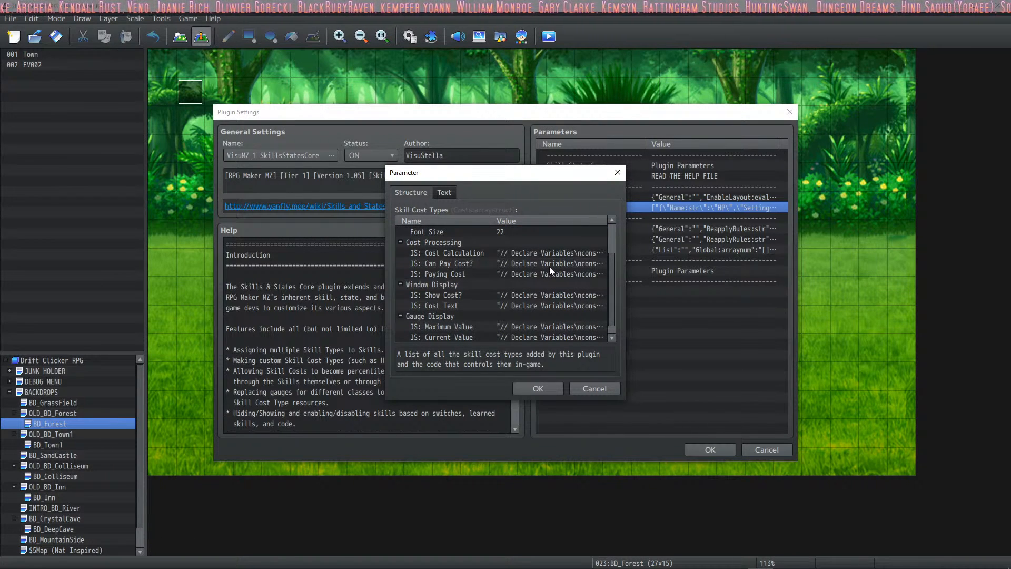
Accept the Healeaf skill cost type, the SkillsStatesCore settings and the plugin list changes
{"action": "scroll", "coordinate": [549, 267], "scroll_direction": "down", "scroll_amount": 1}
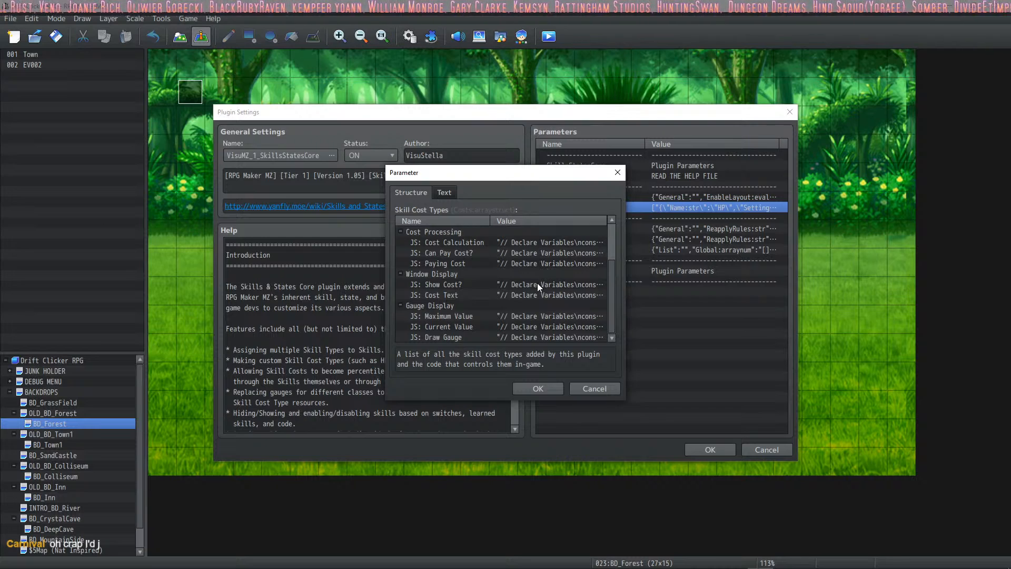
{"action": "left_click", "coordinate": [535, 387]}
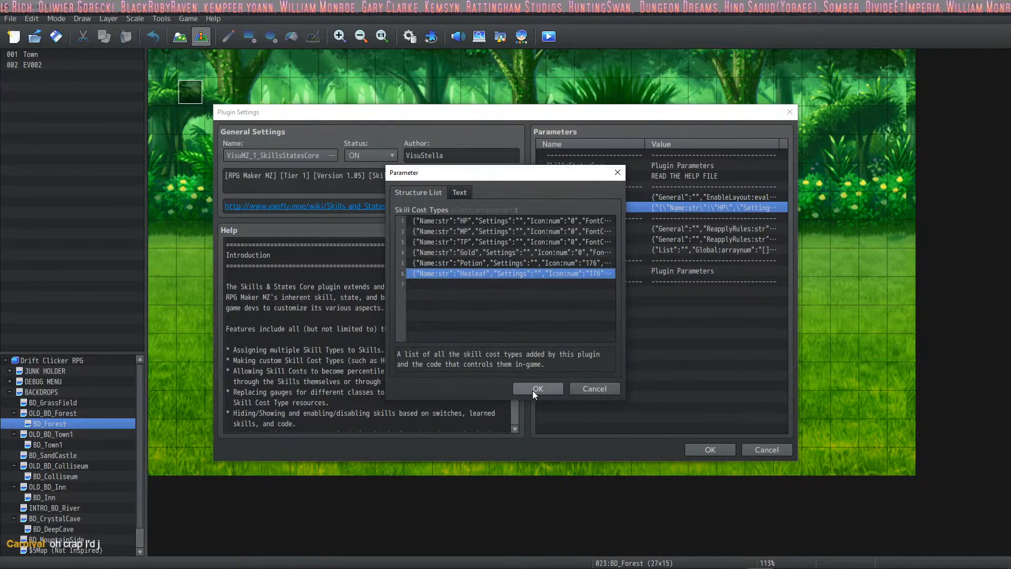
{"action": "left_click", "coordinate": [535, 388]}
{"action": "left_click", "coordinate": [709, 450]}
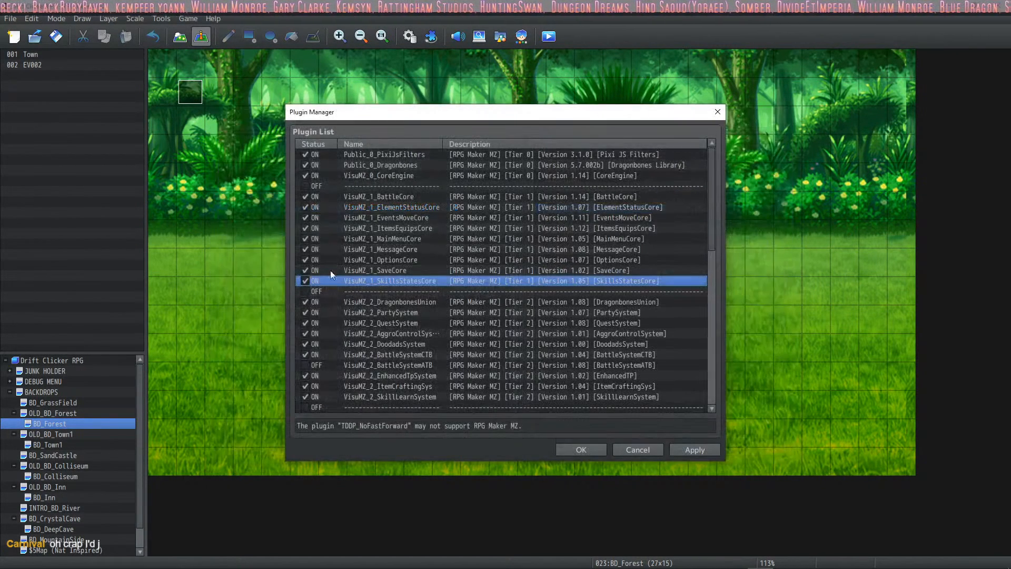
{"action": "left_click", "coordinate": [599, 452]}
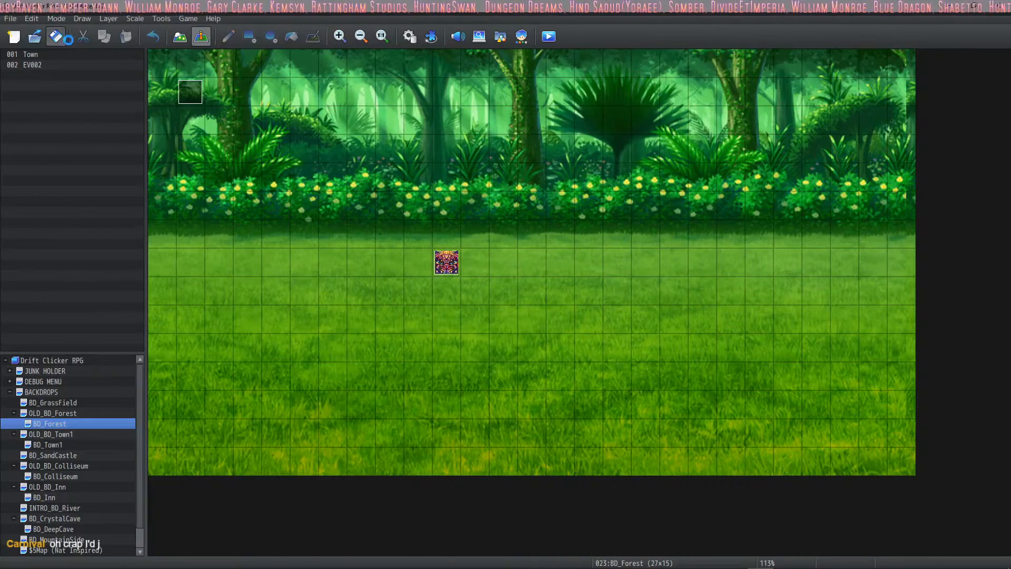
Start a playtest, travel from Town to the Forest and explore to enter a battle
{"action": "left_click", "coordinate": [550, 38]}
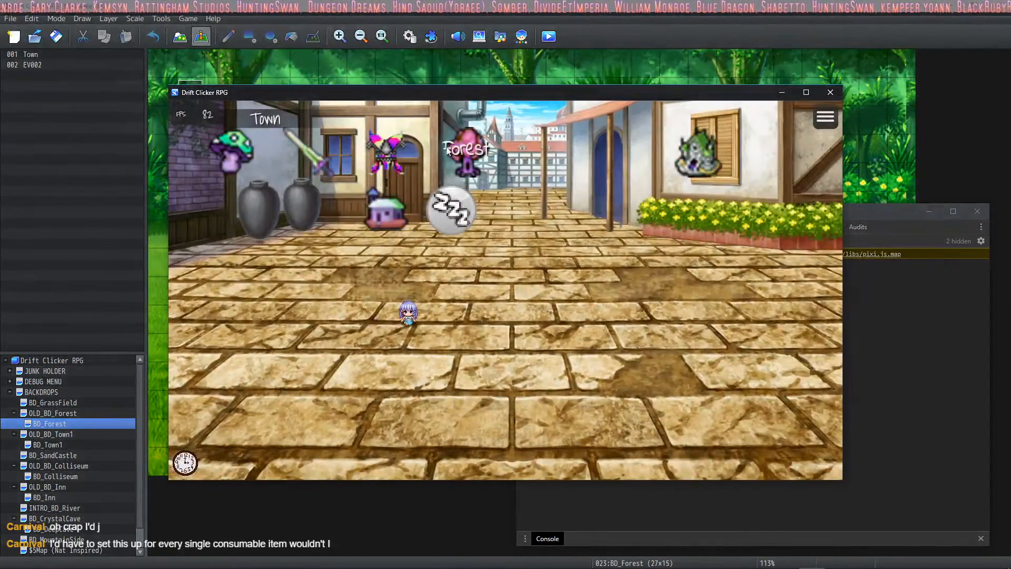
{"action": "left_click", "coordinate": [448, 150]}
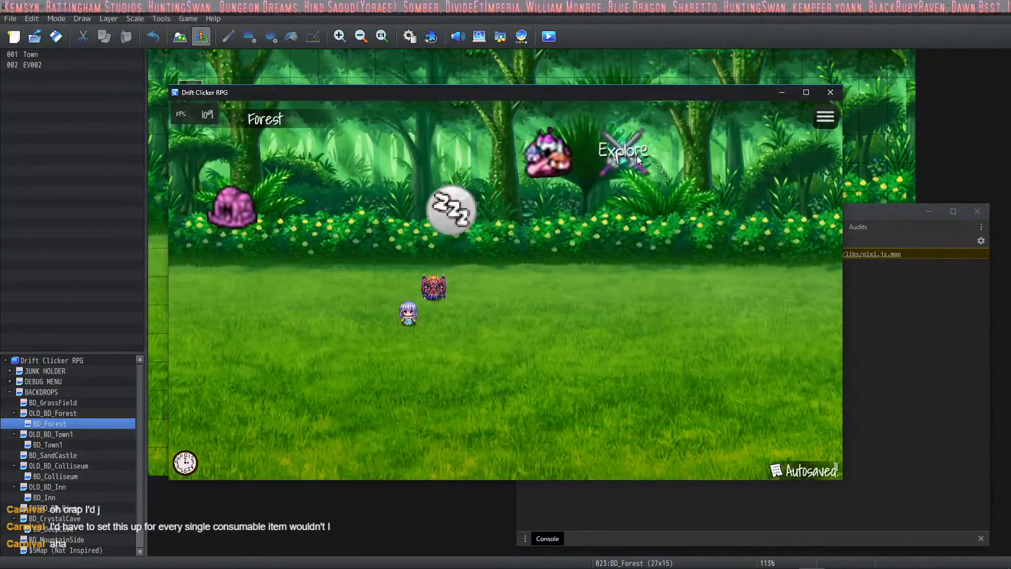
{"action": "left_click", "coordinate": [637, 156]}
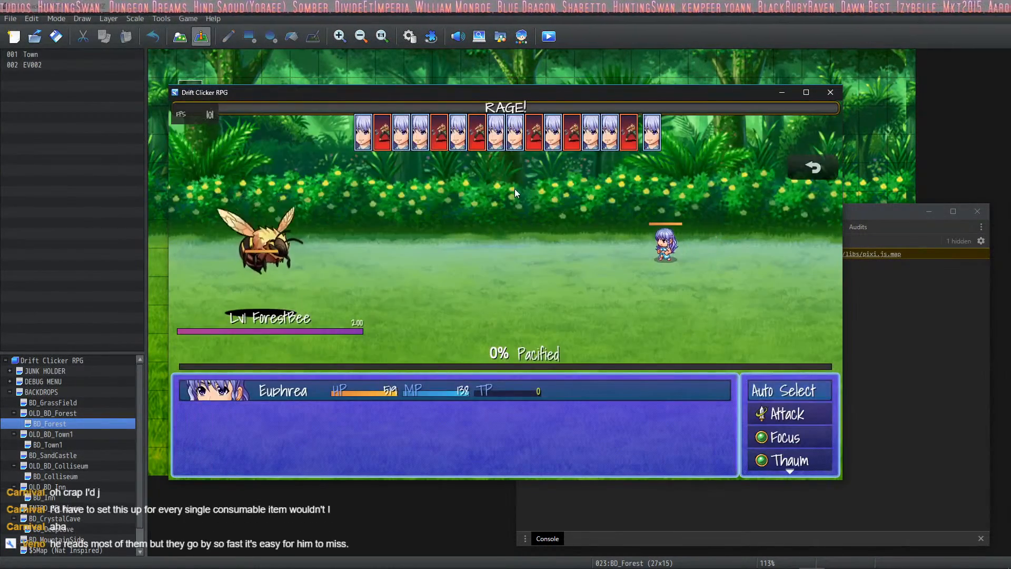
Look through the battle commands, open the Focus skill list and highlight Healeaf to check its displayed cost
{"action": "key", "text": "Down"}
{"action": "key", "text": "Down"}
{"action": "key", "text": "Down"}
{"action": "key", "text": "Down"}
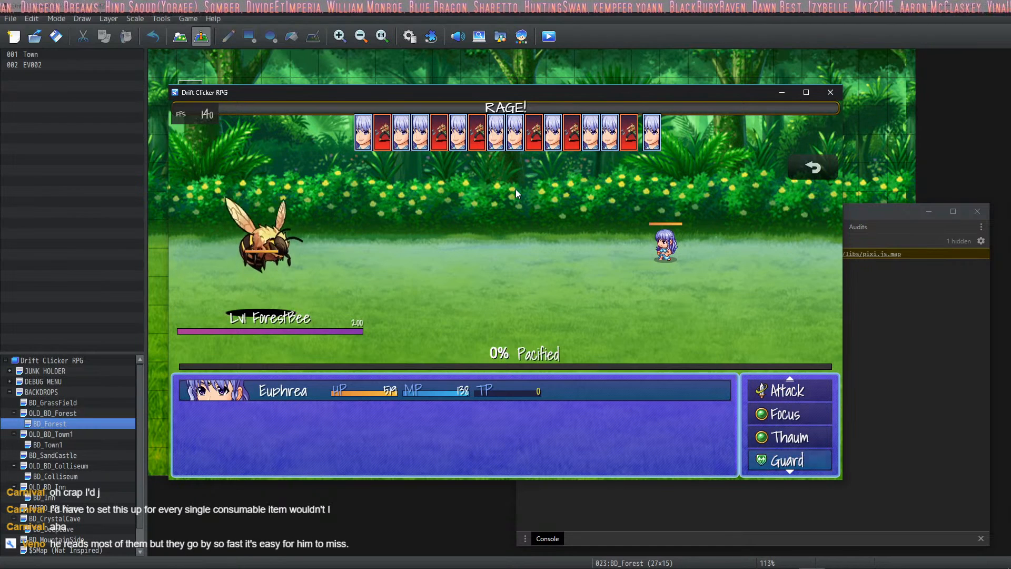
{"action": "key", "text": "Up"}
{"action": "key", "text": "Up"}
{"action": "key", "text": "Up"}
{"action": "key", "text": "Up"}
{"action": "key", "text": "Down"}
{"action": "key", "text": "Down"}
{"action": "key", "text": "Down"}
{"action": "key", "text": "Up"}
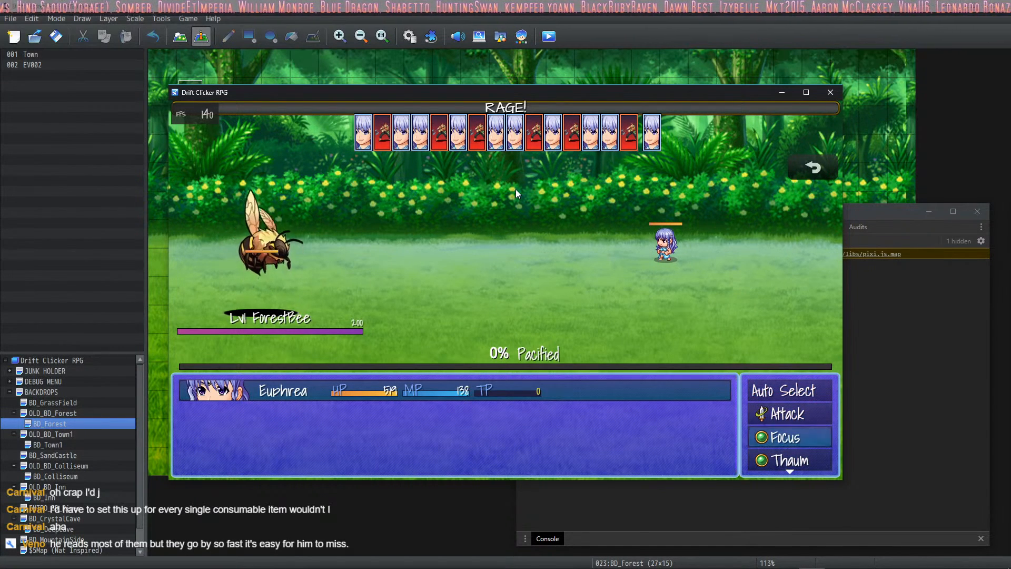
{"action": "key", "text": "Return"}
{"action": "key", "text": "Down"}
{"action": "key", "text": "Right"}
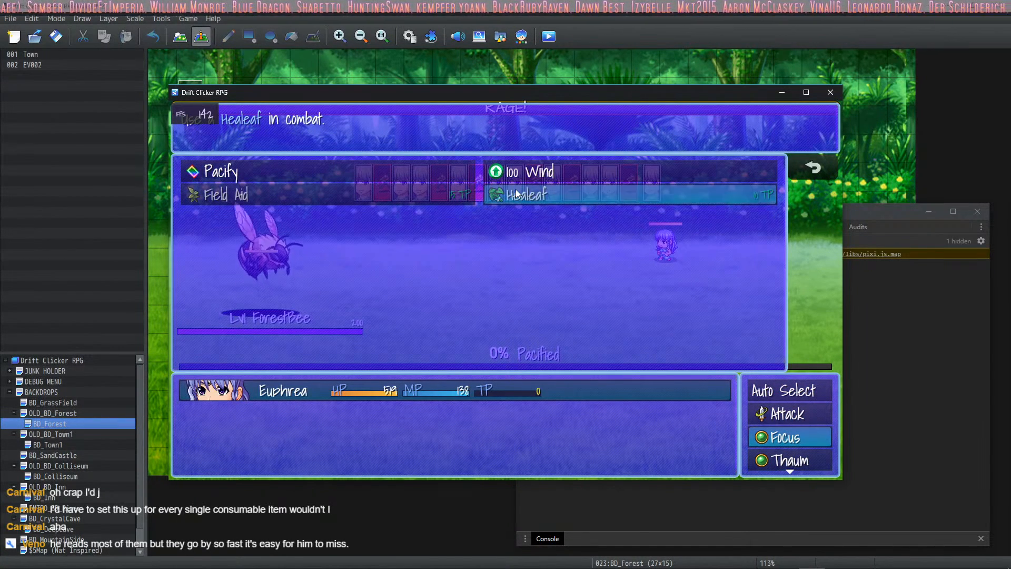
Attack the ForestBee once, test Healeaf on the party member twice, and close the playtest
{"action": "key", "text": "Return"}
{"action": "key", "text": "Return"}
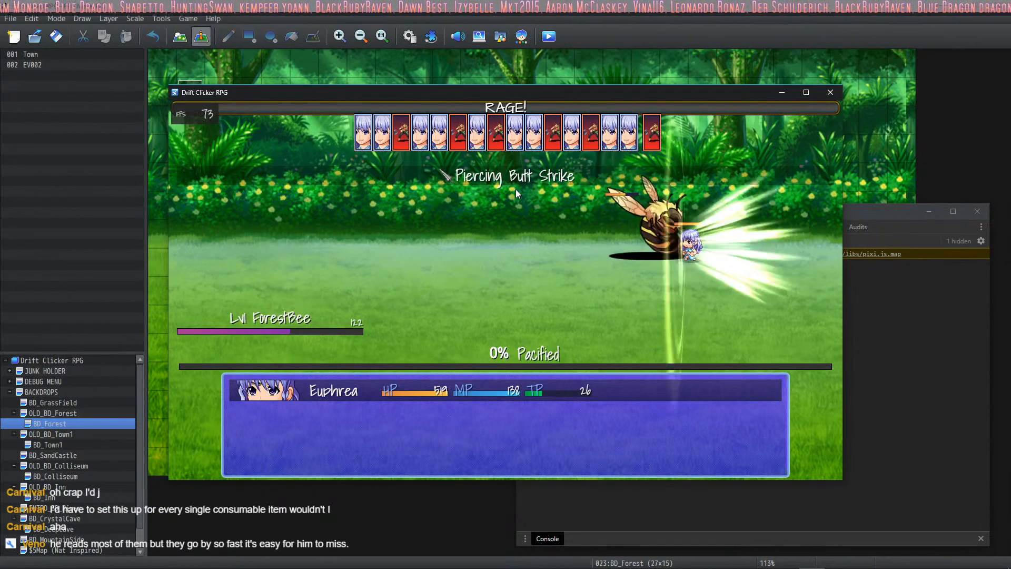
{"action": "key", "text": "Down"}
{"action": "key", "text": "Return"}
{"action": "key", "text": "Right"}
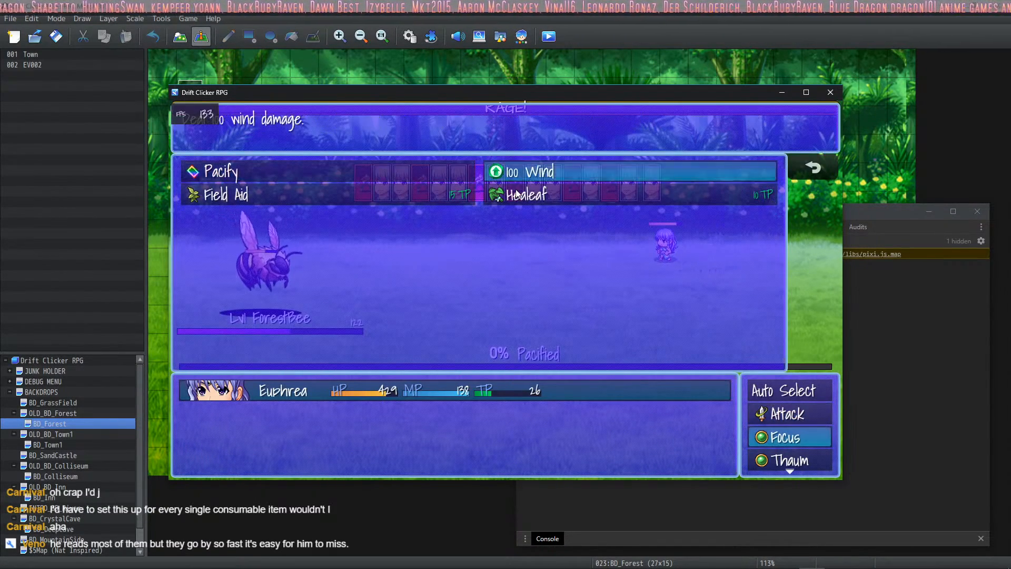
{"action": "key", "text": "Down"}
{"action": "key", "text": "Return"}
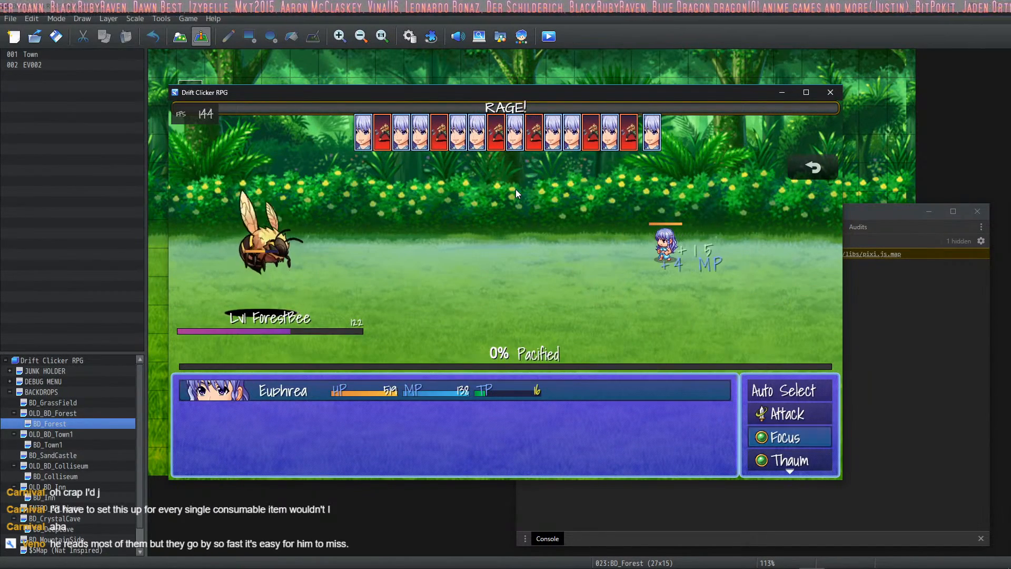
{"action": "key", "text": "Return"}
{"action": "key", "text": "Return"}
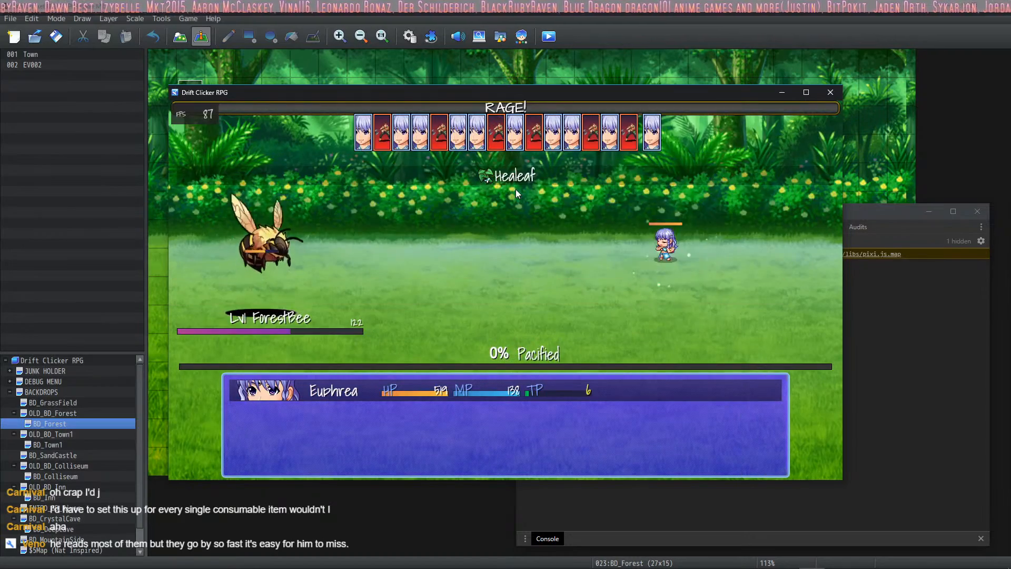
{"action": "left_click", "coordinate": [830, 92]}
Review the Healeaf skill's notetag in the database and close the database
{"action": "left_click", "coordinate": [409, 36]}
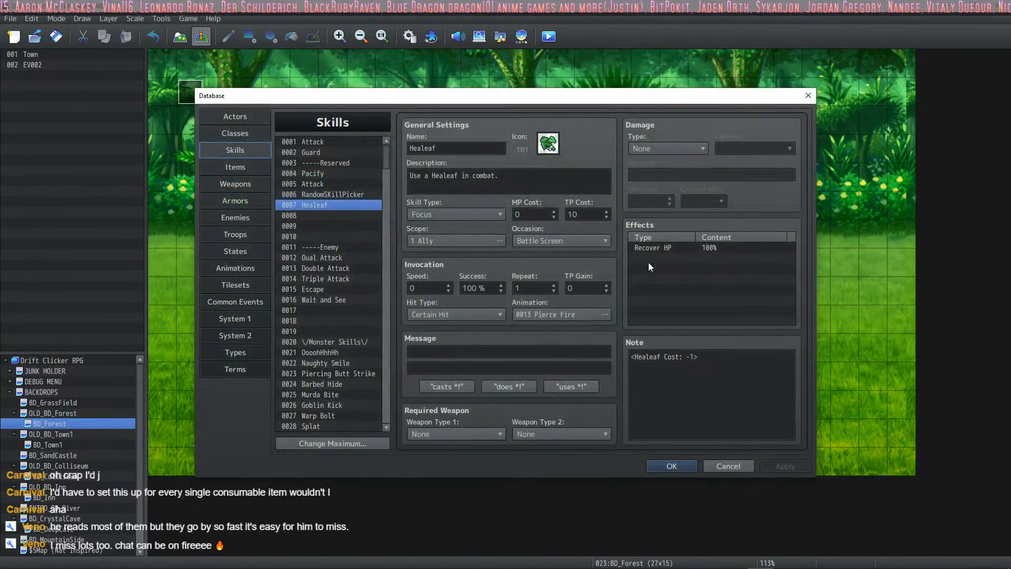
{"action": "left_click", "coordinate": [677, 371]}
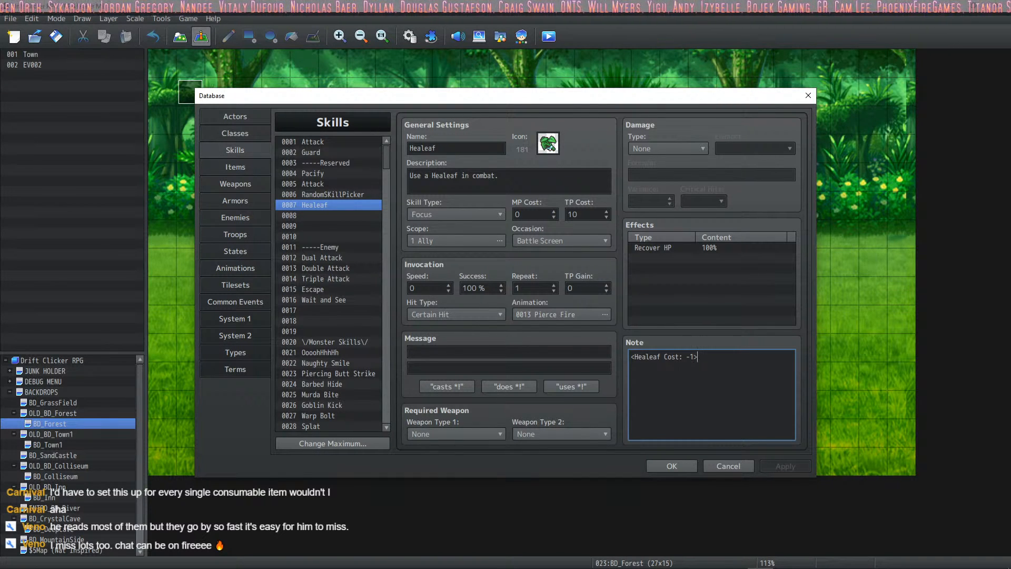
{"action": "left_click", "coordinate": [657, 465]}
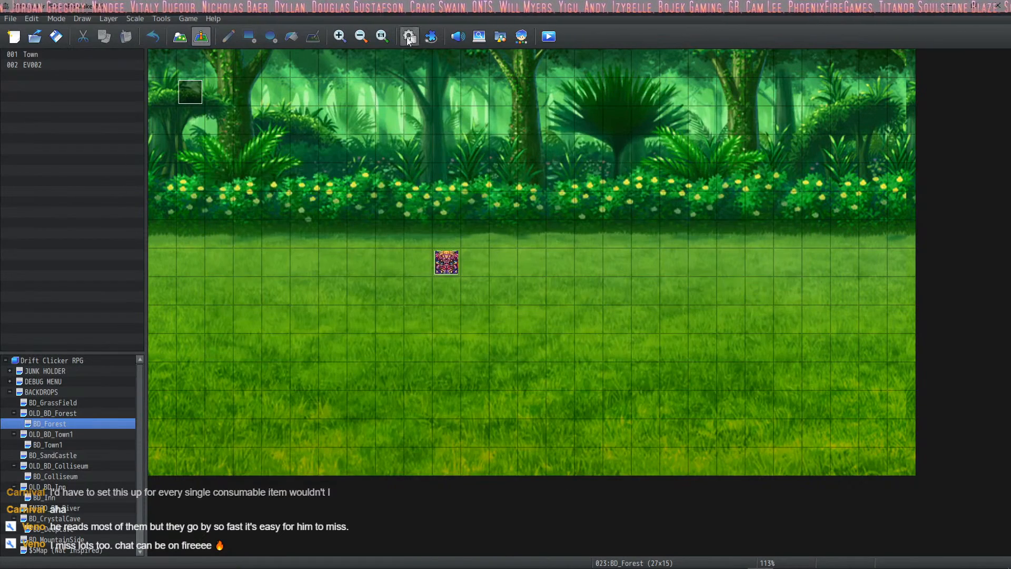
Open the Healeaf entry in the Skill Cost Types parameter of VisuMZ_1_SkillsStatesCore and look over its settings
{"action": "key", "text": "F10"}
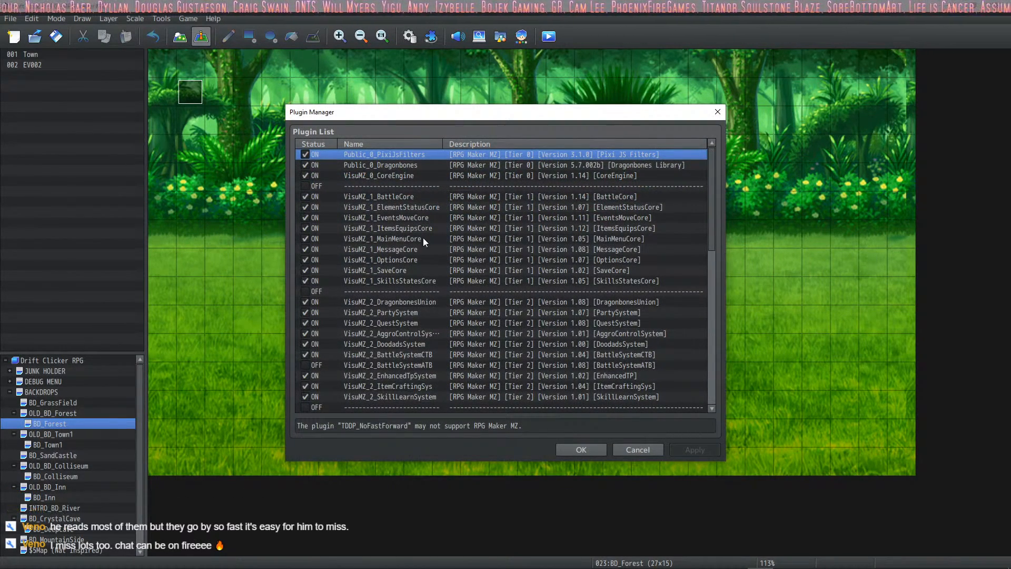
{"action": "double_click", "coordinate": [418, 279]}
{"action": "double_click", "coordinate": [588, 207]}
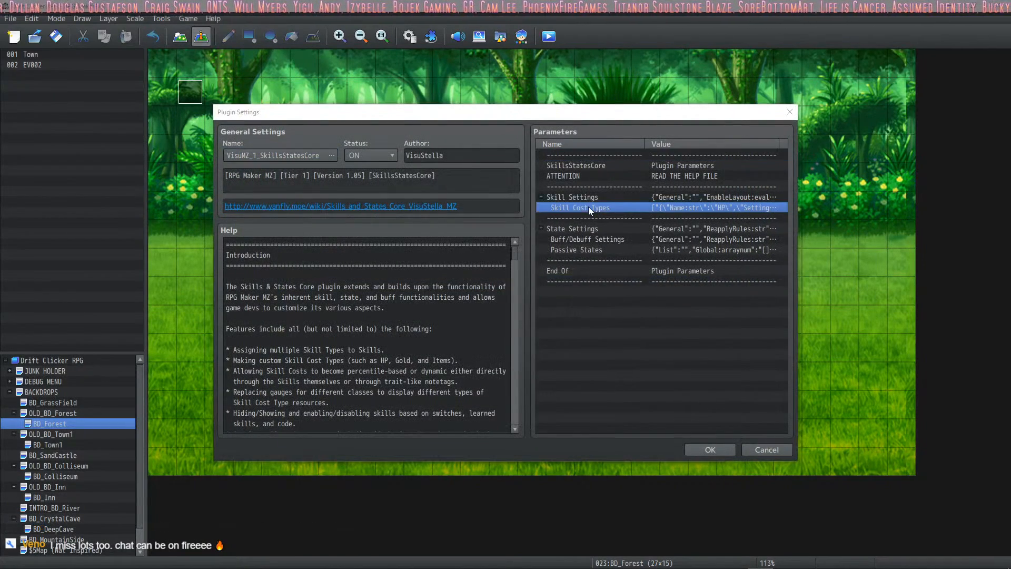
{"action": "double_click", "coordinate": [488, 274]}
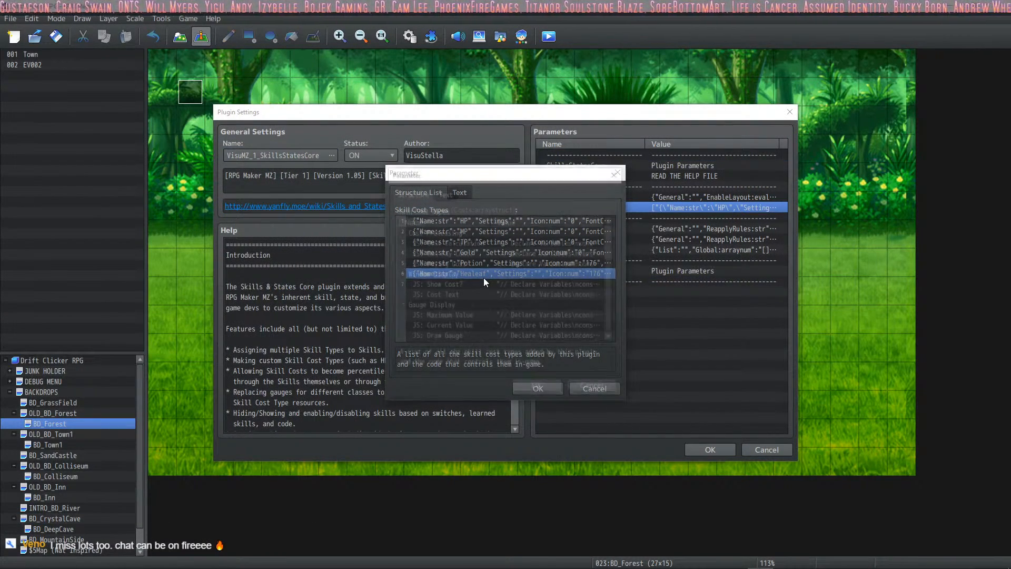
{"action": "scroll", "coordinate": [511, 245], "scroll_direction": "up", "scroll_amount": 2}
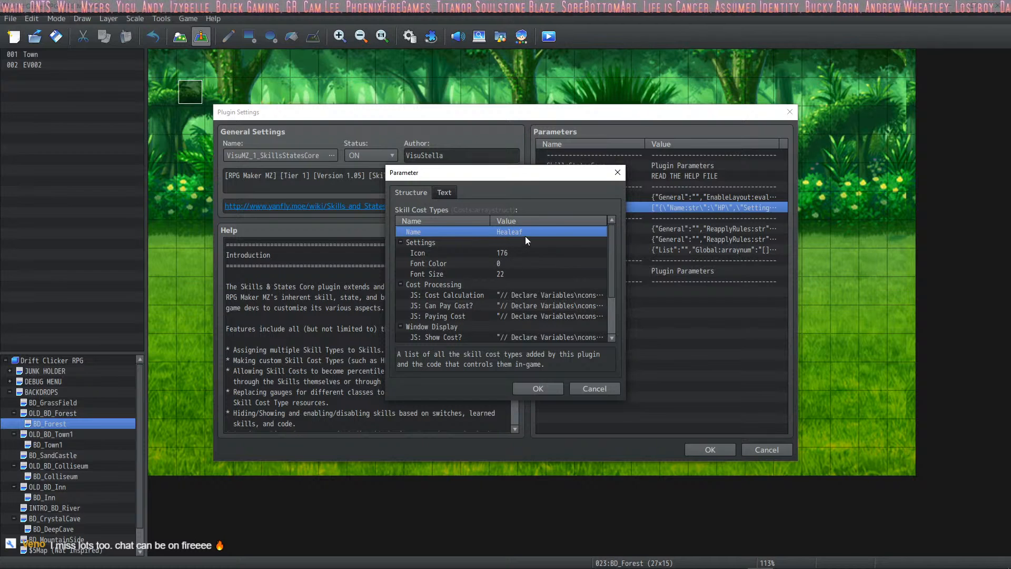
{"action": "scroll", "coordinate": [478, 274], "scroll_direction": "down", "scroll_amount": 1}
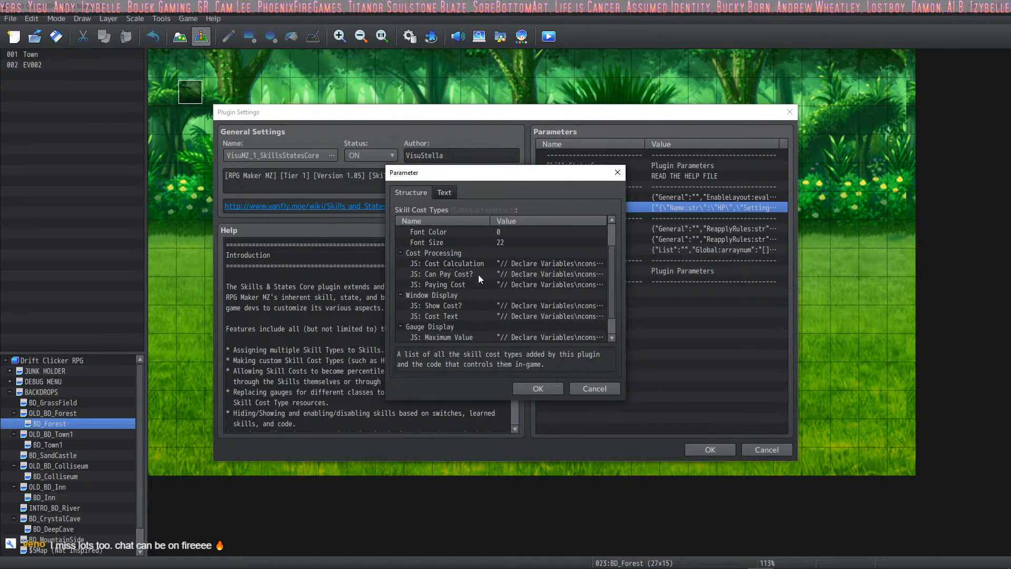
Read the Healeaf cost type's JS: Cost Calculation code to its end, checking the cost notetag names it matches
{"action": "left_click", "coordinate": [485, 262]}
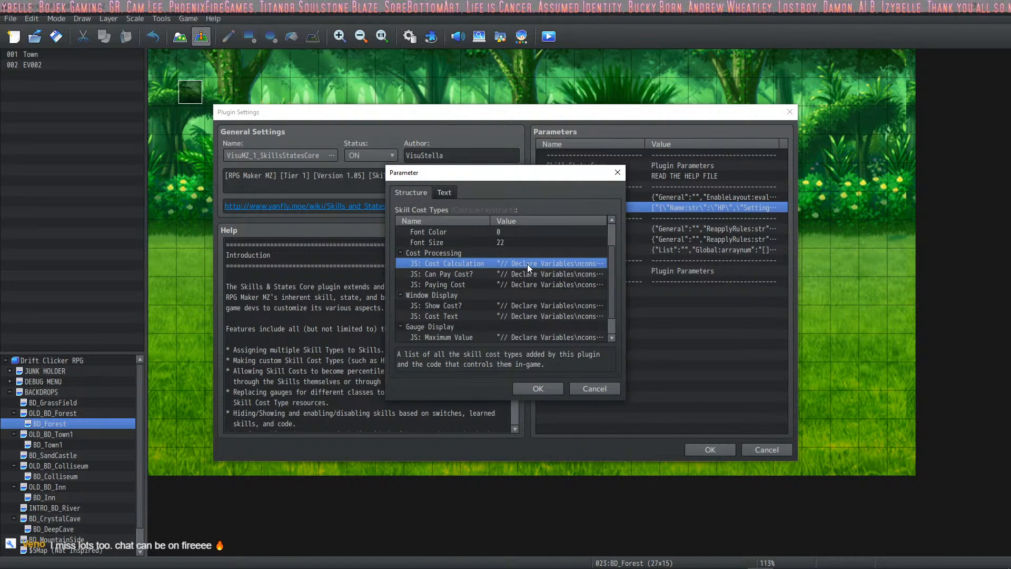
{"action": "double_click", "coordinate": [527, 264]}
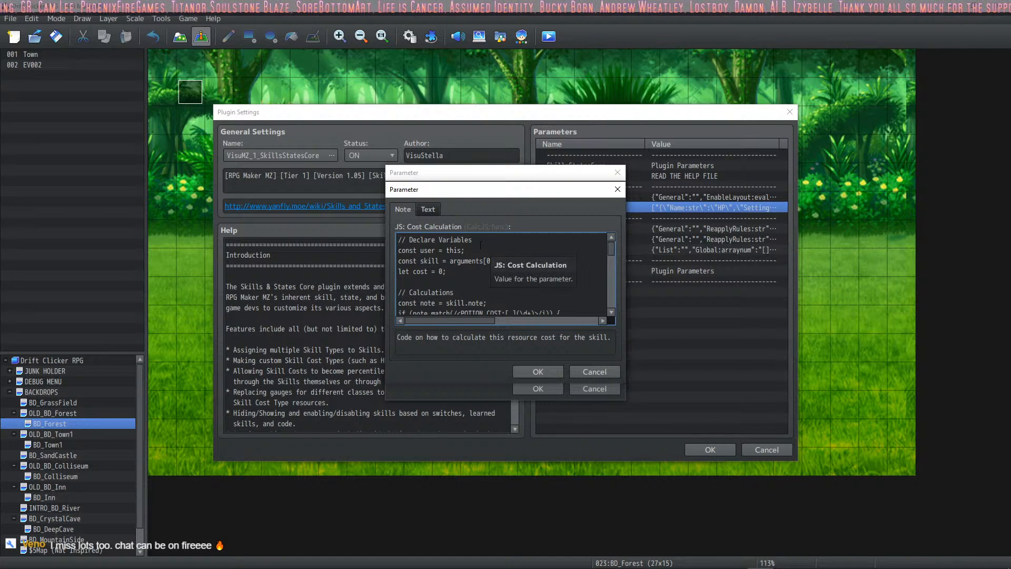
{"action": "scroll", "coordinate": [470, 267], "scroll_direction": "down", "scroll_amount": 2}
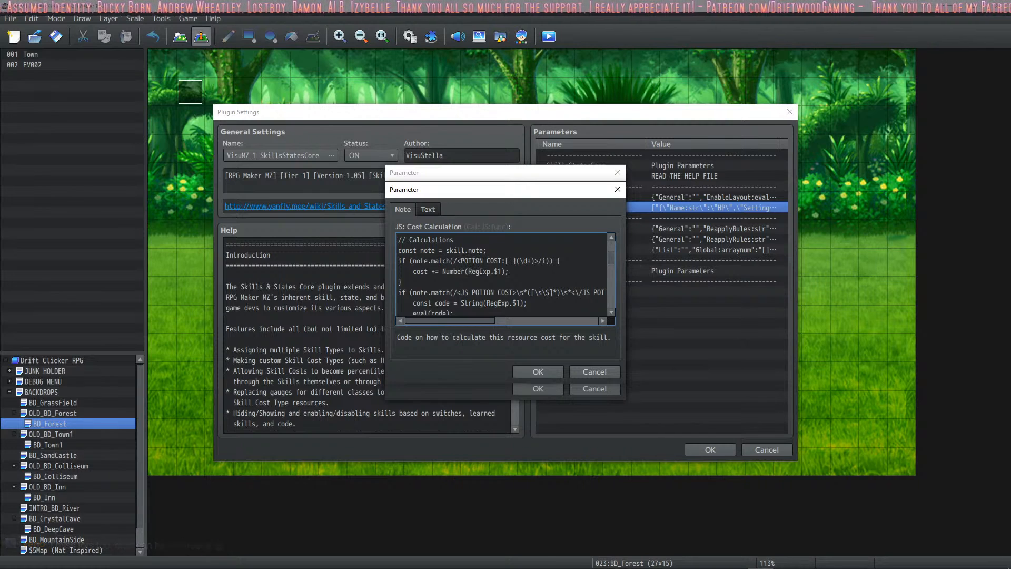
{"action": "scroll", "coordinate": [495, 271], "scroll_direction": "down", "scroll_amount": 3}
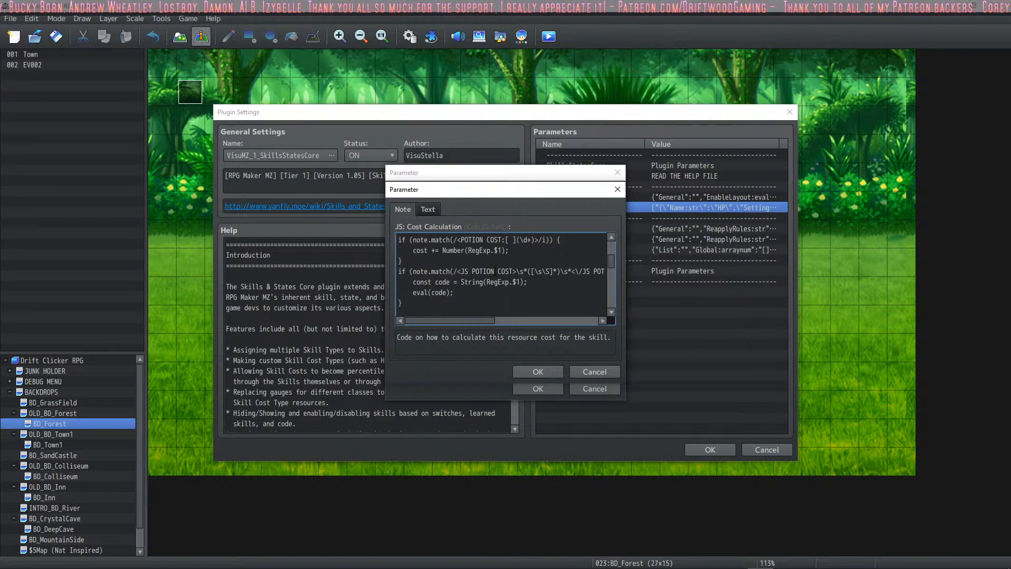
{"action": "mouse_move", "coordinate": [466, 320]}
{"action": "left_mouse_down"}
{"action": "mouse_move", "coordinate": [509, 324]}
{"action": "mouse_move", "coordinate": [460, 318]}
{"action": "left_mouse_up"}
{"action": "scroll", "coordinate": [481, 291], "scroll_direction": "down", "scroll_amount": 3}
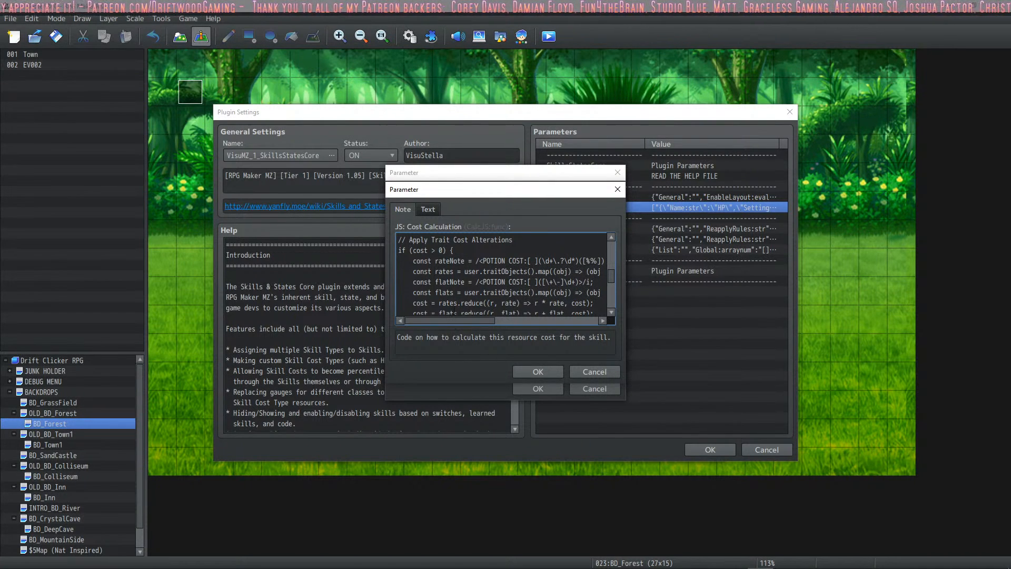
{"action": "scroll", "coordinate": [474, 290], "scroll_direction": "down", "scroll_amount": 3}
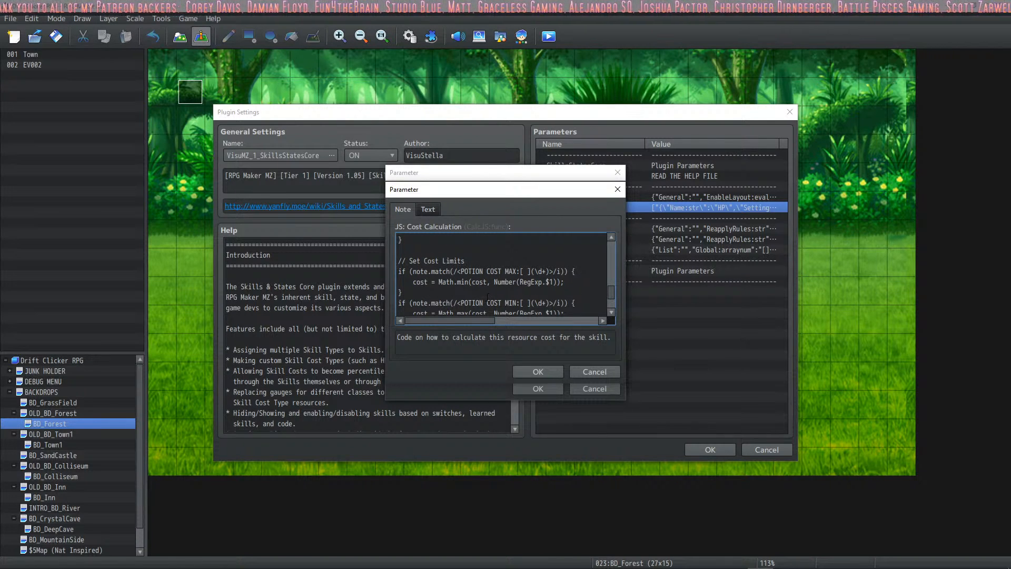
{"action": "scroll", "coordinate": [488, 298], "scroll_direction": "down", "scroll_amount": 2}
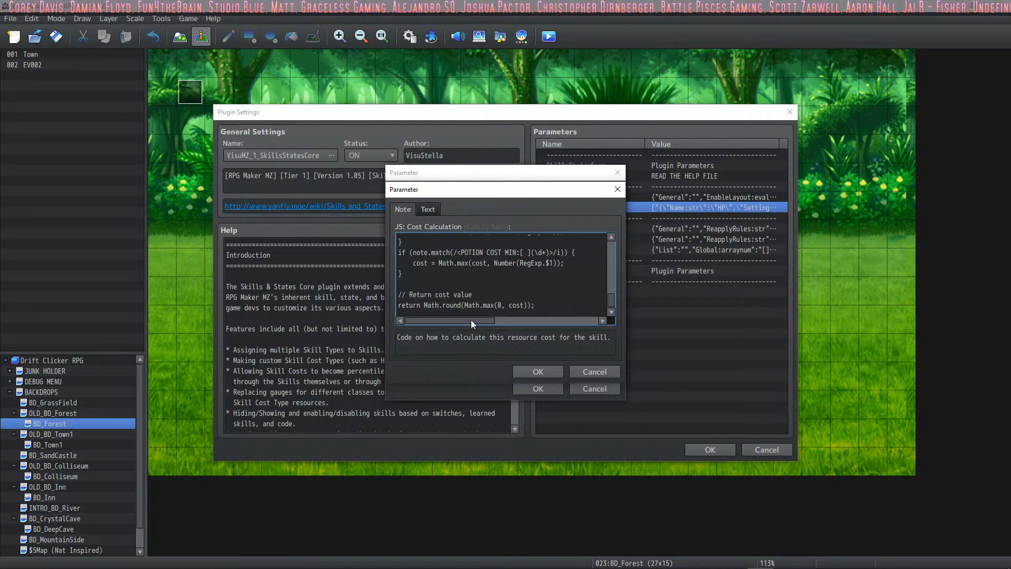
{"action": "left_click", "coordinate": [530, 371]}
Check the item ID and payment code in Healeaf's JS: Paying Cost, and close the plugin settings and Plugin Manager
{"action": "left_click", "coordinate": [492, 275]}
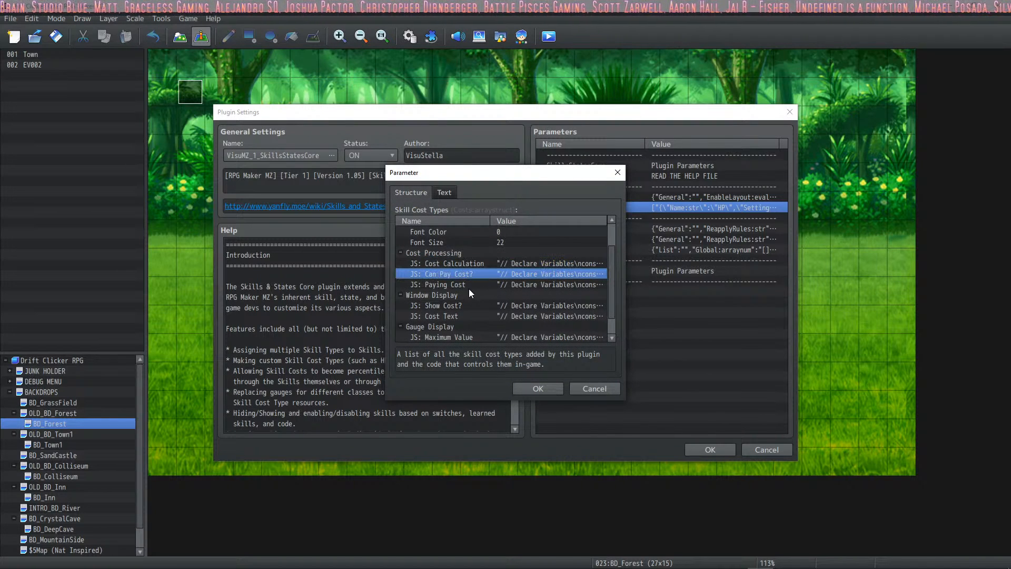
{"action": "double_click", "coordinate": [475, 286]}
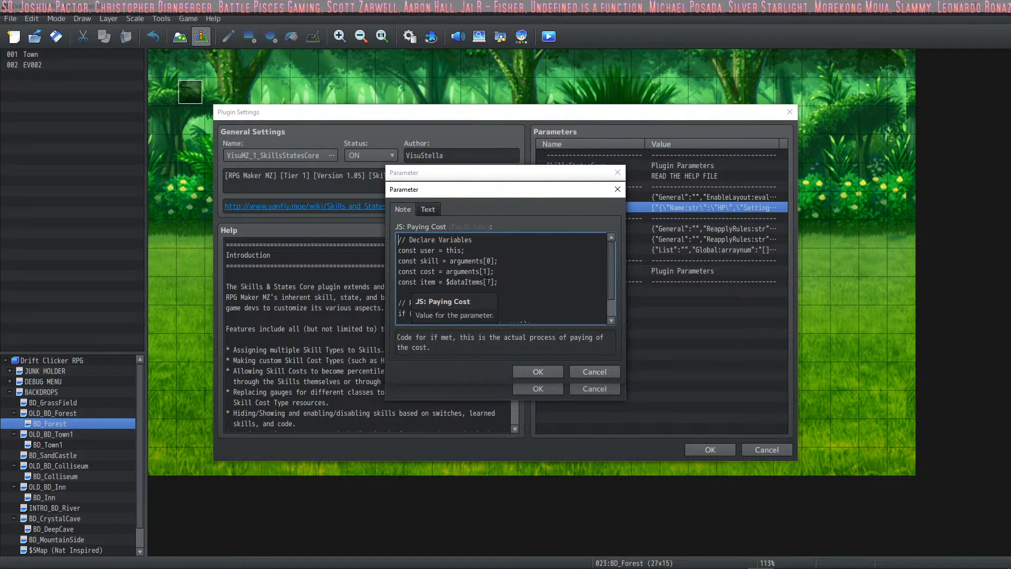
{"action": "scroll", "coordinate": [501, 277], "scroll_direction": "down", "scroll_amount": 2}
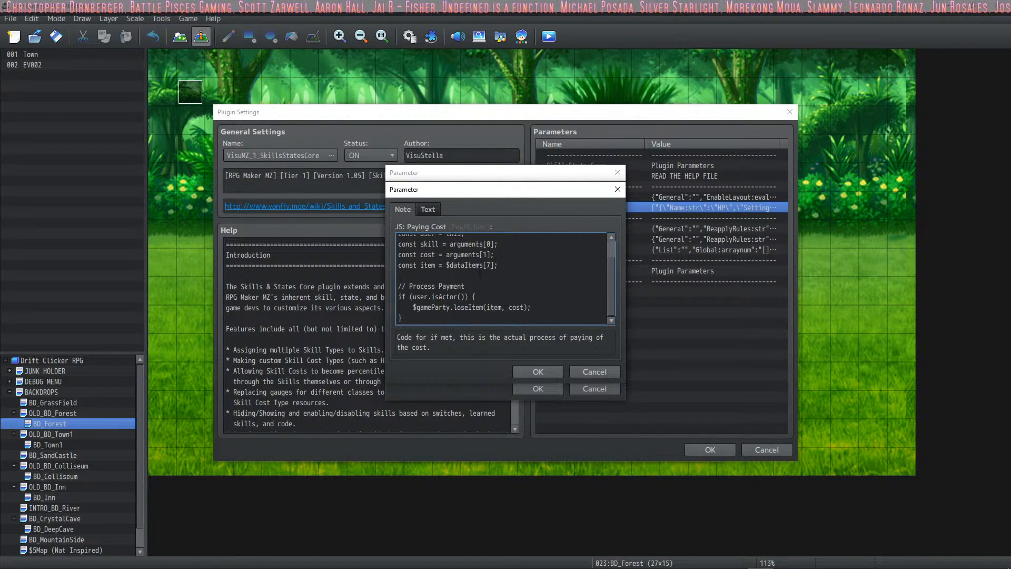
{"action": "left_click", "coordinate": [487, 264]}
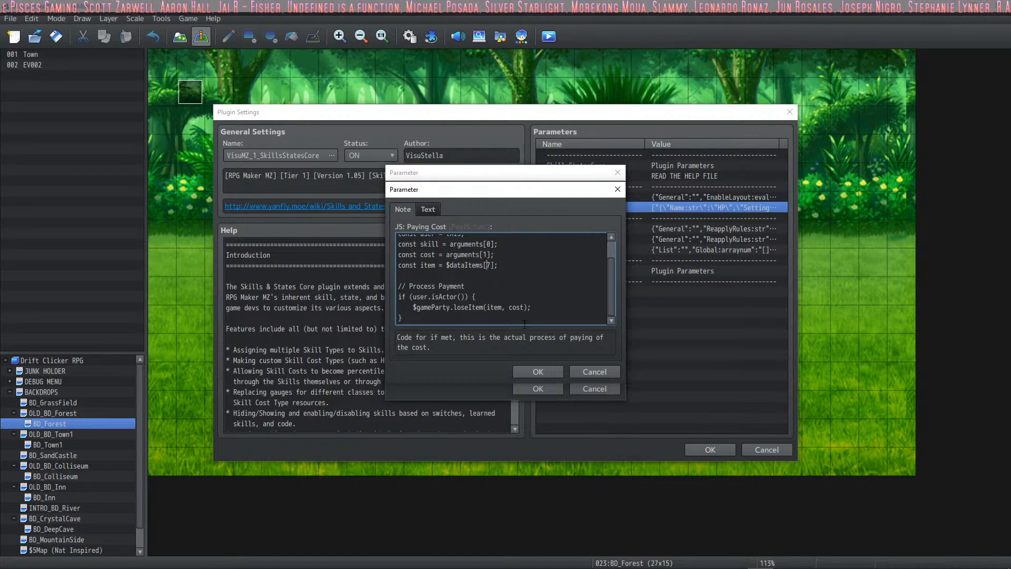
{"action": "left_click", "coordinate": [526, 372]}
{"action": "left_click", "coordinate": [522, 388]}
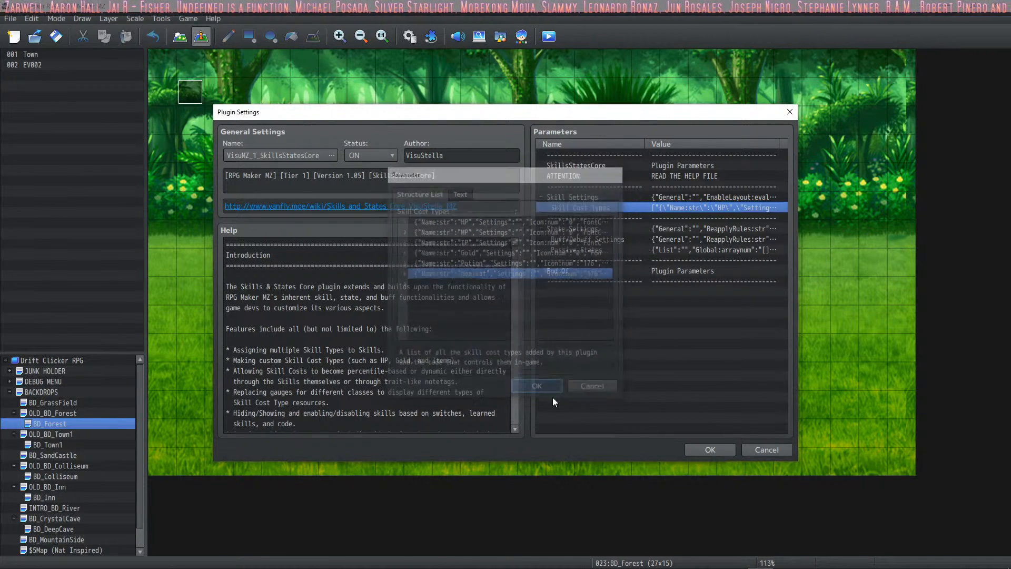
{"action": "left_click", "coordinate": [700, 448]}
{"action": "left_click", "coordinate": [578, 449]}
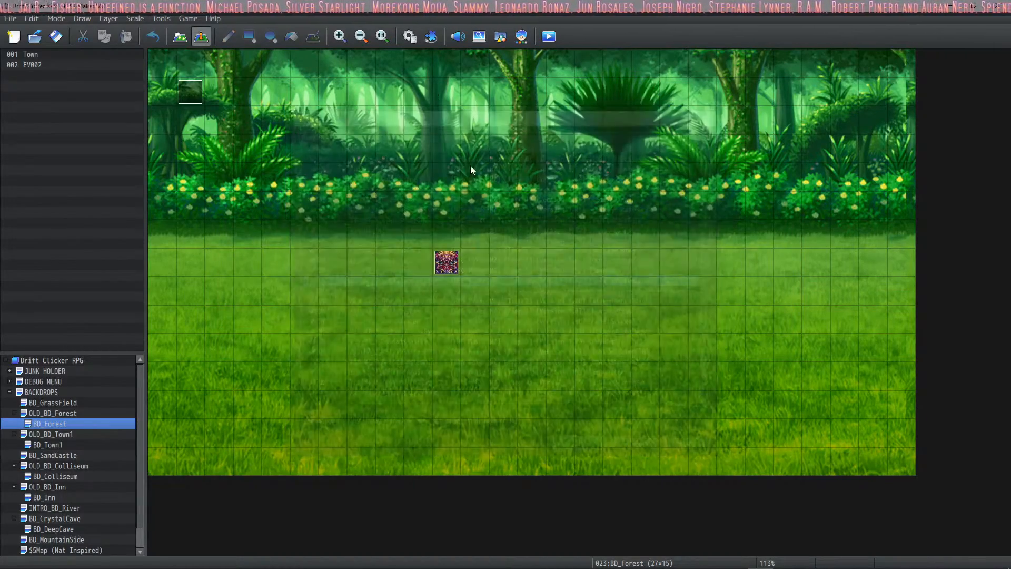
Recheck the Healeaf skill's cost notetag in the database and close the database
{"action": "key", "text": "F9"}
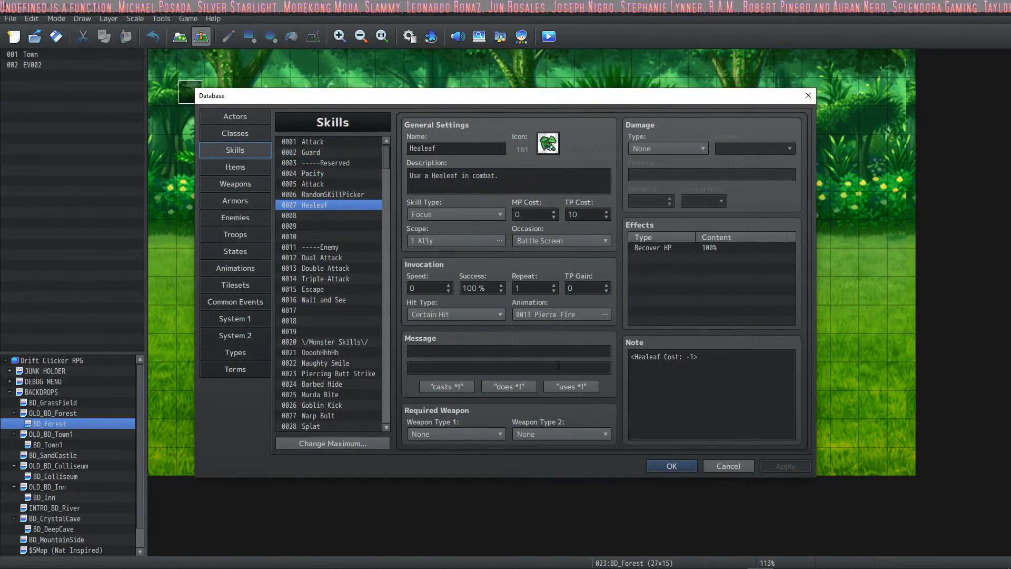
{"action": "left_click", "coordinate": [672, 465]}
{"action": "left_click", "coordinate": [410, 36]}
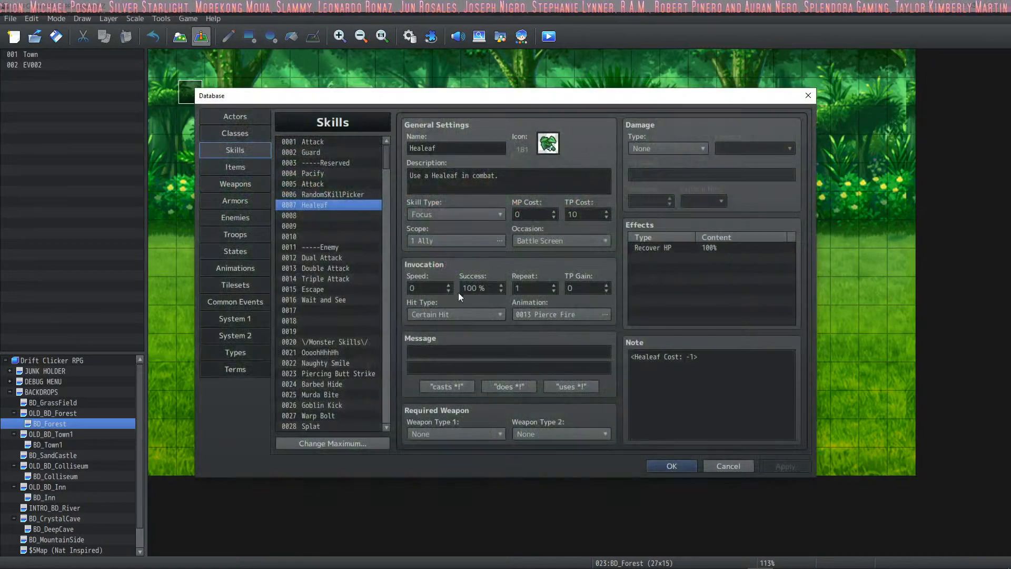
{"action": "left_click", "coordinate": [659, 464]}
Open the Potion entry in the Skill Cost Types of VisuMZ_1_SkillsStatesCore and check the item ID in its JS: Cost Text code
{"action": "left_click", "coordinate": [431, 36]}
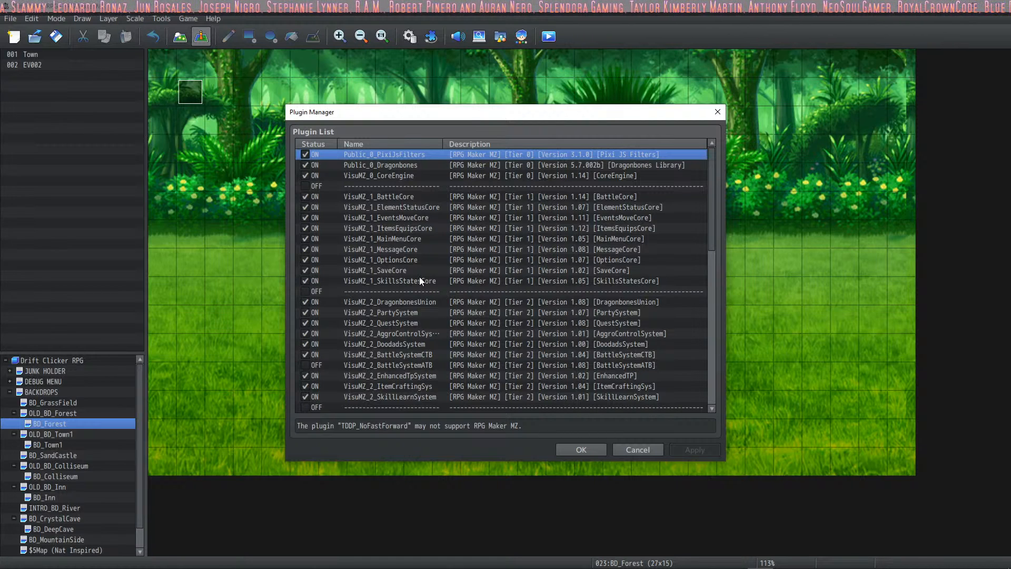
{"action": "left_click", "coordinate": [406, 286]}
{"action": "double_click", "coordinate": [406, 284]}
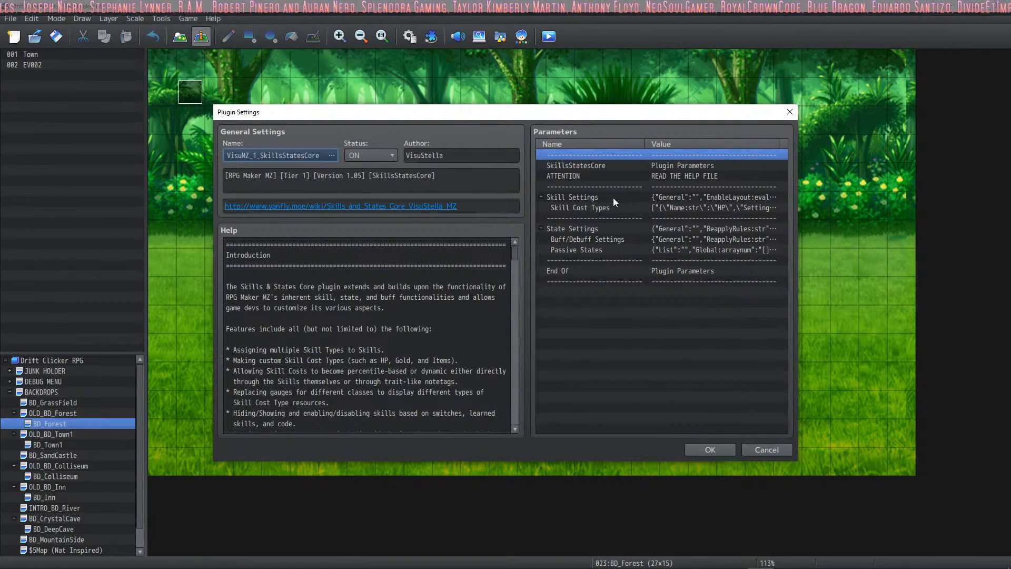
{"action": "double_click", "coordinate": [589, 207]}
{"action": "left_click", "coordinate": [472, 264]}
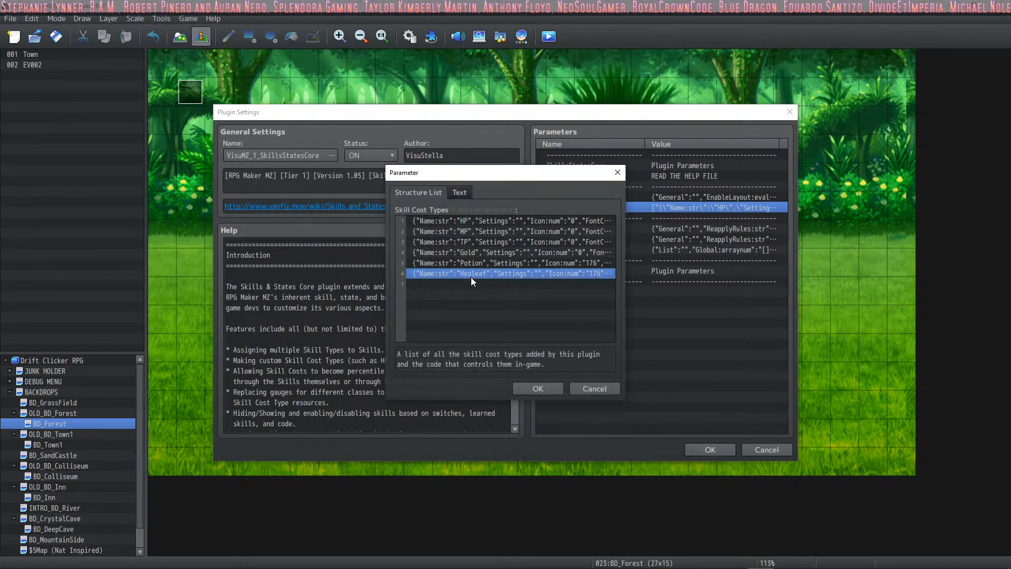
{"action": "double_click", "coordinate": [476, 266]}
{"action": "scroll", "coordinate": [529, 274], "scroll_direction": "down", "scroll_amount": 2}
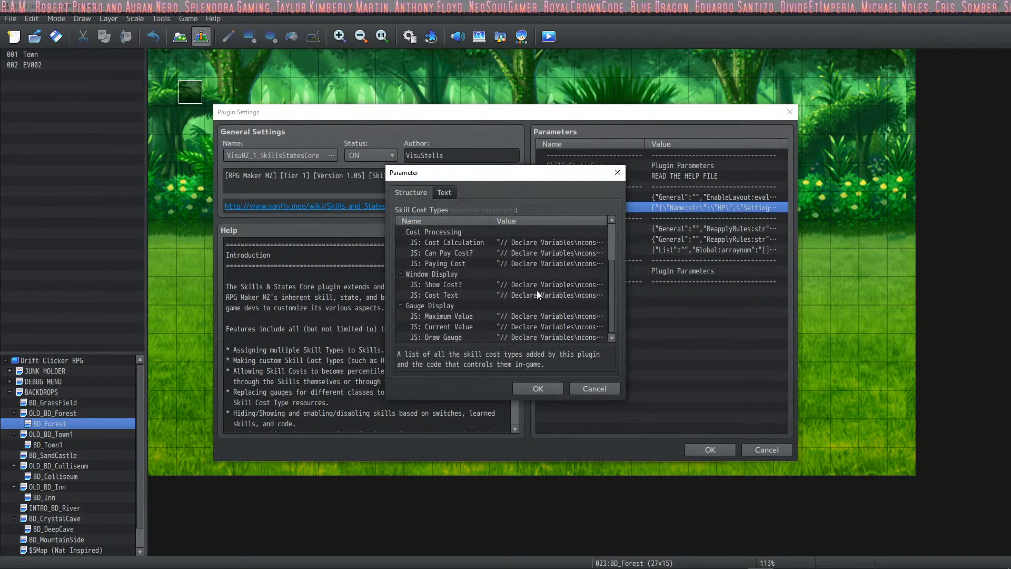
{"action": "scroll", "coordinate": [471, 294], "scroll_direction": "down", "scroll_amount": 3}
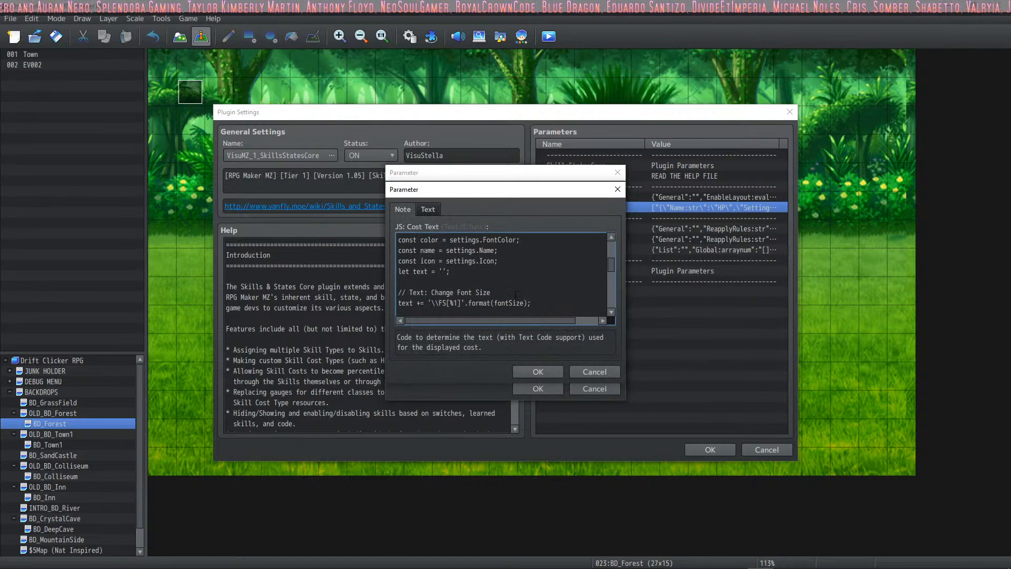
{"action": "scroll", "coordinate": [470, 295], "scroll_direction": "up", "scroll_amount": 3}
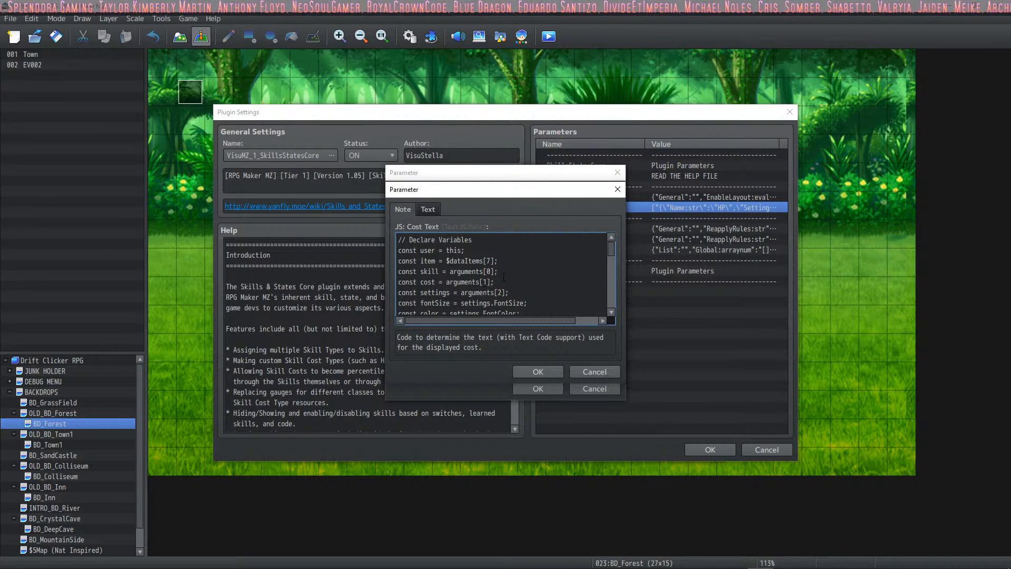
{"action": "left_click", "coordinate": [490, 260]}
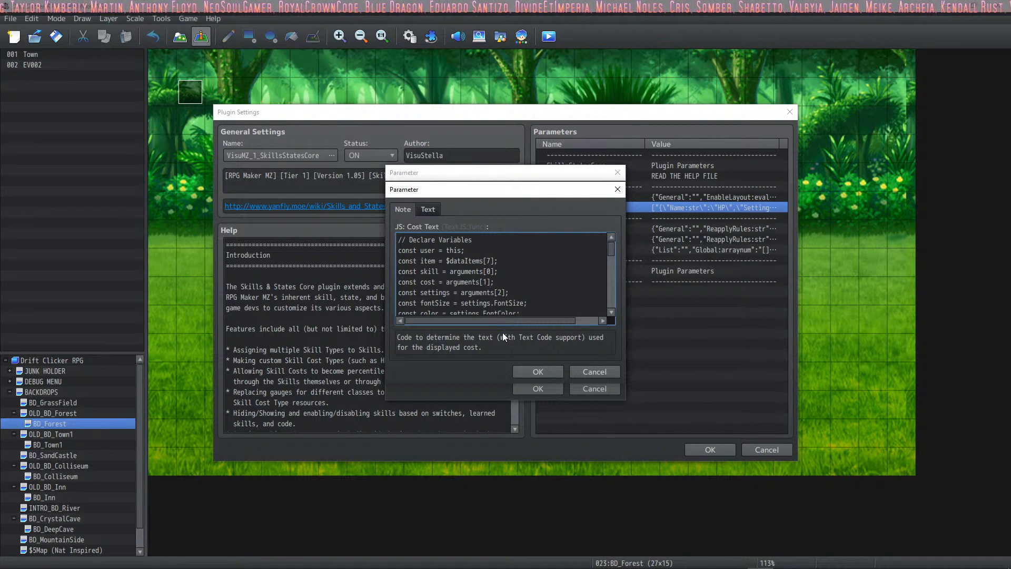
{"action": "left_click", "coordinate": [547, 375]}
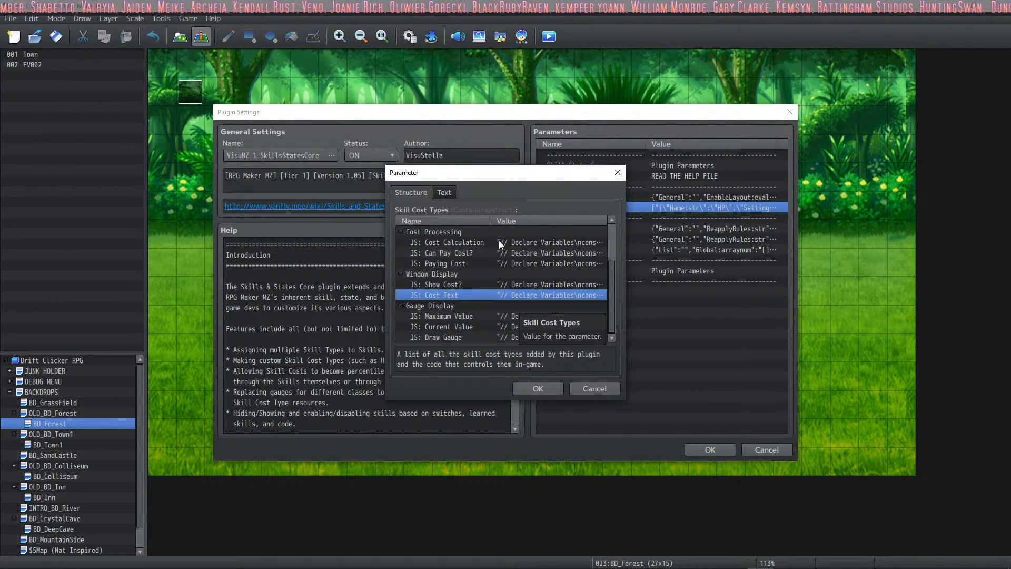
Check the item ID in the Potion cost type's JS: Draw Gauge code and close the entry
{"action": "left_click", "coordinate": [459, 317]}
{"action": "left_click", "coordinate": [469, 327]}
{"action": "double_click", "coordinate": [463, 337]}
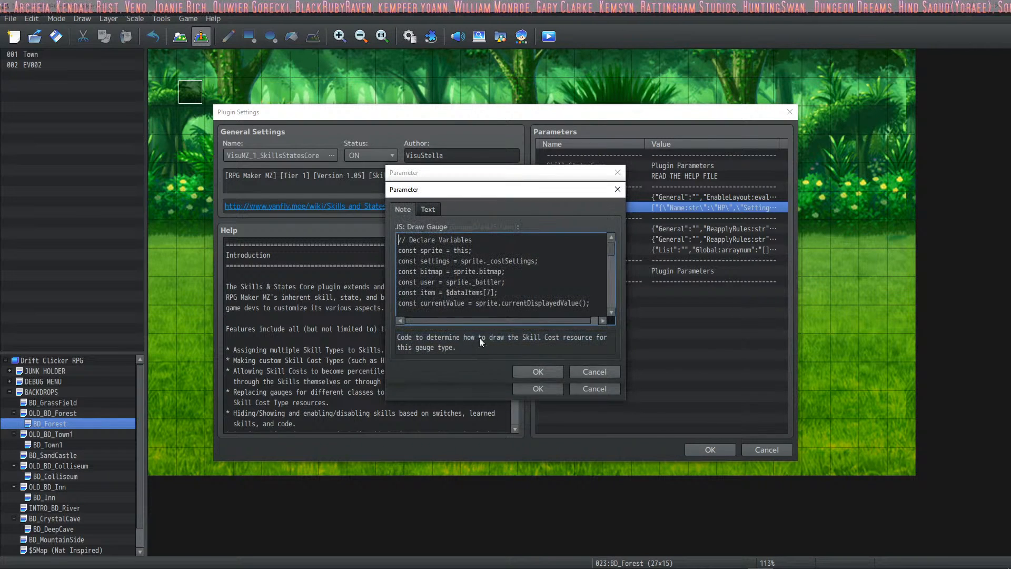
{"action": "left_click", "coordinate": [533, 370]}
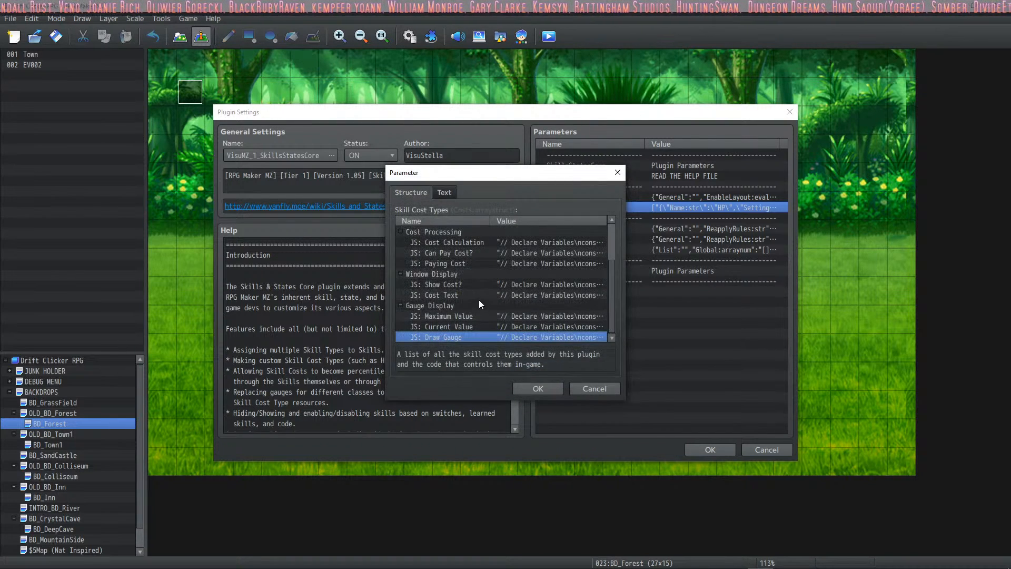
{"action": "left_click", "coordinate": [535, 387]}
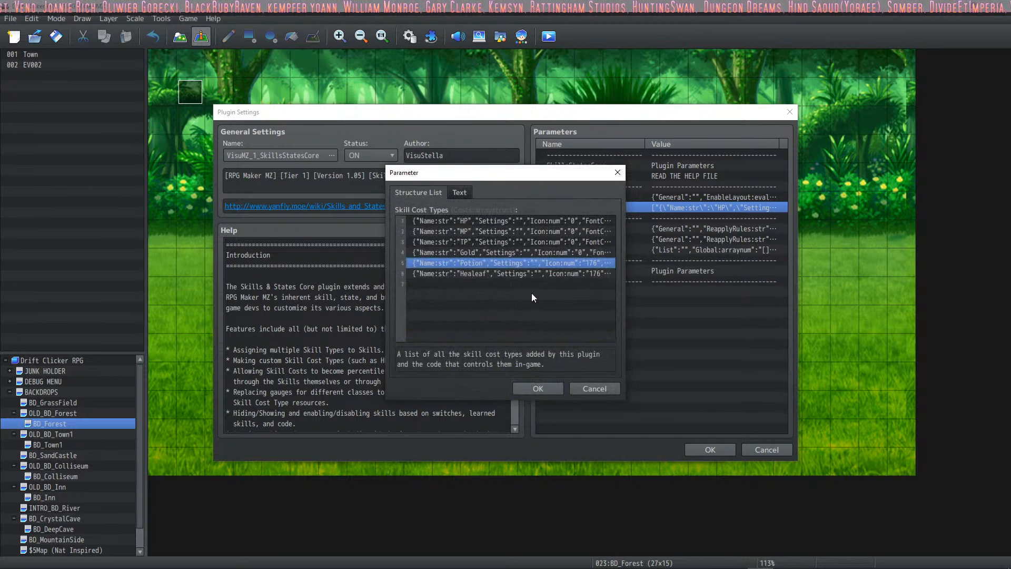
Reopen the Potion cost type and examine the item declaration and payment code in its JS: Paying Cost, closing the entry when done
{"action": "double_click", "coordinate": [504, 260]}
{"action": "scroll", "coordinate": [472, 297], "scroll_direction": "up", "scroll_amount": 2}
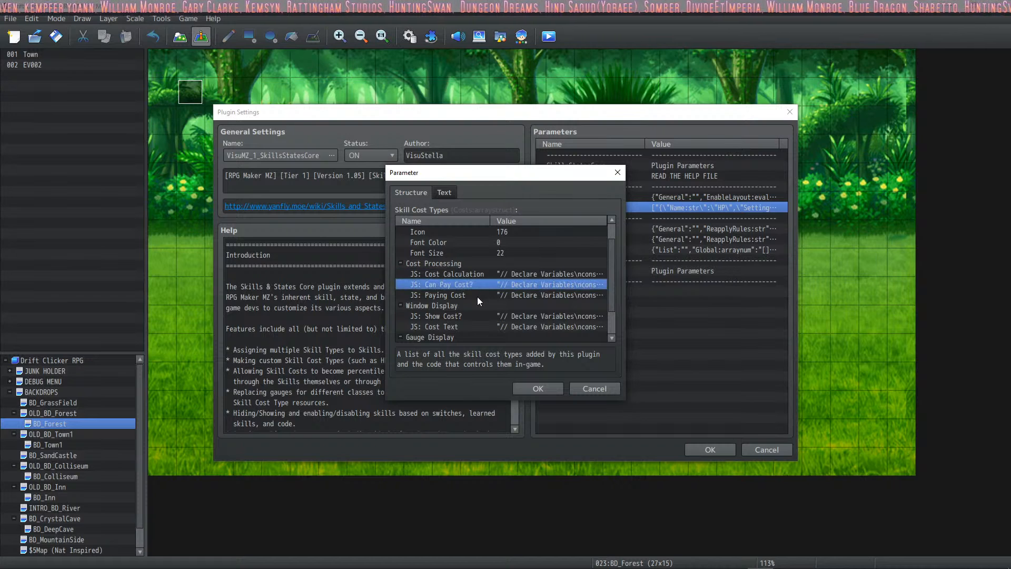
{"action": "double_click", "coordinate": [476, 296]}
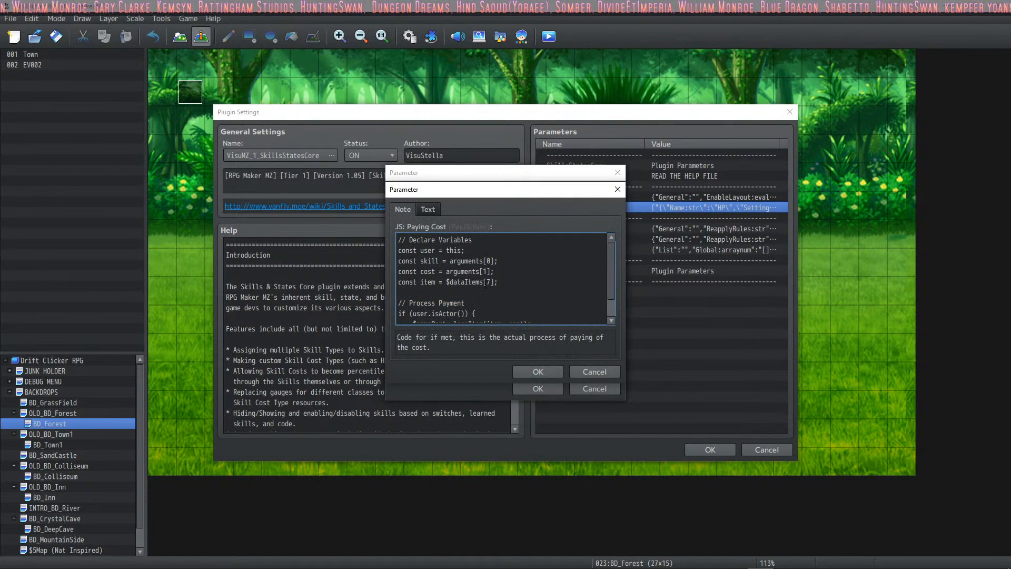
{"action": "left_click", "coordinate": [483, 282]}
{"action": "scroll", "coordinate": [509, 292], "scroll_direction": "down", "scroll_amount": 1}
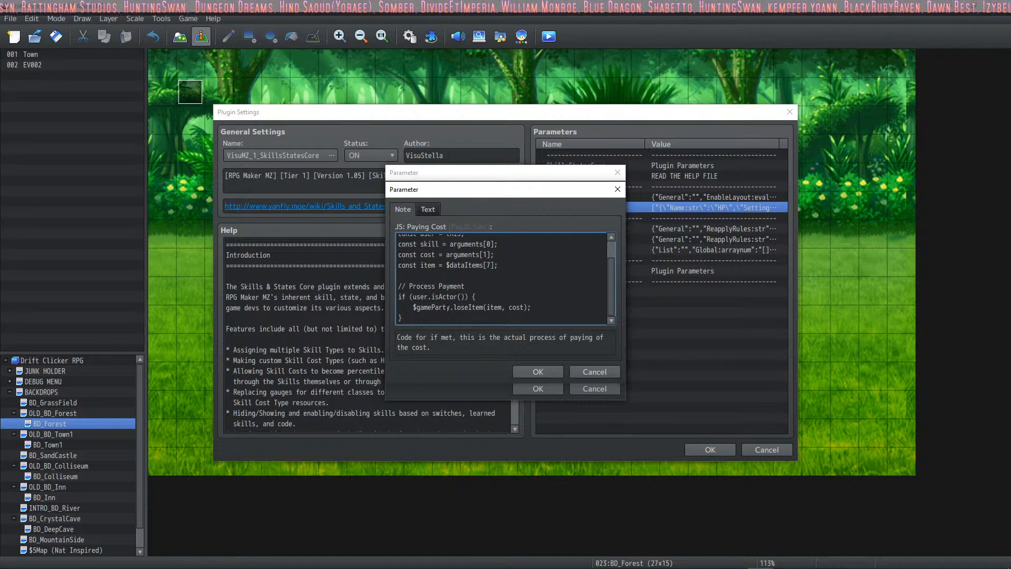
{"action": "left_click_drag", "start_coordinate": [497, 265], "coordinate": [428, 271]}
{"action": "left_click", "coordinate": [498, 265]}
{"action": "scroll", "coordinate": [492, 288], "scroll_direction": "up", "scroll_amount": 1}
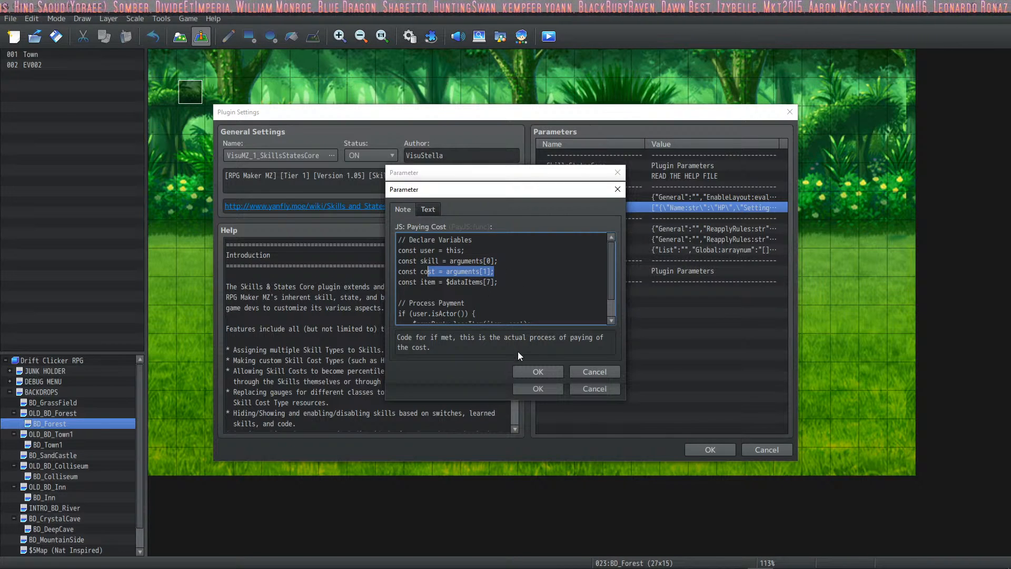
{"action": "left_click", "coordinate": [497, 260]}
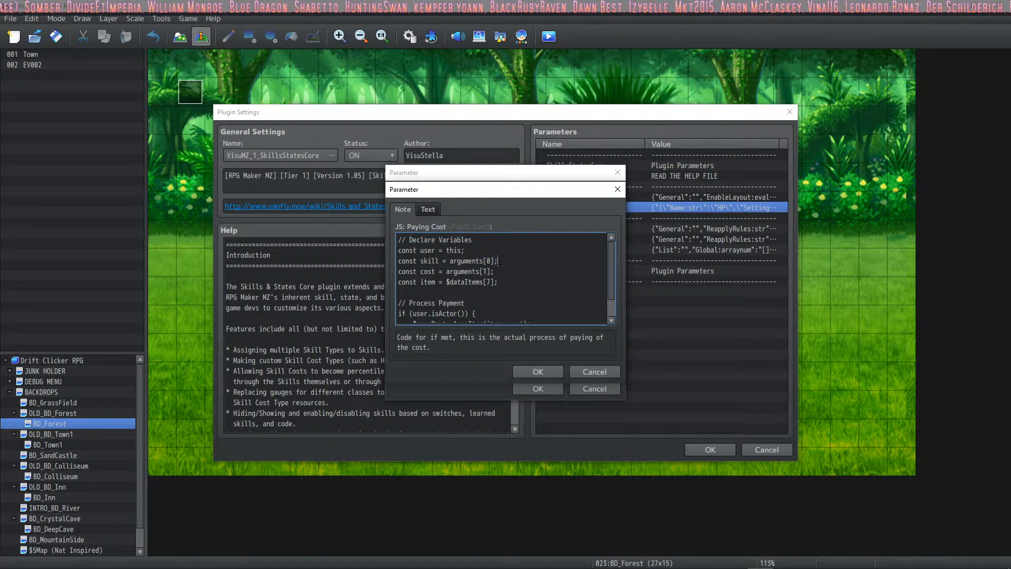
{"action": "scroll", "coordinate": [503, 282], "scroll_direction": "down", "scroll_amount": 1}
{"action": "left_click", "coordinate": [538, 371]}
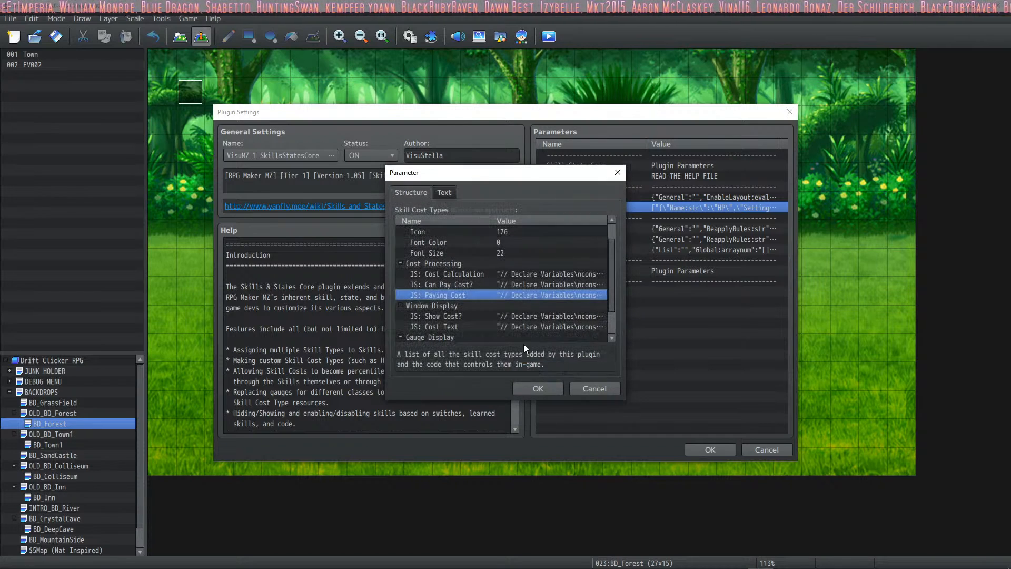
{"action": "scroll", "coordinate": [501, 262], "scroll_direction": "up", "scroll_amount": 1}
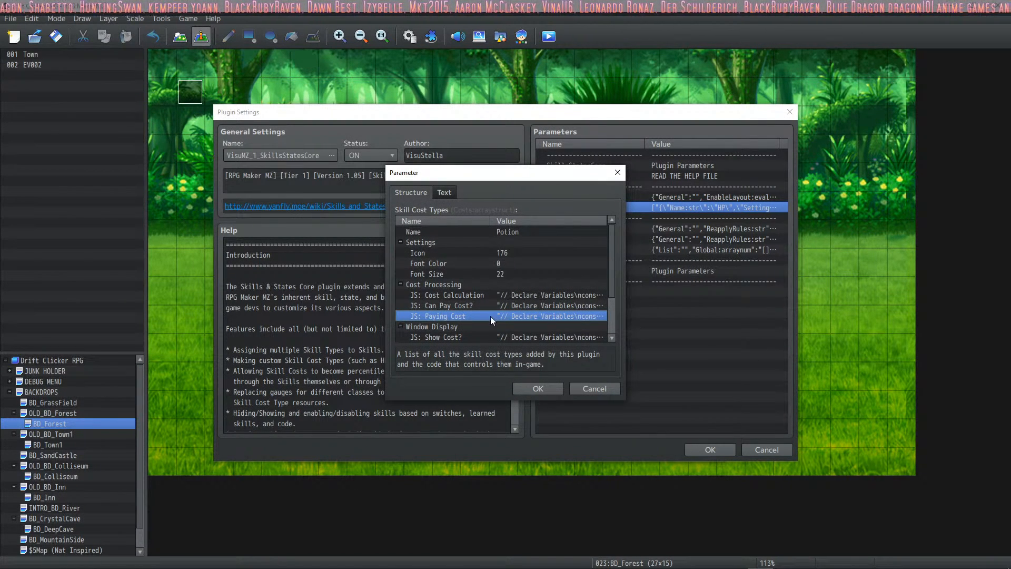
{"action": "scroll", "coordinate": [493, 319], "scroll_direction": "down", "scroll_amount": 3}
{"action": "left_click", "coordinate": [535, 388]}
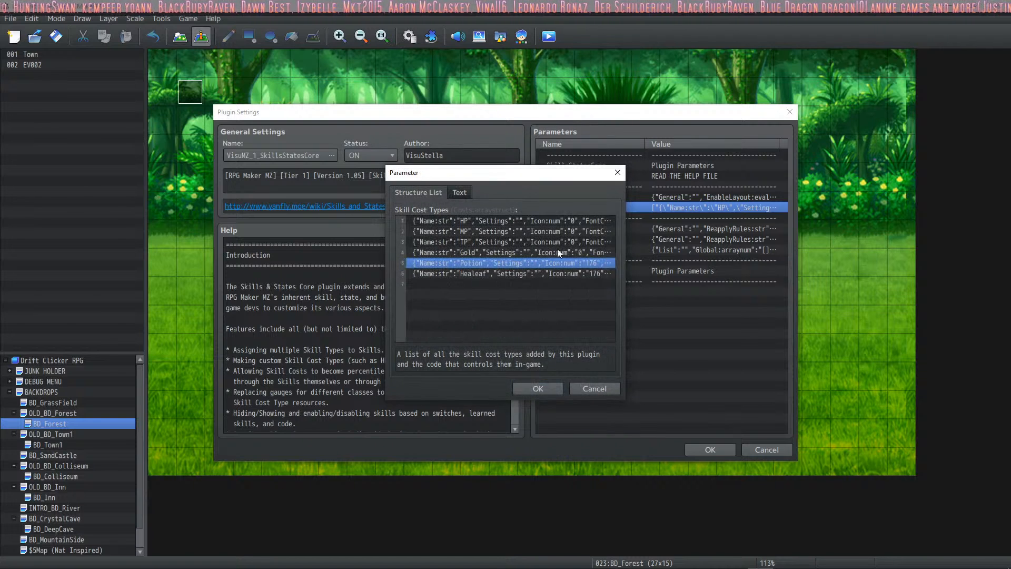
Open the Healeaf cost type as raw text and read through it for the cost notetag it matches
{"action": "double_click", "coordinate": [465, 275]}
{"action": "scroll", "coordinate": [508, 328], "scroll_direction": "down", "scroll_amount": 1}
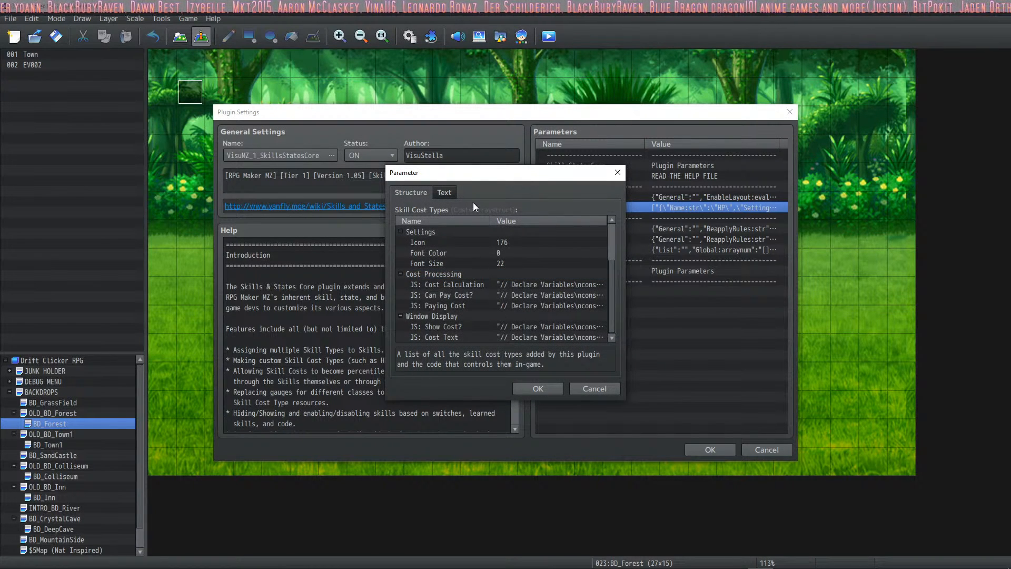
{"action": "left_click", "coordinate": [443, 192]}
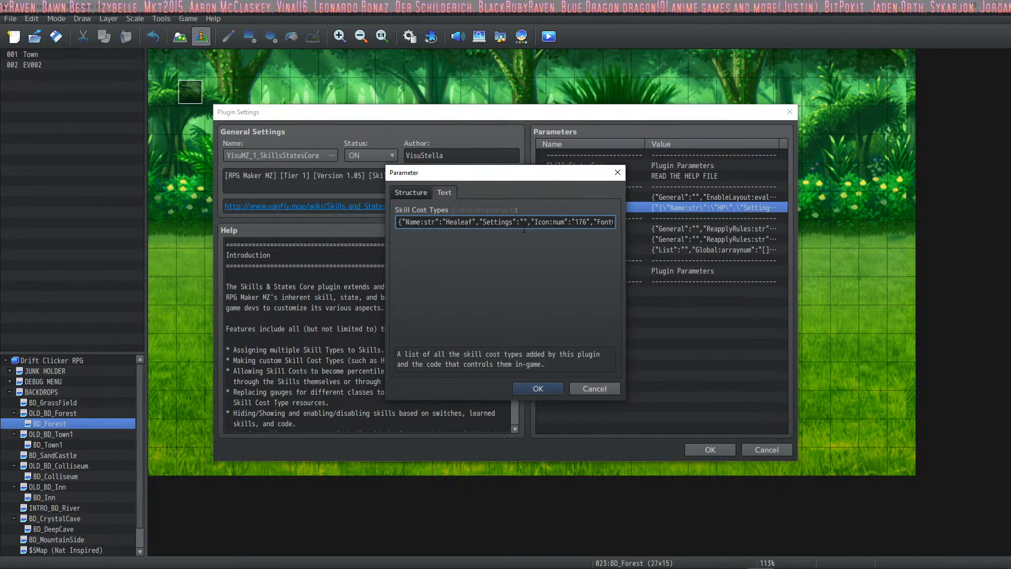
{"action": "left_click_drag", "start_coordinate": [568, 222], "coordinate": [618, 224]}
{"action": "left_click", "coordinate": [553, 224]}
{"action": "left_click", "coordinate": [546, 223]}
{"action": "left_click_drag", "start_coordinate": [546, 224], "coordinate": [635, 225]}
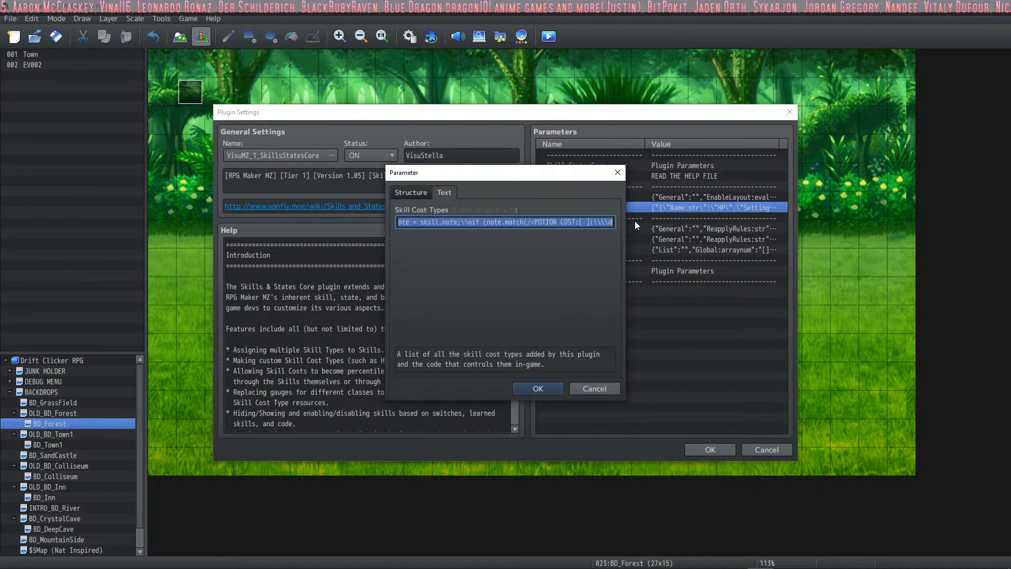
Look over the Healeaf cost type's structured settings and close the plugin settings and Plugin Manager
{"action": "left_click", "coordinate": [416, 192]}
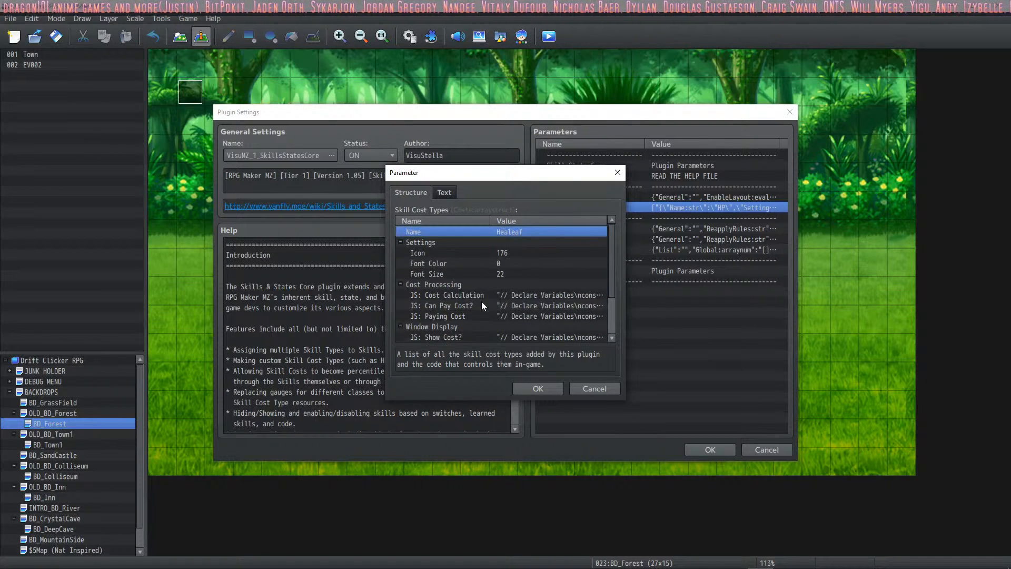
{"action": "scroll", "coordinate": [474, 273], "scroll_direction": "down", "scroll_amount": 1}
{"action": "scroll", "coordinate": [472, 272], "scroll_direction": "up", "scroll_amount": 1}
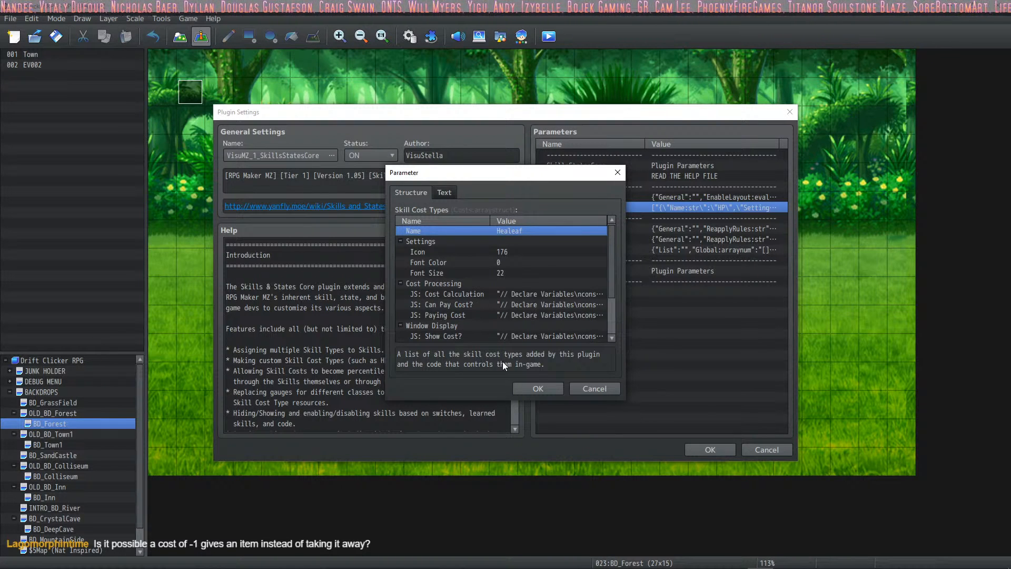
{"action": "left_click", "coordinate": [542, 388]}
{"action": "left_click", "coordinate": [540, 391]}
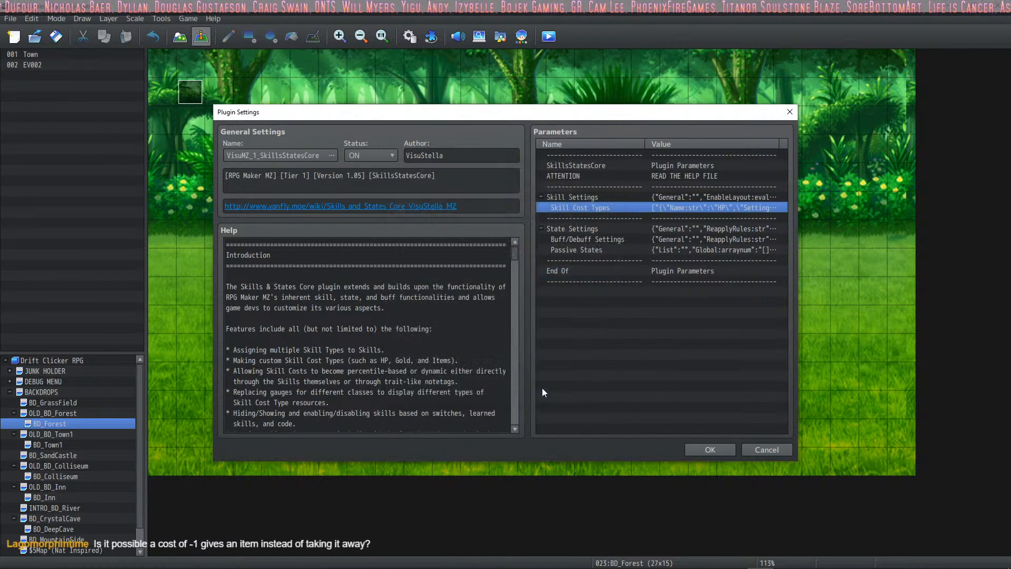
{"action": "left_click", "coordinate": [700, 449]}
{"action": "left_click", "coordinate": [580, 449]}
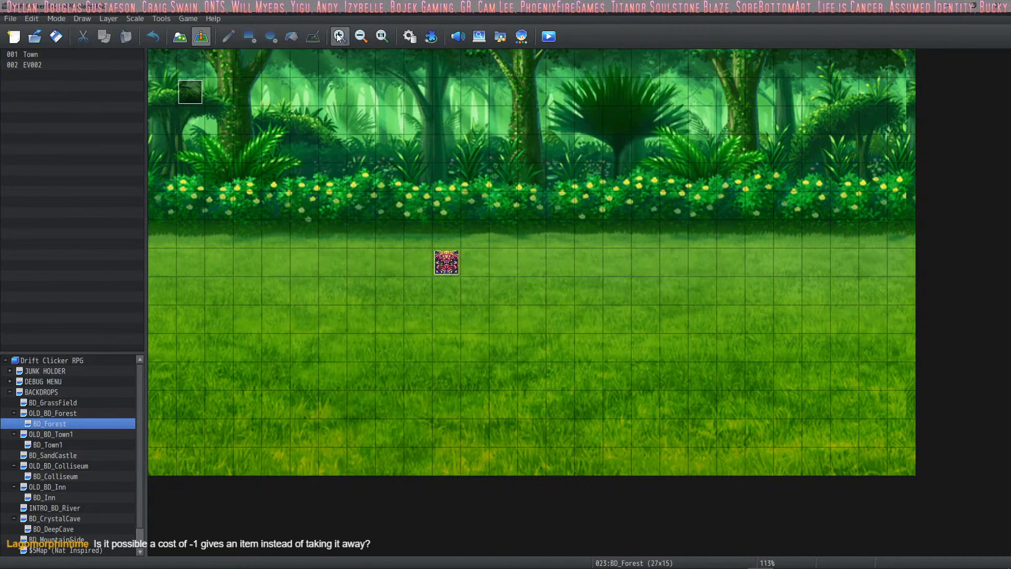
Change the Healeaf skill's notetag to <Healeaf Cost: 1> and apply the database change
{"action": "left_click", "coordinate": [410, 35]}
{"action": "left_click", "coordinate": [691, 356]}
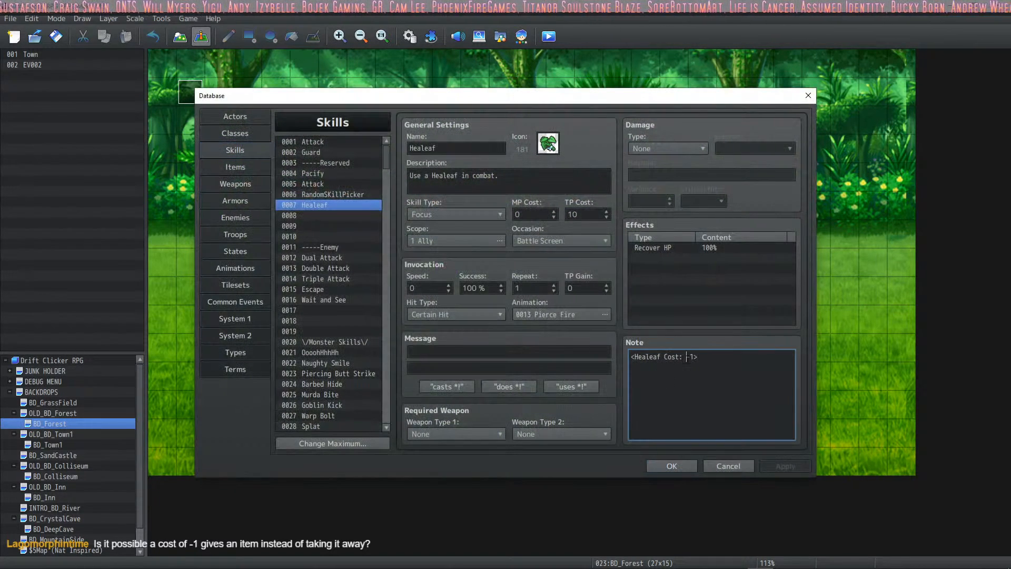
{"action": "key", "text": "BackSpace"}
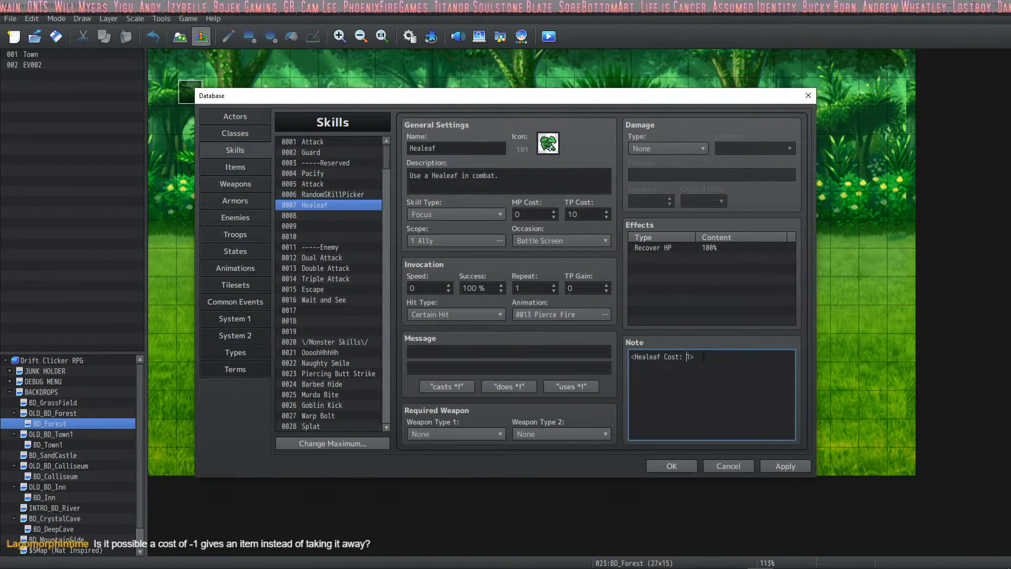
{"action": "left_click", "coordinate": [783, 466]}
{"action": "left_click", "coordinate": [683, 465]}
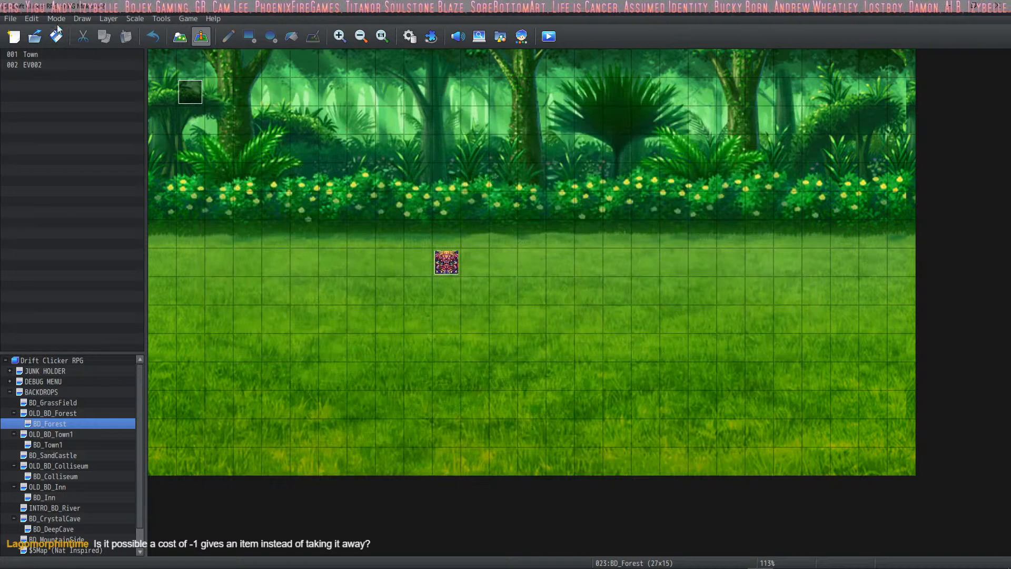
Playtest the game, guard in the forest battle to build TP, and bring up the Focus skill list
{"action": "left_click", "coordinate": [549, 37]}
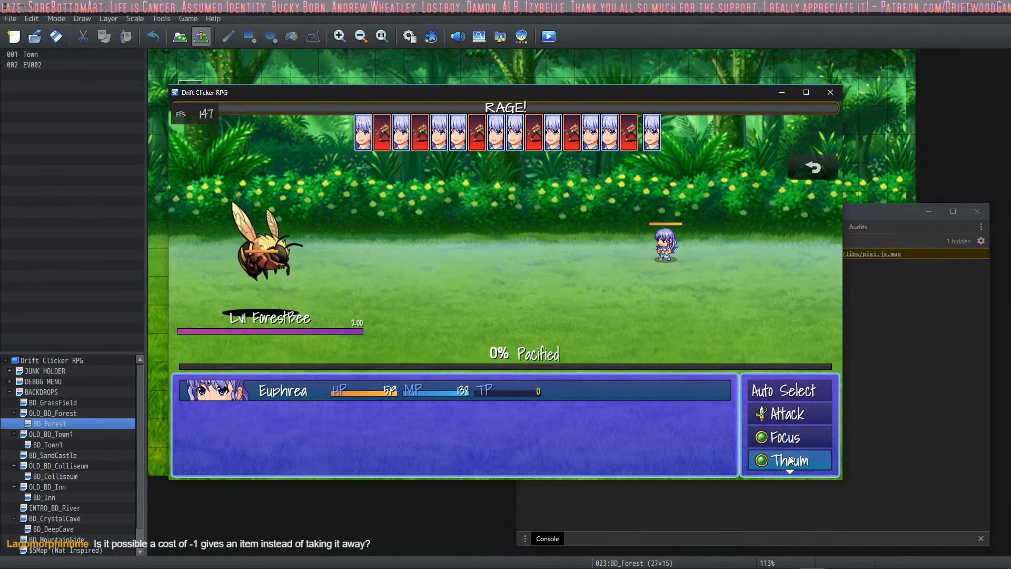
{"action": "scroll", "coordinate": [789, 456], "scroll_direction": "down", "scroll_amount": 1}
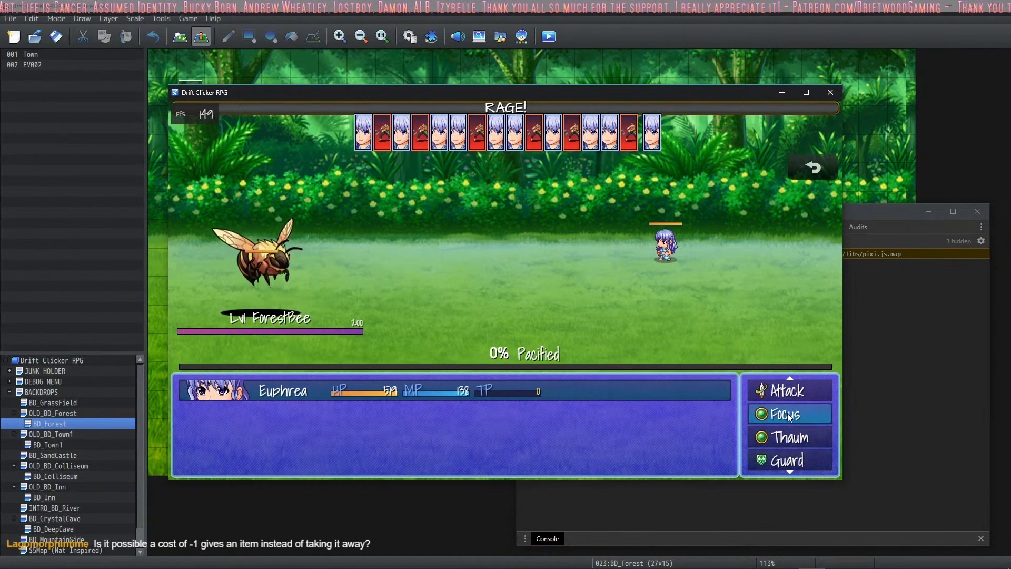
{"action": "left_click", "coordinate": [782, 412]}
{"action": "right_click", "coordinate": [549, 261]}
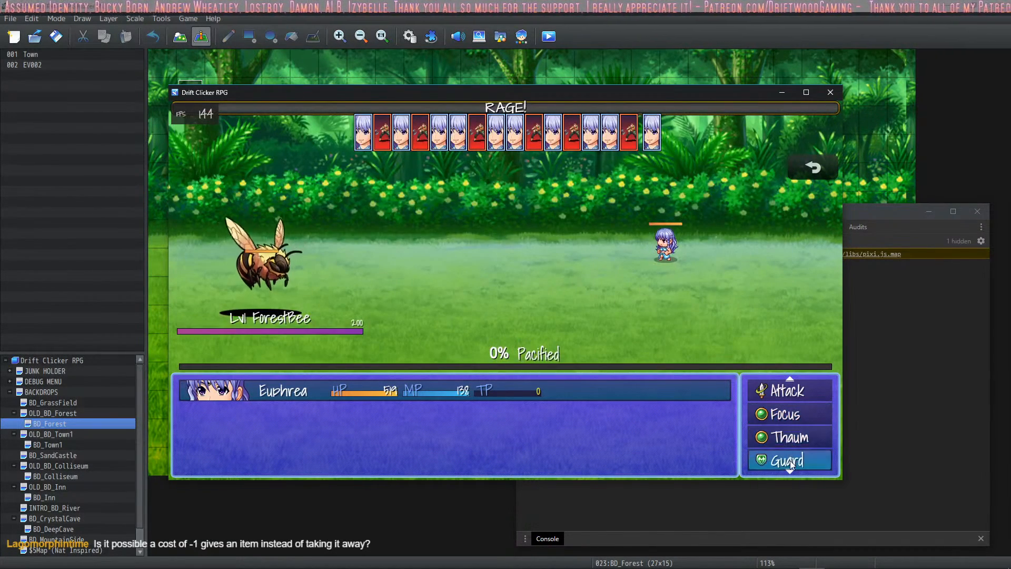
{"action": "left_click", "coordinate": [789, 460]}
{"action": "left_click", "coordinate": [774, 414]}
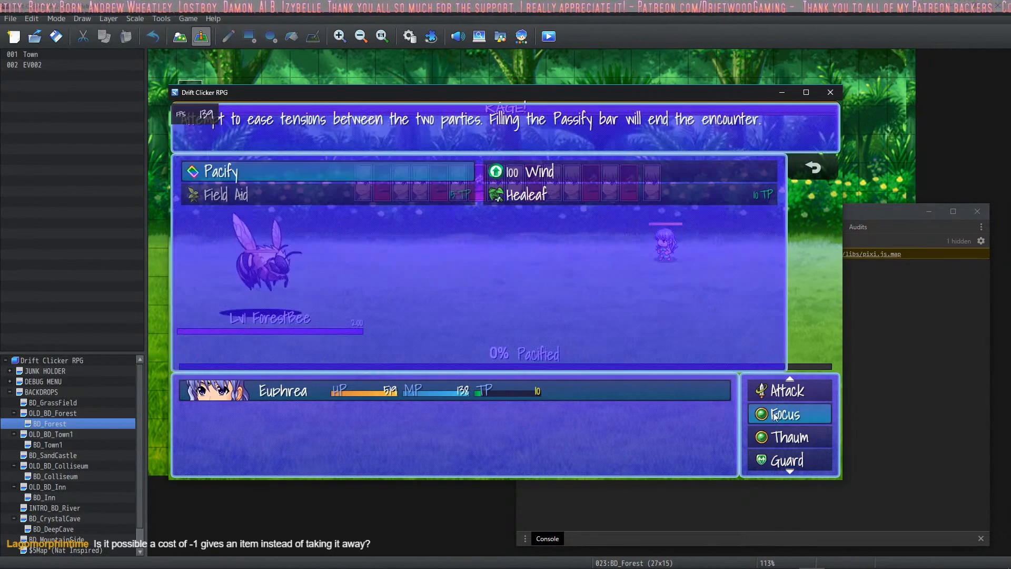
Cast Healeaf on the party's healer in the forest battle and check the skill again in the Focus list
{"action": "left_click", "coordinate": [527, 194]}
{"action": "left_click", "coordinate": [661, 251]}
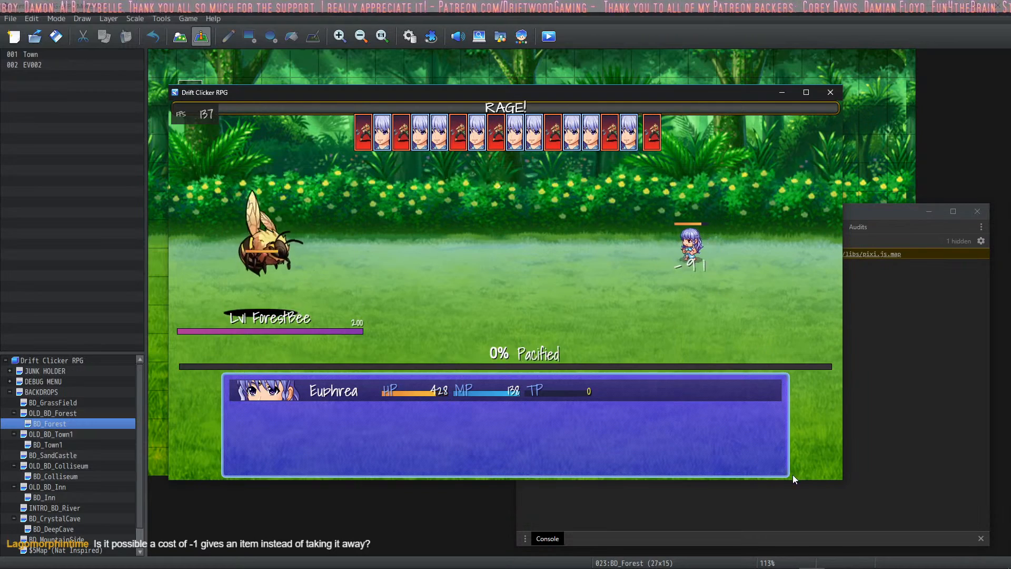
{"action": "left_click", "coordinate": [790, 437]}
{"action": "right_click", "coordinate": [630, 285]}
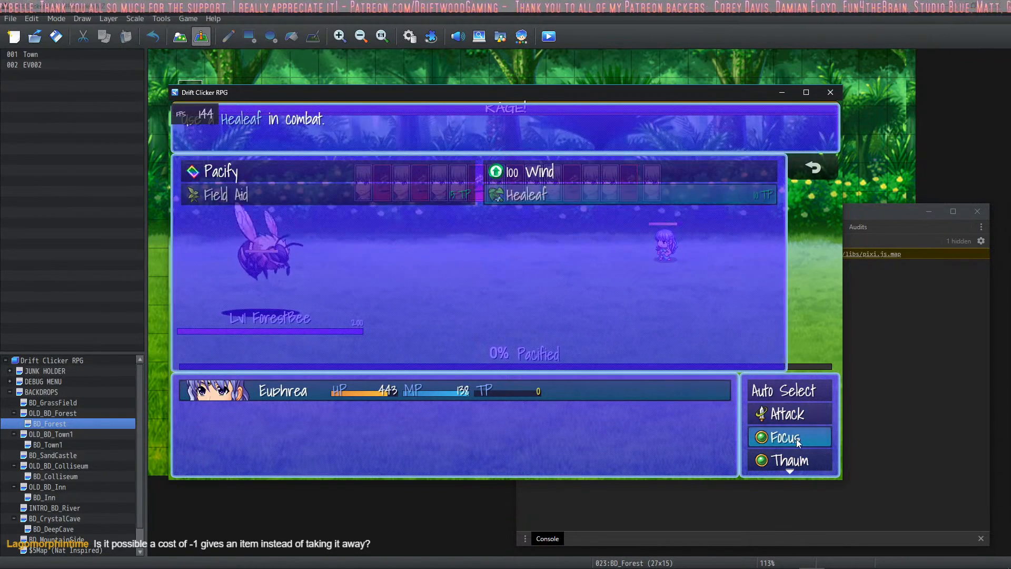
Guard to regain TP and cast Healeaf a second time from the Focus skill list
{"action": "scroll", "coordinate": [785, 443], "scroll_direction": "down", "scroll_amount": 3}
{"action": "left_click", "coordinate": [789, 414]}
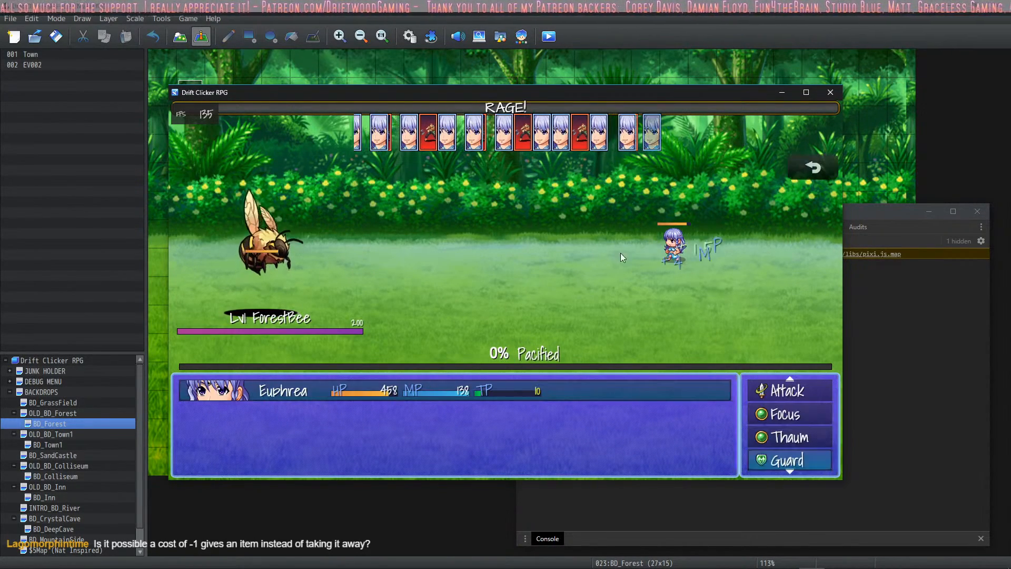
{"action": "double_click", "coordinate": [785, 414]}
{"action": "left_click", "coordinate": [561, 192]}
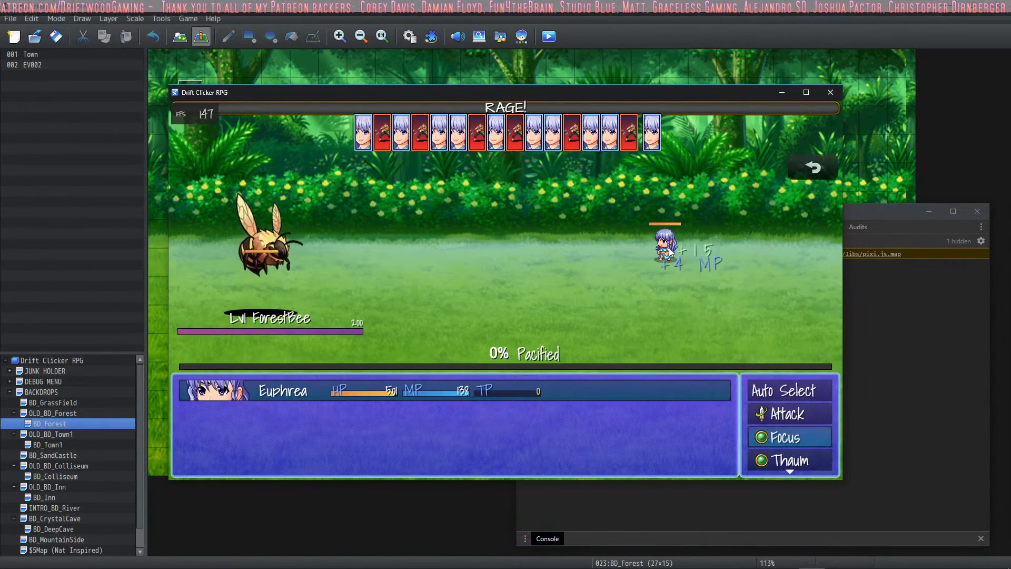
Finish off the ForestBee and leave the battle results
{"action": "key", "text": "Up"}
{"action": "key", "text": "Up"}
{"action": "key", "text": "Return"}
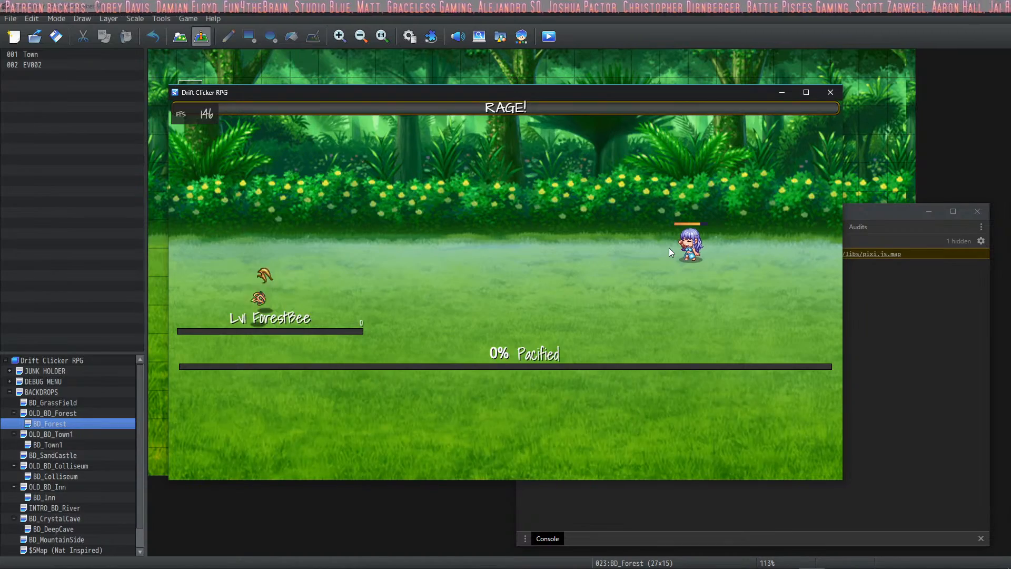
{"action": "key", "text": "Return"}
Check the Healeaf quantity in the Materials category of the party's inventory and end the playtest
{"action": "key", "text": "x"}
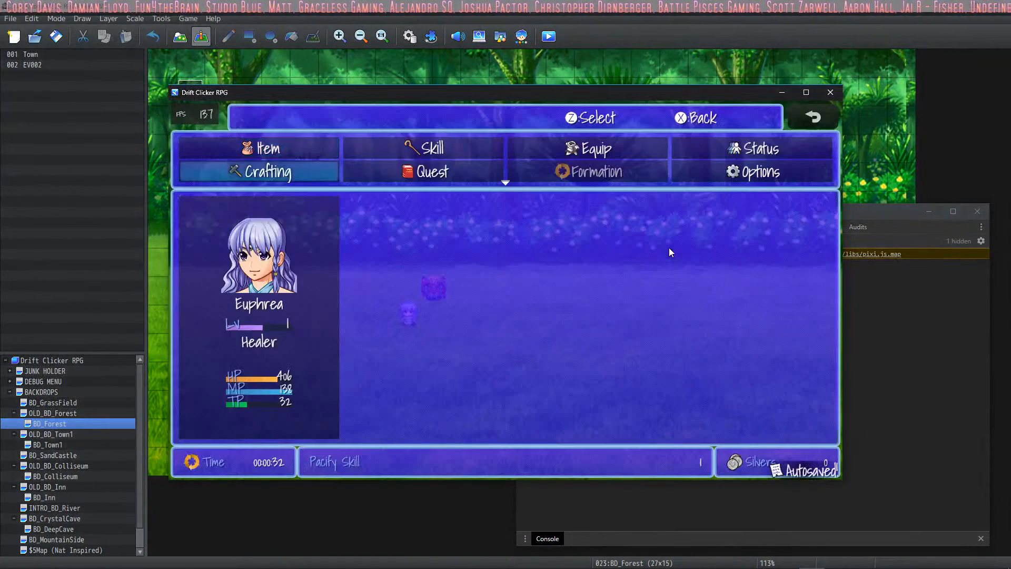
{"action": "key", "text": "z"}
{"action": "key", "text": "Right"}
{"action": "key", "text": "Right"}
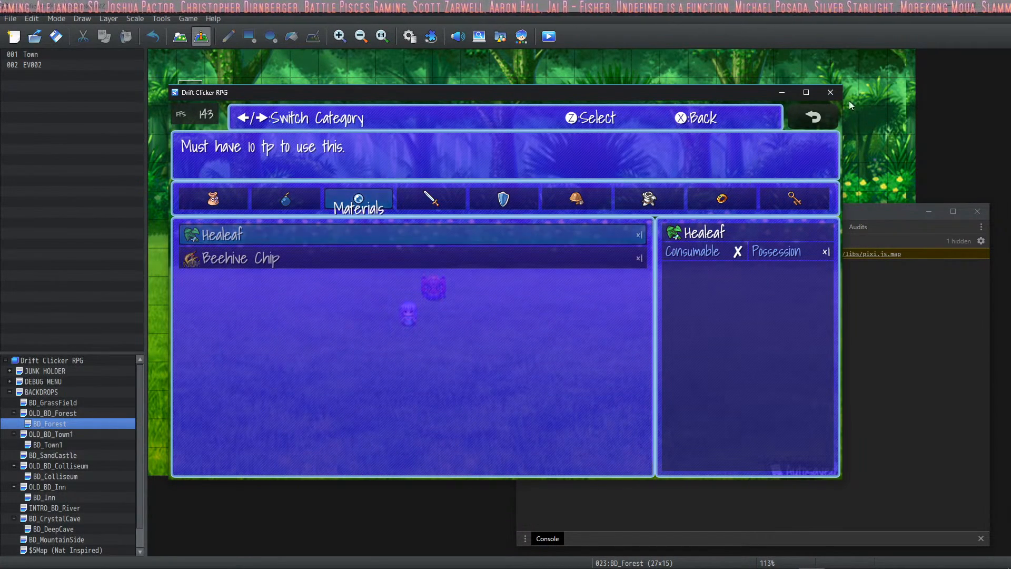
{"action": "left_click", "coordinate": [830, 92]}
Open the Healeaf skill in the database and bring up the SkillsStatesCore plugin help from its notetag
{"action": "left_click", "coordinate": [409, 37]}
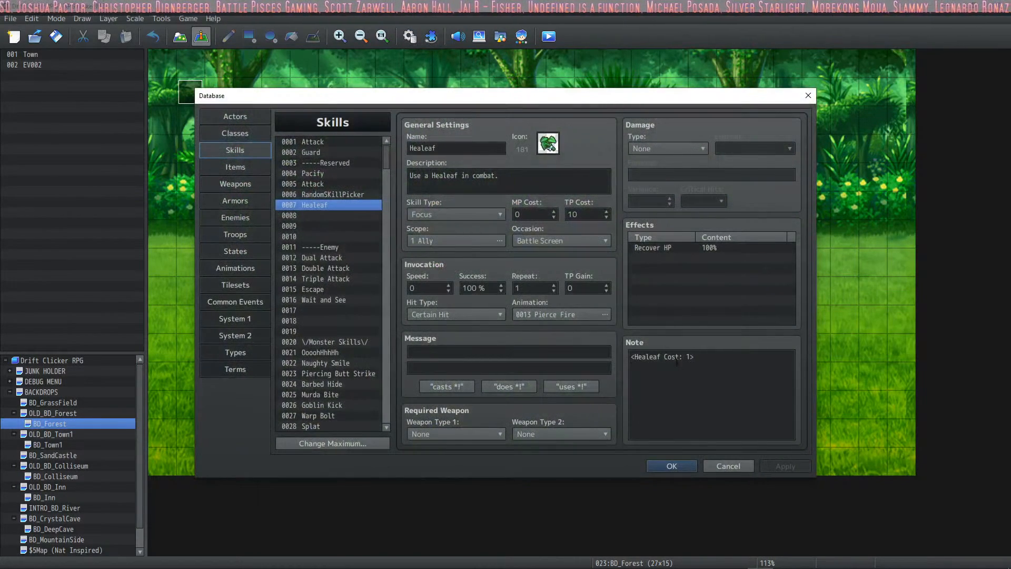
{"action": "left_click", "coordinate": [734, 365]}
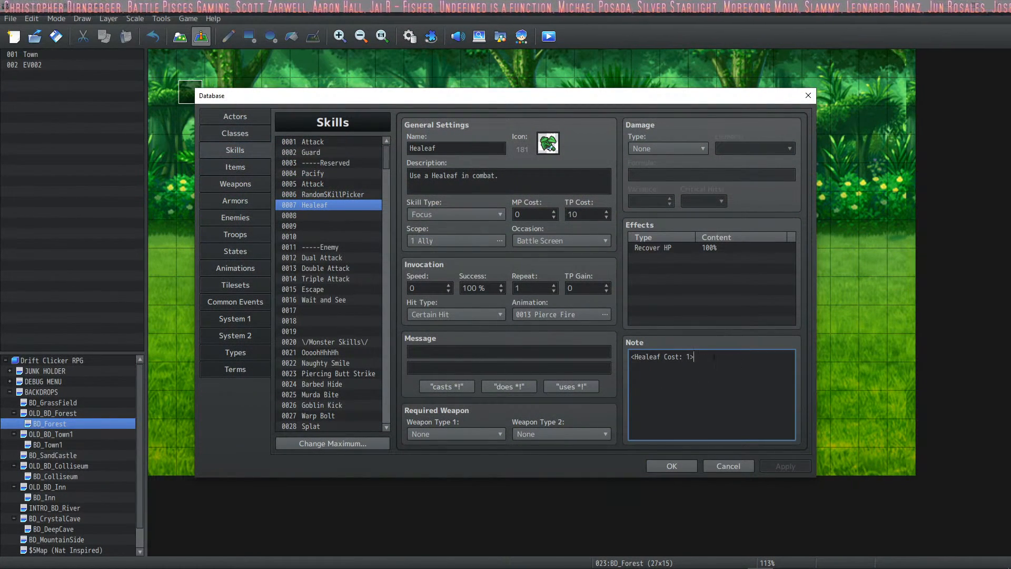
{"action": "left_click_drag", "start_coordinate": [713, 357], "coordinate": [624, 354]}
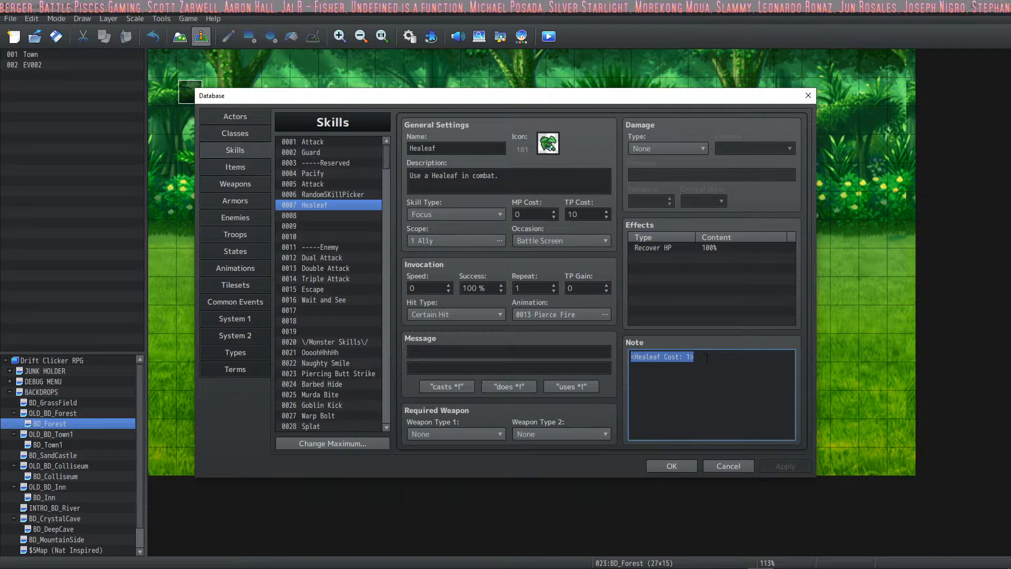
{"action": "left_click", "coordinate": [707, 357]}
{"action": "right_click", "coordinate": [707, 357]}
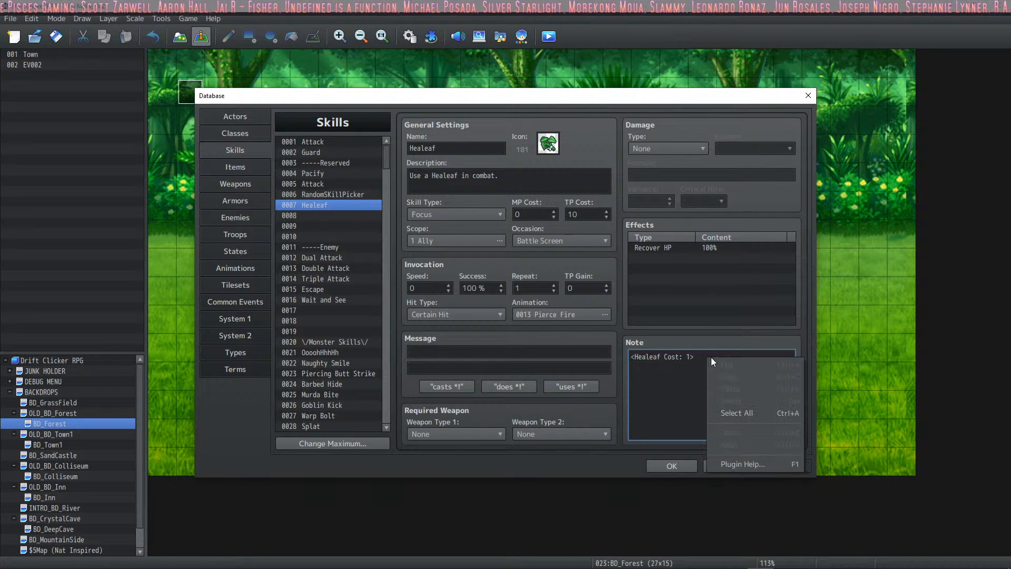
{"action": "left_click", "coordinate": [741, 459]}
{"action": "left_click_drag", "start_coordinate": [535, 179], "coordinate": [604, 117]}
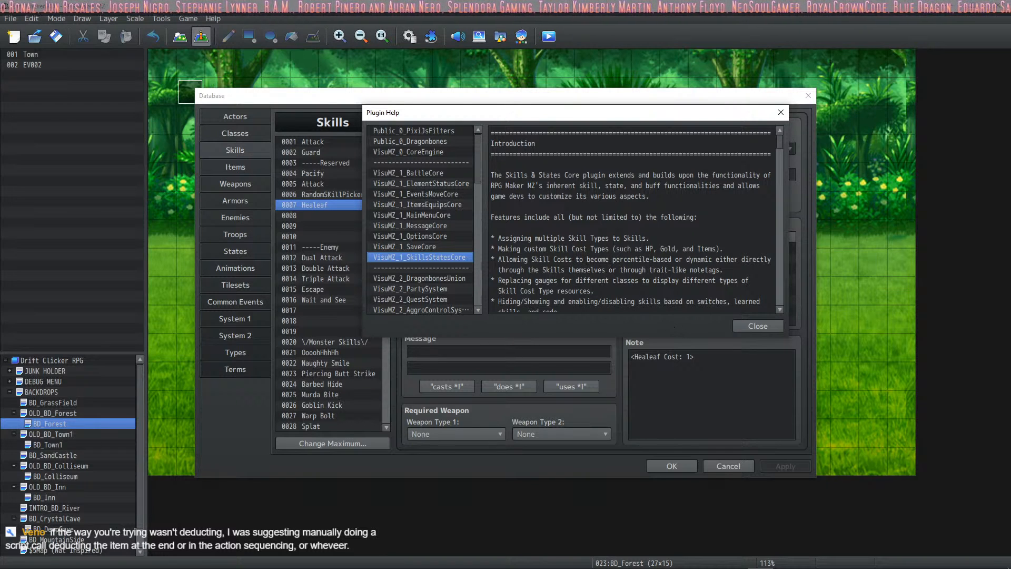
{"action": "left_click_drag", "start_coordinate": [631, 120], "coordinate": [578, 104]}
Read the SkillsStatesCore help from the feature list through the general skill notetags, and close it
{"action": "scroll", "coordinate": [702, 197], "scroll_direction": "down", "scroll_amount": 10}
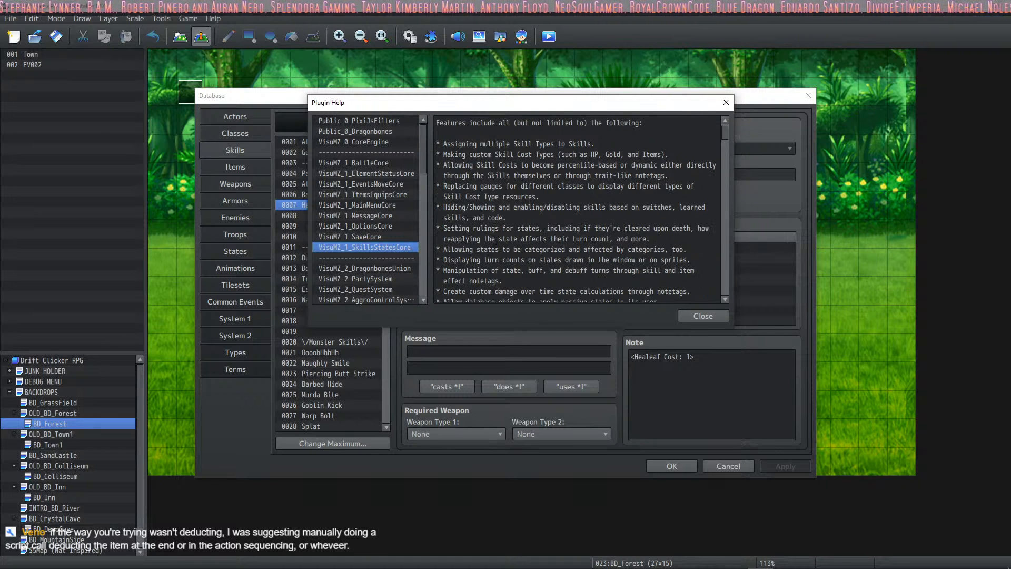
{"action": "scroll", "coordinate": [703, 197], "scroll_direction": "down", "scroll_amount": 5}
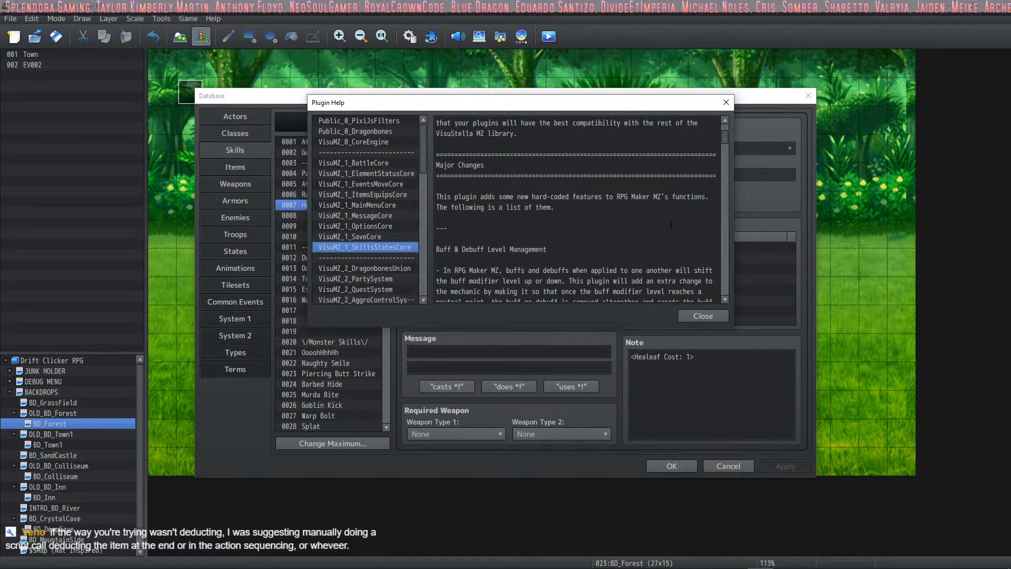
{"action": "scroll", "coordinate": [613, 231], "scroll_direction": "down", "scroll_amount": 10}
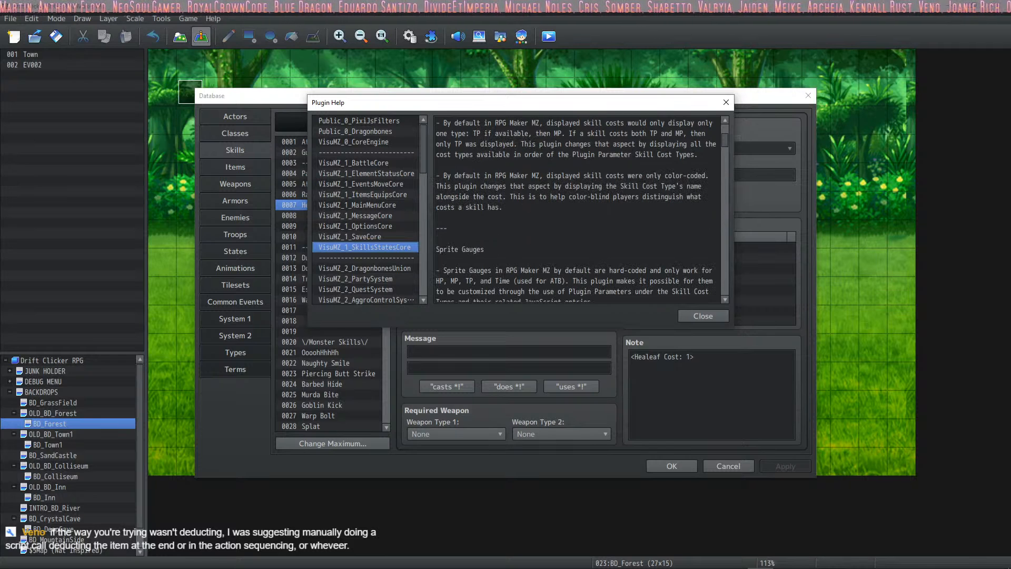
{"action": "left_click", "coordinate": [611, 225]}
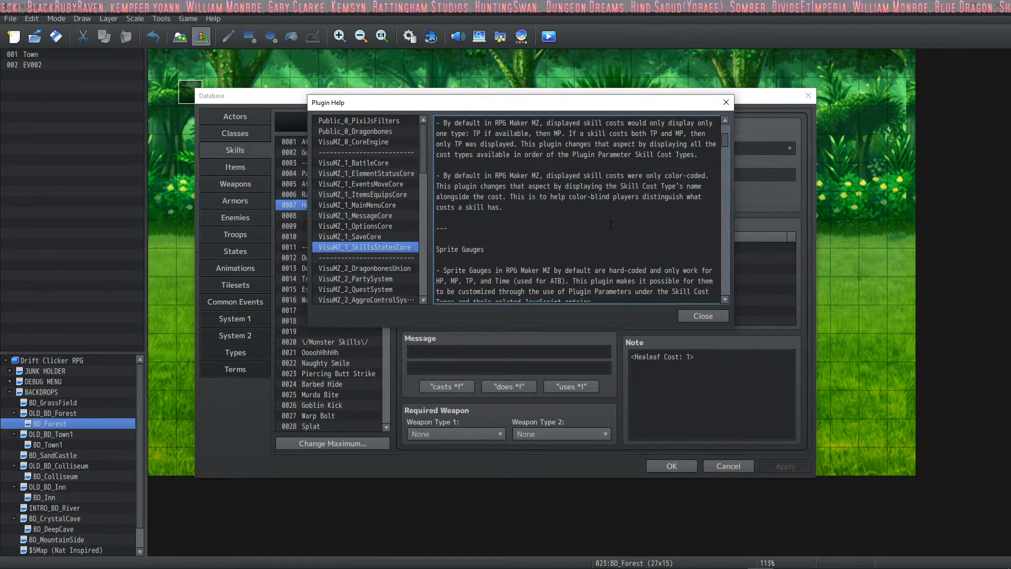
{"action": "scroll", "coordinate": [600, 261], "scroll_direction": "down", "scroll_amount": 10}
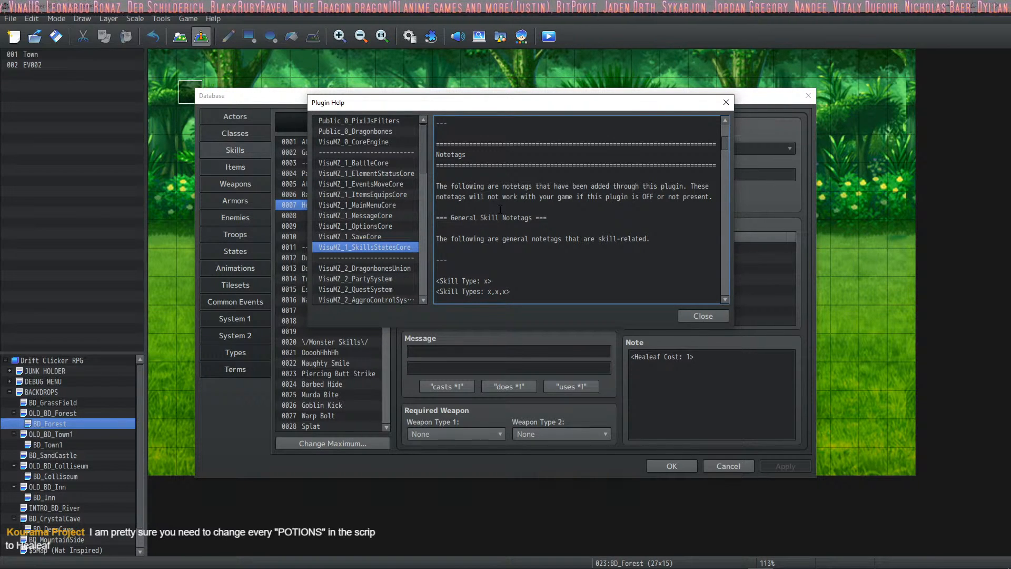
{"action": "scroll", "coordinate": [501, 212], "scroll_direction": "down", "scroll_amount": 1}
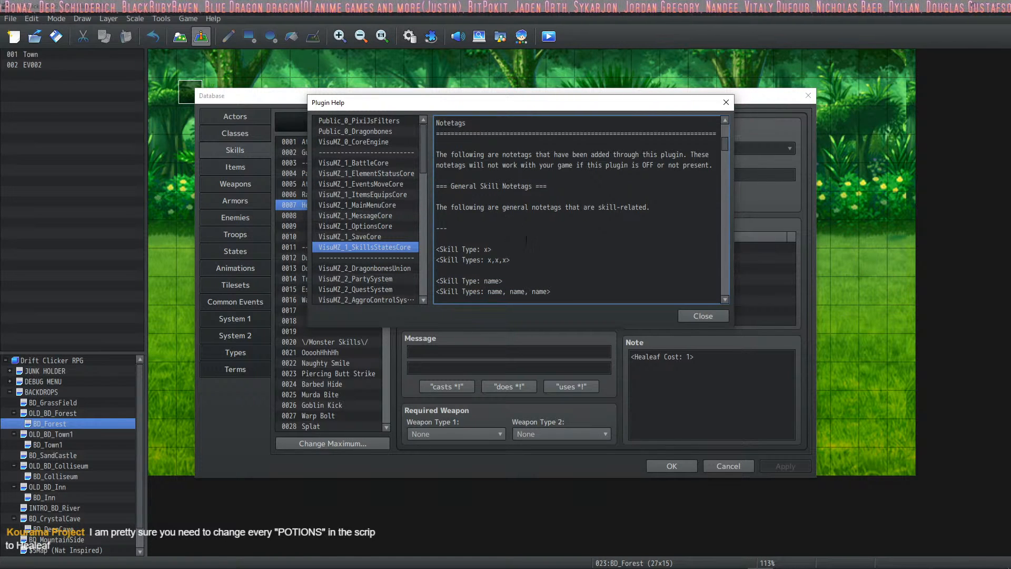
{"action": "scroll", "coordinate": [526, 240], "scroll_direction": "down", "scroll_amount": 4}
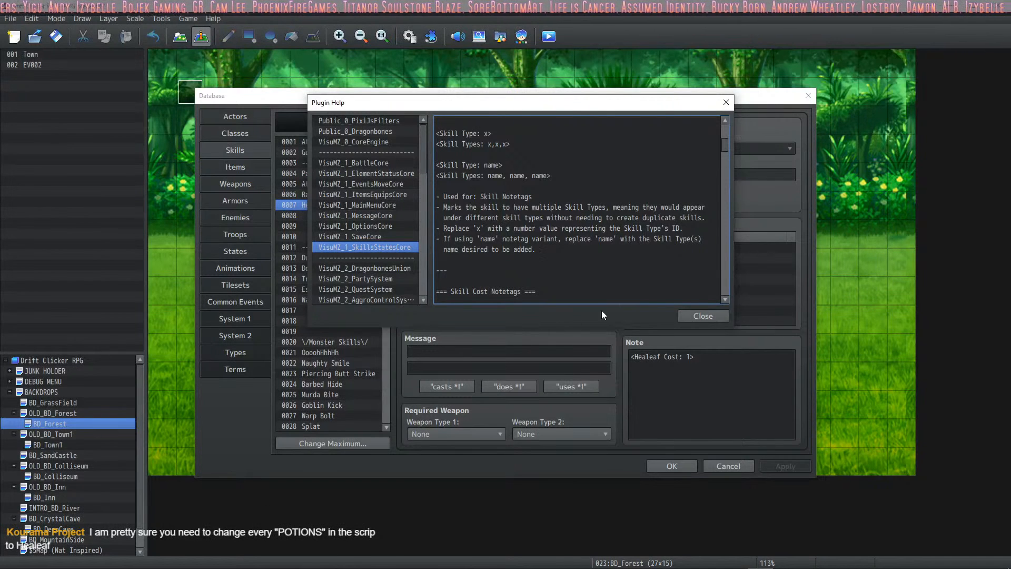
{"action": "left_click", "coordinate": [699, 314]}
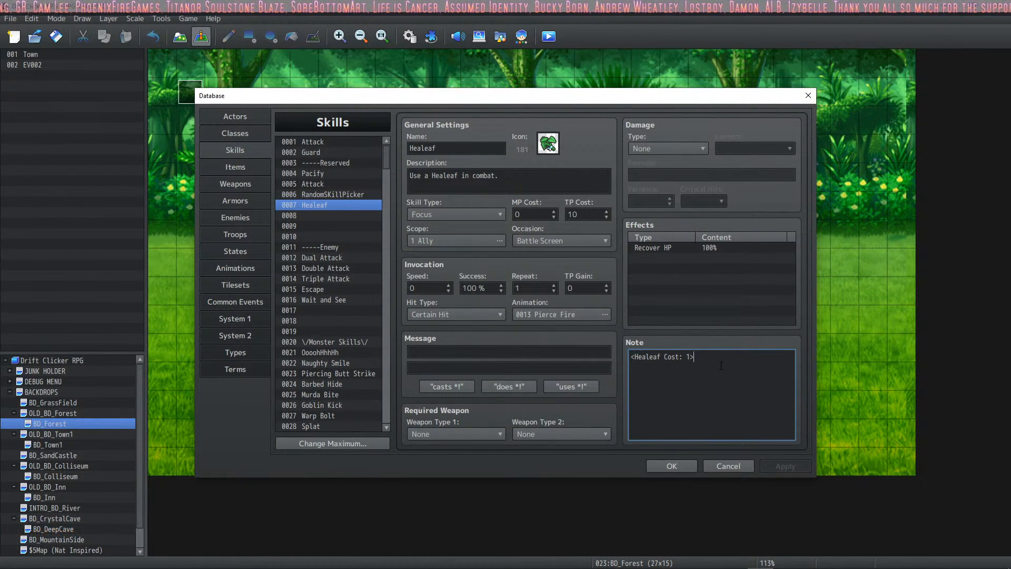
Reopen the SkillsStatesCore help, find the Skill Cost Notetags section, and compare it with the Healeaf skill's notetag
{"action": "right_click", "coordinate": [720, 365]}
{"action": "left_click", "coordinate": [736, 470]}
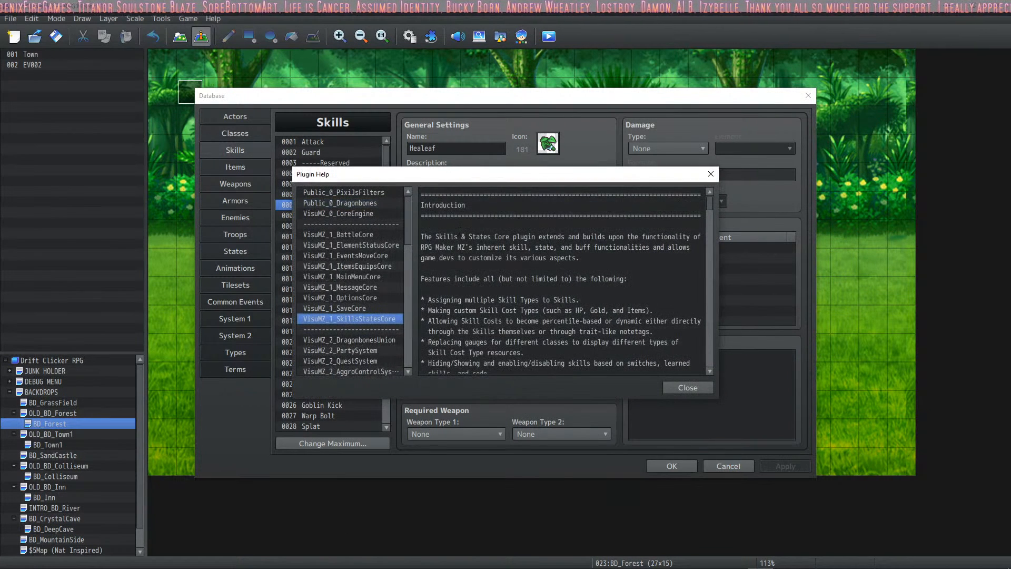
{"action": "scroll", "coordinate": [583, 243], "scroll_direction": "down", "scroll_amount": 5}
{"action": "scroll", "coordinate": [582, 243], "scroll_direction": "down", "scroll_amount": 4}
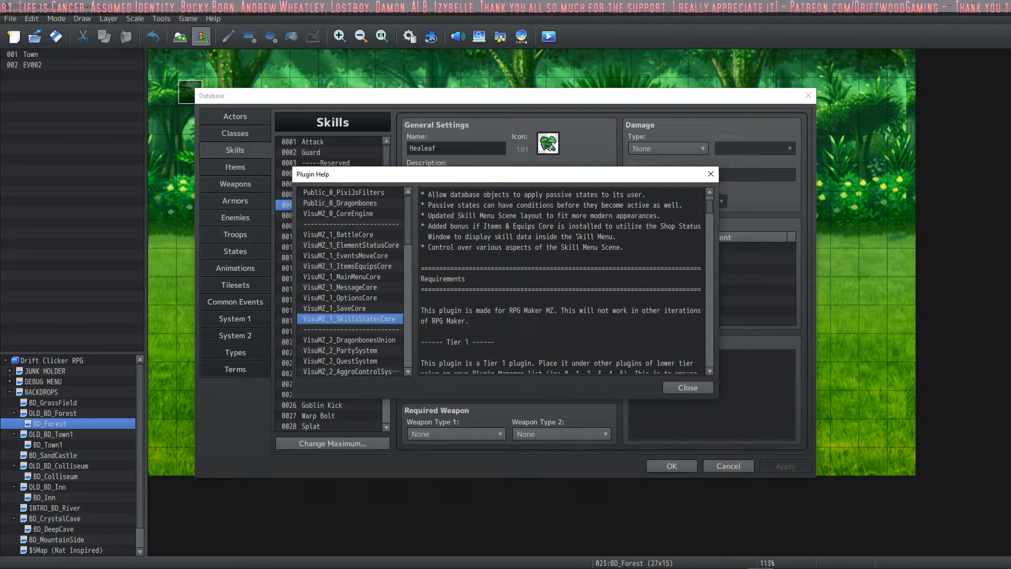
{"action": "scroll", "coordinate": [576, 238], "scroll_direction": "down", "scroll_amount": 7}
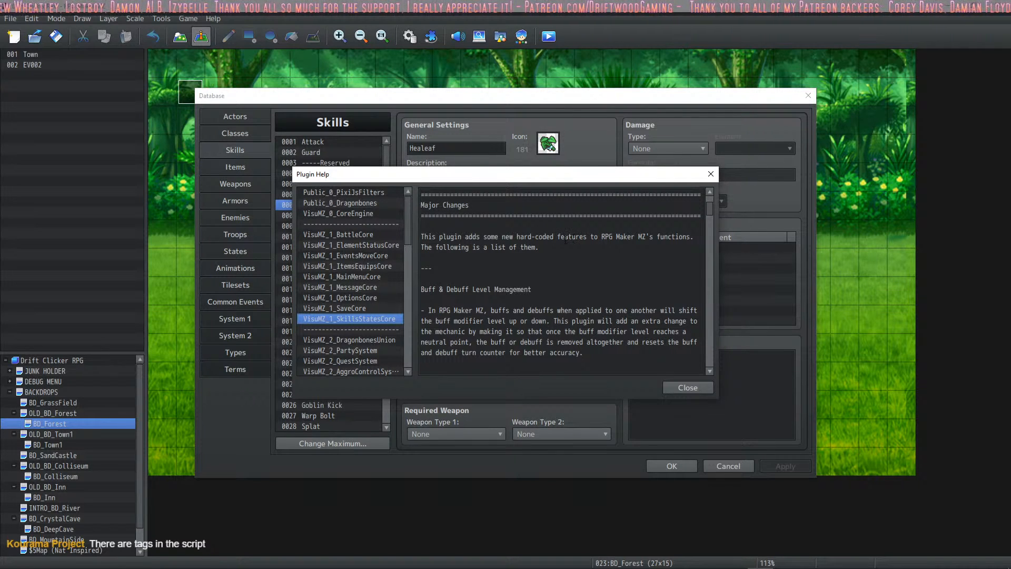
{"action": "scroll", "coordinate": [567, 238], "scroll_direction": "down", "scroll_amount": 1}
{"action": "scroll", "coordinate": [564, 240], "scroll_direction": "down", "scroll_amount": 12}
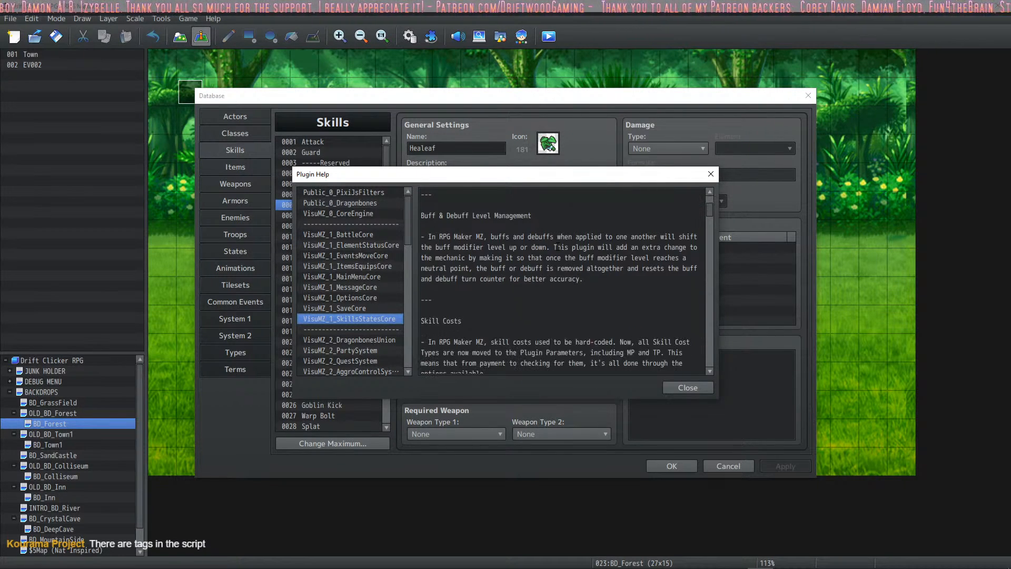
{"action": "scroll", "coordinate": [560, 247], "scroll_direction": "down", "scroll_amount": 5}
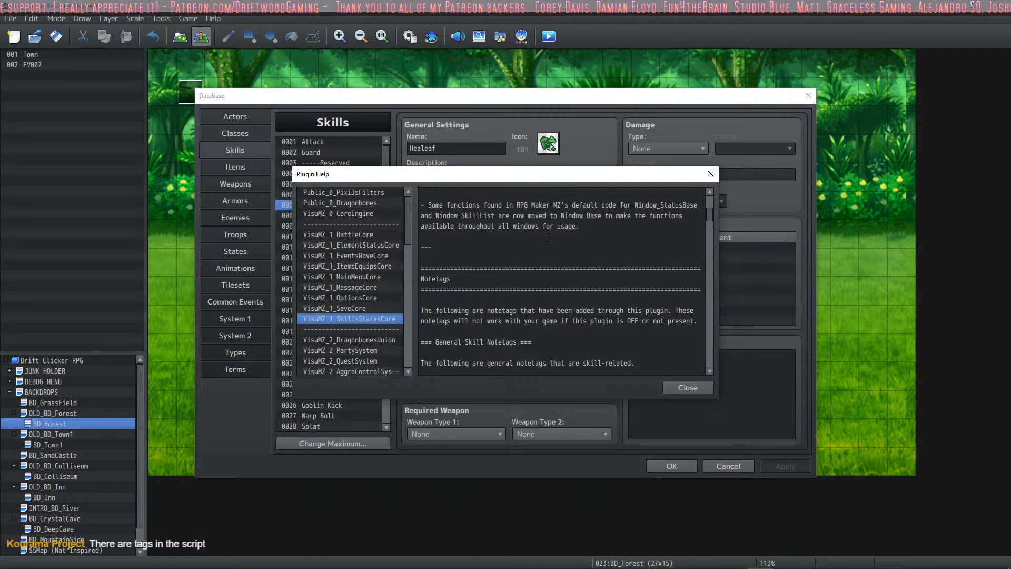
{"action": "scroll", "coordinate": [545, 237], "scroll_direction": "down", "scroll_amount": 2}
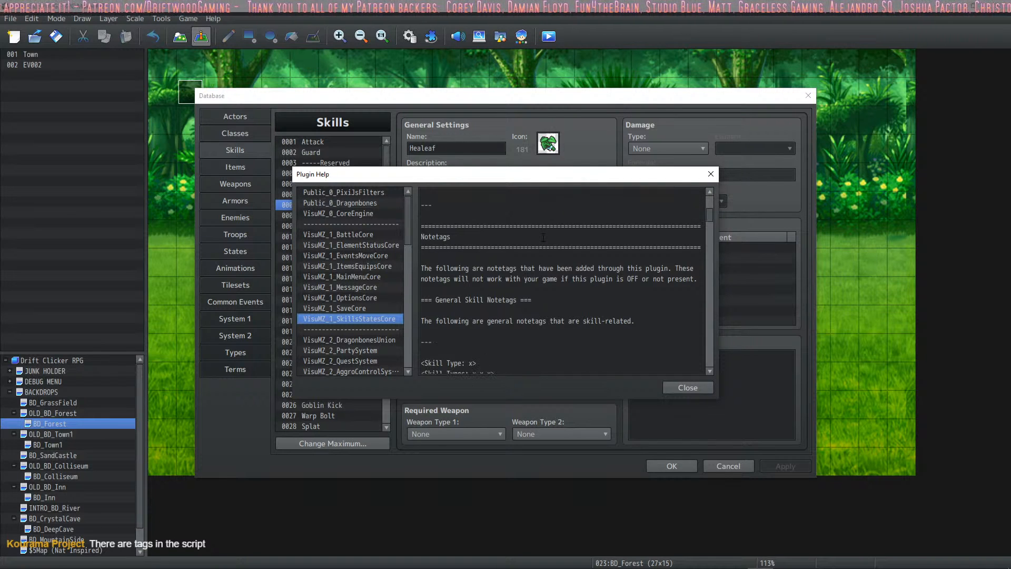
{"action": "scroll", "coordinate": [543, 237], "scroll_direction": "down", "scroll_amount": 6}
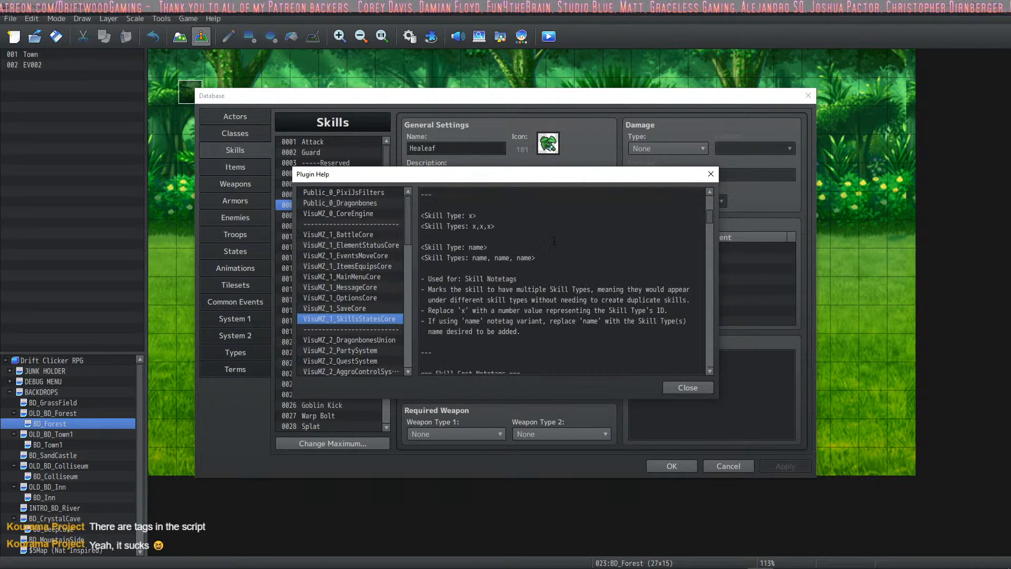
{"action": "scroll", "coordinate": [493, 237], "scroll_direction": "down", "scroll_amount": 3}
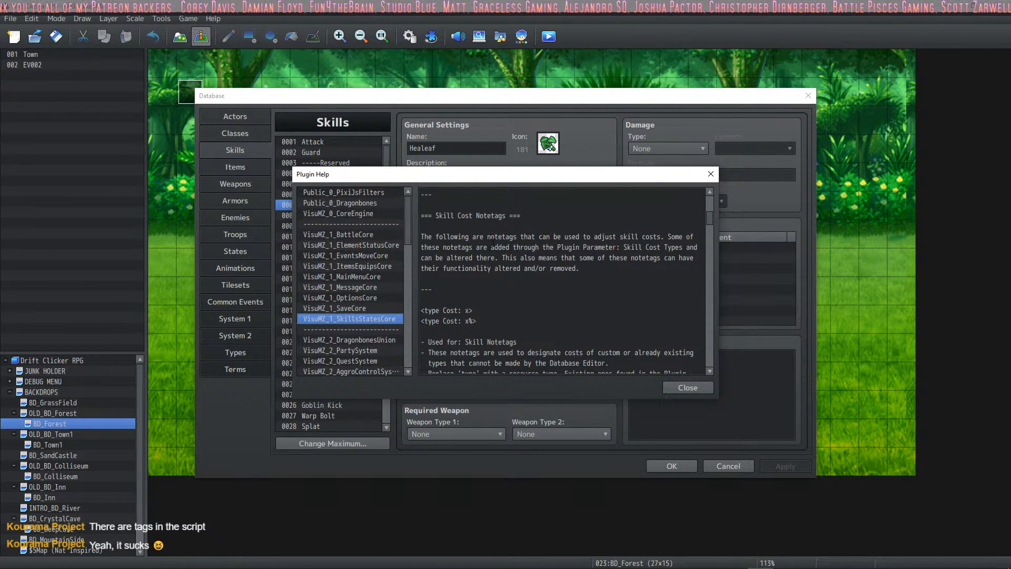
{"action": "left_click_drag", "start_coordinate": [601, 174], "coordinate": [640, 102]}
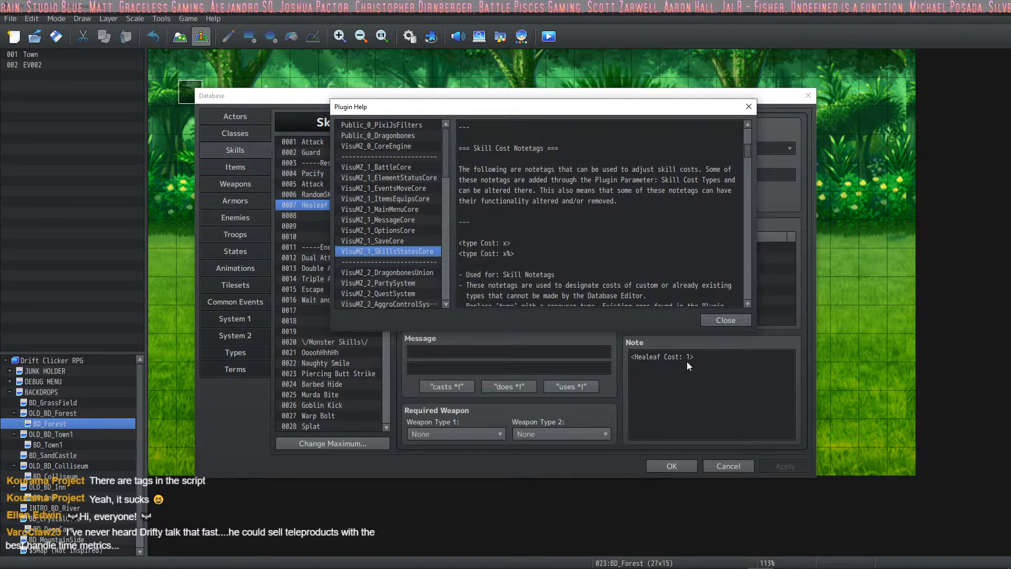
Examine the <type Cost: x> notetag's explanation, highlighting its type placeholder and the note on adding more resource types
{"action": "left_click", "coordinate": [593, 258]}
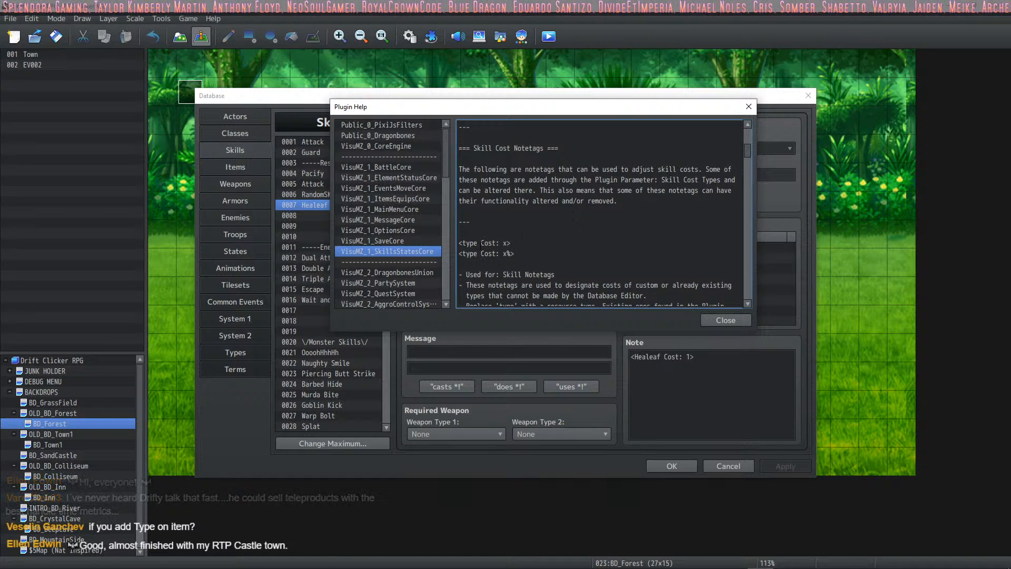
{"action": "left_click_drag", "start_coordinate": [477, 243], "coordinate": [462, 242]}
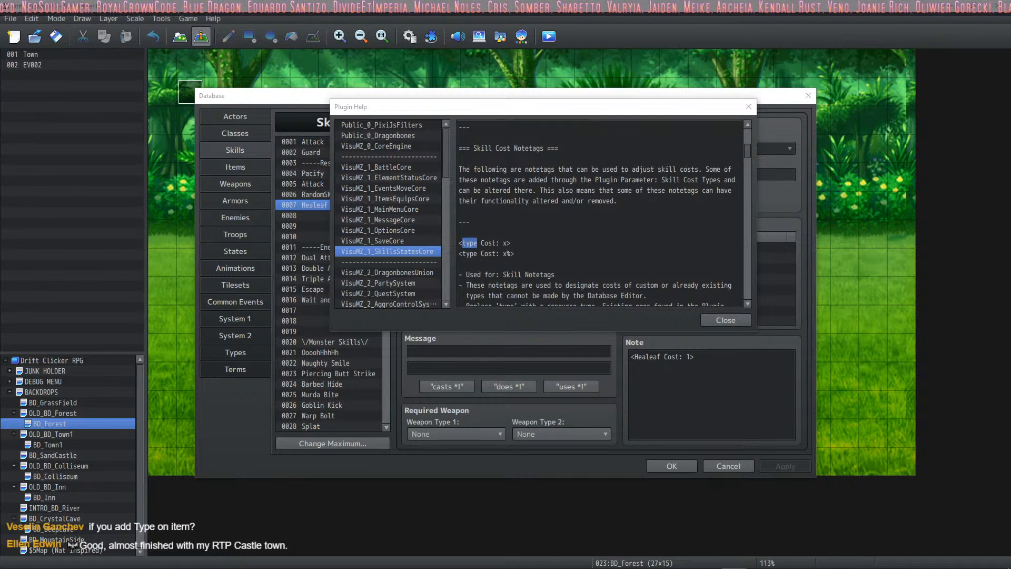
{"action": "left_click", "coordinate": [485, 243]}
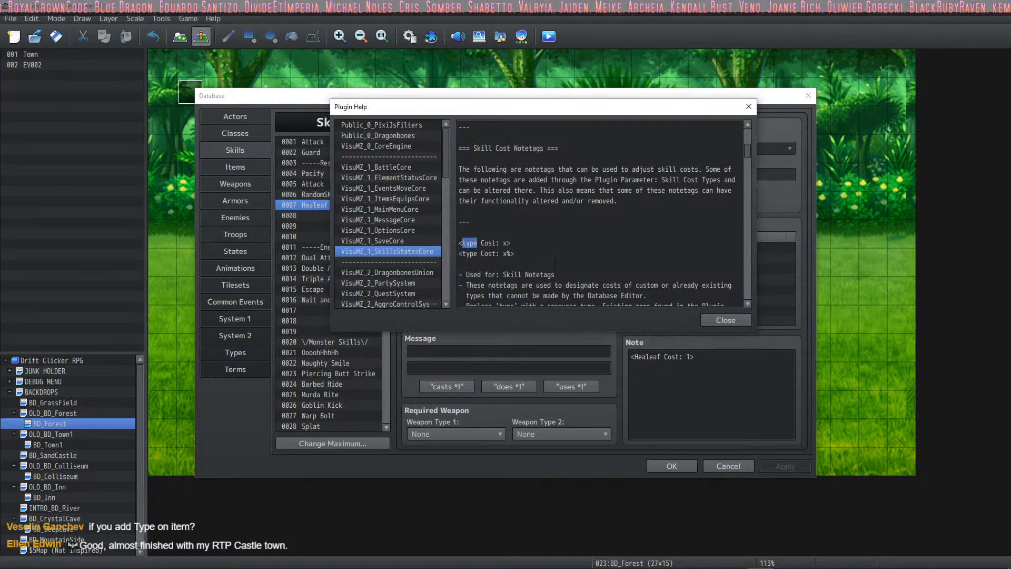
{"action": "left_click_drag", "start_coordinate": [478, 244], "coordinate": [470, 244]}
{"action": "scroll", "coordinate": [569, 239], "scroll_direction": "down", "scroll_amount": 4}
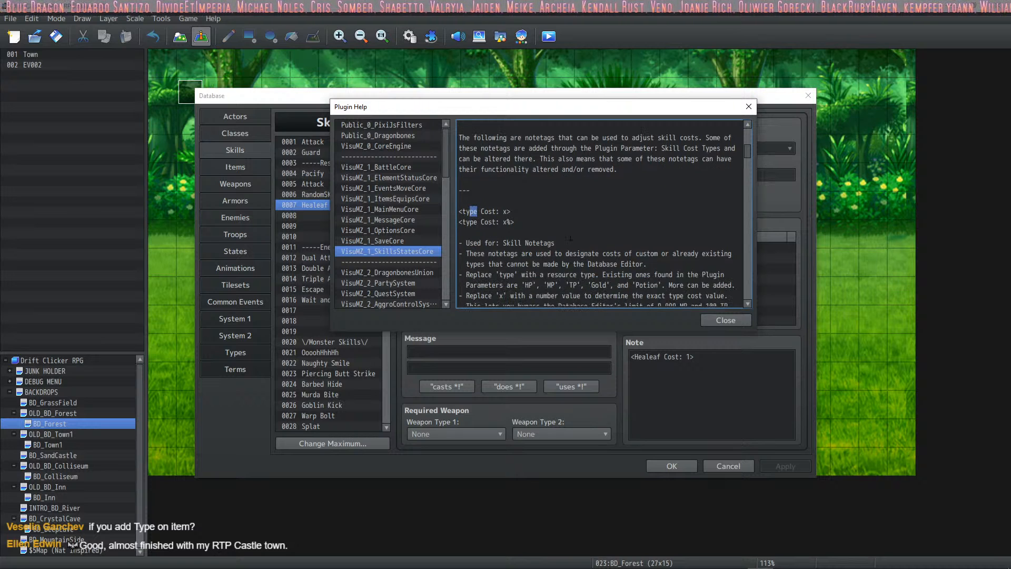
{"action": "scroll", "coordinate": [559, 228], "scroll_direction": "down", "scroll_amount": 2}
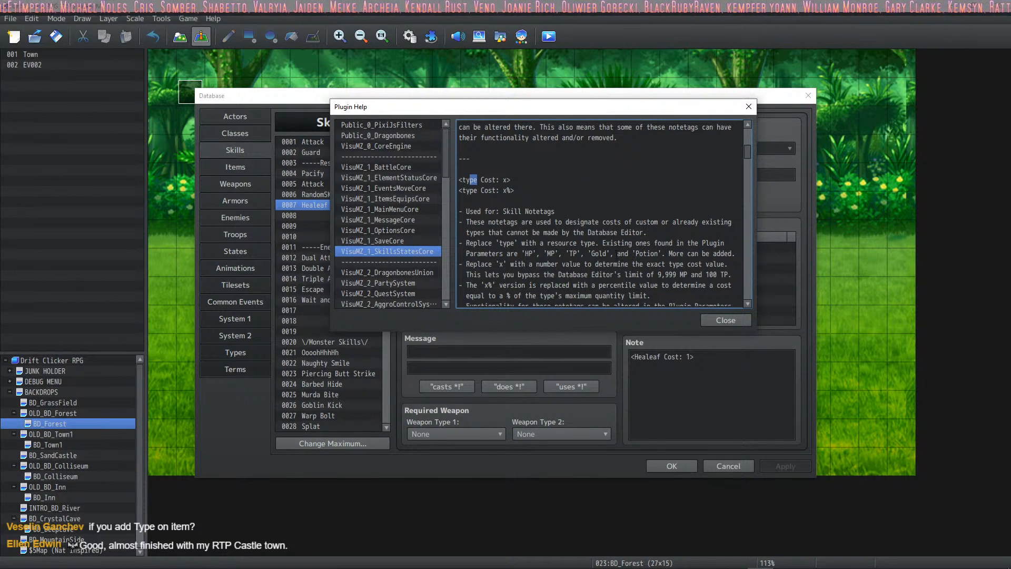
{"action": "left_click_drag", "start_coordinate": [674, 253], "coordinate": [732, 255]}
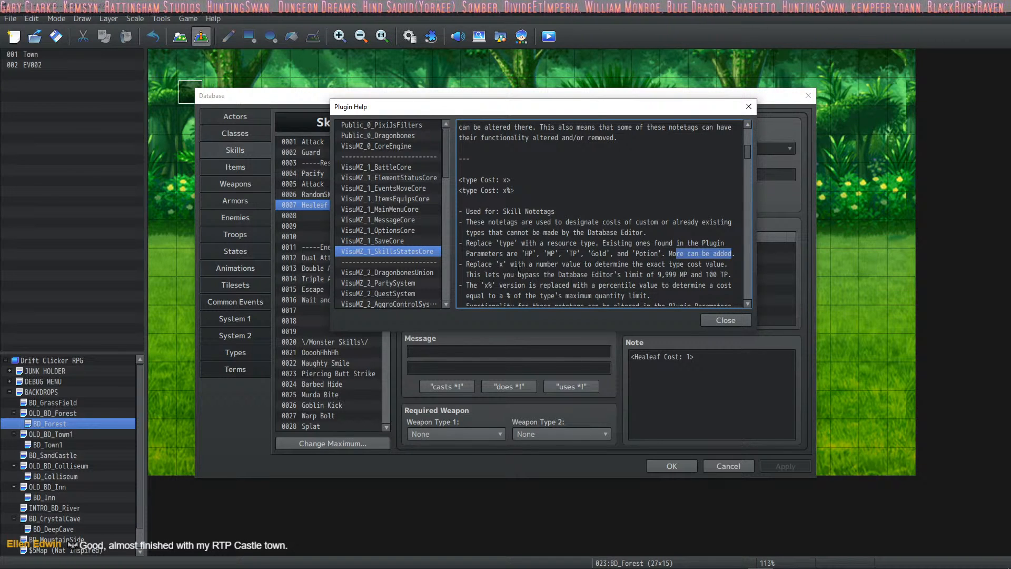
Examine the existing resource types, the <type Cost: x> examples and the Cost Max/Min notetags in the SkillsStatesCore help, and close it
{"action": "scroll", "coordinate": [544, 244], "scroll_direction": "down", "scroll_amount": 1}
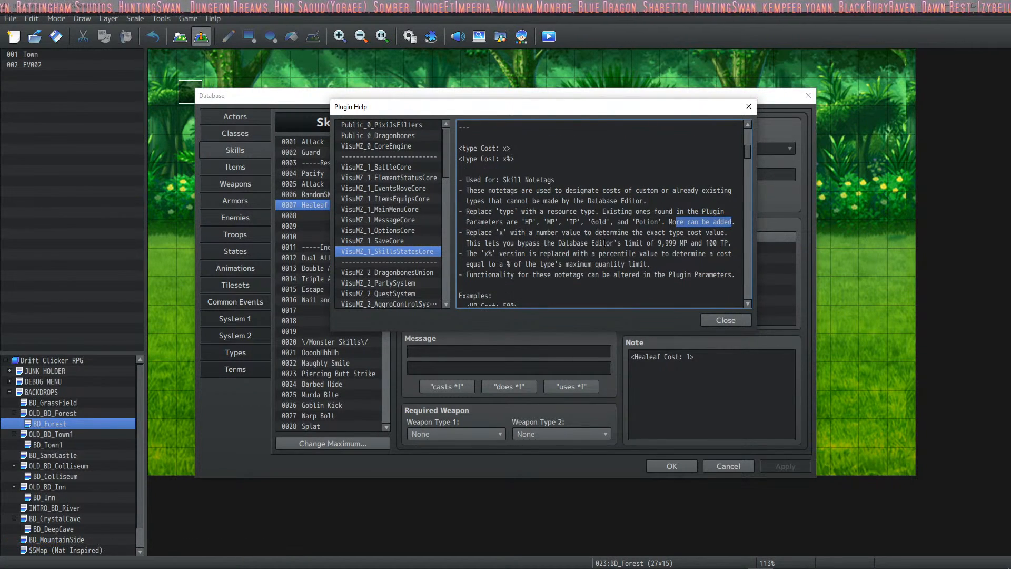
{"action": "left_click_drag", "start_coordinate": [518, 222], "coordinate": [584, 221]}
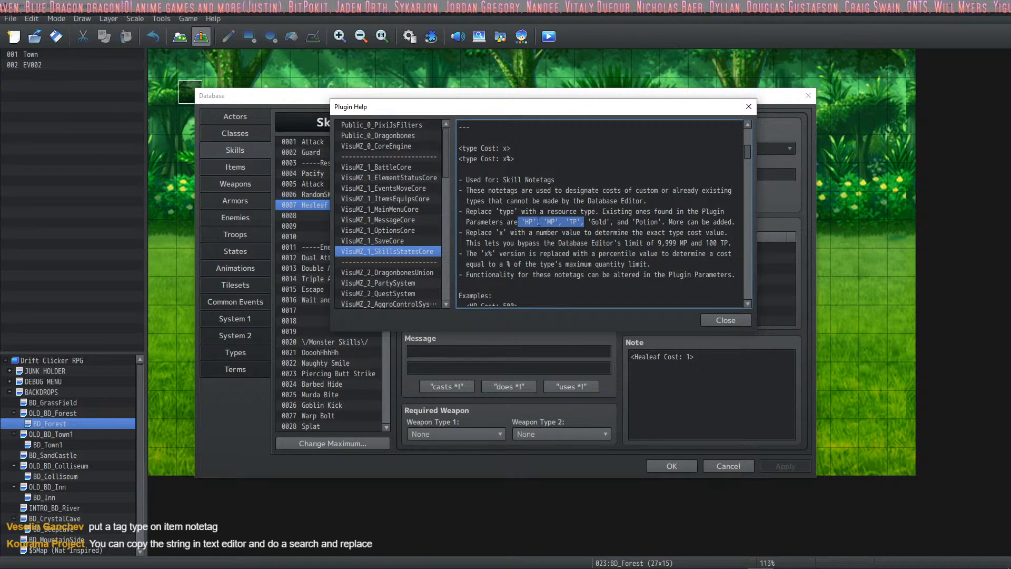
{"action": "left_click", "coordinate": [527, 192]}
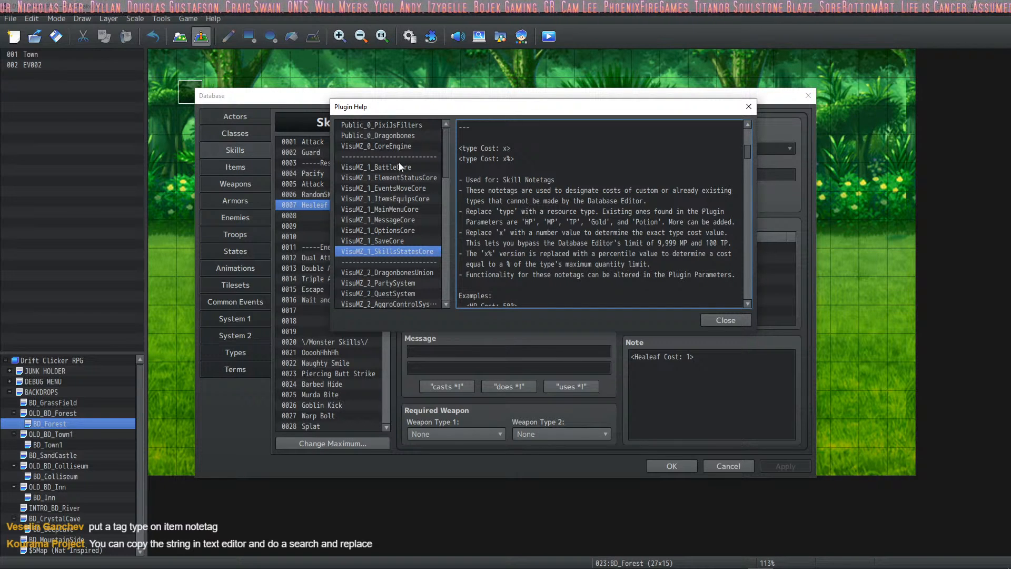
{"action": "scroll", "coordinate": [601, 213], "scroll_direction": "down", "scroll_amount": 7}
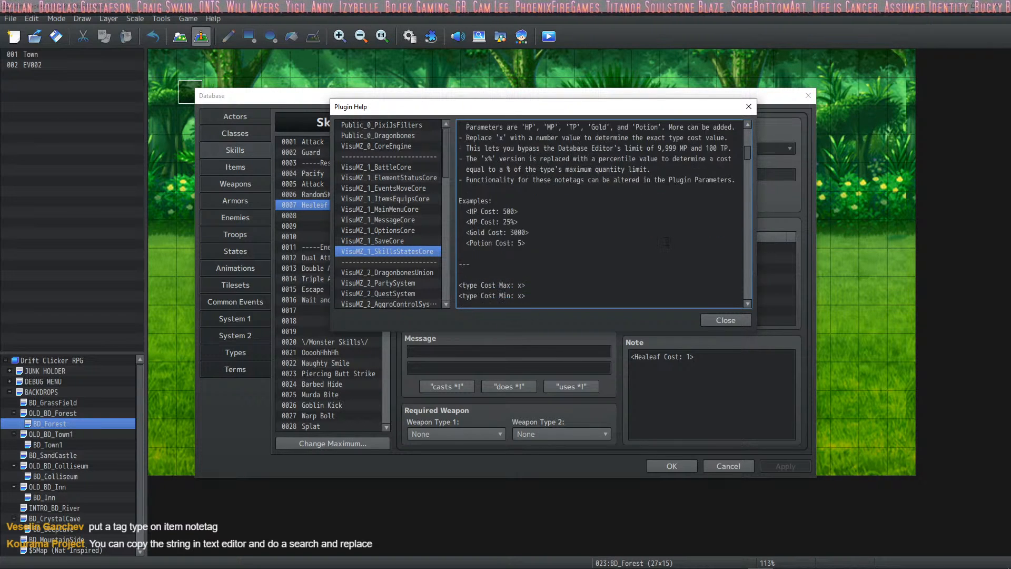
{"action": "scroll", "coordinate": [664, 234], "scroll_direction": "down", "scroll_amount": 5}
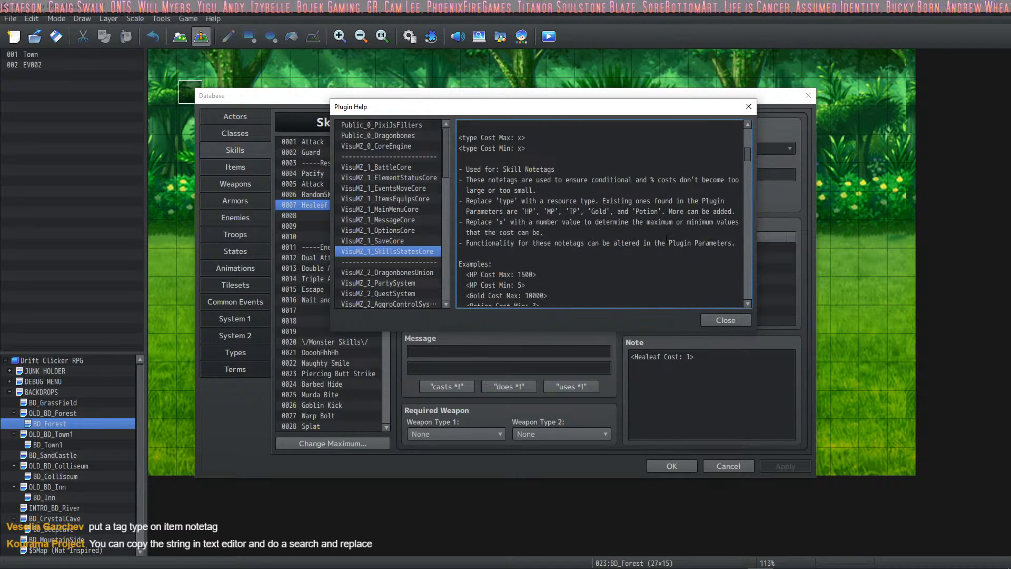
{"action": "scroll", "coordinate": [596, 260], "scroll_direction": "up", "scroll_amount": 2}
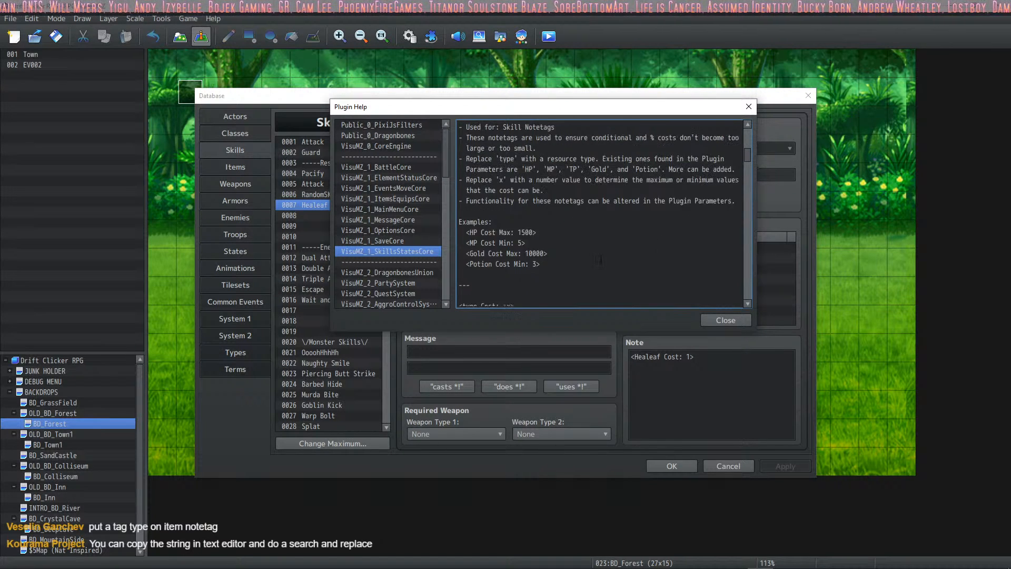
{"action": "left_click", "coordinate": [724, 320]}
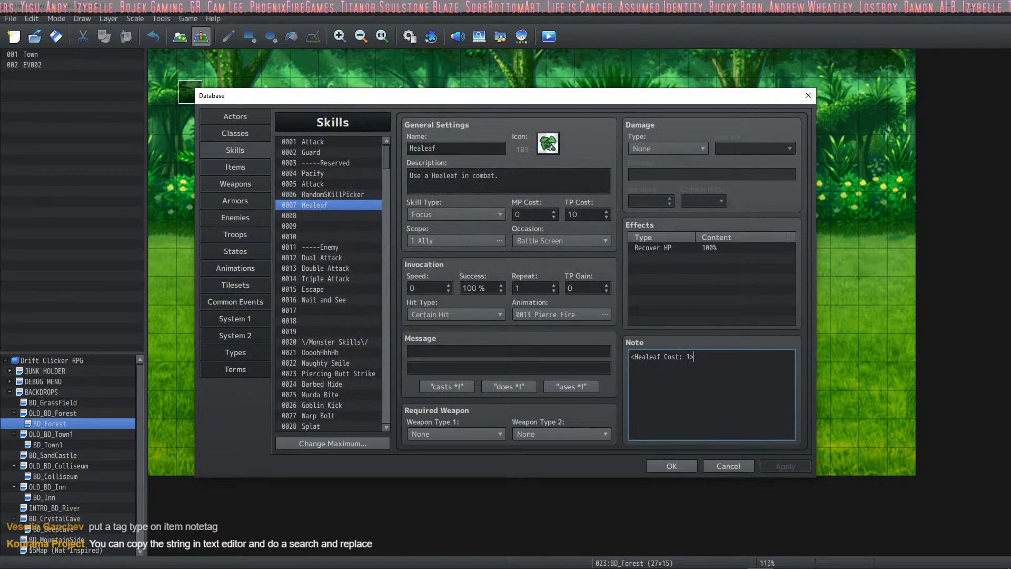
Change the Healeaf skill's notetag to <Potion Cost: 1> and apply it
{"action": "left_click_drag", "start_coordinate": [660, 356], "coordinate": [636, 357]}
{"action": "type", "text": "Potion"}
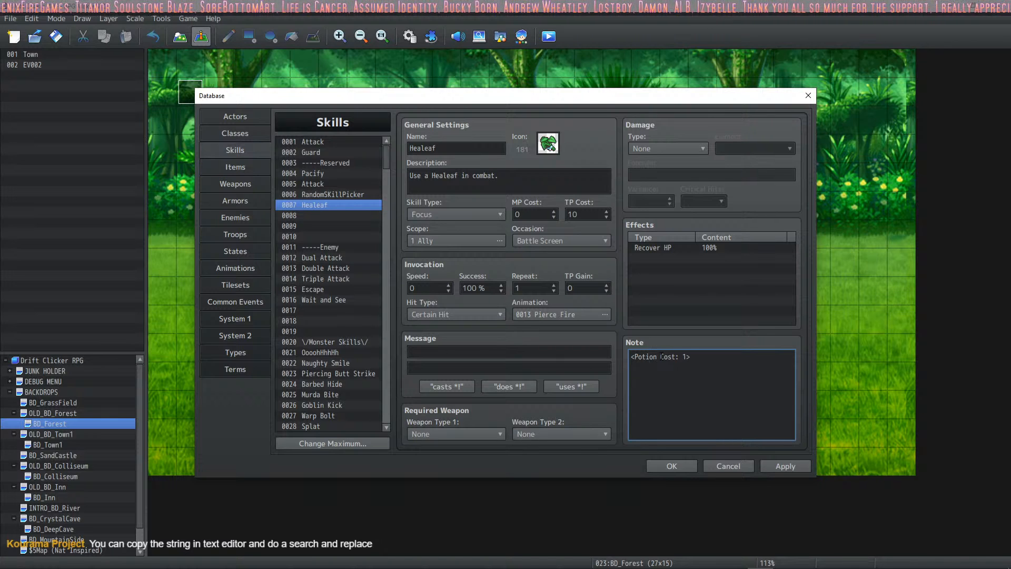
{"action": "left_click", "coordinate": [780, 462]}
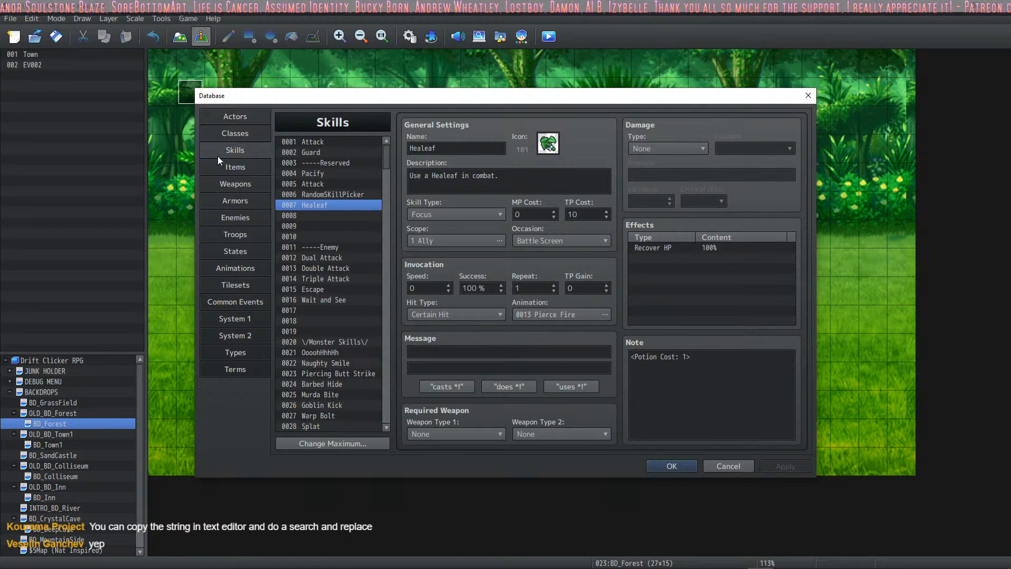
Add the notetag <Type: Potion> to the Healeaf item in the database and apply it
{"action": "left_click", "coordinate": [233, 166]}
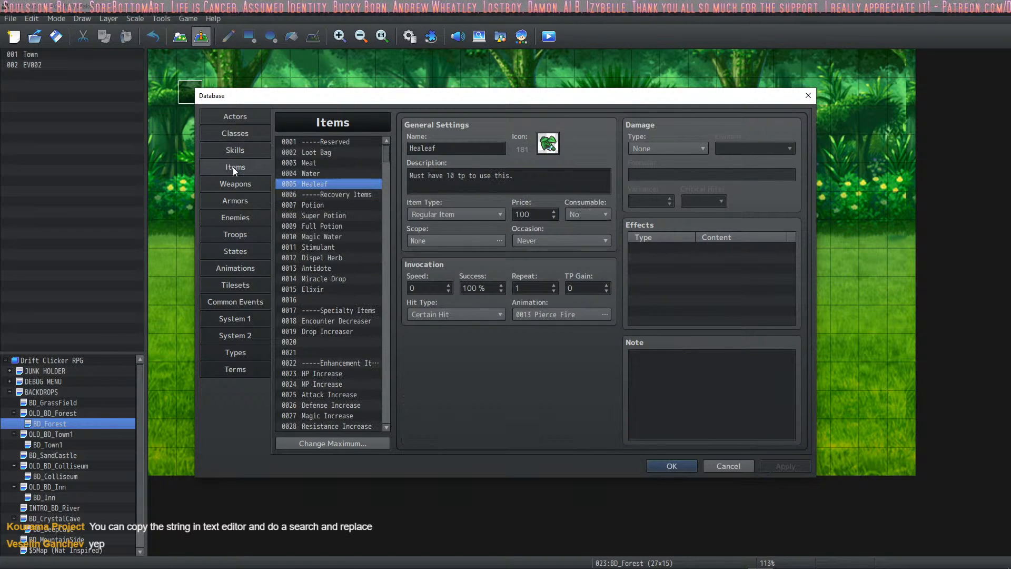
{"action": "left_click", "coordinate": [638, 379]}
{"action": "type", "text": "<Type"}
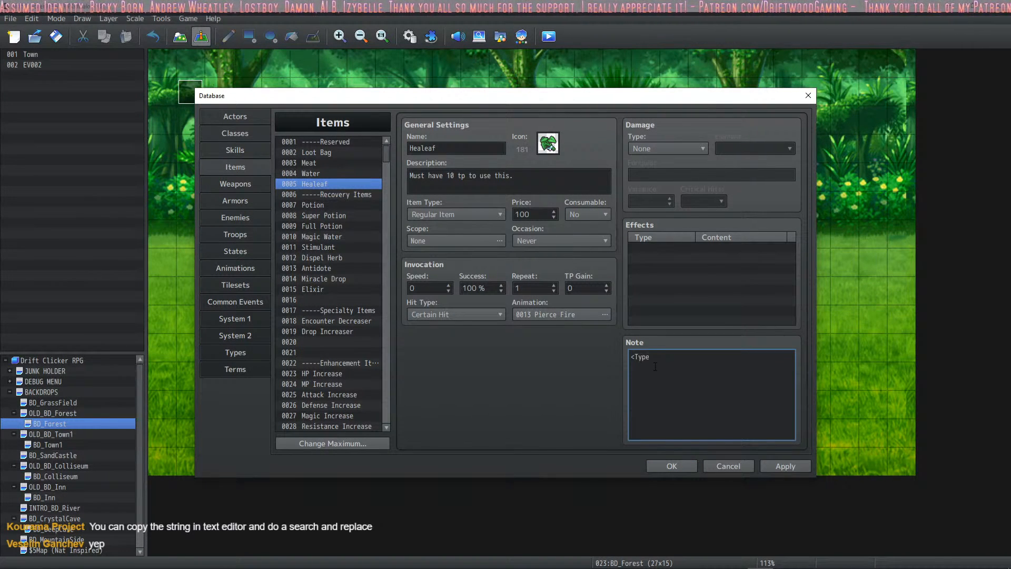
{"action": "type", "text": ": Potion>"}
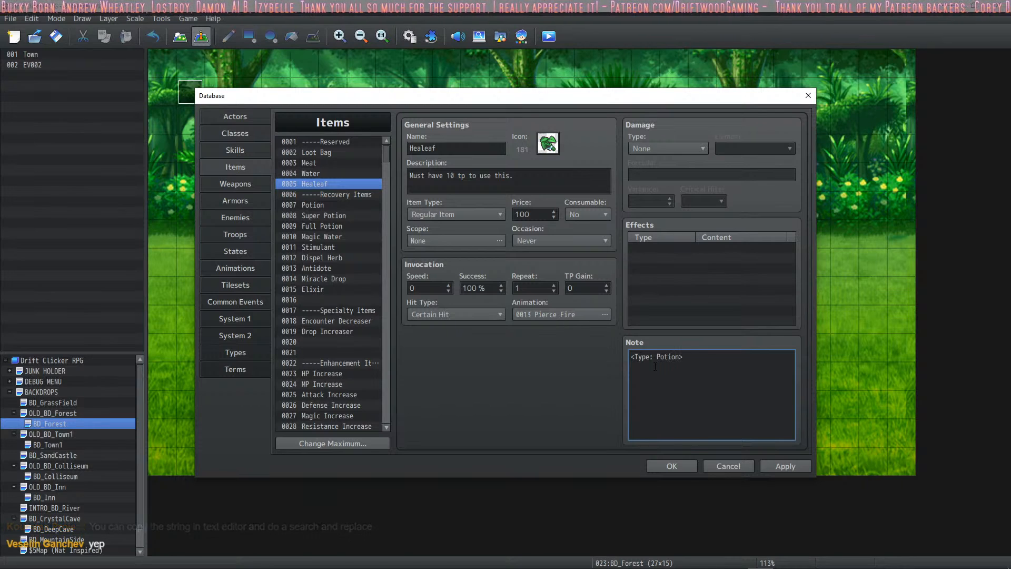
{"action": "left_click", "coordinate": [783, 468]}
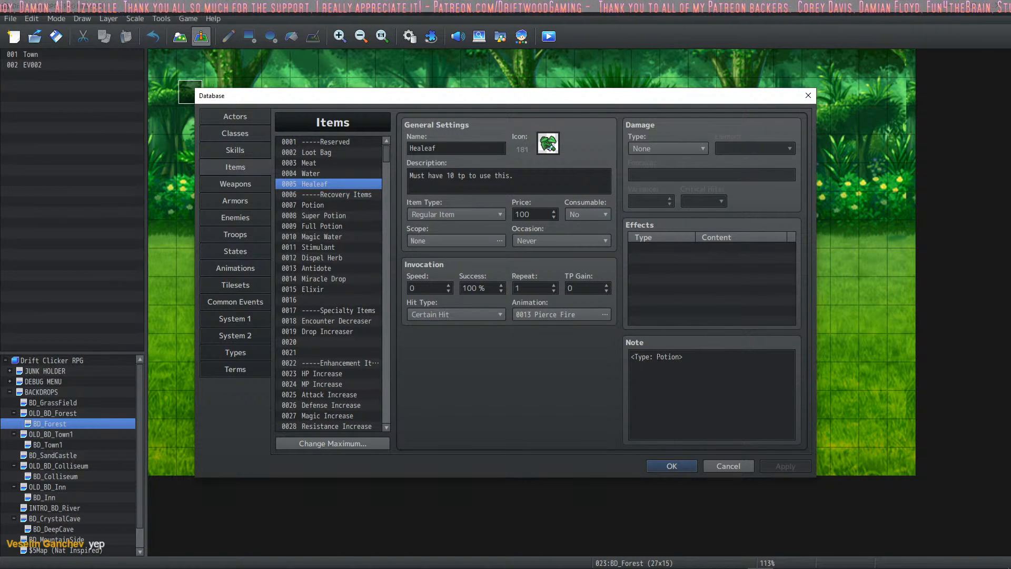
Compare the notetags of the Healeaf item and the Healeaf skill, and close the database
{"action": "left_click", "coordinate": [671, 357]}
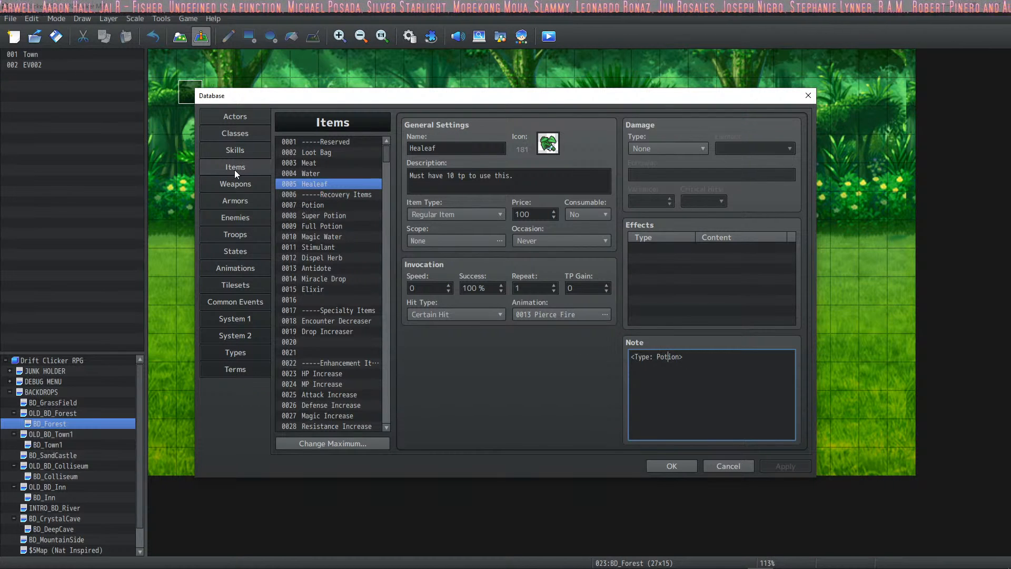
{"action": "left_click", "coordinate": [254, 151]}
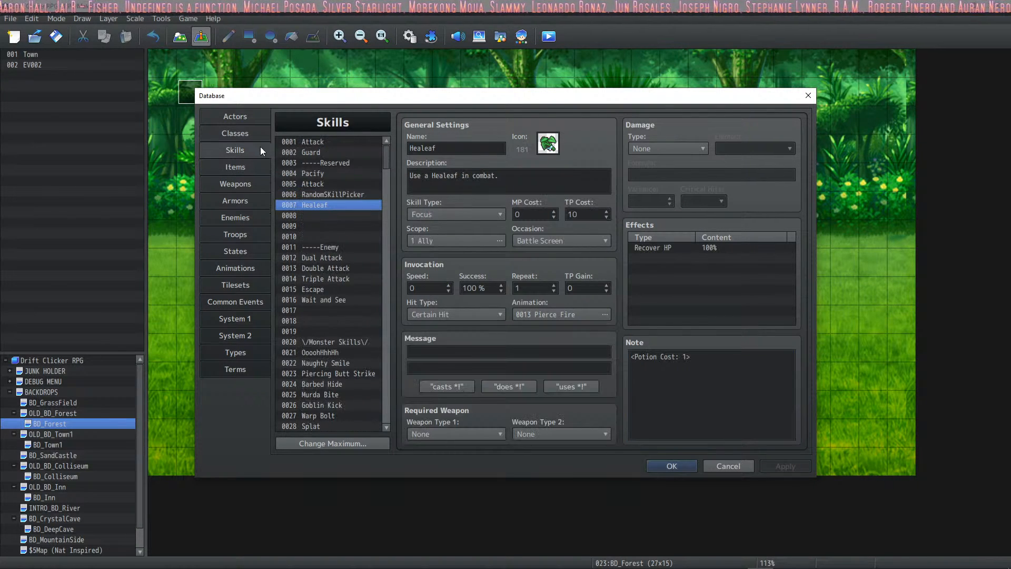
{"action": "left_click", "coordinate": [649, 350]}
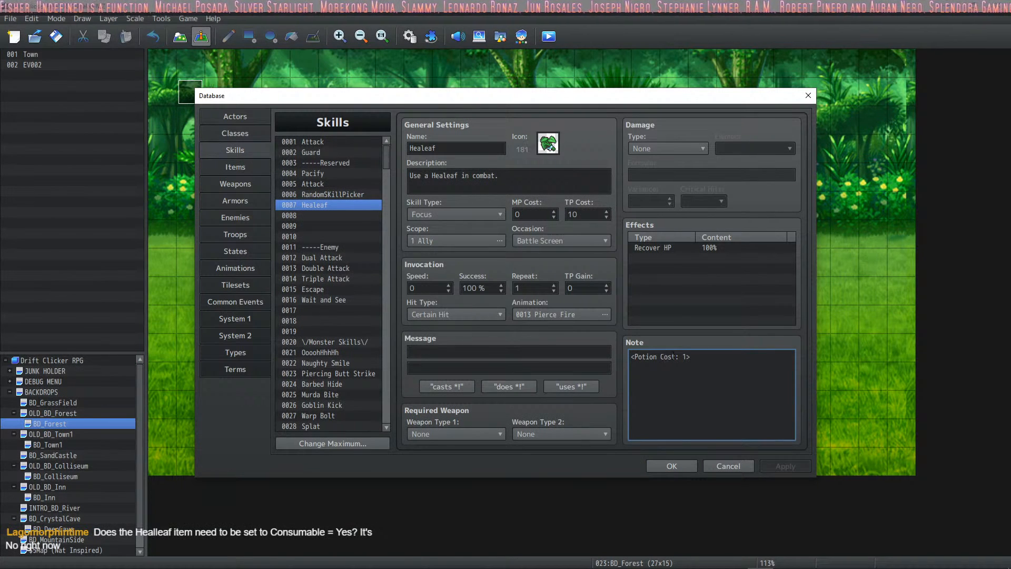
{"action": "left_click", "coordinate": [242, 166]}
{"action": "left_click", "coordinate": [642, 357]}
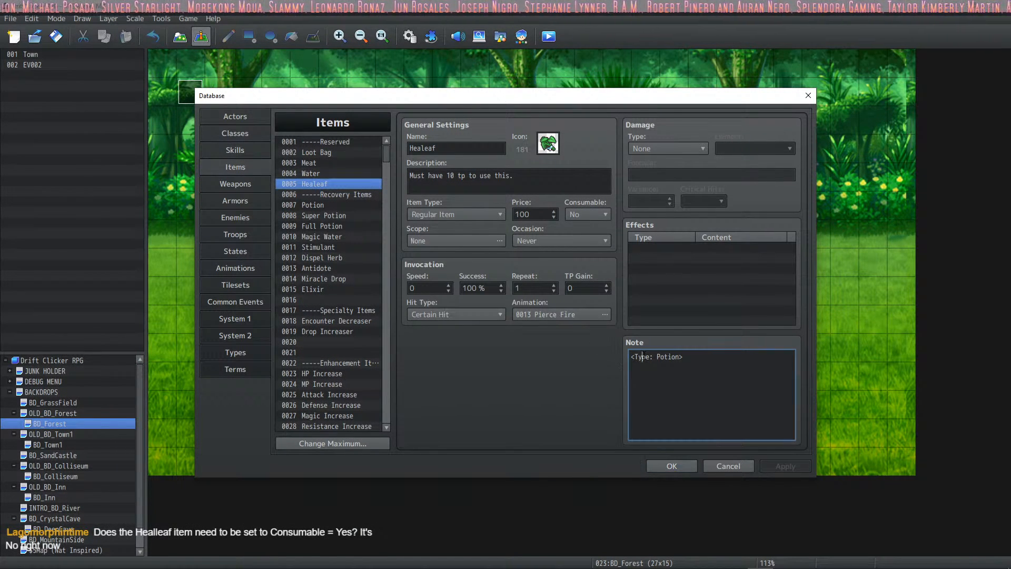
{"action": "left_click", "coordinate": [721, 466]}
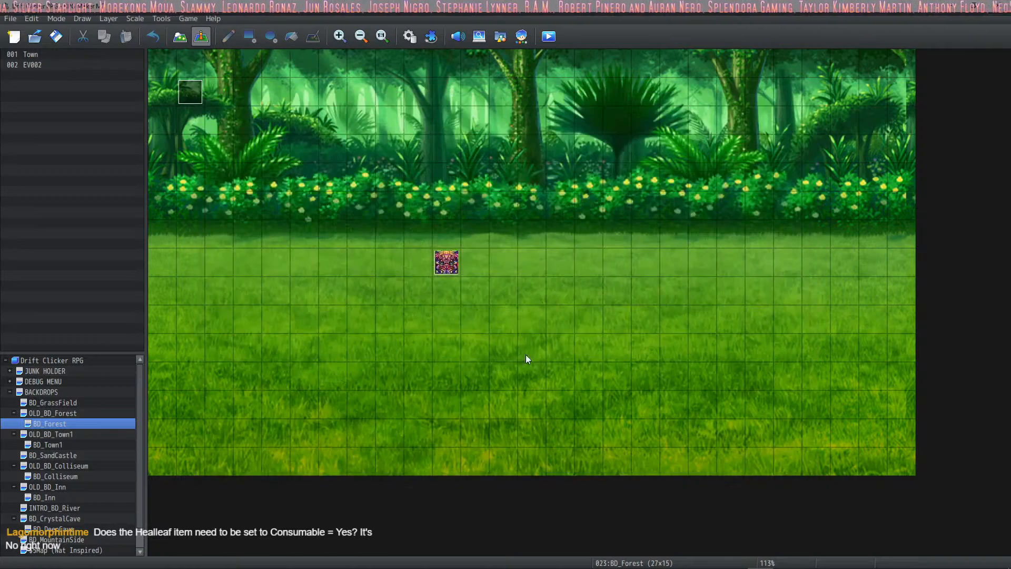
Start a playtest, travel from Town to the Forest, and explore to enter a battle
{"action": "left_click", "coordinate": [549, 36]}
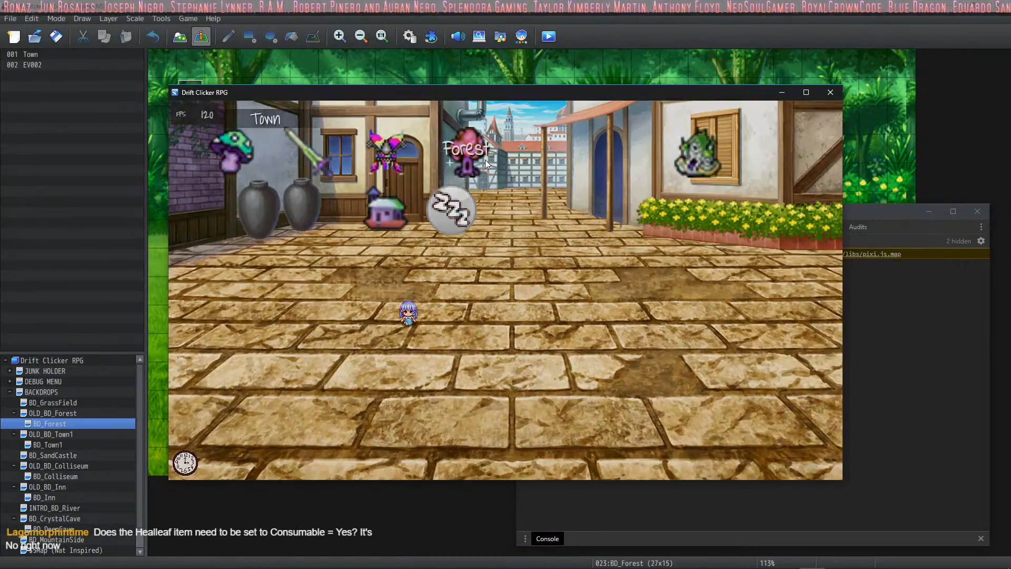
{"action": "left_click", "coordinate": [484, 159]}
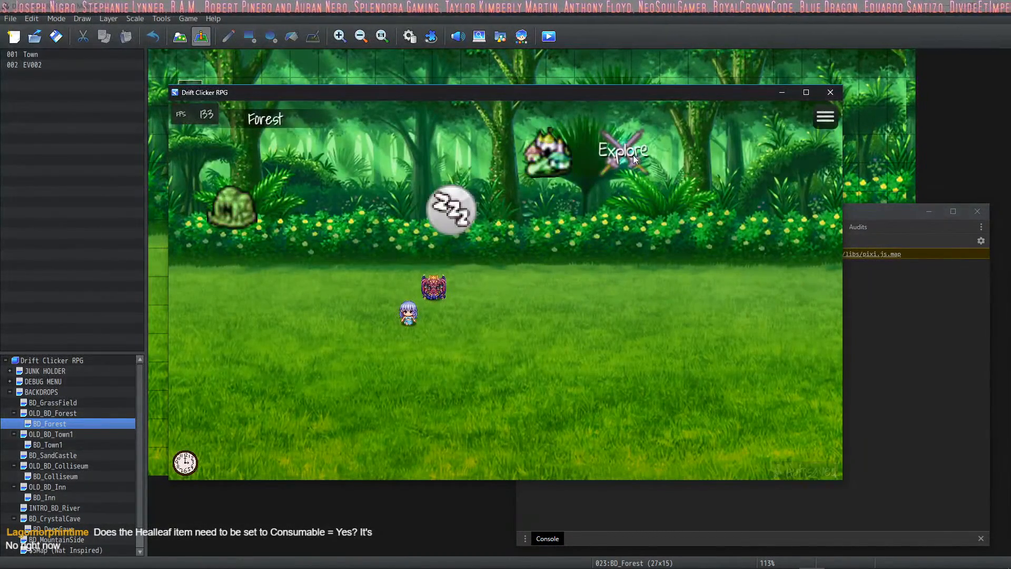
{"action": "left_click", "coordinate": [633, 154]}
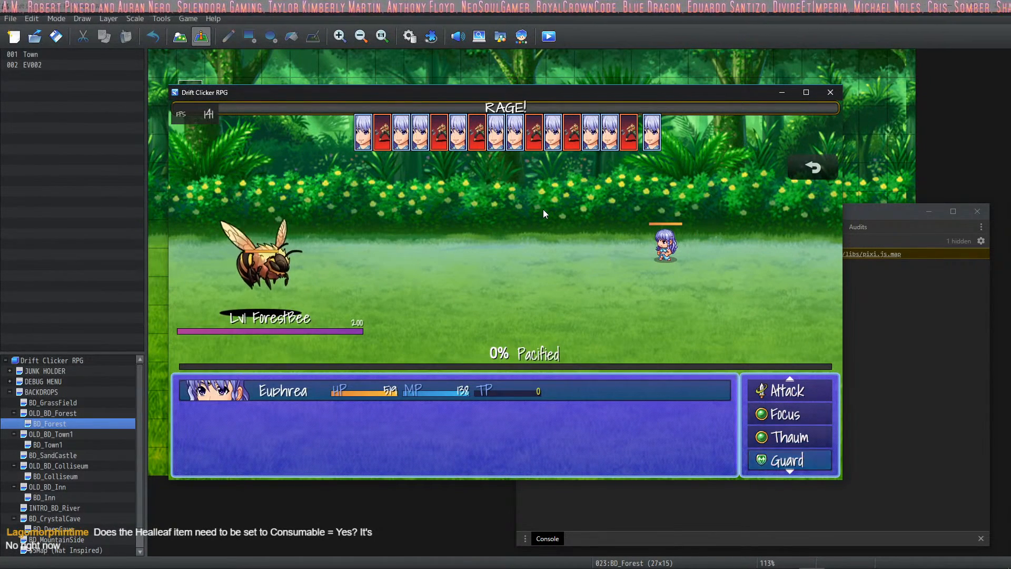
Check the battle's Item command, back out of it, and bring up the Focus skill list
{"action": "key", "text": "Down"}
{"action": "key", "text": "Down"}
{"action": "key", "text": "Down"}
{"action": "key", "text": "Down"}
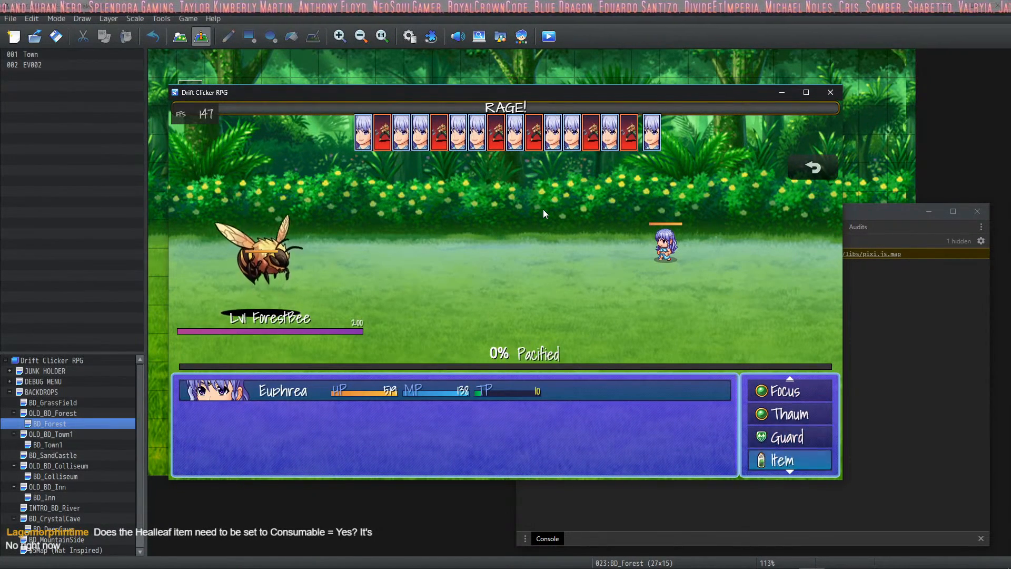
{"action": "key", "text": "Up"}
{"action": "key", "text": "Down"}
{"action": "key", "text": "Return"}
{"action": "key", "text": "Escape"}
{"action": "key", "text": "Up"}
{"action": "key", "text": "Up"}
{"action": "key", "text": "Up"}
{"action": "key", "text": "Return"}
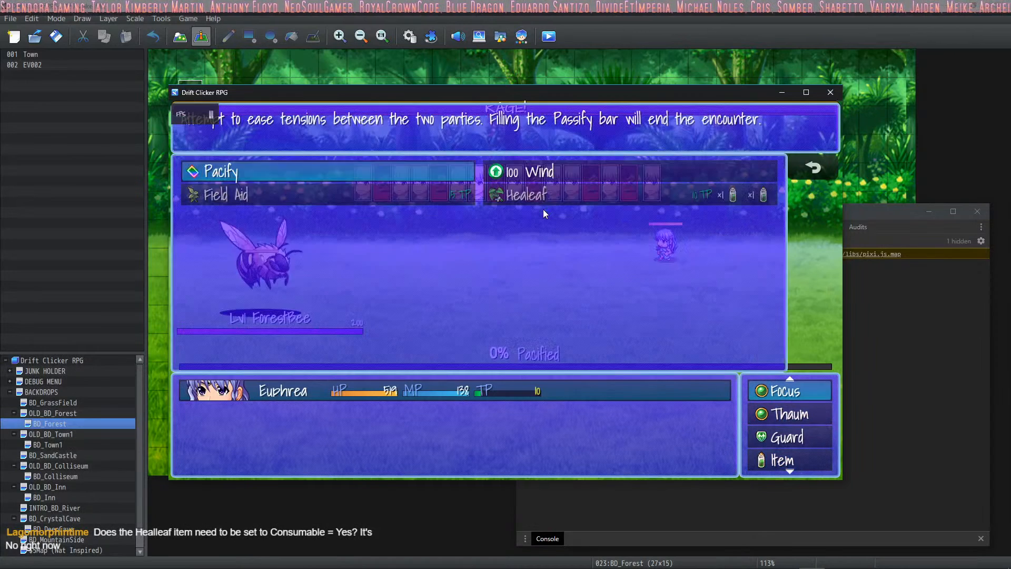
Examine the Healeaf skill's costs and availability in the Focus list against the 100 Wind skill
{"action": "key", "text": "Right"}
{"action": "key", "text": "Down"}
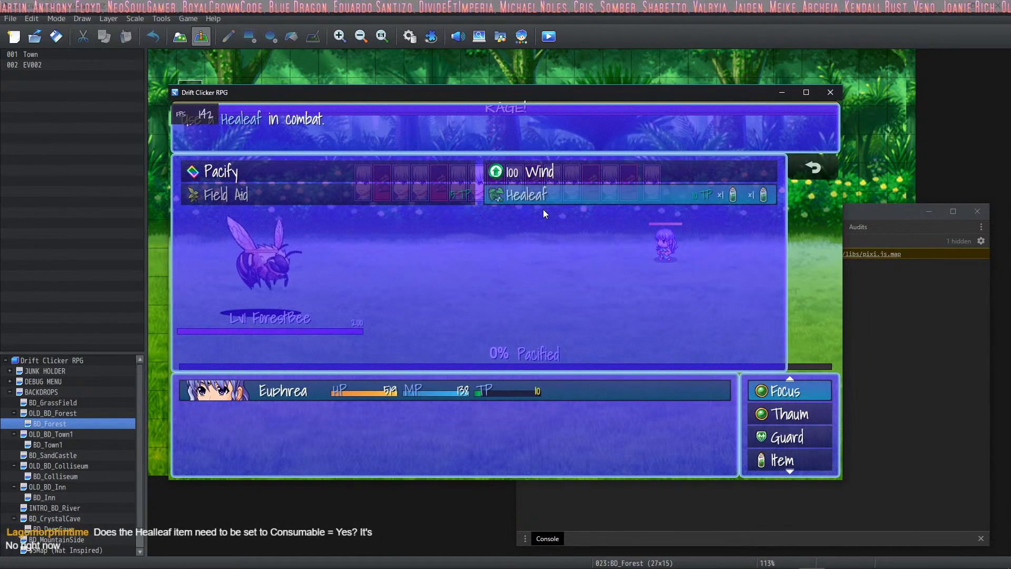
{"action": "key", "text": "Up"}
{"action": "key", "text": "Down"}
{"action": "key", "text": "Up"}
{"action": "key", "text": "Down"}
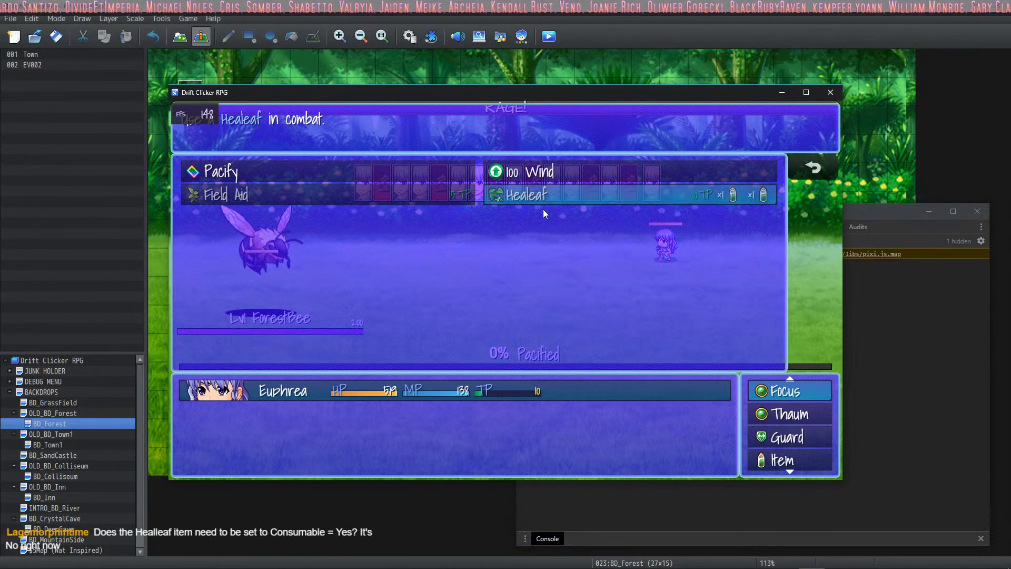
{"action": "key", "text": "Up"}
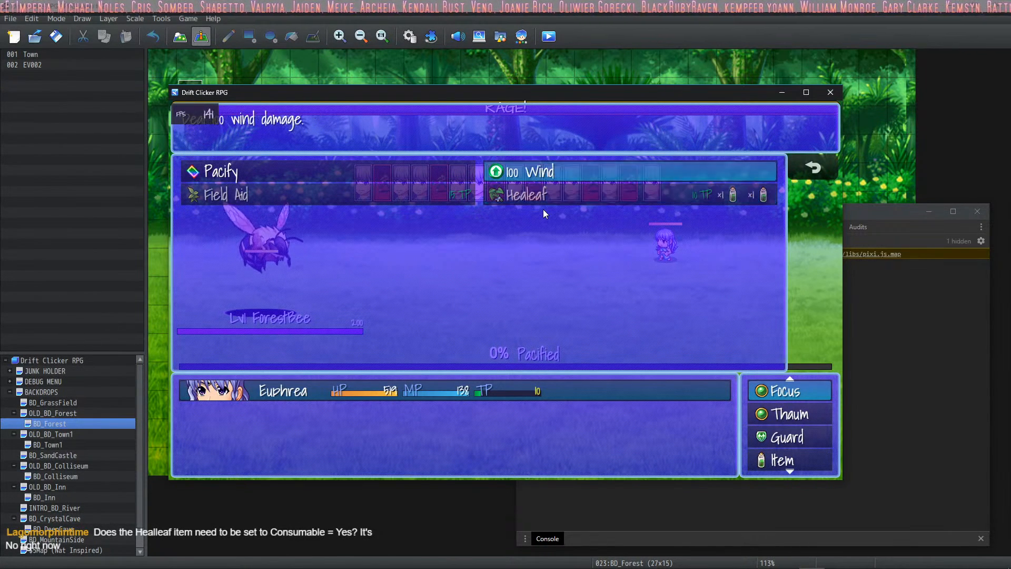
{"action": "key", "text": "Down"}
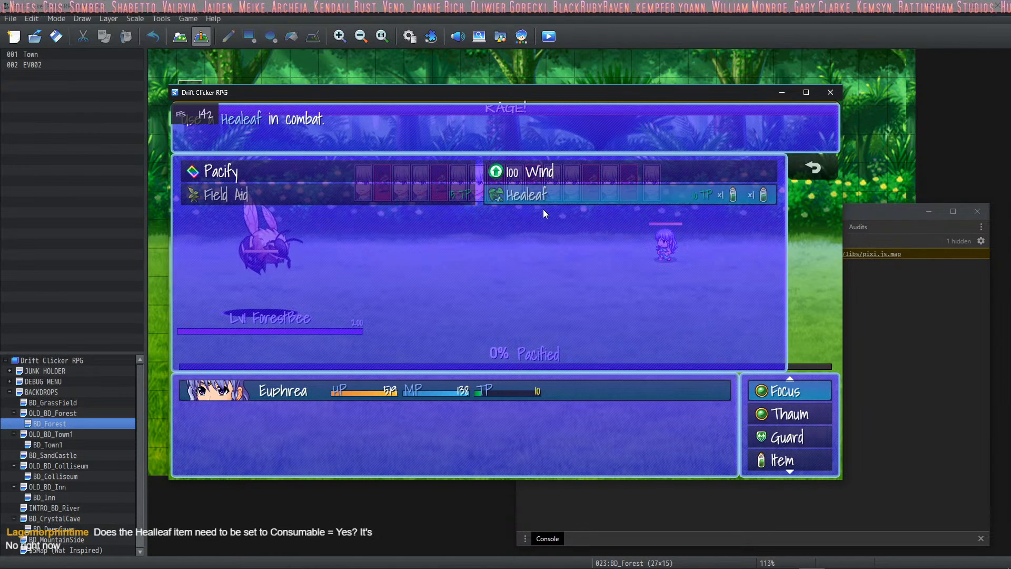
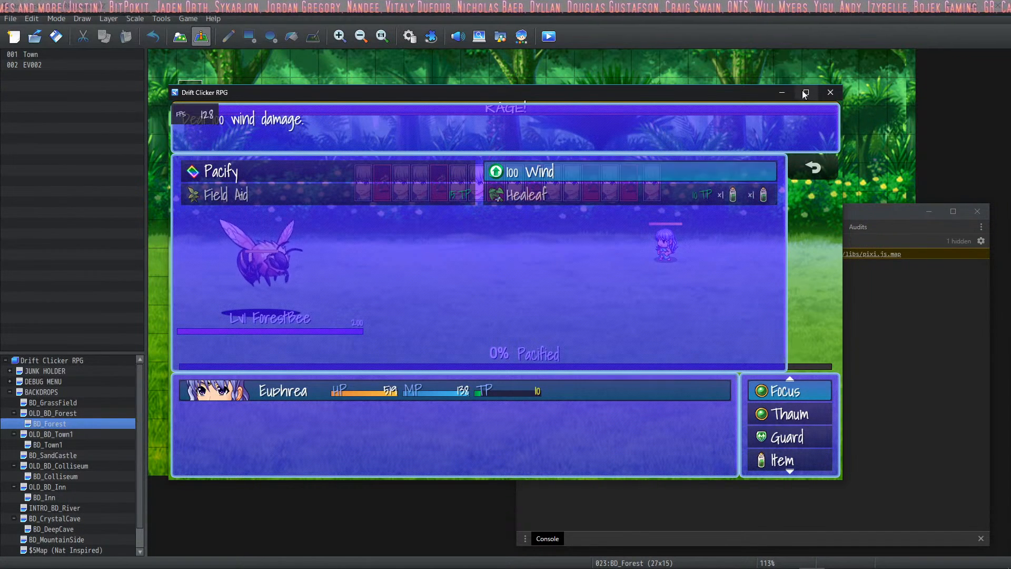
End the playtest, recheck the notetags of the Healeaf item and skill in the database, and close it
{"action": "left_click", "coordinate": [830, 93]}
{"action": "left_click", "coordinate": [410, 36]}
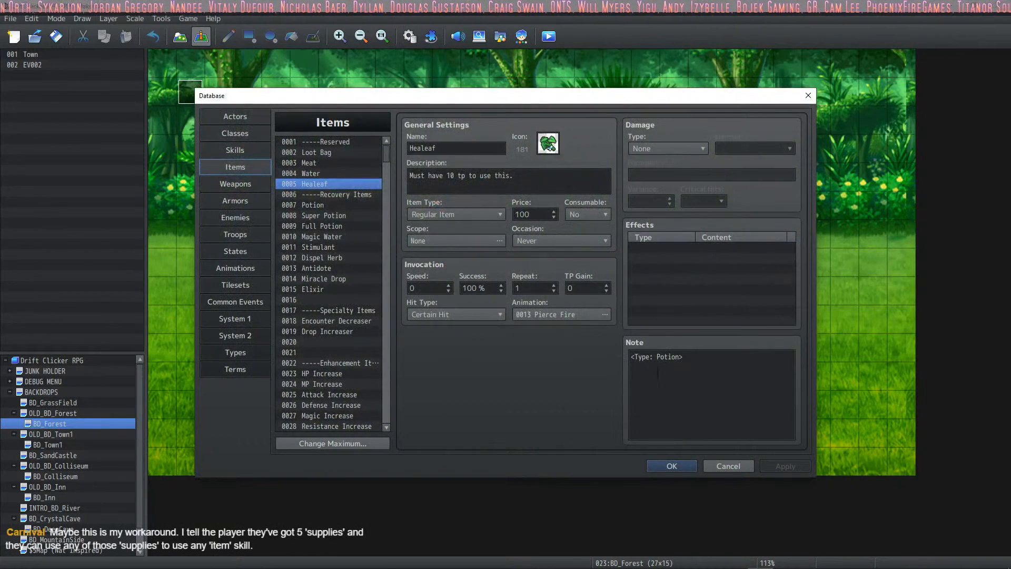
{"action": "left_click", "coordinate": [675, 357]}
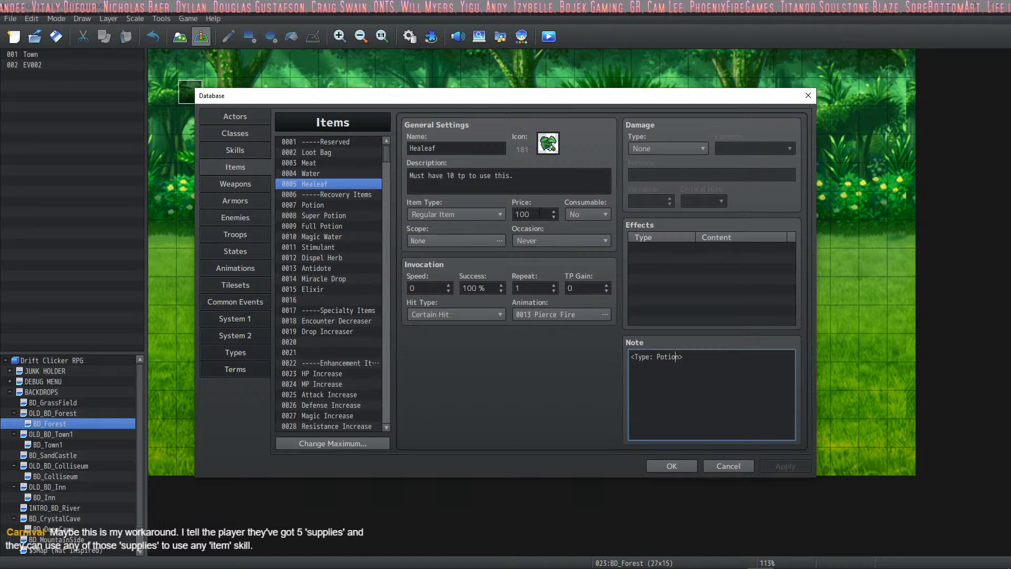
{"action": "left_click", "coordinate": [241, 151]}
{"action": "left_click", "coordinate": [723, 364]}
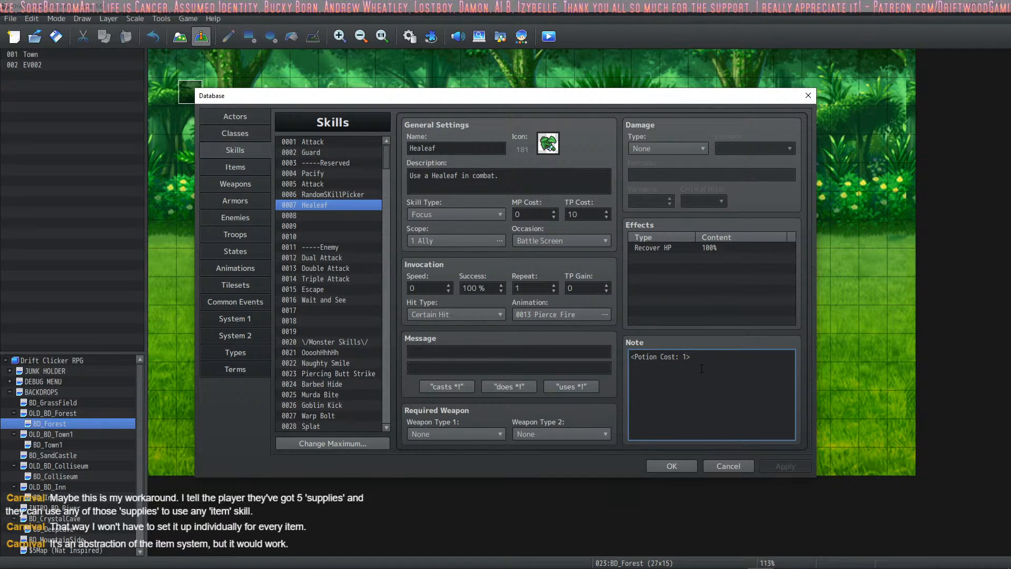
{"action": "right_click", "coordinate": [701, 368]}
{"action": "left_click", "coordinate": [662, 363]}
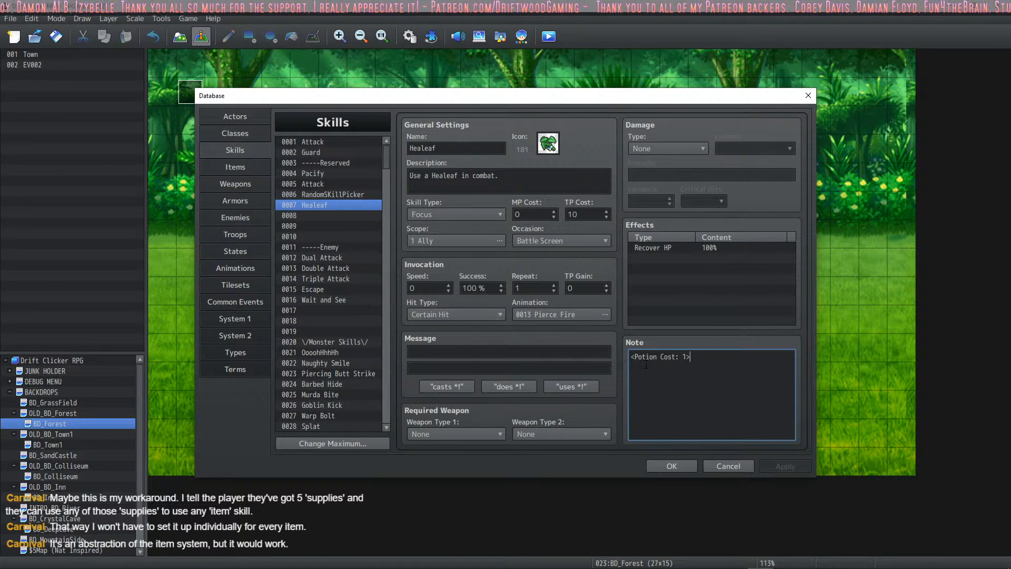
{"action": "left_click", "coordinate": [669, 466]}
Examine the JS: Cost Calculation code of the Potion skill cost type in the VisuMZ_1_SkillsStatesCore plugin settings
{"action": "left_click", "coordinate": [430, 35]}
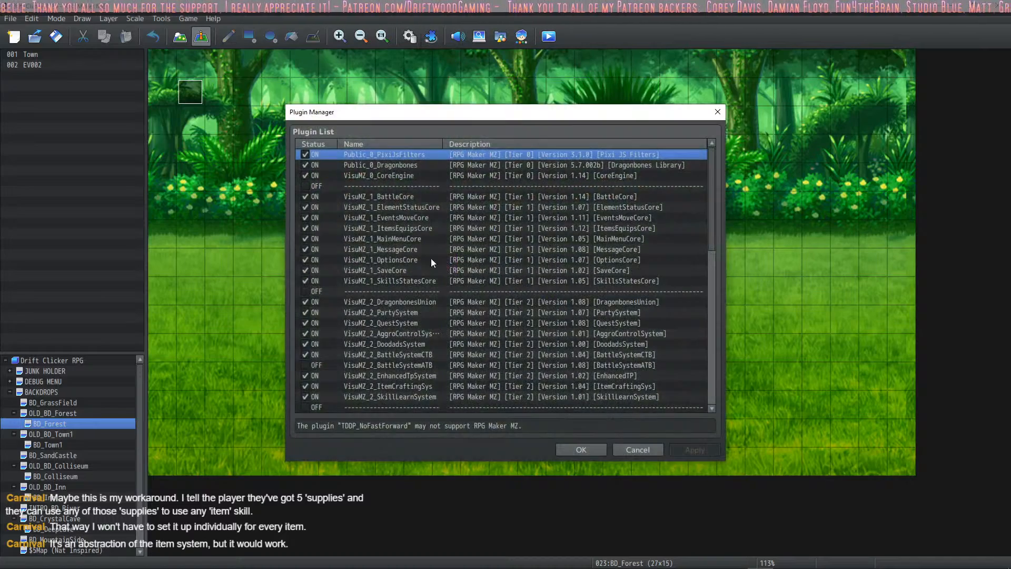
{"action": "double_click", "coordinate": [409, 281]}
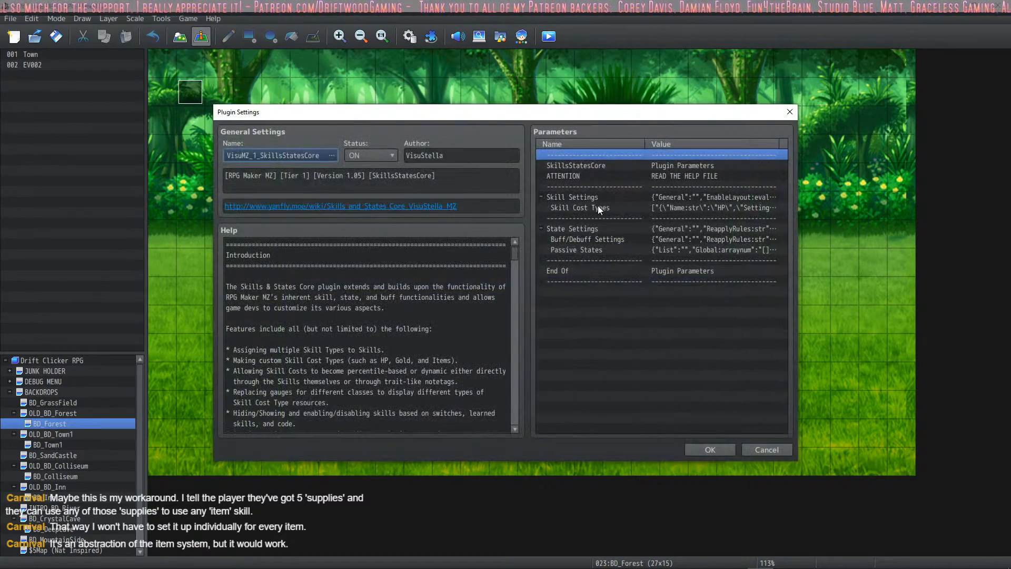
{"action": "double_click", "coordinate": [598, 208]}
{"action": "double_click", "coordinate": [479, 262]}
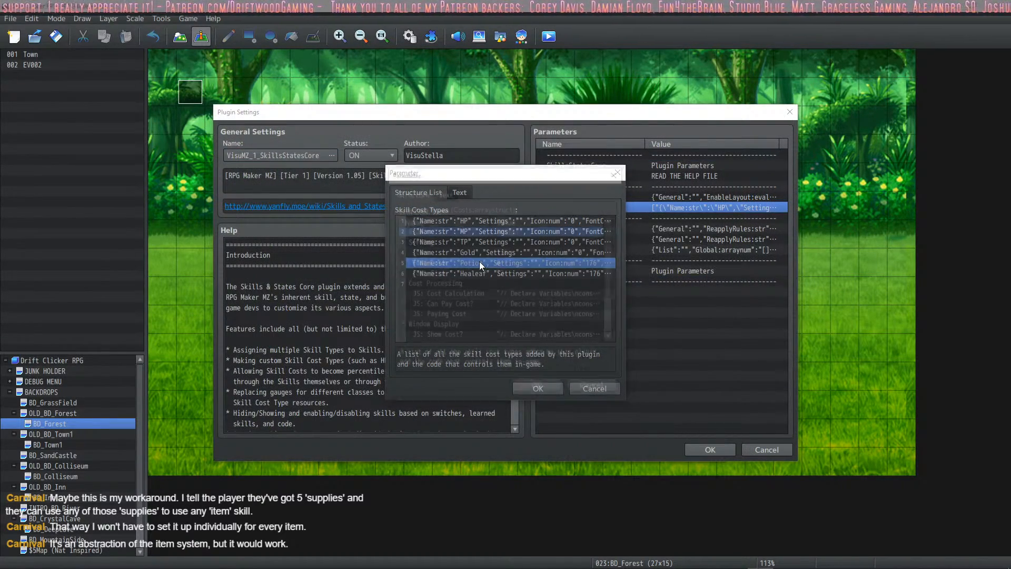
{"action": "left_click", "coordinate": [515, 252]}
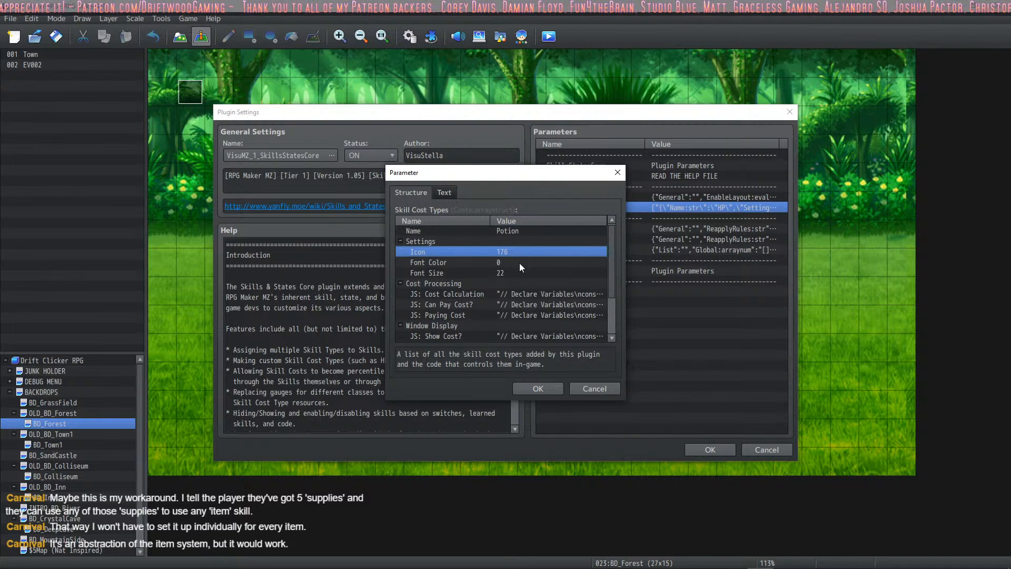
{"action": "double_click", "coordinate": [529, 293]}
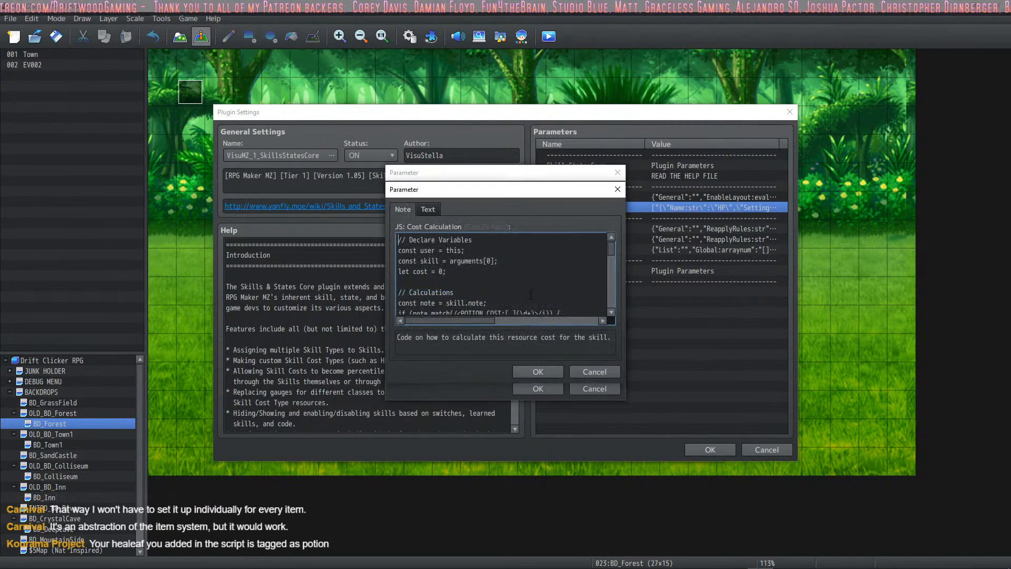
{"action": "scroll", "coordinate": [477, 258], "scroll_direction": "down", "scroll_amount": 2}
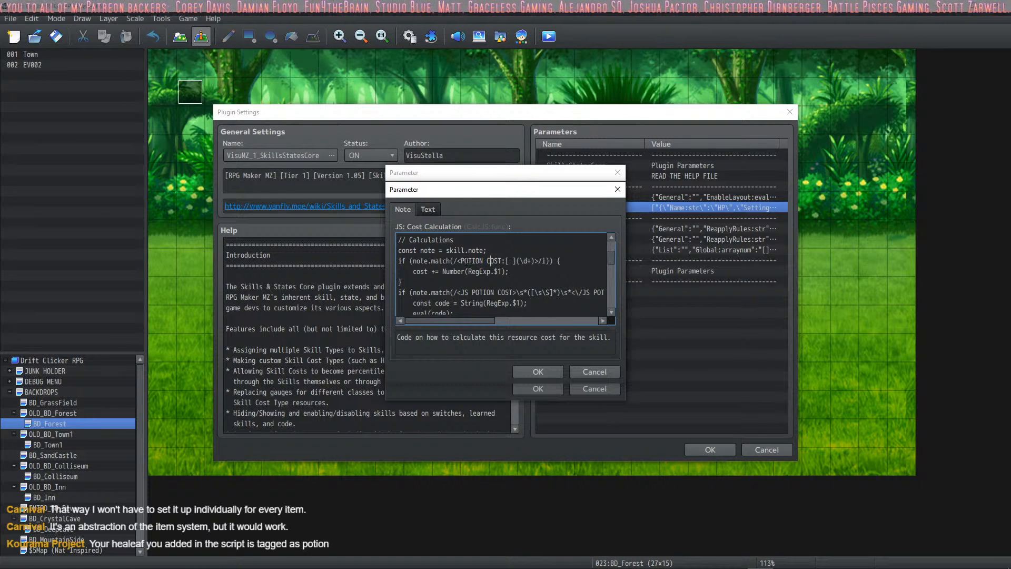
{"action": "scroll", "coordinate": [492, 261], "scroll_direction": "down", "scroll_amount": 1}
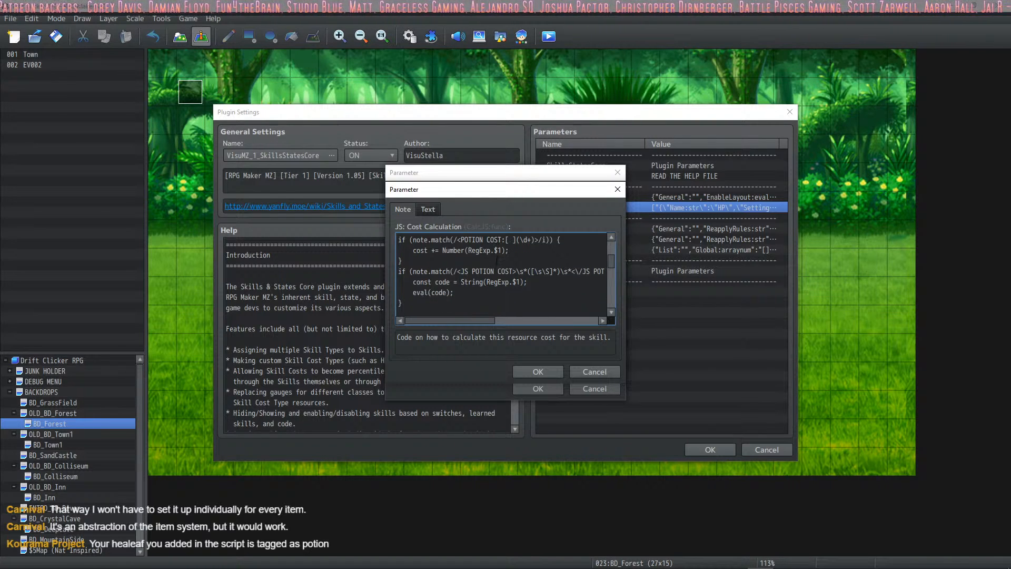
{"action": "scroll", "coordinate": [474, 321], "scroll_direction": "down", "scroll_amount": 4}
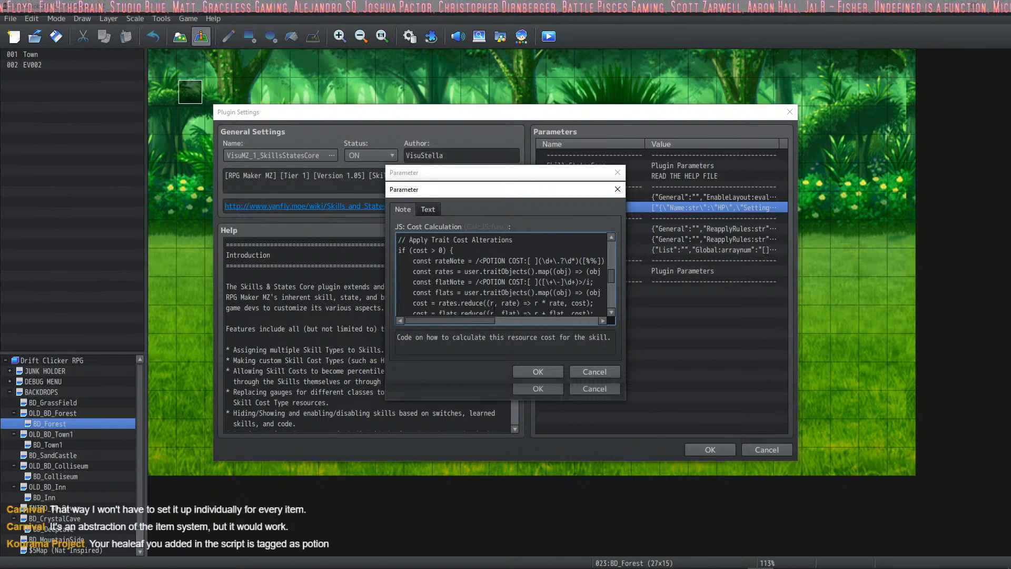
{"action": "scroll", "coordinate": [492, 257], "scroll_direction": "down", "scroll_amount": 2}
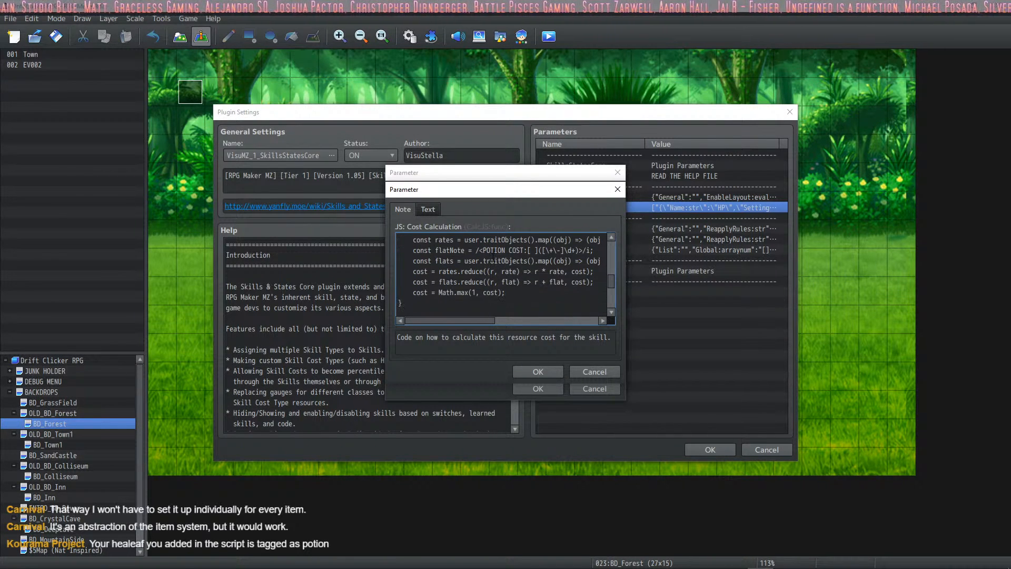
{"action": "scroll", "coordinate": [492, 258], "scroll_direction": "down", "scroll_amount": 2}
{"action": "scroll", "coordinate": [490, 266], "scroll_direction": "down", "scroll_amount": 3}
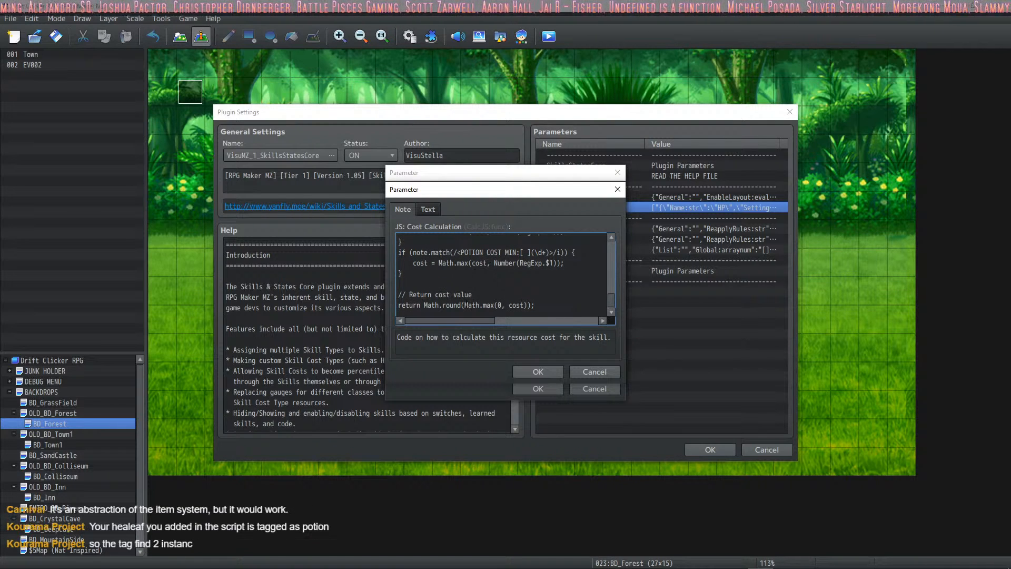
Review the Potion cost type's JS: Can Pay Cost? and JS: Paying Cost code, and close that cost type
{"action": "left_click", "coordinate": [554, 382]}
{"action": "double_click", "coordinate": [494, 307]}
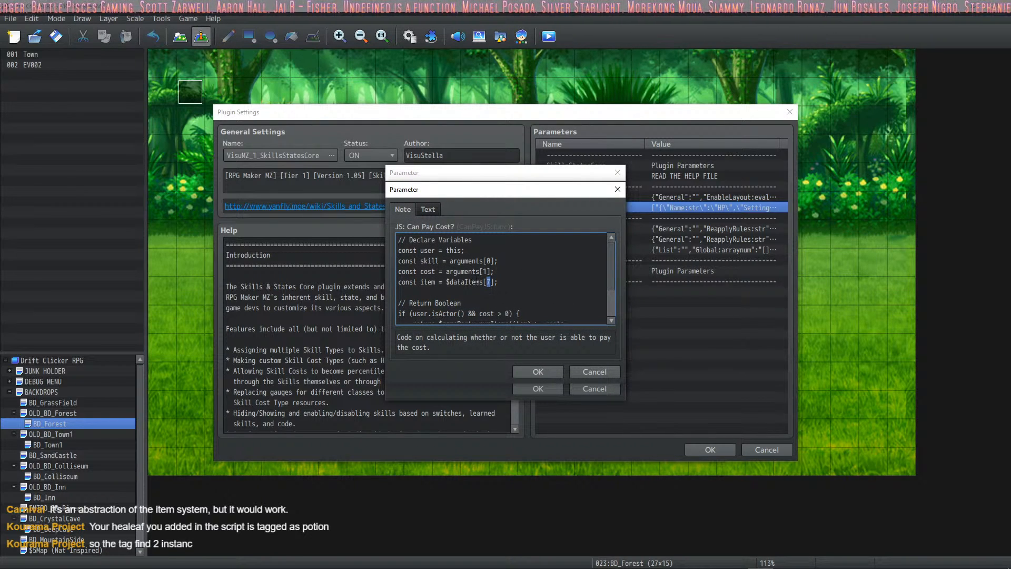
{"action": "scroll", "coordinate": [513, 277], "scroll_direction": "down", "scroll_amount": 2}
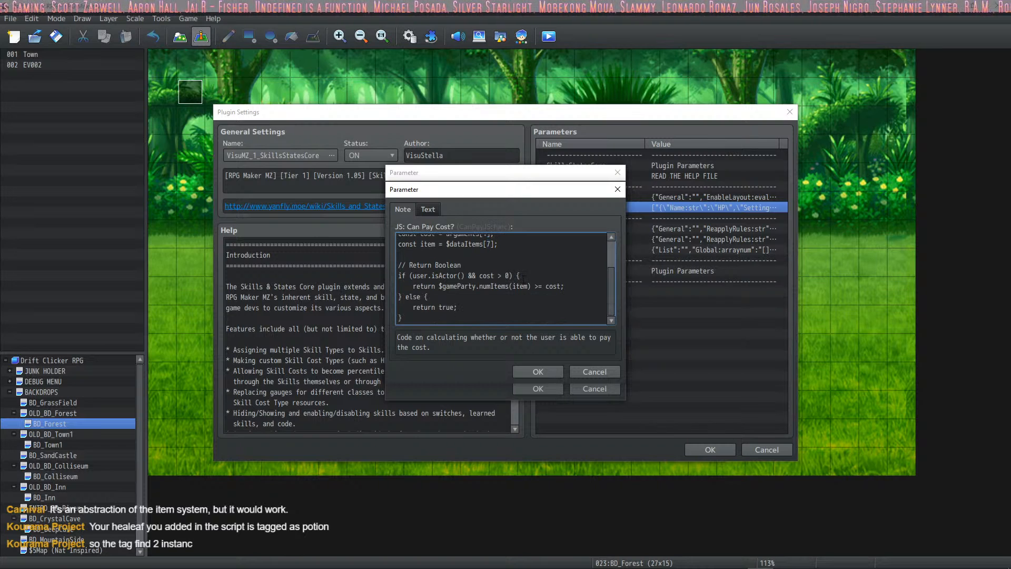
{"action": "left_click", "coordinate": [535, 386]}
{"action": "double_click", "coordinate": [529, 315]}
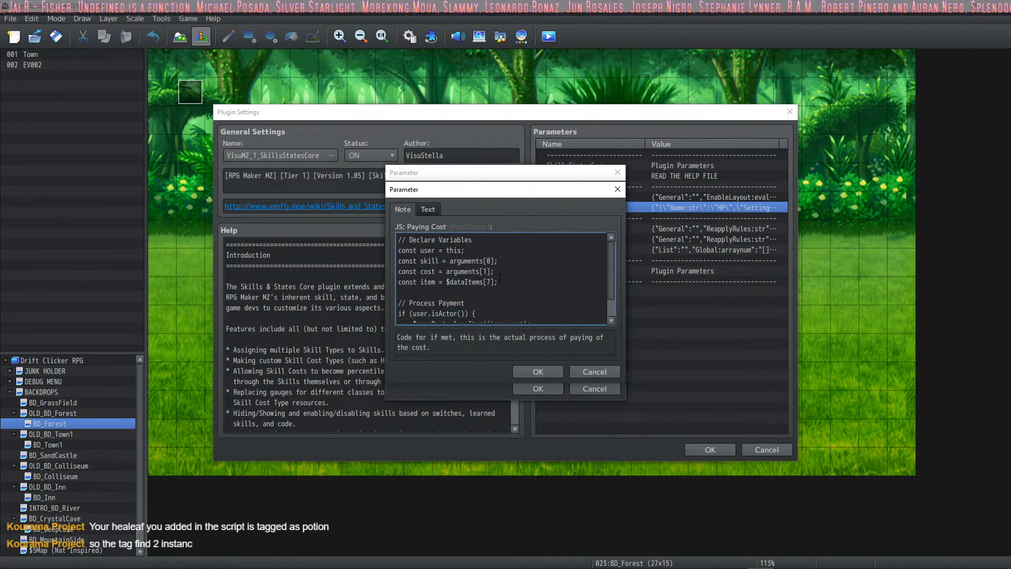
{"action": "left_click", "coordinate": [534, 370]}
{"action": "left_click", "coordinate": [532, 389]}
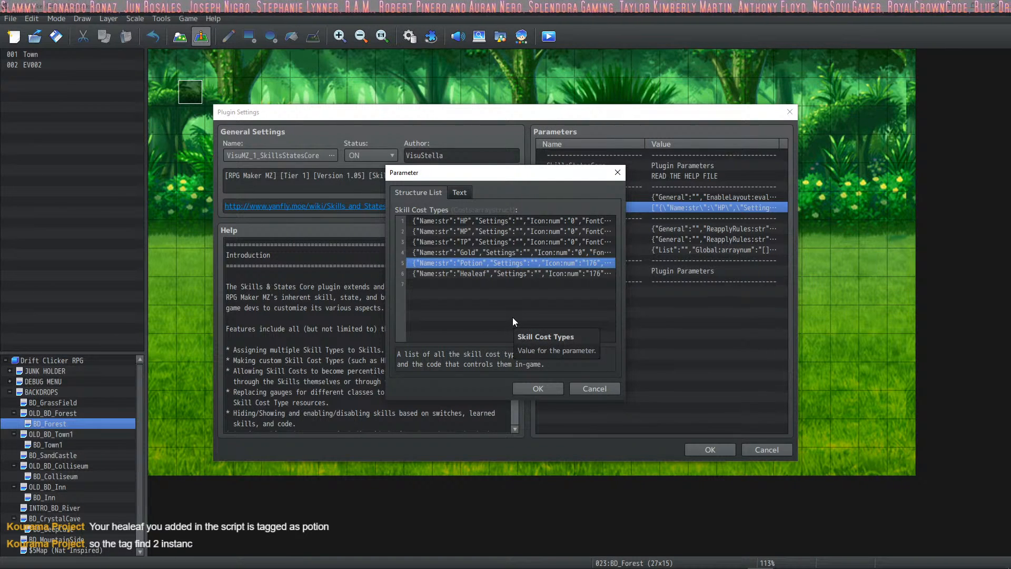
Examine the Healeaf cost type's JS: Cost Calculation code for its notetag names, and close the plugin settings and manager
{"action": "double_click", "coordinate": [517, 274]}
{"action": "double_click", "coordinate": [536, 295]}
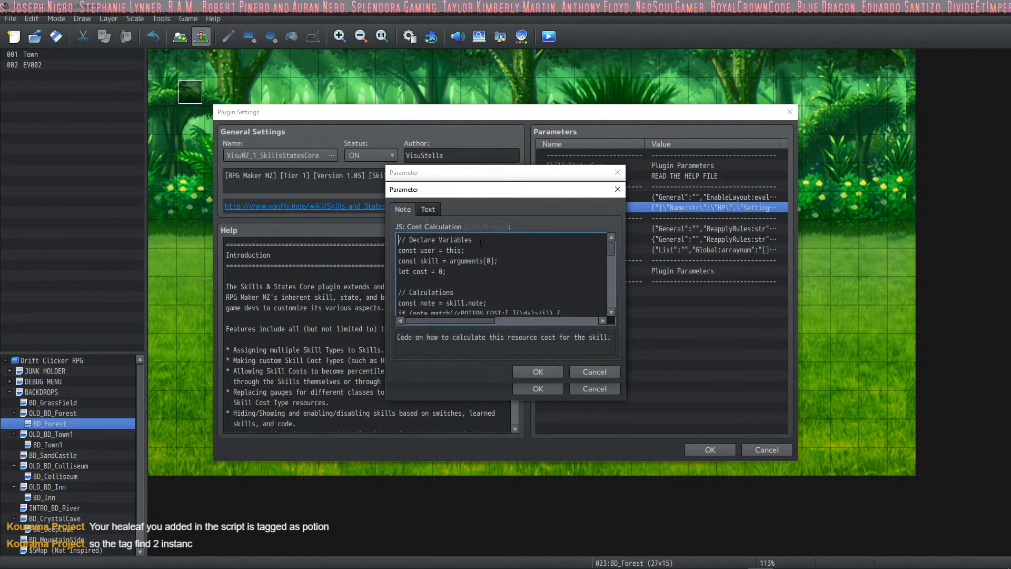
{"action": "scroll", "coordinate": [485, 250], "scroll_direction": "down", "scroll_amount": 8}
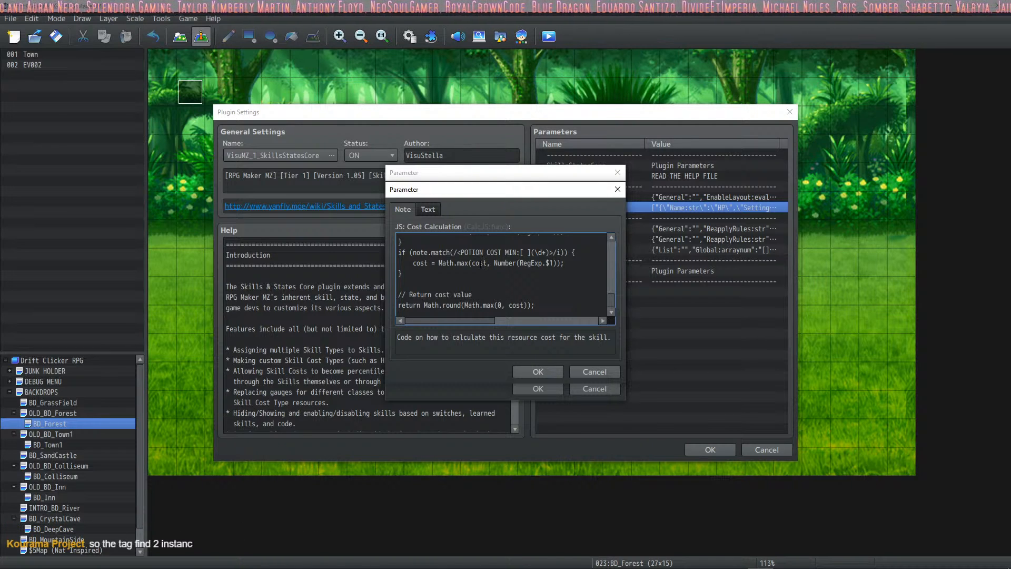
{"action": "left_click", "coordinate": [541, 370]}
{"action": "left_click", "coordinate": [532, 389]}
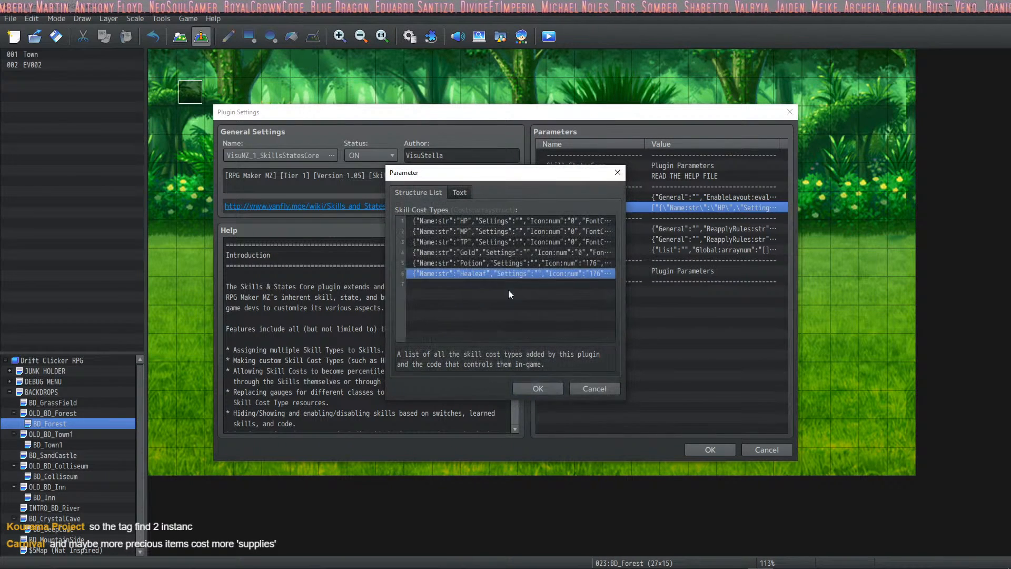
{"action": "left_click", "coordinate": [532, 389]}
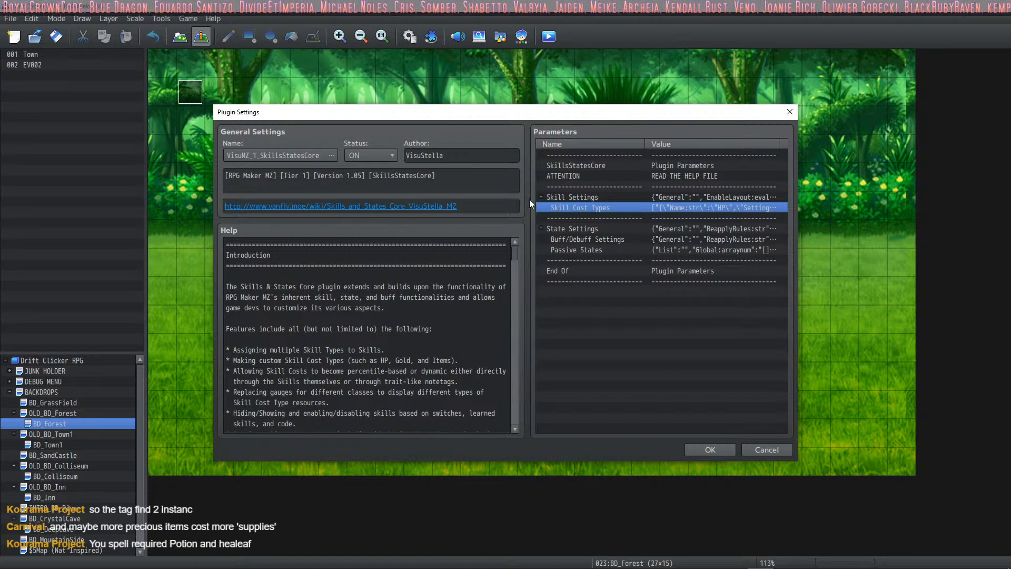
{"action": "left_click", "coordinate": [692, 449]}
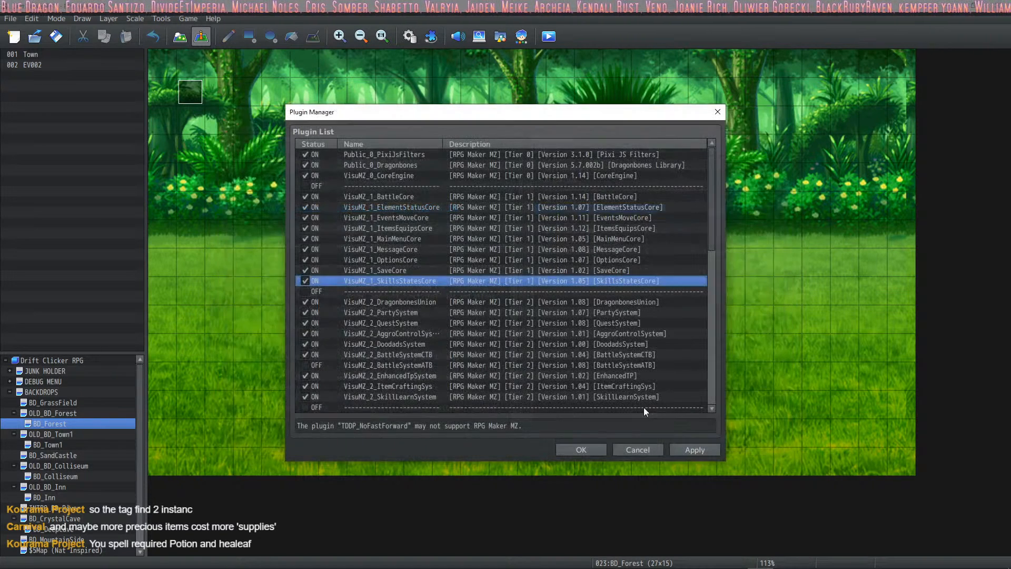
{"action": "left_click", "coordinate": [577, 449]}
Compare the notetags of the Healeaf item and the Healeaf skill in the database, rechecking the skill's note before closing it
{"action": "left_click", "coordinate": [416, 32]}
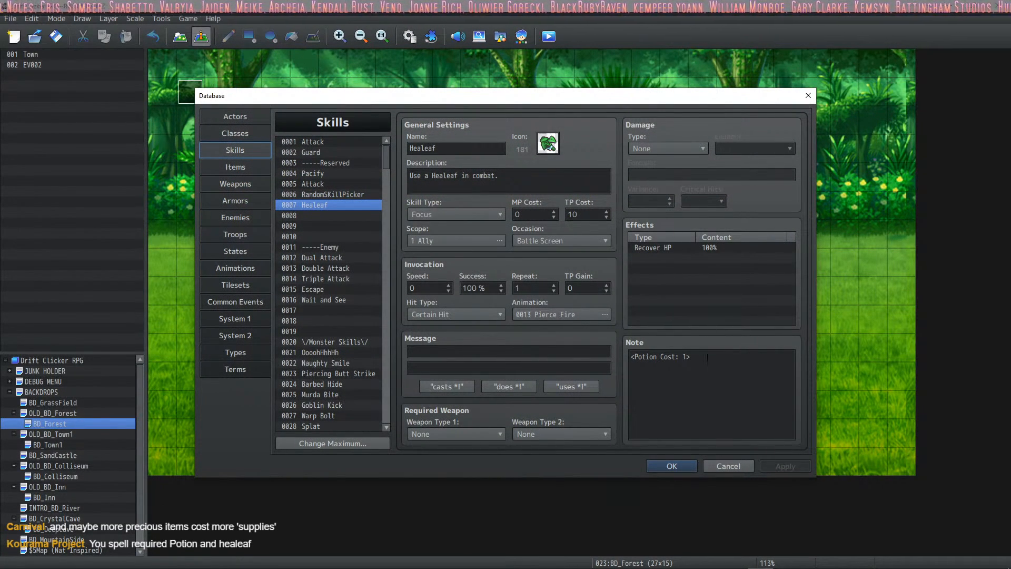
{"action": "left_click", "coordinate": [240, 166]}
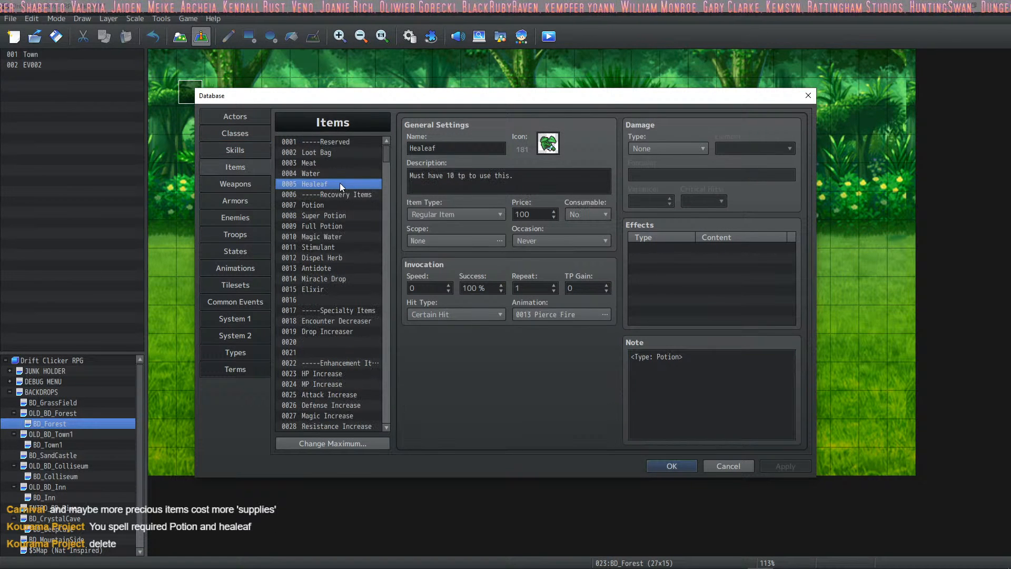
{"action": "left_click_drag", "start_coordinate": [693, 358], "coordinate": [611, 351]}
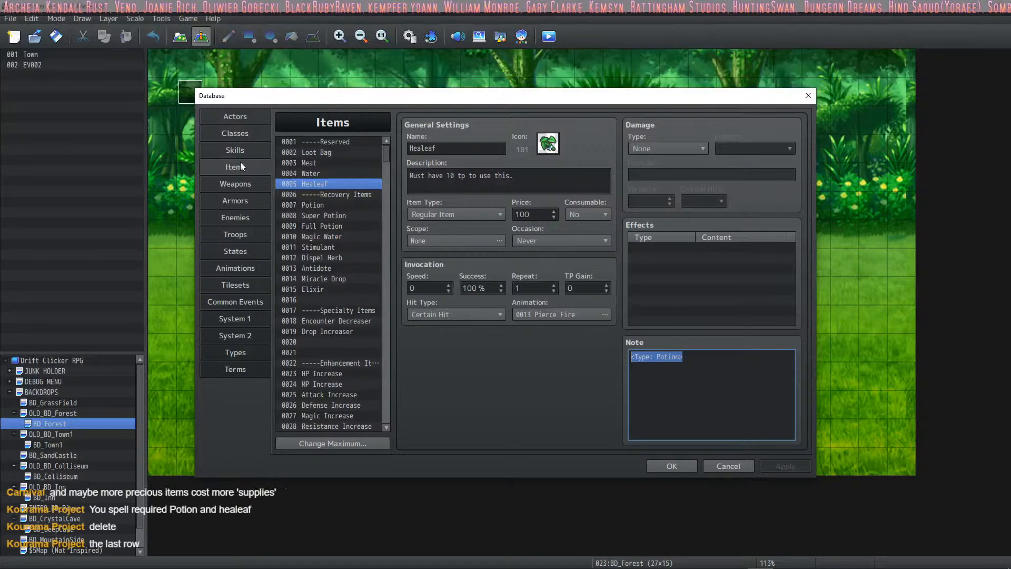
{"action": "left_click", "coordinate": [249, 151]}
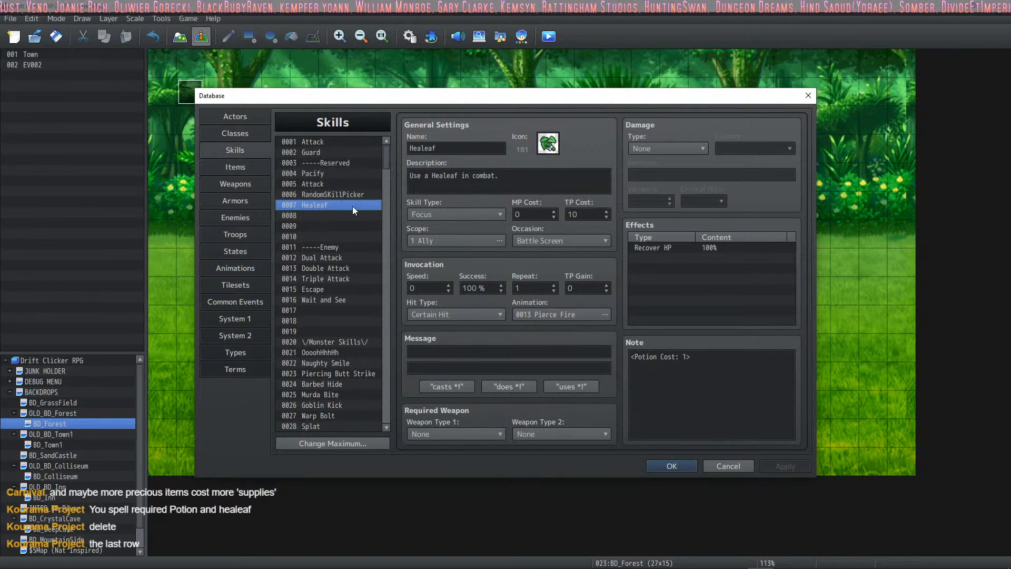
{"action": "left_click", "coordinate": [716, 362]}
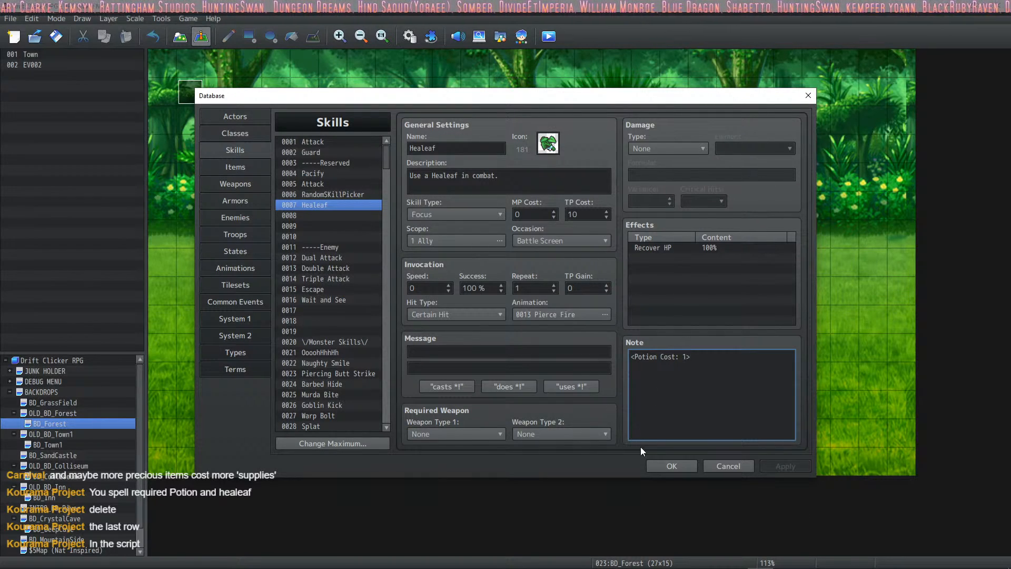
{"action": "left_click", "coordinate": [663, 466]}
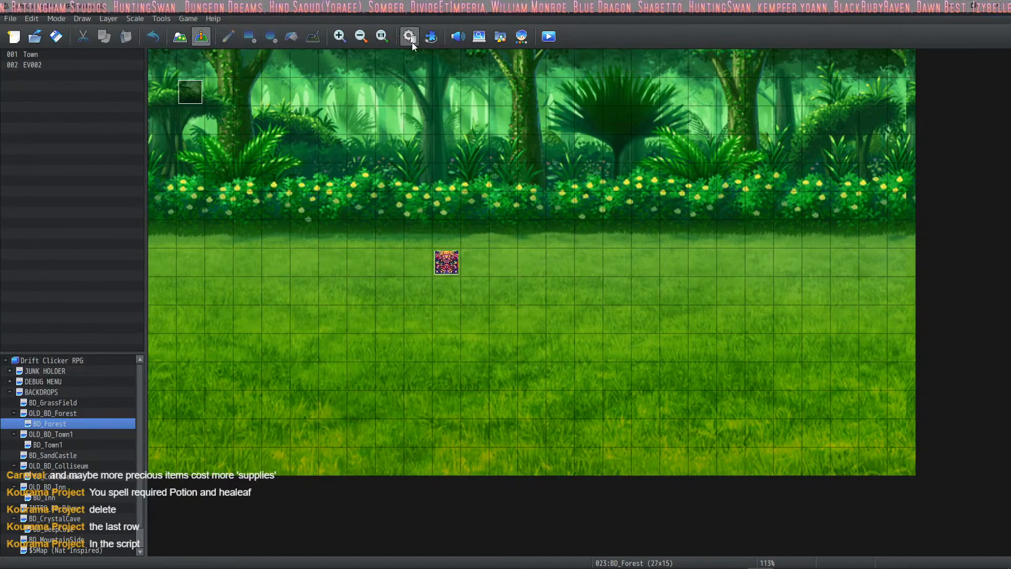
{"action": "left_click", "coordinate": [410, 39]}
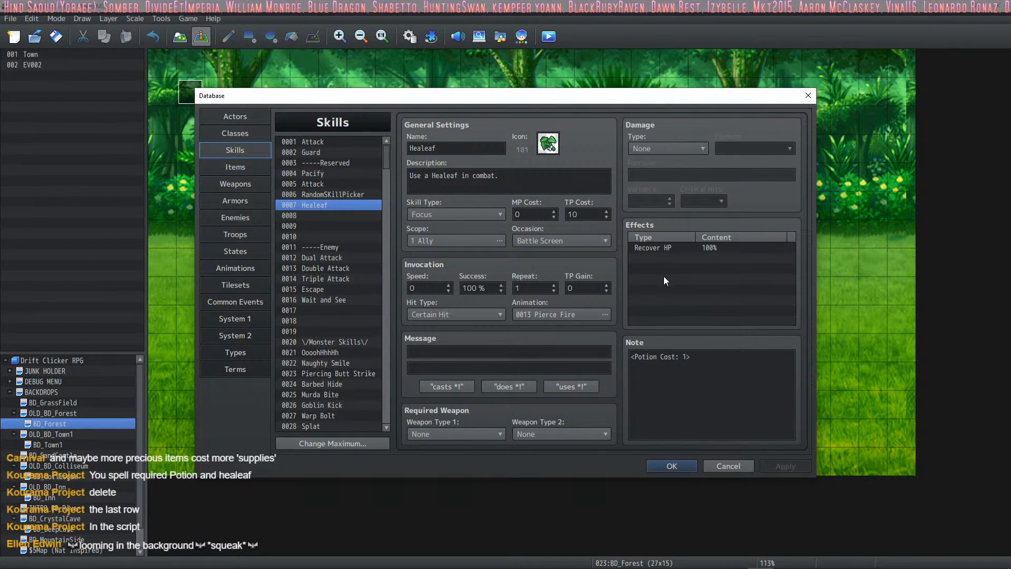
{"action": "left_click", "coordinate": [702, 368]}
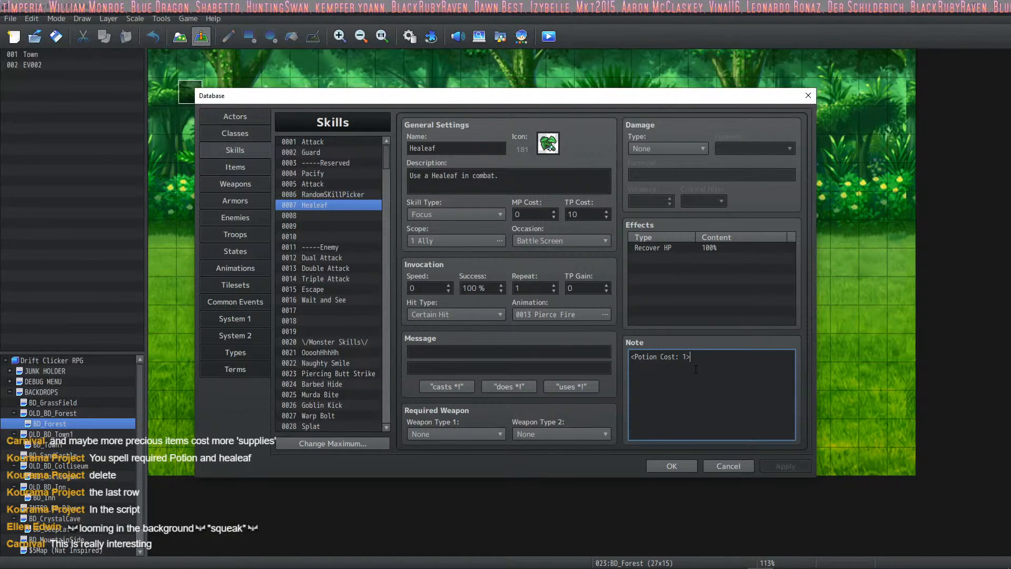
{"action": "left_click", "coordinate": [671, 466]}
{"action": "left_click", "coordinate": [409, 36]}
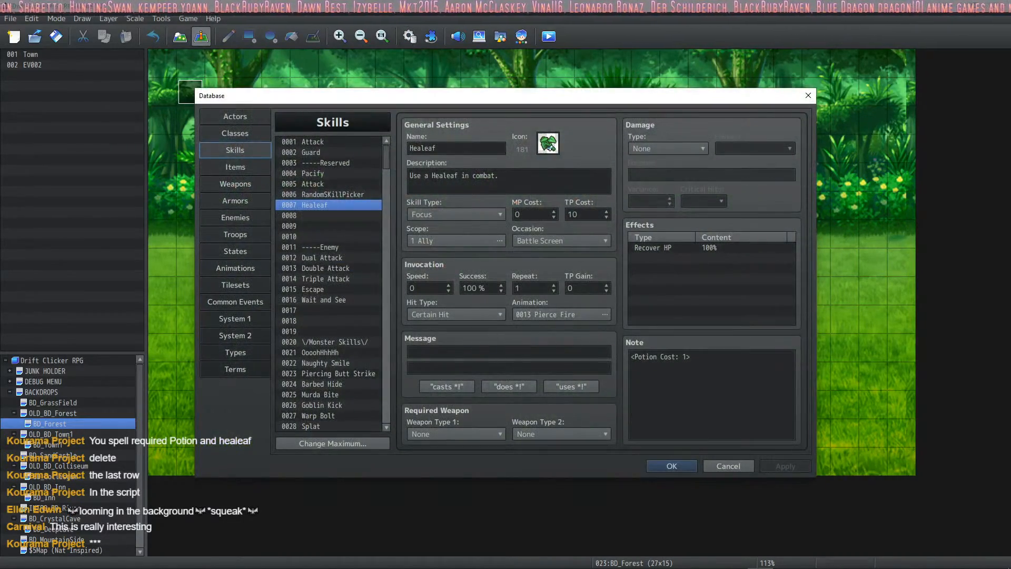
{"action": "left_click", "coordinate": [668, 467]}
Delete the Healeaf entry from the Skill Cost Types of VisuMZ_1_SkillsStatesCore and save the plugin changes
{"action": "left_click", "coordinate": [434, 39]}
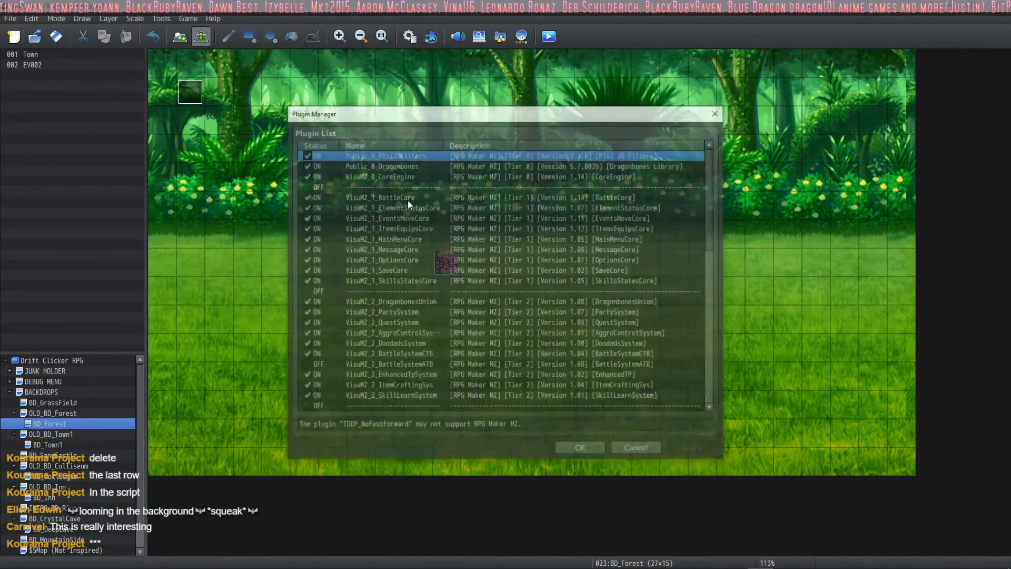
{"action": "scroll", "coordinate": [409, 279], "scroll_direction": "down", "scroll_amount": 3}
{"action": "scroll", "coordinate": [400, 264], "scroll_direction": "up", "scroll_amount": 3}
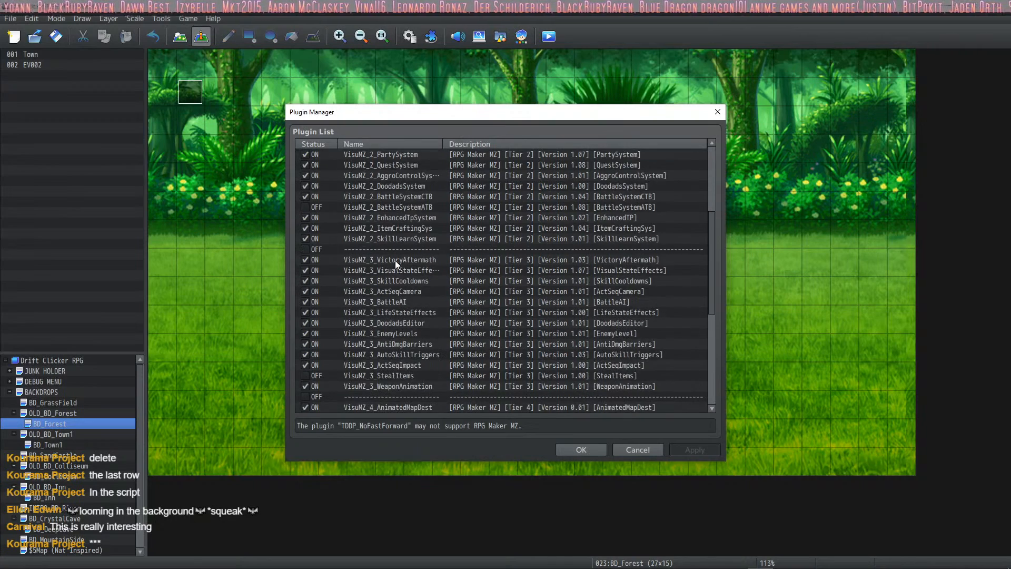
{"action": "double_click", "coordinate": [406, 243]}
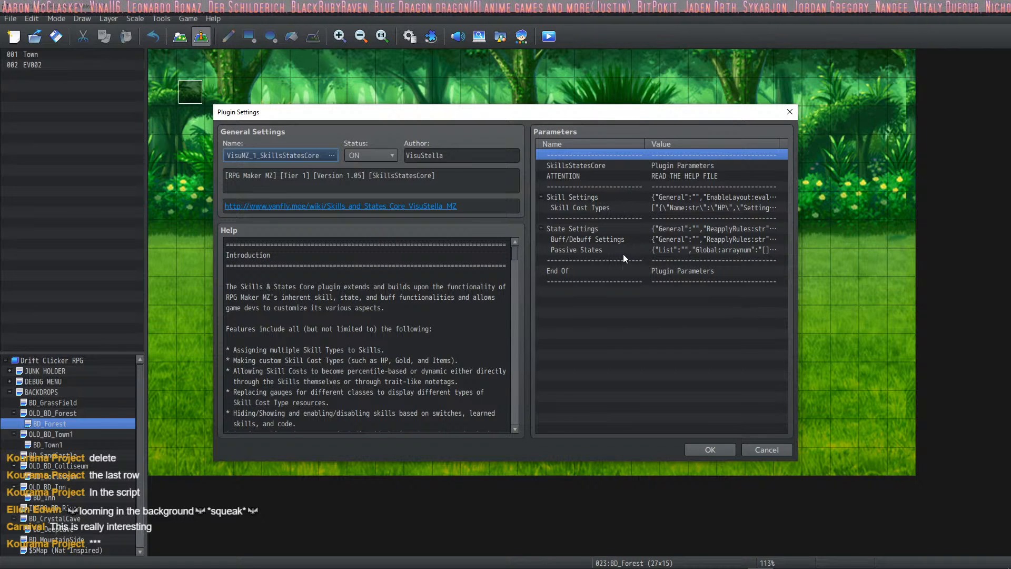
{"action": "double_click", "coordinate": [607, 207]}
{"action": "left_click", "coordinate": [447, 272]}
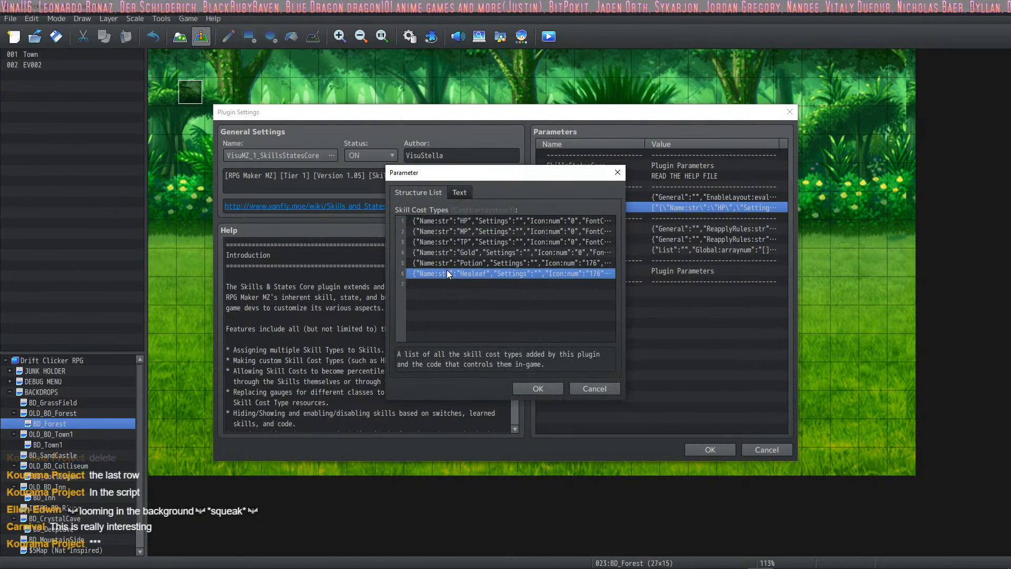
{"action": "key", "text": "Delete"}
{"action": "left_click", "coordinate": [533, 389]}
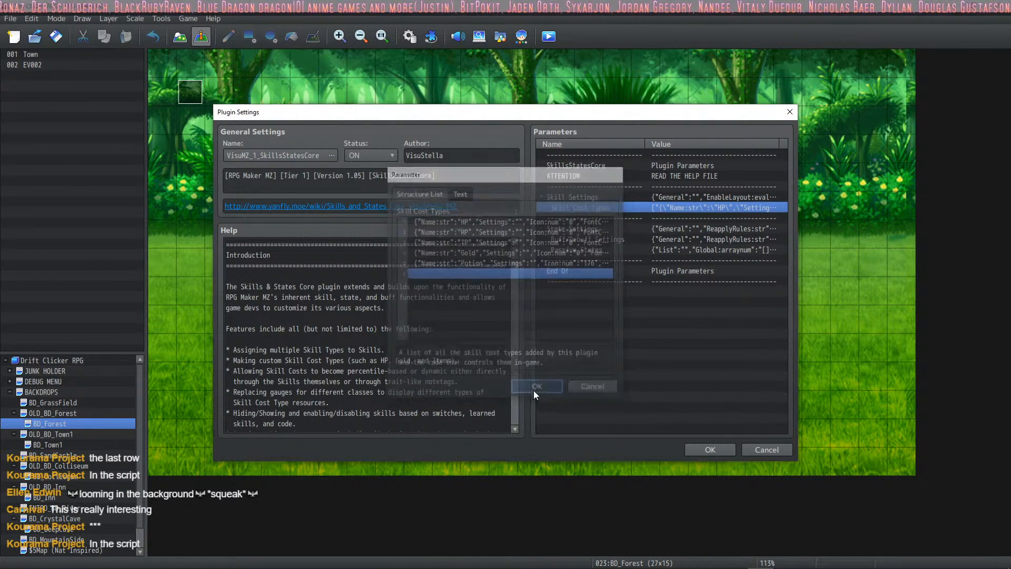
{"action": "left_click", "coordinate": [695, 449]}
{"action": "left_click", "coordinate": [580, 450]}
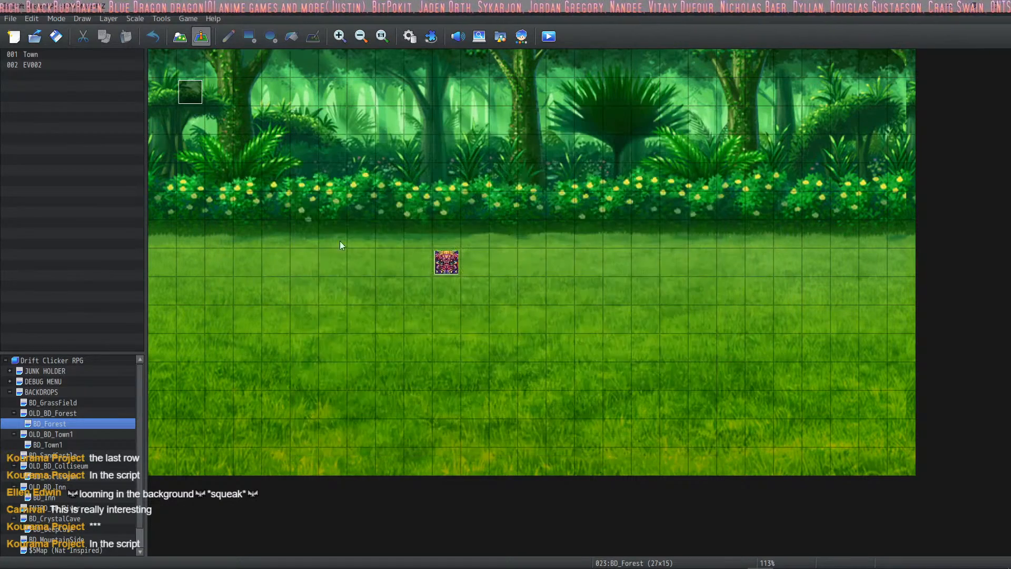
Playtest a ForestBee battle by guarding one turn and trying the Healeaf skill under Focus, and close the game
{"action": "left_click", "coordinate": [554, 40]}
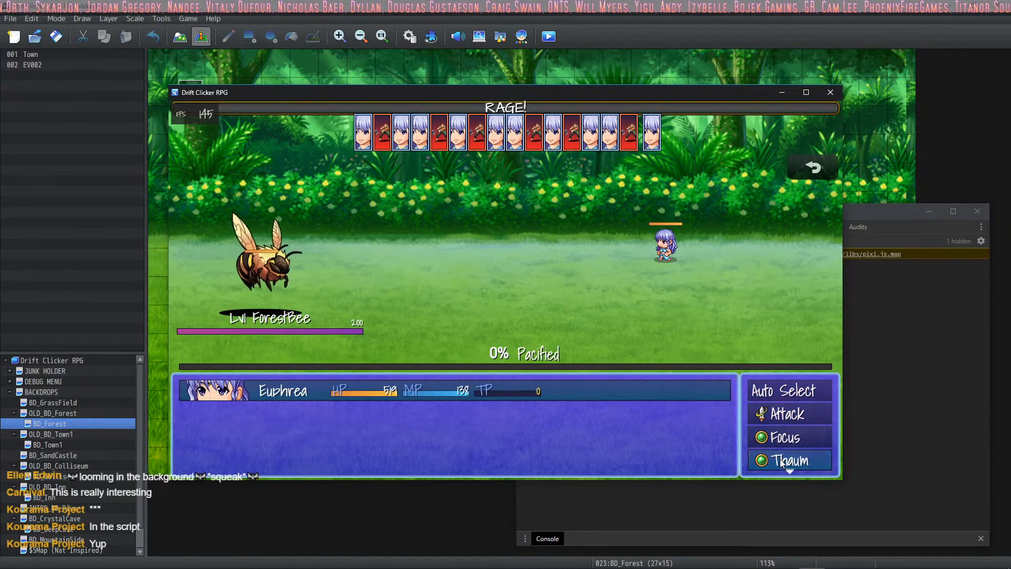
{"action": "scroll", "coordinate": [782, 461], "scroll_direction": "down", "scroll_amount": 1}
{"action": "left_click", "coordinate": [788, 456]}
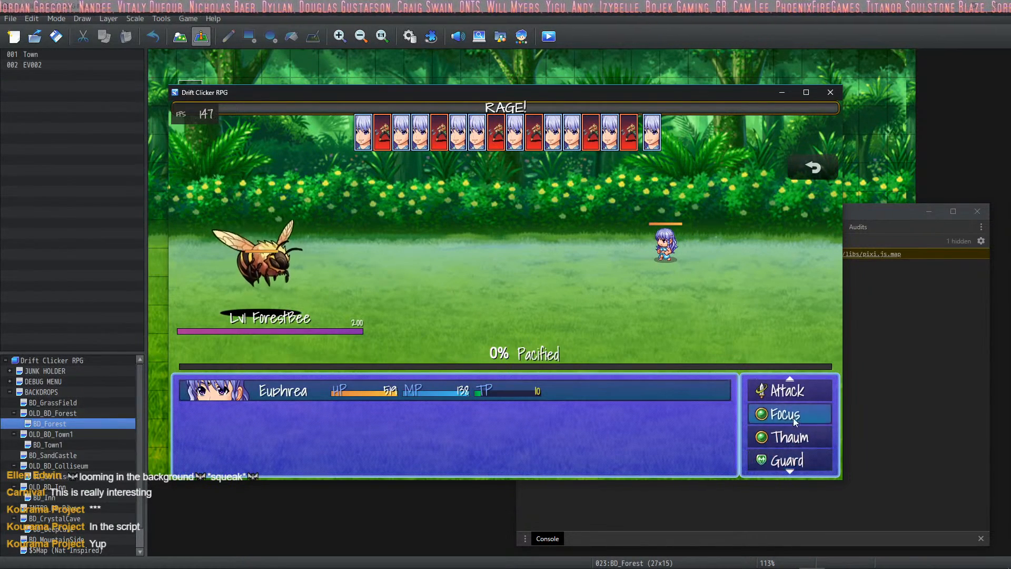
{"action": "scroll", "coordinate": [795, 421], "scroll_direction": "up", "scroll_amount": 1}
{"action": "left_click", "coordinate": [788, 437]}
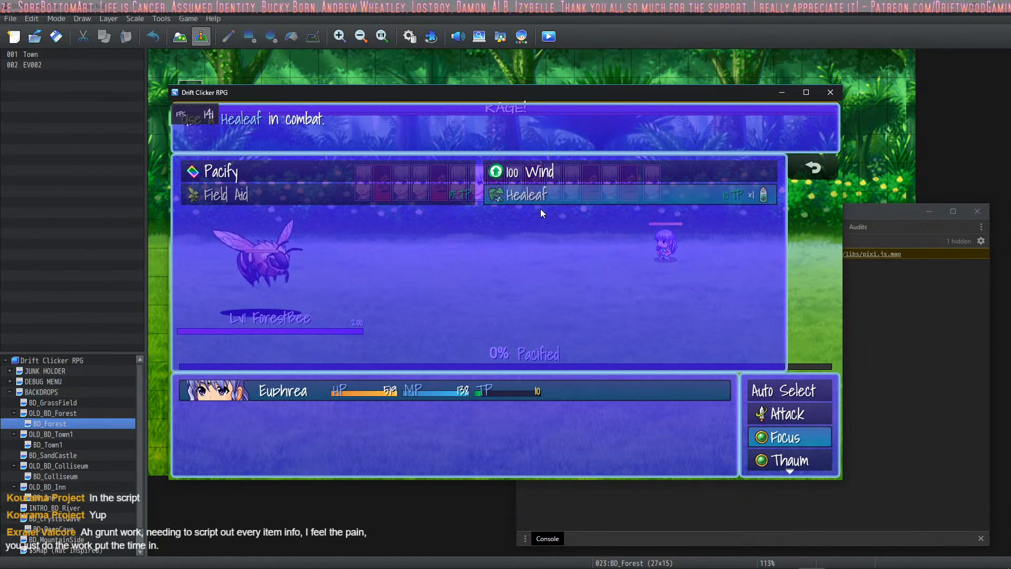
{"action": "left_click", "coordinate": [651, 200]}
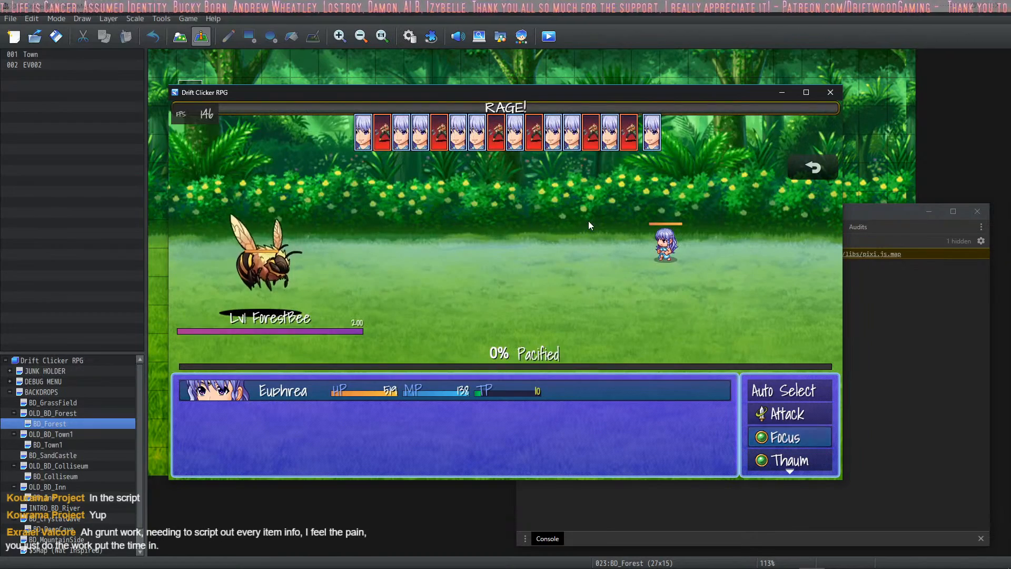
{"action": "right_click", "coordinate": [660, 281]}
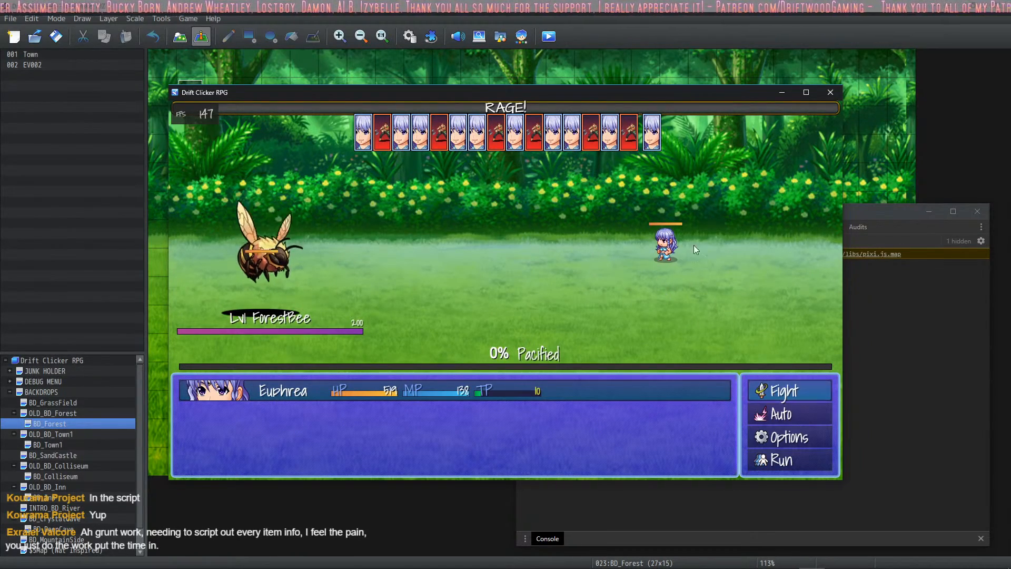
{"action": "left_click", "coordinate": [830, 93]}
Check the remaining entries in the Skill Cost Types of VisuMZ_1_SkillsStatesCore, and close the plugin settings and manager
{"action": "left_click", "coordinate": [430, 36]}
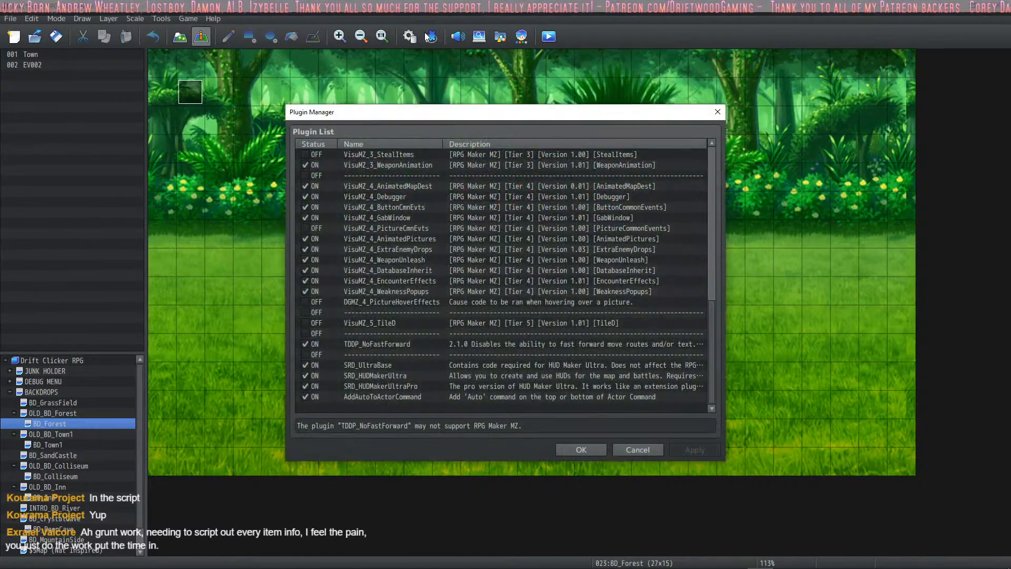
{"action": "scroll", "coordinate": [445, 251], "scroll_direction": "up", "scroll_amount": 8}
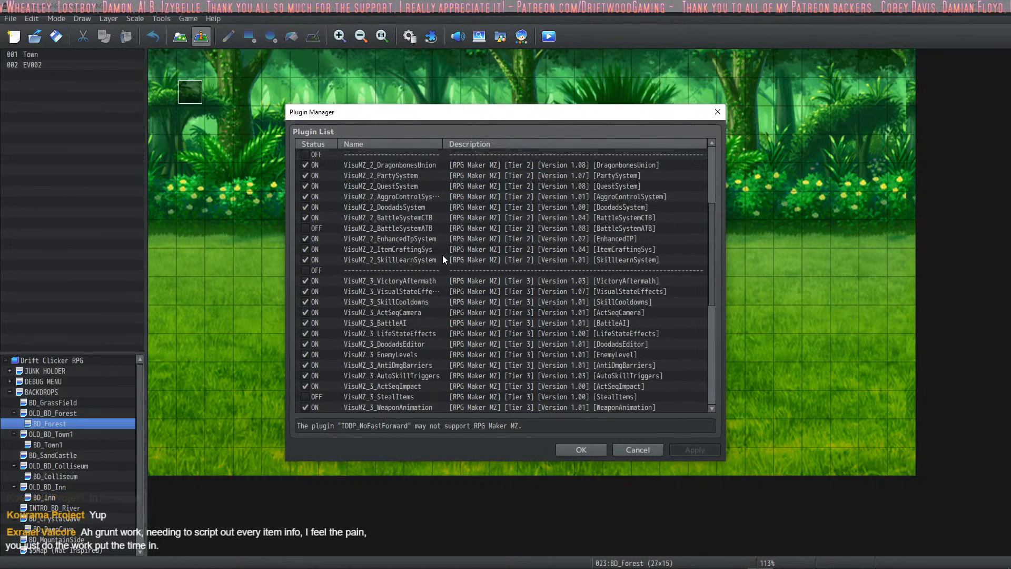
{"action": "scroll", "coordinate": [442, 260], "scroll_direction": "up", "scroll_amount": 5}
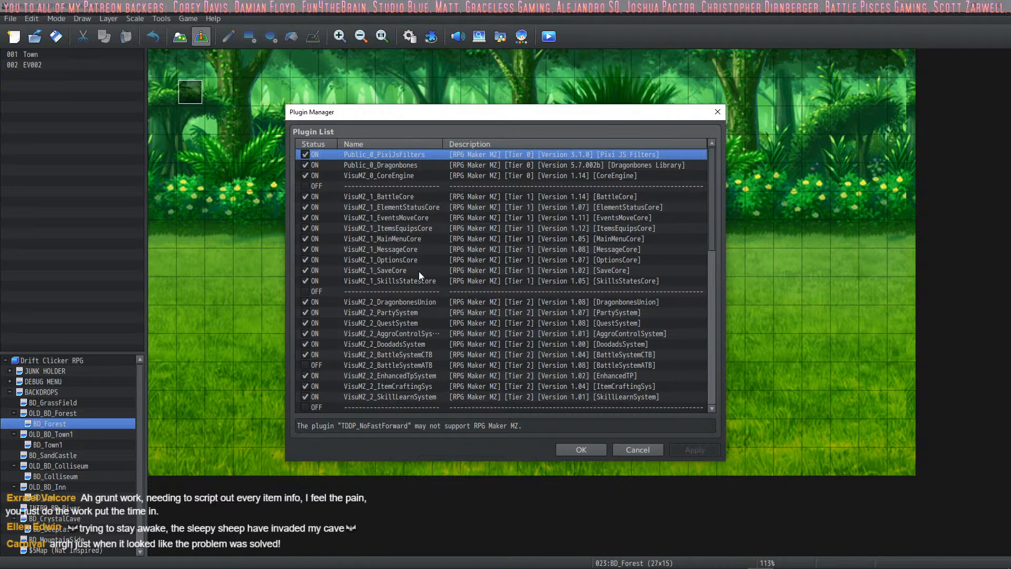
{"action": "scroll", "coordinate": [426, 264], "scroll_direction": "down", "scroll_amount": 4}
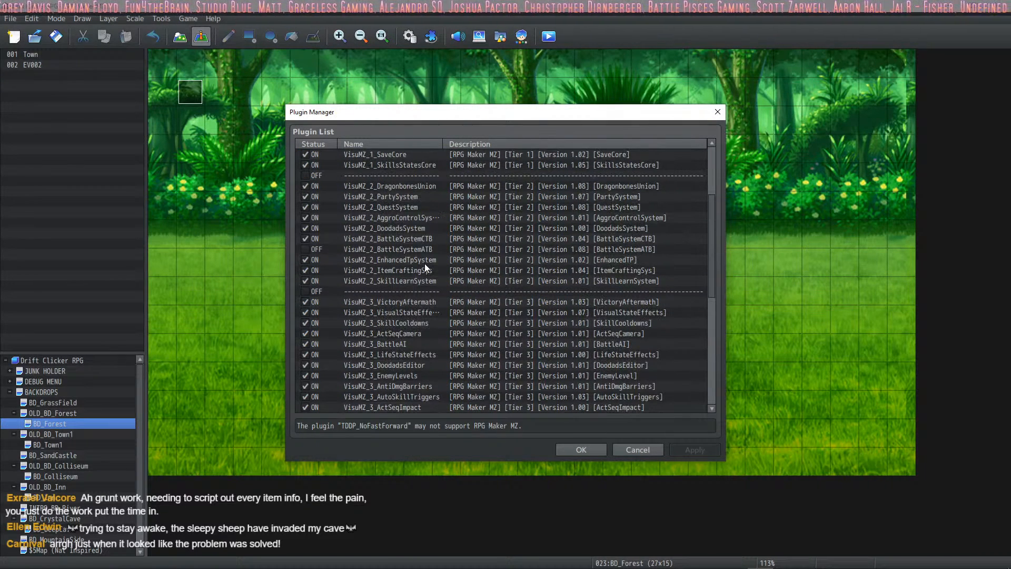
{"action": "scroll", "coordinate": [425, 263], "scroll_direction": "up", "scroll_amount": 4}
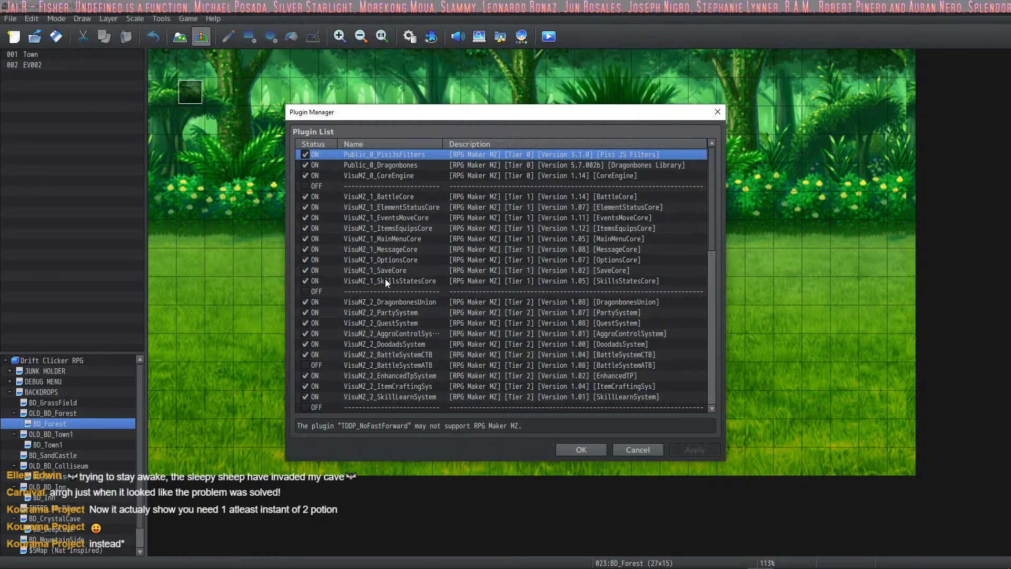
{"action": "scroll", "coordinate": [384, 279], "scroll_direction": "down", "scroll_amount": 1}
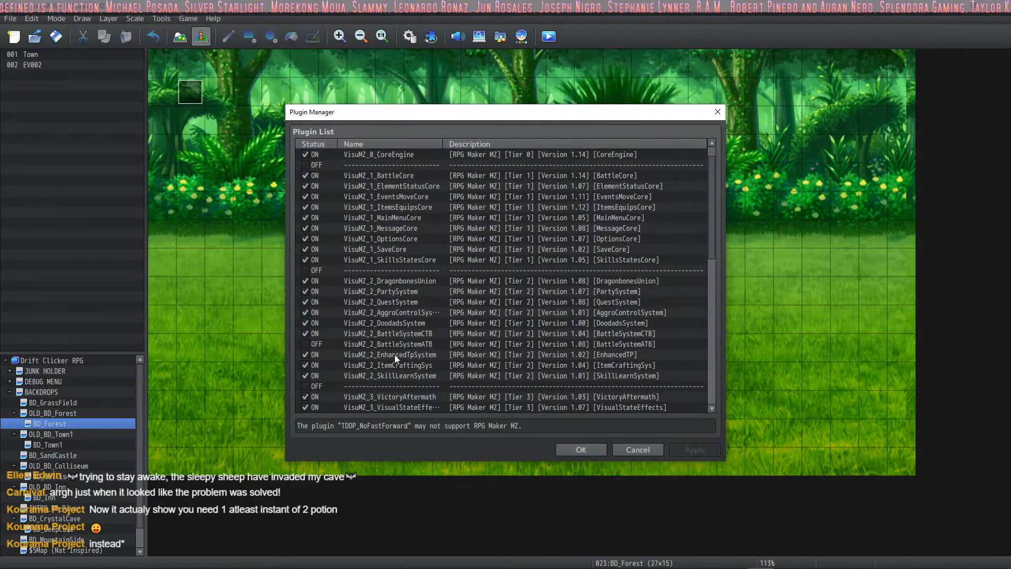
{"action": "double_click", "coordinate": [393, 260]}
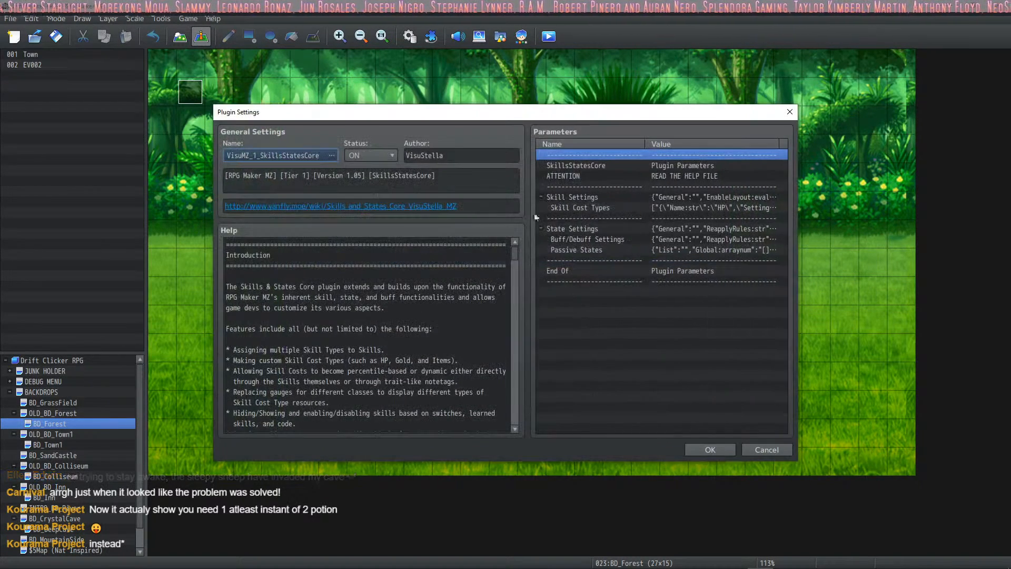
{"action": "double_click", "coordinate": [606, 208]}
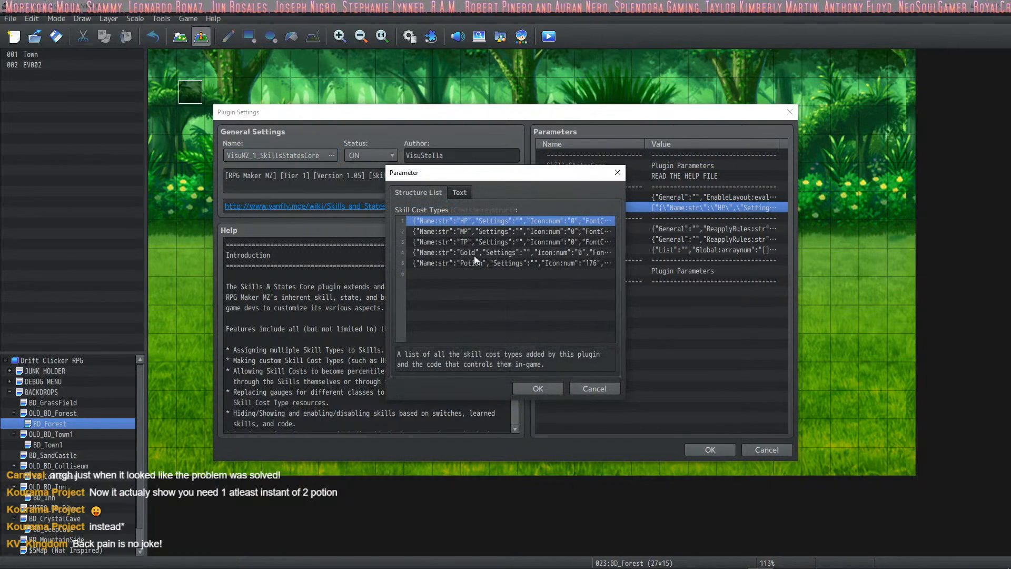
{"action": "left_click", "coordinate": [542, 390]}
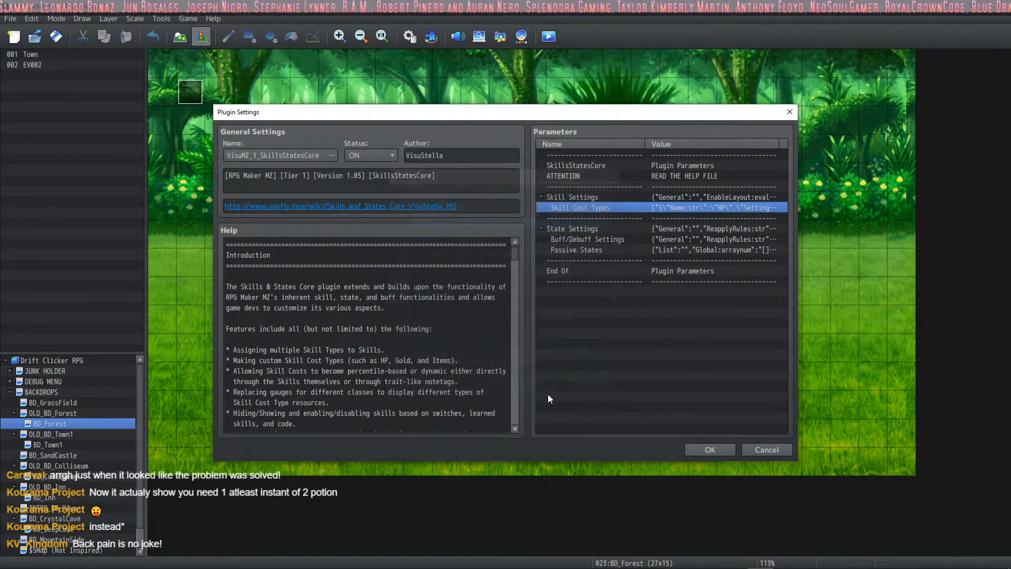
{"action": "left_click", "coordinate": [718, 453]}
{"action": "left_click", "coordinate": [580, 449]}
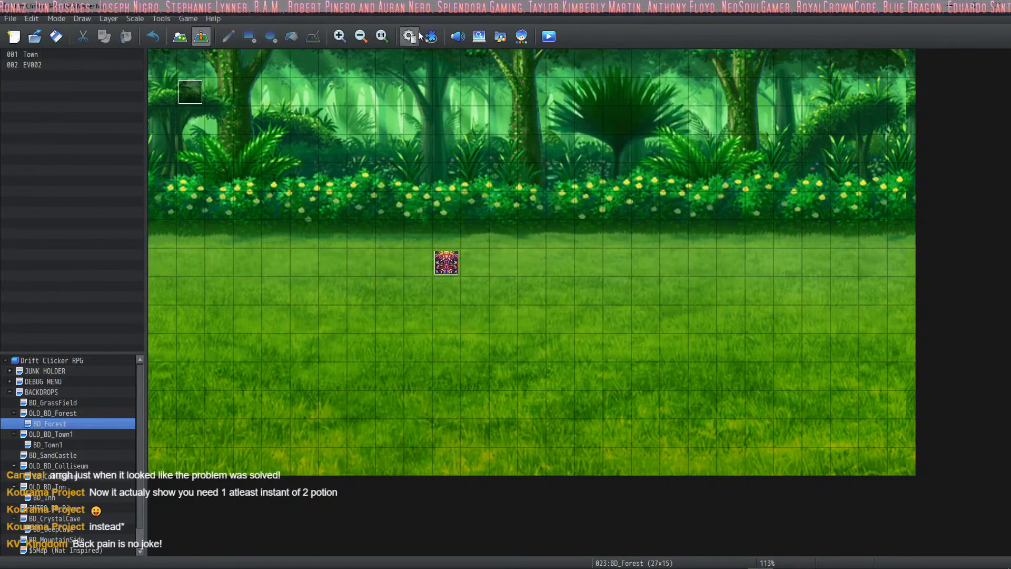
{"action": "left_click", "coordinate": [430, 36]}
{"action": "key", "text": "Escape"}
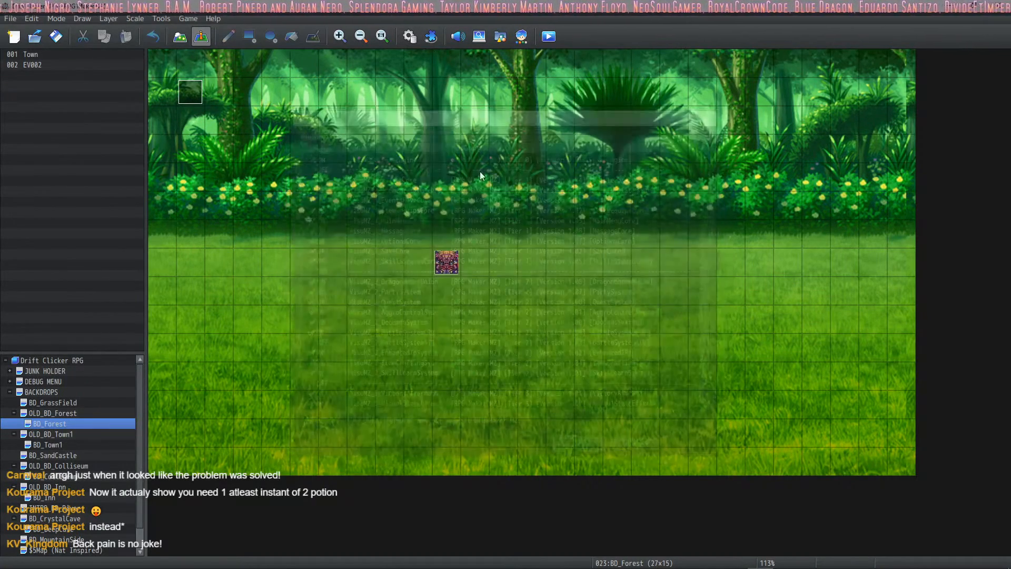
Compare the Healeaf skill's note with the Skill Cost Notetags section of the VisuMZ_1_SkillsStatesCore help, and close the help
{"action": "left_click", "coordinate": [416, 37]}
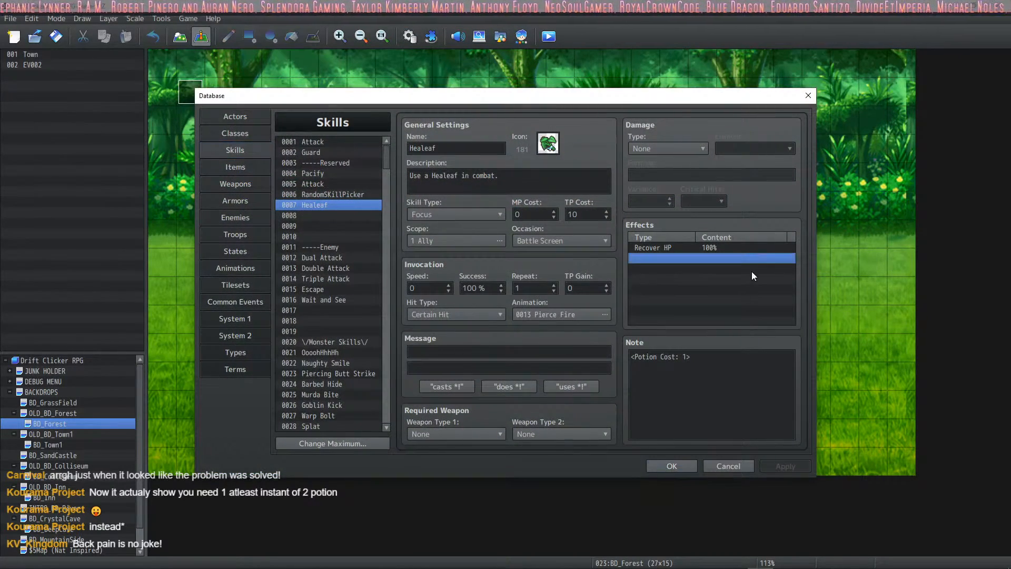
{"action": "left_click", "coordinate": [701, 353]}
{"action": "right_click", "coordinate": [719, 362]}
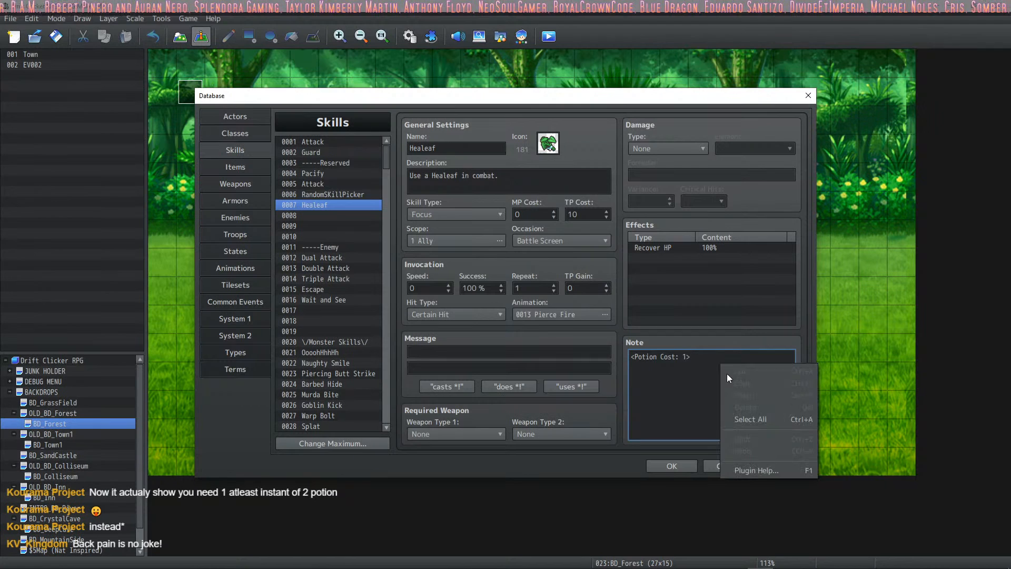
{"action": "left_click", "coordinate": [762, 473]}
{"action": "scroll", "coordinate": [535, 211], "scroll_direction": "down", "scroll_amount": 15}
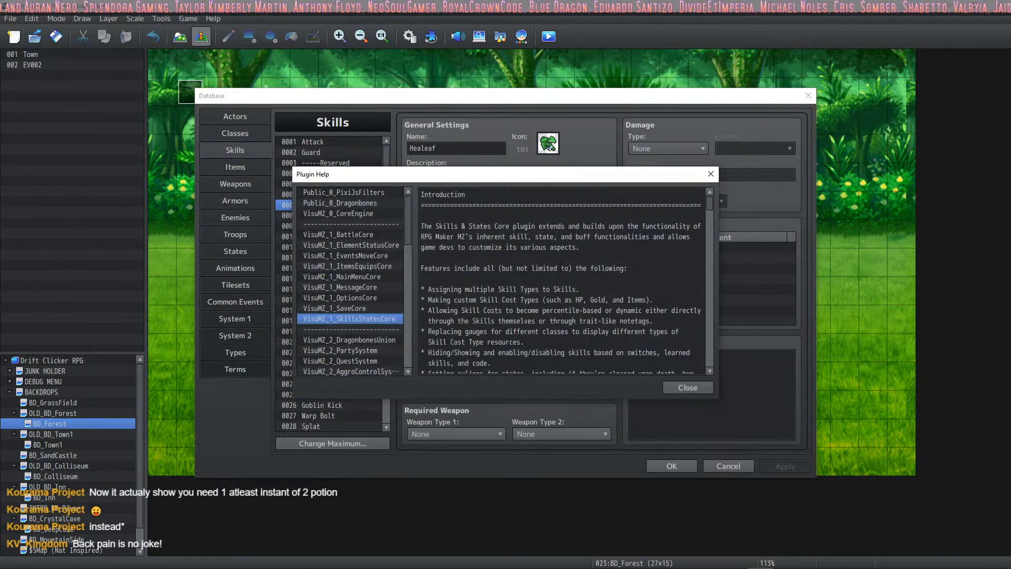
{"action": "scroll", "coordinate": [620, 271], "scroll_direction": "down", "scroll_amount": 15}
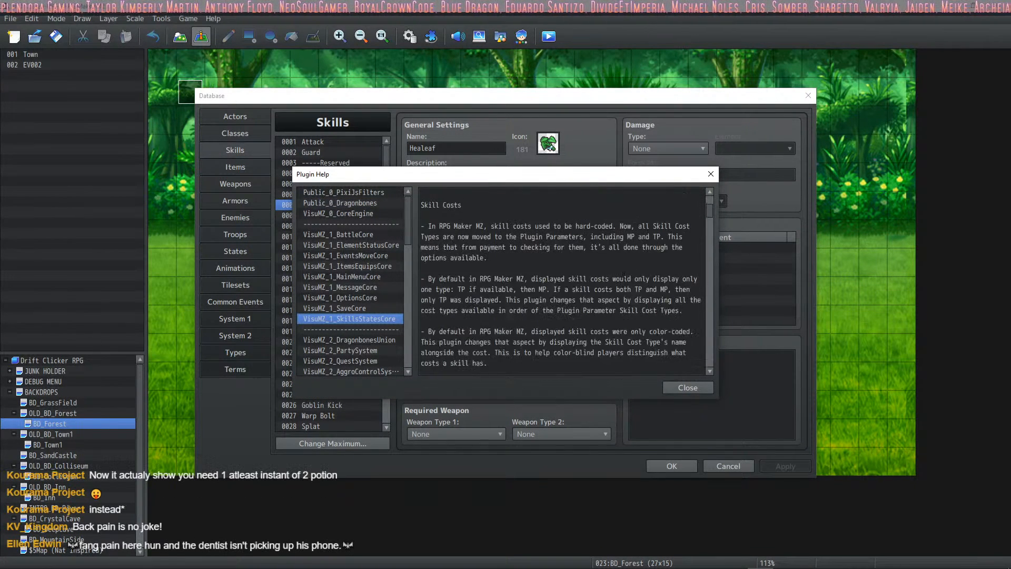
{"action": "scroll", "coordinate": [579, 260], "scroll_direction": "down", "scroll_amount": 2}
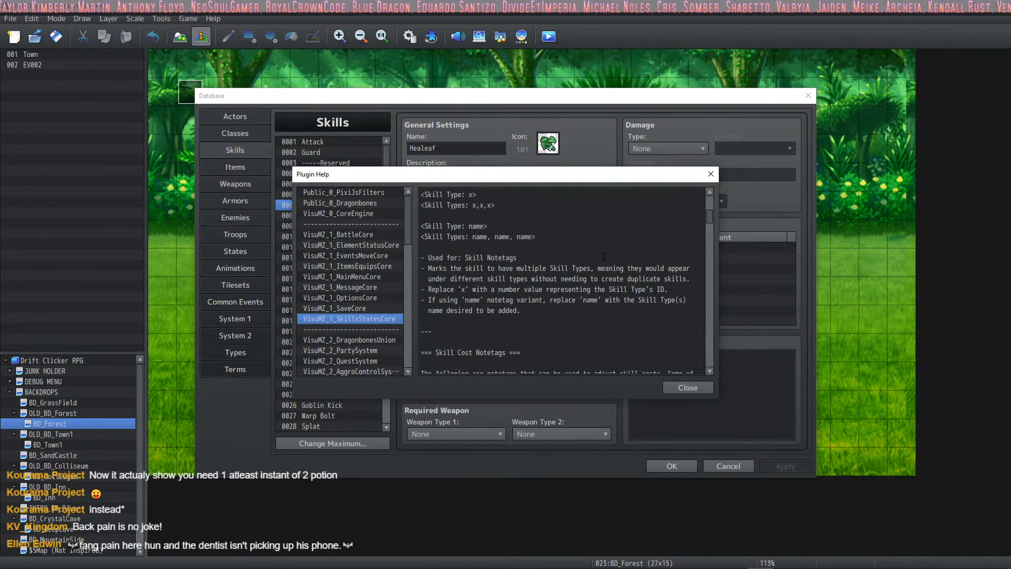
{"action": "scroll", "coordinate": [500, 258], "scroll_direction": "up", "scroll_amount": 2}
{"action": "scroll", "coordinate": [472, 257], "scroll_direction": "down", "scroll_amount": 5}
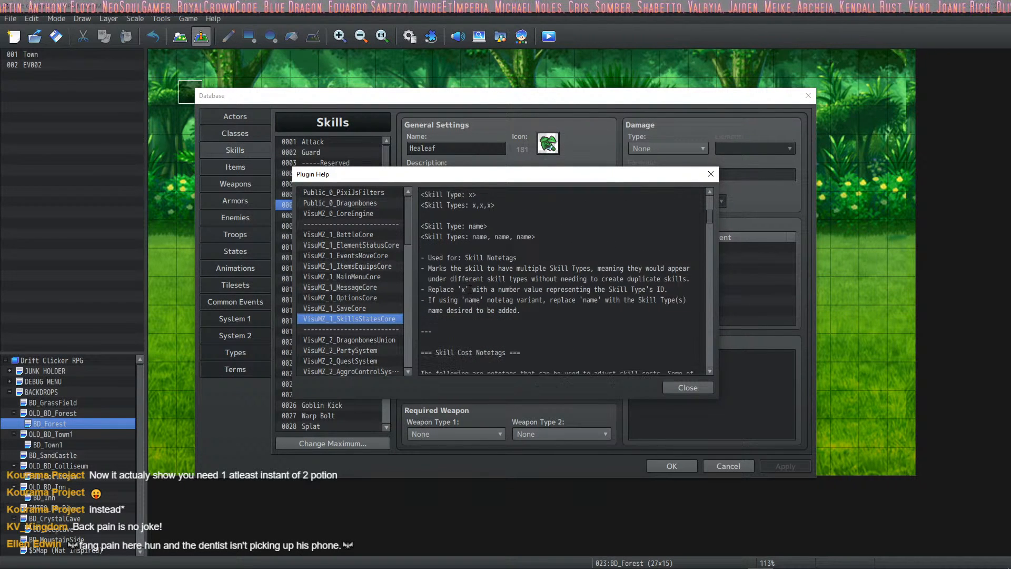
{"action": "scroll", "coordinate": [471, 250], "scroll_direction": "down", "scroll_amount": 4}
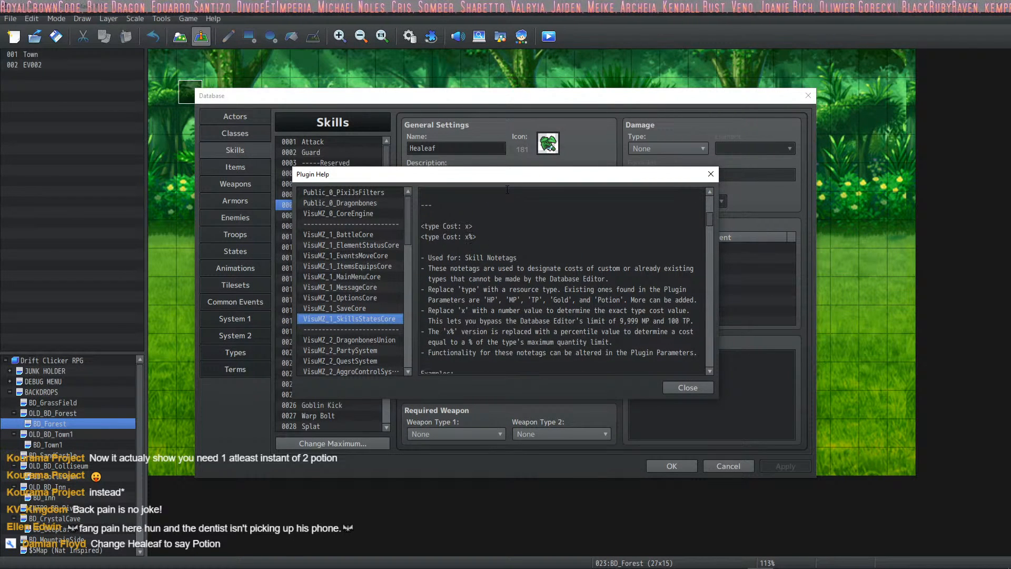
{"action": "left_click_drag", "start_coordinate": [482, 184], "coordinate": [475, 109]}
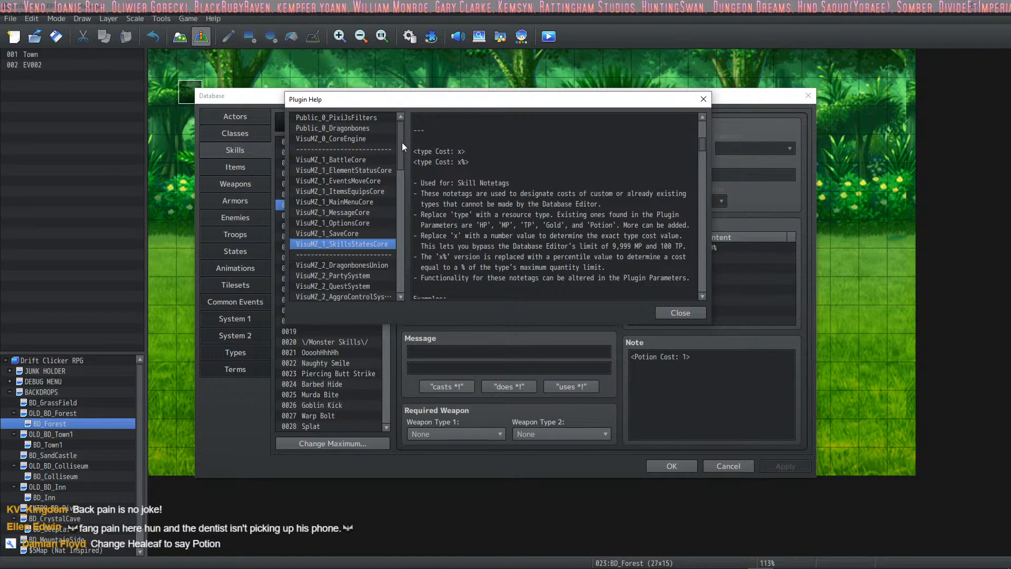
{"action": "left_click", "coordinate": [687, 311]}
Rename the Healeaf skill to Potion and save the database changes
{"action": "double_click", "coordinate": [439, 148]}
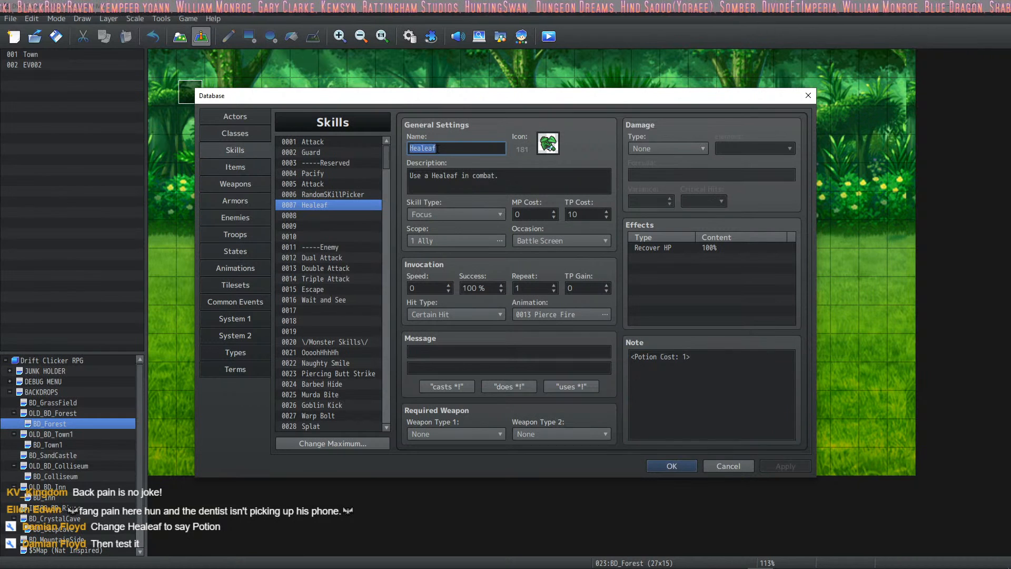
{"action": "type", "text": "Potion"}
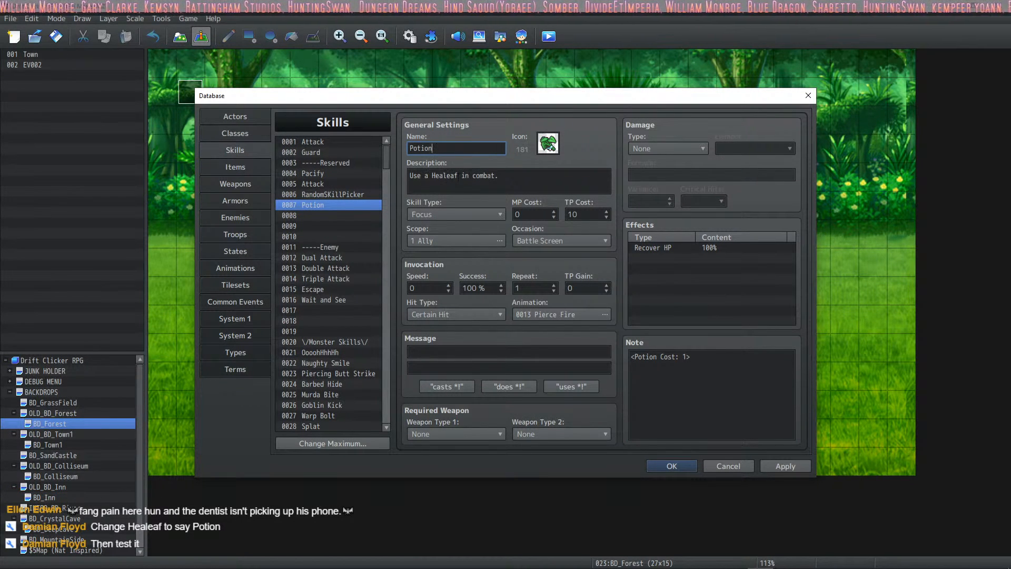
{"action": "left_click", "coordinate": [678, 467]}
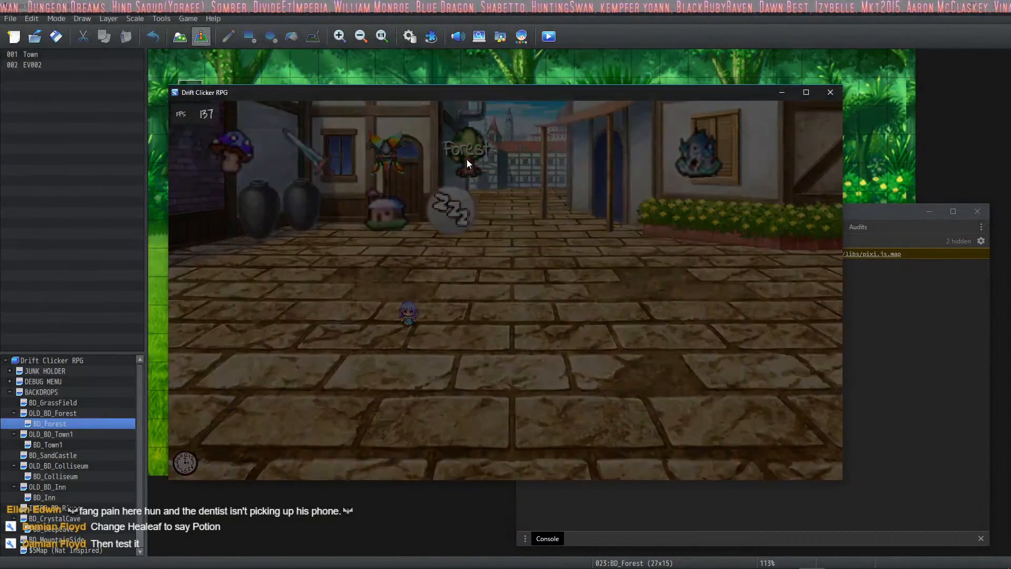
Playtest a Forest battle, guard one turn to check the Potion skill under Focus, and close the game
{"action": "left_click", "coordinate": [467, 159]}
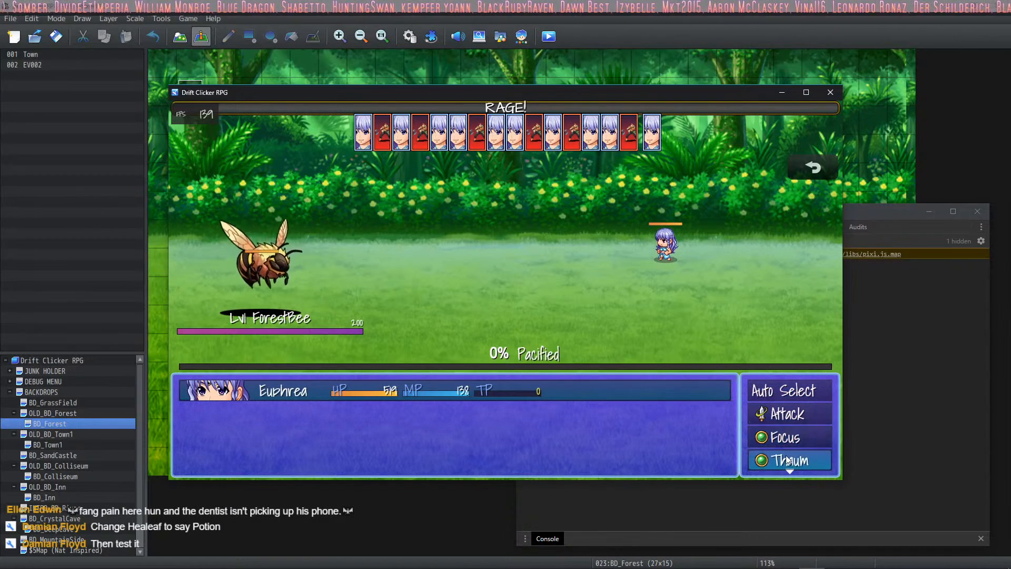
{"action": "scroll", "coordinate": [791, 446], "scroll_direction": "down", "scroll_amount": 1}
{"action": "left_click", "coordinate": [785, 457]}
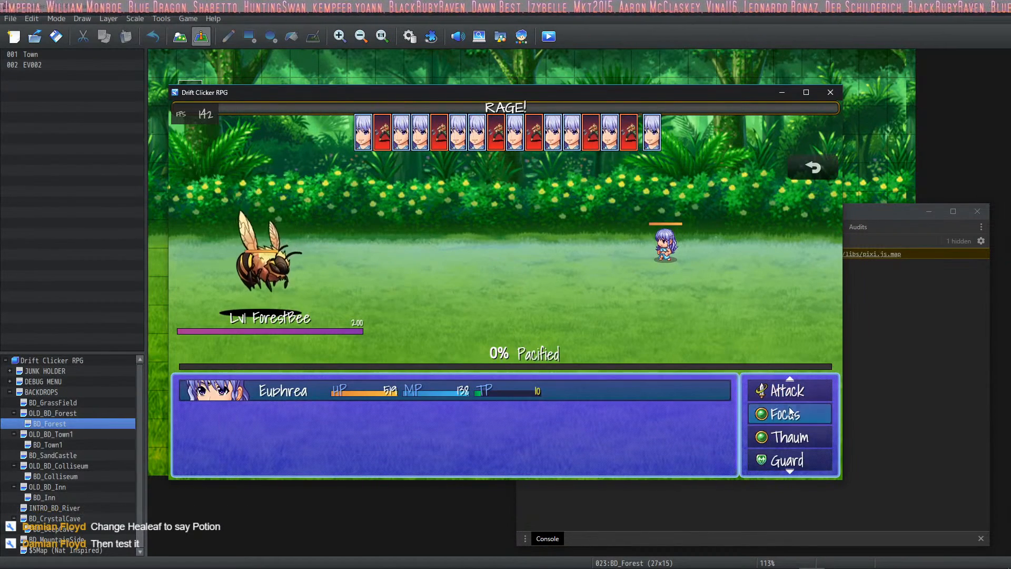
{"action": "left_click", "coordinate": [788, 415]}
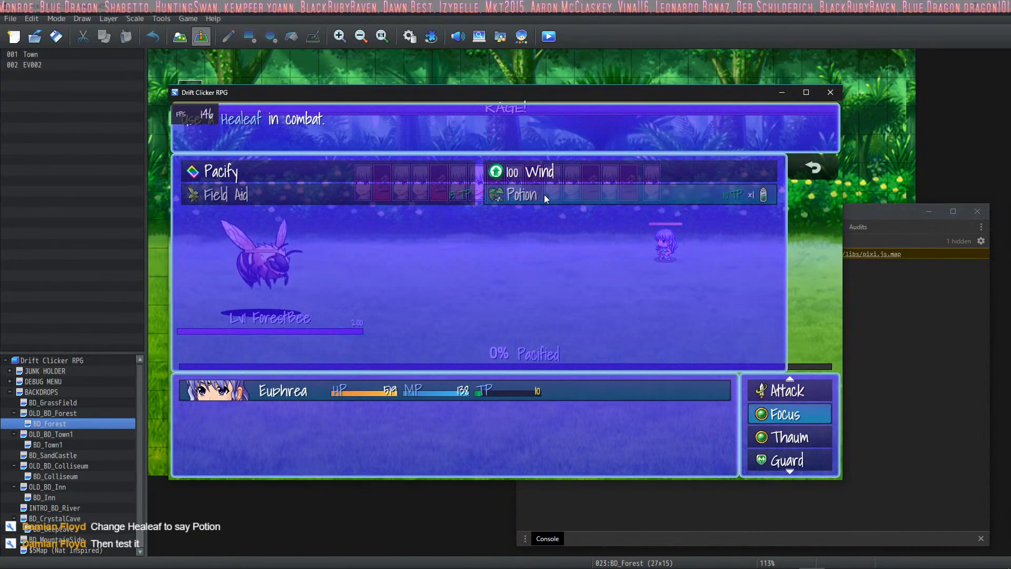
{"action": "left_click", "coordinate": [830, 92]}
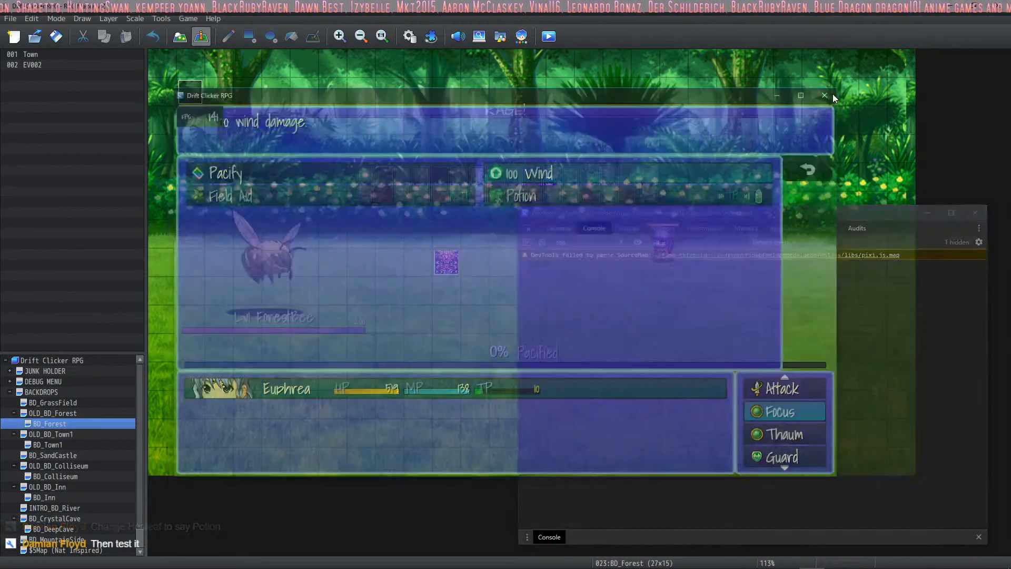
Rename the Potion skill, entry 0007 in the database, back to Healeaf
{"action": "key", "text": "F9"}
{"action": "double_click", "coordinate": [479, 148]}
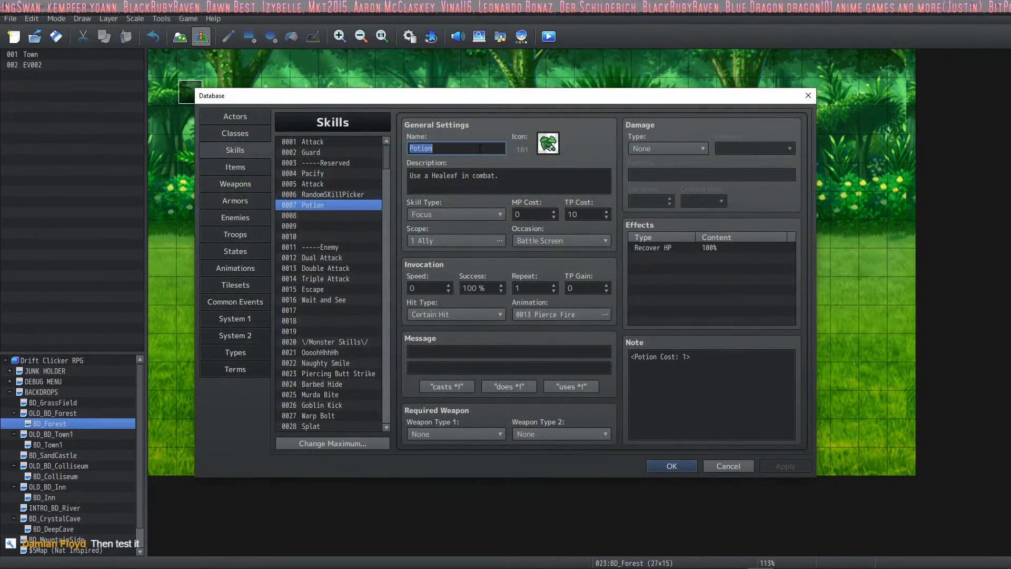
{"action": "type", "text": "Healeaf"}
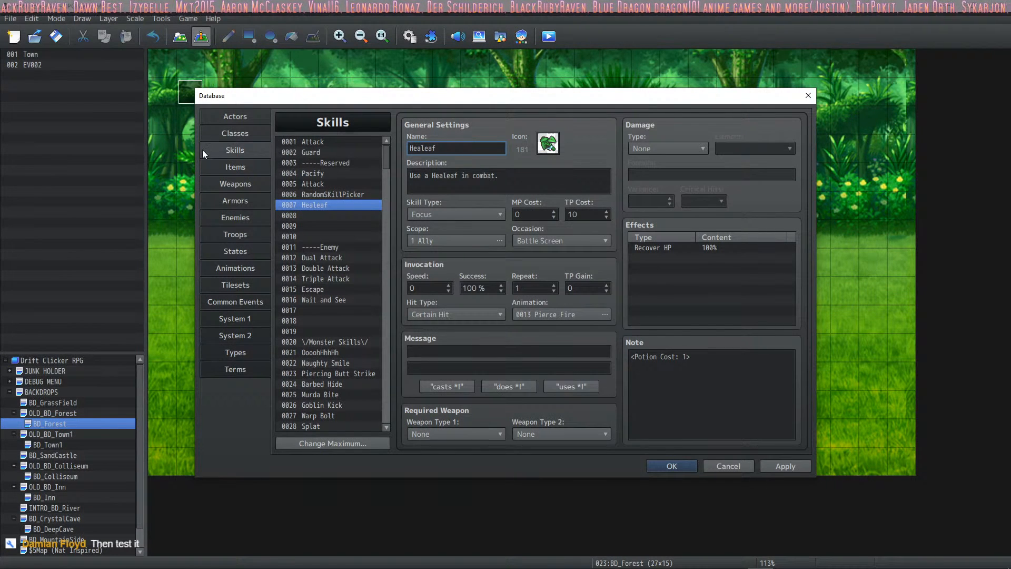
Rename the Healeaf item, entry 0005 in the item database, to Potion
{"action": "left_click", "coordinate": [236, 167]}
{"action": "left_click", "coordinate": [286, 182]}
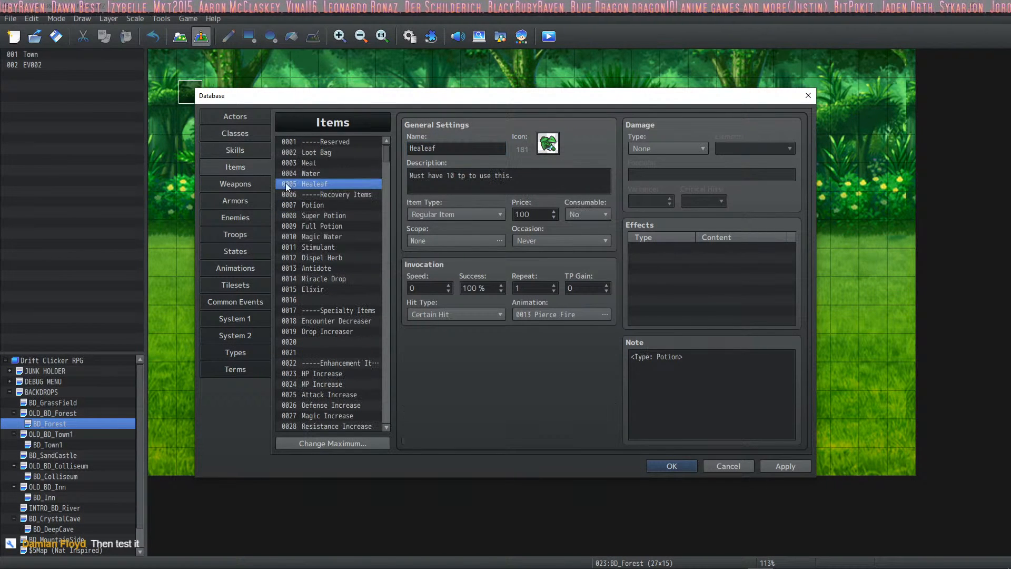
{"action": "double_click", "coordinate": [470, 153]}
{"action": "type", "text": "Potion"}
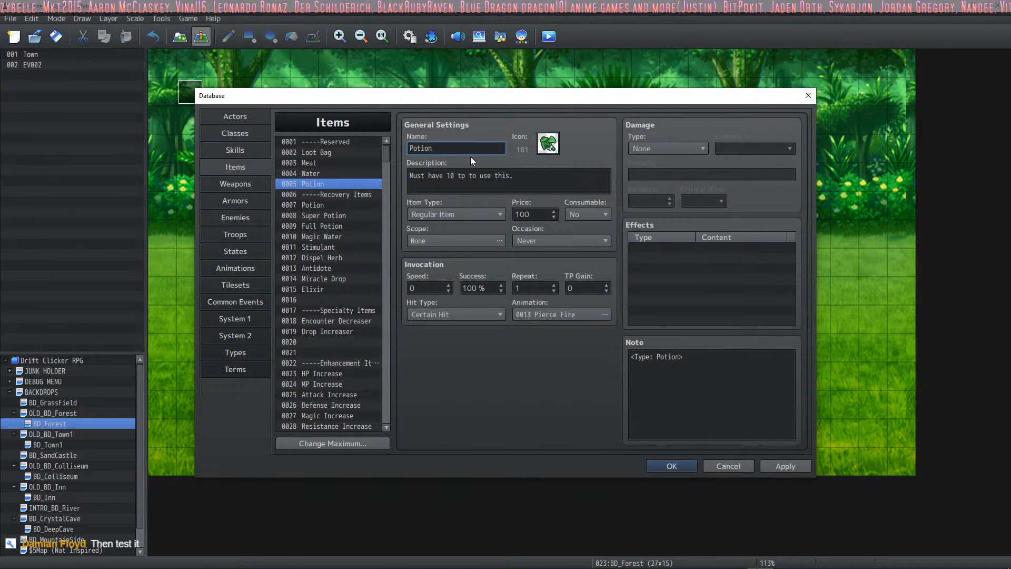
Save the item rename, playtest the game, start a Forest battle through Explore and guard for one turn
{"action": "left_click", "coordinate": [682, 464]}
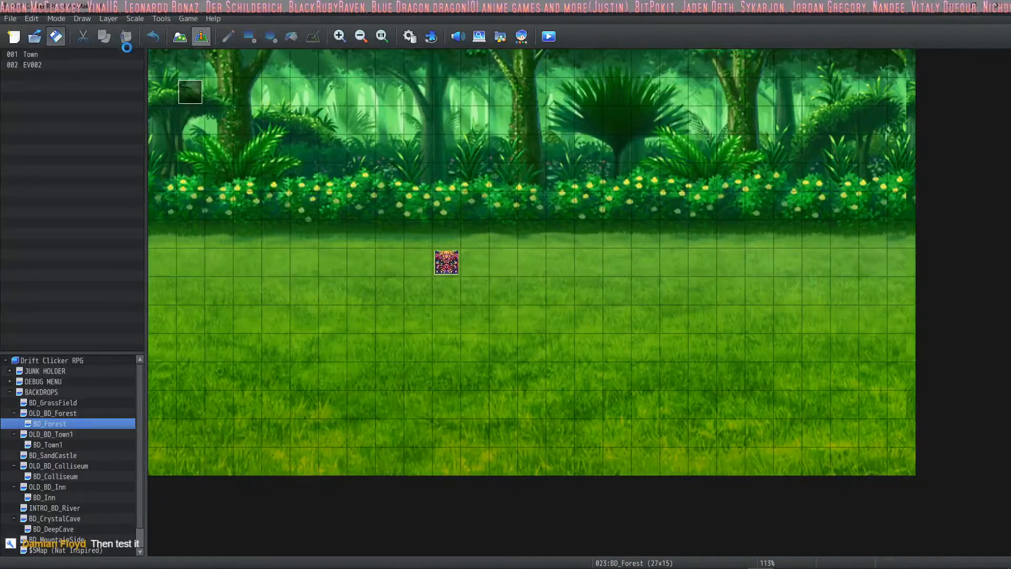
{"action": "left_click", "coordinate": [549, 36]}
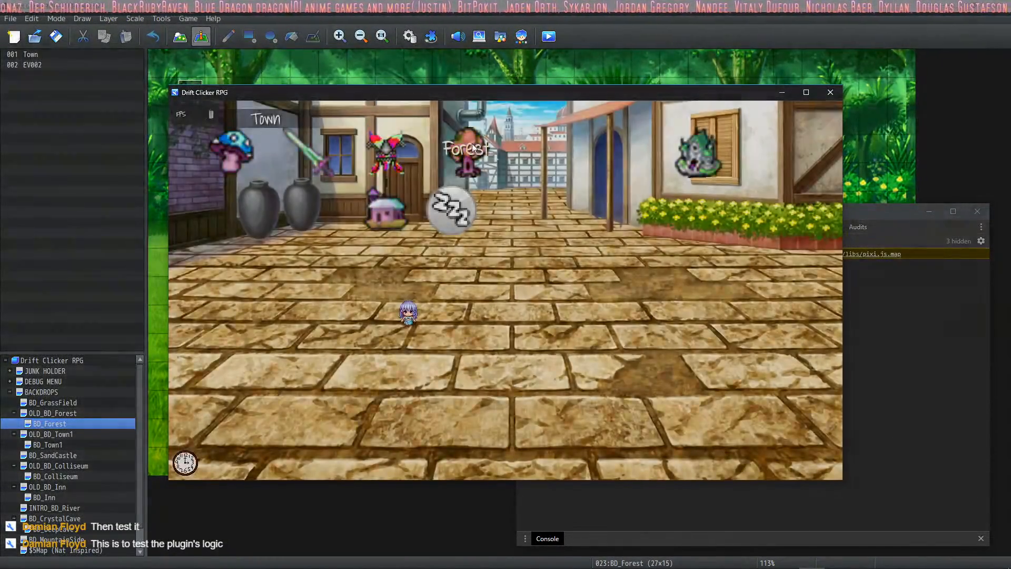
{"action": "left_click", "coordinate": [472, 145]}
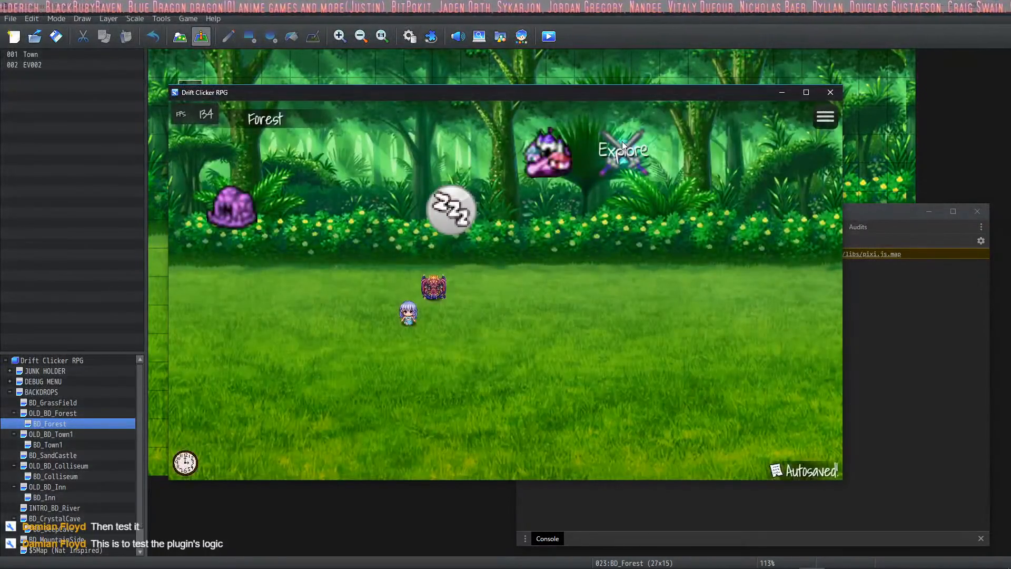
{"action": "left_click", "coordinate": [622, 148]}
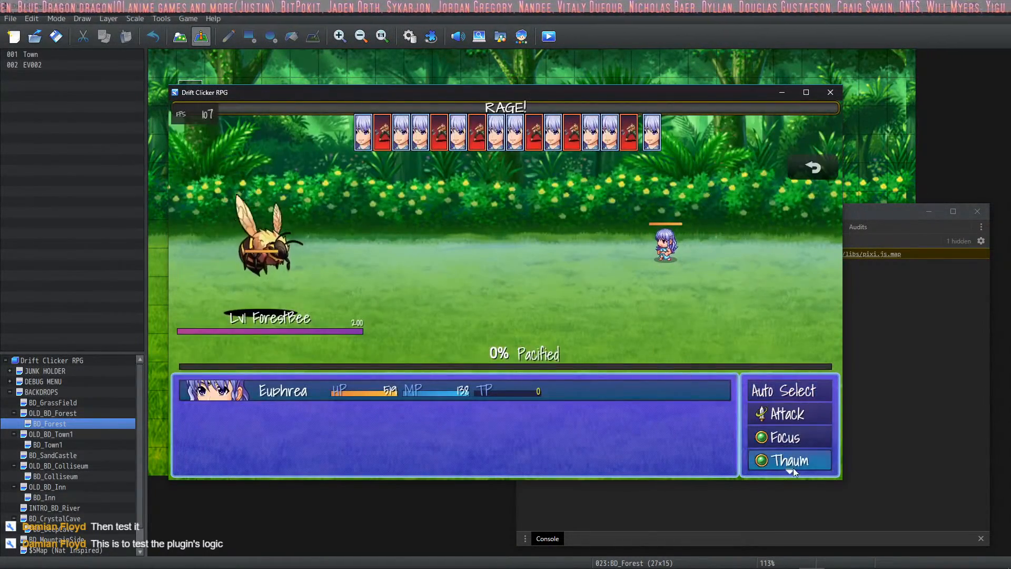
{"action": "scroll", "coordinate": [795, 432], "scroll_direction": "down", "scroll_amount": 2}
{"action": "left_click", "coordinate": [788, 449]}
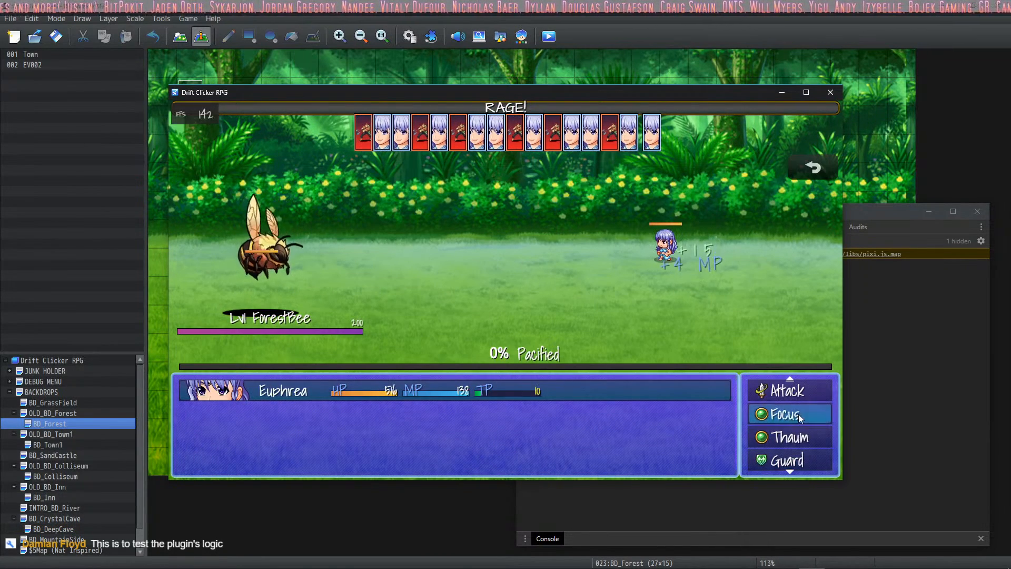
Check the Healeaf skill's cost under Focus, back out of the skill list and close the game
{"action": "left_click", "coordinate": [800, 416]}
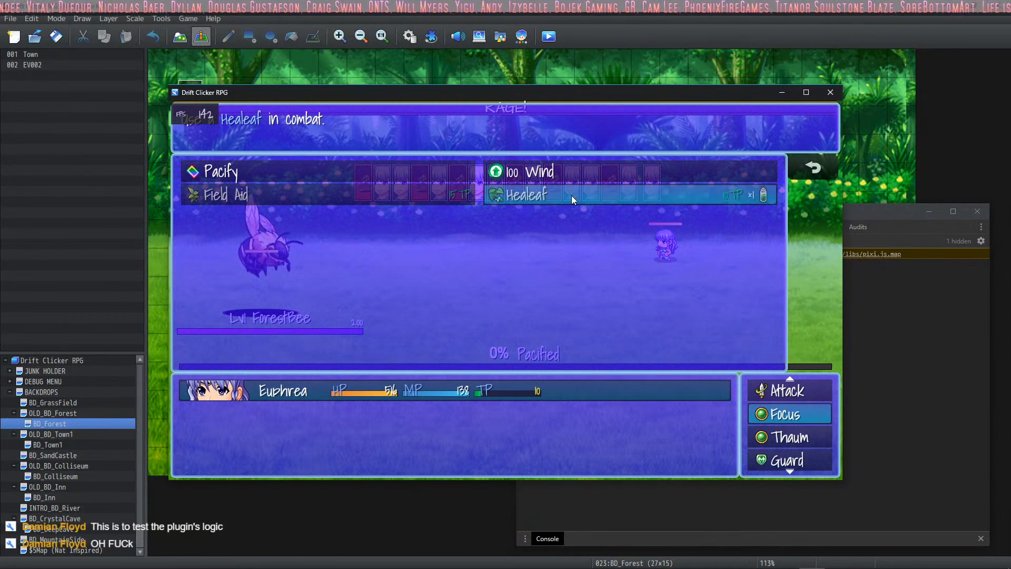
{"action": "right_click", "coordinate": [624, 224]}
{"action": "right_click", "coordinate": [625, 224]}
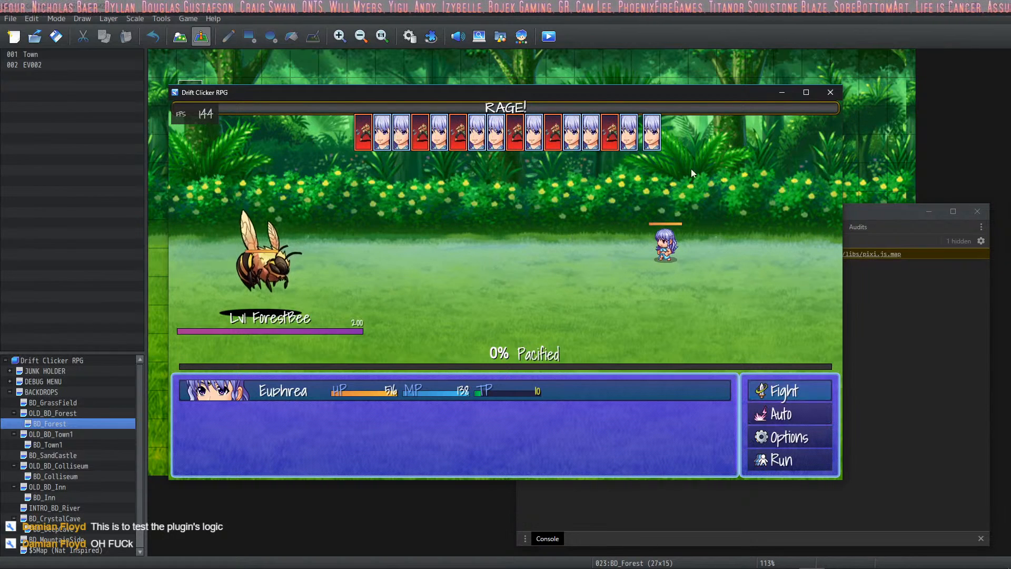
{"action": "left_click", "coordinate": [821, 92]}
Examine the Potion item, entry 0007 in the item database, and look through the item list
{"action": "left_click", "coordinate": [410, 36]}
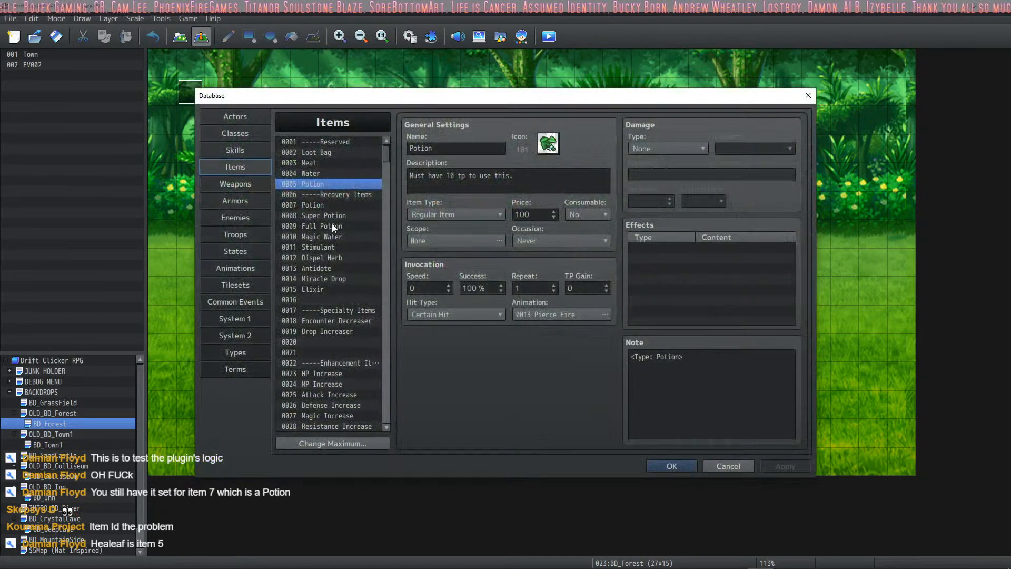
{"action": "left_click", "coordinate": [315, 205]}
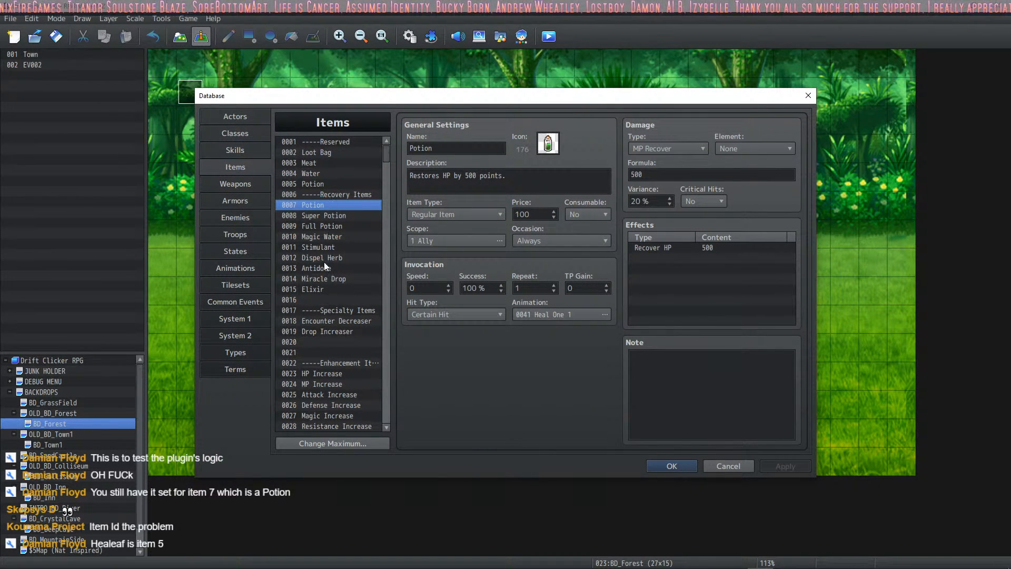
{"action": "left_click", "coordinate": [324, 193]}
{"action": "left_click", "coordinate": [317, 206]}
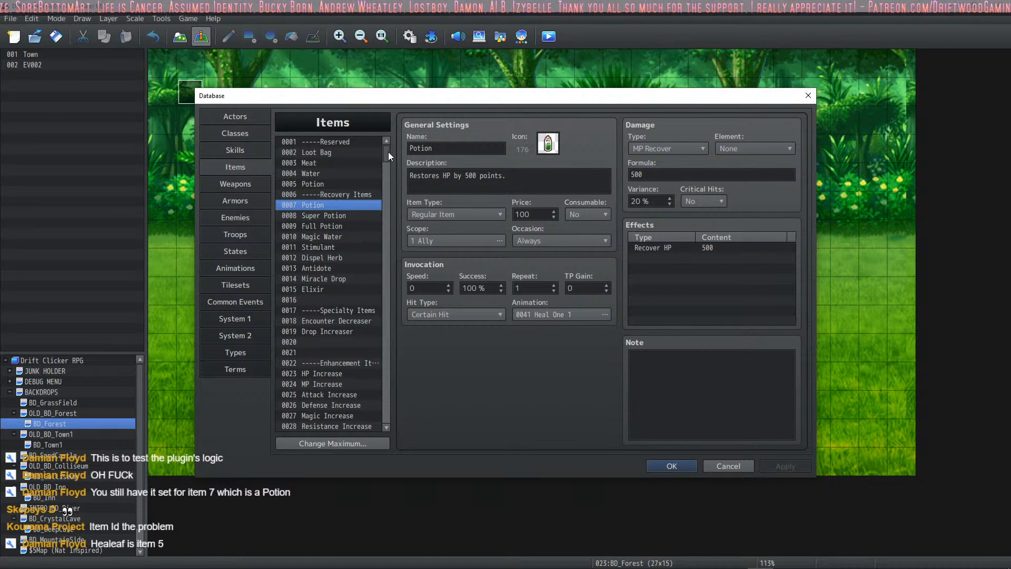
{"action": "scroll", "coordinate": [387, 151], "scroll_direction": "down", "scroll_amount": 1}
{"action": "scroll", "coordinate": [387, 152], "scroll_direction": "up", "scroll_amount": 1}
{"action": "scroll", "coordinate": [387, 150], "scroll_direction": "down", "scroll_amount": 5}
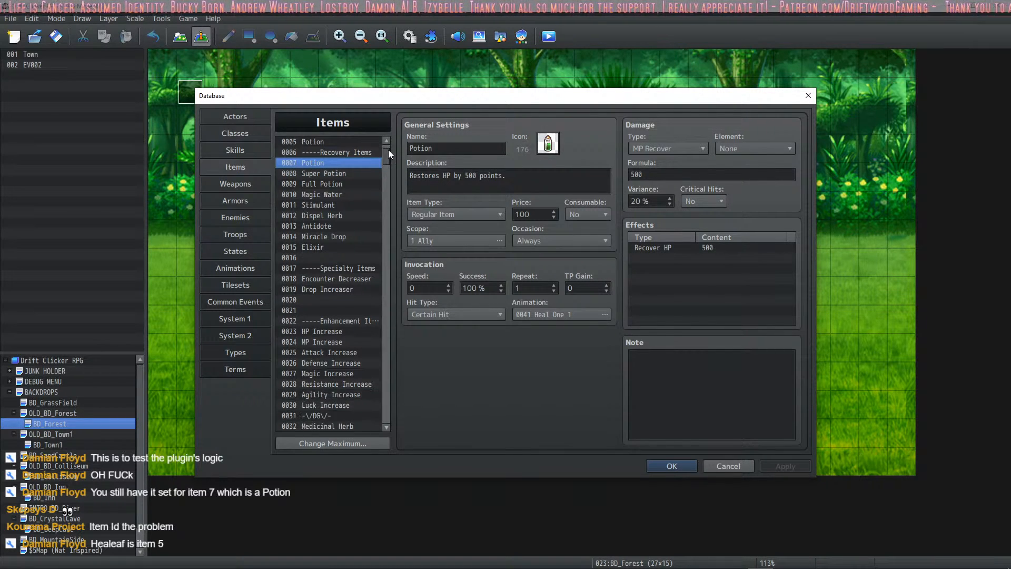
{"action": "scroll", "coordinate": [387, 152], "scroll_direction": "down", "scroll_amount": 6}
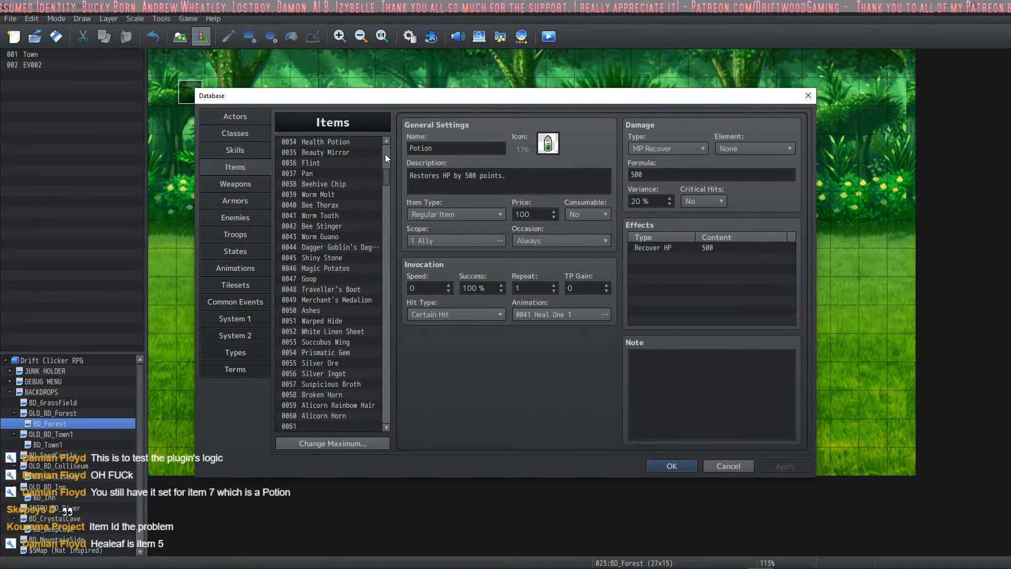
{"action": "scroll", "coordinate": [386, 185], "scroll_direction": "up", "scroll_amount": 11}
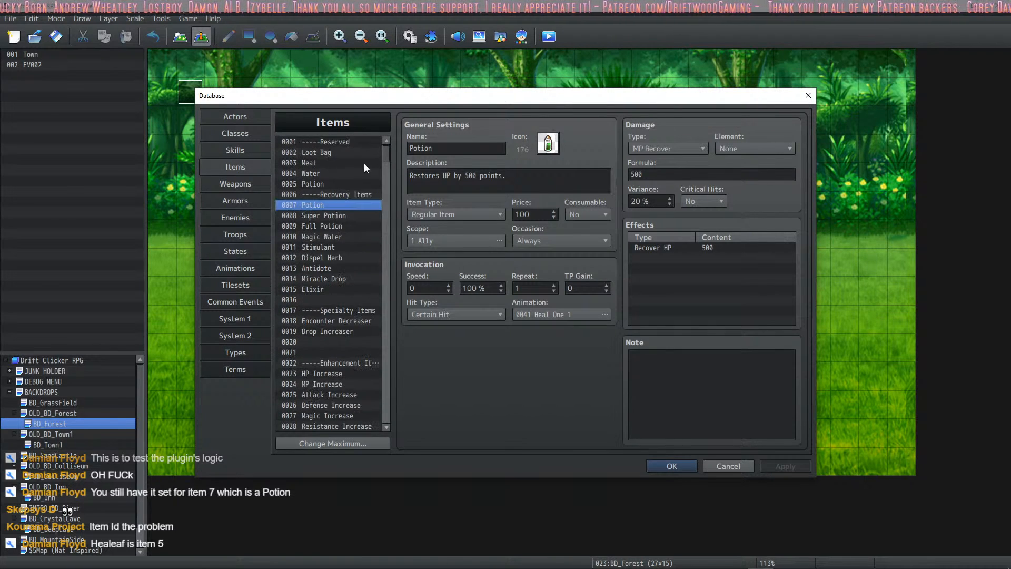
Rename item entry 0005 to Healeaf and save the database changes
{"action": "left_click", "coordinate": [336, 185]}
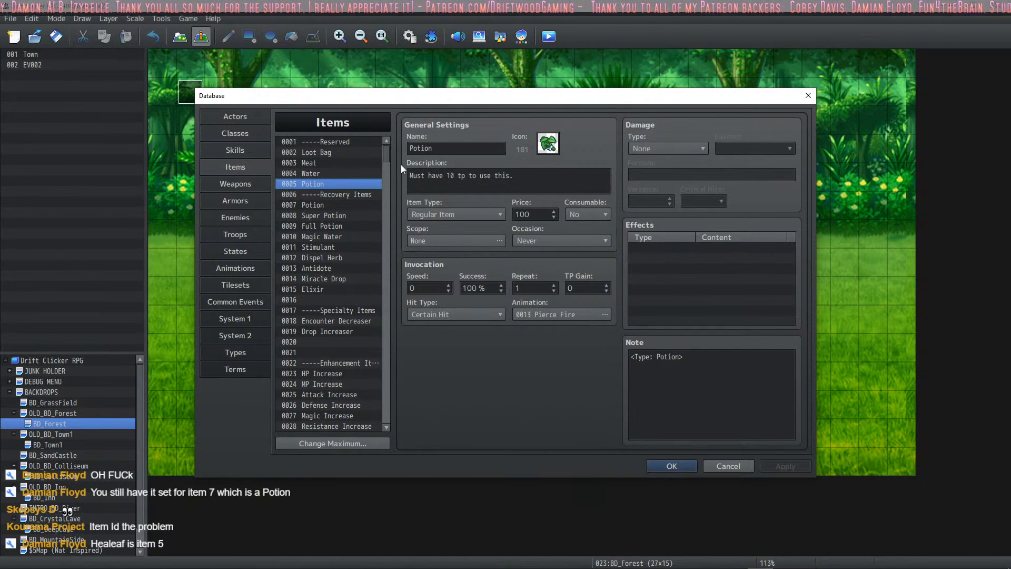
{"action": "double_click", "coordinate": [452, 146]}
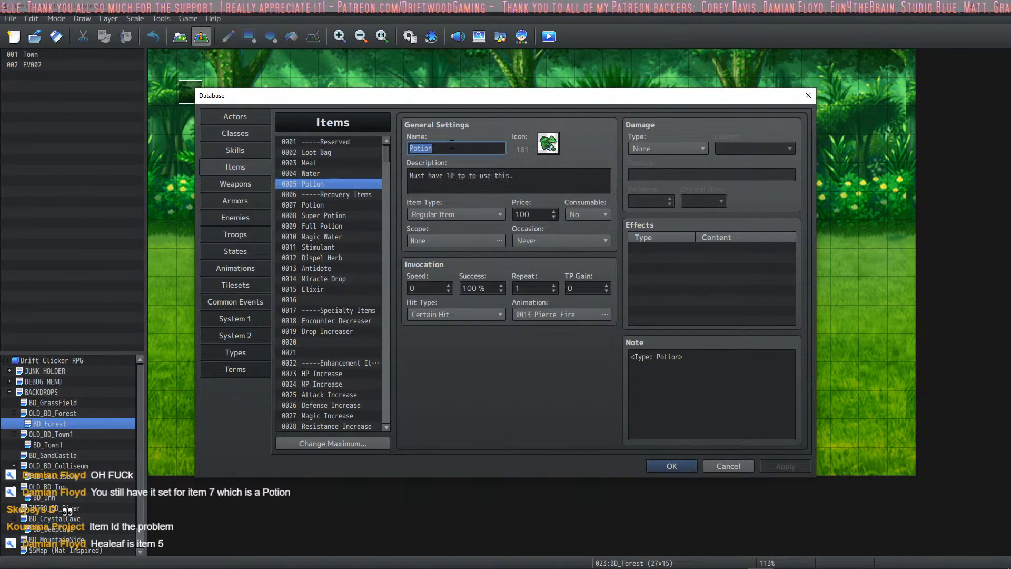
{"action": "key", "text": "BackSpace"}
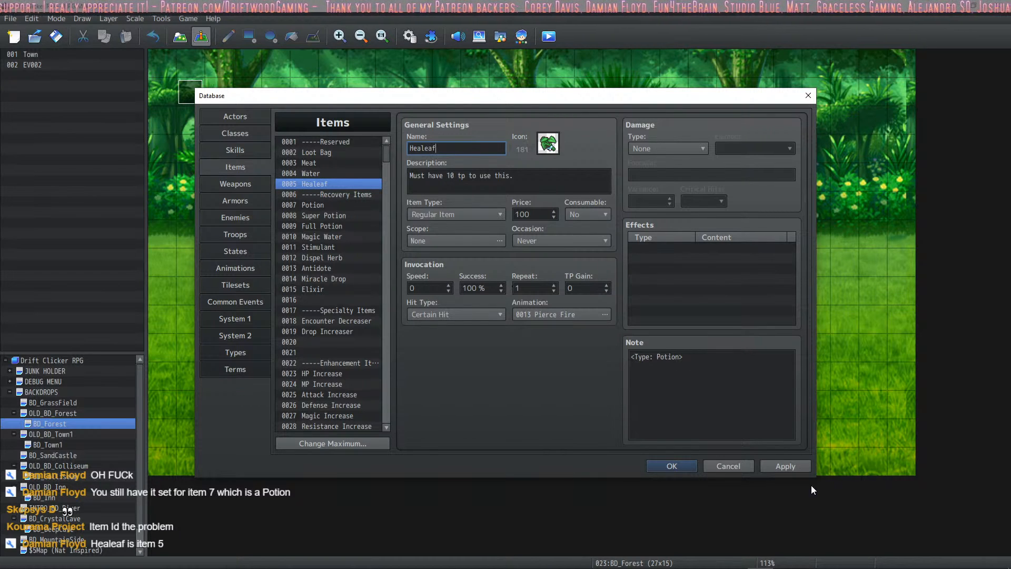
{"action": "left_click", "coordinate": [787, 467]}
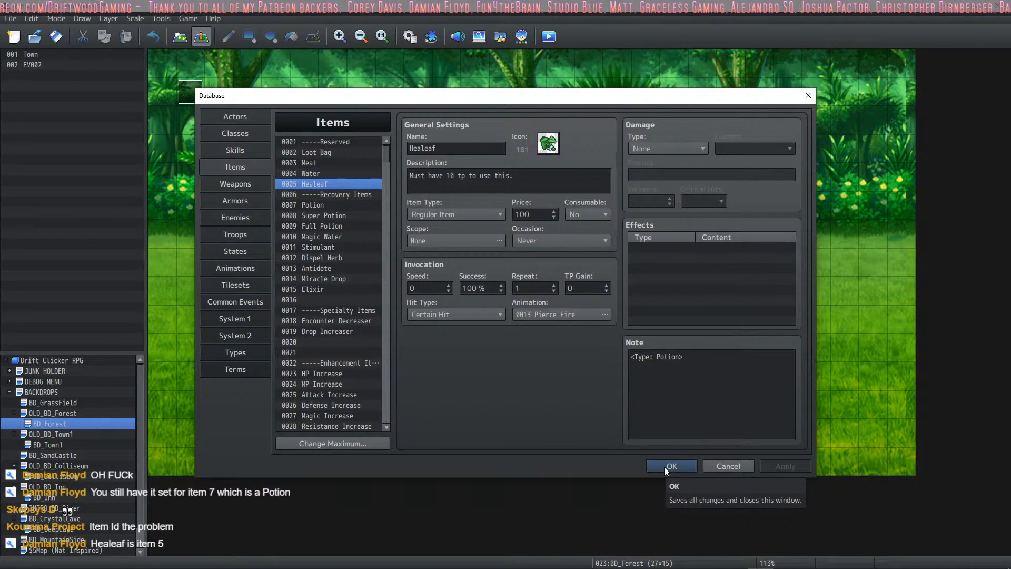
{"action": "left_click", "coordinate": [664, 467]}
Open the Potion skill cost type in VisuMZ_1_SkillsStatesCore and review its JS: Show Cost? and JS: Cost Text code
{"action": "left_click", "coordinate": [431, 37]}
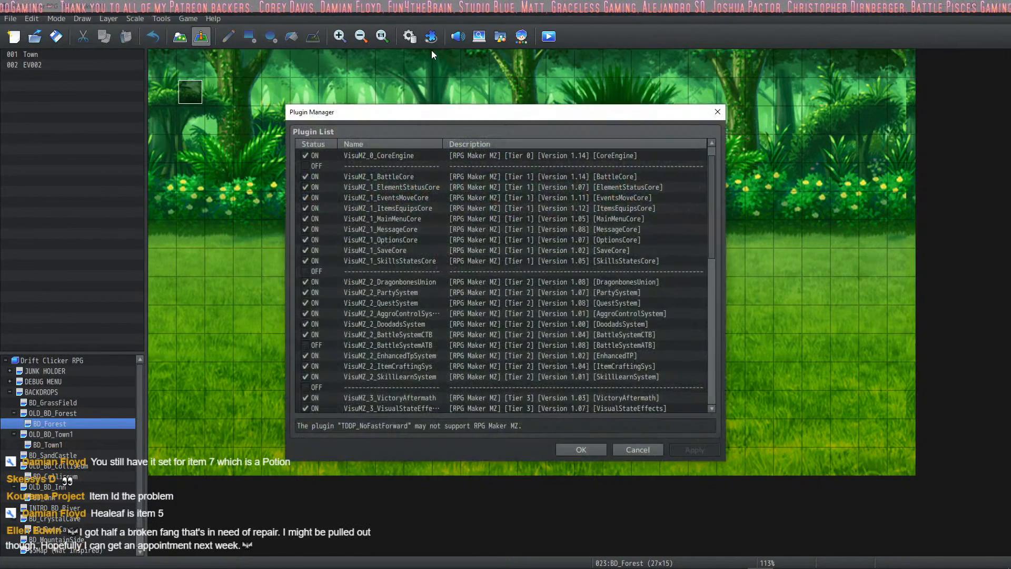
{"action": "double_click", "coordinate": [402, 260]}
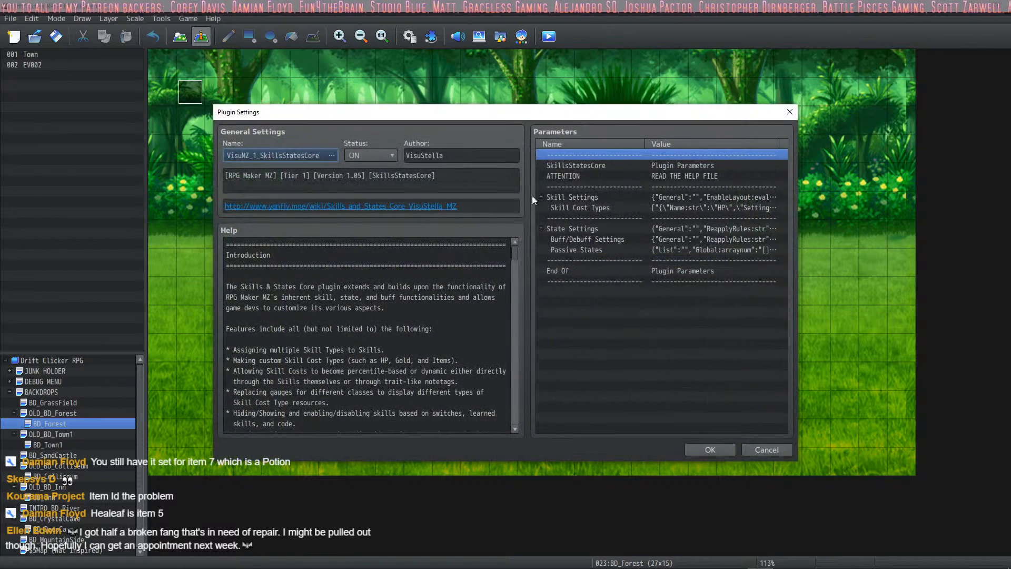
{"action": "double_click", "coordinate": [586, 207]}
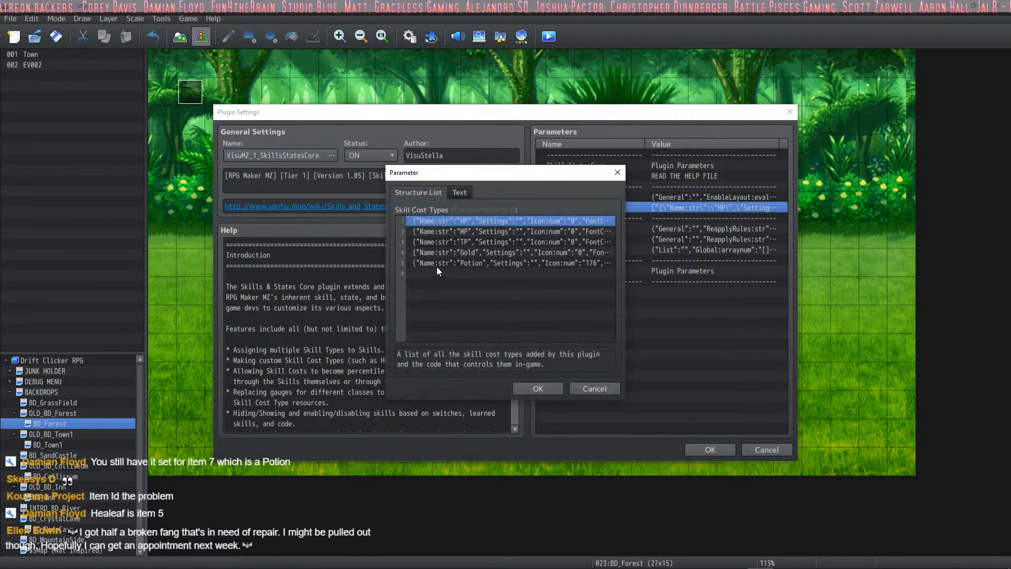
{"action": "double_click", "coordinate": [469, 264]}
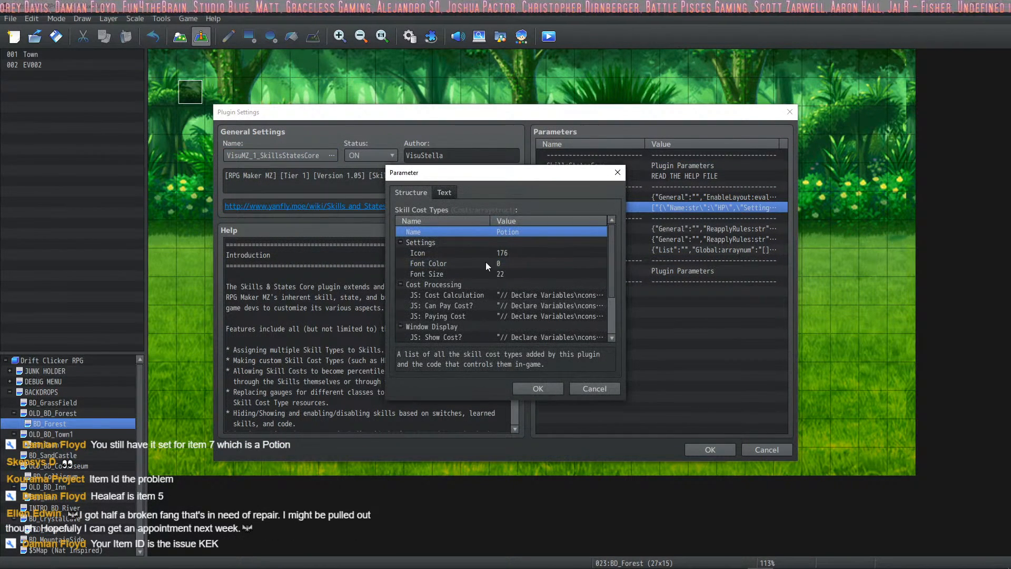
{"action": "scroll", "coordinate": [500, 299], "scroll_direction": "down", "scroll_amount": 2}
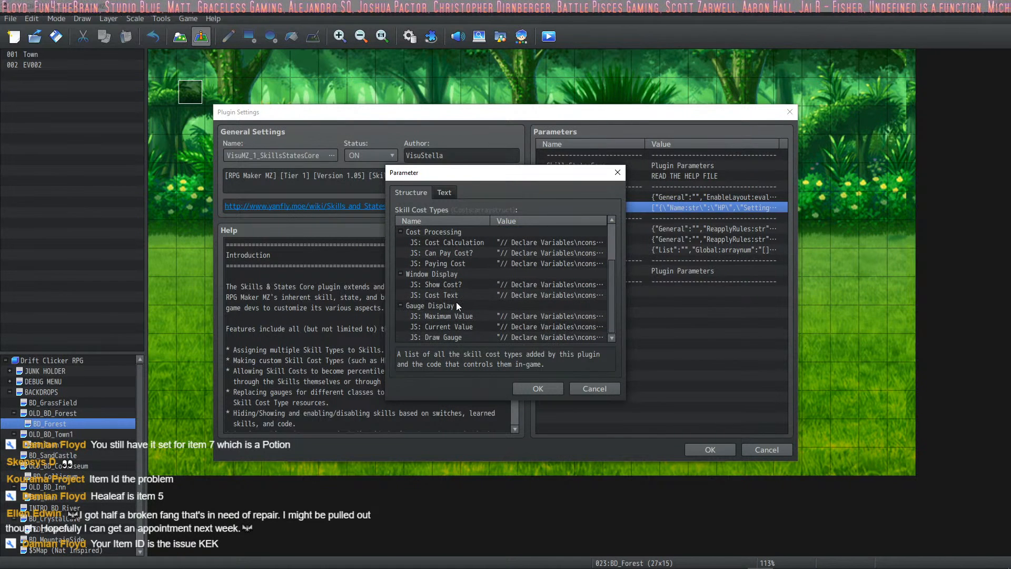
{"action": "double_click", "coordinate": [462, 285]}
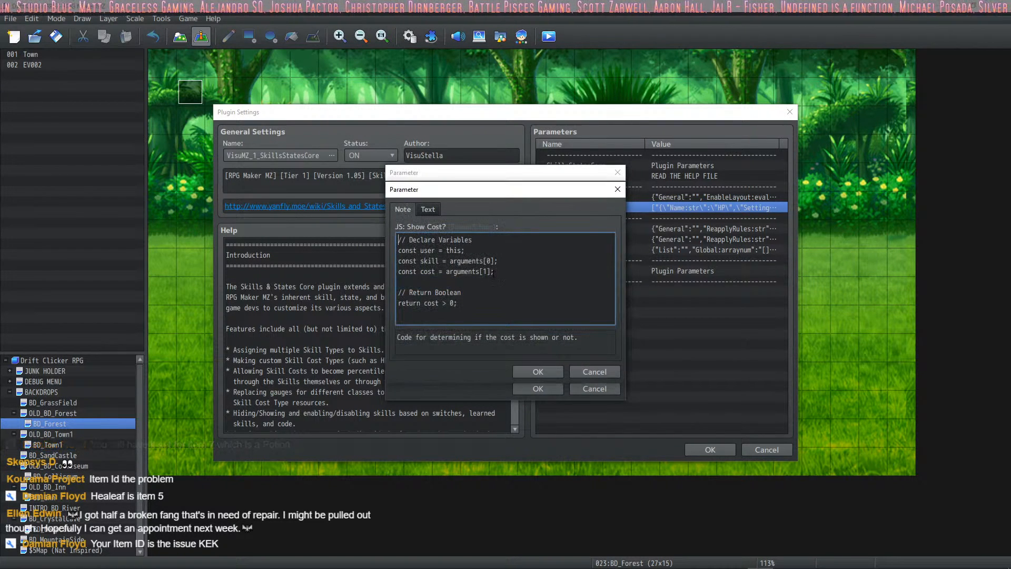
{"action": "left_click", "coordinate": [519, 368]}
{"action": "double_click", "coordinate": [464, 294]}
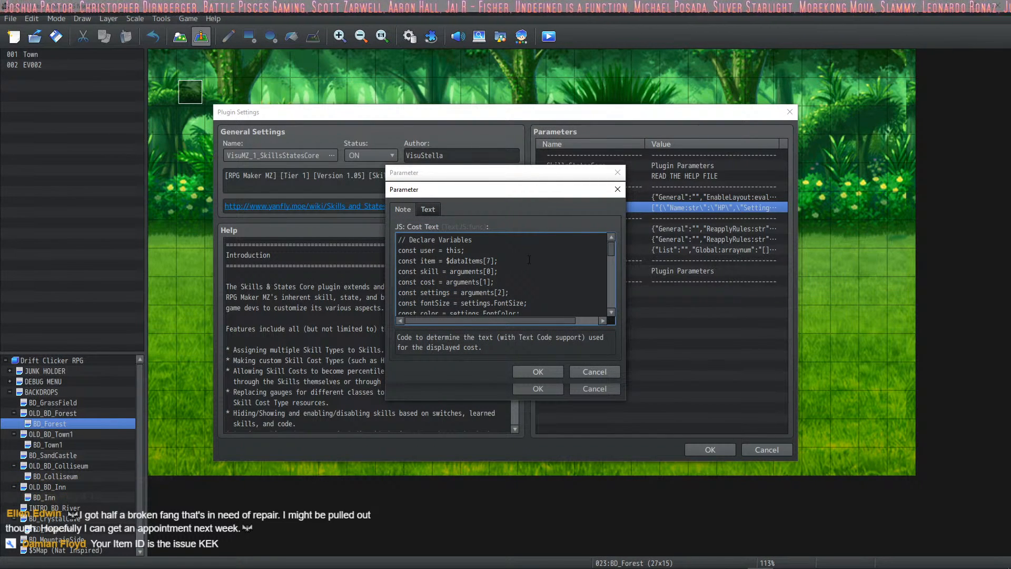
{"action": "scroll", "coordinate": [528, 262], "scroll_direction": "down", "scroll_amount": 8}
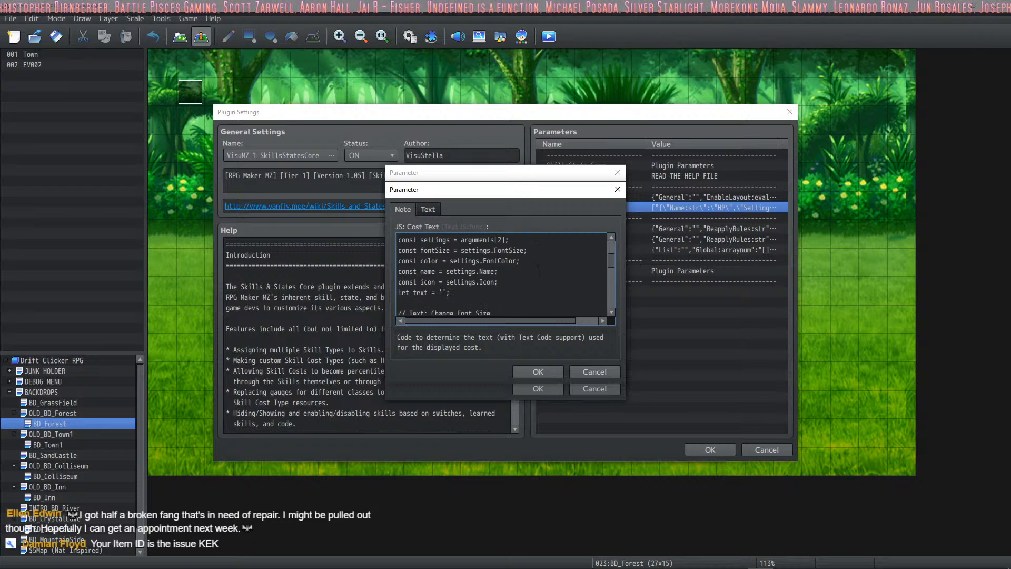
{"action": "scroll", "coordinate": [539, 262], "scroll_direction": "up", "scroll_amount": 8}
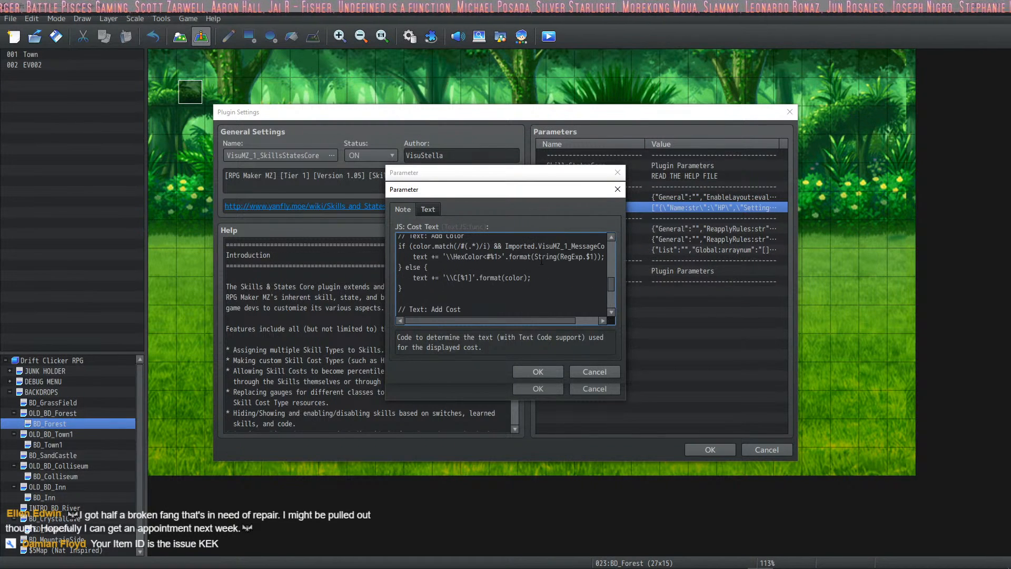
{"action": "left_click", "coordinate": [530, 374]}
Check the $dataItems index in the Potion cost type's JS: Maximum Value, JS: Current Value and JS: Draw Gauge code
{"action": "double_click", "coordinate": [468, 318]}
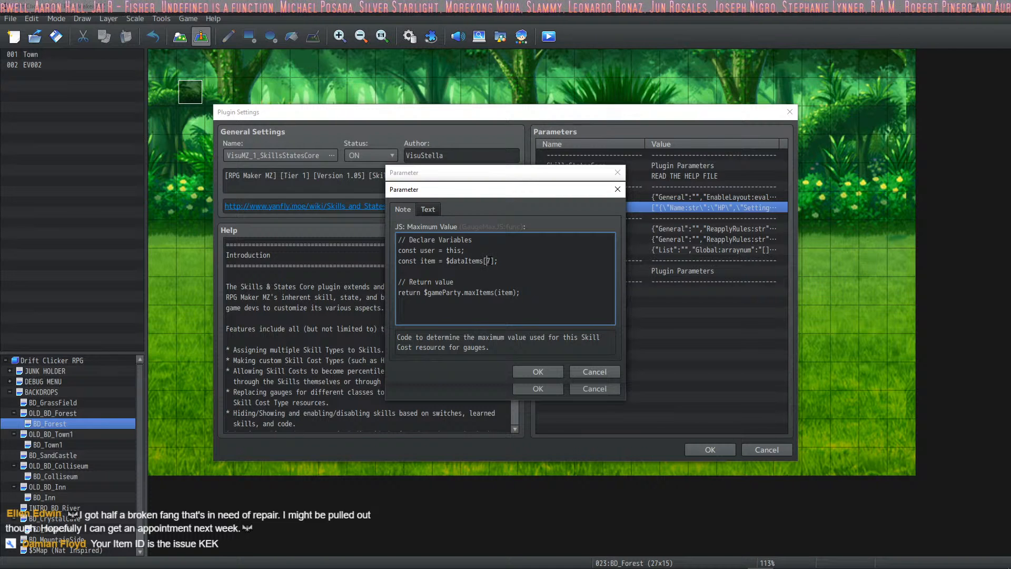
{"action": "left_click", "coordinate": [537, 371]}
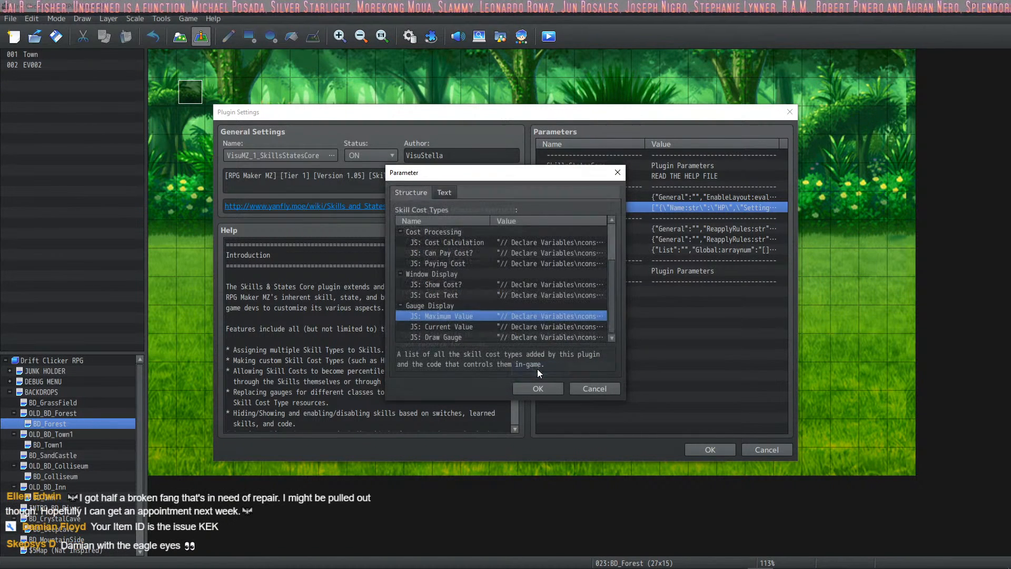
{"action": "double_click", "coordinate": [487, 324]}
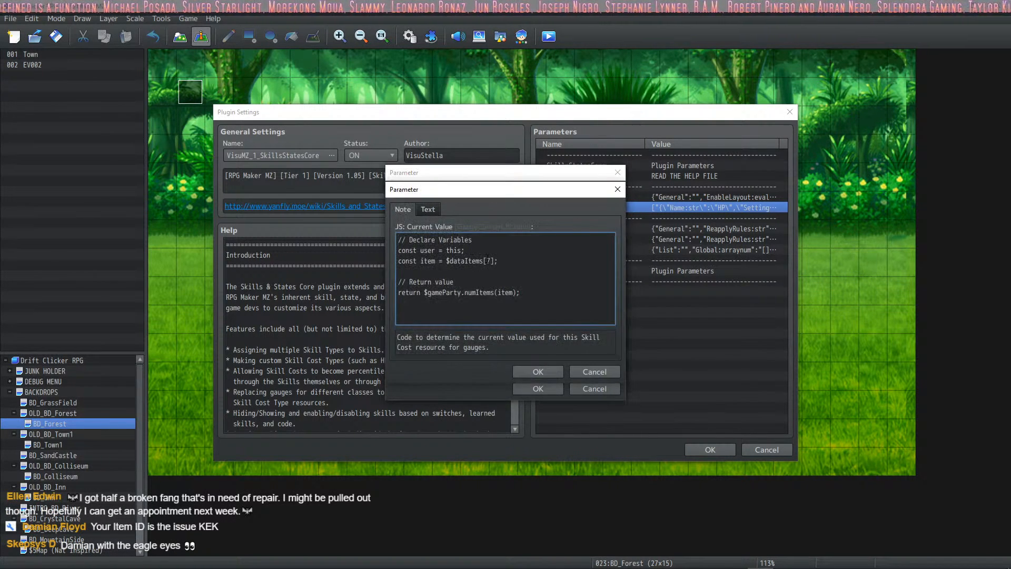
{"action": "left_click", "coordinate": [537, 371]}
{"action": "double_click", "coordinate": [477, 336]}
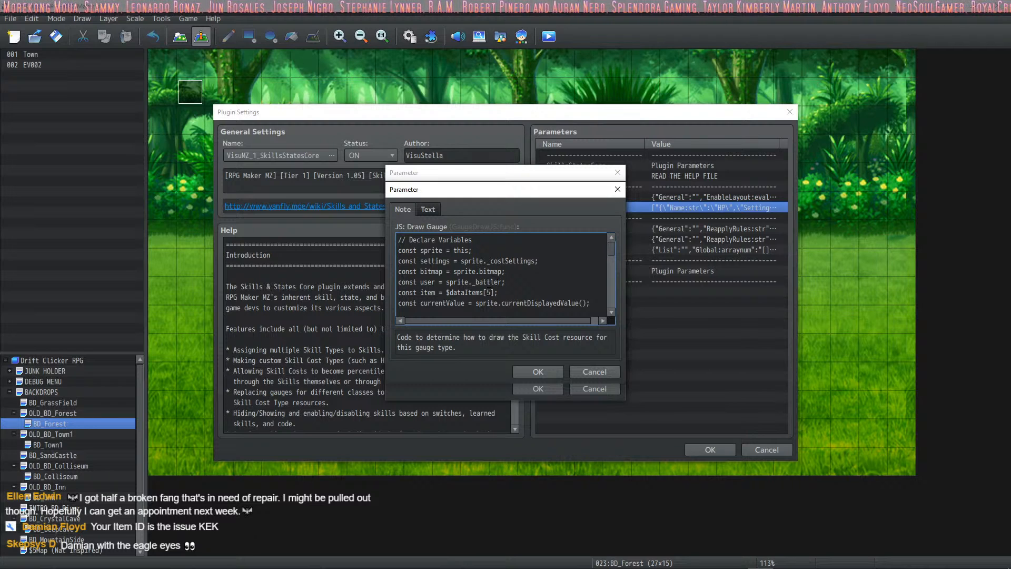
{"action": "left_click", "coordinate": [532, 365]}
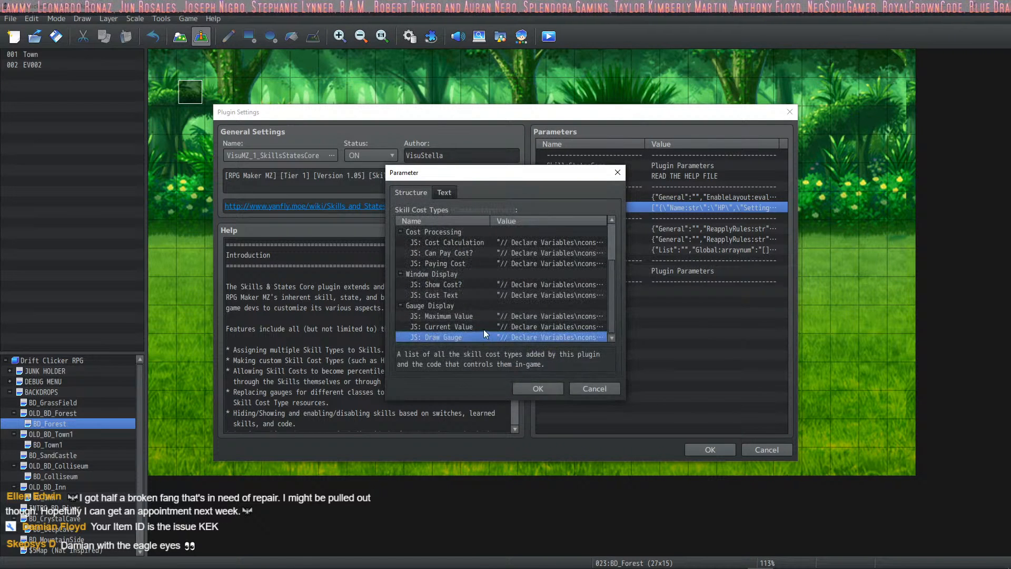
Recheck the Potion cost type's JS: Current Value and JS: Maximum Value code
{"action": "double_click", "coordinate": [483, 329]}
{"action": "left_click", "coordinate": [529, 368]}
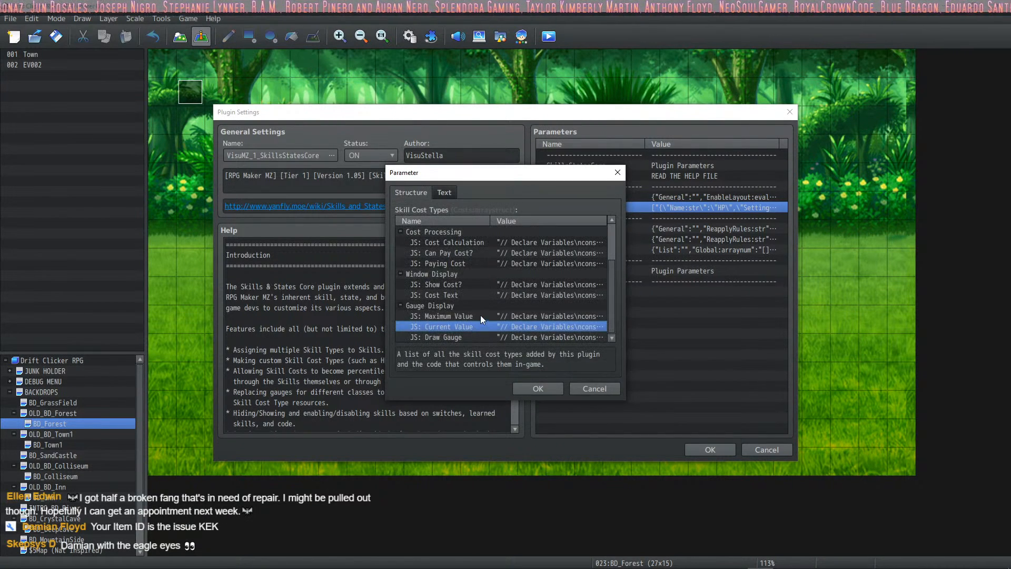
{"action": "double_click", "coordinate": [480, 315]}
{"action": "left_click", "coordinate": [538, 369]}
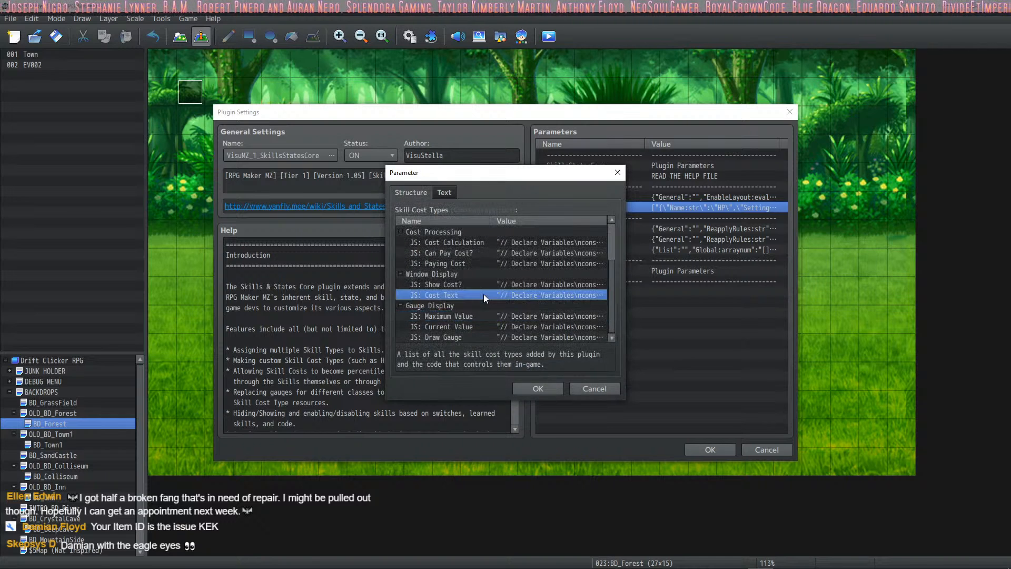
Review the Potion cost type's JS: Cost Text code through to its return line and its JS: Show Cost? code
{"action": "double_click", "coordinate": [484, 294]}
{"action": "scroll", "coordinate": [509, 258], "scroll_direction": "down", "scroll_amount": 7}
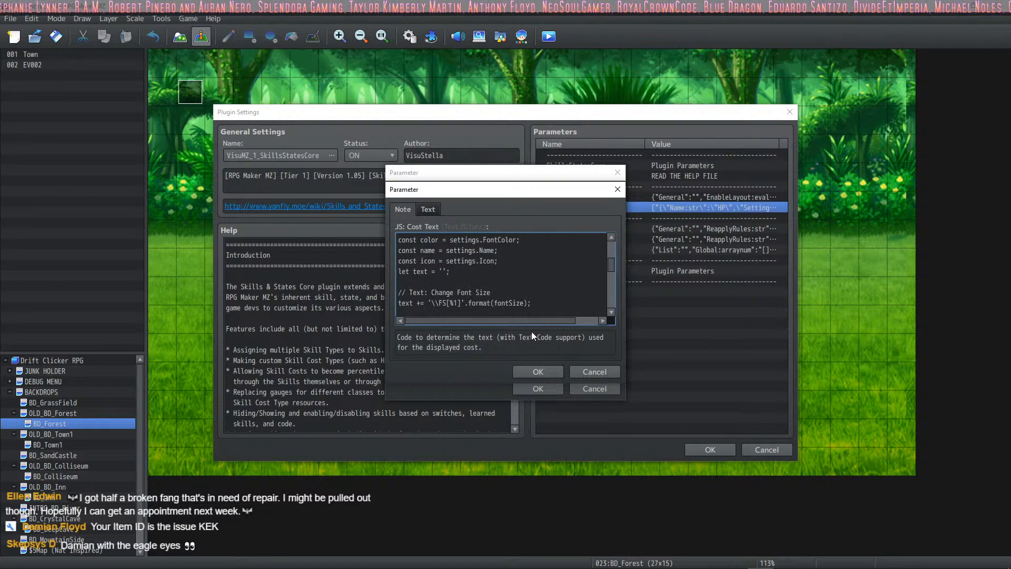
{"action": "scroll", "coordinate": [514, 279], "scroll_direction": "down", "scroll_amount": 1}
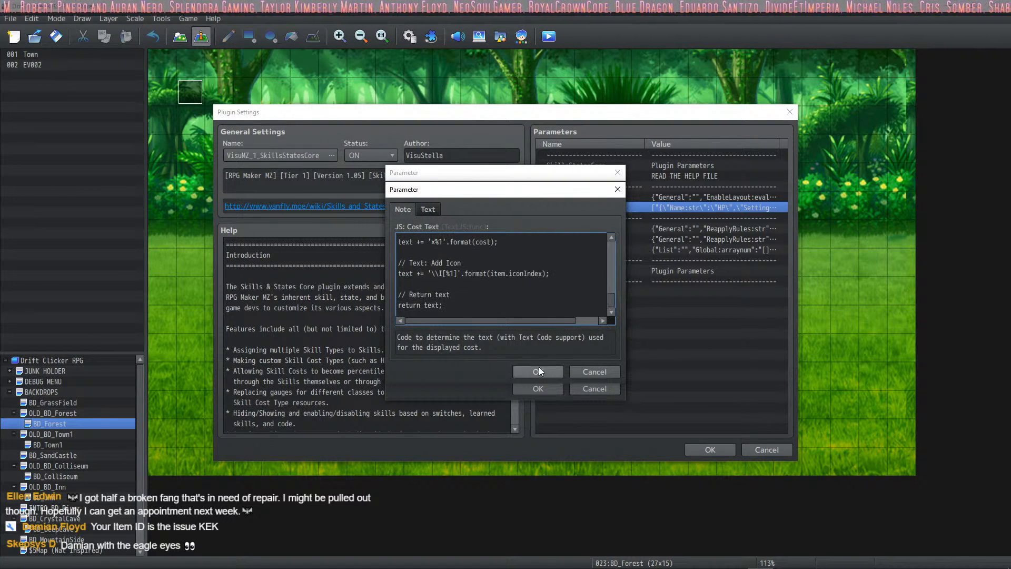
{"action": "left_click", "coordinate": [539, 371]}
{"action": "double_click", "coordinate": [451, 283]}
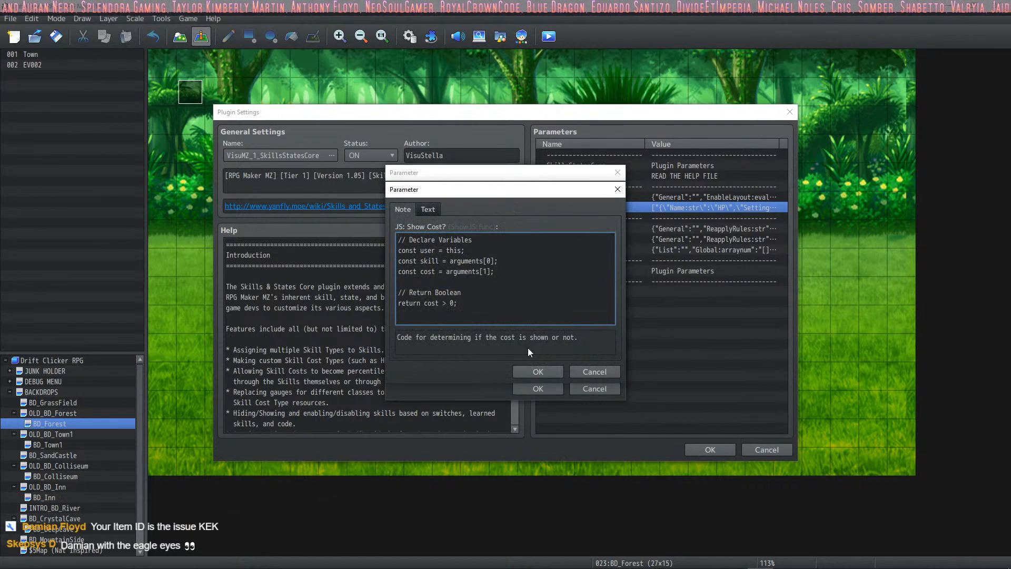
{"action": "left_click", "coordinate": [537, 371]}
Check the item ID handling in the Potion cost type's JS: Paying Cost, JS: Can Pay Cost? and JS: Cost Calculation code
{"action": "double_click", "coordinate": [471, 306]}
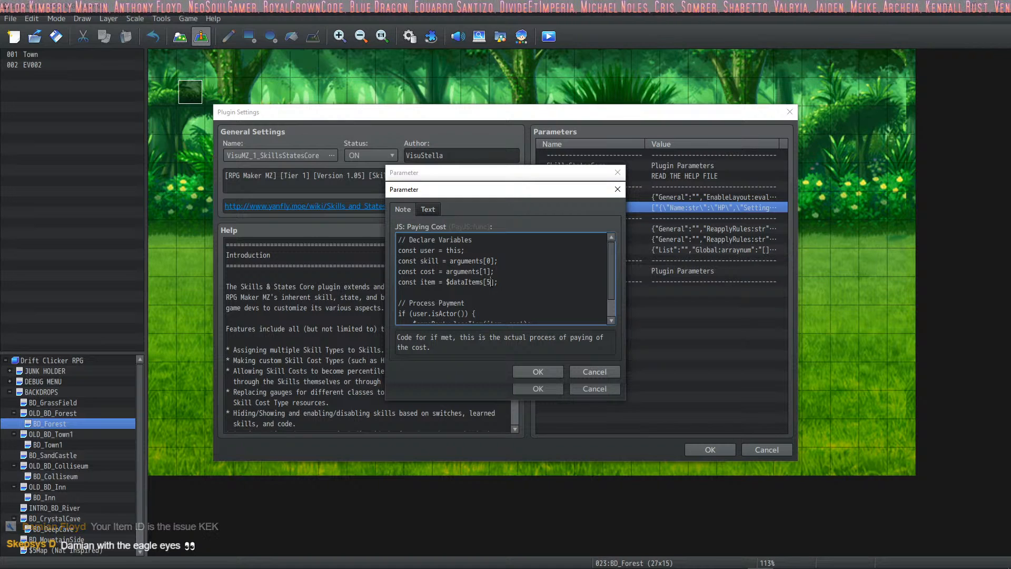
{"action": "left_click", "coordinate": [533, 369]}
{"action": "double_click", "coordinate": [478, 296]}
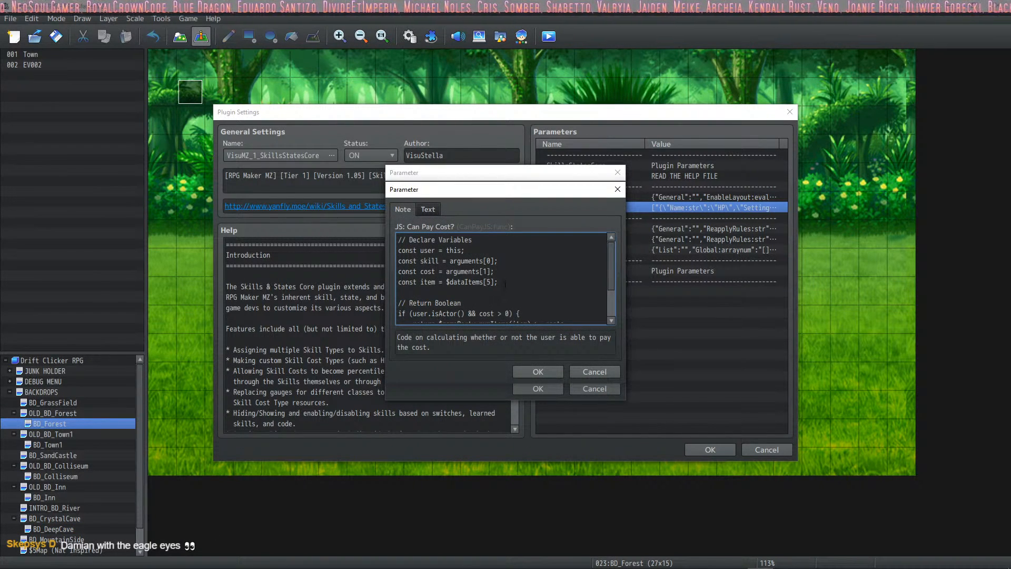
{"action": "left_click", "coordinate": [535, 372]}
{"action": "double_click", "coordinate": [518, 287]}
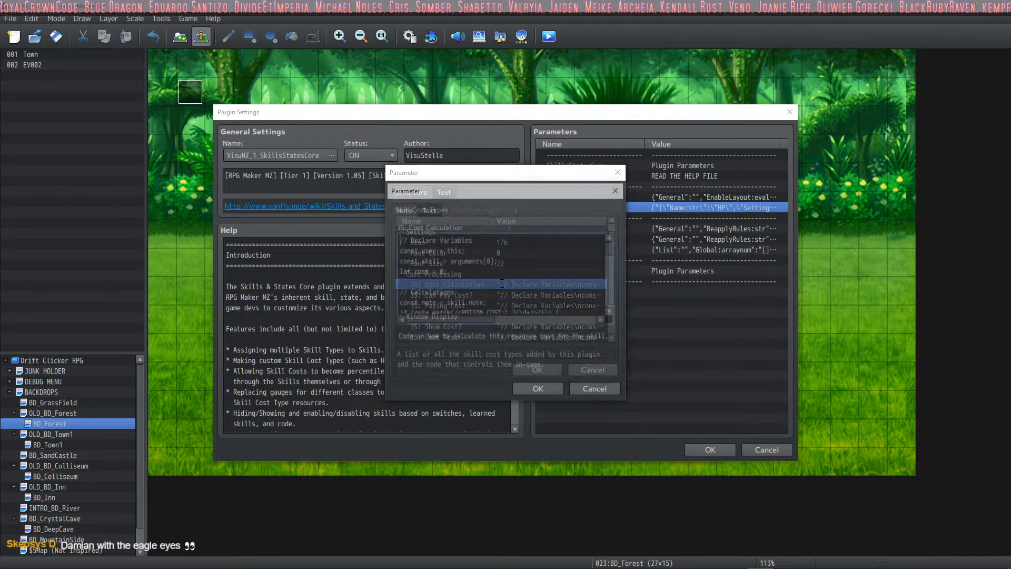
{"action": "left_click", "coordinate": [537, 371]}
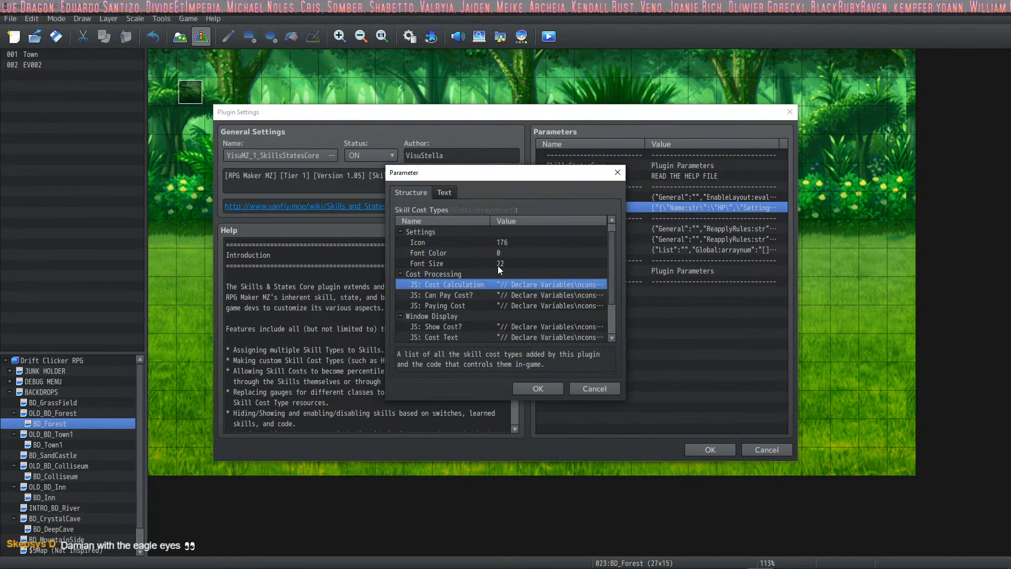
Accept the Potion cost type and the SkillsStatesCore plugin settings, and apply the plugin list
{"action": "scroll", "coordinate": [499, 264], "scroll_direction": "up", "scroll_amount": 1}
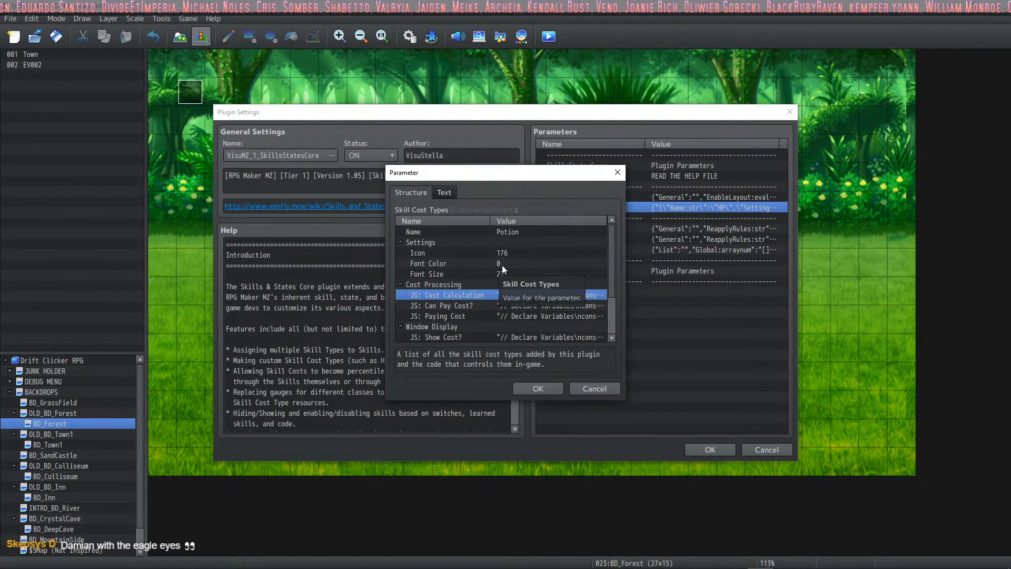
{"action": "left_click", "coordinate": [549, 387]}
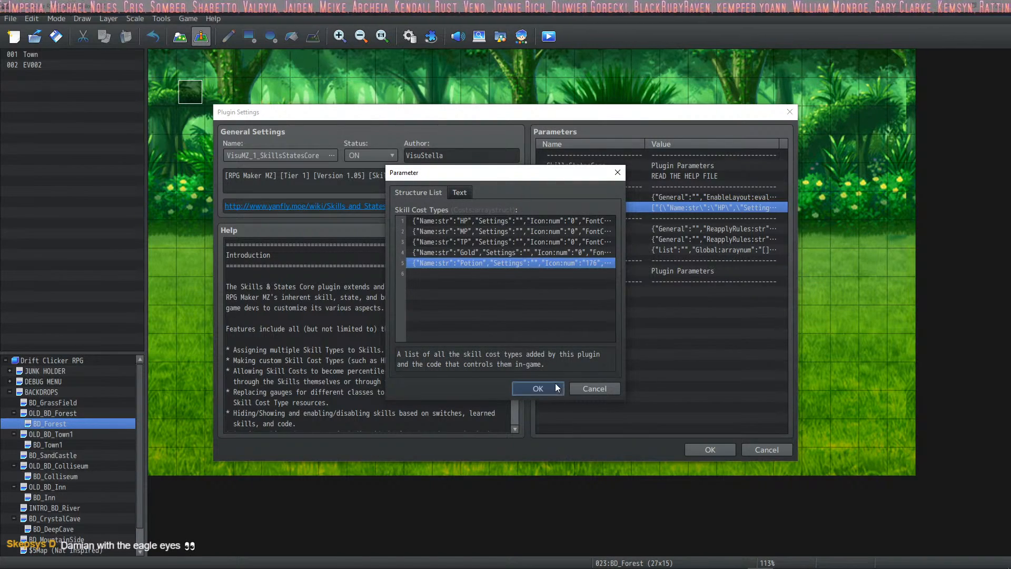
{"action": "left_click", "coordinate": [537, 388]}
{"action": "left_click", "coordinate": [710, 448]}
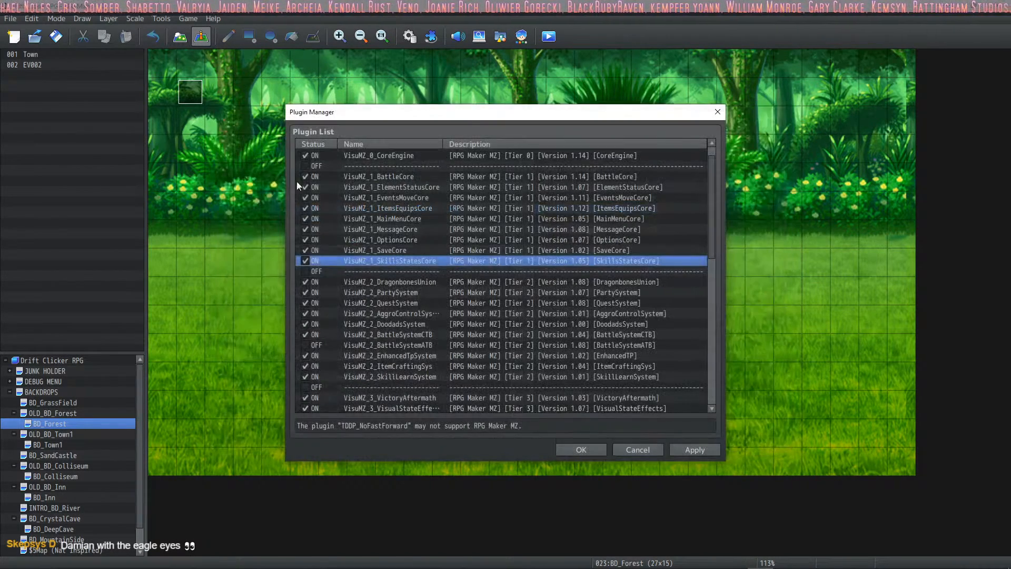
{"action": "left_click", "coordinate": [578, 448]}
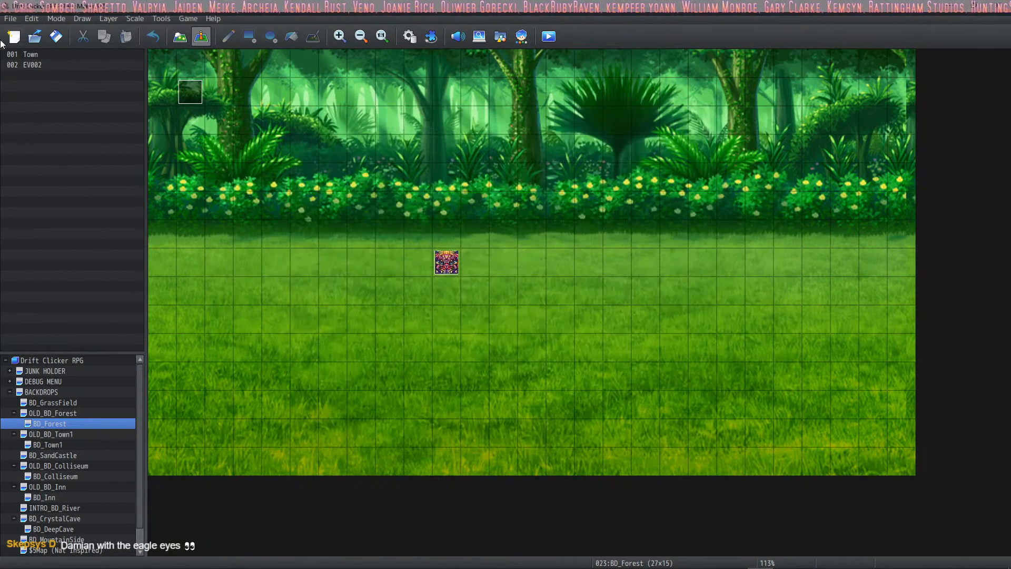
Start a playtest battle, inspect Healeaf's cost among the Focus skills, and guard with Euphrea to build TP
{"action": "left_click", "coordinate": [548, 37]}
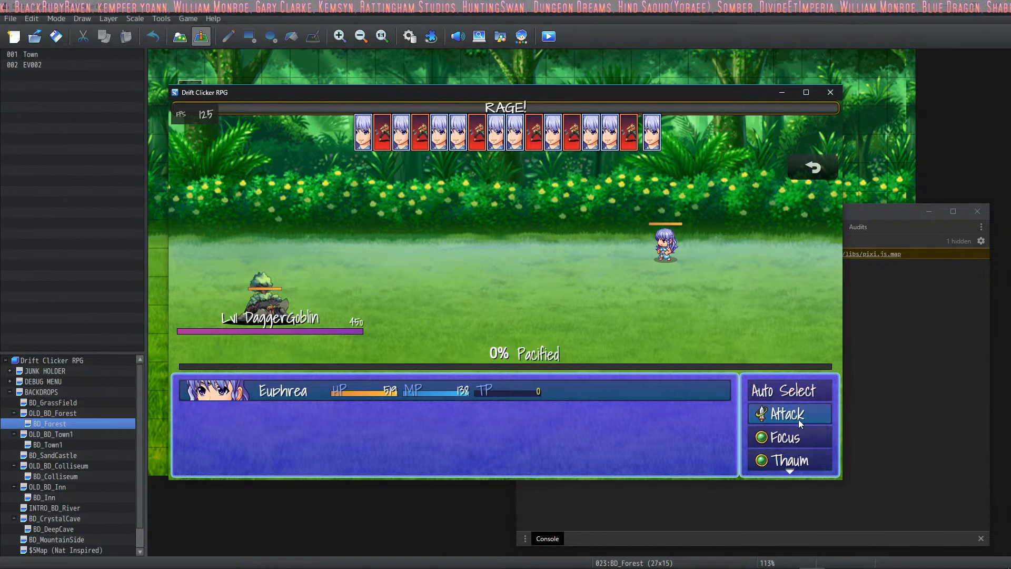
{"action": "left_click", "coordinate": [794, 437]}
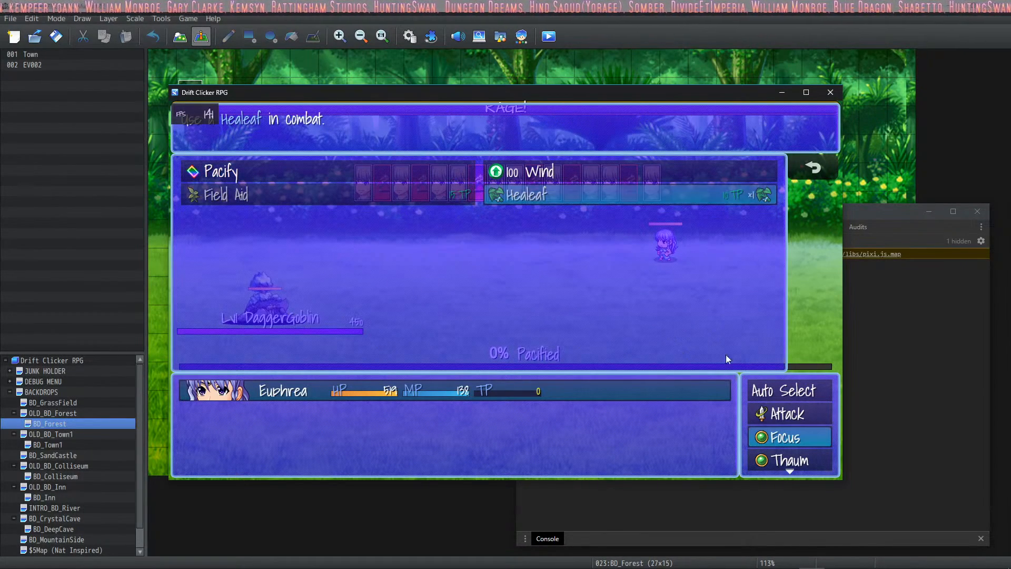
{"action": "right_click", "coordinate": [725, 355]}
{"action": "scroll", "coordinate": [790, 442], "scroll_direction": "down", "scroll_amount": 2}
{"action": "left_click", "coordinate": [788, 438]}
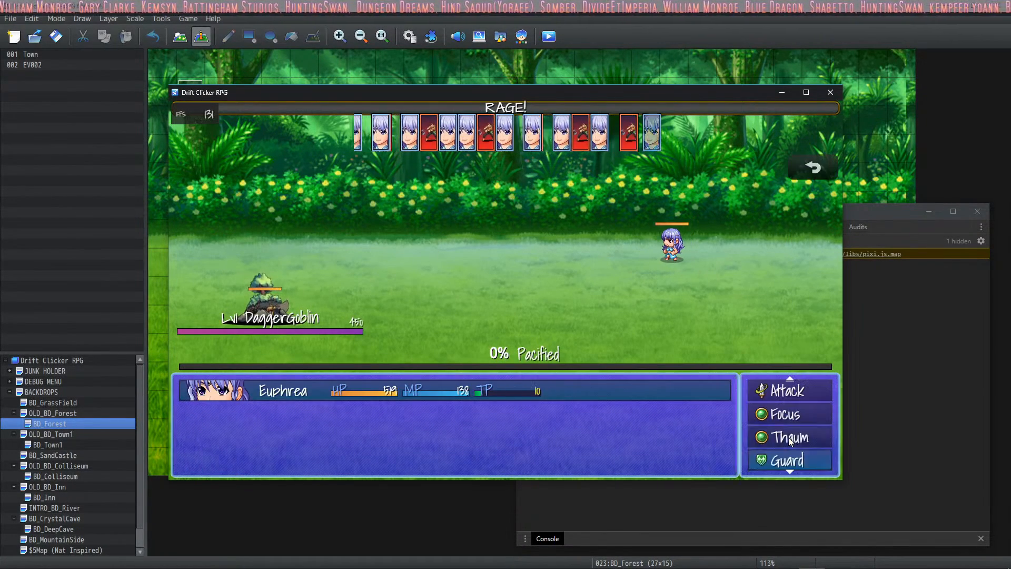
Use the Healeaf skill from Euphrea's Focus skills to test its TP and item cost
{"action": "left_click", "coordinate": [788, 415]}
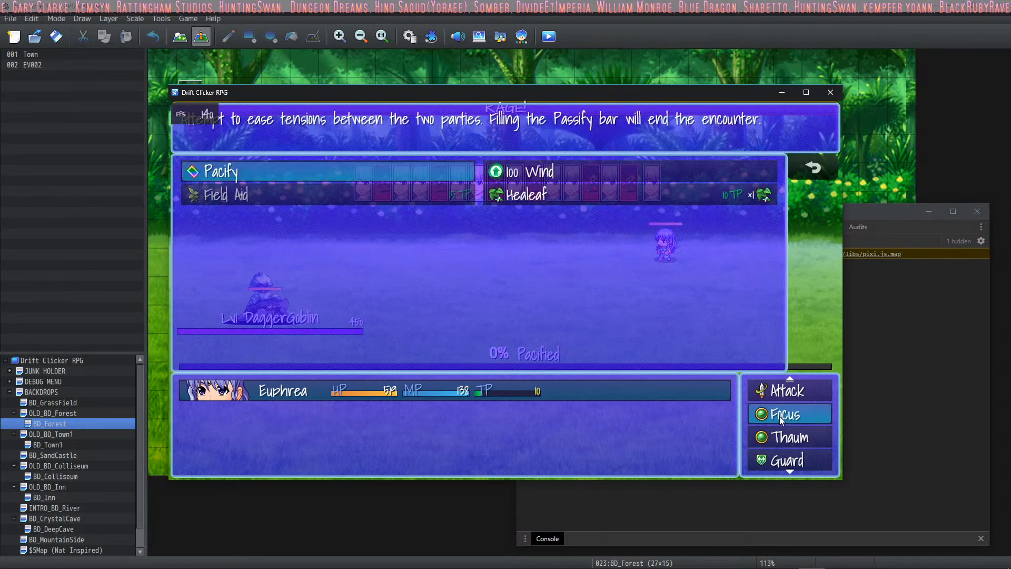
{"action": "left_click", "coordinate": [608, 198]}
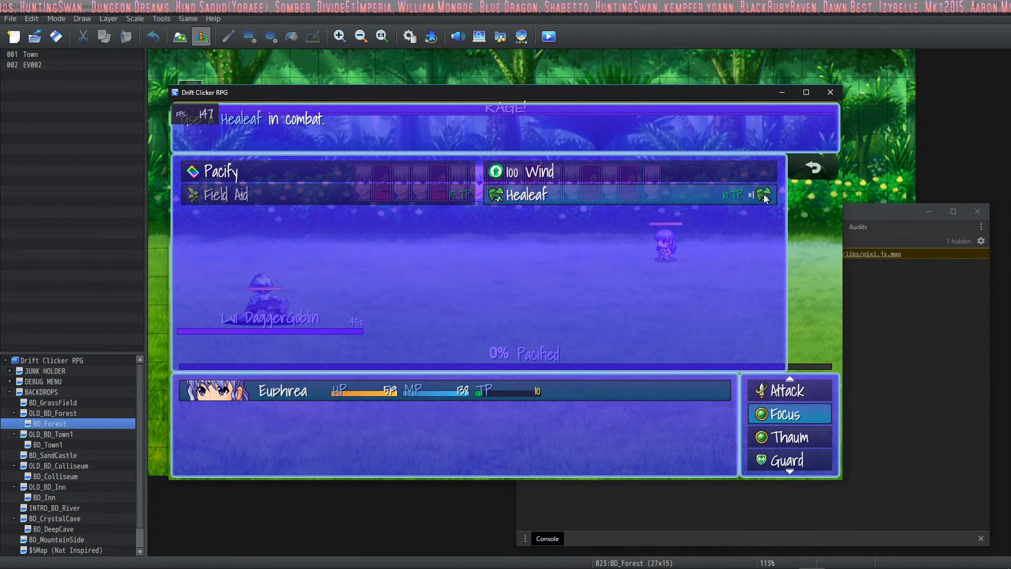
{"action": "left_click", "coordinate": [763, 196]}
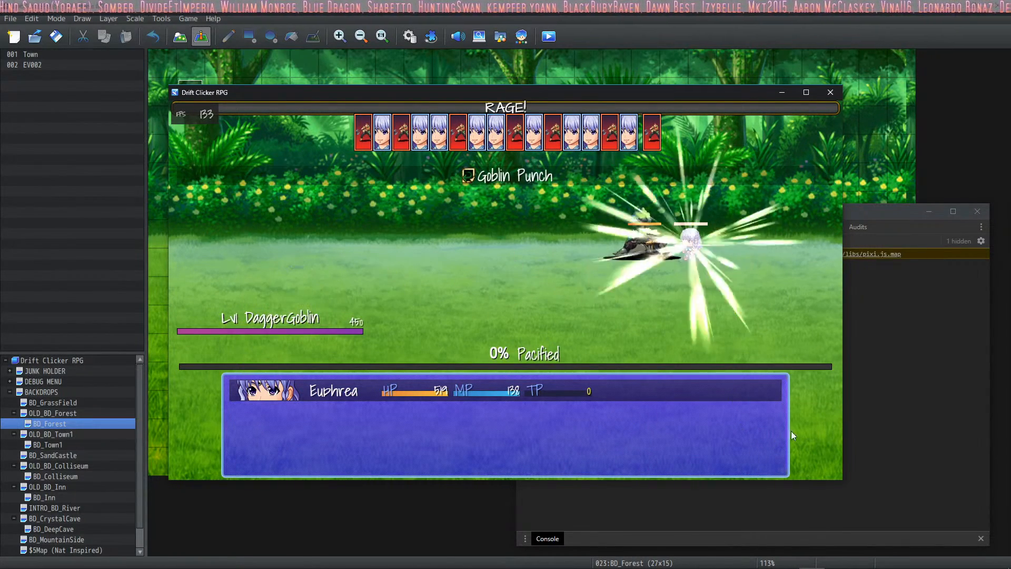
Recheck Healeaf's availability in the Focus skills before and after guarding for more TP, and close the playtest
{"action": "left_click", "coordinate": [786, 436]}
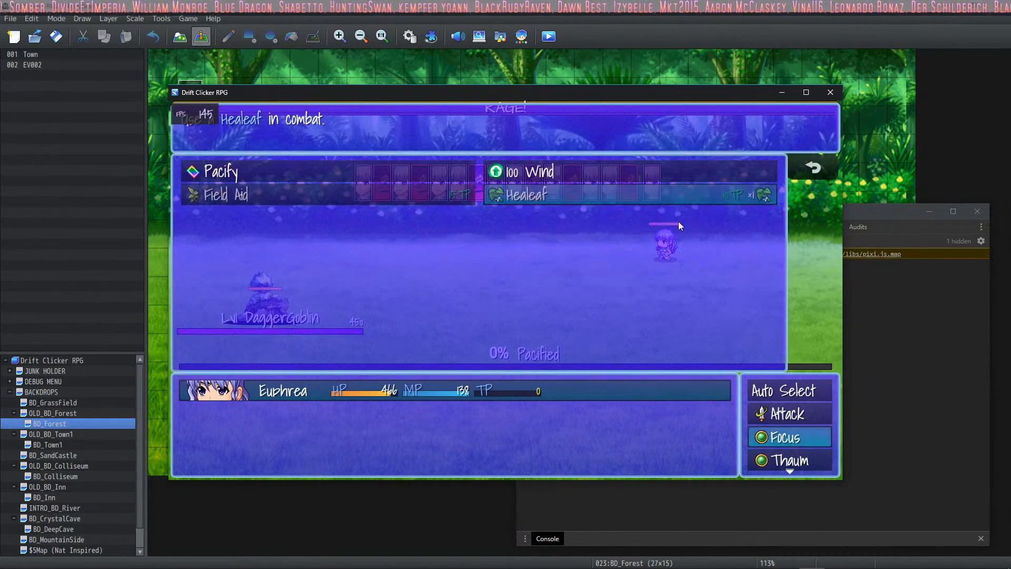
{"action": "right_click", "coordinate": [679, 226]}
{"action": "scroll", "coordinate": [790, 440], "scroll_direction": "down", "scroll_amount": 3}
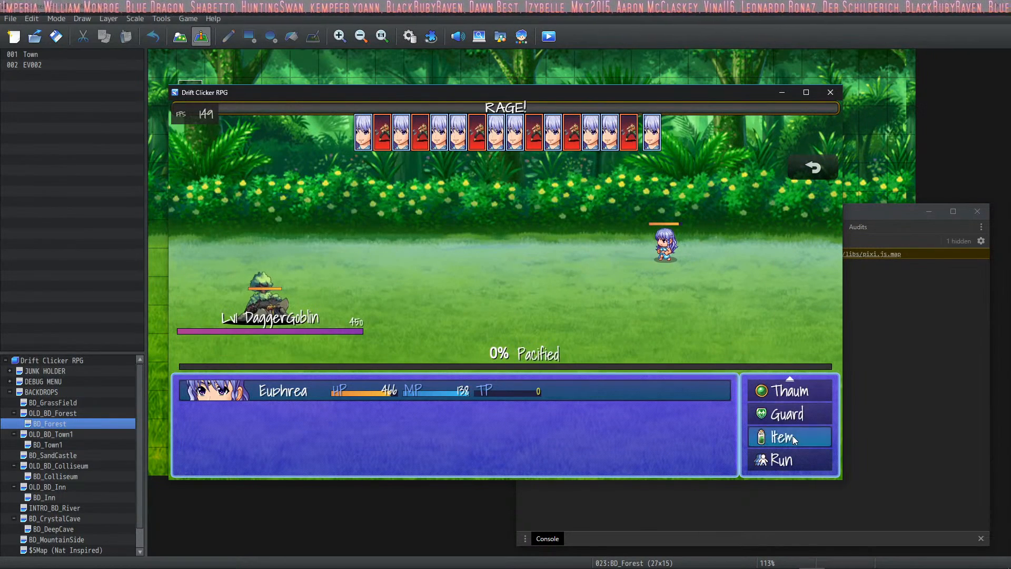
{"action": "left_click", "coordinate": [792, 419]}
{"action": "left_click", "coordinate": [788, 419]}
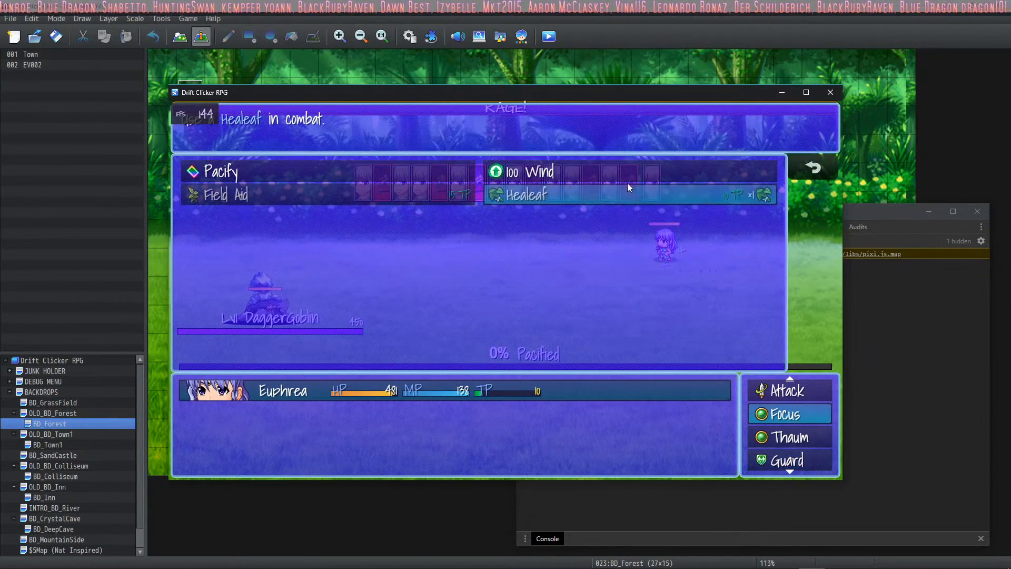
{"action": "right_click", "coordinate": [719, 221]}
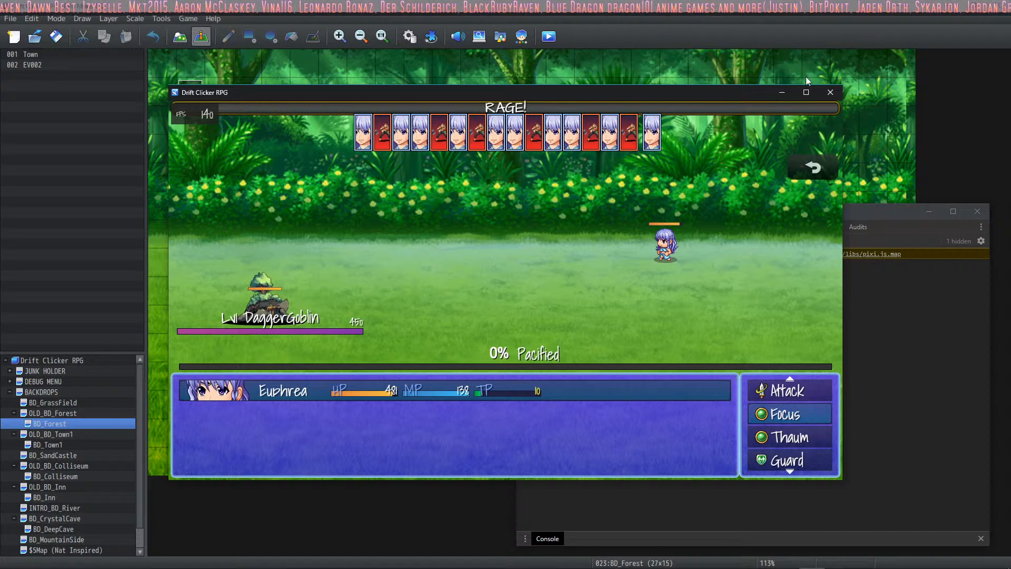
{"action": "left_click", "coordinate": [831, 92]}
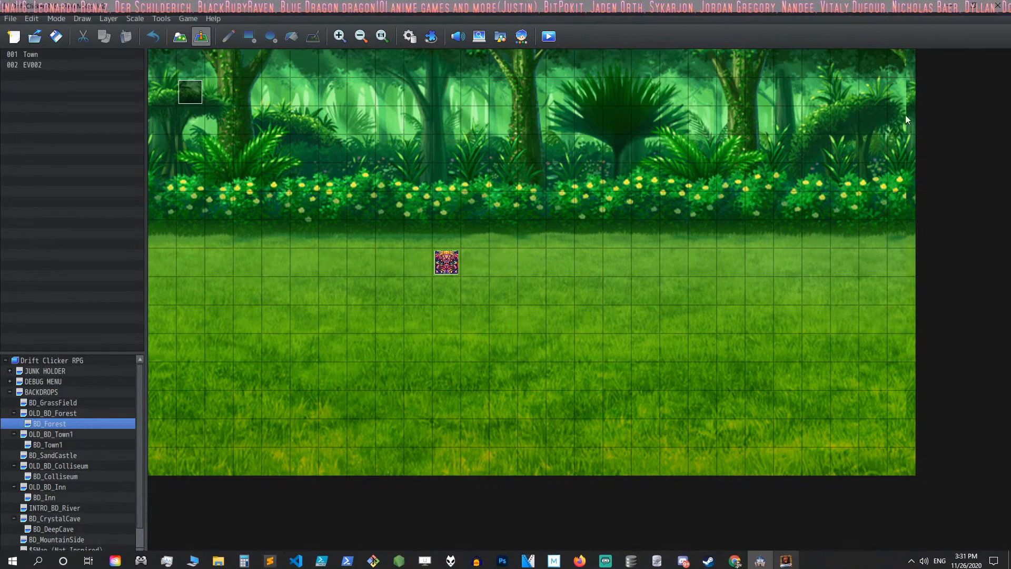
Minimize the open windows to reach the desktop and launch the Steam version of RPG Maker MV
{"action": "left_click", "coordinate": [950, 6]}
{"action": "left_click", "coordinate": [822, 51]}
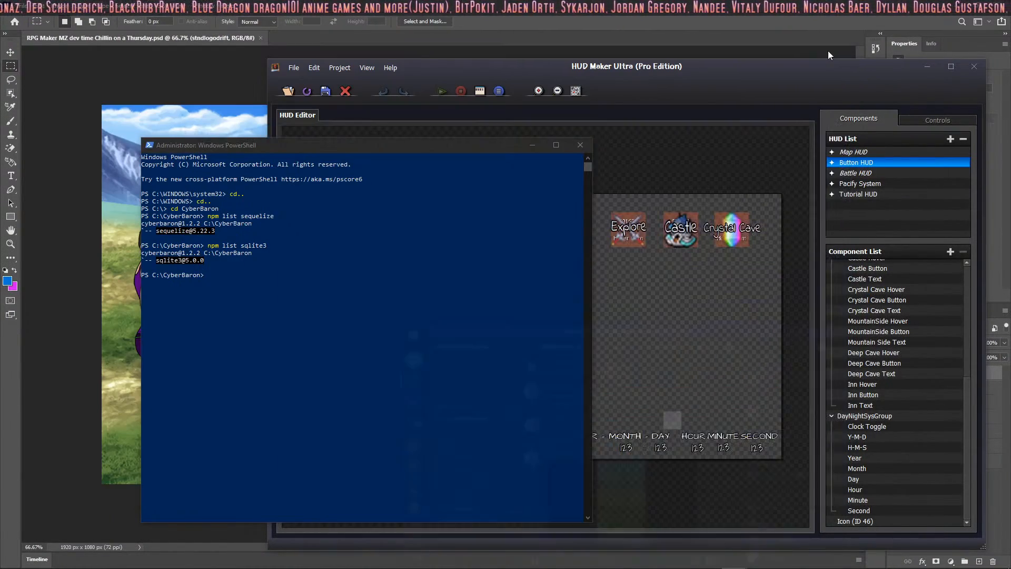
{"action": "left_click", "coordinate": [531, 146]}
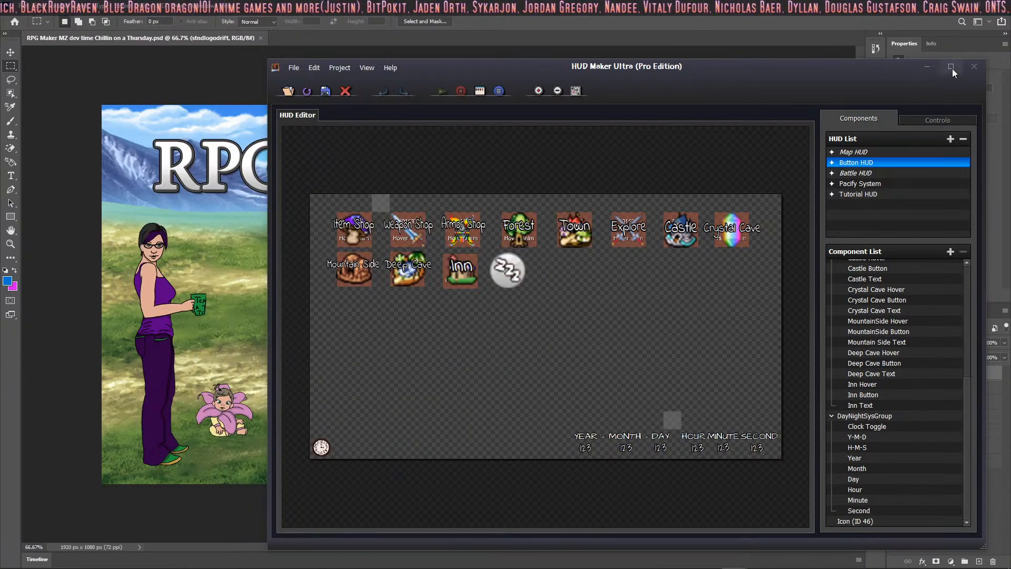
{"action": "left_click", "coordinate": [927, 66]}
{"action": "left_click", "coordinate": [949, 6]}
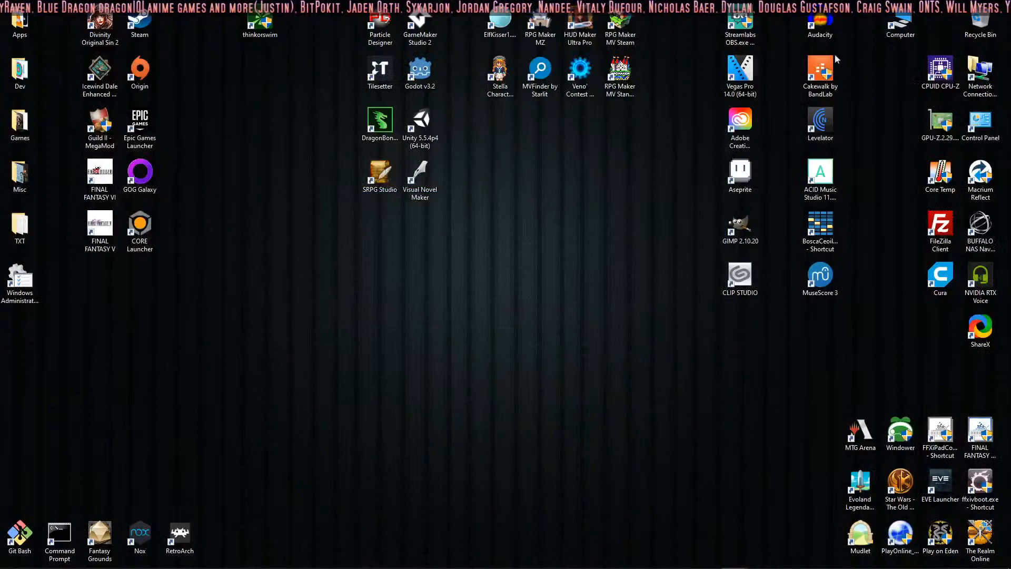
{"action": "double_click", "coordinate": [629, 35]}
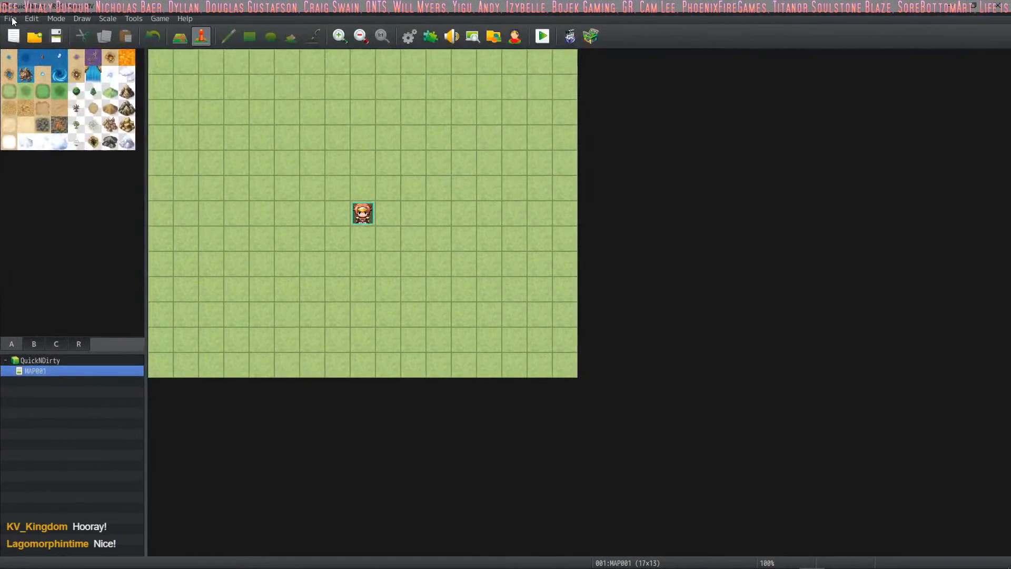
Open the Legend of Driftwood project from the RPG Maker MV projects folder
{"action": "left_click", "coordinate": [11, 19]}
{"action": "left_click", "coordinate": [24, 49]}
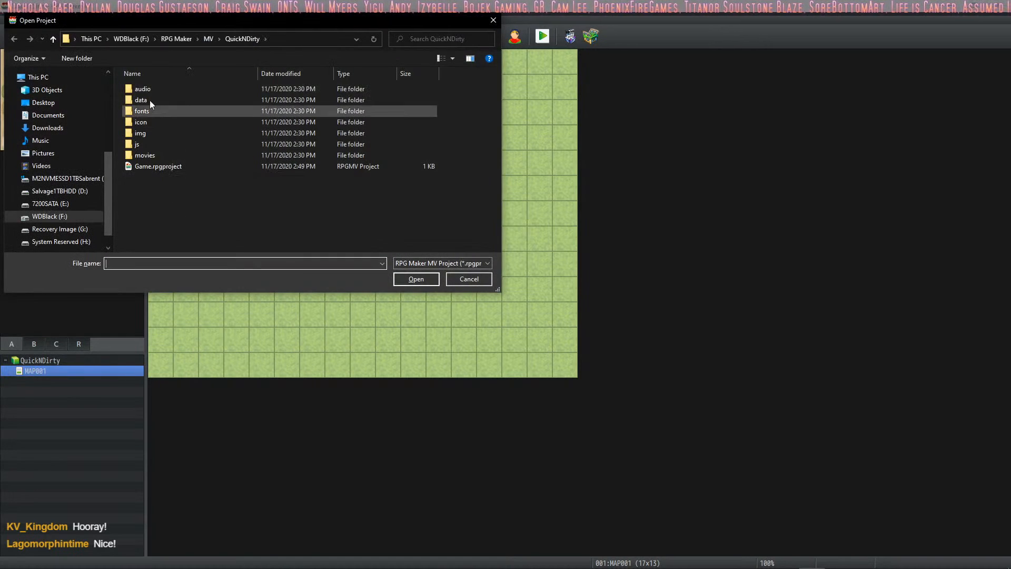
{"action": "left_click", "coordinate": [209, 38]}
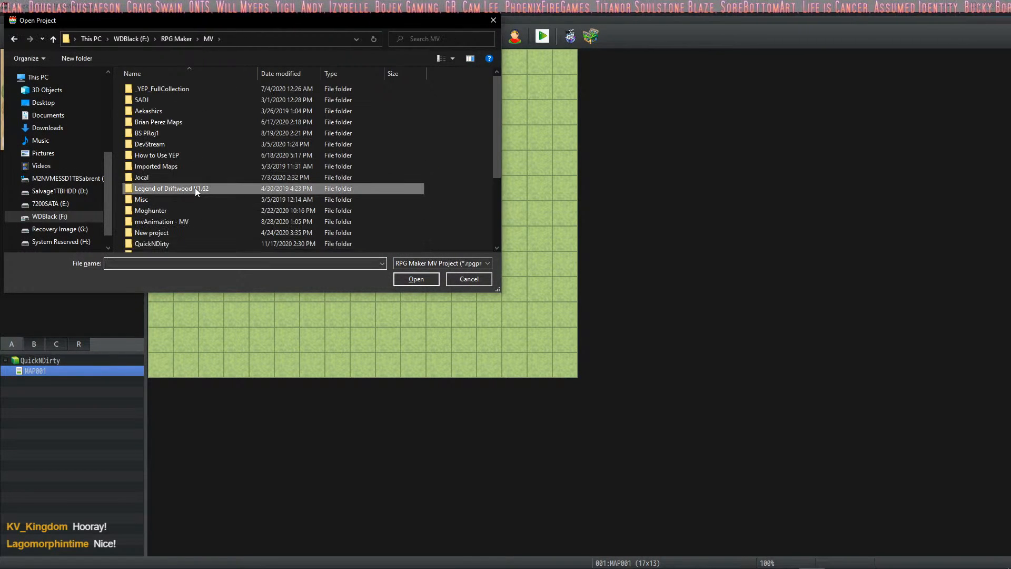
{"action": "double_click", "coordinate": [194, 188]}
{"action": "double_click", "coordinate": [166, 86]}
{"action": "double_click", "coordinate": [339, 158]}
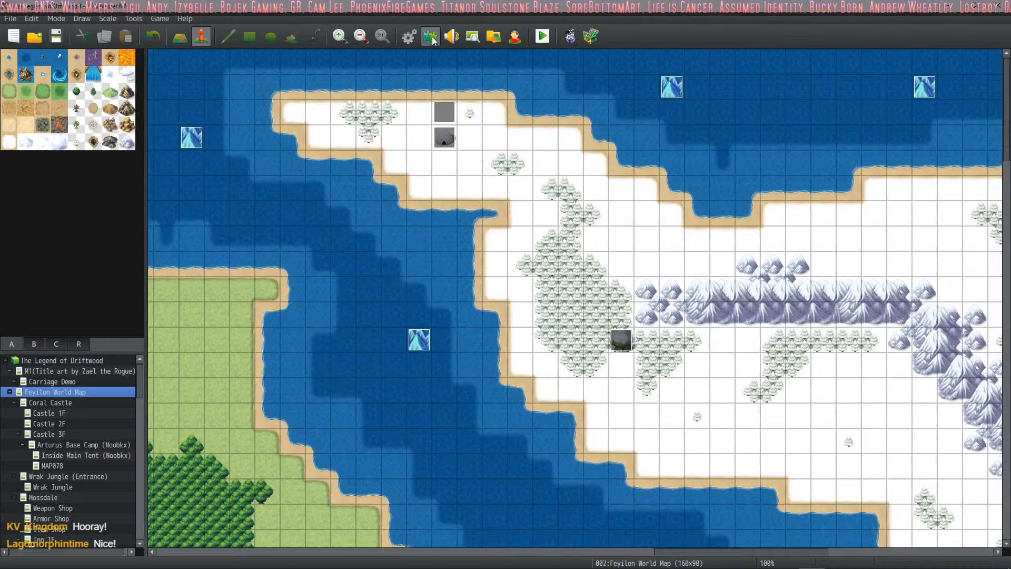
Look through the project's plugin list for the Yanfly skill plugins and select YEP_SkillCore
{"action": "left_click", "coordinate": [431, 36]}
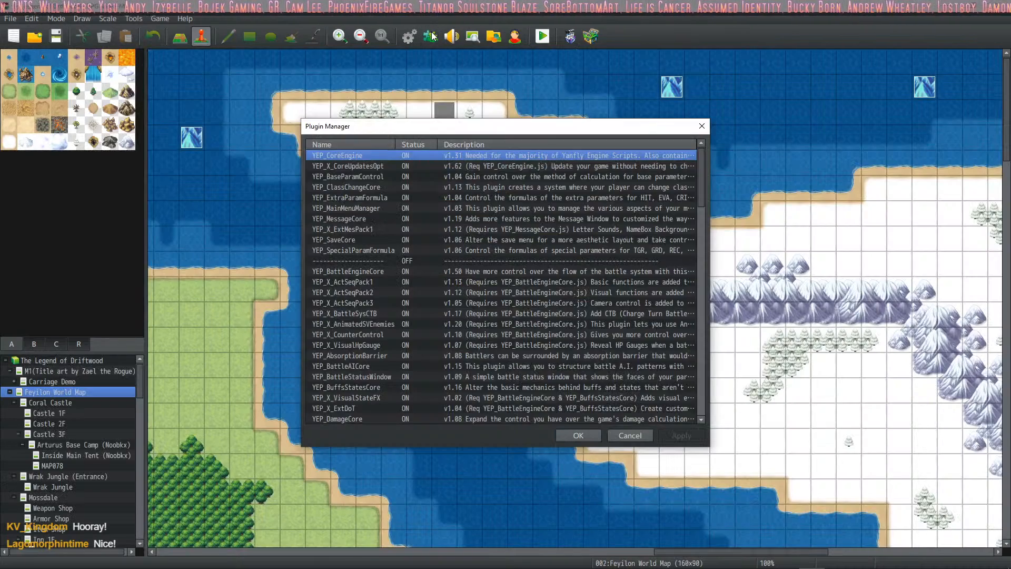
{"action": "scroll", "coordinate": [393, 289], "scroll_direction": "down", "scroll_amount": 4}
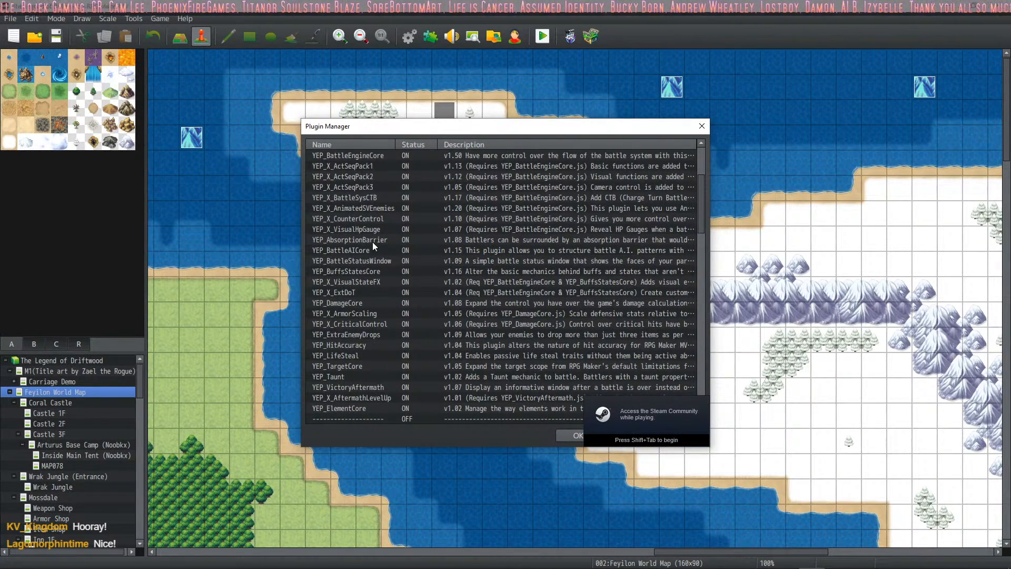
{"action": "scroll", "coordinate": [371, 242], "scroll_direction": "down", "scroll_amount": 6}
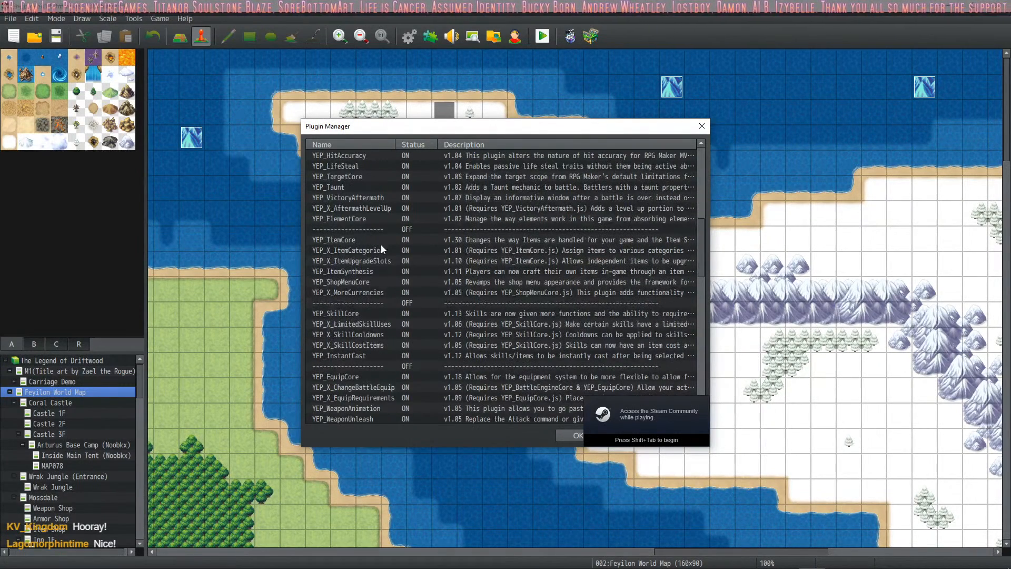
{"action": "left_click", "coordinate": [375, 316]}
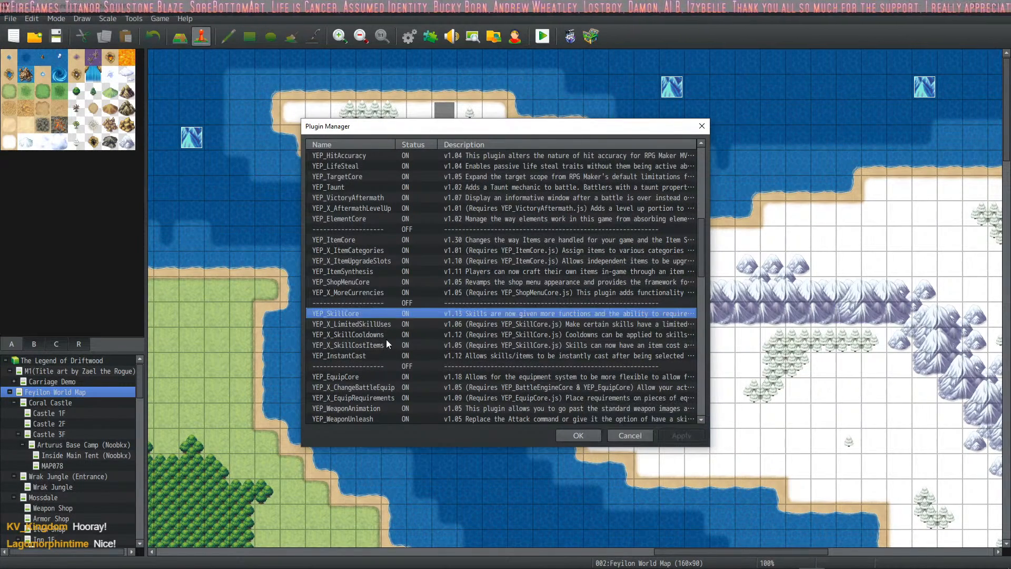
Open the YEP_X_SkillCostItems plugin settings and review its general cost parameters
{"action": "left_click", "coordinate": [390, 334]}
{"action": "double_click", "coordinate": [380, 346]}
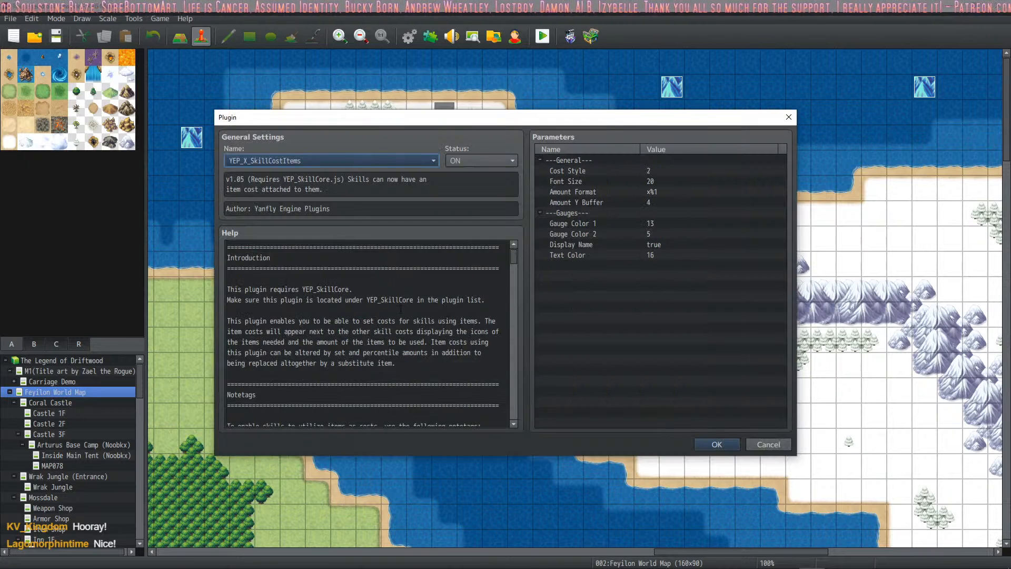
{"action": "left_click", "coordinate": [593, 170]}
{"action": "left_click", "coordinate": [606, 183]}
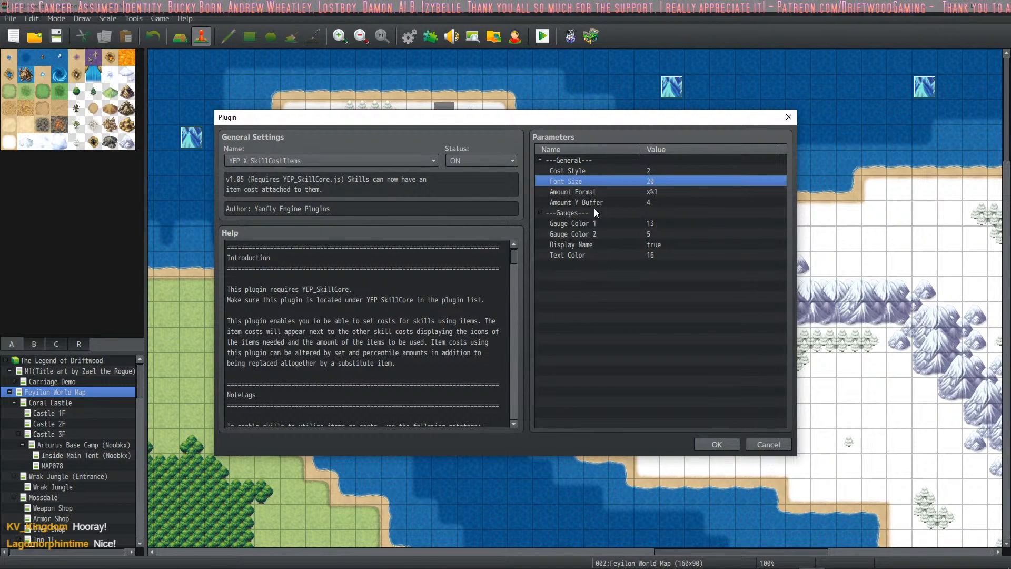
Copy the <Item x Cost: y> skill notetag from the plugin's help text and close the plugin list
{"action": "scroll", "coordinate": [368, 337], "scroll_direction": "down", "scroll_amount": 4}
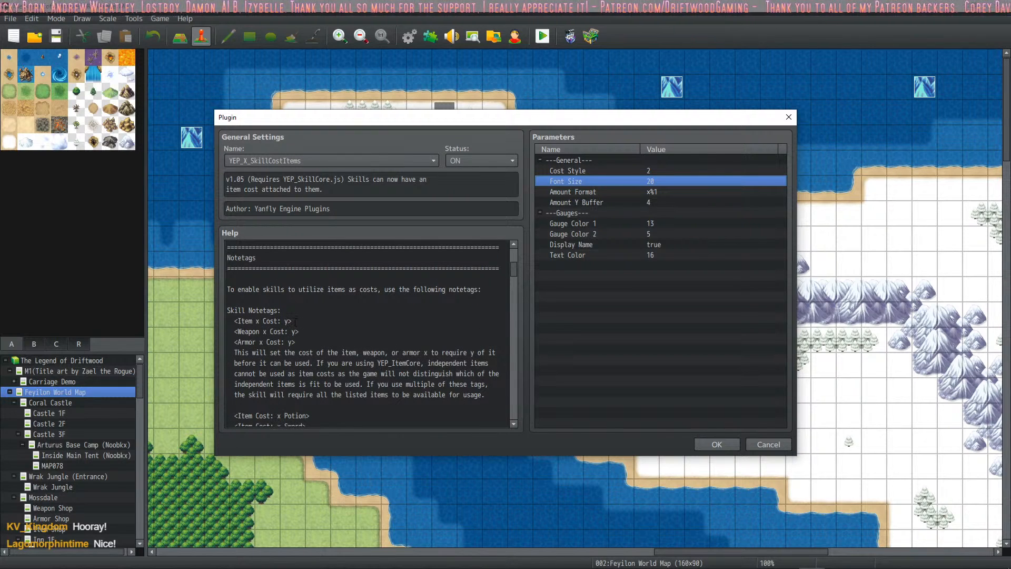
{"action": "left_click", "coordinate": [289, 320]}
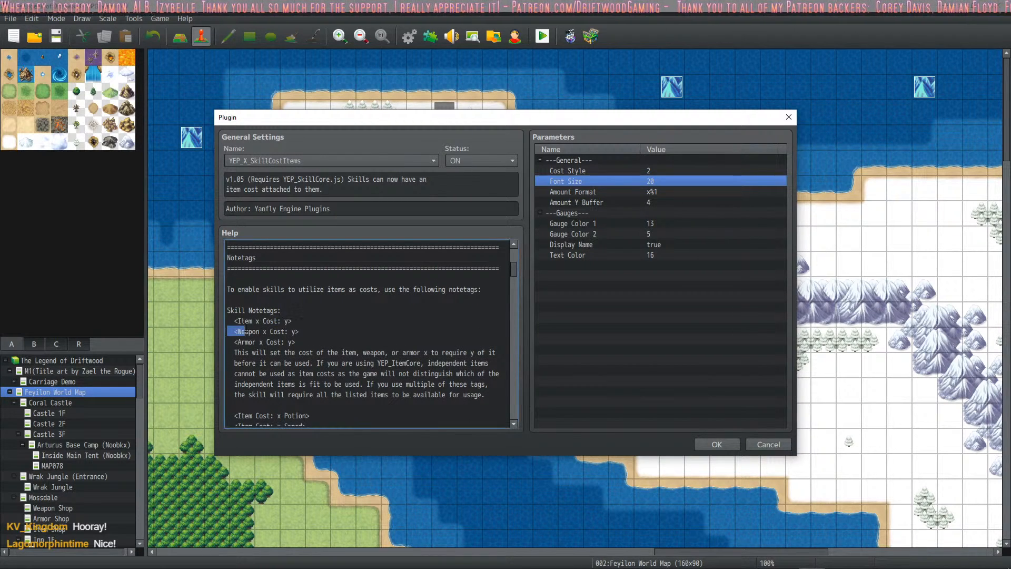
{"action": "left_click_drag", "start_coordinate": [240, 331], "coordinate": [235, 320]}
{"action": "key", "text": "ctrl+c"}
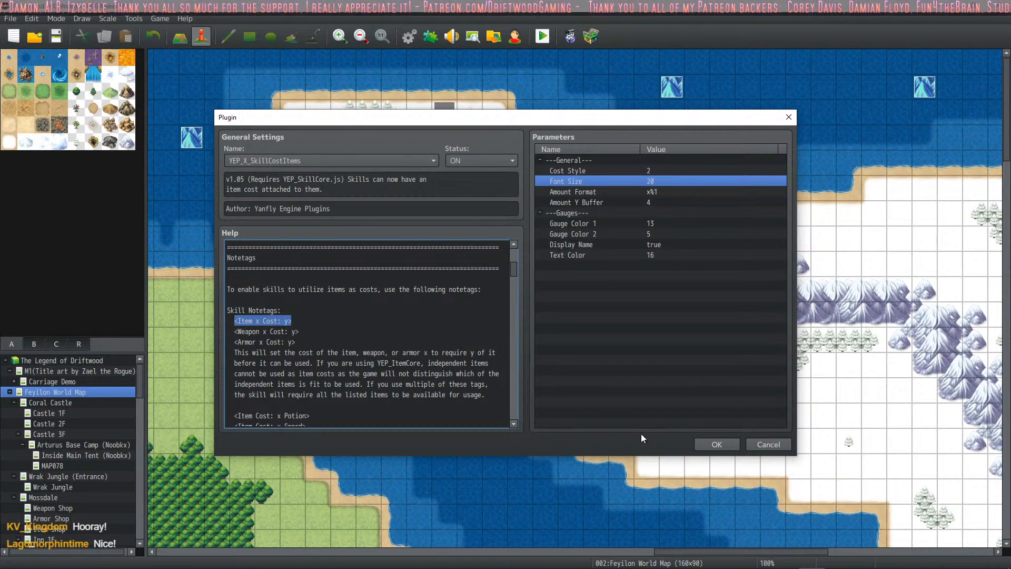
{"action": "left_click", "coordinate": [703, 445]}
{"action": "left_click", "coordinate": [574, 431]}
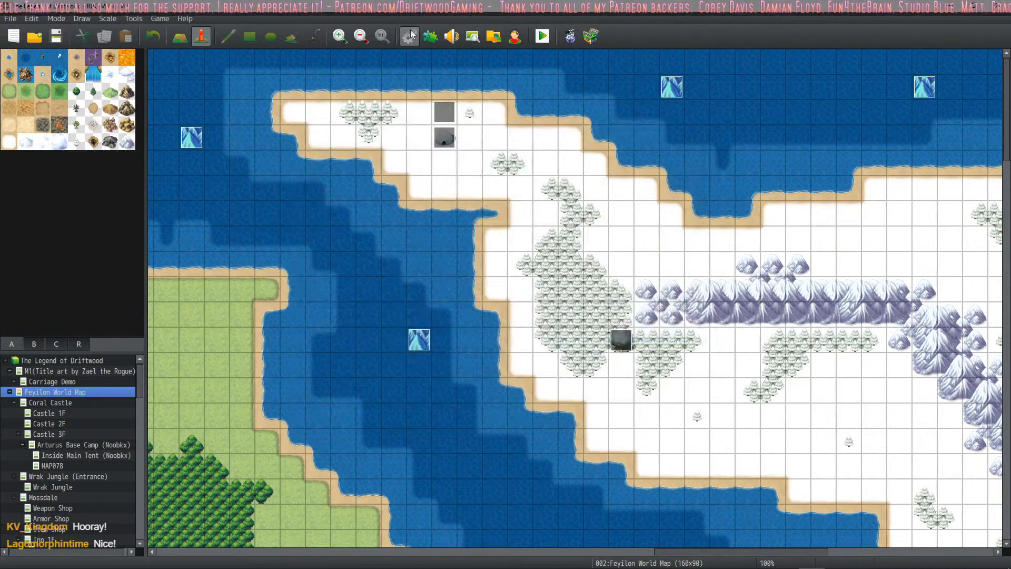
Paste the copied item cost notetag into the note of empty skill 0240 in the database
{"action": "key", "text": "F9"}
{"action": "left_click", "coordinate": [250, 152]}
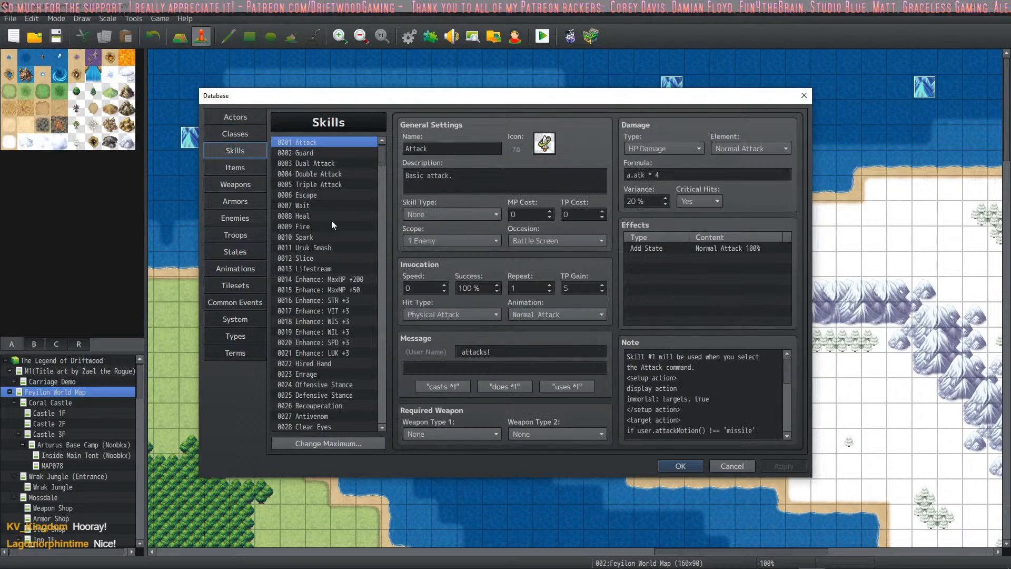
{"action": "left_click_drag", "start_coordinate": [384, 159], "coordinate": [389, 341]}
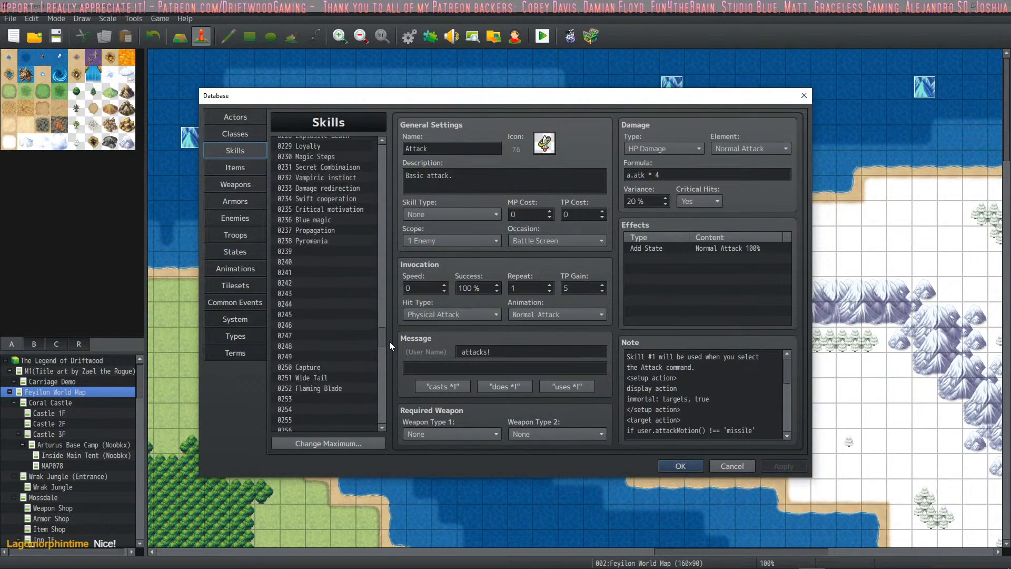
{"action": "left_click", "coordinate": [325, 276]}
{"action": "left_click", "coordinate": [673, 380]}
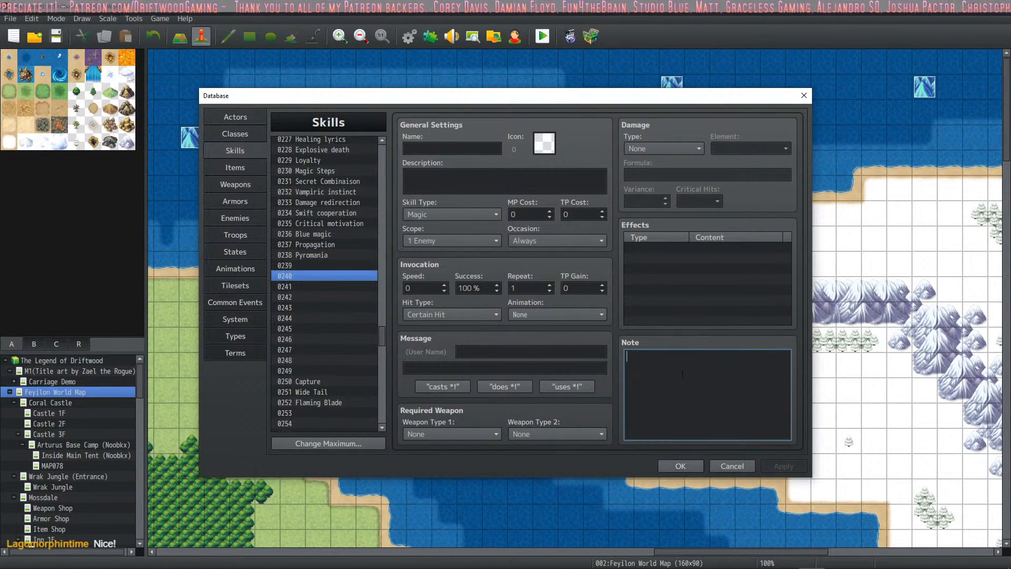
{"action": "key", "text": "ctrl+v"}
Name skill 0240 SkilCostItem and give it icon 106
{"action": "left_click", "coordinate": [451, 148]}
{"action": "type", "text": "Cost"}
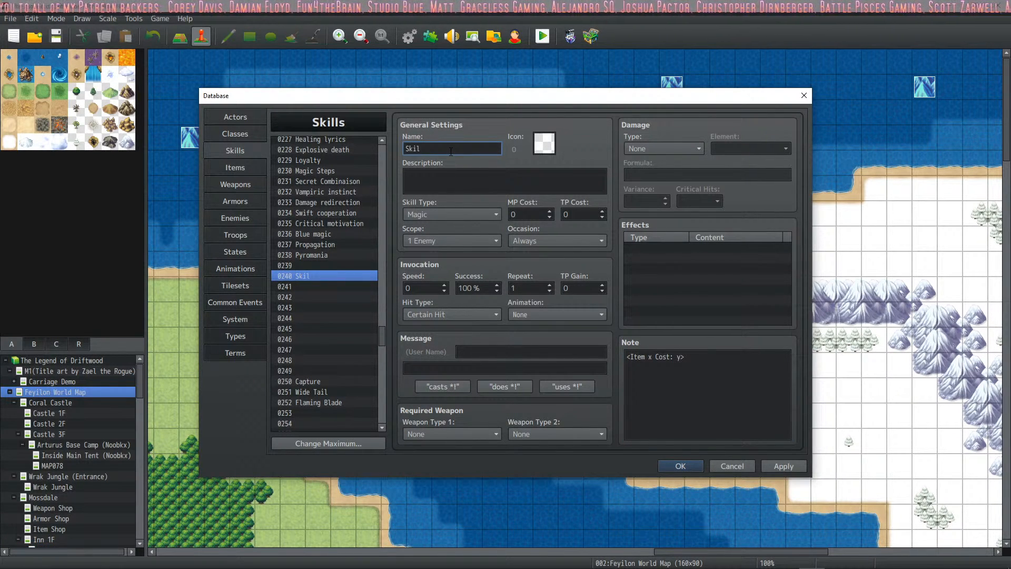
{"action": "type", "text": "Item"}
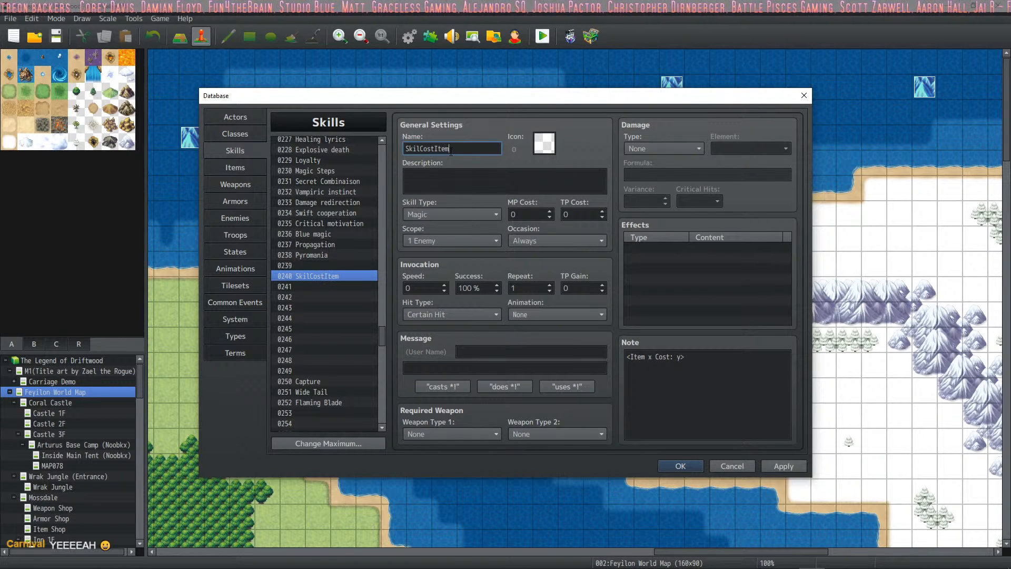
{"action": "double_click", "coordinate": [546, 149]}
{"action": "double_click", "coordinate": [558, 267]}
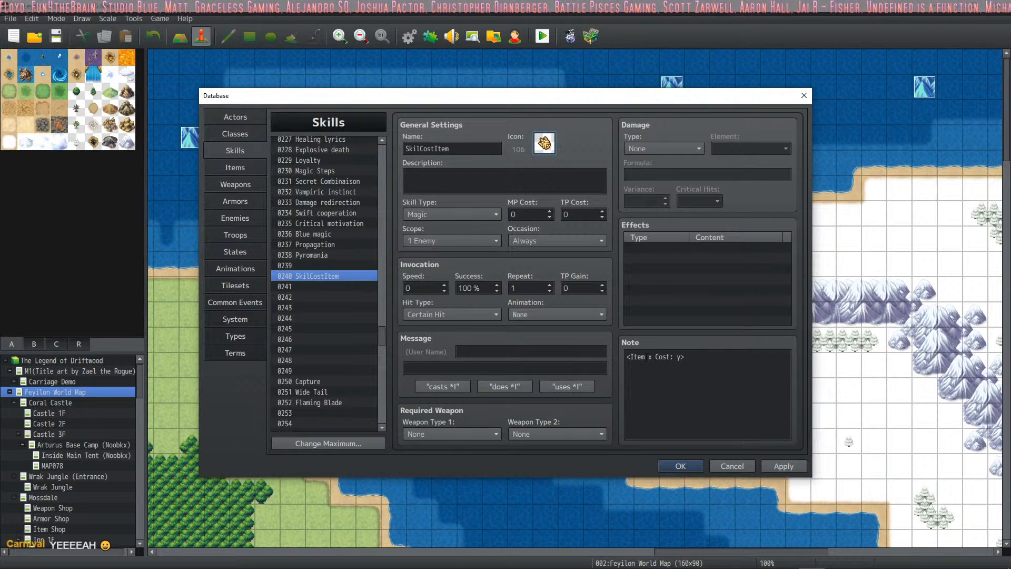
Look up the Magnifying Glass item's ID, set the skill's notetag to <Item 1 Cost: 1>, and apply the change
{"action": "triple_click", "coordinate": [653, 357]}
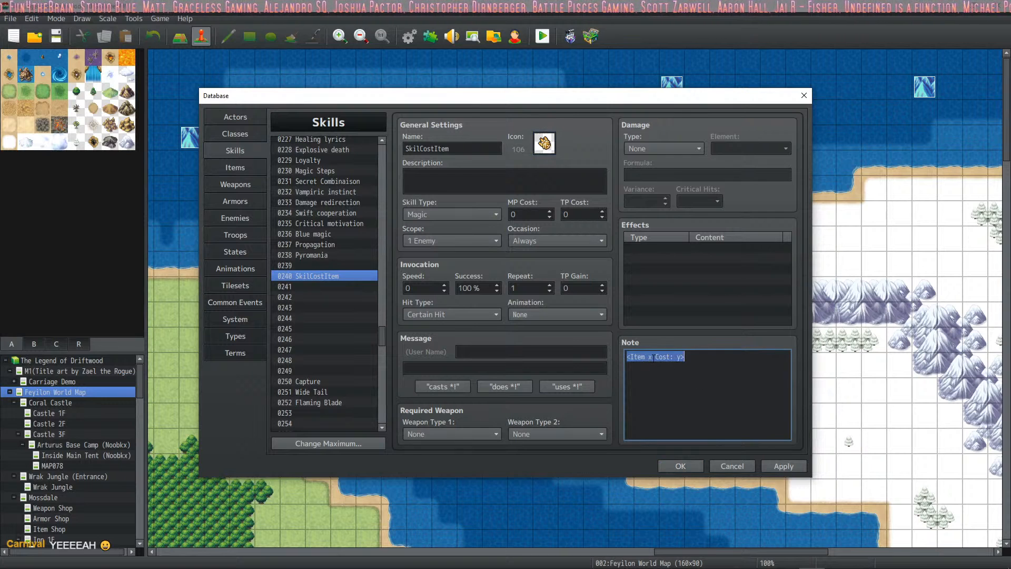
{"action": "left_click", "coordinate": [242, 167]}
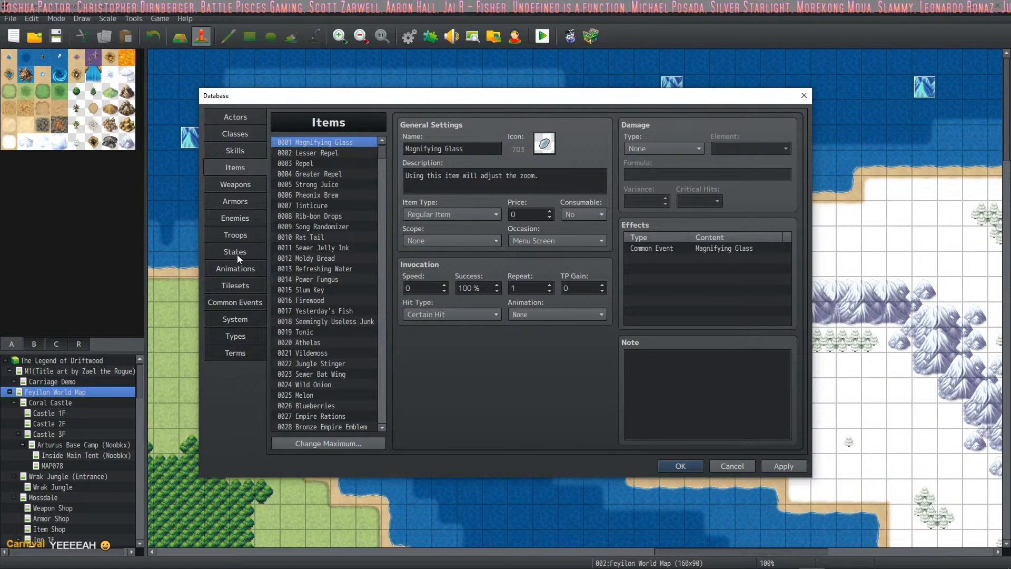
{"action": "triple_click", "coordinate": [653, 358]}
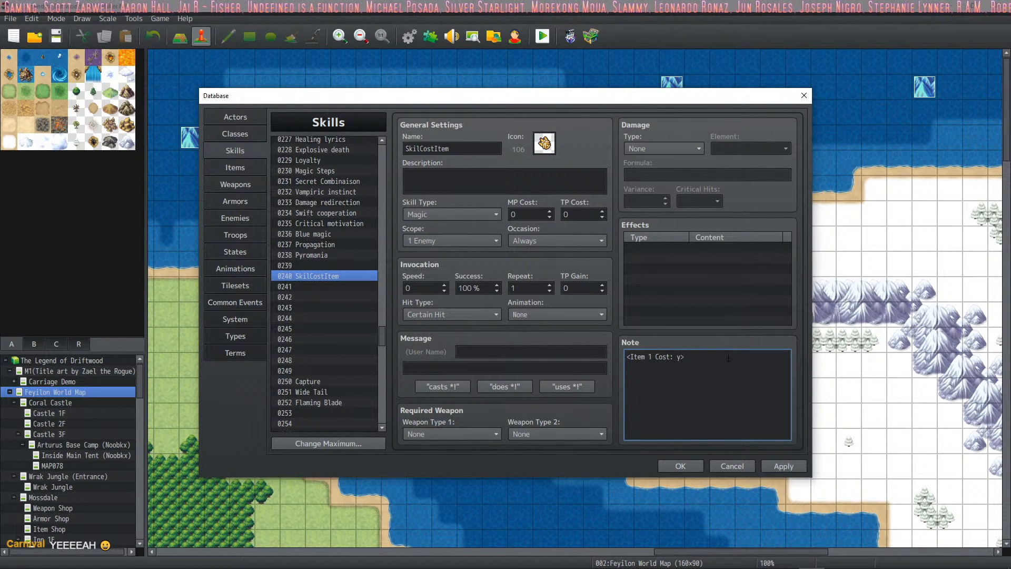
{"action": "left_click", "coordinate": [768, 466]}
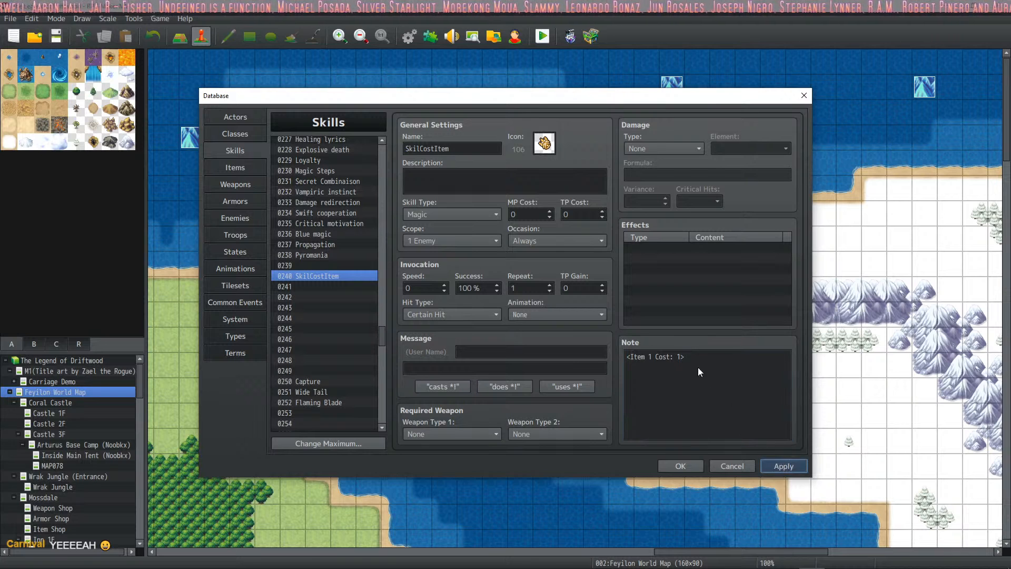
{"action": "triple_click", "coordinate": [683, 357]}
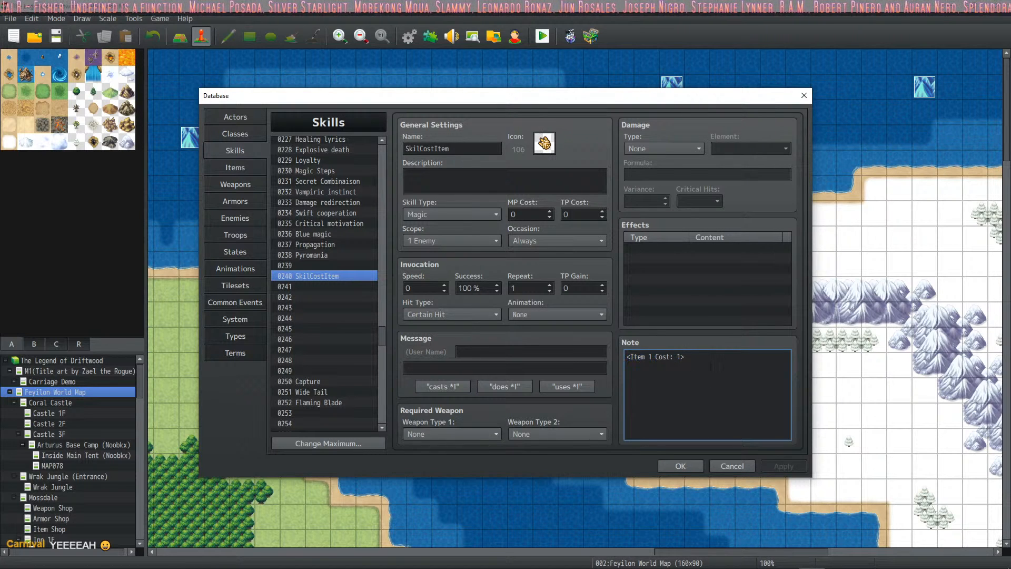
Rename skill 0240 as USeMagnify
{"action": "double_click", "coordinate": [469, 148]}
{"action": "type", "text": "US"}
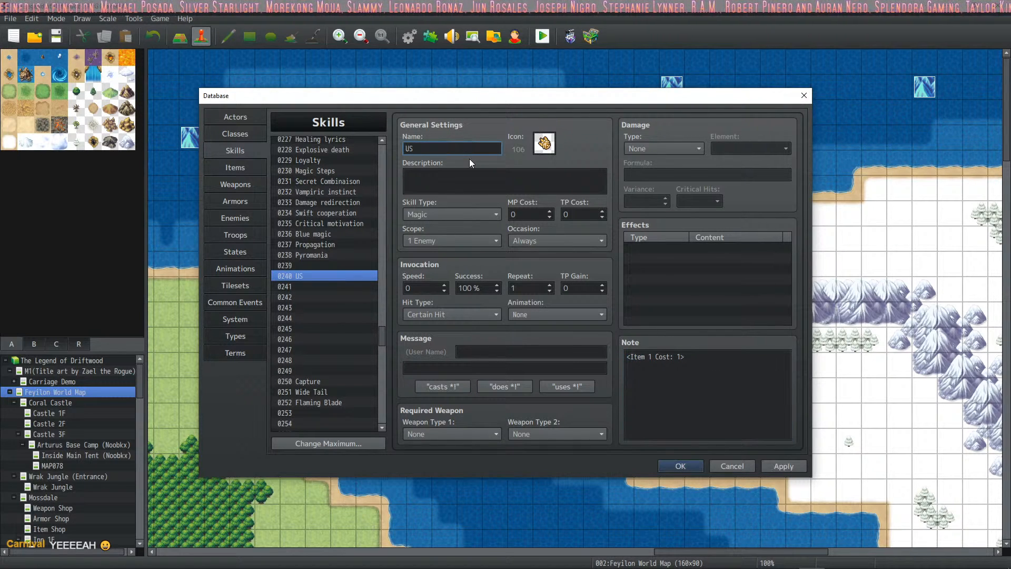
{"action": "type", "text": "eMagnify"}
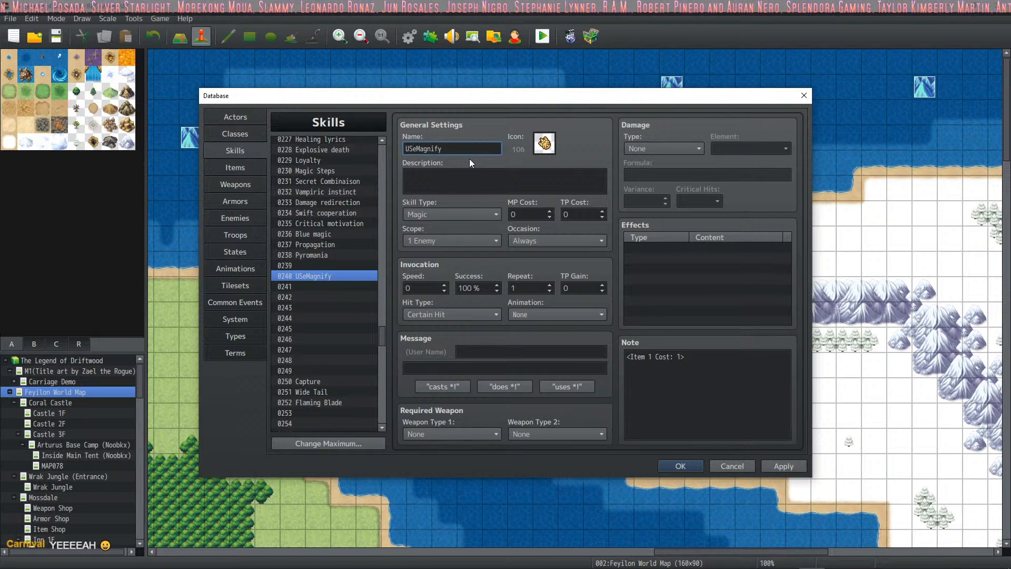
Set the damage type of the USeMagnify skill to HP Damage
{"action": "left_click", "coordinate": [652, 149]}
{"action": "left_click", "coordinate": [673, 187]}
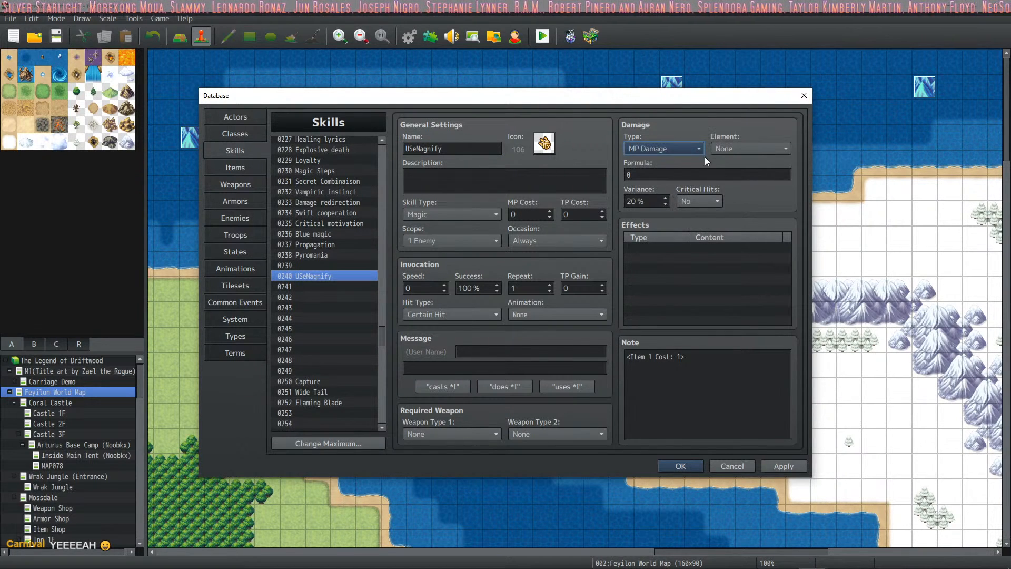
{"action": "left_click", "coordinate": [665, 149]}
{"action": "left_click", "coordinate": [660, 174]}
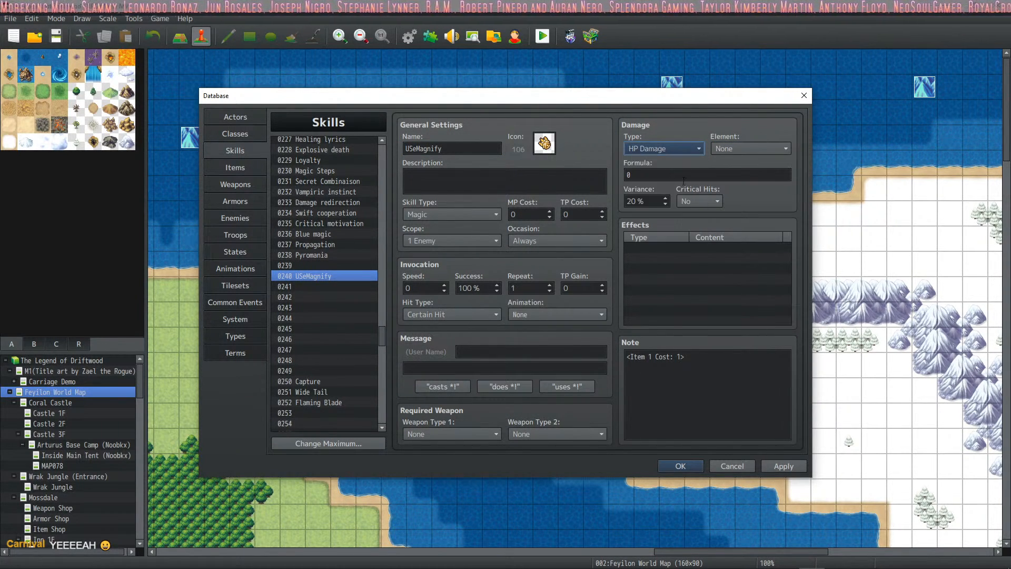
Set the USeMagnify skill's damage to the Fusion element with formula 9999 and critical hits enabled
{"action": "left_click", "coordinate": [732, 151]}
{"action": "left_click", "coordinate": [750, 244]}
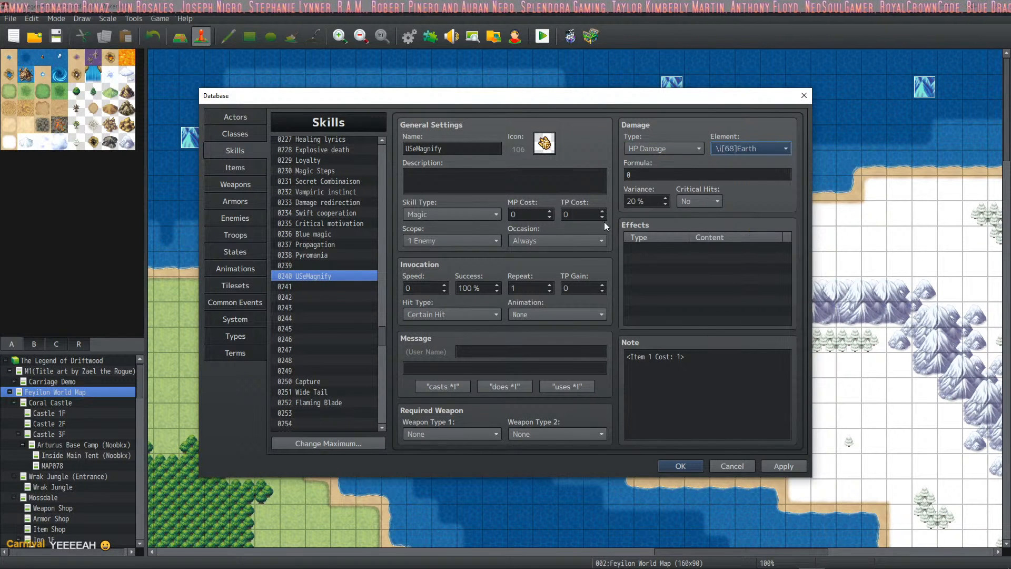
{"action": "left_click", "coordinate": [738, 148]}
{"action": "left_click", "coordinate": [770, 296]}
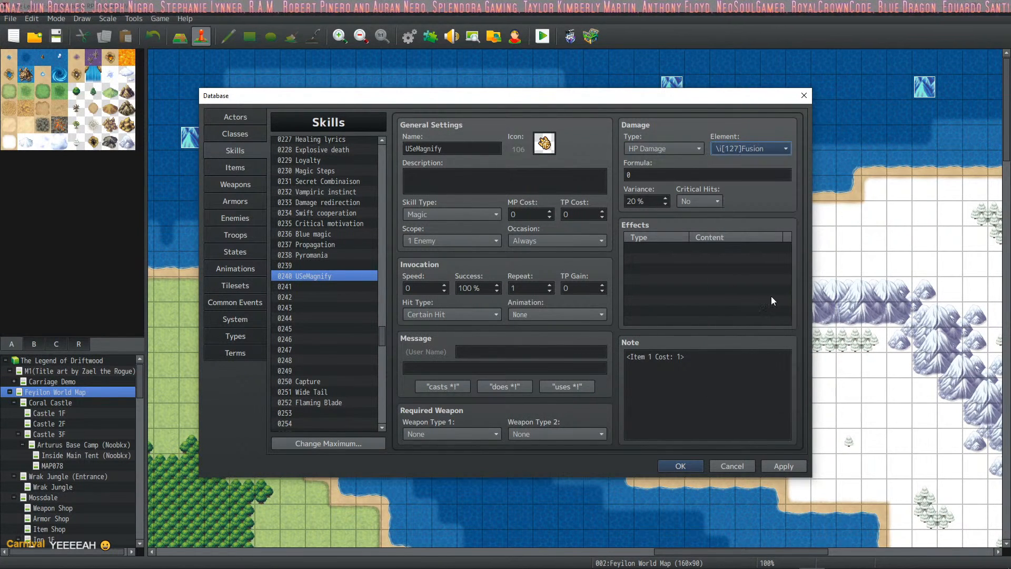
{"action": "left_click", "coordinate": [690, 216]}
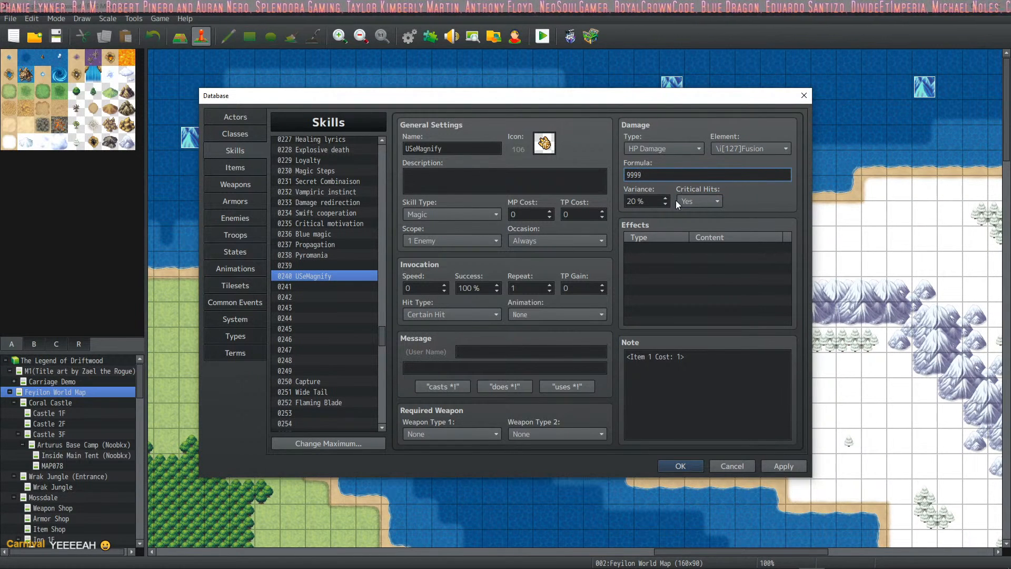
Give the USeMagnify skill the description "Uses one Magnifying glass." and a TP cost of 10
{"action": "left_click", "coordinate": [436, 184]}
{"action": "type", "text": "Us"}
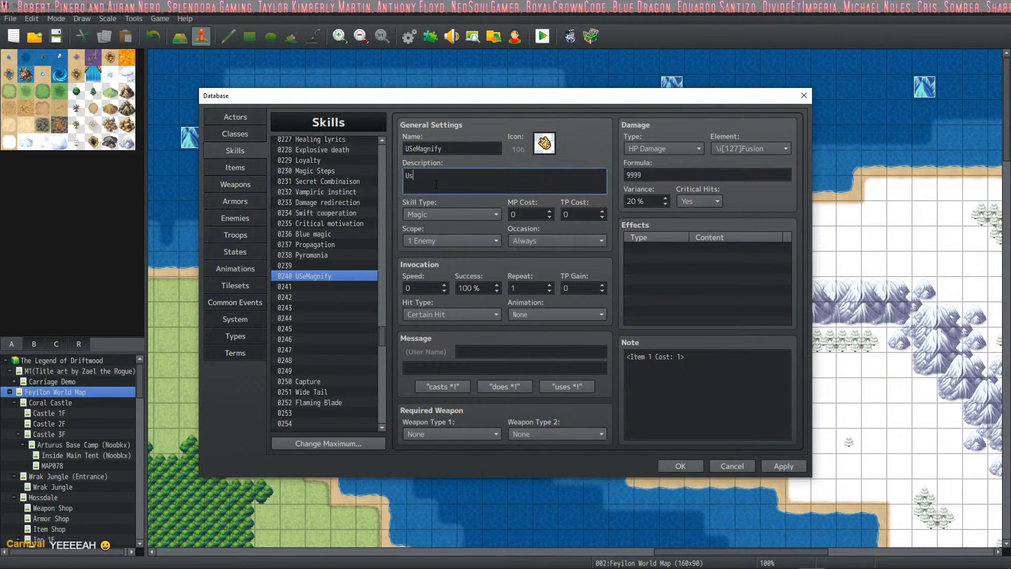
{"action": "type", "text": "es one Magnifying glass."}
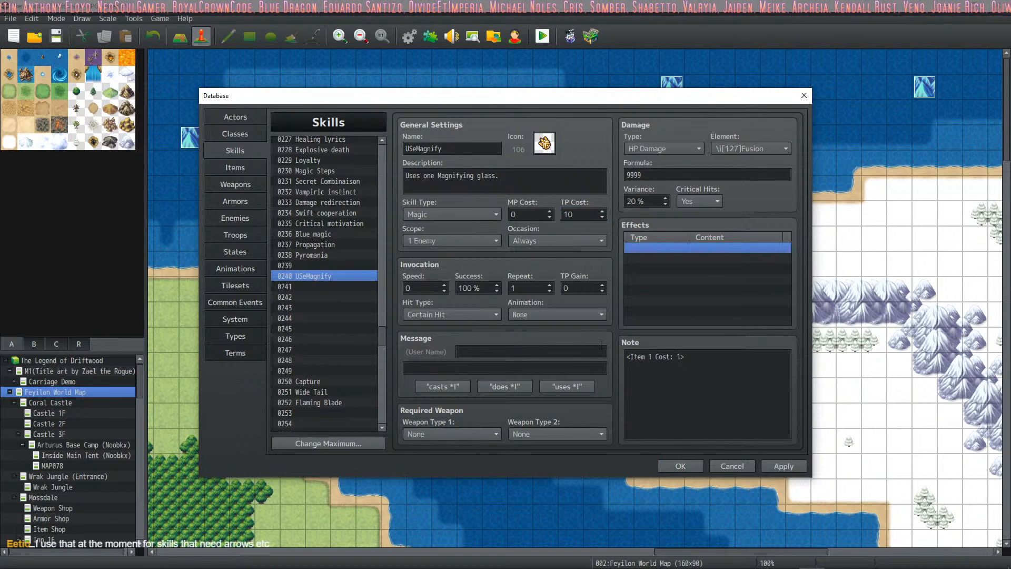
Assign the 0012 Pierce Effect animation to the USeMagnify skill, apply the changes and close the database
{"action": "left_click", "coordinate": [572, 314]}
{"action": "left_click", "coordinate": [546, 353]}
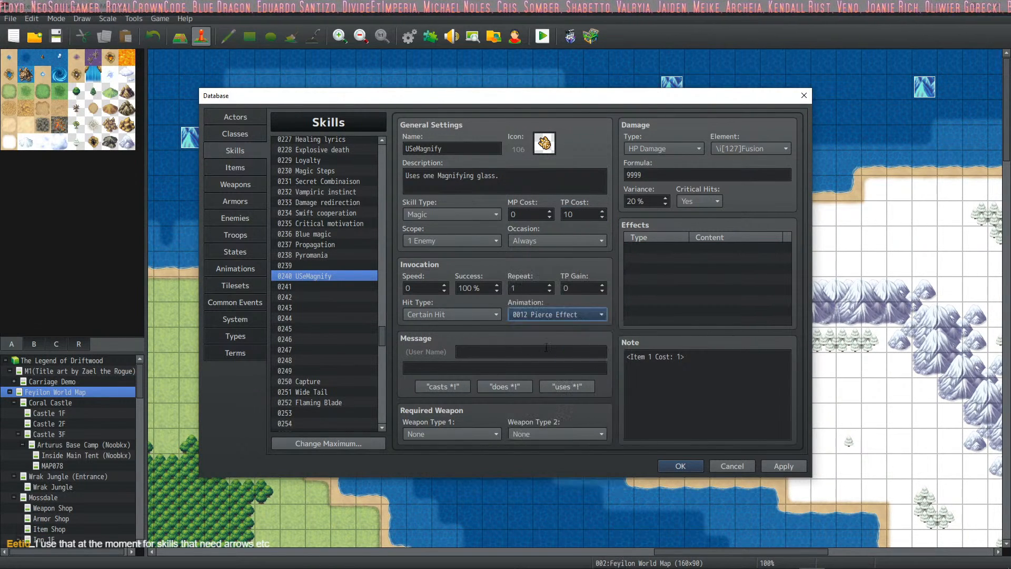
{"action": "left_click", "coordinate": [801, 464]}
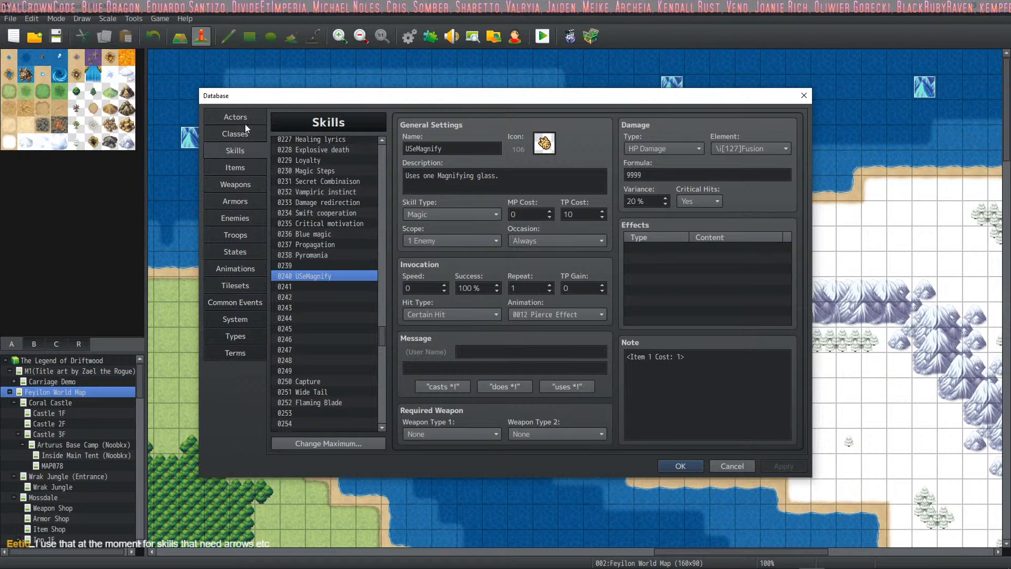
{"action": "left_click", "coordinate": [680, 466]}
Set the player's starting position on the snowy northern peninsula at map tile 108,4
{"action": "right_click", "coordinate": [494, 160]}
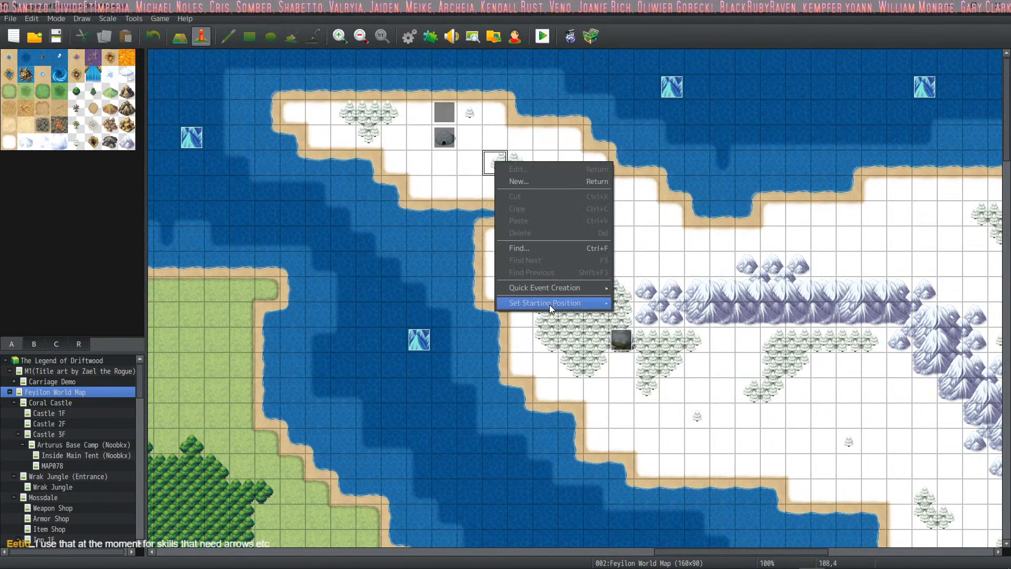
{"action": "mouse_move", "coordinate": [549, 304]}
{"action": "left_click", "coordinate": [661, 307]}
Create a new event at tile 109,4 with a Battle Processing command against the Bat*2 troop
{"action": "right_click", "coordinate": [524, 162]}
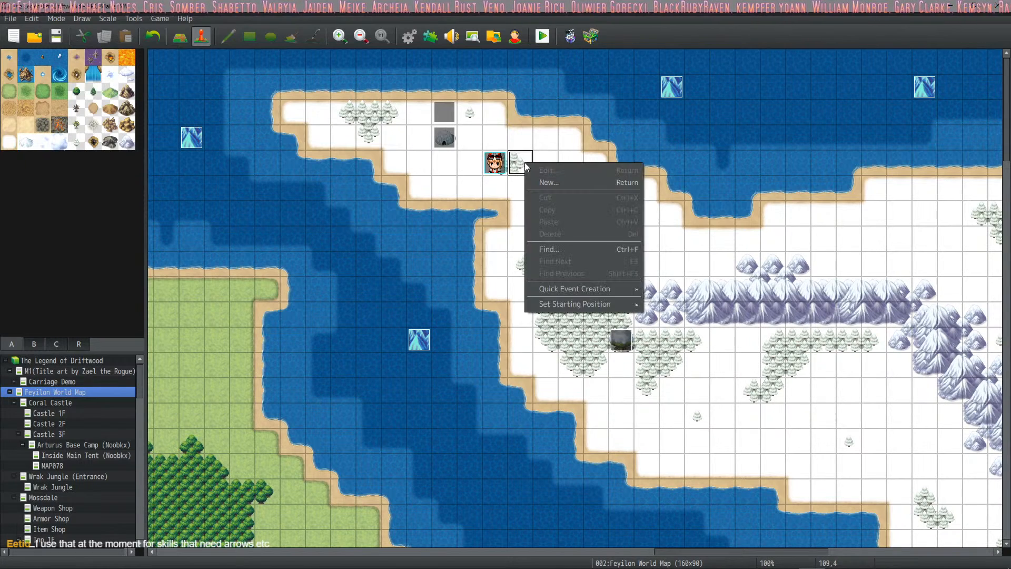
{"action": "left_click", "coordinate": [557, 182]}
{"action": "double_click", "coordinate": [450, 176]}
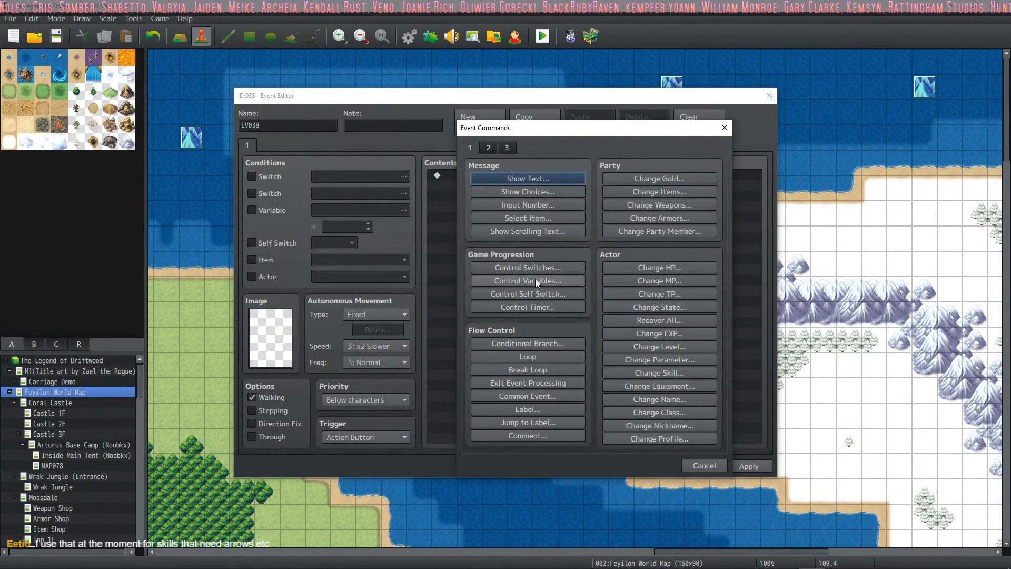
{"action": "left_click", "coordinate": [506, 148]}
{"action": "left_click", "coordinate": [492, 149]}
{"action": "left_click", "coordinate": [506, 148]}
{"action": "left_click", "coordinate": [524, 176]}
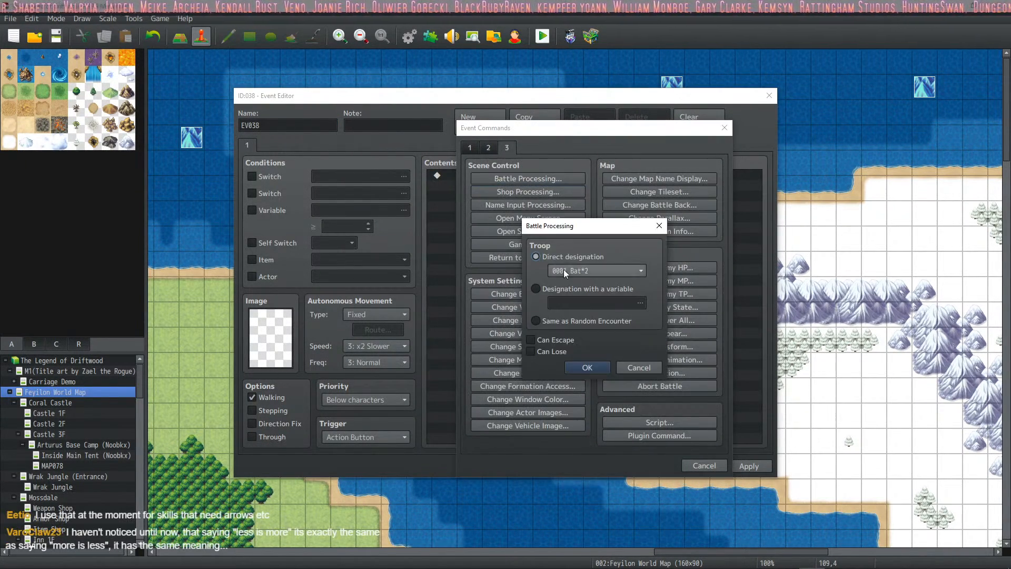
{"action": "left_click", "coordinate": [589, 363]}
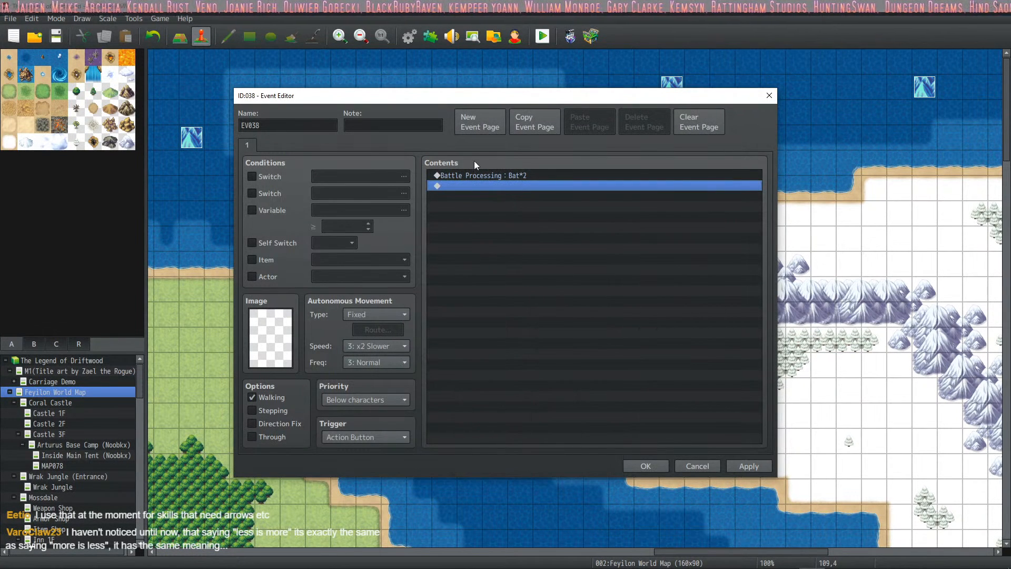
Insert a Change Items command giving one Magnifying Glass before the battle command and save the event
{"action": "left_click", "coordinate": [513, 177]}
{"action": "double_click", "coordinate": [546, 186]}
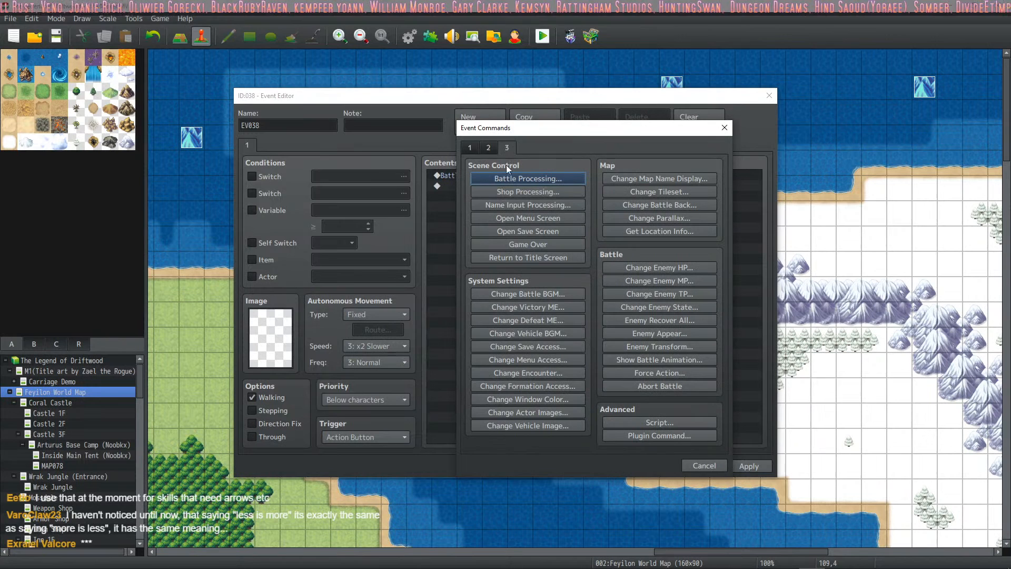
{"action": "left_click", "coordinate": [474, 147]}
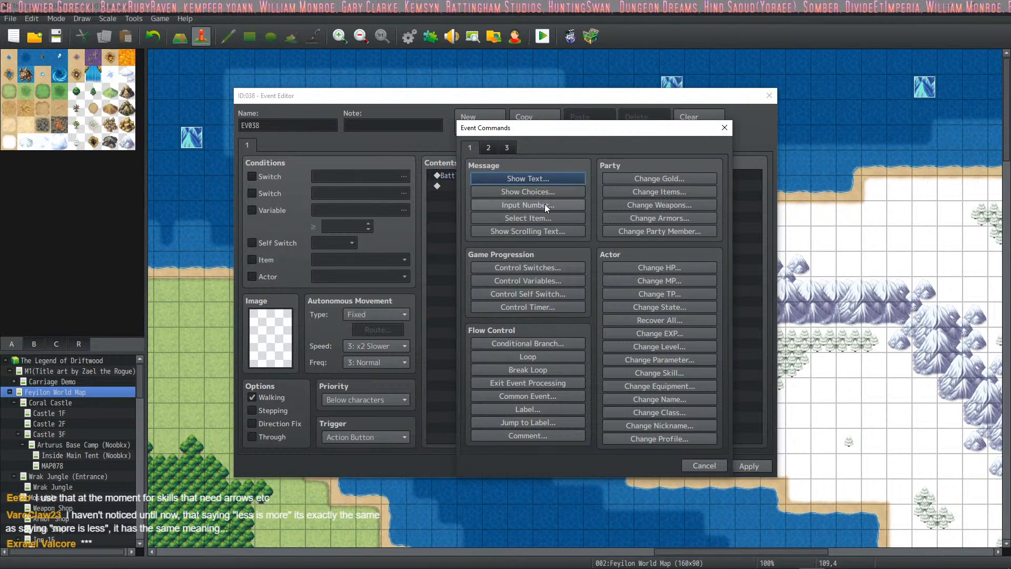
{"action": "left_click", "coordinate": [654, 191]}
{"action": "left_click", "coordinate": [602, 364]}
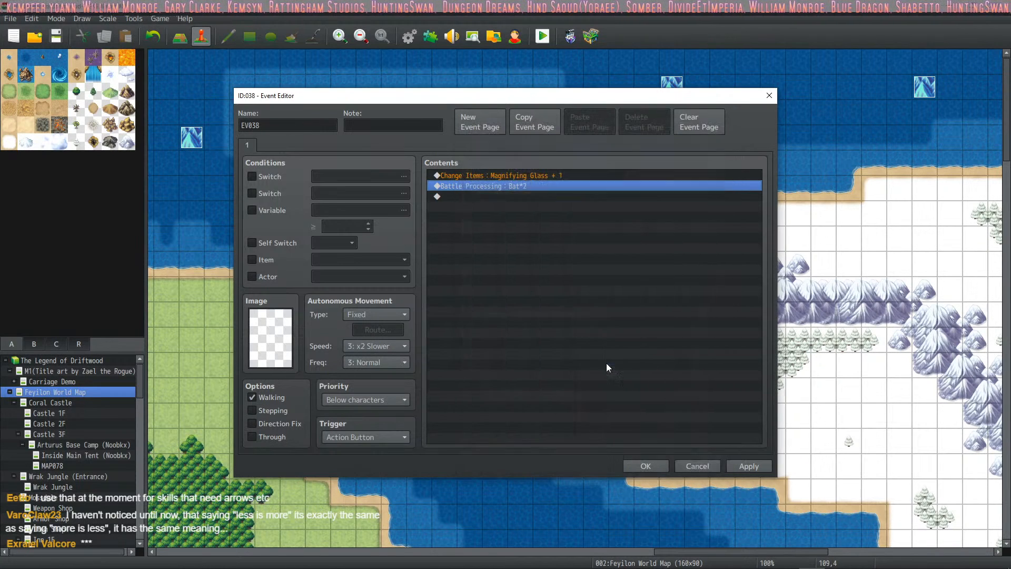
{"action": "left_click", "coordinate": [644, 465]}
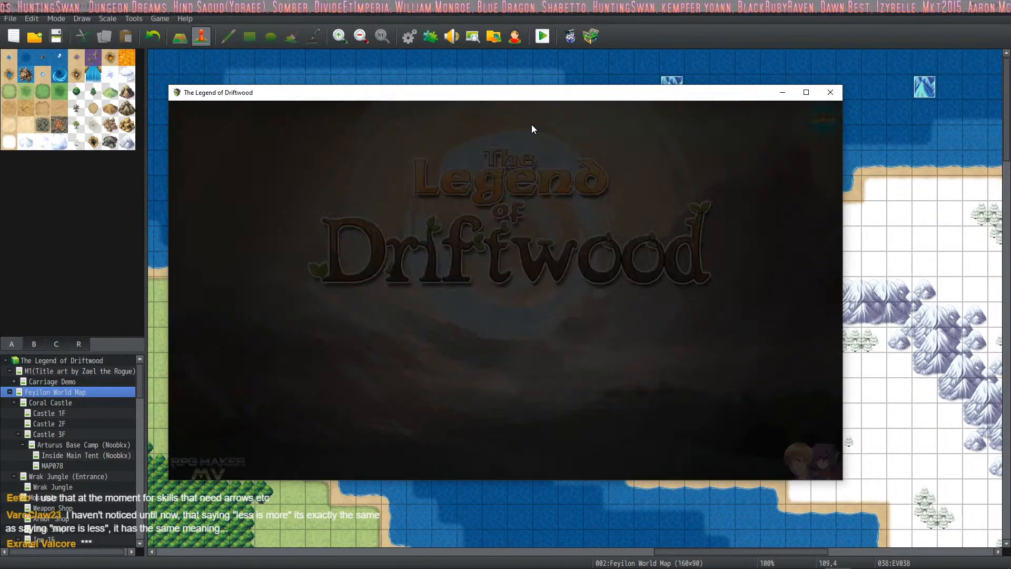
Start a new game in the playtest, check Tiana's magic skills in the bat battle, and close the playtest
{"action": "key", "text": "Return"}
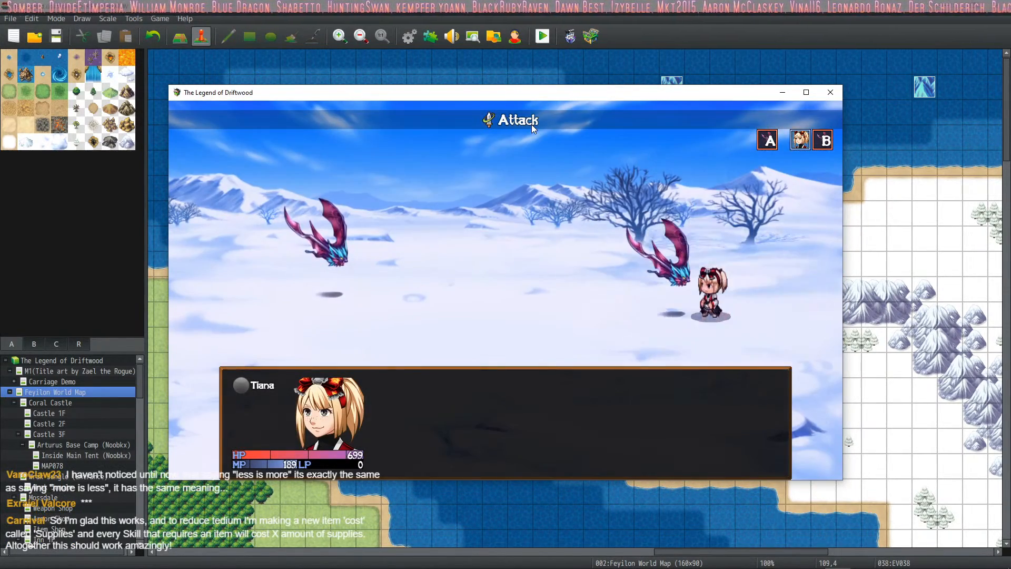
{"action": "key", "text": "Down"}
{"action": "key", "text": "Down"}
{"action": "key", "text": "Down"}
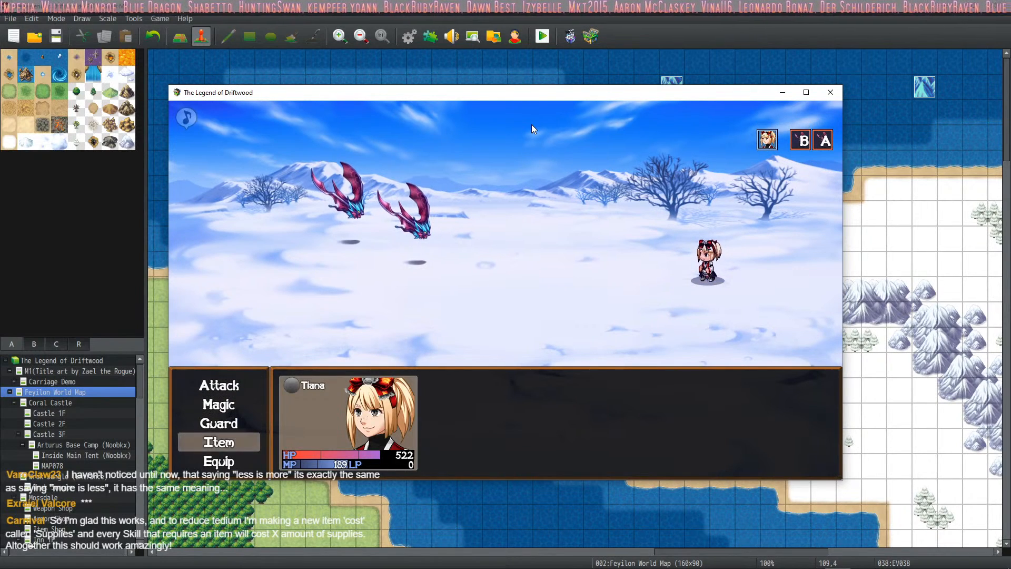
{"action": "key", "text": "Up"}
{"action": "key", "text": "Up"}
{"action": "key", "text": "Return"}
{"action": "key", "text": "Escape"}
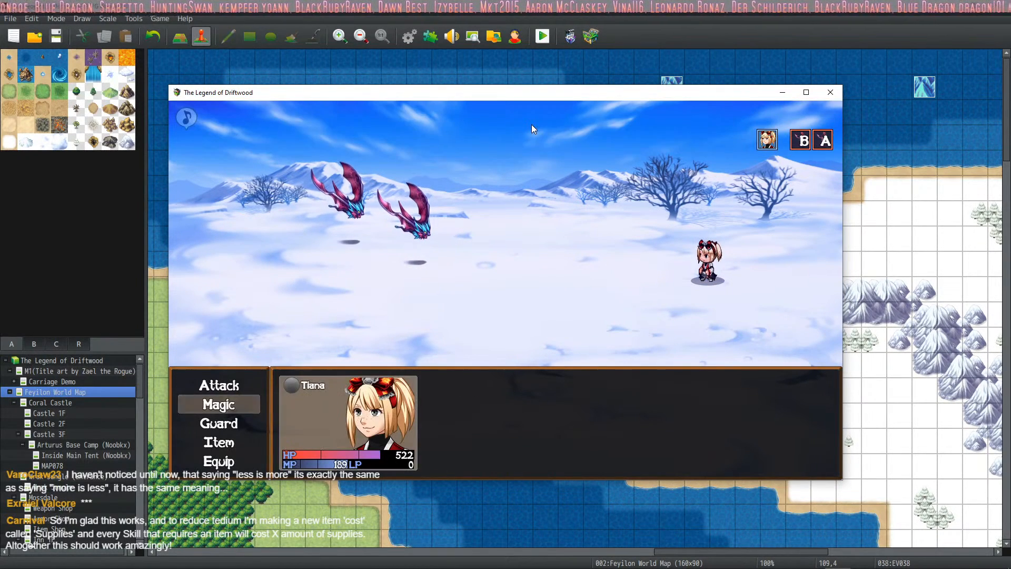
{"action": "left_click", "coordinate": [820, 97]}
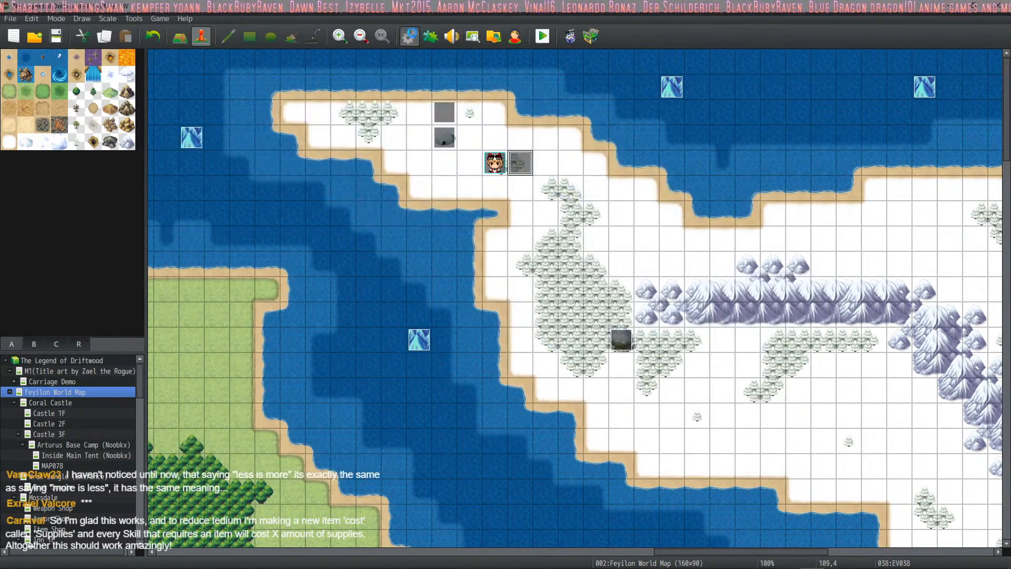
Add an Add Skill trait for 0240 USeMagnify to the actor Driftwood and apply the change
{"action": "key", "text": "F9"}
{"action": "left_click", "coordinate": [246, 121]}
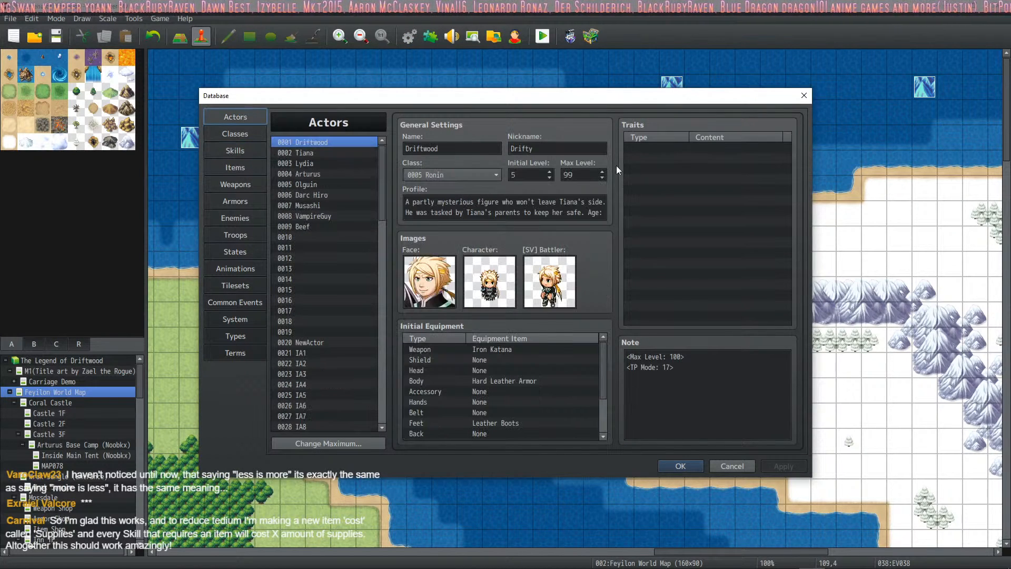
{"action": "double_click", "coordinate": [649, 150]}
{"action": "left_click", "coordinate": [705, 148]}
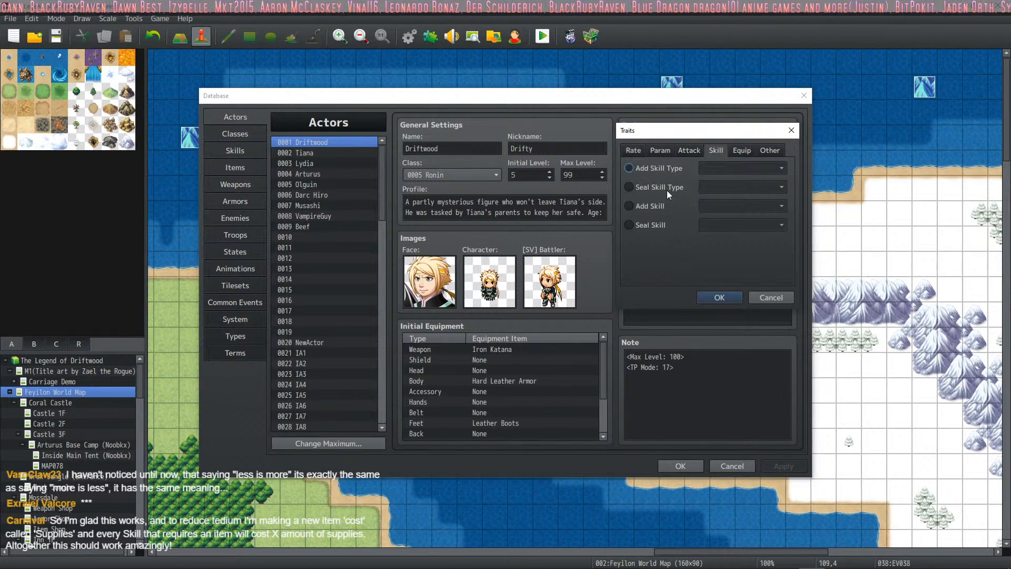
{"action": "left_click", "coordinate": [664, 207]}
{"action": "left_click", "coordinate": [742, 206]}
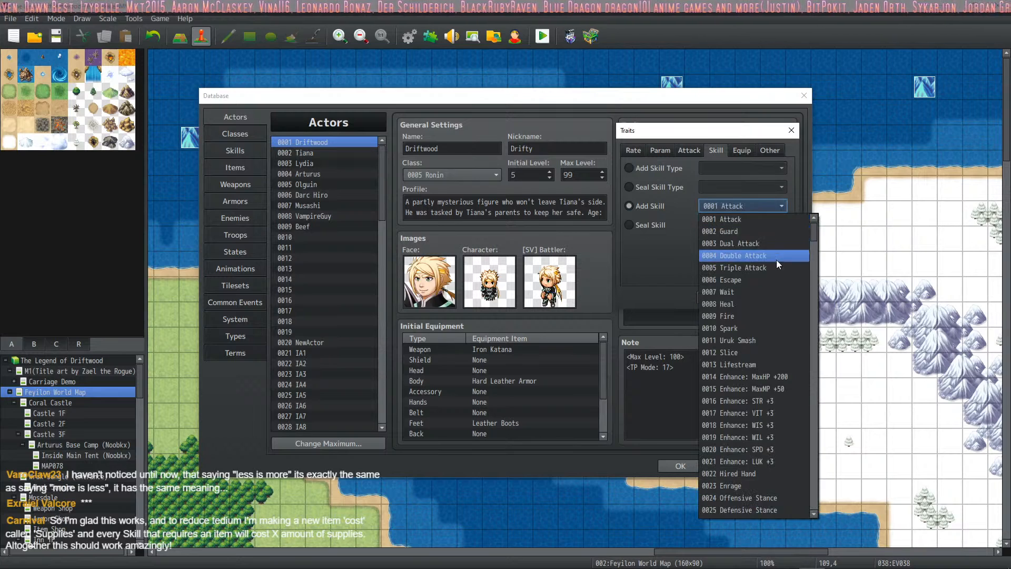
{"action": "left_click_drag", "start_coordinate": [813, 254], "coordinate": [815, 426]}
{"action": "left_click", "coordinate": [779, 390]}
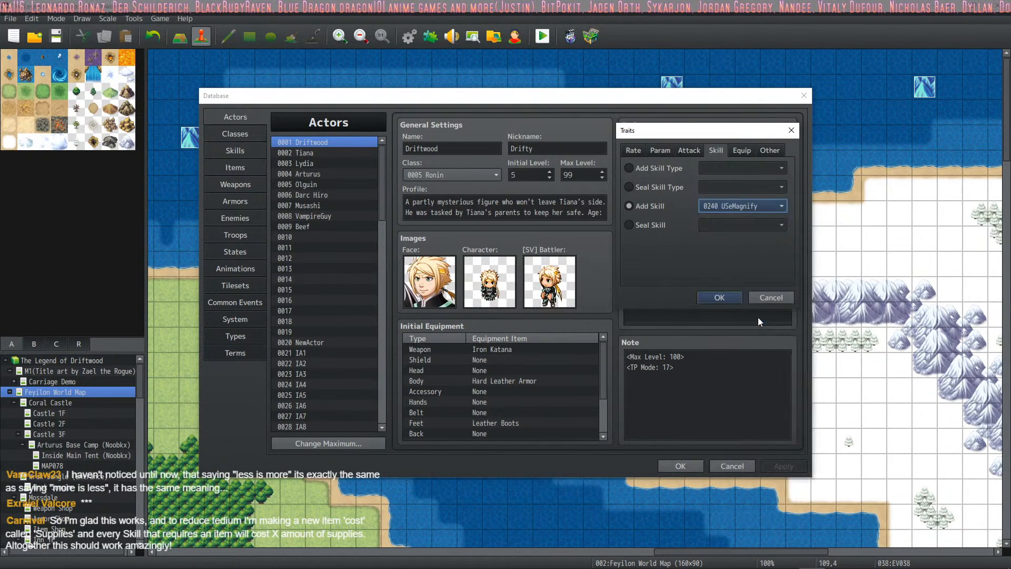
{"action": "left_click", "coordinate": [721, 296]}
{"action": "left_click", "coordinate": [794, 467]}
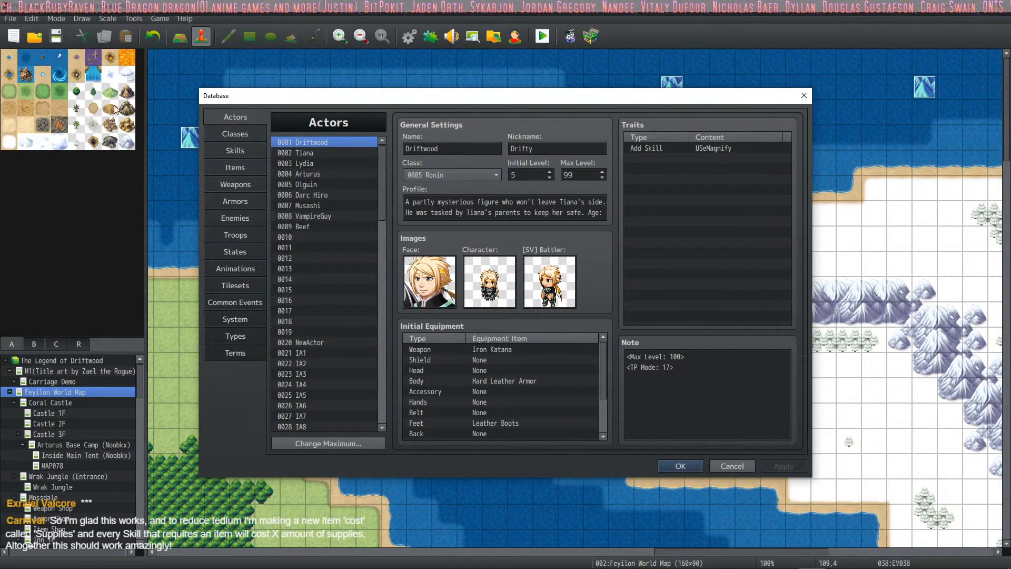
Review the USeMagnify skill's settings and the Cleric class's traits, and close the database
{"action": "left_click", "coordinate": [663, 148]}
{"action": "left_click", "coordinate": [235, 150]}
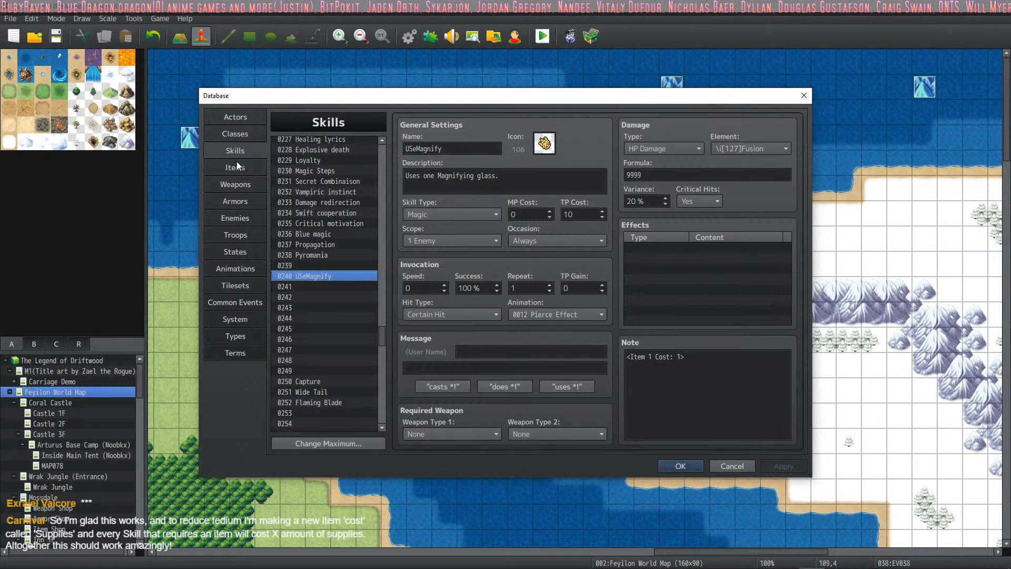
{"action": "left_click", "coordinate": [237, 134]}
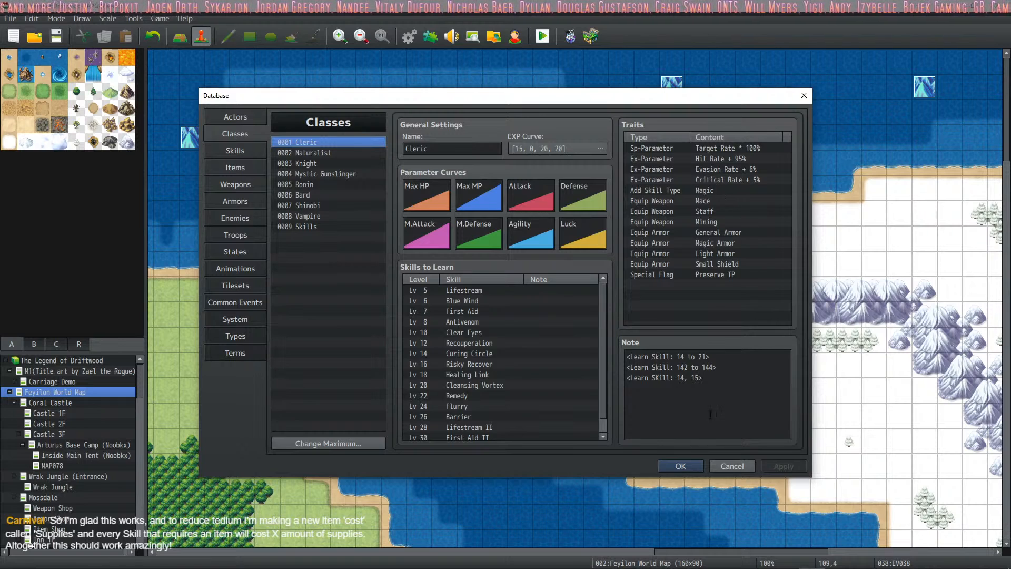
{"action": "left_click", "coordinate": [679, 465]}
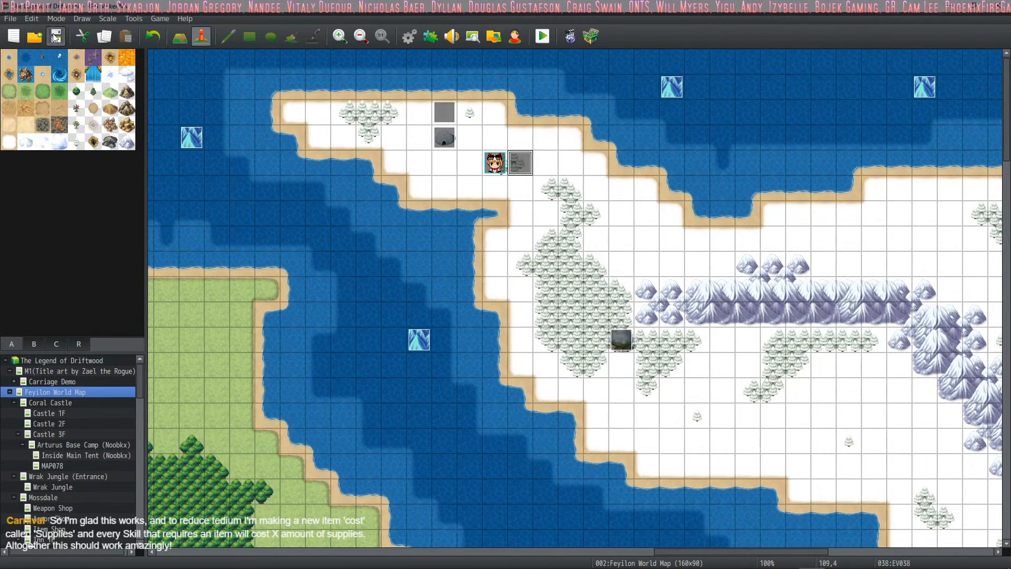
Playtest a new game and open Tiana's magic skill list in the bat battle
{"action": "left_click", "coordinate": [551, 40]}
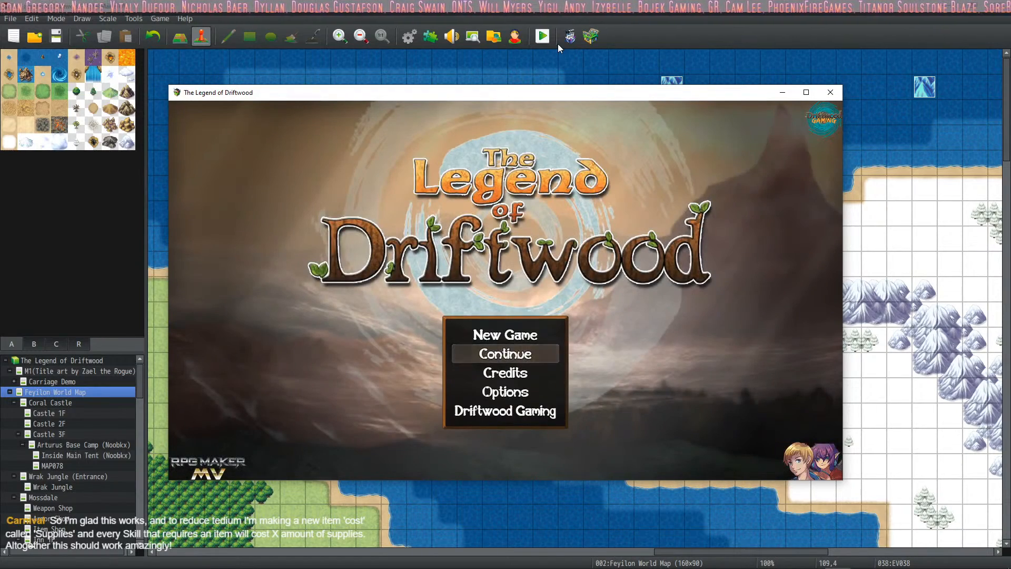
{"action": "key", "text": "Up"}
{"action": "key", "text": "Return"}
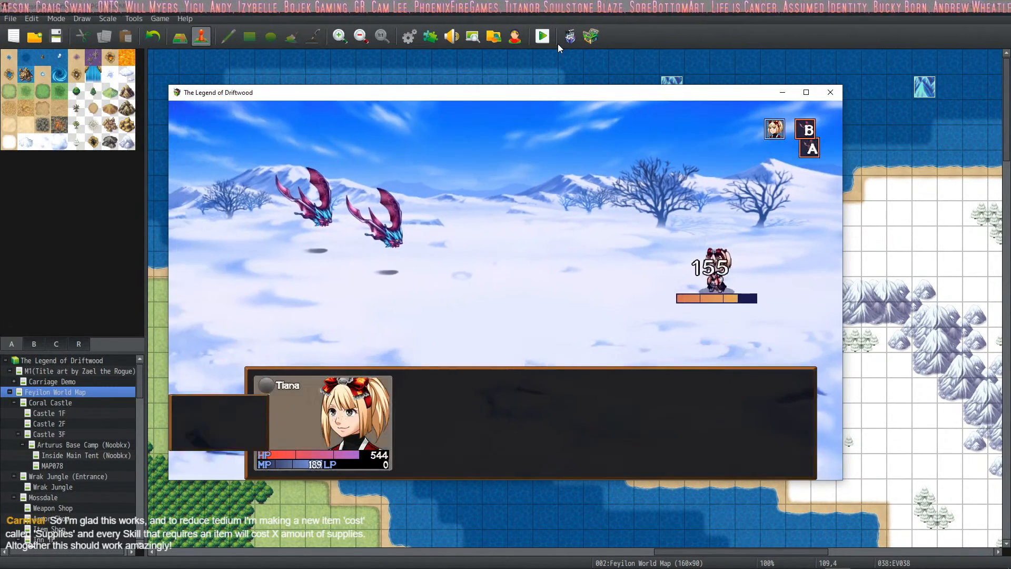
{"action": "key", "text": "Up"}
{"action": "key", "text": "Return"}
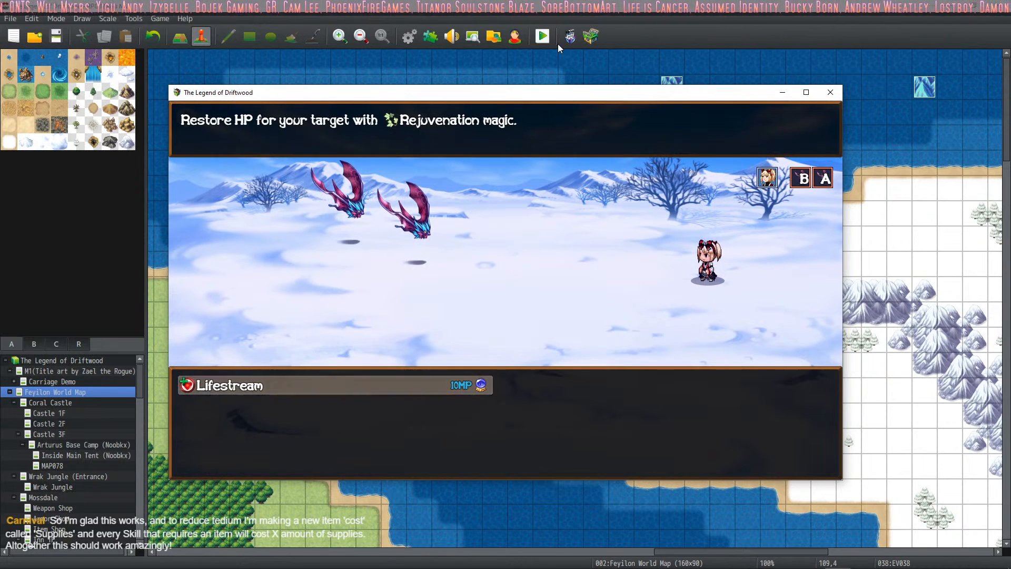
Recheck the magic list and the other battle commands for the new skill, and close the playtest
{"action": "key", "text": "Escape"}
{"action": "key", "text": "Down"}
{"action": "key", "text": "Up"}
{"action": "key", "text": "Return"}
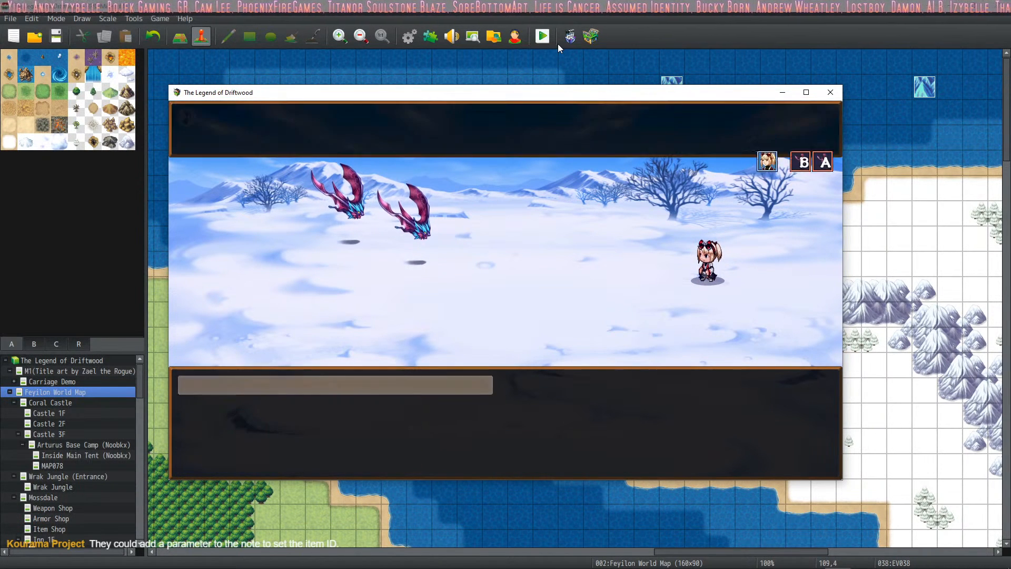
{"action": "key", "text": "Escape"}
{"action": "key", "text": "Down"}
{"action": "key", "text": "Down"}
{"action": "key", "text": "Up"}
{"action": "key", "text": "Up"}
{"action": "key", "text": "Up"}
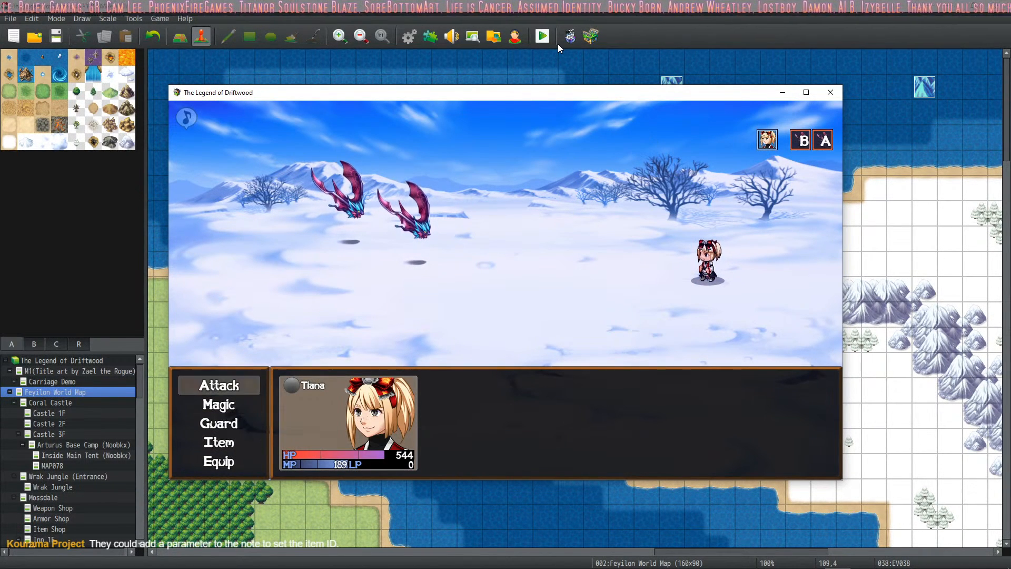
{"action": "left_click", "coordinate": [835, 93]}
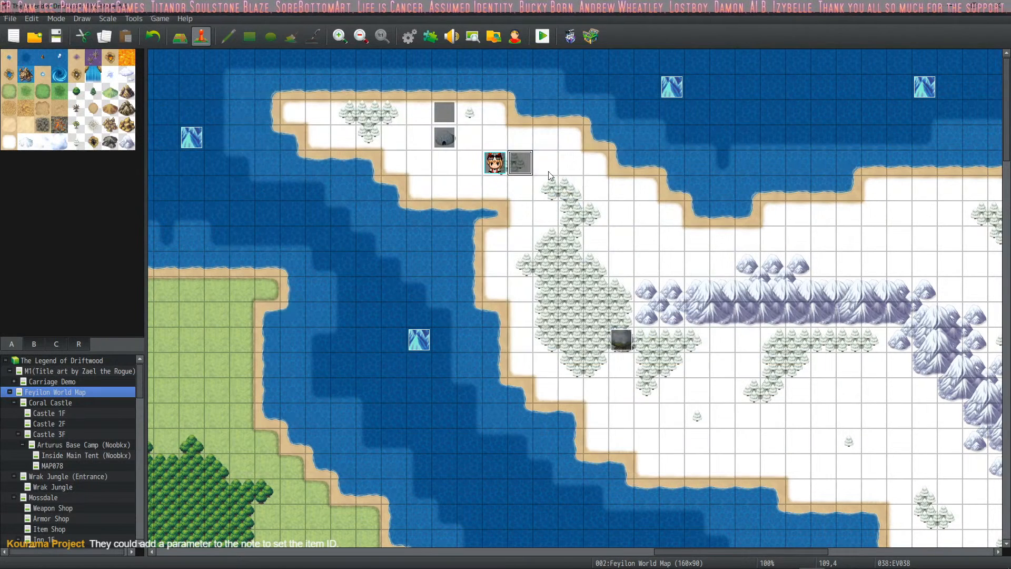
Review the command list of the bat battle event on the world map, then close the event
{"action": "double_click", "coordinate": [495, 182]}
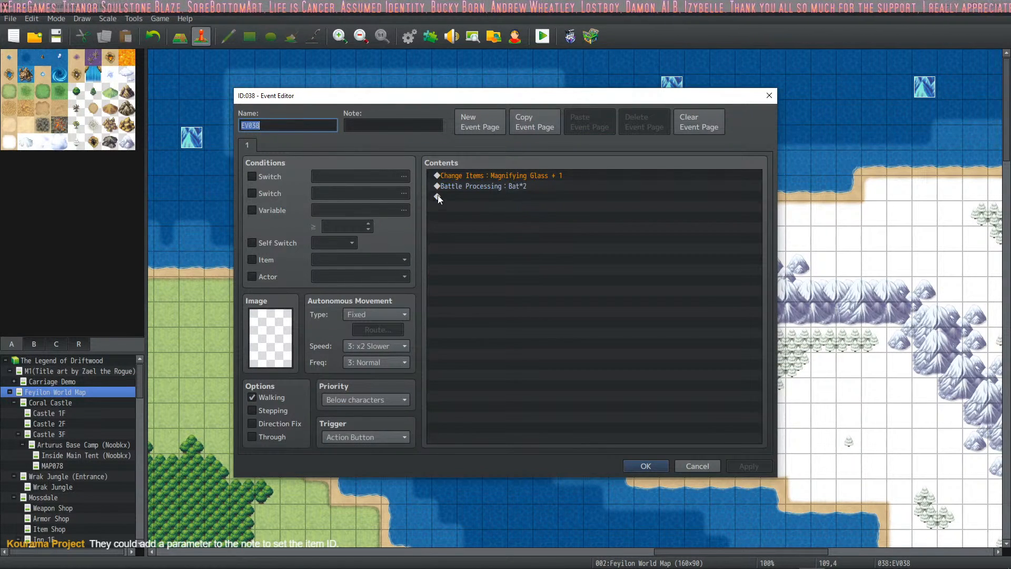
{"action": "left_click", "coordinate": [507, 174]}
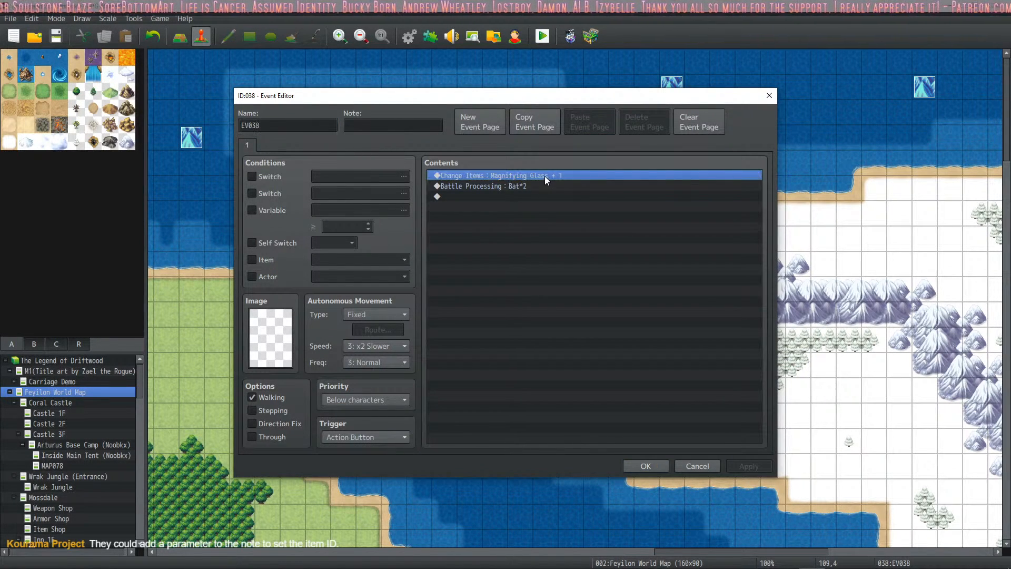
{"action": "left_click", "coordinate": [645, 463]}
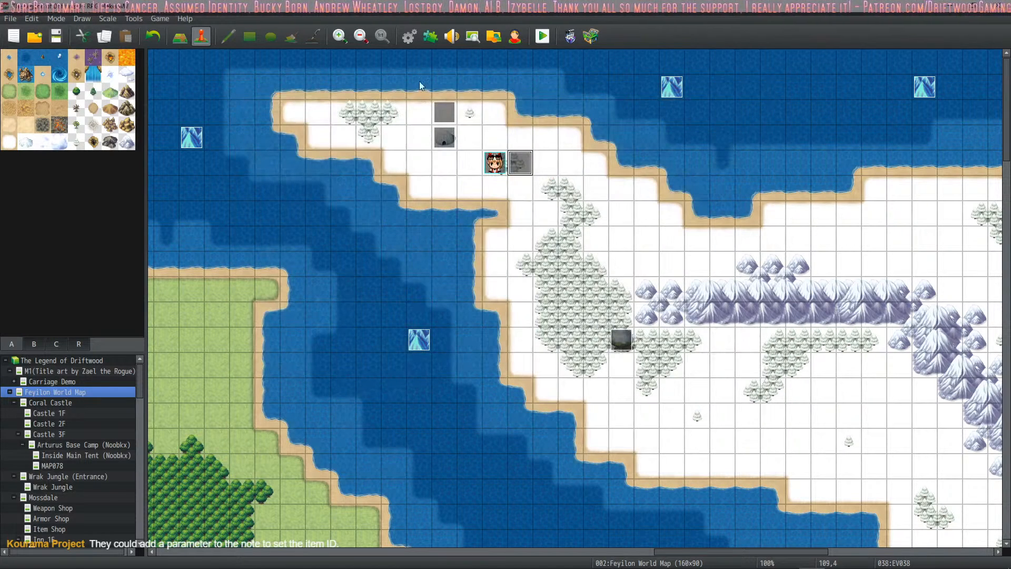
Open the database and compare the Magnifying Glass item entry with the cost notetag in USeMagnify's note
{"action": "left_click", "coordinate": [409, 36]}
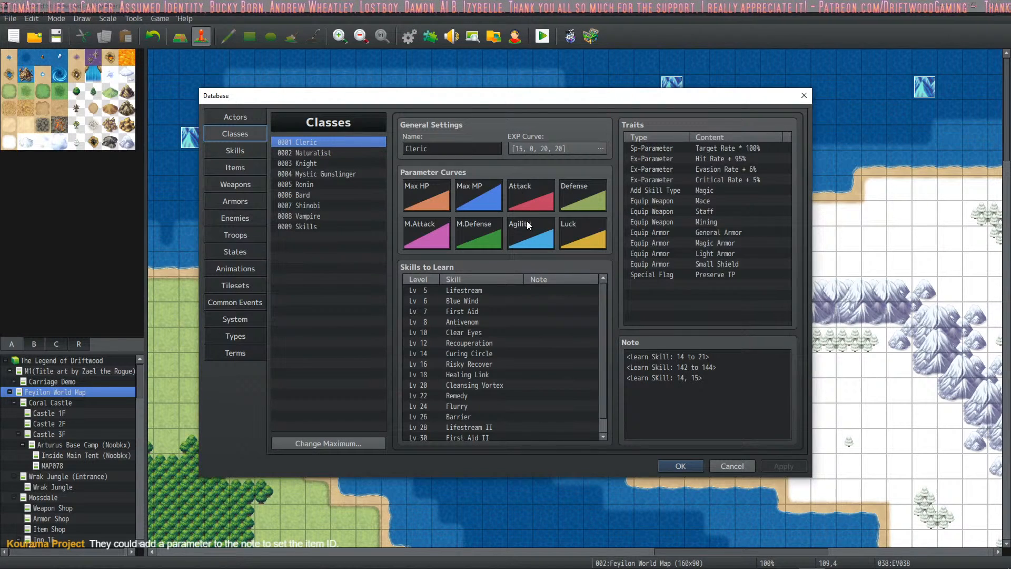
{"action": "left_click", "coordinate": [239, 165]}
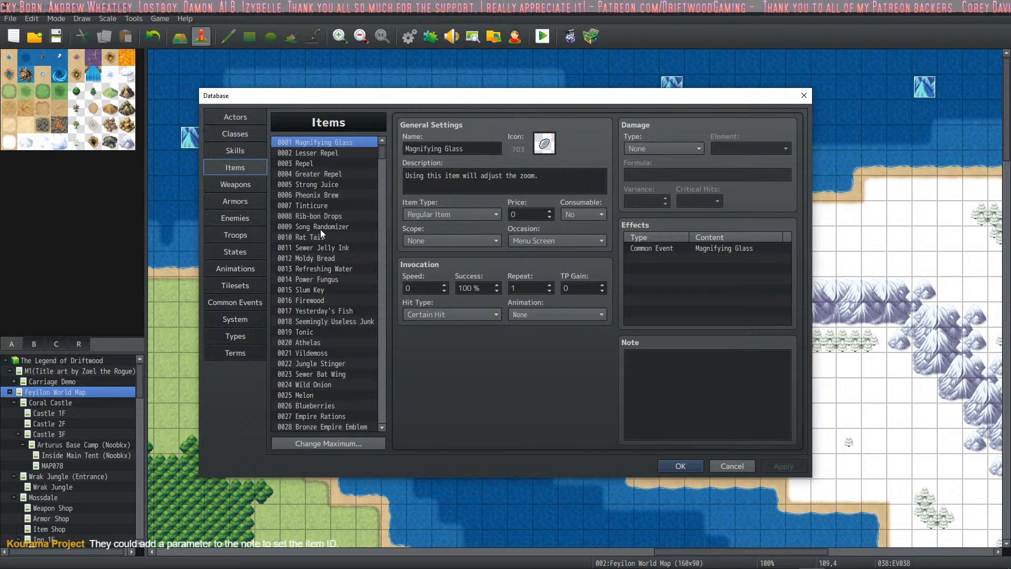
{"action": "left_click", "coordinate": [230, 138]}
{"action": "left_click", "coordinate": [227, 145]}
{"action": "left_click_drag", "start_coordinate": [626, 356], "coordinate": [687, 357]}
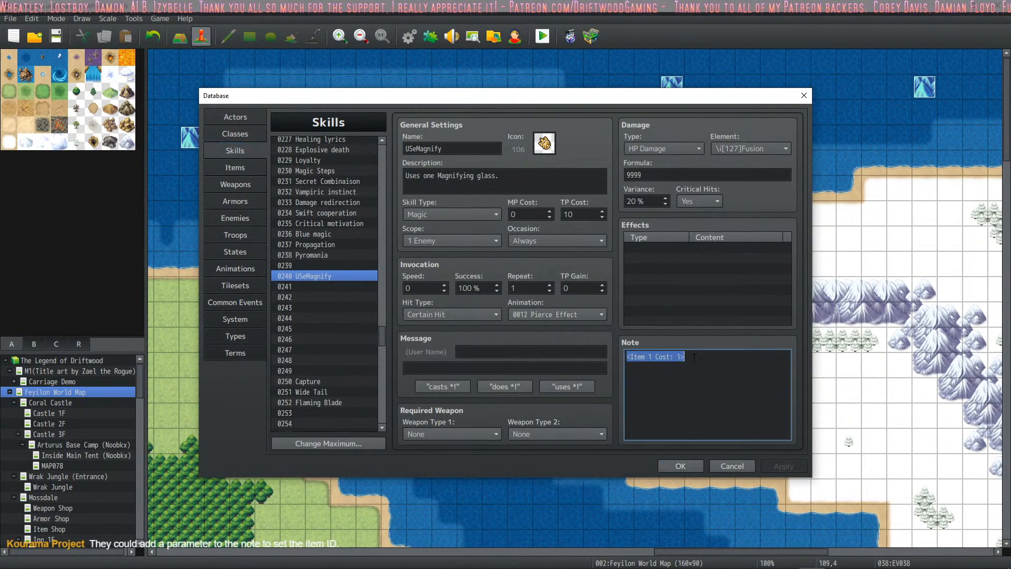
Open the plugin help from USeMagnify's note and read the skill notetags of YEP_X_SkillCostItems against the note
{"action": "right_click", "coordinate": [695, 357]}
{"action": "left_click", "coordinate": [766, 456]}
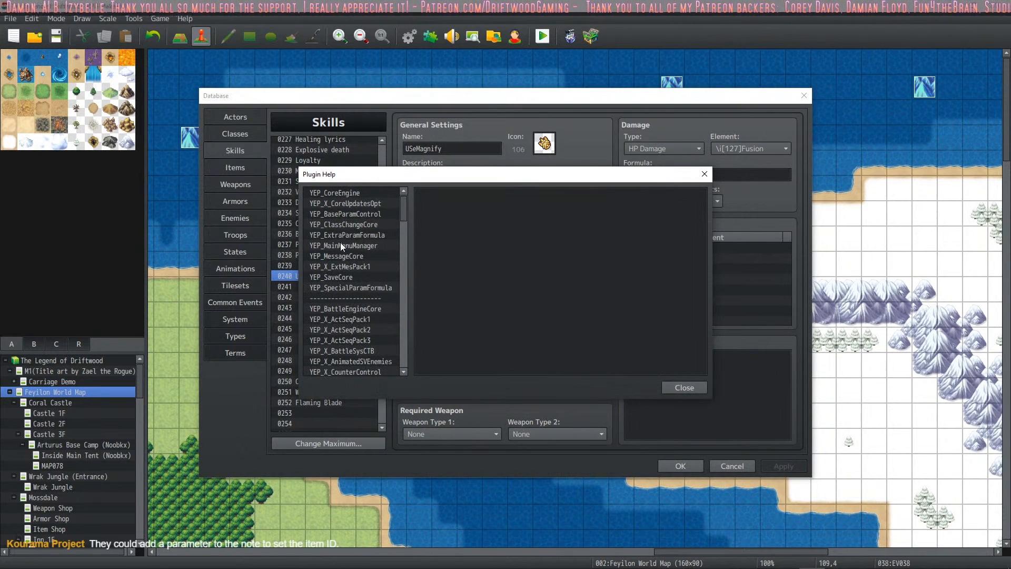
{"action": "scroll", "coordinate": [380, 311], "scroll_direction": "down", "scroll_amount": 10}
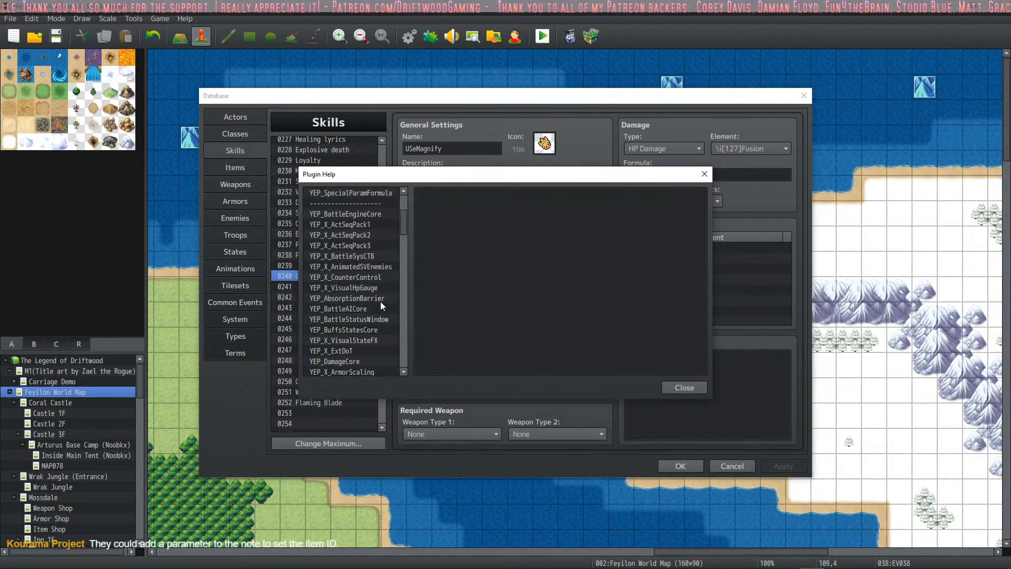
{"action": "scroll", "coordinate": [380, 295], "scroll_direction": "down", "scroll_amount": 3}
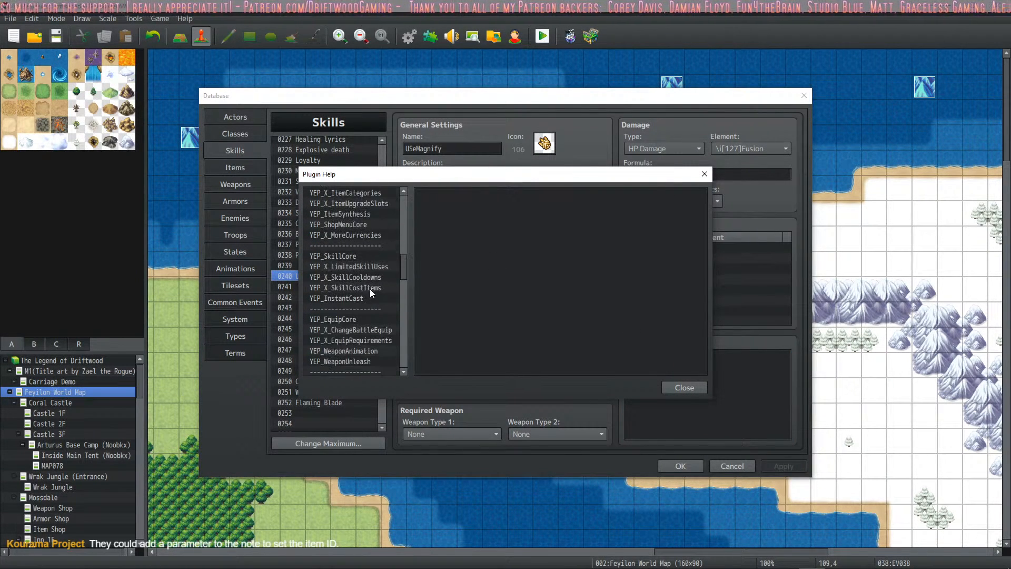
{"action": "left_click", "coordinate": [374, 287]}
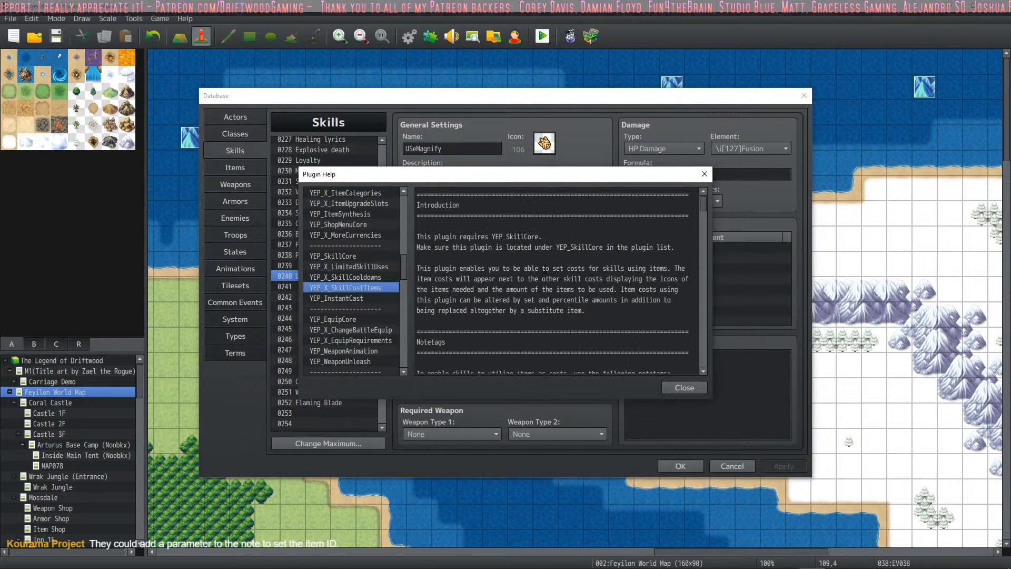
{"action": "scroll", "coordinate": [527, 274], "scroll_direction": "down", "scroll_amount": 5}
{"action": "left_click", "coordinate": [514, 273]}
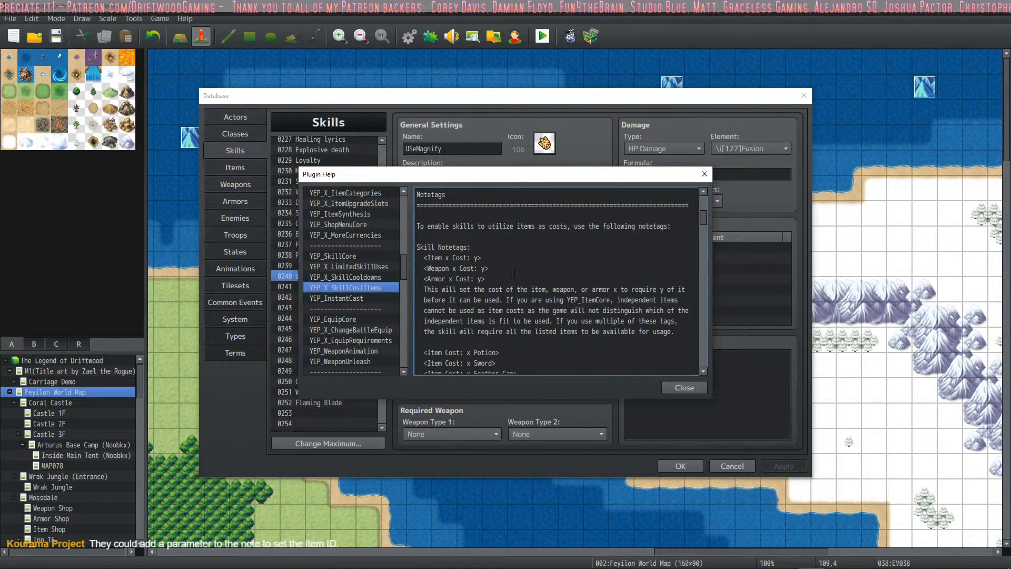
{"action": "scroll", "coordinate": [512, 299], "scroll_direction": "down", "scroll_amount": 2}
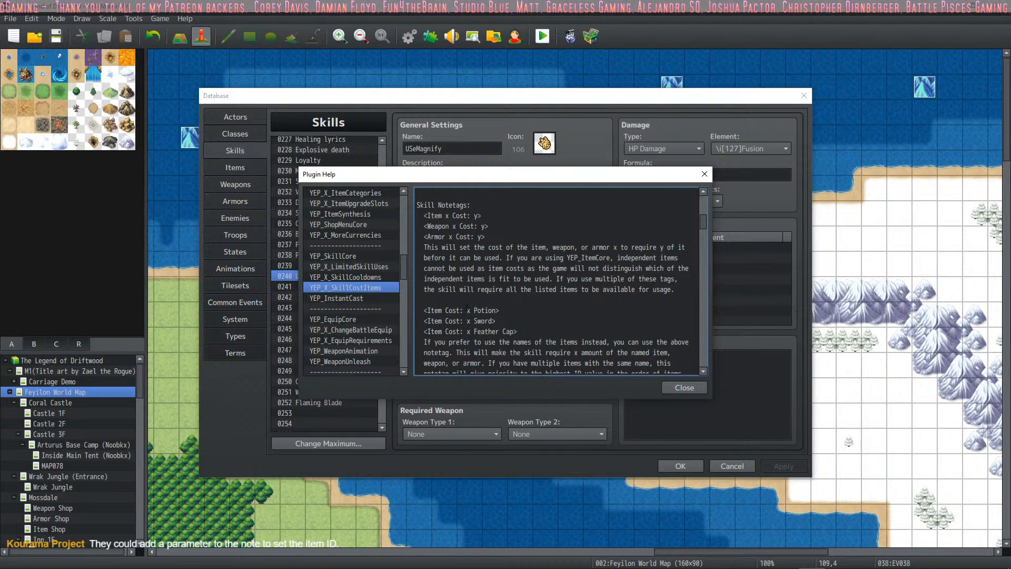
{"action": "scroll", "coordinate": [486, 310], "scroll_direction": "down", "scroll_amount": 1}
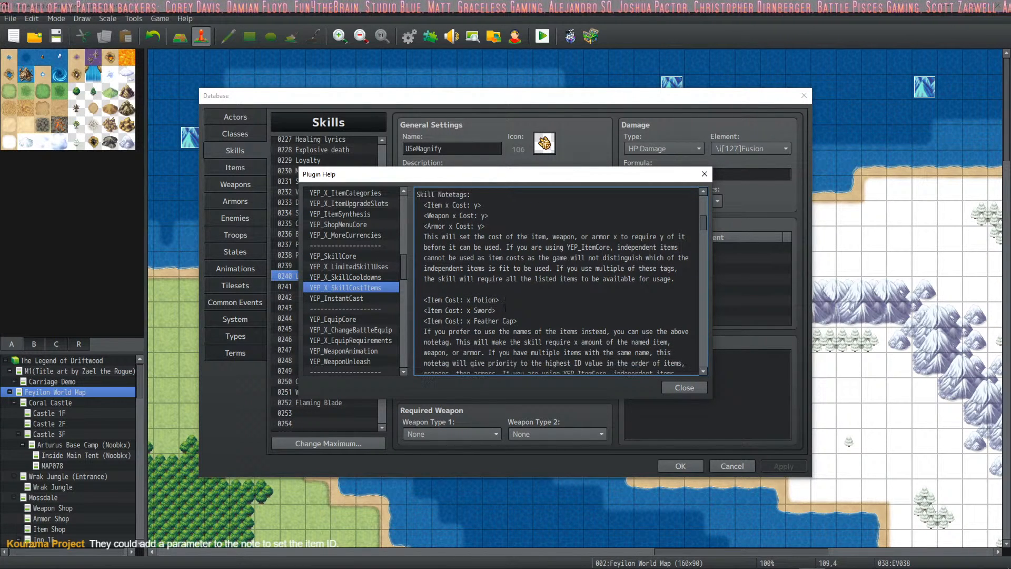
{"action": "left_click_drag", "start_coordinate": [590, 175], "coordinate": [595, 105]}
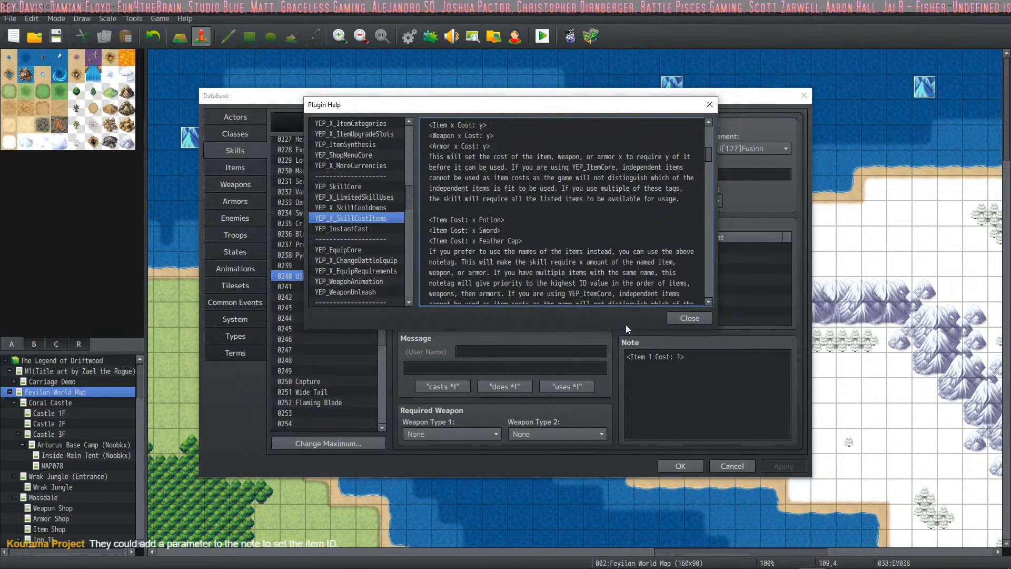
Close the plugin help and remove the item ID from the cost notetag in USeMagnify's note
{"action": "left_click", "coordinate": [676, 318]}
{"action": "key", "text": "BackSpace"}
{"action": "key", "text": "BackSpace"}
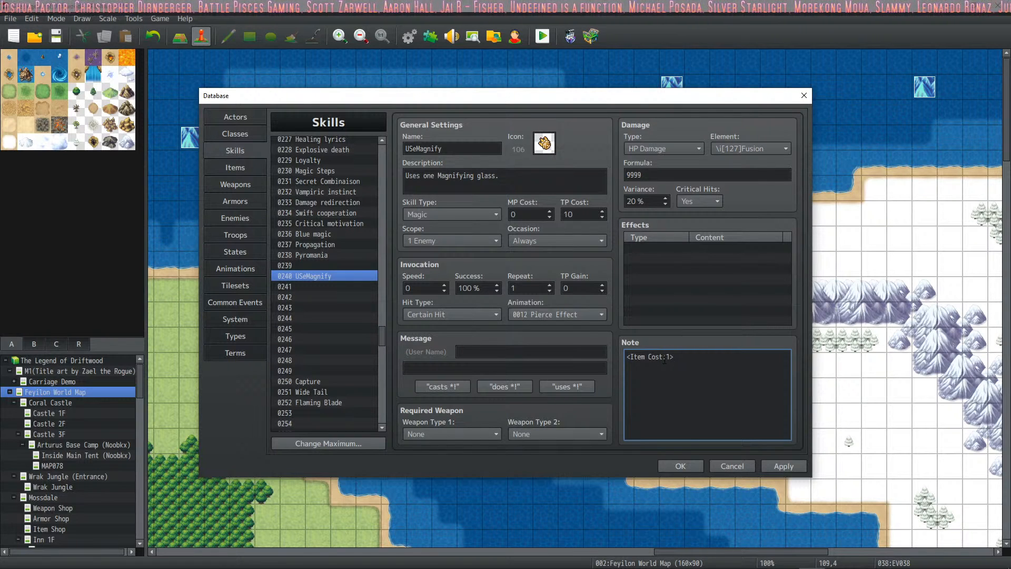
Reopen the YEP_X_SkillCostItems help and examine the notetags that swap gauges and alter or replace item costs
{"action": "right_click", "coordinate": [703, 355]}
{"action": "left_click", "coordinate": [758, 452]}
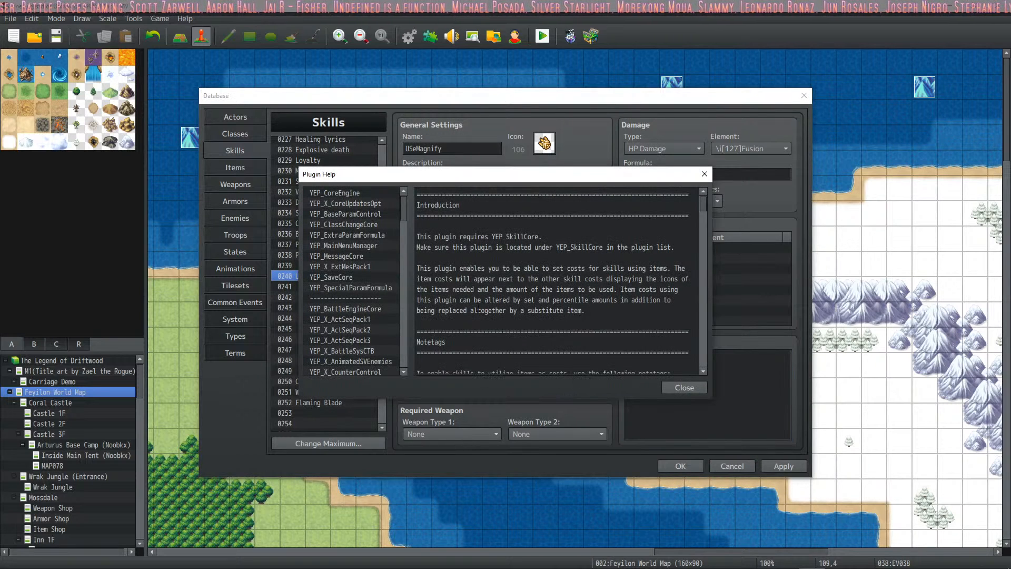
{"action": "scroll", "coordinate": [403, 258], "scroll_direction": "down", "scroll_amount": 6}
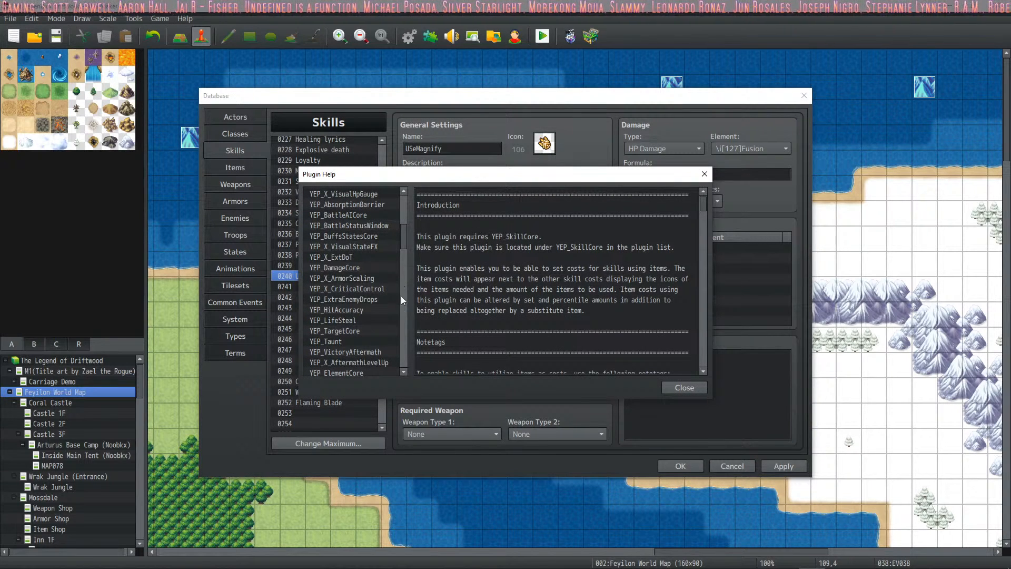
{"action": "scroll", "coordinate": [399, 275], "scroll_direction": "down", "scroll_amount": 6}
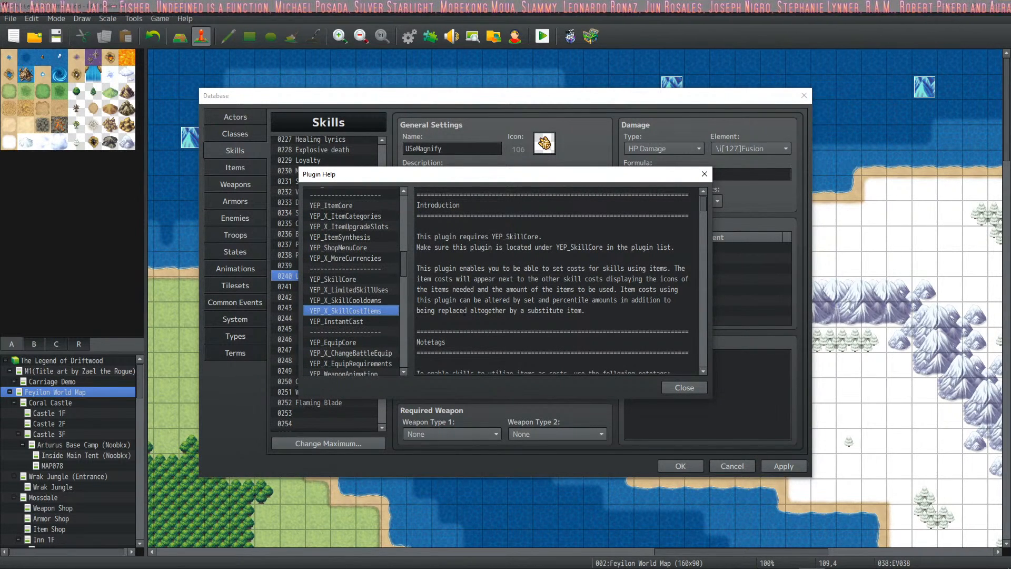
{"action": "scroll", "coordinate": [463, 311], "scroll_direction": "down", "scroll_amount": 10}
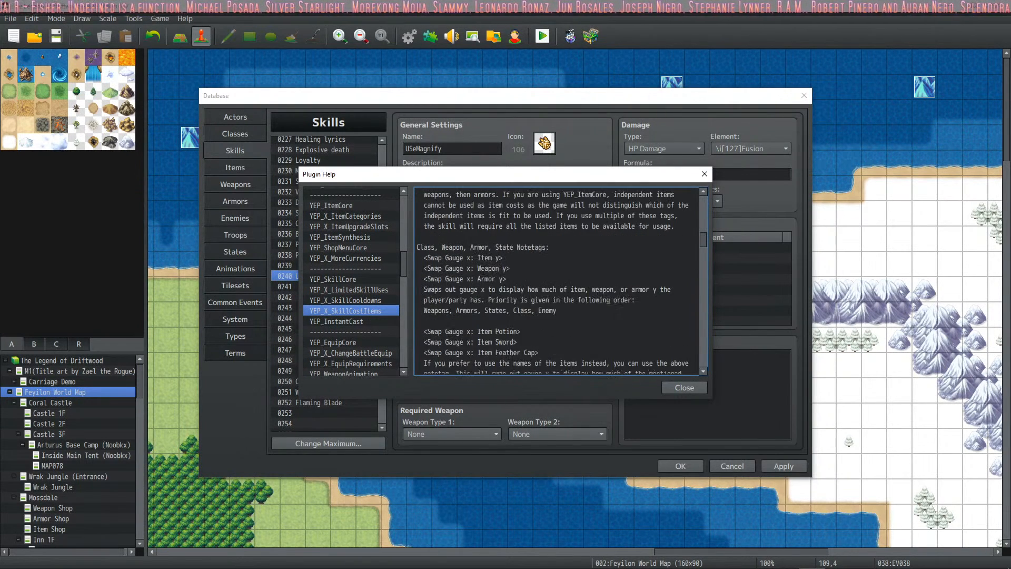
{"action": "scroll", "coordinate": [482, 269], "scroll_direction": "down", "scroll_amount": 12}
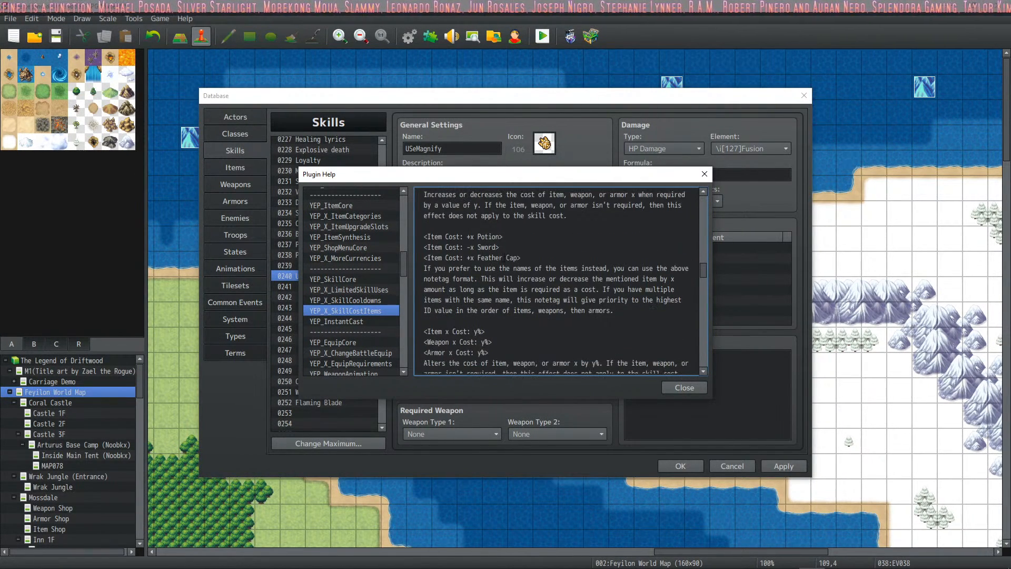
{"action": "scroll", "coordinate": [507, 214], "scroll_direction": "down", "scroll_amount": 2}
{"action": "left_click_drag", "start_coordinate": [503, 215], "coordinate": [436, 215]}
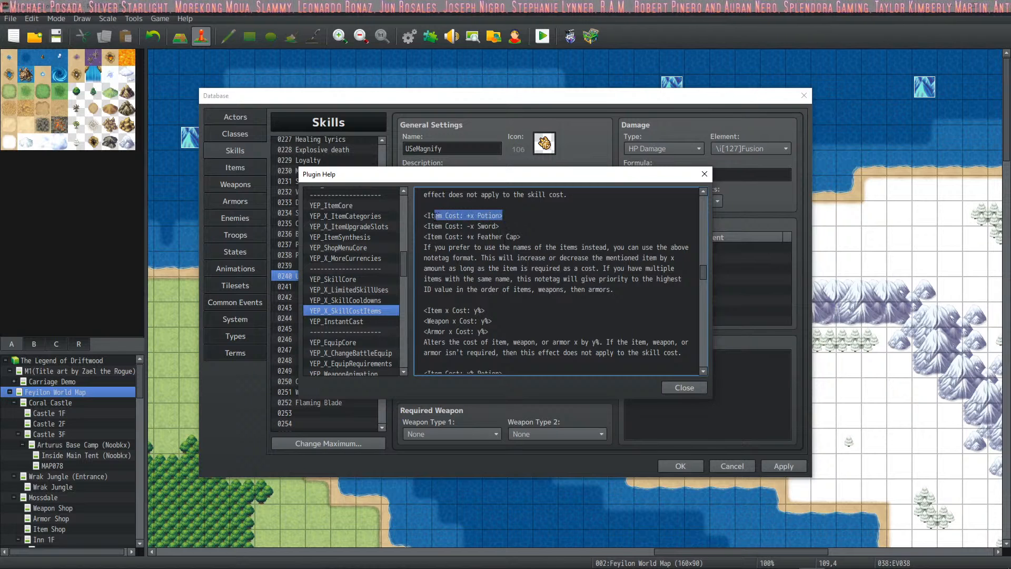
{"action": "left_click", "coordinate": [538, 231]}
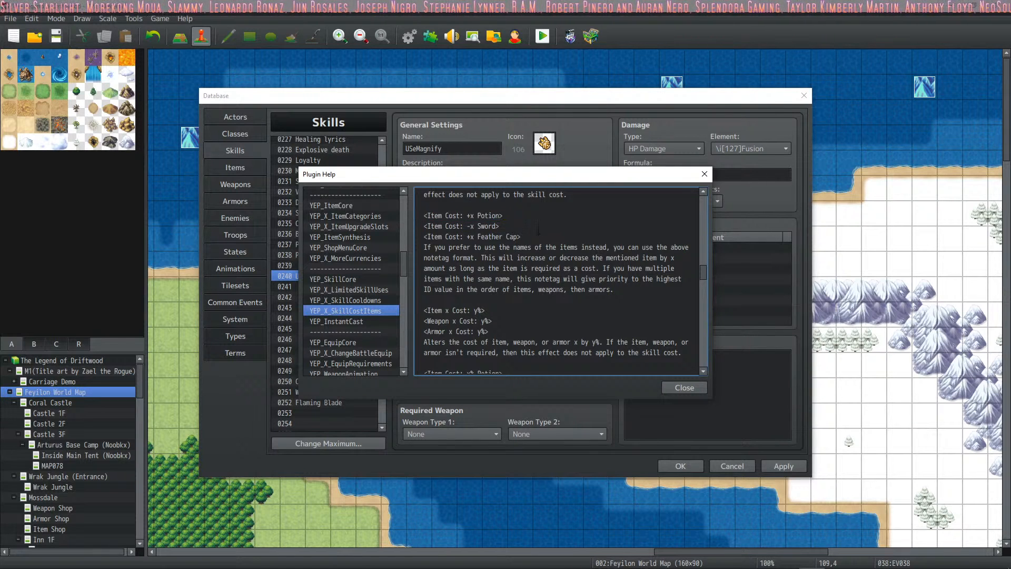
{"action": "scroll", "coordinate": [540, 241], "scroll_direction": "down", "scroll_amount": 3}
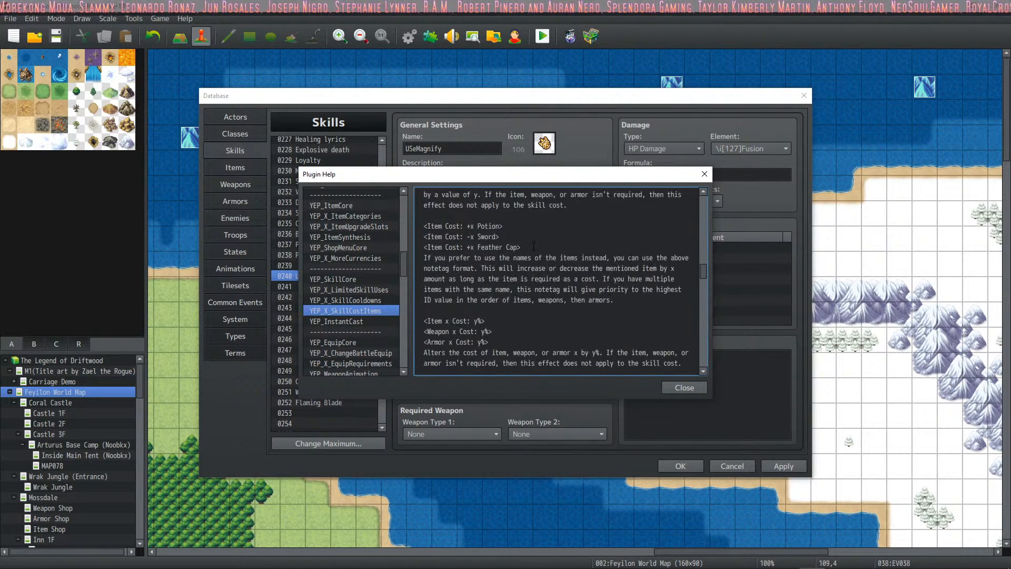
{"action": "scroll", "coordinate": [498, 247], "scroll_direction": "down", "scroll_amount": 1}
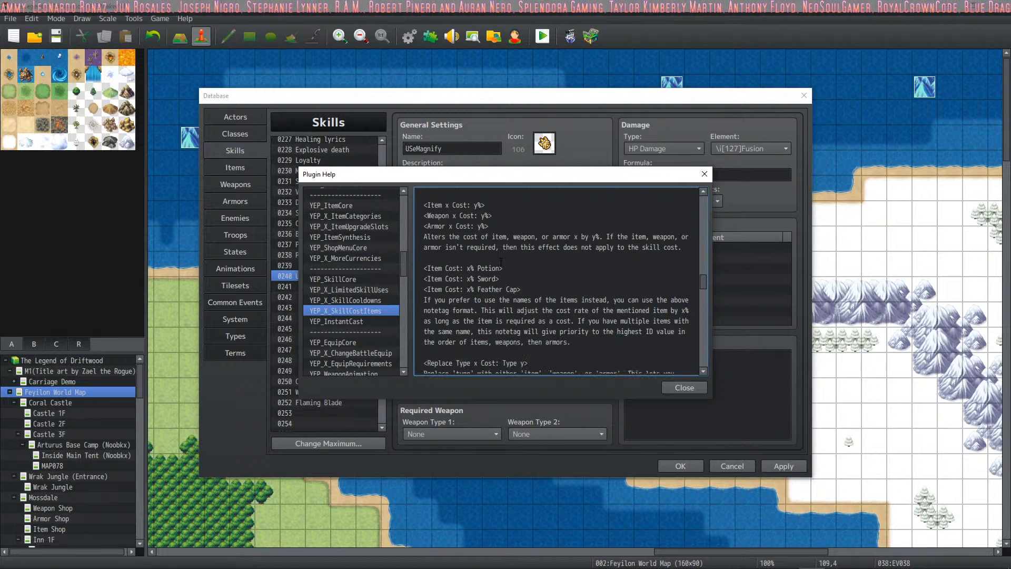
{"action": "scroll", "coordinate": [506, 267], "scroll_direction": "down", "scroll_amount": 2}
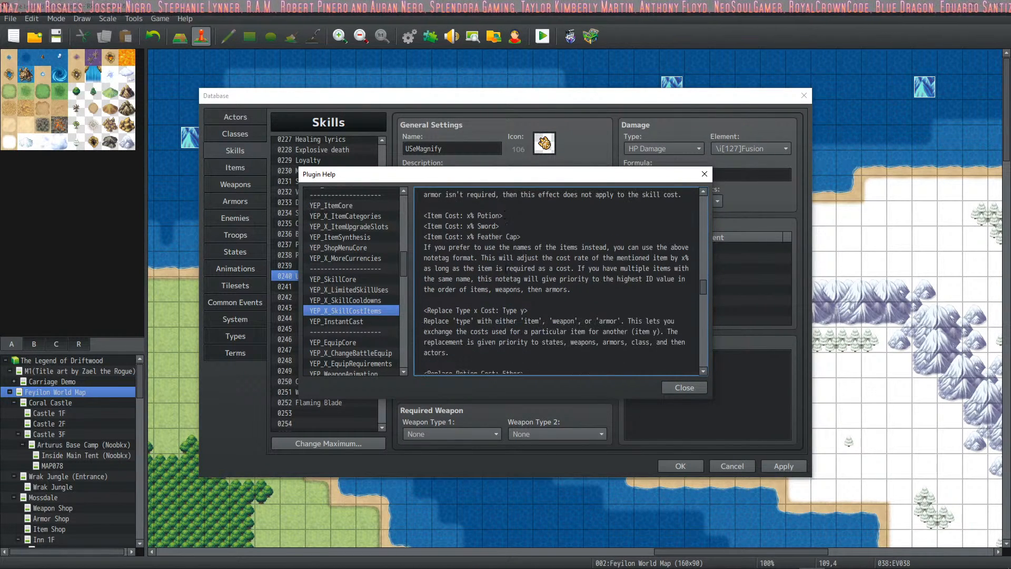
Go back to the skill notetags in the help and copy the name-based tag <Item Cost: x Potion>
{"action": "scroll", "coordinate": [558, 282], "scroll_direction": "up", "scroll_amount": 5}
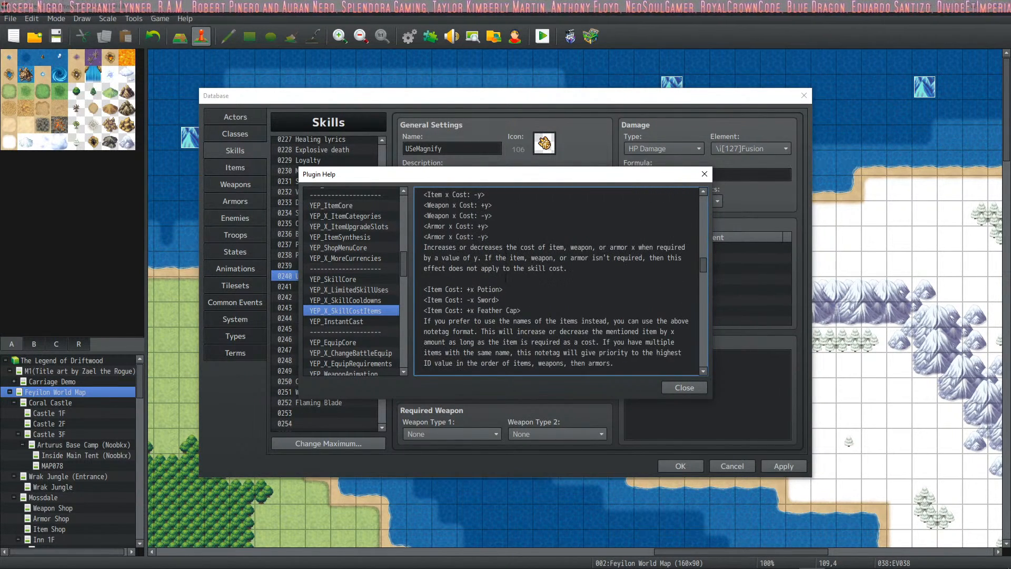
{"action": "scroll", "coordinate": [505, 278], "scroll_direction": "up", "scroll_amount": 2}
{"action": "scroll", "coordinate": [504, 274], "scroll_direction": "up", "scroll_amount": 5}
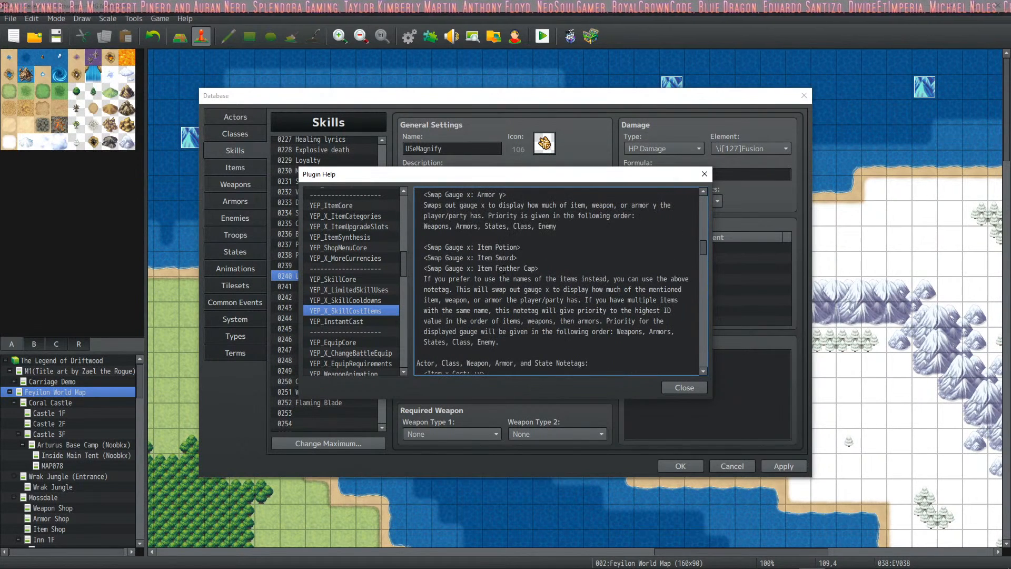
{"action": "scroll", "coordinate": [503, 258], "scroll_direction": "up", "scroll_amount": 7}
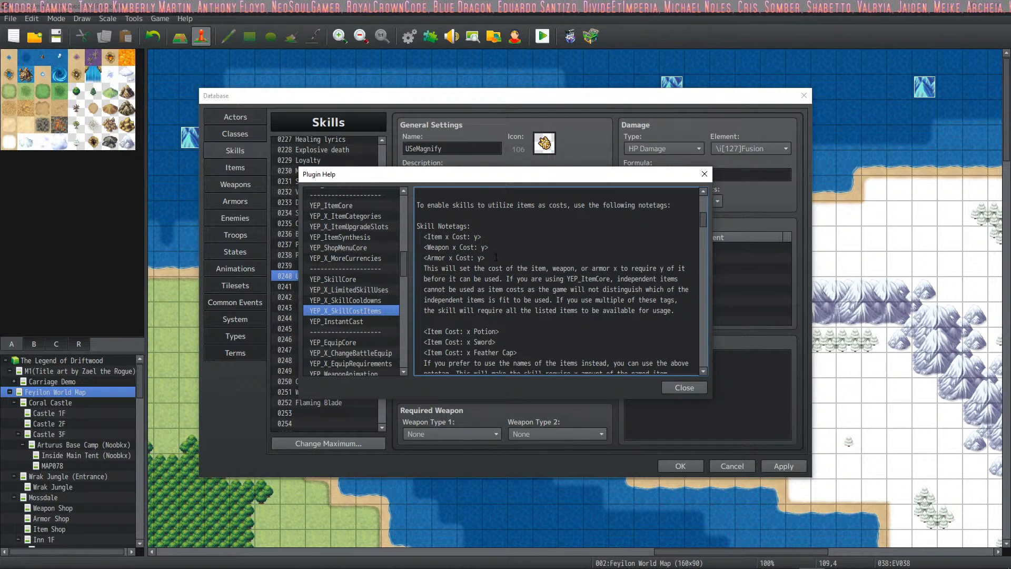
{"action": "scroll", "coordinate": [495, 257], "scroll_direction": "down", "scroll_amount": 2}
{"action": "left_click_drag", "start_coordinate": [499, 288], "coordinate": [424, 289]}
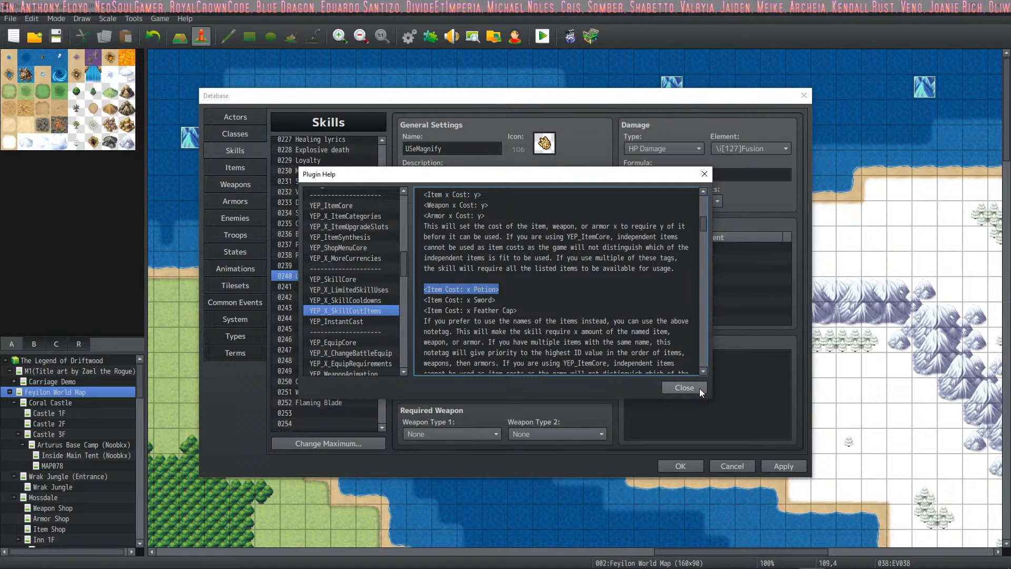
Close the help, set USeMagnify's note to <Item Cost: 1 Magnifying Glass>, and delete the pasted Potion sample line
{"action": "left_click", "coordinate": [684, 387]}
{"action": "left_click", "coordinate": [700, 375]}
{"action": "key", "text": "ctrl+v"}
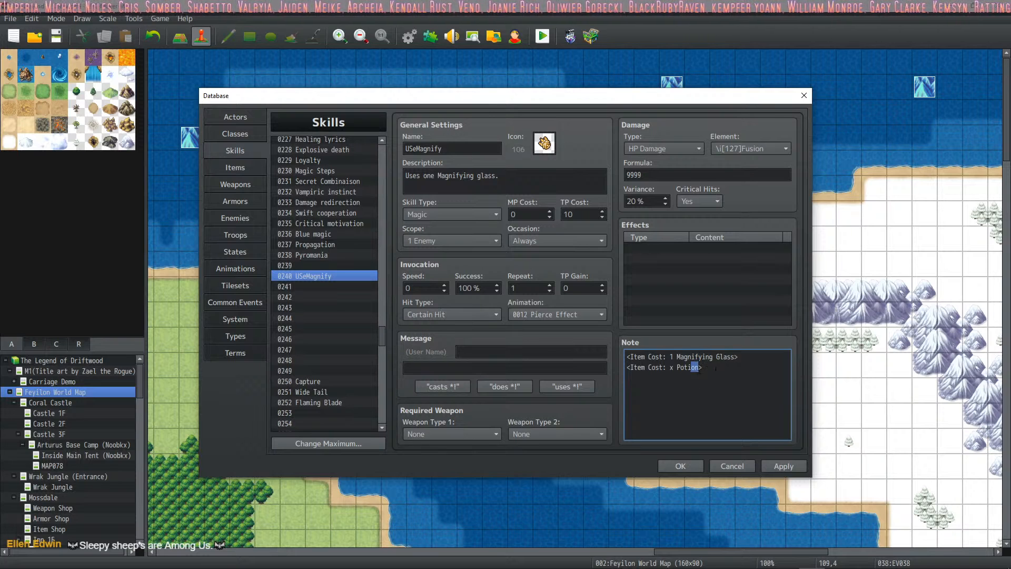
{"action": "key", "text": "shift+Home"}
{"action": "key", "text": "BackSpace"}
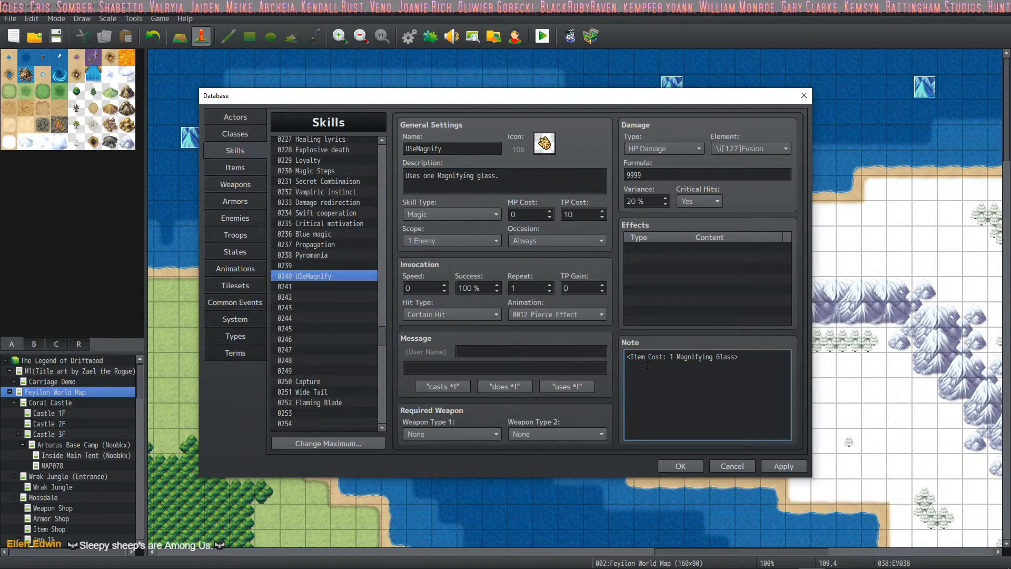
Take the exact name from the Magnifying Glass item entry and replace the item name in USeMagnify's cost notetag with it
{"action": "left_click_drag", "start_coordinate": [384, 336], "coordinate": [387, 307]}
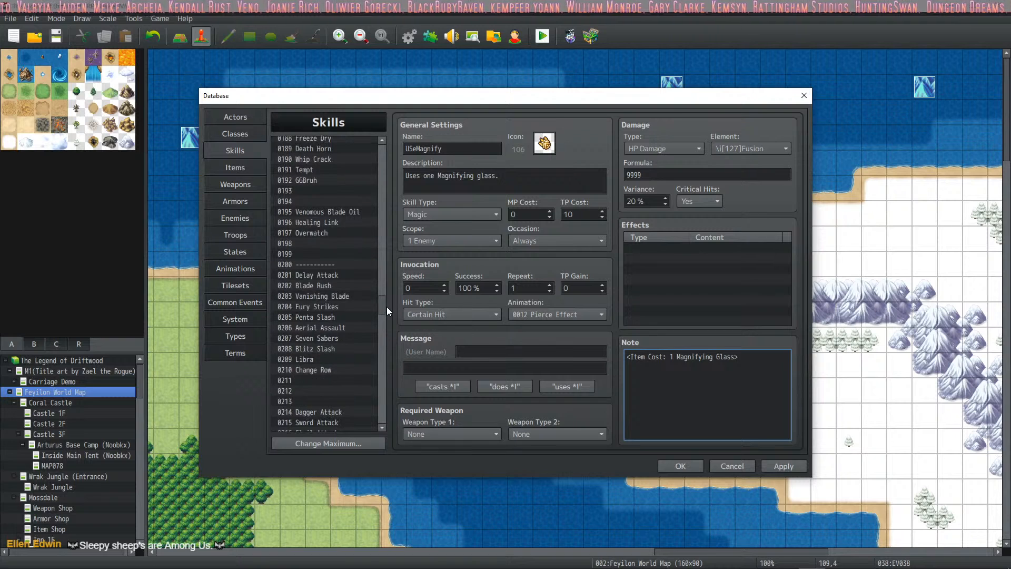
{"action": "left_click", "coordinate": [243, 172]}
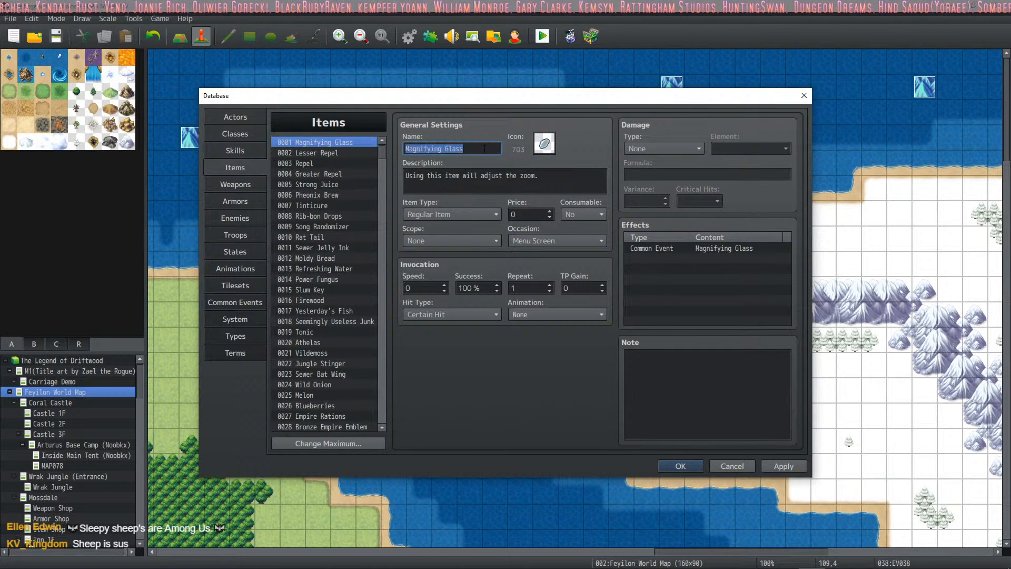
{"action": "left_click", "coordinate": [235, 151]}
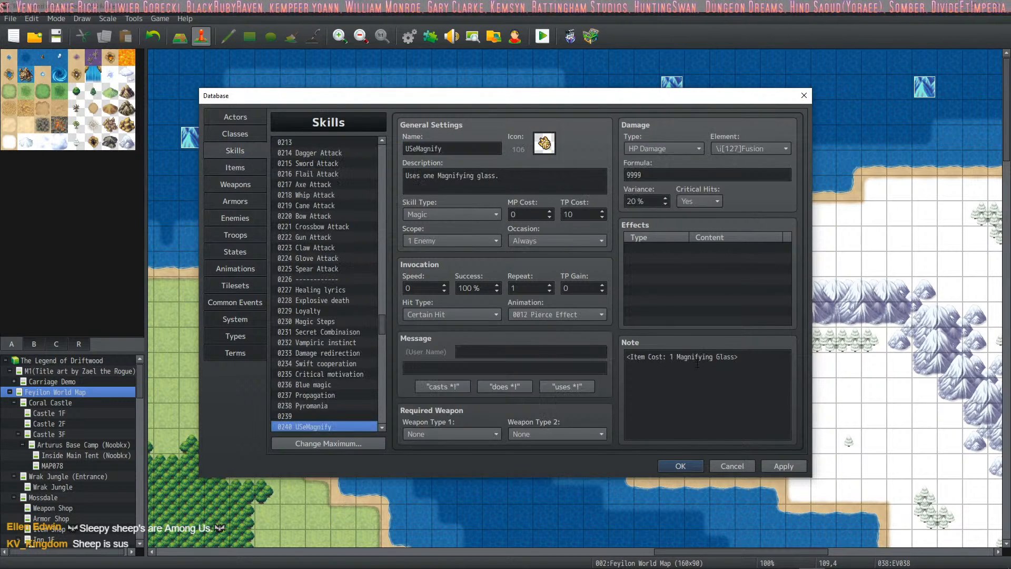
{"action": "left_click_drag", "start_coordinate": [678, 358], "coordinate": [735, 357]}
{"action": "type", "text": "Magnifying Glass"}
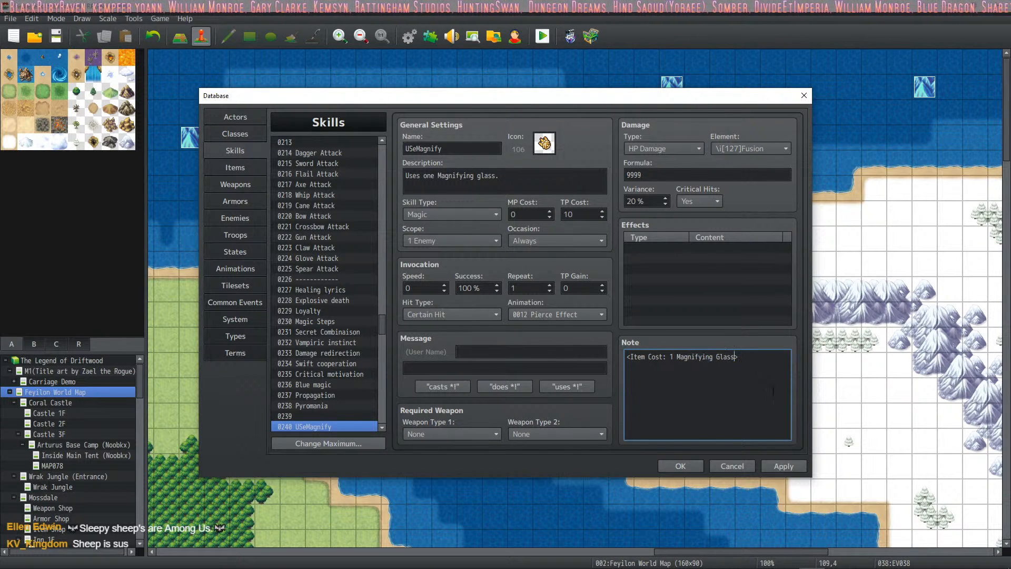
Apply the skill change, move the Add Skill USeMagnify trait from actor Driftwood to Tiana, and confirm the database
{"action": "left_click", "coordinate": [785, 466]}
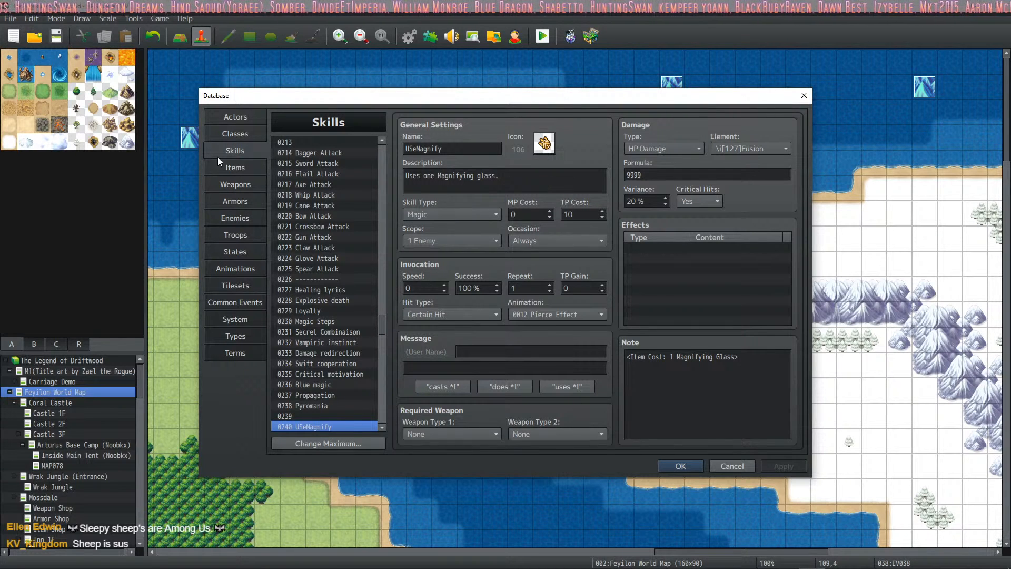
{"action": "left_click", "coordinate": [234, 133]}
{"action": "left_click", "coordinate": [242, 118]}
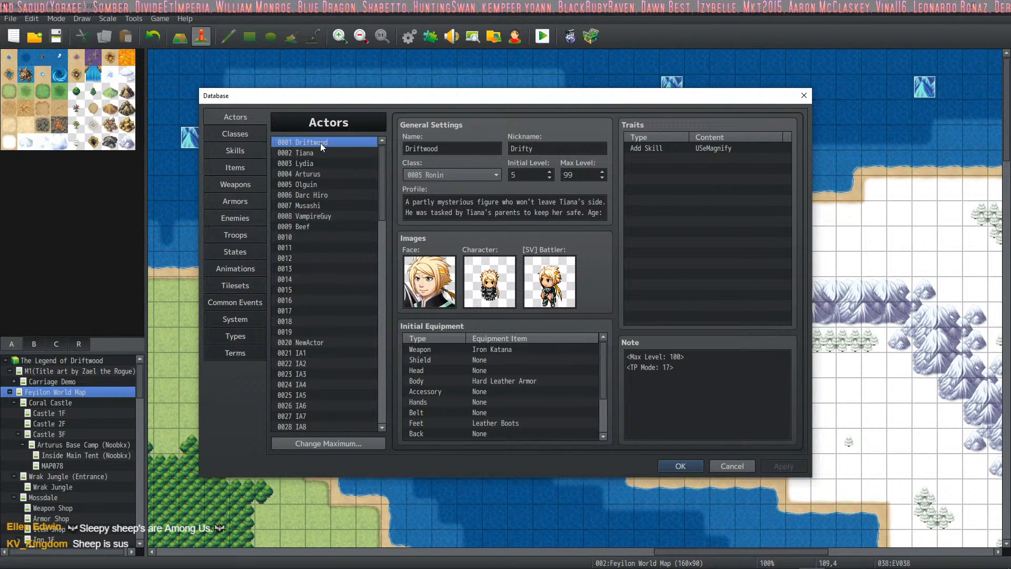
{"action": "left_click", "coordinate": [705, 158]}
{"action": "left_click", "coordinate": [728, 148]}
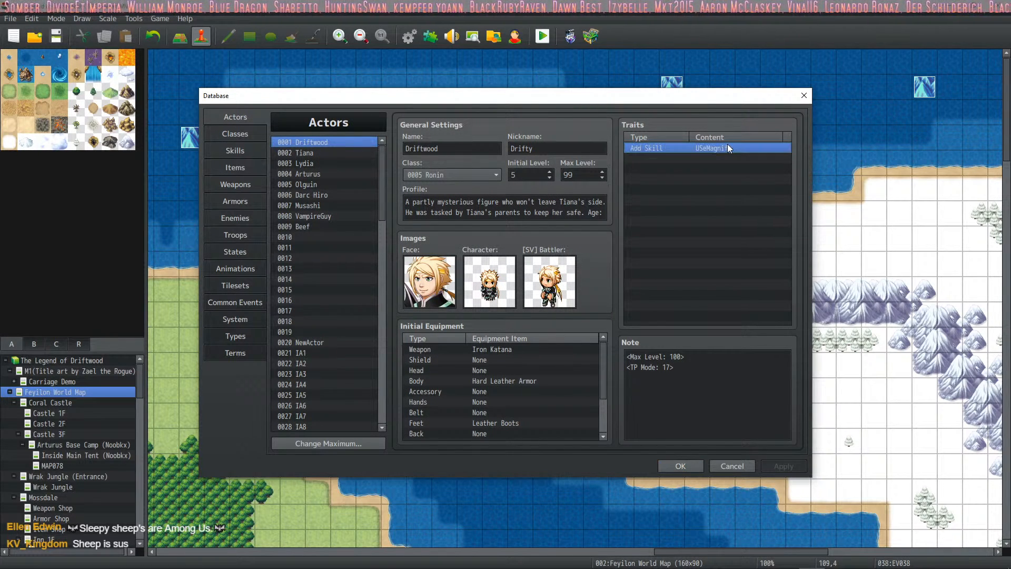
{"action": "key", "text": "Delete"}
{"action": "left_click", "coordinate": [316, 153]}
{"action": "left_click", "coordinate": [678, 175]}
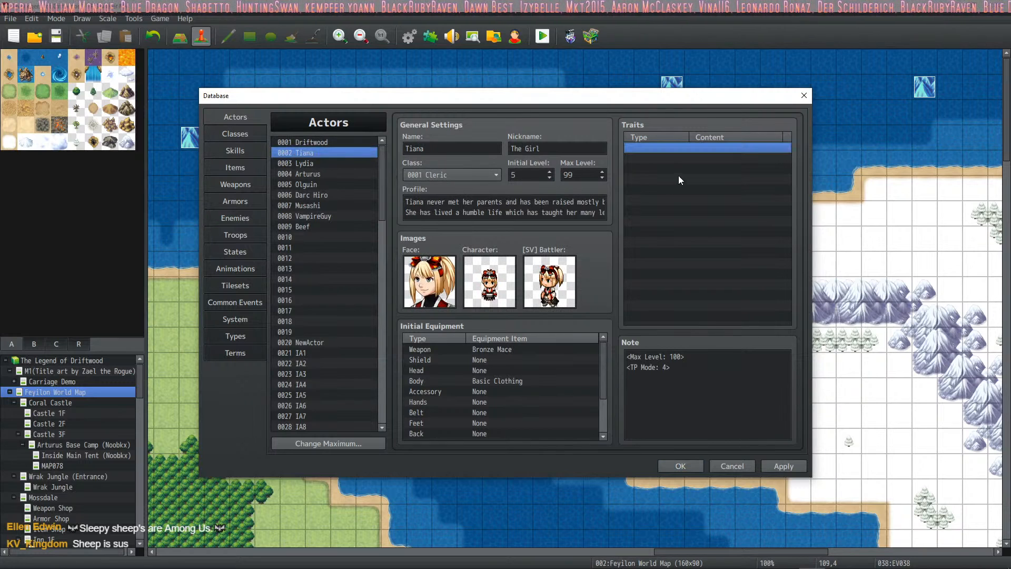
{"action": "key", "text": "ctrl+v"}
{"action": "left_click", "coordinate": [677, 465]}
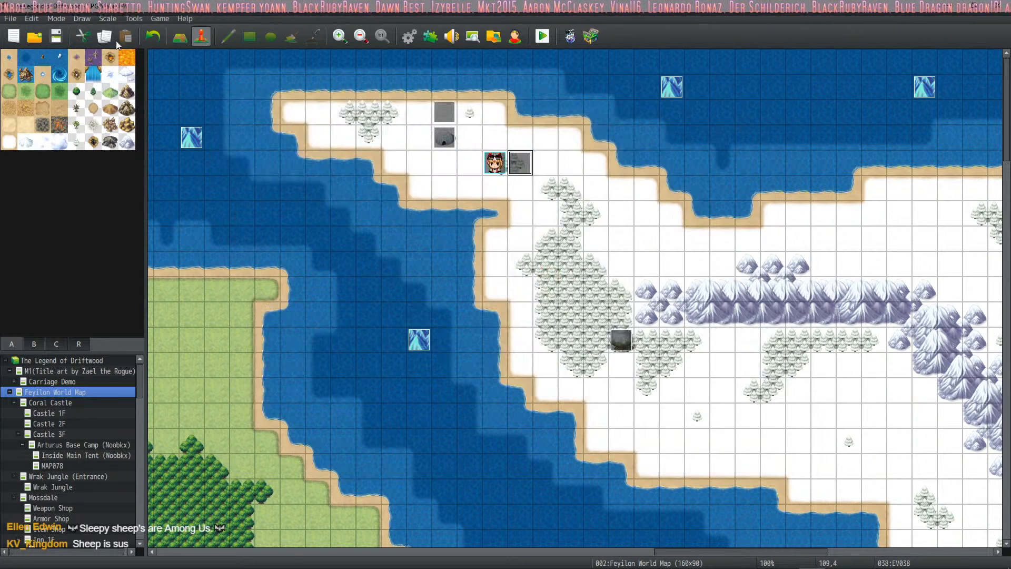
Start a playtest with a new game and select USeMagnify among Tiana's magic in the battle
{"action": "left_click", "coordinate": [546, 39]}
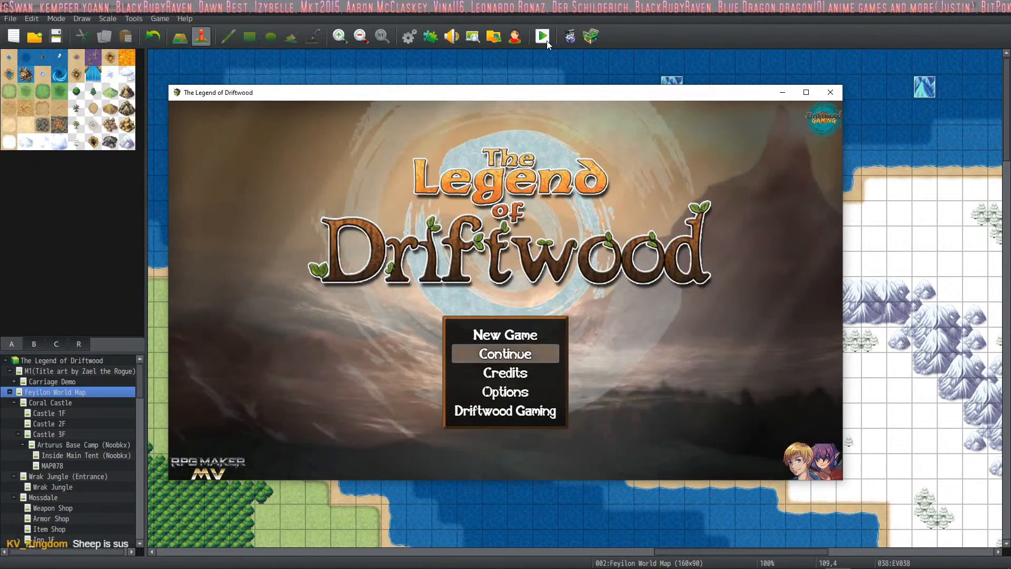
{"action": "key", "text": "Up"}
{"action": "key", "text": "Return"}
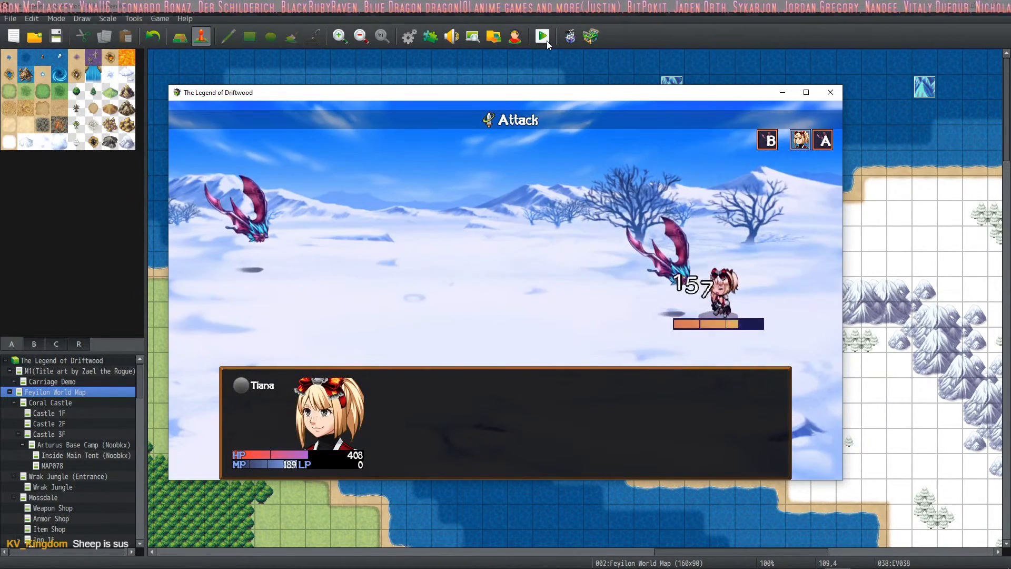
{"action": "key", "text": "Down"}
{"action": "key", "text": "Return"}
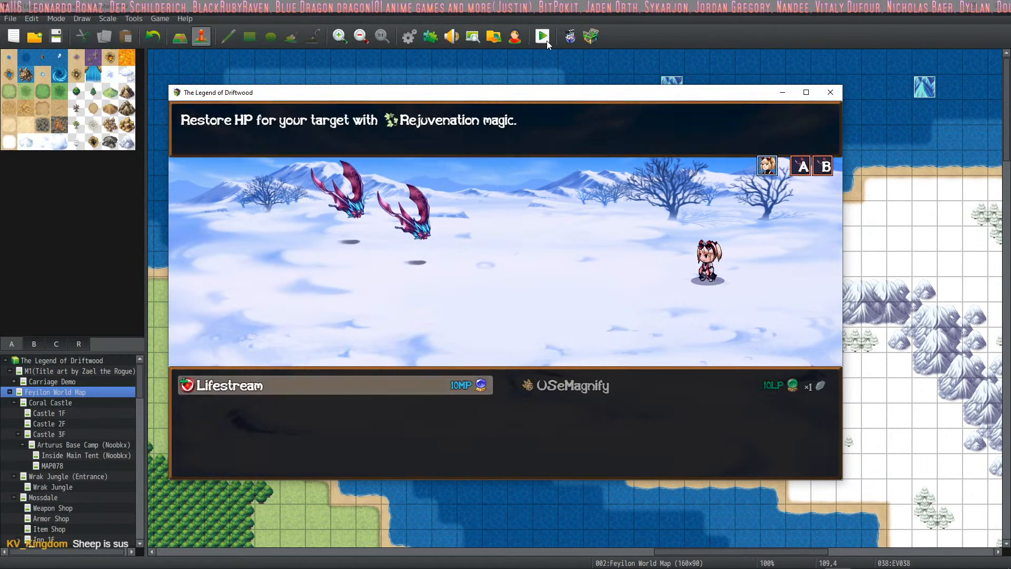
{"action": "key", "text": "Right"}
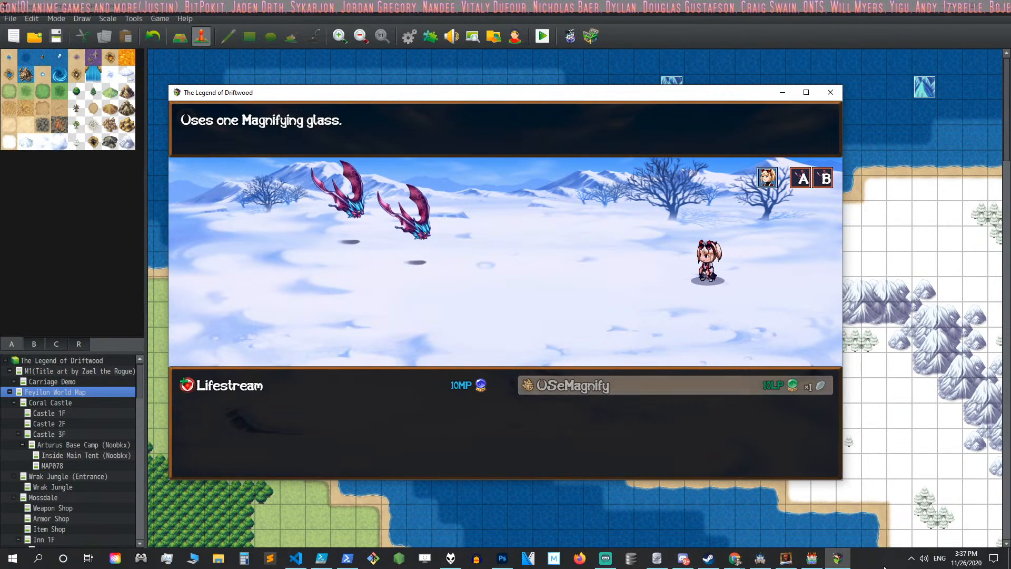
Mute The Legend of Driftwood playtest in the Windows Volume Mixer and return to the game window
{"action": "right_click", "coordinate": [945, 559]}
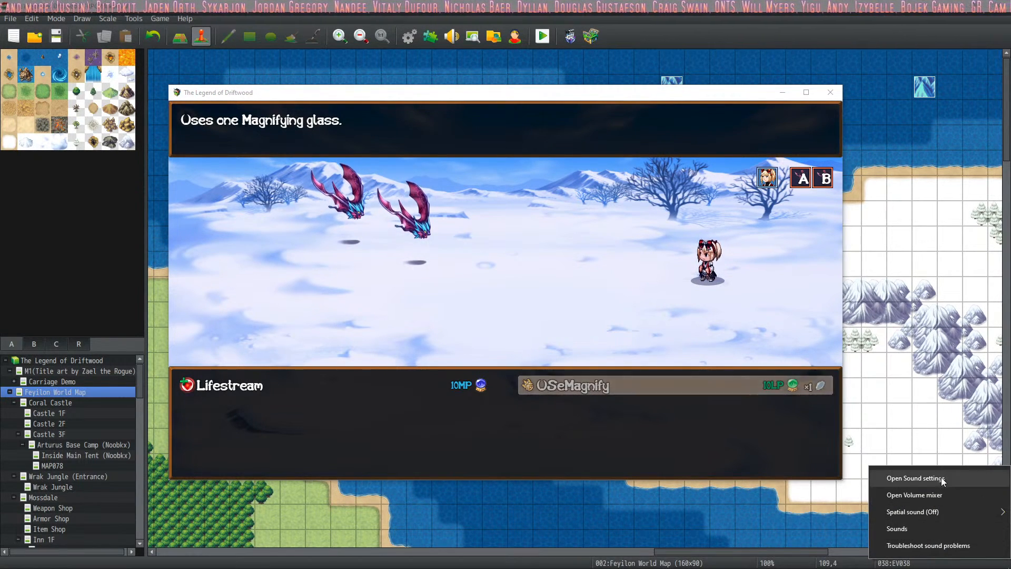
{"action": "left_click", "coordinate": [941, 494]}
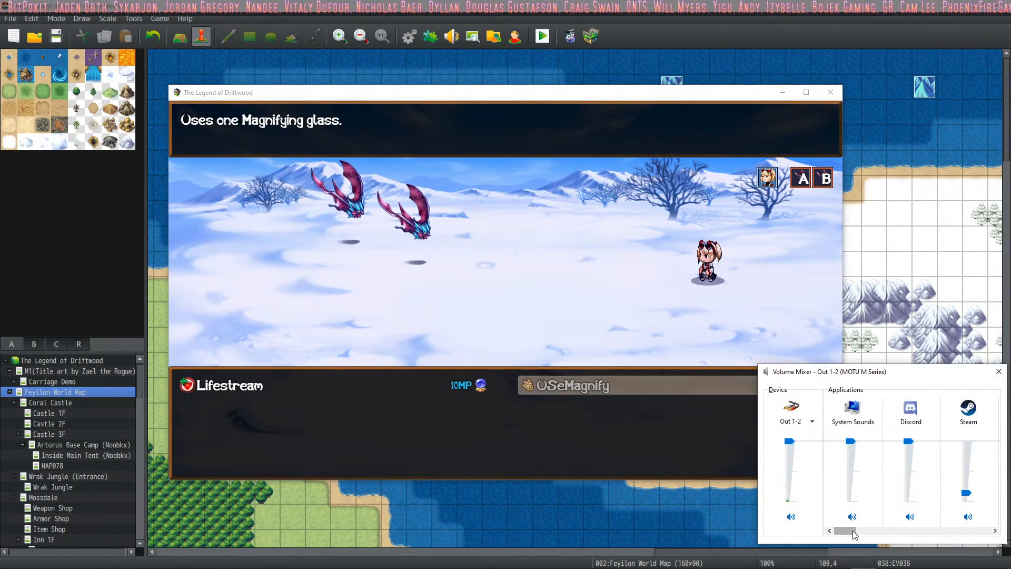
{"action": "left_click_drag", "start_coordinate": [851, 530], "coordinate": [963, 529]}
{"action": "left_click", "coordinate": [966, 517]}
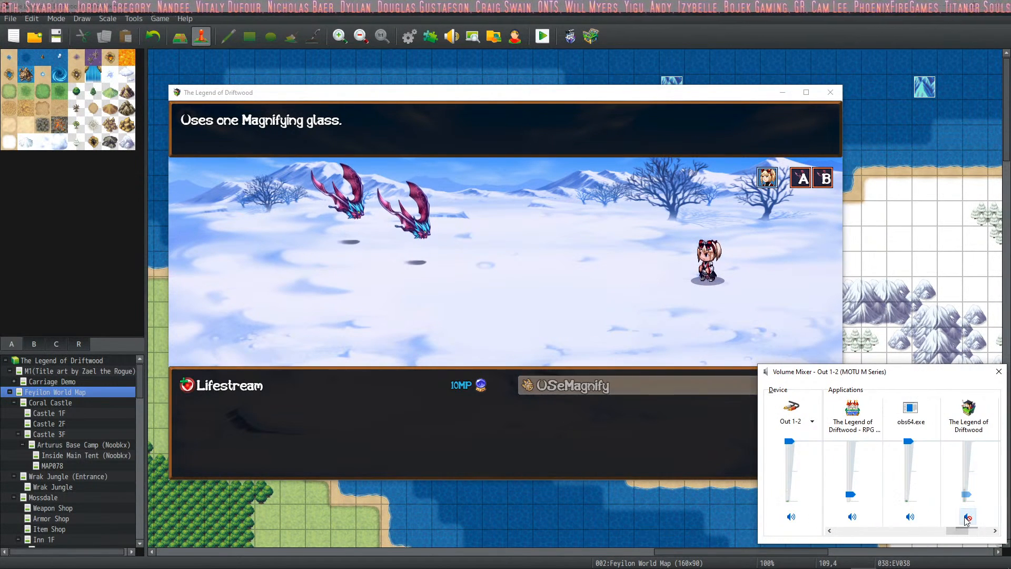
{"action": "left_click", "coordinate": [598, 94]}
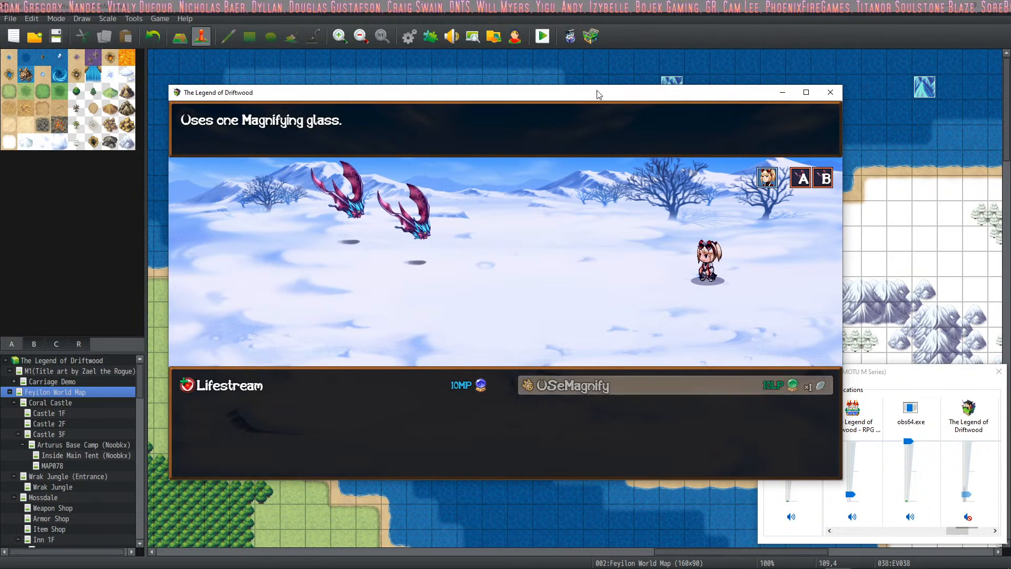
Back out of the magic list and have Tiana guard for a turn
{"action": "key", "text": "Escape"}
{"action": "key", "text": "Down"}
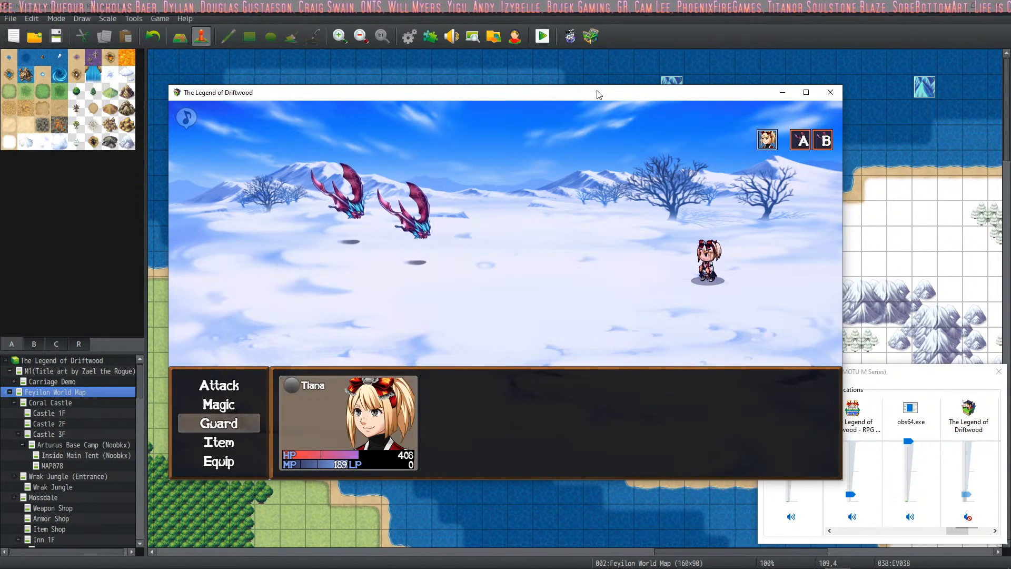
{"action": "key", "text": "Return"}
Open Tiana's magic and cast USeMagnify on one of the enemies
{"action": "key", "text": "Down"}
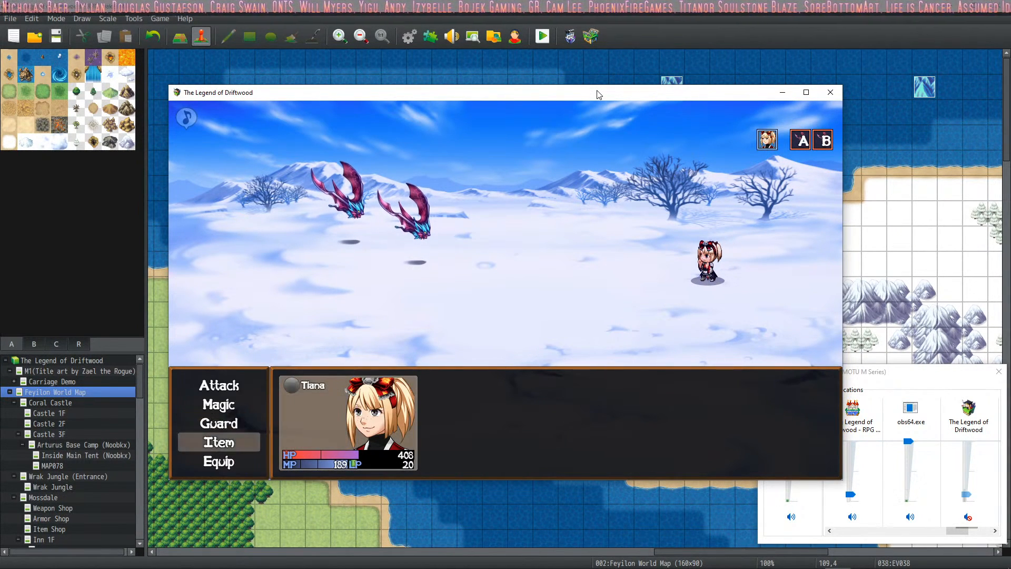
{"action": "key", "text": "Return"}
{"action": "key", "text": "Right"}
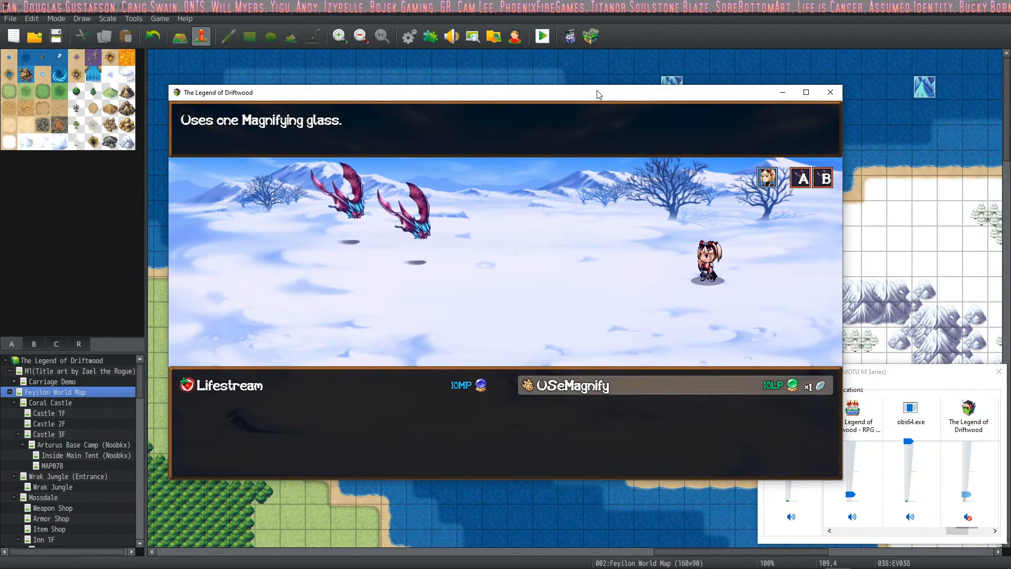
{"action": "key", "text": "Return"}
{"action": "key", "text": "Return"}
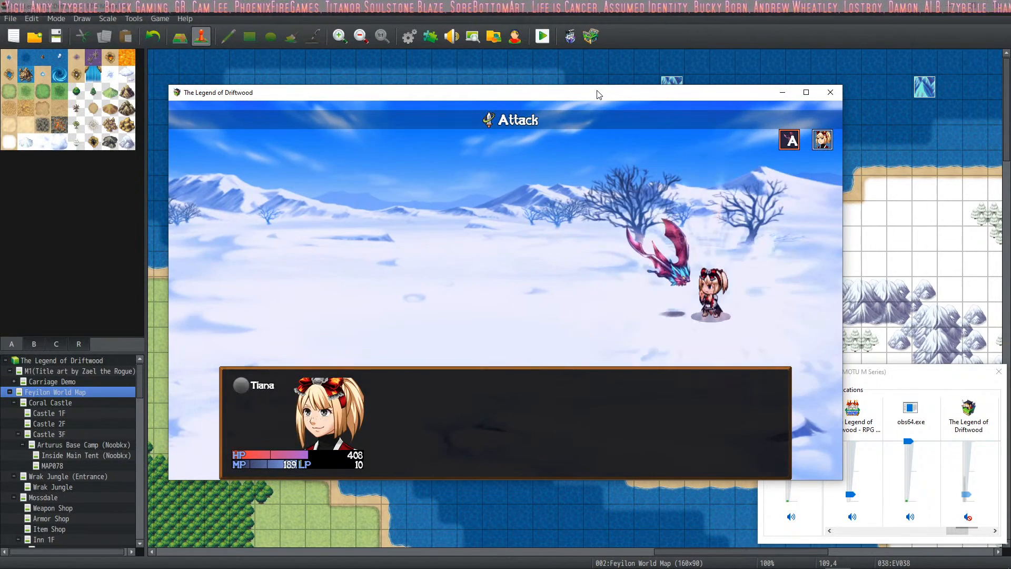
Check the battle's item list for the Magnifying Glass, and check USeMagnify's availability in Tiana's magic
{"action": "key", "text": "Down"}
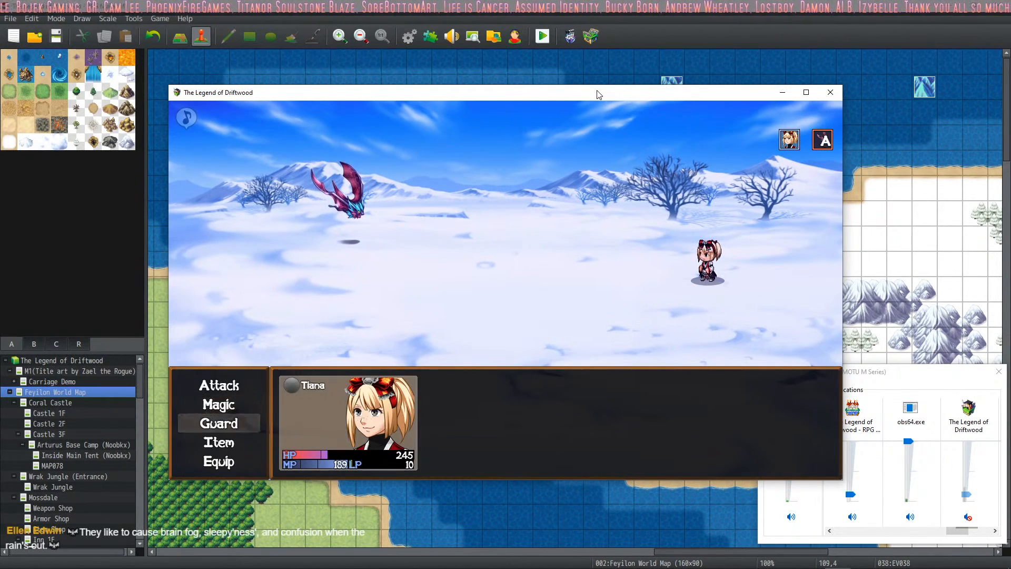
{"action": "key", "text": "Down"}
{"action": "key", "text": "Return"}
{"action": "key", "text": "Escape"}
{"action": "key", "text": "Up"}
{"action": "key", "text": "Up"}
{"action": "key", "text": "Return"}
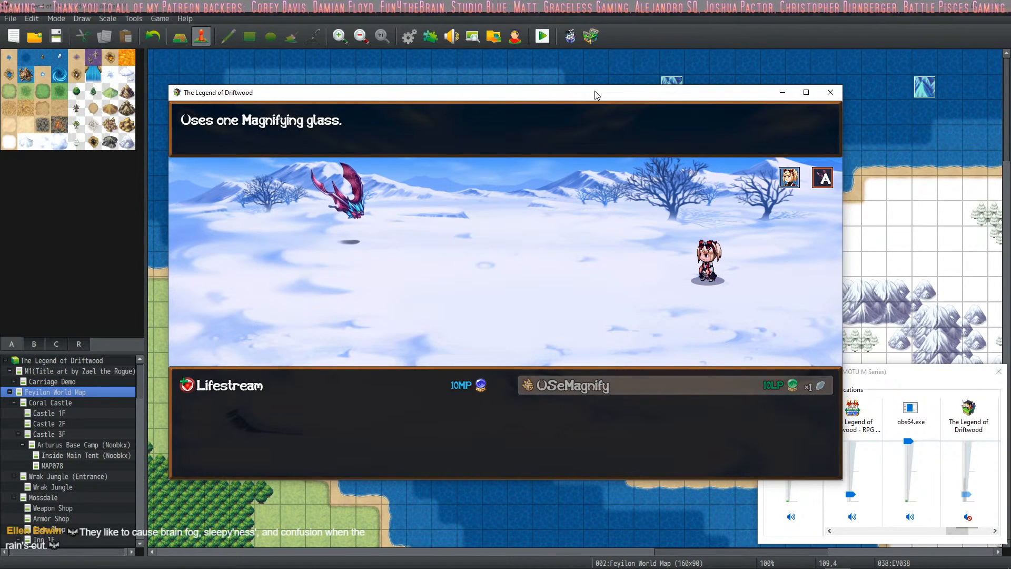
End the playtest and save The Legend of Driftwood project
{"action": "left_click", "coordinate": [830, 92]}
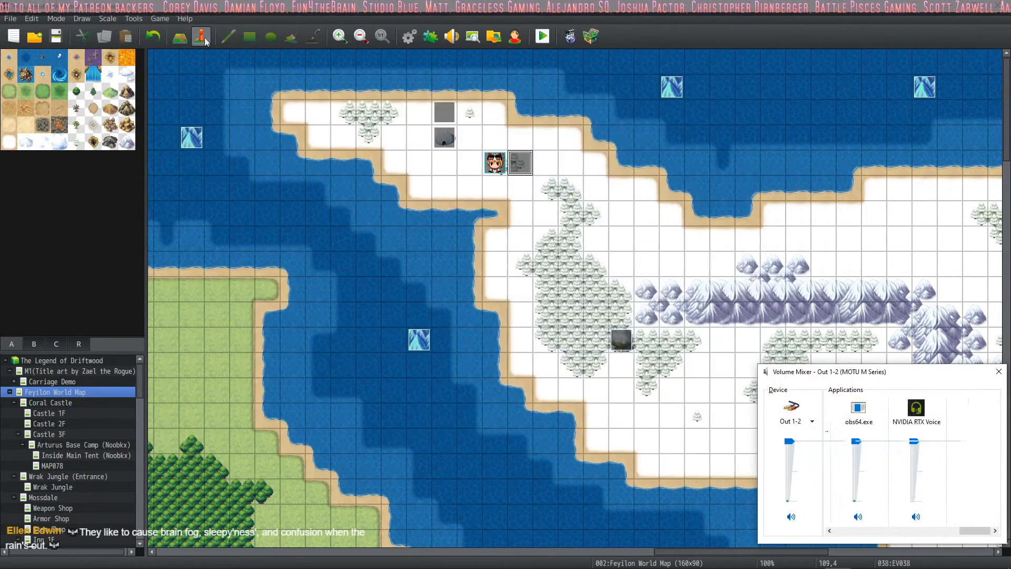
{"action": "left_click", "coordinate": [56, 36]}
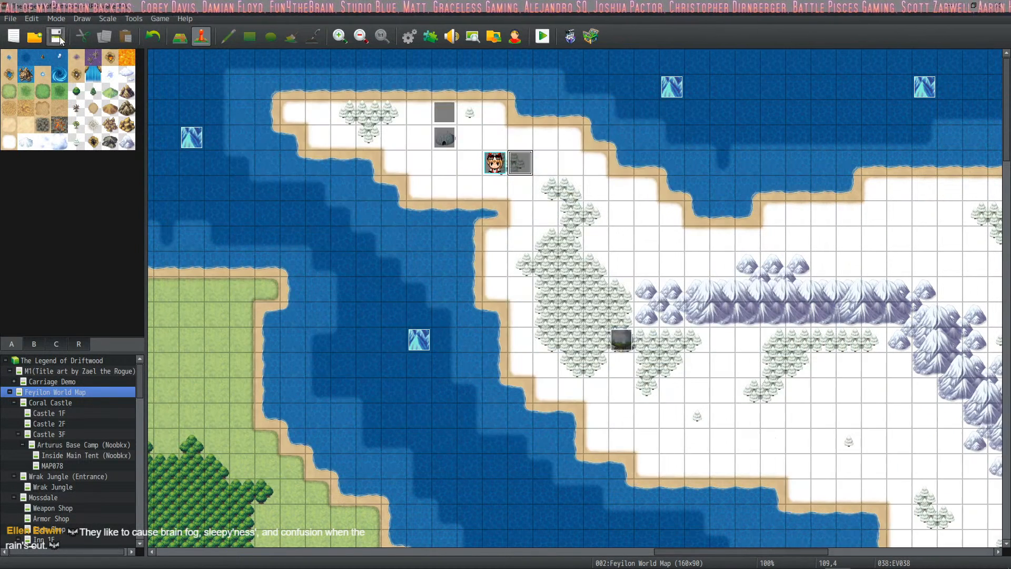
Switch to the Drift Clicker RPG project in RPG Maker MZ and name its empty item entry 0016 Supplies
{"action": "left_click", "coordinate": [952, 7]}
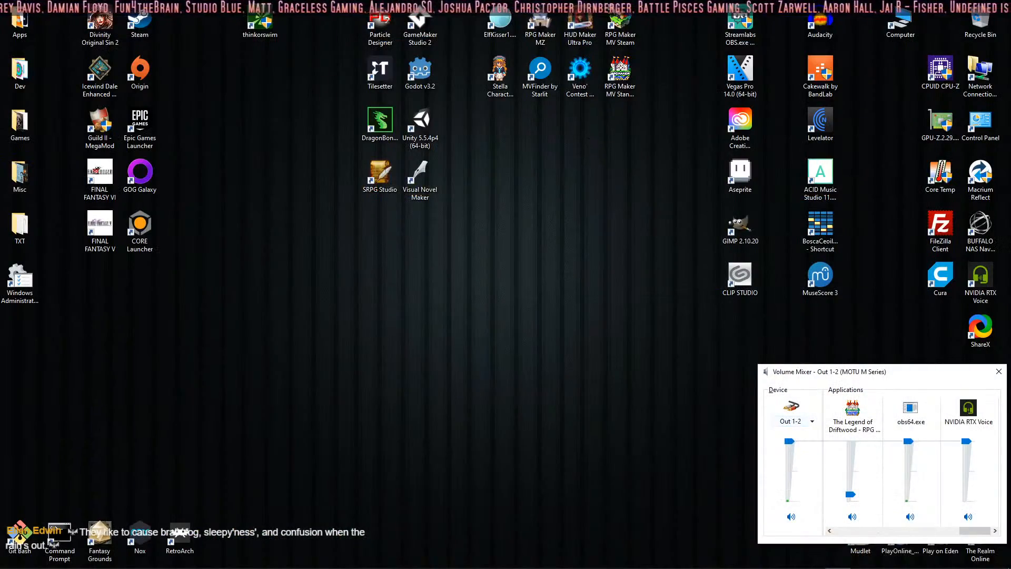
{"action": "left_click", "coordinate": [760, 559]}
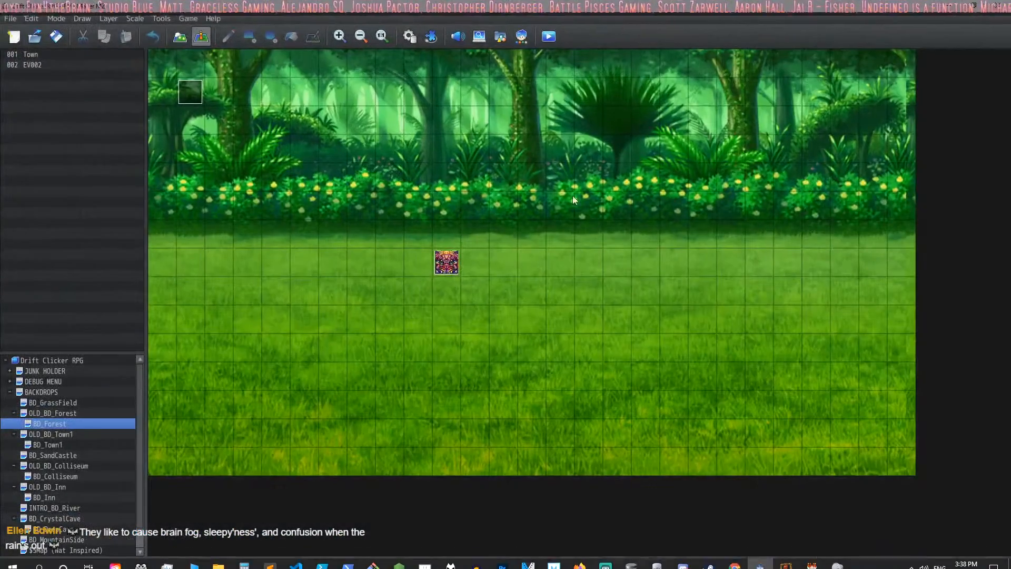
{"action": "left_click", "coordinate": [405, 36]}
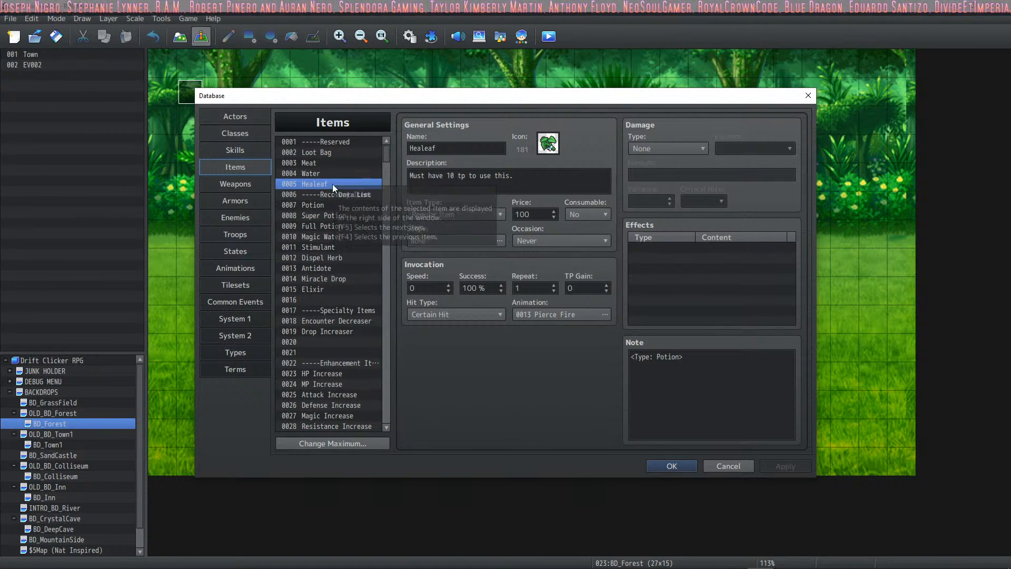
{"action": "left_click", "coordinate": [339, 299]}
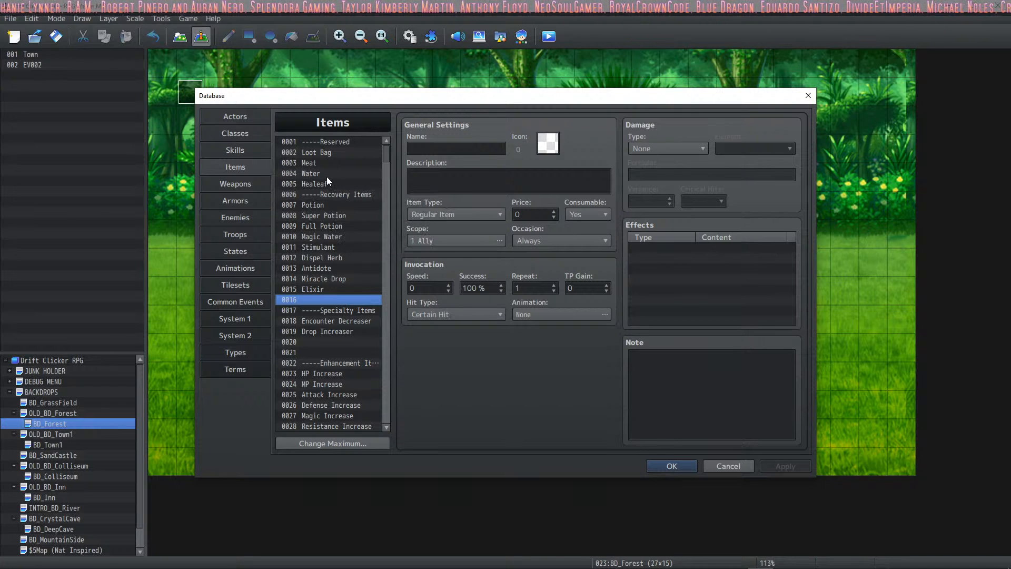
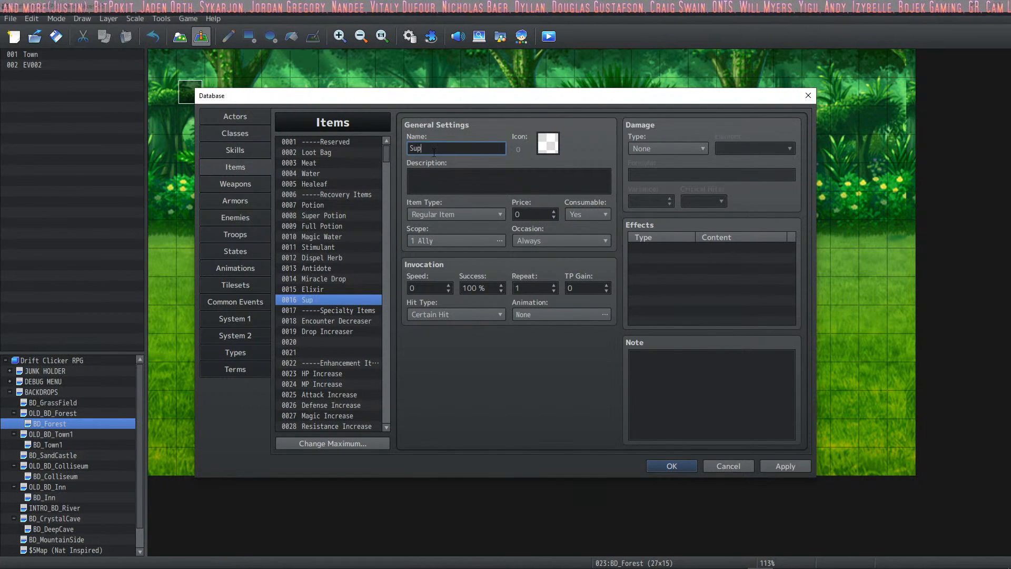
Set the Supplies item's icon to the brown sack, icon number 2485
{"action": "double_click", "coordinate": [552, 144]}
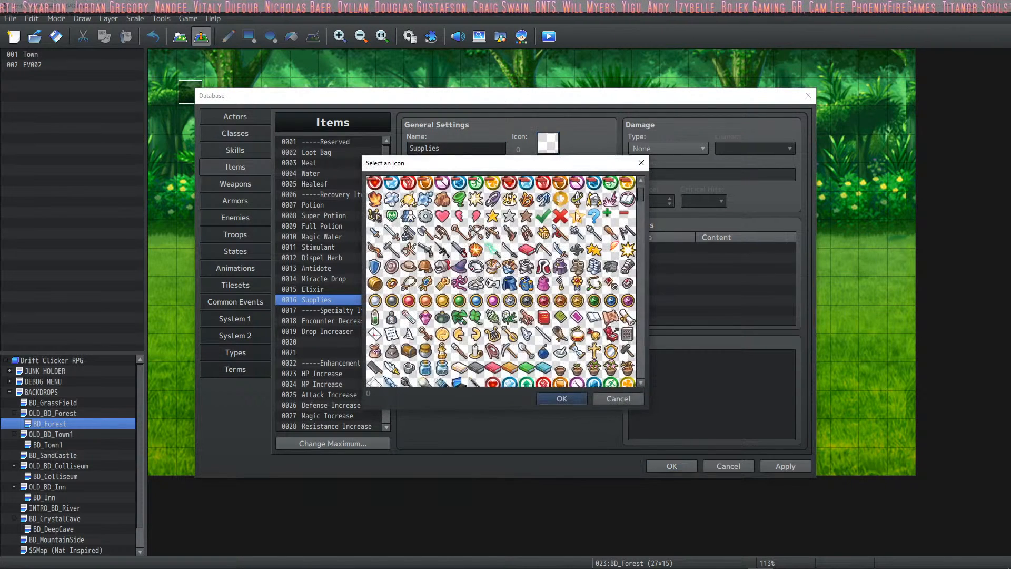
{"action": "left_click_drag", "start_coordinate": [641, 197], "coordinate": [639, 277]}
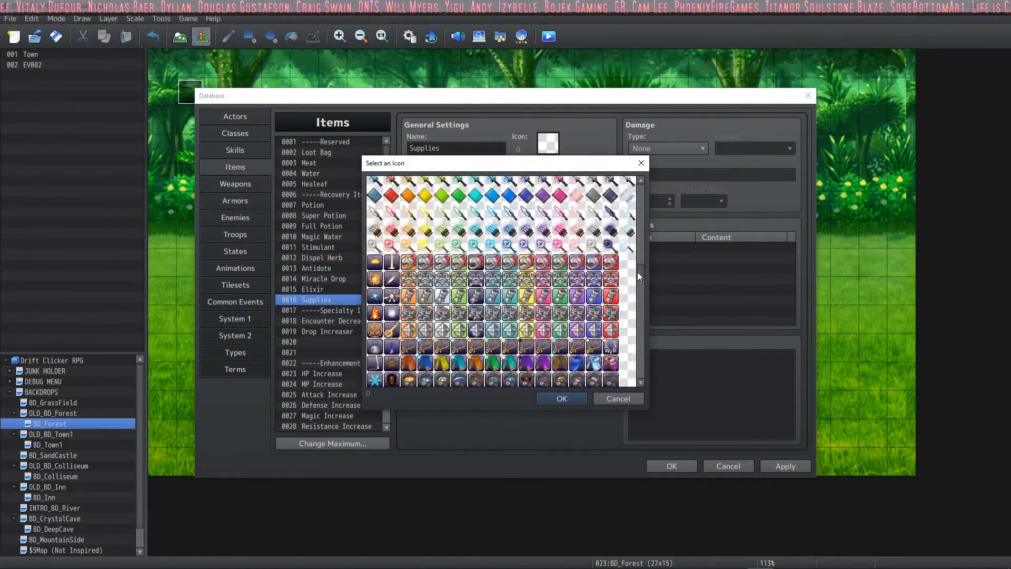
{"action": "scroll", "coordinate": [627, 255], "scroll_direction": "down", "scroll_amount": 3}
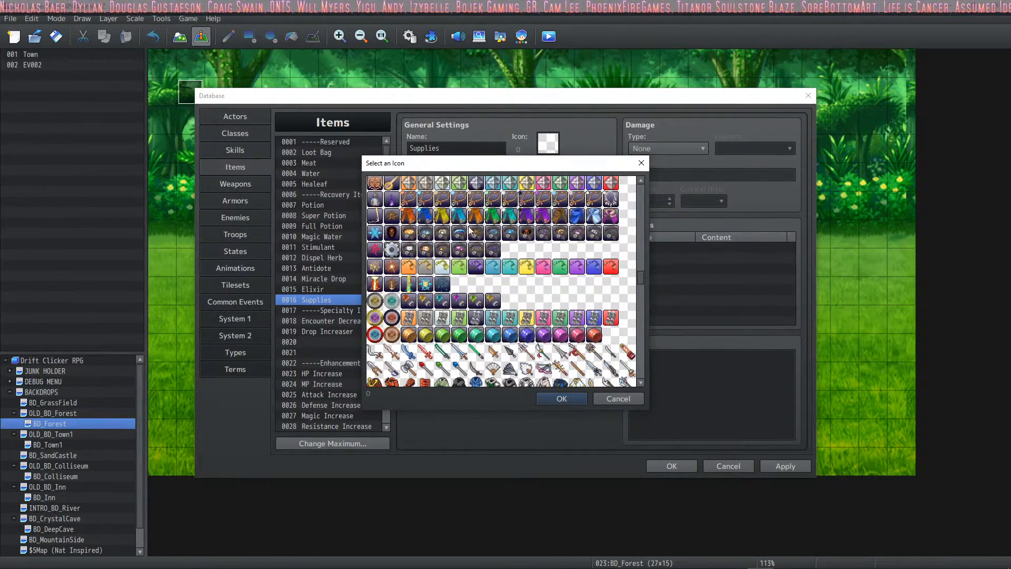
{"action": "scroll", "coordinate": [466, 253], "scroll_direction": "down", "scroll_amount": 2}
{"action": "scroll", "coordinate": [480, 289], "scroll_direction": "down", "scroll_amount": 4}
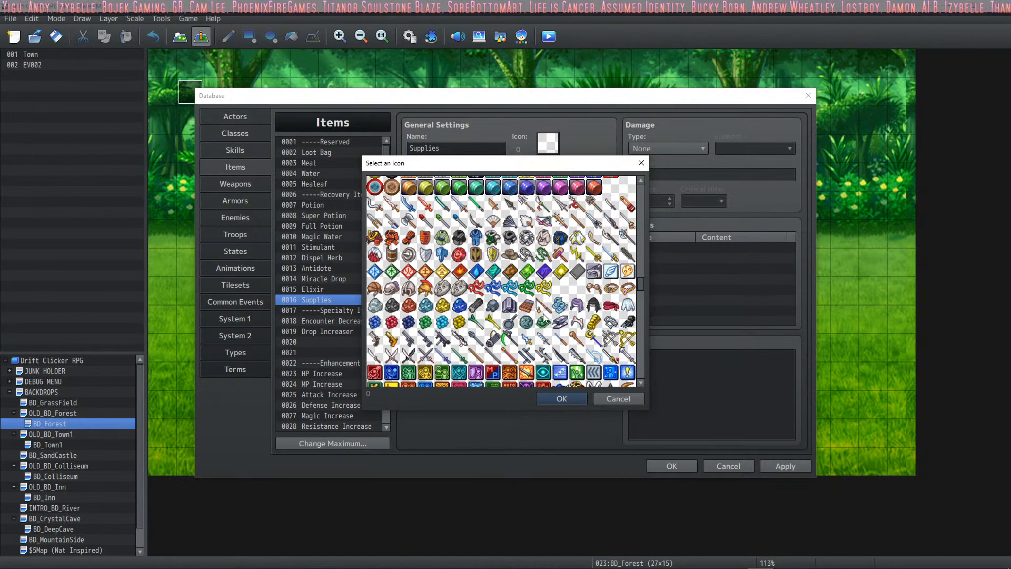
{"action": "scroll", "coordinate": [496, 327], "scroll_direction": "down", "scroll_amount": 4}
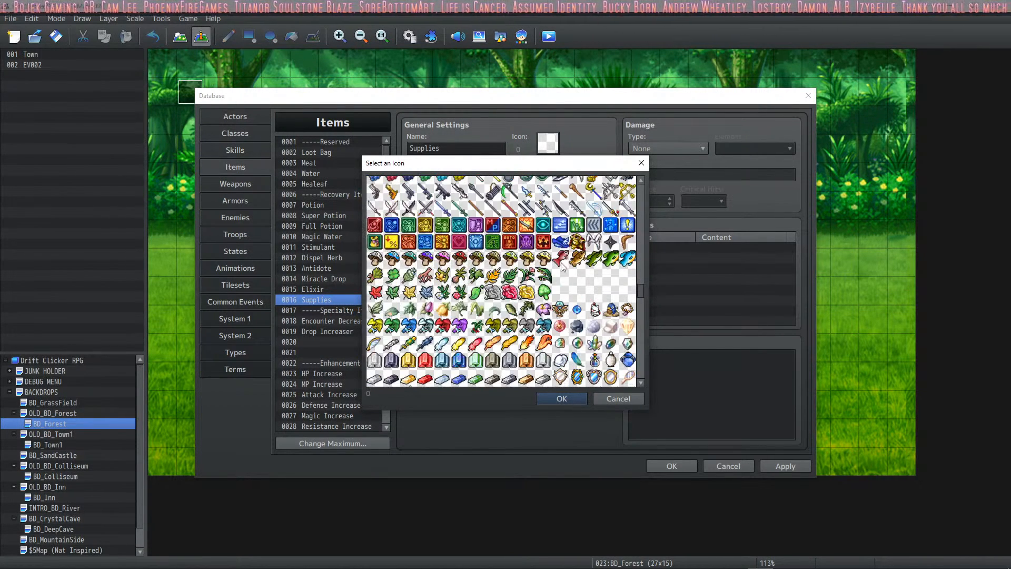
{"action": "scroll", "coordinate": [562, 262], "scroll_direction": "down", "scroll_amount": 3}
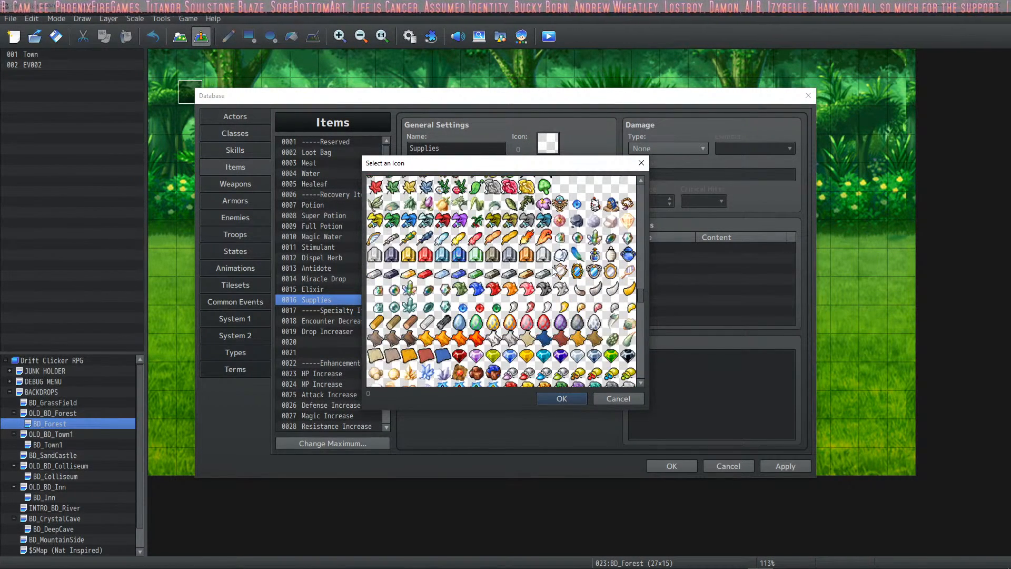
{"action": "scroll", "coordinate": [459, 289], "scroll_direction": "down", "scroll_amount": 5}
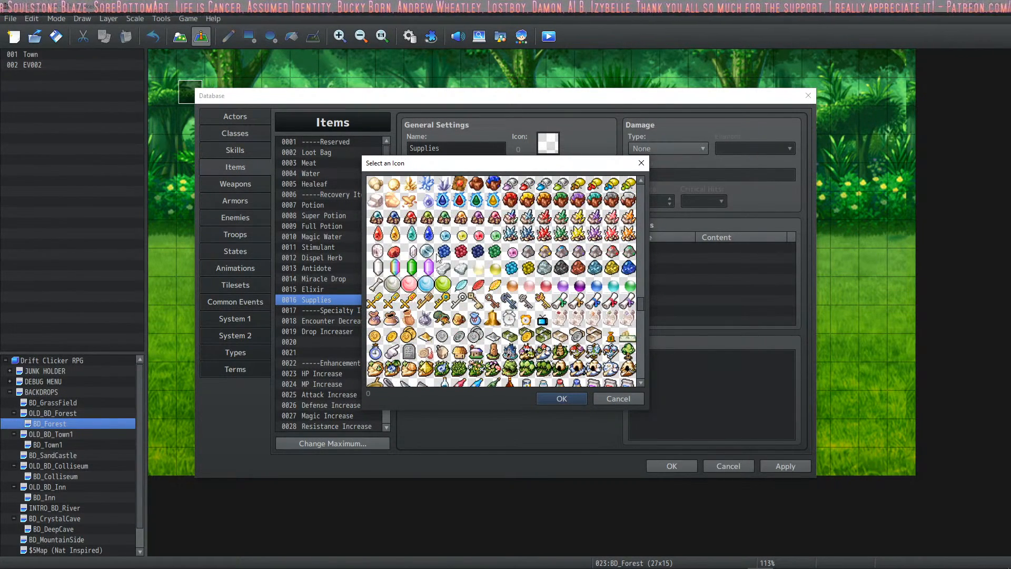
{"action": "scroll", "coordinate": [485, 275], "scroll_direction": "down", "scroll_amount": 1}
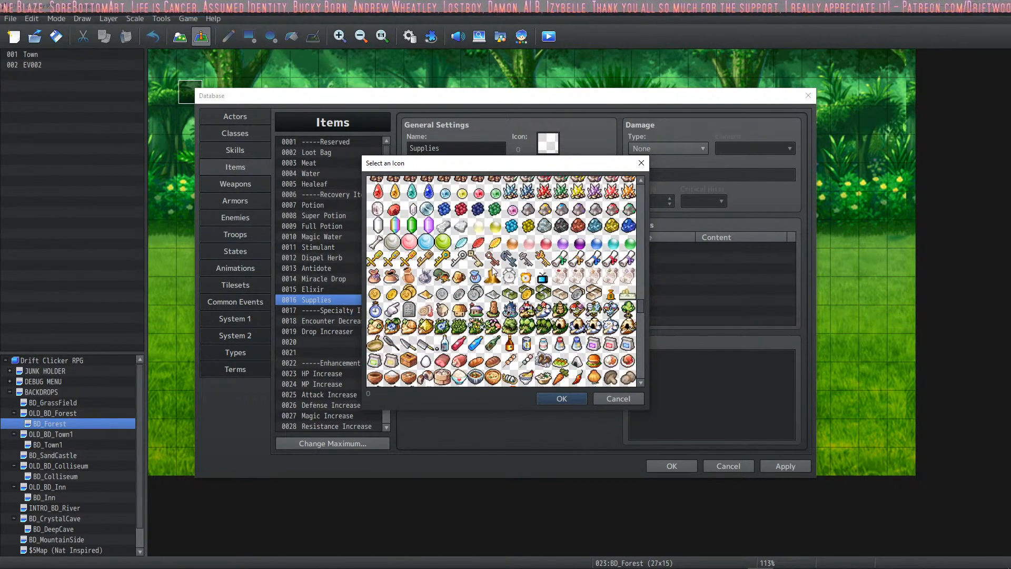
{"action": "double_click", "coordinate": [460, 278]}
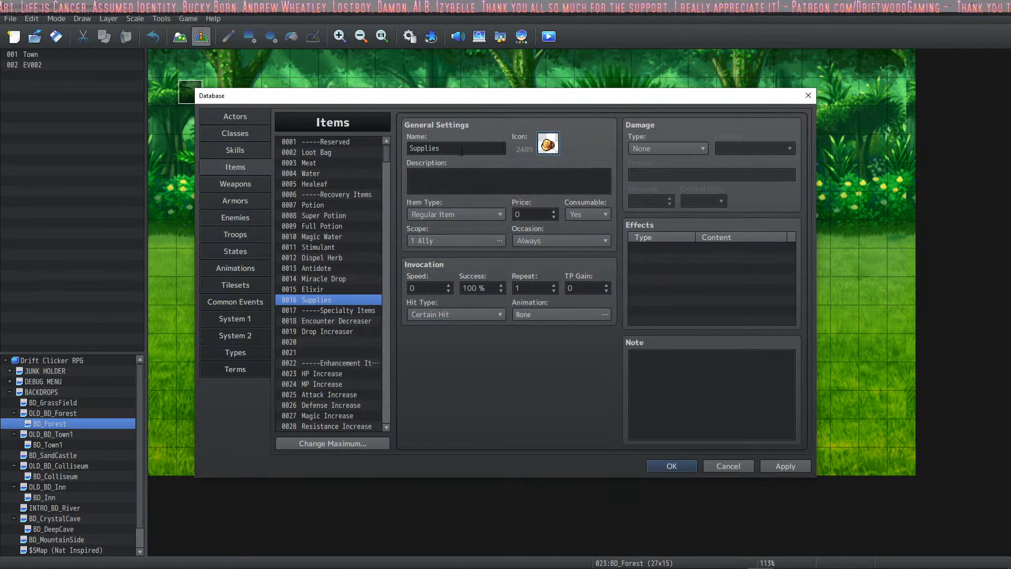
Add the notetag <Type: Supplies> to the Supplies item's note, following the format of the Healeaf item's notetag
{"action": "left_click", "coordinate": [496, 189]}
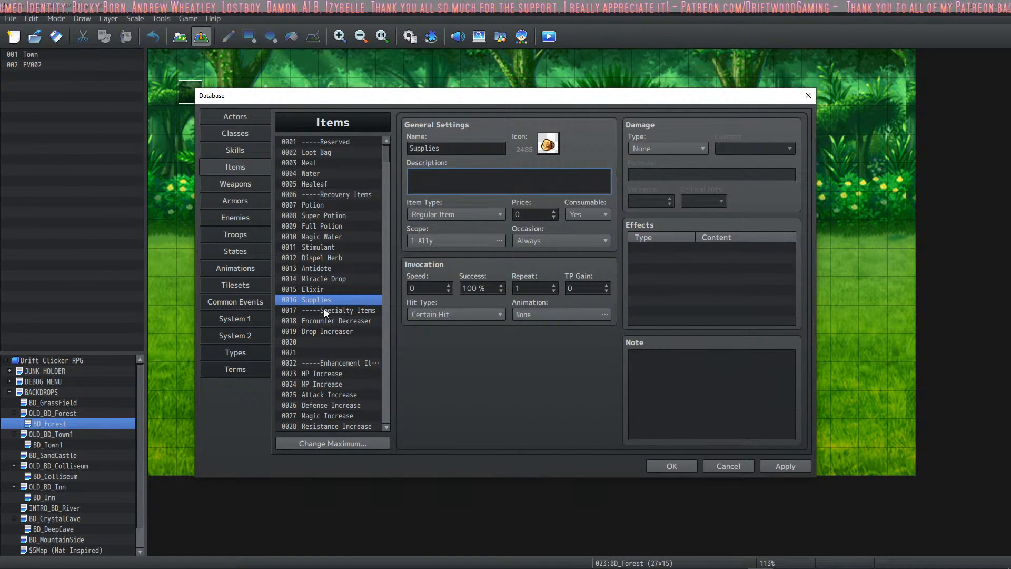
{"action": "double_click", "coordinate": [457, 145]}
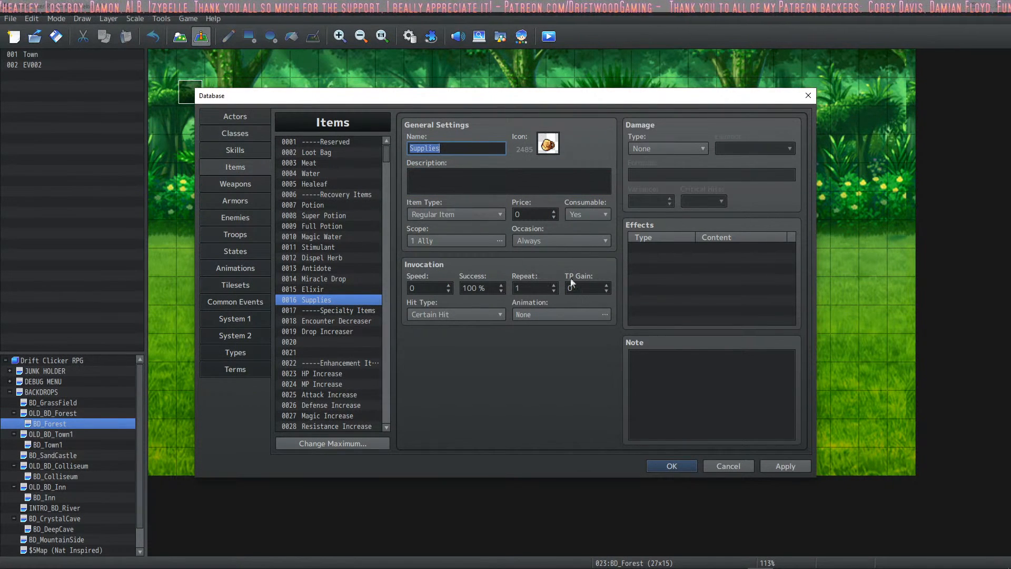
{"action": "left_click", "coordinate": [332, 185]}
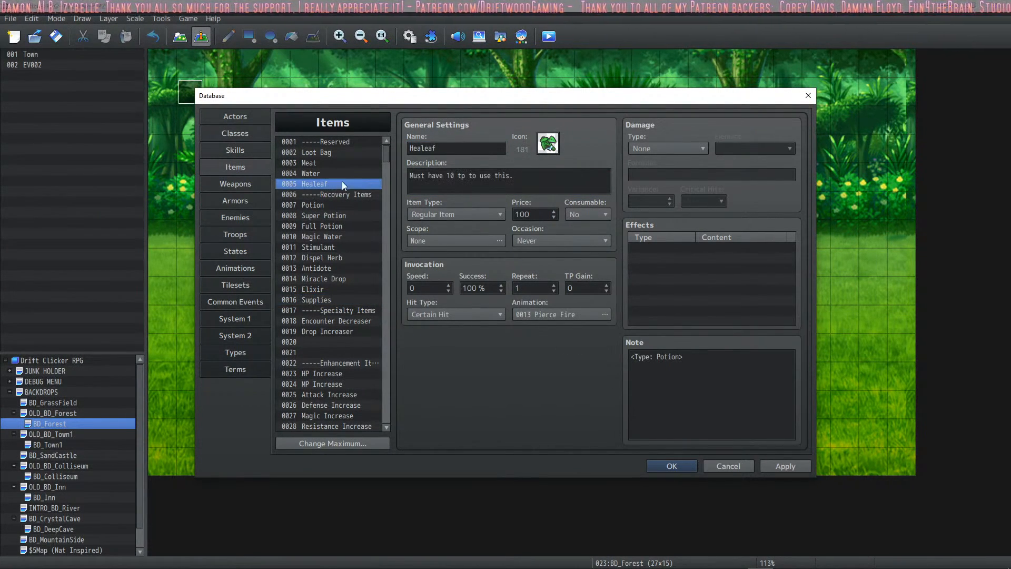
{"action": "left_click", "coordinate": [347, 301]}
{"action": "left_click", "coordinate": [680, 370]}
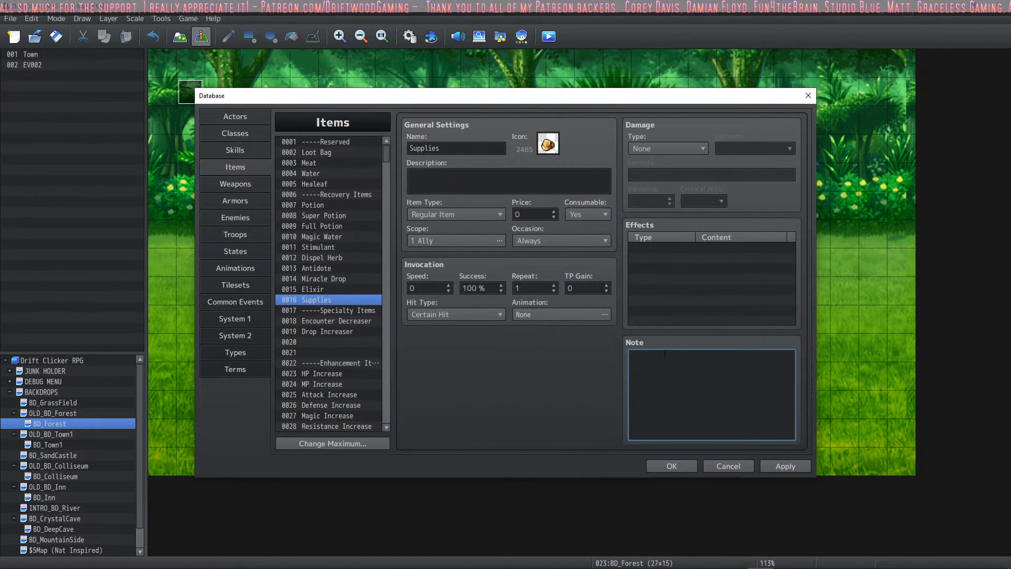
{"action": "left_click", "coordinate": [324, 185]}
{"action": "left_click", "coordinate": [700, 375]}
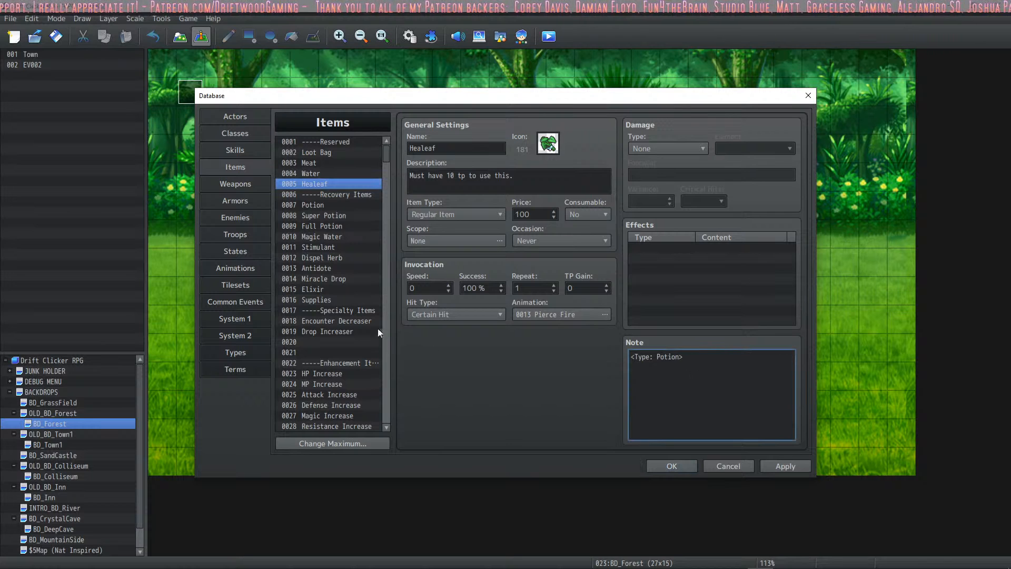
{"action": "left_click", "coordinate": [325, 296]}
{"action": "left_click", "coordinate": [692, 370]}
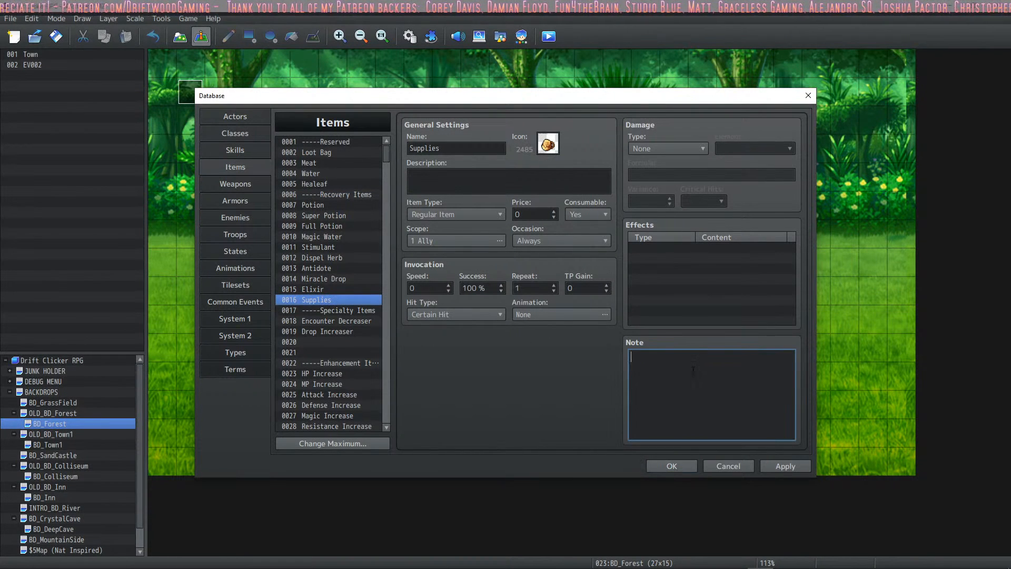
{"action": "type", "text": "<Type:"}
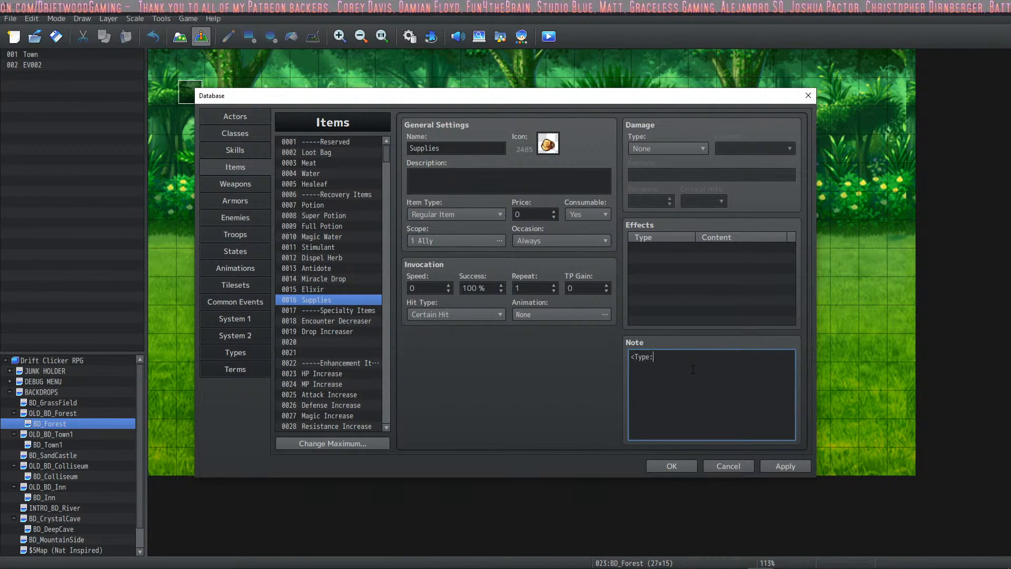
{"action": "type", "text": " Supplies>"}
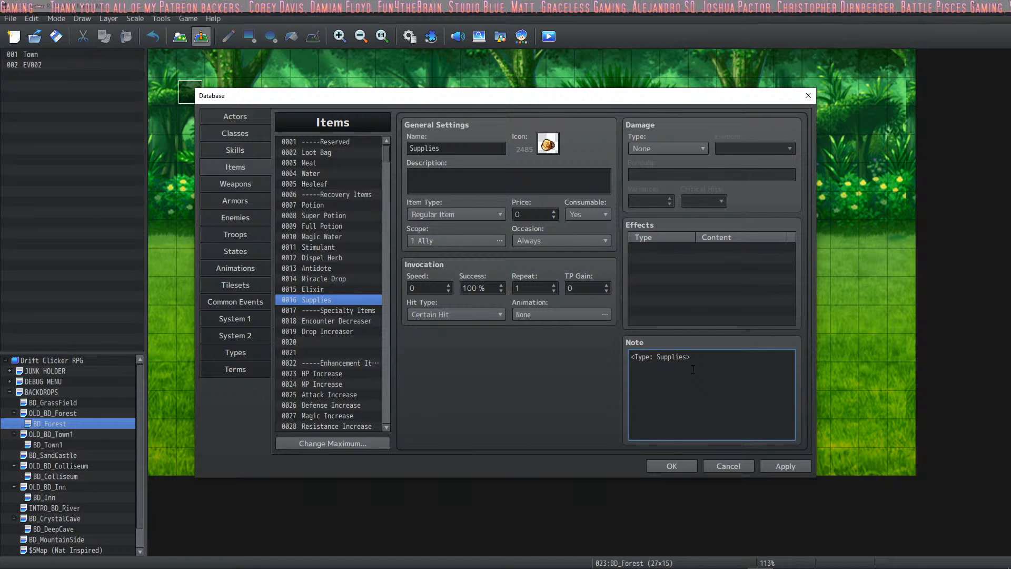
Set the Supplies item's Consumable to No, Occasion to Never and Scope to None
{"action": "left_click", "coordinate": [587, 213]}
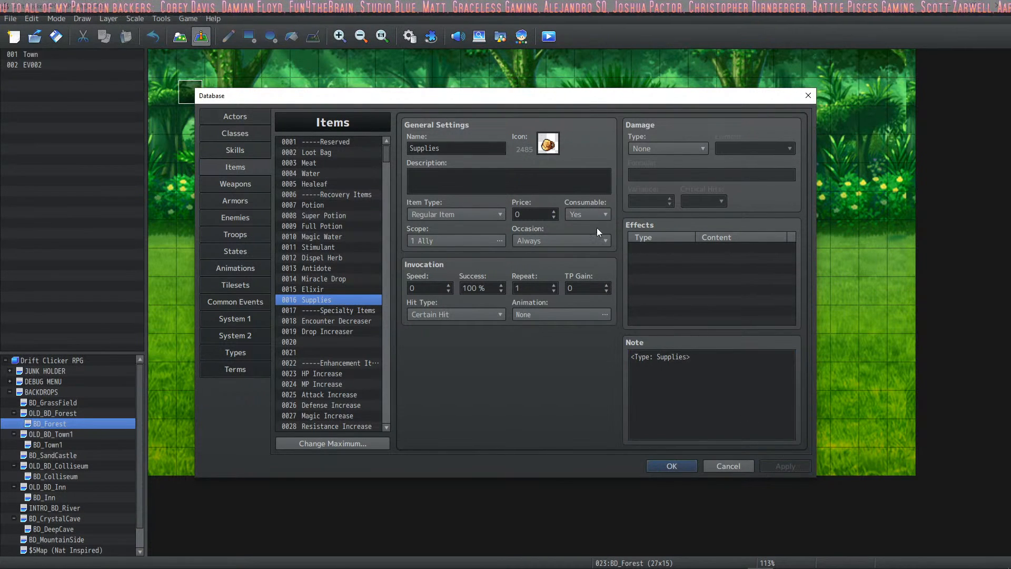
{"action": "left_click", "coordinate": [582, 236]}
{"action": "left_click", "coordinate": [558, 241]}
{"action": "left_click", "coordinate": [533, 290]}
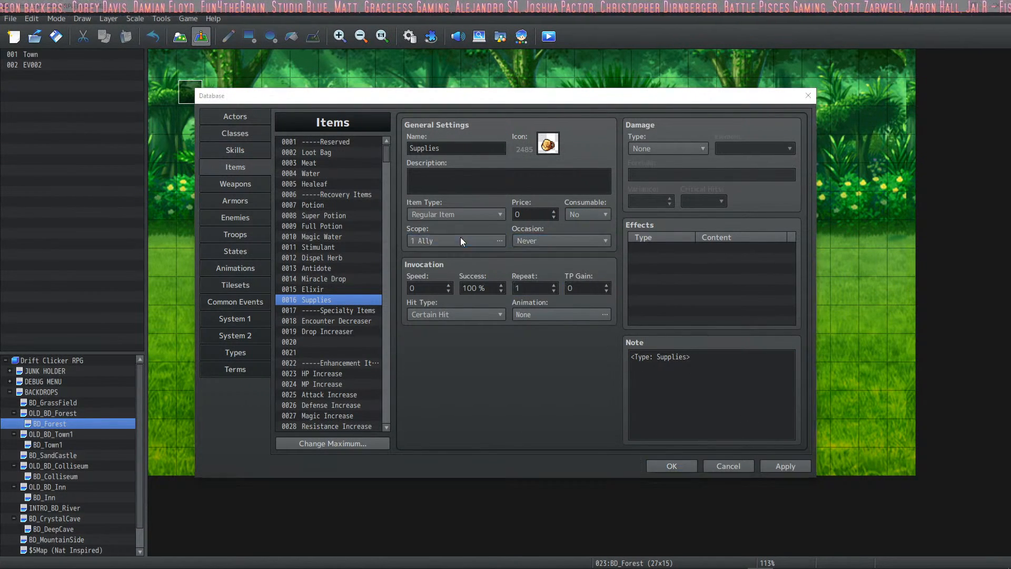
{"action": "left_click", "coordinate": [460, 239]}
{"action": "left_click", "coordinate": [411, 263]}
{"action": "left_click", "coordinate": [532, 329]}
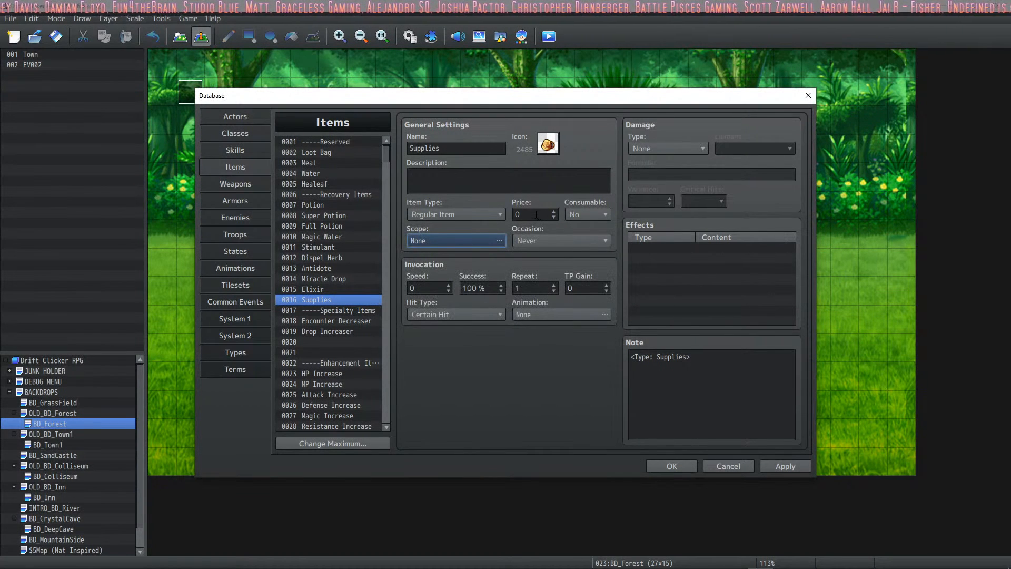
Set the Supplies item's price to 100, and apply the database changes
{"action": "double_click", "coordinate": [529, 220]}
{"action": "type", "text": "100"}
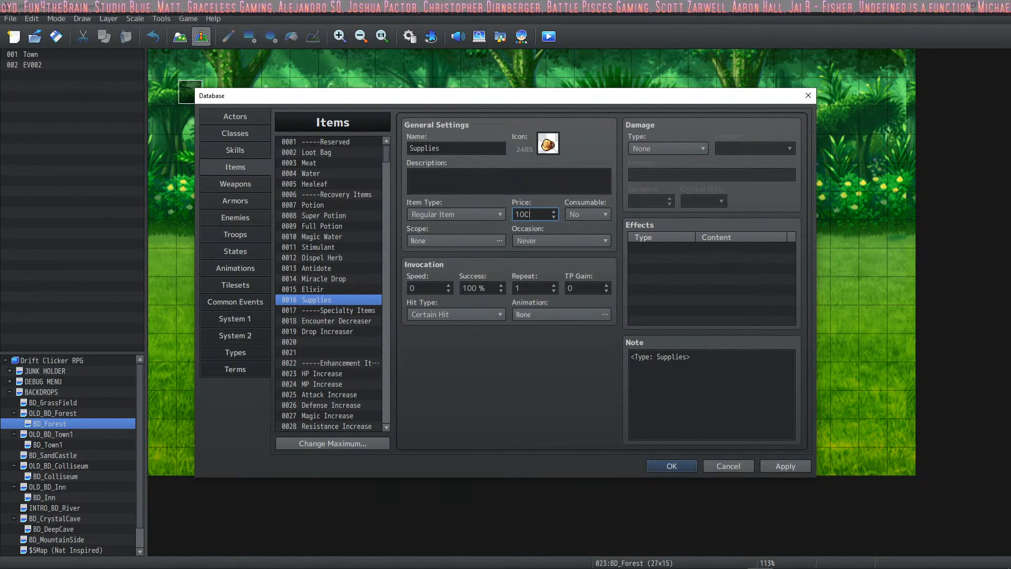
{"action": "left_click", "coordinate": [784, 468]}
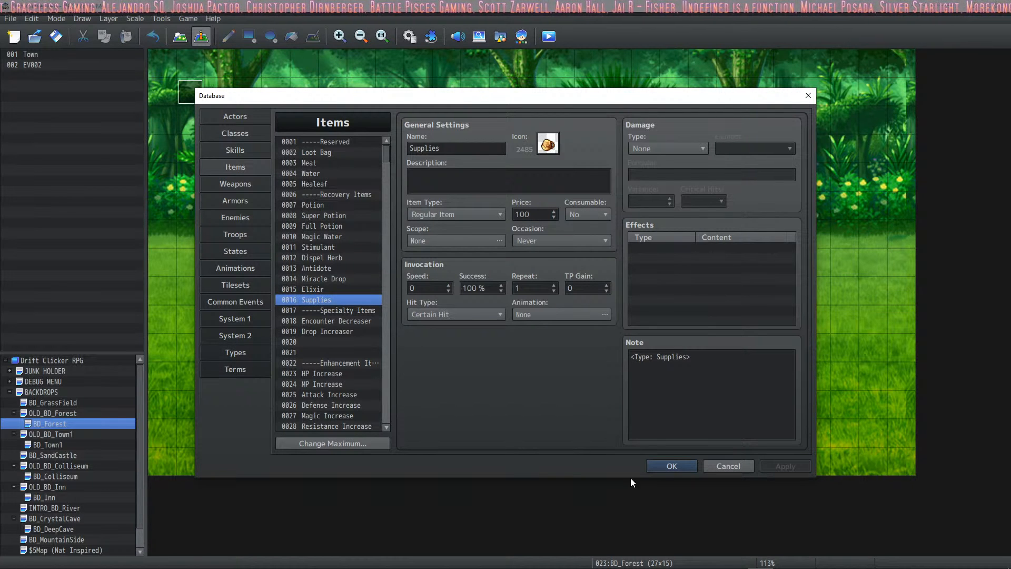
{"action": "left_click", "coordinate": [669, 465]}
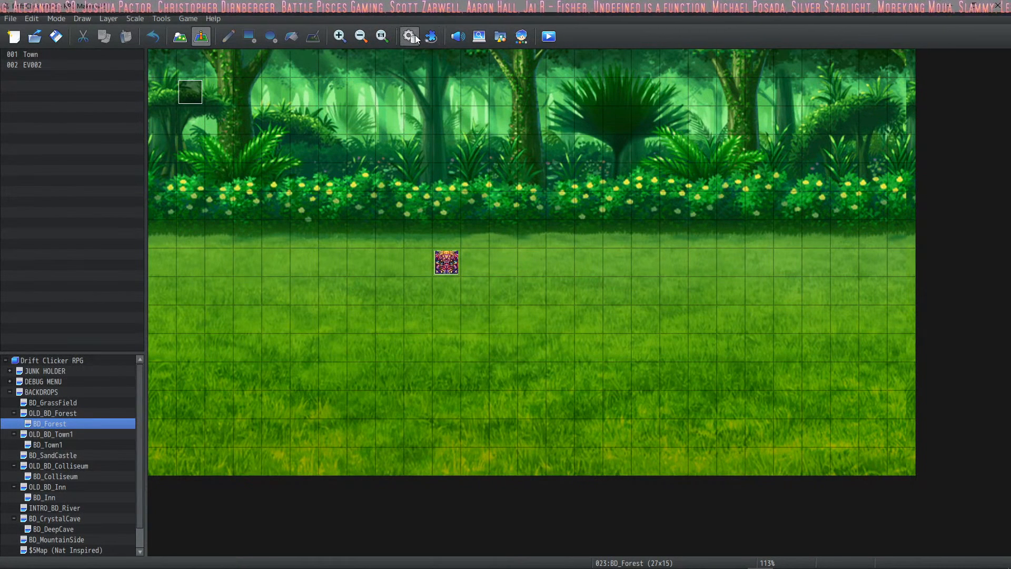
Duplicate the Potion entry in the Skill Cost Types of the VisuMZ_1_SkillsStatesCore plugin
{"action": "left_click", "coordinate": [431, 35]}
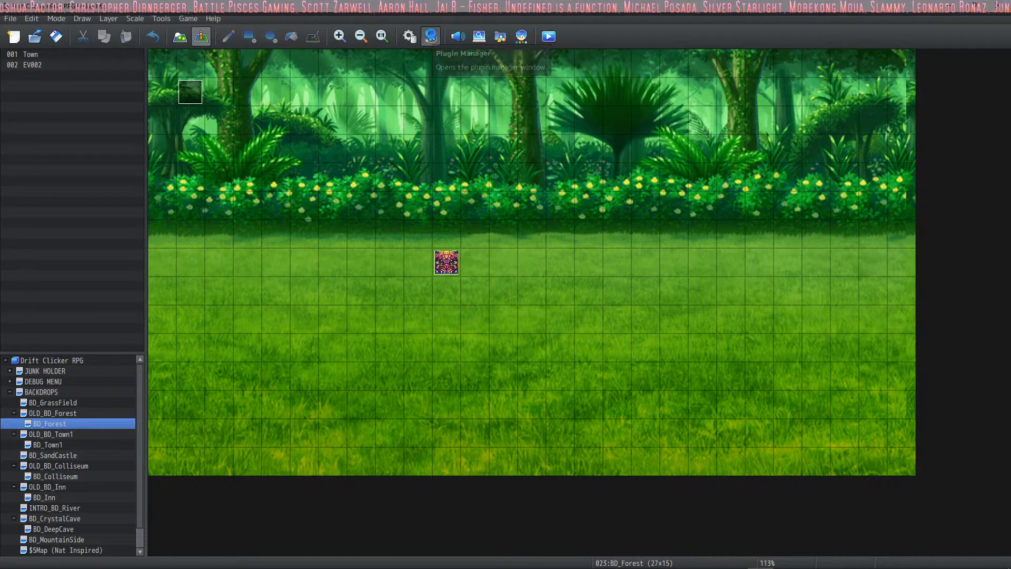
{"action": "double_click", "coordinate": [413, 261]}
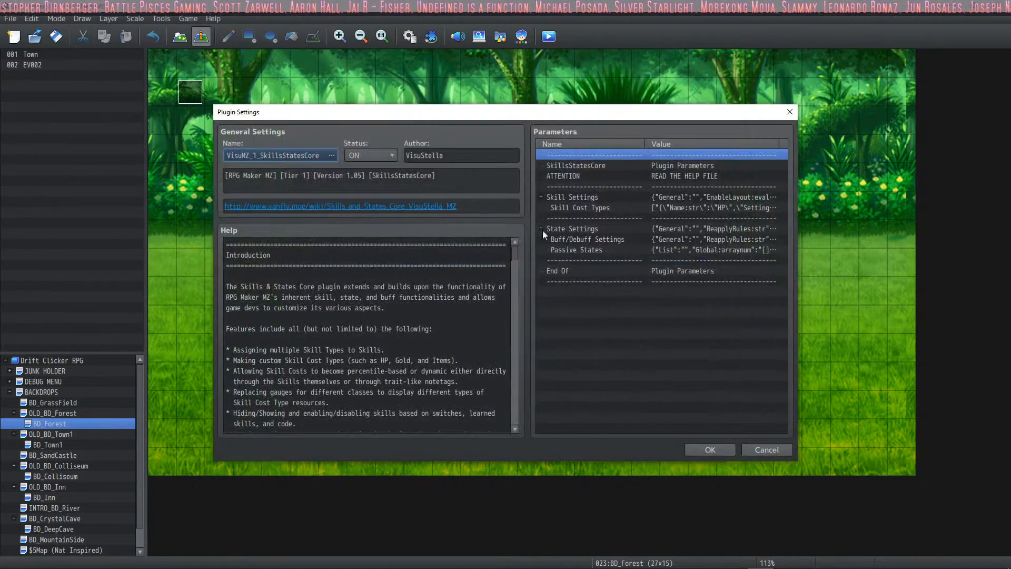
{"action": "left_click", "coordinate": [595, 209]}
{"action": "double_click", "coordinate": [595, 208]}
{"action": "left_click", "coordinate": [461, 261]}
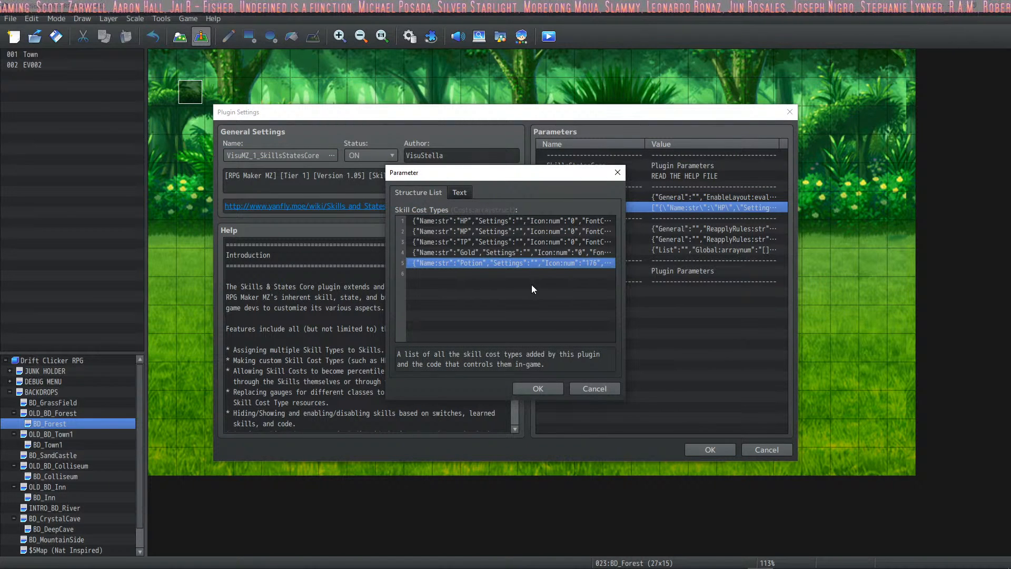
{"action": "key", "text": "ctrl+v"}
Rename the duplicated Potion skill cost type as Supplies
{"action": "double_click", "coordinate": [486, 273]}
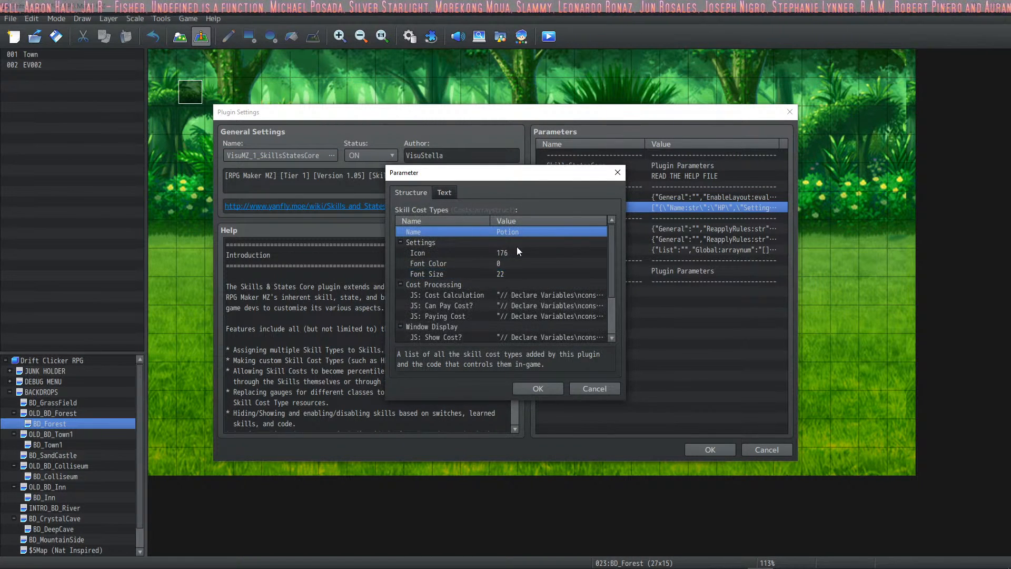
{"action": "double_click", "coordinate": [514, 230]}
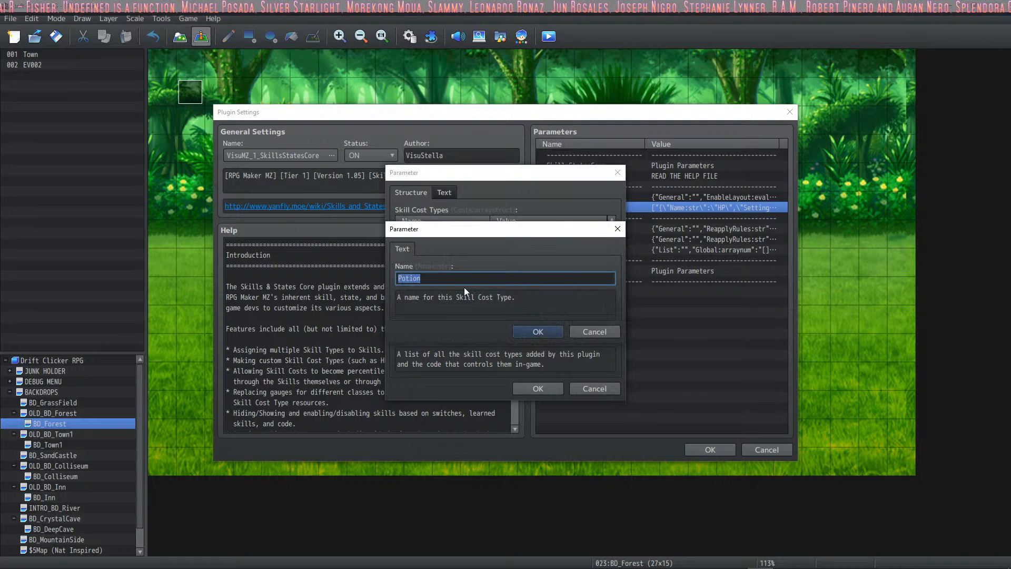
{"action": "type", "text": "Supplies"}
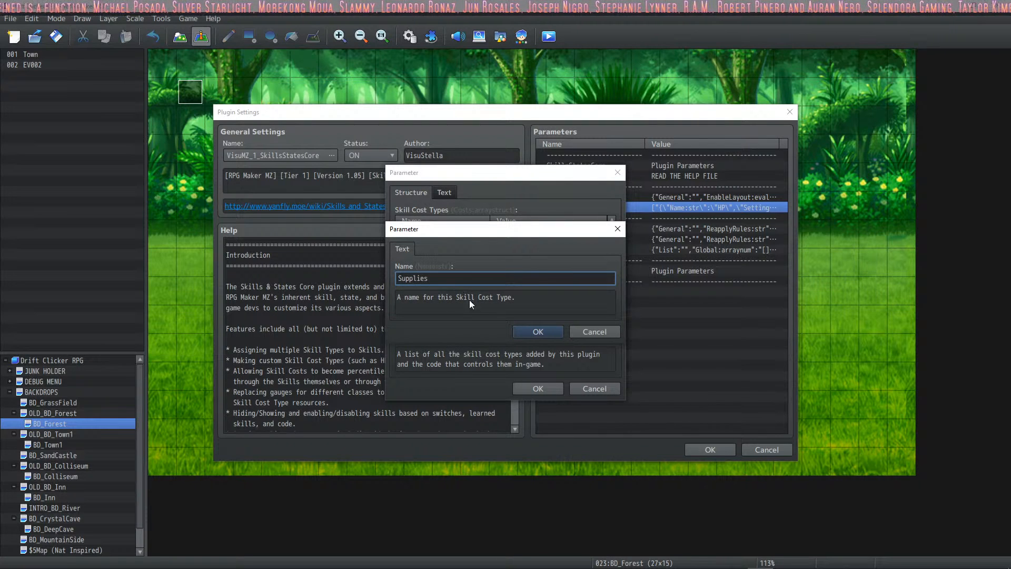
{"action": "left_click", "coordinate": [542, 331]}
Review the Supplies cost type's icon setting and its JS: Cost Calculation code
{"action": "double_click", "coordinate": [519, 254]}
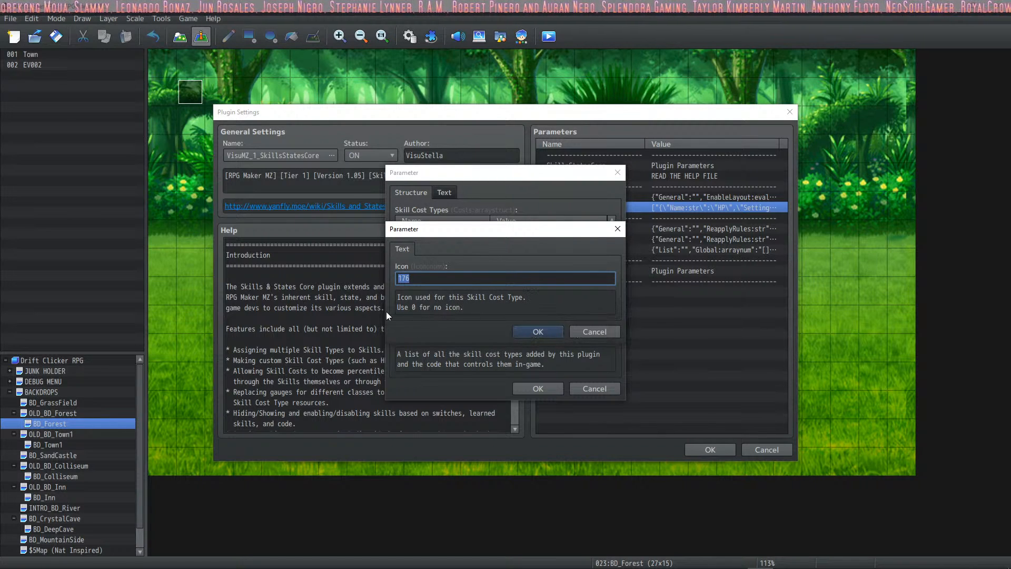
{"action": "left_click", "coordinate": [540, 330]}
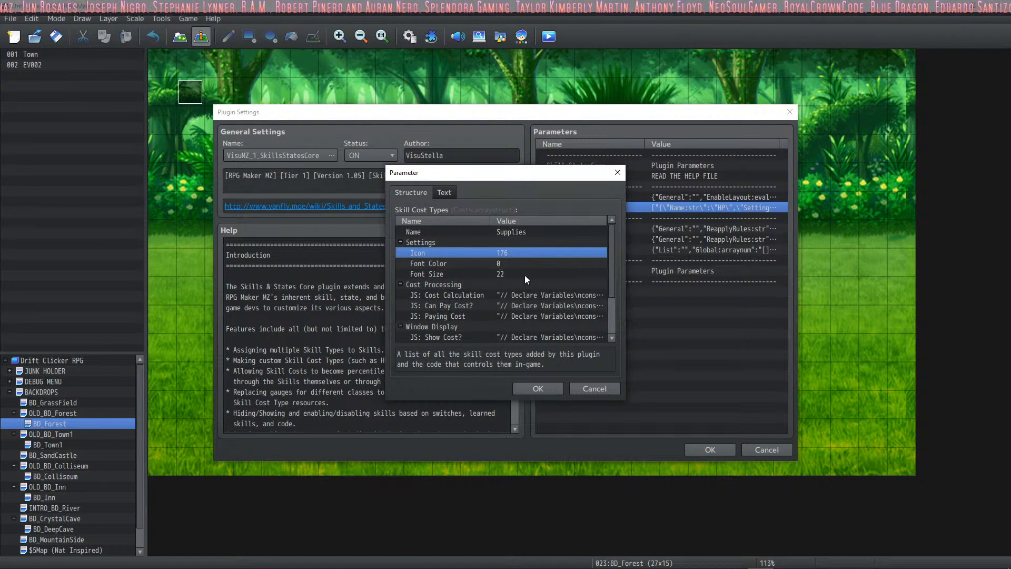
{"action": "scroll", "coordinate": [529, 275], "scroll_direction": "down", "scroll_amount": 2}
{"action": "double_click", "coordinate": [507, 253]}
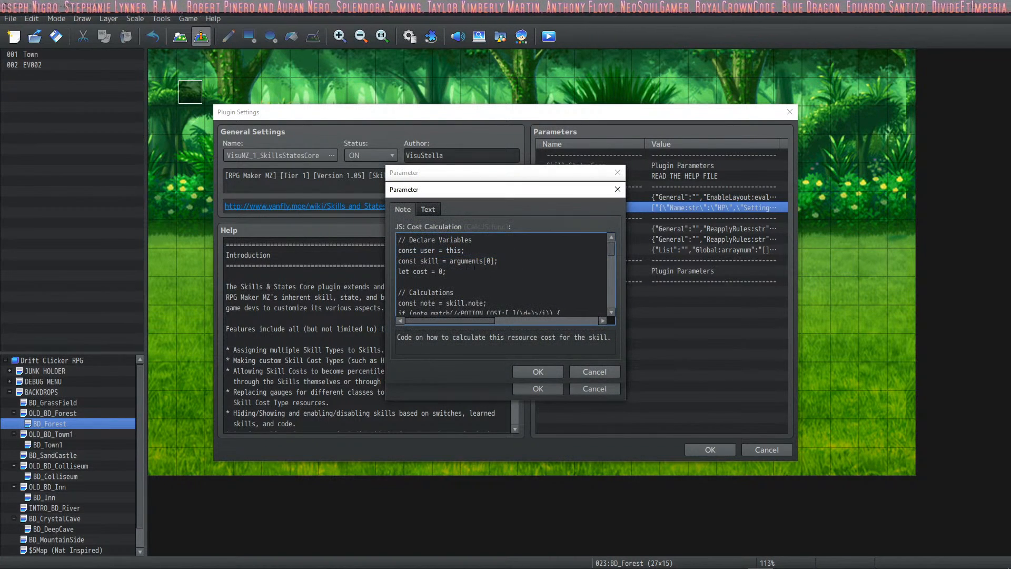
{"action": "scroll", "coordinate": [505, 284], "scroll_direction": "down", "scroll_amount": 1}
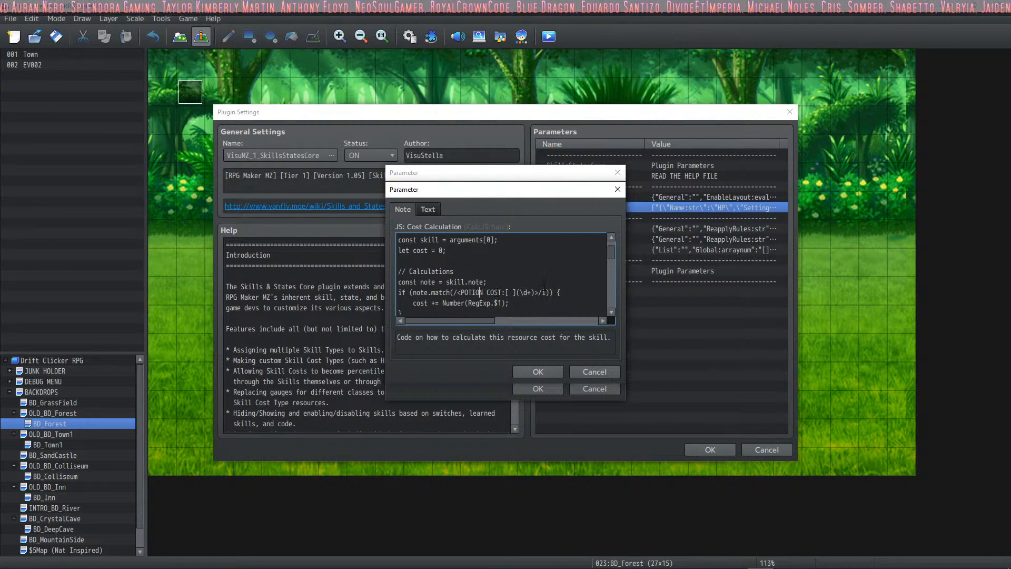
{"action": "scroll", "coordinate": [518, 277], "scroll_direction": "up", "scroll_amount": 1}
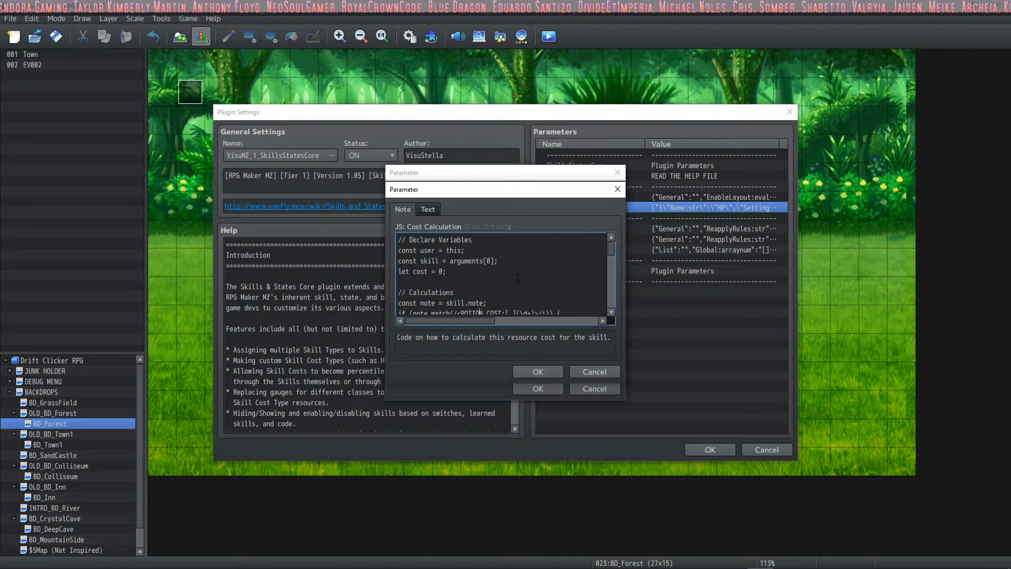
{"action": "left_click", "coordinate": [541, 369]}
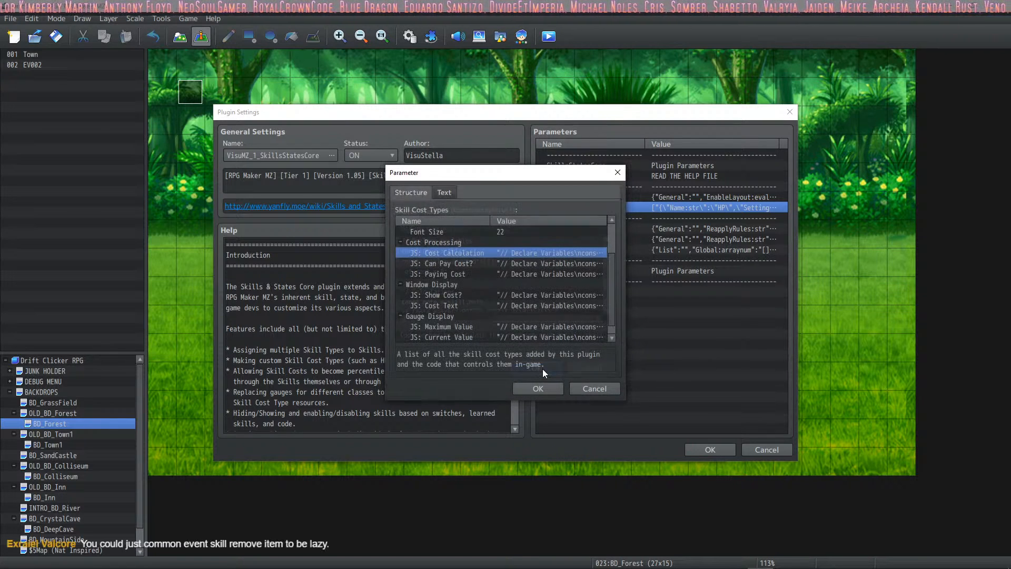
Confirm the new Supplies cost type and the plugin's settings, and close the Plugin Manager
{"action": "left_click", "coordinate": [545, 387]}
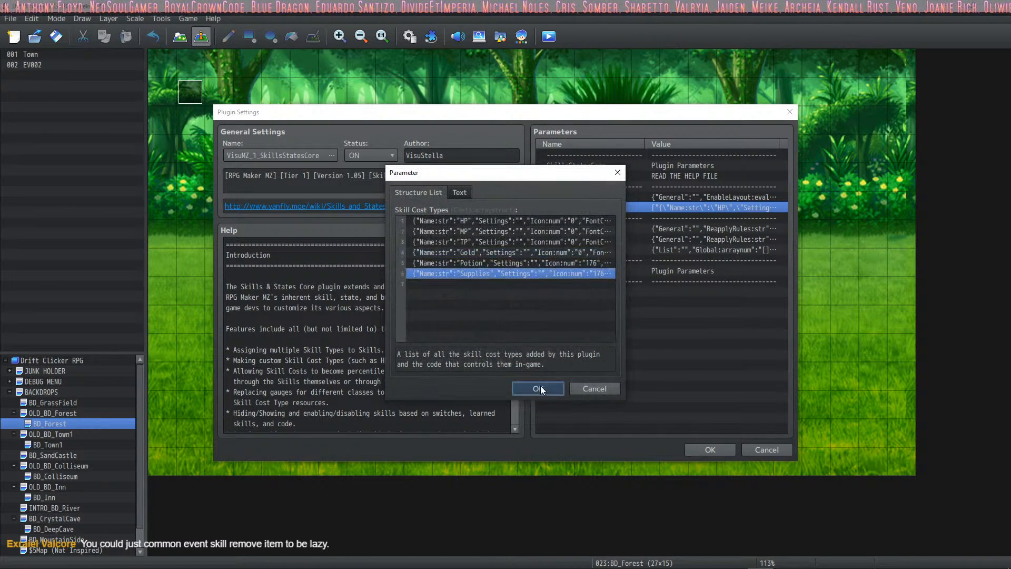
{"action": "left_click", "coordinate": [542, 390]}
{"action": "left_click", "coordinate": [696, 449]}
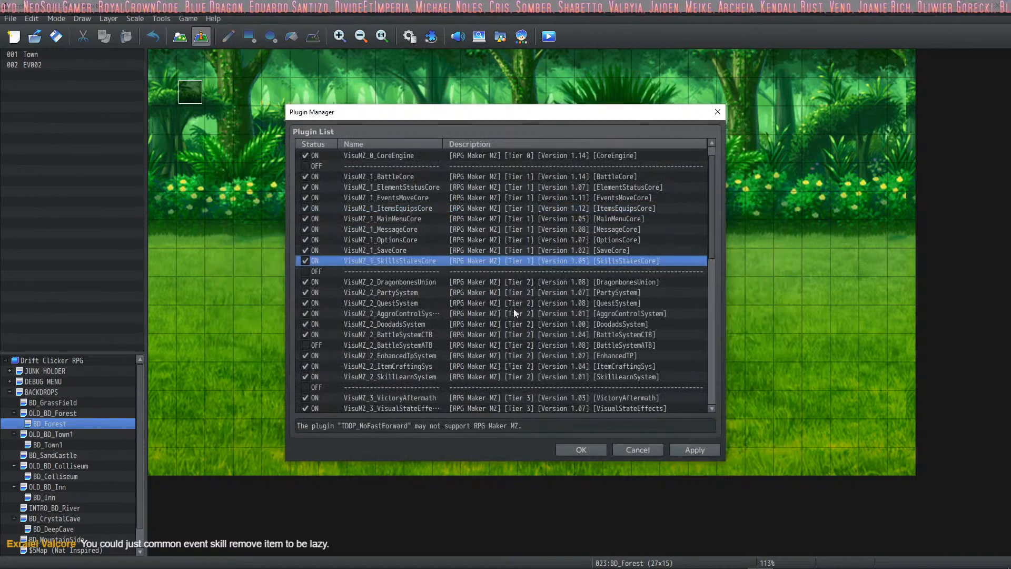
{"action": "left_click", "coordinate": [574, 450]}
Check the Supplies item in the database, and examine the POTION COST references in the Supplies cost type's JS: Cost Calculation code
{"action": "left_click", "coordinate": [405, 34]}
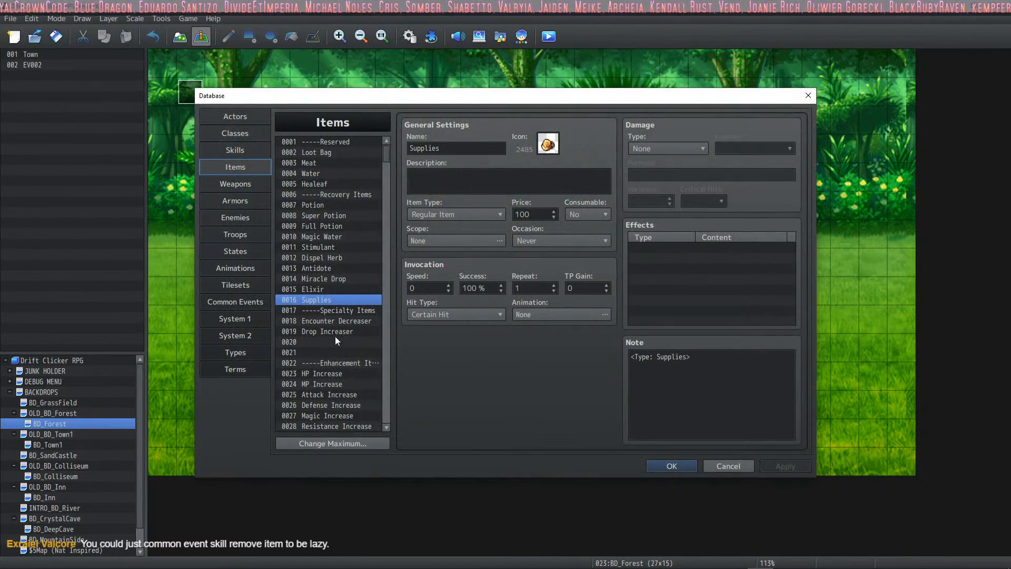
{"action": "left_click", "coordinate": [671, 465]}
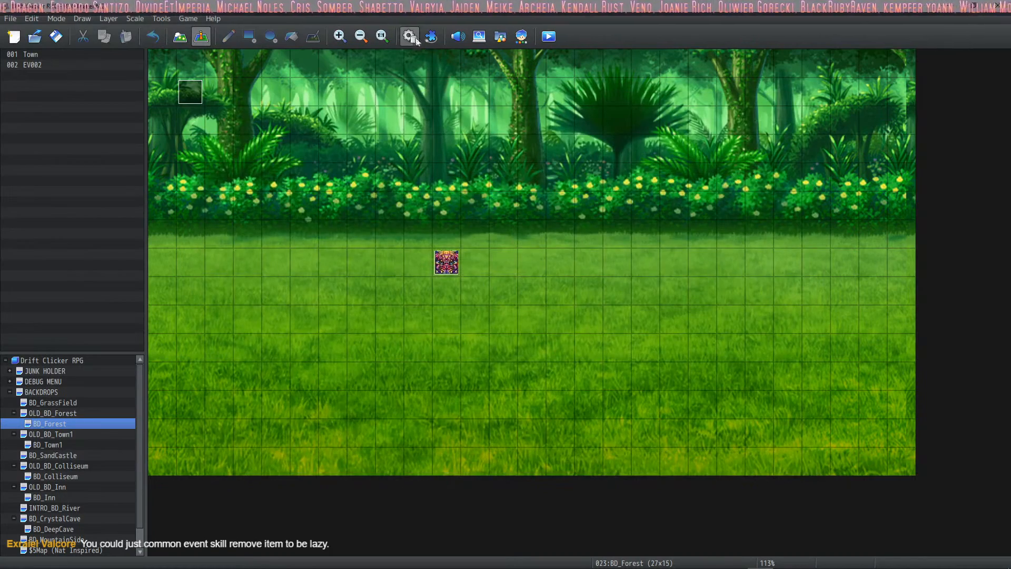
{"action": "left_click", "coordinate": [429, 36]}
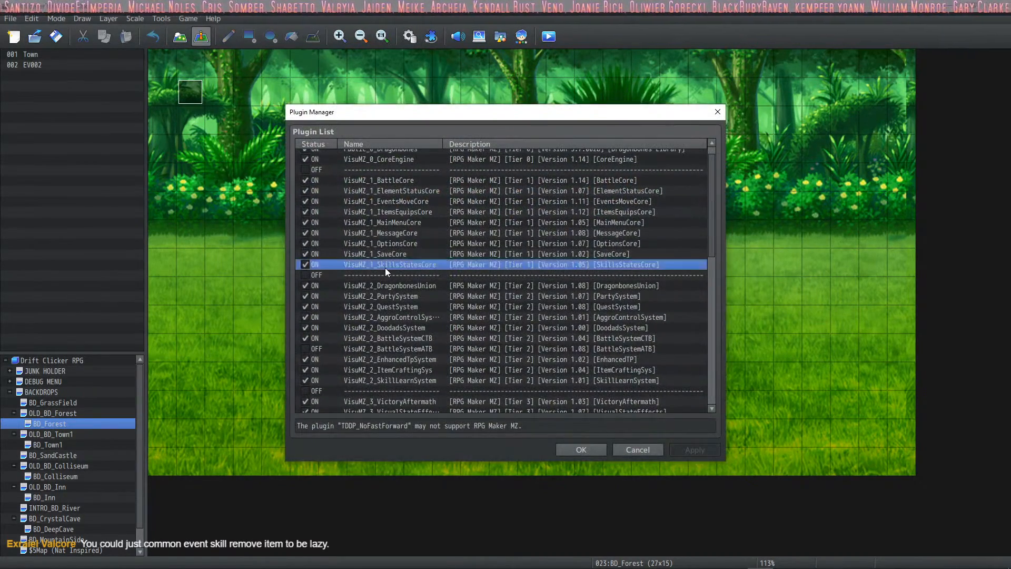
{"action": "double_click", "coordinate": [385, 267]}
{"action": "double_click", "coordinate": [602, 207]}
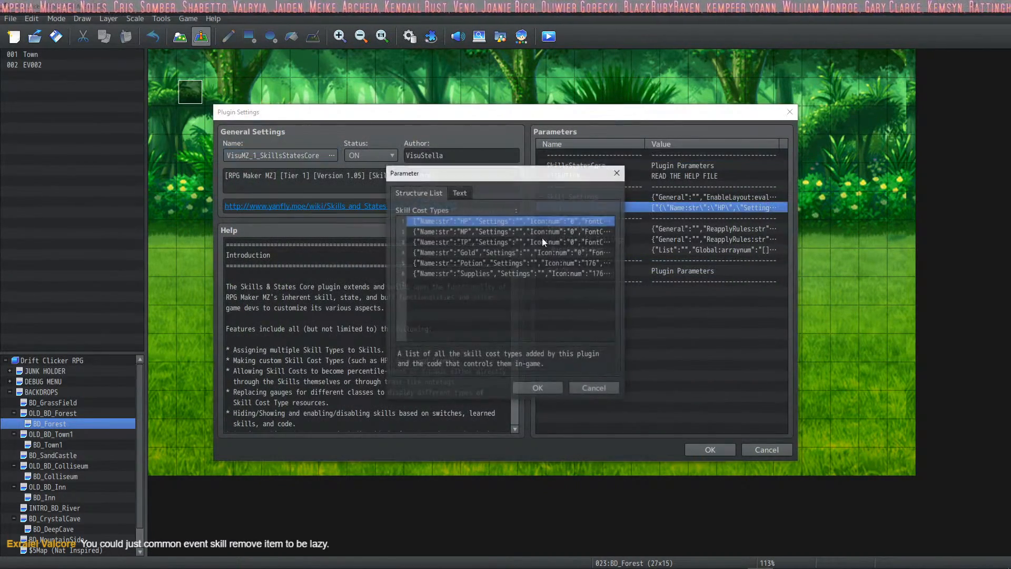
{"action": "left_click", "coordinate": [496, 262]}
{"action": "left_click", "coordinate": [492, 272]}
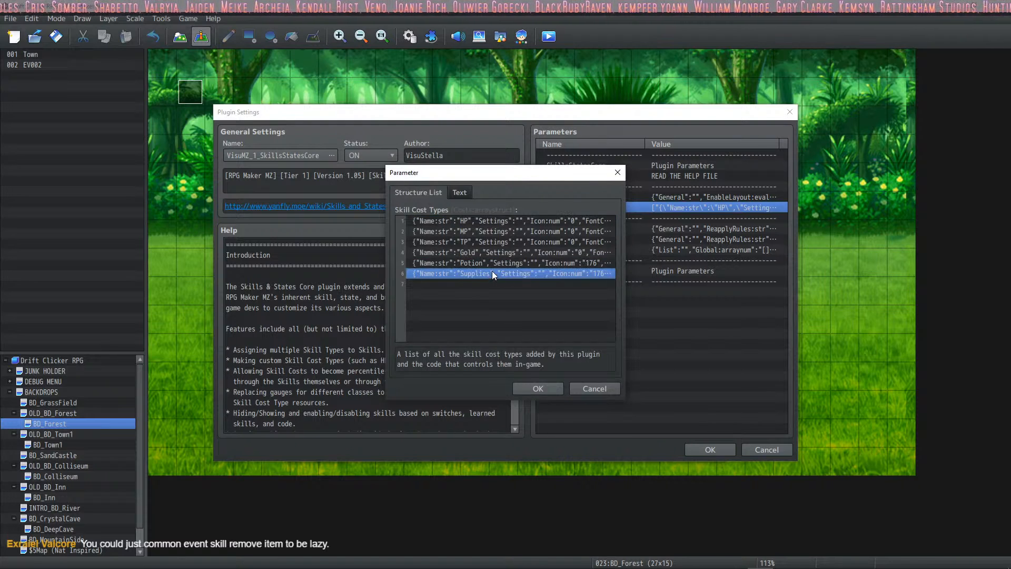
{"action": "double_click", "coordinate": [492, 273]}
{"action": "double_click", "coordinate": [457, 241]}
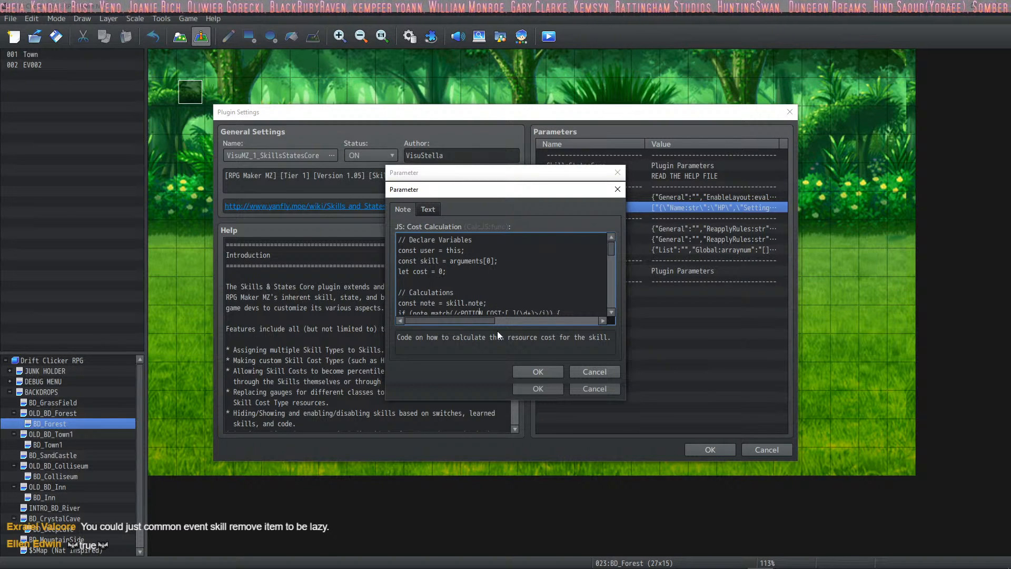
{"action": "scroll", "coordinate": [500, 273], "scroll_direction": "down", "scroll_amount": 4}
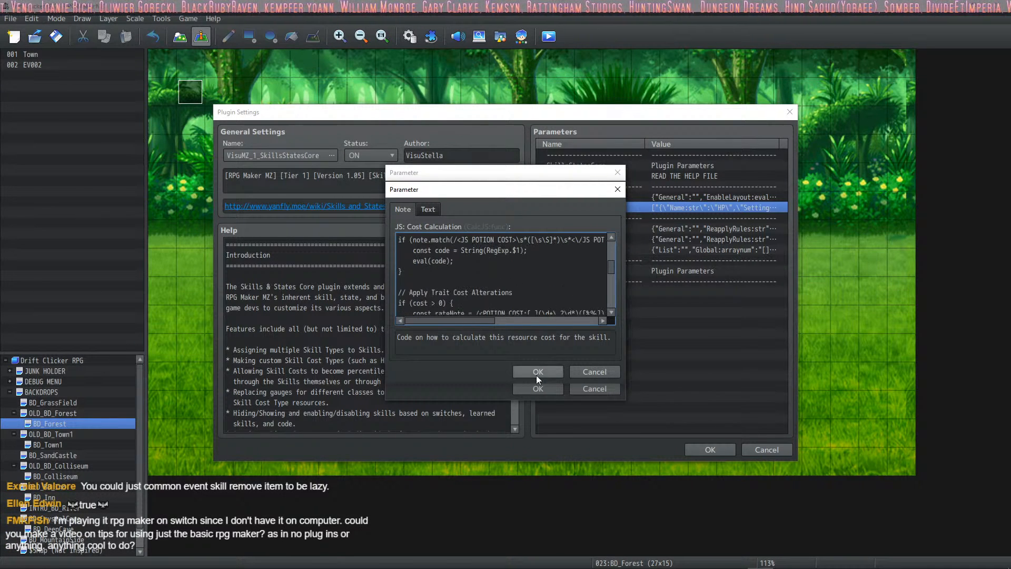
Confirm the JS: Cost Calculation code and set the item reference to $dataItems[16] in JS: Can Pay Cost? and JS: Paying Cost
{"action": "left_click", "coordinate": [536, 375]}
{"action": "double_click", "coordinate": [450, 253]}
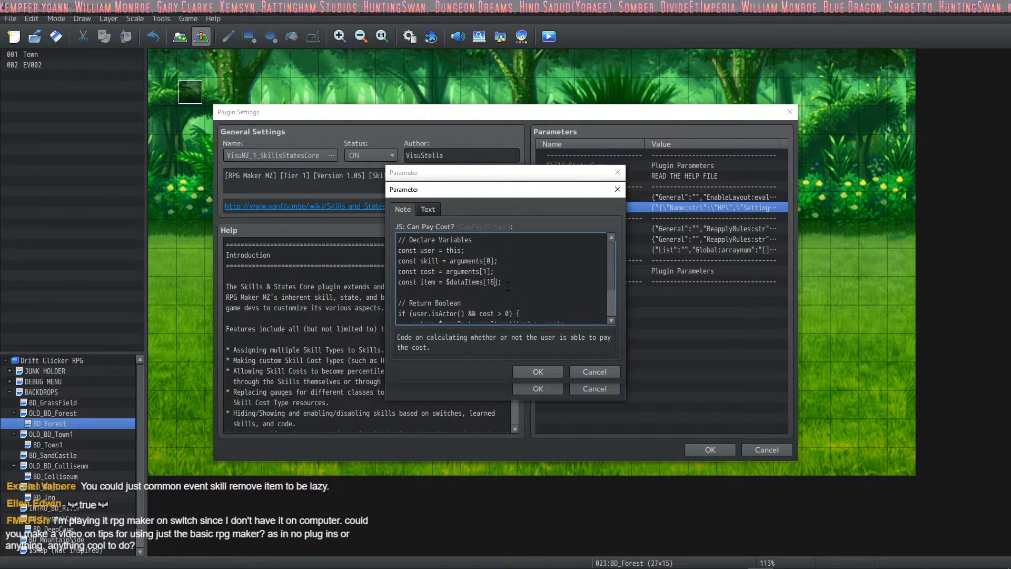
{"action": "left_click", "coordinate": [537, 372]}
{"action": "double_click", "coordinate": [477, 264]}
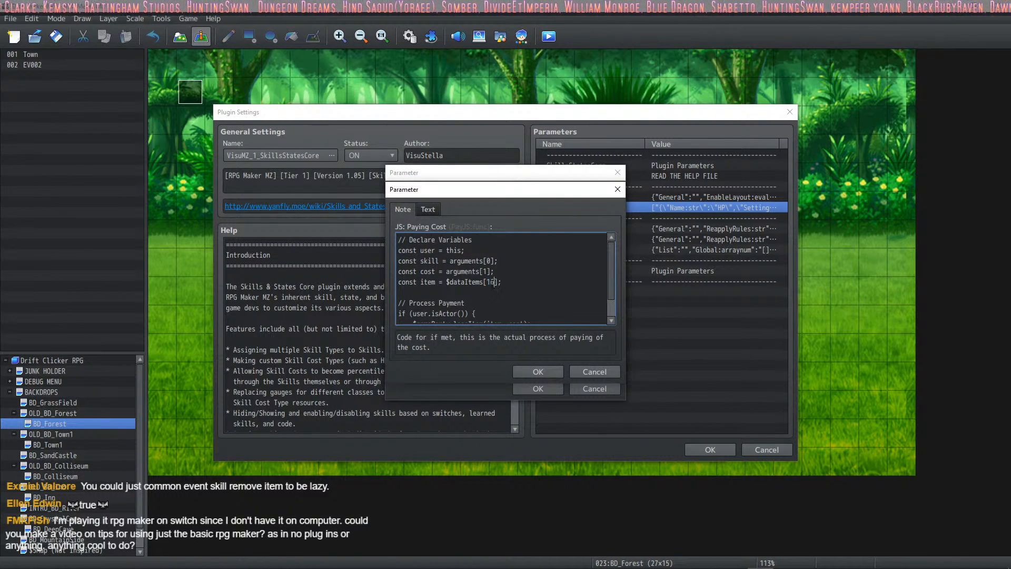
{"action": "left_click", "coordinate": [537, 371]}
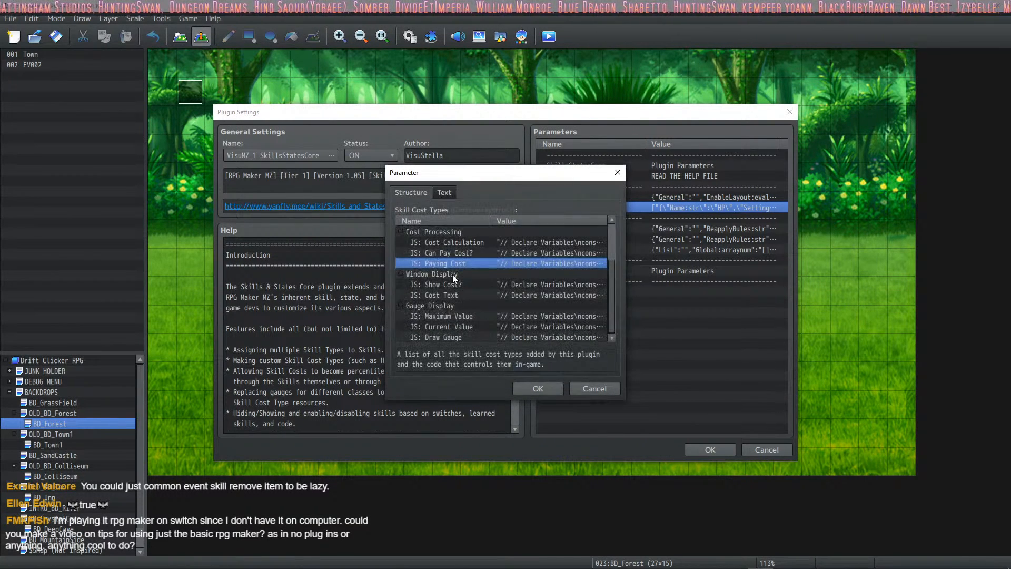
Check the JS: Show Cost? code and set the item reference to $dataItems[16] in JS: Cost Text
{"action": "double_click", "coordinate": [474, 276]}
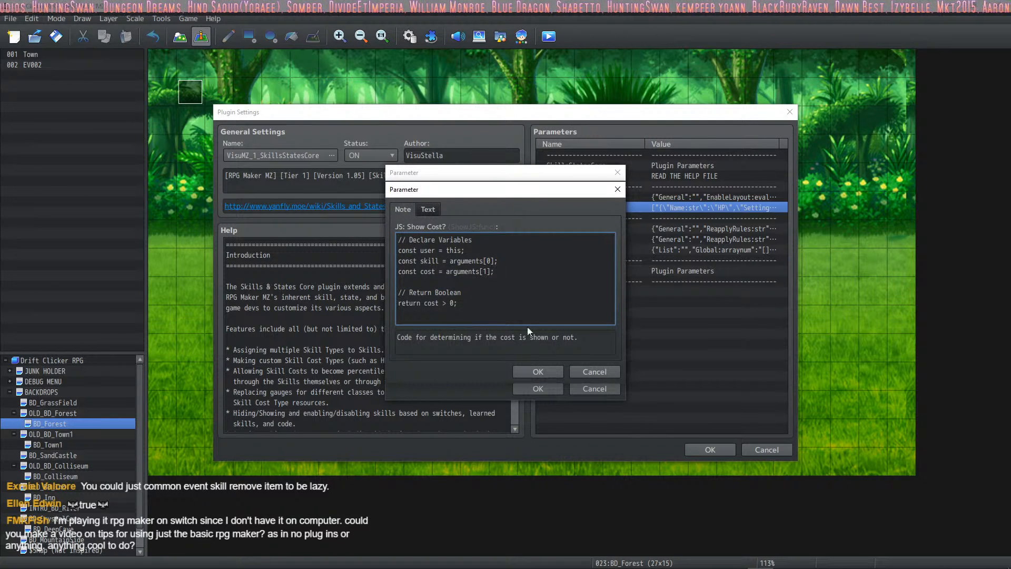
{"action": "left_click", "coordinate": [538, 371]}
{"action": "double_click", "coordinate": [447, 297]}
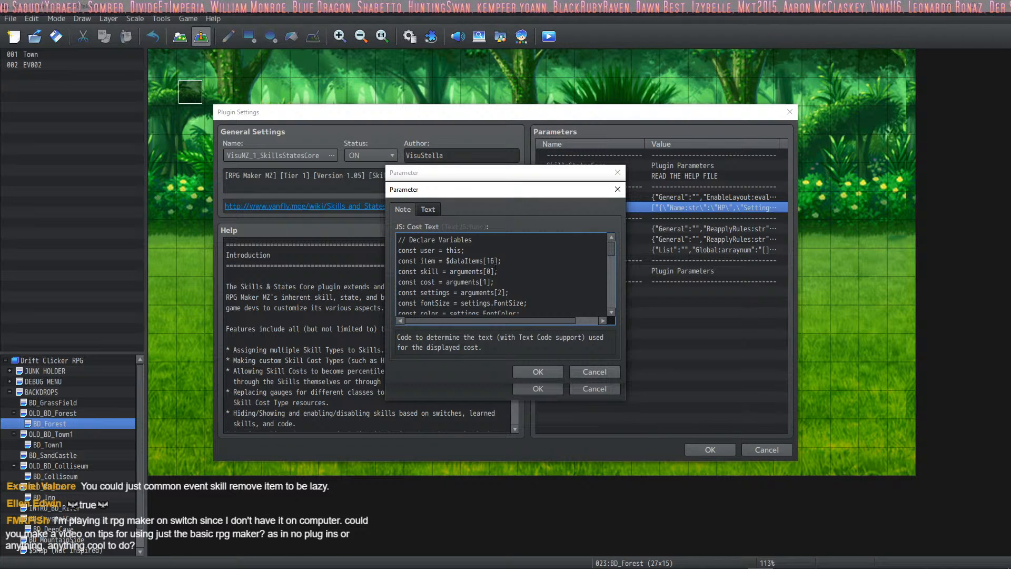
{"action": "scroll", "coordinate": [501, 265], "scroll_direction": "down", "scroll_amount": 5}
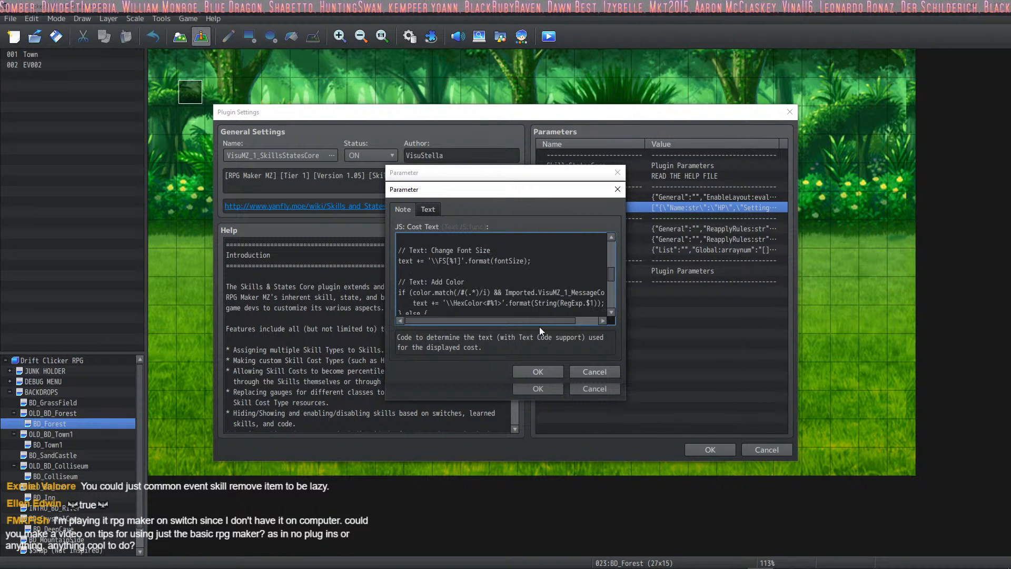
{"action": "left_click", "coordinate": [538, 371]}
Set the item reference to $dataItems[16] in the gauge's JS: Maximum Value and JS: Current Value code
{"action": "double_click", "coordinate": [442, 319]}
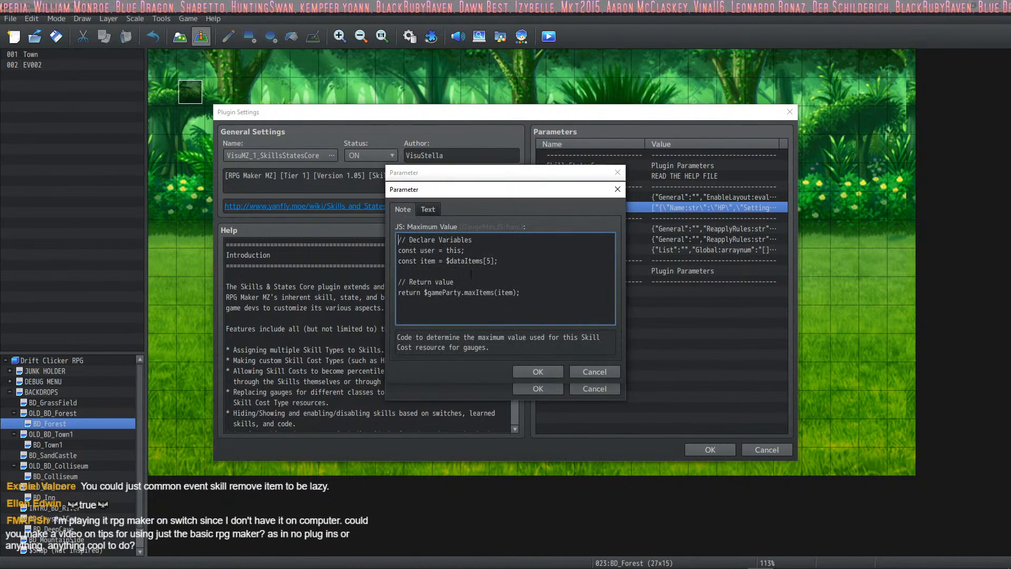
{"action": "double_click", "coordinate": [488, 261]}
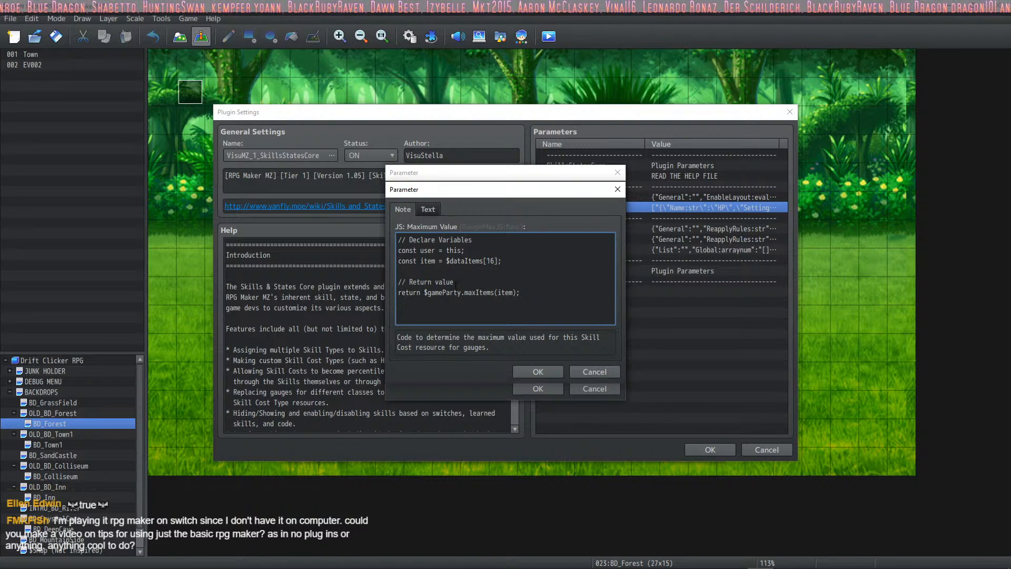
{"action": "left_click", "coordinate": [538, 371]}
{"action": "double_click", "coordinate": [492, 307]}
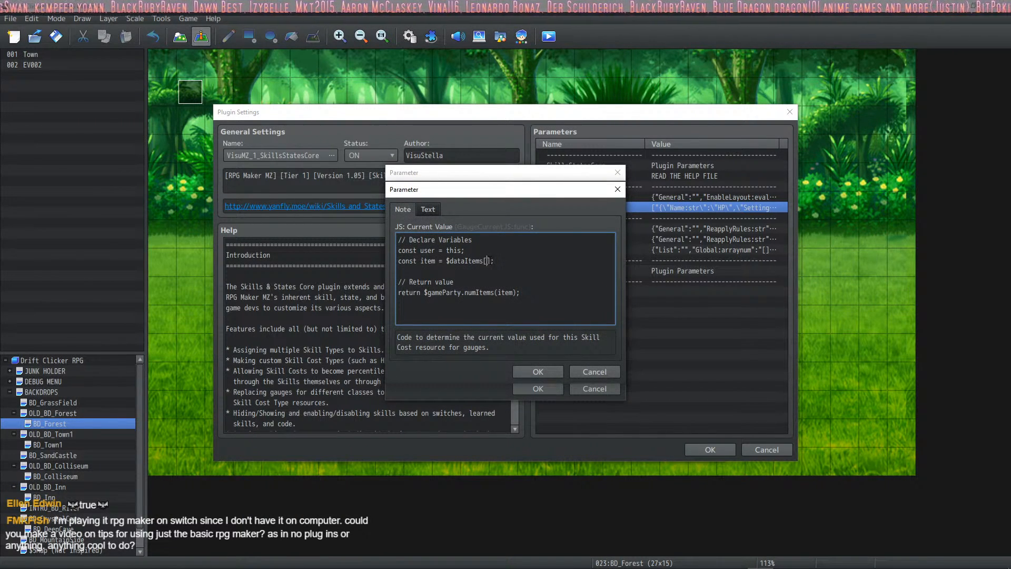
{"action": "type", "text": "16"}
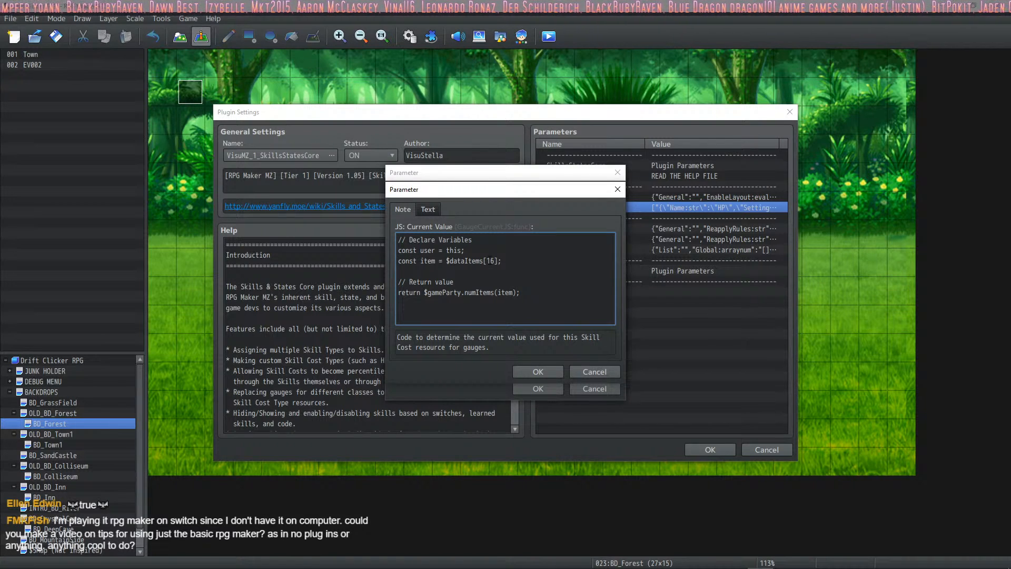
{"action": "left_click", "coordinate": [545, 370]}
Set the item reference to $dataItems[16] in JS: Draw Gauge, and confirm the plugin settings through to closing the Plugin Manager
{"action": "double_click", "coordinate": [477, 335]}
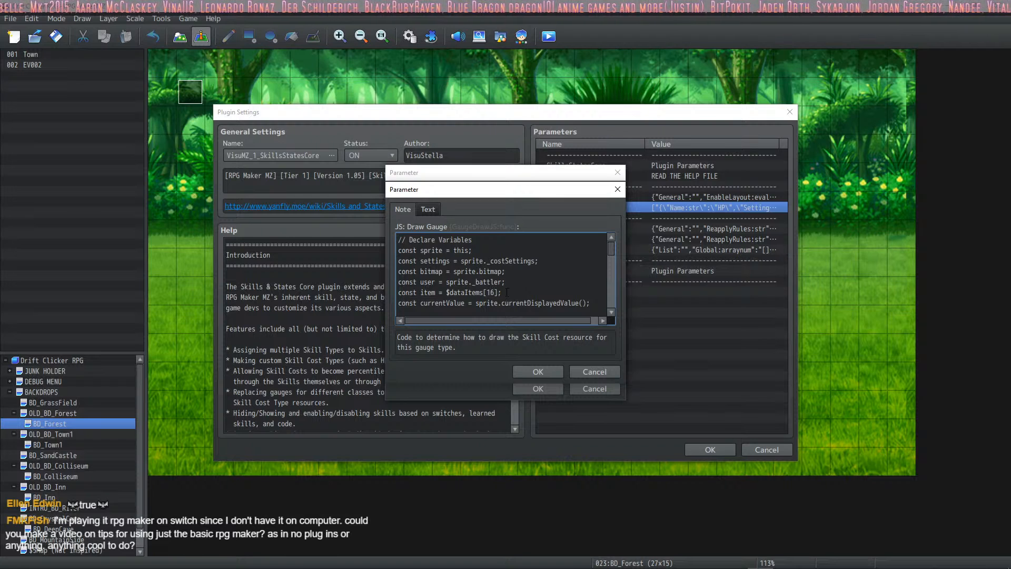
{"action": "scroll", "coordinate": [509, 292], "scroll_direction": "down", "scroll_amount": 7}
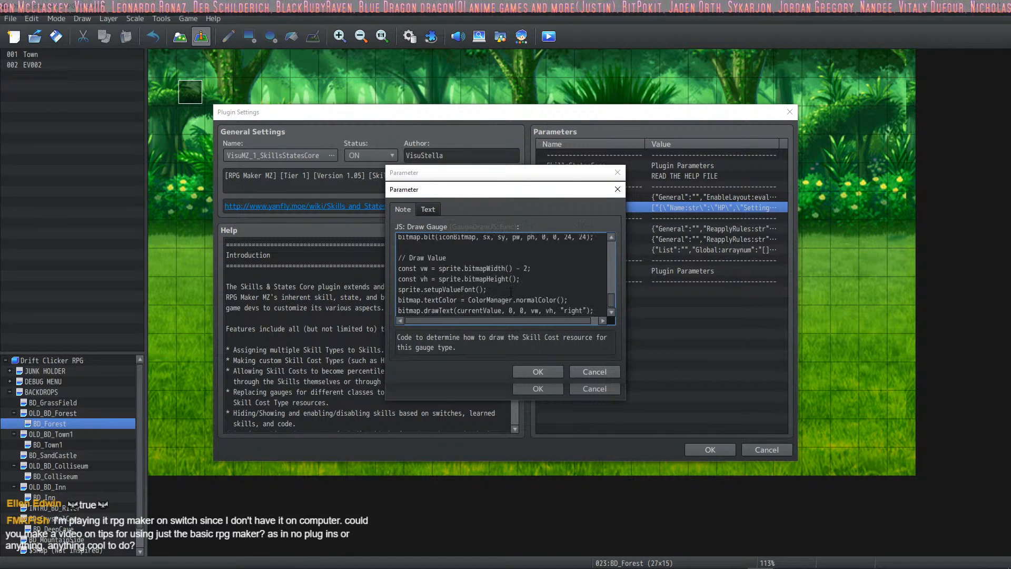
{"action": "left_click", "coordinate": [537, 371]}
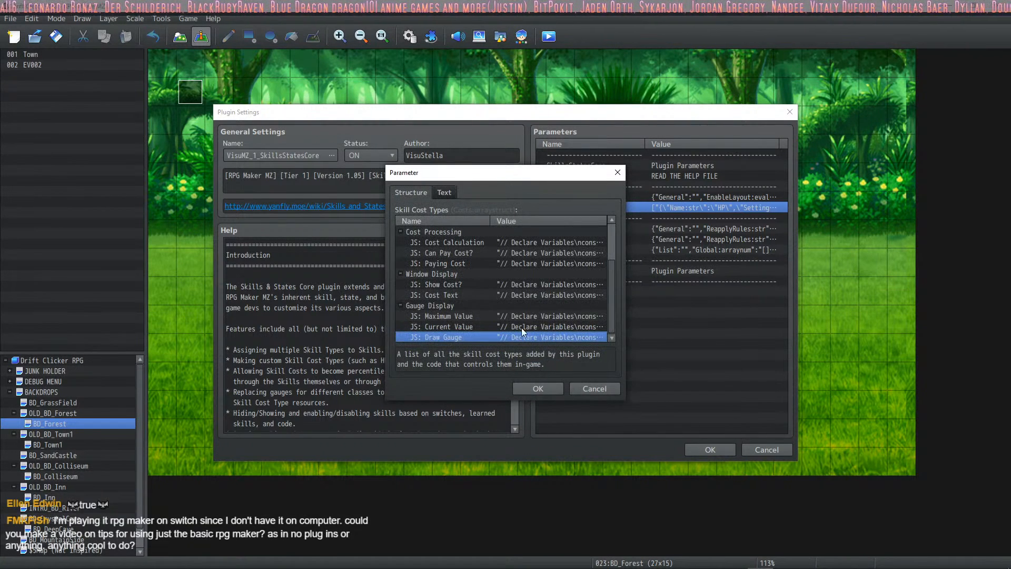
{"action": "left_click", "coordinate": [537, 388]}
{"action": "left_click", "coordinate": [522, 387]}
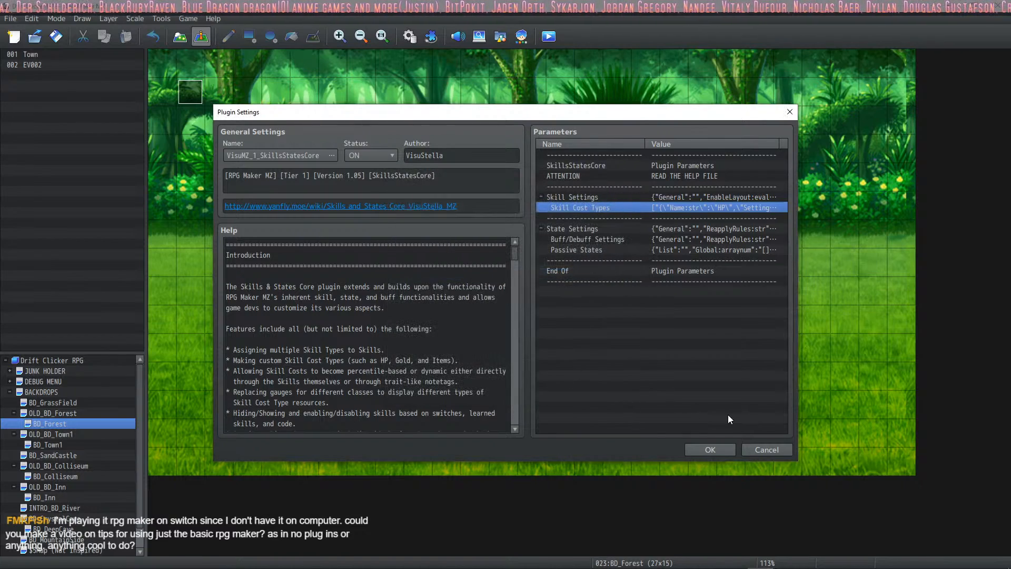
{"action": "left_click", "coordinate": [717, 452]}
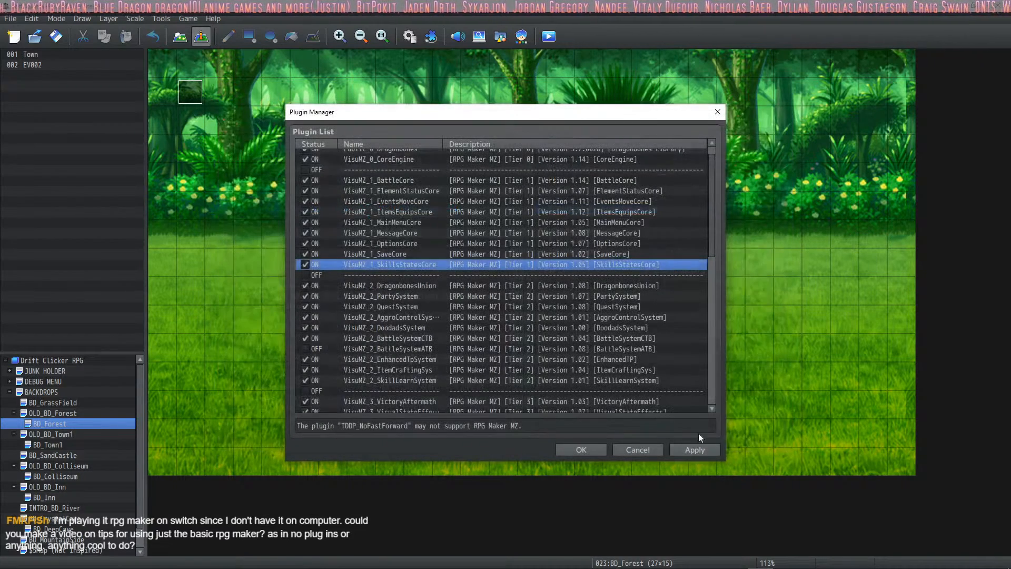
{"action": "left_click", "coordinate": [579, 449]}
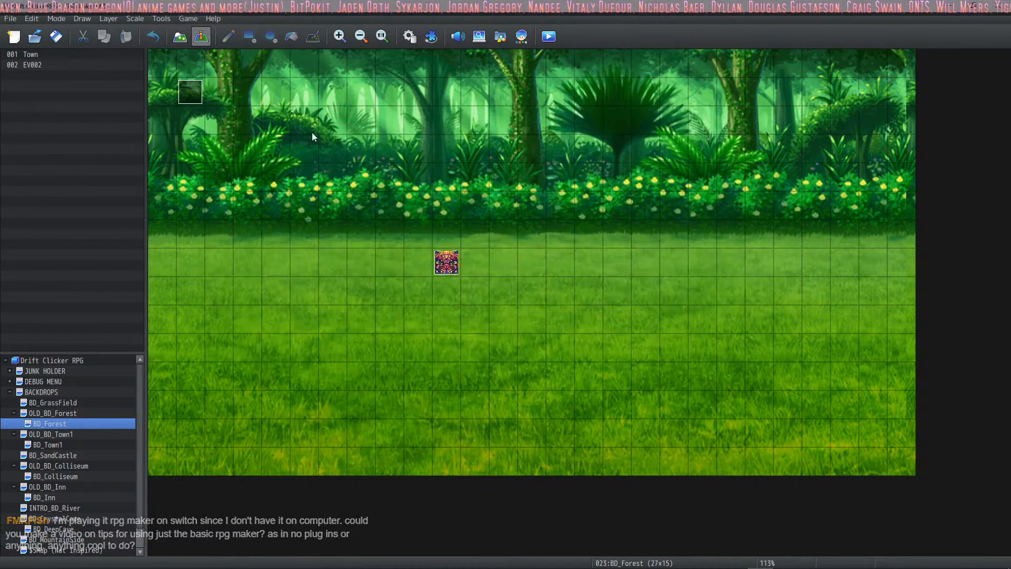
Copy the Healeaf skill into slot 0008 of the database and name the copy Use Supplies
{"action": "left_click", "coordinate": [410, 37]}
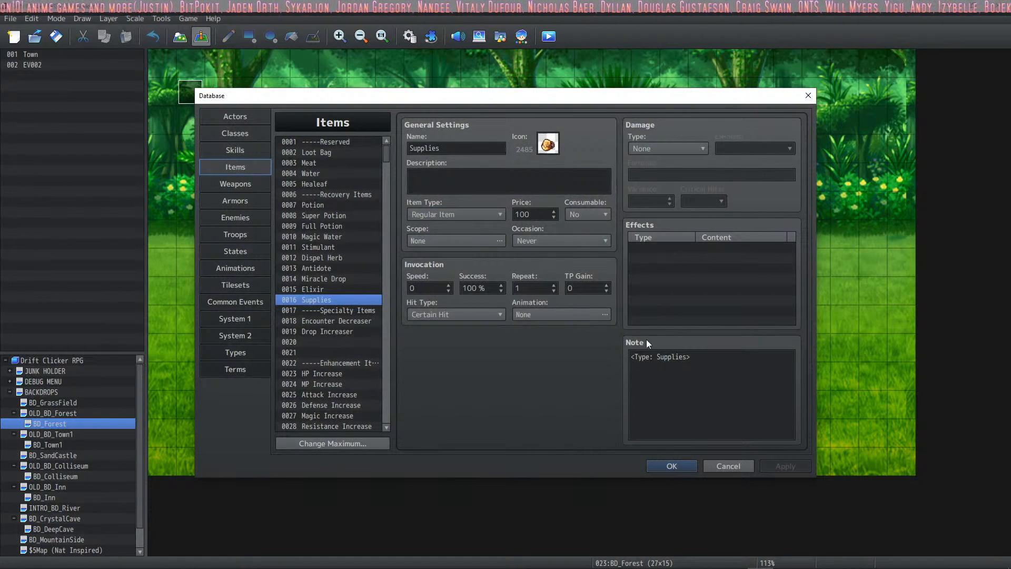
{"action": "left_click", "coordinate": [671, 357]}
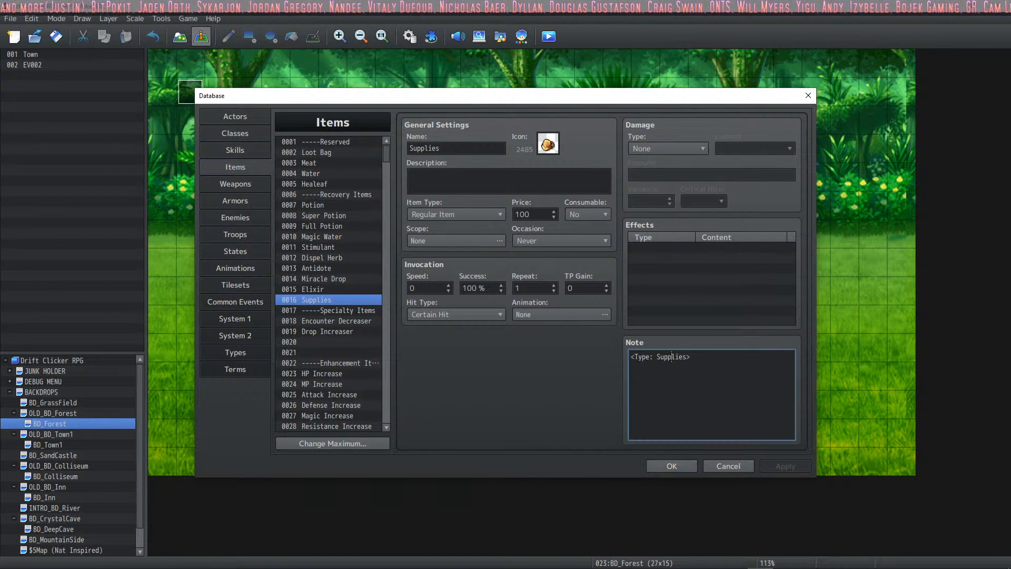
{"action": "left_click", "coordinate": [235, 151]}
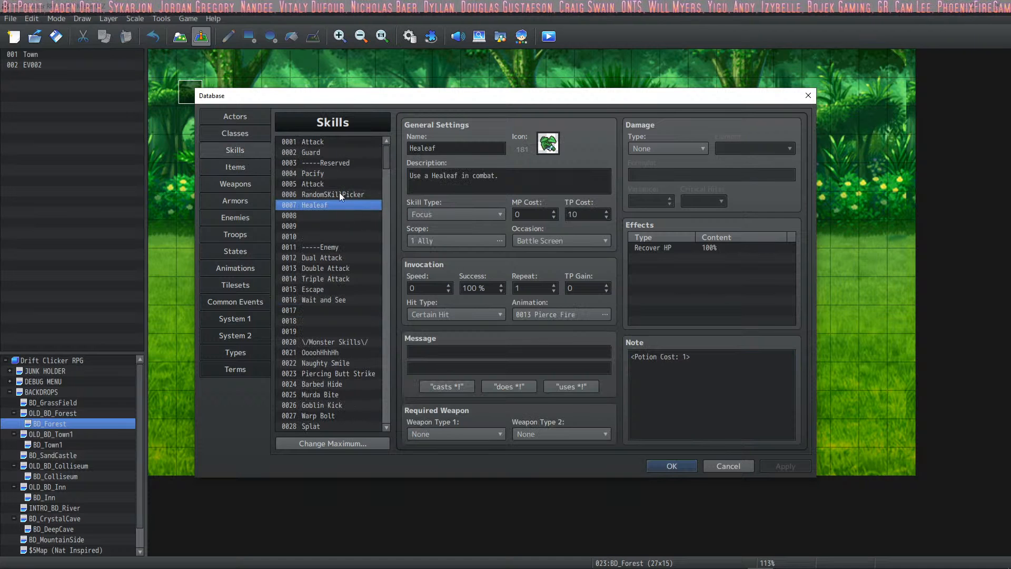
{"action": "key", "text": "ctrl+c"}
{"action": "left_click", "coordinate": [315, 215]}
{"action": "key", "text": "ctrl+v"}
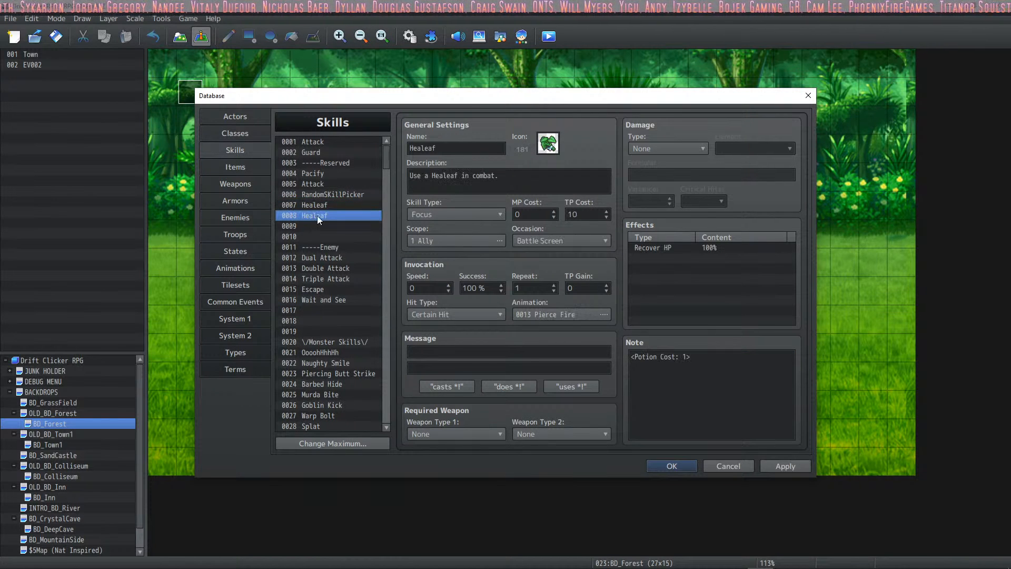
{"action": "double_click", "coordinate": [452, 149]}
{"action": "type", "text": "Use"}
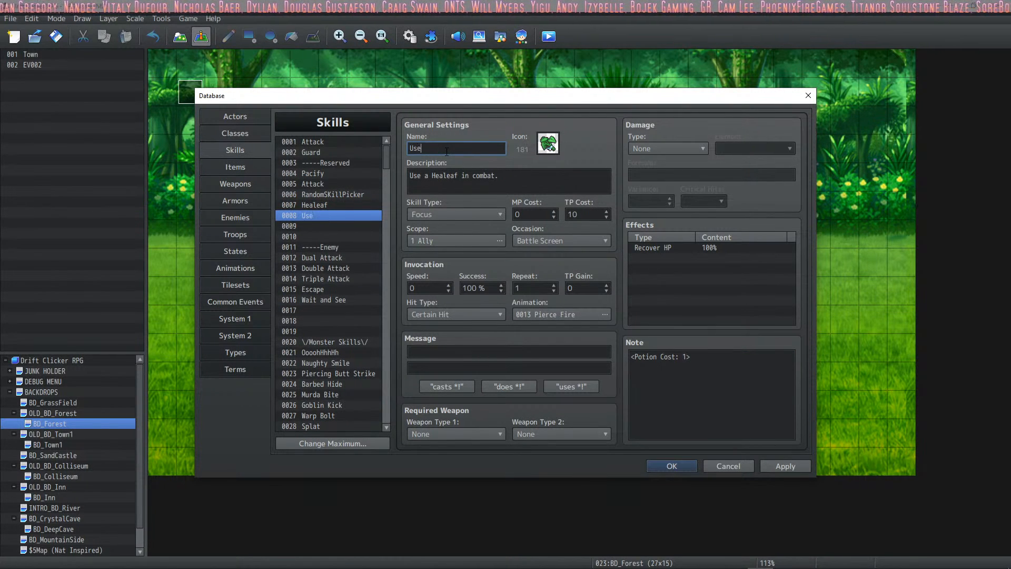
{"action": "type", "text": " Supplies"}
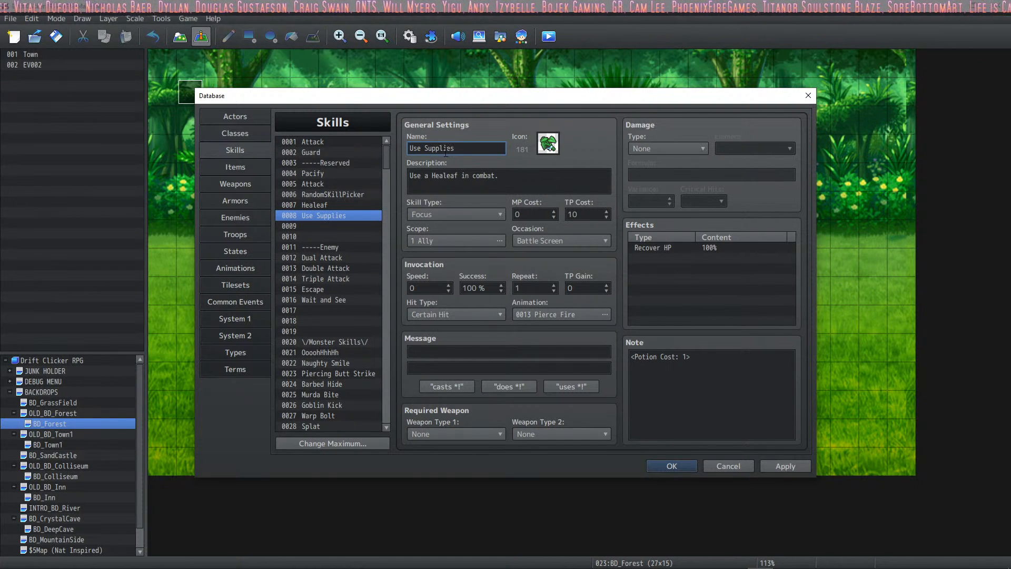
Set the Use Supplies skill's description to "Use a Supplies in combat."
{"action": "double_click", "coordinate": [453, 174]}
{"action": "type", "text": "Si"}
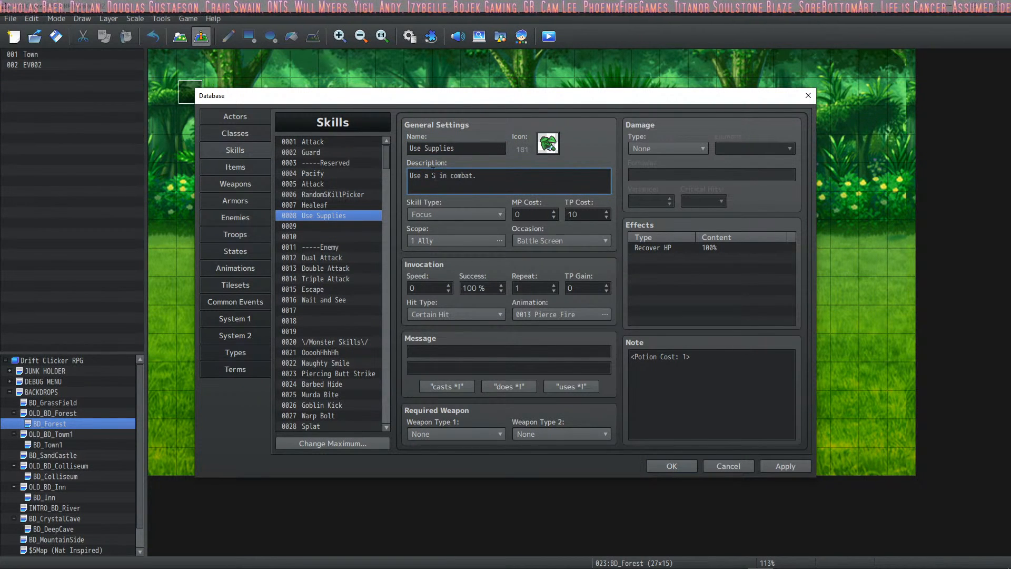
{"action": "type", "text": "plies"}
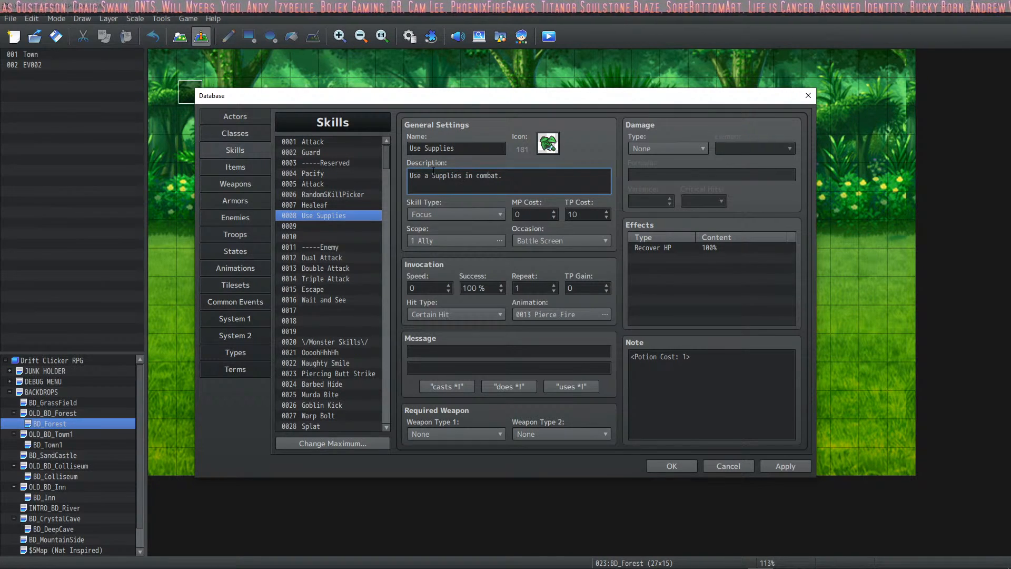
Give the Use Supplies skill icon 887, the blue orb with a gold rim
{"action": "double_click", "coordinate": [547, 142]}
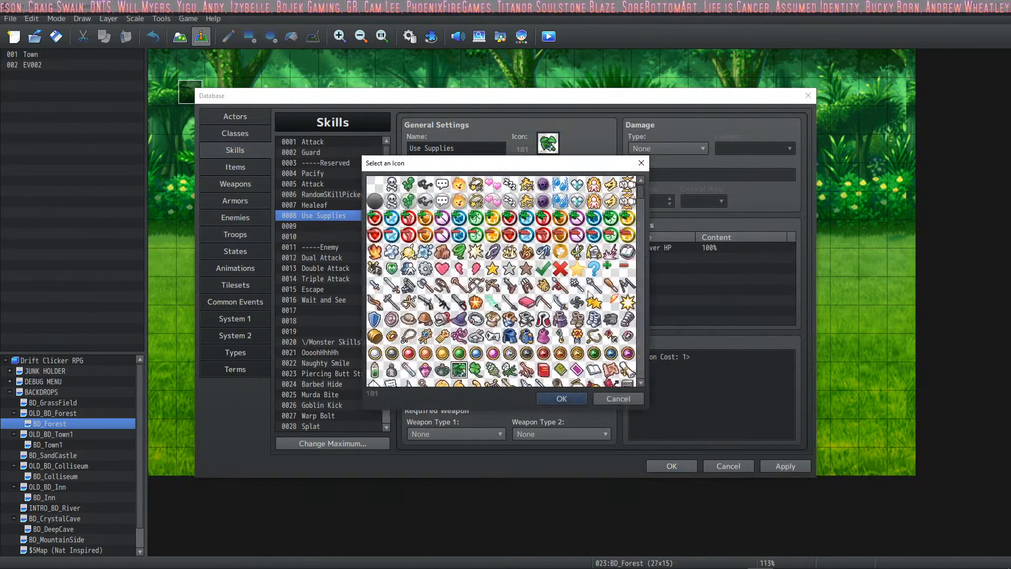
{"action": "scroll", "coordinate": [630, 243], "scroll_direction": "down", "scroll_amount": 15}
{"action": "left_click", "coordinate": [526, 284]}
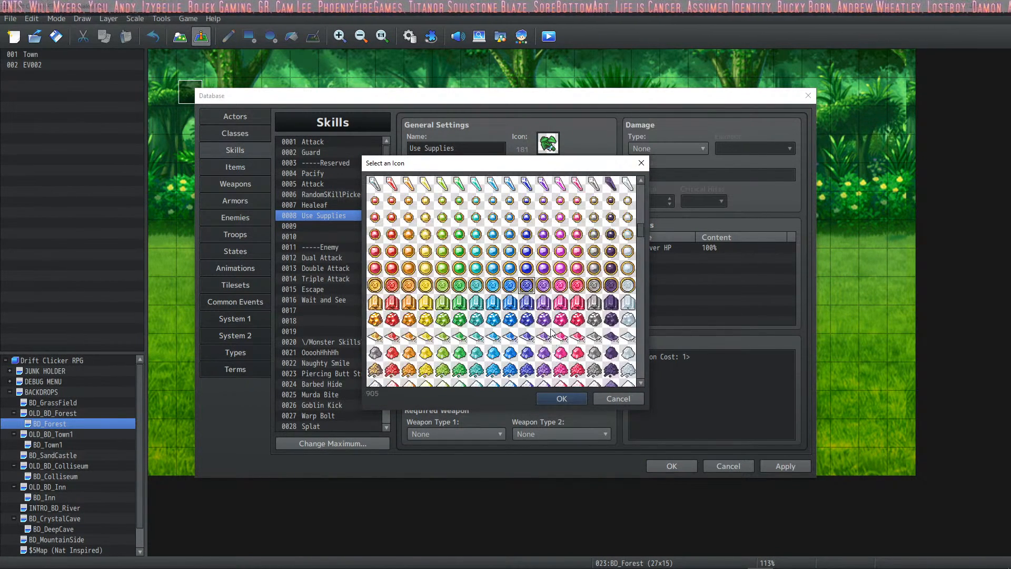
{"action": "scroll", "coordinate": [533, 338], "scroll_direction": "down", "scroll_amount": 1}
{"action": "double_click", "coordinate": [494, 206]}
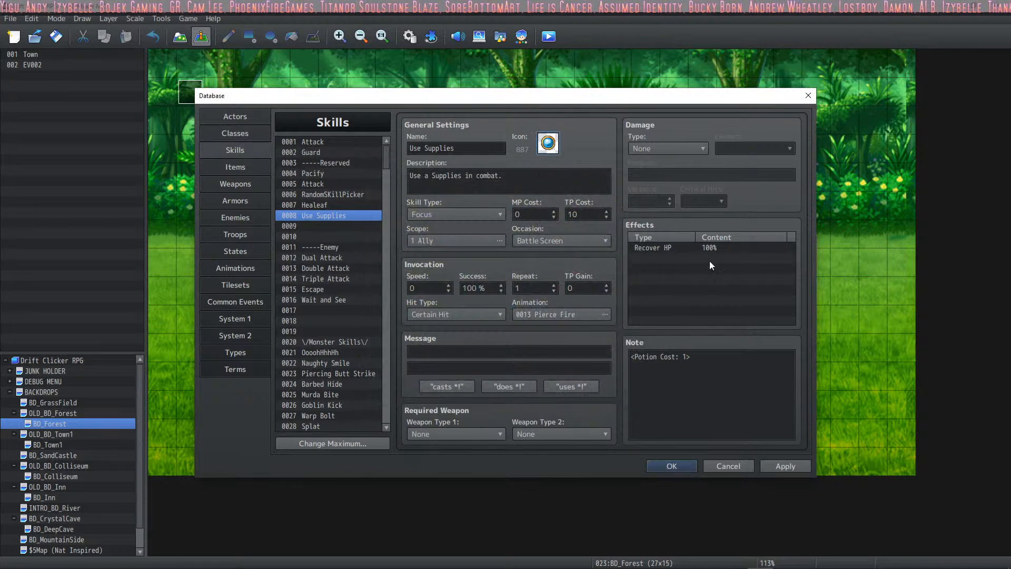
Change the Use Supplies skill's notetag to <Supplies Cost: 1>, apply it and close the database
{"action": "left_click", "coordinate": [682, 248]}
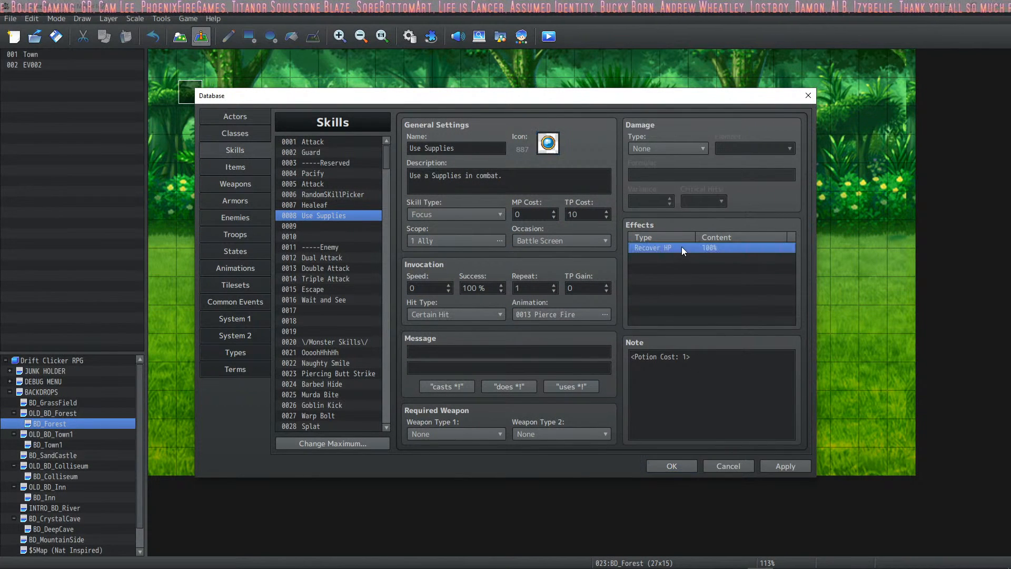
{"action": "left_click", "coordinate": [657, 357]}
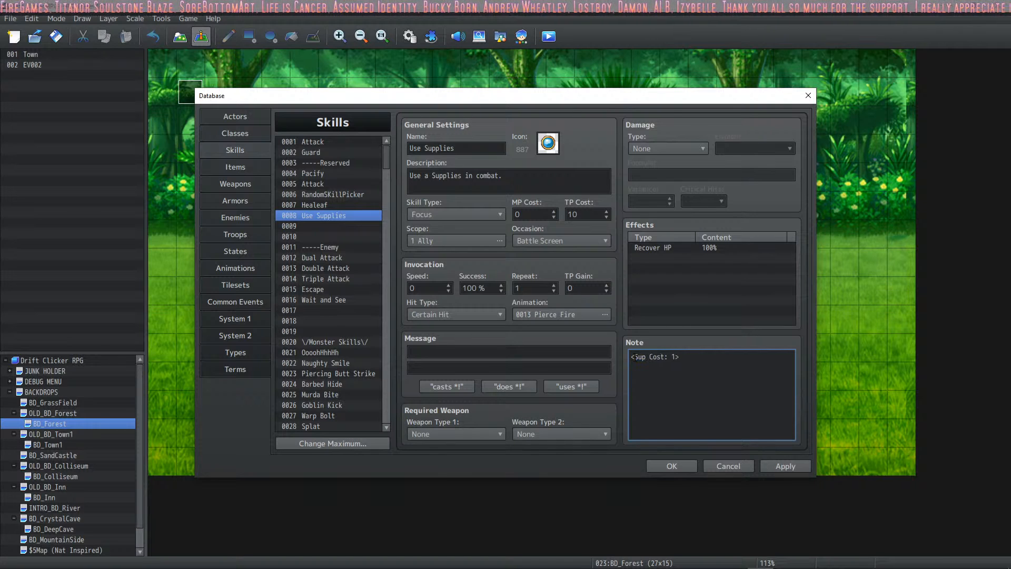
{"action": "left_click", "coordinate": [773, 472]}
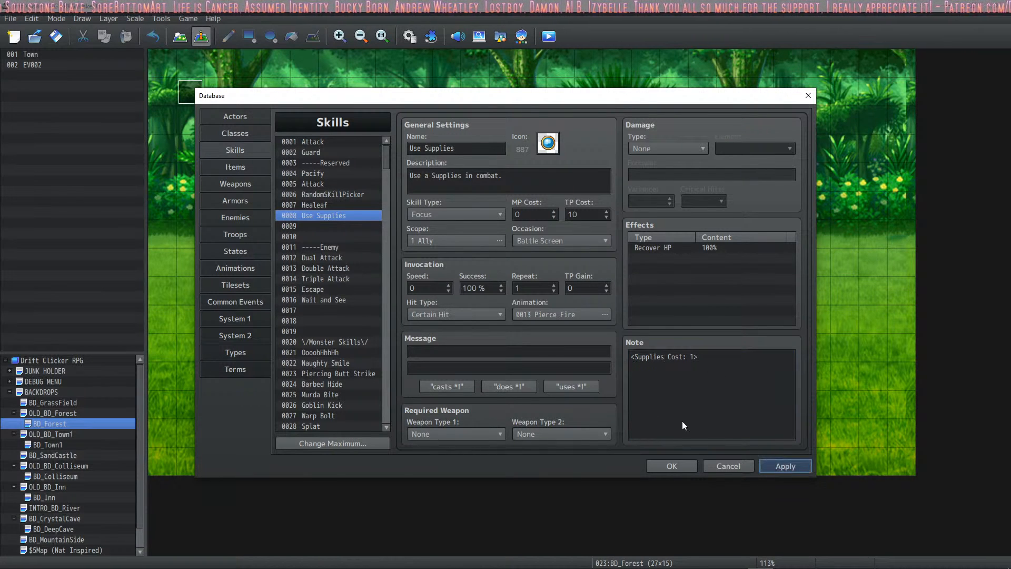
{"action": "left_click", "coordinate": [664, 464]}
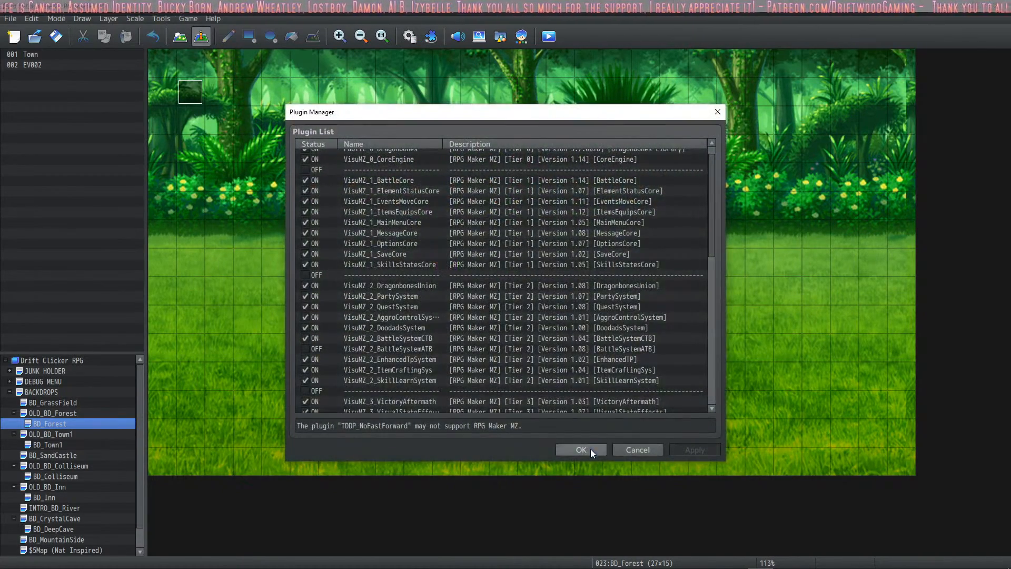
In the INITIALIZE NEW GAME common event, duplicate the Change Items command that adds one Healeaf
{"action": "left_click", "coordinate": [581, 449]}
{"action": "left_click", "coordinate": [430, 36]}
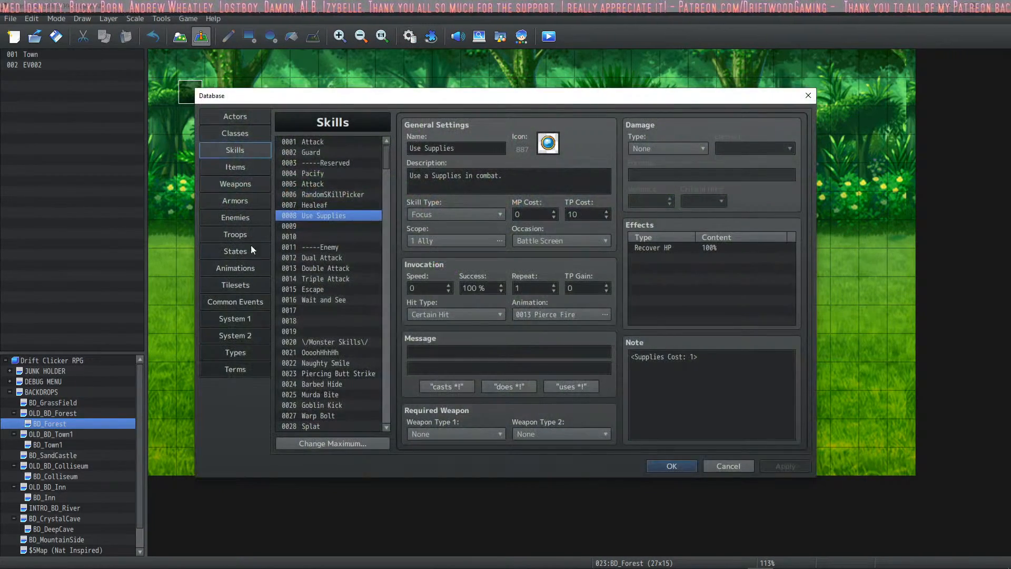
{"action": "left_click", "coordinate": [245, 302]}
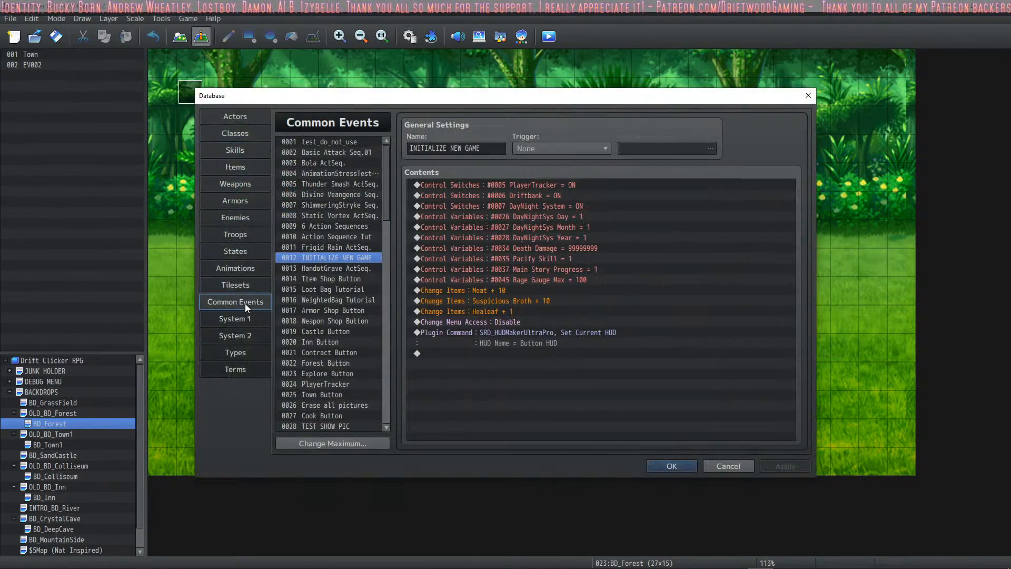
{"action": "left_click", "coordinate": [516, 308]}
{"action": "key", "text": "ctrl+c"}
{"action": "key", "text": "ctrl+v"}
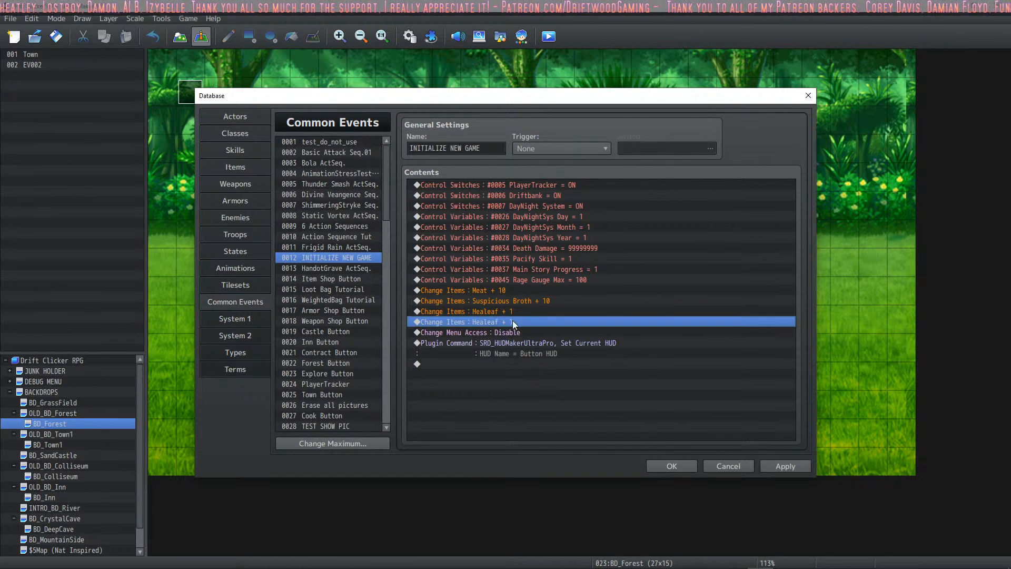
Change the duplicated Change Items command to give item 0016 Supplies and apply the database changes
{"action": "double_click", "coordinate": [511, 322]}
{"action": "left_click", "coordinate": [722, 467]}
{"action": "key", "text": "space"}
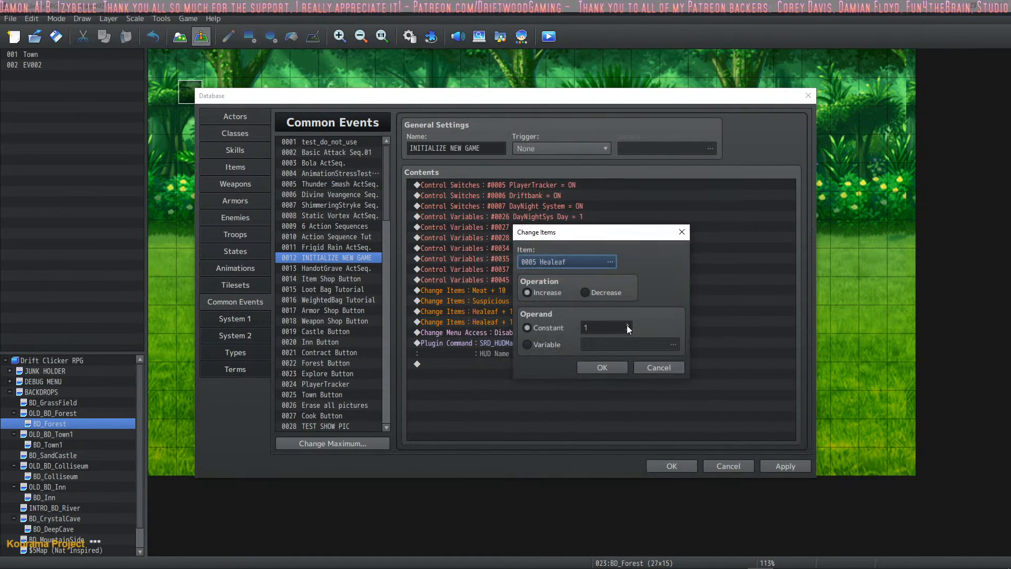
{"action": "left_click", "coordinate": [609, 262]}
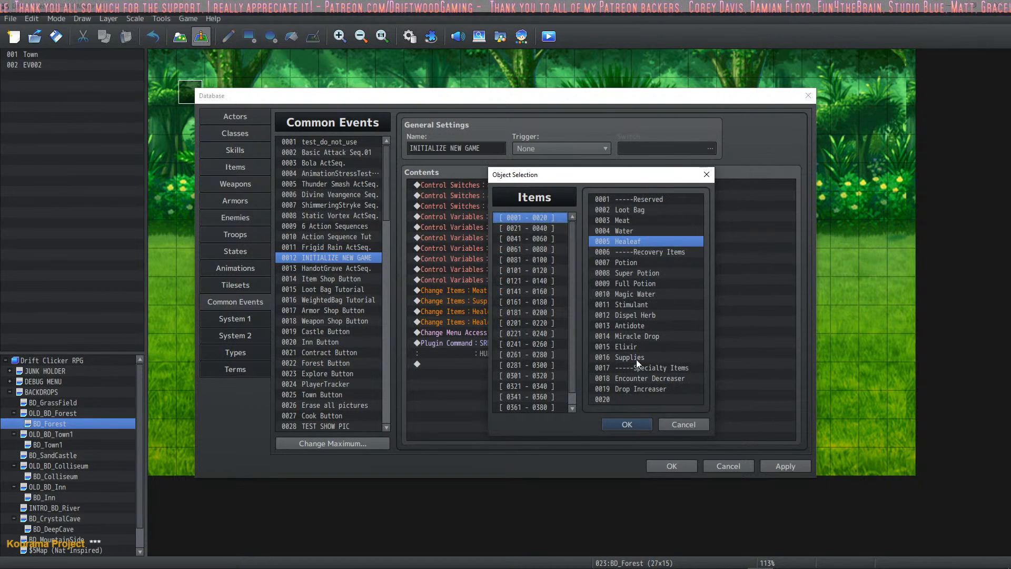
{"action": "left_click", "coordinate": [636, 357]}
{"action": "left_click", "coordinate": [626, 424]}
{"action": "left_click", "coordinate": [601, 367]}
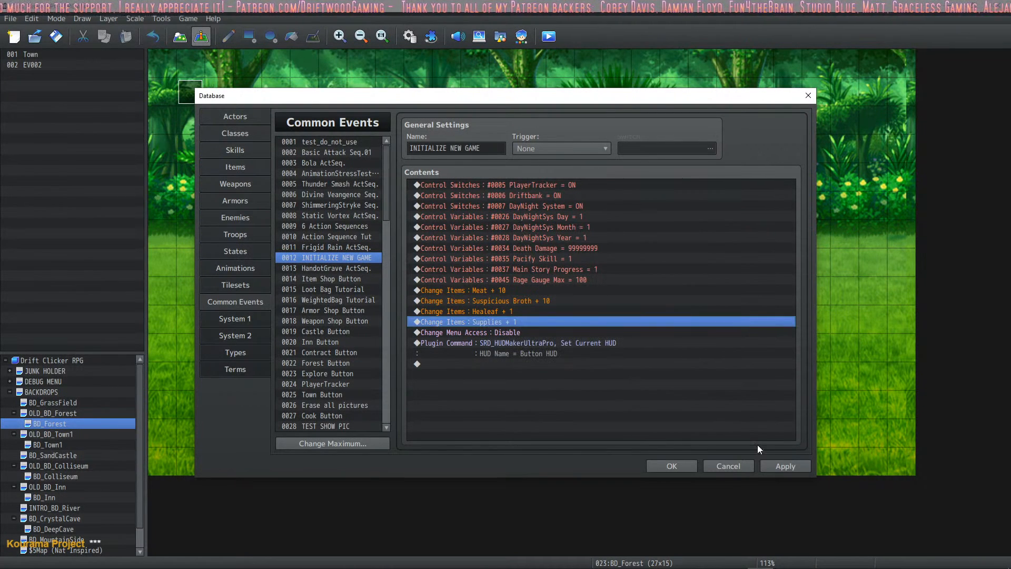
{"action": "left_click", "coordinate": [784, 466]}
Duplicate the Add Skill trait of actor 0007, set the copy to Use Supplies and close the database
{"action": "left_click", "coordinate": [236, 121]}
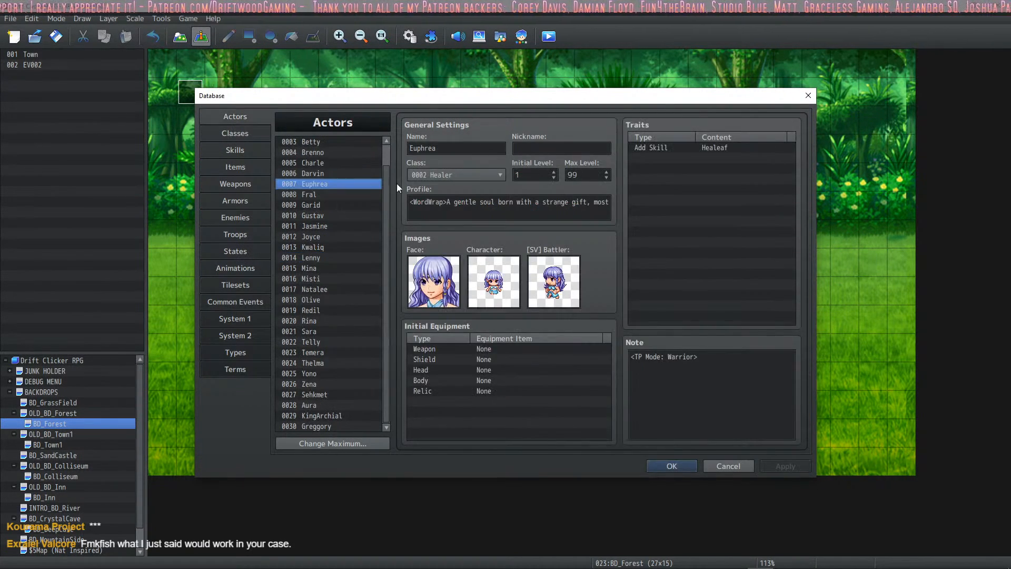
{"action": "left_click", "coordinate": [679, 146]}
{"action": "key", "text": "ctrl+c"}
{"action": "key", "text": "ctrl+v"}
{"action": "left_click", "coordinate": [668, 157]}
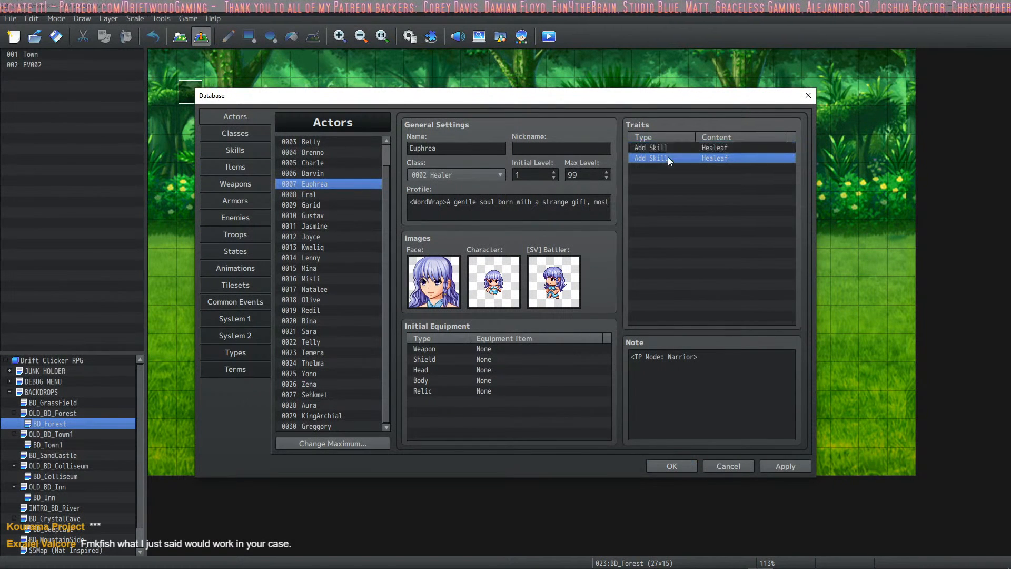
{"action": "double_click", "coordinate": [667, 156]}
{"action": "scroll", "coordinate": [753, 200], "scroll_direction": "down", "scroll_amount": 1}
{"action": "left_click", "coordinate": [742, 298]}
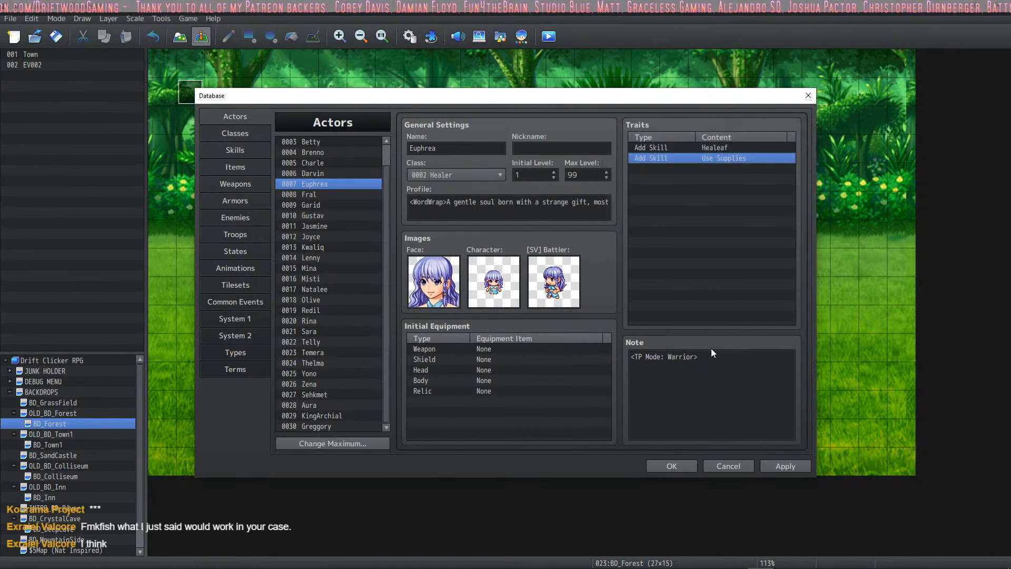
{"action": "left_click", "coordinate": [671, 466]}
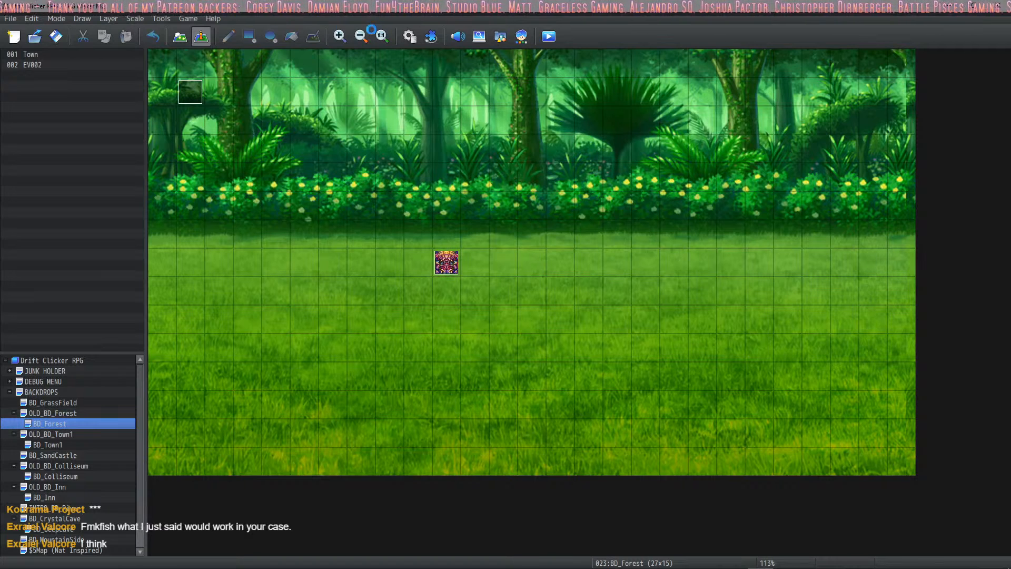
Start a playtest, travel from town to the Forest and explore there to enter a battle
{"action": "left_click", "coordinate": [550, 38]}
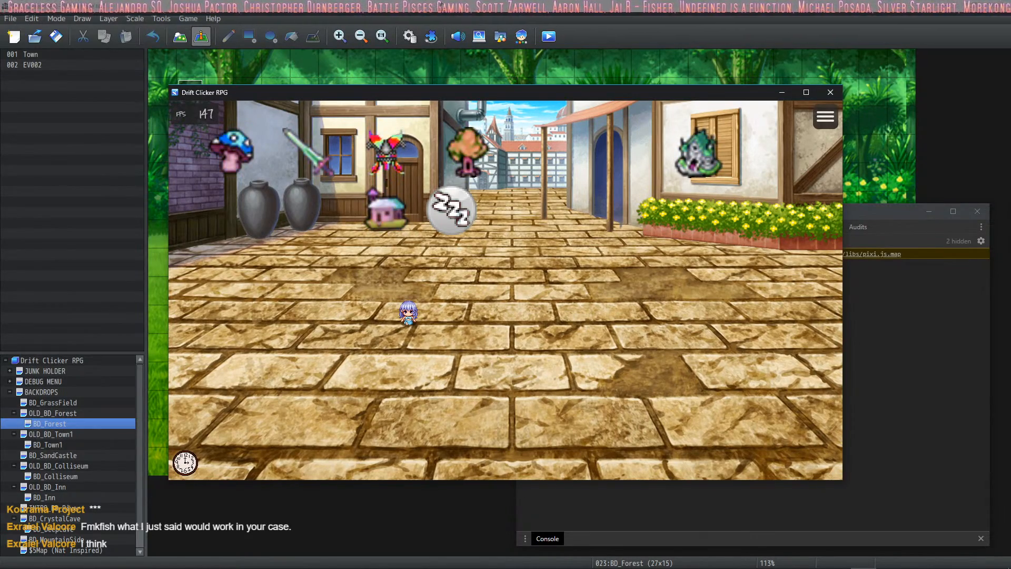
{"action": "left_click", "coordinate": [481, 157]}
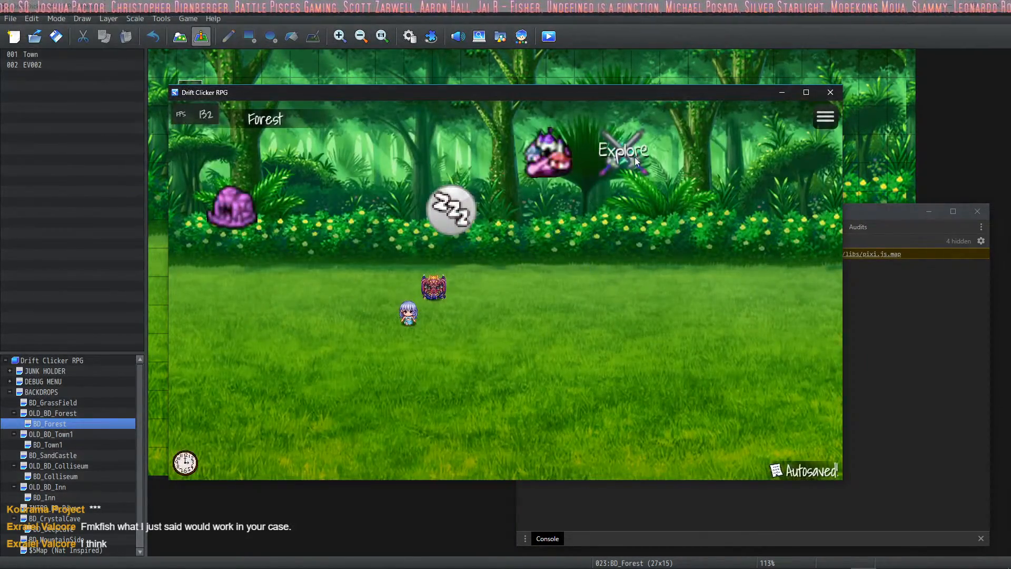
{"action": "left_click", "coordinate": [632, 160]}
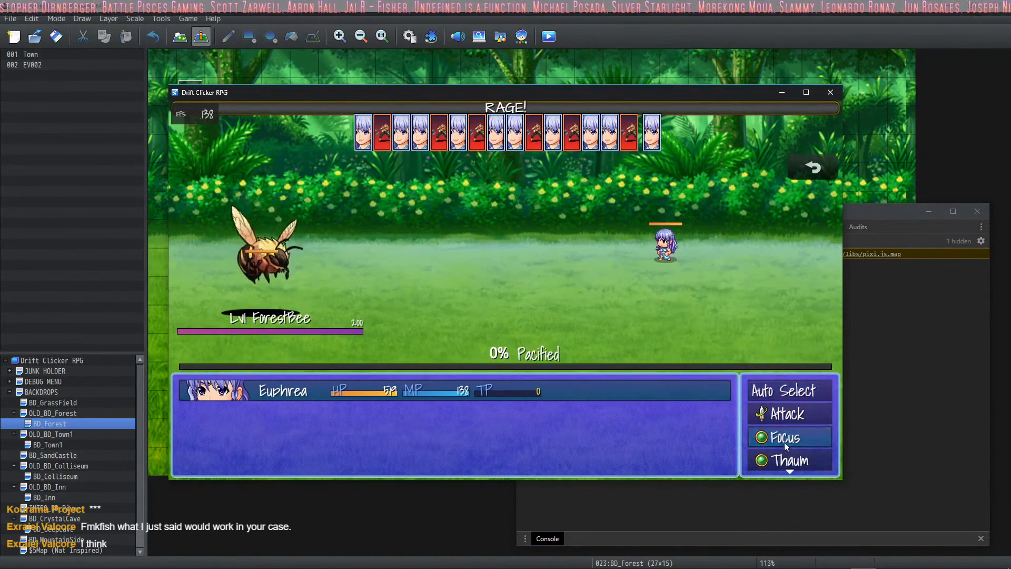
Test the Use Supplies skill from the Focus skills in battle, using Guard to gain TP for it
{"action": "left_click", "coordinate": [786, 441]}
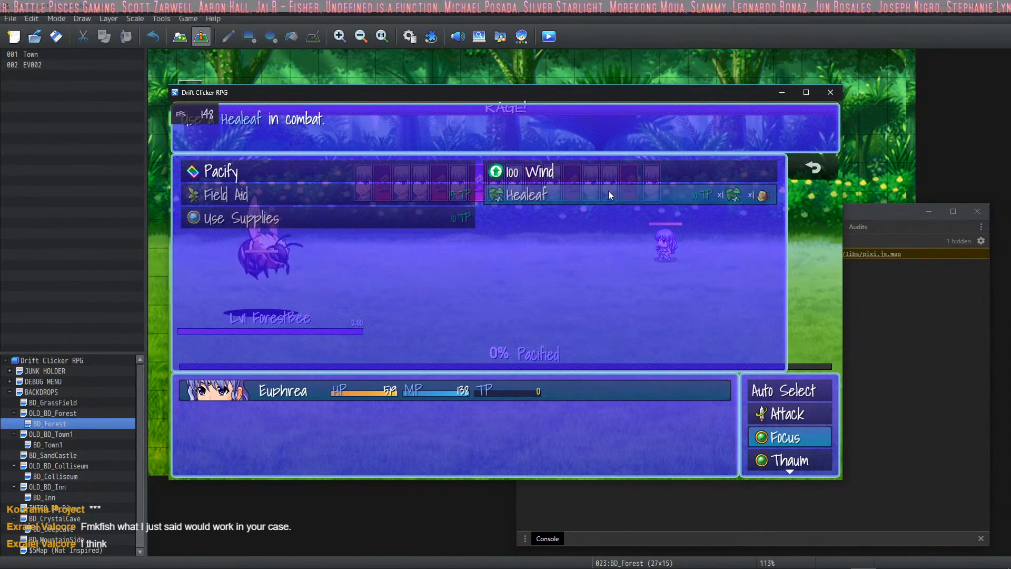
{"action": "left_click", "coordinate": [275, 218]}
{"action": "scroll", "coordinate": [797, 453], "scroll_direction": "down", "scroll_amount": 2}
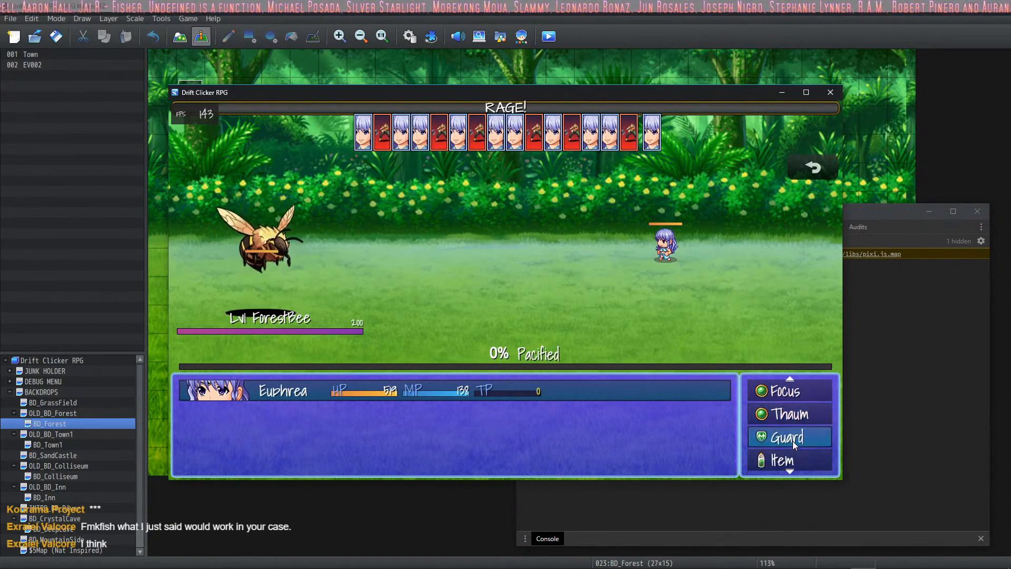
{"action": "left_click", "coordinate": [795, 445]}
{"action": "left_click", "coordinate": [767, 435]}
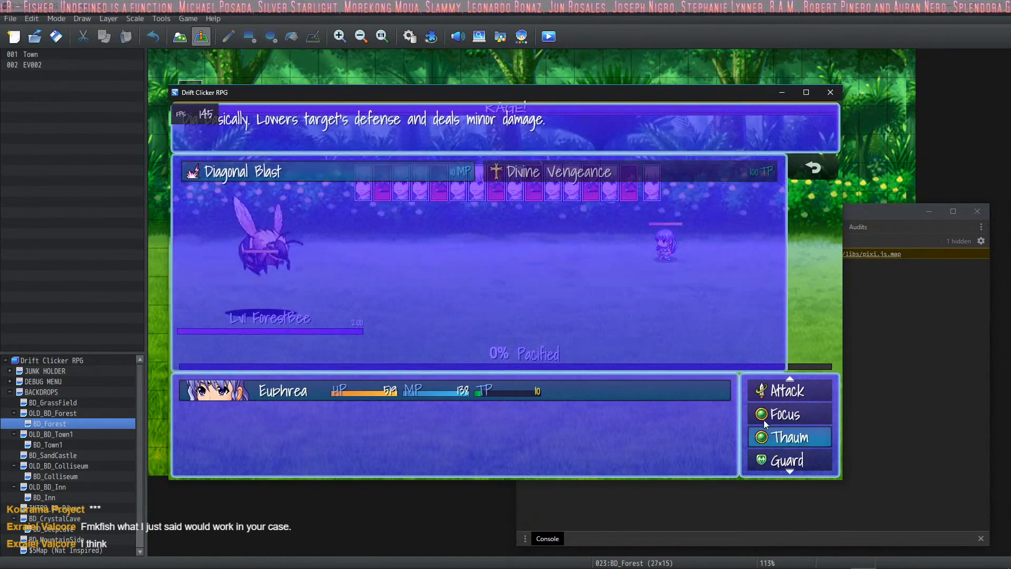
{"action": "left_click", "coordinate": [765, 415]}
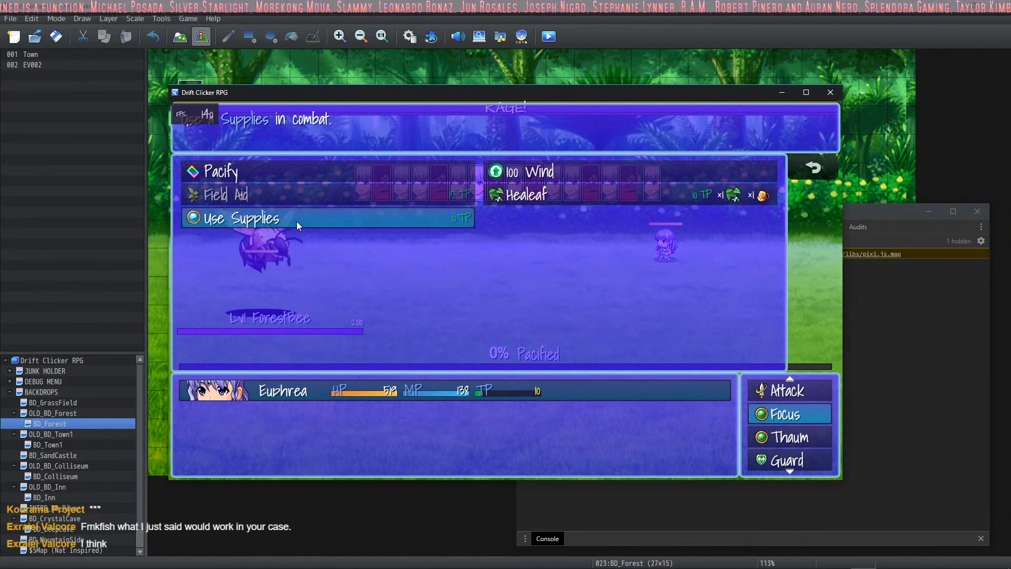
{"action": "left_click", "coordinate": [298, 226]}
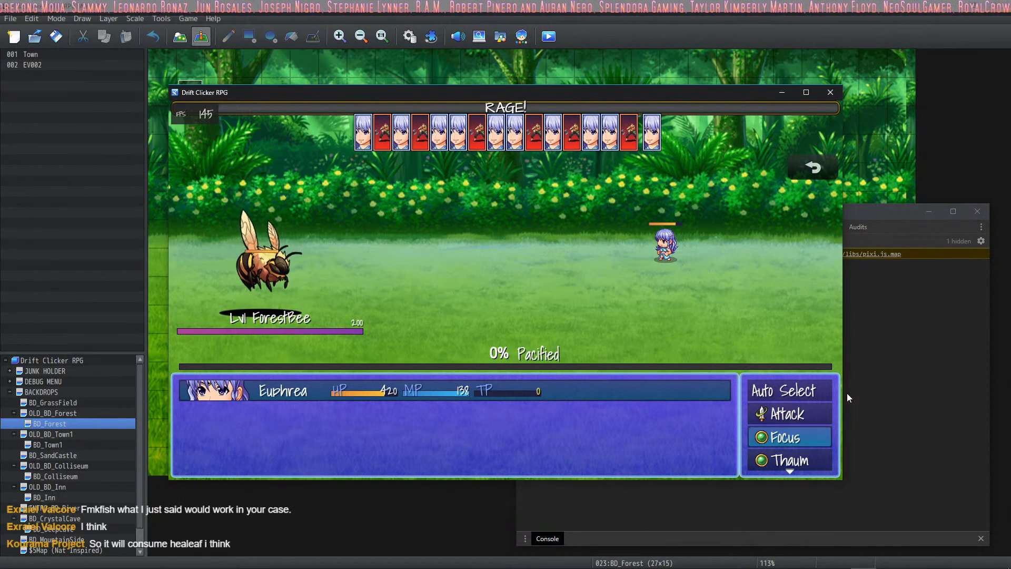
Check the Use Supplies cost in battle again, guard for TP, cast the skill a second time and close the playtest
{"action": "scroll", "coordinate": [790, 444], "scroll_direction": "down", "scroll_amount": 3}
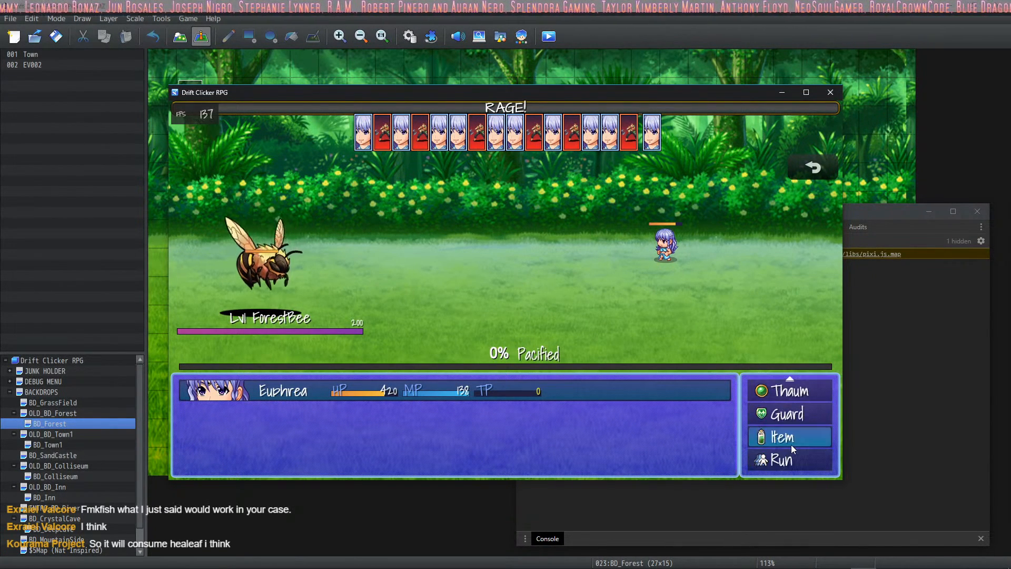
{"action": "scroll", "coordinate": [791, 445], "scroll_direction": "up", "scroll_amount": 2}
{"action": "left_click", "coordinate": [789, 413]}
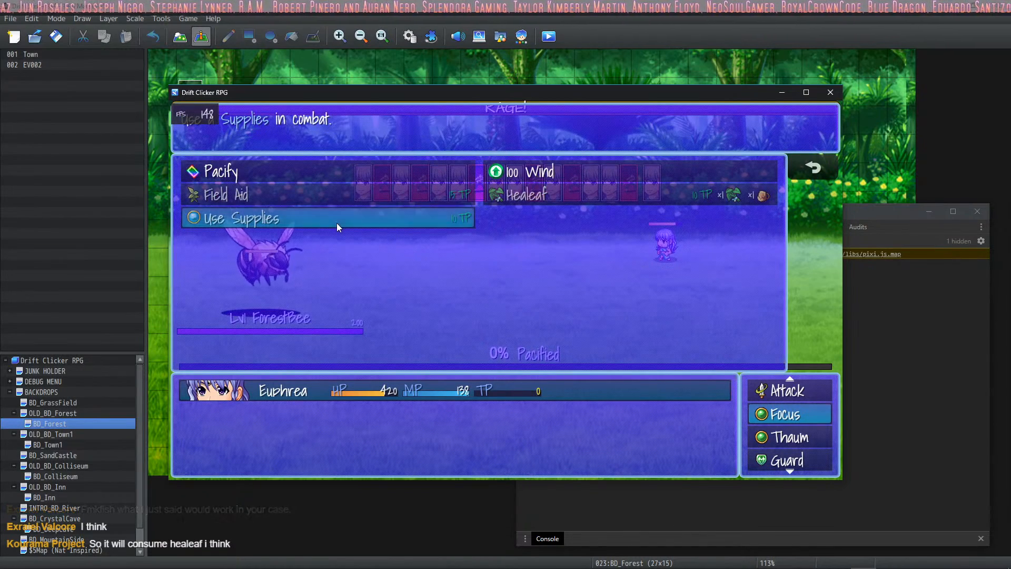
{"action": "right_click", "coordinate": [430, 254]}
{"action": "scroll", "coordinate": [777, 448], "scroll_direction": "down", "scroll_amount": 1}
{"action": "left_click", "coordinate": [768, 436]}
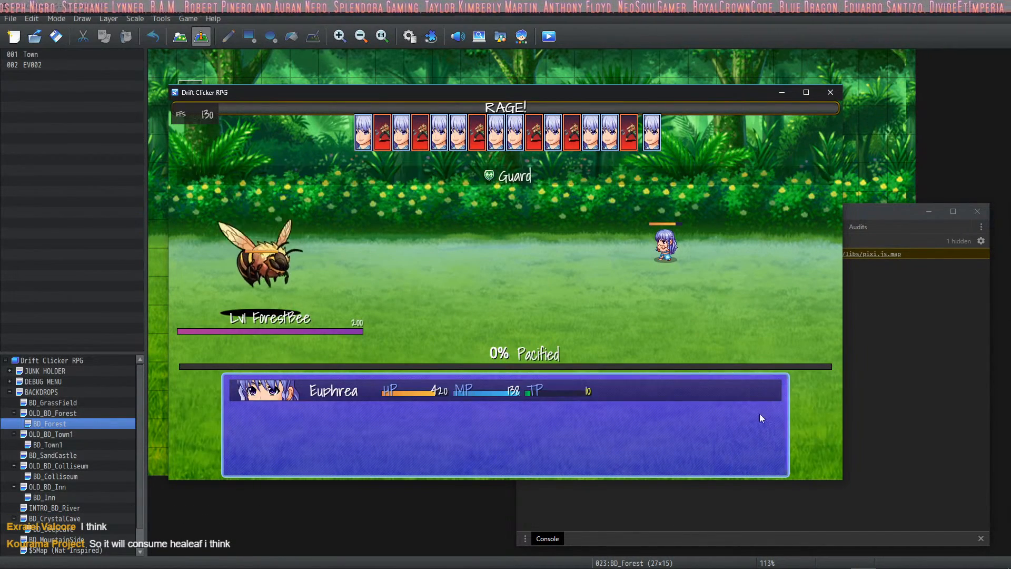
{"action": "left_click", "coordinate": [760, 414]}
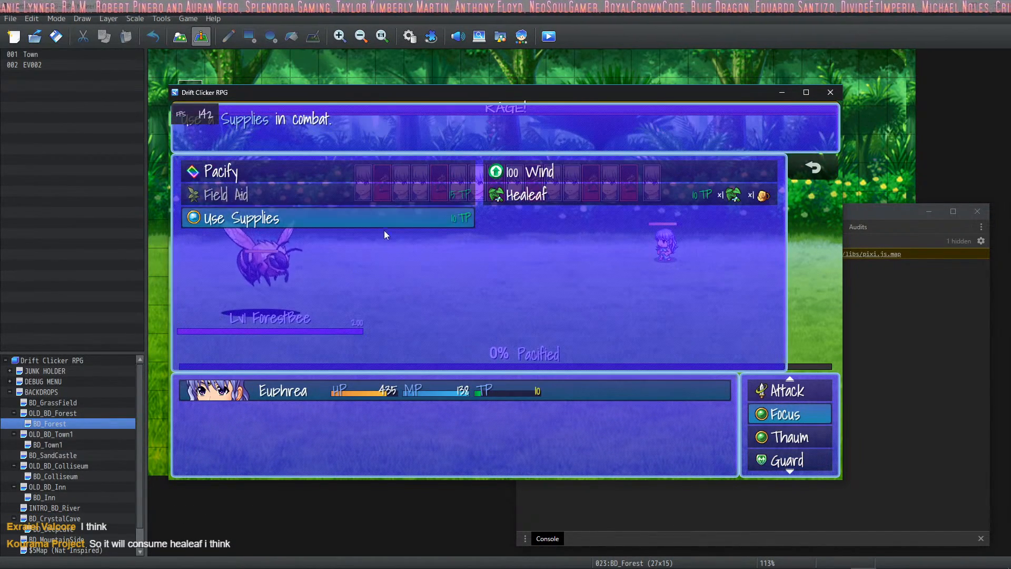
{"action": "left_click", "coordinate": [380, 217]}
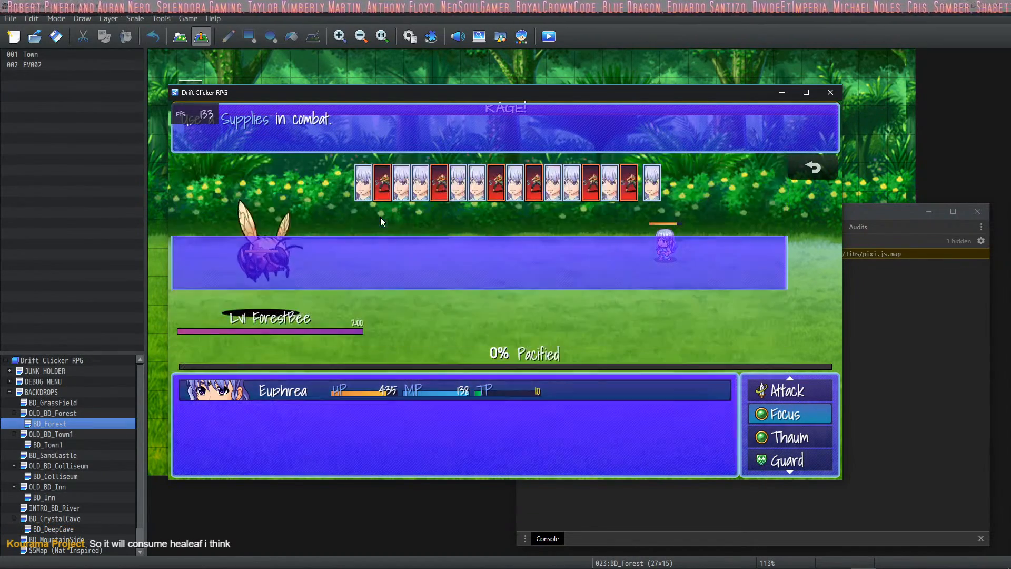
{"action": "left_click", "coordinate": [835, 92]}
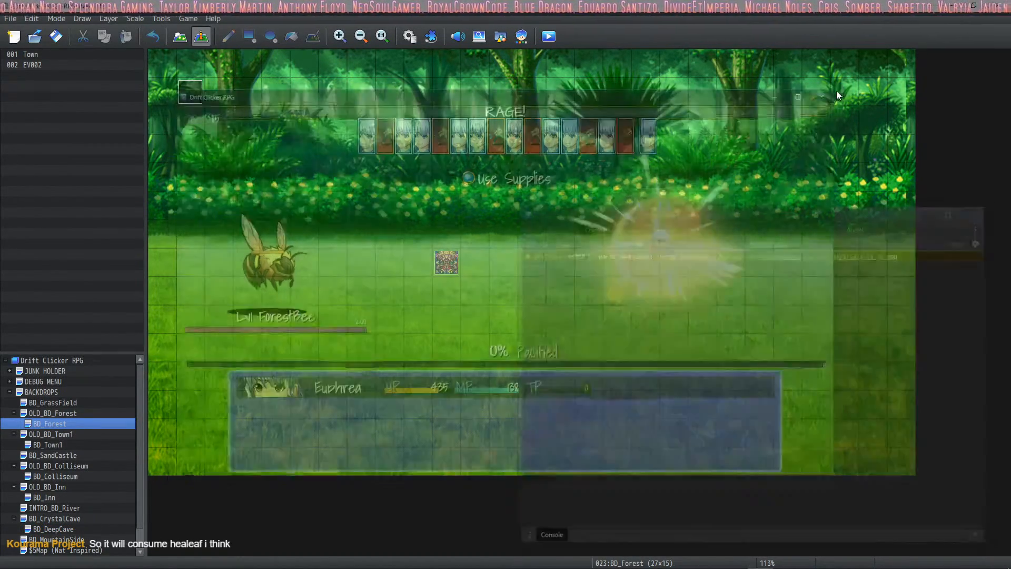
Open the JS: Cost Calculation code of the Supplies skill cost type in the VisuMZ_1_SkillsStatesCore plugin
{"action": "left_click", "coordinate": [410, 37]}
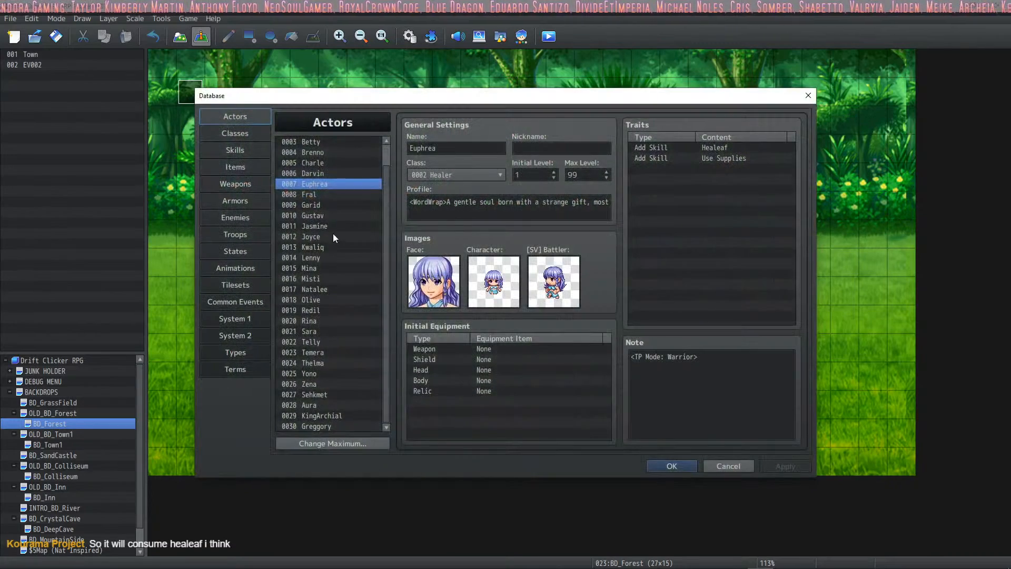
{"action": "left_click", "coordinate": [673, 465]}
{"action": "left_click", "coordinate": [431, 38]}
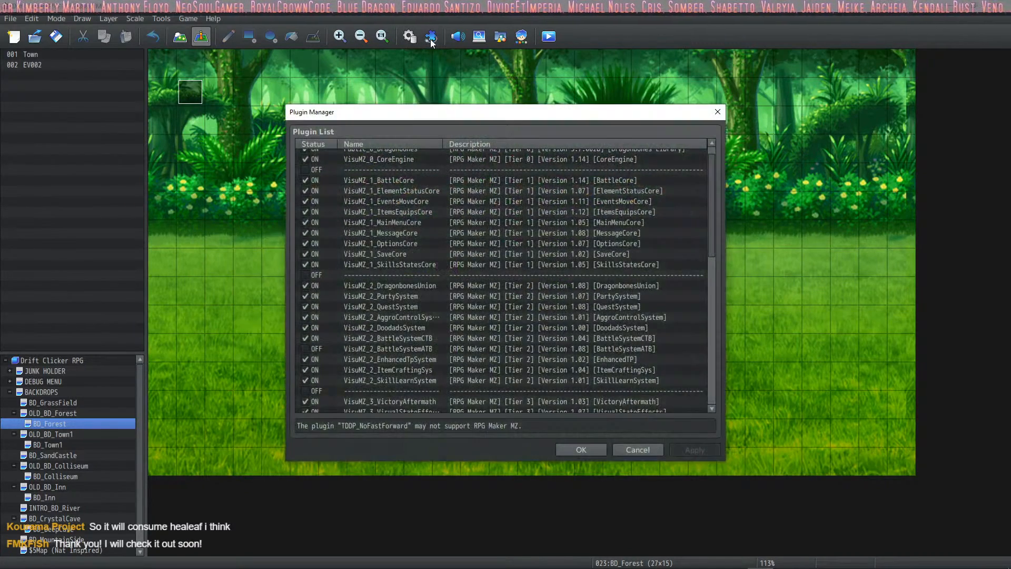
{"action": "scroll", "coordinate": [443, 244], "scroll_direction": "up", "scroll_amount": 2}
{"action": "left_click", "coordinate": [388, 281]}
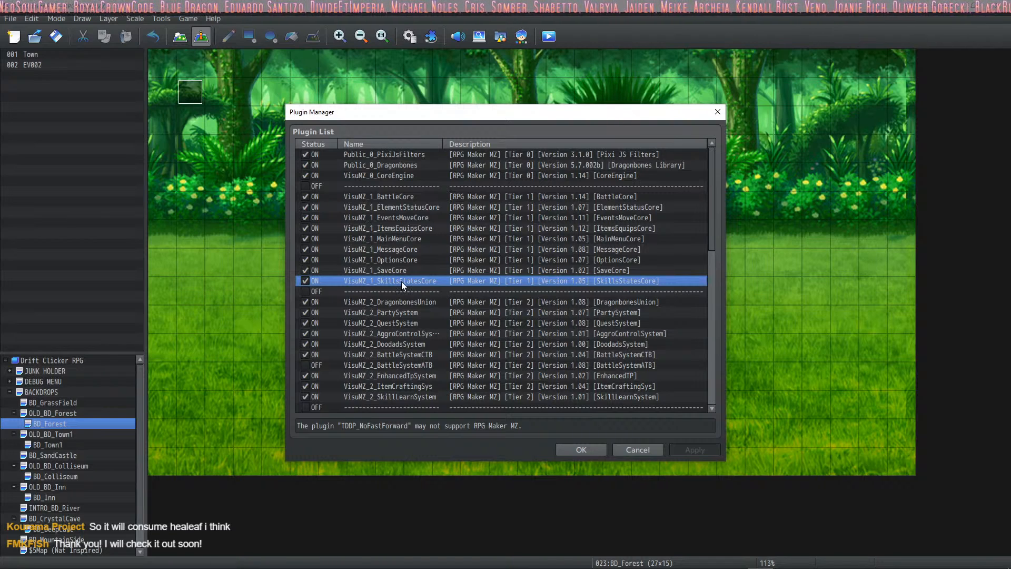
{"action": "double_click", "coordinate": [401, 281]}
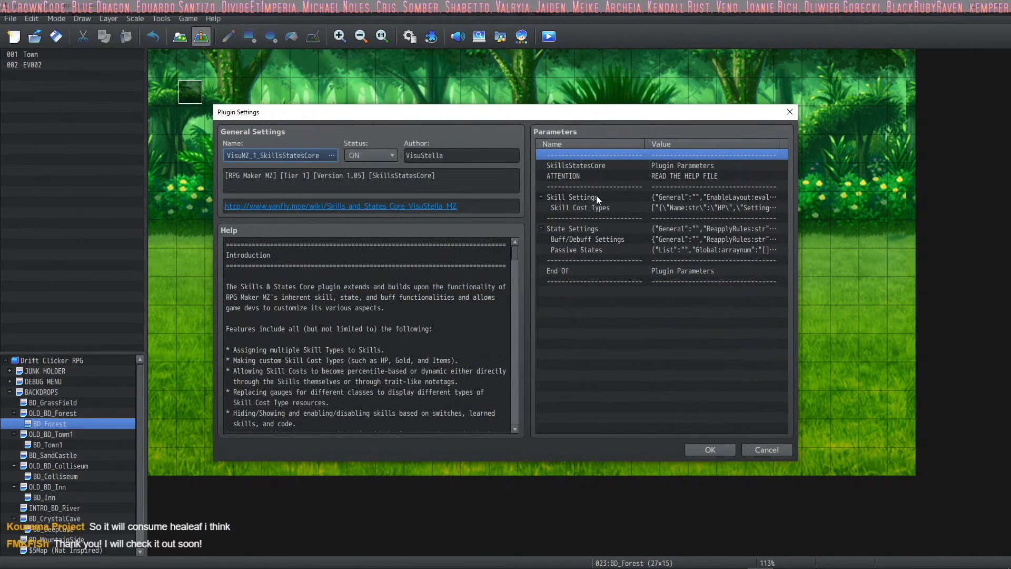
{"action": "double_click", "coordinate": [583, 209]}
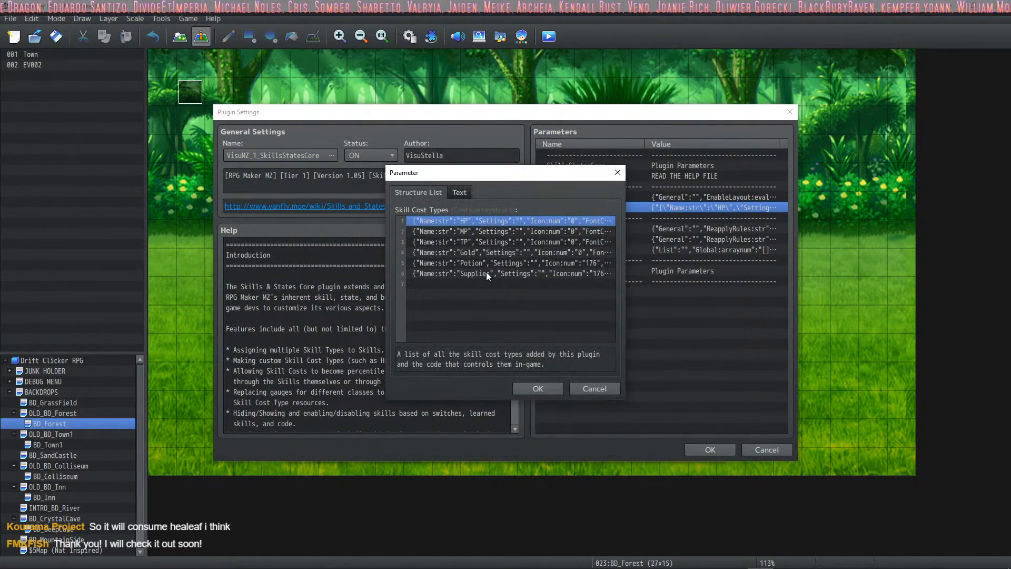
{"action": "double_click", "coordinate": [485, 272]}
{"action": "double_click", "coordinate": [530, 267]}
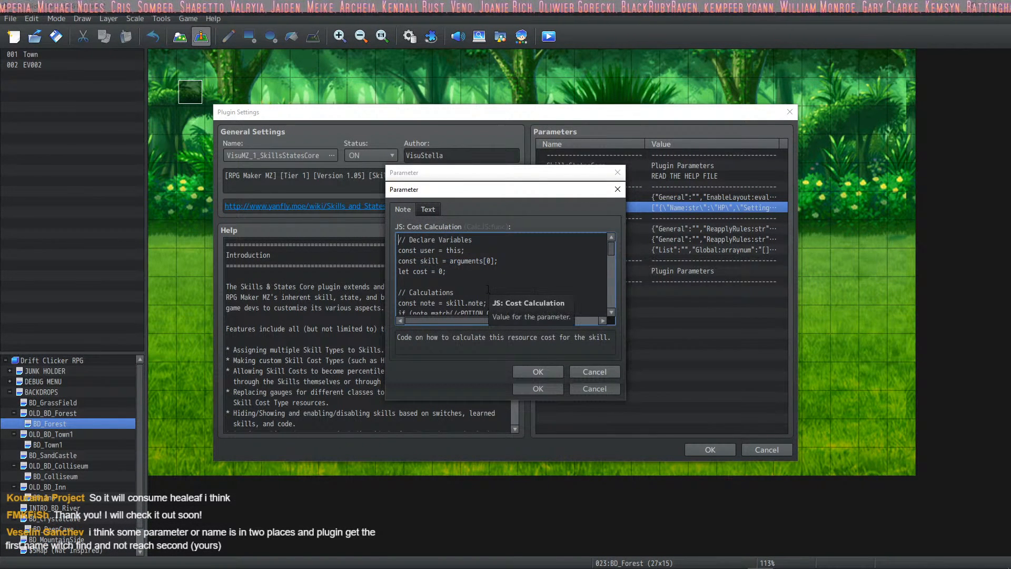
Replace POTION with SUPPLIES in the COST note match and in the opening JS COST tag of the Cost Calculation code
{"action": "scroll", "coordinate": [487, 292], "scroll_direction": "down", "scroll_amount": 1}
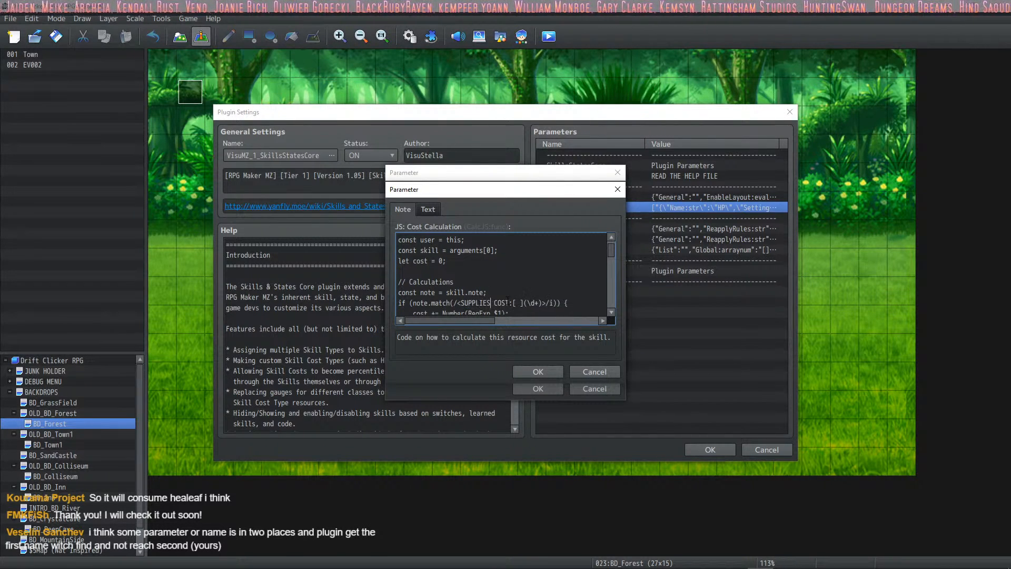
{"action": "scroll", "coordinate": [505, 303], "scroll_direction": "up", "scroll_amount": 1}
{"action": "scroll", "coordinate": [506, 300], "scroll_direction": "down", "scroll_amount": 3}
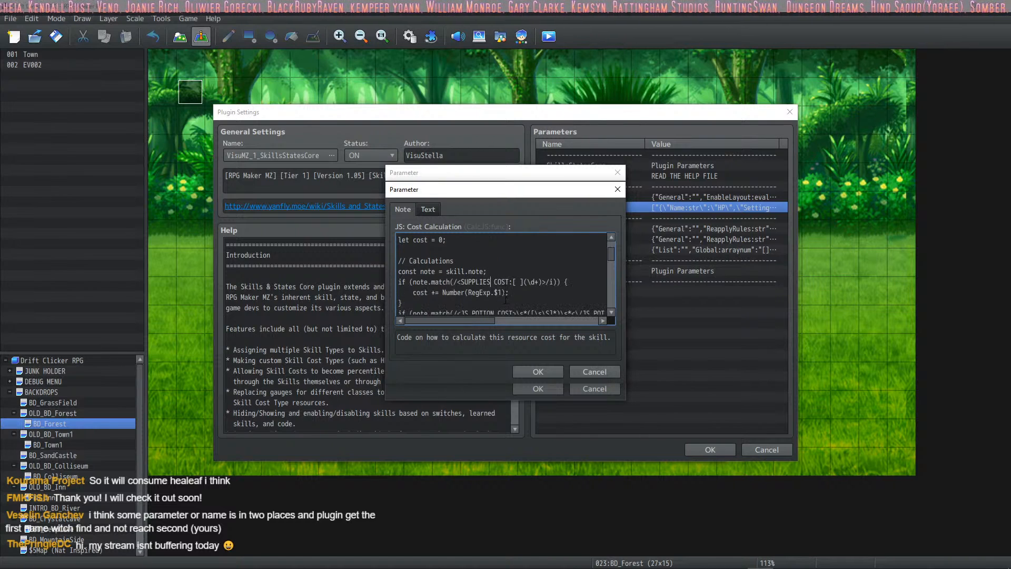
{"action": "scroll", "coordinate": [505, 300], "scroll_direction": "down", "scroll_amount": 4}
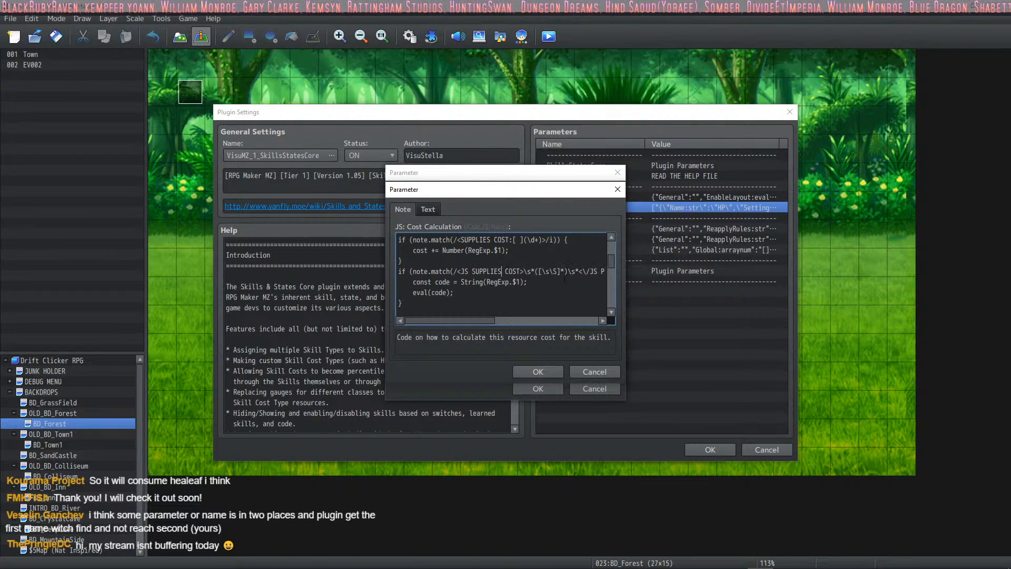
Change POTION to SUPPLIES in the rateNote and flatNote patterns under Apply Trait Cost Alterations
{"action": "scroll", "coordinate": [546, 283], "scroll_direction": "down", "scroll_amount": 5}
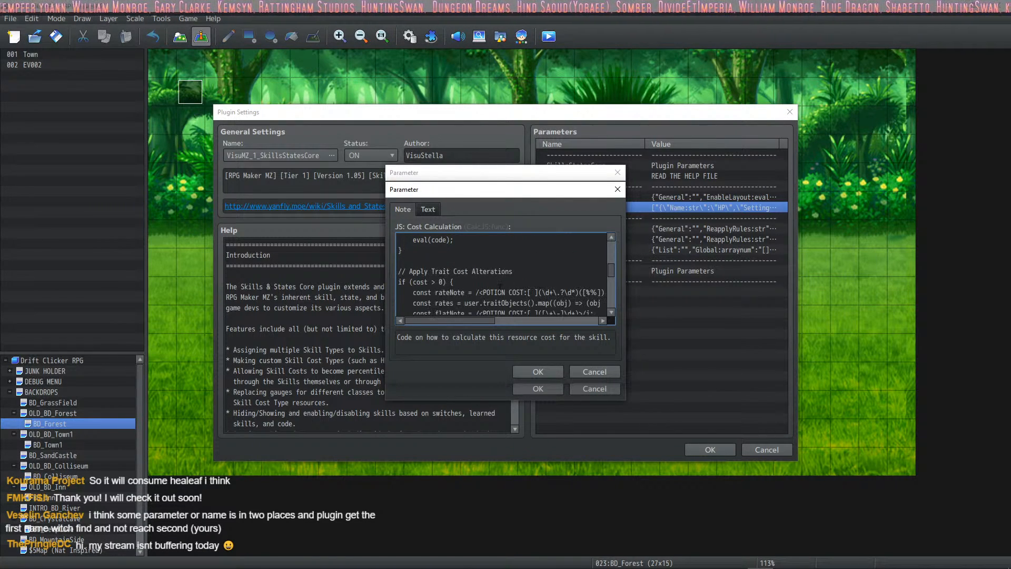
{"action": "left_click_drag", "start_coordinate": [504, 292], "coordinate": [487, 292]}
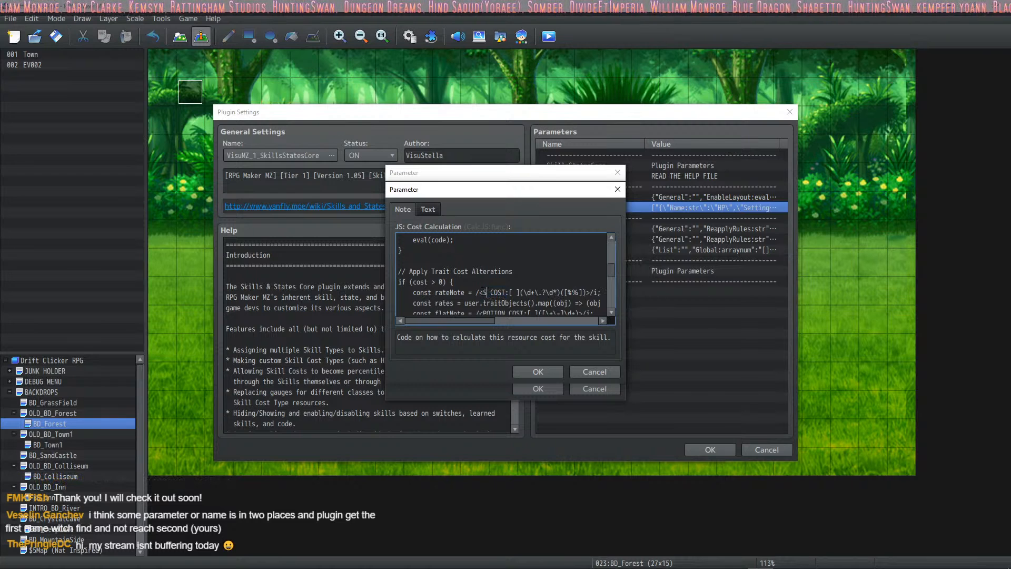
{"action": "scroll", "coordinate": [483, 292], "scroll_direction": "up", "scroll_amount": 5}
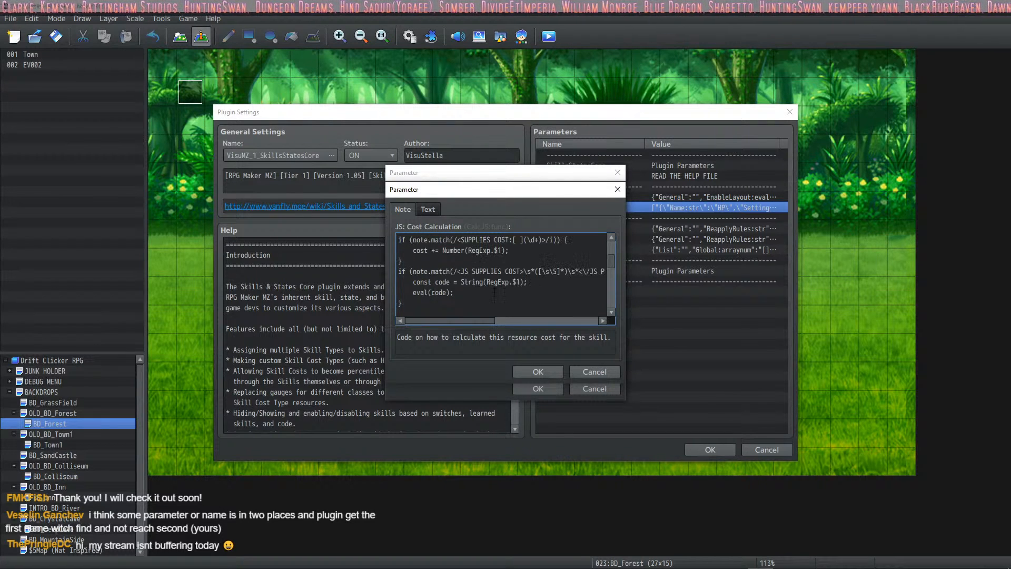
{"action": "scroll", "coordinate": [495, 290], "scroll_direction": "down", "scroll_amount": 8}
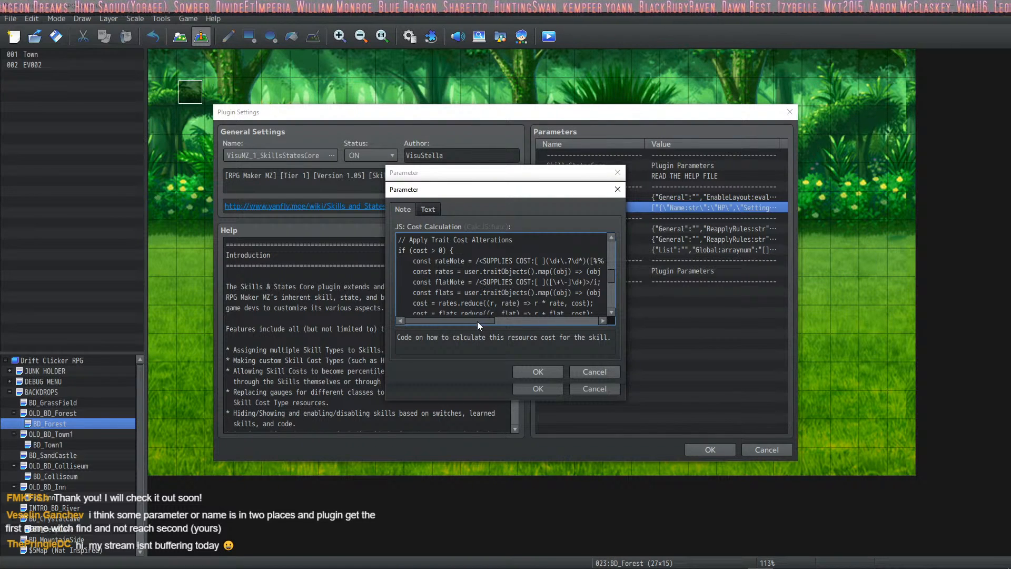
{"action": "left_click_drag", "start_coordinate": [477, 321], "coordinate": [451, 329]}
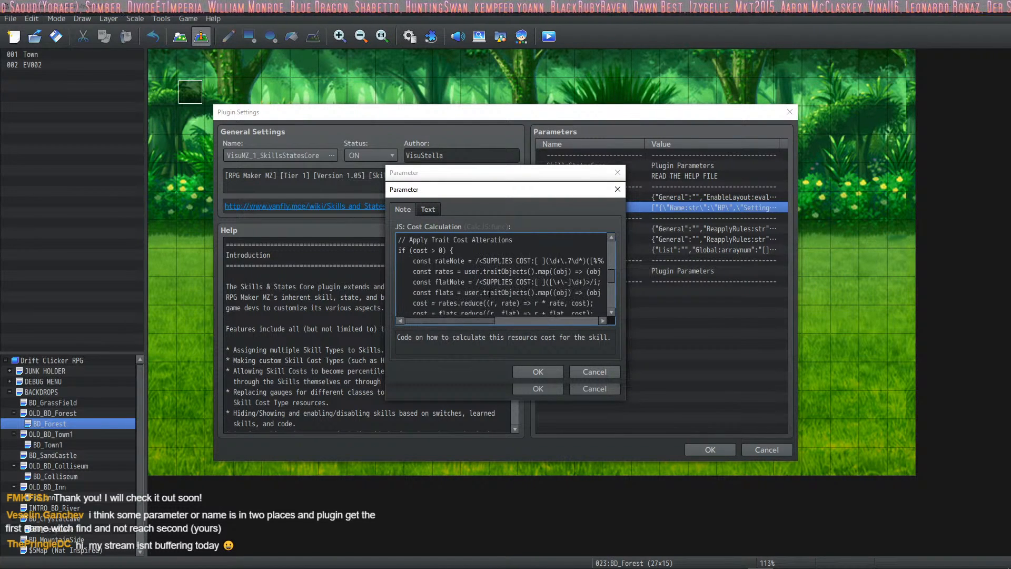
Rename the cost limit notetags to SUPPLIES COST MAX and SUPPLIES COST MIN and confirm the Cost Calculation code
{"action": "scroll", "coordinate": [500, 281], "scroll_direction": "down", "scroll_amount": 4}
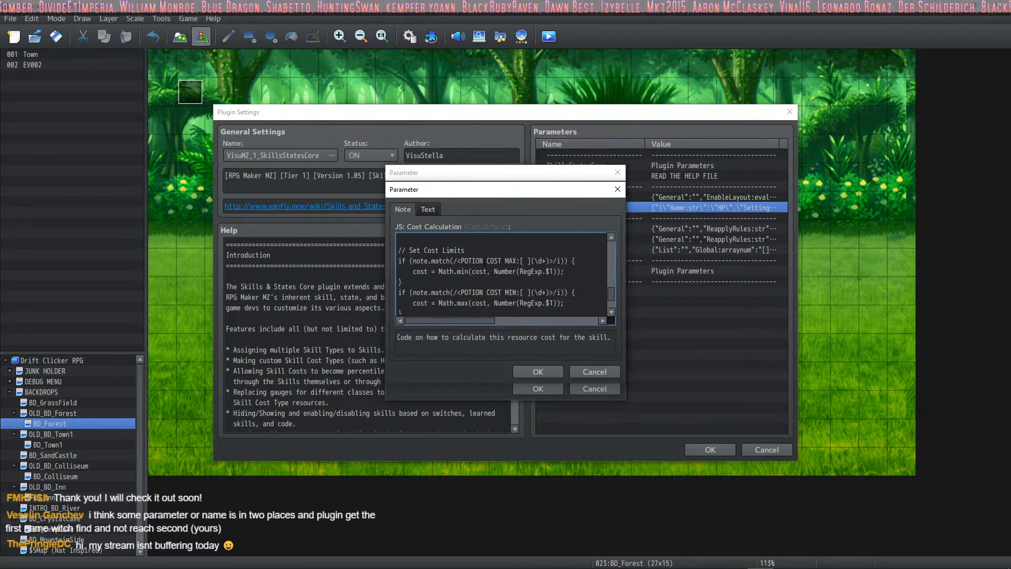
{"action": "type", "text": "SUPPLIES"}
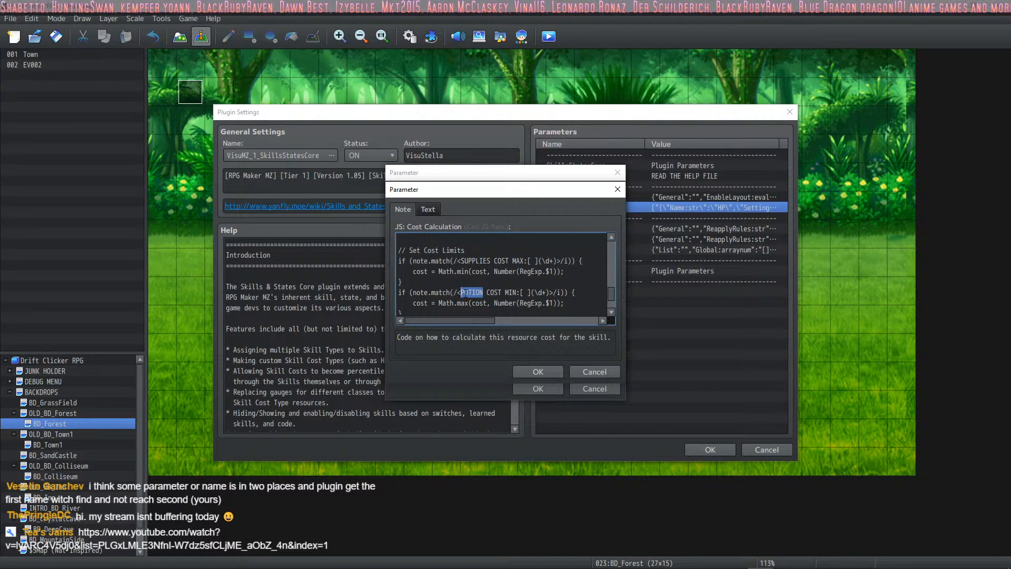
{"action": "scroll", "coordinate": [465, 293], "scroll_direction": "down", "scroll_amount": 2}
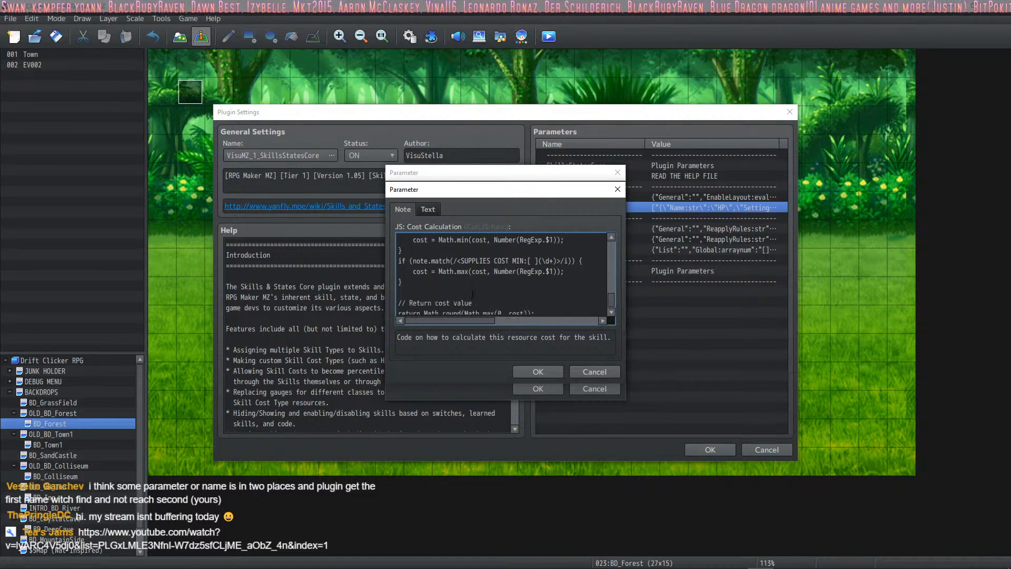
{"action": "left_click", "coordinate": [518, 370]}
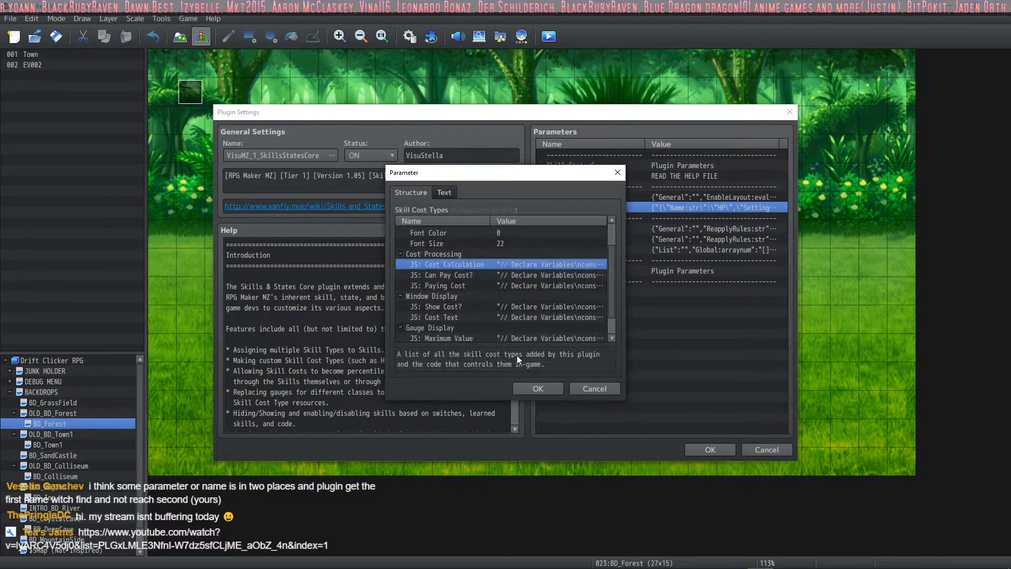
Check the item reference and logic in the JS: Can Pay Cost? and JS: Paying Cost code of the Supplies cost type
{"action": "double_click", "coordinate": [438, 276]}
{"action": "scroll", "coordinate": [510, 280], "scroll_direction": "down", "scroll_amount": 3}
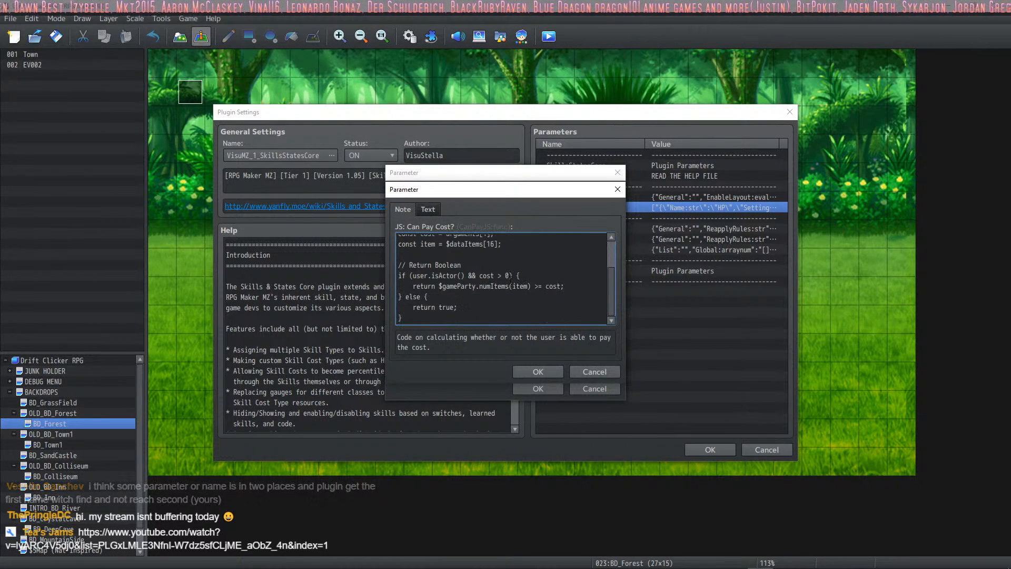
{"action": "left_click", "coordinate": [537, 371]}
{"action": "double_click", "coordinate": [480, 285]}
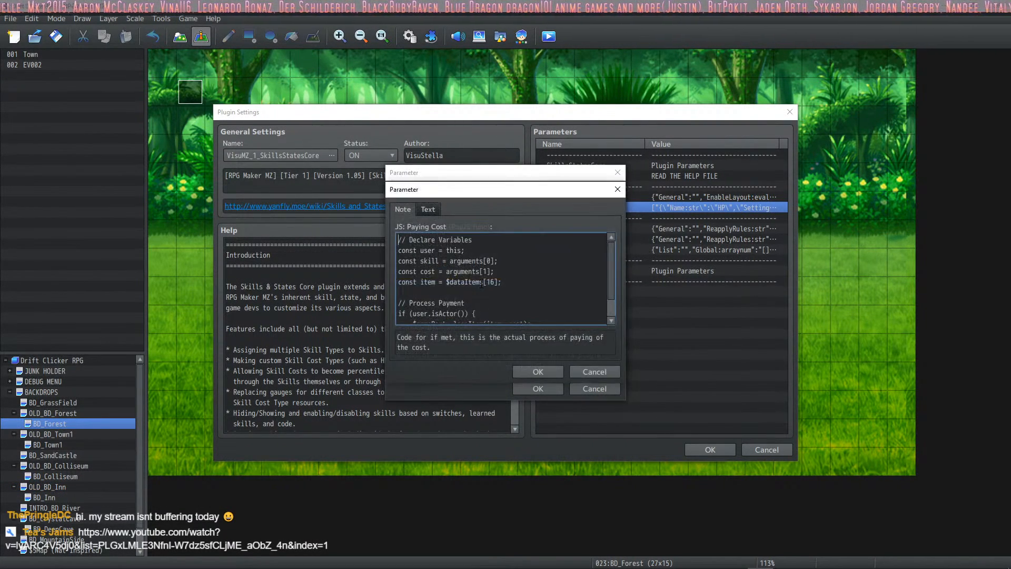
{"action": "scroll", "coordinate": [492, 282], "scroll_direction": "down", "scroll_amount": 3}
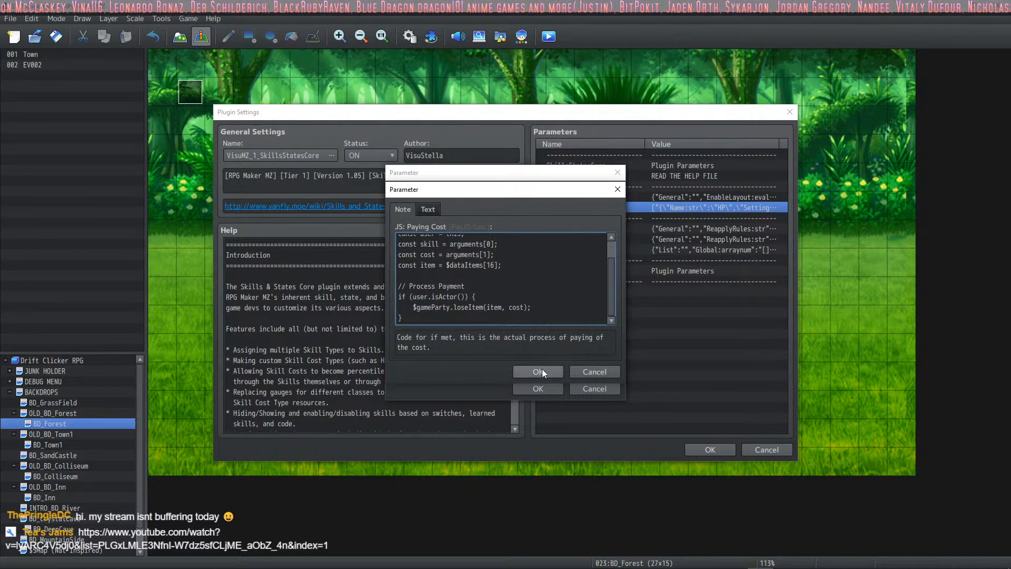
{"action": "left_click", "coordinate": [537, 371]}
Review the window display code in JS: Show Cost? and JS: Cost Text for leftover Potion references
{"action": "scroll", "coordinate": [490, 300], "scroll_direction": "down", "scroll_amount": 1}
{"action": "double_click", "coordinate": [488, 294]}
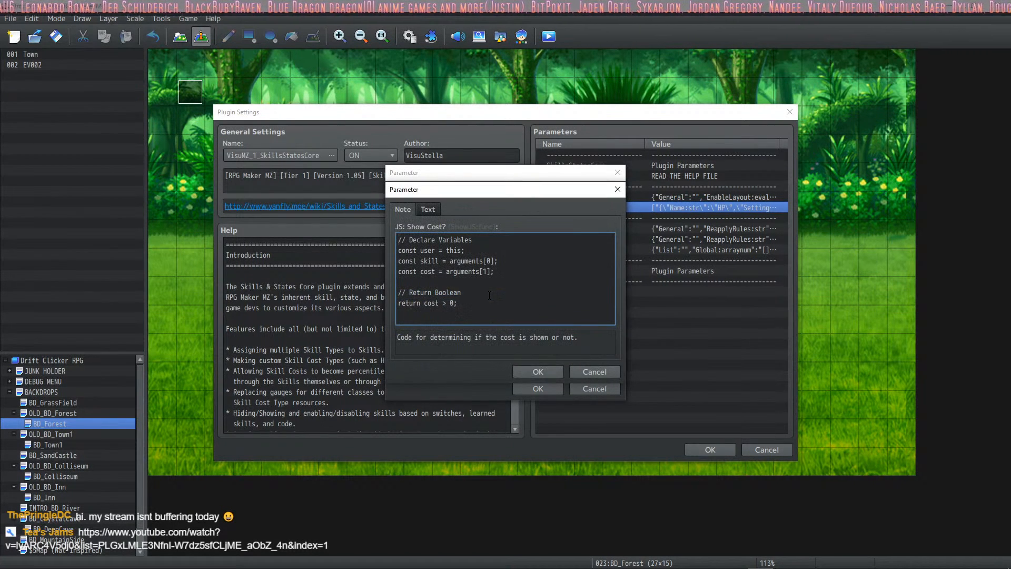
{"action": "left_click", "coordinate": [537, 371]}
{"action": "double_click", "coordinate": [494, 305]}
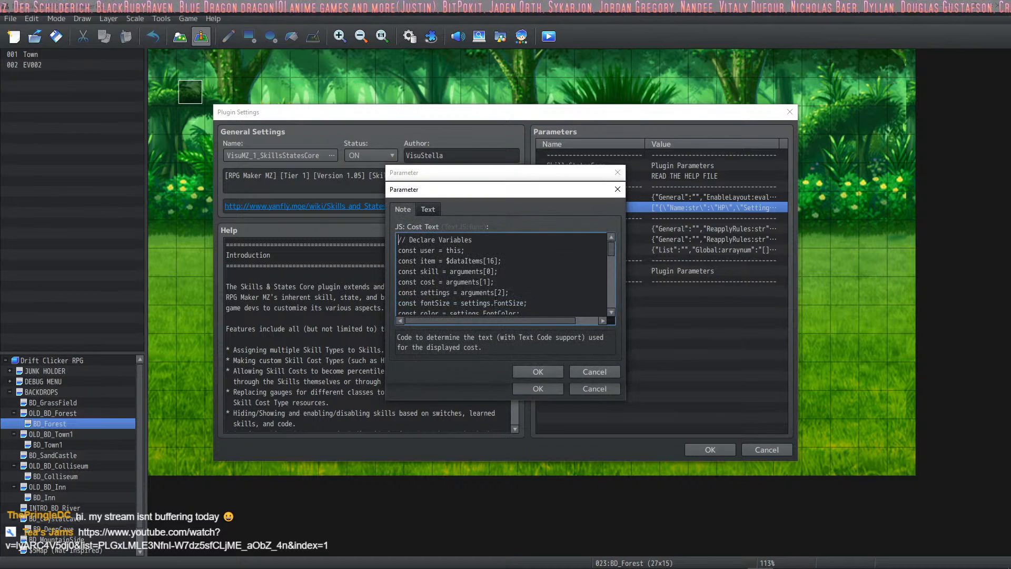
{"action": "scroll", "coordinate": [503, 274], "scroll_direction": "down", "scroll_amount": 1}
{"action": "scroll", "coordinate": [503, 274], "scroll_direction": "down", "scroll_amount": 3}
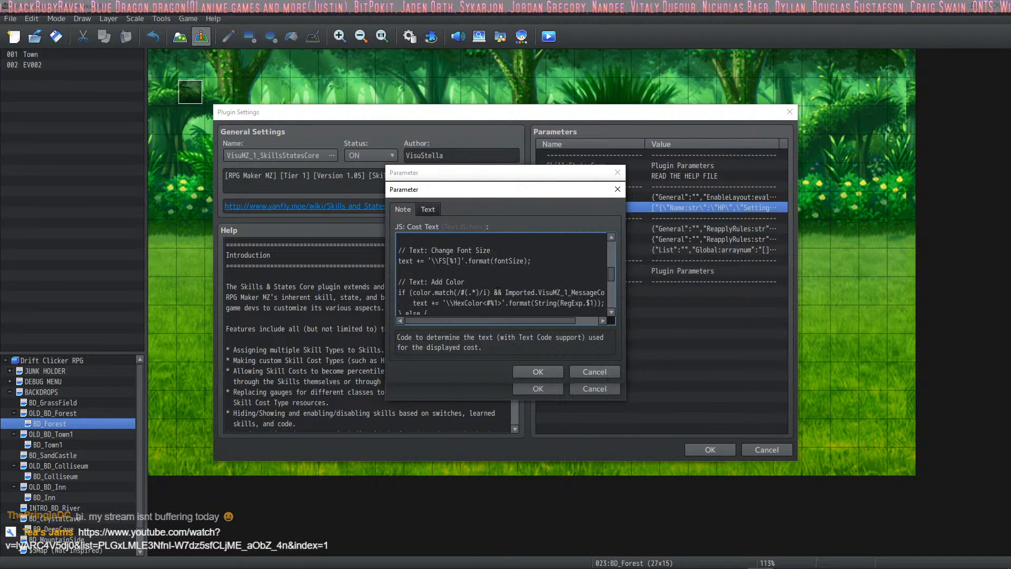
{"action": "scroll", "coordinate": [503, 274], "scroll_direction": "down", "scroll_amount": 2}
{"action": "scroll", "coordinate": [497, 291], "scroll_direction": "down", "scroll_amount": 5}
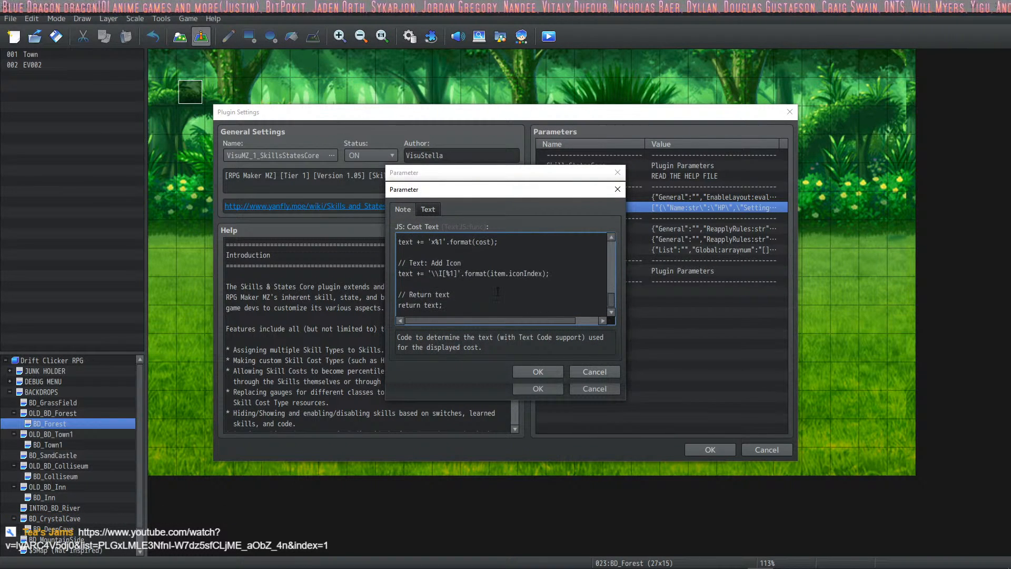
{"action": "left_click", "coordinate": [541, 369]}
Review the gauge display code in JS: Maximum Value, JS: Current Value and JS: Draw Gauge for leftover Potion references
{"action": "scroll", "coordinate": [488, 305], "scroll_direction": "down", "scroll_amount": 1}
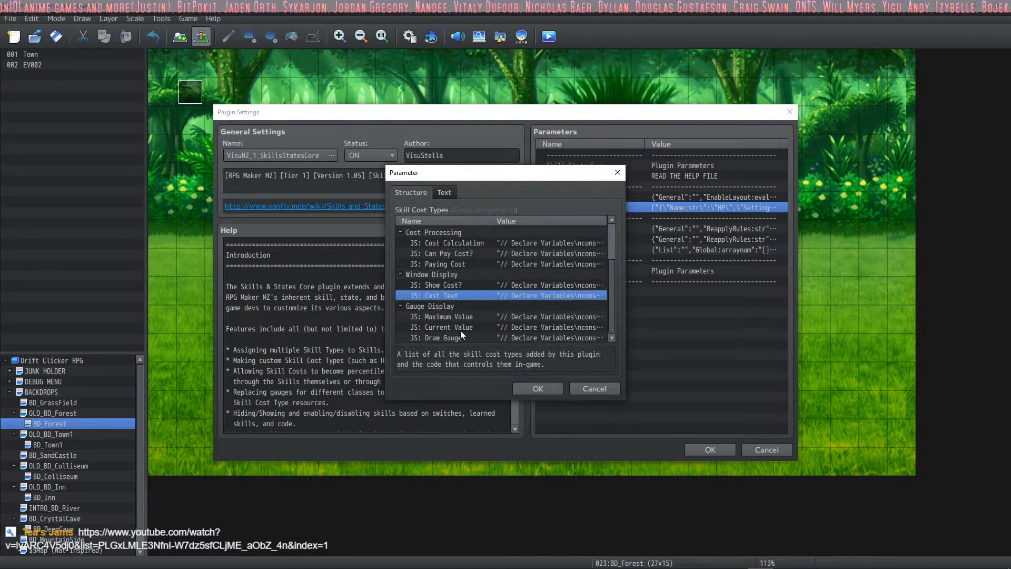
{"action": "left_click", "coordinate": [456, 316]}
{"action": "double_click", "coordinate": [456, 316]}
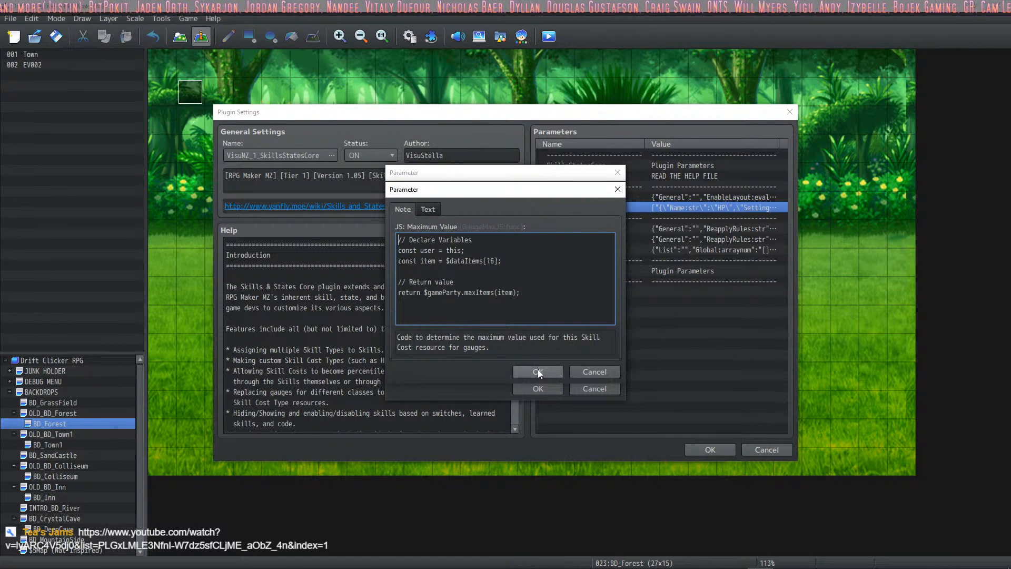
{"action": "left_click", "coordinate": [538, 371]}
{"action": "double_click", "coordinate": [473, 327]}
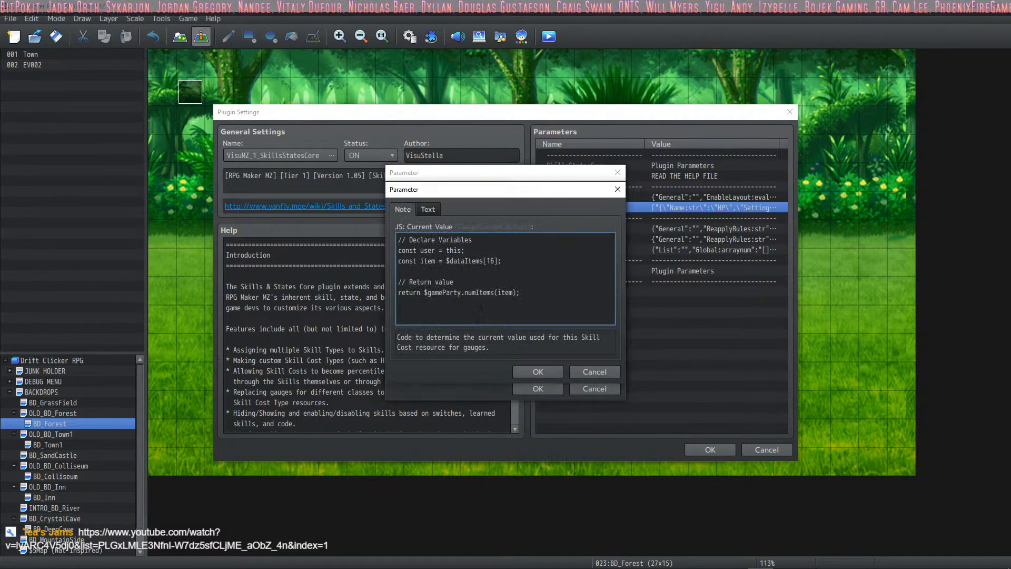
{"action": "left_click", "coordinate": [536, 369]}
{"action": "double_click", "coordinate": [479, 337]}
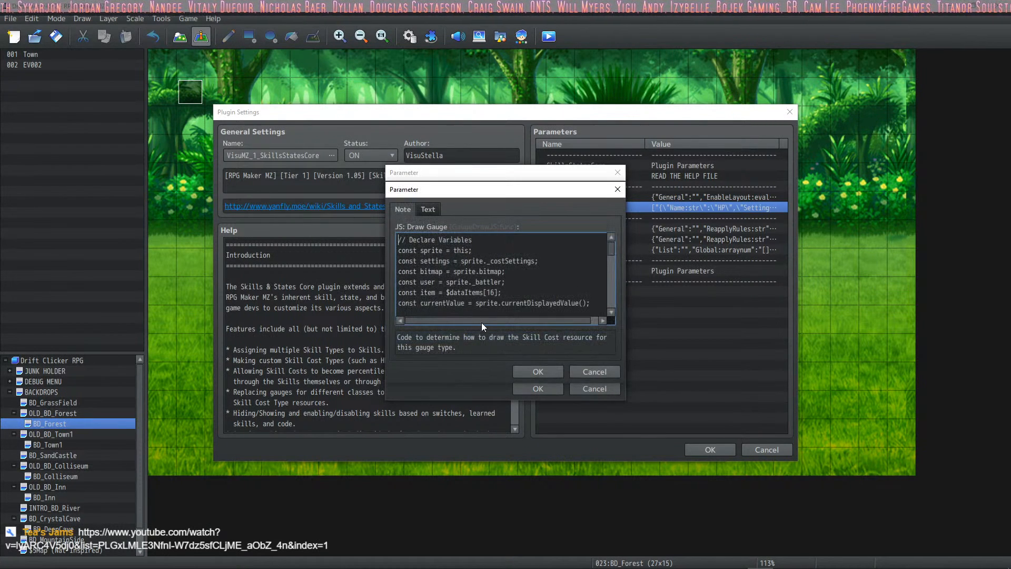
{"action": "scroll", "coordinate": [512, 291], "scroll_direction": "down", "scroll_amount": 6}
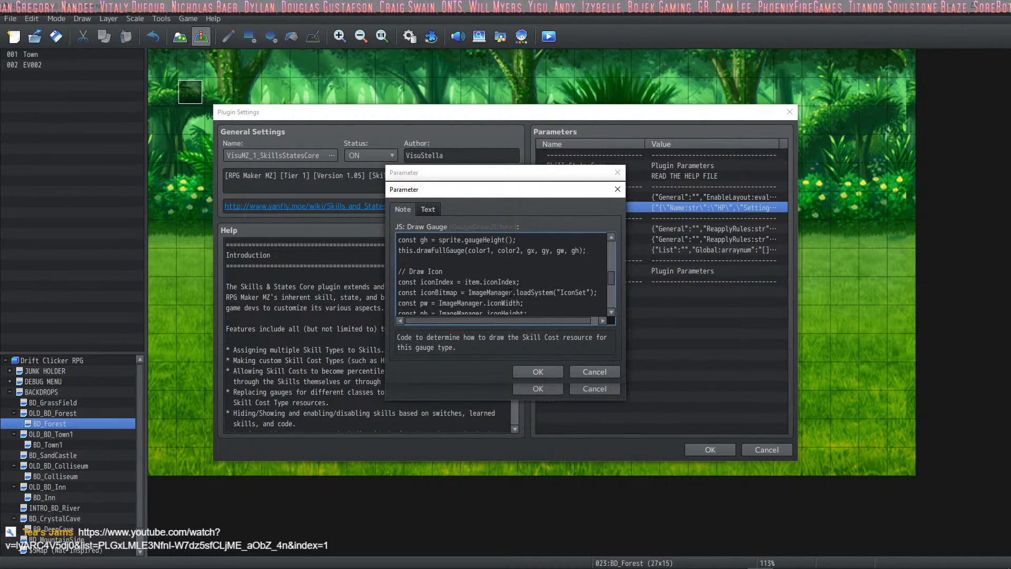
{"action": "scroll", "coordinate": [508, 289], "scroll_direction": "down", "scroll_amount": 5}
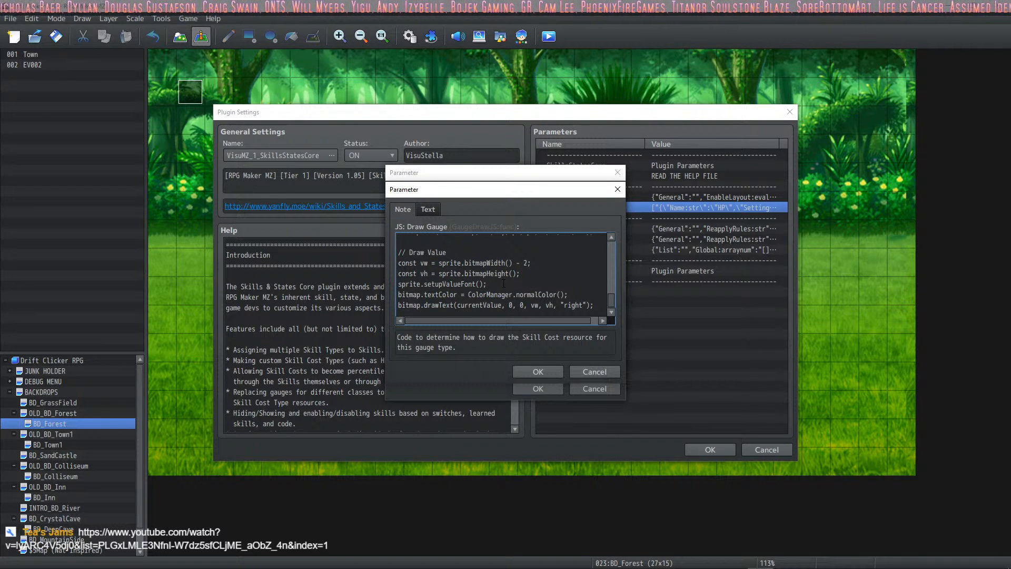
{"action": "left_click", "coordinate": [537, 371]}
Confirm the edited Supplies cost type and accept the plugin settings through to closing the Plugin Manager
{"action": "left_click", "coordinate": [529, 388]}
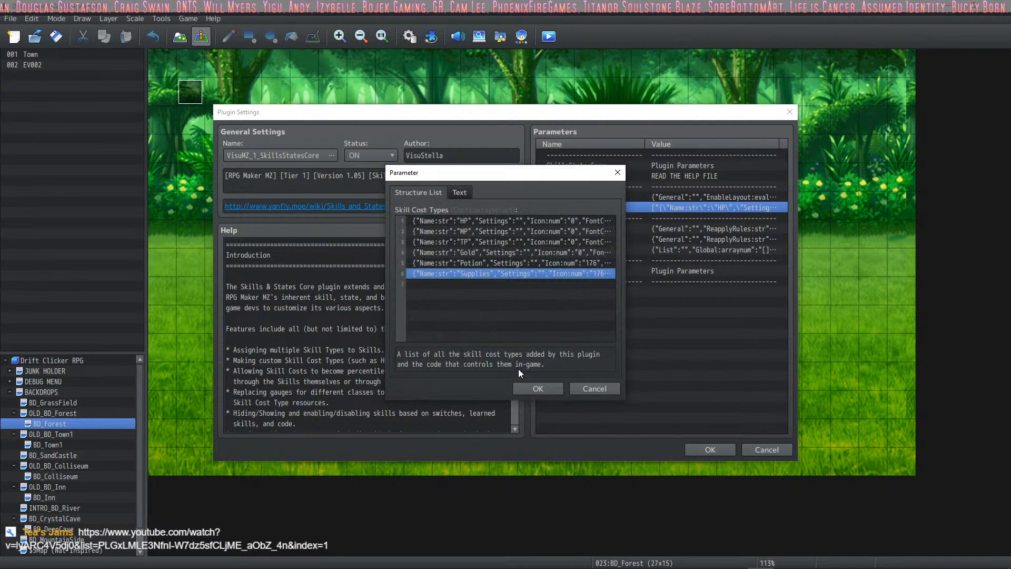
{"action": "left_click", "coordinate": [523, 391]}
{"action": "left_click", "coordinate": [695, 448]}
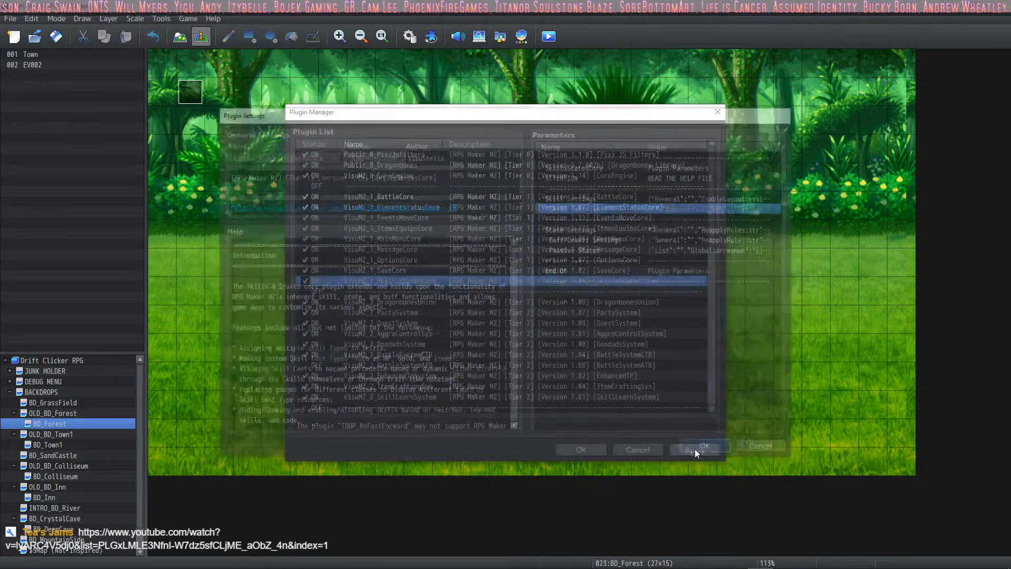
{"action": "left_click", "coordinate": [580, 449]}
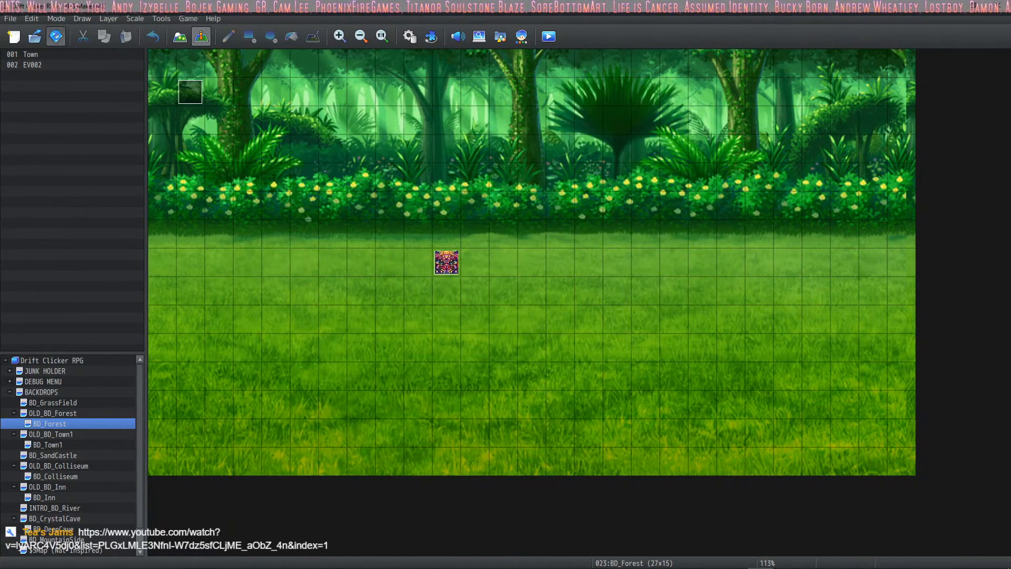
Start a new playtest, go from town to the Forest and explore to enter a battle
{"action": "key", "text": "ctrl+r"}
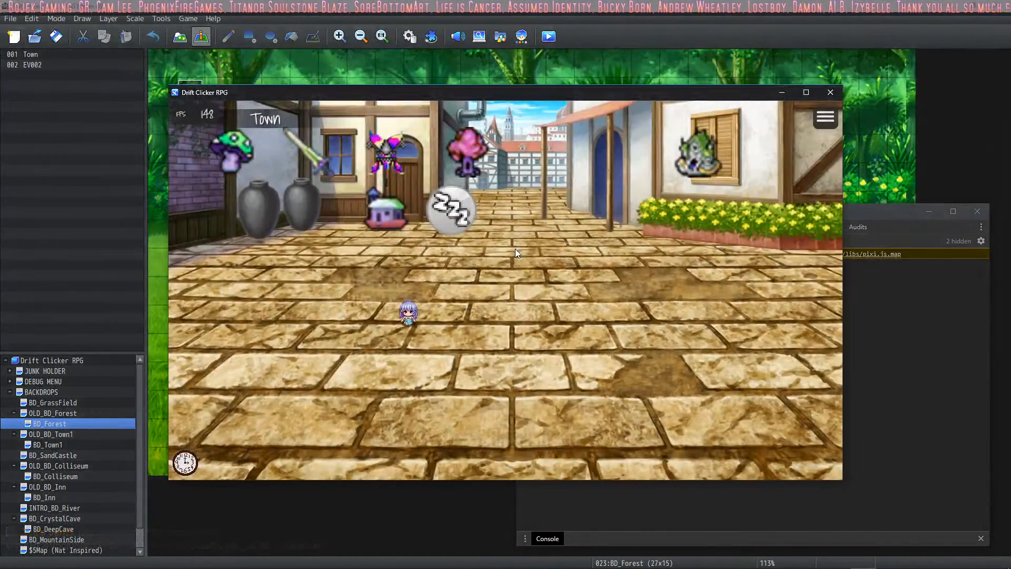
{"action": "left_click", "coordinate": [465, 155]}
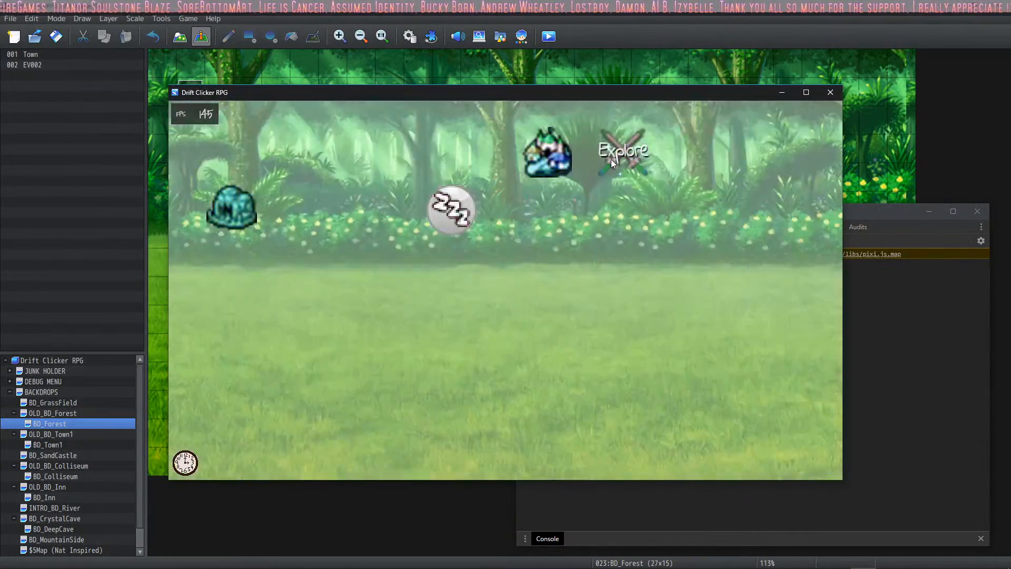
{"action": "left_click", "coordinate": [610, 159]}
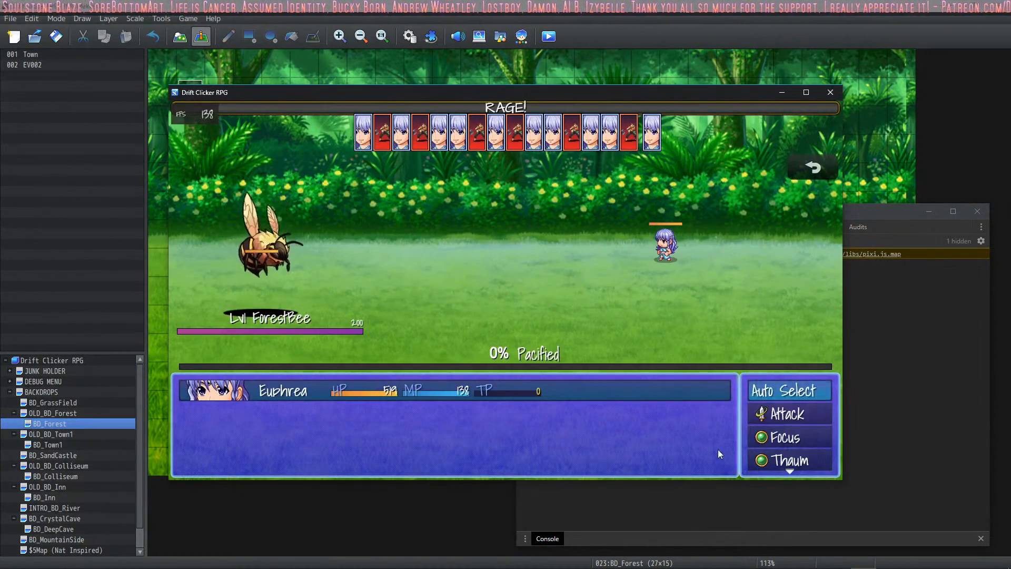
Check the cost and description of Use Supplies among the Focus skills in battle, backing out of the Thaum skills
{"action": "scroll", "coordinate": [783, 440], "scroll_direction": "down", "scroll_amount": 1}
{"action": "left_click", "coordinate": [783, 441]}
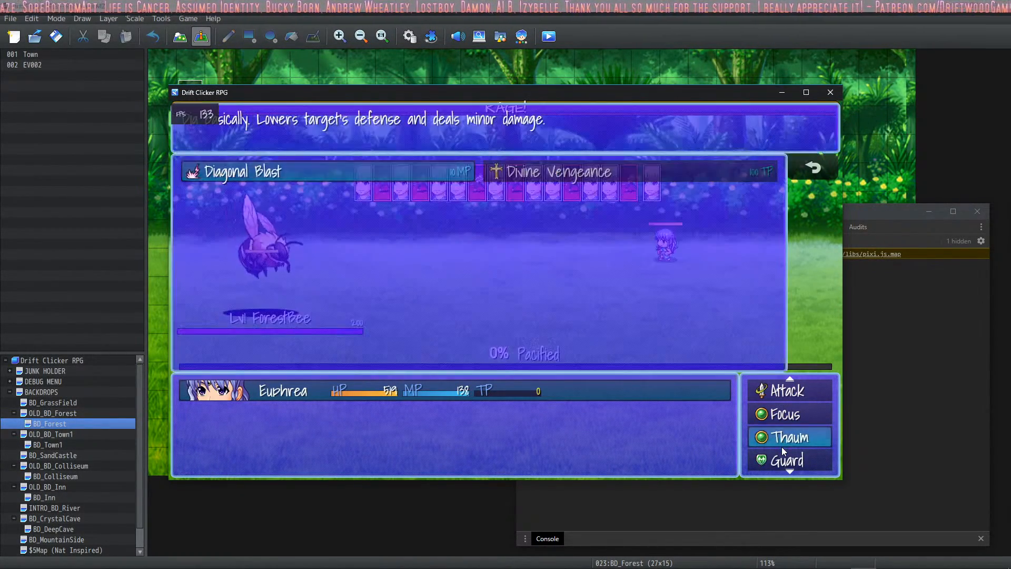
{"action": "right_click", "coordinate": [414, 217]}
{"action": "left_click", "coordinate": [785, 414]}
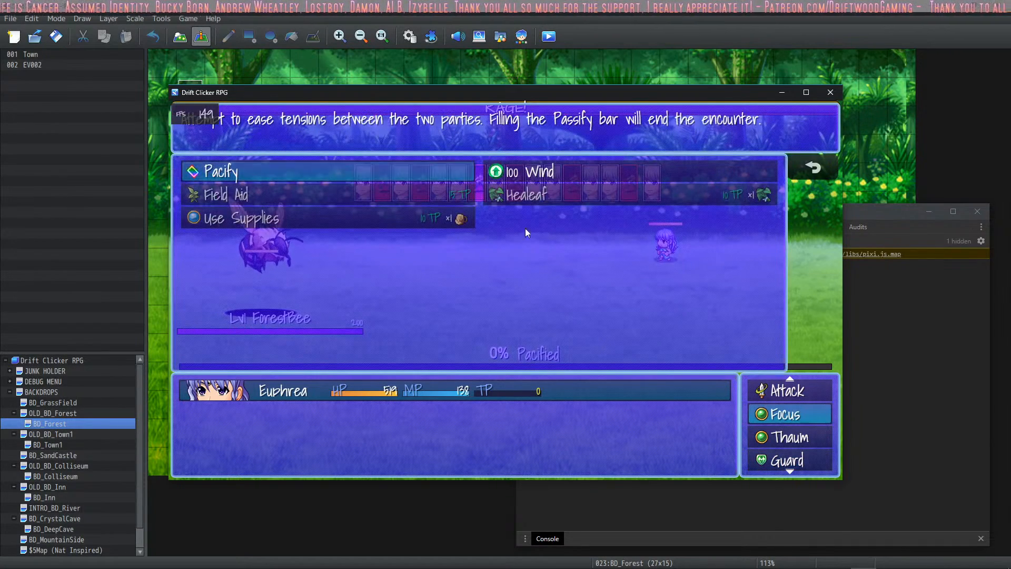
{"action": "right_click", "coordinate": [327, 218]}
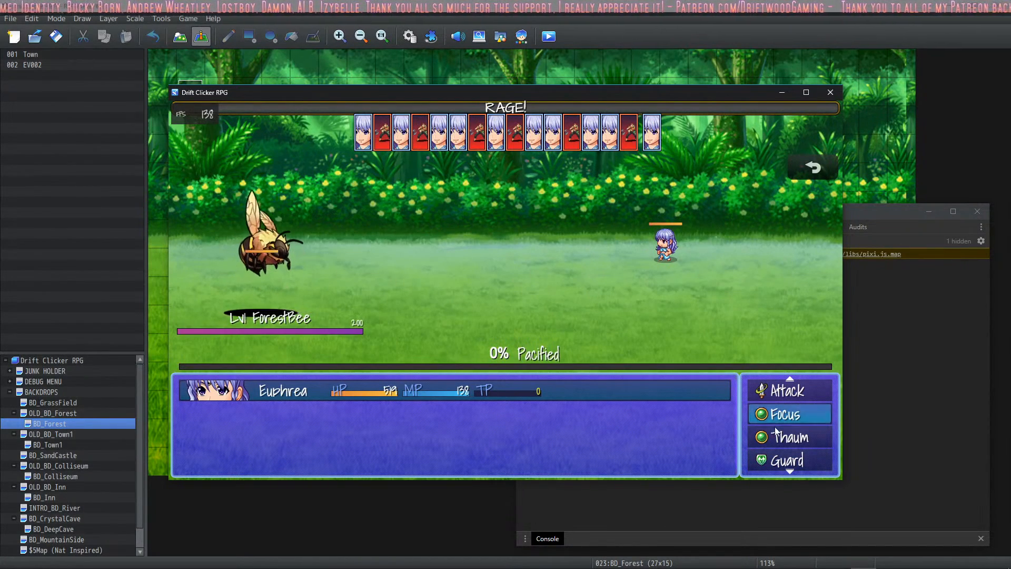
{"action": "left_click", "coordinate": [784, 414]}
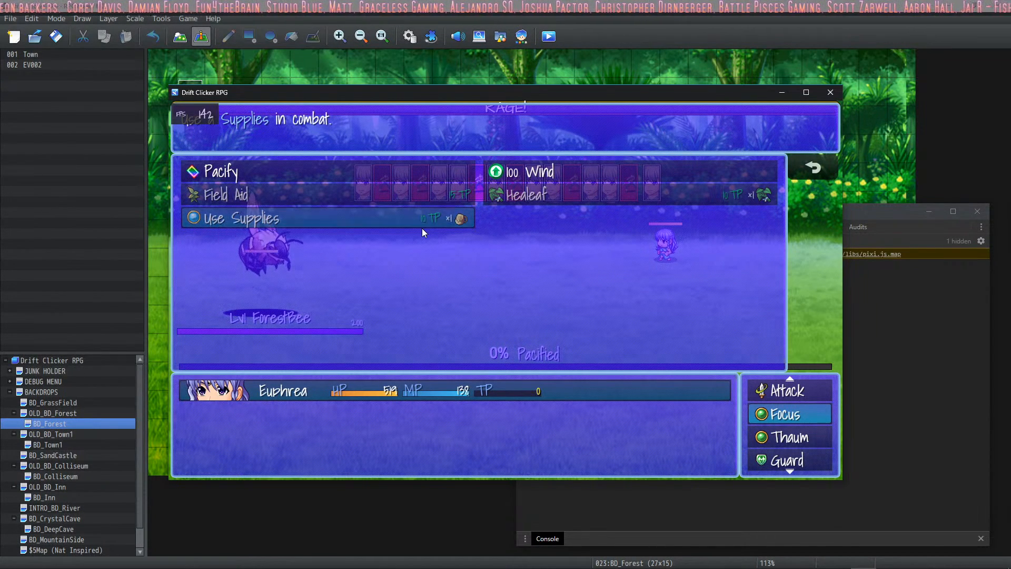
Leave the Focus skills, have Euphrea guard to build up TP, and cast Use Supplies from the Focus skills
{"action": "right_click", "coordinate": [544, 235]}
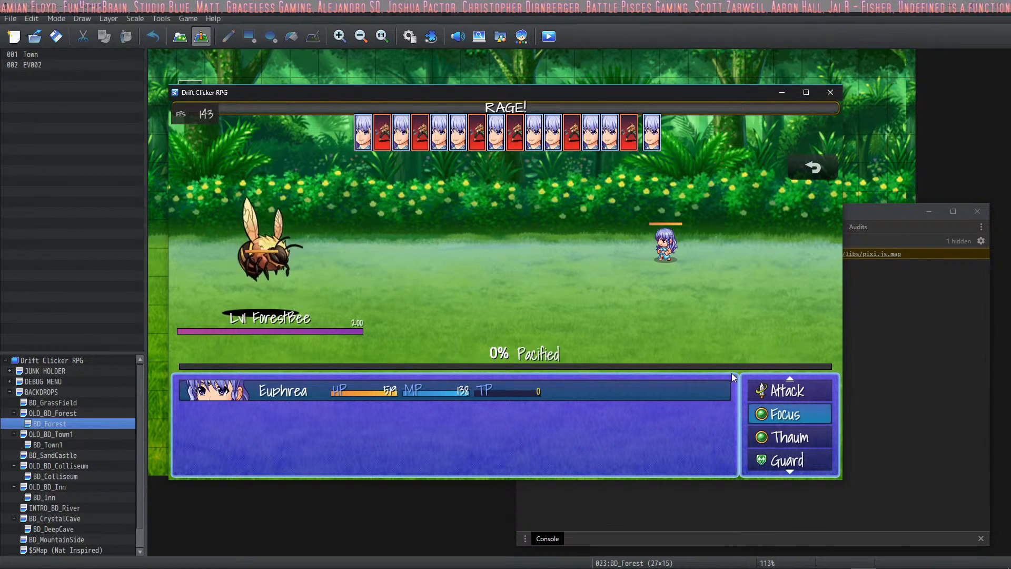
{"action": "left_click", "coordinate": [787, 458]}
{"action": "left_click", "coordinate": [790, 414]}
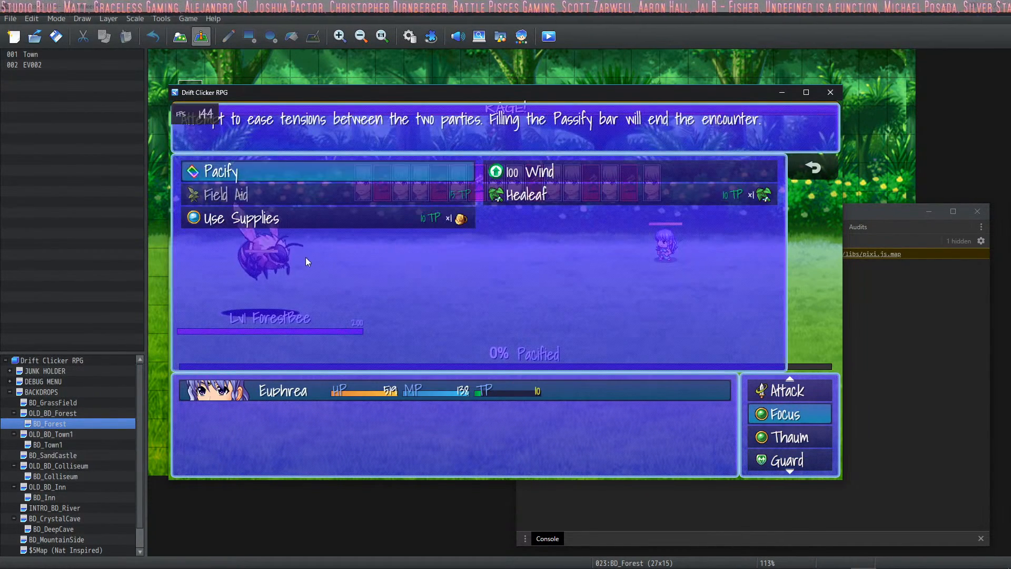
{"action": "right_click", "coordinate": [666, 257]}
{"action": "left_click", "coordinate": [665, 260]}
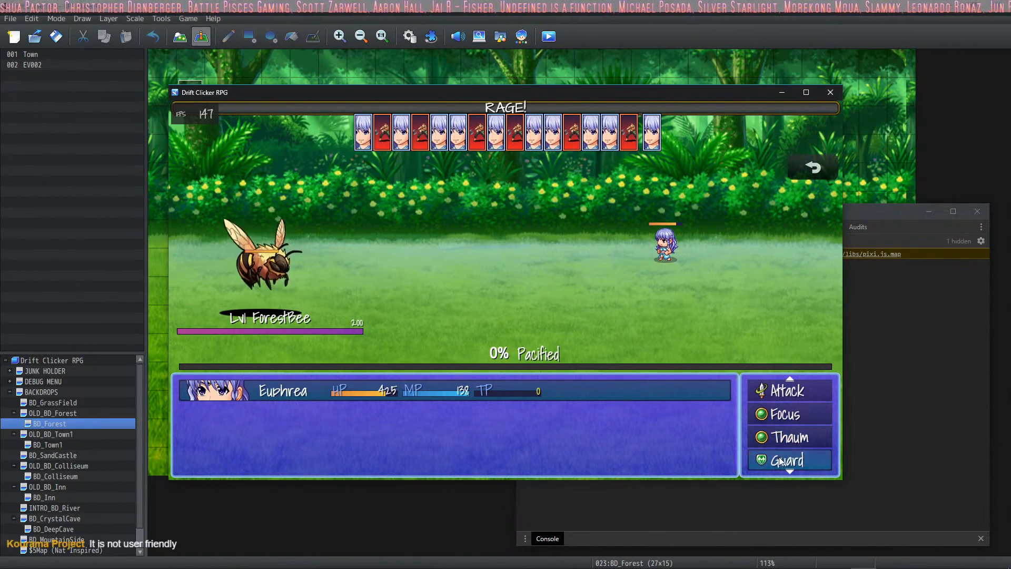
Guard once more, check whether Use Supplies can be cast again from the Focus skills, and end the playtest
{"action": "left_click", "coordinate": [779, 457]}
{"action": "left_click", "coordinate": [779, 416]}
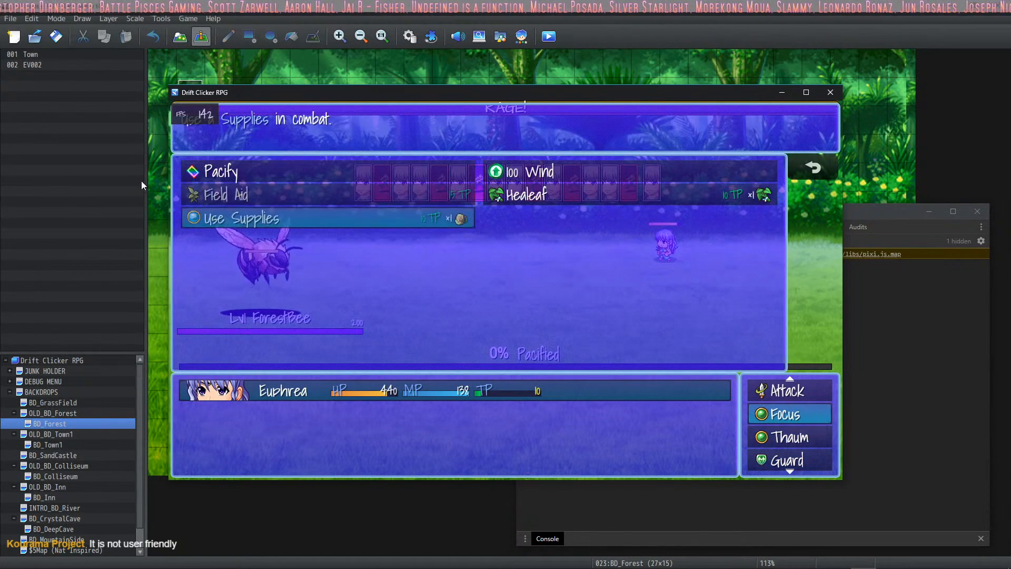
{"action": "left_click", "coordinate": [315, 221]}
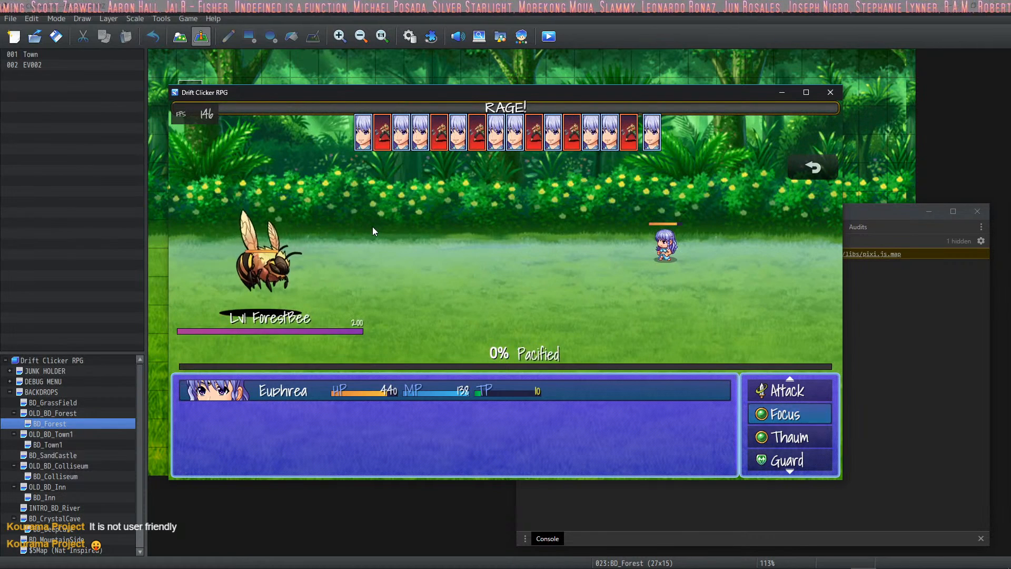
{"action": "left_click", "coordinate": [770, 410]}
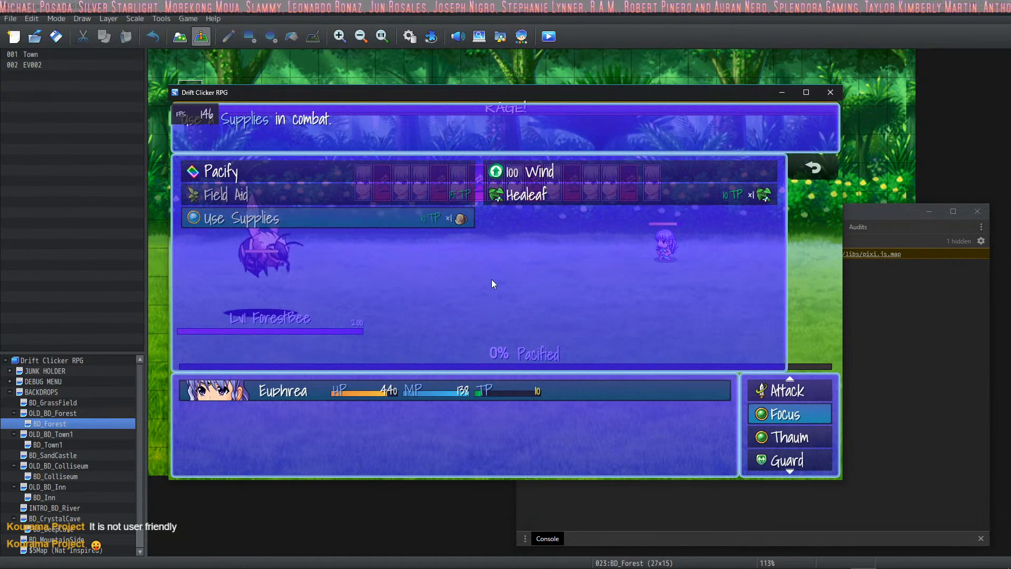
{"action": "right_click", "coordinate": [563, 243]}
{"action": "right_click", "coordinate": [659, 198]}
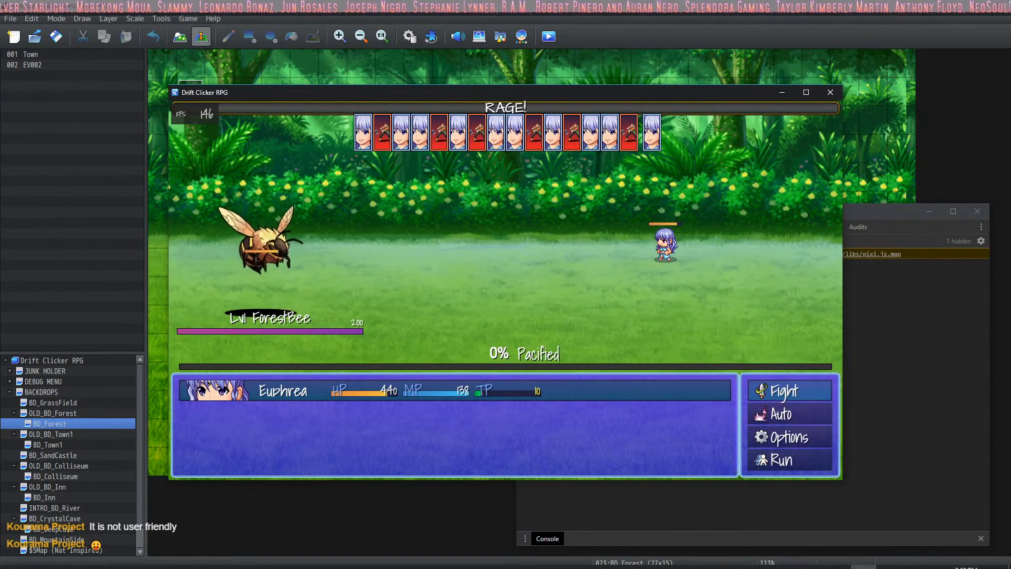
{"action": "left_click", "coordinate": [834, 93]}
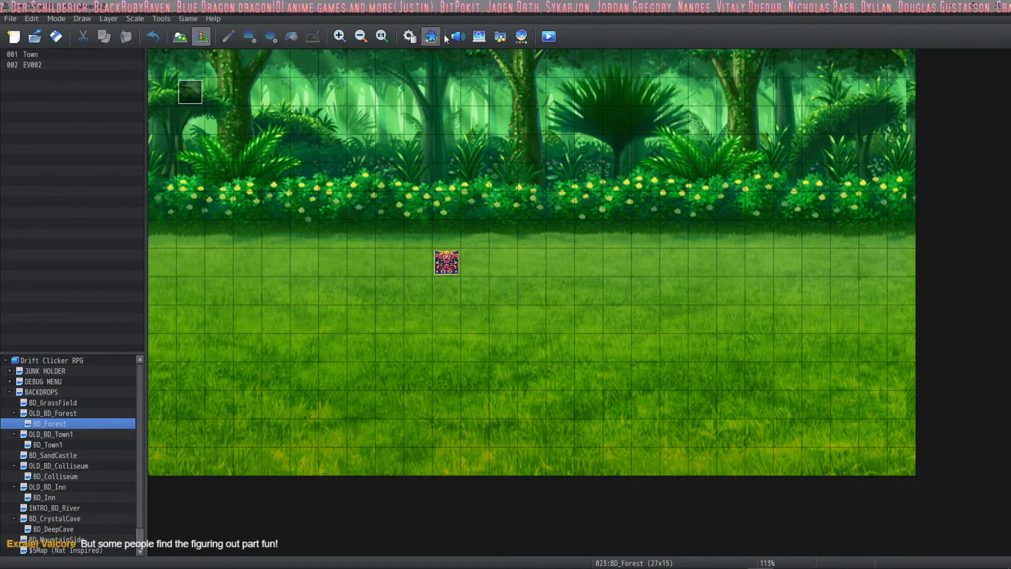
Locate the required CoreEngine and SkillsStatesCore plugins in the Plugin Manager's list, and close it
{"action": "left_click", "coordinate": [431, 36]}
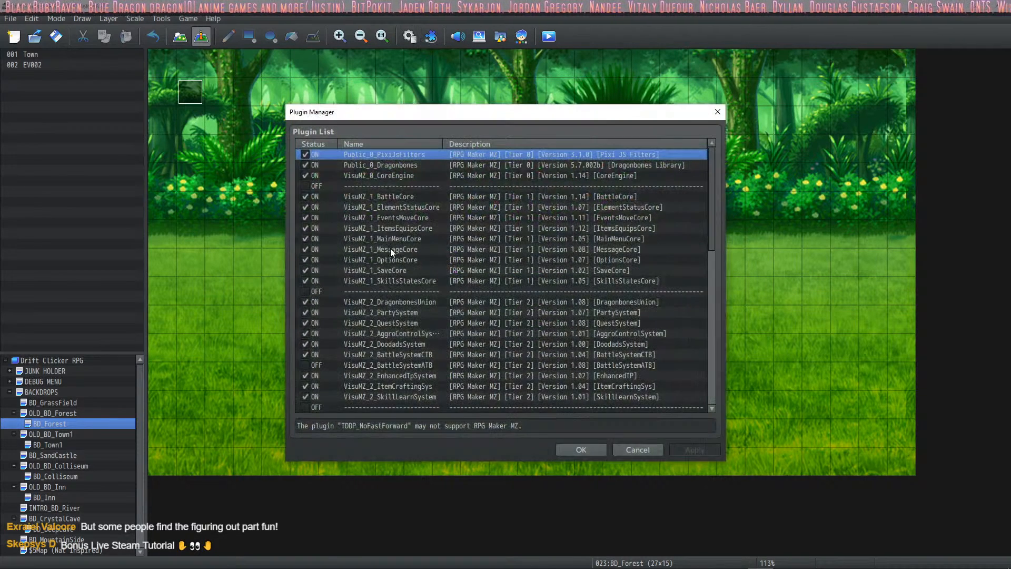
{"action": "left_click", "coordinate": [402, 175]}
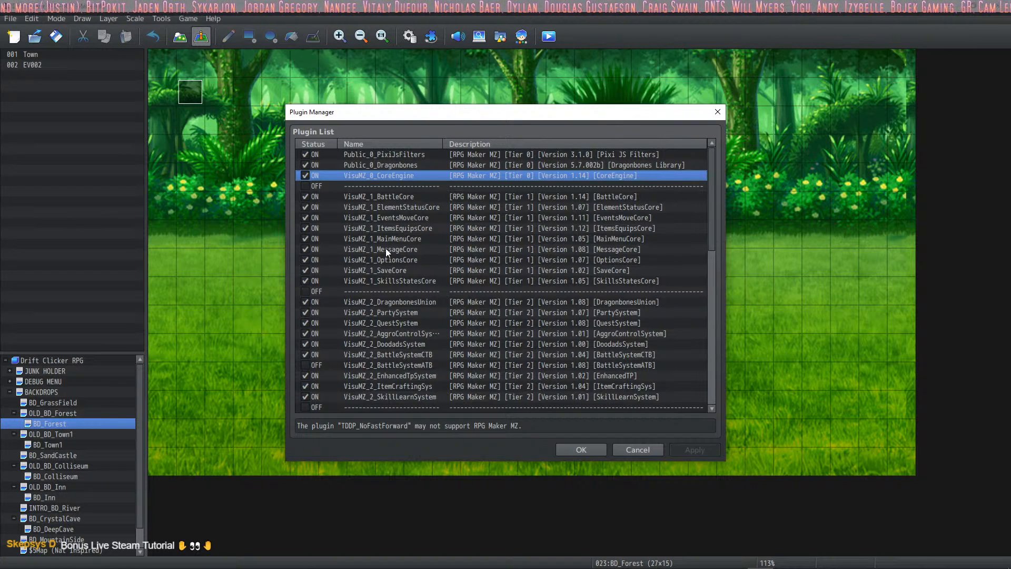
{"action": "left_click", "coordinate": [406, 282]}
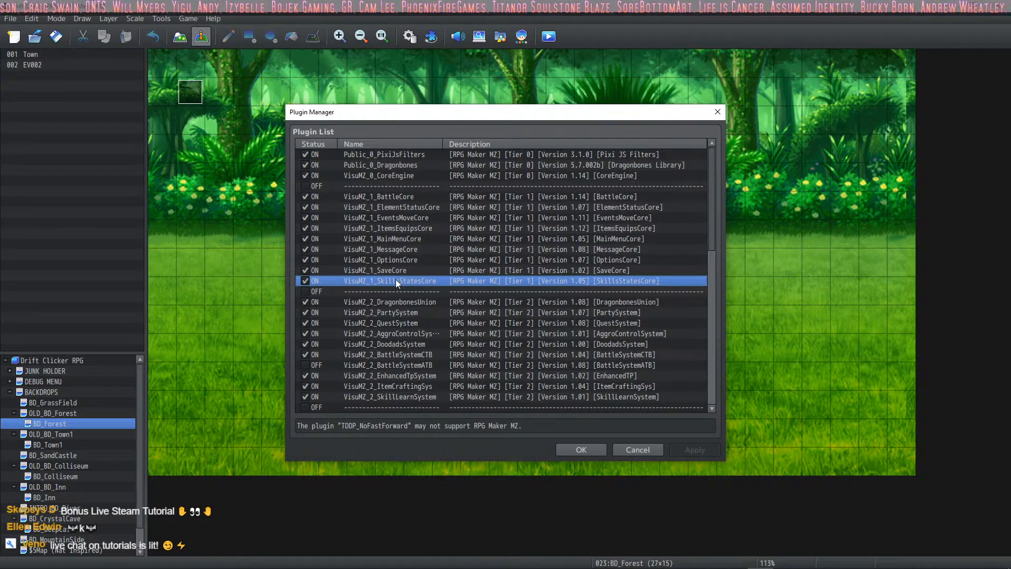
{"action": "left_click", "coordinate": [580, 449]}
Browse the project folder to js/plugins to view where the plugin files are stored, and minimize the folder window
{"action": "left_click", "coordinate": [190, 19]}
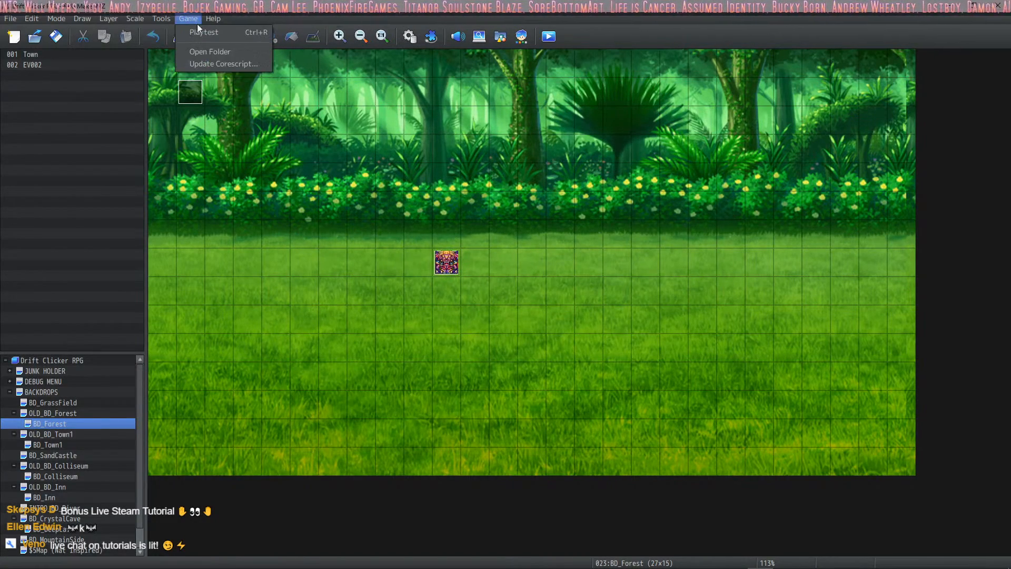
{"action": "left_click", "coordinate": [208, 52]}
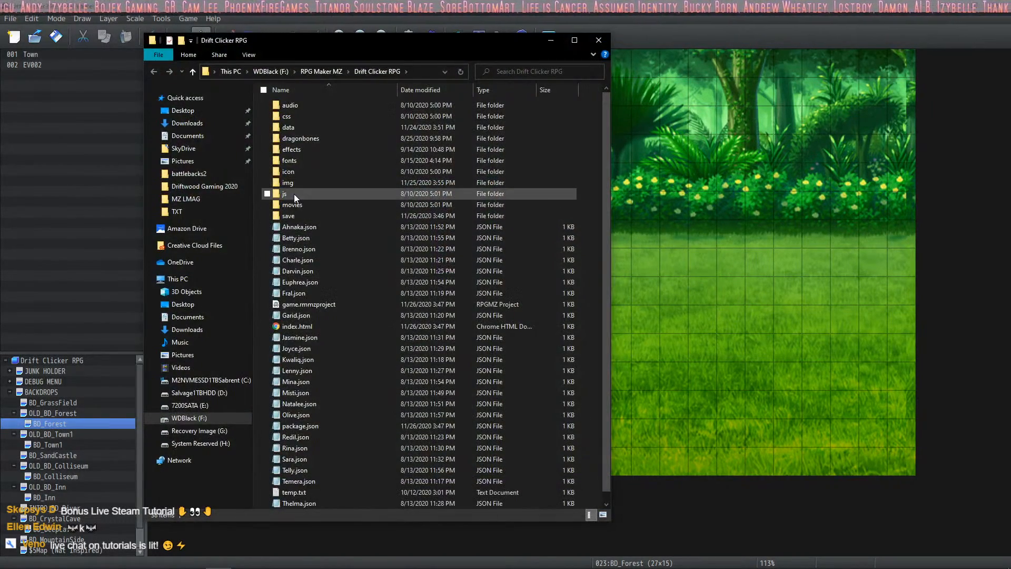
{"action": "double_click", "coordinate": [294, 194]}
{"action": "double_click", "coordinate": [302, 117]}
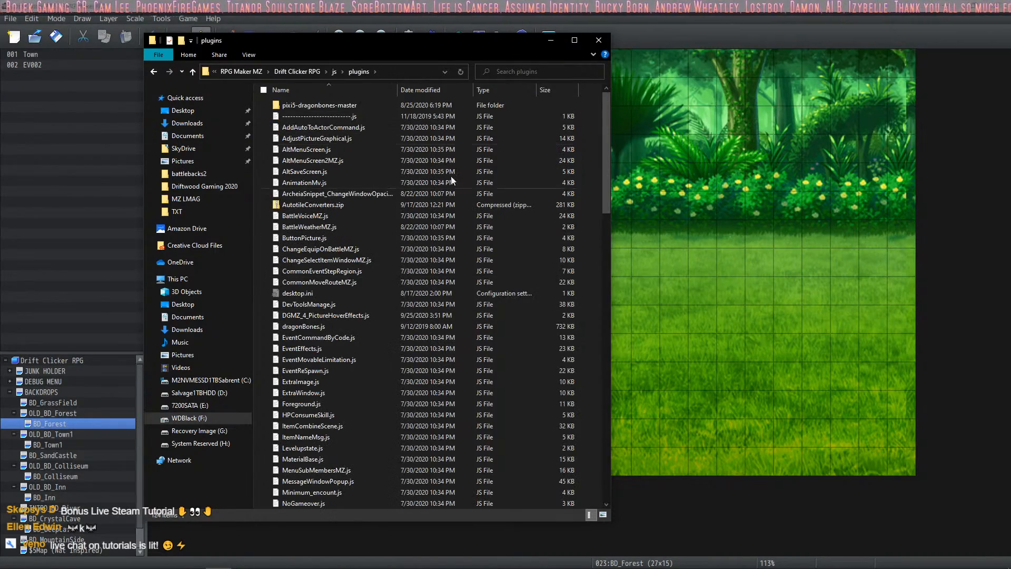
{"action": "left_click", "coordinate": [550, 40]}
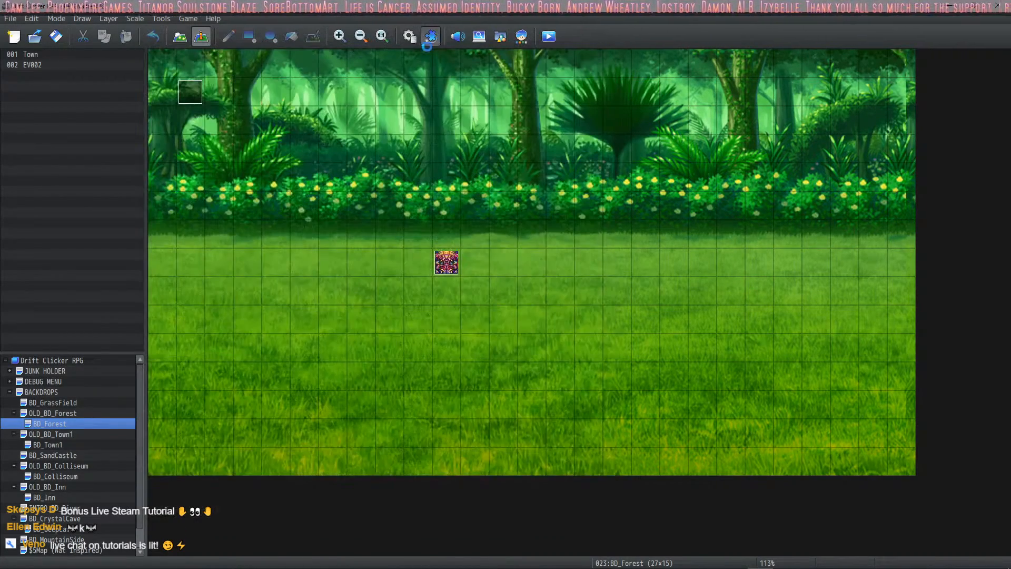
Look through the plugins available for the empty slot at the end of the plugin list, and cancel without adding one
{"action": "scroll", "coordinate": [479, 243], "scroll_direction": "down", "scroll_amount": 12}
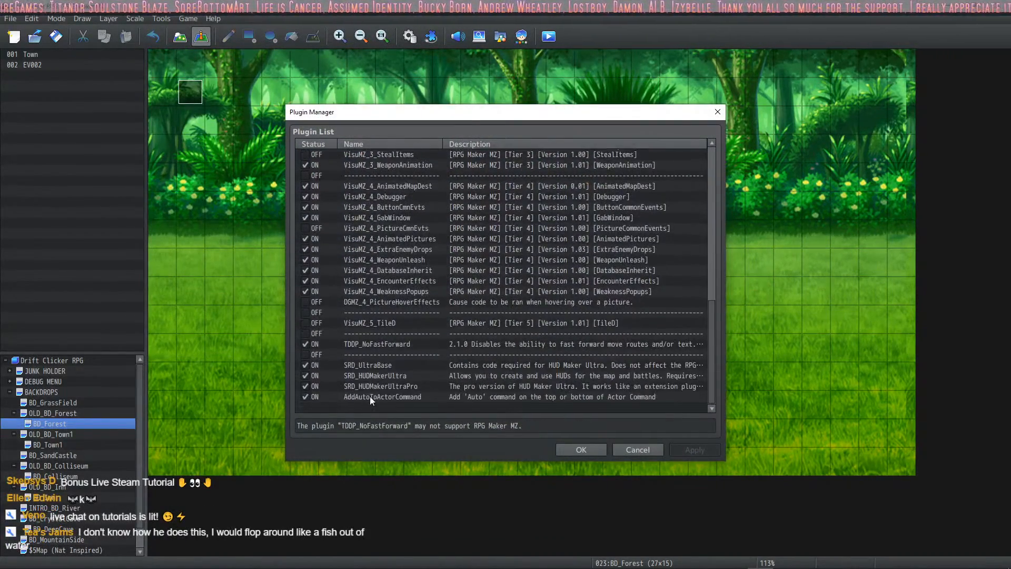
{"action": "double_click", "coordinate": [363, 407]}
{"action": "left_click", "coordinate": [333, 156]}
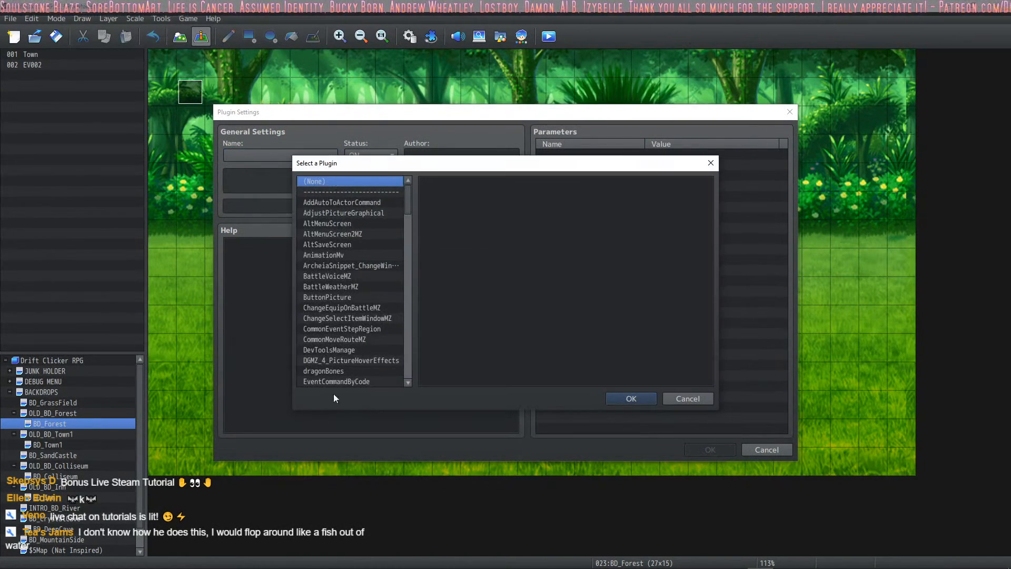
{"action": "scroll", "coordinate": [362, 308], "scroll_direction": "down", "scroll_amount": 10}
{"action": "left_click", "coordinate": [685, 398]}
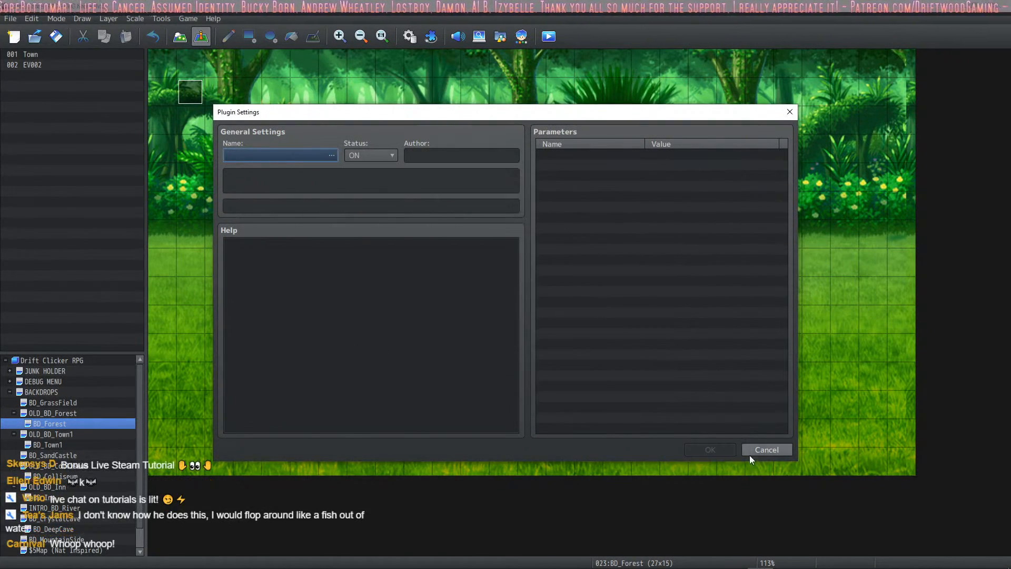
{"action": "left_click", "coordinate": [751, 452]}
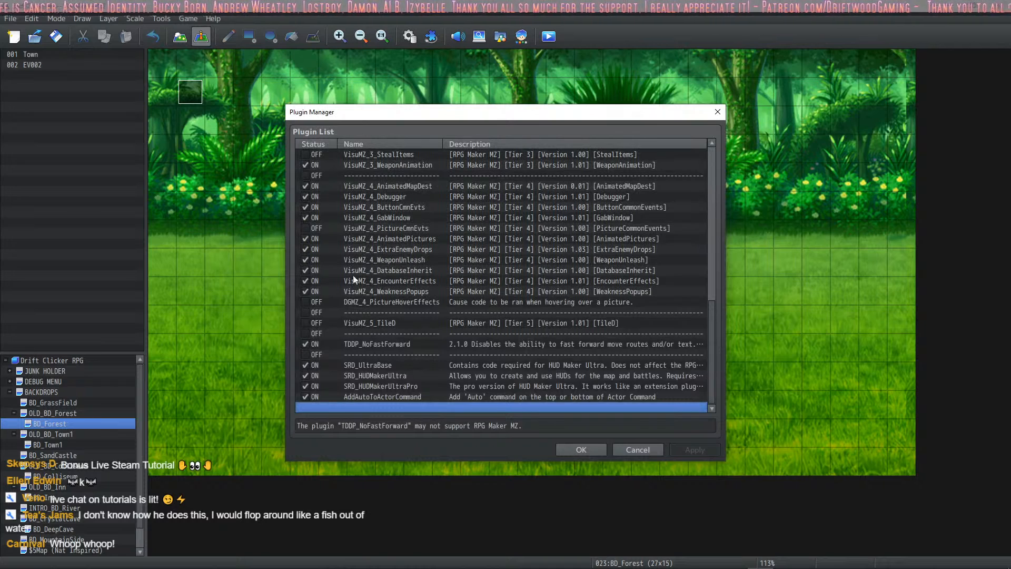
Open the Skill Cost Types list in the SkillsStatesCore plugin settings
{"action": "scroll", "coordinate": [352, 275], "scroll_direction": "up", "scroll_amount": 12}
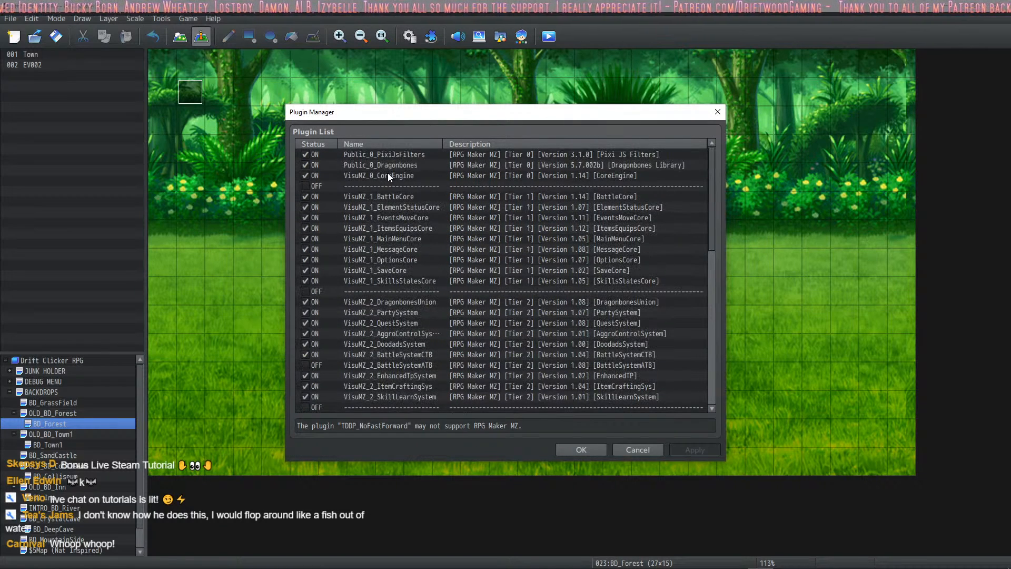
{"action": "left_click", "coordinate": [387, 176]}
{"action": "left_click", "coordinate": [379, 282]}
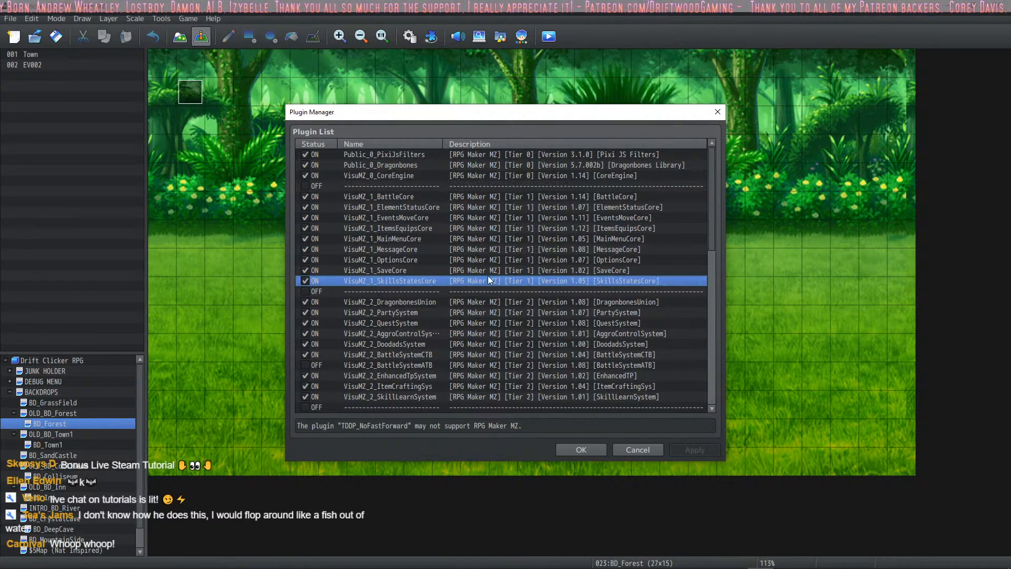
{"action": "double_click", "coordinate": [416, 280]}
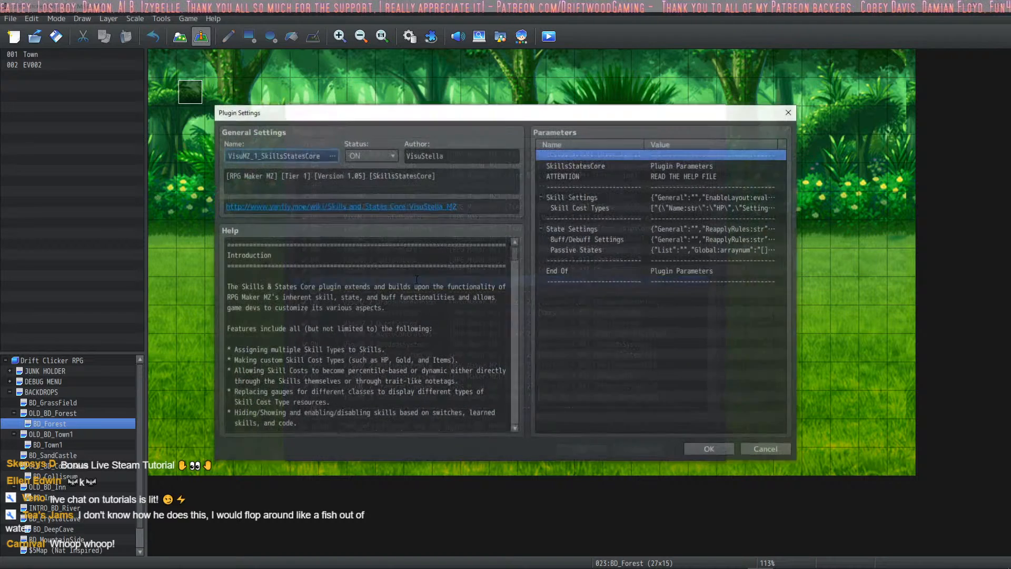
{"action": "left_click", "coordinate": [582, 207]}
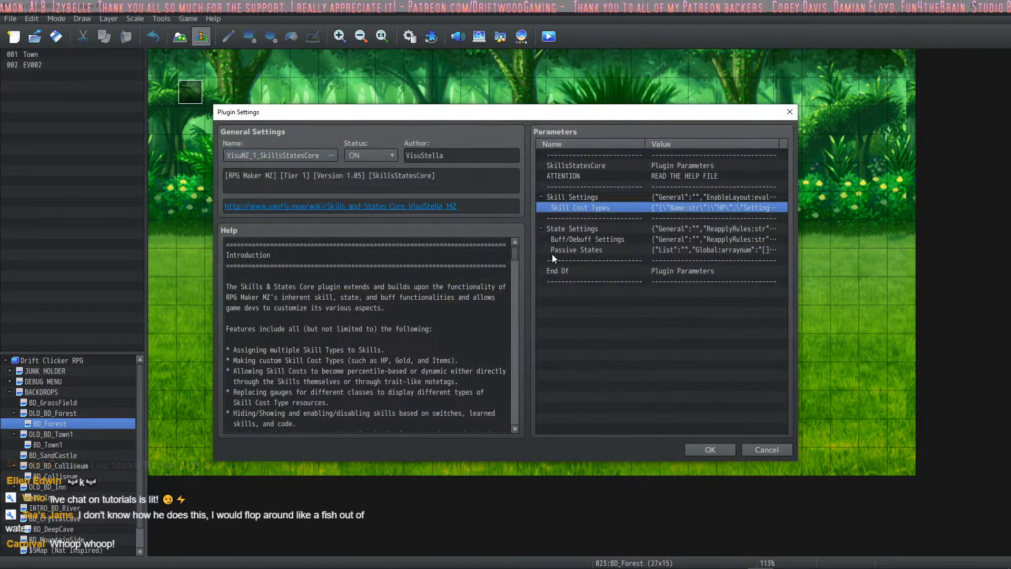
{"action": "double_click", "coordinate": [600, 207]}
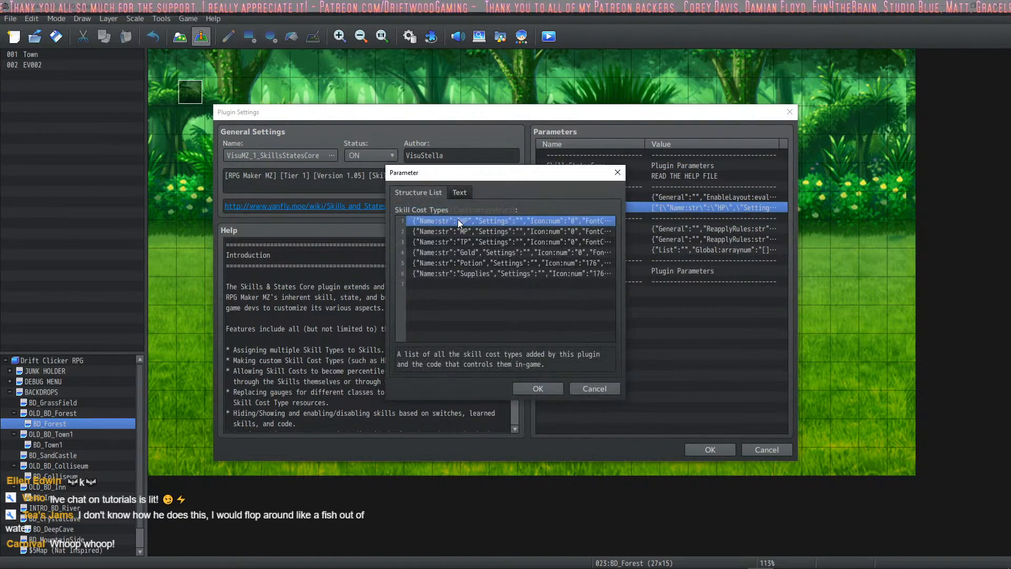
Review the skill cost type entries from MP through Supplies and the empty seventh row
{"action": "left_click", "coordinate": [479, 232]}
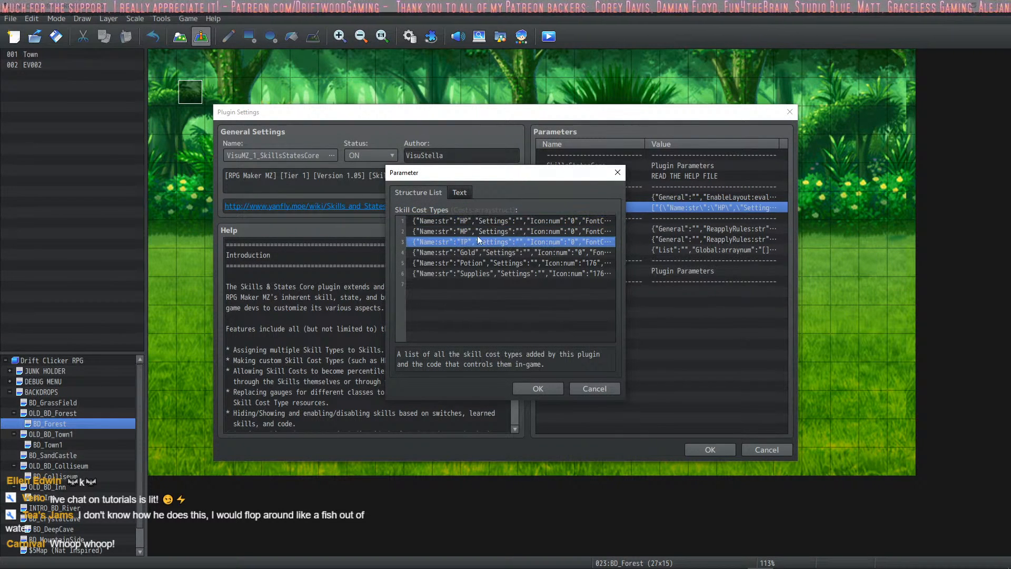
{"action": "left_click", "coordinate": [471, 241]}
{"action": "left_click", "coordinate": [469, 253]}
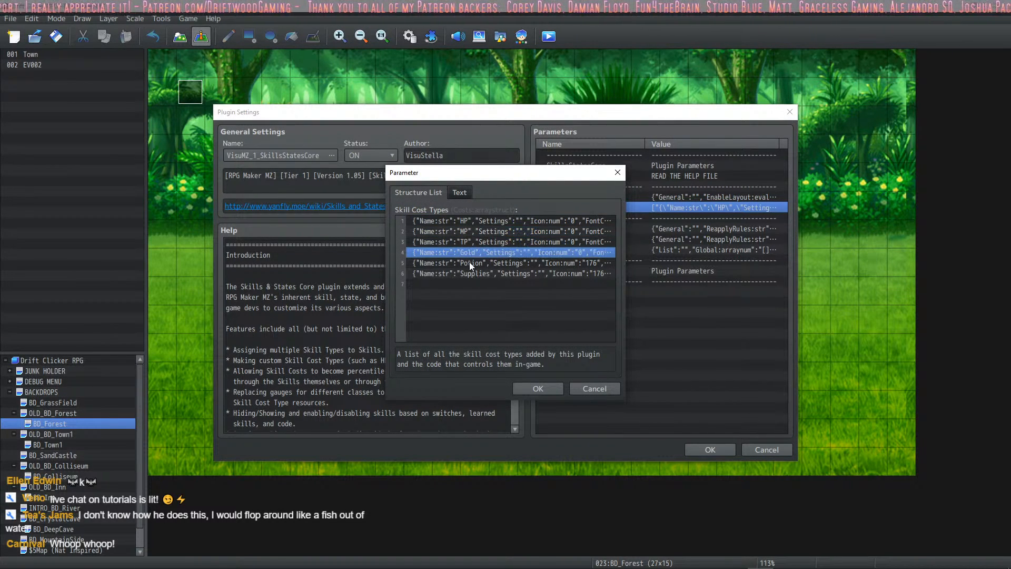
{"action": "left_click", "coordinate": [469, 262]}
{"action": "left_click", "coordinate": [466, 274]}
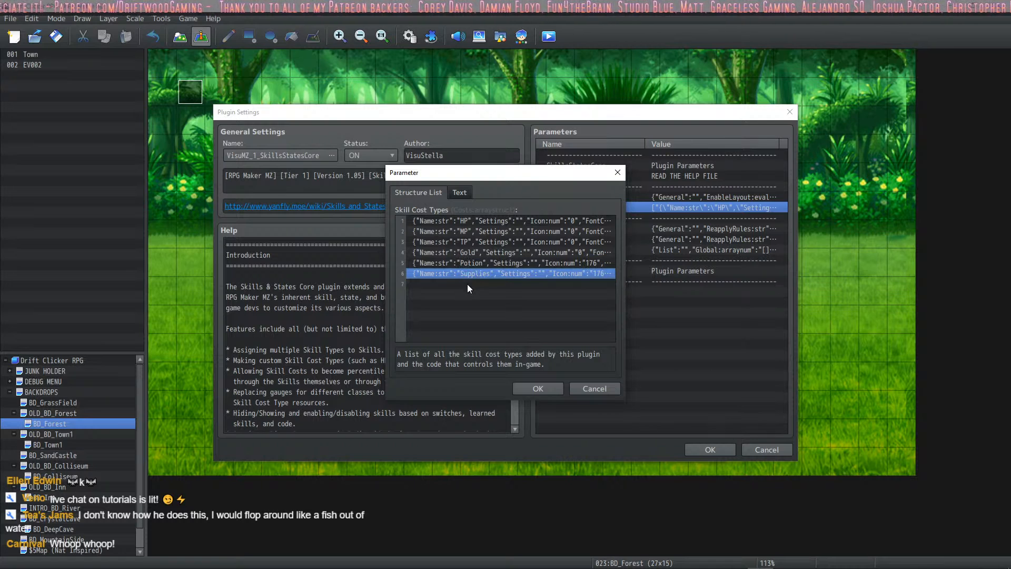
{"action": "left_click", "coordinate": [467, 283]}
{"action": "left_click", "coordinate": [471, 268]}
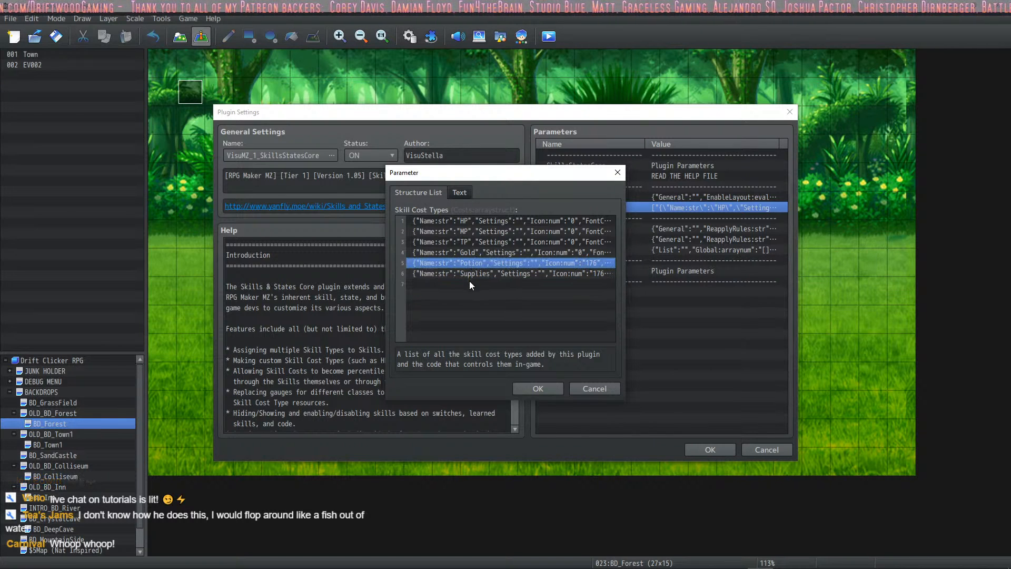
{"action": "left_click", "coordinate": [473, 284]}
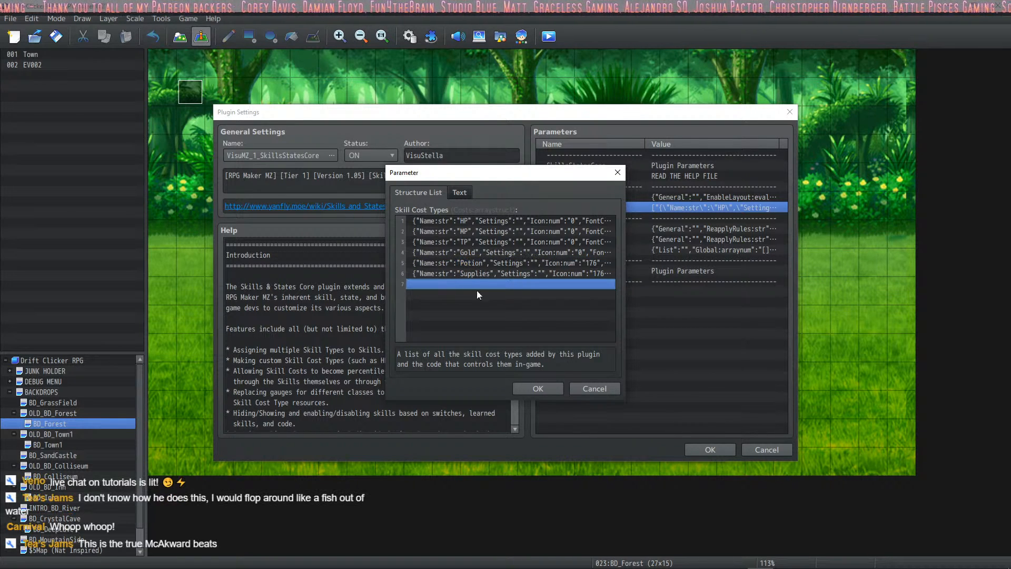
Duplicate the Potion cost type into the empty seventh row, and accept the plugin settings through to closing the Plugin Manager
{"action": "left_click", "coordinate": [489, 264]}
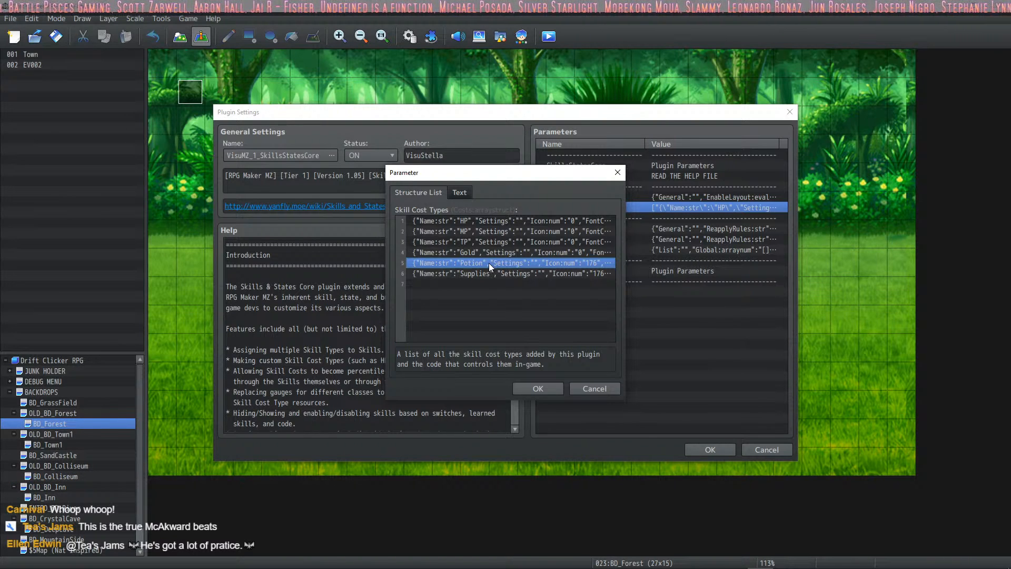
{"action": "right_click", "coordinate": [489, 263]}
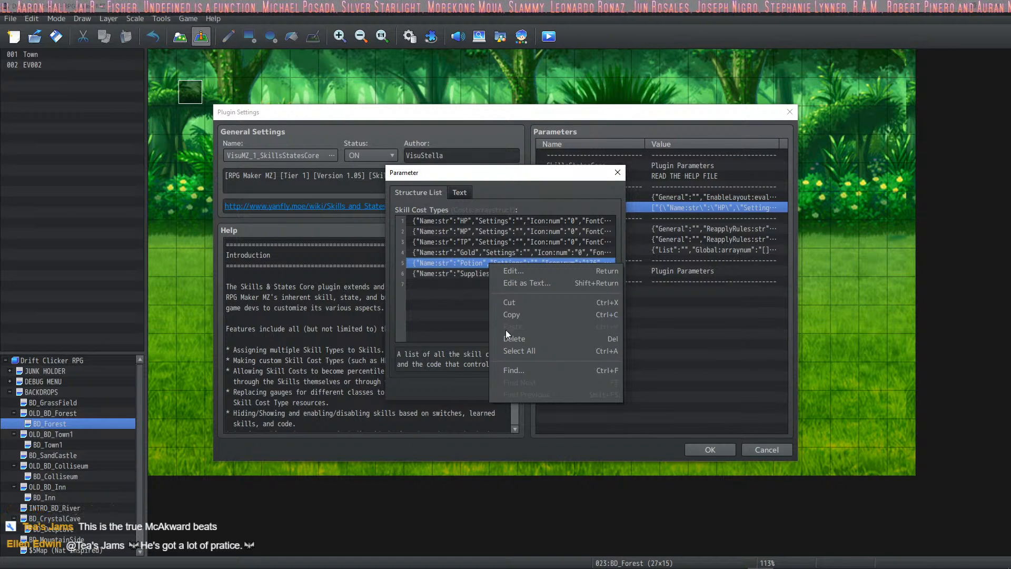
{"action": "left_click", "coordinate": [520, 314]}
{"action": "left_click", "coordinate": [443, 284]}
{"action": "right_click", "coordinate": [443, 285]}
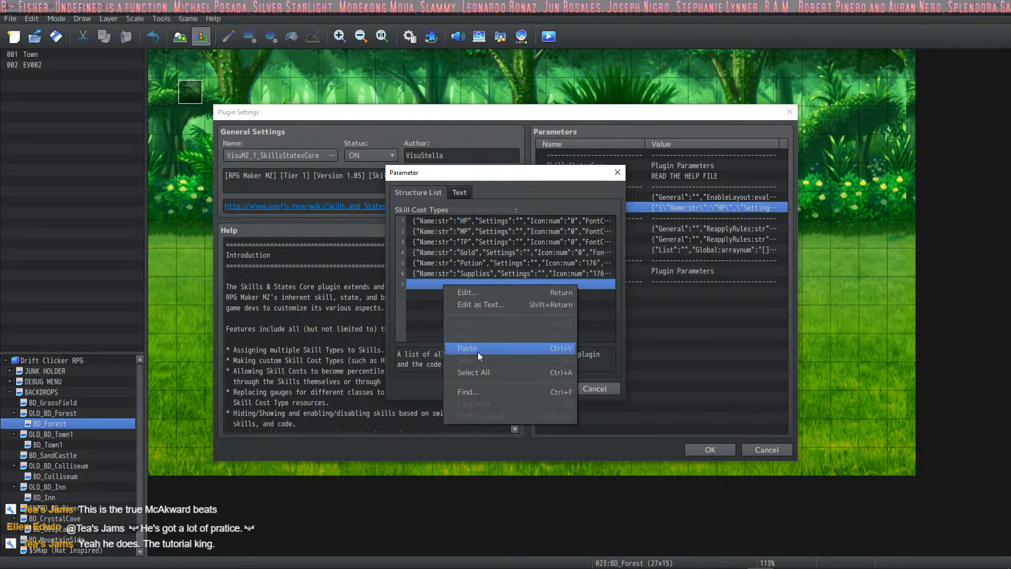
{"action": "left_click", "coordinate": [478, 349]}
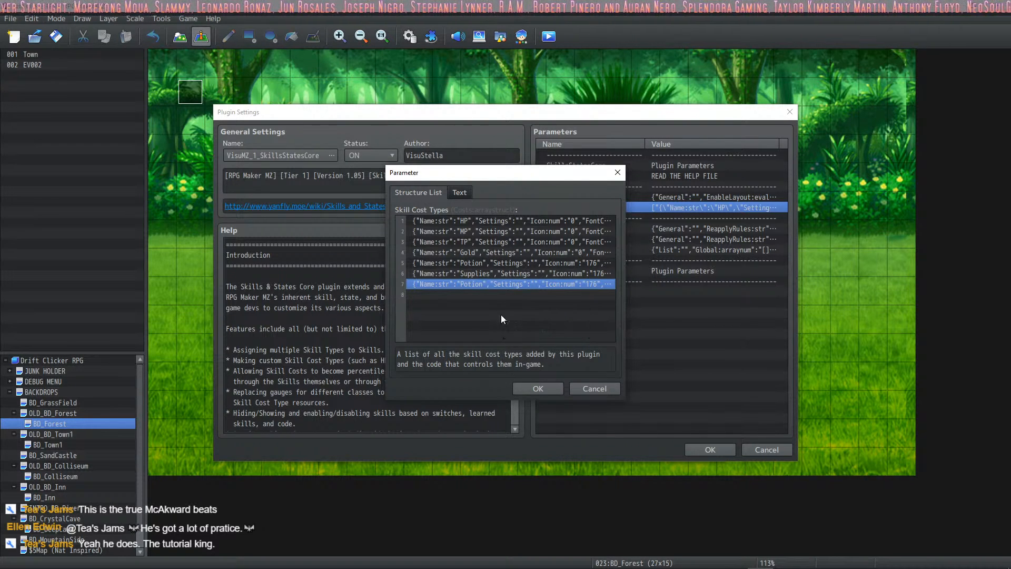
{"action": "left_click", "coordinate": [532, 389]}
{"action": "left_click", "coordinate": [699, 449]}
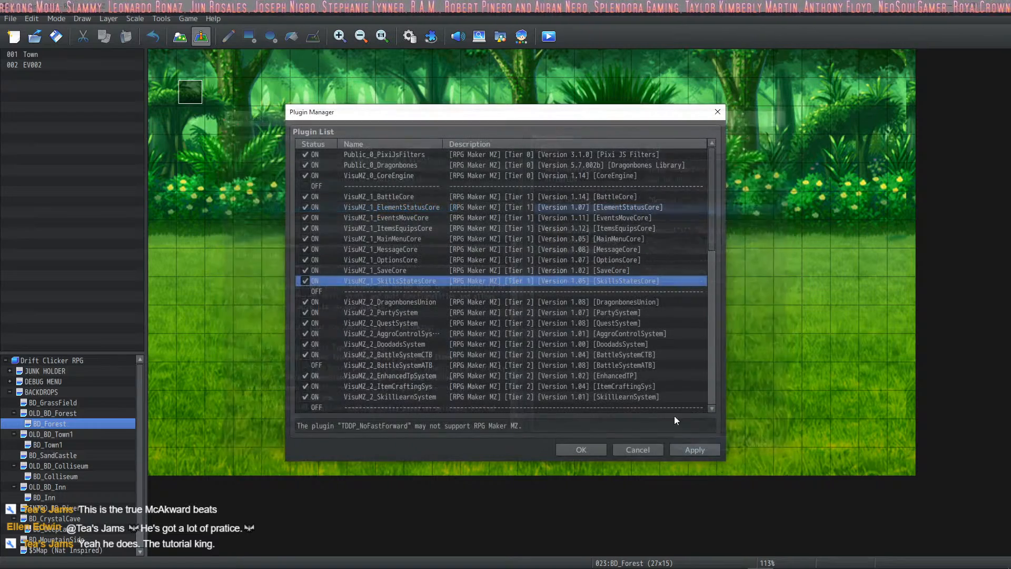
{"action": "key", "text": "Return"}
Duplicate the Supplies item into the empty item slot 0020 of the database and name the copy Rations
{"action": "left_click", "coordinate": [408, 39]}
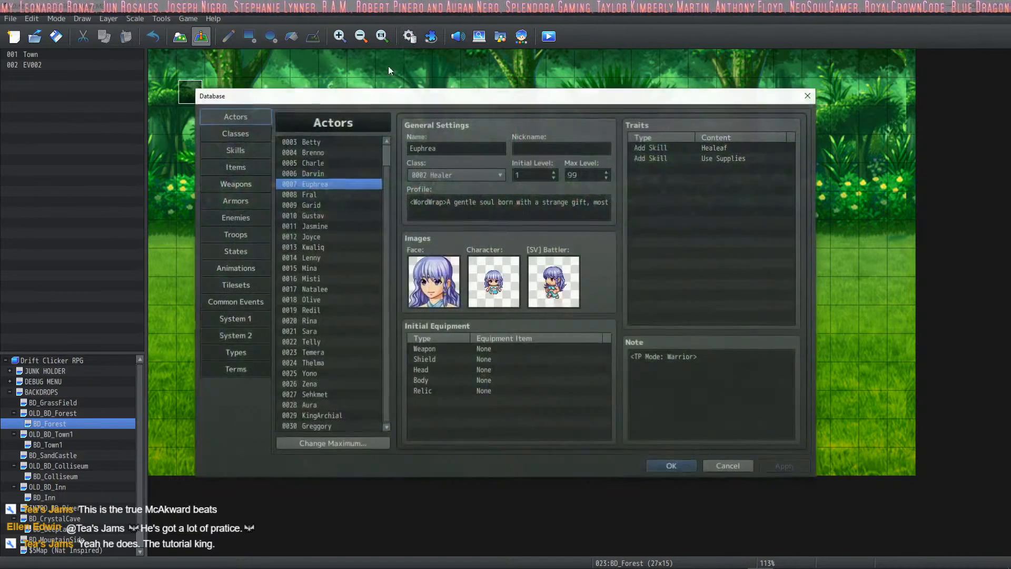
{"action": "left_click", "coordinate": [236, 167]}
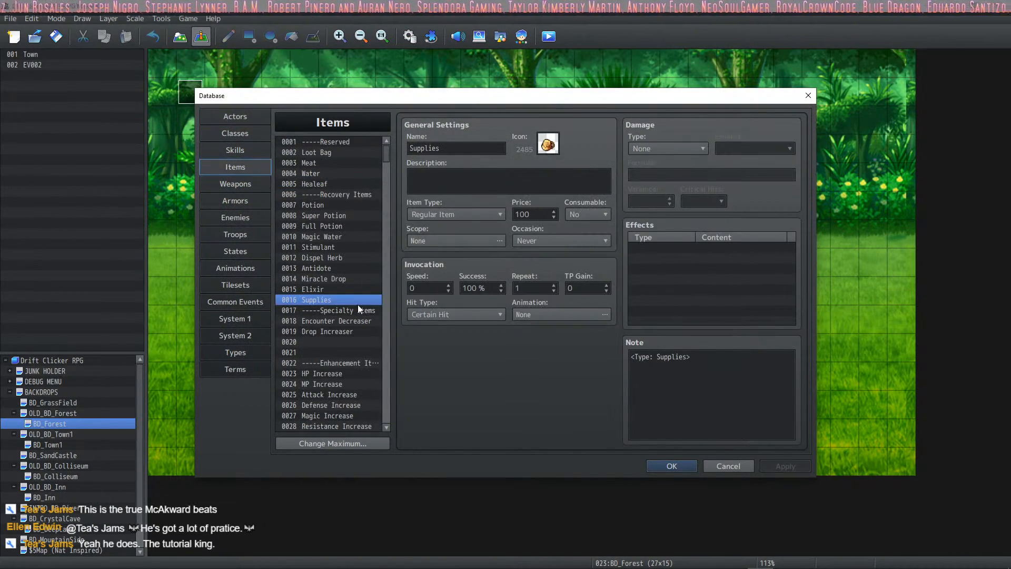
{"action": "left_click", "coordinate": [316, 344]}
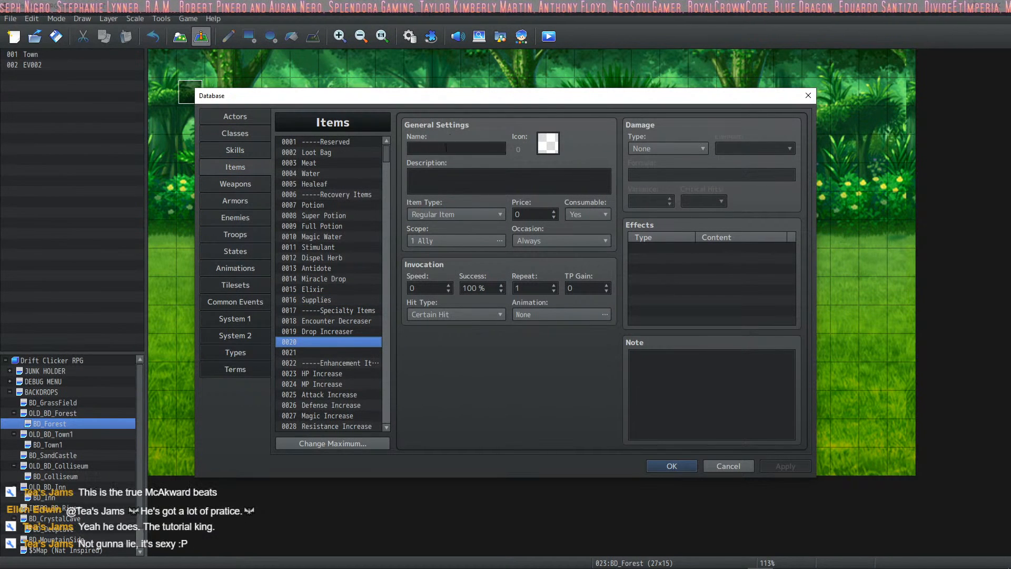
{"action": "left_click", "coordinate": [313, 300]}
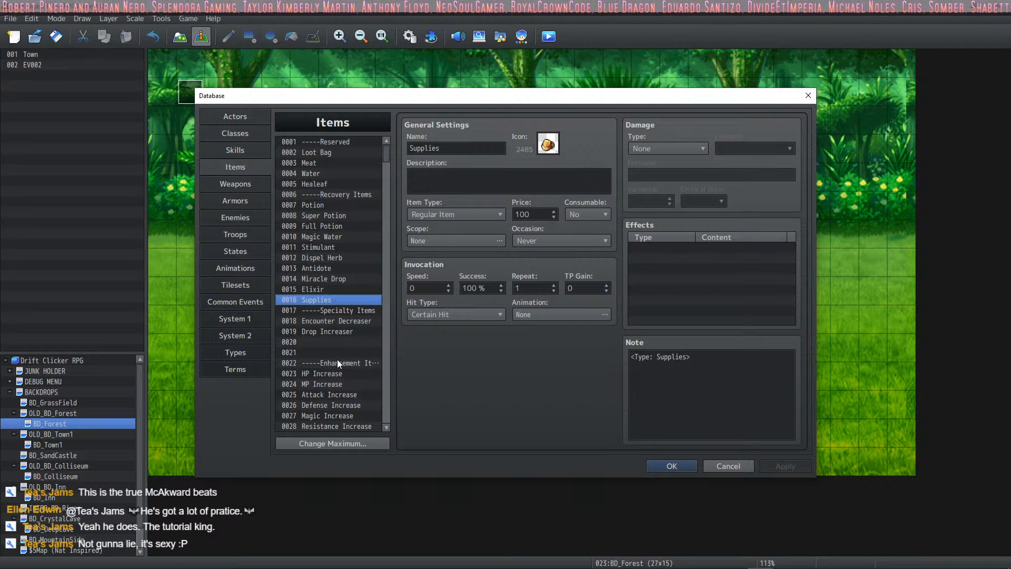
{"action": "left_click", "coordinate": [327, 342]}
{"action": "key", "text": "ctrl+v"}
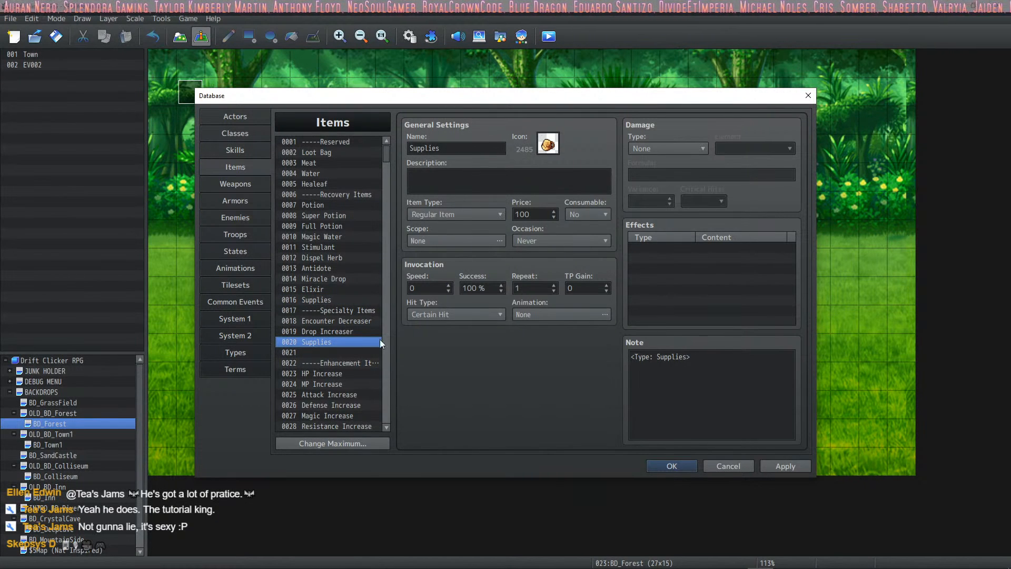
{"action": "double_click", "coordinate": [458, 146]}
{"action": "type", "text": "Rations"}
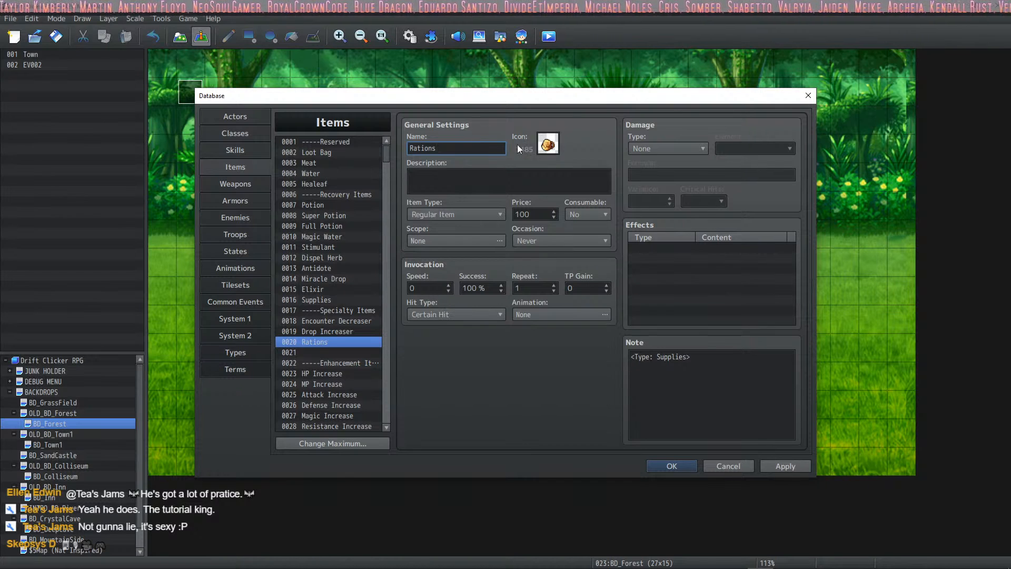
Describe the Rations item as "Use this with a skill to use your skills.", keeping Consumable at No and Occasion at Never
{"action": "left_click", "coordinate": [447, 190]}
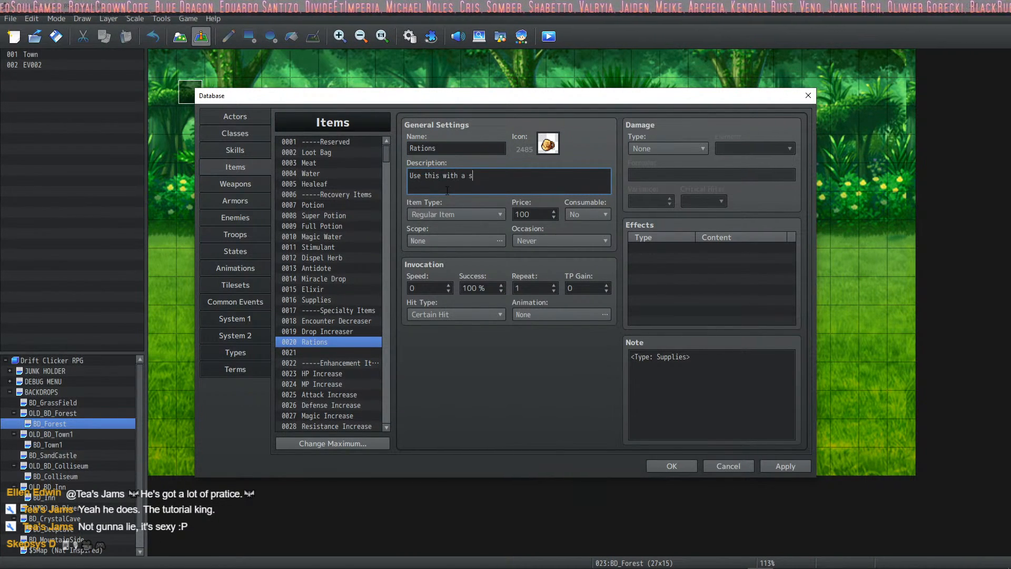
{"action": "type", "text": "Use this with a skill to use your skil"}
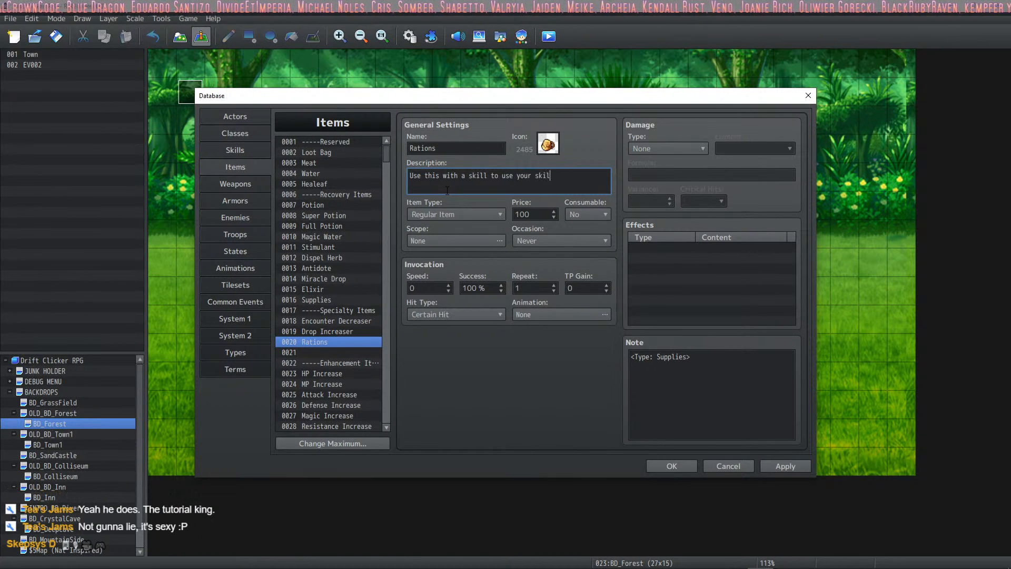
{"action": "type", "text": "ls."}
{"action": "left_click", "coordinate": [598, 215]}
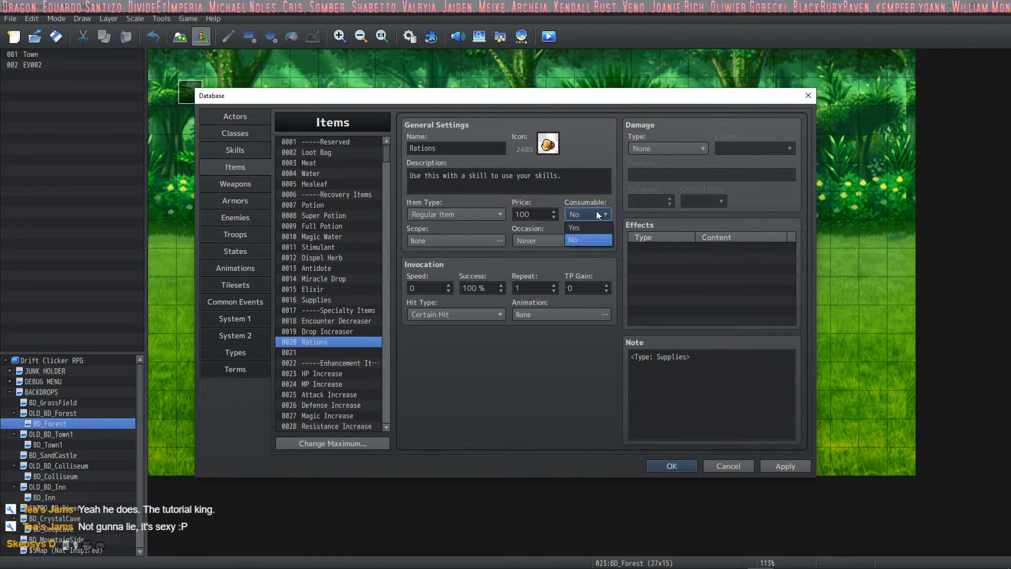
{"action": "left_click", "coordinate": [579, 239]}
{"action": "left_click", "coordinate": [561, 238]}
{"action": "left_click", "coordinate": [545, 239]}
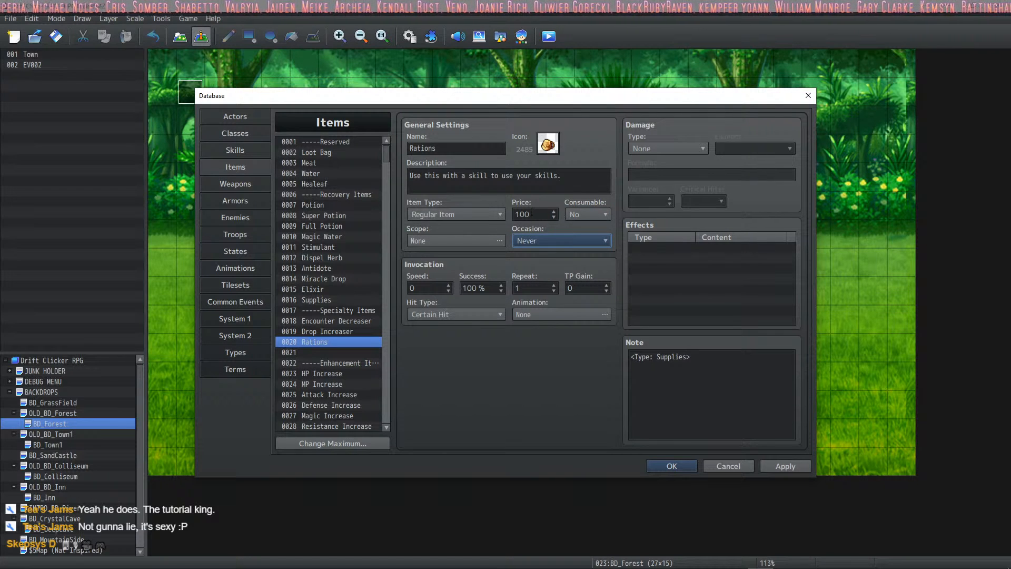
Change the Rations item's note tag to <Type: Rations>
{"action": "left_click", "coordinate": [708, 358]}
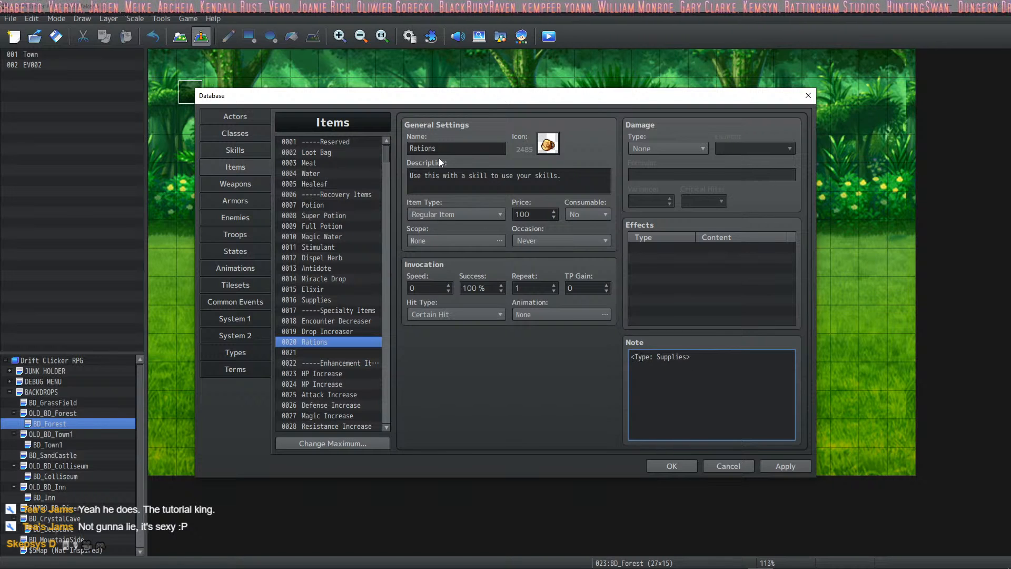
{"action": "double_click", "coordinate": [671, 357]}
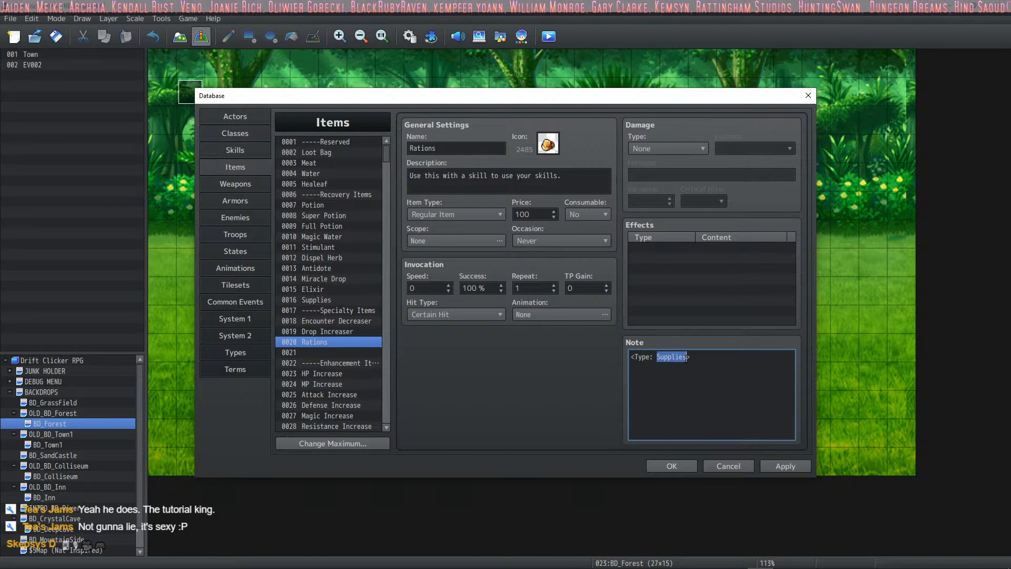
{"action": "type", "text": "Rations"}
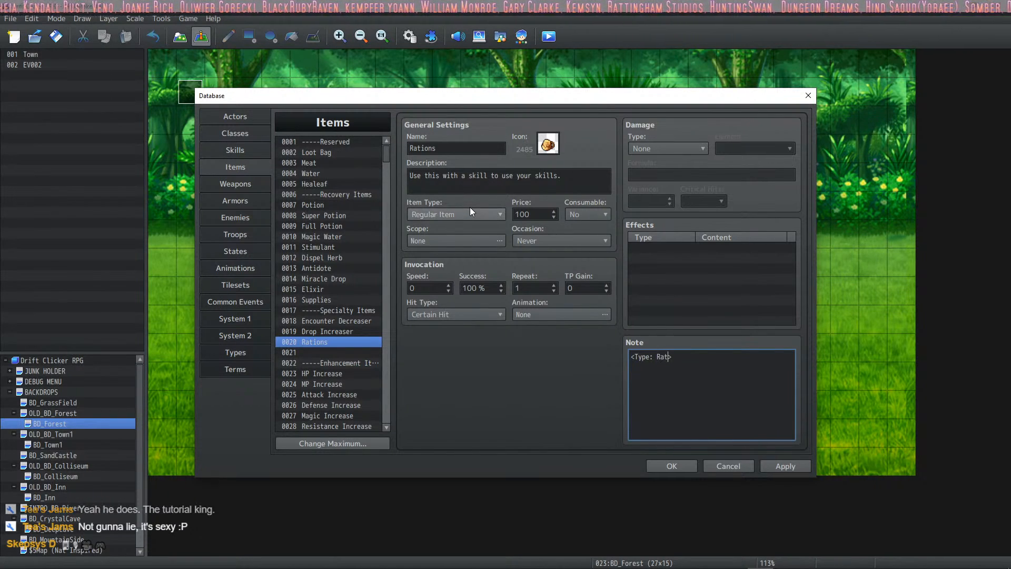
Compare the Rations item's name with its type note tag, and apply the database changes
{"action": "double_click", "coordinate": [449, 148]}
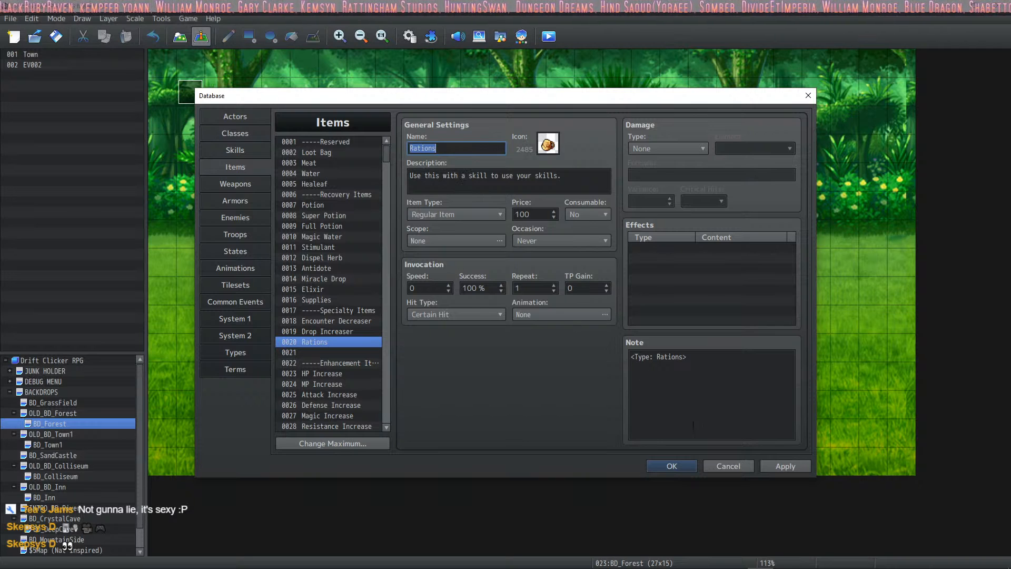
{"action": "left_click", "coordinate": [672, 358]}
{"action": "double_click", "coordinate": [448, 148]}
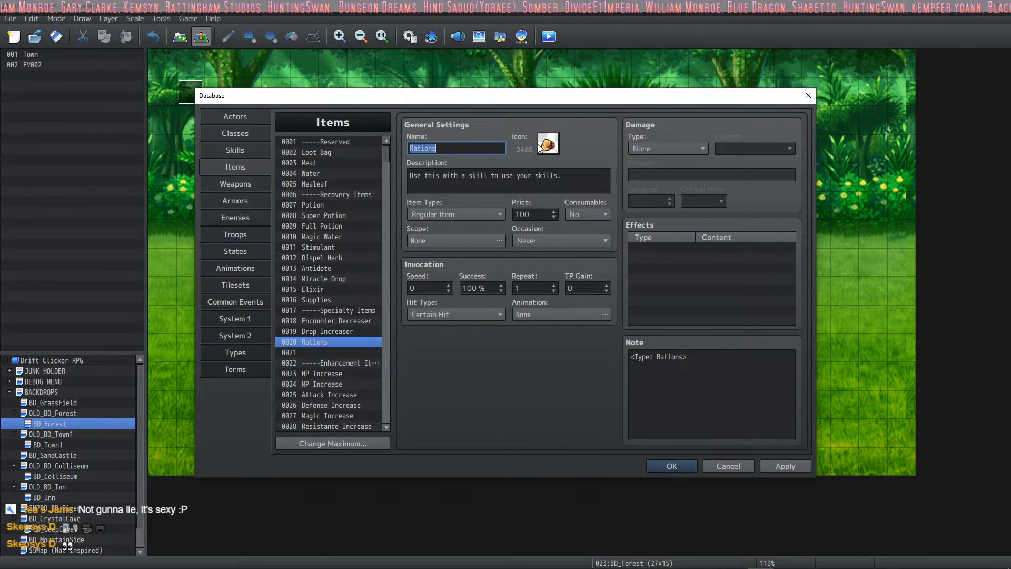
{"action": "left_click", "coordinate": [678, 356]}
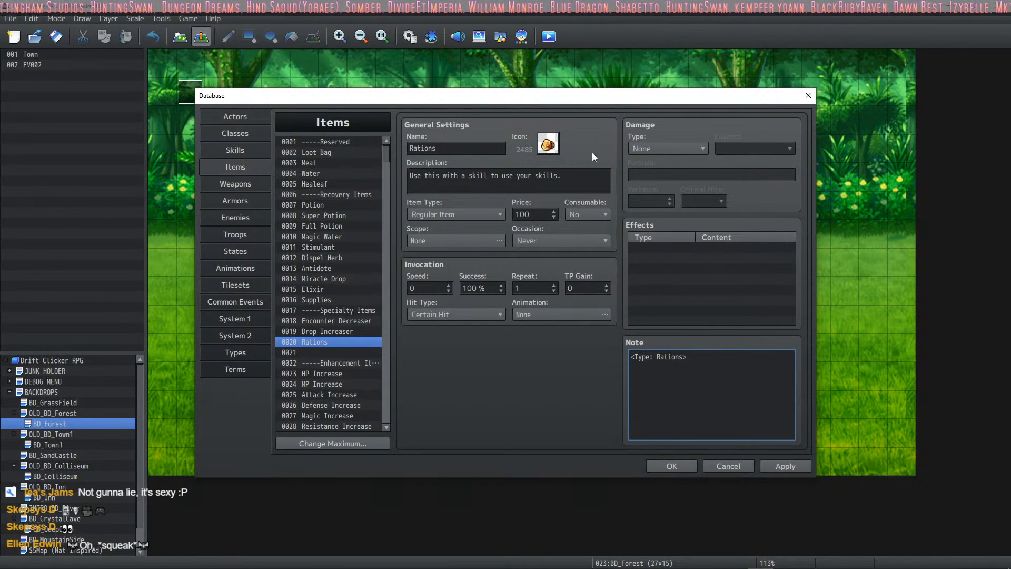
{"action": "left_click", "coordinate": [453, 150]}
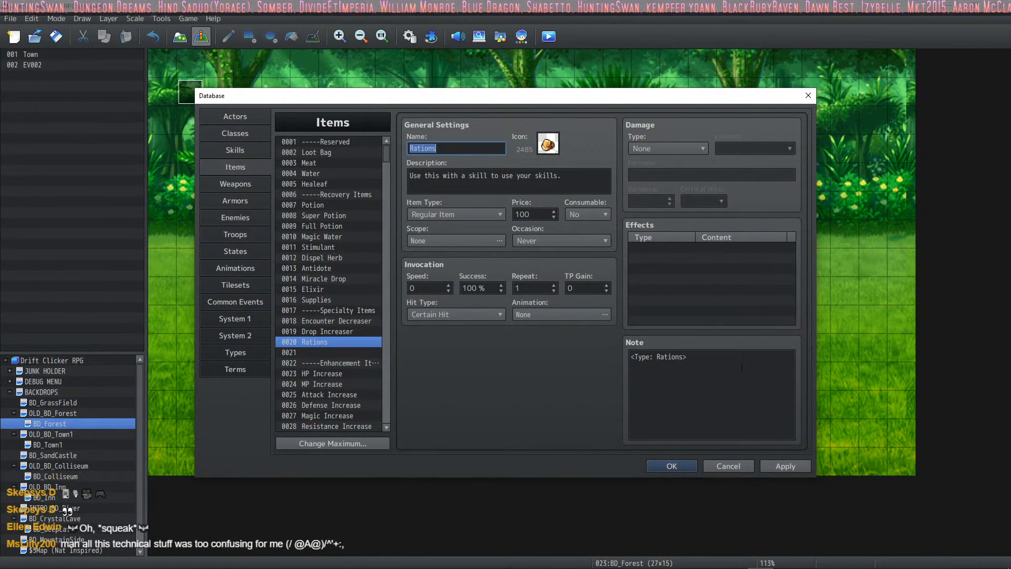
{"action": "left_click", "coordinate": [714, 357]}
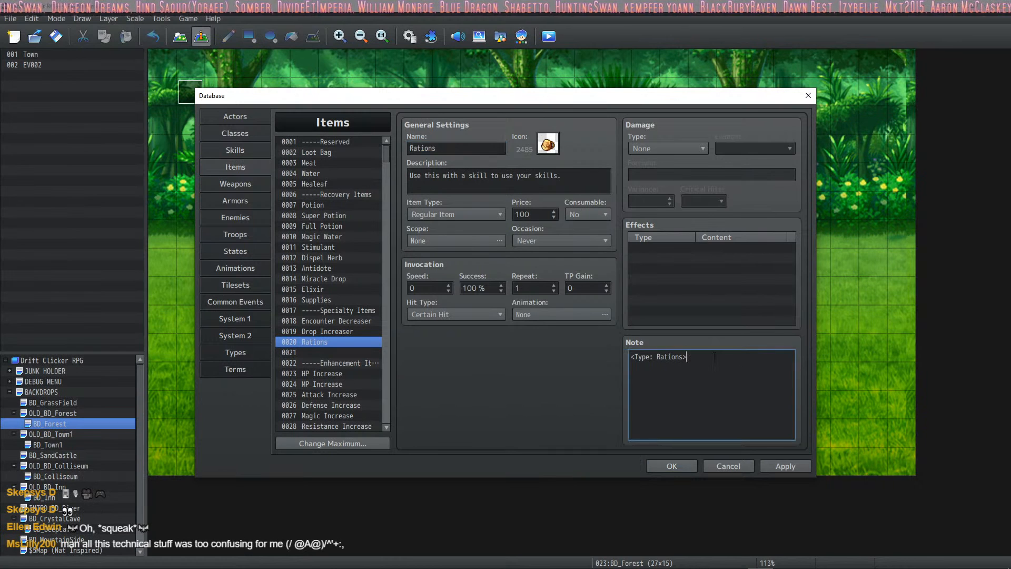
{"action": "double_click", "coordinate": [486, 148]}
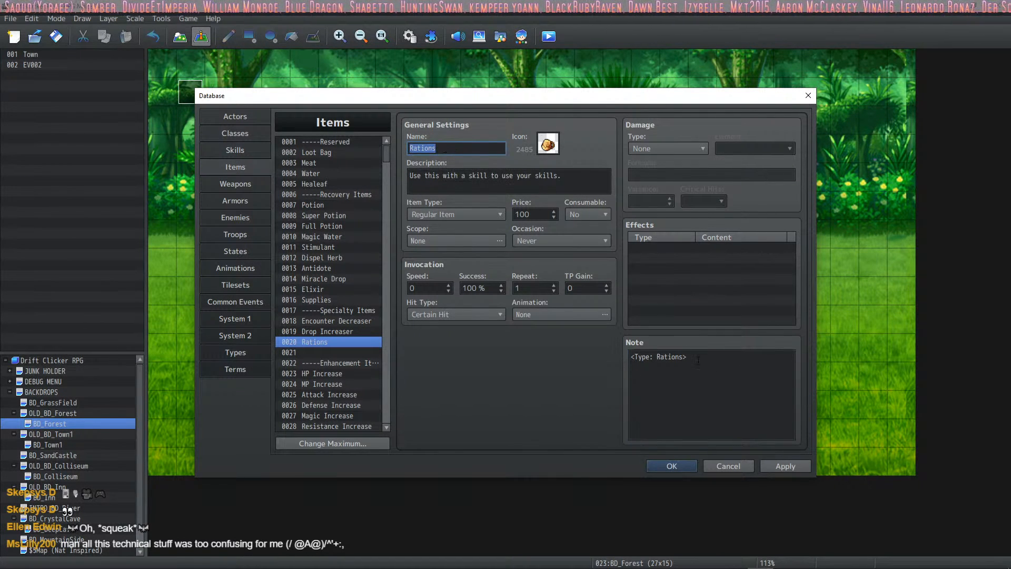
{"action": "left_click", "coordinate": [638, 362]}
{"action": "left_click", "coordinate": [790, 468]}
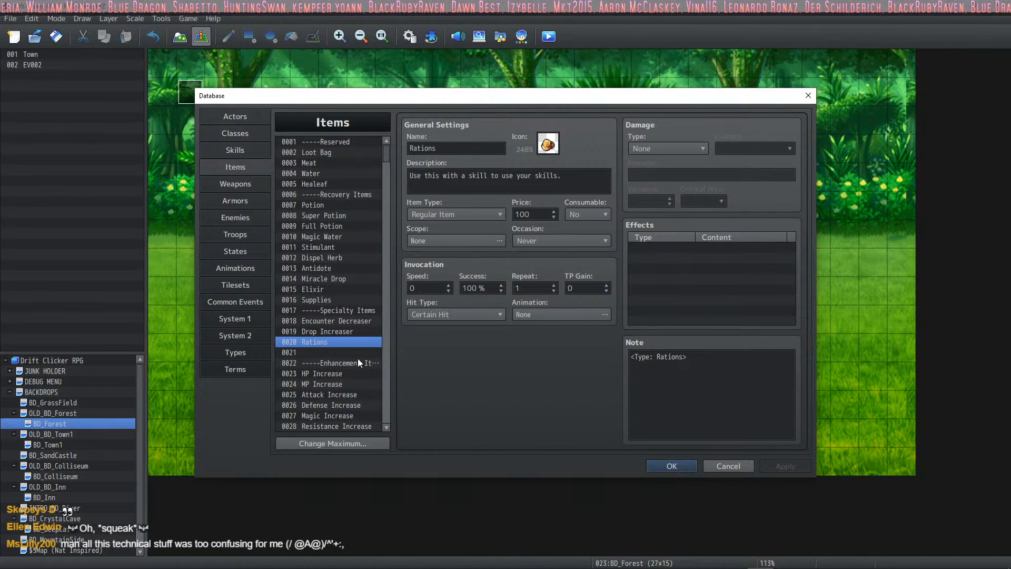
Duplicate the Use Supplies skill into the empty skill slot 0009 and name the copy "Eat food"
{"action": "left_click", "coordinate": [245, 153]}
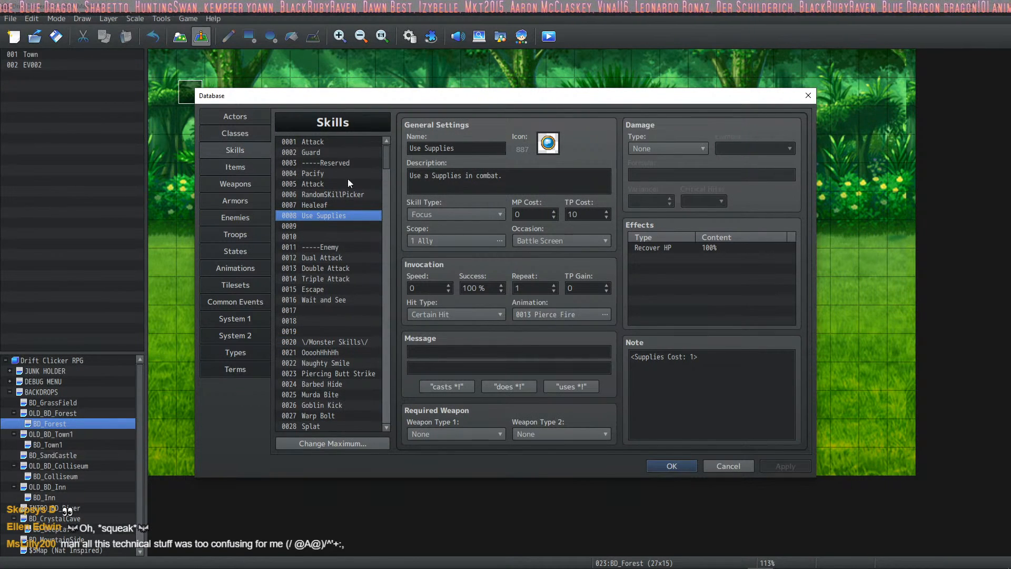
{"action": "left_click", "coordinate": [326, 225]}
{"action": "key", "text": "ctrl+v"}
{"action": "left_click_drag", "start_coordinate": [410, 148], "coordinate": [474, 149]}
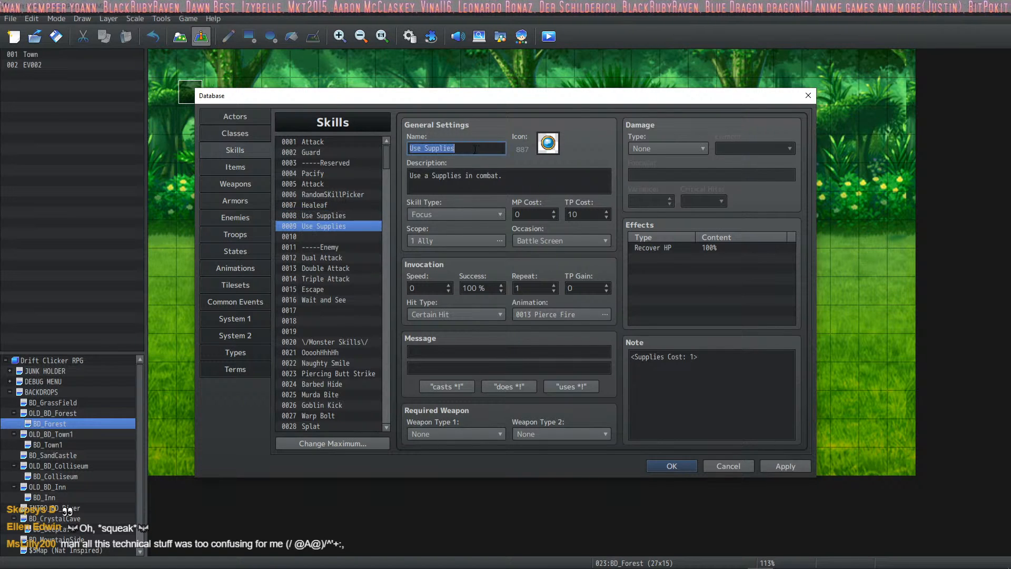
{"action": "type", "text": "Heal"}
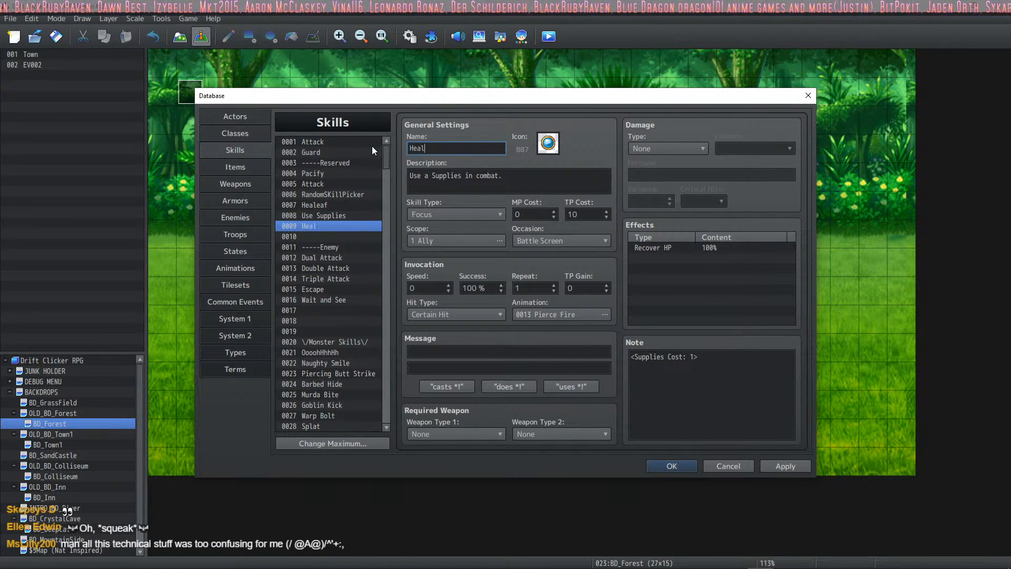
{"action": "key", "text": "BackSpace"}
{"action": "key", "text": "BackSpace"}
{"action": "key", "text": "BackSpace"}
{"action": "key", "text": "BackSpace"}
{"action": "type", "text": "Eat "}
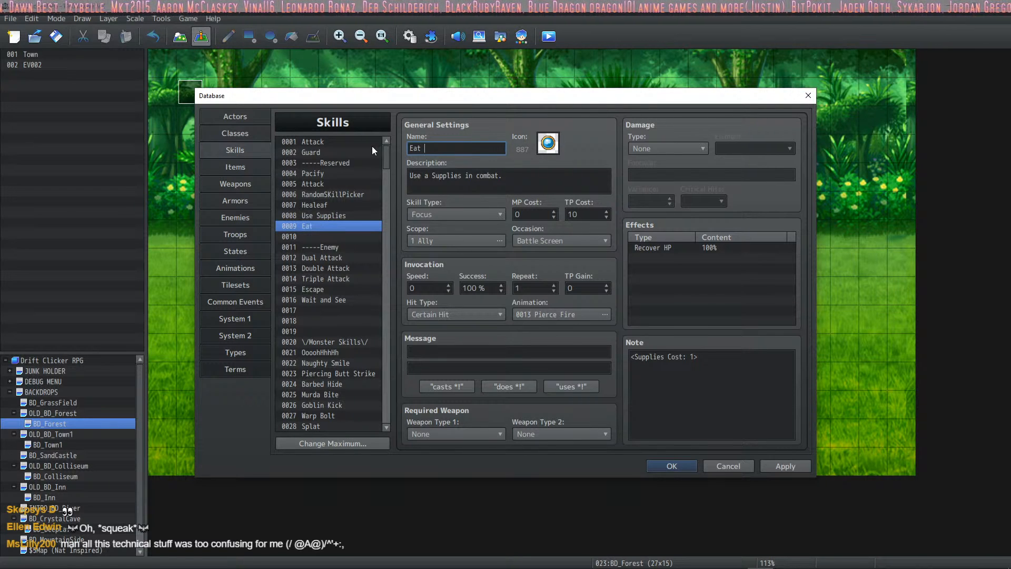
{"action": "type", "text": "food"}
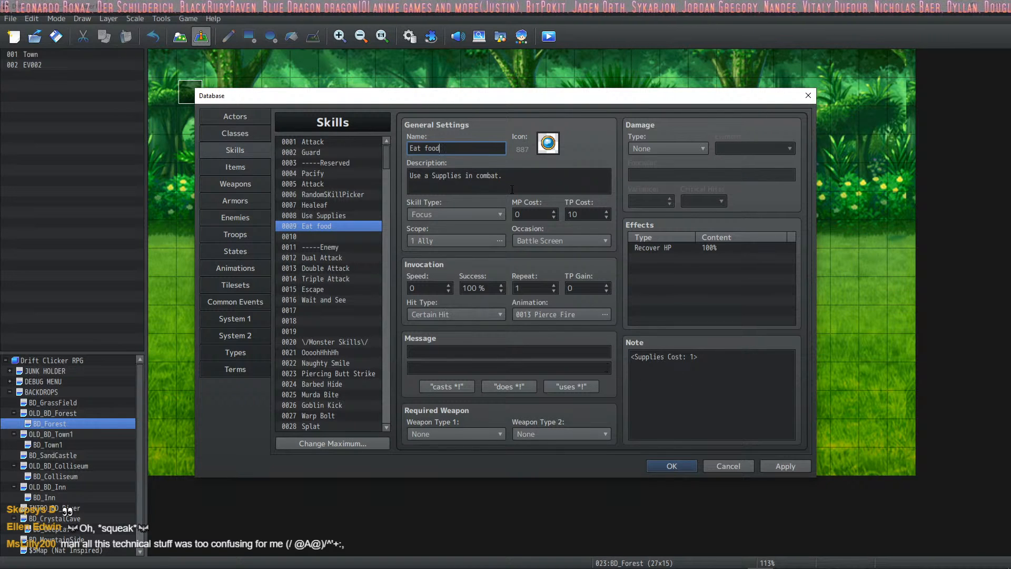
Review the Eat food skill's description, TP cost, skill type and Recover HP effect
{"action": "key", "text": "Tab"}
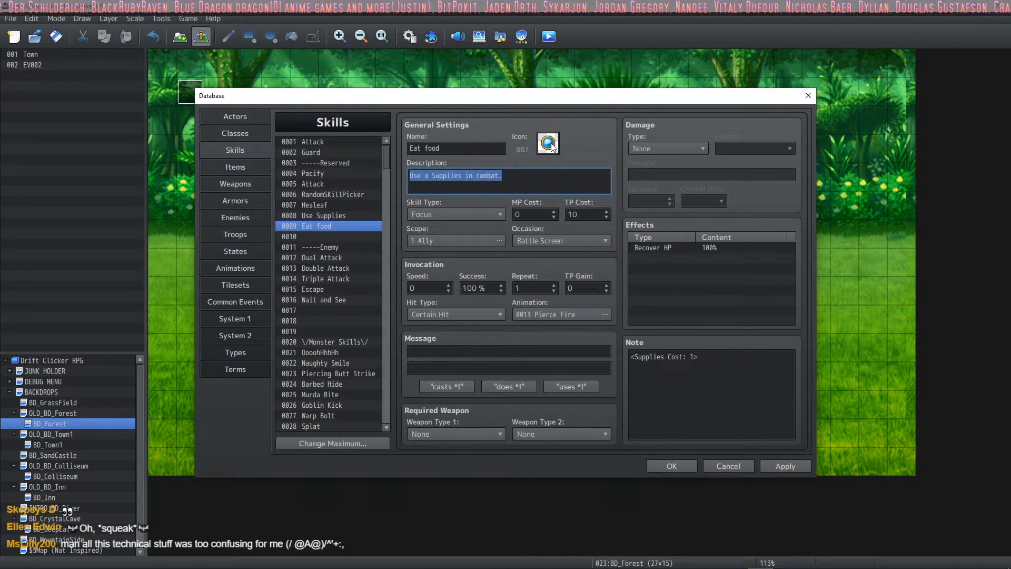
{"action": "left_click", "coordinate": [592, 211]}
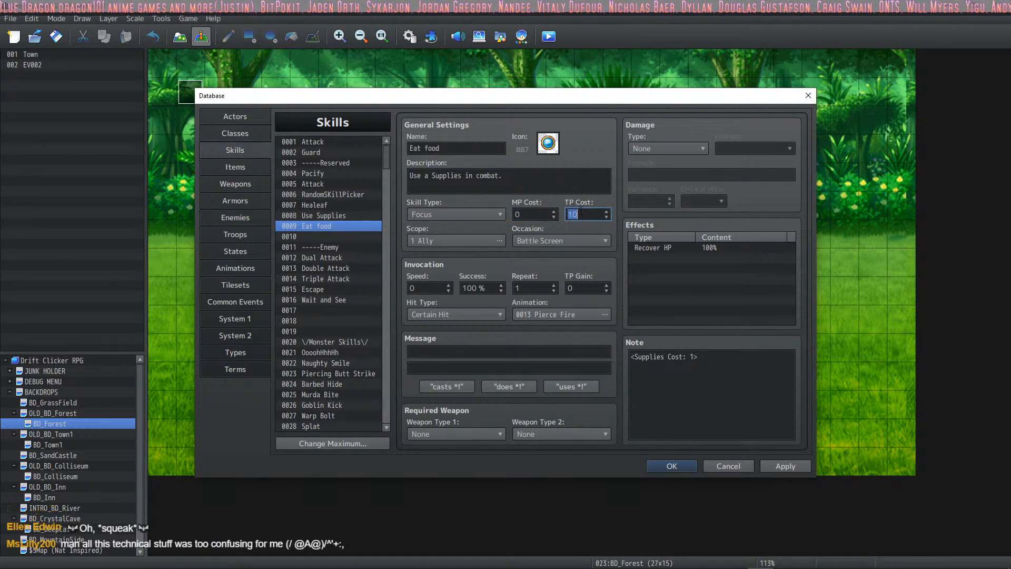
{"action": "left_click", "coordinate": [453, 211]}
{"action": "left_click", "coordinate": [440, 236]}
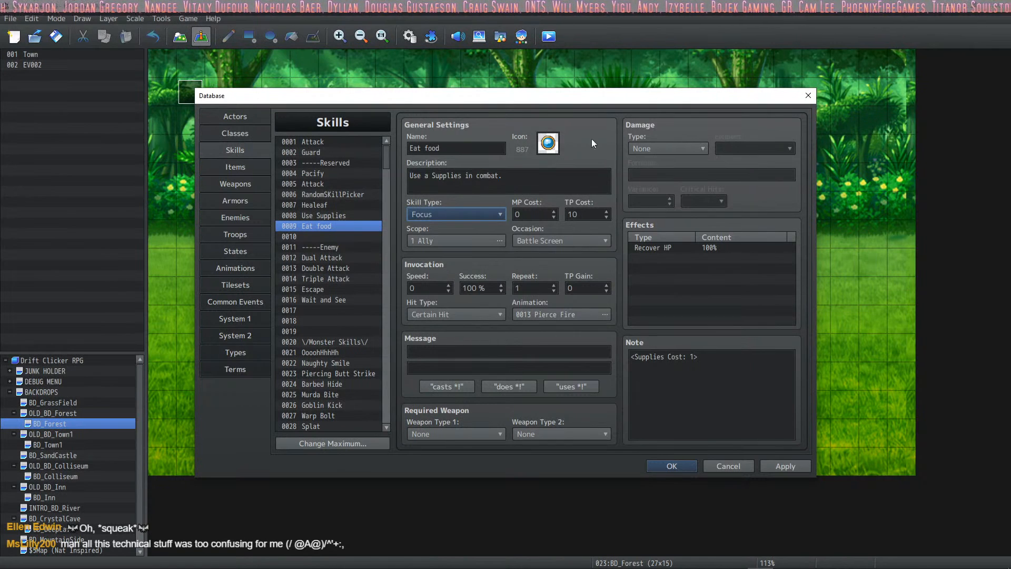
{"action": "left_click", "coordinate": [654, 248]}
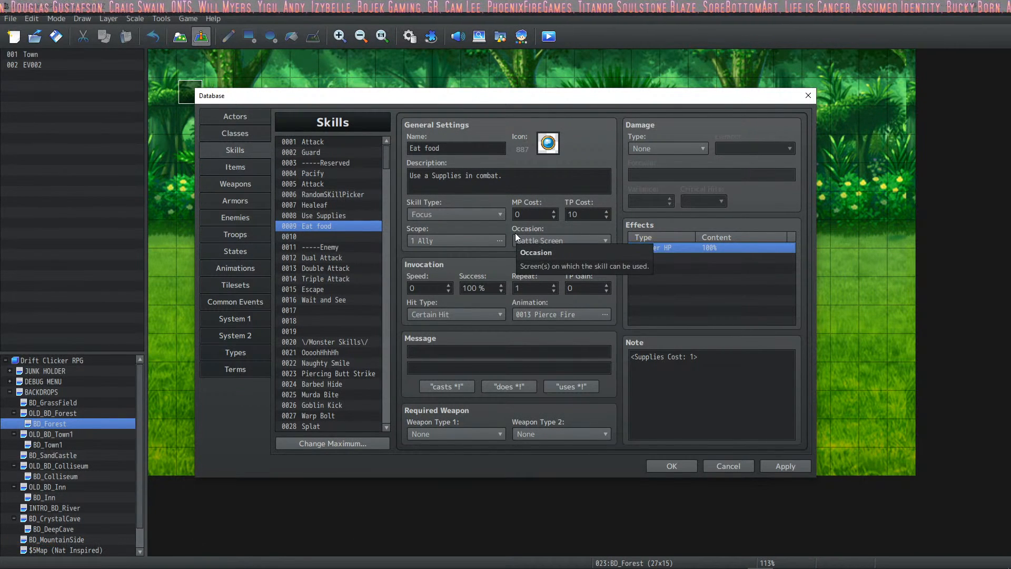
{"action": "double_click", "coordinate": [576, 215]}
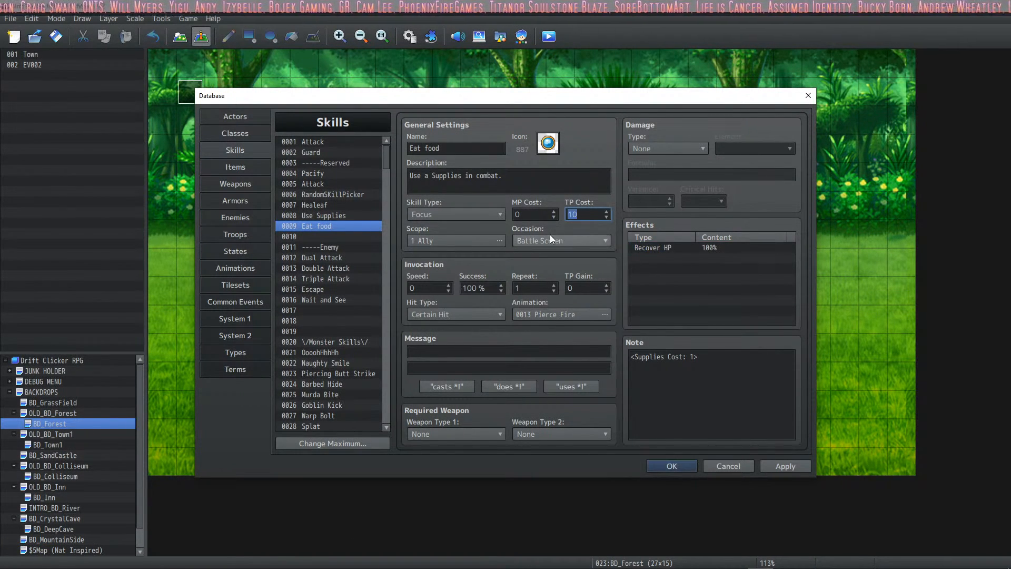
Set the Eat food skill's note tag to <Rations Cost: 1> and its message to "%1 uses %2!", and apply the changes
{"action": "left_click", "coordinate": [683, 354]}
{"action": "double_click", "coordinate": [636, 357]}
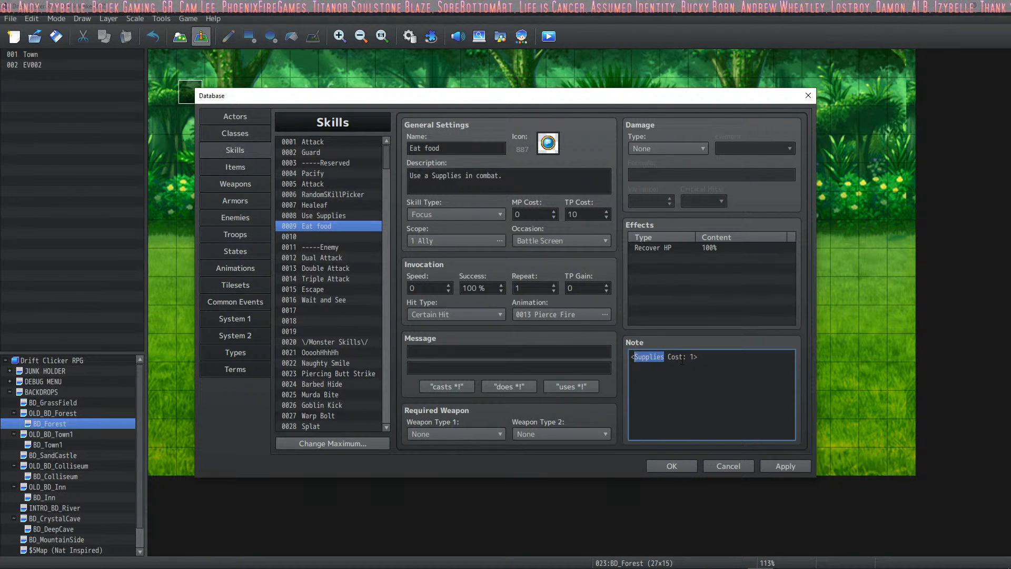
{"action": "type", "text": "Rations"}
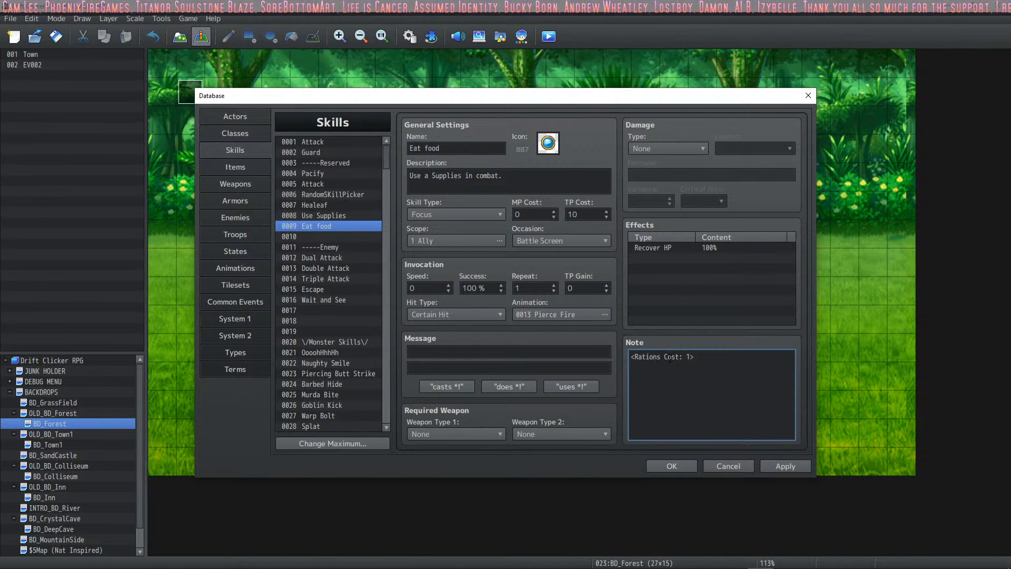
{"action": "left_click", "coordinate": [687, 356]}
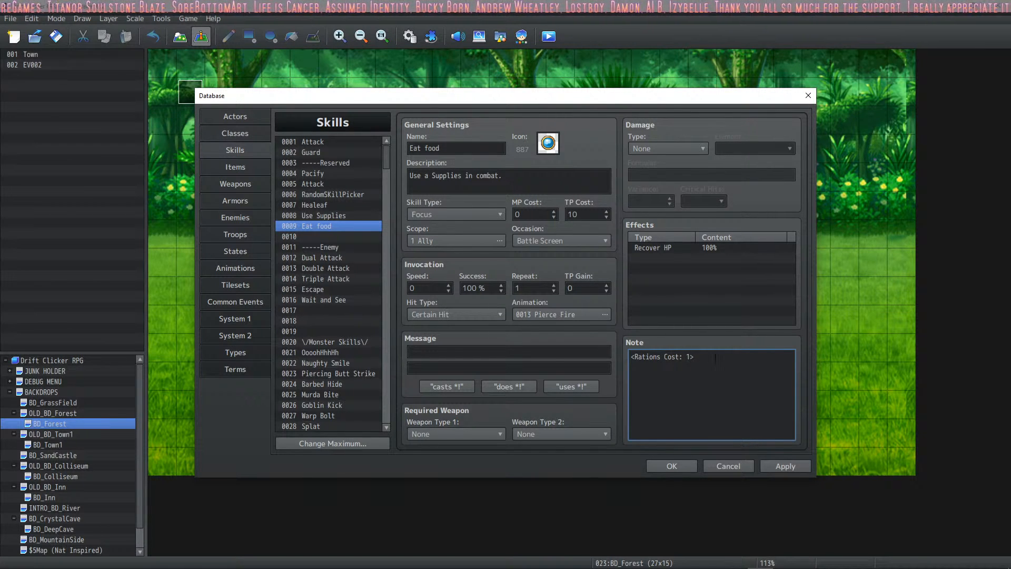
{"action": "left_click", "coordinate": [567, 386]}
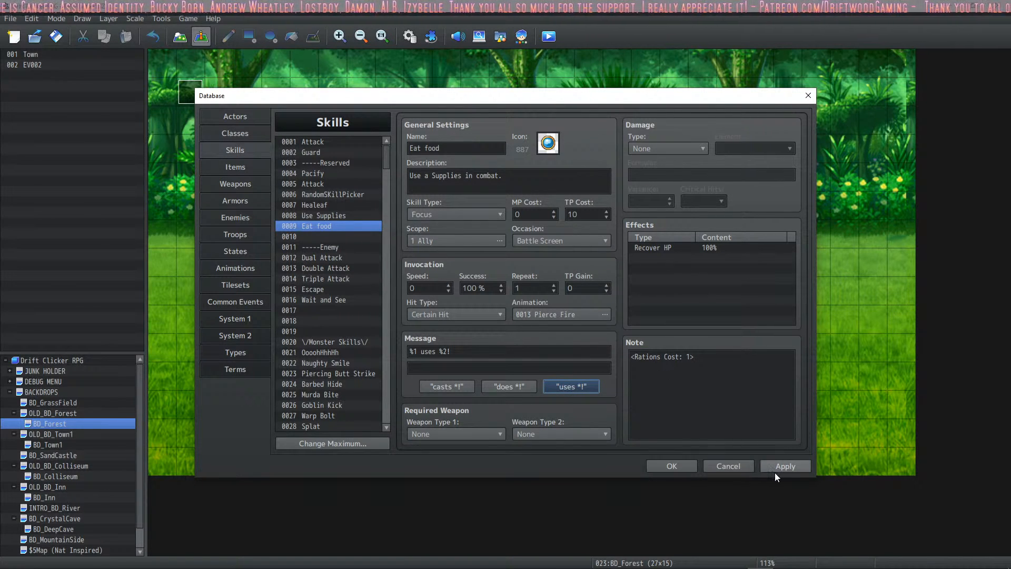
{"action": "left_click", "coordinate": [789, 466]}
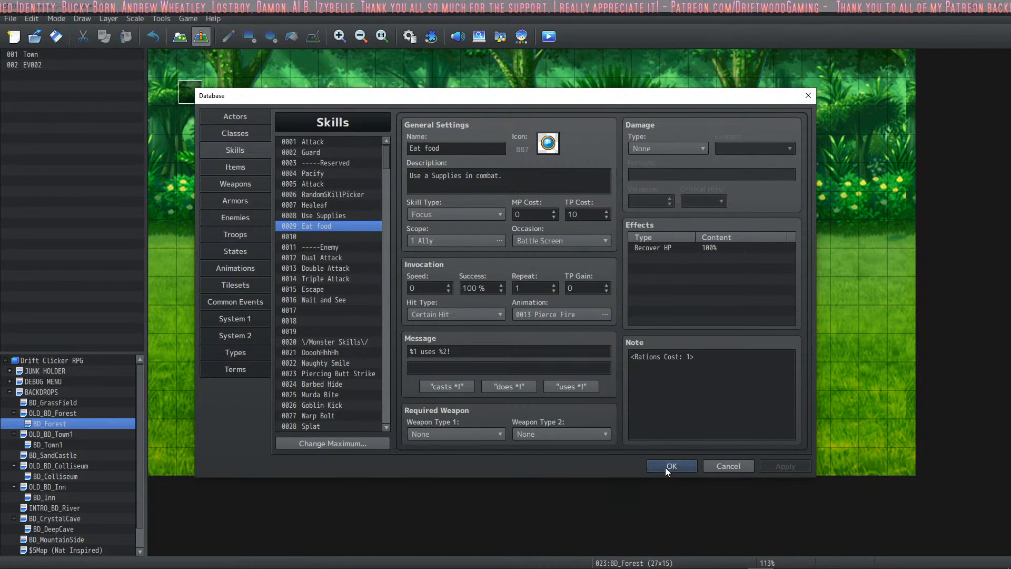
Duplicate the Use Supplies skill trait in actor Euphrea's trait list
{"action": "left_click", "coordinate": [248, 168]}
{"action": "left_click", "coordinate": [248, 156]}
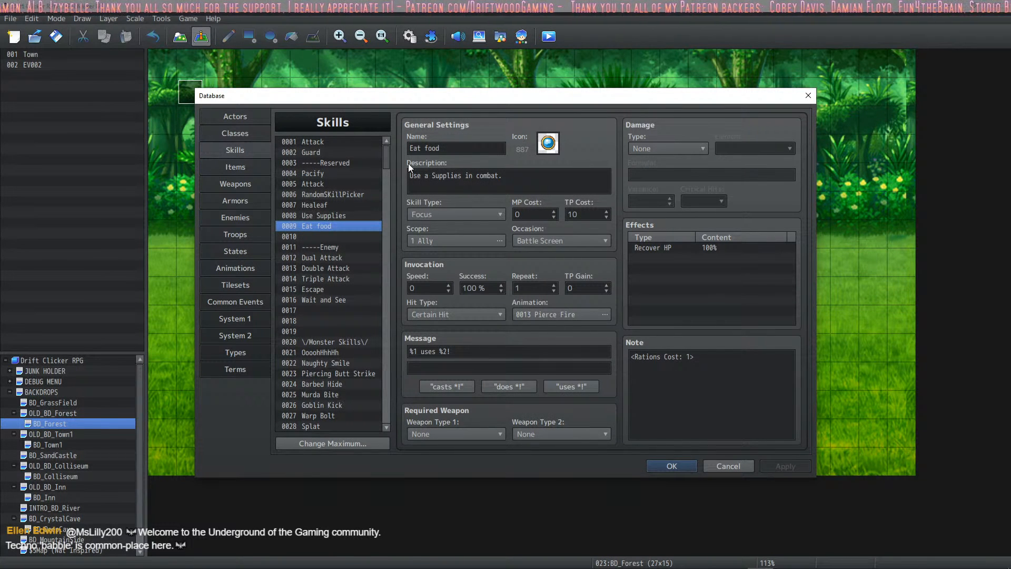
{"action": "left_click", "coordinate": [223, 115]}
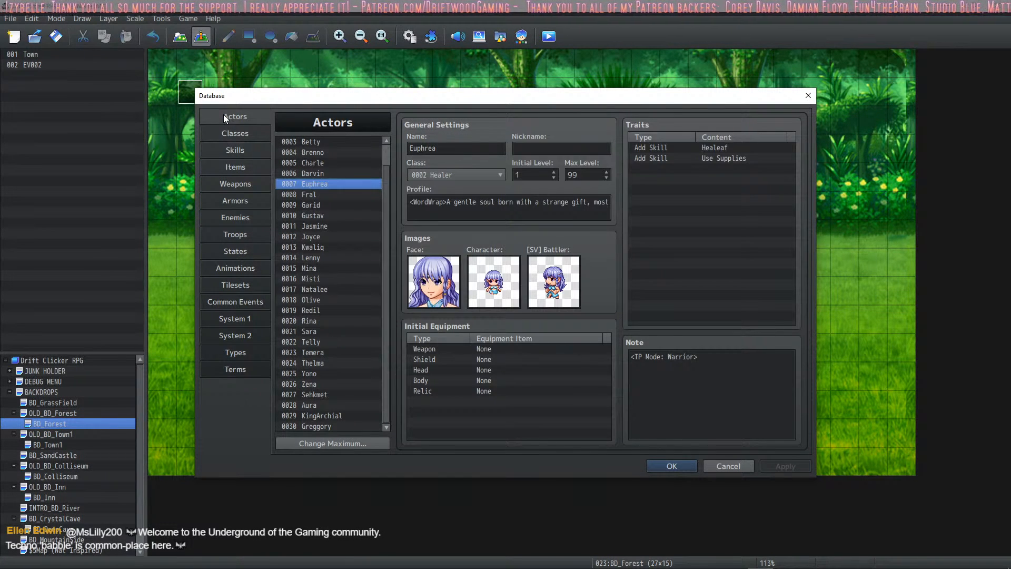
{"action": "double_click", "coordinate": [686, 166]}
{"action": "left_click", "coordinate": [785, 296]}
{"action": "left_click", "coordinate": [713, 160]}
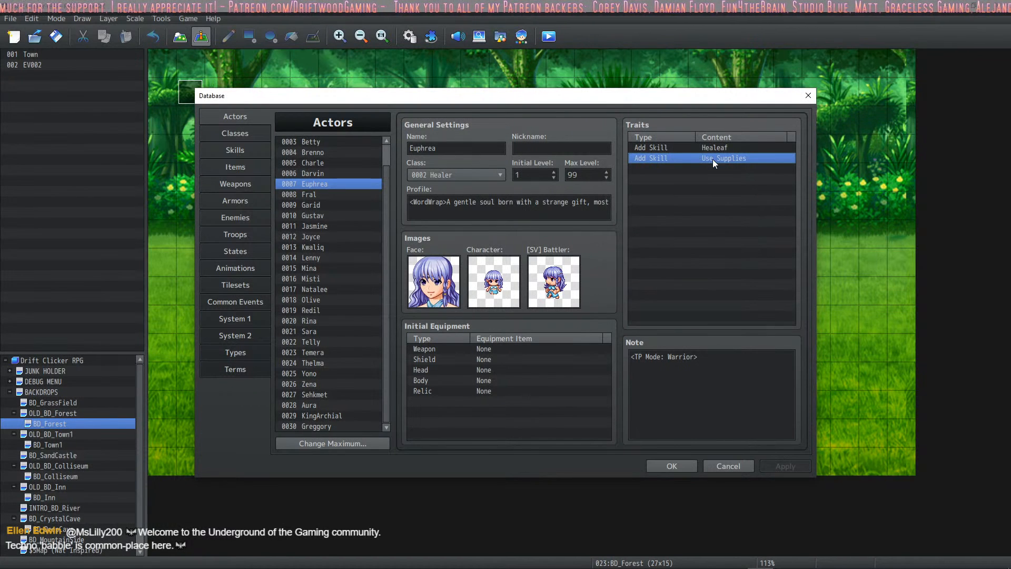
{"action": "key", "text": "ctrl+c"}
{"action": "key", "text": "ctrl+v"}
Change Euphrea's duplicated trait to add the skill 0009 Eat food, and apply the database changes
{"action": "right_click", "coordinate": [693, 164]}
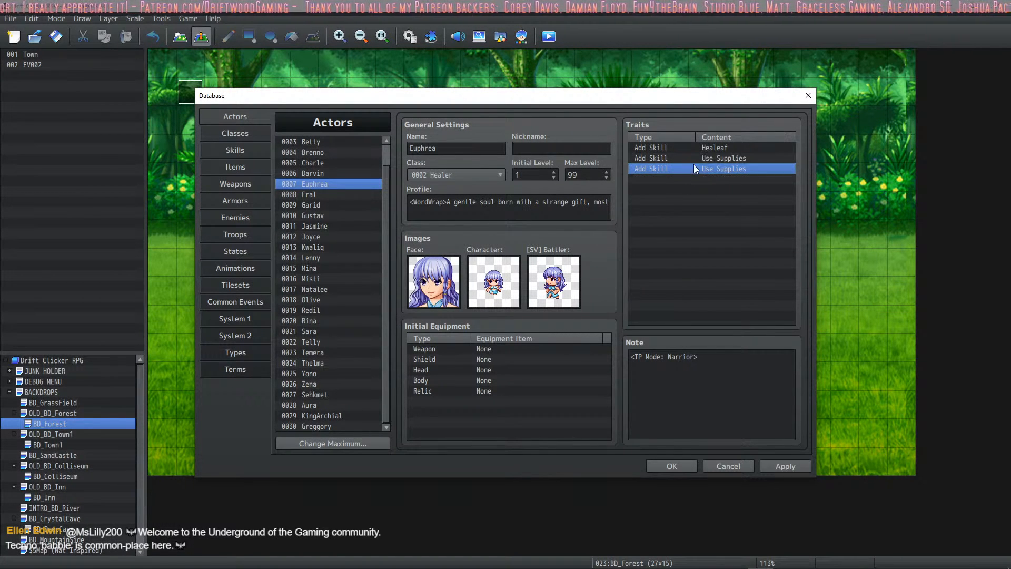
{"action": "left_click", "coordinate": [717, 175]}
{"action": "left_click", "coordinate": [750, 205]}
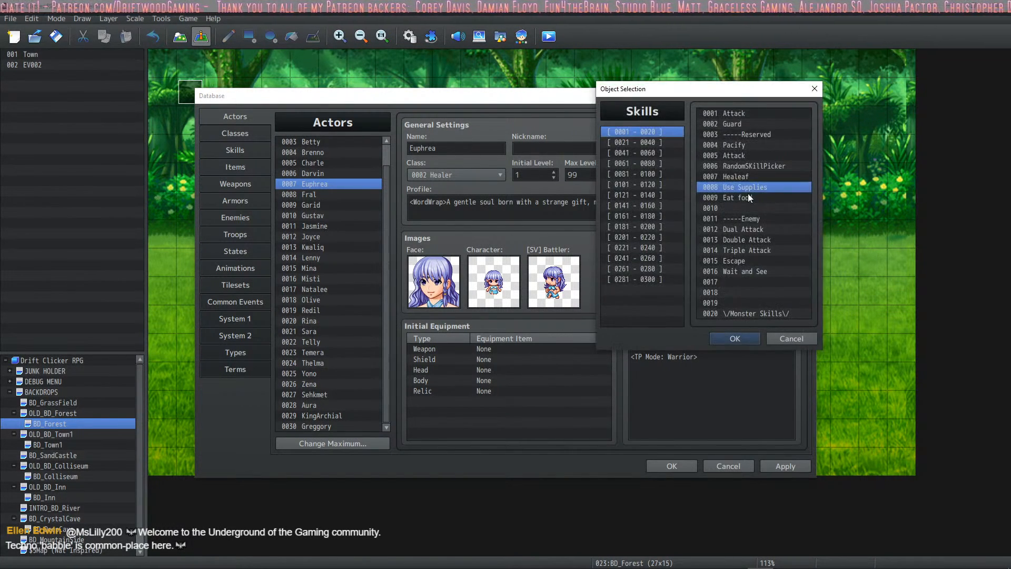
{"action": "left_click", "coordinate": [737, 197]}
{"action": "left_click", "coordinate": [737, 337]}
{"action": "left_click", "coordinate": [719, 295]}
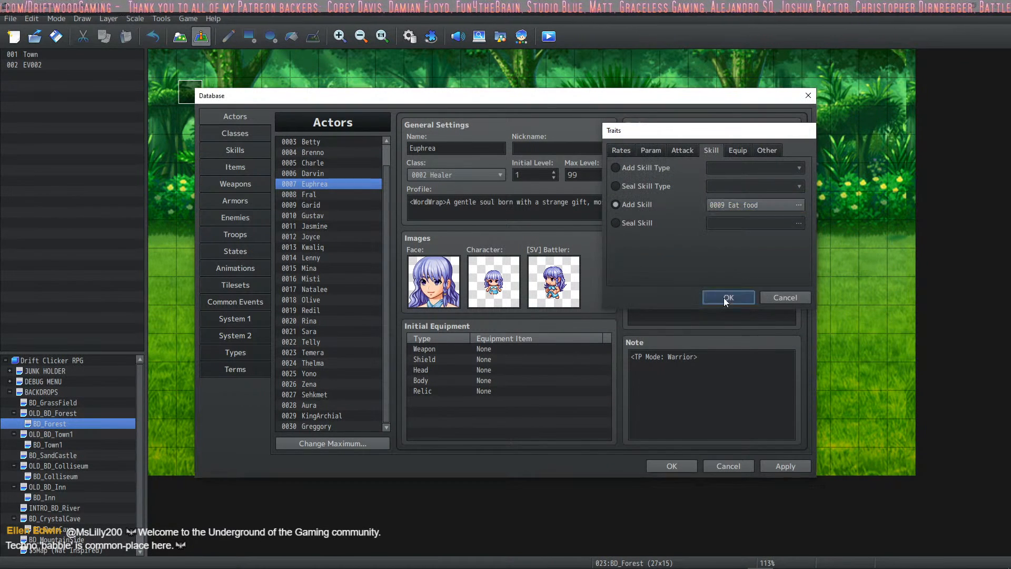
{"action": "left_click", "coordinate": [784, 466]}
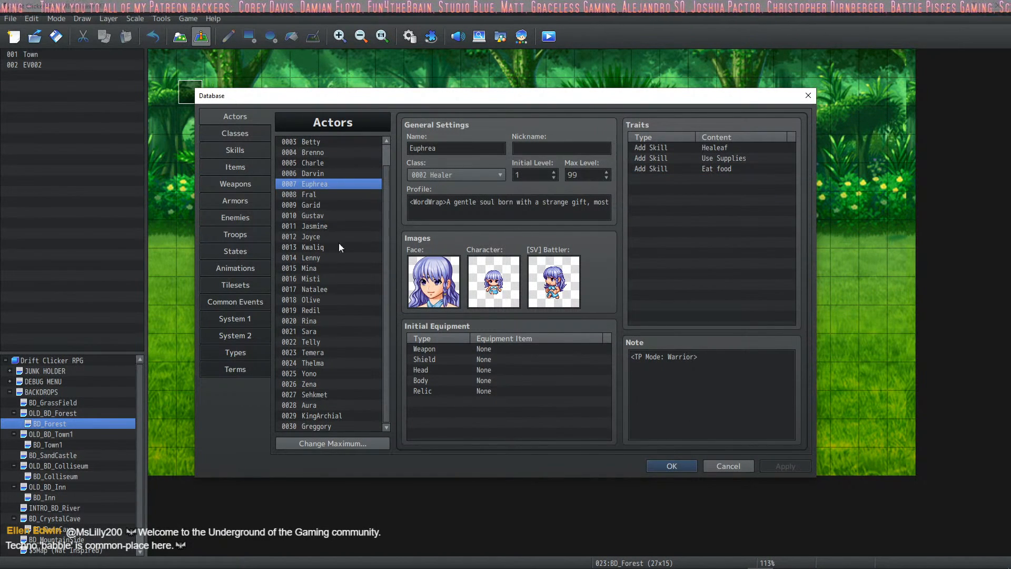
Review the Eat food skill, the Rations item and Euphrea's traits, and close the database
{"action": "left_click", "coordinate": [243, 151]}
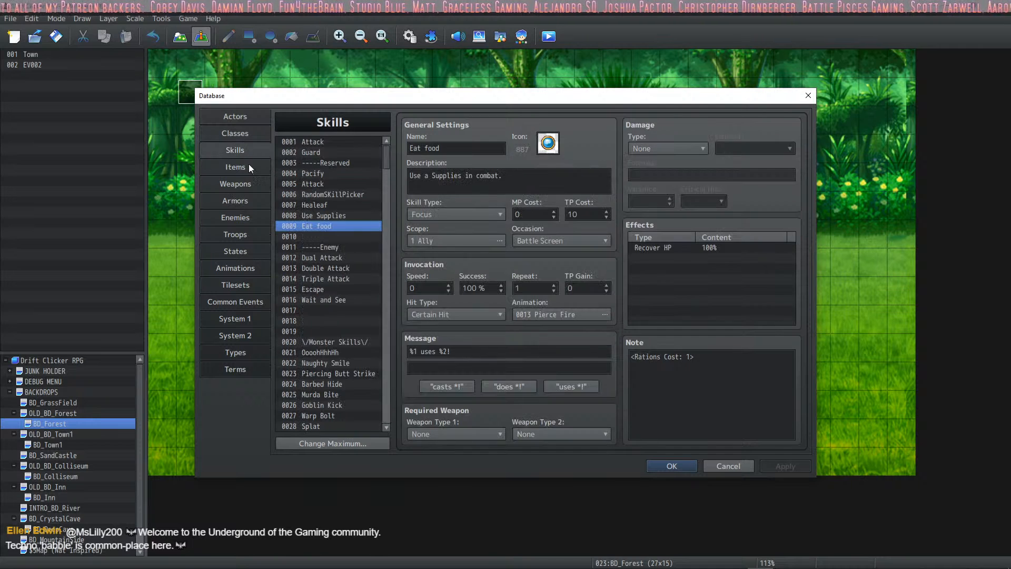
{"action": "left_click", "coordinate": [230, 167]}
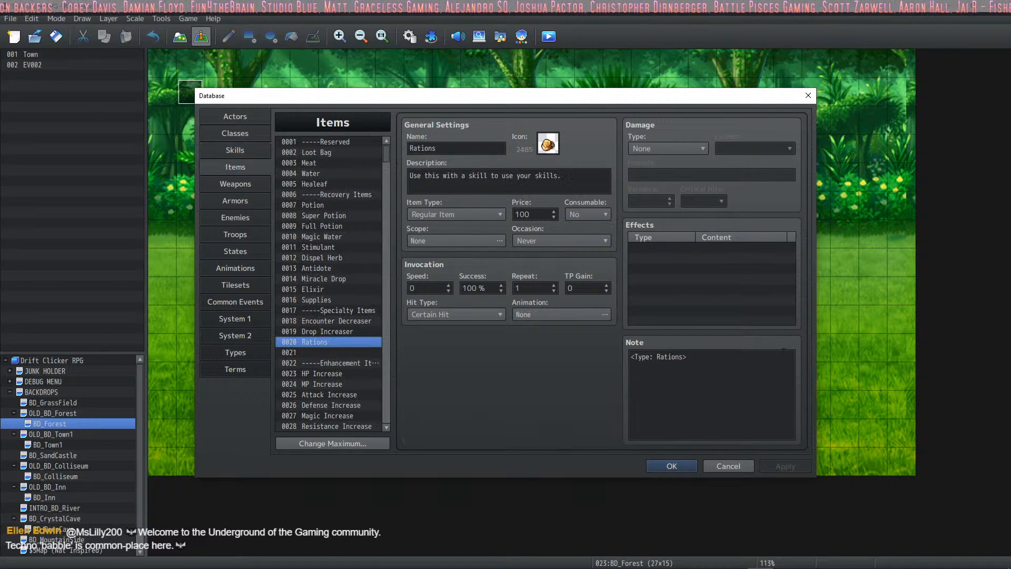
{"action": "left_click", "coordinate": [234, 148]}
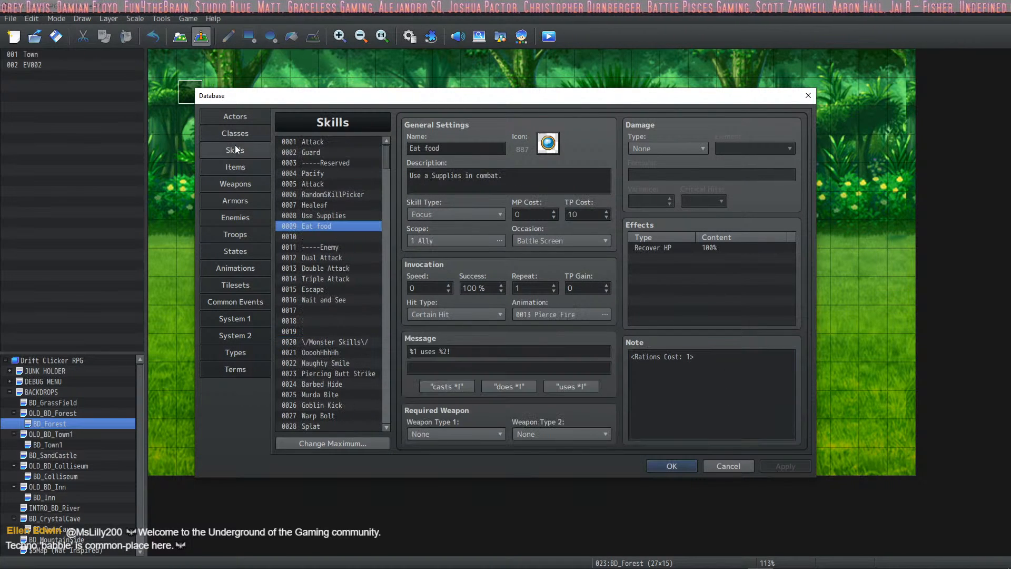
{"action": "left_click", "coordinate": [243, 116]}
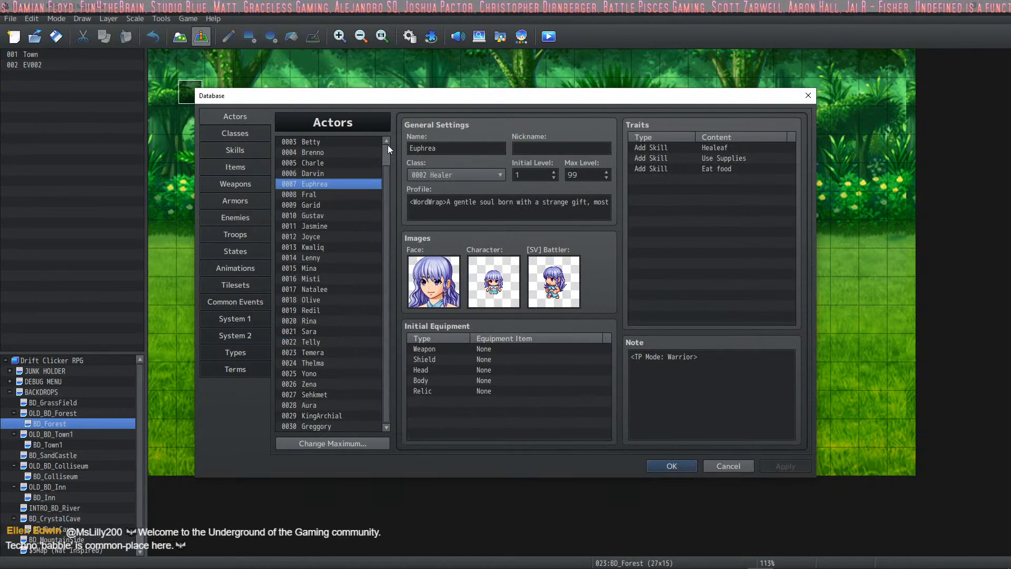
{"action": "left_click", "coordinate": [671, 466]}
View the Skill Cost Types list of the VisuMZ_1_SkillsStatesCore plugin, and close the plugin settings
{"action": "left_click", "coordinate": [433, 39]}
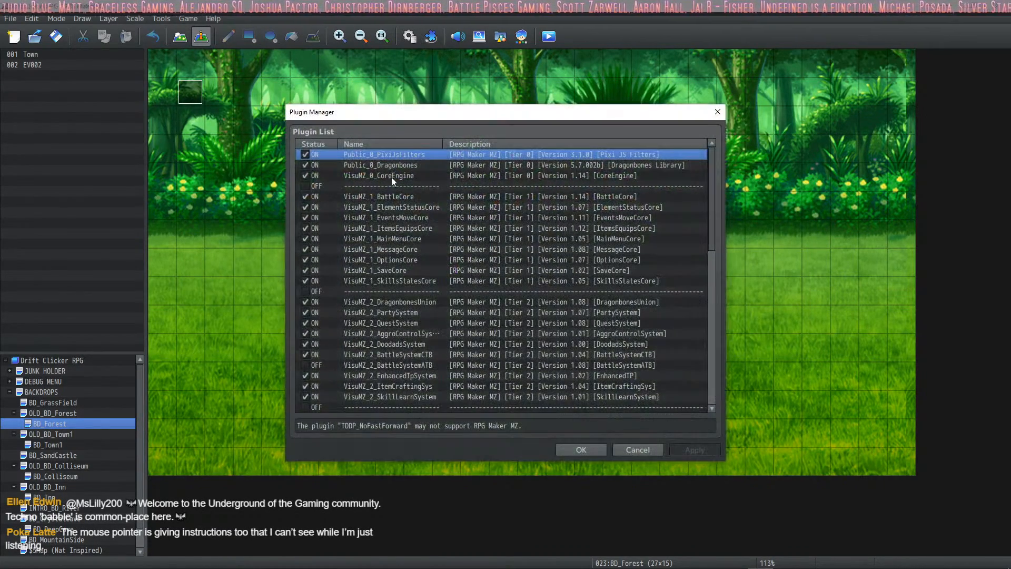
{"action": "double_click", "coordinate": [387, 281]}
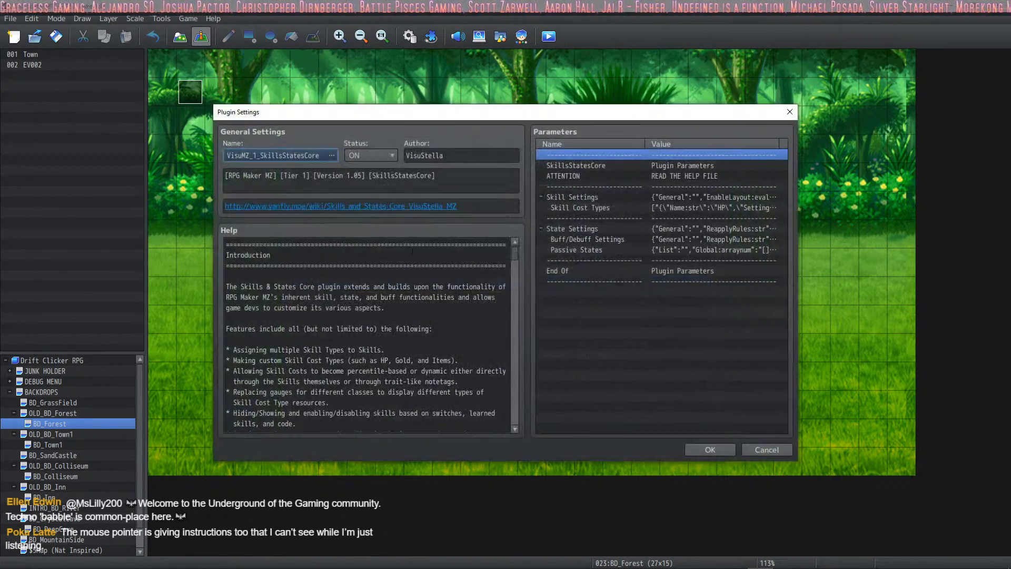
{"action": "double_click", "coordinate": [584, 207]}
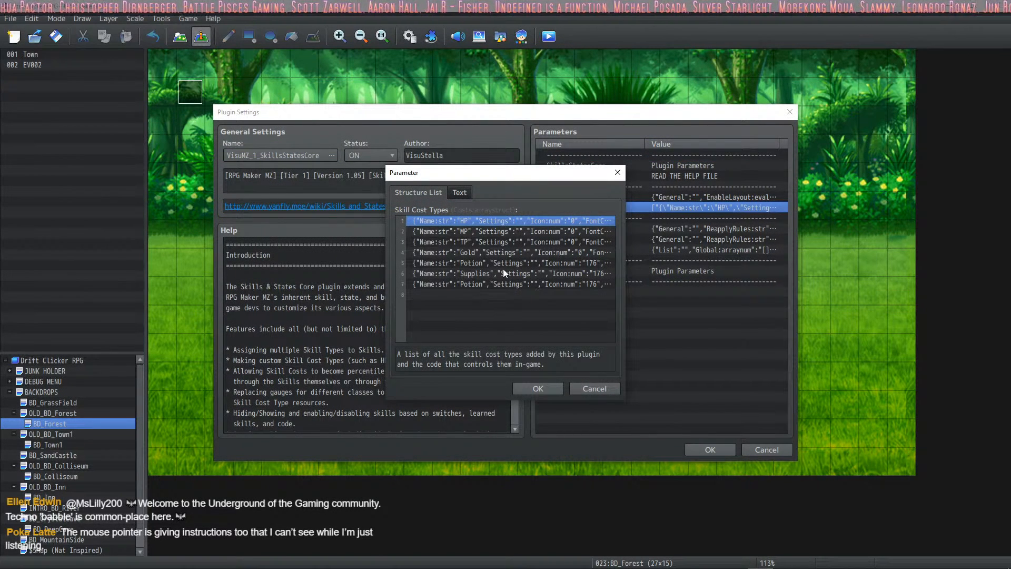
{"action": "left_click", "coordinate": [532, 389]}
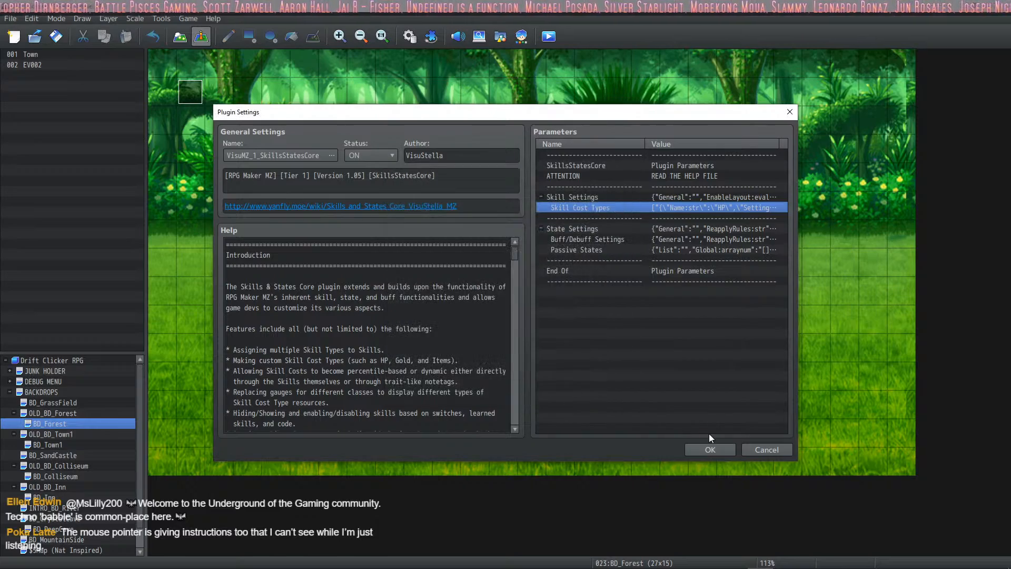
{"action": "left_click", "coordinate": [710, 448]}
{"action": "left_click", "coordinate": [580, 449]}
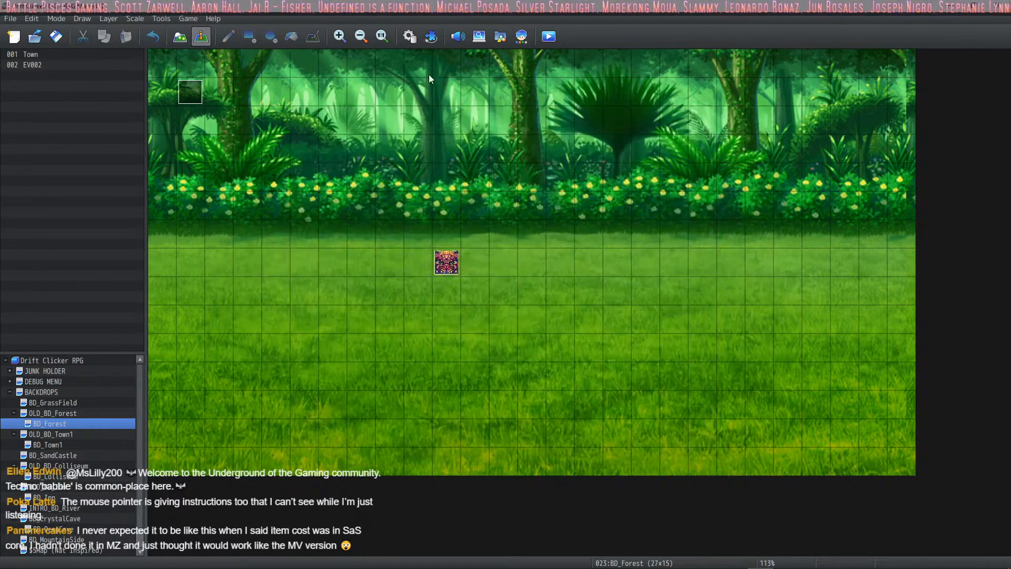
Check the Eat food skill and the Rations item in the database once more, and close it
{"action": "left_click", "coordinate": [416, 37]}
{"action": "left_click", "coordinate": [236, 154]}
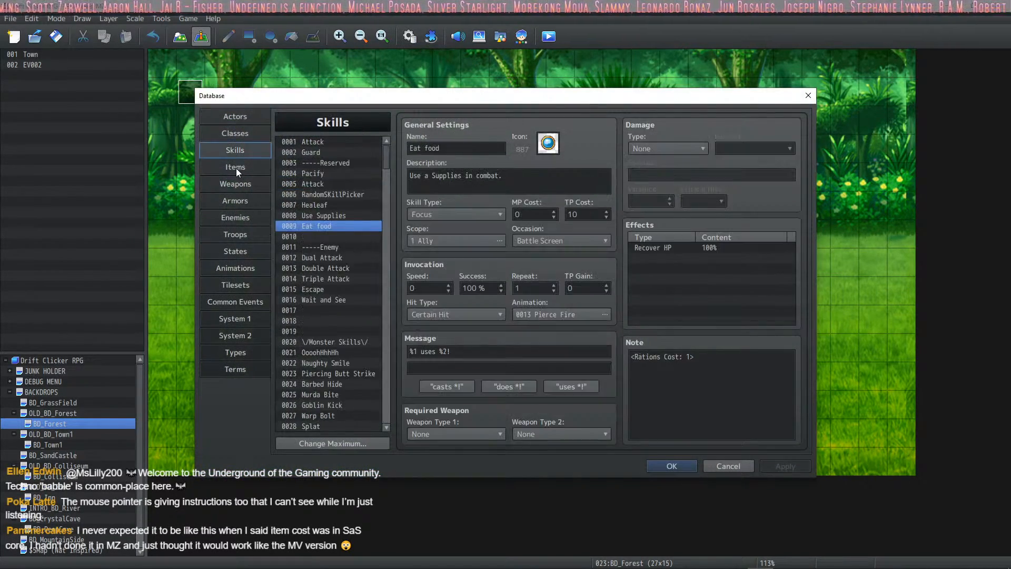
{"action": "left_click", "coordinate": [236, 167]}
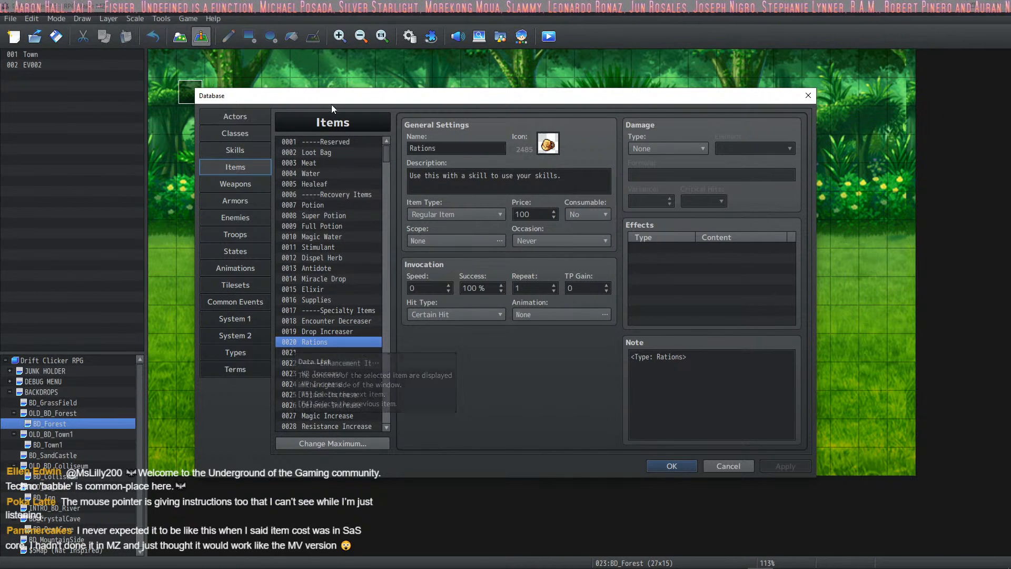
{"action": "left_click", "coordinate": [315, 343]}
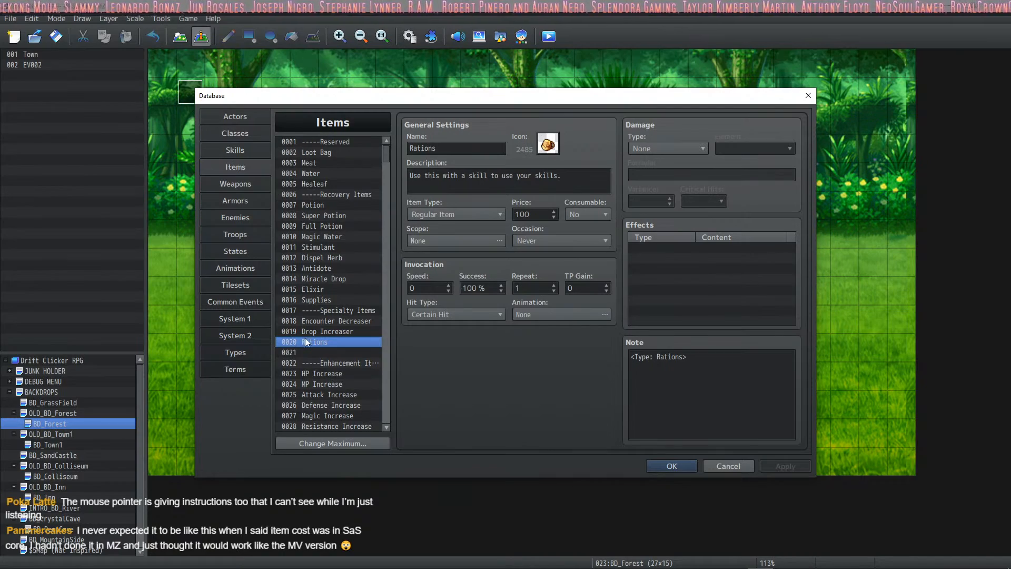
{"action": "left_click", "coordinate": [672, 466]}
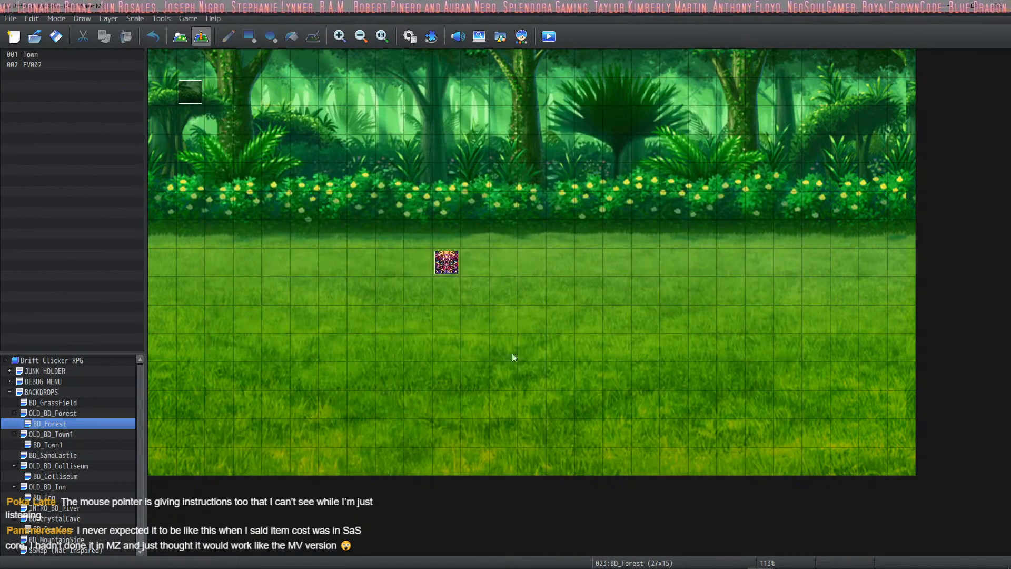
Rename the duplicate Potion entry in row 7 of SkillsStatesCore's Skill Cost Types to Rations
{"action": "left_click", "coordinate": [431, 36]}
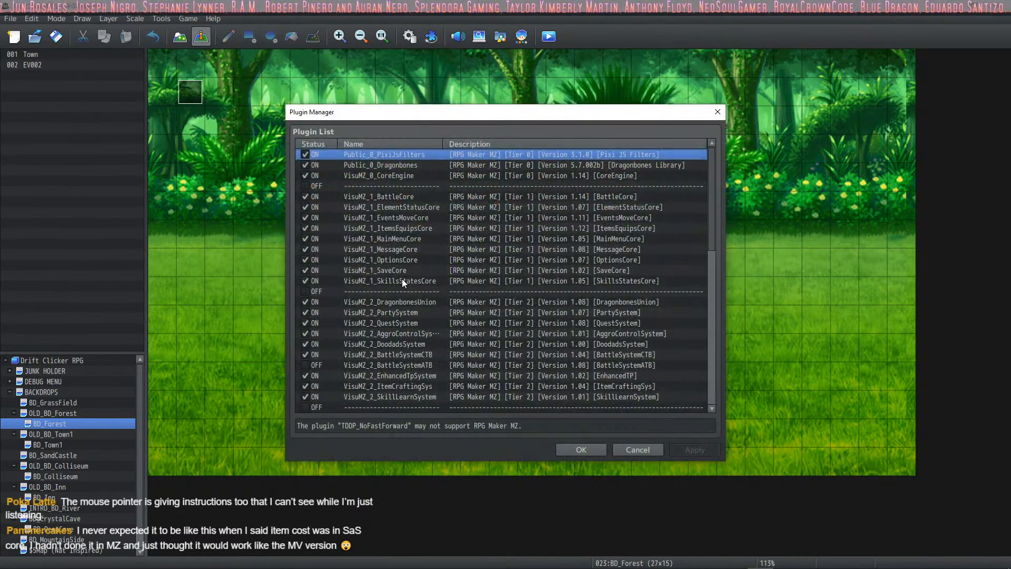
{"action": "double_click", "coordinate": [402, 279]}
{"action": "double_click", "coordinate": [584, 207]}
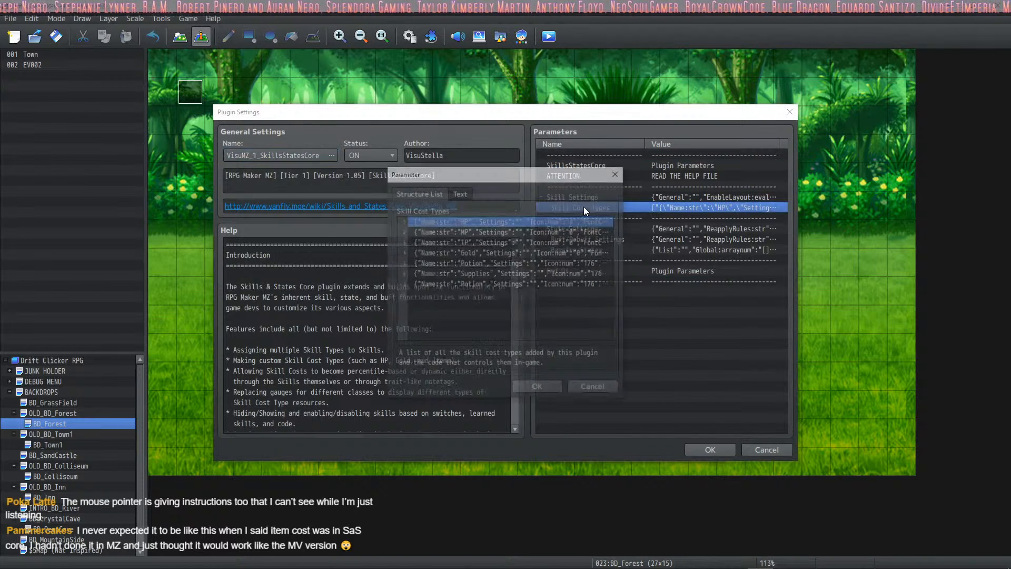
{"action": "left_click", "coordinate": [465, 252]}
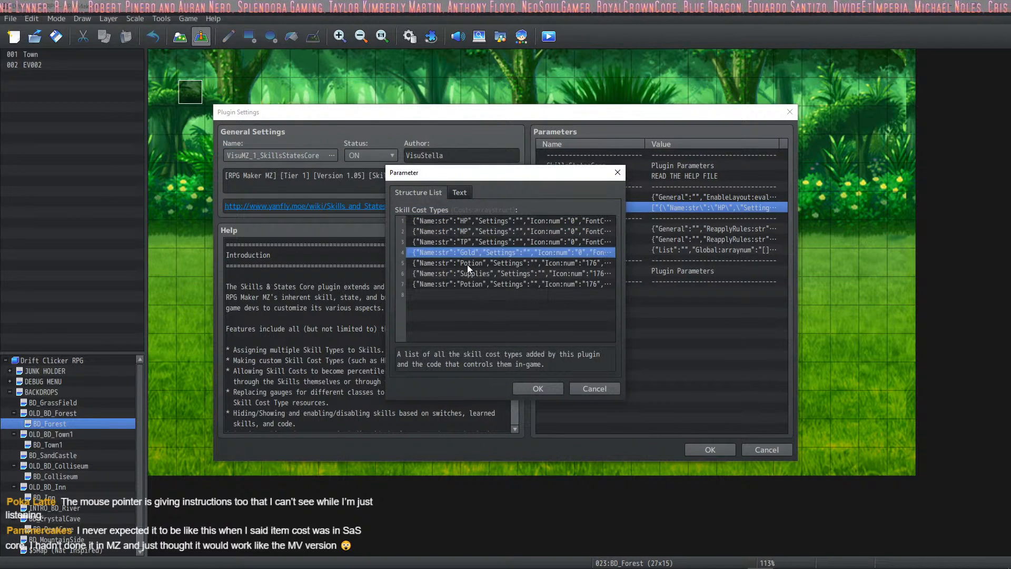
{"action": "left_click", "coordinate": [466, 263]}
{"action": "left_click", "coordinate": [466, 284]}
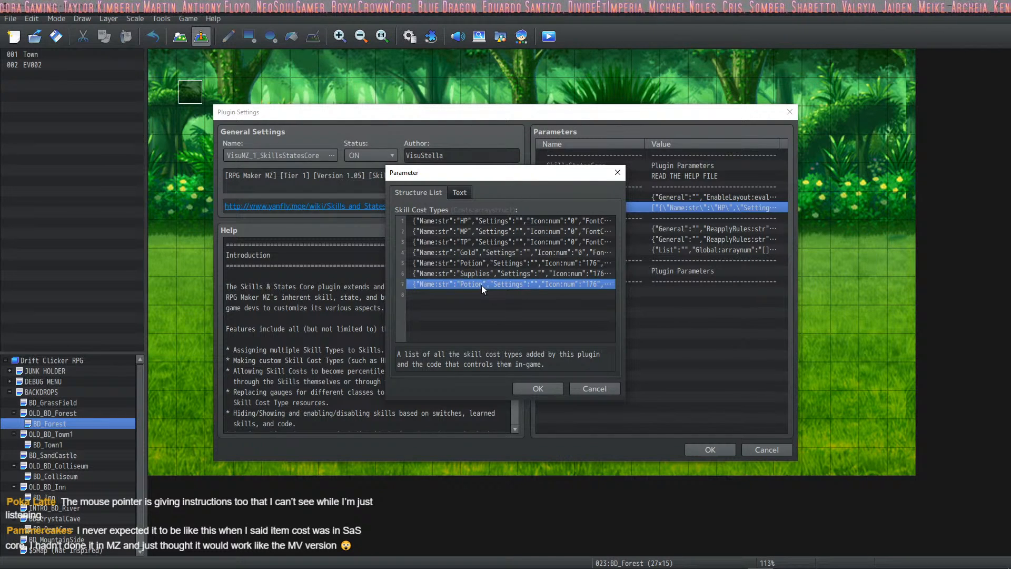
{"action": "double_click", "coordinate": [481, 285]}
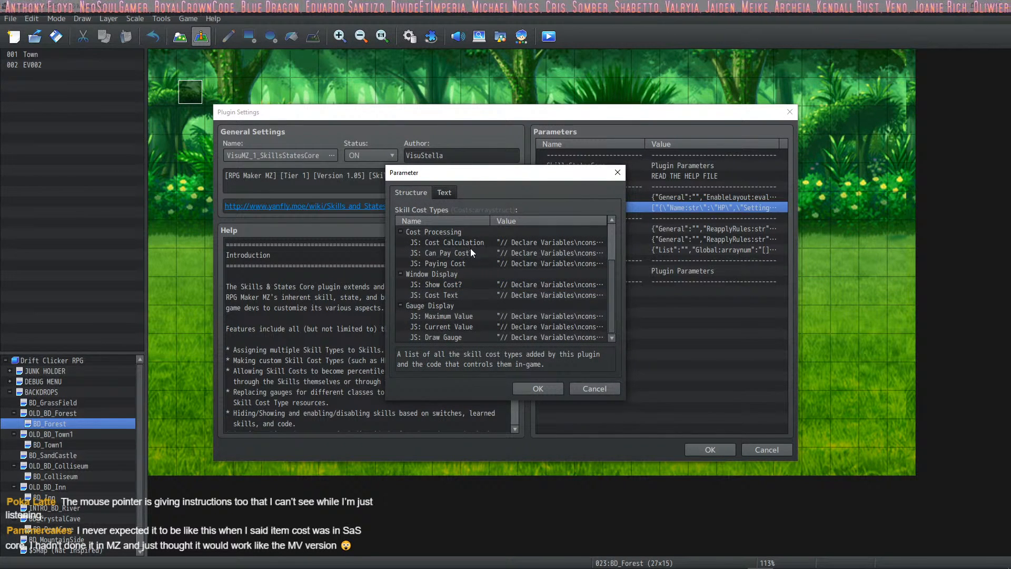
{"action": "scroll", "coordinate": [469, 248], "scroll_direction": "up", "scroll_amount": 2}
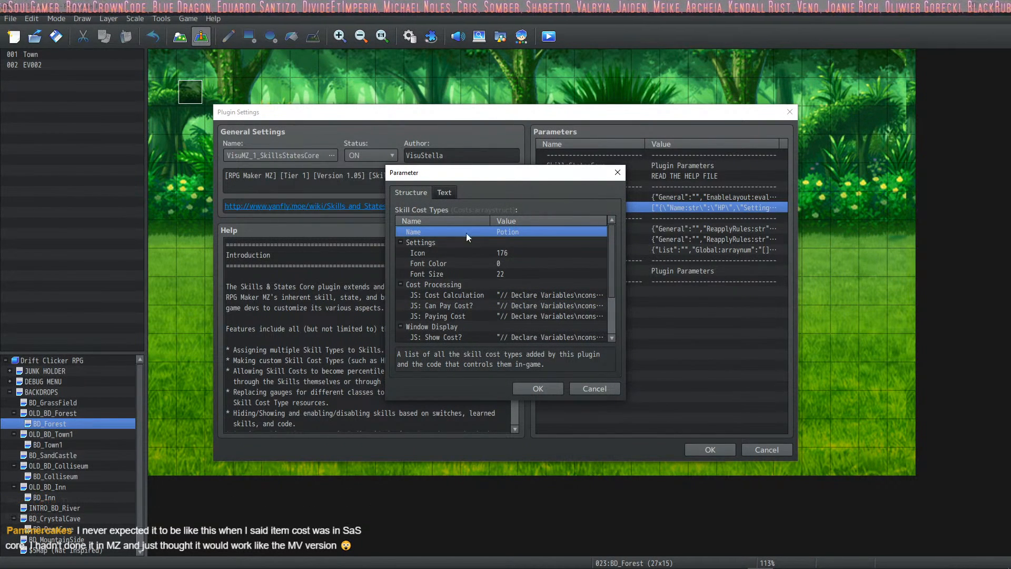
{"action": "double_click", "coordinate": [500, 230]}
{"action": "type", "text": "R"}
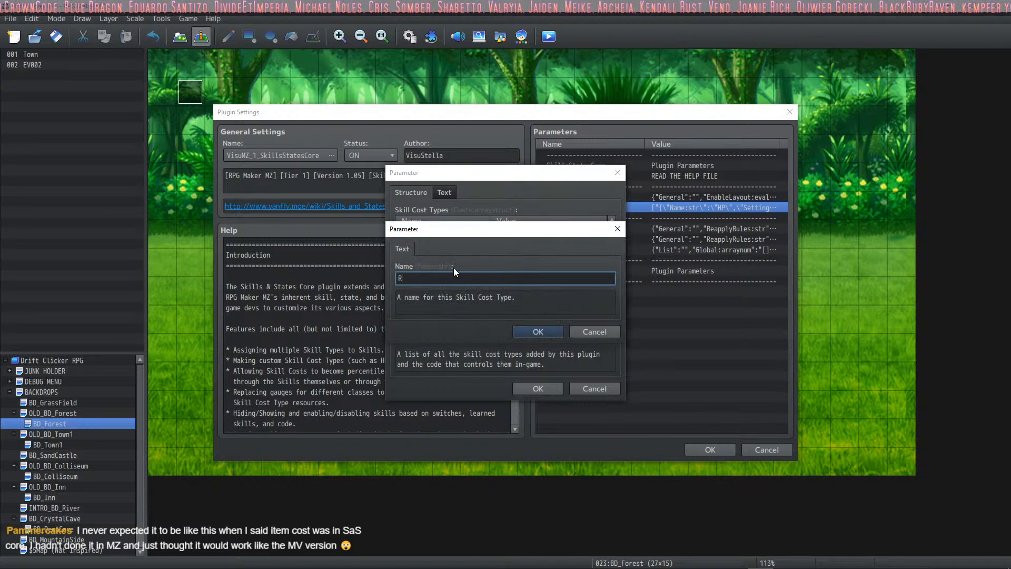
{"action": "type", "text": "ations"}
{"action": "left_click", "coordinate": [538, 329]}
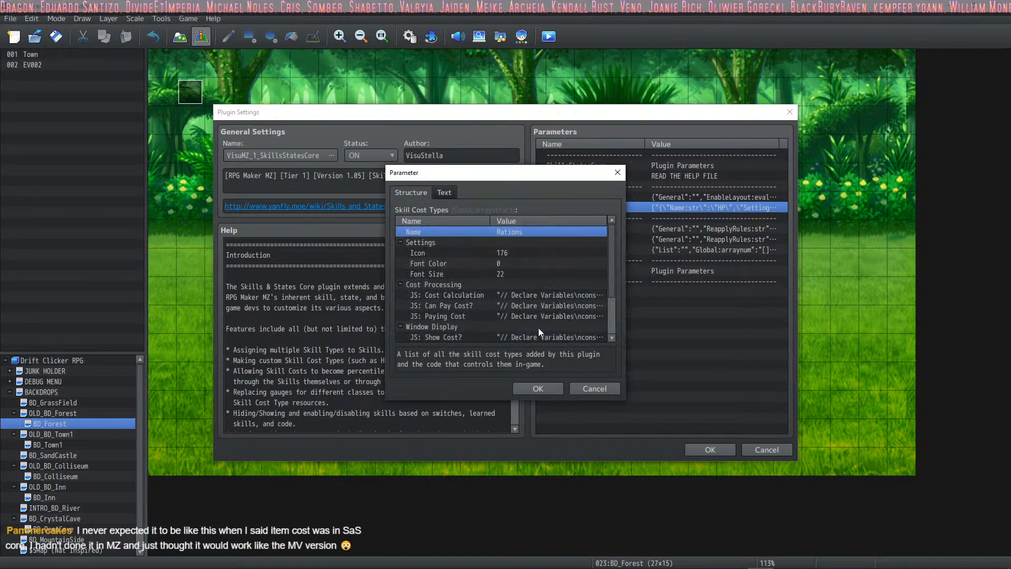
Review the Rations cost type's icon, font color and font size settings
{"action": "left_click", "coordinate": [521, 251]}
{"action": "left_click", "coordinate": [507, 263]}
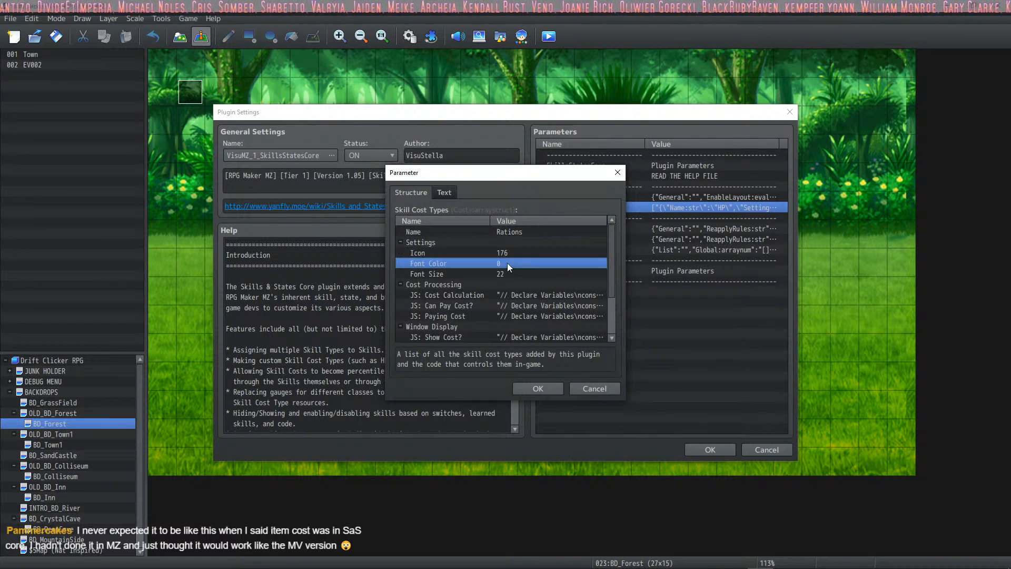
{"action": "left_click", "coordinate": [507, 272]}
In the Rations cost type's JS: Cost Calculation code, replace POTION with RATIONS in the COST and JS COST notetag checks
{"action": "scroll", "coordinate": [513, 290], "scroll_direction": "down", "scroll_amount": 2}
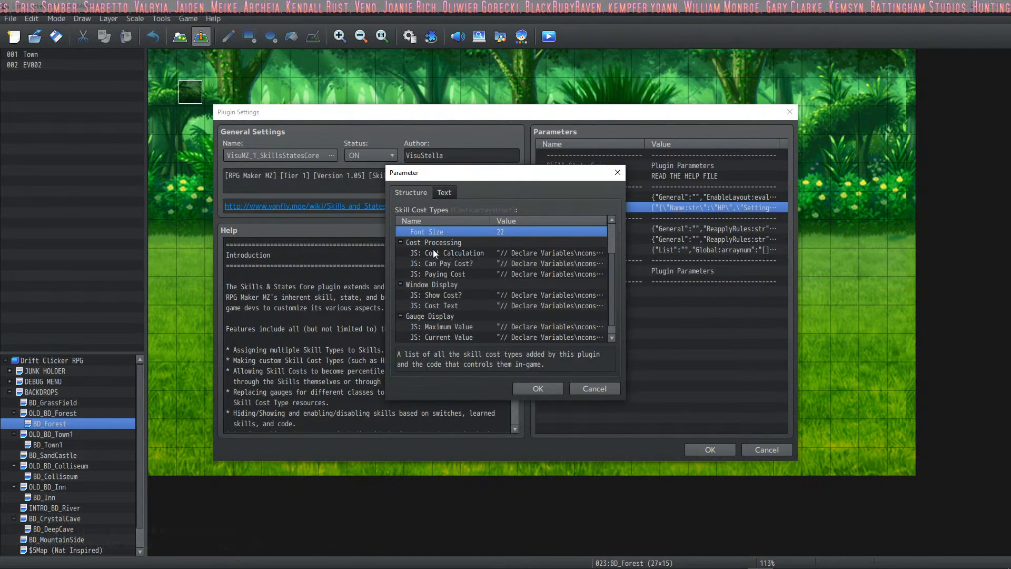
{"action": "double_click", "coordinate": [459, 252]}
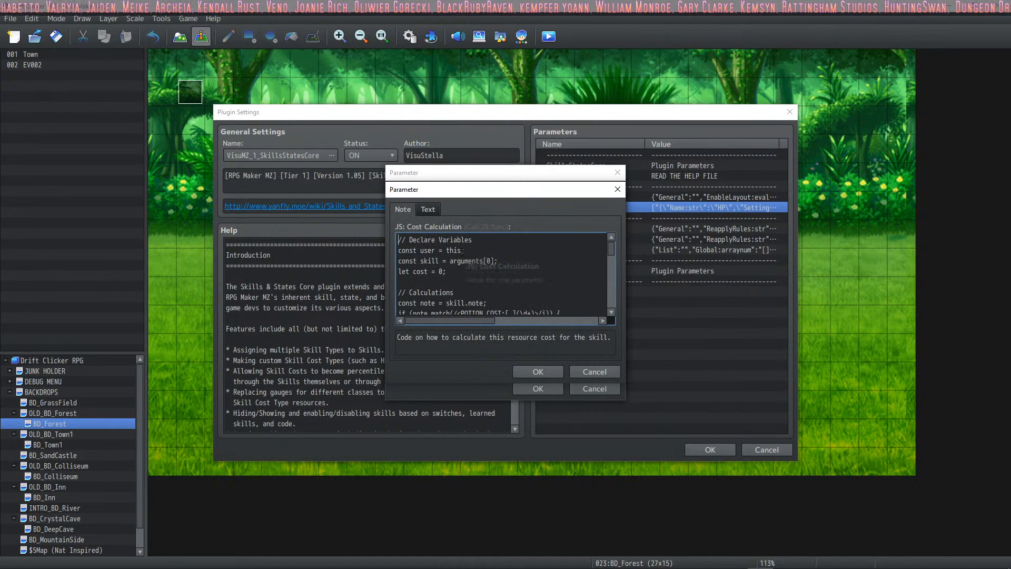
{"action": "scroll", "coordinate": [462, 250], "scroll_direction": "down", "scroll_amount": 3}
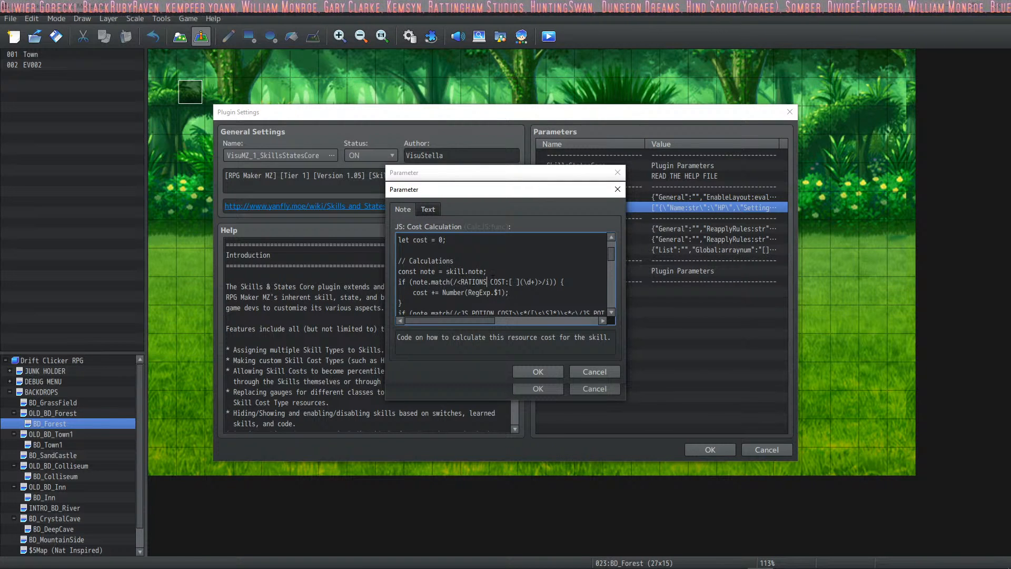
{"action": "scroll", "coordinate": [492, 286], "scroll_direction": "down", "scroll_amount": 2}
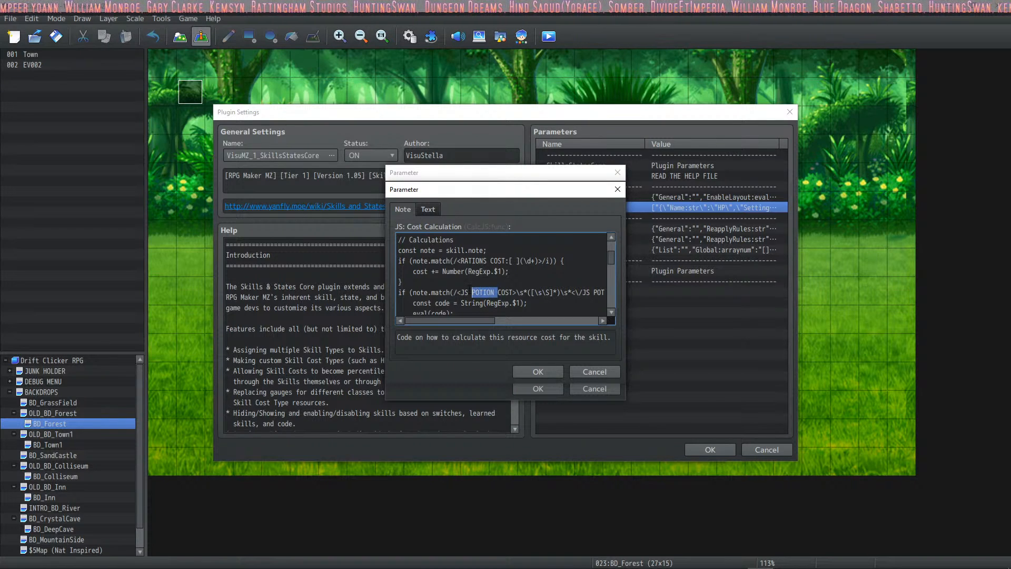
{"action": "type", "text": "RA"}
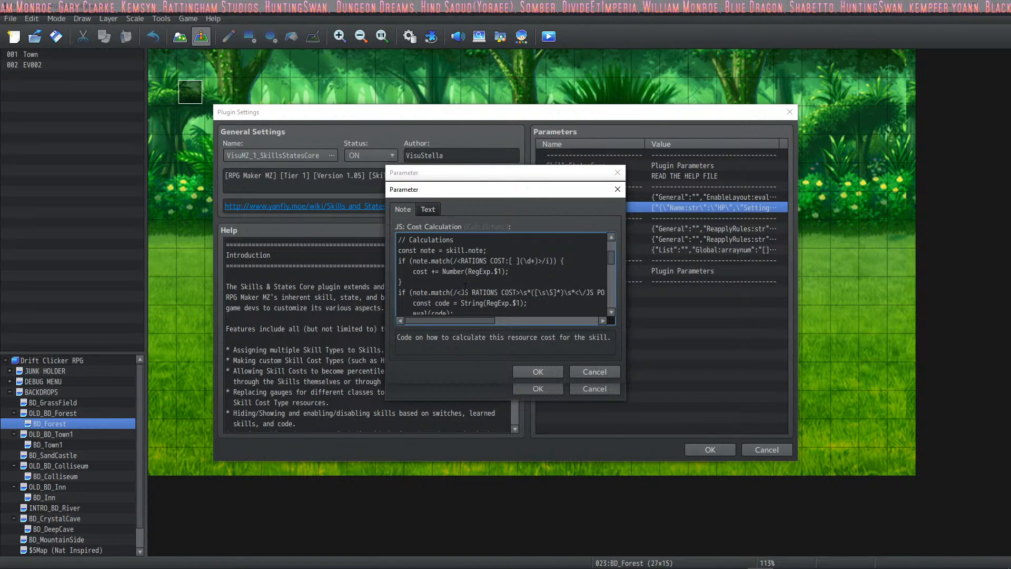
Replace POTION with RATIONS in the trait cost alteration and cost limit notetags of the Cost Calculation code, and apply it
{"action": "scroll", "coordinate": [464, 286], "scroll_direction": "down", "scroll_amount": 3}
{"action": "mouse_move", "coordinate": [485, 322]}
{"action": "left_mouse_down"}
{"action": "mouse_move", "coordinate": [592, 318]}
{"action": "mouse_move", "coordinate": [478, 322]}
{"action": "left_mouse_up"}
{"action": "scroll", "coordinate": [462, 290], "scroll_direction": "down", "scroll_amount": 2}
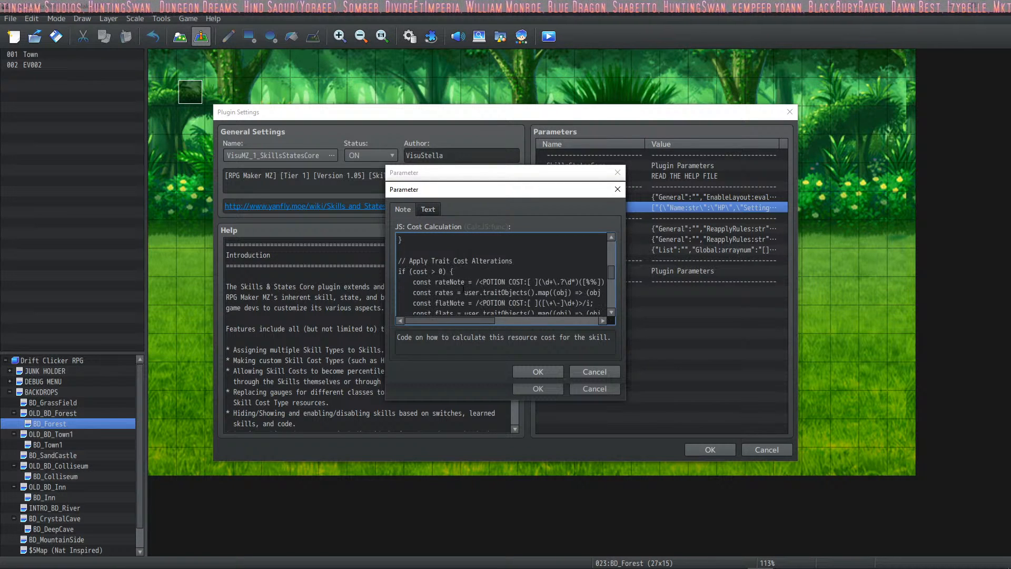
{"action": "left_click_drag", "start_coordinate": [505, 271], "coordinate": [483, 271]}
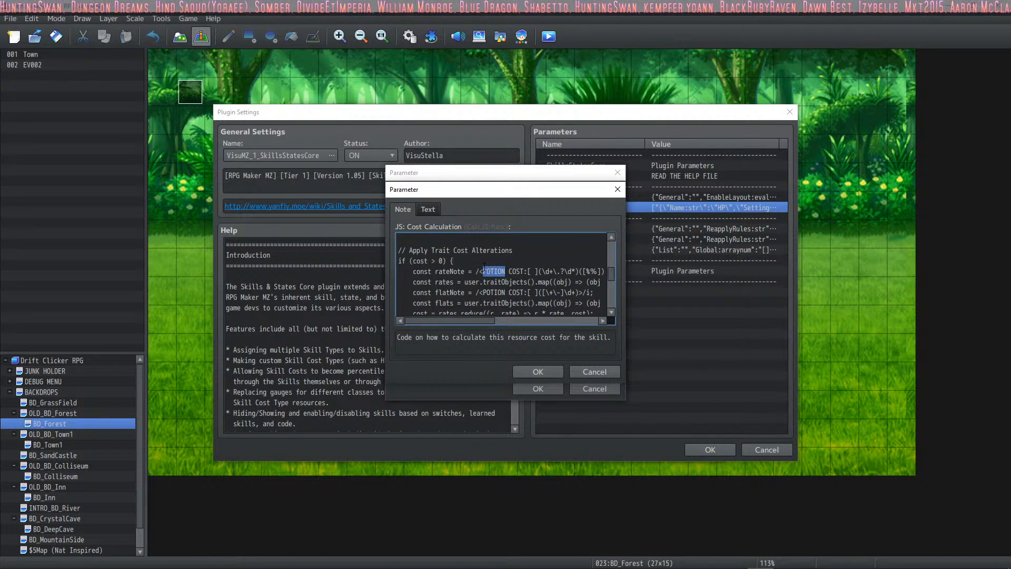
{"action": "type", "text": "RA"}
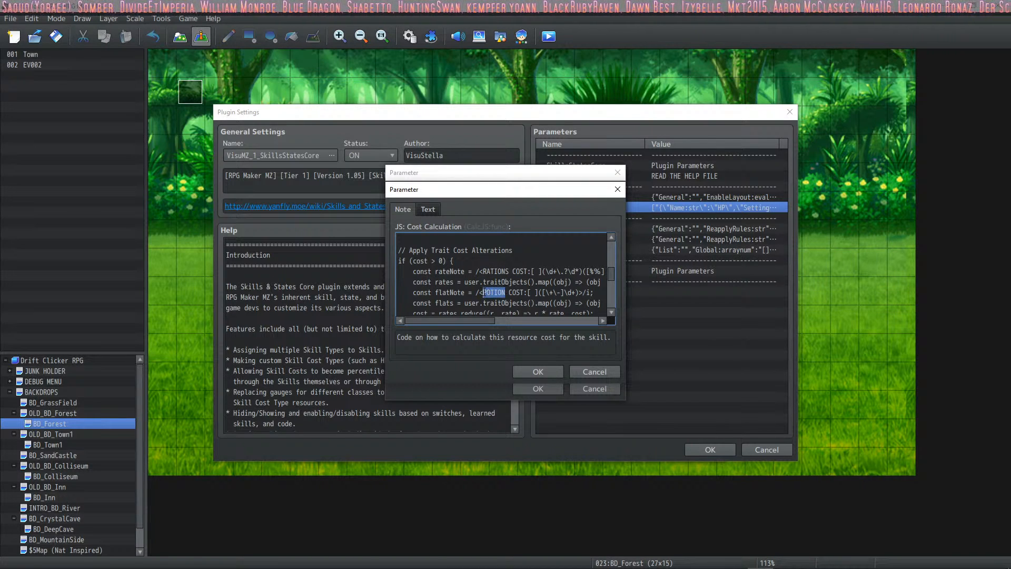
{"action": "scroll", "coordinate": [493, 279], "scroll_direction": "down", "scroll_amount": 3}
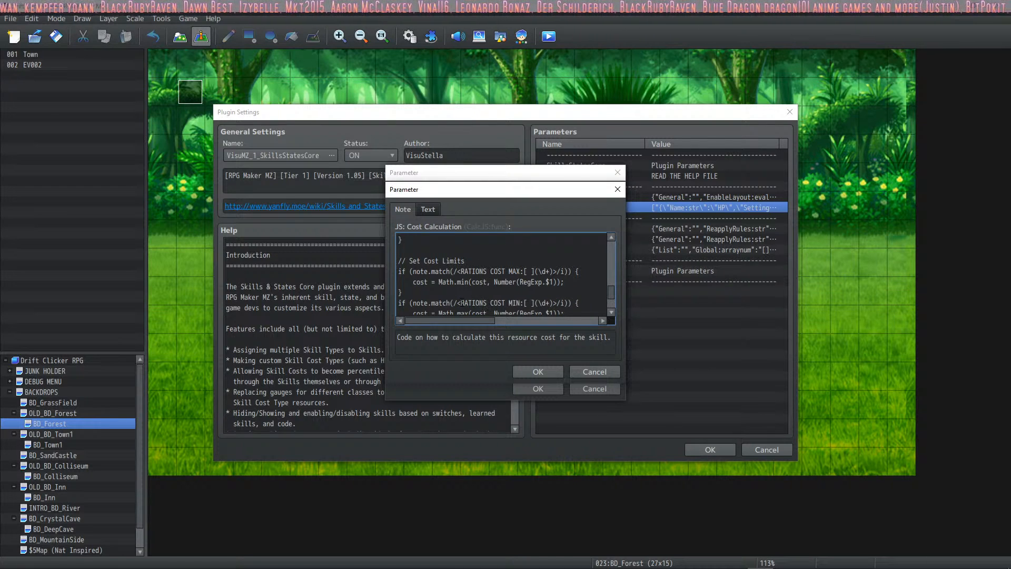
{"action": "scroll", "coordinate": [515, 246], "scroll_direction": "down", "scroll_amount": 2}
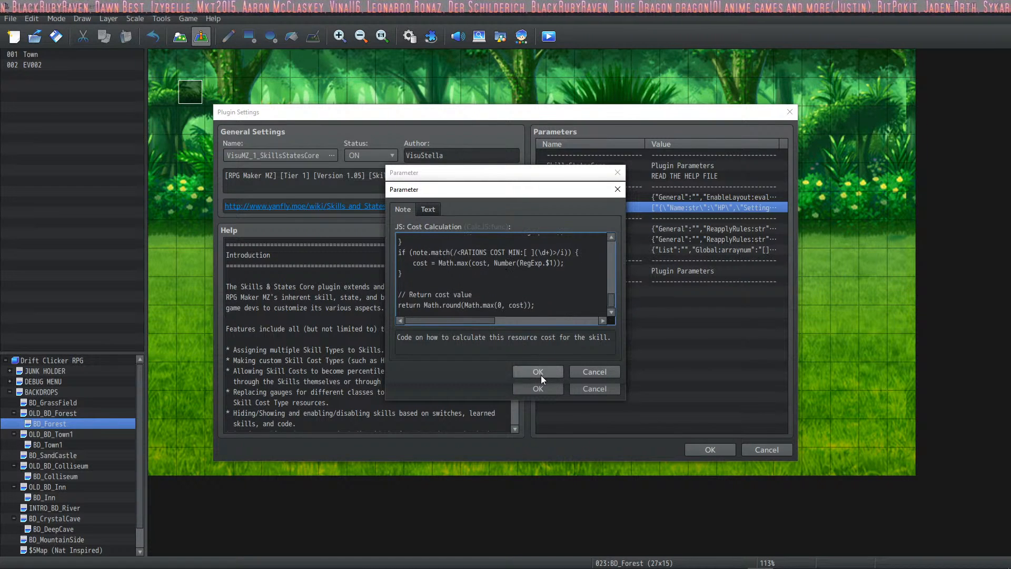
{"action": "left_click", "coordinate": [538, 372]}
Set the item reference in the JS: Can Pay Cost? code to $dataItems[20] and apply it
{"action": "double_click", "coordinate": [474, 262]}
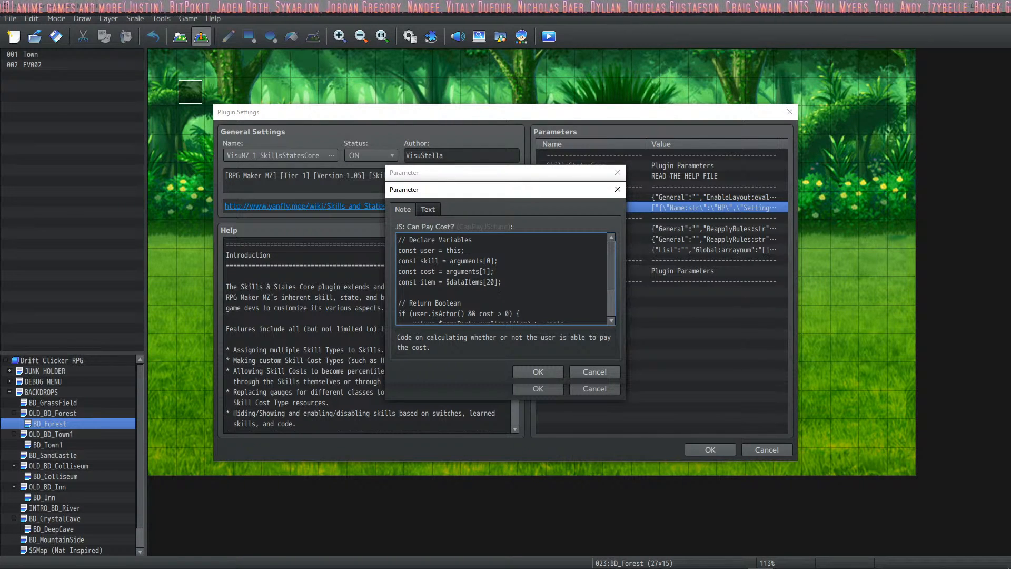
{"action": "scroll", "coordinate": [494, 261], "scroll_direction": "down", "scroll_amount": 2}
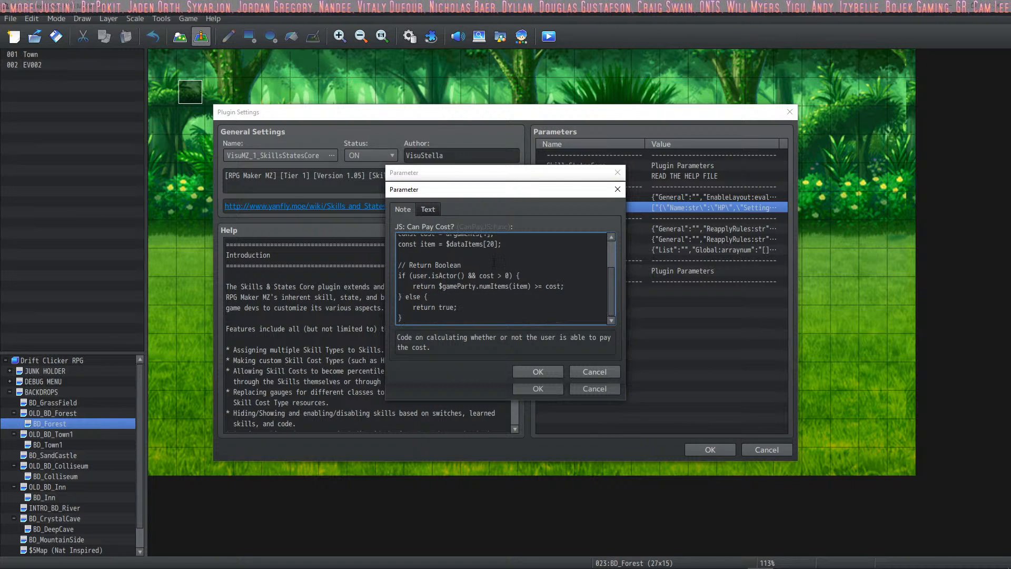
{"action": "scroll", "coordinate": [506, 295], "scroll_direction": "up", "scroll_amount": 2}
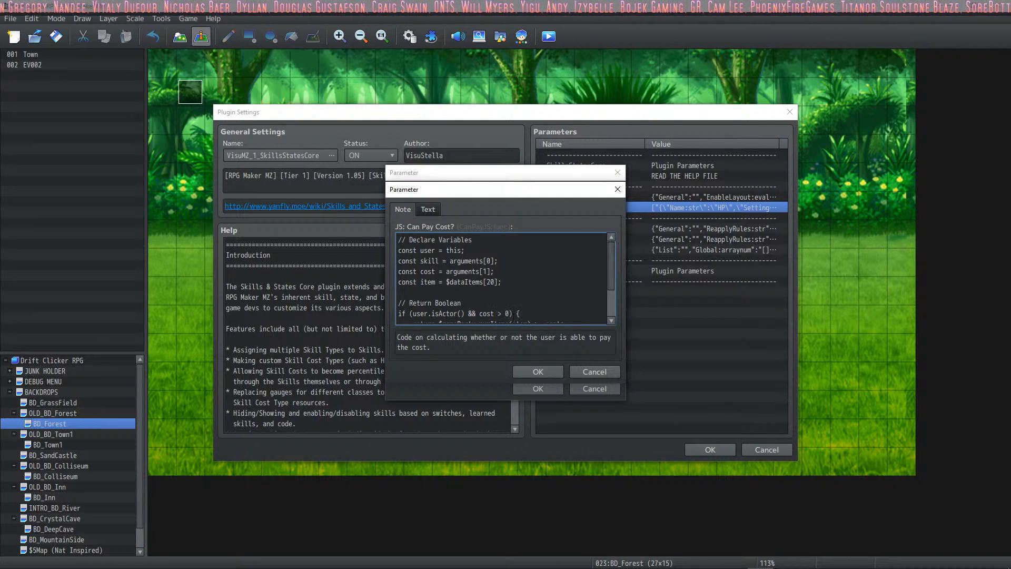
{"action": "left_click", "coordinate": [537, 371]}
Set the item reference in the JS: Paying Cost code to $dataItems[20] and recheck the saved code
{"action": "double_click", "coordinate": [469, 273]}
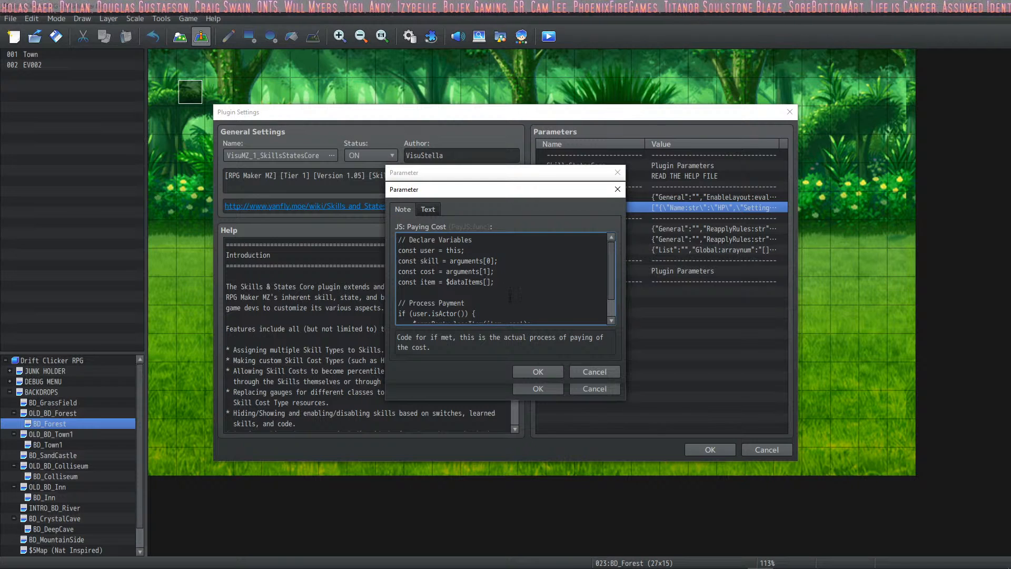
{"action": "left_click", "coordinate": [538, 371]}
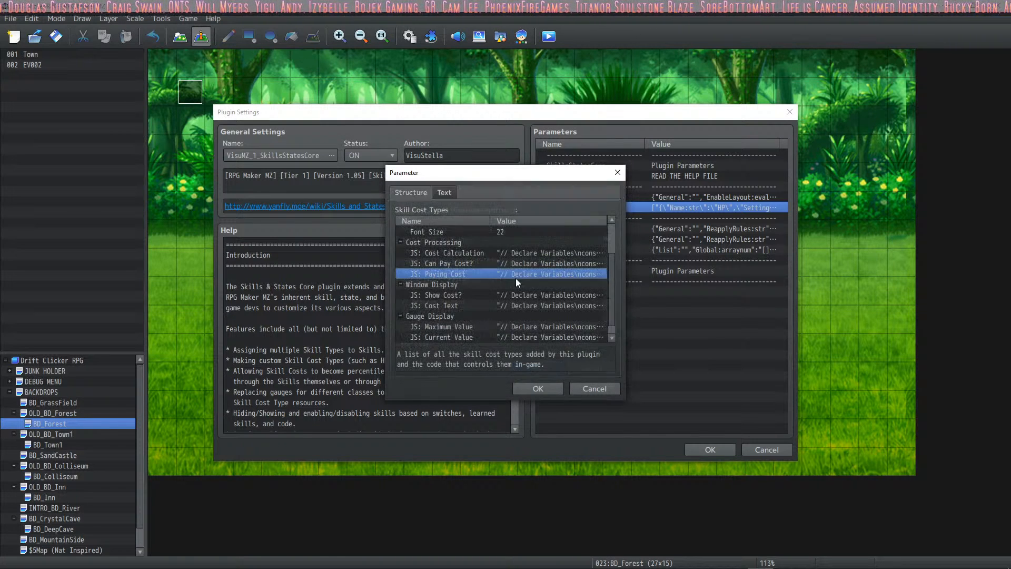
{"action": "scroll", "coordinate": [492, 271], "scroll_direction": "down", "scroll_amount": 1}
{"action": "left_click", "coordinate": [455, 287]}
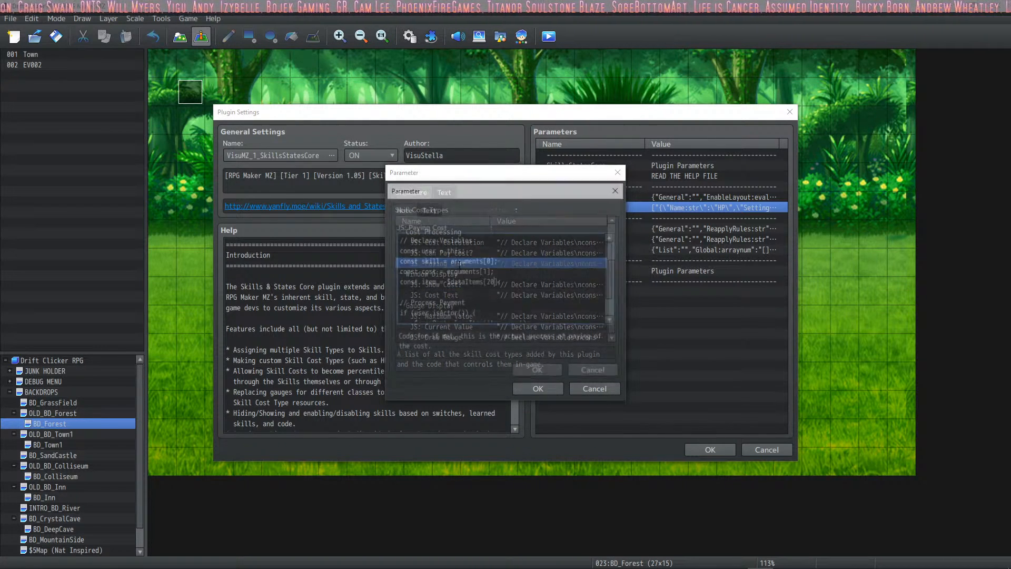
{"action": "double_click", "coordinate": [456, 264]}
{"action": "left_click", "coordinate": [536, 369]}
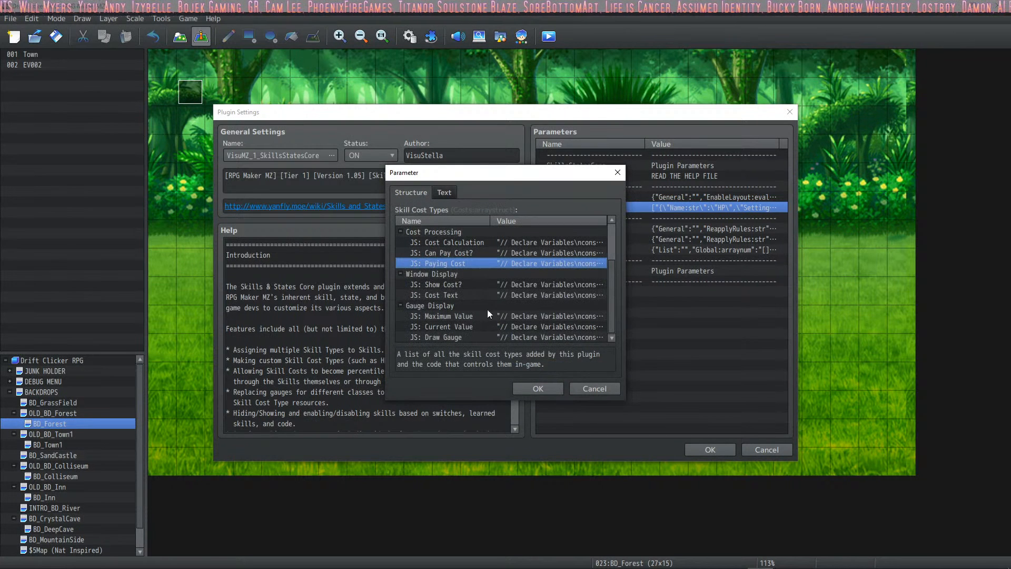
Check the JS: Show Cost? code, and set the item in the JS: Cost Text code to $dataItems[20]
{"action": "double_click", "coordinate": [466, 285]}
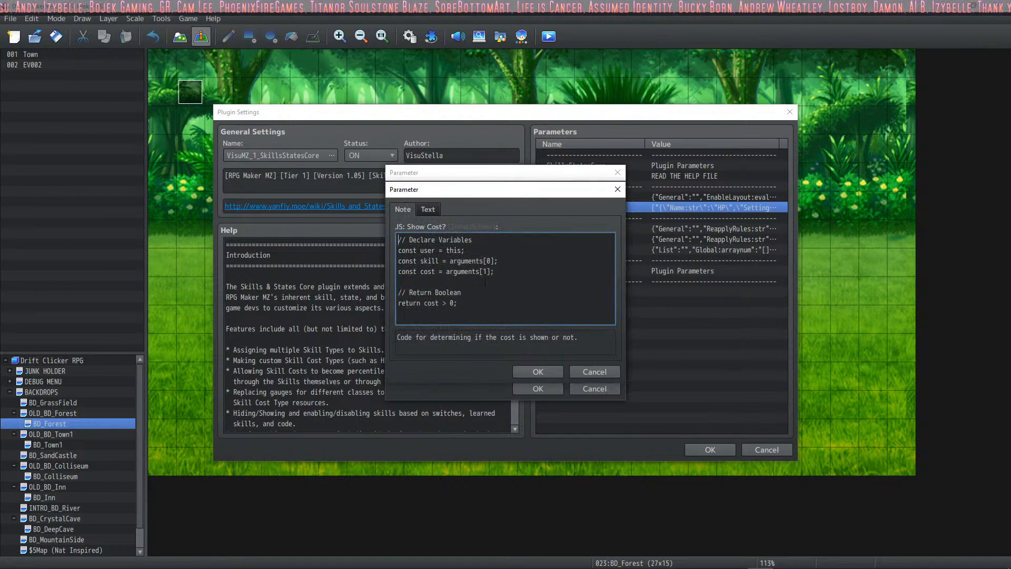
{"action": "left_click", "coordinate": [534, 372]}
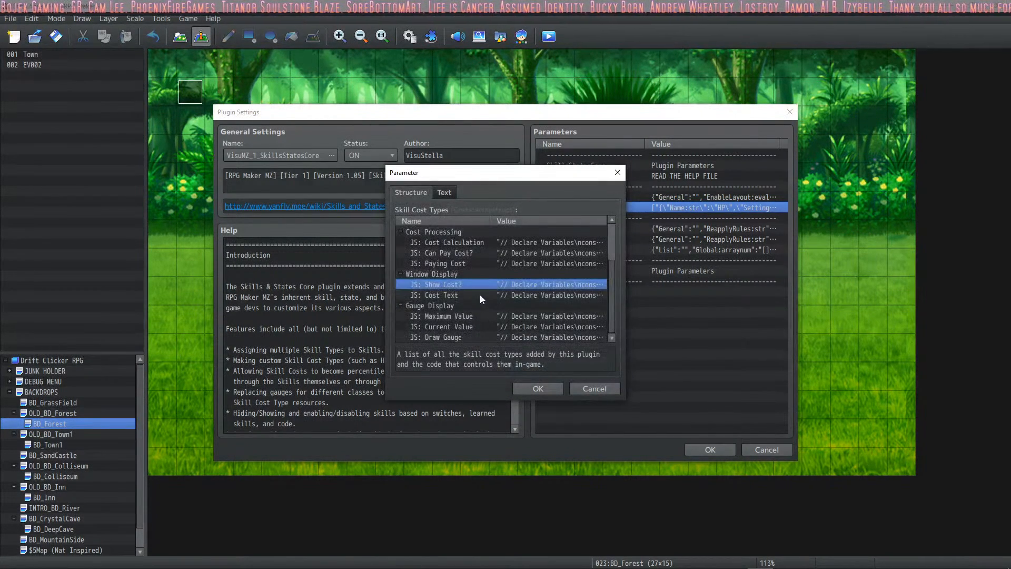
{"action": "double_click", "coordinate": [481, 295]}
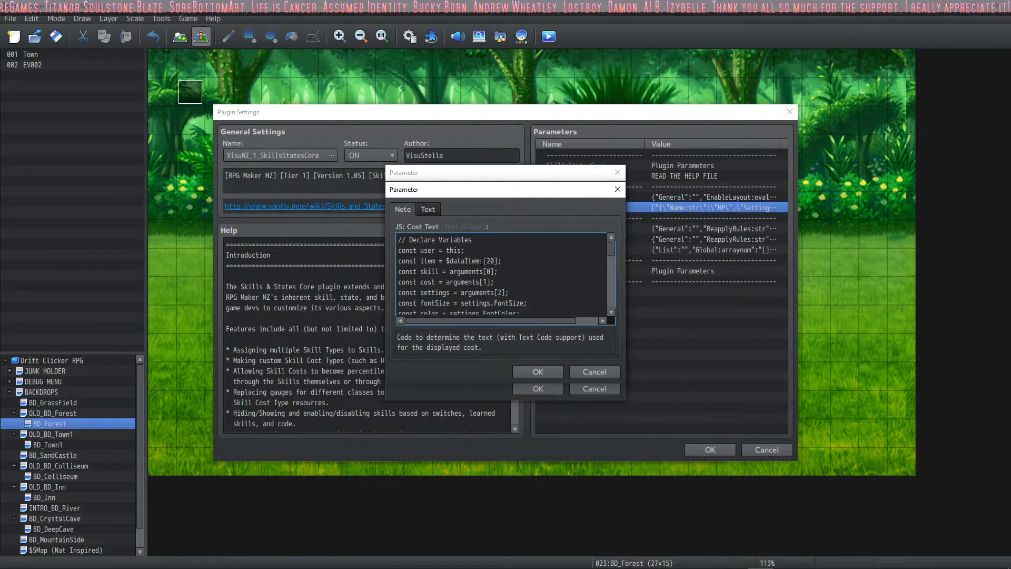
{"action": "scroll", "coordinate": [498, 282], "scroll_direction": "down", "scroll_amount": 5}
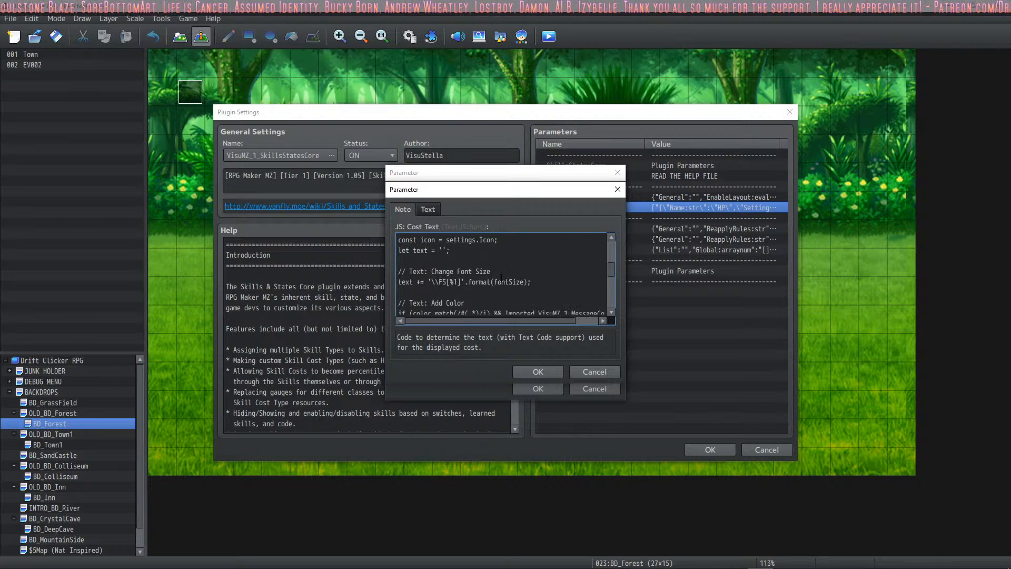
{"action": "scroll", "coordinate": [501, 278], "scroll_direction": "down", "scroll_amount": 5}
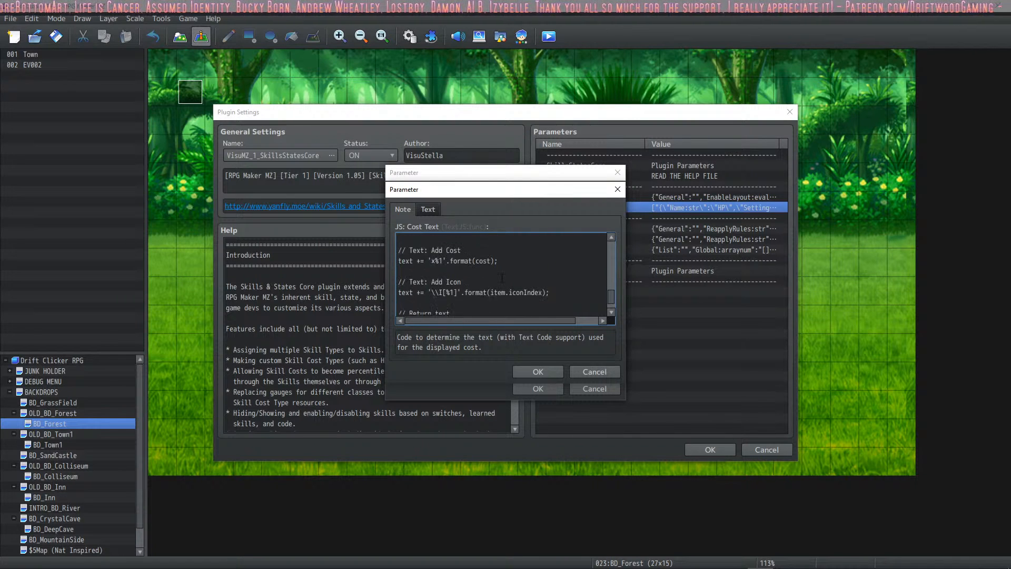
{"action": "left_click", "coordinate": [538, 372]}
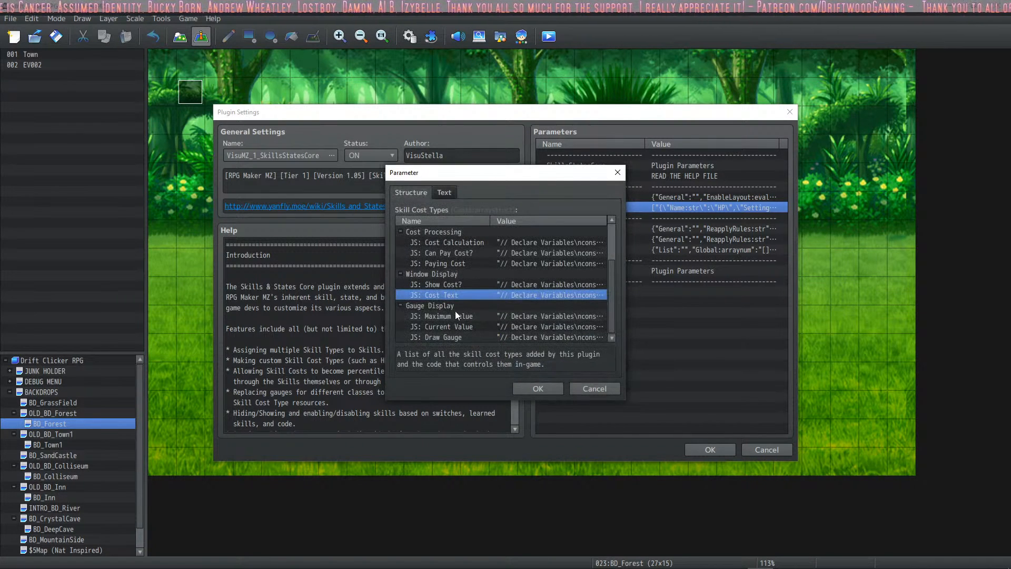
Set the item in the gauge's JS: Maximum Value code to $dataItems[20], and update the item in JS: Current Value to match
{"action": "double_click", "coordinate": [455, 316]}
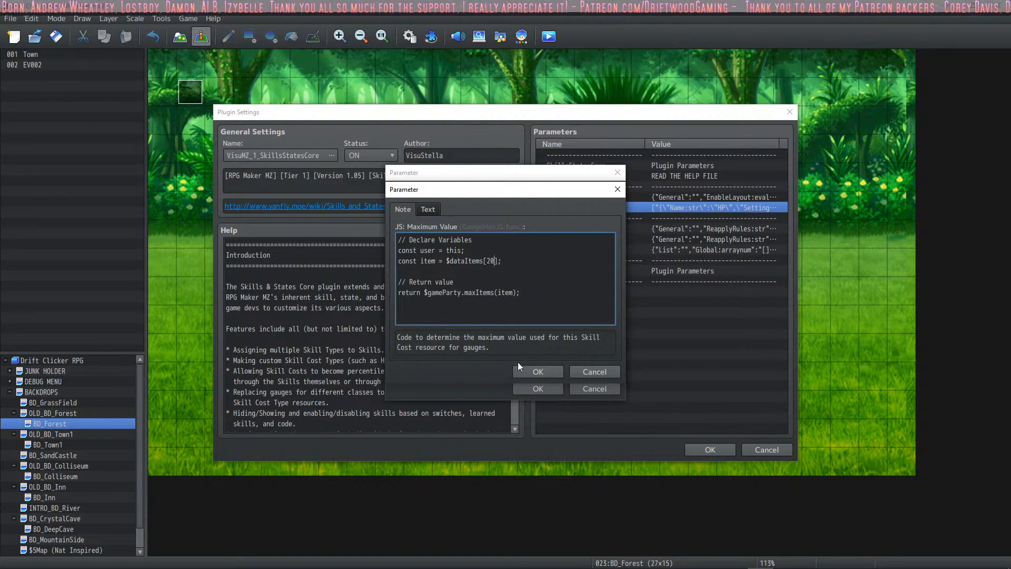
{"action": "left_click", "coordinate": [537, 372]}
{"action": "double_click", "coordinate": [501, 326]}
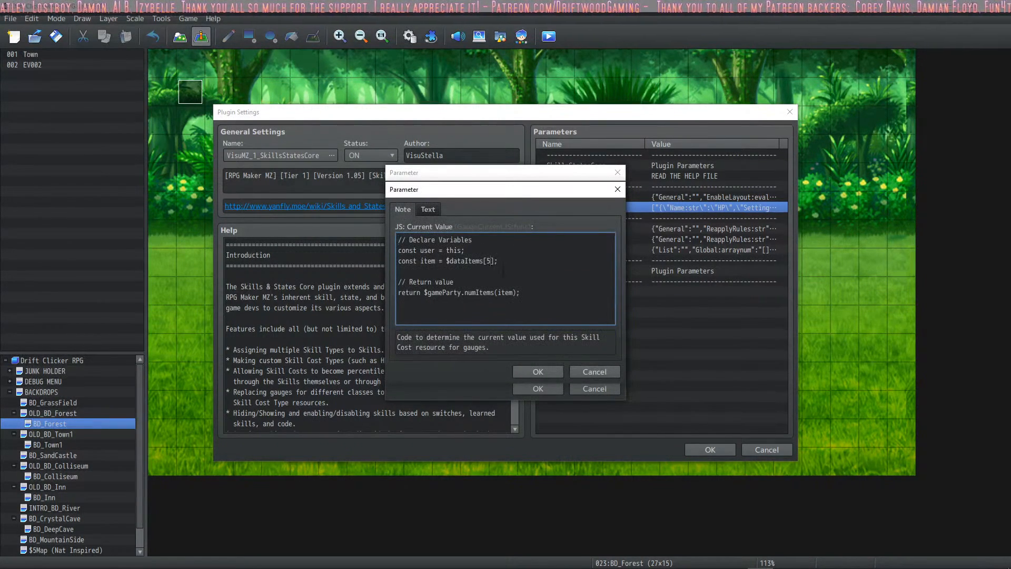
{"action": "left_click", "coordinate": [527, 373]}
Set the item in the JS: Draw Gauge code to $dataItems[20], review the remaining gauge code, and apply it
{"action": "double_click", "coordinate": [474, 336]}
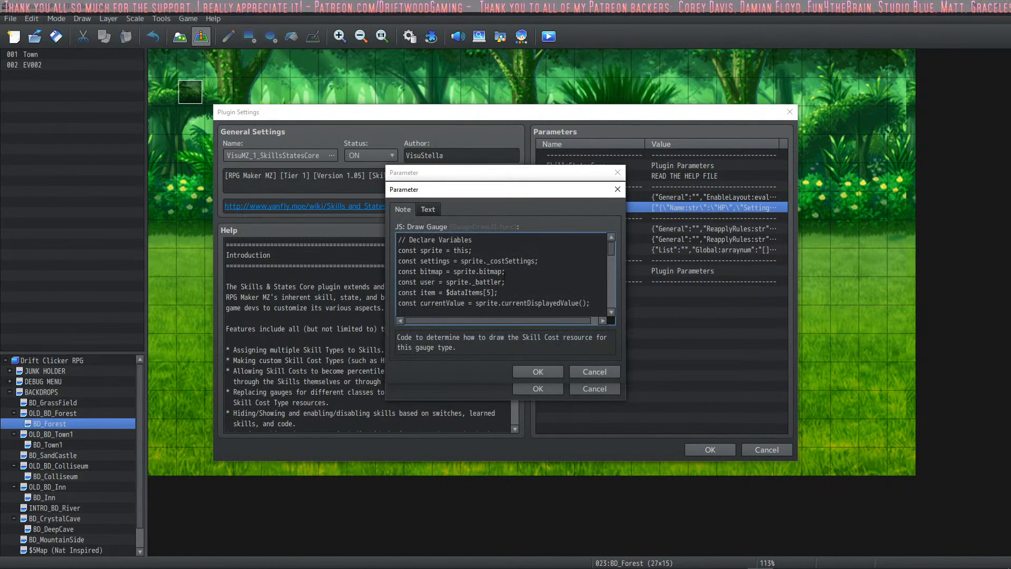
{"action": "scroll", "coordinate": [504, 276], "scroll_direction": "down", "scroll_amount": 2}
{"action": "left_click", "coordinate": [497, 250]}
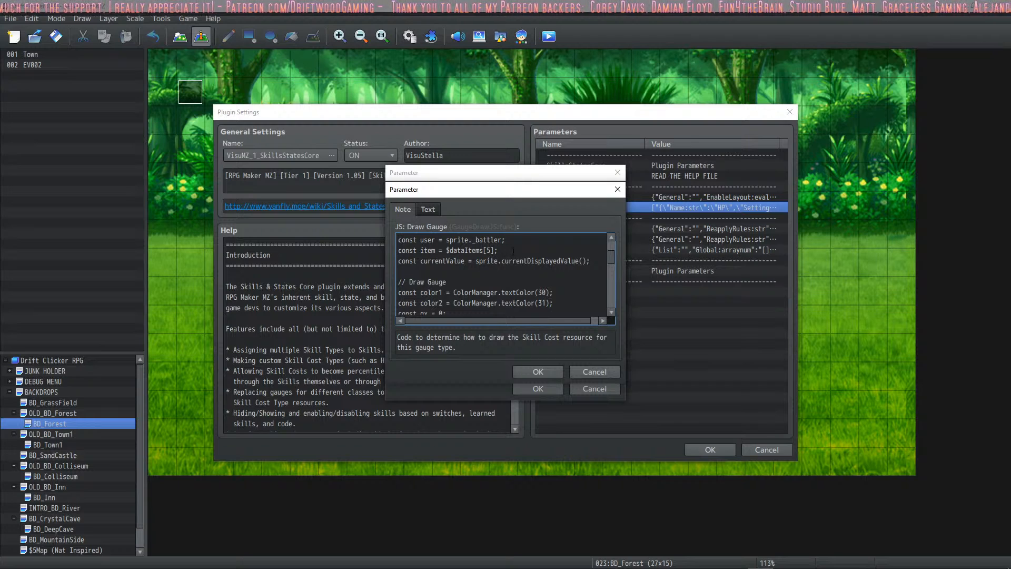
{"action": "key", "text": "BackSpace"}
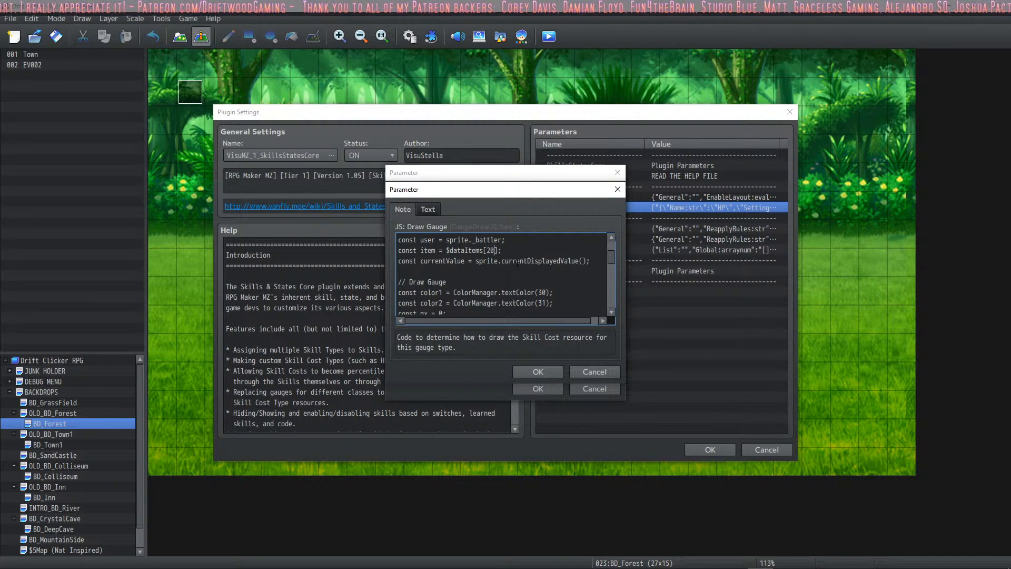
{"action": "scroll", "coordinate": [515, 262], "scroll_direction": "down", "scroll_amount": 2}
{"action": "scroll", "coordinate": [512, 263], "scroll_direction": "down", "scroll_amount": 5}
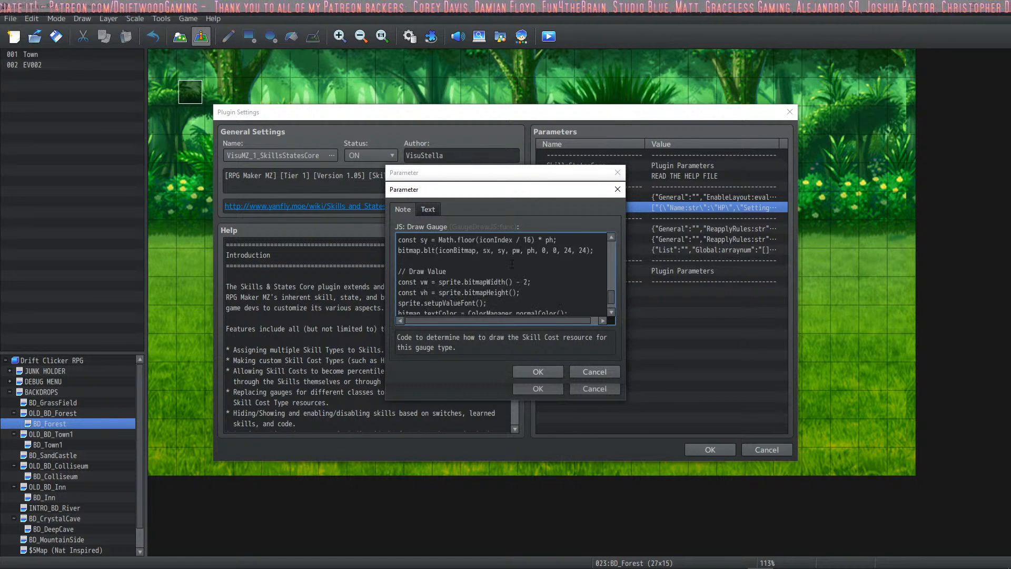
{"action": "left_click", "coordinate": [532, 370]}
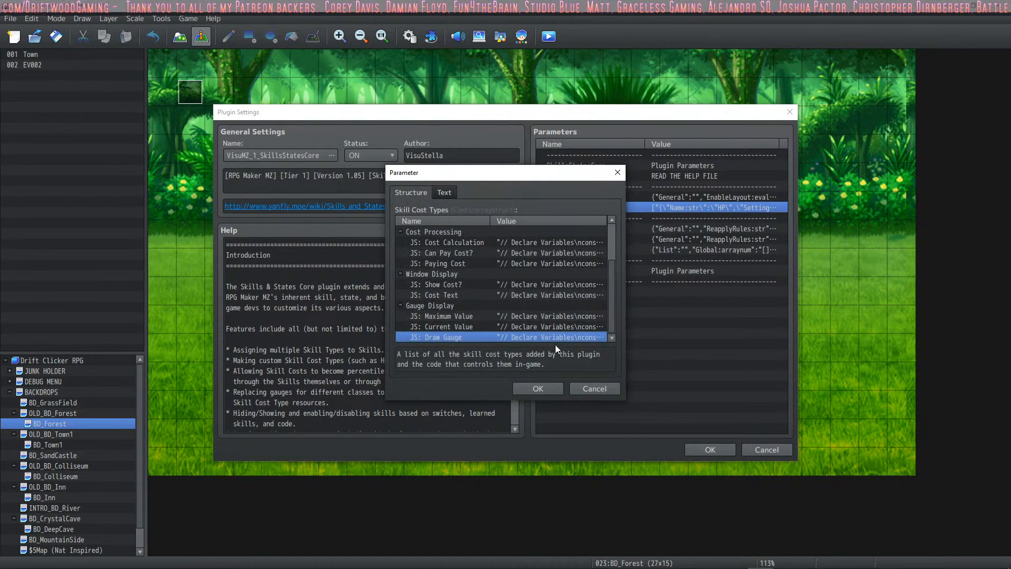
Apply the Rations entry and the Skill Cost Types list, and close the plugin settings and plugin manager with the changes kept
{"action": "left_click", "coordinate": [544, 390]}
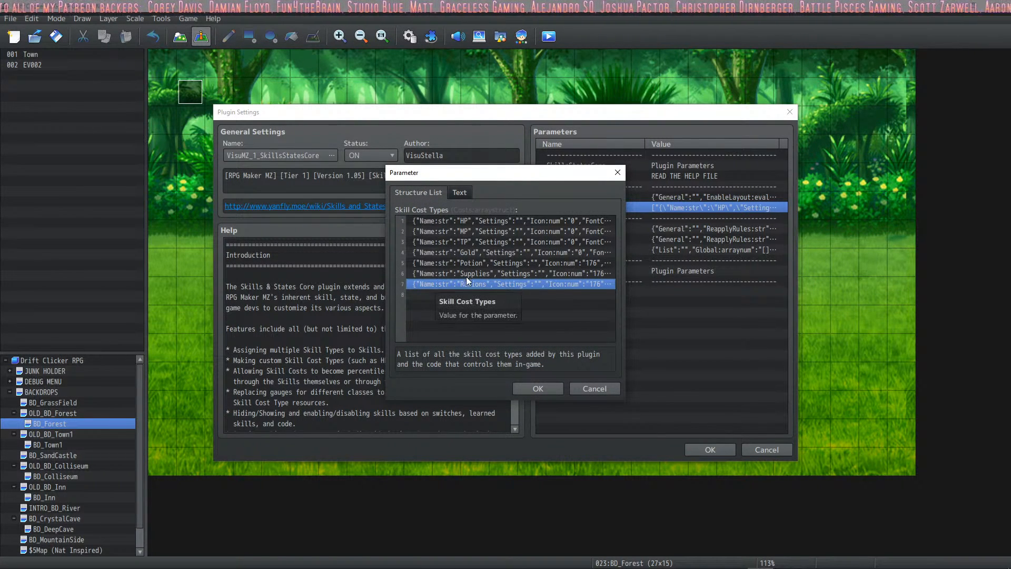
{"action": "left_click", "coordinate": [530, 387]}
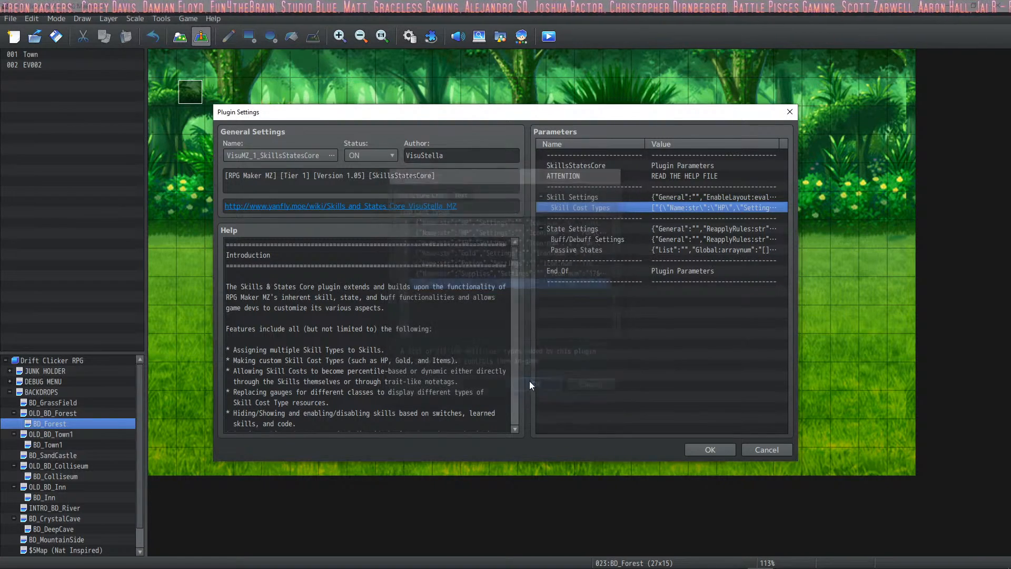
{"action": "left_click", "coordinate": [707, 447]}
{"action": "left_click", "coordinate": [581, 449]}
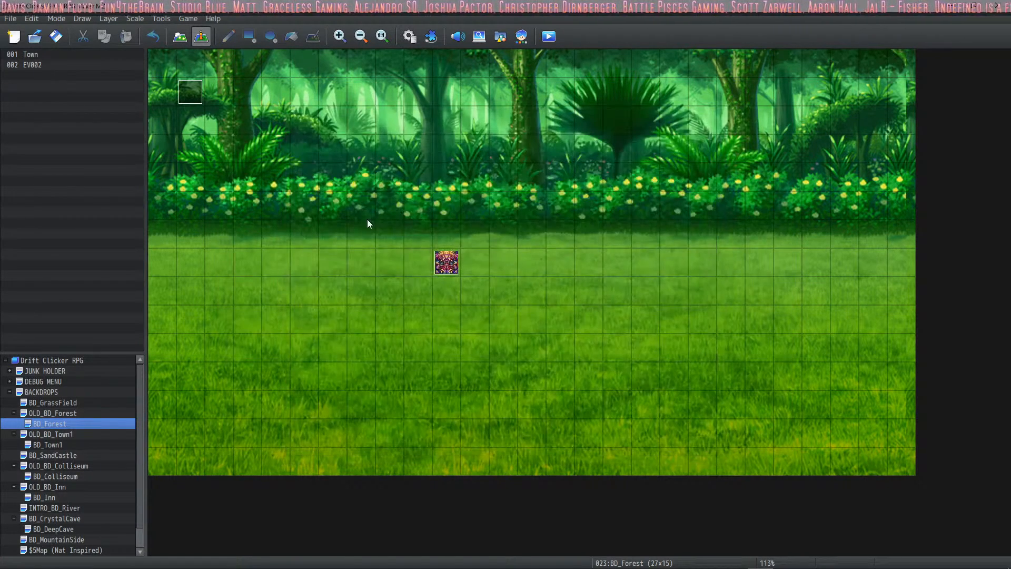
Open the Town event on the BD_Forest map, and close it
{"action": "double_click", "coordinate": [190, 92]}
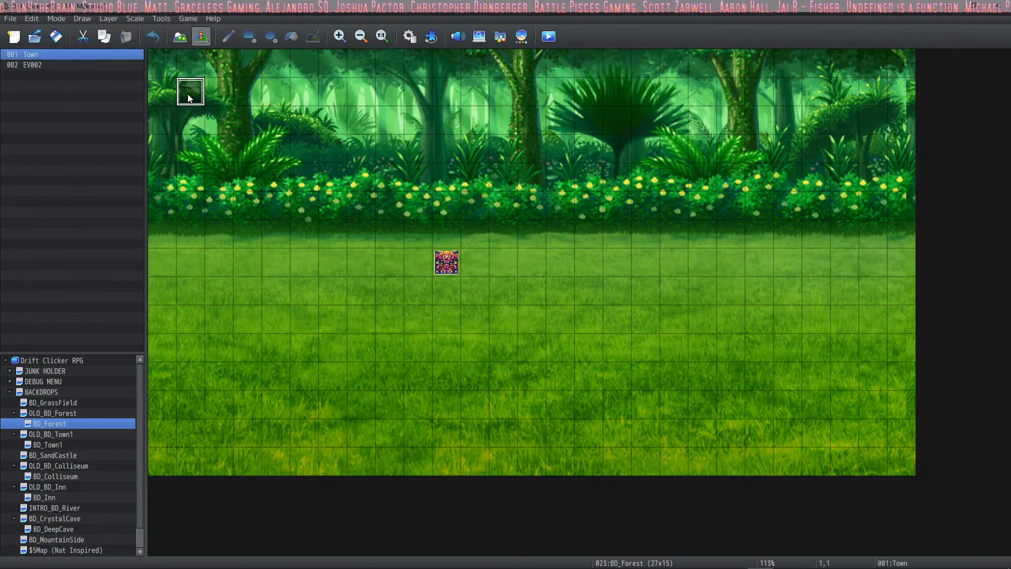
{"action": "left_click", "coordinate": [635, 467]}
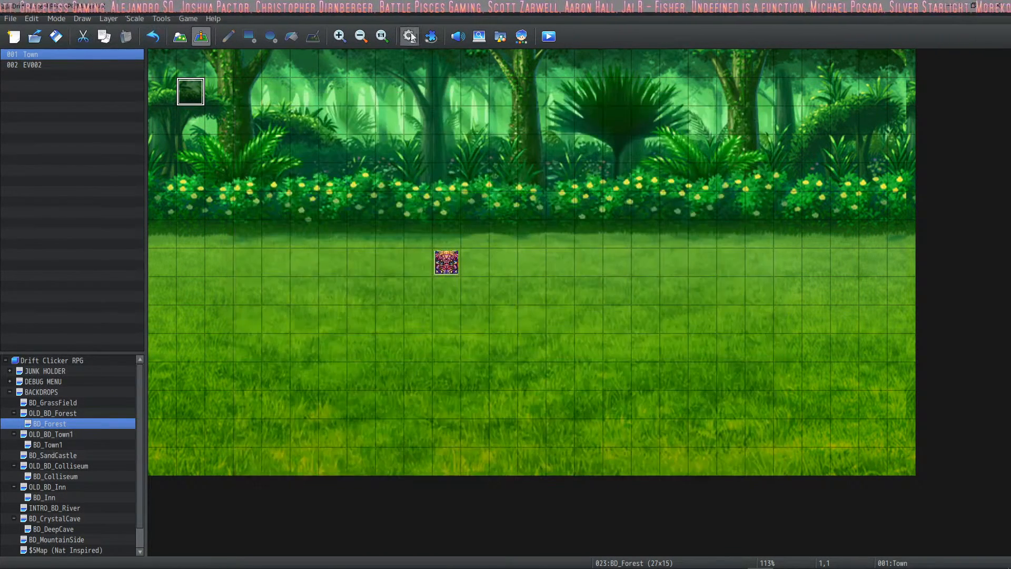
Duplicate the Change Items: Supplies + 1 command in the INITIALIZE NEW GAME common event
{"action": "left_click", "coordinate": [409, 36]}
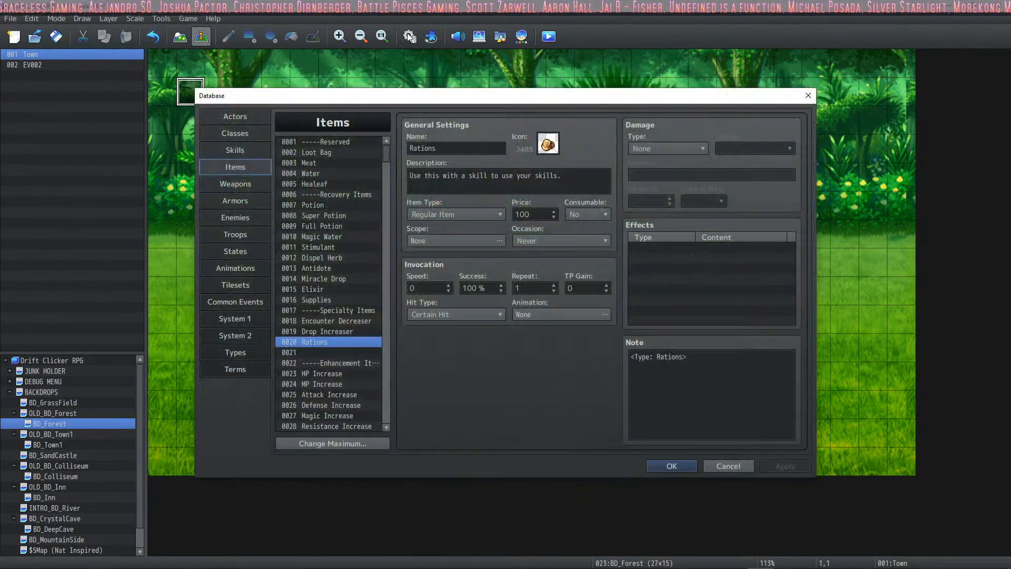
{"action": "left_click", "coordinate": [241, 301]}
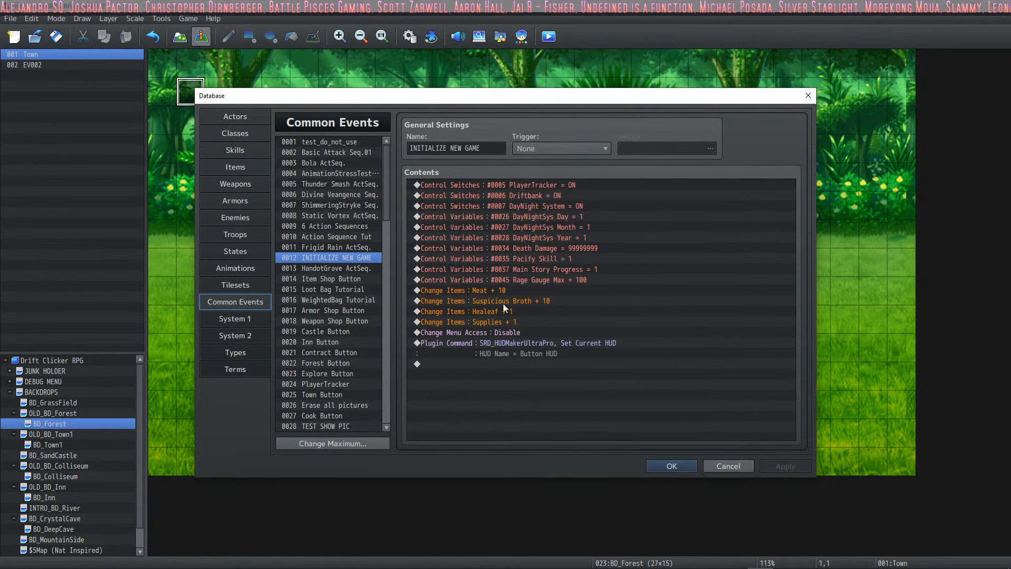
{"action": "left_click", "coordinate": [504, 321]}
{"action": "key", "text": "ctrl+c"}
{"action": "key", "text": "ctrl+v"}
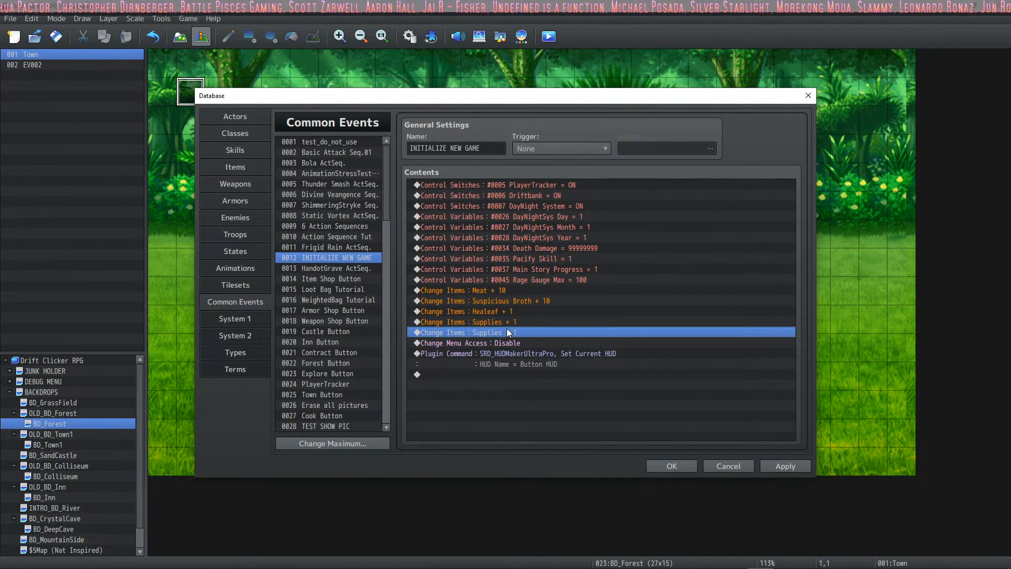
Set the duplicated Change Items command's item to 0020 Rations, and close the database with the changes kept
{"action": "right_click", "coordinate": [503, 333]}
{"action": "left_click", "coordinate": [529, 358]}
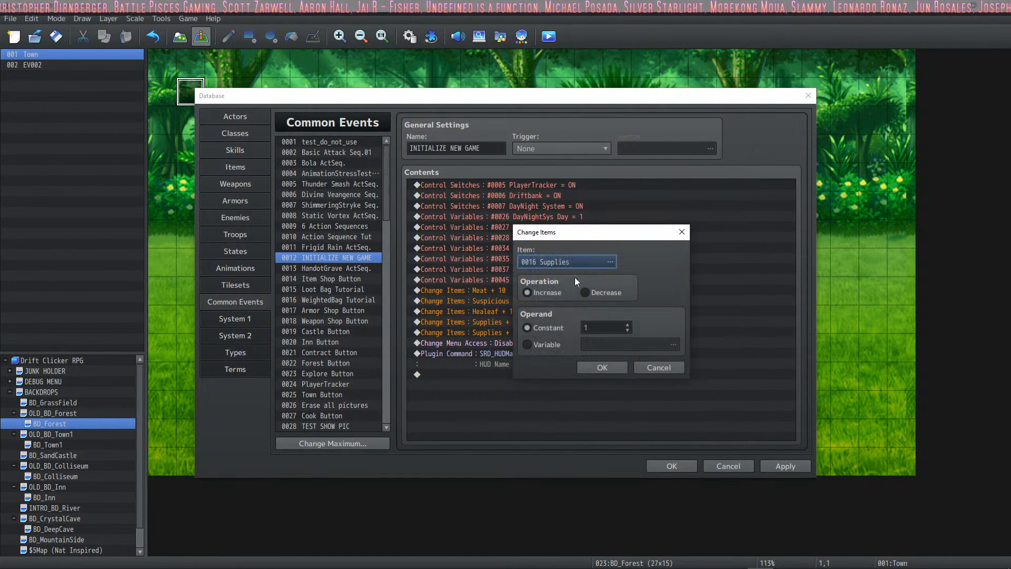
{"action": "left_click", "coordinate": [611, 262]}
{"action": "left_click", "coordinate": [634, 399]}
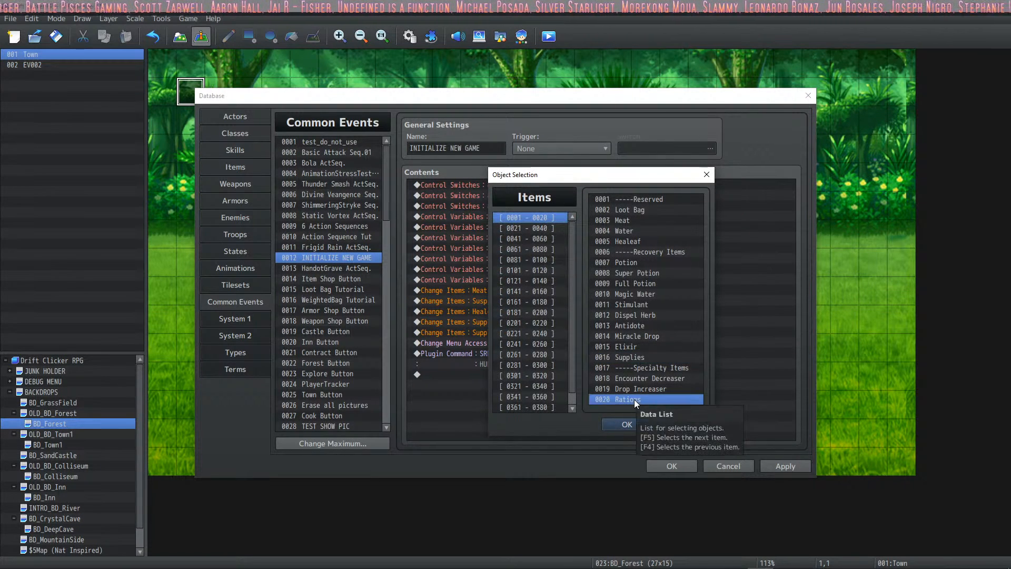
{"action": "left_click", "coordinate": [622, 429]}
{"action": "left_click", "coordinate": [602, 367]}
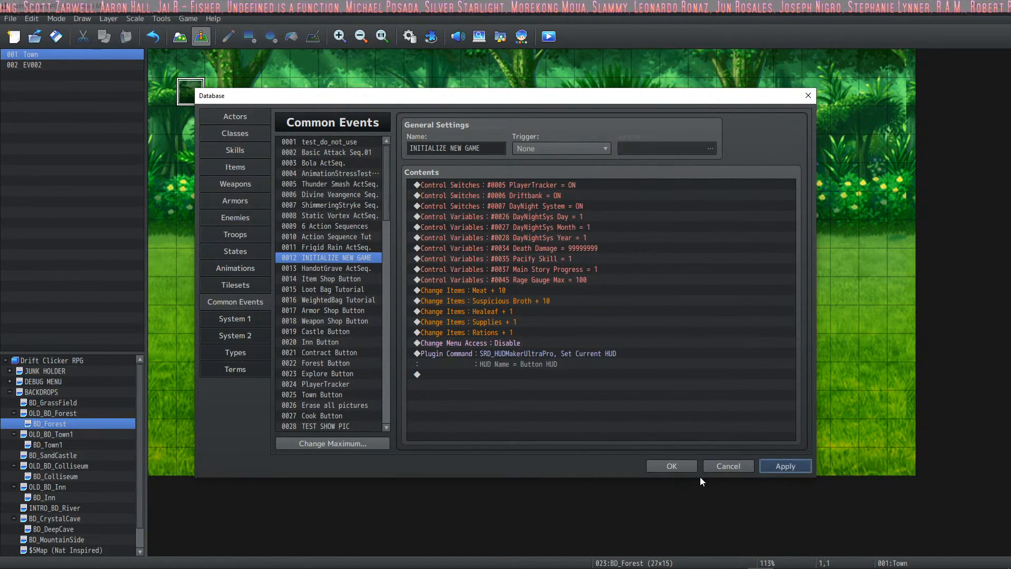
{"action": "left_click", "coordinate": [671, 466]}
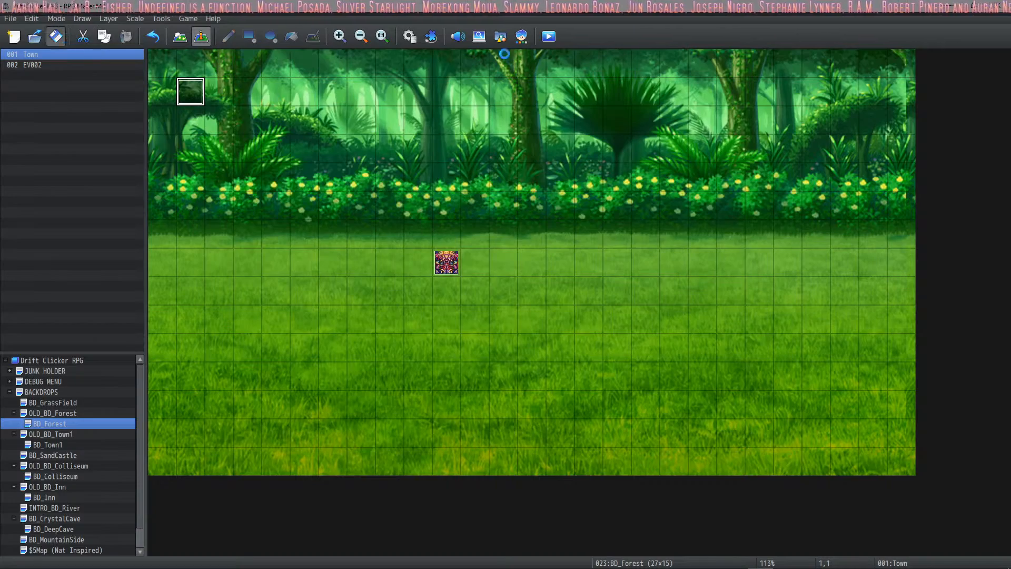
Start a playtest, go from Town to the Forest, and explore to enter a battle
{"action": "left_click", "coordinate": [546, 38]}
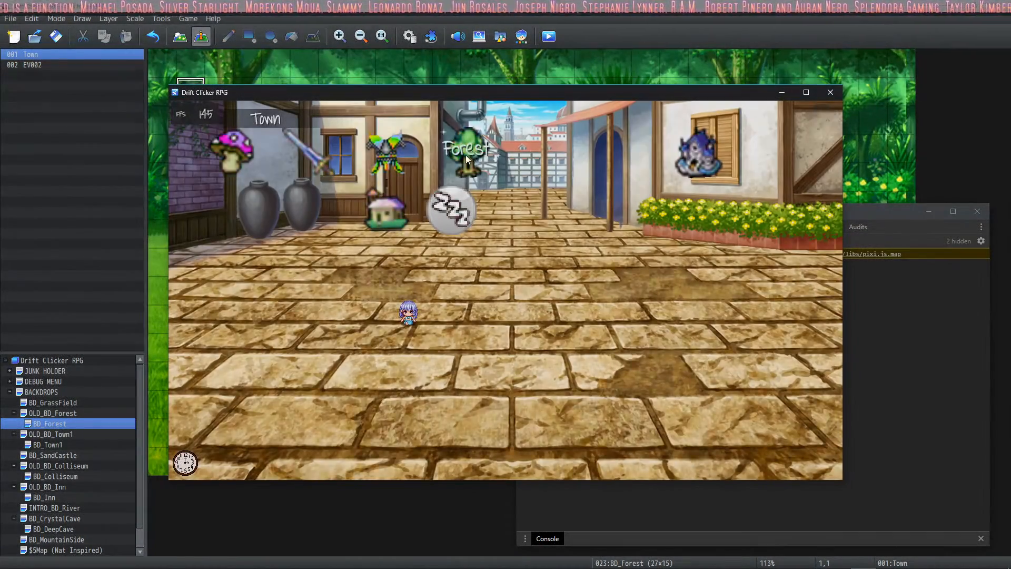
{"action": "left_click", "coordinate": [465, 155]}
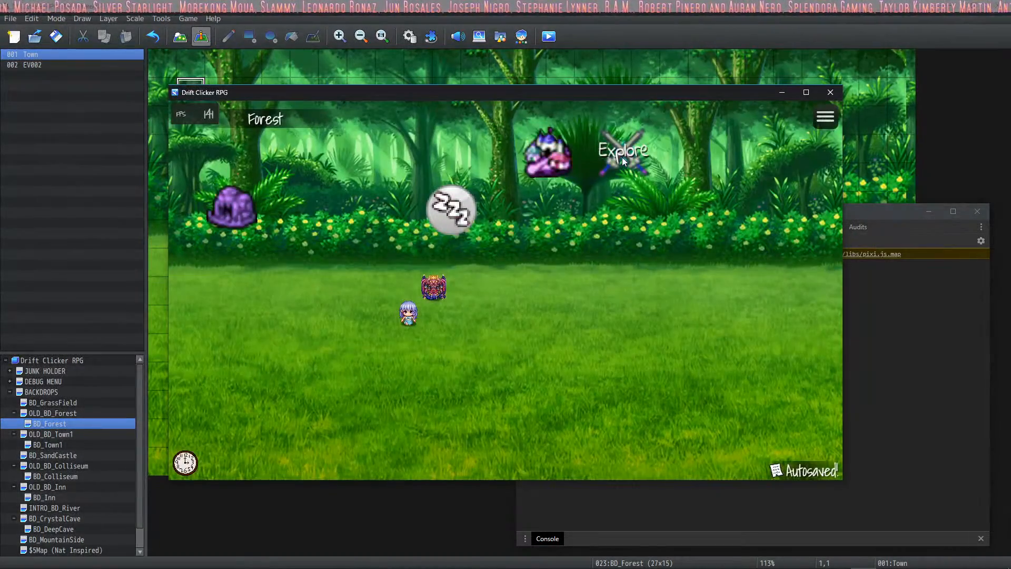
{"action": "left_click", "coordinate": [621, 157]}
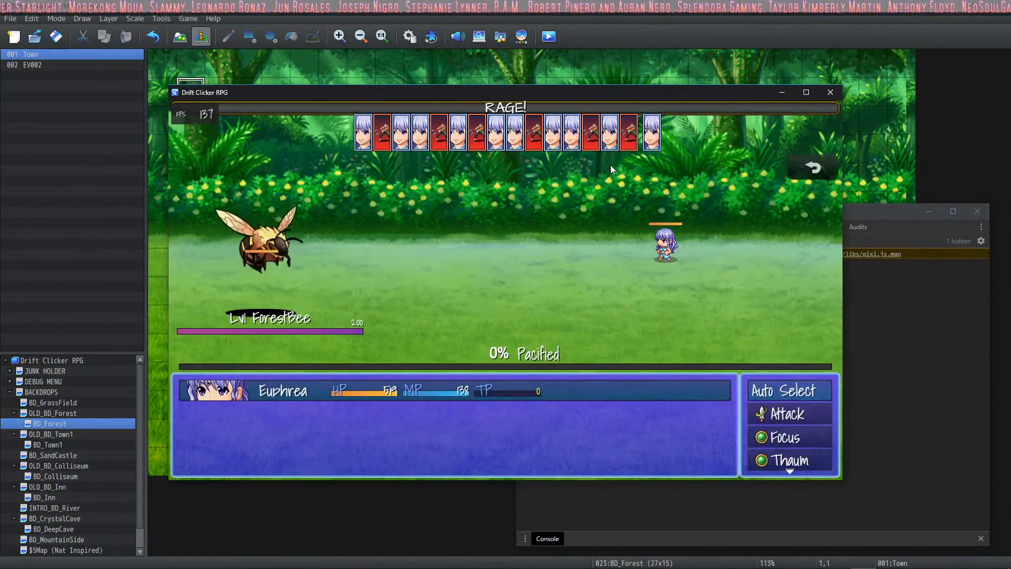
Check the battle Item list for Rations among the usable items, and return to the actor commands
{"action": "key", "text": "Down"}
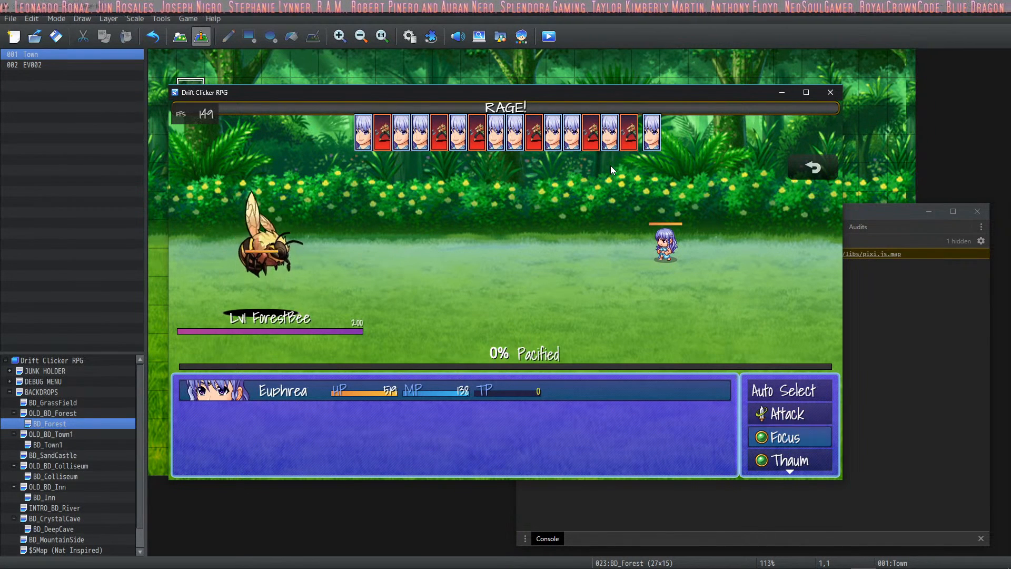
{"action": "key", "text": "Down"}
{"action": "key", "text": "Down"}
{"action": "key", "text": "Down"}
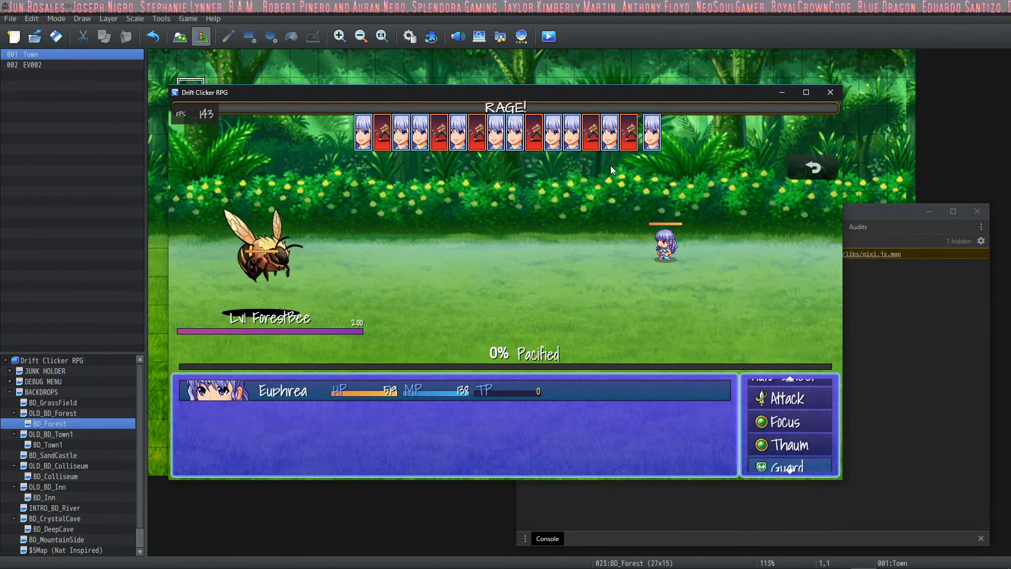
{"action": "key", "text": "Return"}
{"action": "key", "text": "Right"}
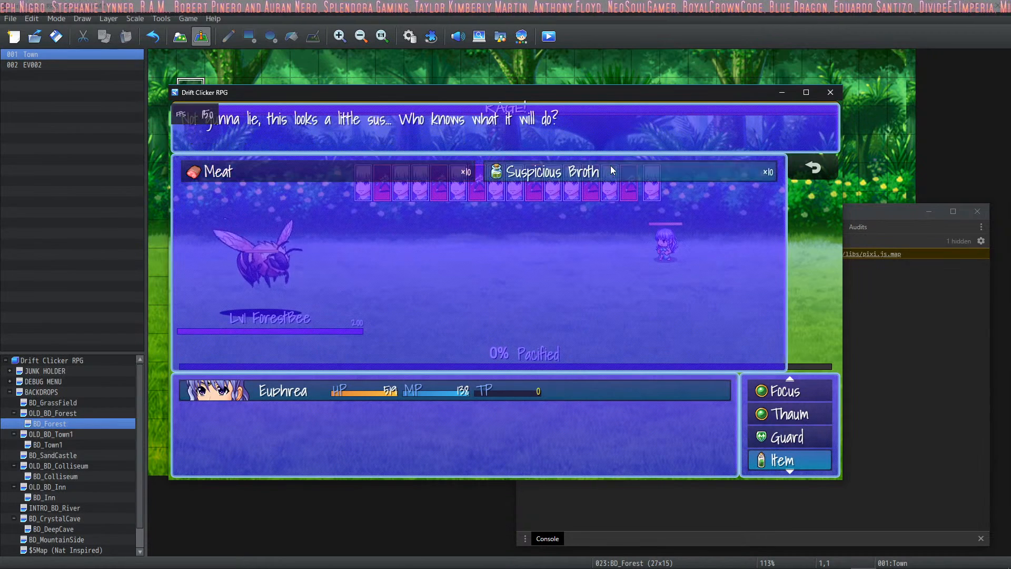
{"action": "key", "text": "Left"}
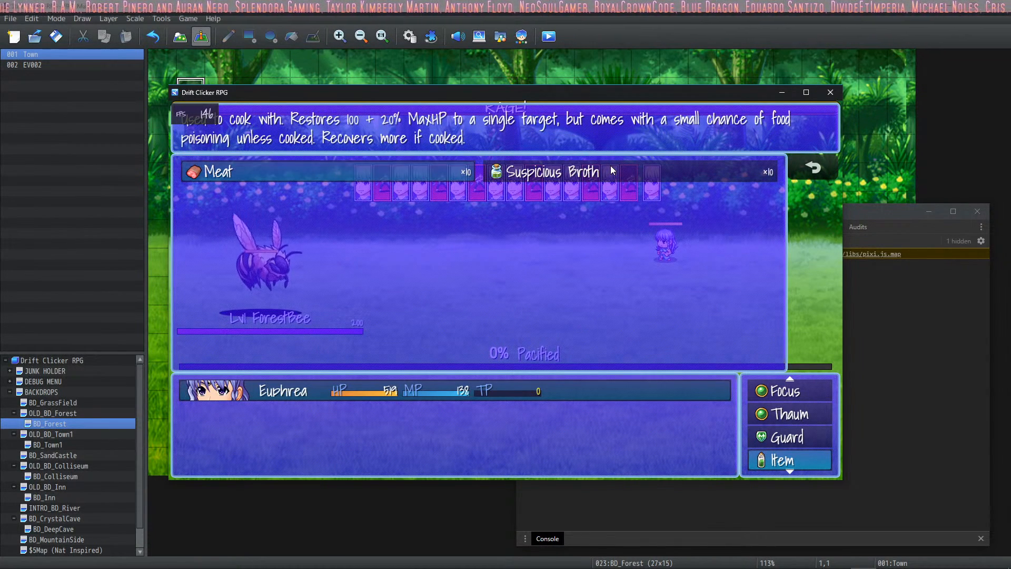
{"action": "key", "text": "Escape"}
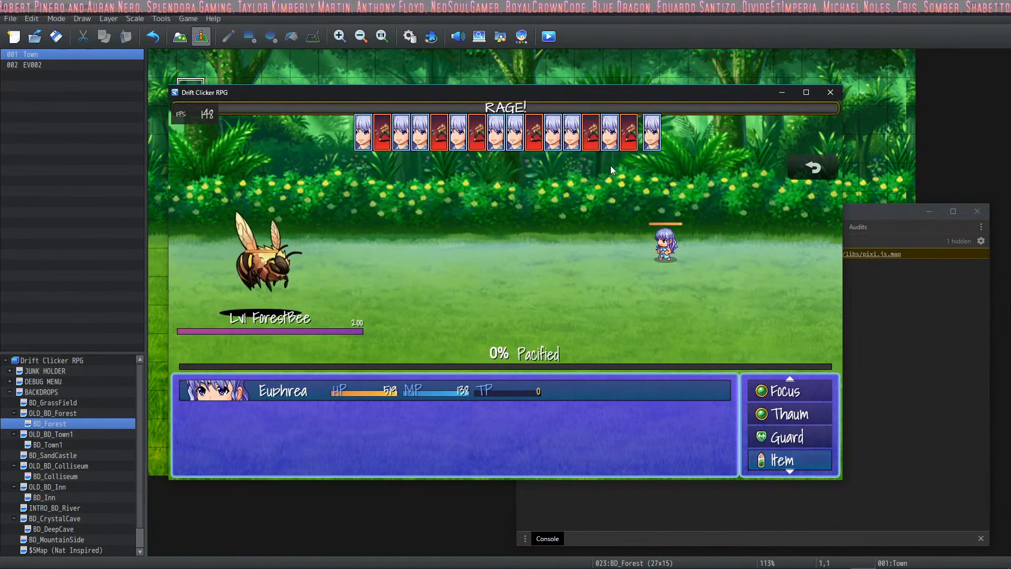
Examine the TP and item costs of the Eat food skill in the Focus skill list
{"action": "key", "text": "Up"}
{"action": "key", "text": "Up"}
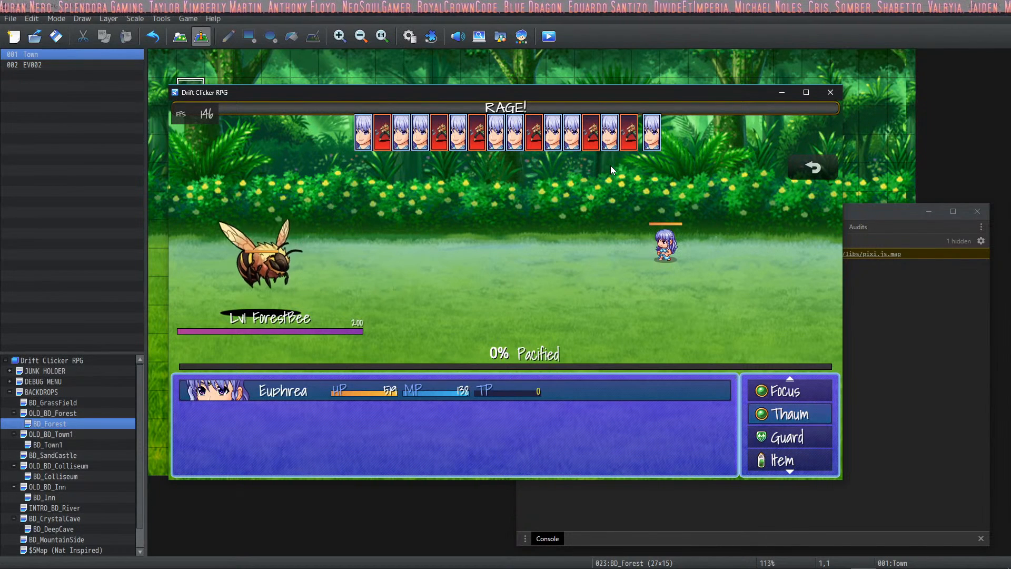
{"action": "key", "text": "Up"}
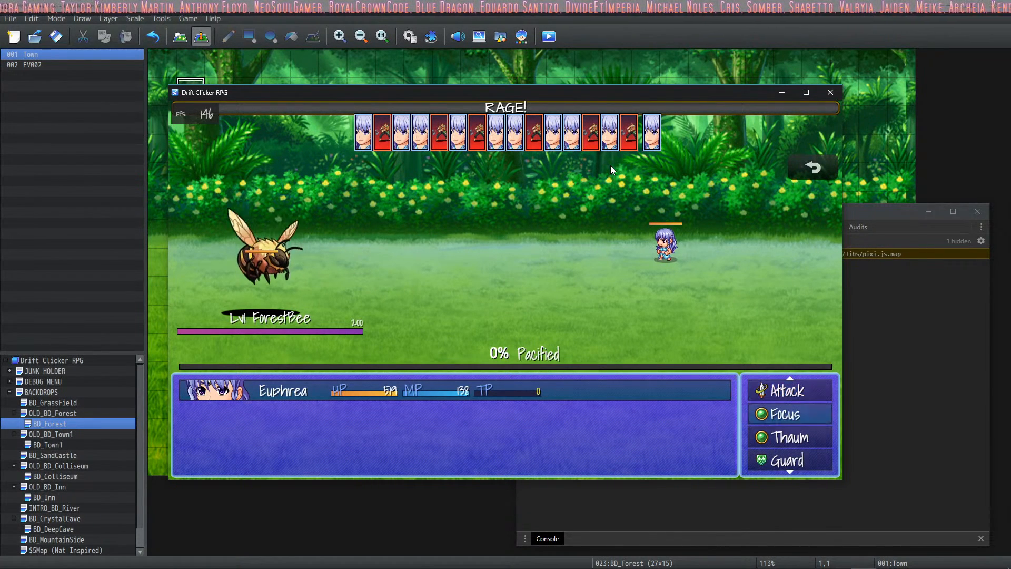
{"action": "key", "text": "Return"}
{"action": "key", "text": "Down"}
{"action": "key", "text": "Down"}
{"action": "key", "text": "Right"}
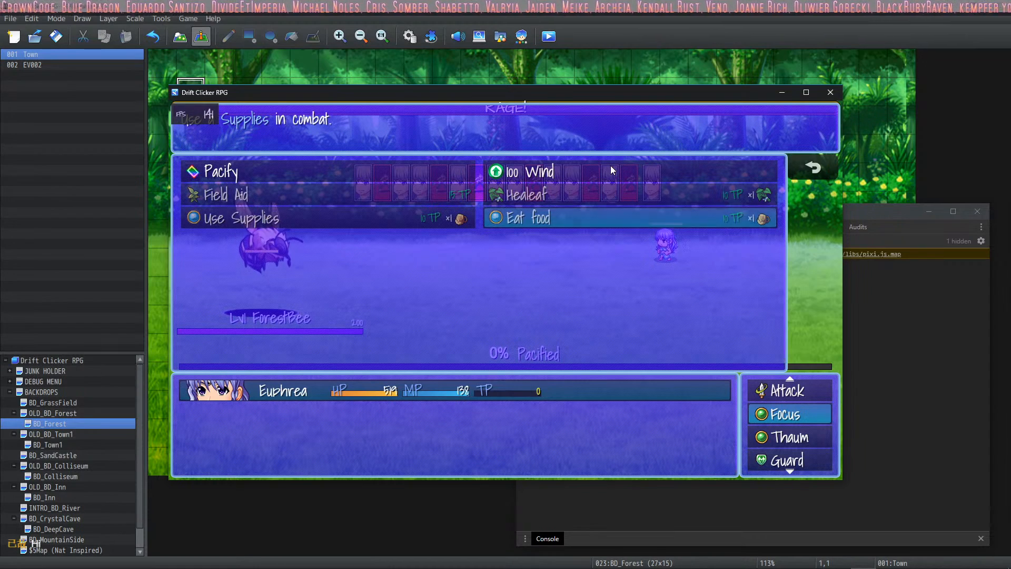
Leave the Focus skills and have the actor Guard for one turn to build up TP
{"action": "key", "text": "Escape"}
{"action": "key", "text": "Down"}
{"action": "key", "text": "Down"}
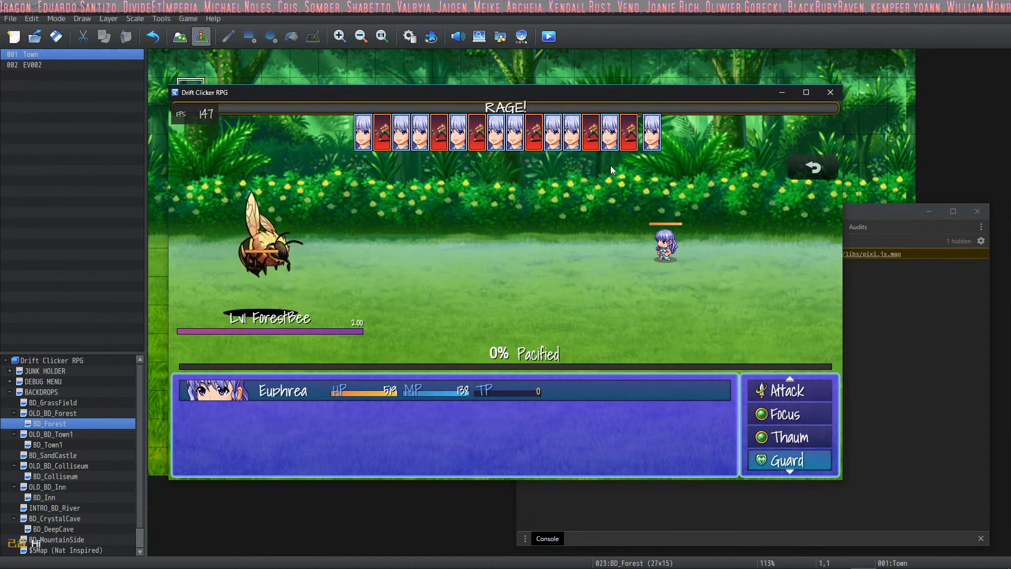
{"action": "key", "text": "Return"}
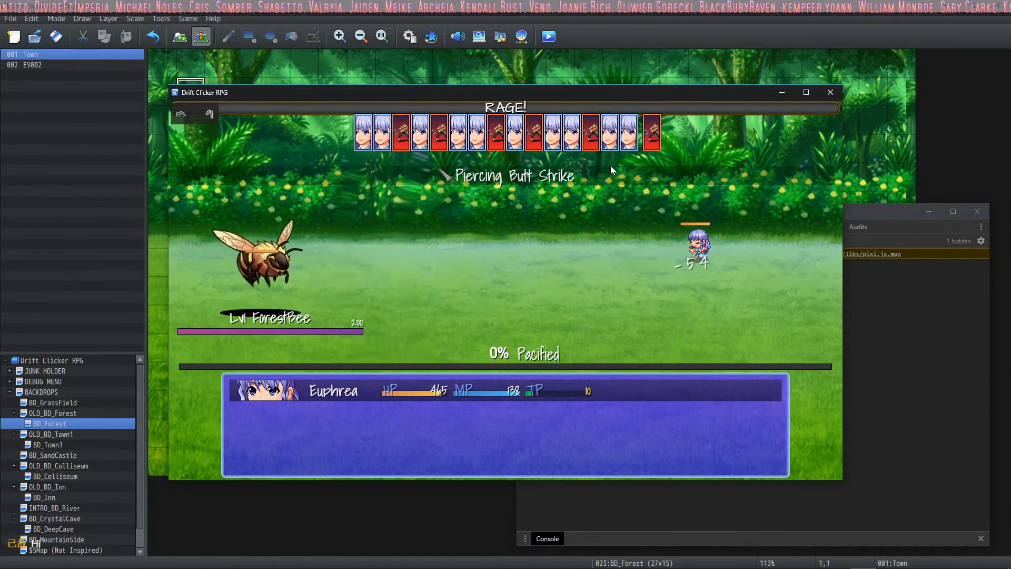
Use the Eat food skill from the Focus skill list
{"action": "key", "text": "Up"}
{"action": "key", "text": "Up"}
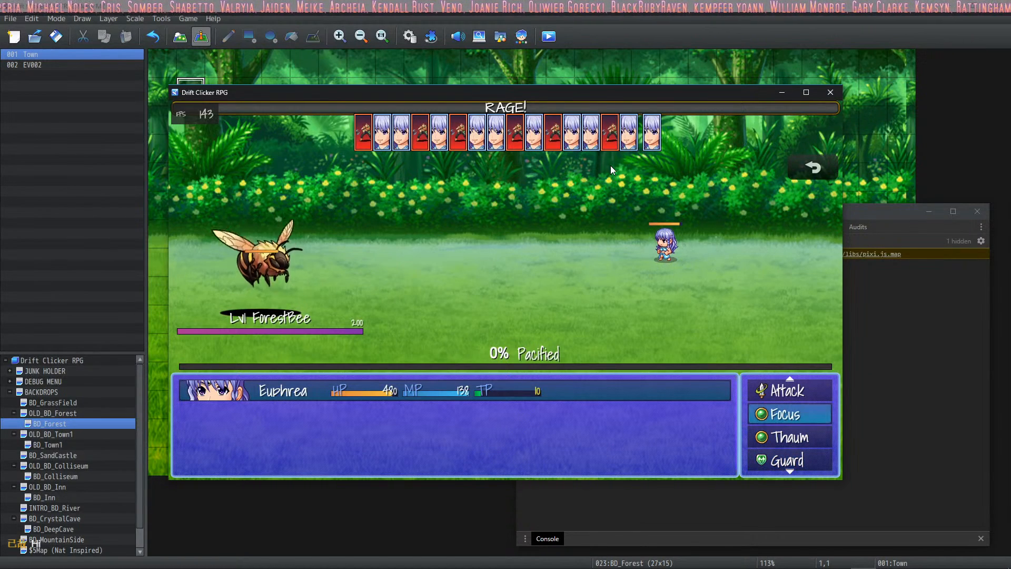
{"action": "key", "text": "Return"}
{"action": "key", "text": "Down"}
{"action": "key", "text": "Down"}
{"action": "key", "text": "Right"}
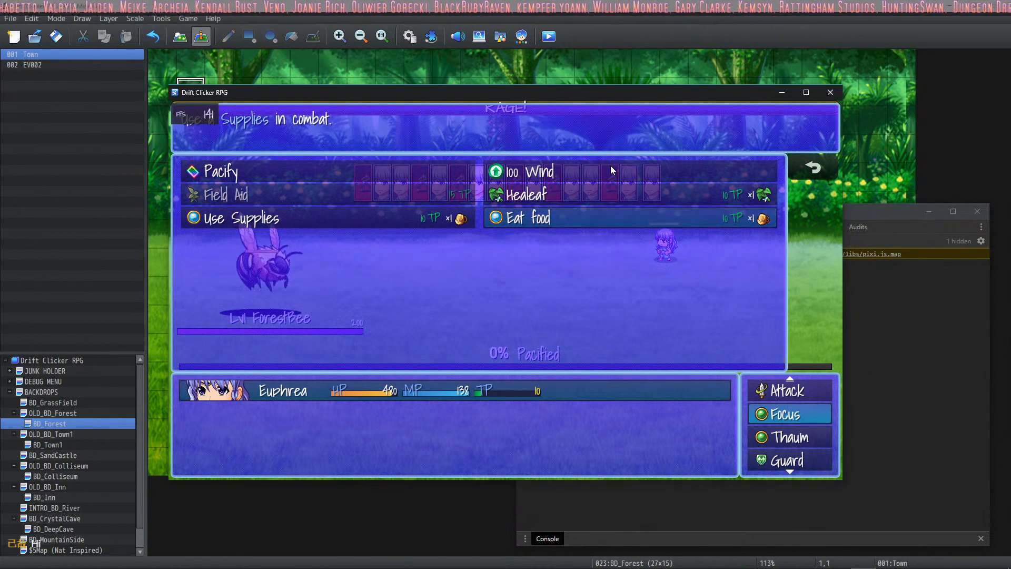
{"action": "key", "text": "Return"}
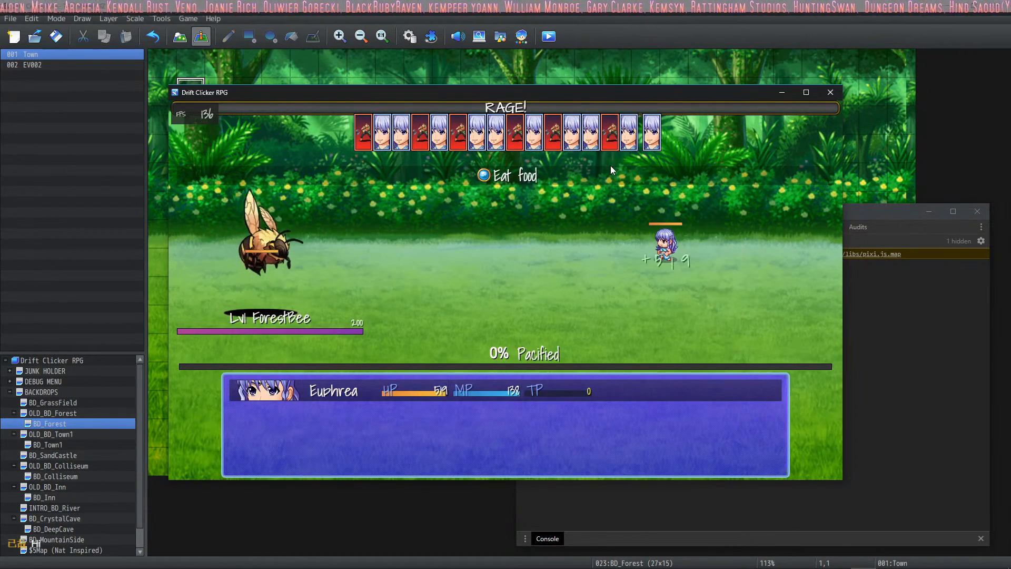
Guard another turn to regain TP, and recheck the Eat food skill's availability in the Focus skill list
{"action": "key", "text": "Down"}
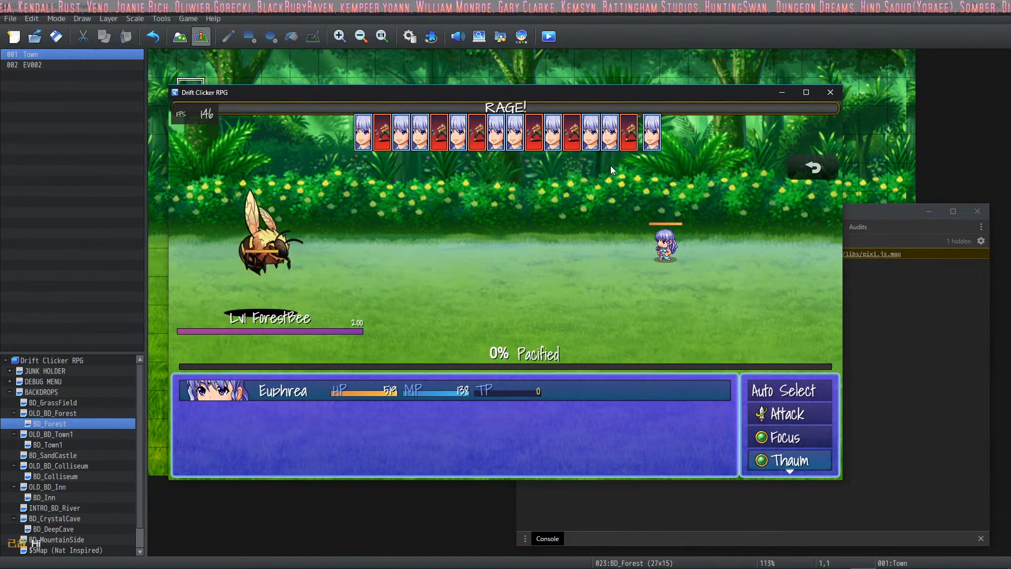
{"action": "key", "text": "Up"}
{"action": "key", "text": "Return"}
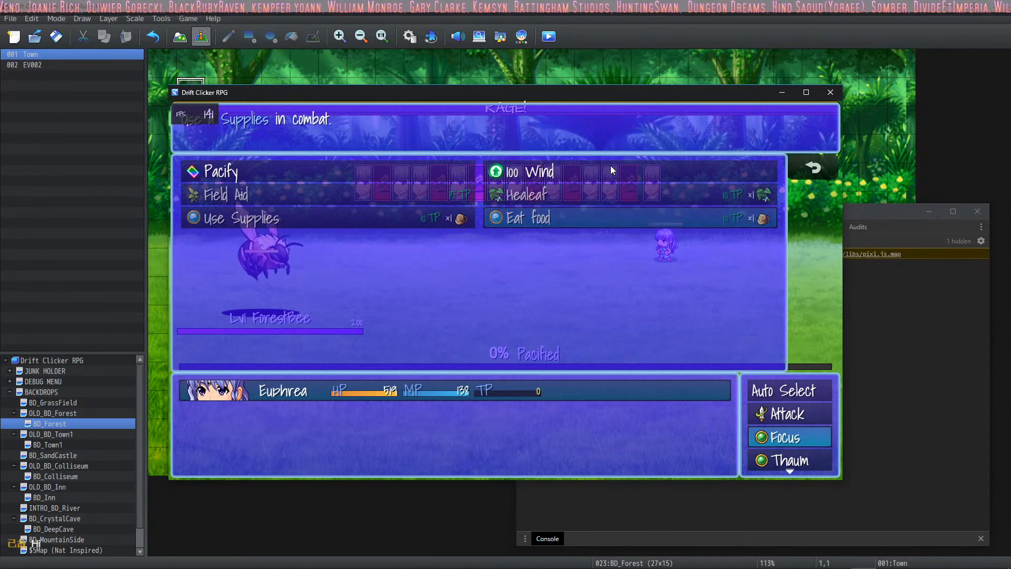
{"action": "key", "text": "Return"}
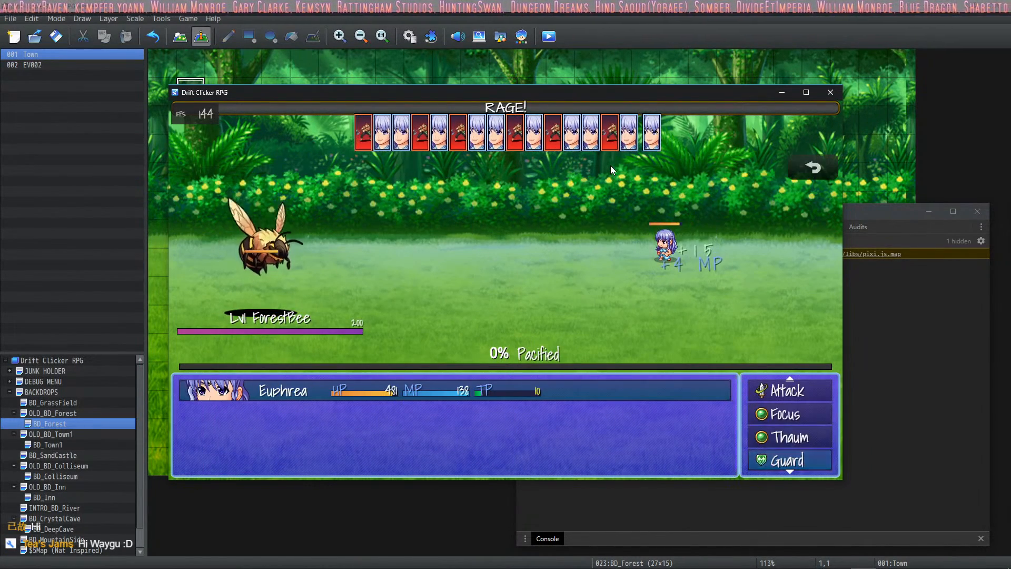
{"action": "key", "text": "Up"}
{"action": "key", "text": "Up"}
{"action": "key", "text": "Return"}
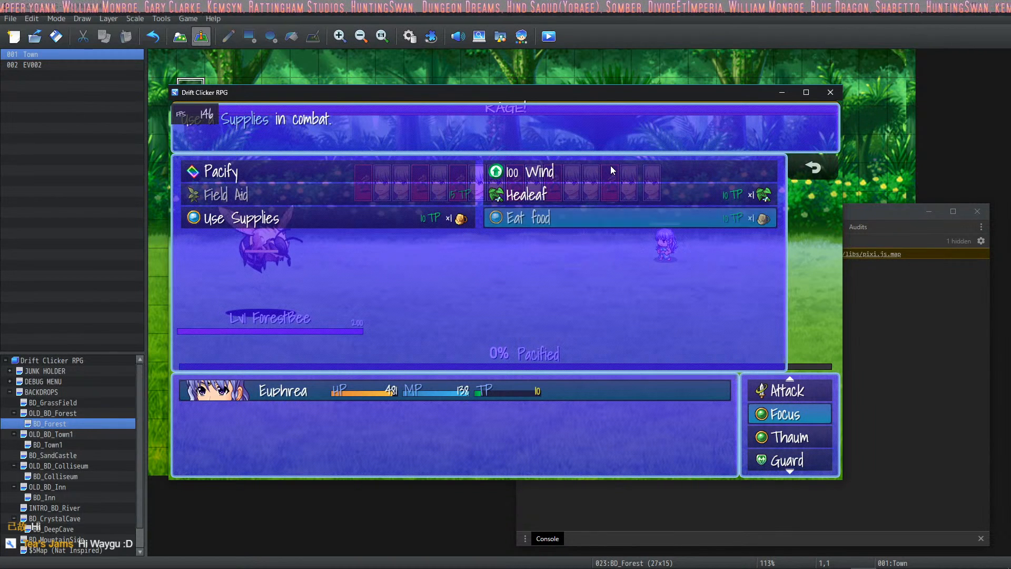
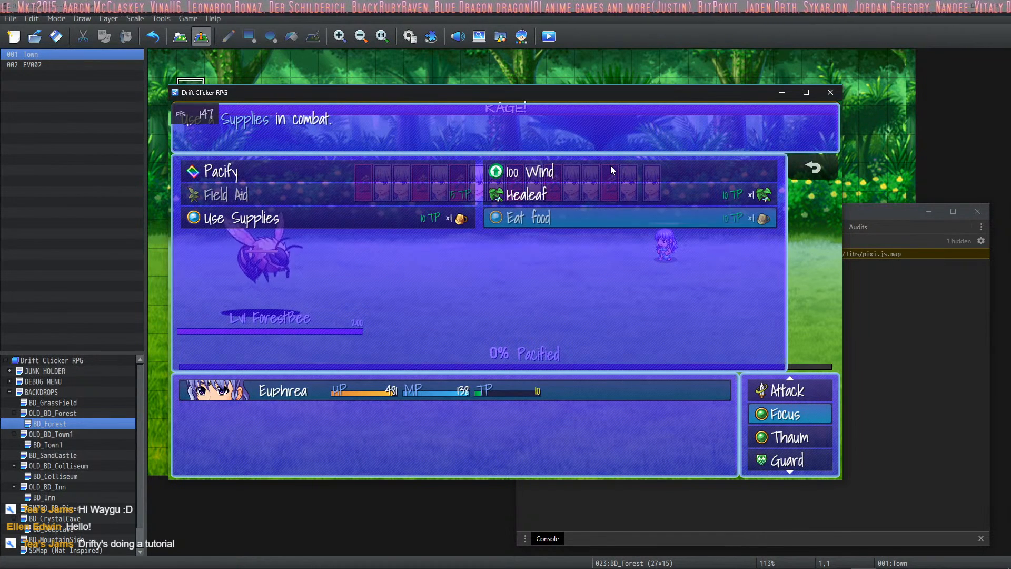
Select Use Supplies in the Focus skill list to compare its availability with Eat food, and leave the game window
{"action": "key", "text": "Left"}
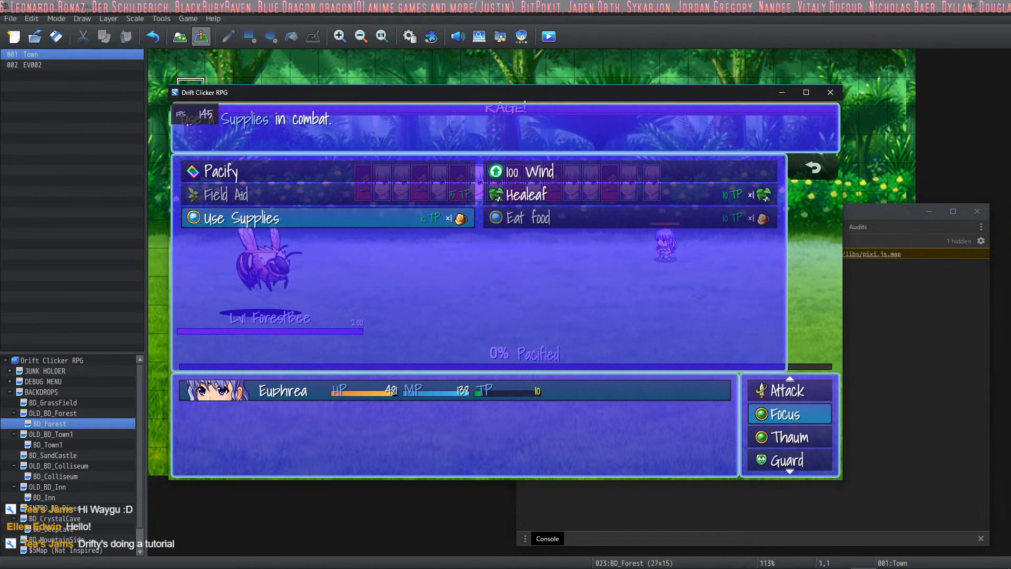
{"action": "key", "text": "alt+Tab"}
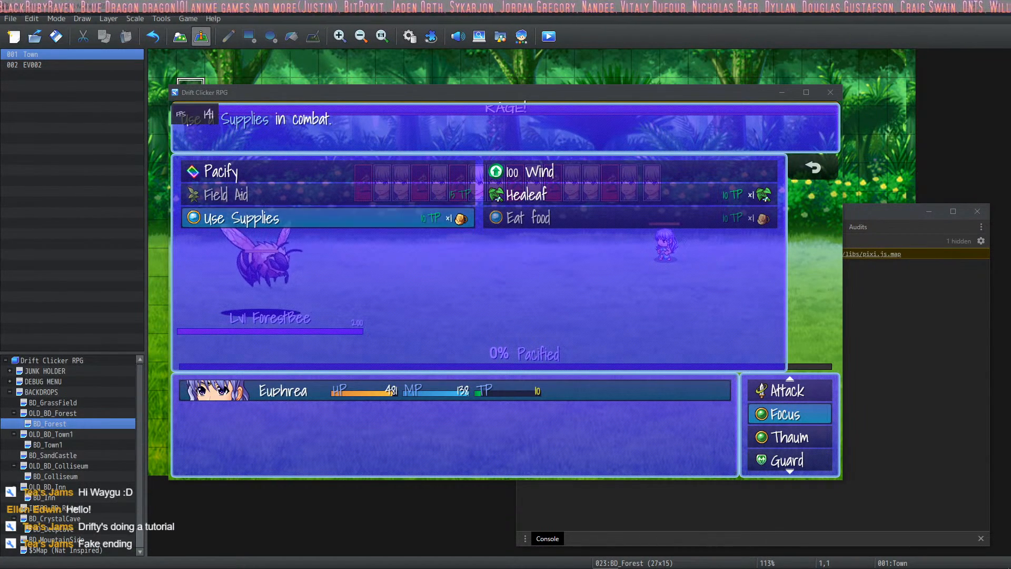
{"action": "mouse_move", "coordinate": [947, 565]}
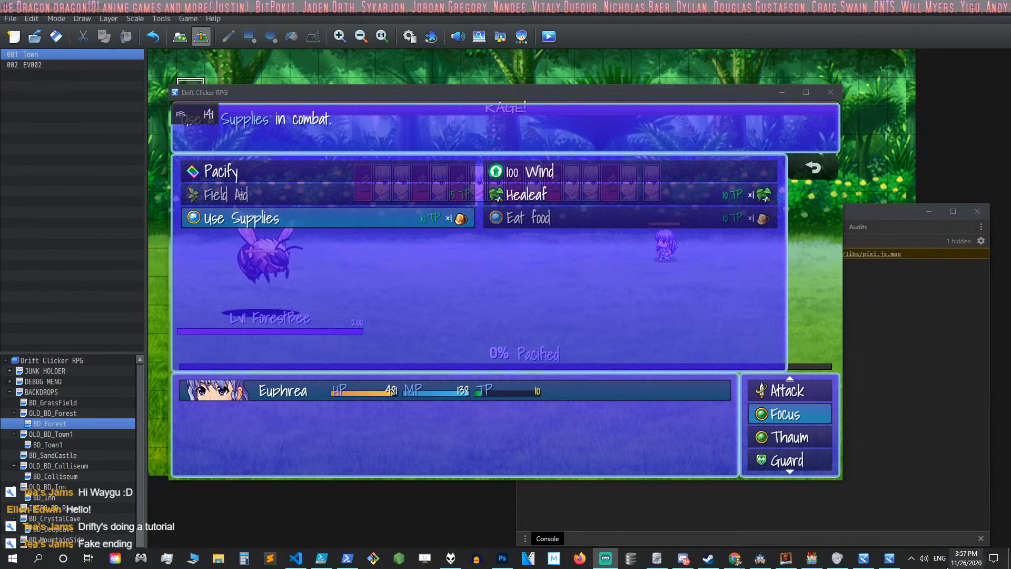